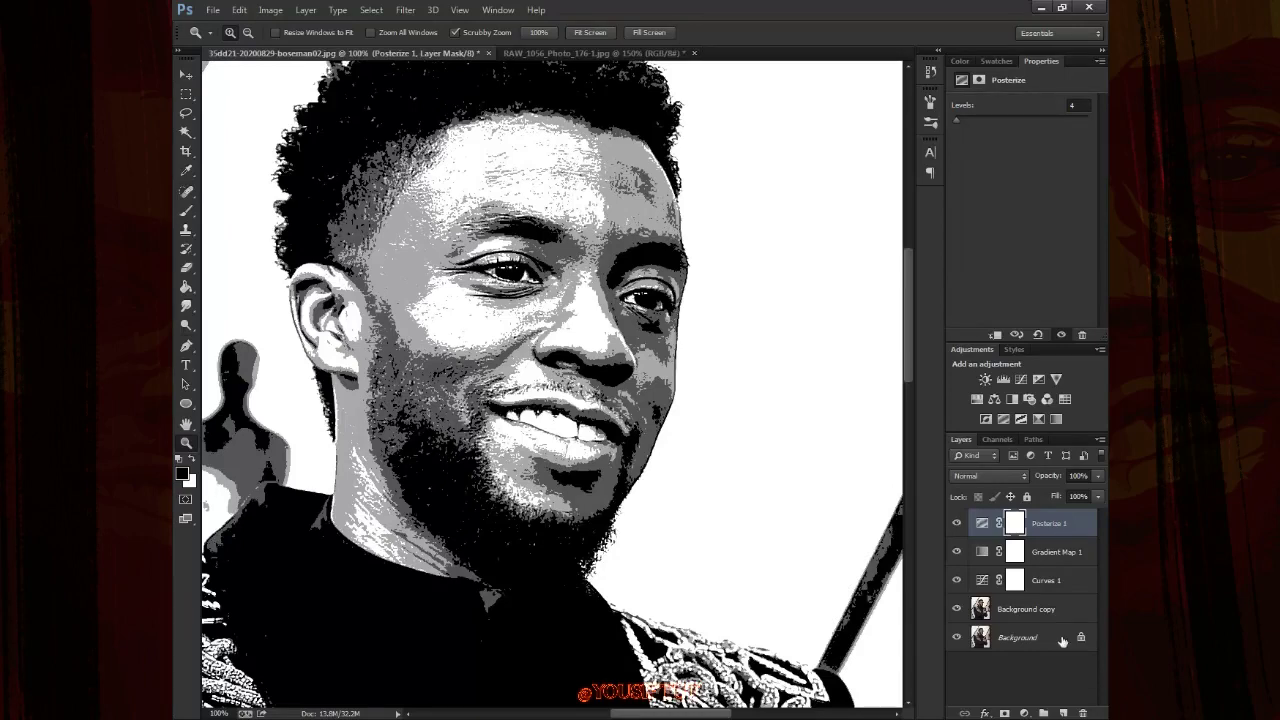
Hide the upper adjustment layers to reveal the original colour photo
drag(956, 523, 959, 580)
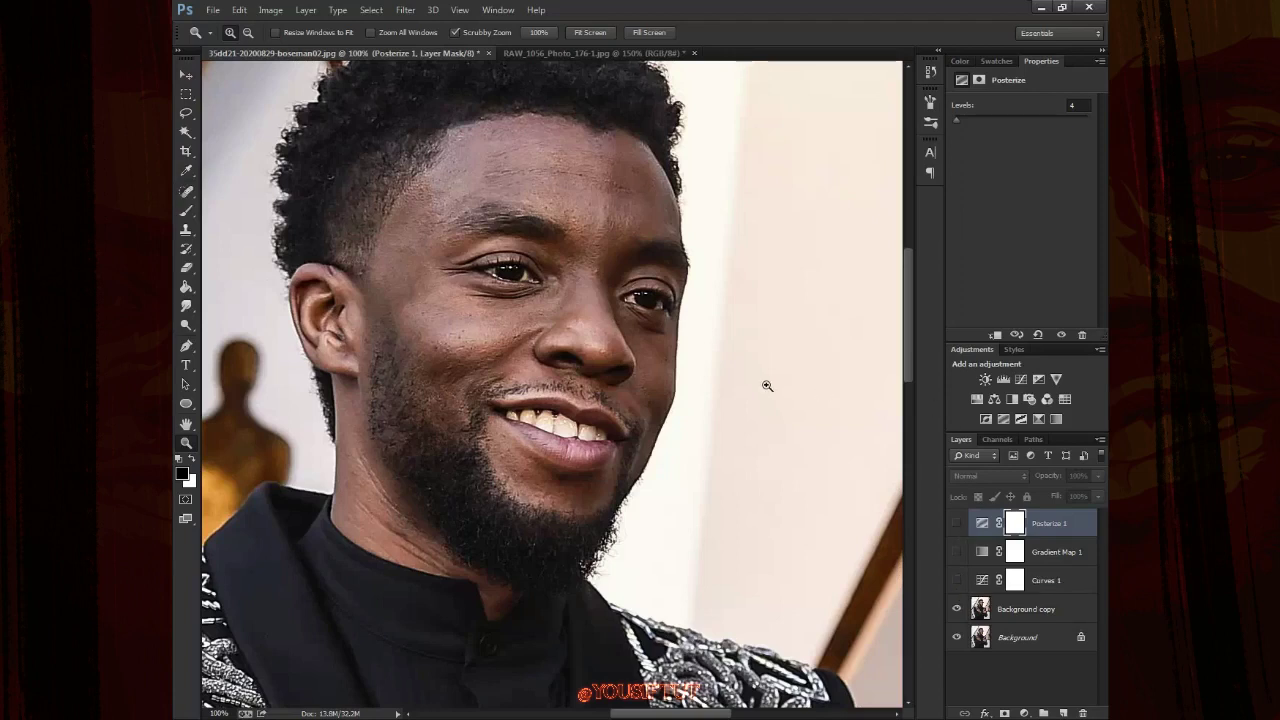
alt+click(700, 406)
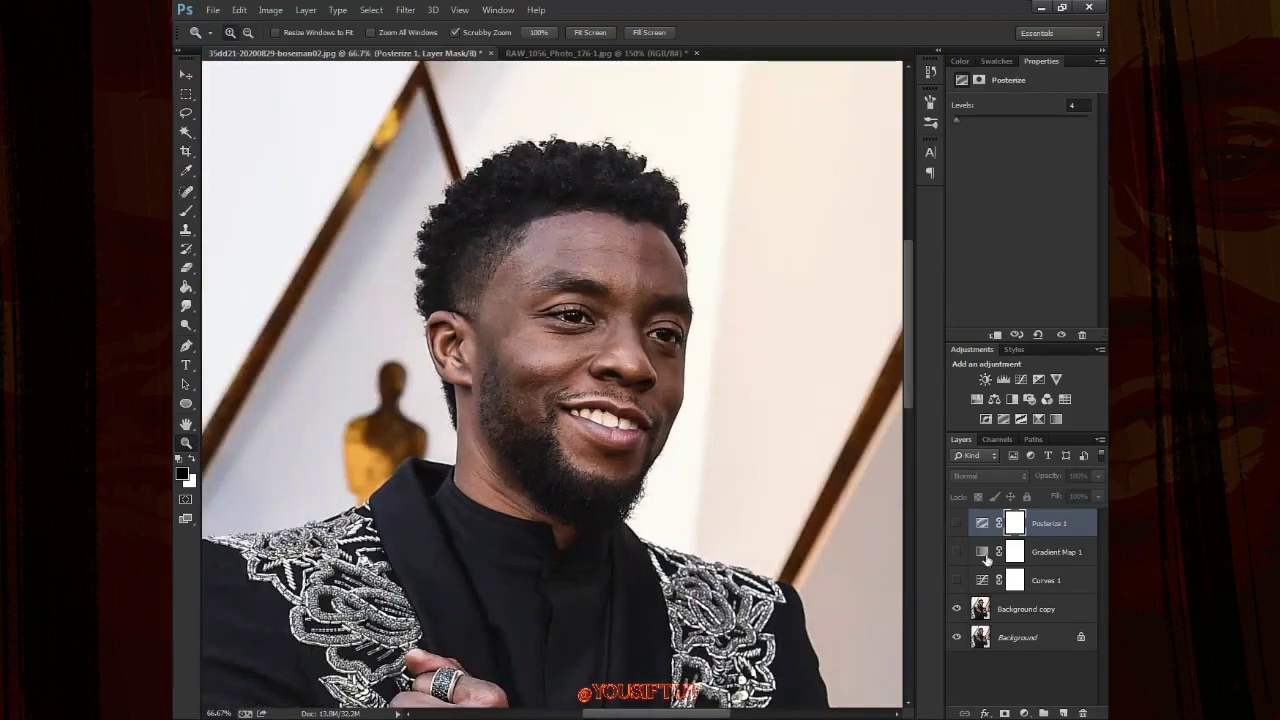
click(1046, 612)
key(v)
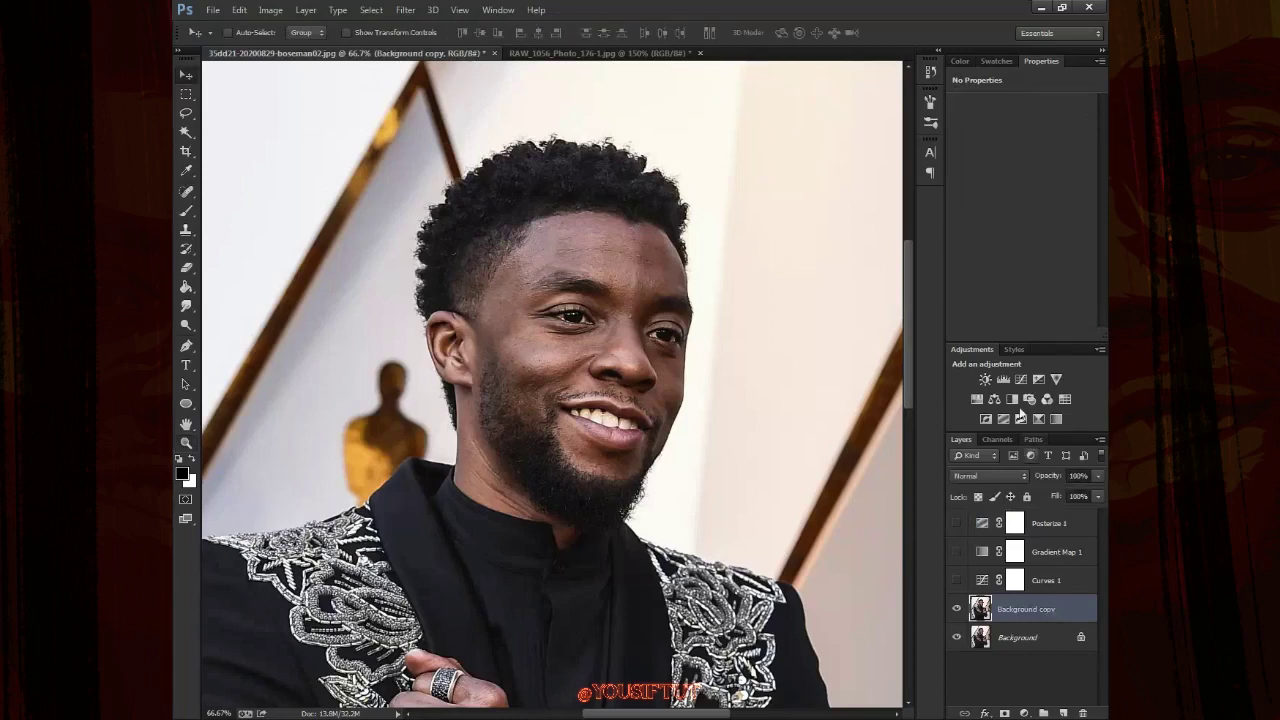
Zoom the face to 100% and delete the Curves 1 adjustment layer
click(966, 582)
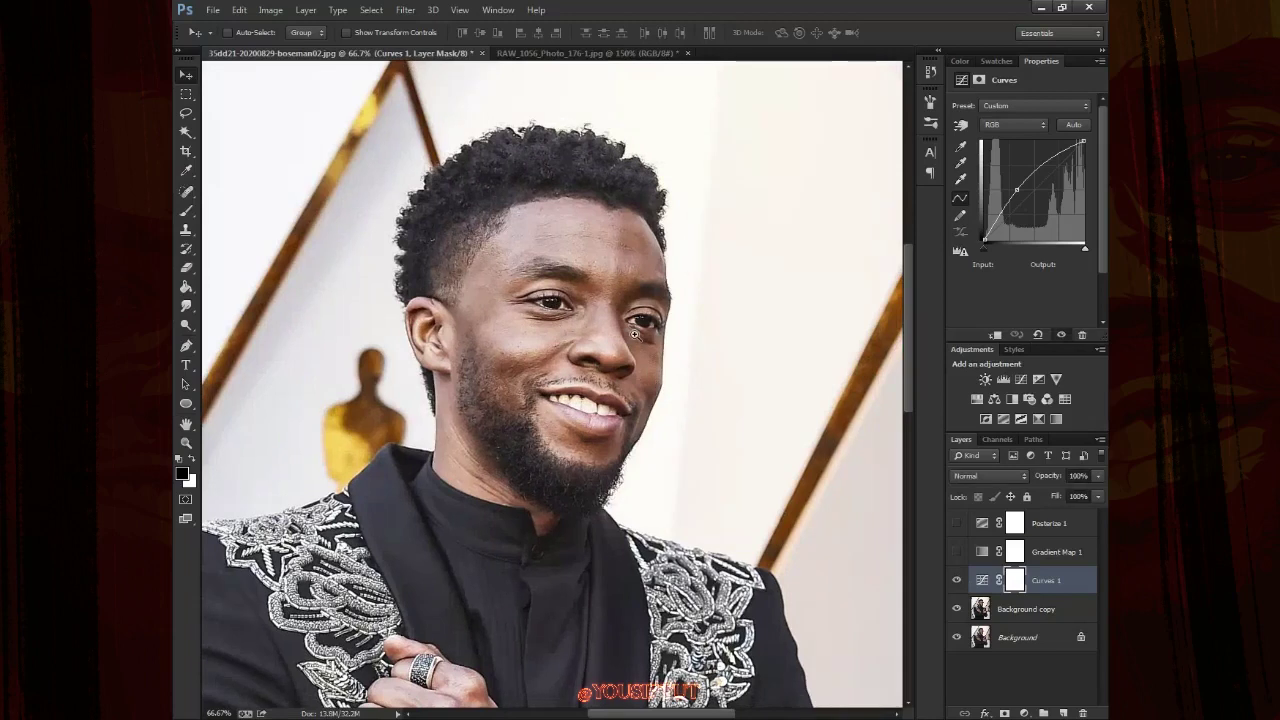
key(z)
click(634, 334)
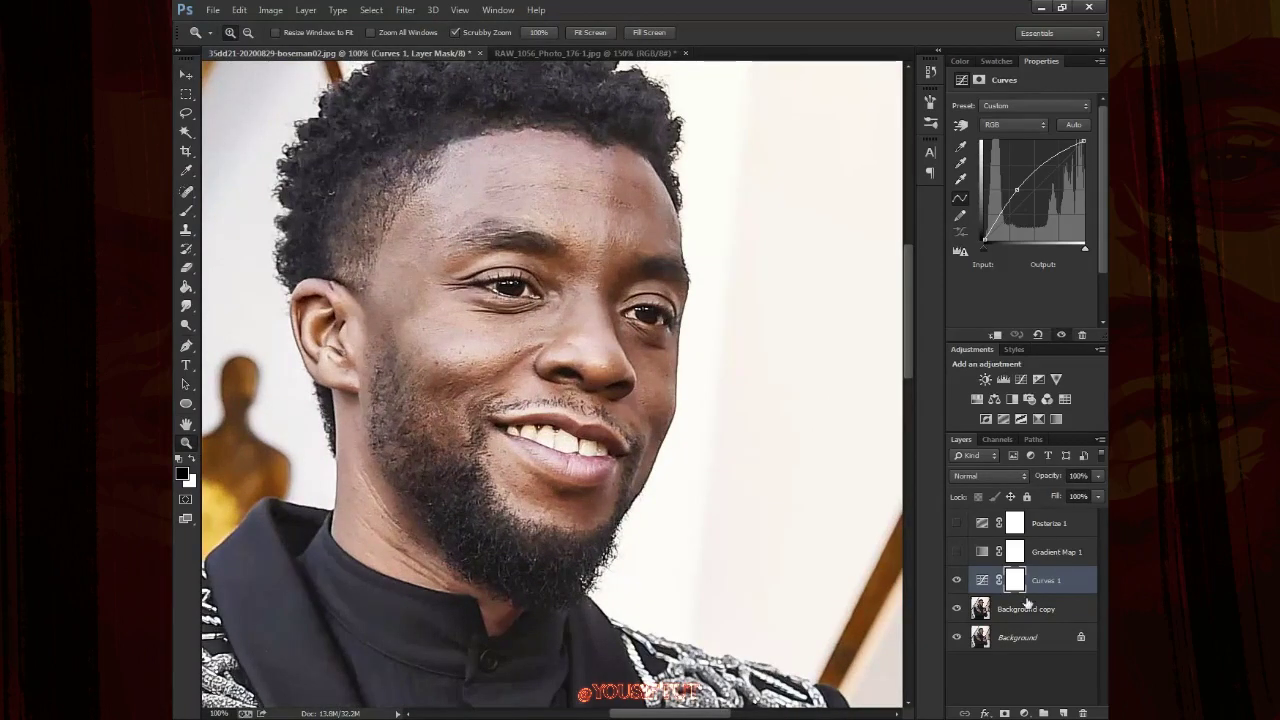
key(Delete)
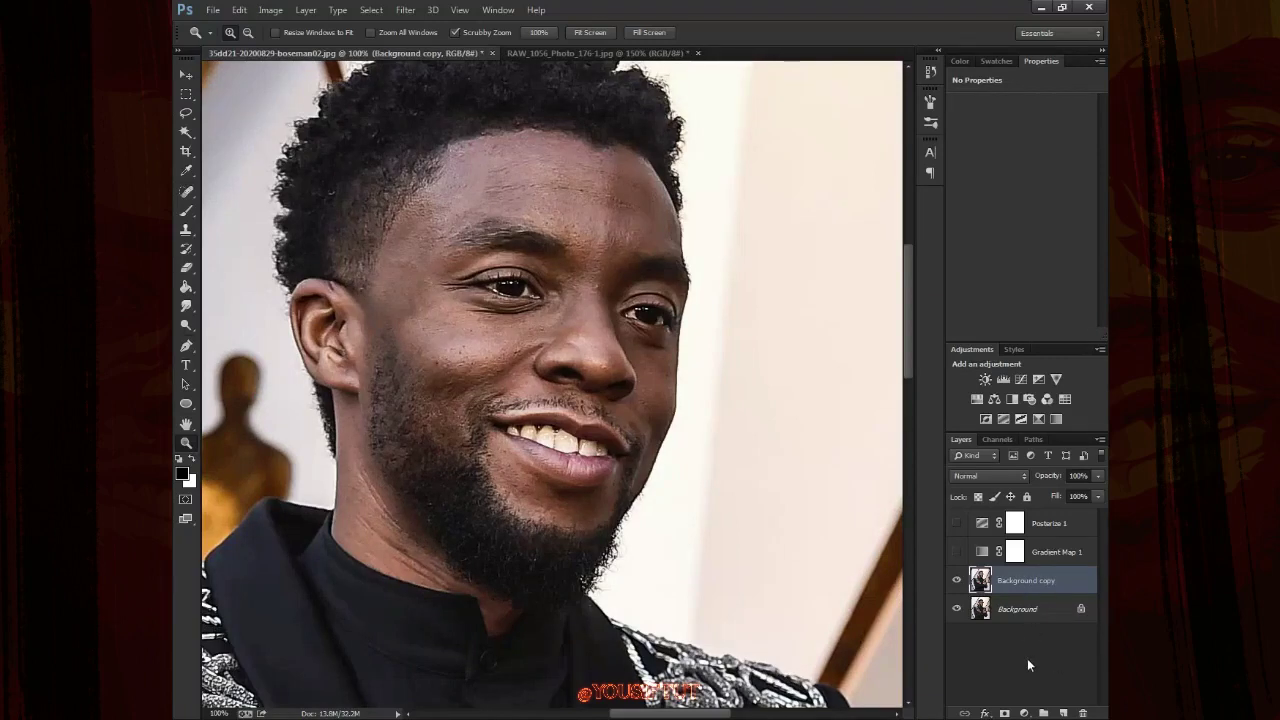
Add a Curves adjustment layer and lift its midtones to brighten the photo
click(1026, 713)
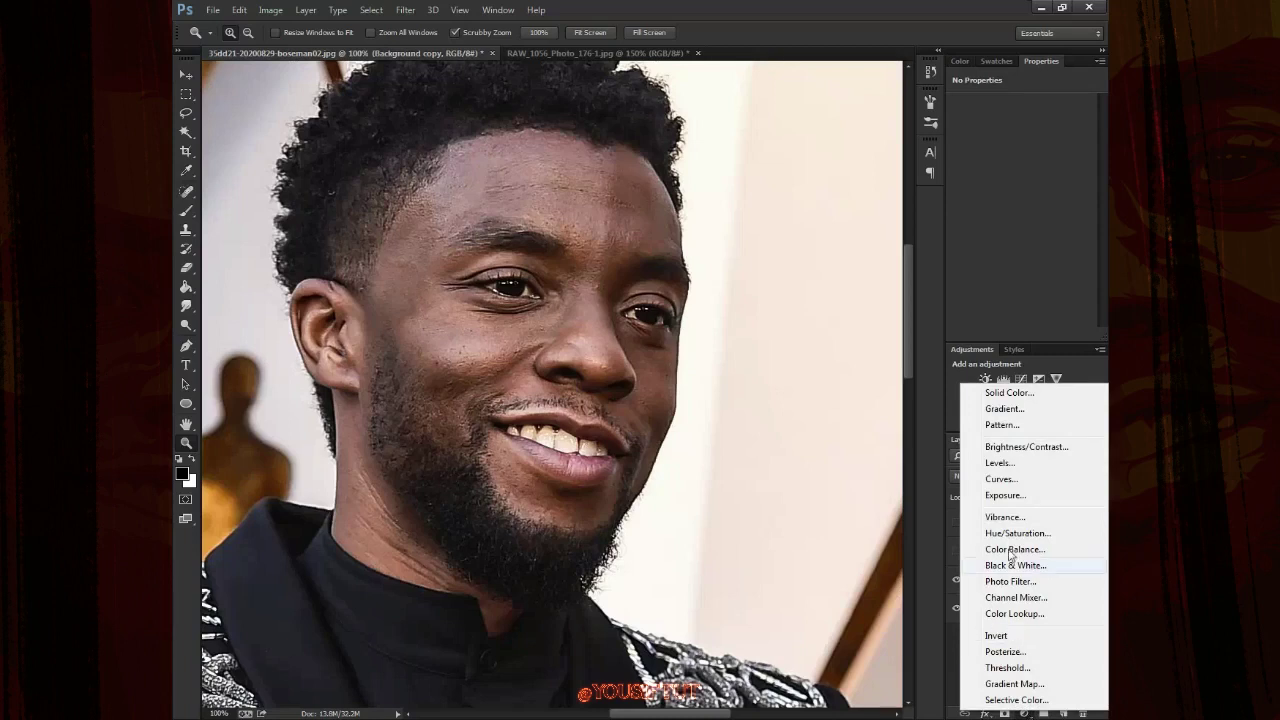
click(1038, 485)
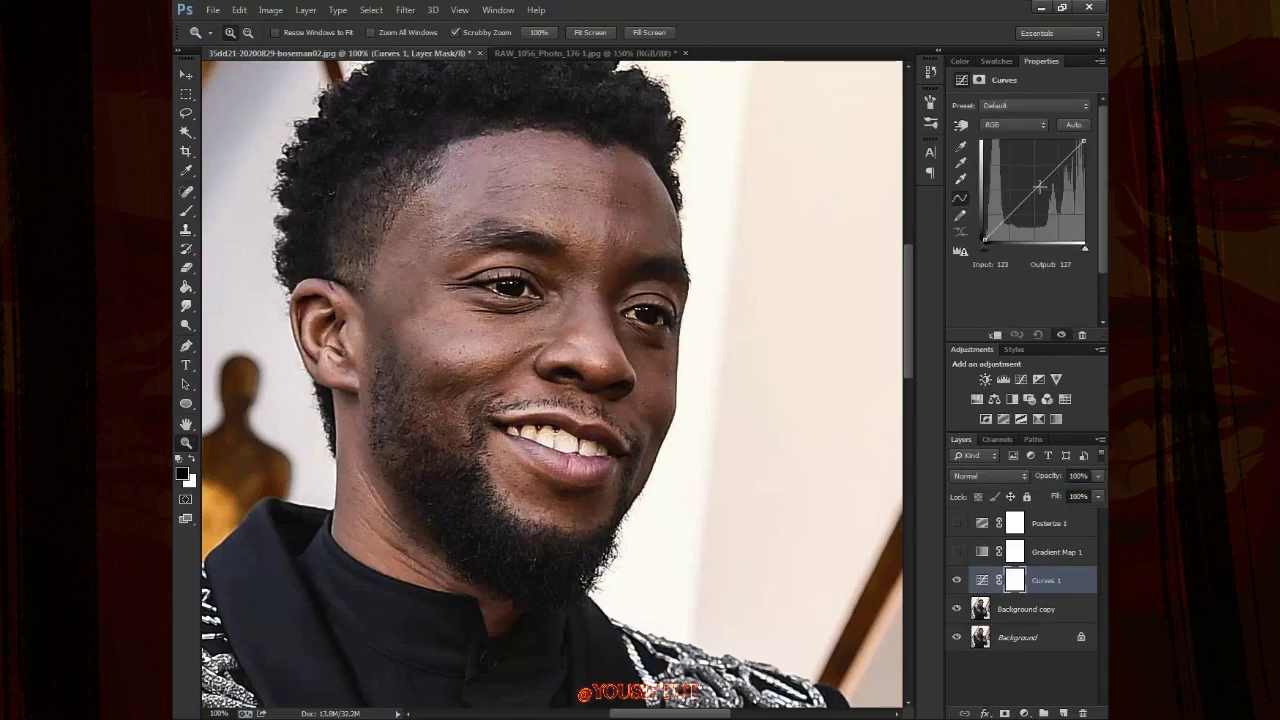
drag(1037, 187, 1023, 183)
Make the Background copy layer beneath Curves 1 active
key(v)
click(981, 584)
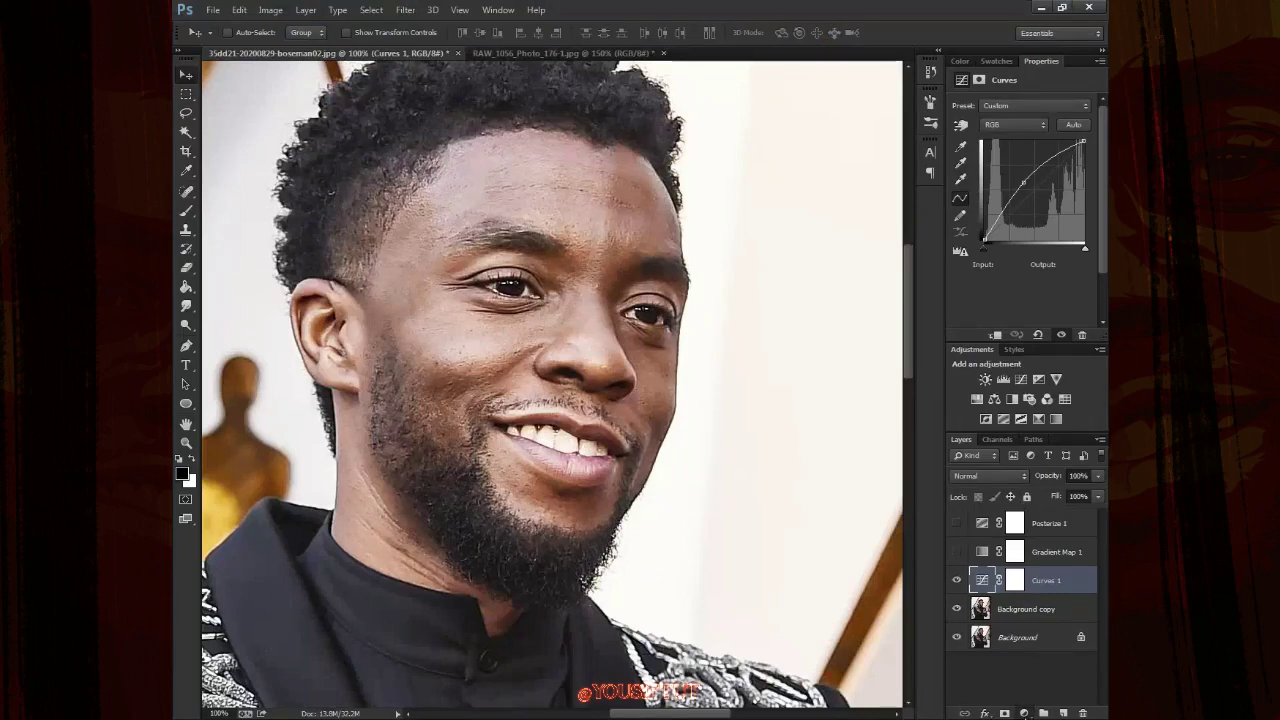
click(1024, 713)
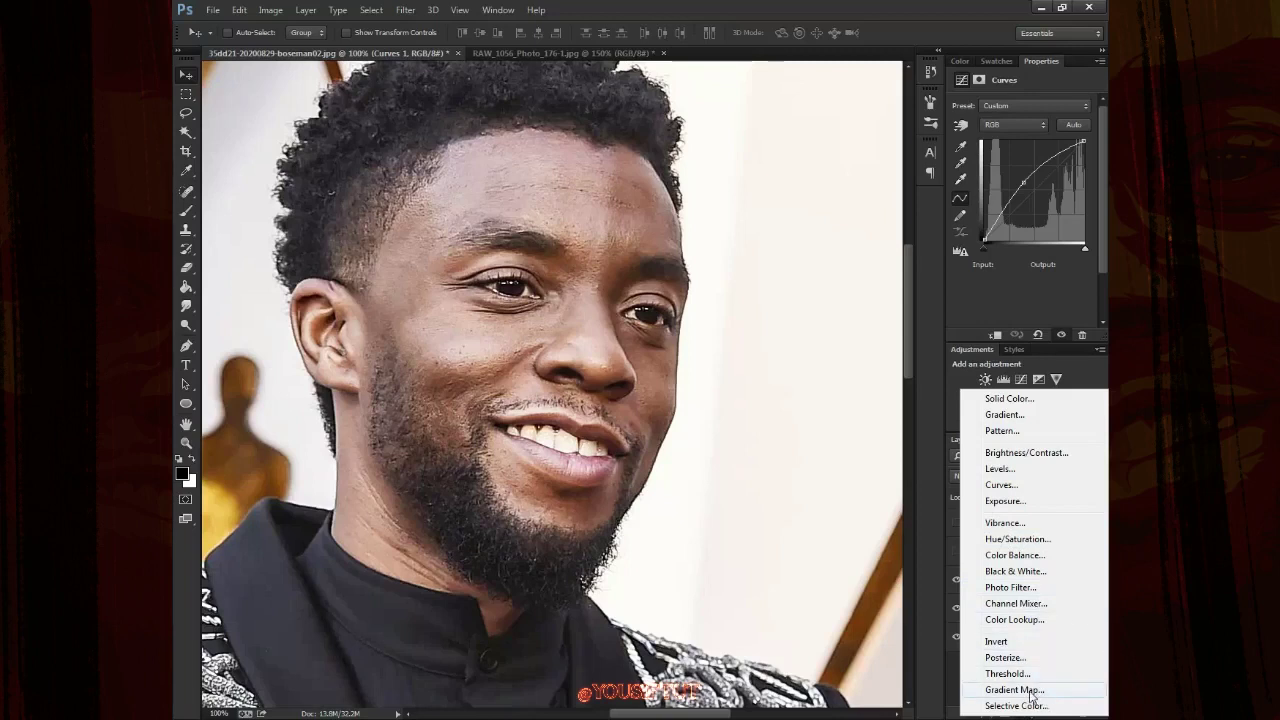
click(950, 681)
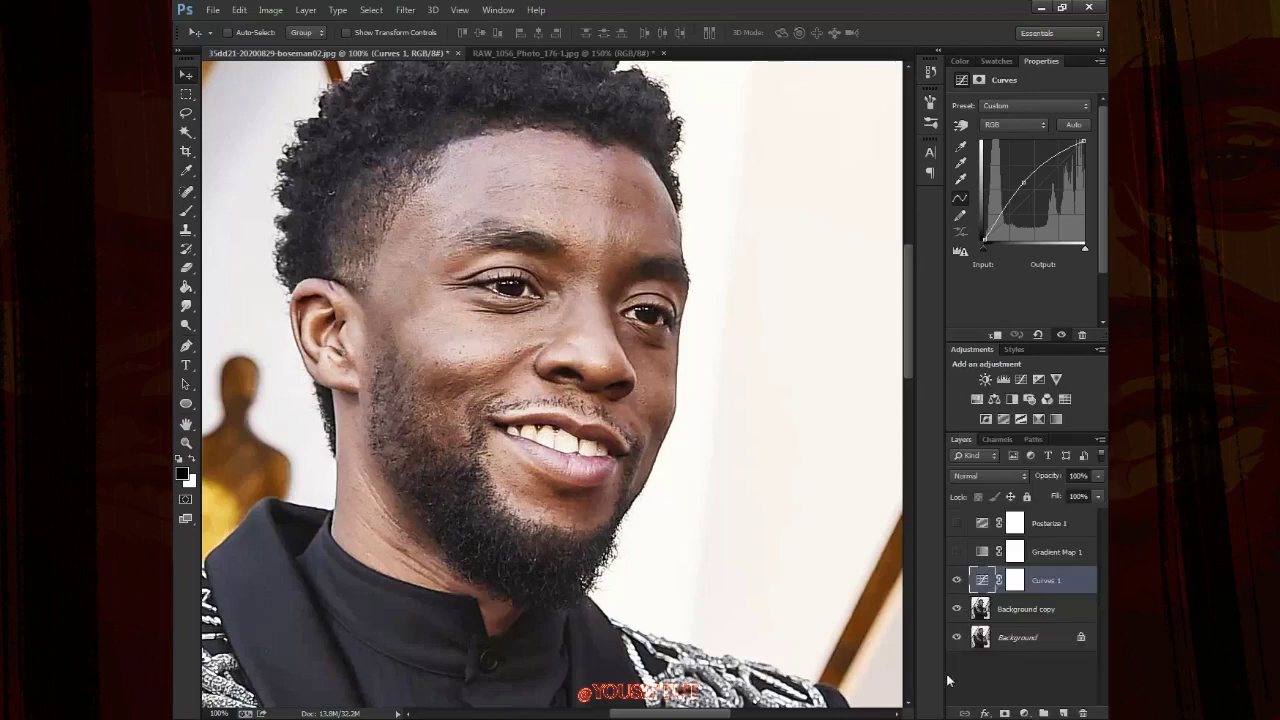
click(1023, 617)
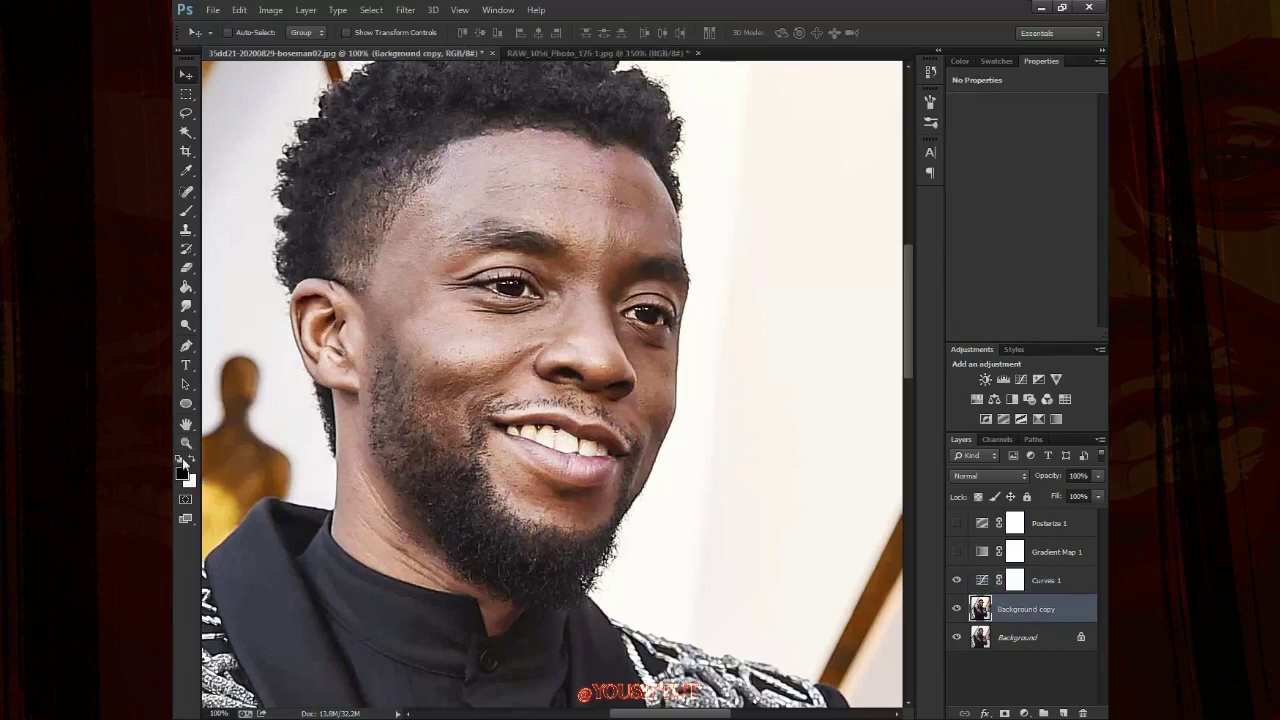
Reset to default black/white colours and place a grayscale Gradient Map 2 above Curves 1
click(192, 459)
click(192, 459)
click(192, 459)
click(1023, 713)
click(1028, 688)
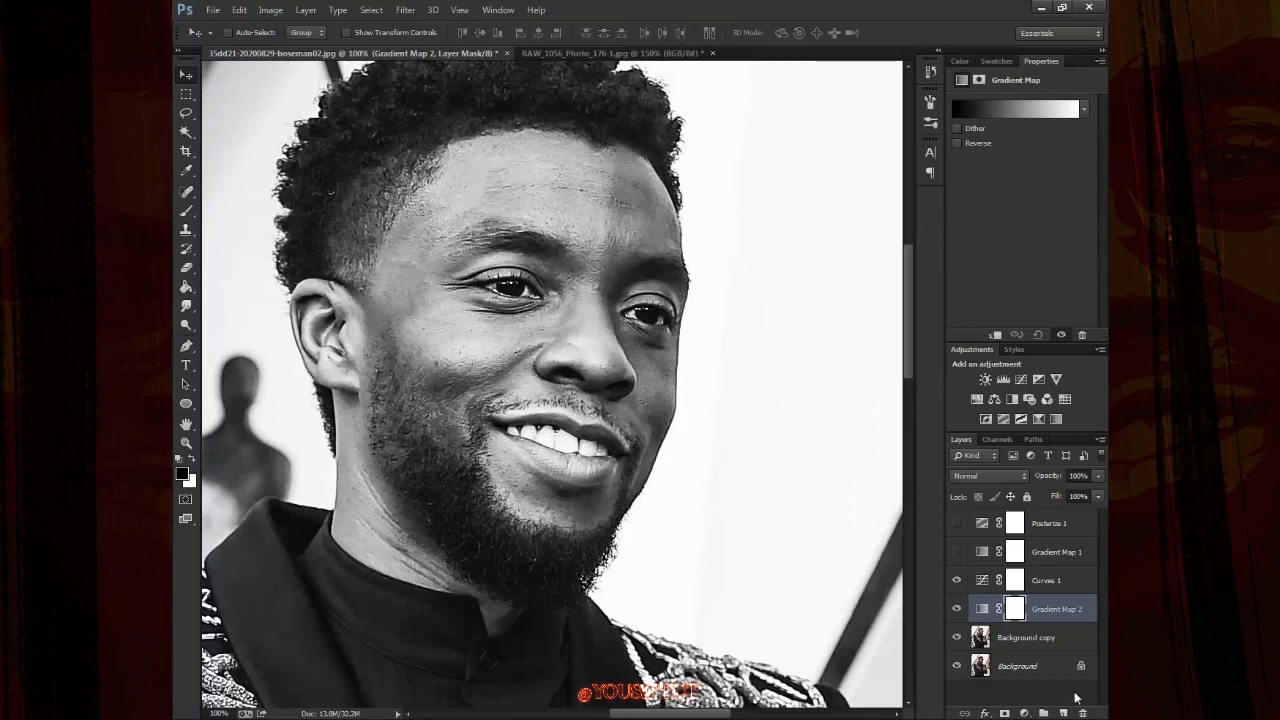
click(1023, 713)
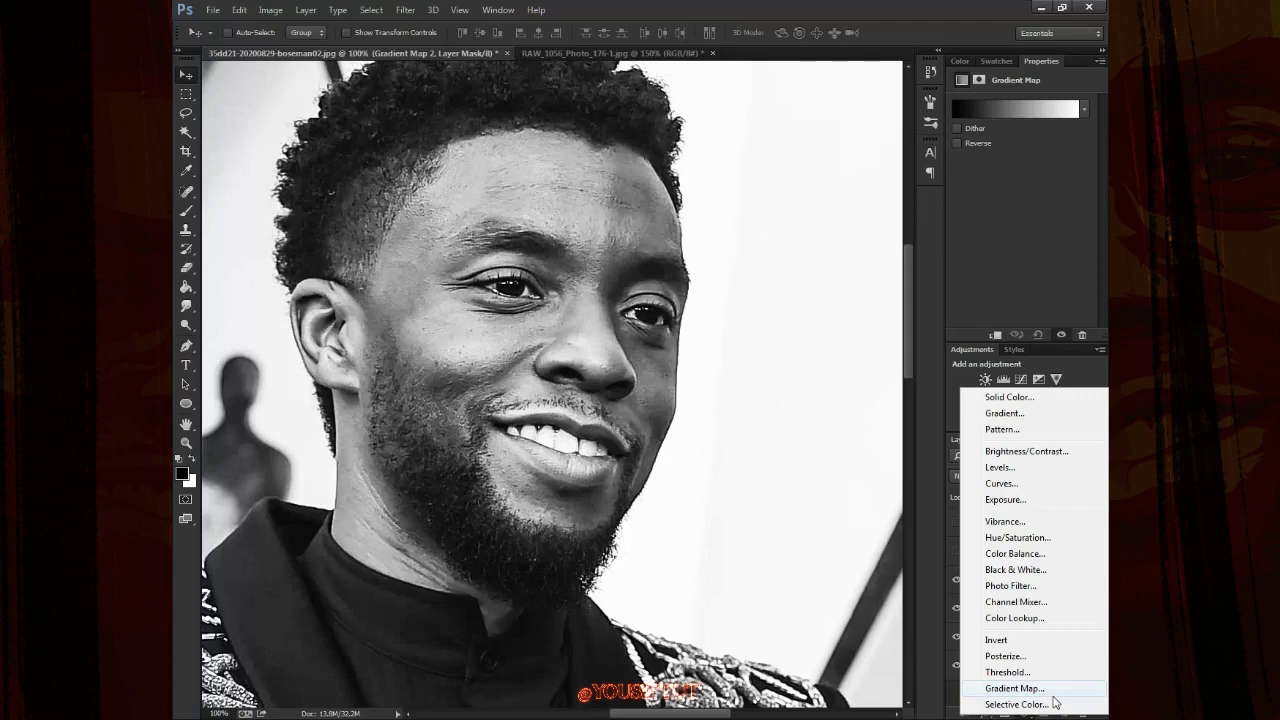
click(1038, 258)
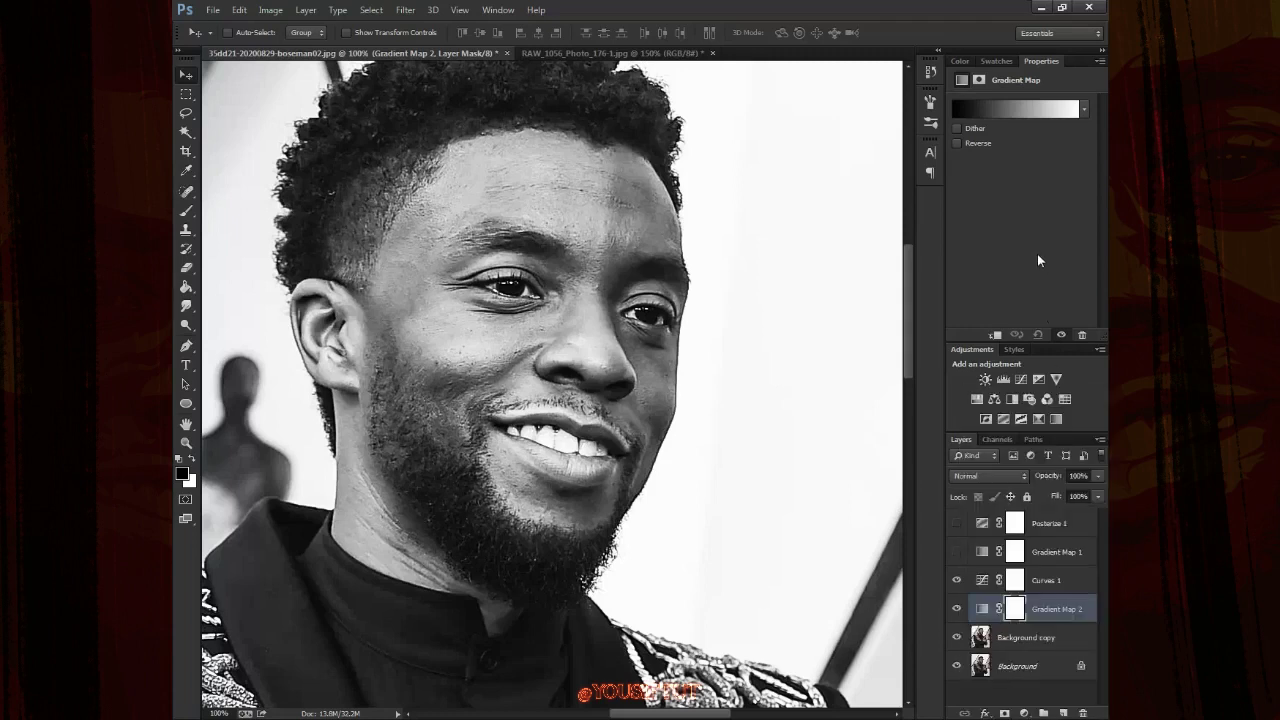
drag(1048, 604, 1043, 584)
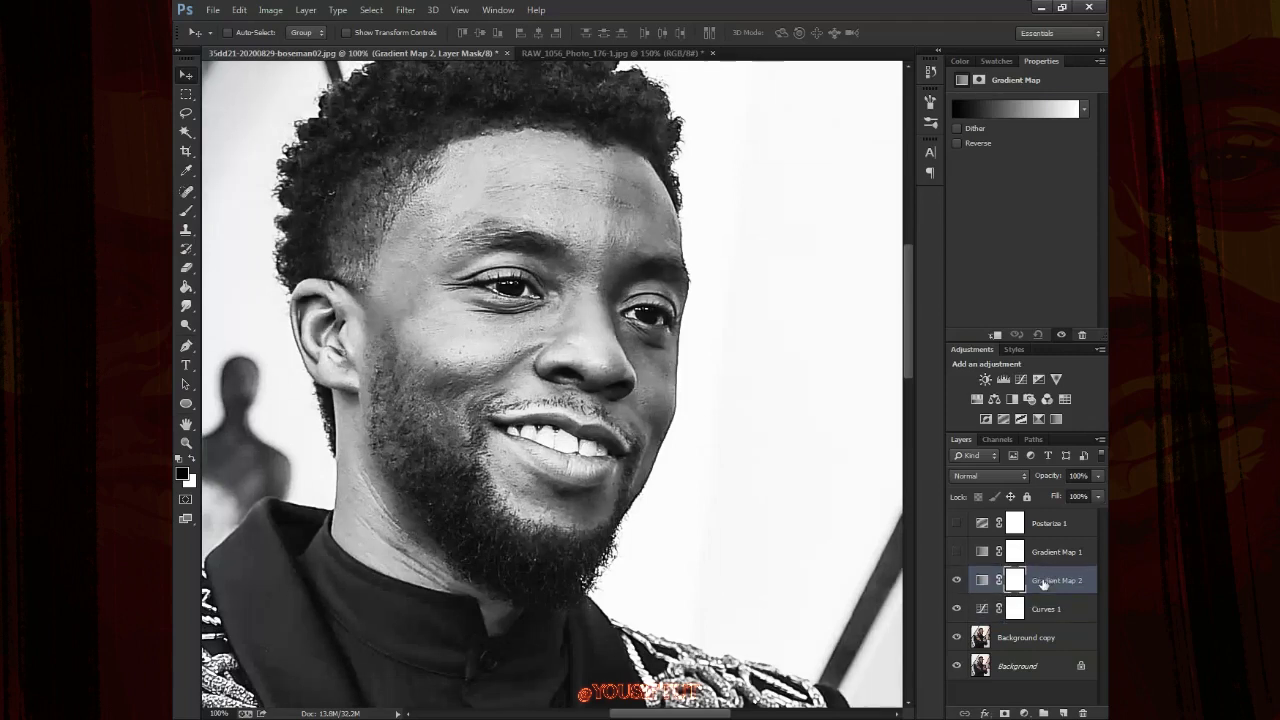
Add a Posterize 2 layer with 4 levels and hide Gradient Map 2
click(1024, 713)
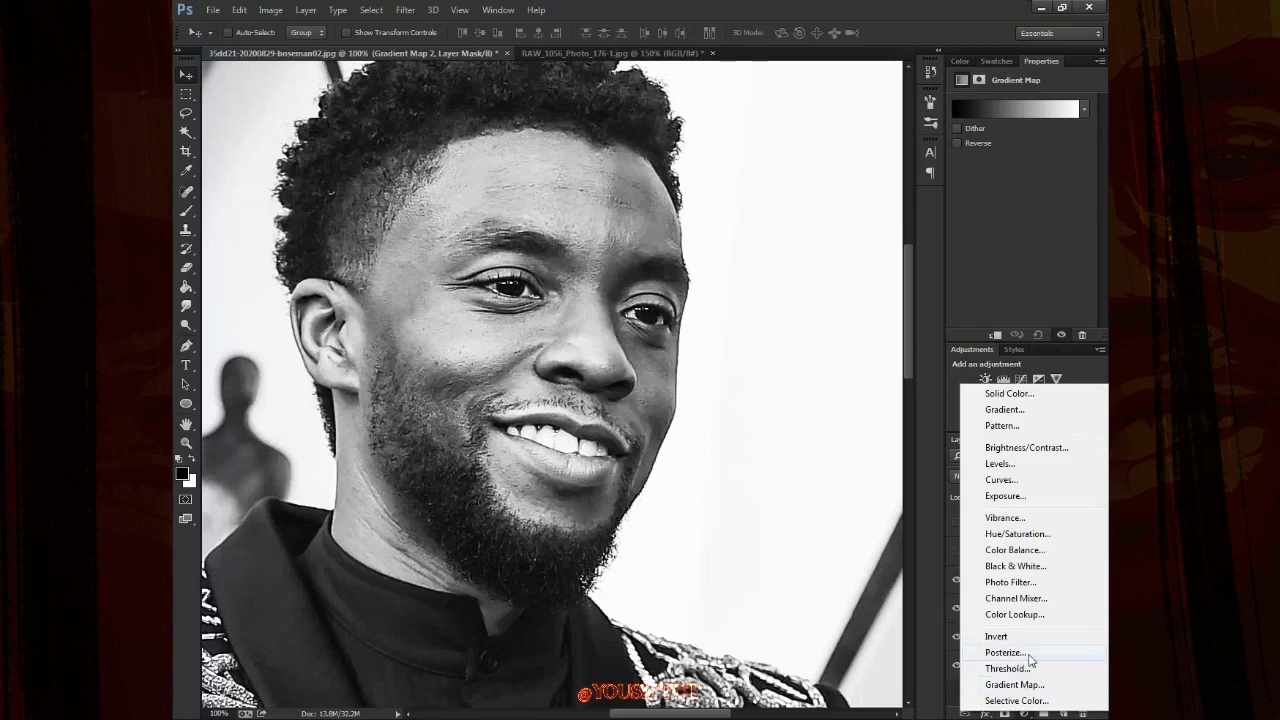
click(1026, 653)
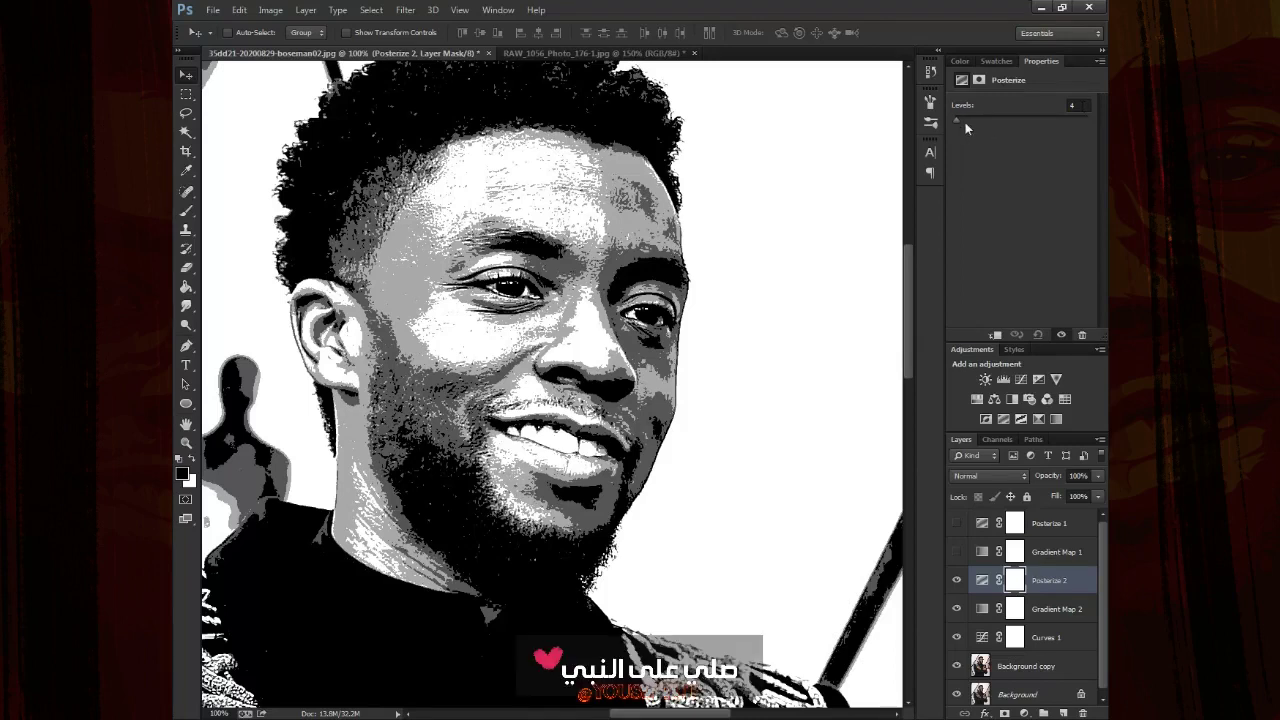
mouse_move(970, 126)
mouse_down()
mouse_move(1040, 120)
mouse_move(943, 121)
mouse_up()
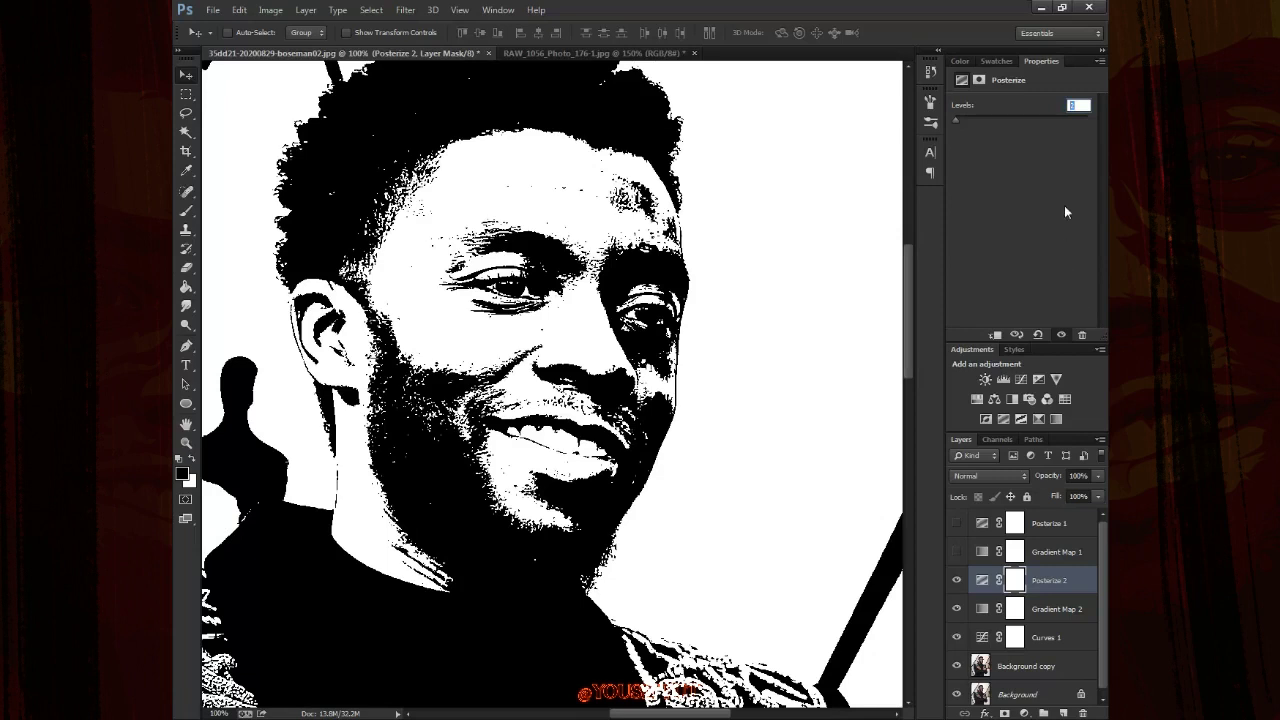
key(Up)
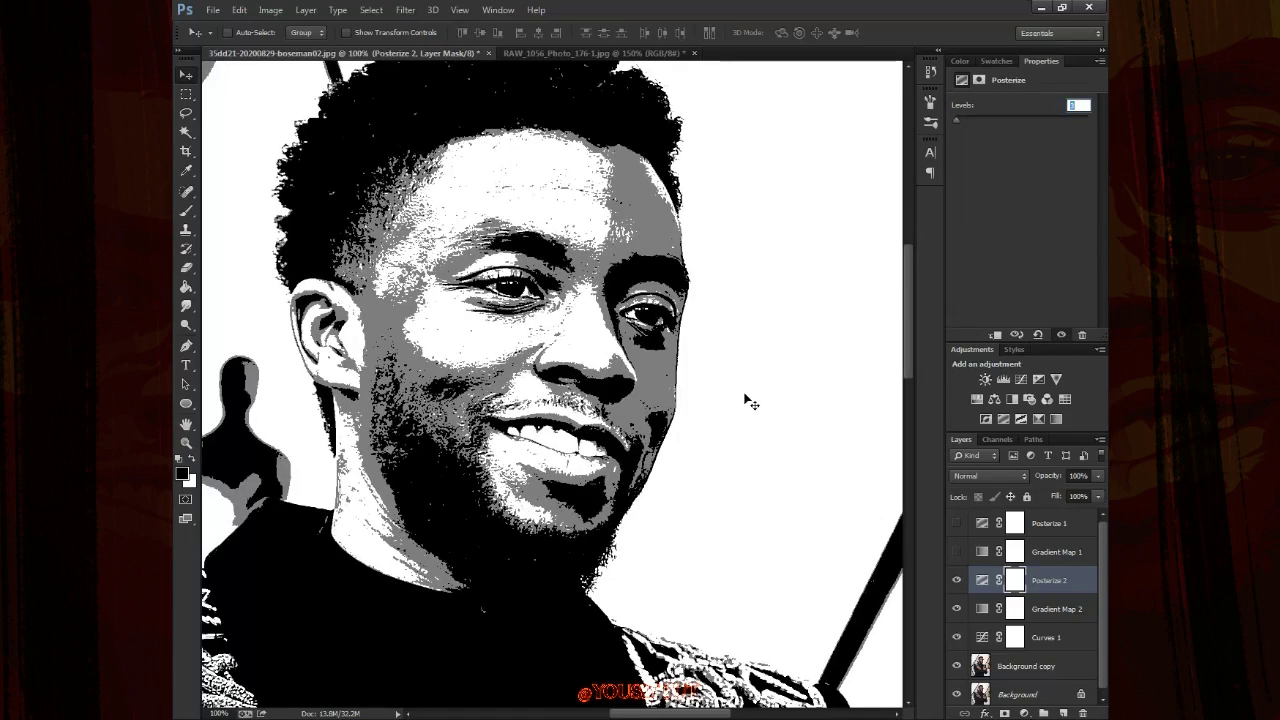
text(4)
key(Return)
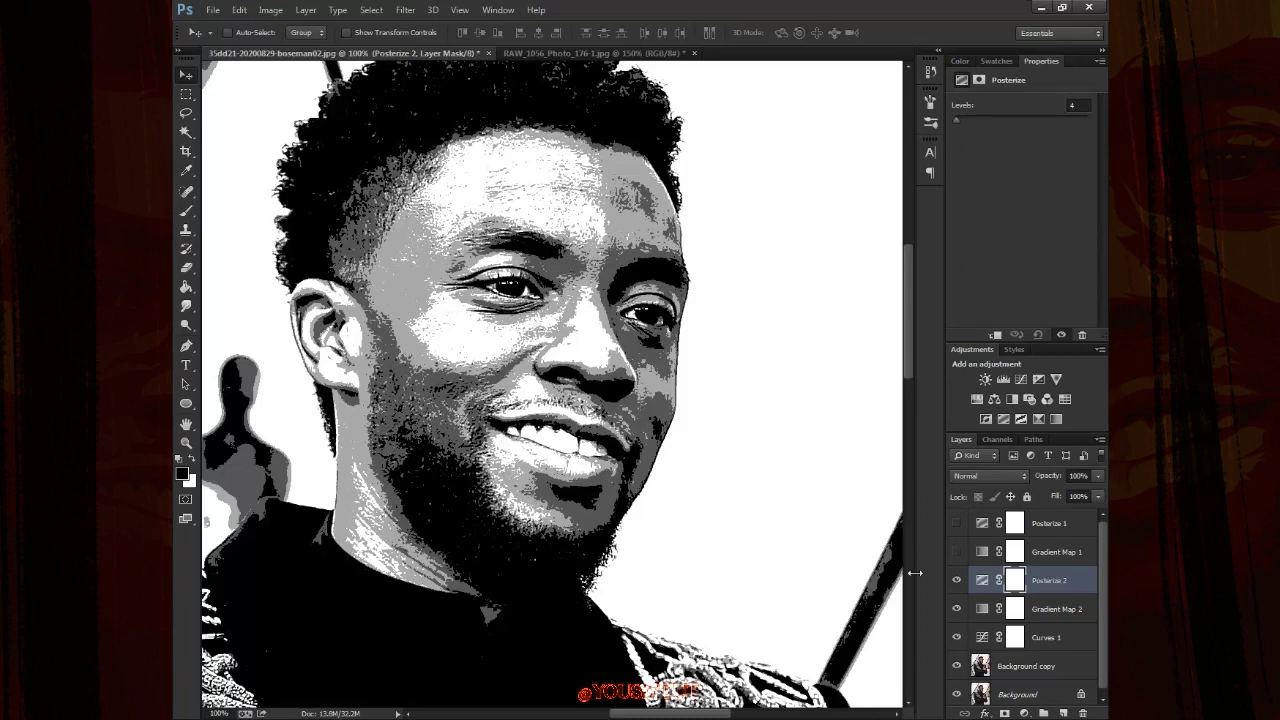
click(956, 608)
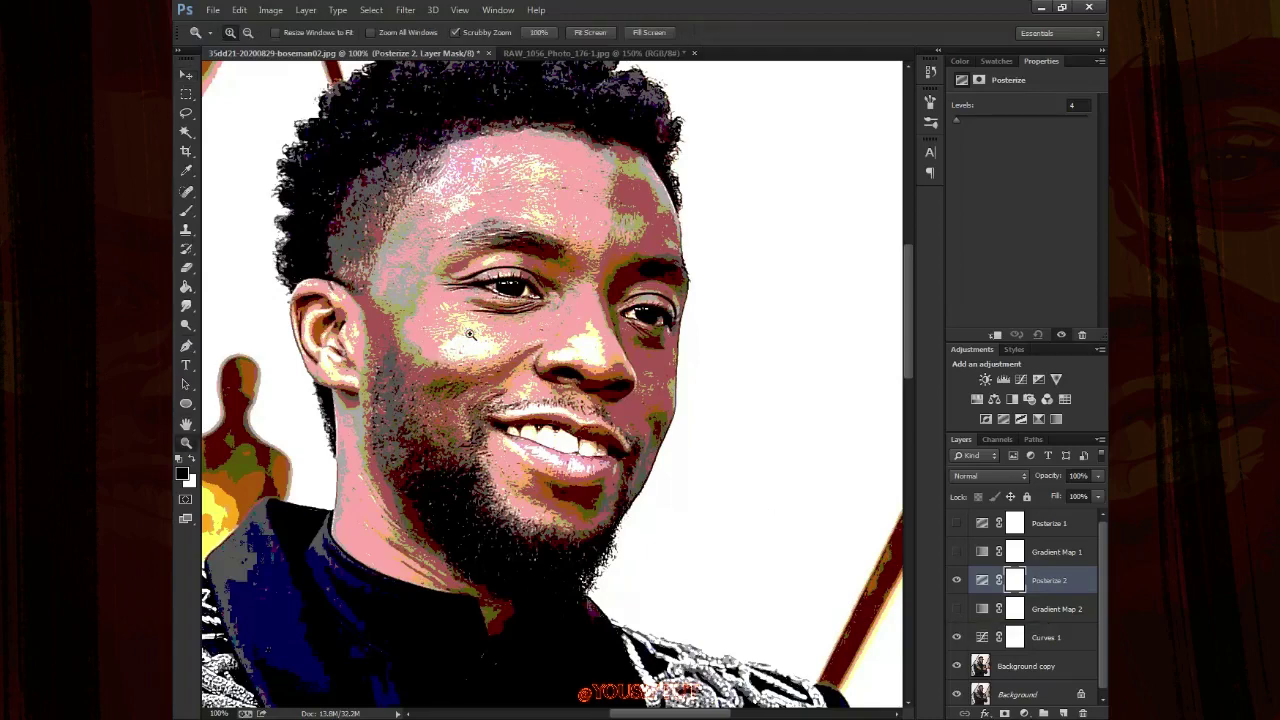
Zoom in to inspect the cheek and eye, then back out to the face
key(z)
drag(463, 338, 640, 360)
scroll(640, 360, left, 3)
key(v)
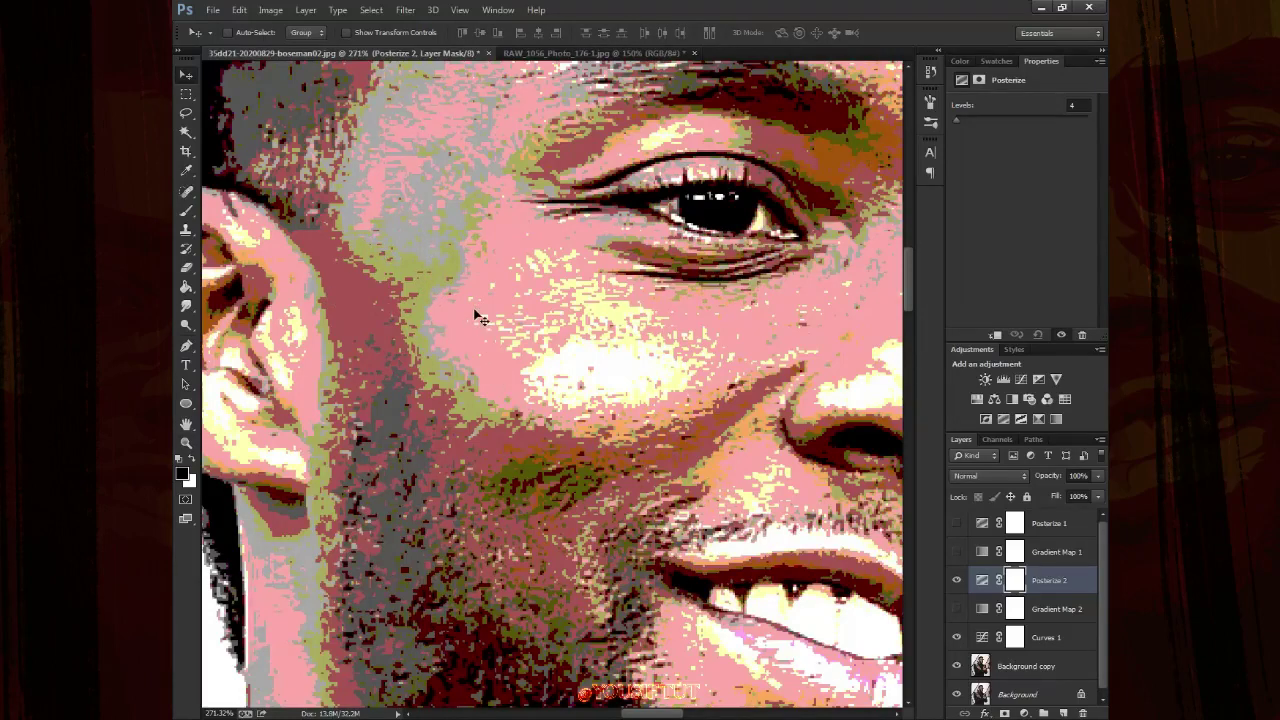
key(z)
drag(586, 366, 535, 353)
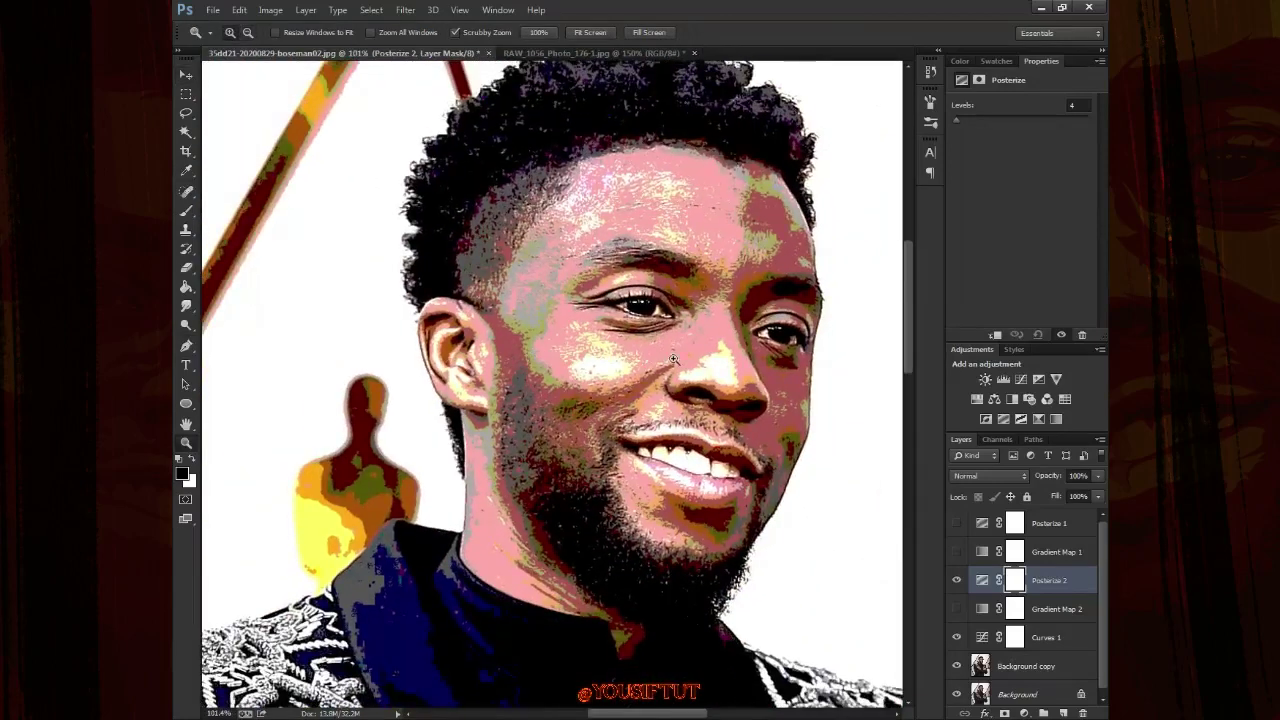
Show Gradient Map 2 again so the 4-level posterized portrait appears in greys
click(958, 609)
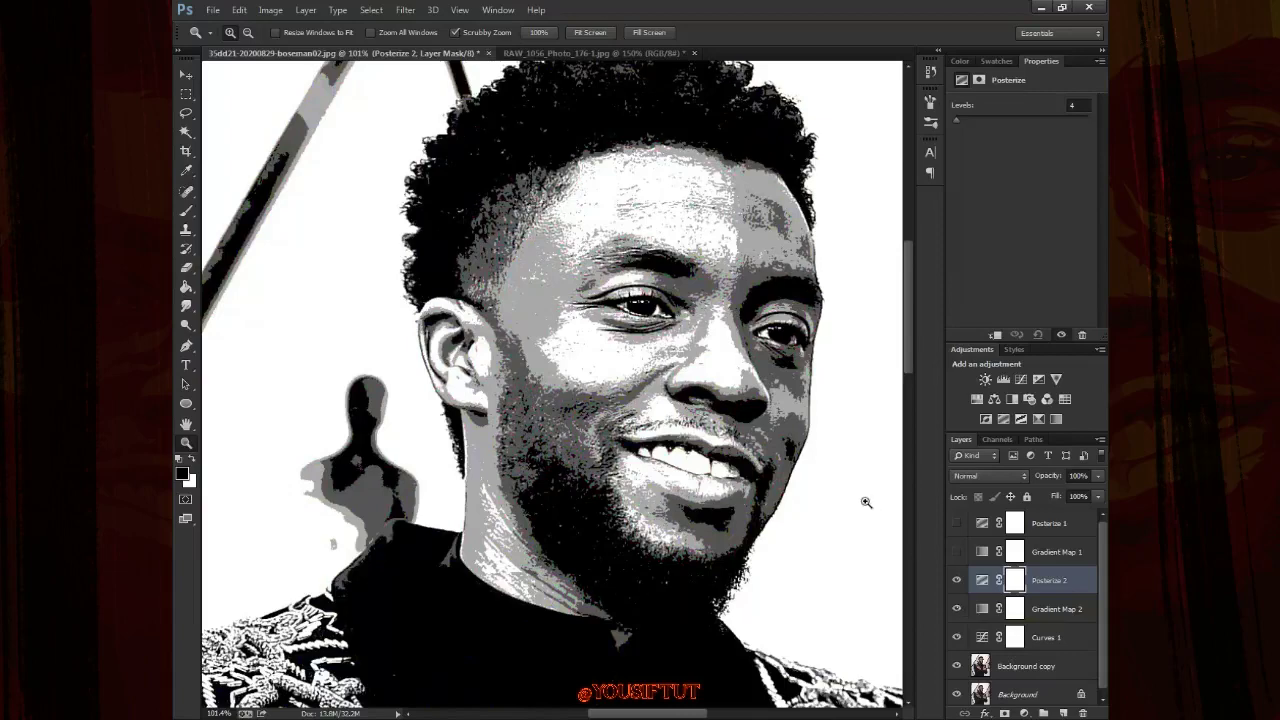
drag(620, 300, 706, 265)
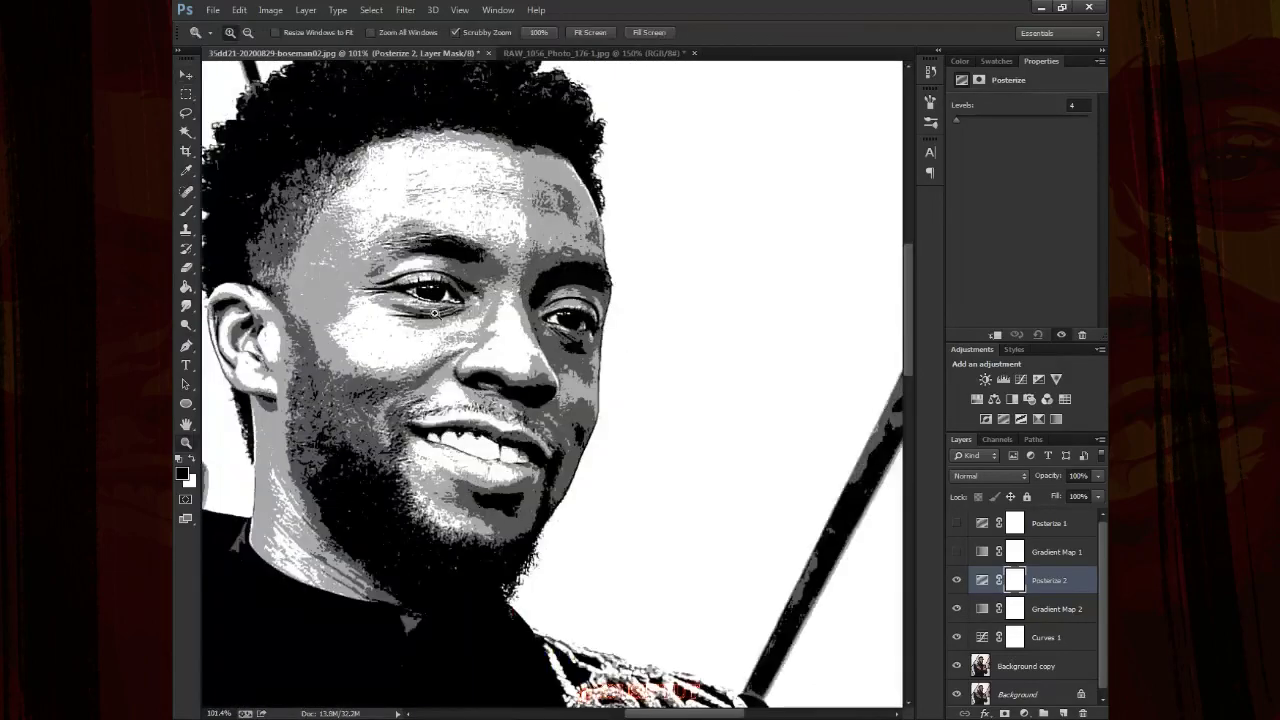
click(585, 312)
alt+click(585, 312)
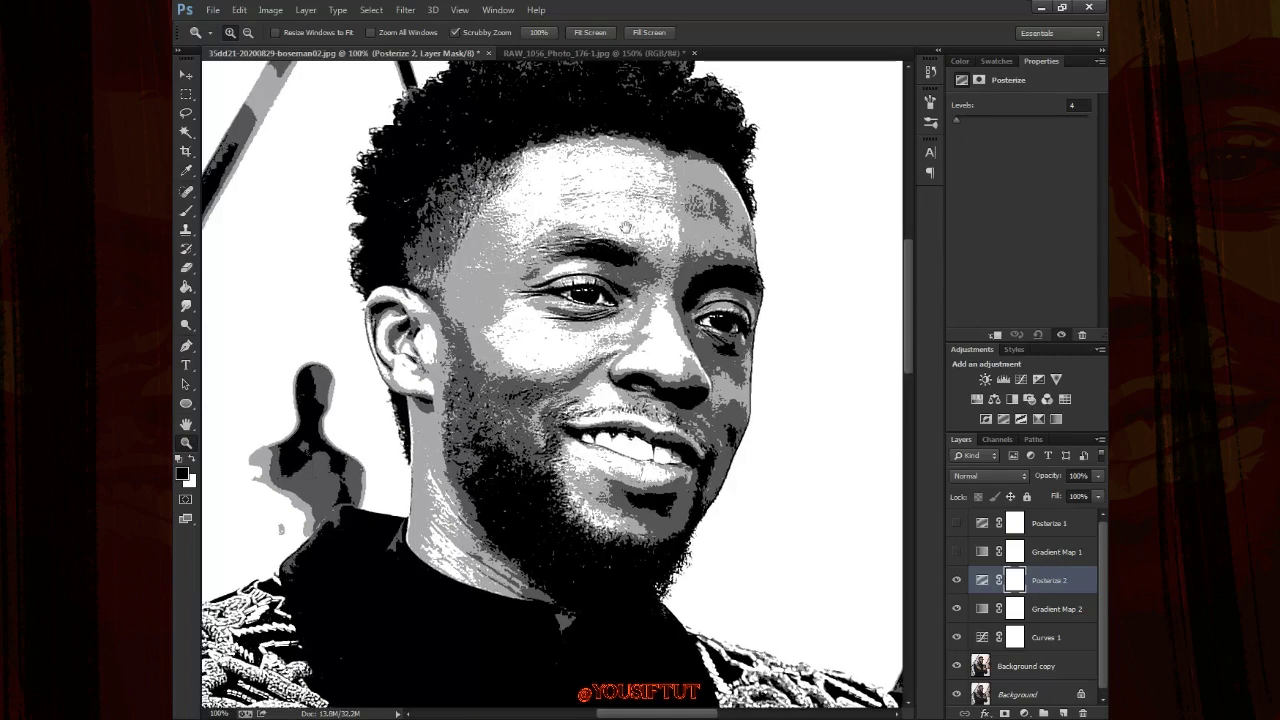
scroll(626, 227, up, 3)
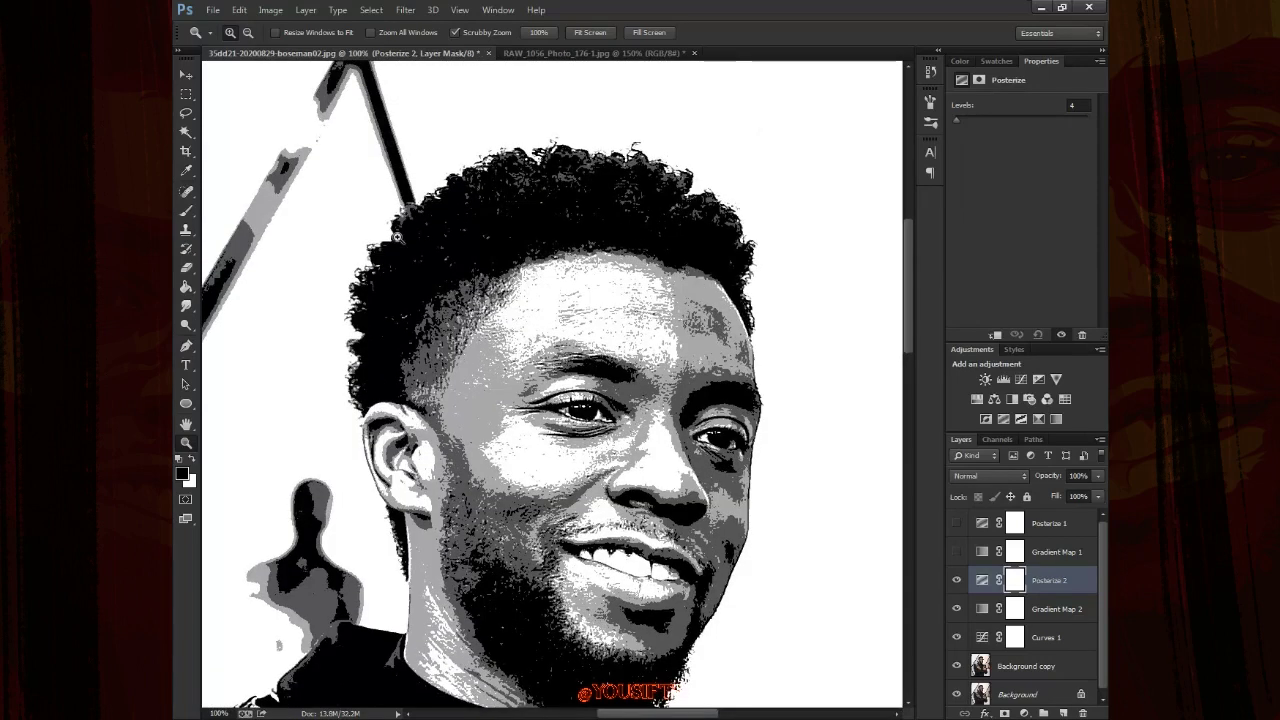
scroll(450, 350, down, 2)
scroll(520, 450, down, 2)
key(v)
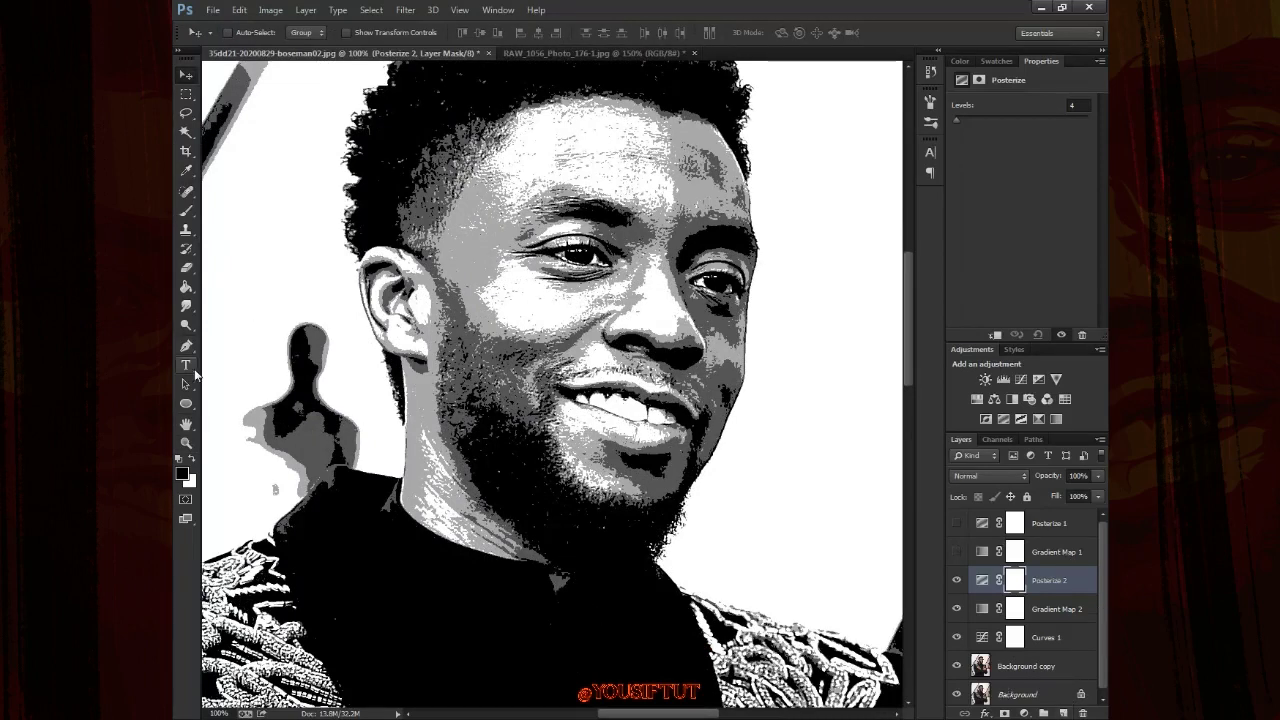
Draw a trial Pen path across the forehead in Path mode and discard it
click(186, 346)
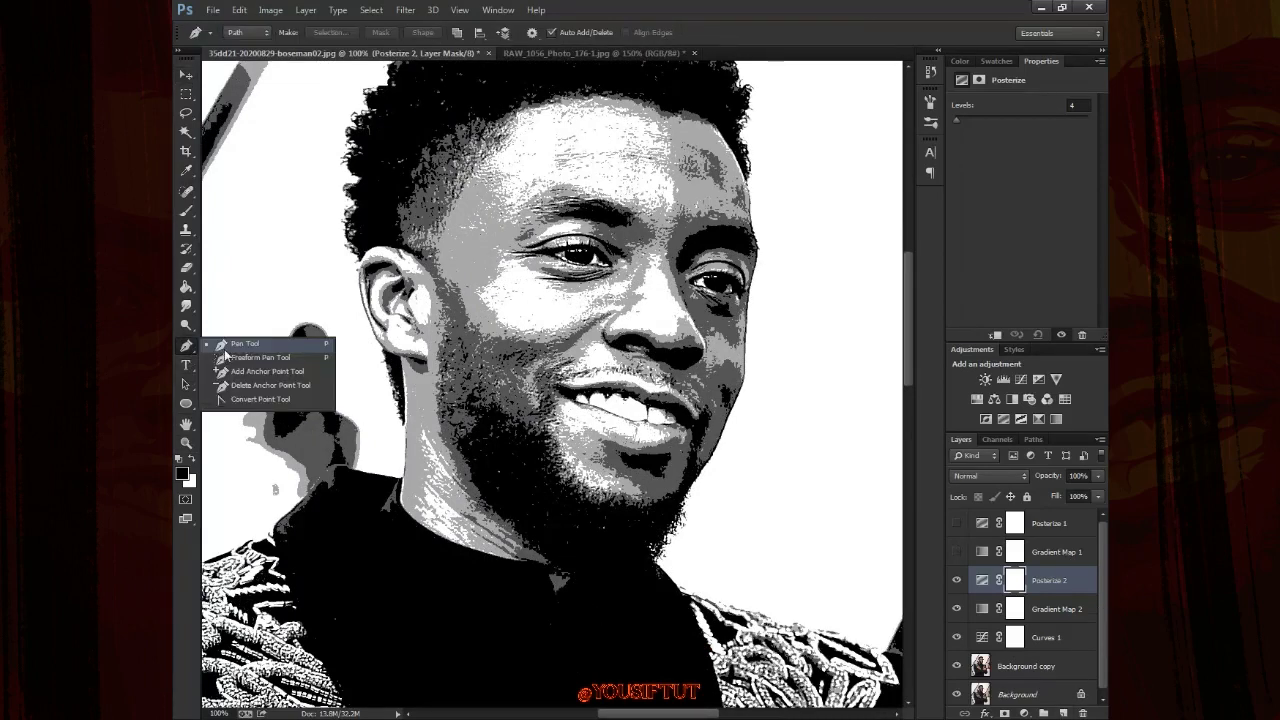
click(225, 350)
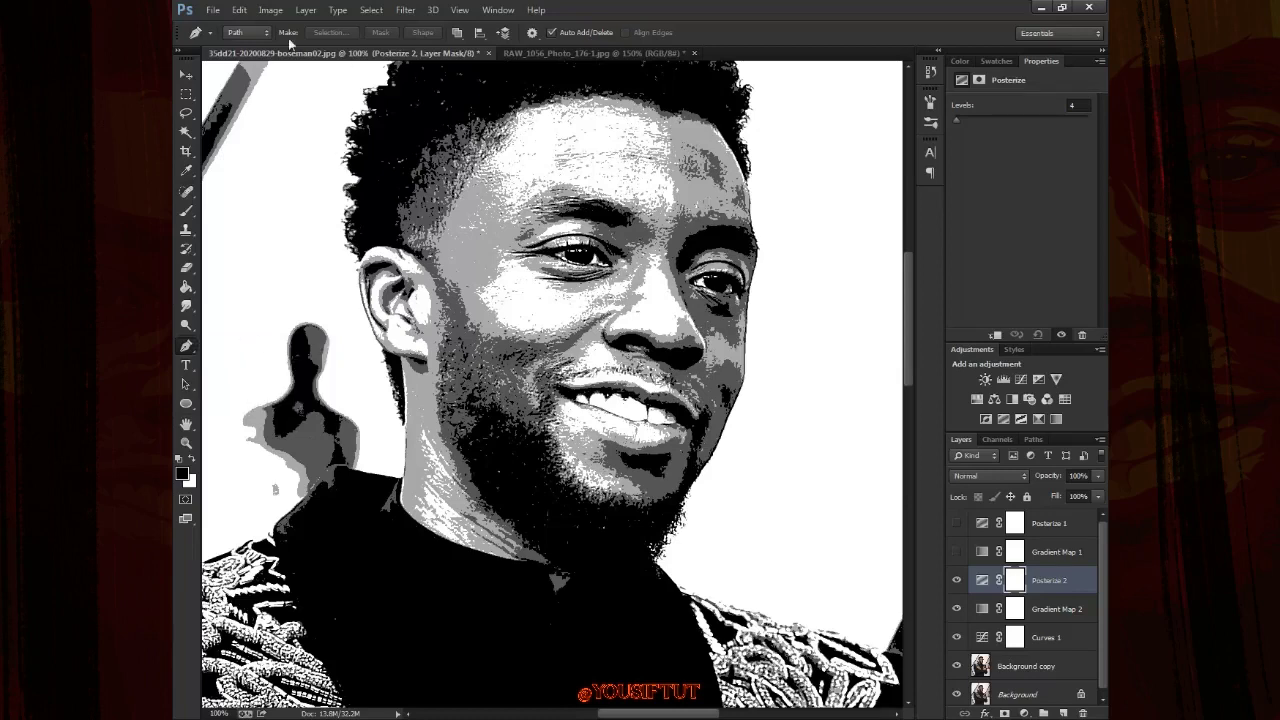
click(241, 35)
click(250, 60)
drag(390, 150, 445, 135)
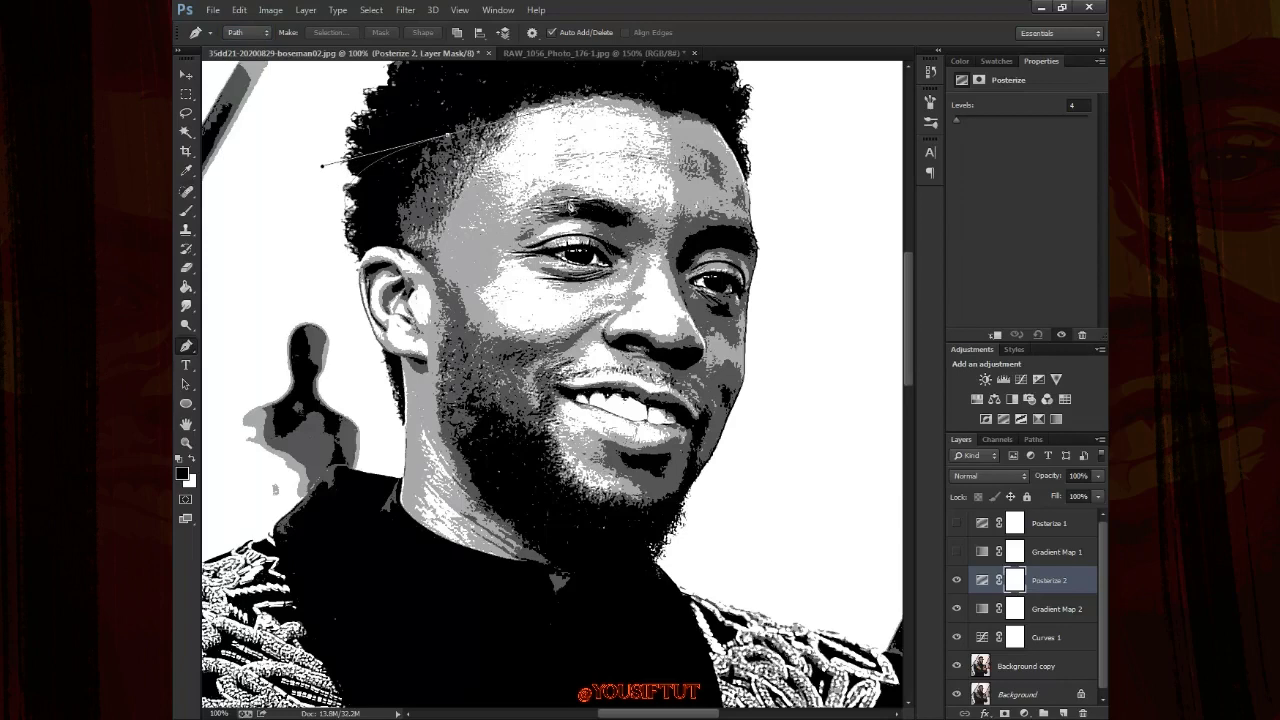
drag(585, 228, 520, 330)
drag(362, 135, 307, 115)
key(Return)
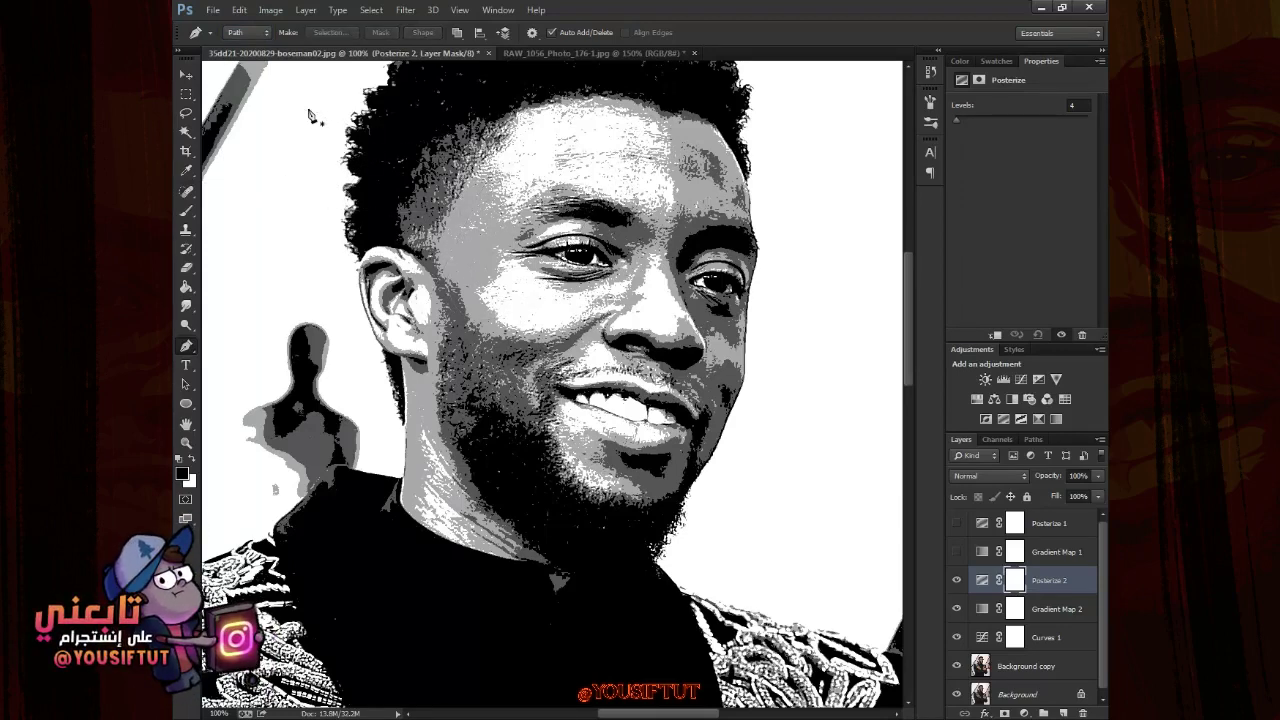
Switch the pen to Shape mode with a dark crimson fill
click(250, 32)
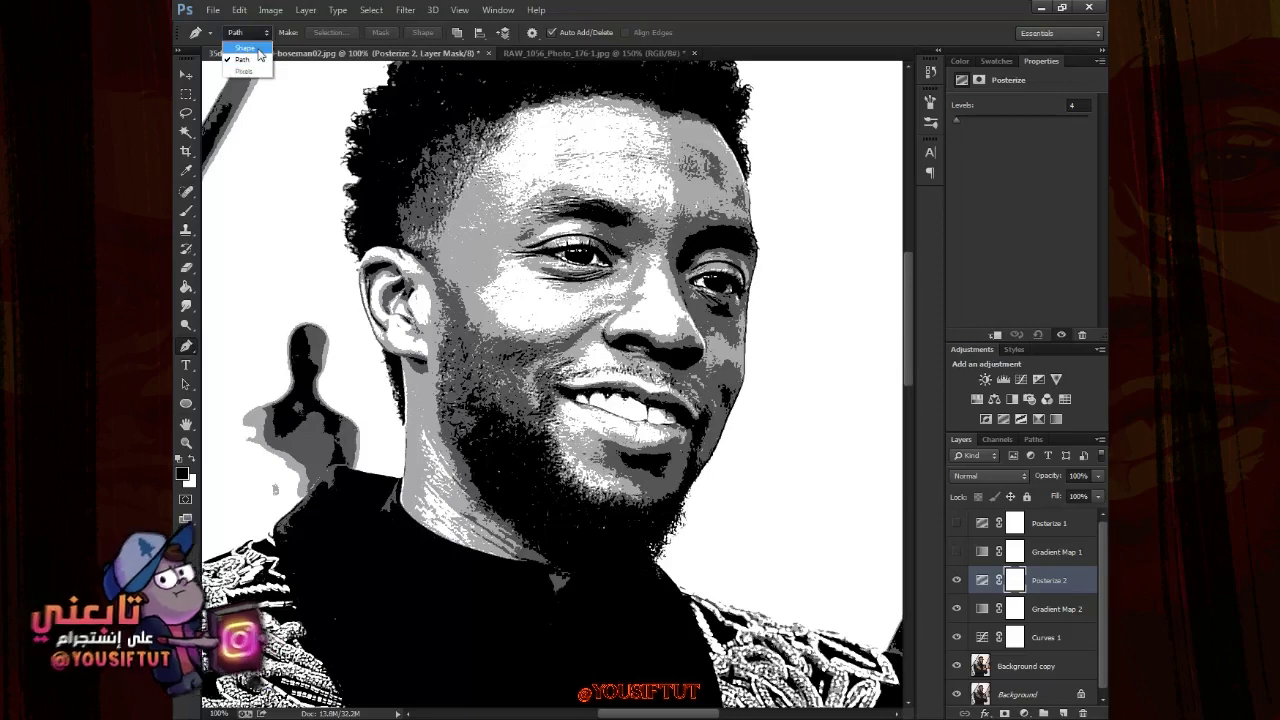
click(244, 48)
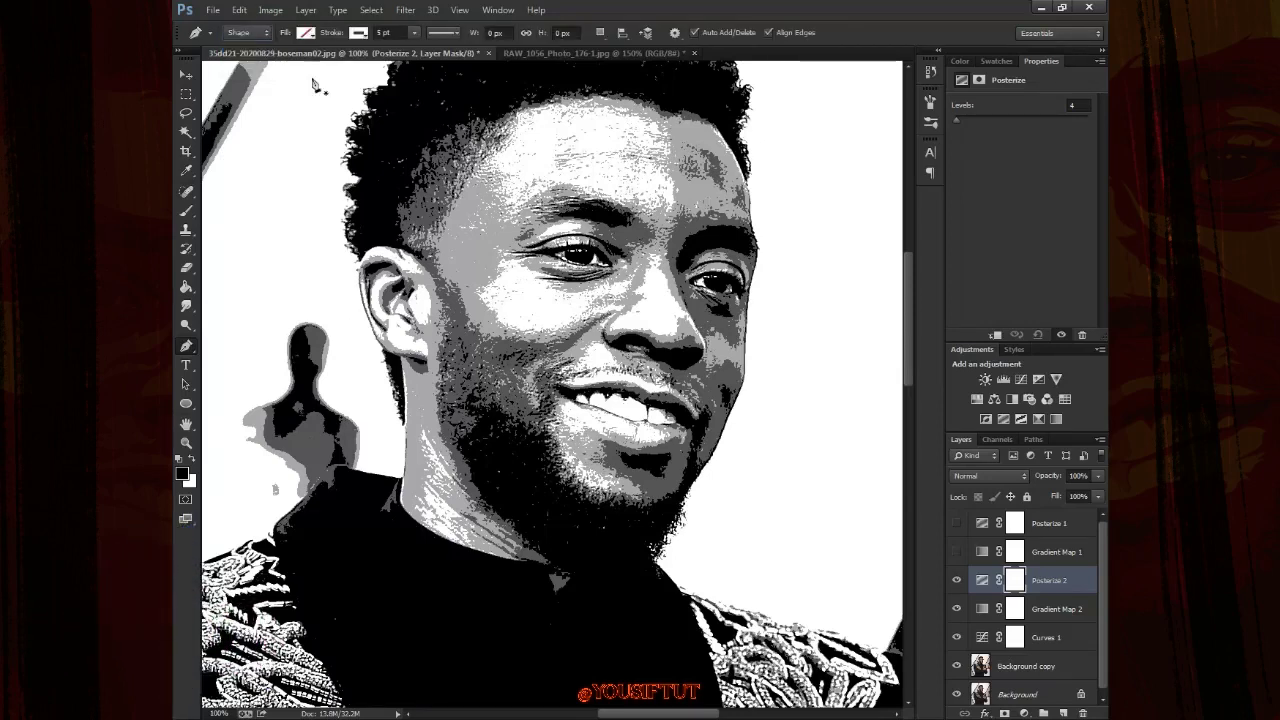
click(358, 33)
click(358, 33)
click(358, 33)
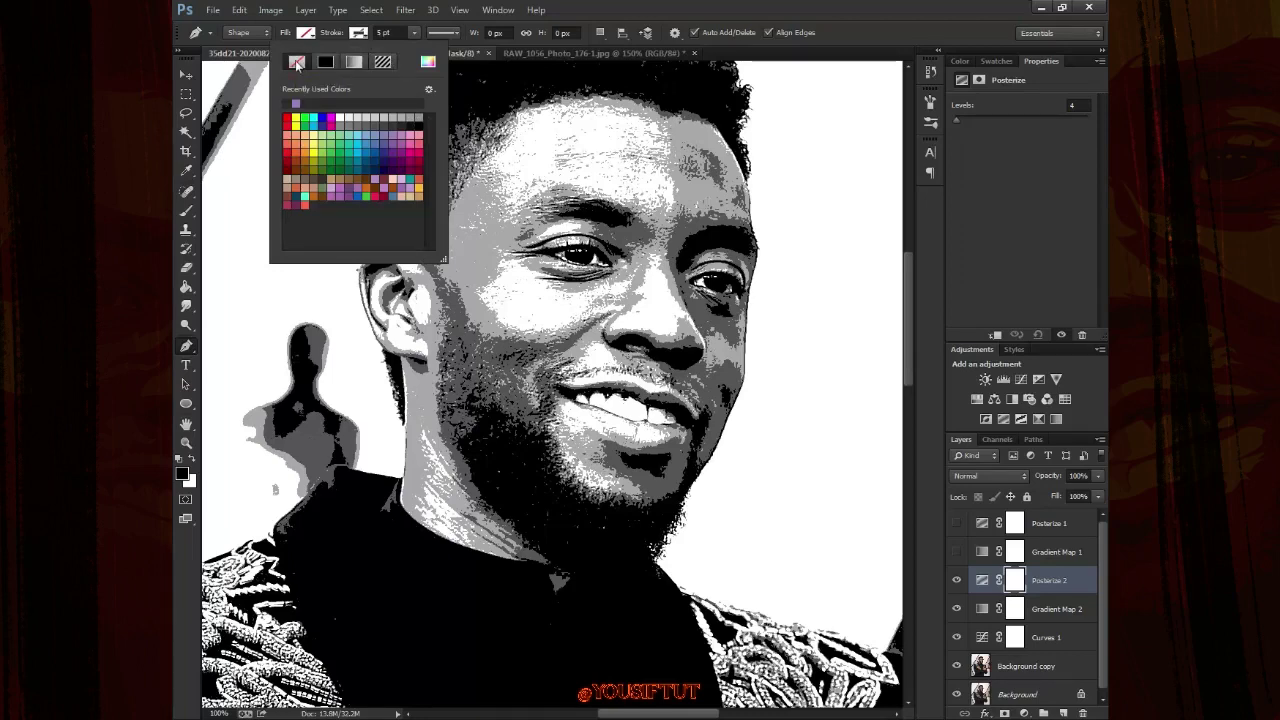
click(306, 33)
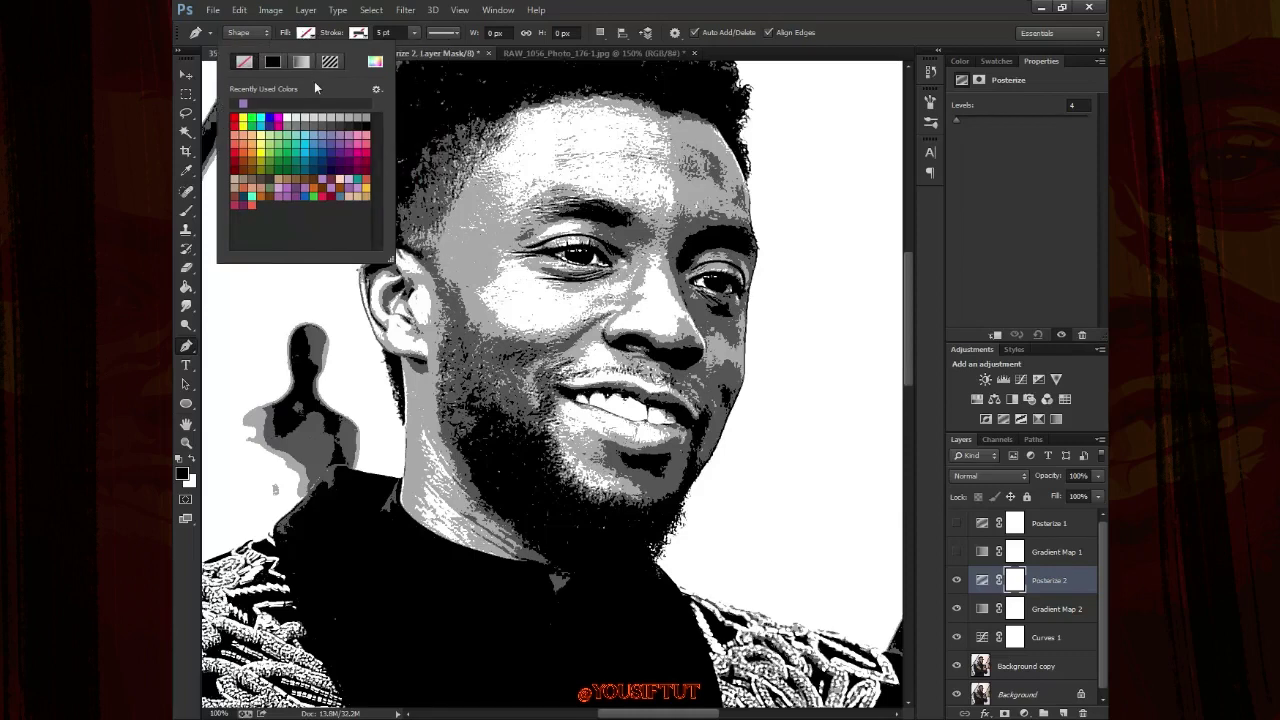
click(366, 156)
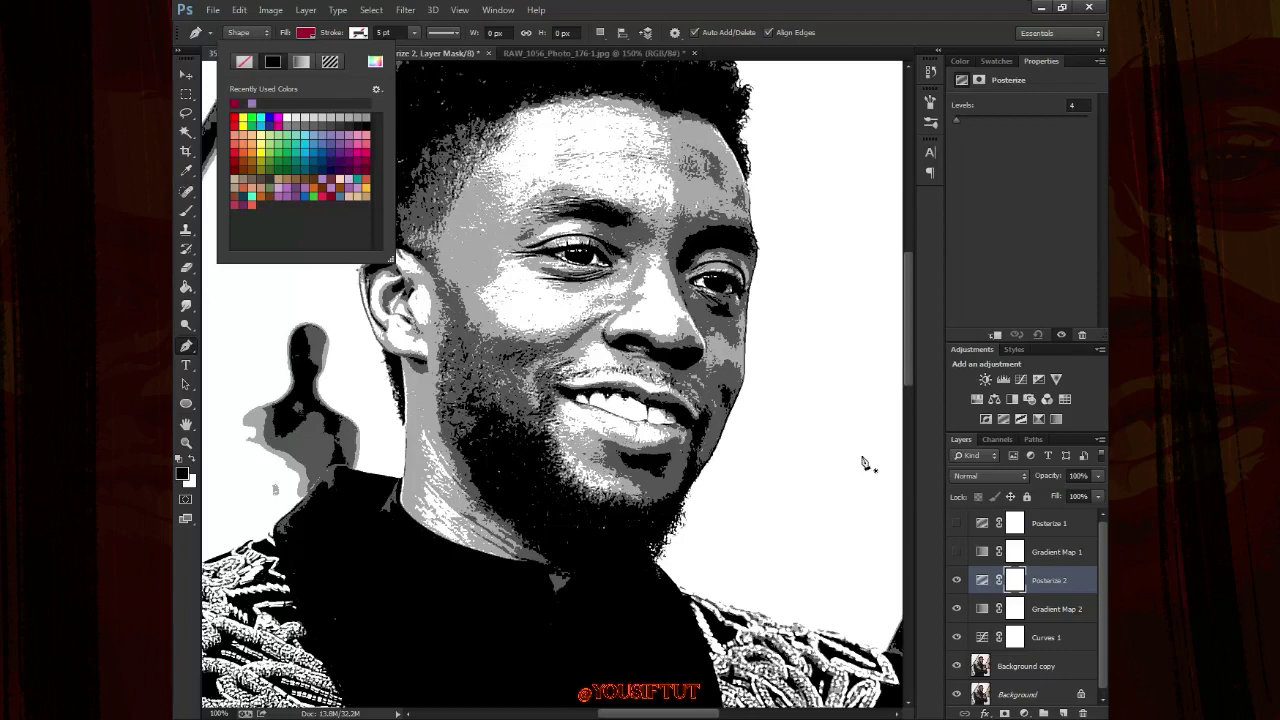
Delete the hidden Posterize 1 and Gradient Map 1 layers
key(Escape)
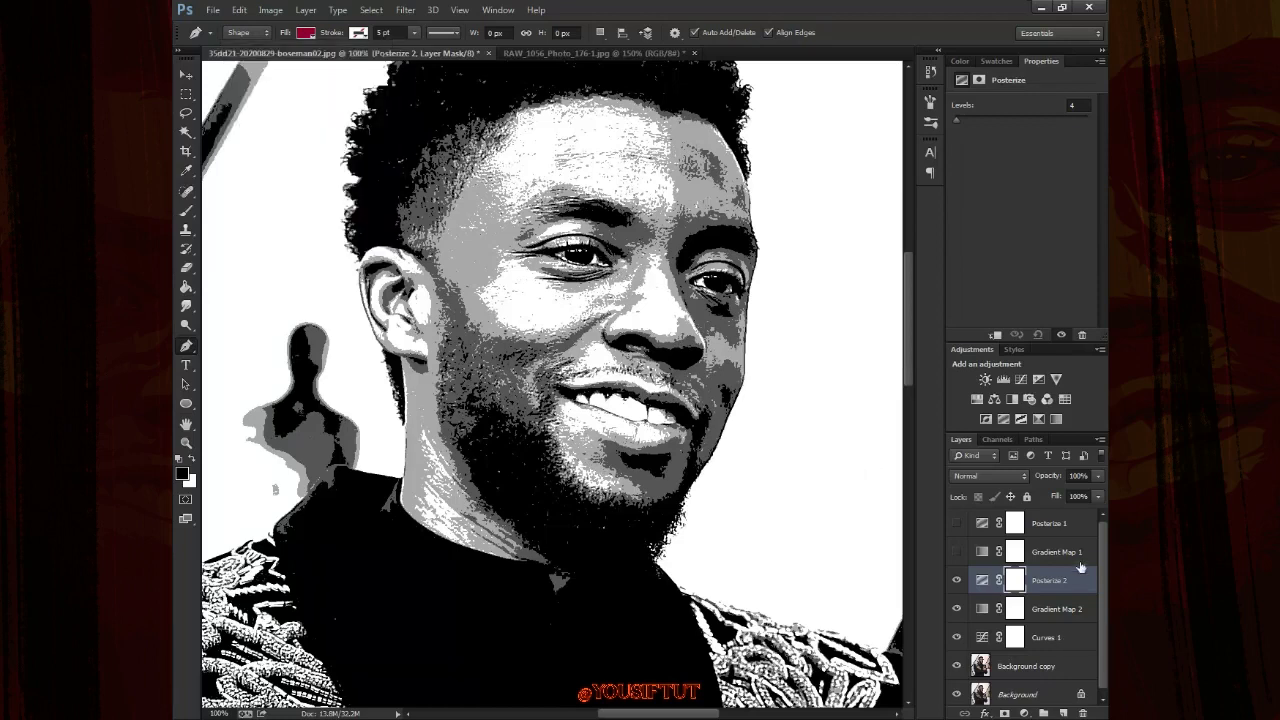
click(1080, 553)
shift+click(1078, 524)
key(Delete)
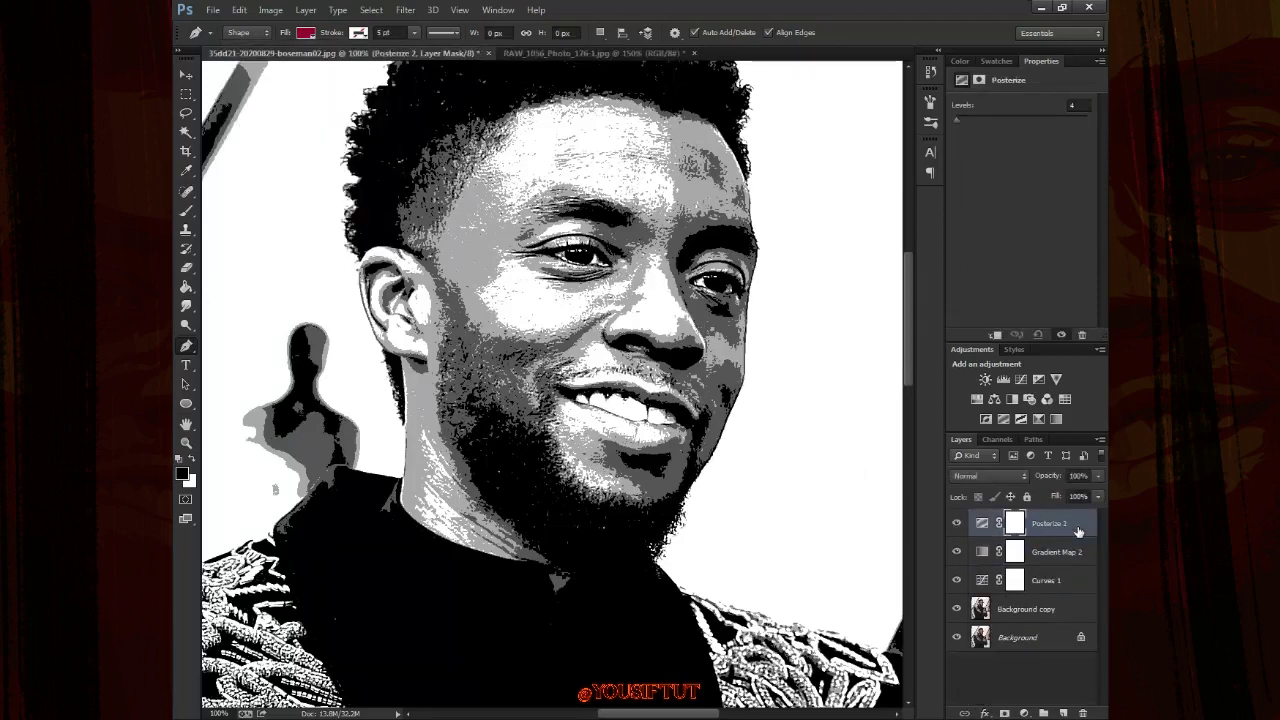
Group Posterize 2, Gradient Map 2 and Curves 1 into Group 1
shift+click(1072, 576)
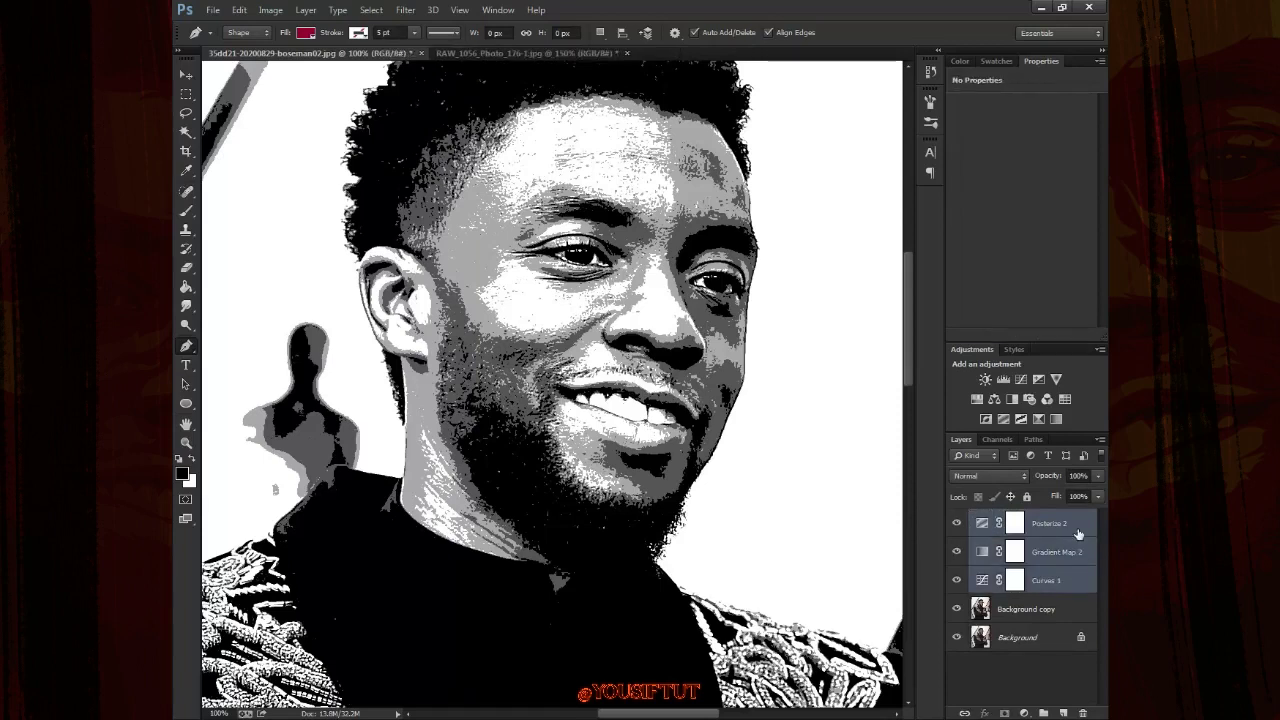
click(1078, 533)
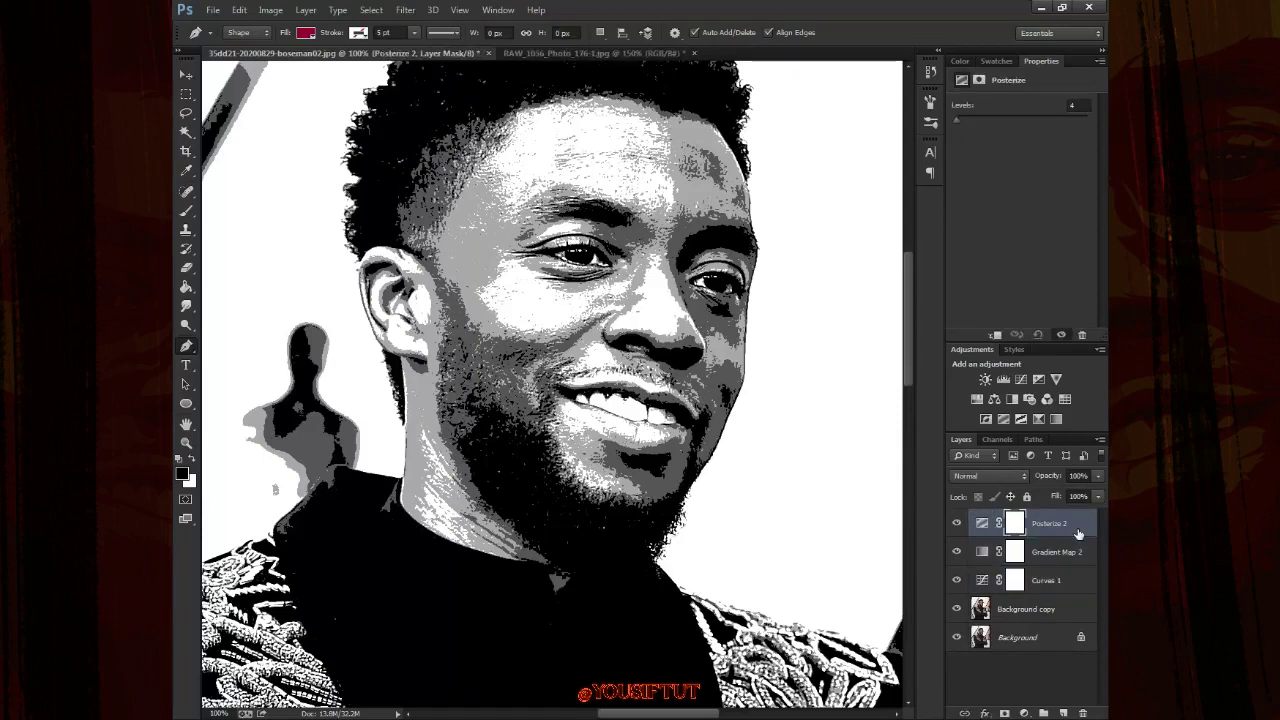
click(983, 524)
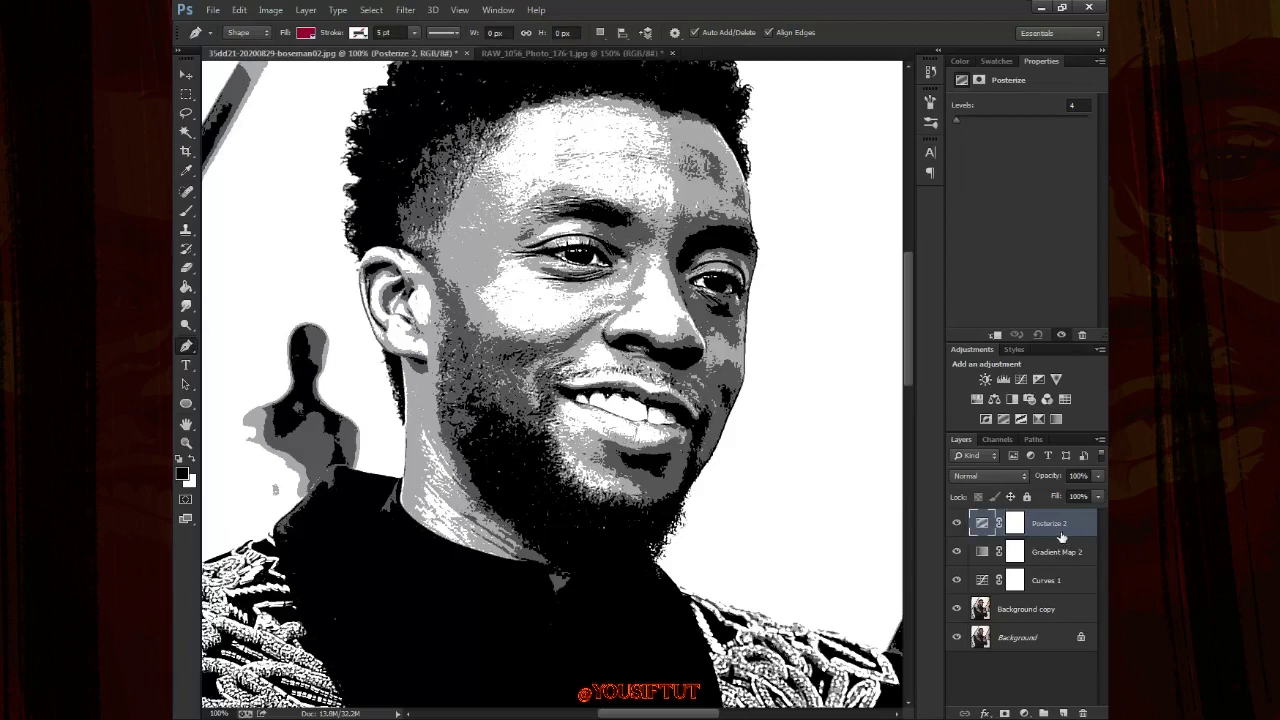
shift+click(1060, 588)
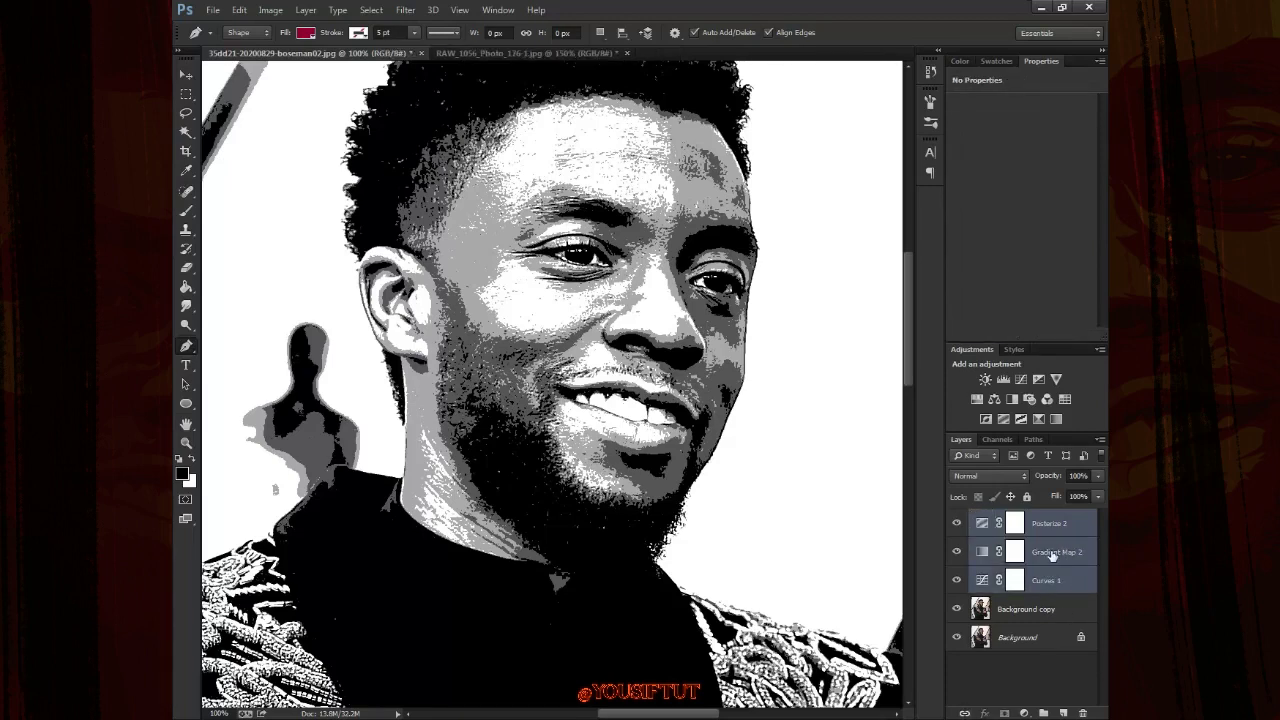
key(ctrl+g)
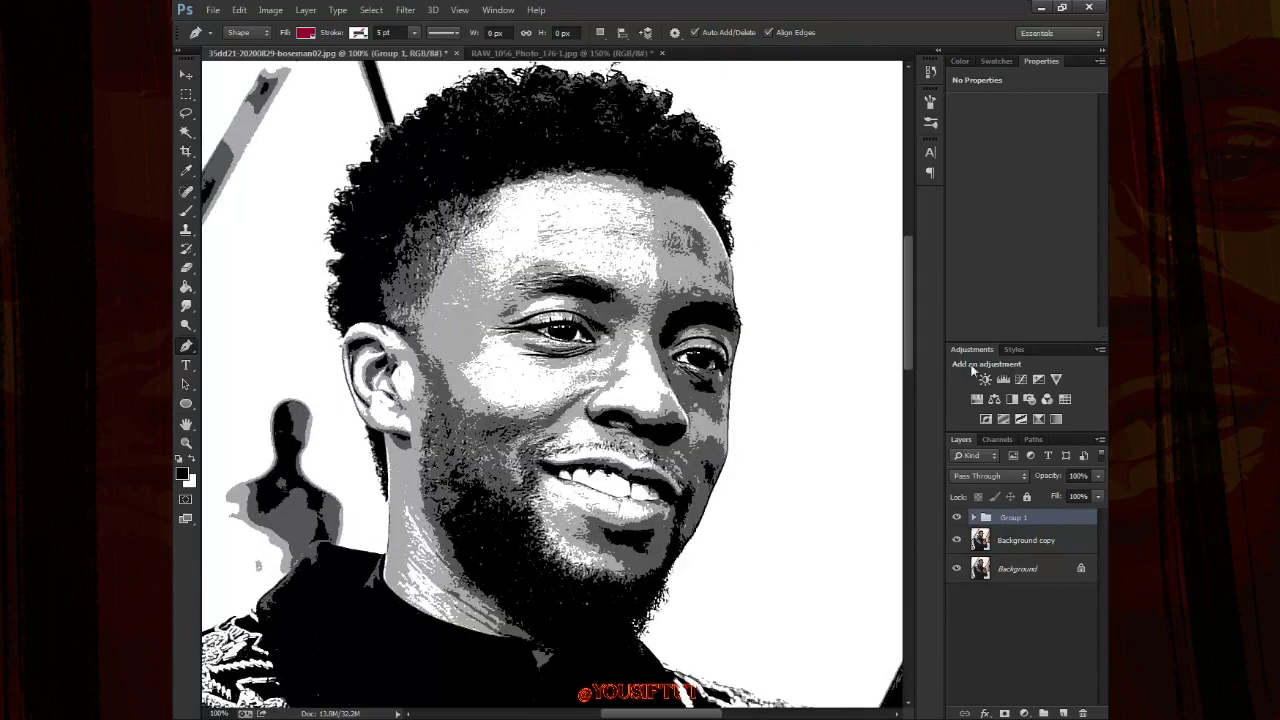
Add a Levels 1 layer above Group 1, raising the Blue channel's output black for navy shadows
click(1003, 379)
mouse_move(973, 257)
mouse_down()
mouse_move(993, 257)
mouse_move(973, 257)
mouse_up()
click(1030, 133)
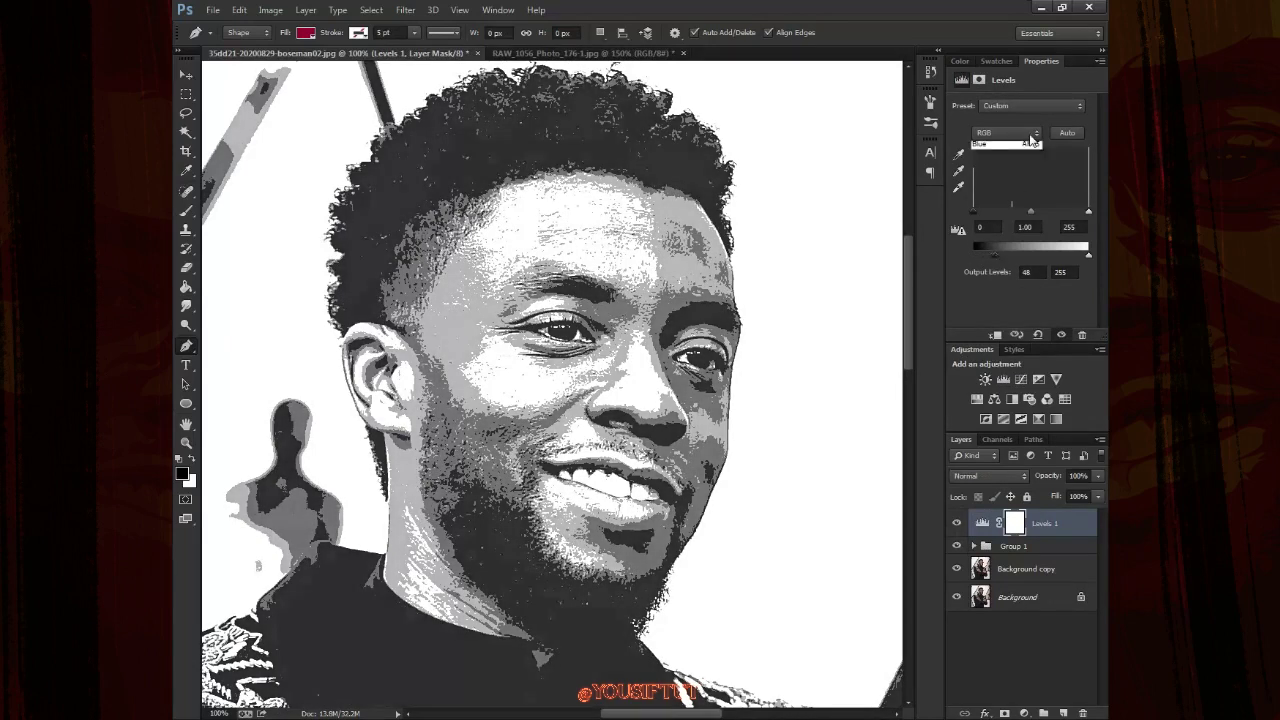
key(Down)
key(Down)
drag(983, 257, 995, 257)
scroll(1022, 140, up, 3)
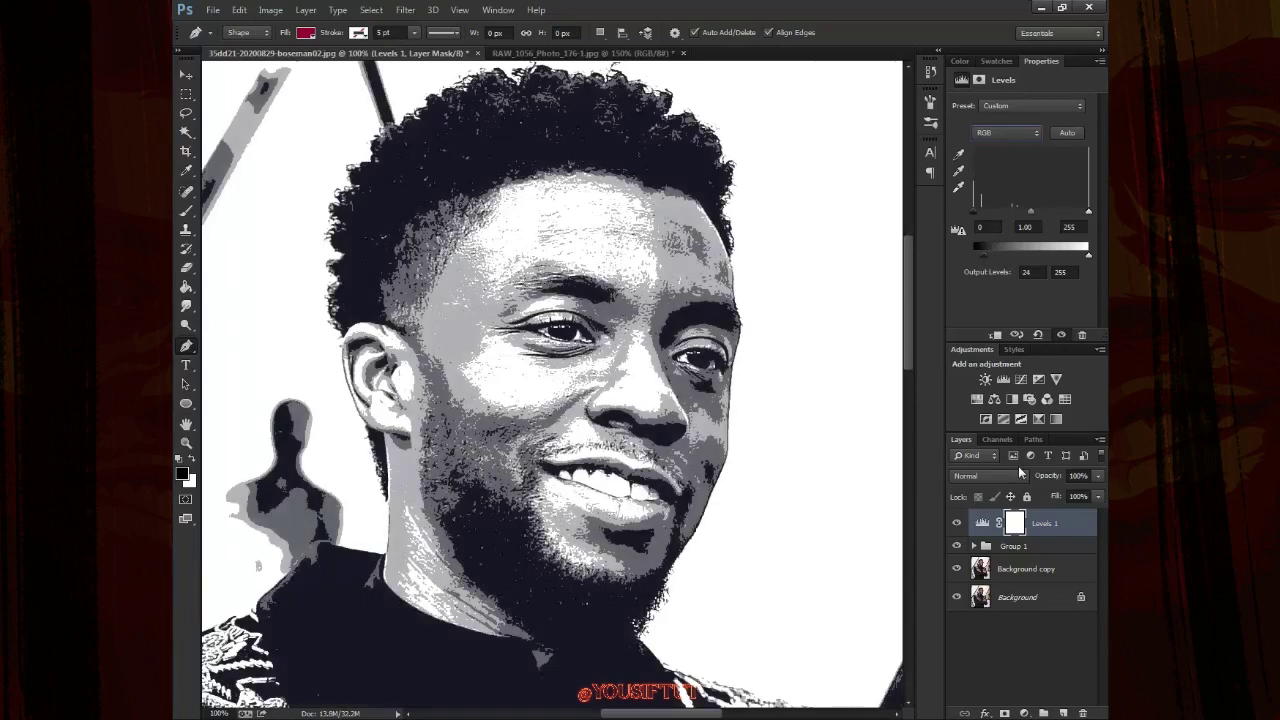
click(1028, 545)
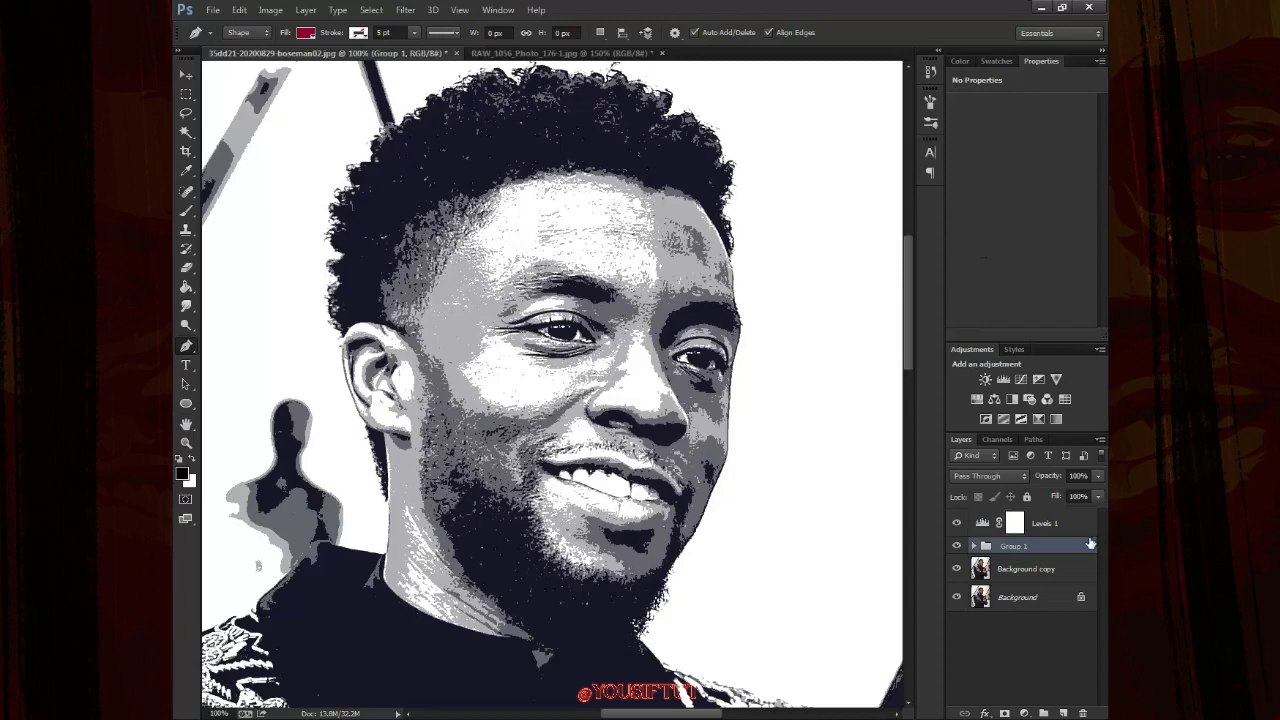
click(988, 525)
key(z)
click(513, 393)
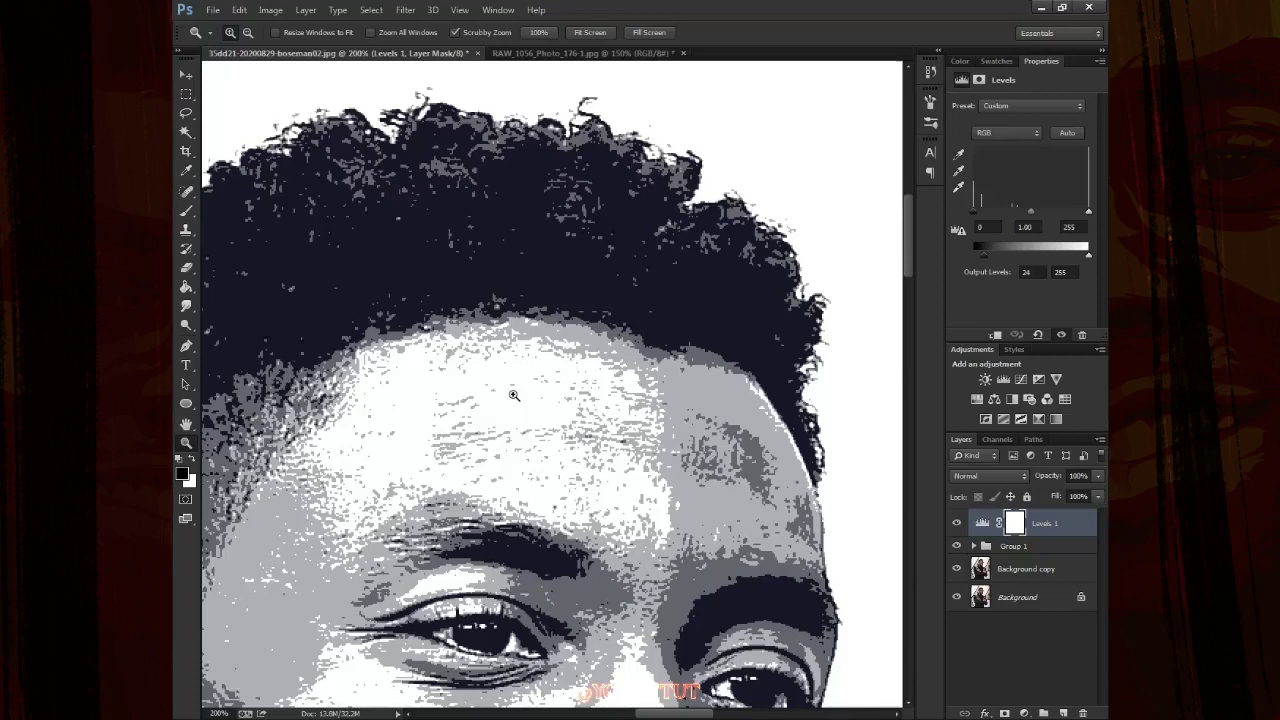
alt+click(957, 569)
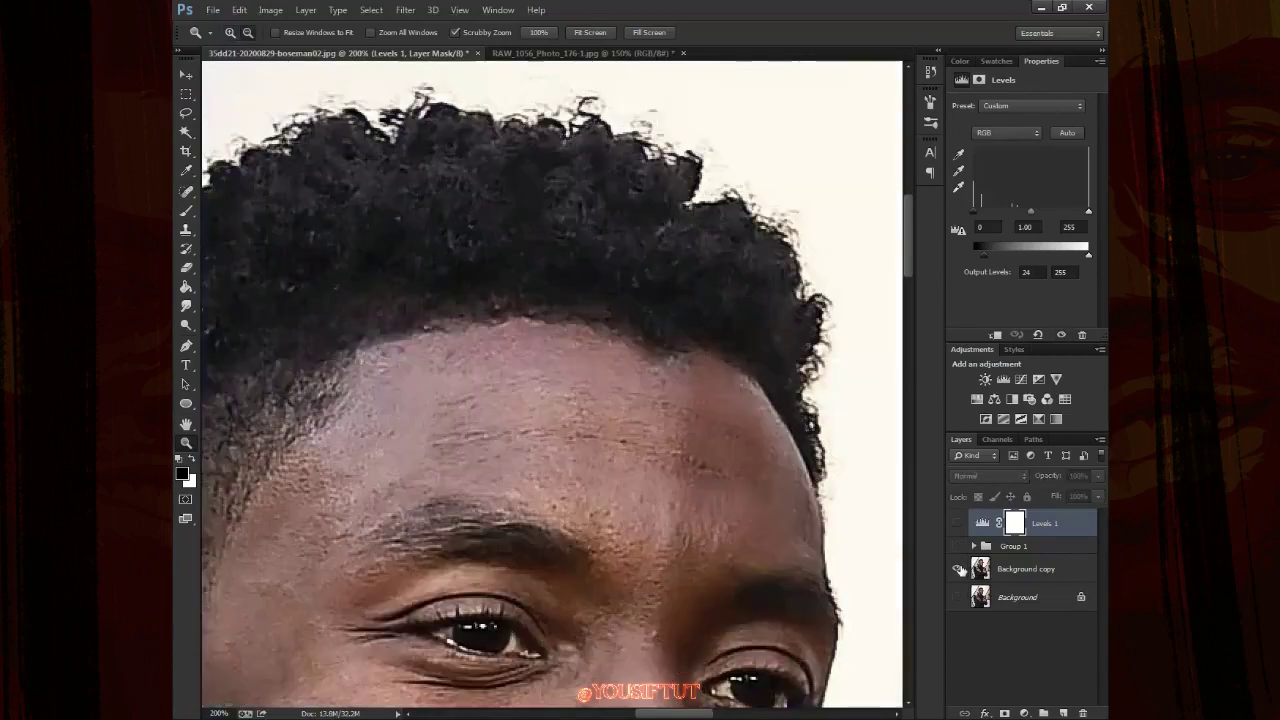
alt+click(957, 569)
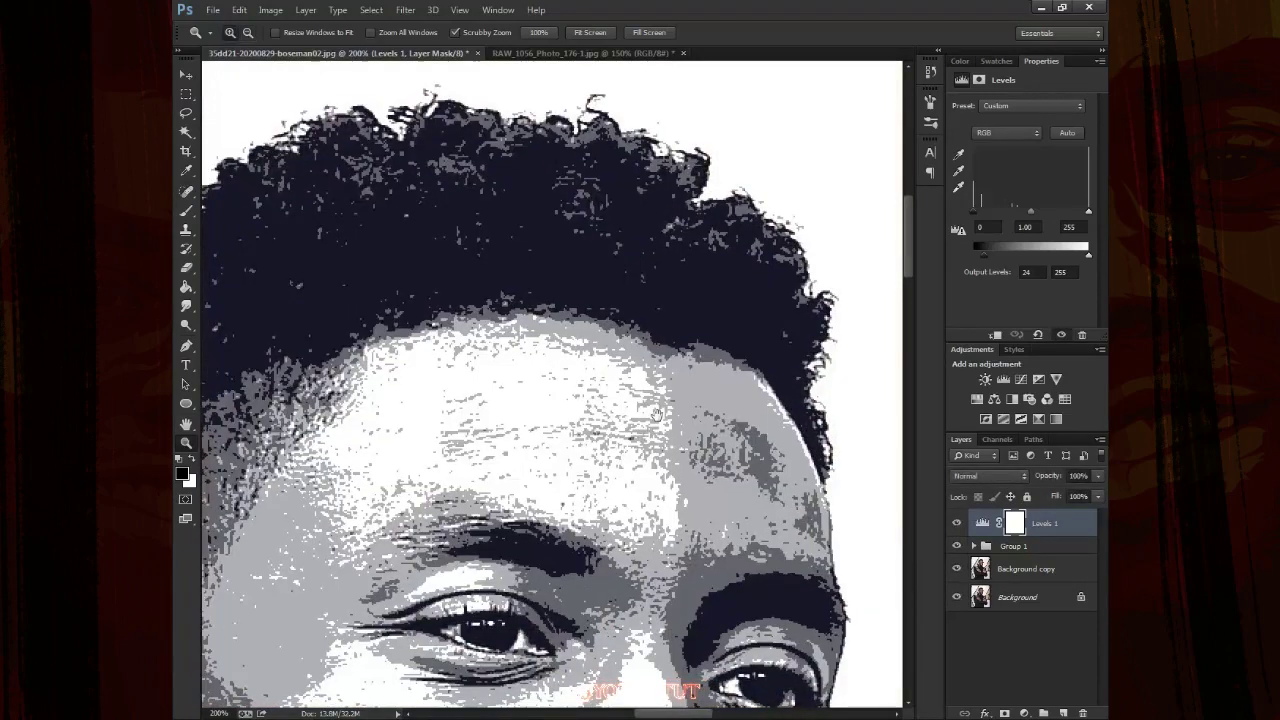
drag(657, 413, 634, 390)
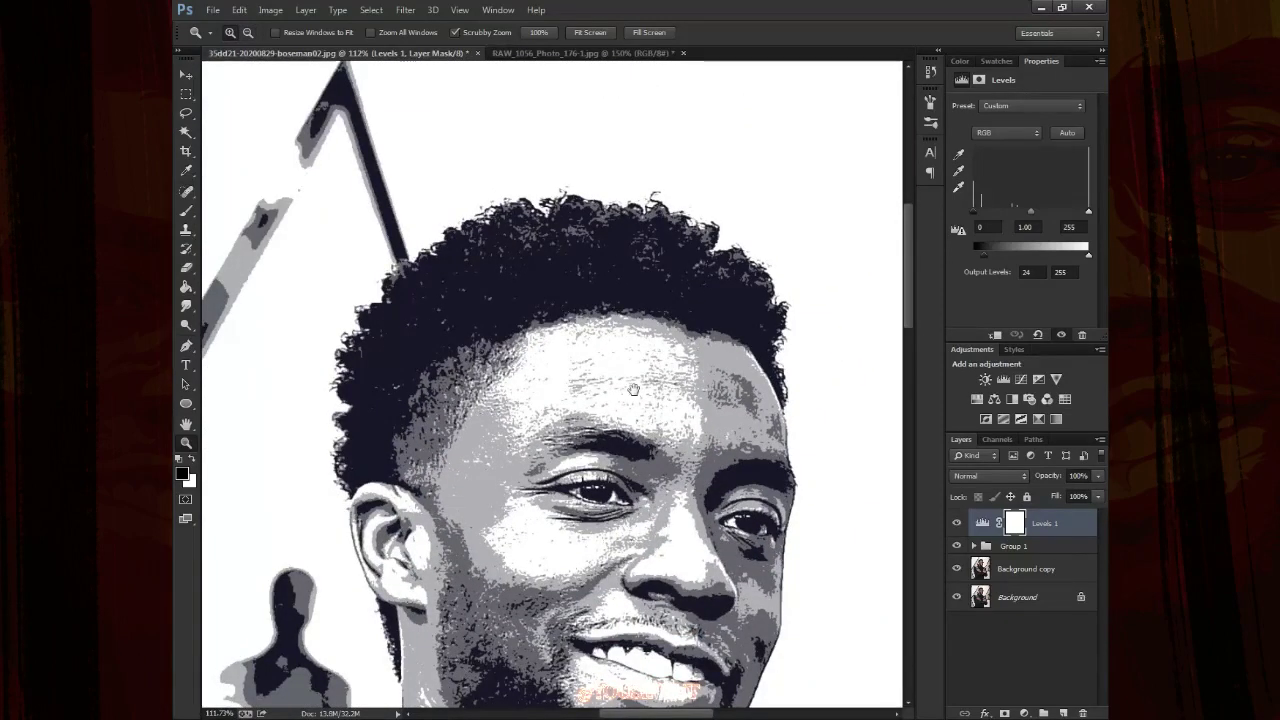
drag(633, 389, 624, 314)
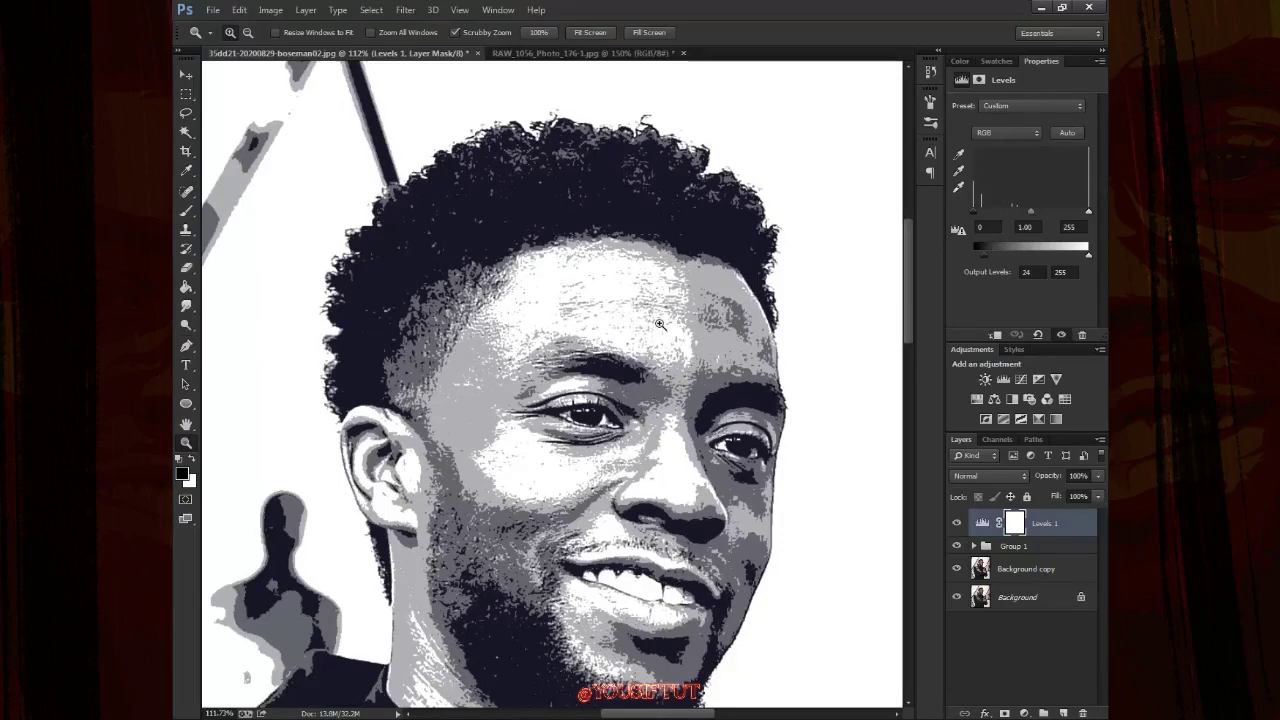
click(660, 323)
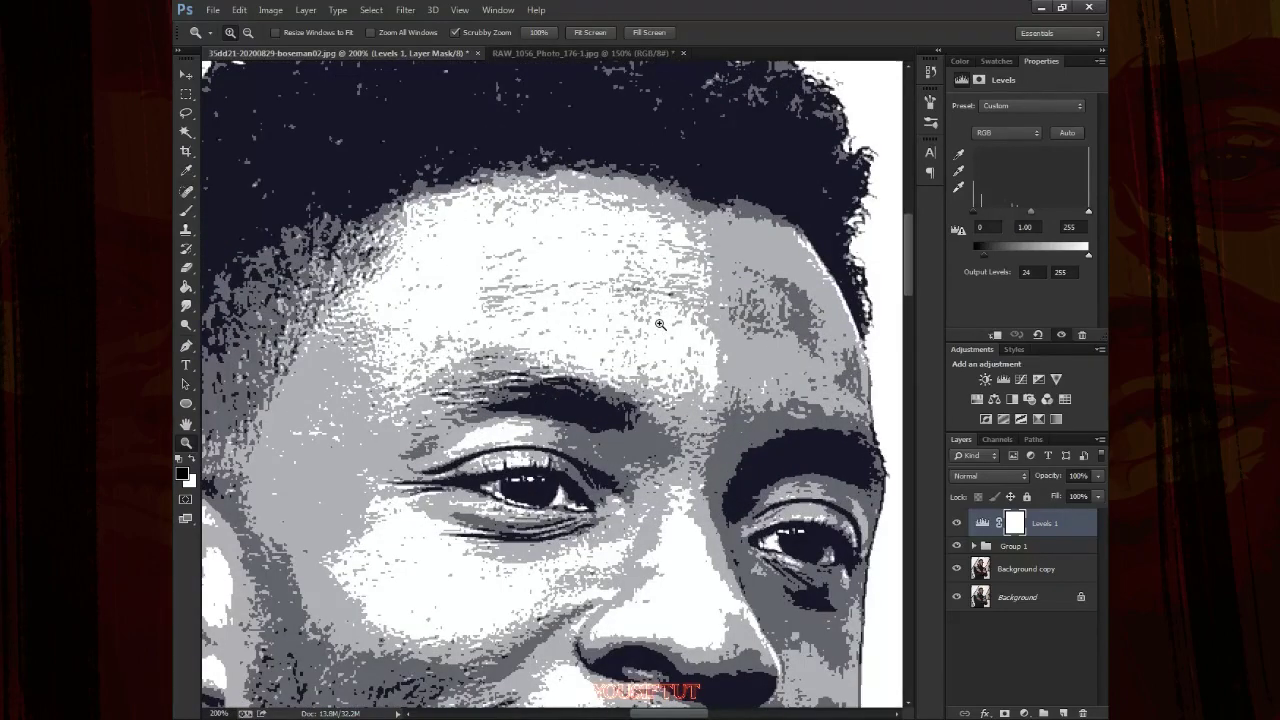
mouse_move(792, 464)
mouse_down()
mouse_move(830, 467)
mouse_move(801, 439)
mouse_move(778, 440)
mouse_up()
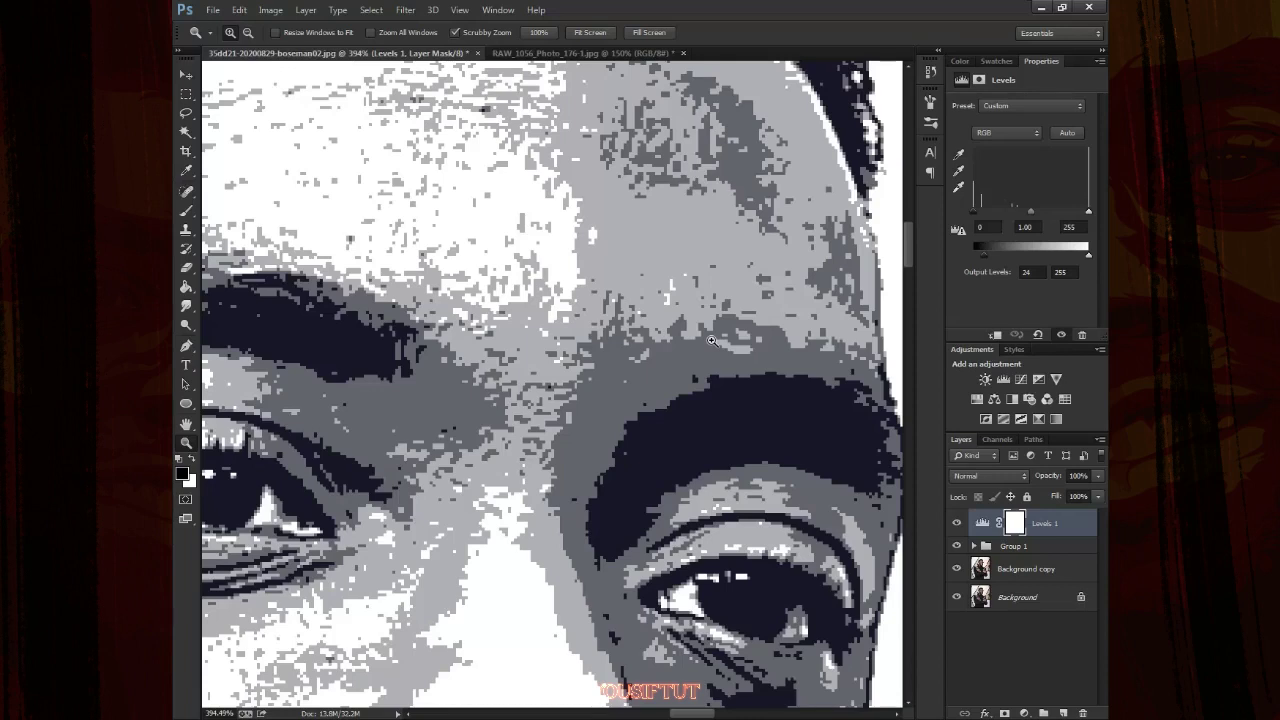
Draw a closed crimson crescent shape along the forehead hairline with the pen
key(p)
mouse_move(700, 160)
mouse_down()
mouse_move(678, 342)
mouse_move(642, 324)
mouse_up()
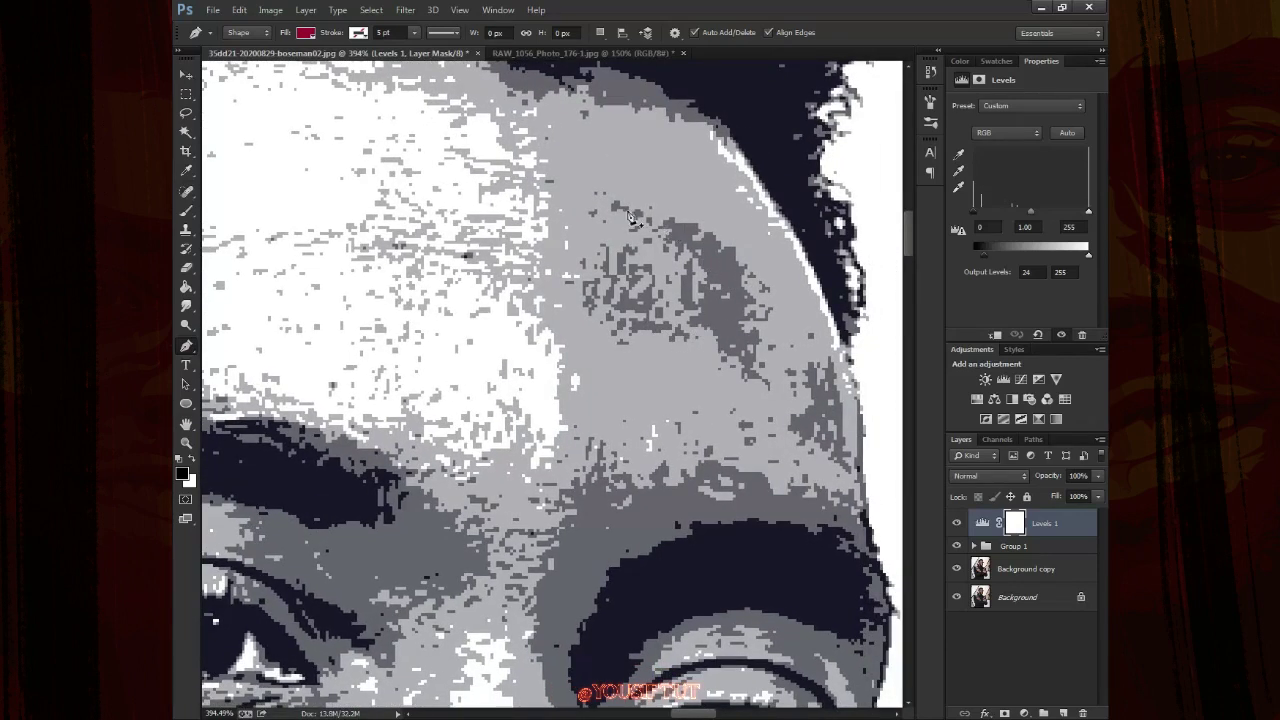
click(700, 300)
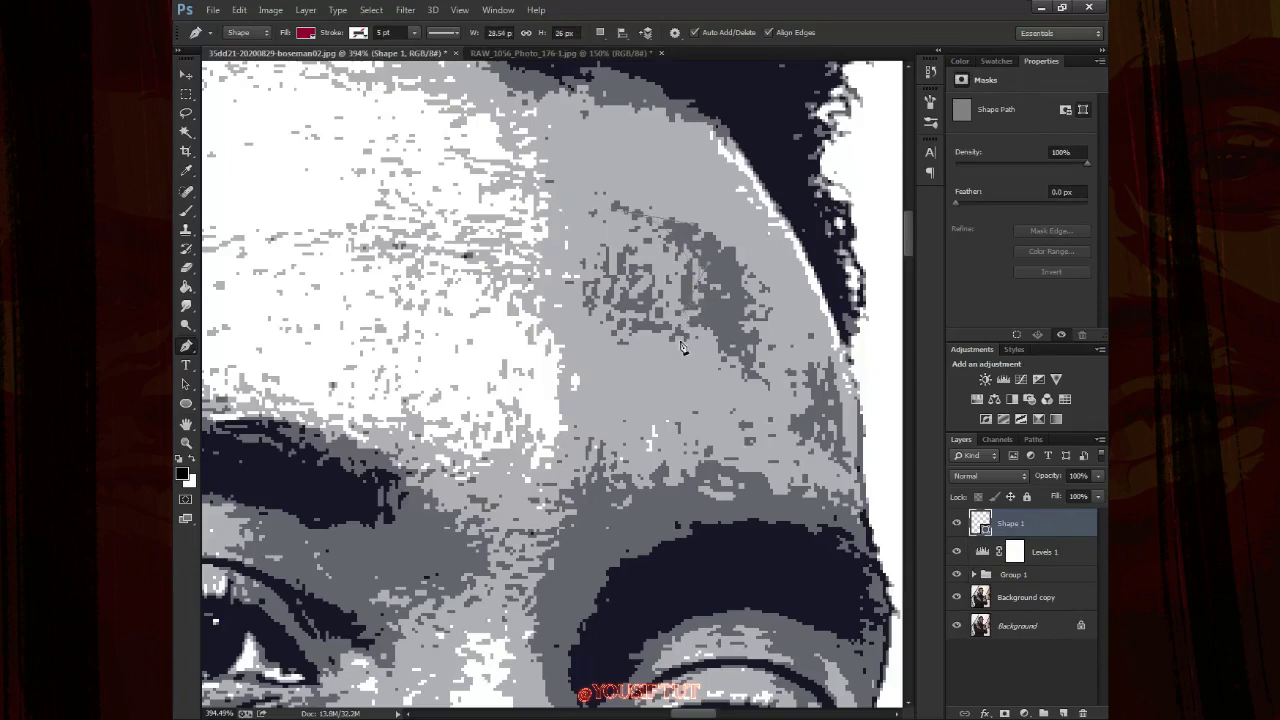
drag(686, 305, 700, 340)
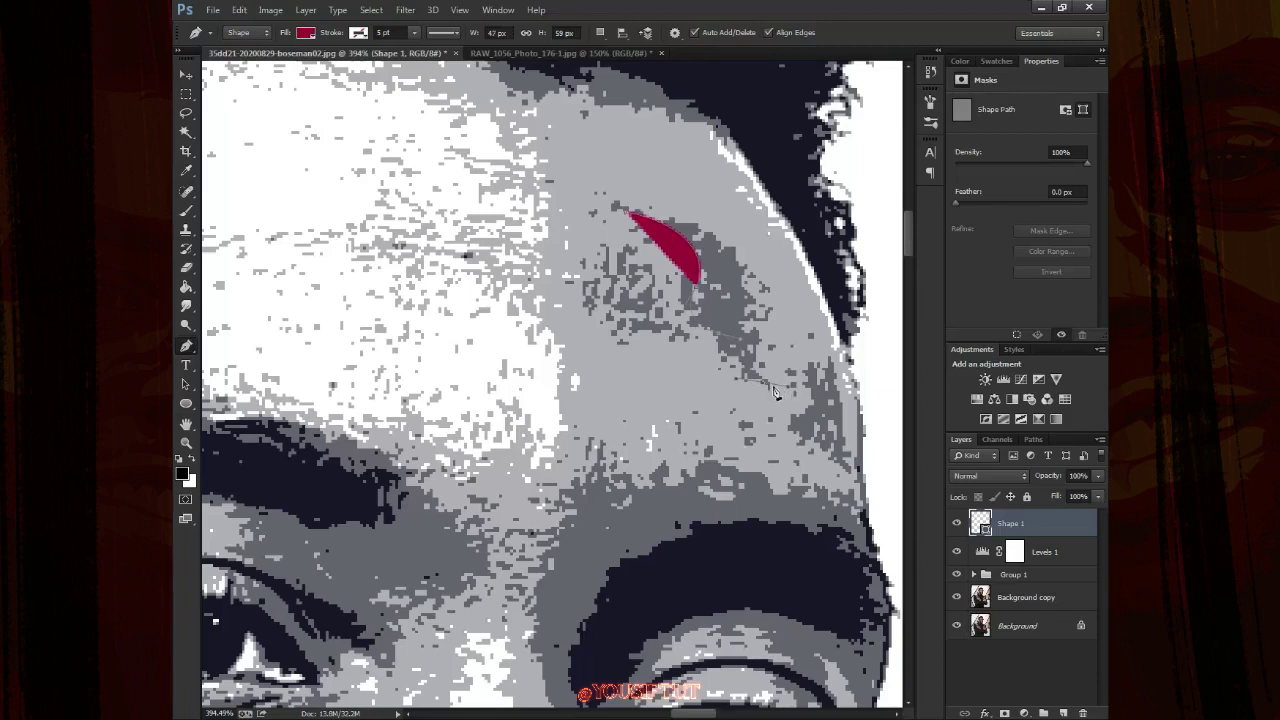
click(762, 383)
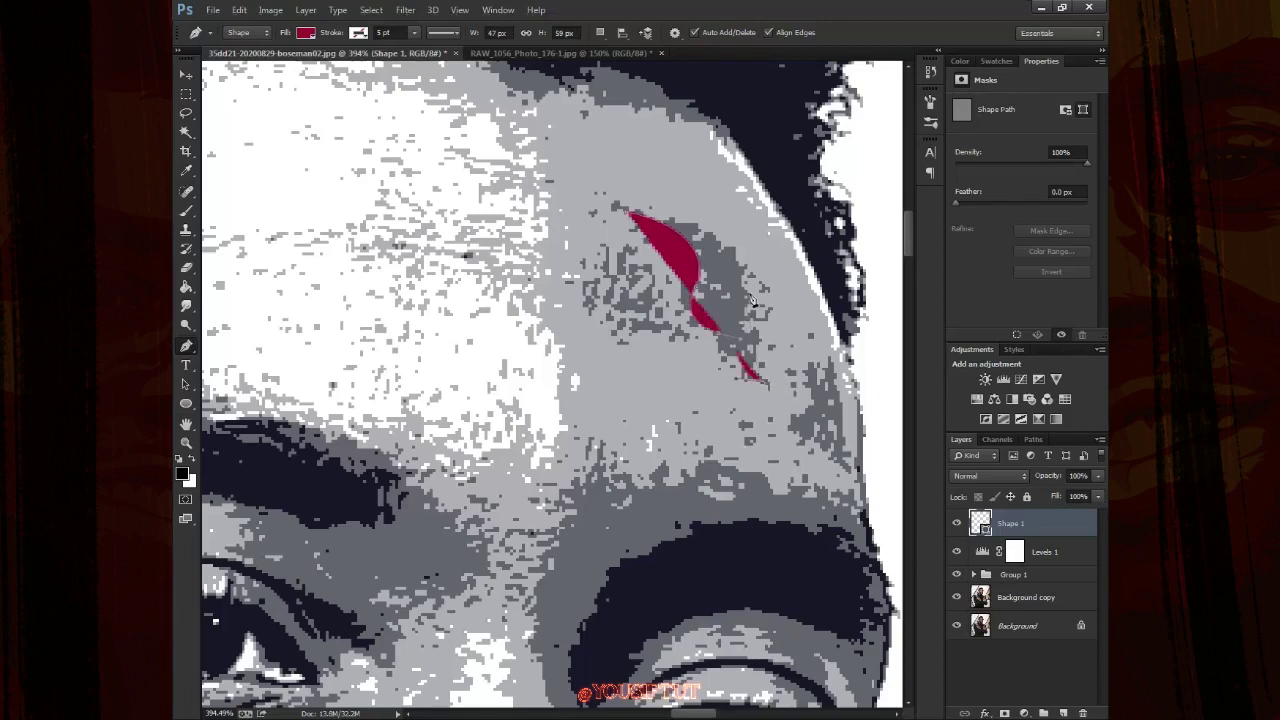
click(638, 214)
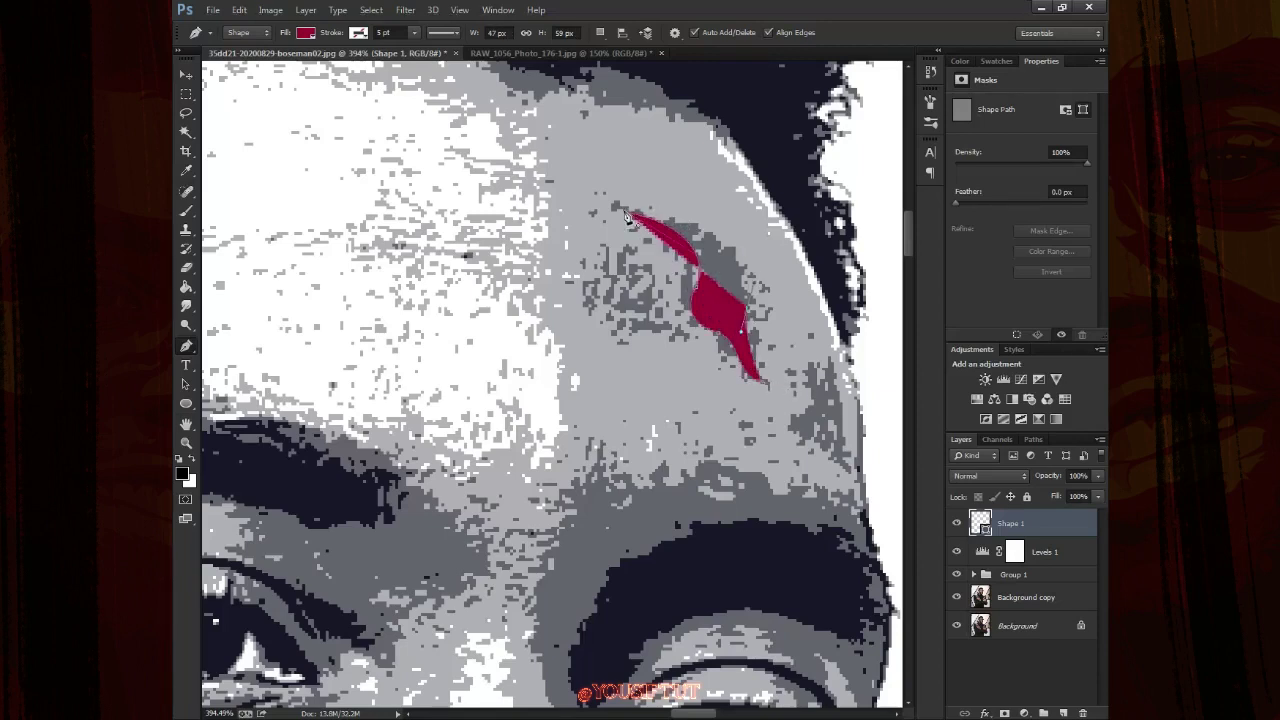
drag(532, 218, 530, 220)
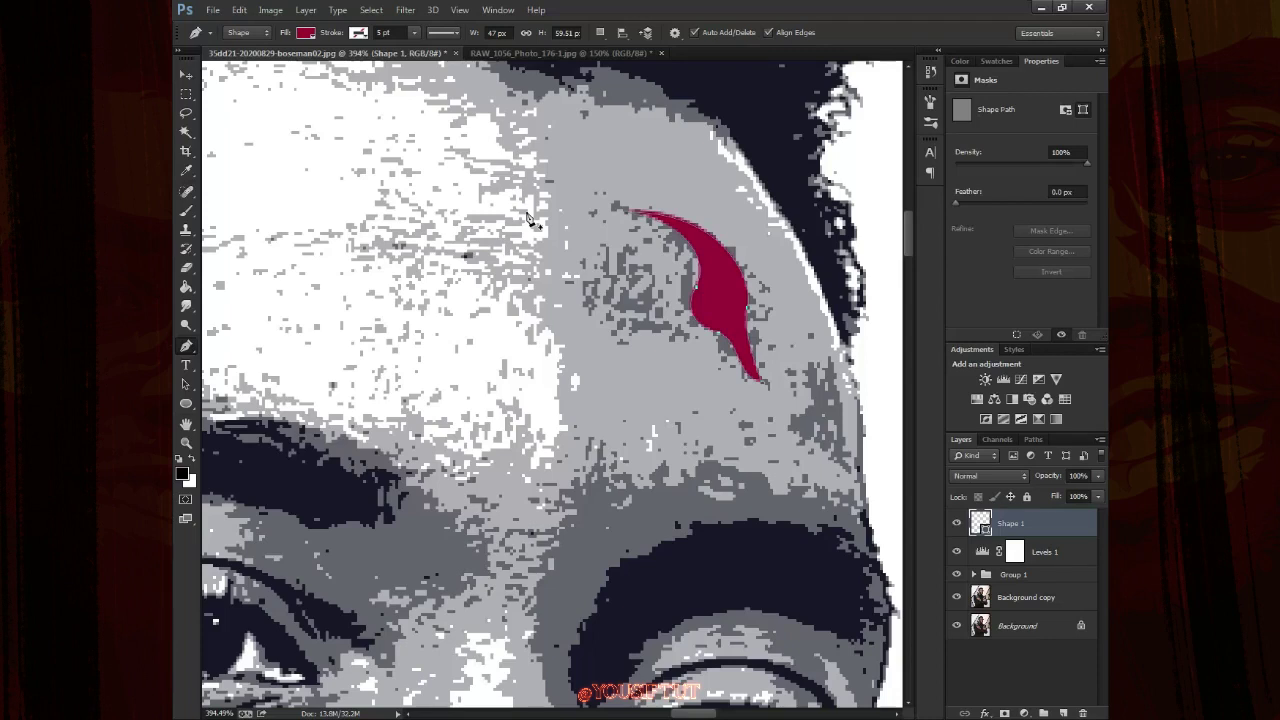
Delete the crescent shape layer and zoom in on the forehead and hairline
key(Delete)
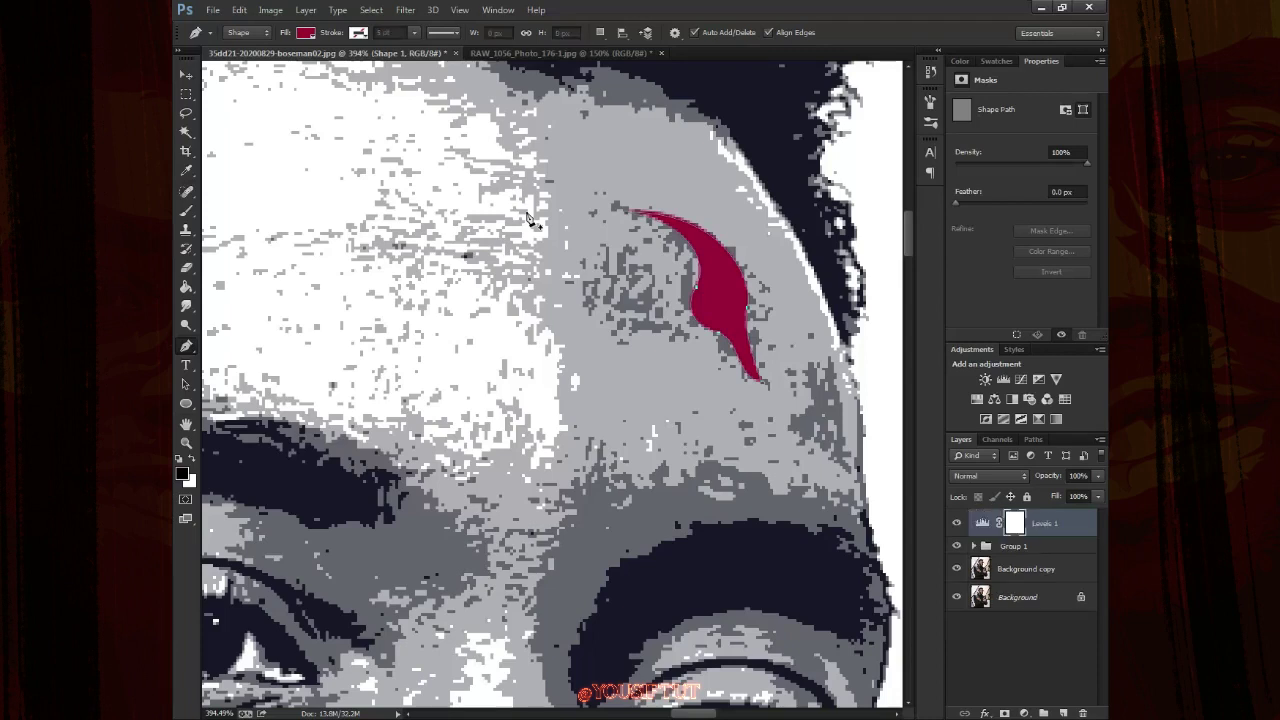
key(ctrl+0)
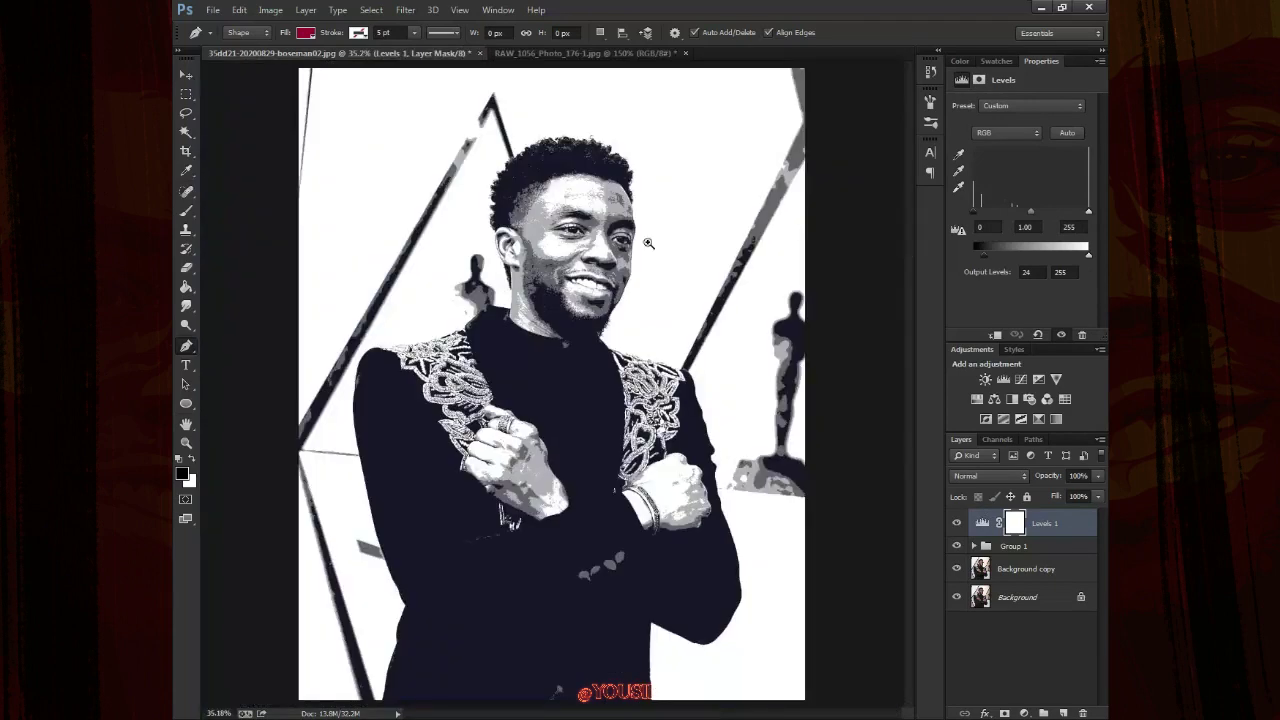
key(z)
mouse_move(570, 270)
mouse_down()
mouse_move(648, 275)
mouse_move(600, 280)
mouse_up()
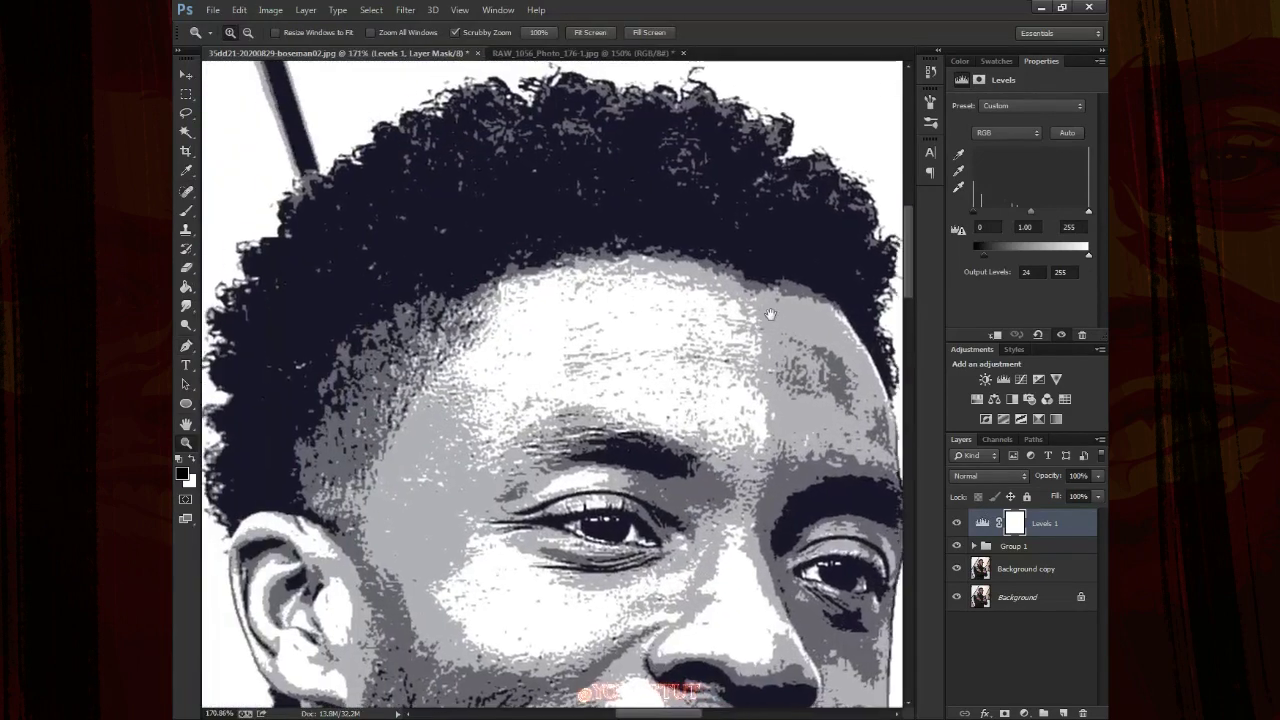
mouse_move(470, 290)
mouse_down()
mouse_move(510, 290)
mouse_move(542, 345)
mouse_up()
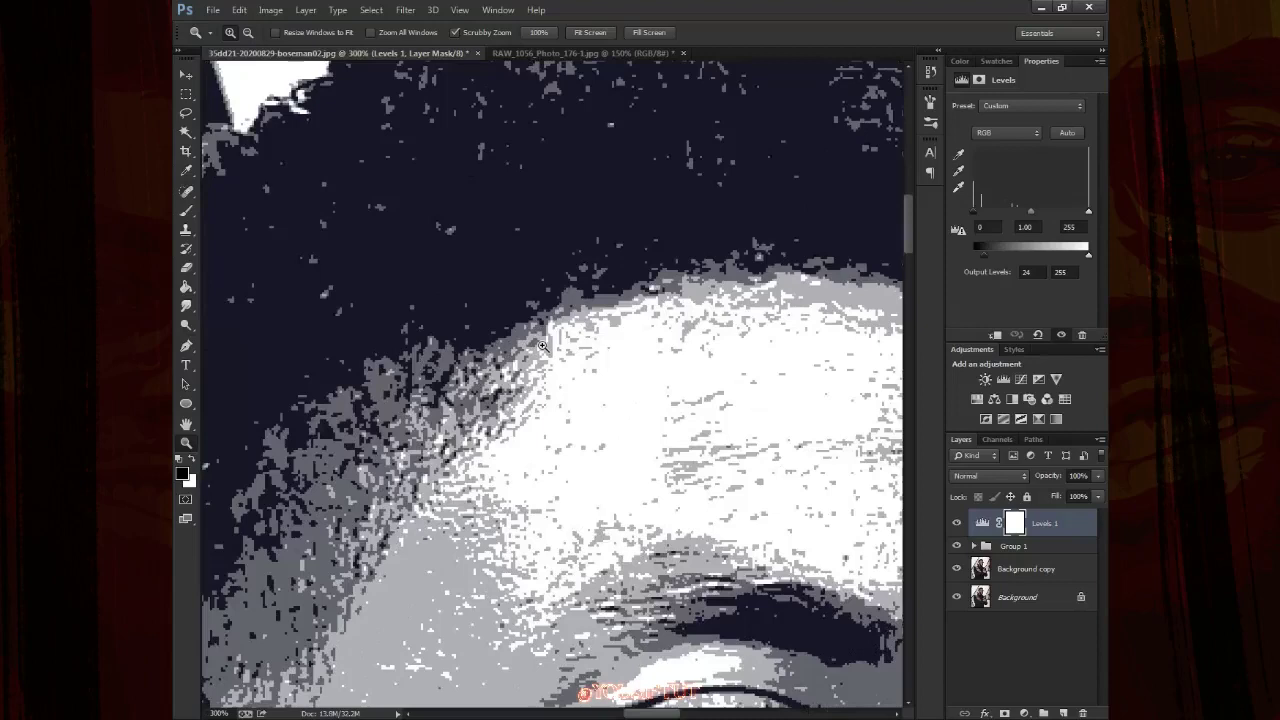
Begin a new pen path along the hairline with the panels hidden
key(p)
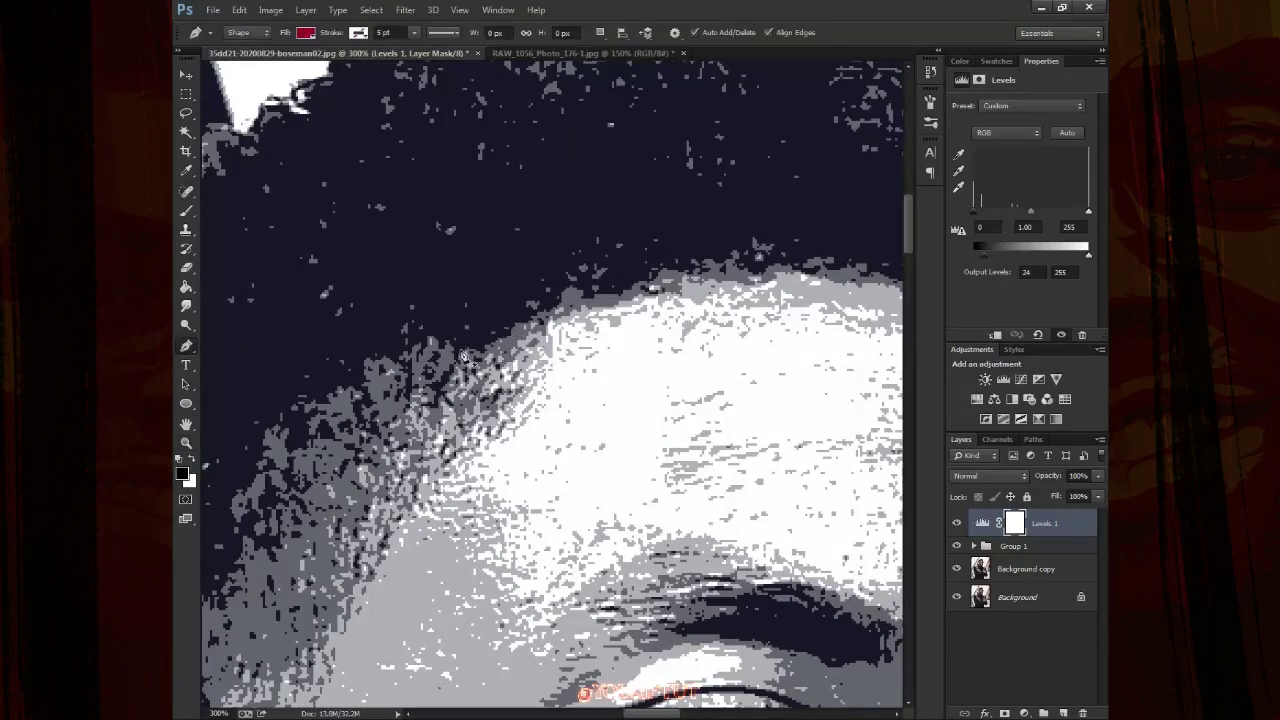
key(ctrl+plus)
key(Tab)
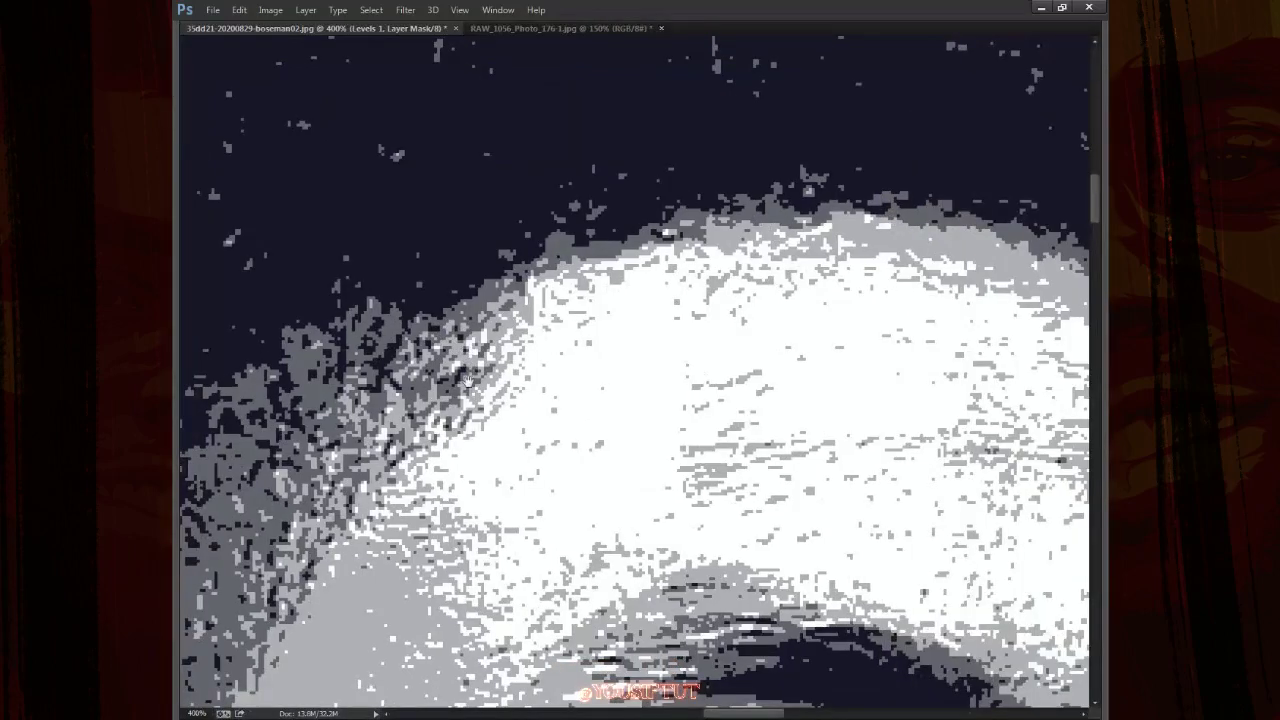
drag(325, 301, 392, 338)
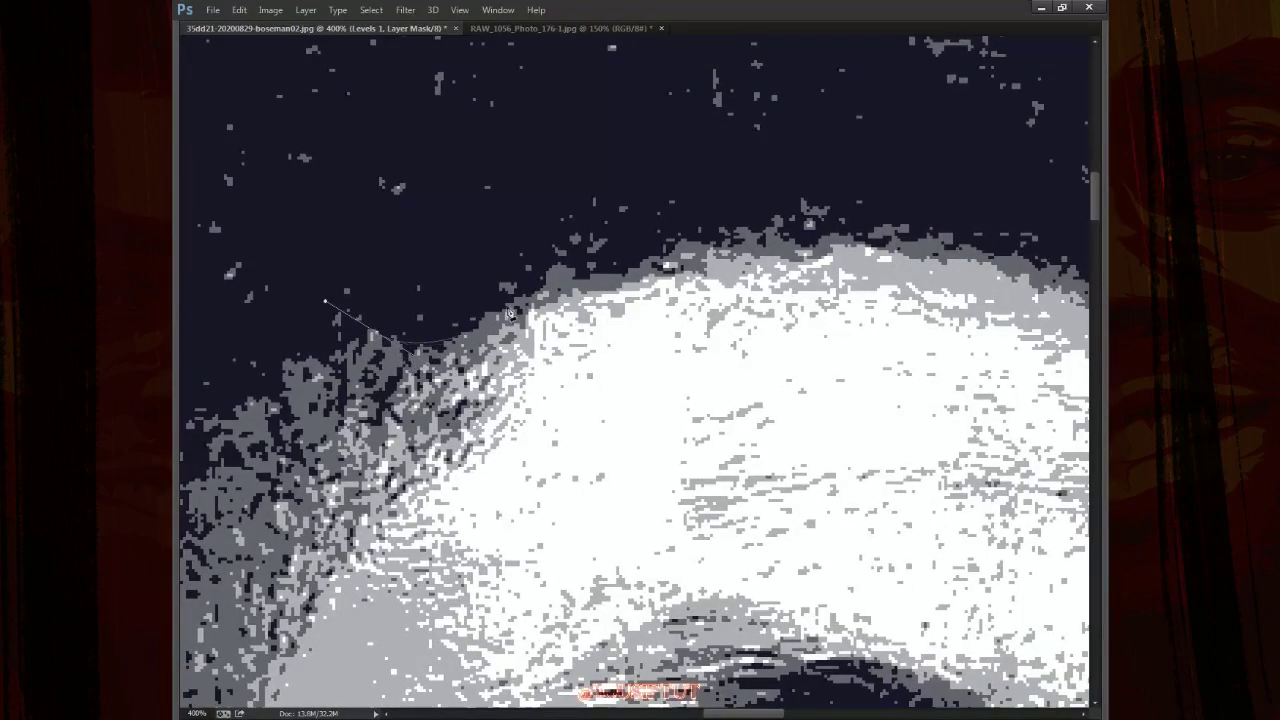
click(500, 305)
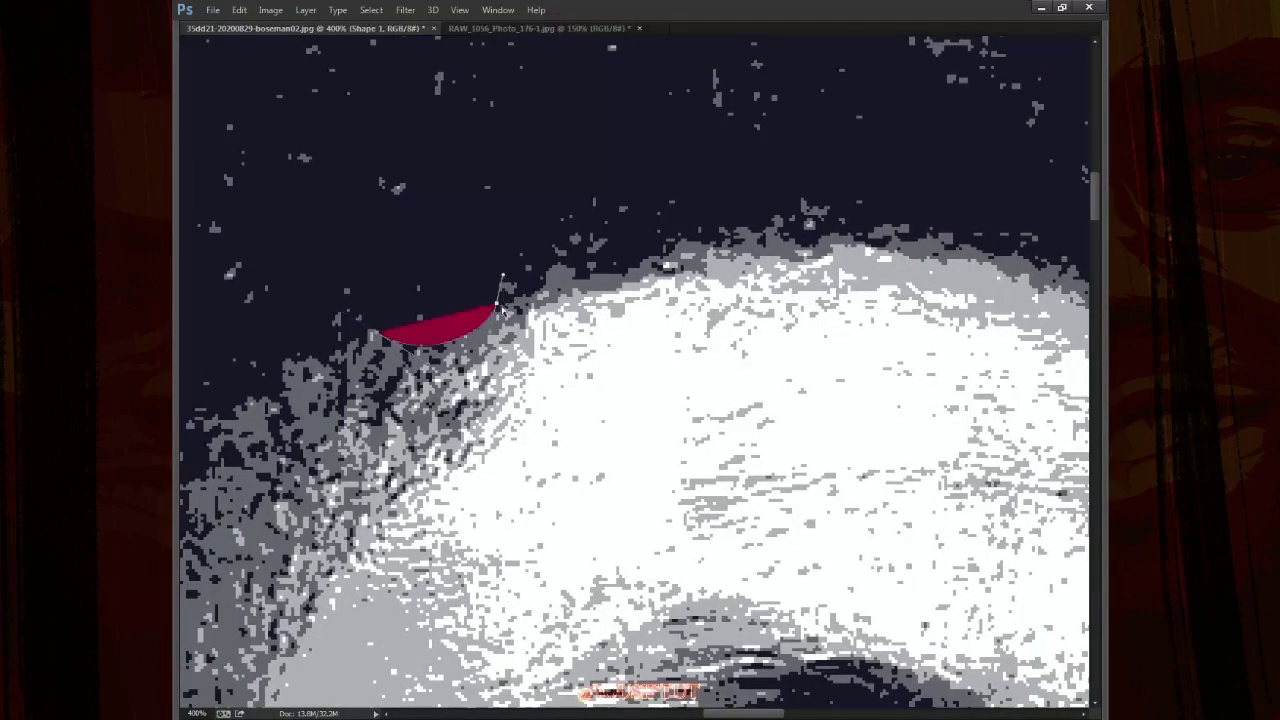
Set the shape fill to pink and place the first anchor of the pink shape
key(Tab)
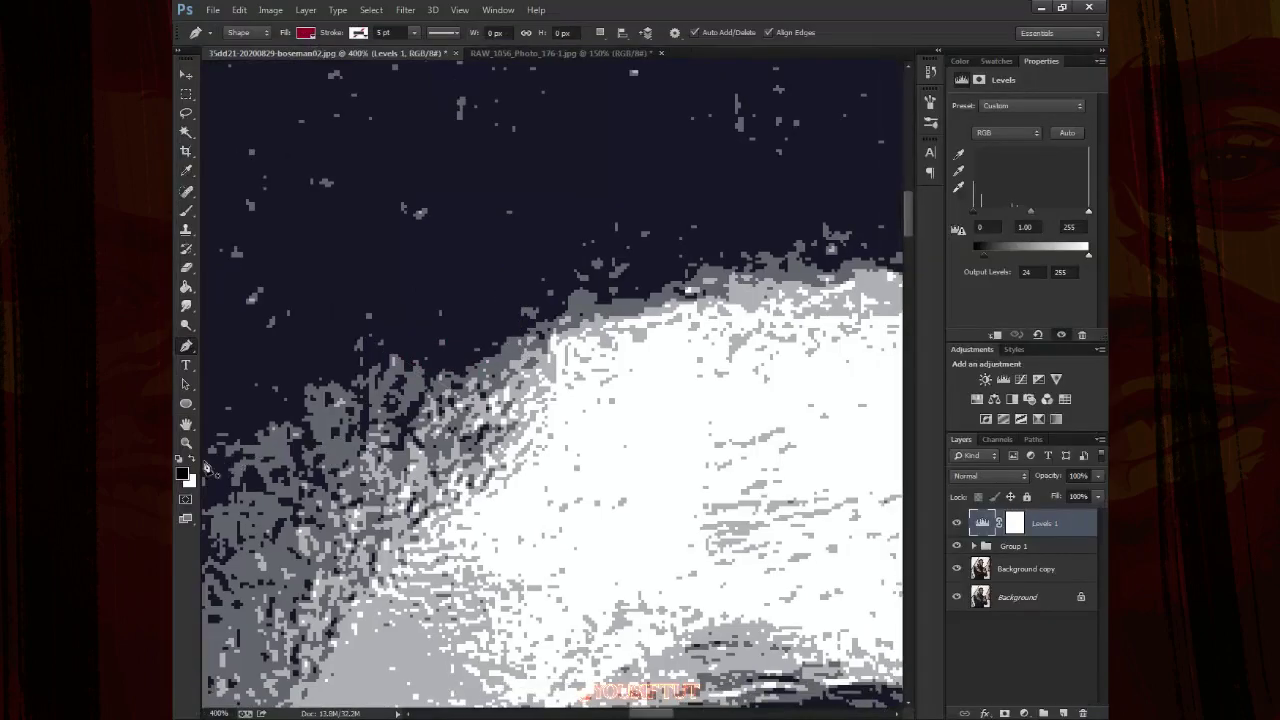
click(308, 33)
click(364, 146)
click(471, 311)
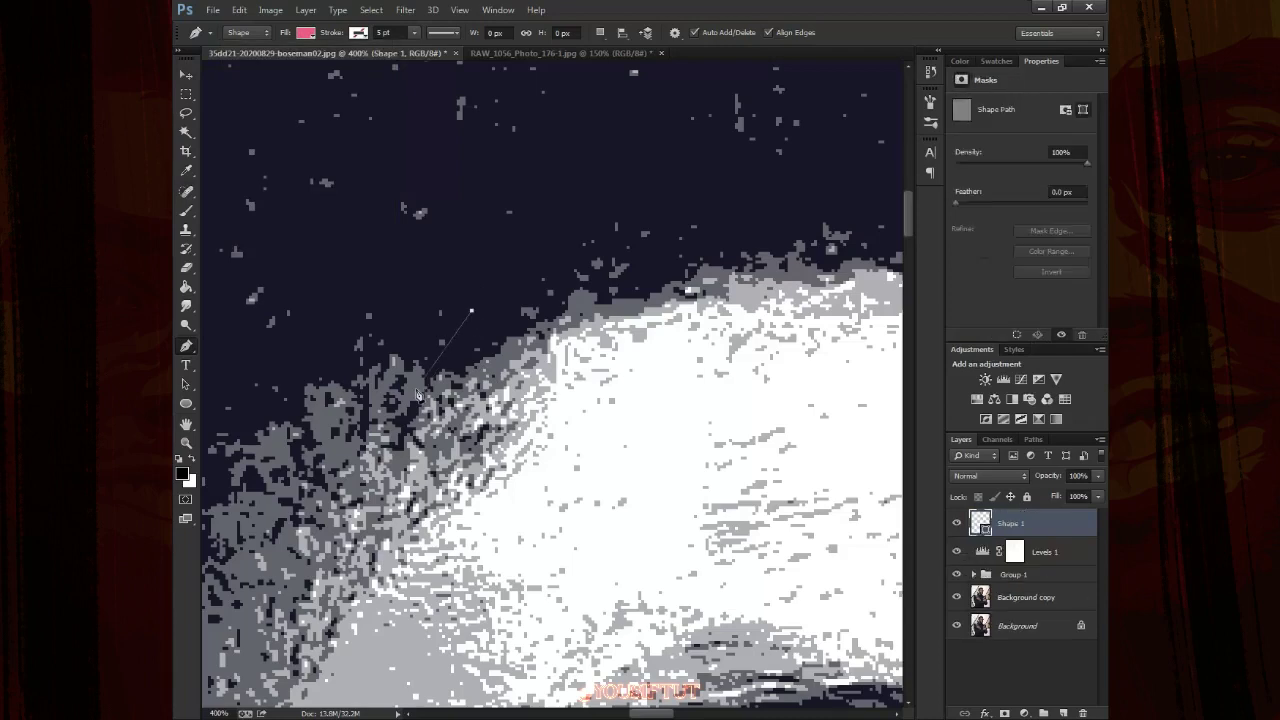
key(Tab)
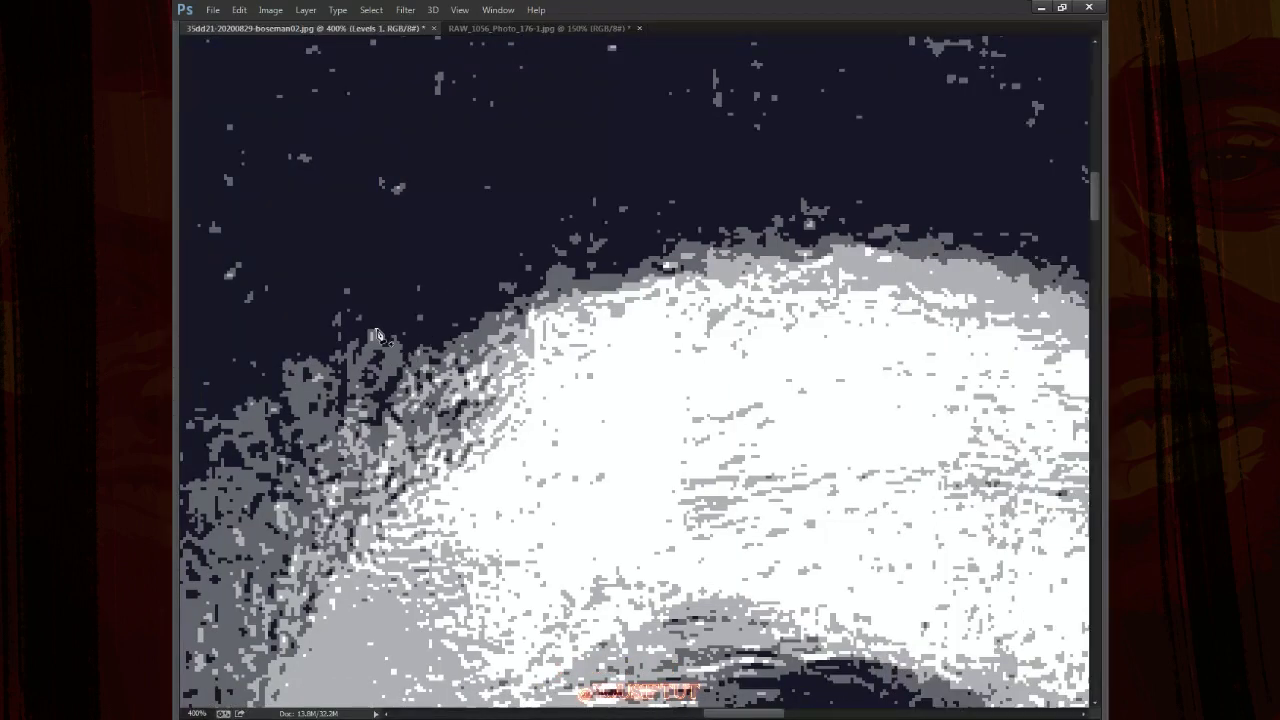
Start the pink shape at the hairline's left end and curve it along the forehead
click(321, 250)
drag(433, 411, 429, 360)
mouse_move(505, 302)
mouse_down()
mouse_move(512, 277)
mouse_move(548, 258)
mouse_up()
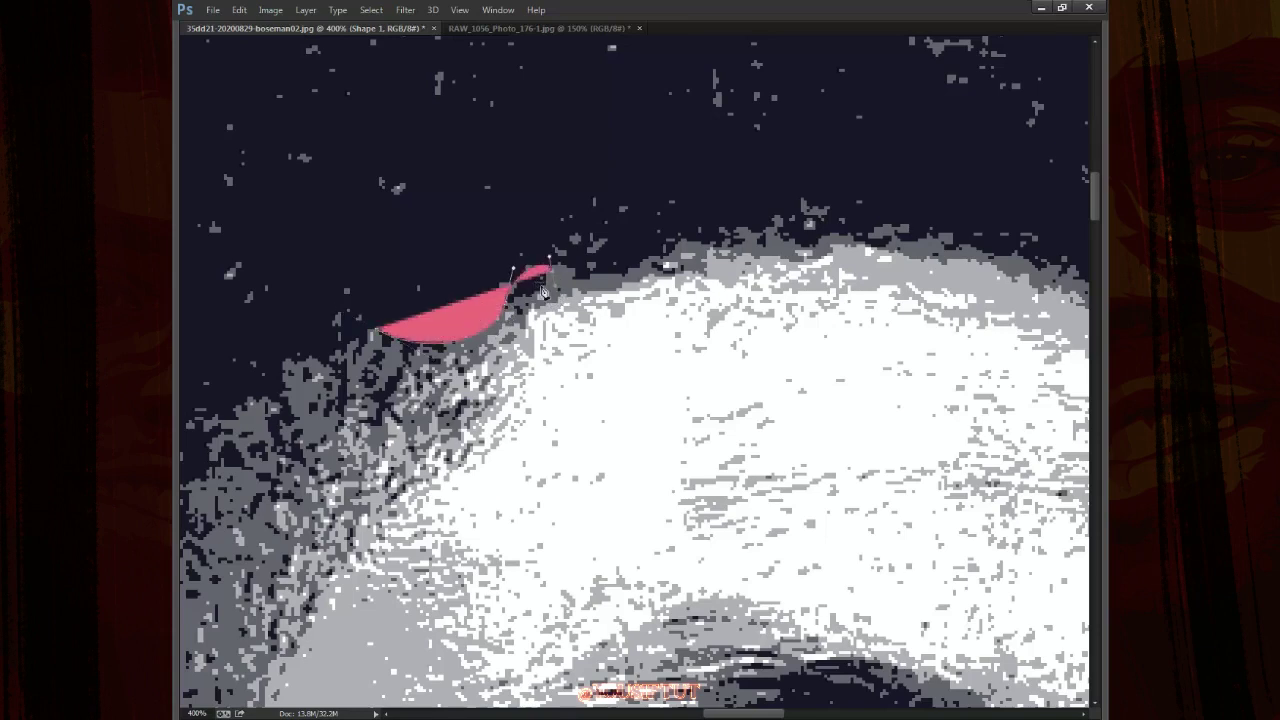
key(Return)
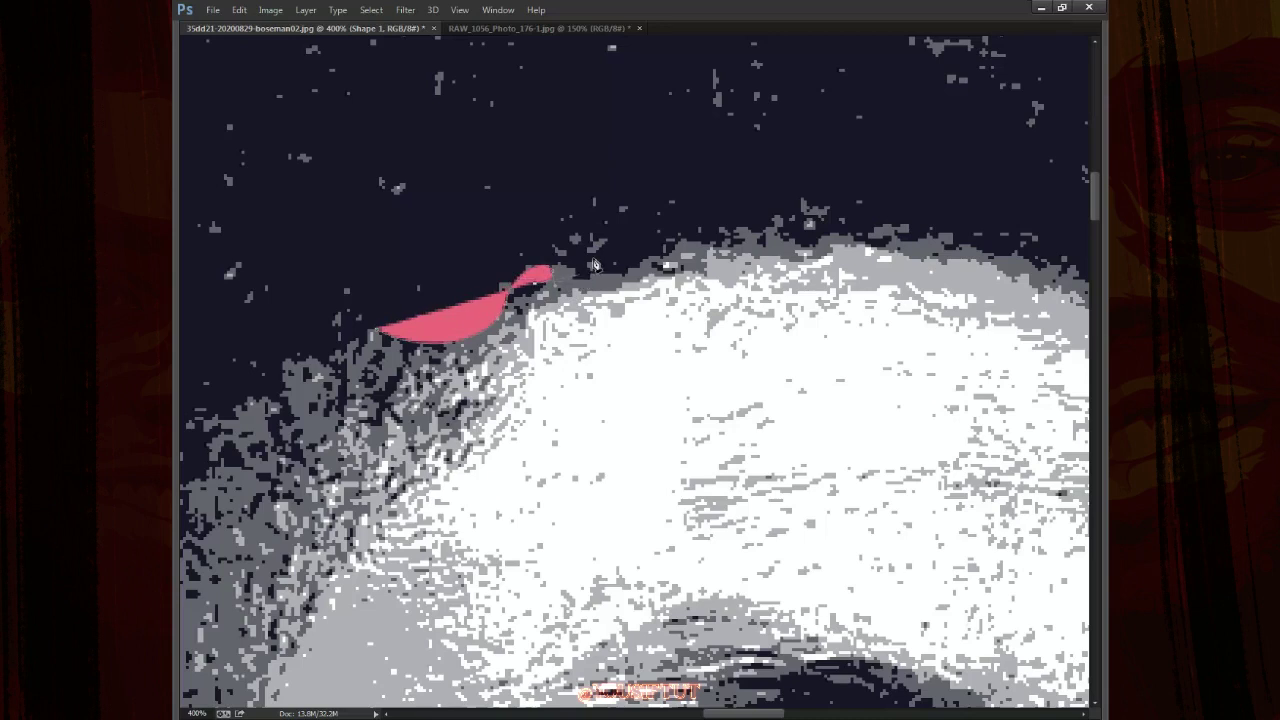
drag(600, 247, 652, 257)
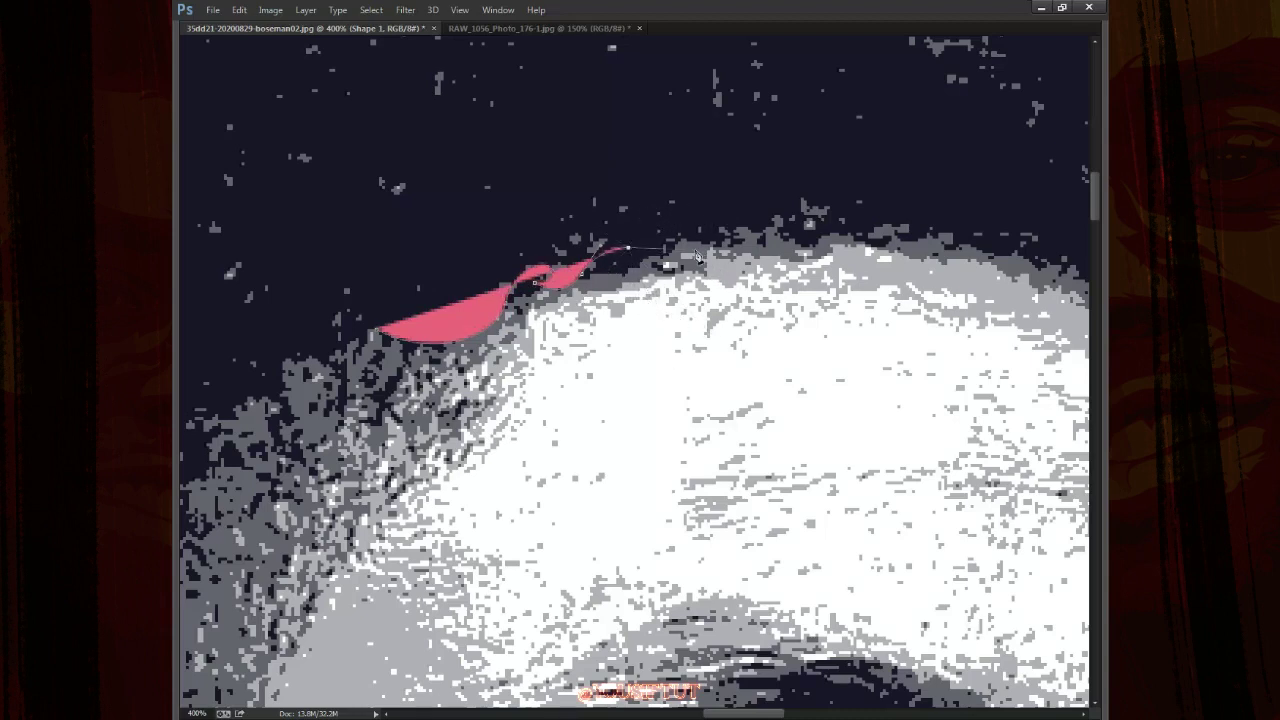
mouse_move(632, 244)
mouse_down()
mouse_move(643, 279)
mouse_move(737, 247)
mouse_up()
drag(742, 248, 817, 312)
Add wavy curl bumps rightward to the grey ridge, undoing misplaced anchors
drag(657, 207, 697, 172)
key(ctrl+alt+z)
key(ctrl+alt+z)
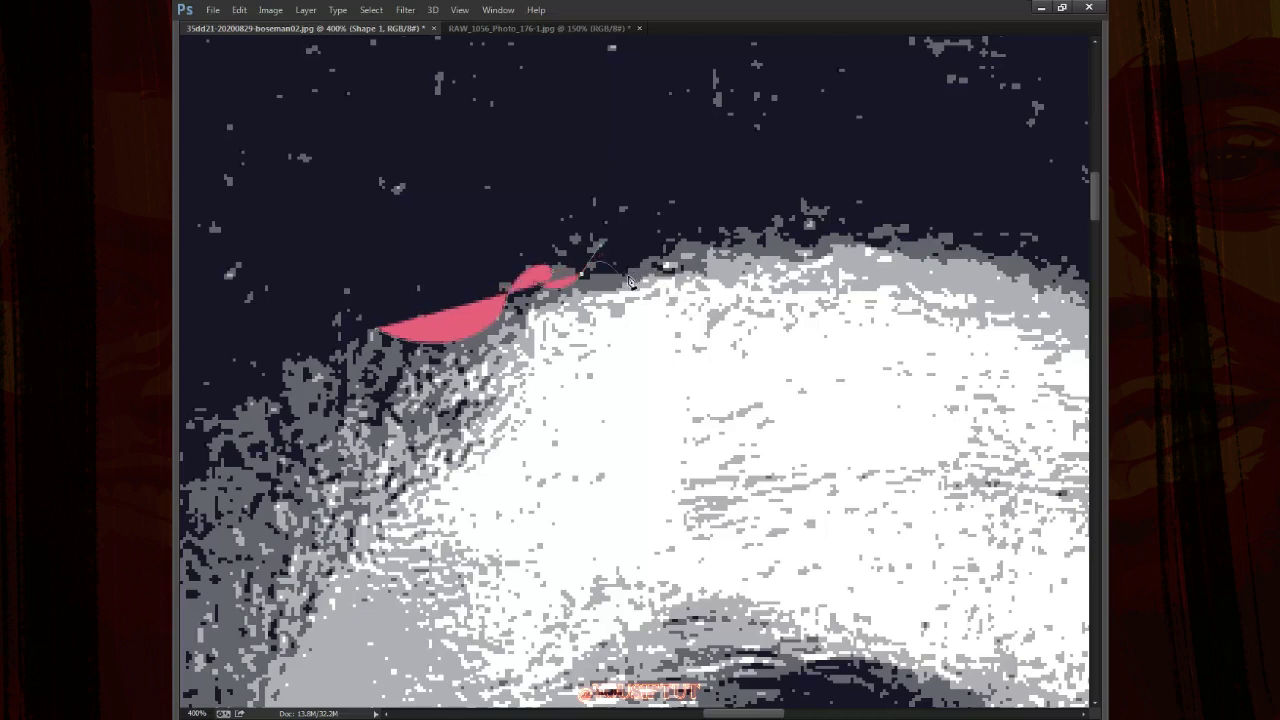
drag(716, 243, 758, 246)
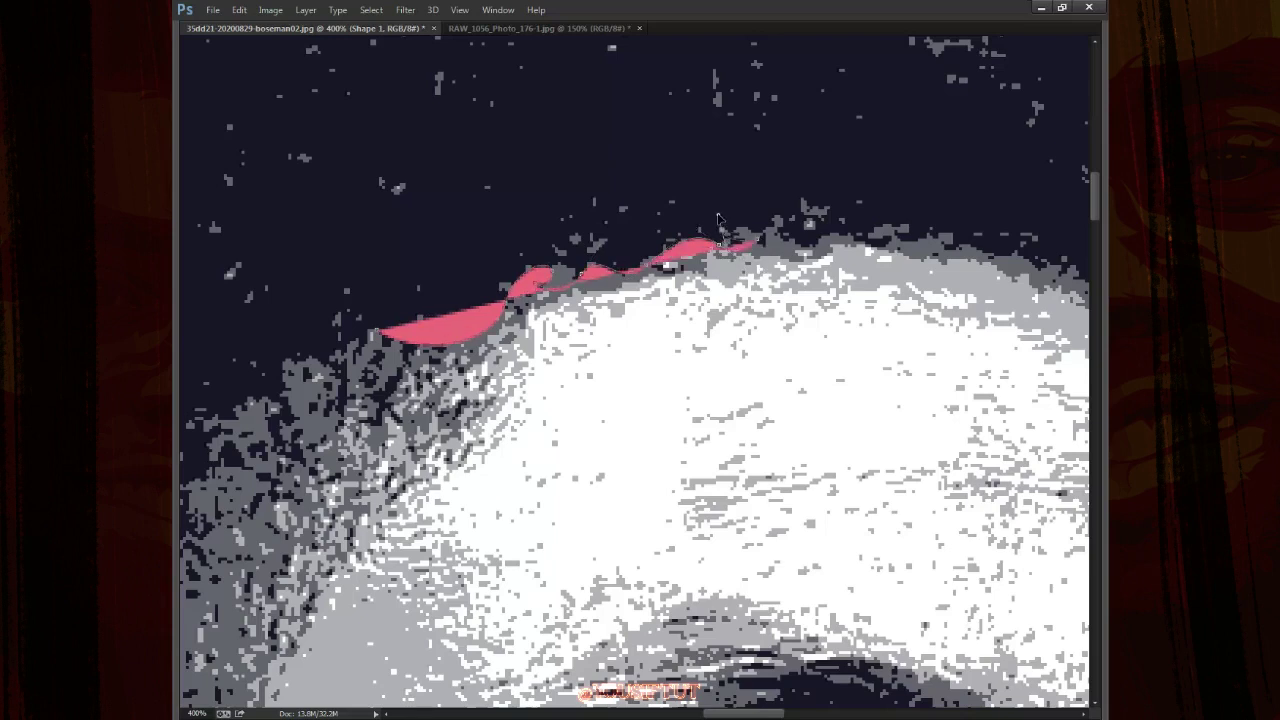
drag(781, 231, 789, 260)
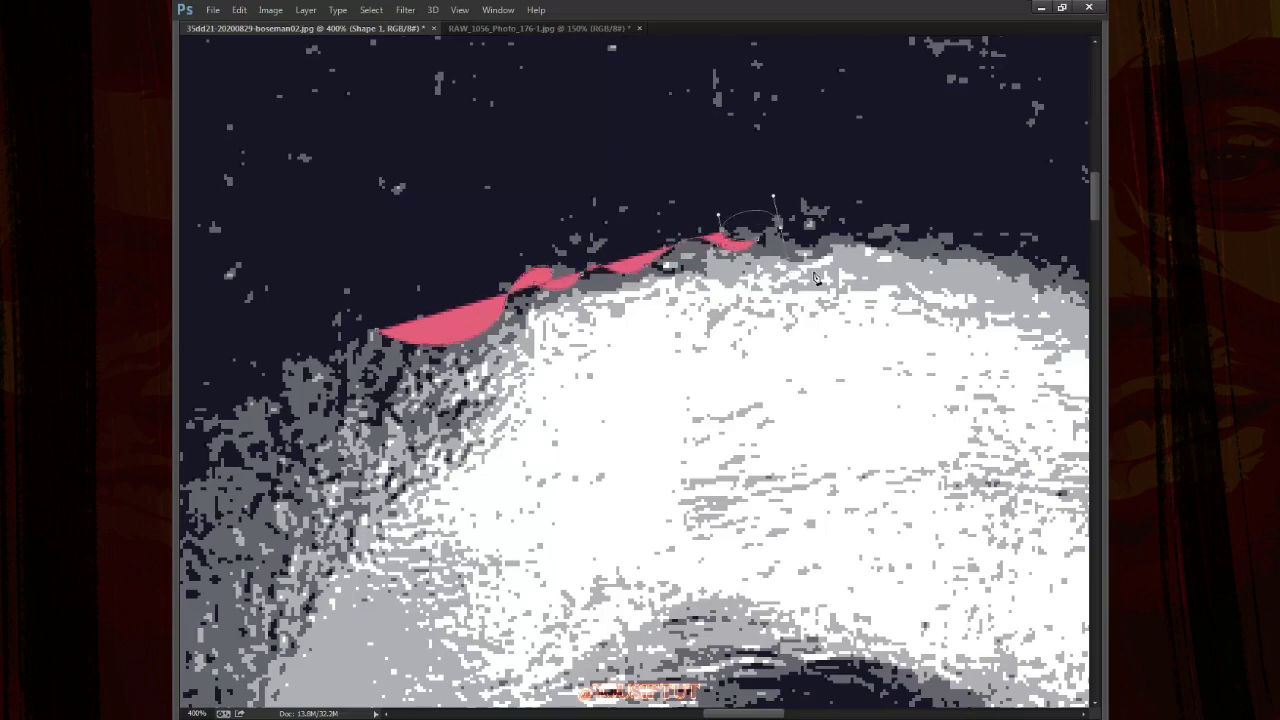
mouse_move(840, 226)
mouse_down()
mouse_move(882, 250)
mouse_move(917, 216)
mouse_move(713, 296)
mouse_up()
click(878, 243)
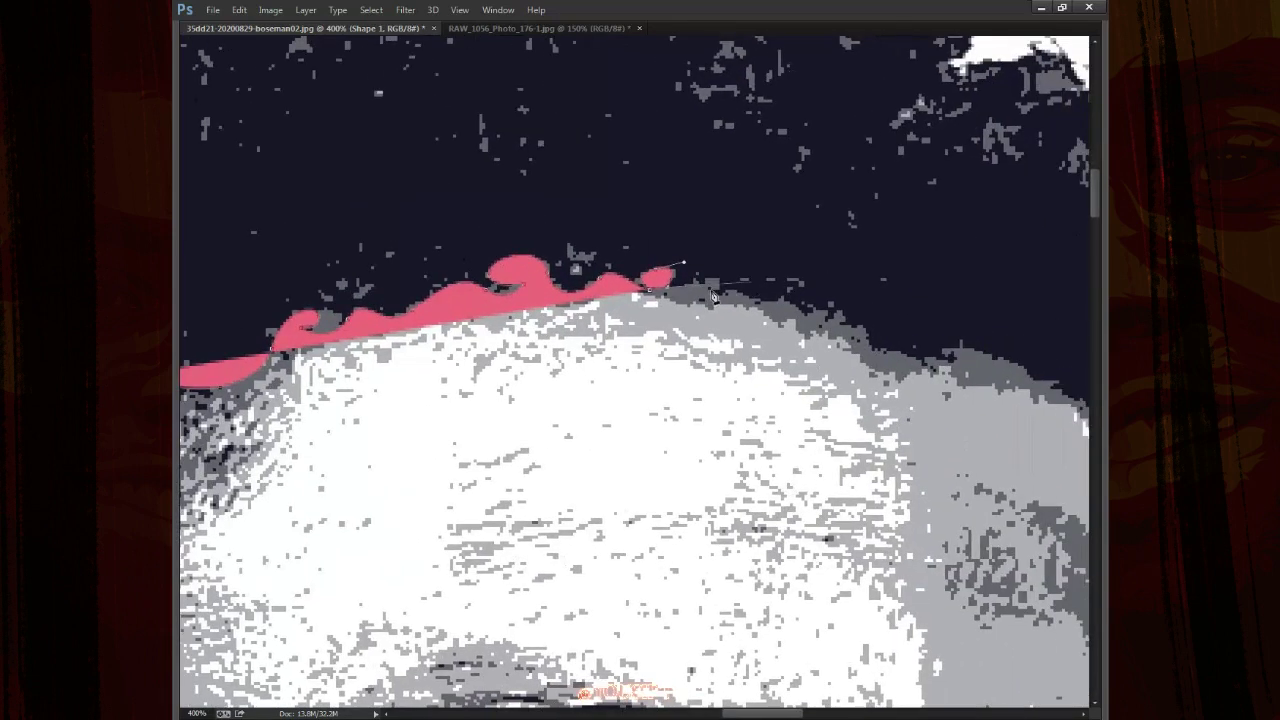
Extend the pink shape rightward along the hairline, re-placing a misplaced anchor
click(810, 312)
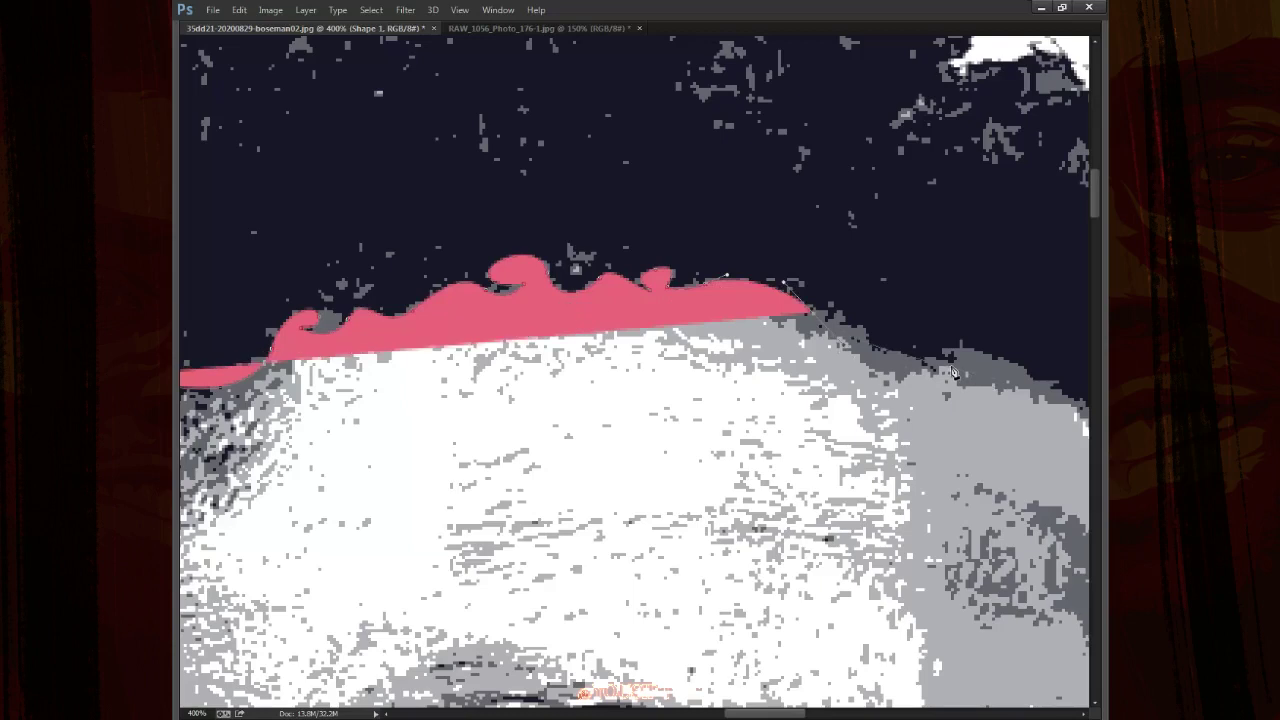
click(993, 354)
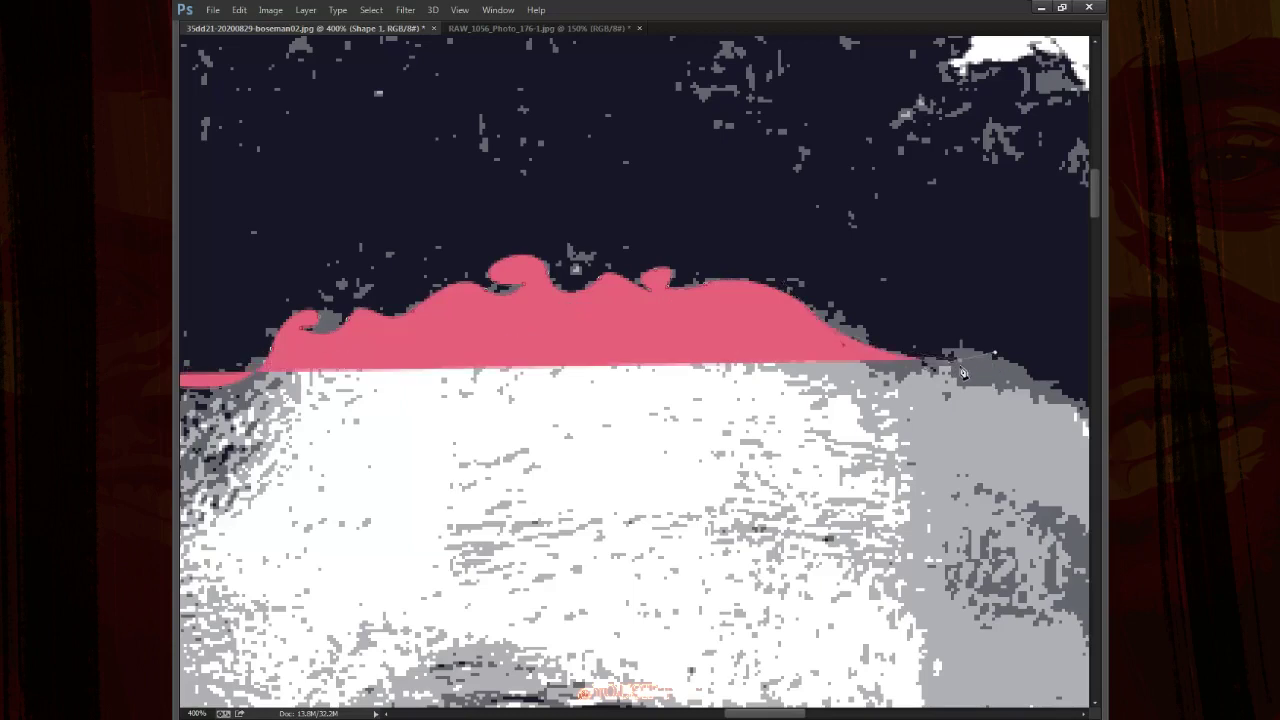
key(ctrl+z)
key(ctrl+z)
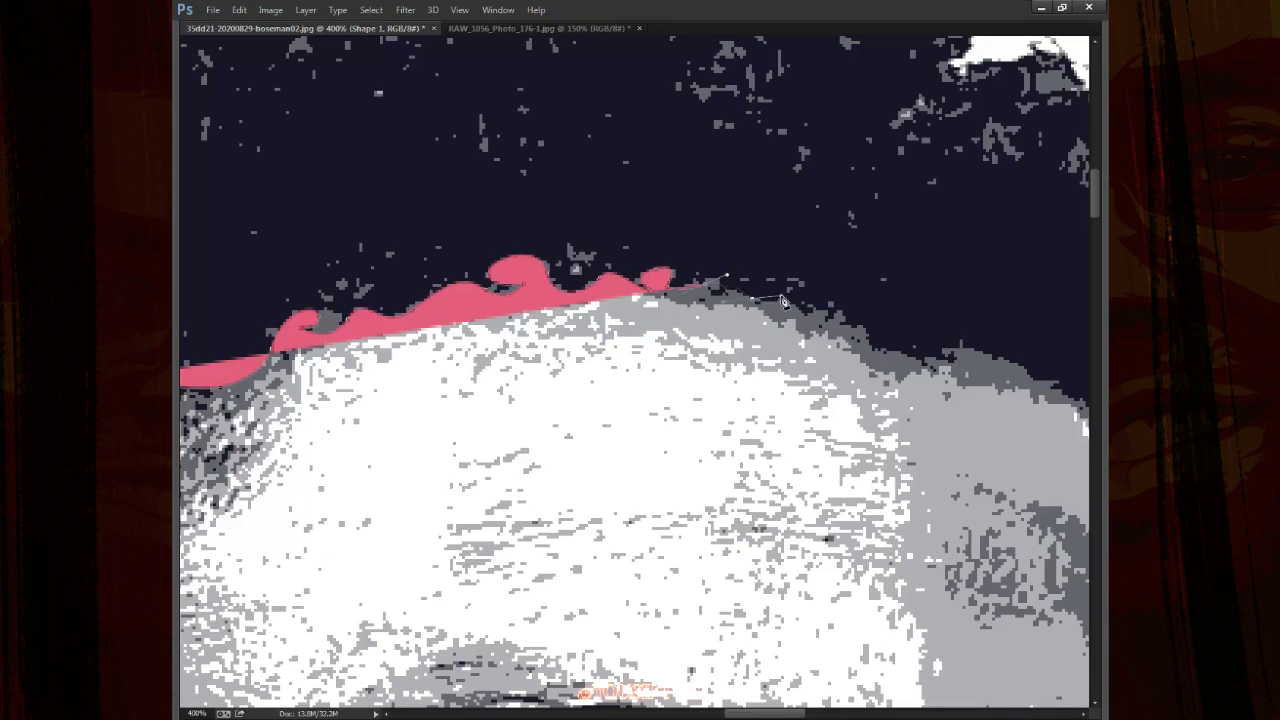
click(785, 300)
drag(854, 323, 880, 363)
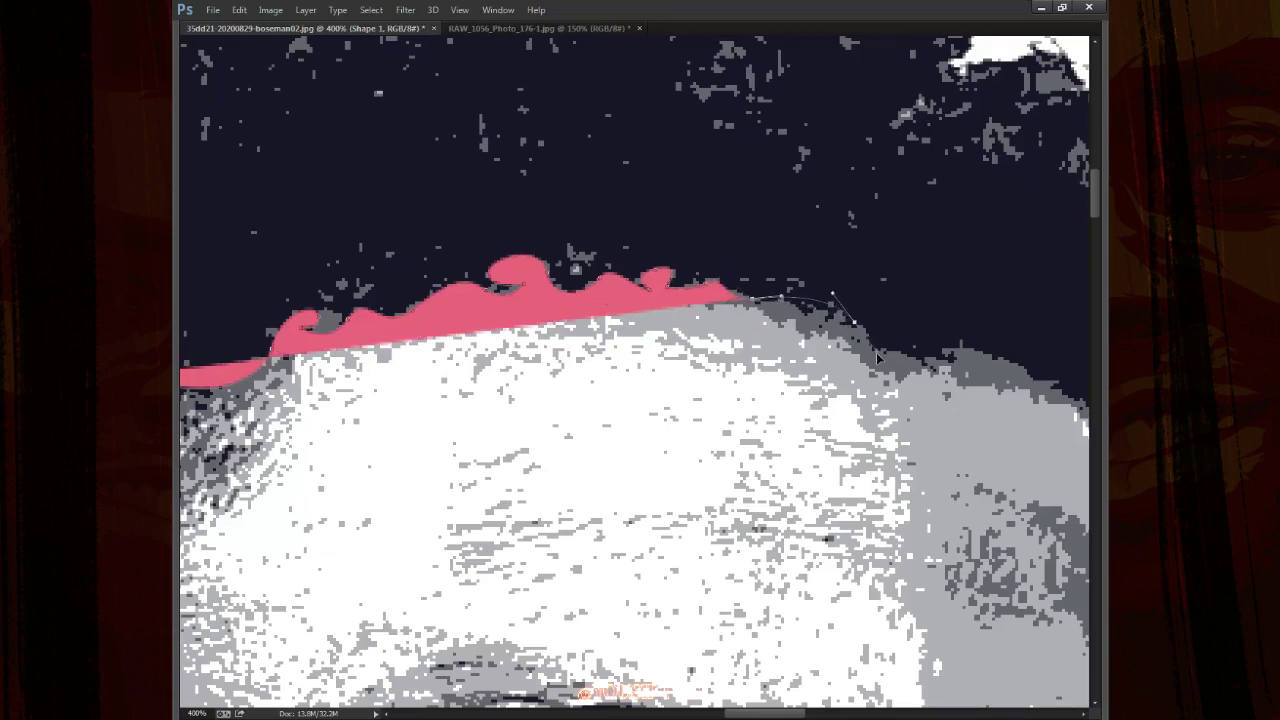
click(957, 368)
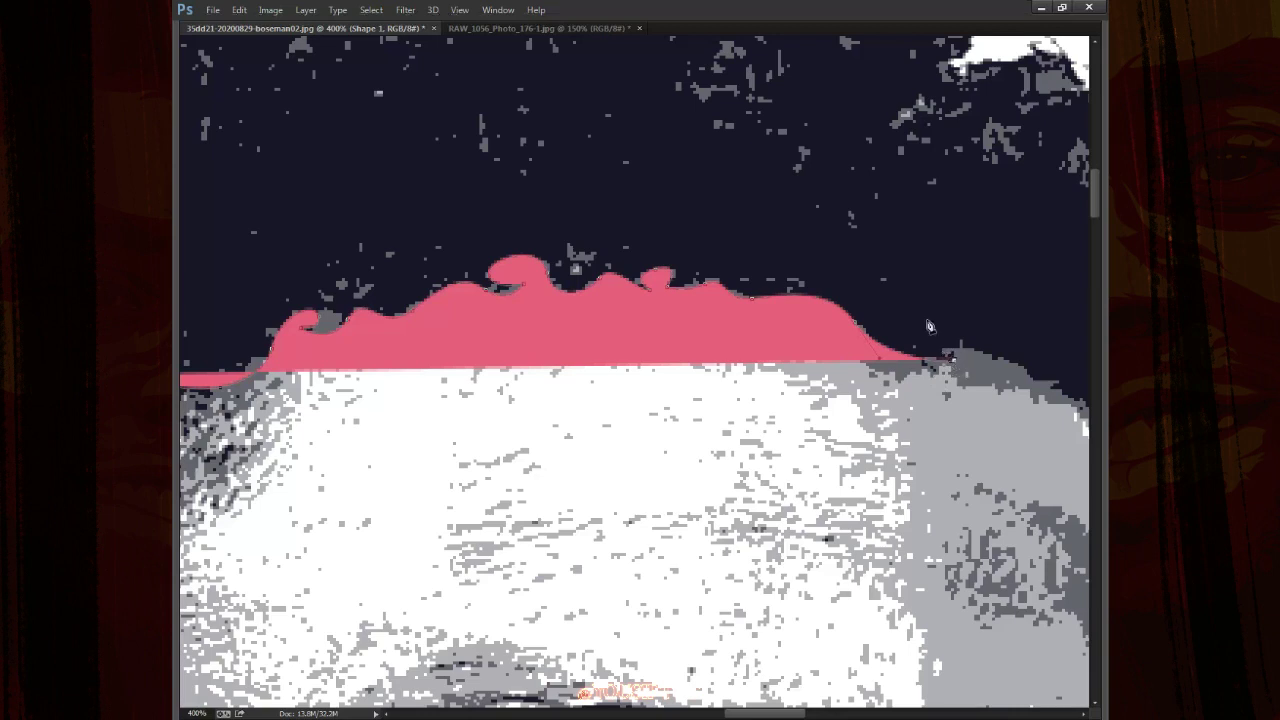
mouse_move(938, 336)
mouse_down()
mouse_move(912, 341)
mouse_move(987, 341)
mouse_up()
mouse_move(1031, 382)
mouse_down()
mouse_move(775, 337)
mouse_move(848, 371)
mouse_up()
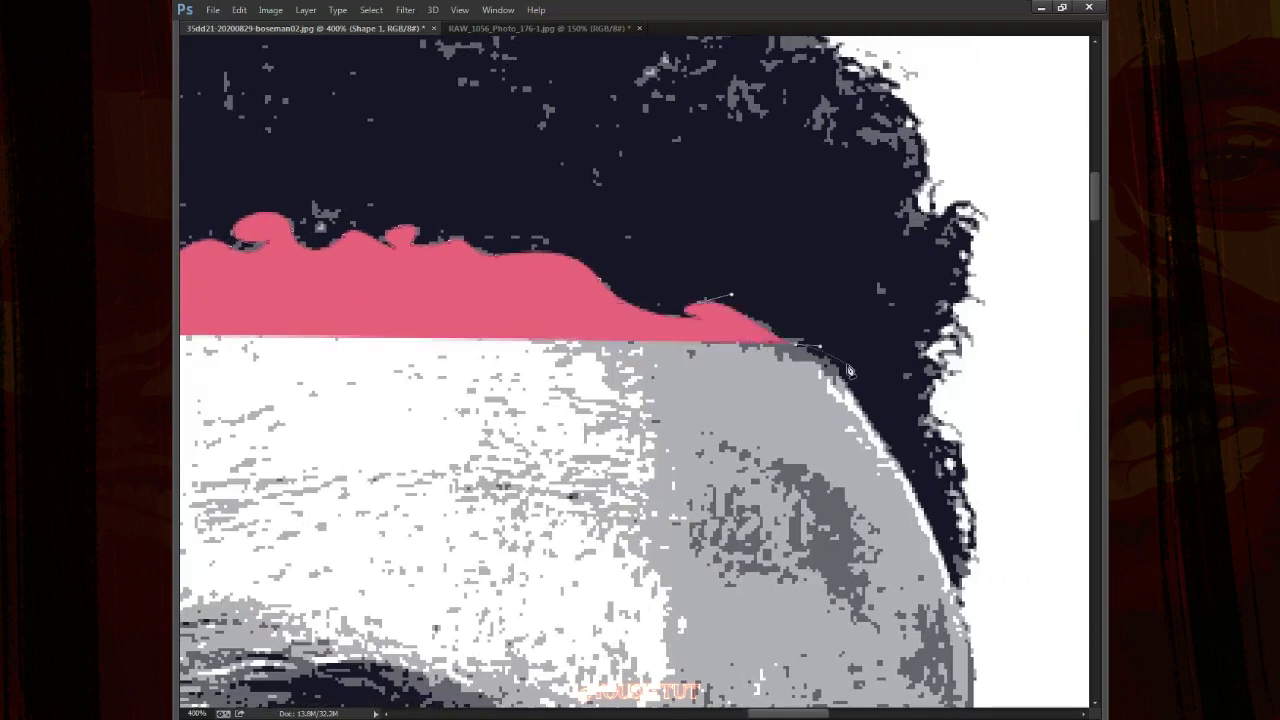
Carry the shape down the right side of the head and back up the hair edge
drag(878, 430, 960, 605)
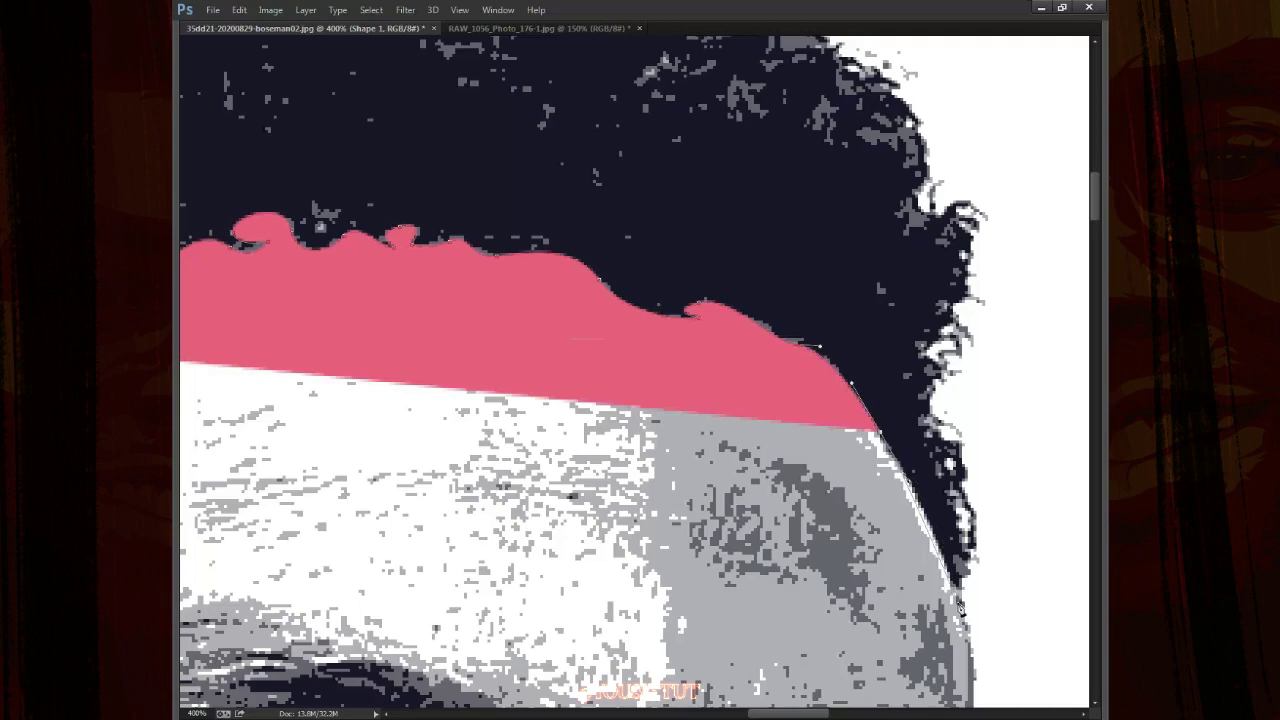
click(958, 601)
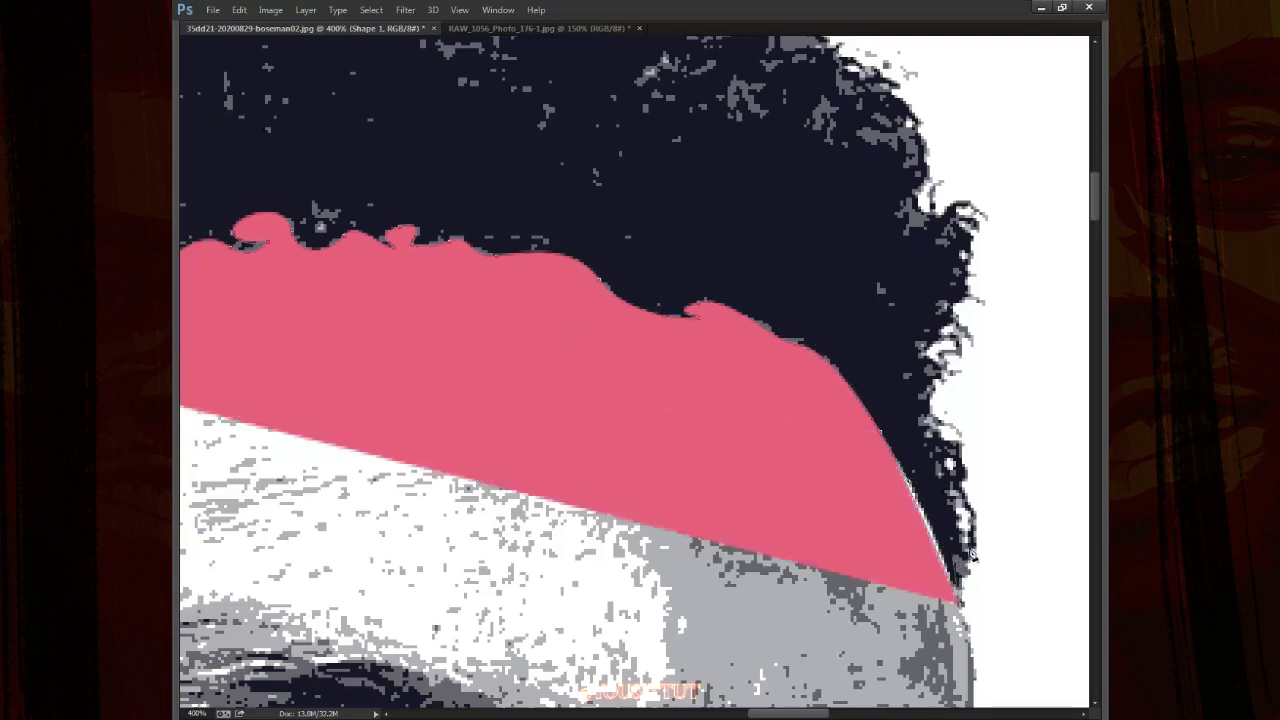
click(936, 548)
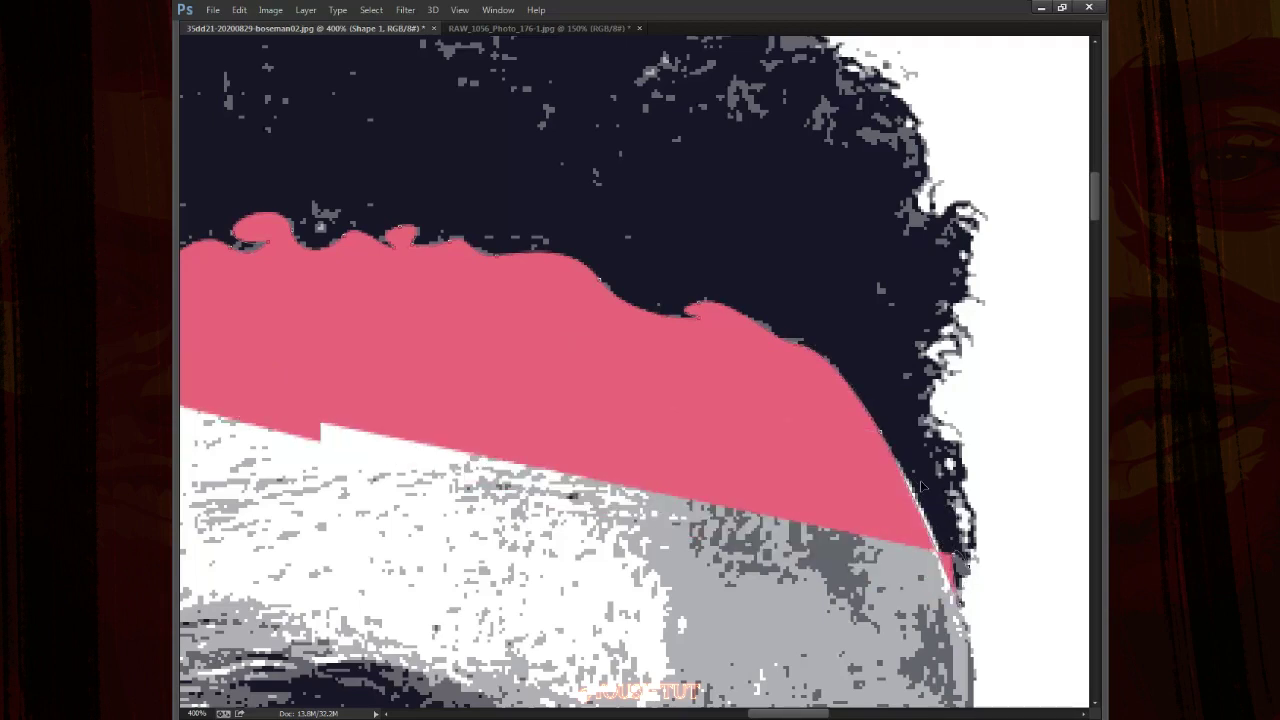
click(946, 479)
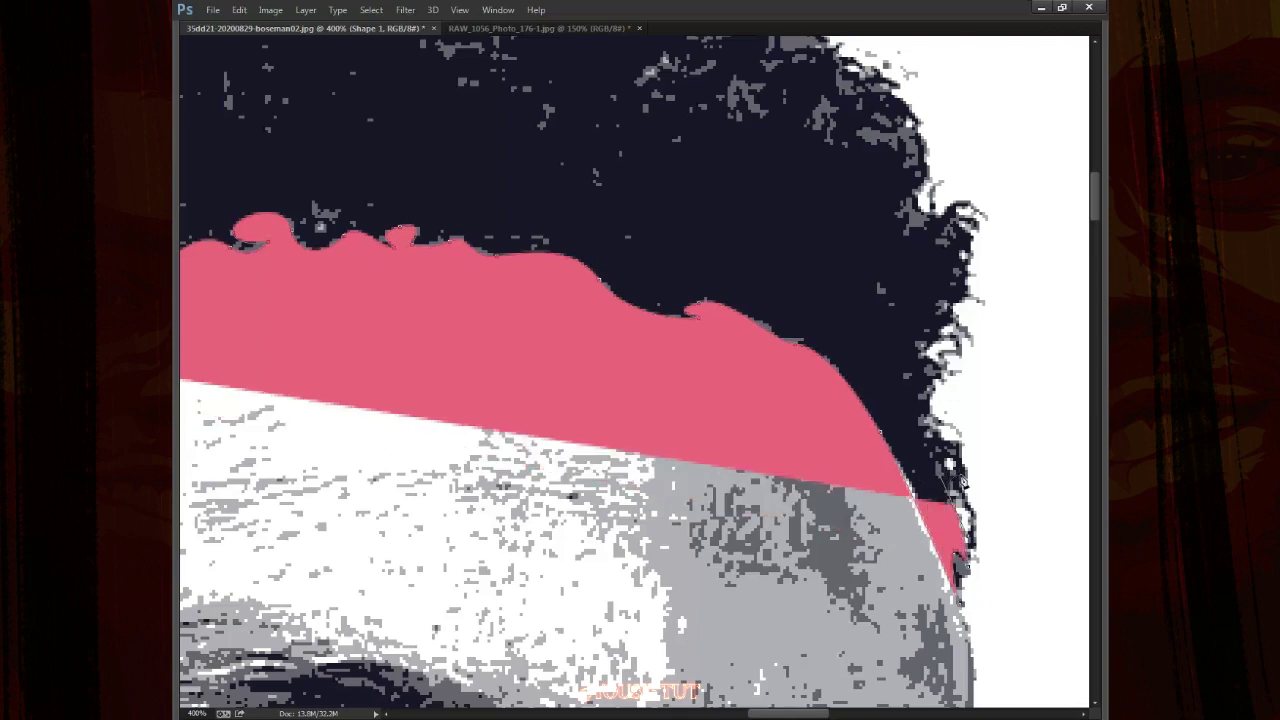
click(930, 388)
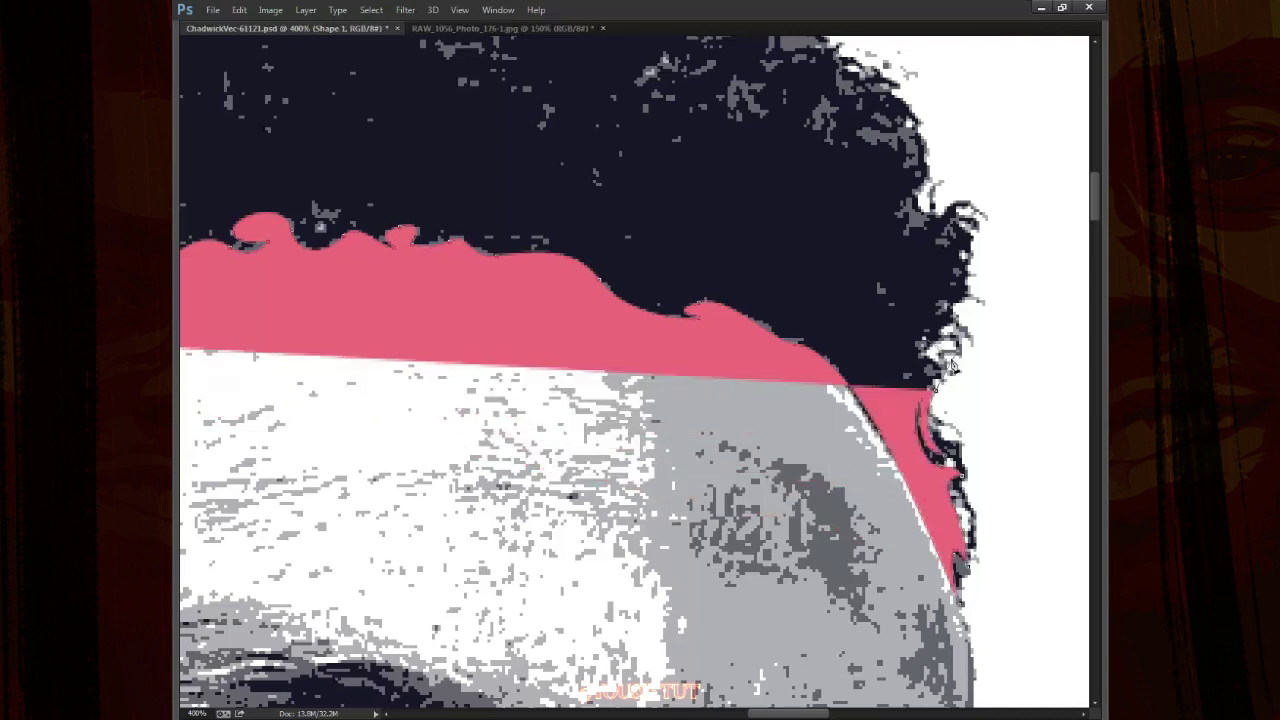
click(950, 338)
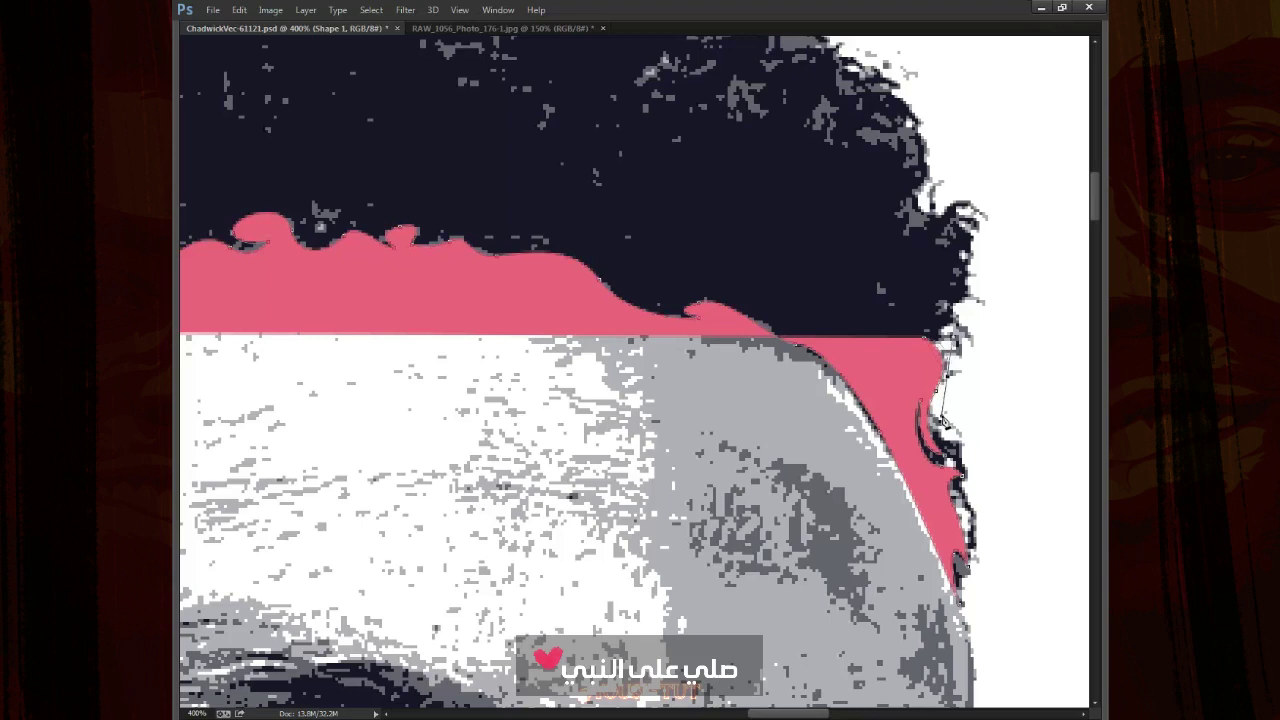
click(943, 374)
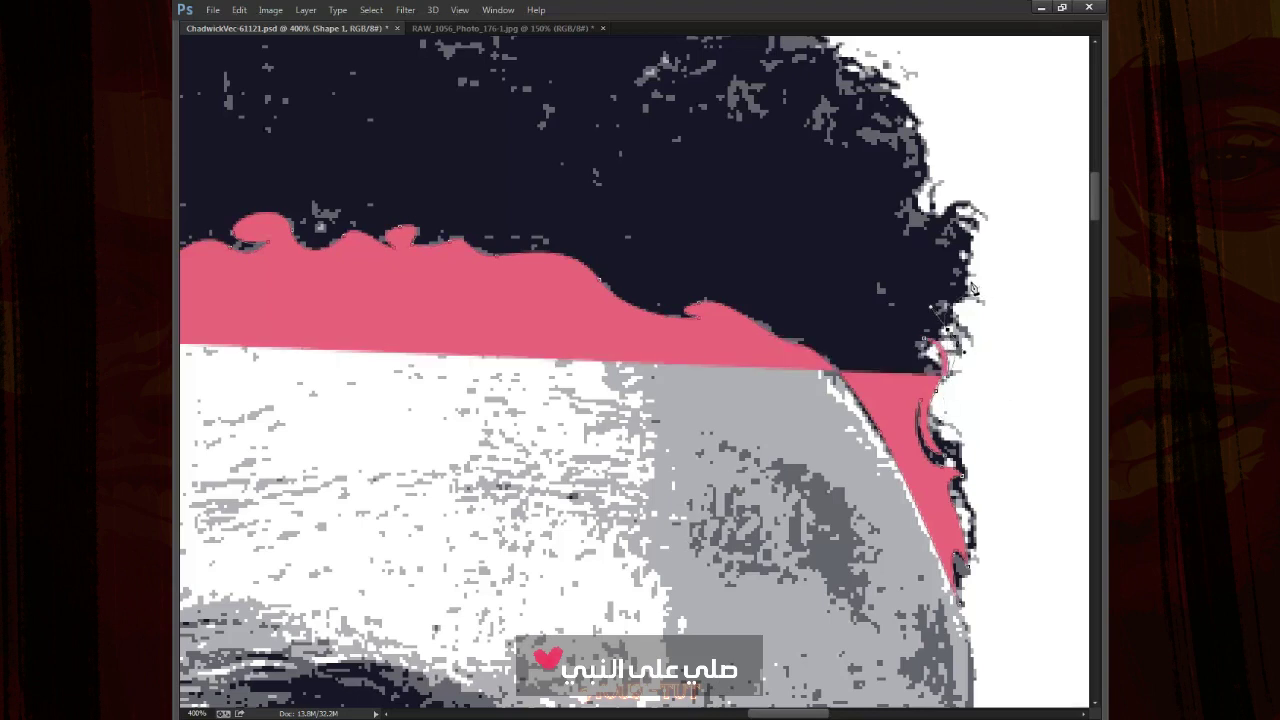
Follow the curly outer hair strands higher, removing a misplaced anchor
key(ctrl+z)
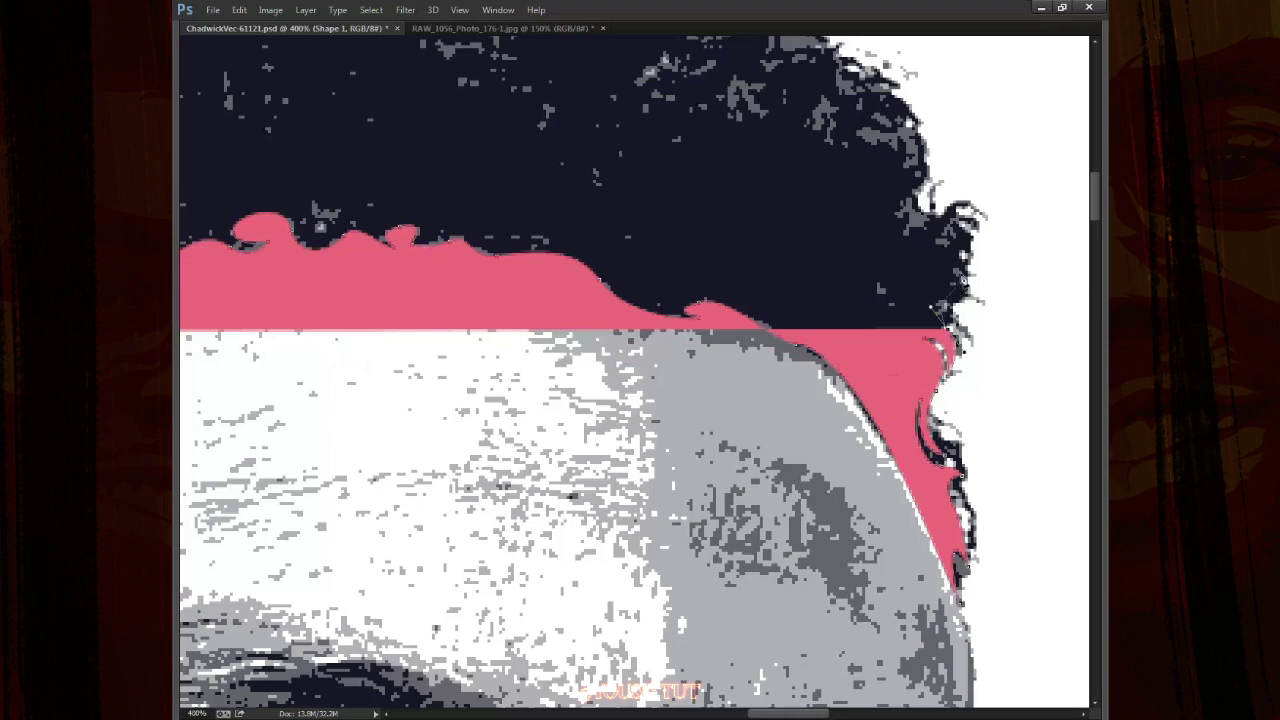
click(963, 268)
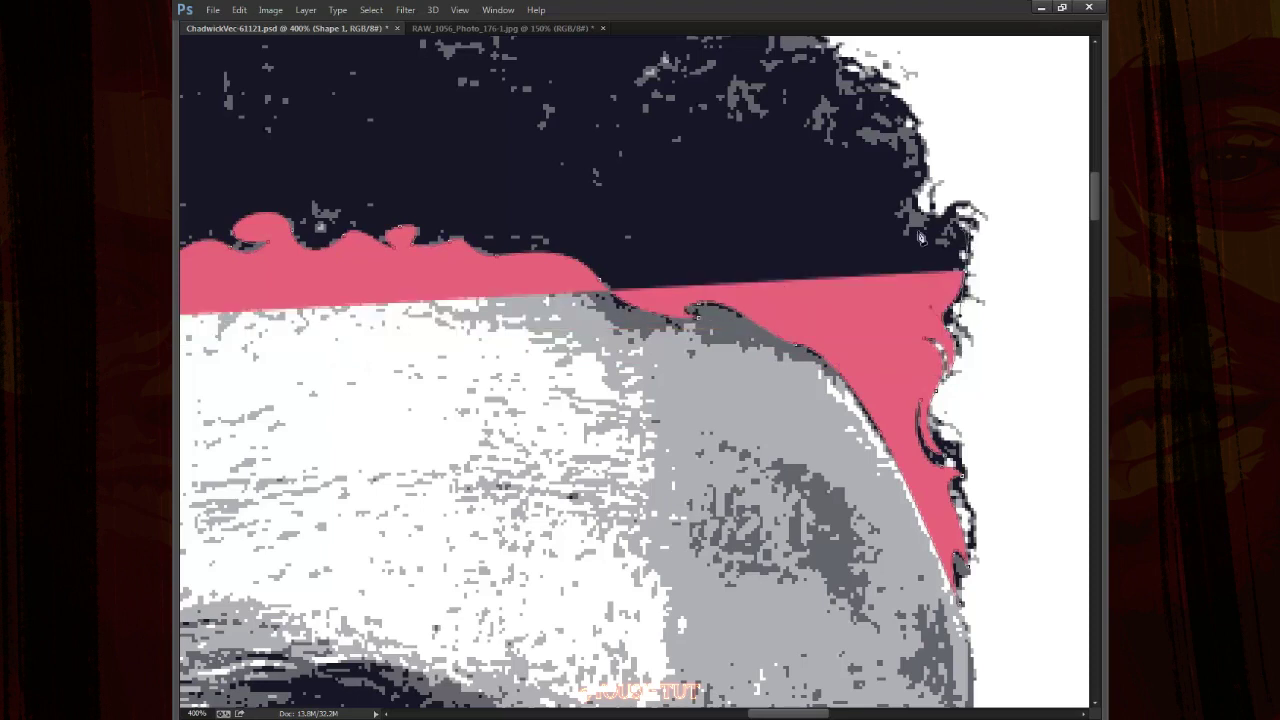
drag(923, 241, 983, 311)
click(977, 268)
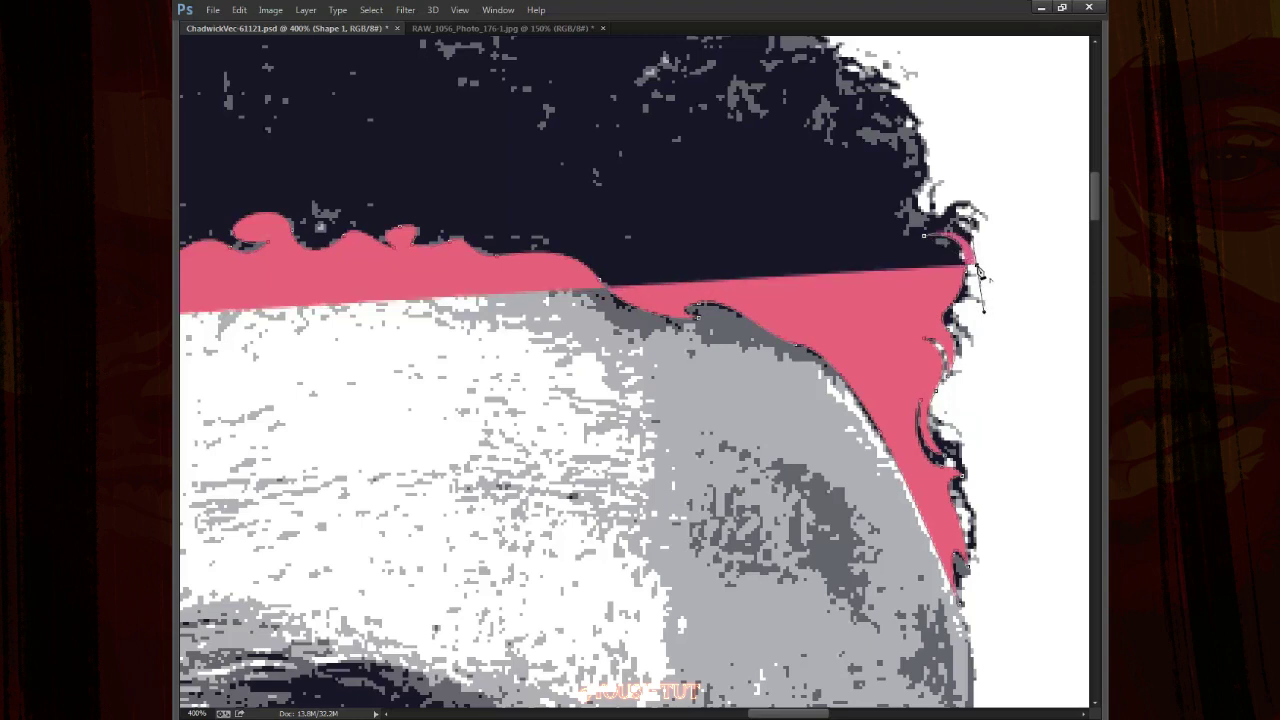
drag(941, 214, 889, 210)
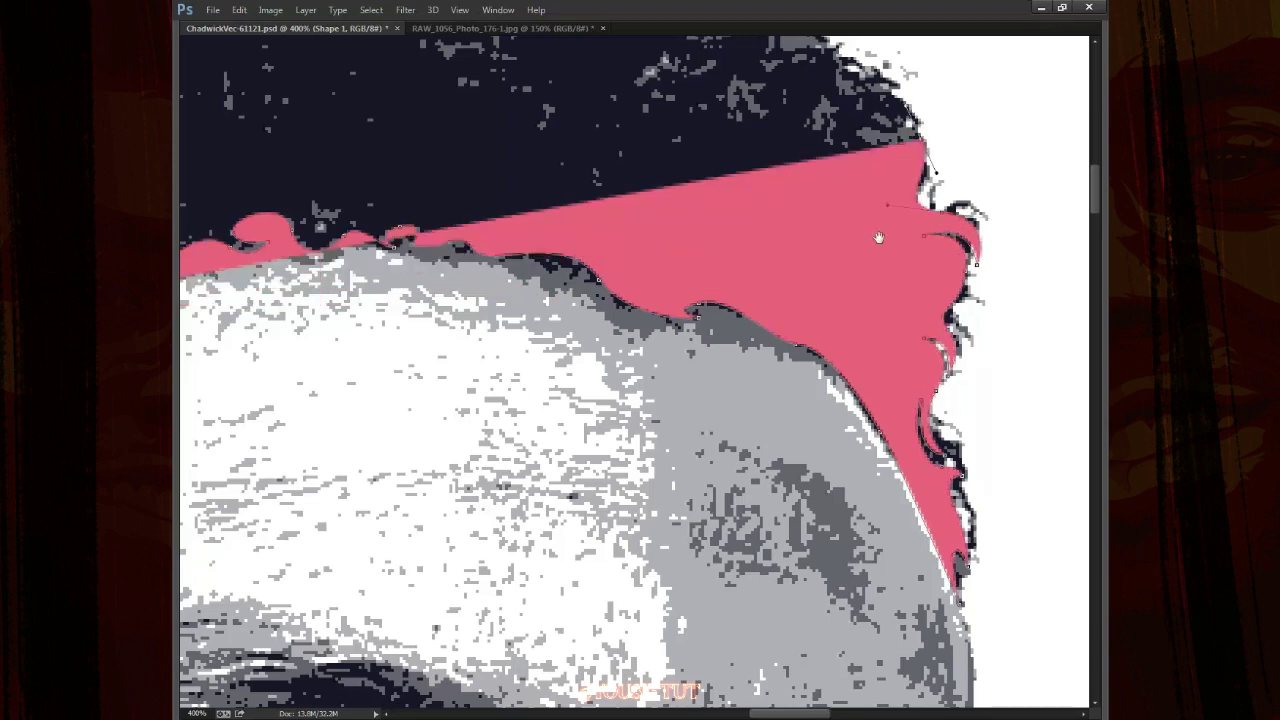
Extend the hair outline up the outer edge toward the crown and save the document
scroll(878, 240, up, 3)
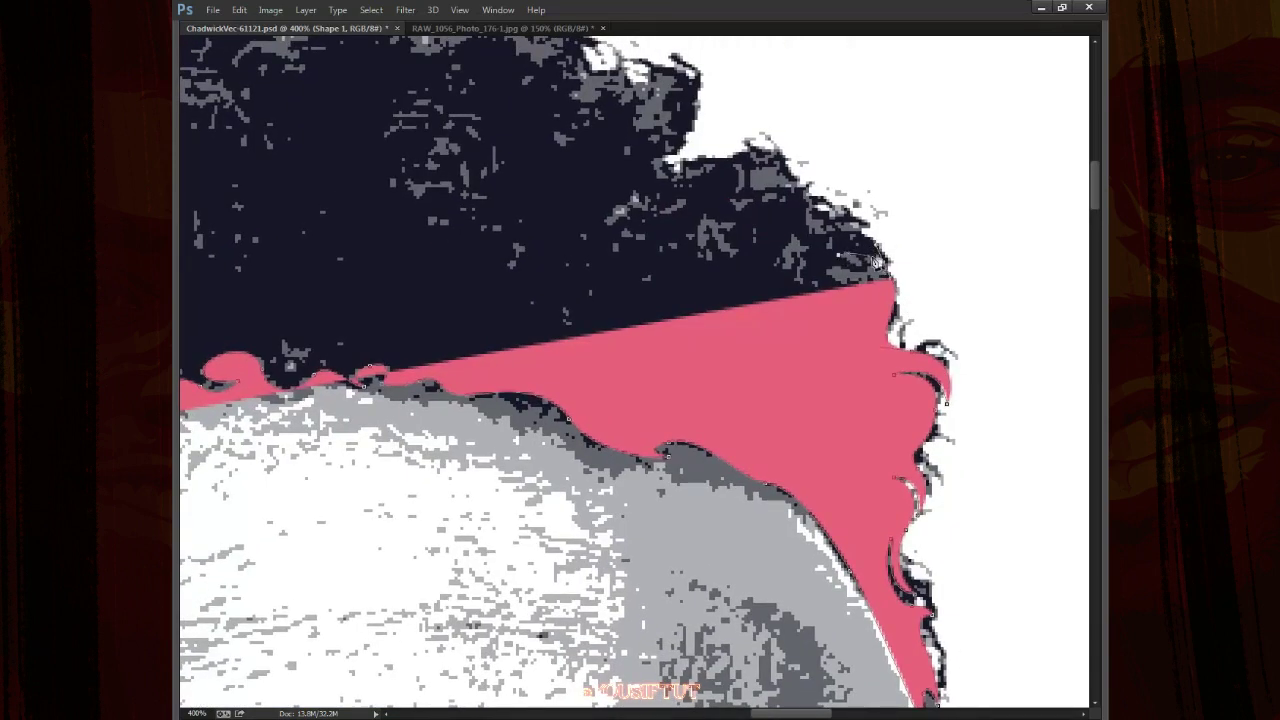
click(890, 268)
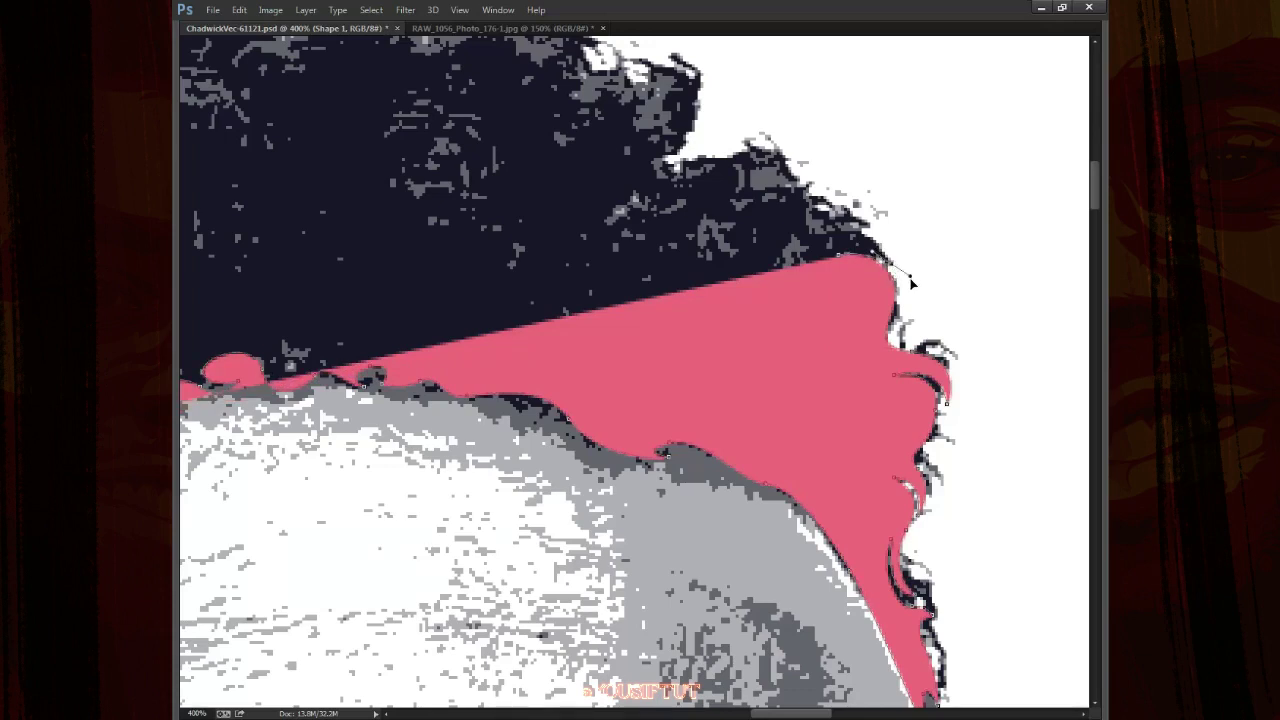
click(893, 270)
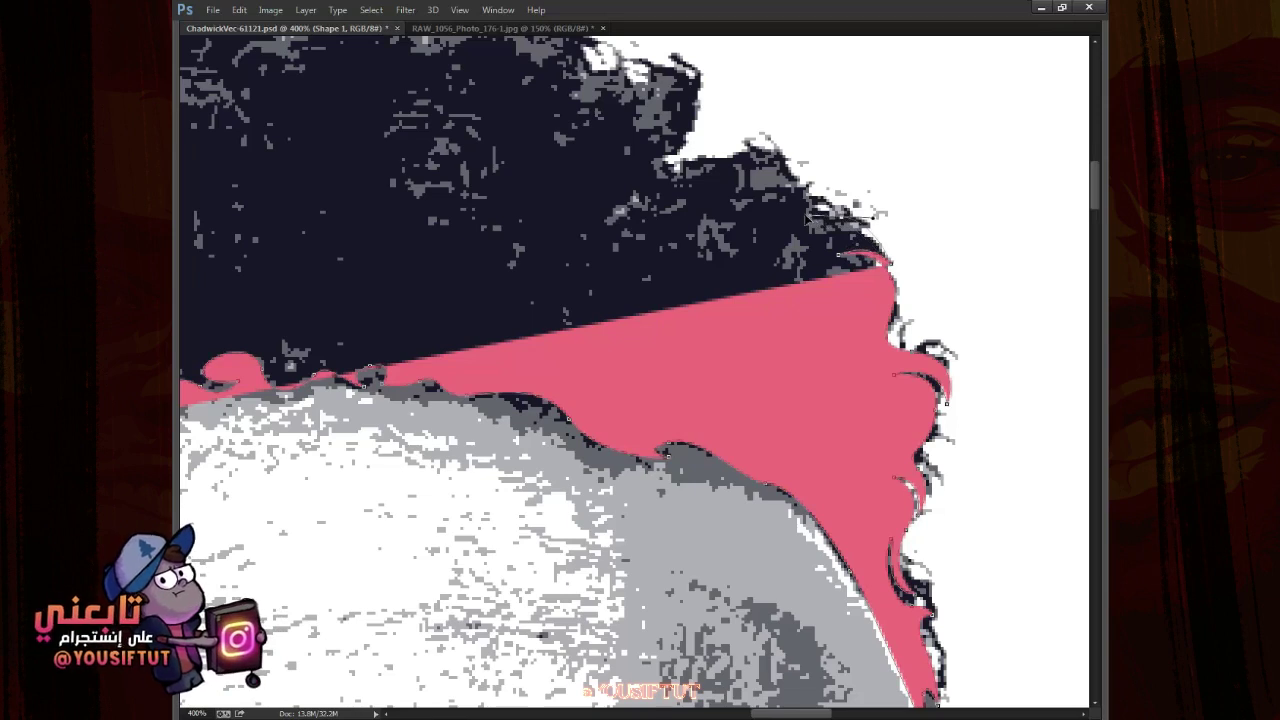
click(815, 220)
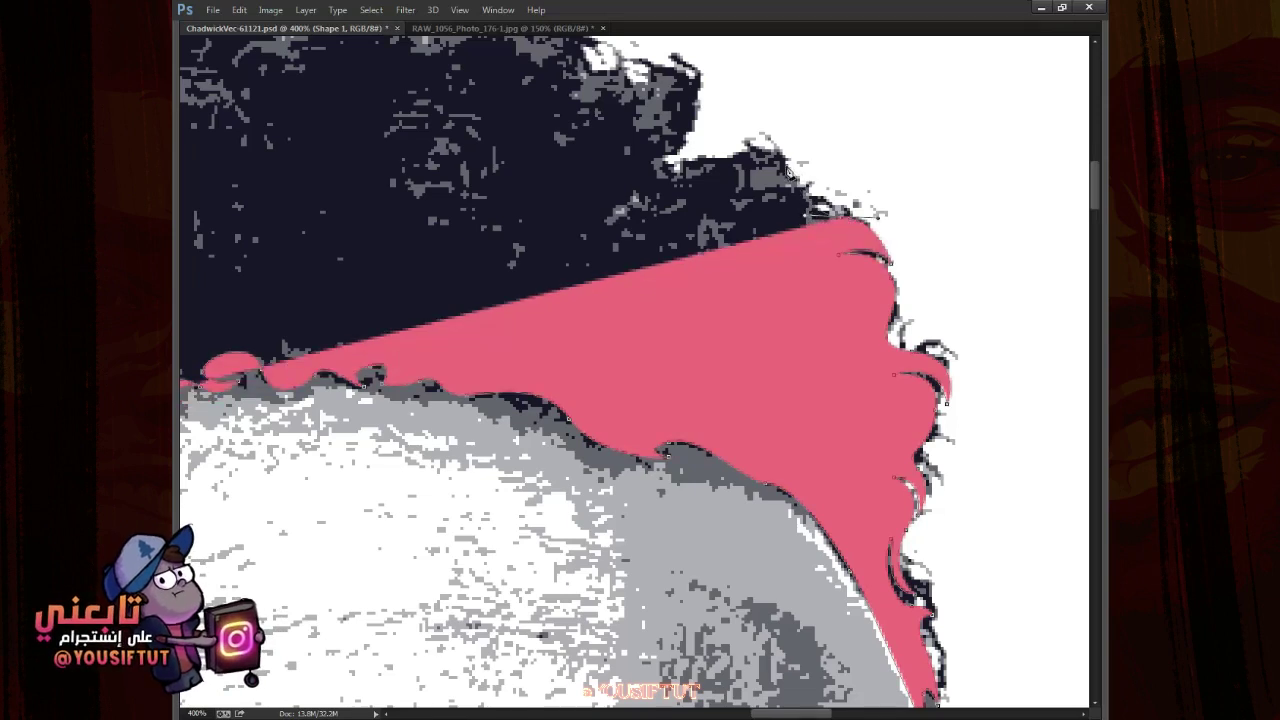
click(788, 172)
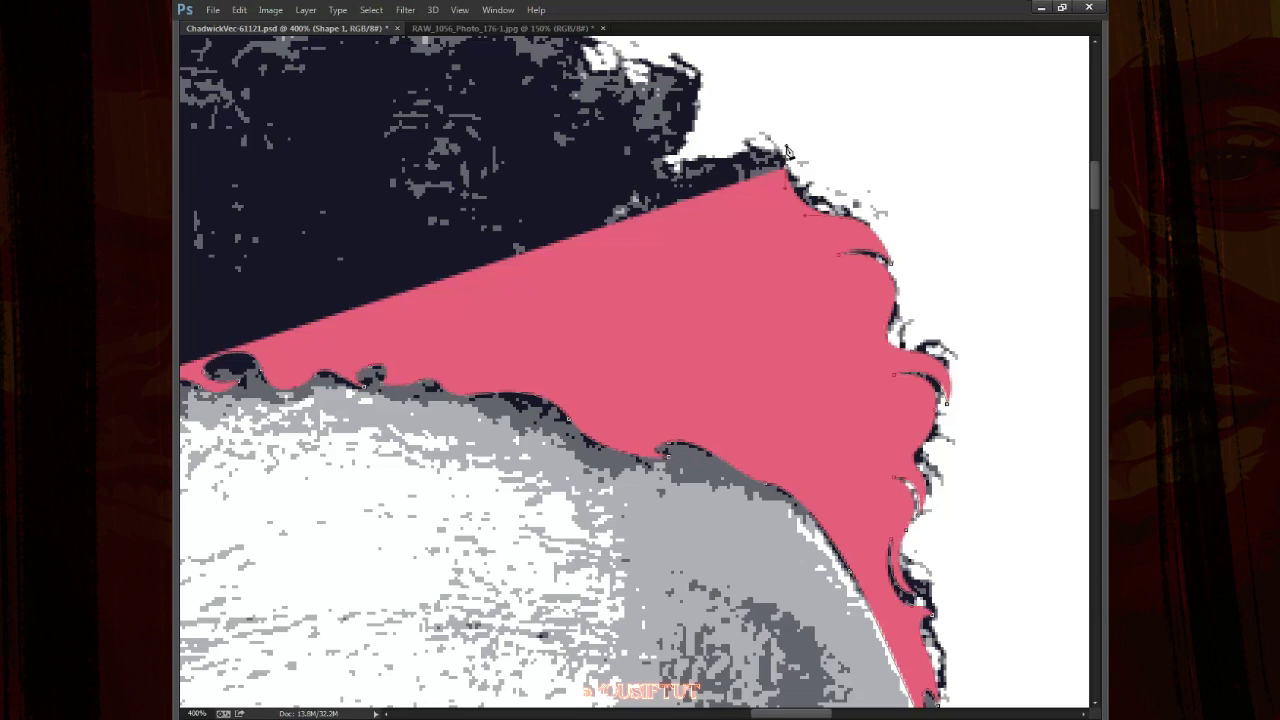
key(ctrl+s)
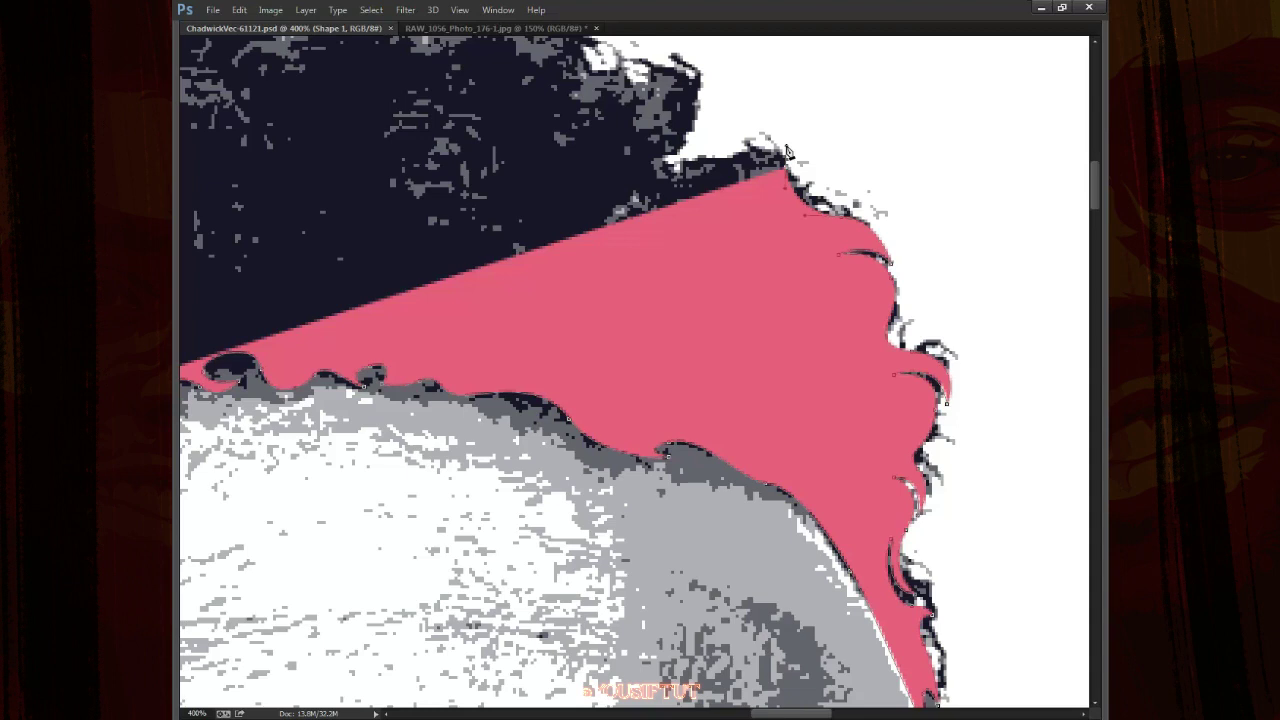
Add anchors at the hair's peak and set the shape layer to 50% opacity
drag(787, 150, 857, 360)
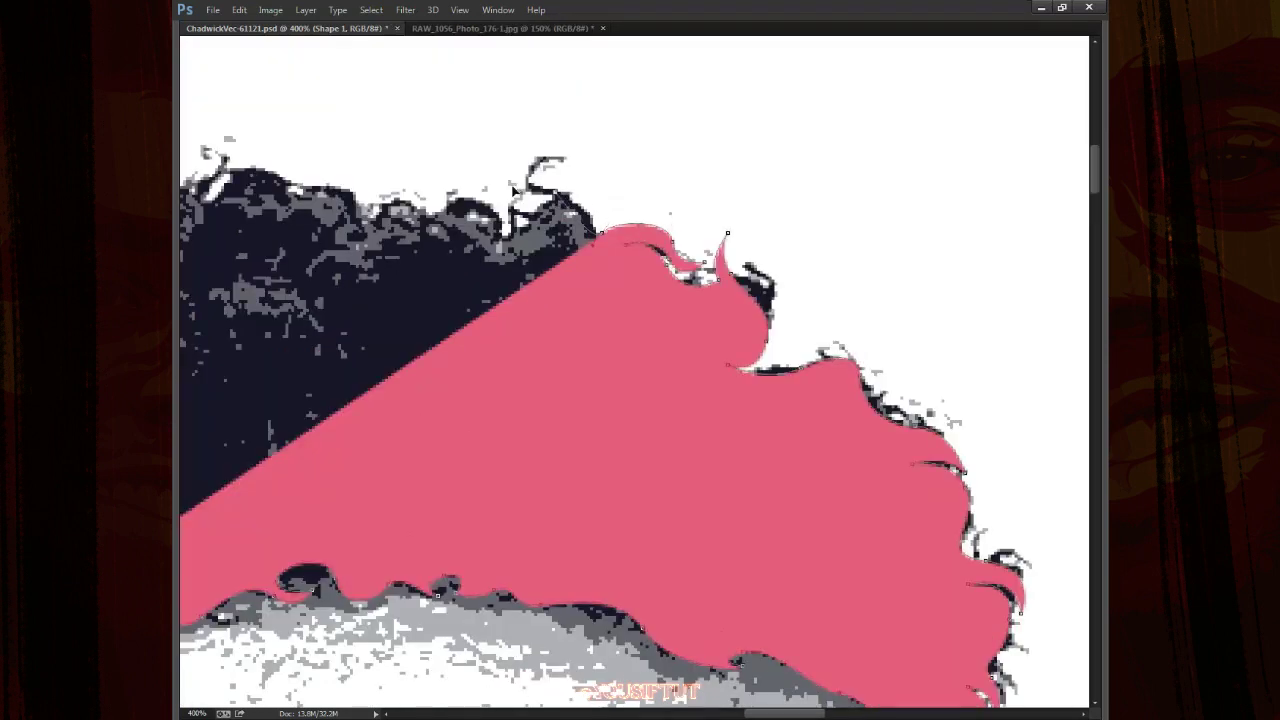
drag(560, 166, 590, 166)
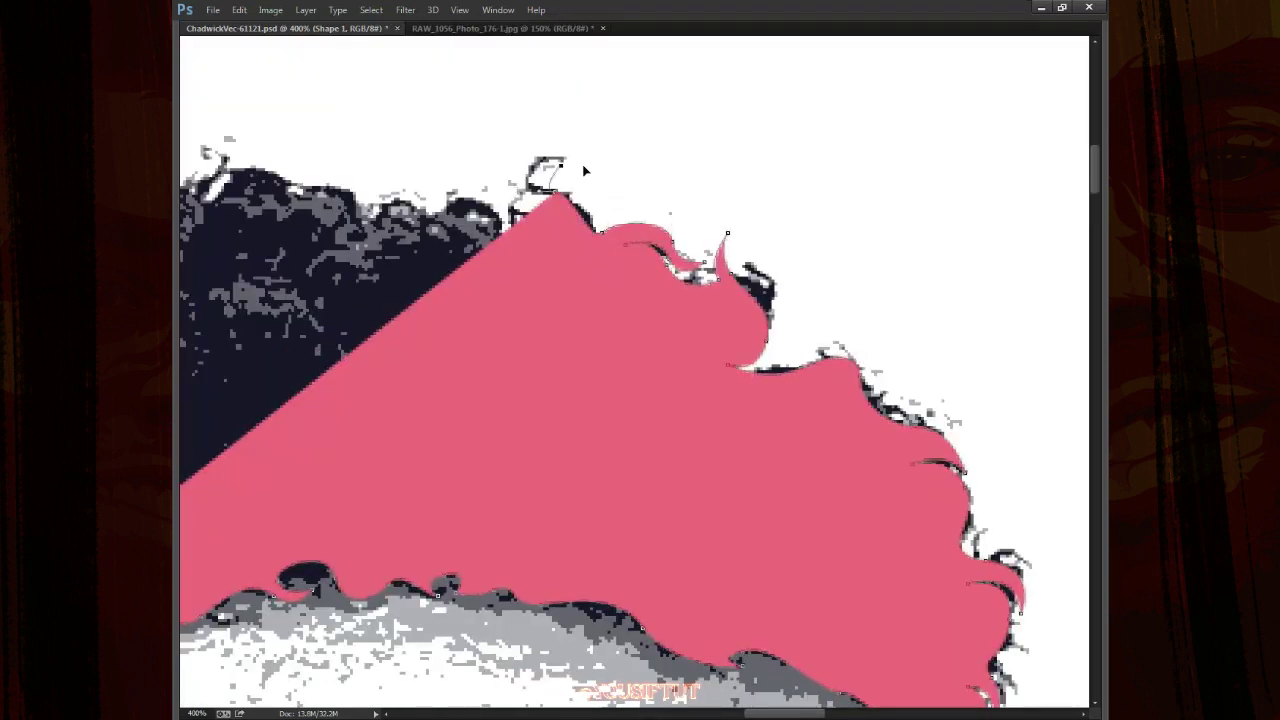
alt+click(561, 166)
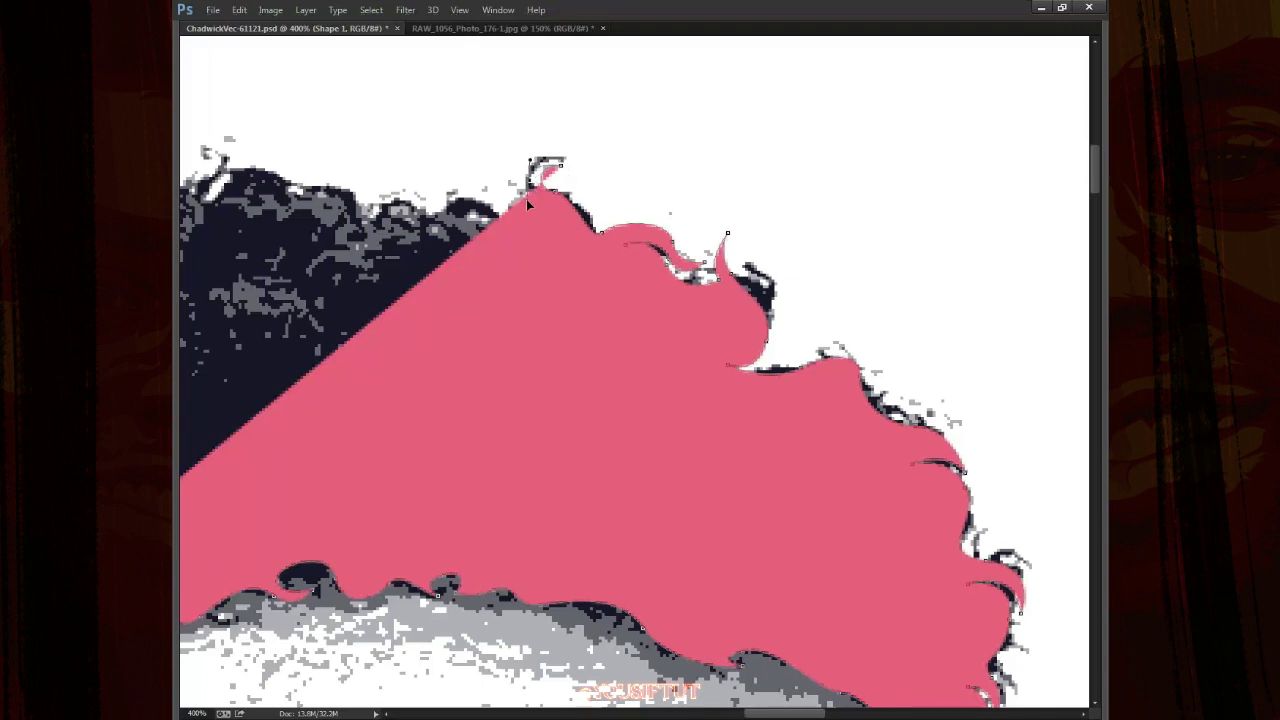
click(530, 206)
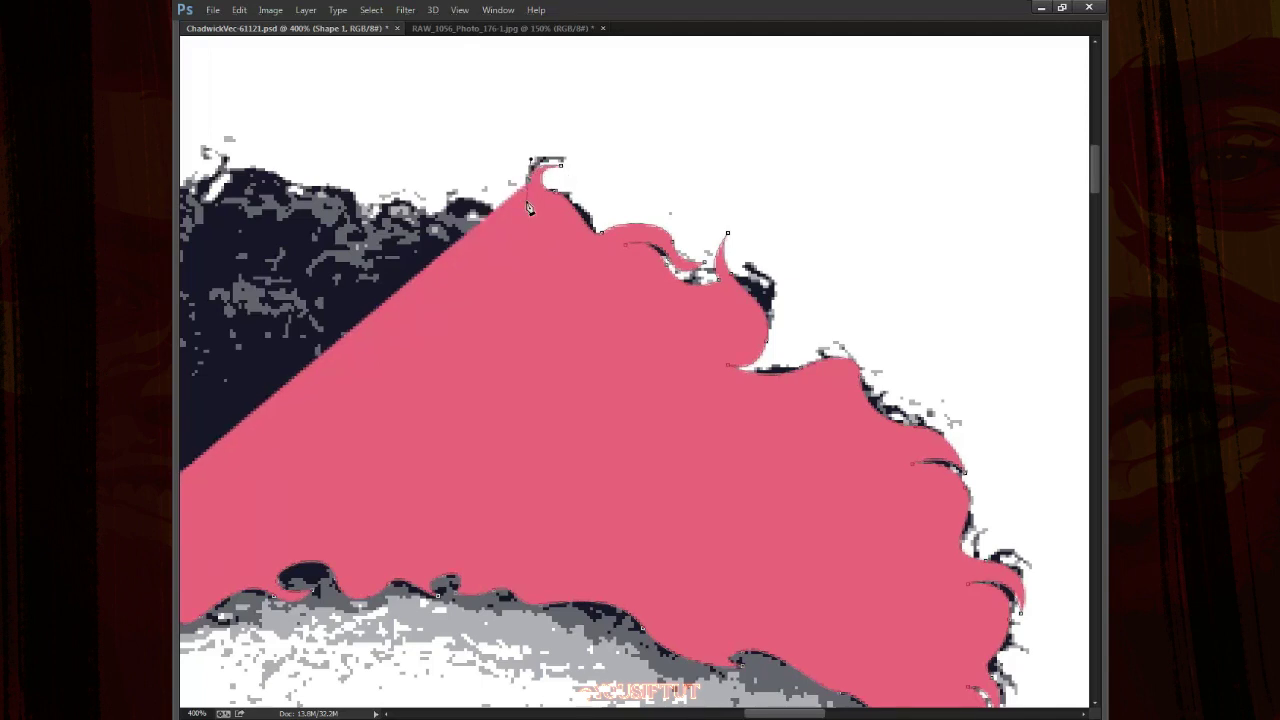
key(5)
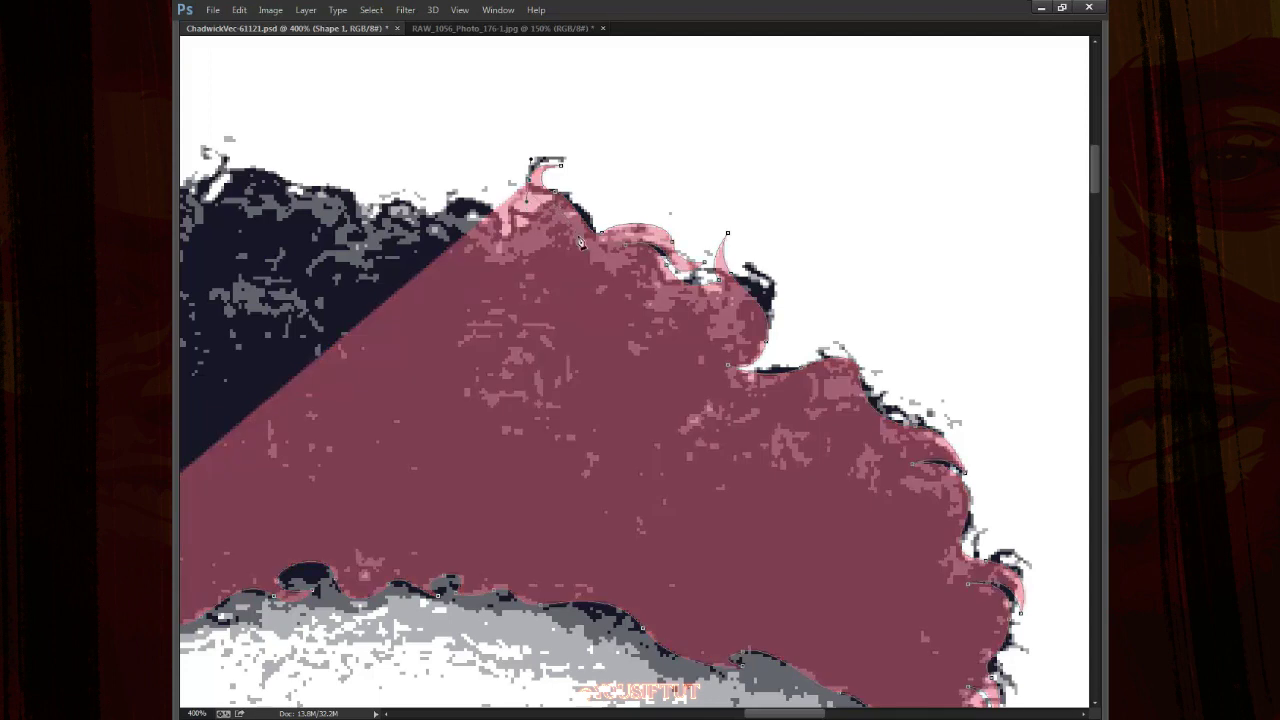
Trace the outline leftward across the curly top of the hair
click(570, 252)
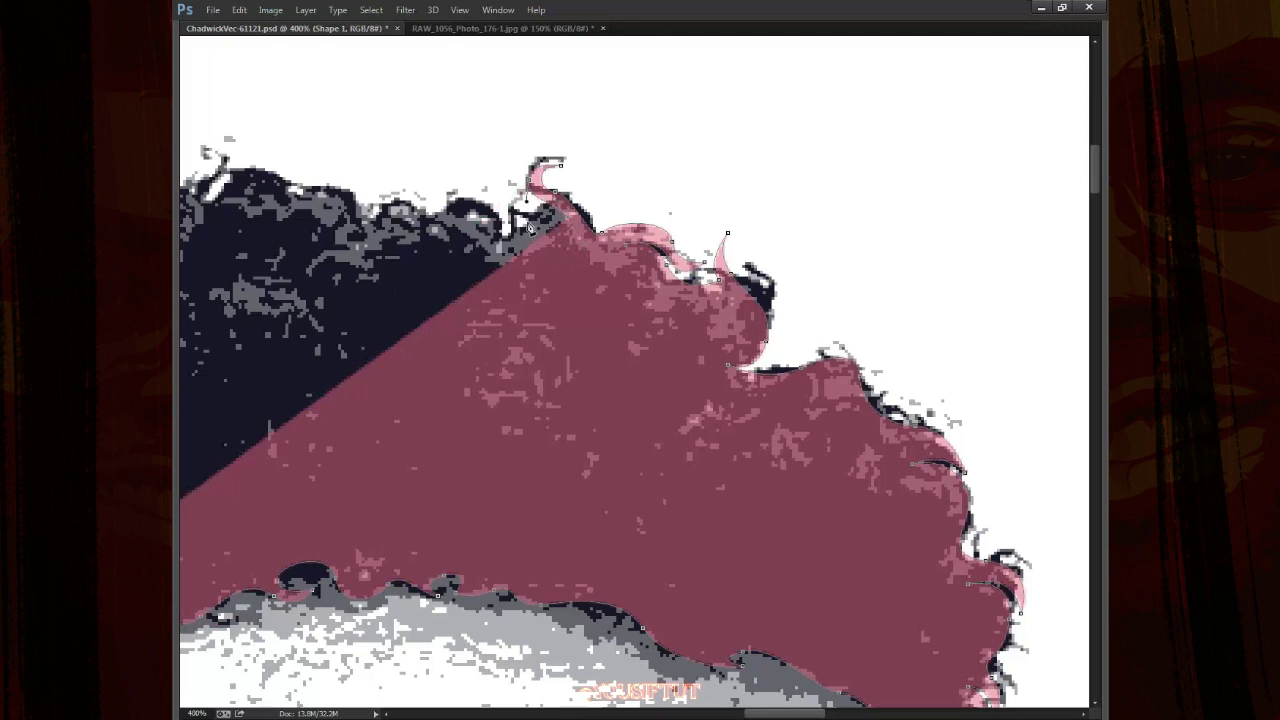
click(500, 248)
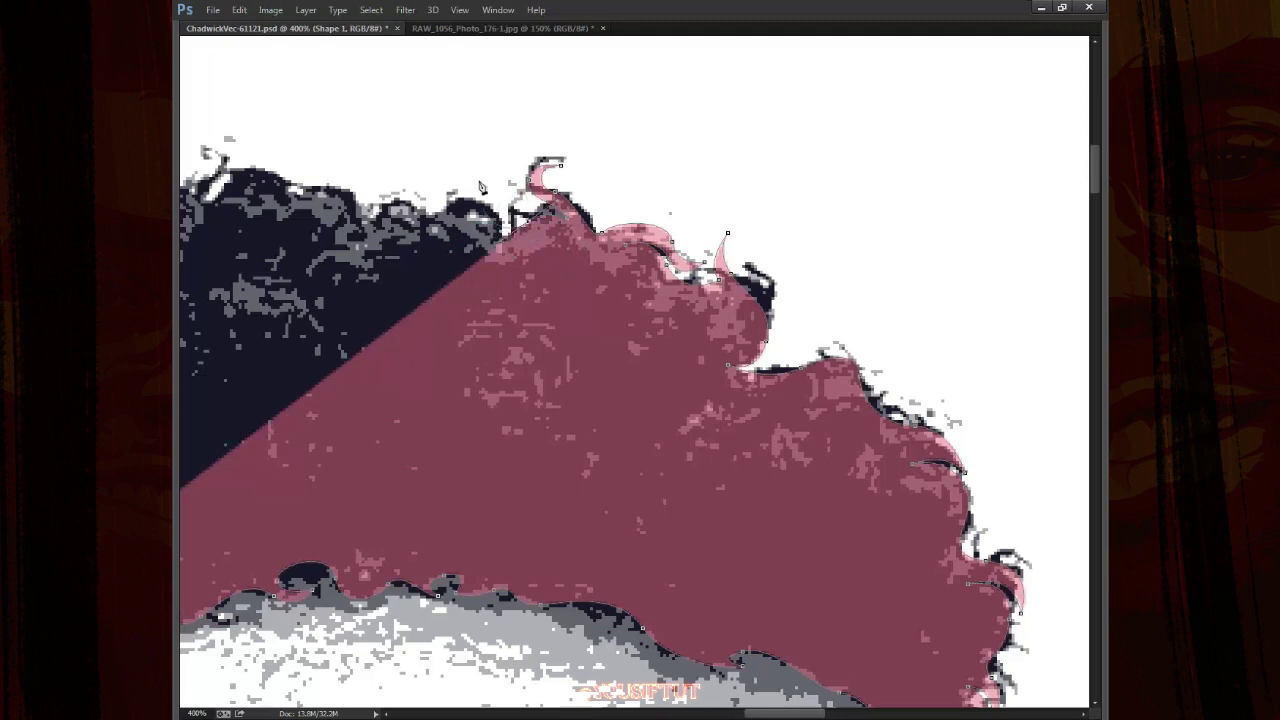
click(456, 206)
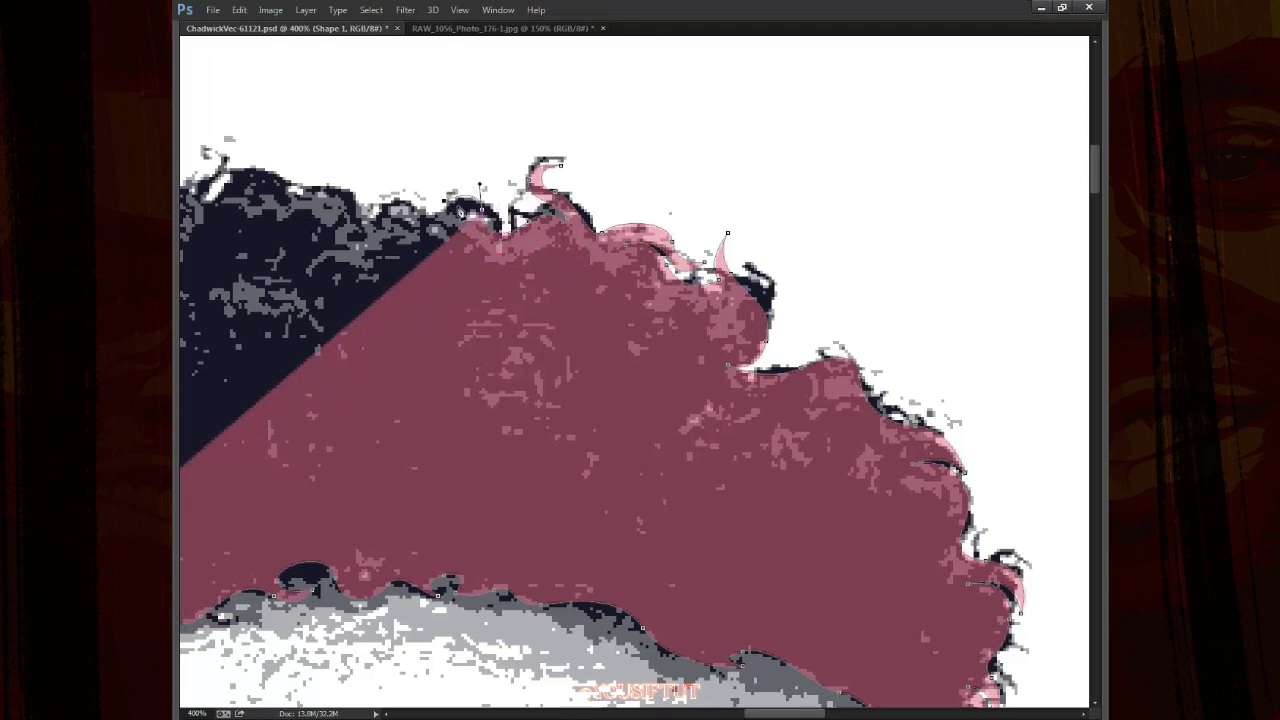
click(452, 205)
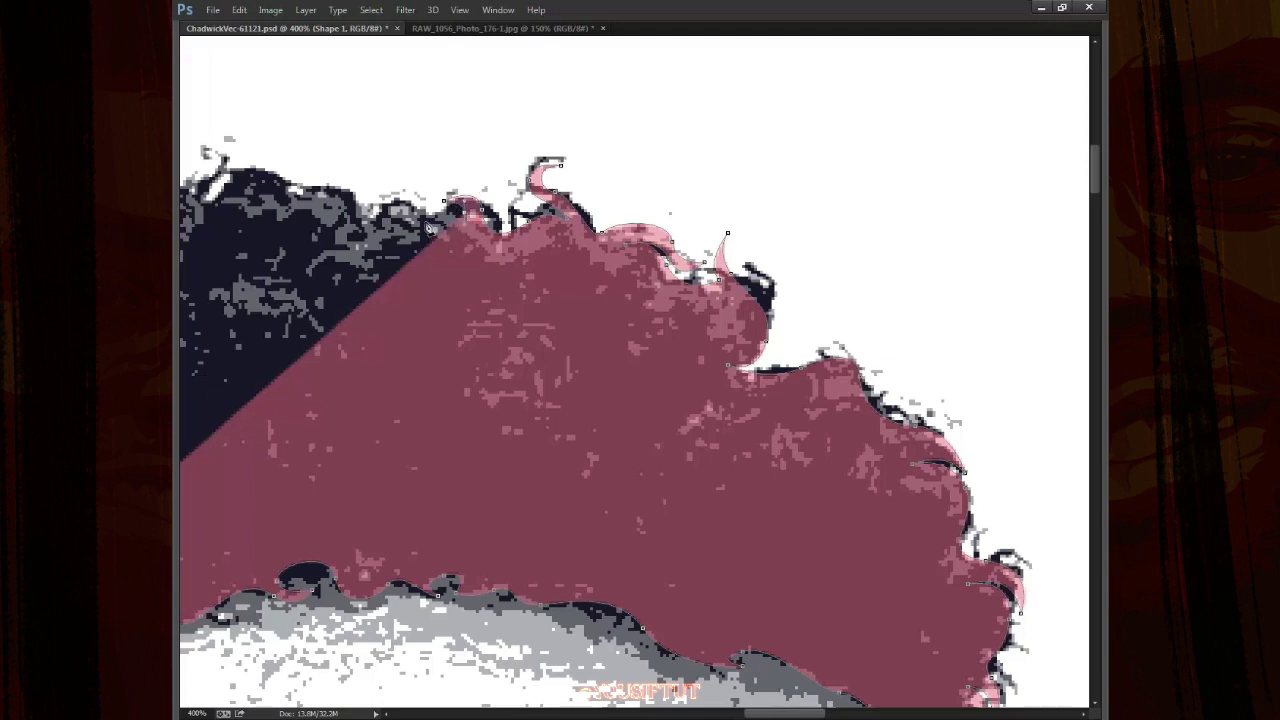
click(416, 203)
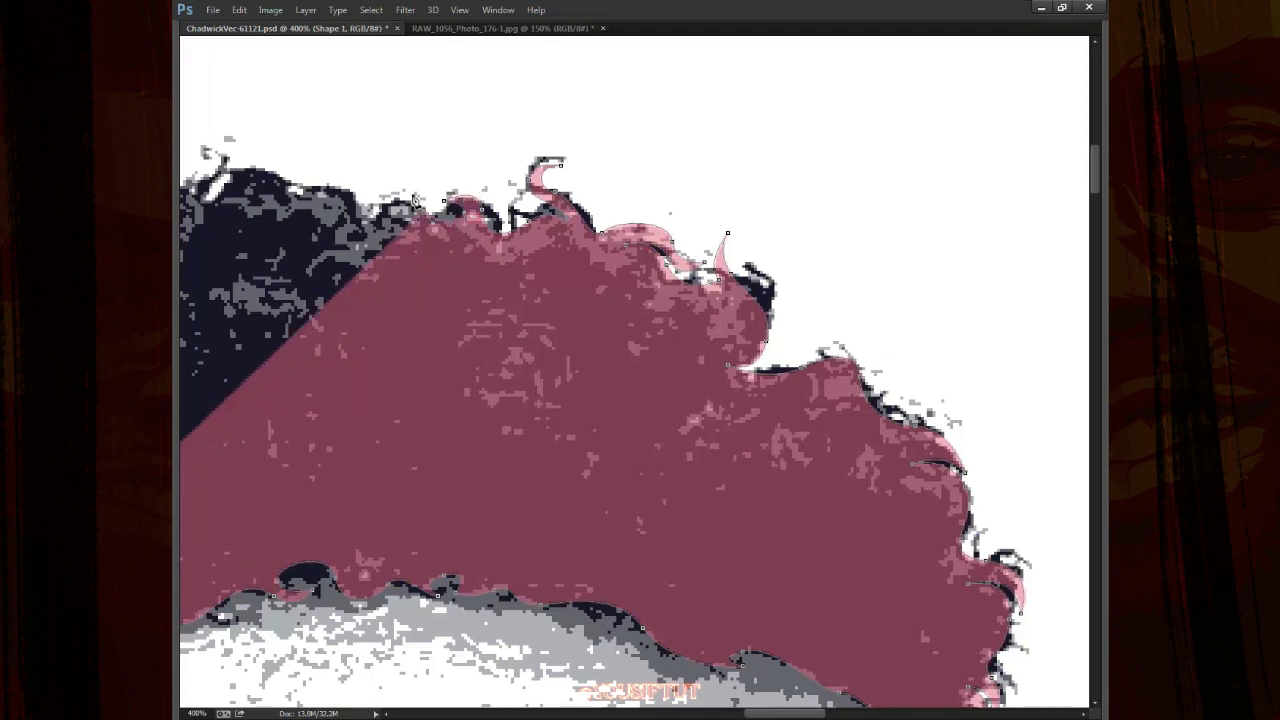
click(408, 203)
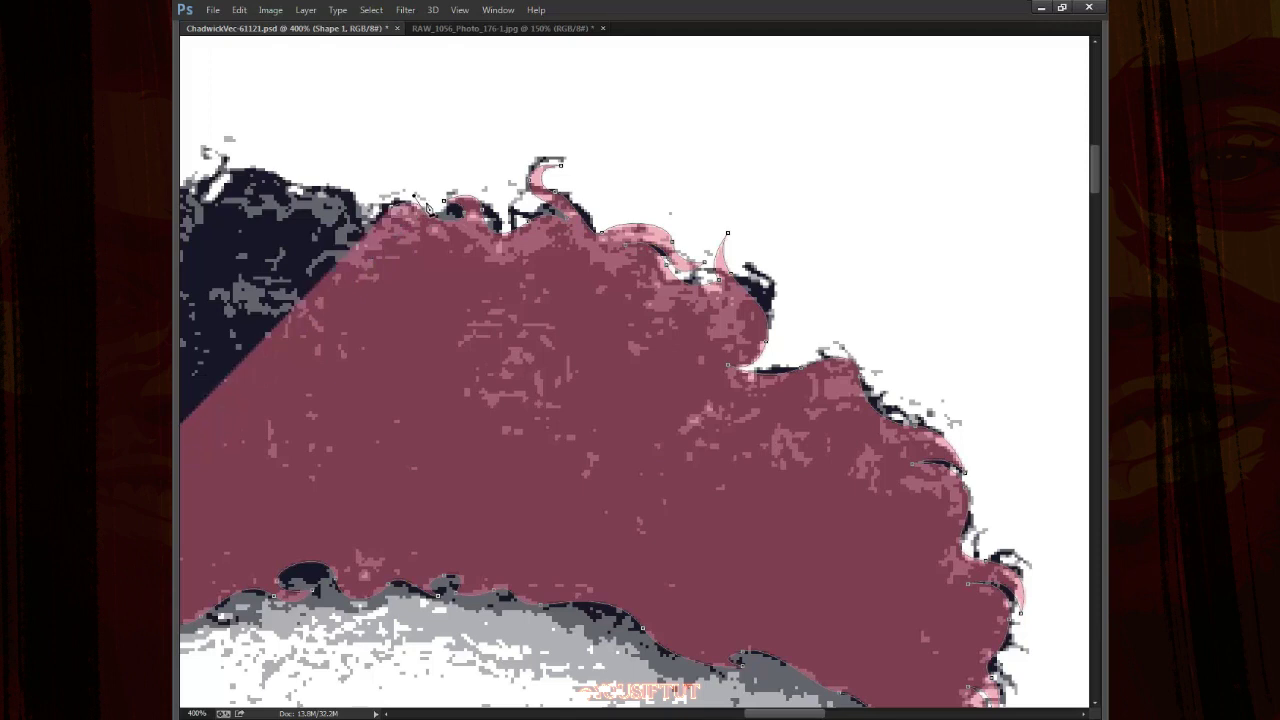
click(449, 222)
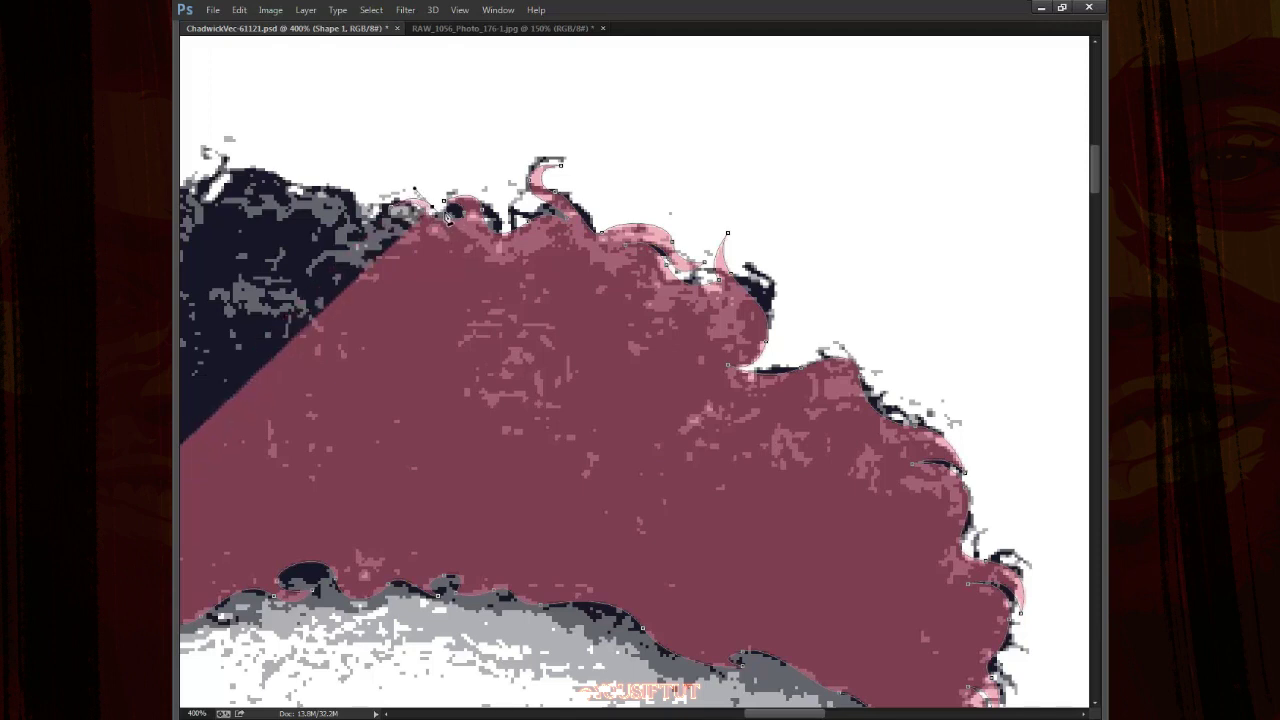
mouse_move(383, 194)
mouse_down()
mouse_move(342, 208)
mouse_move(275, 172)
mouse_move(387, 223)
mouse_move(349, 212)
mouse_up()
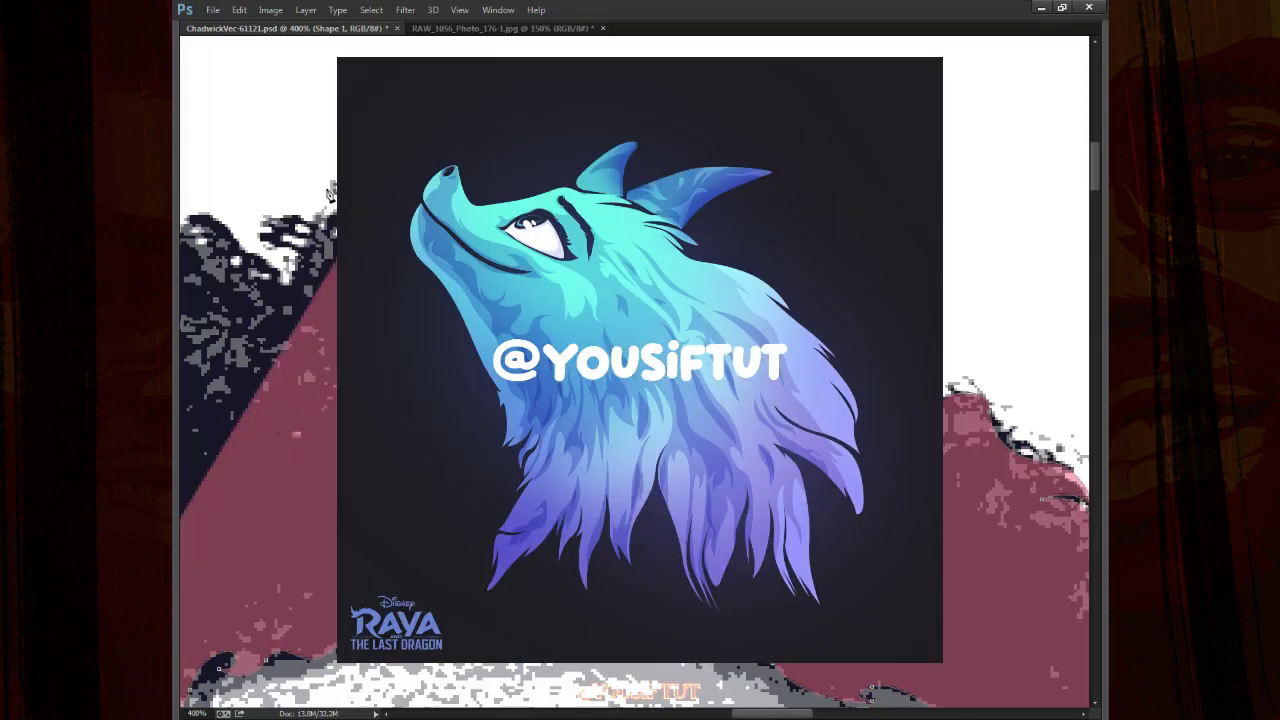
Add curved and corner anchors across the top-left of the crown
click(330, 187)
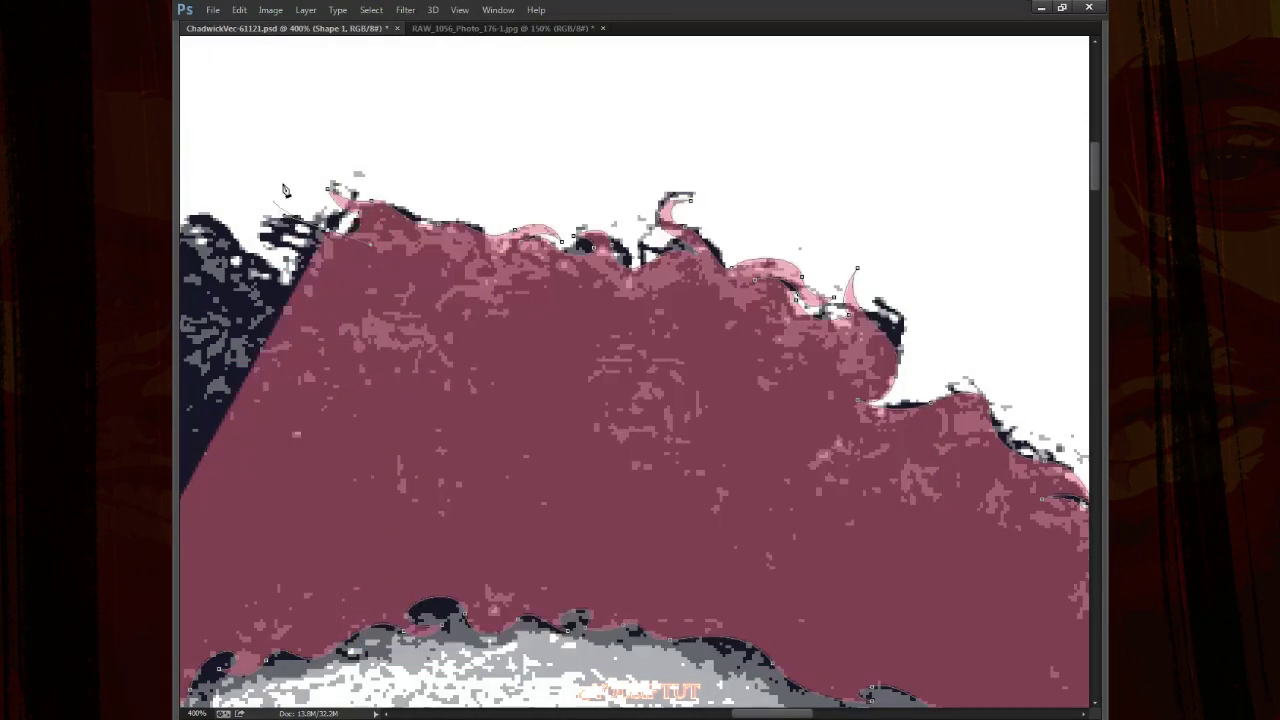
drag(306, 175, 295, 200)
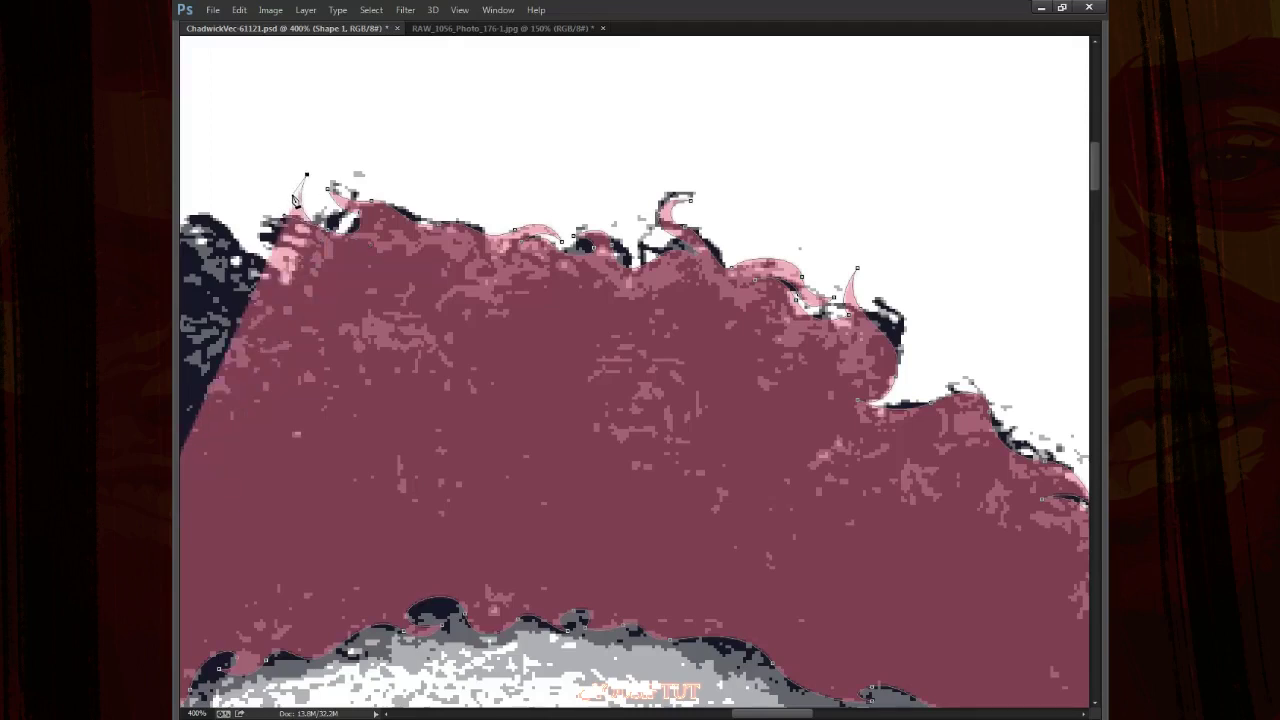
drag(295, 200, 336, 258)
click(312, 240)
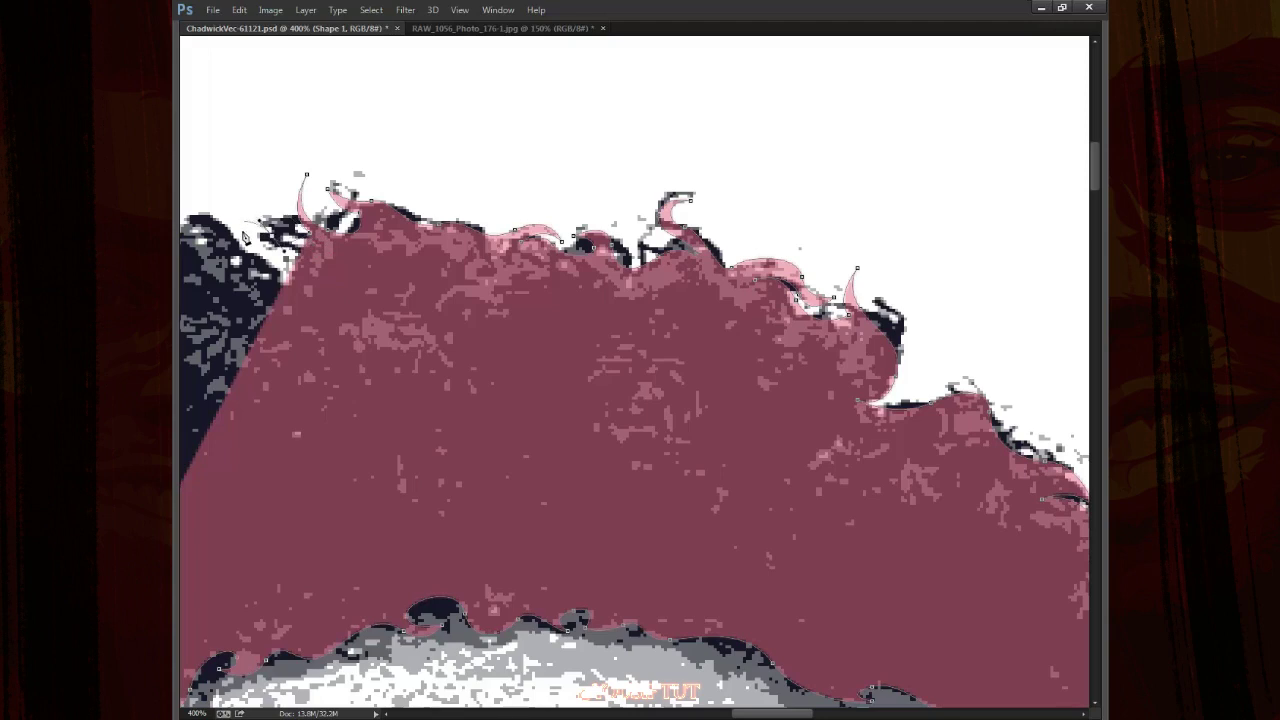
drag(242, 232, 273, 250)
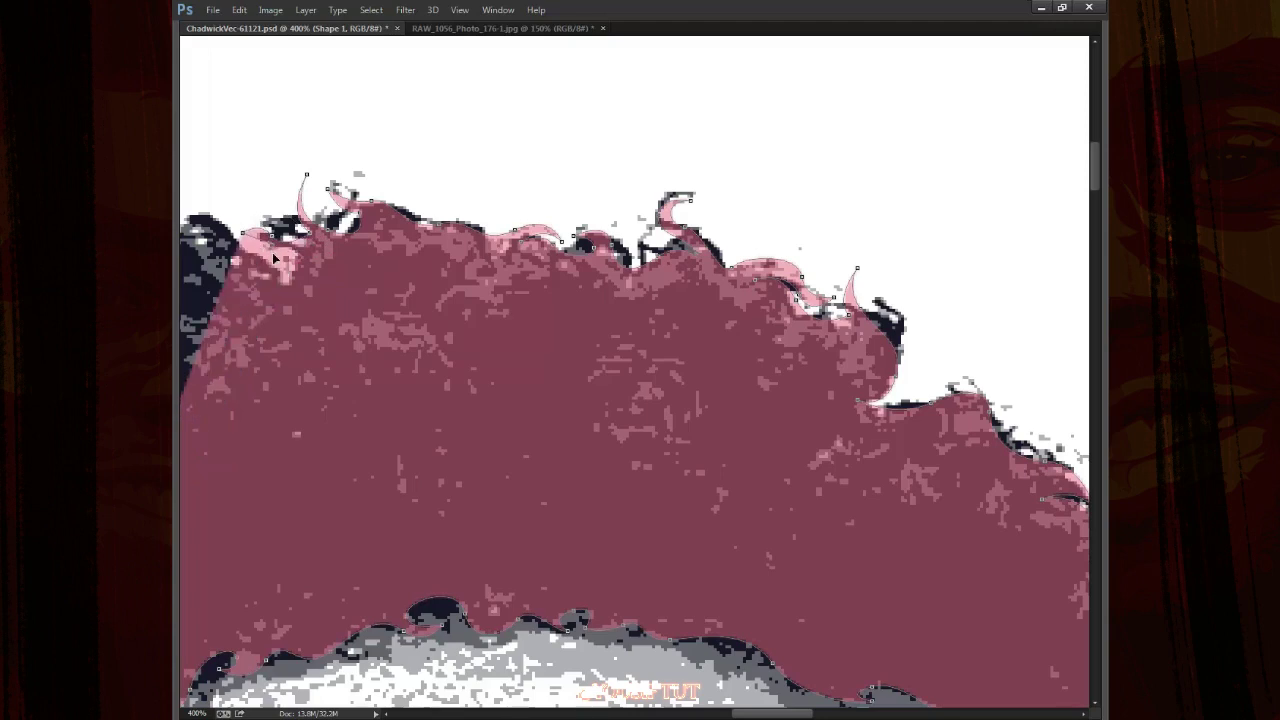
drag(278, 258, 298, 262)
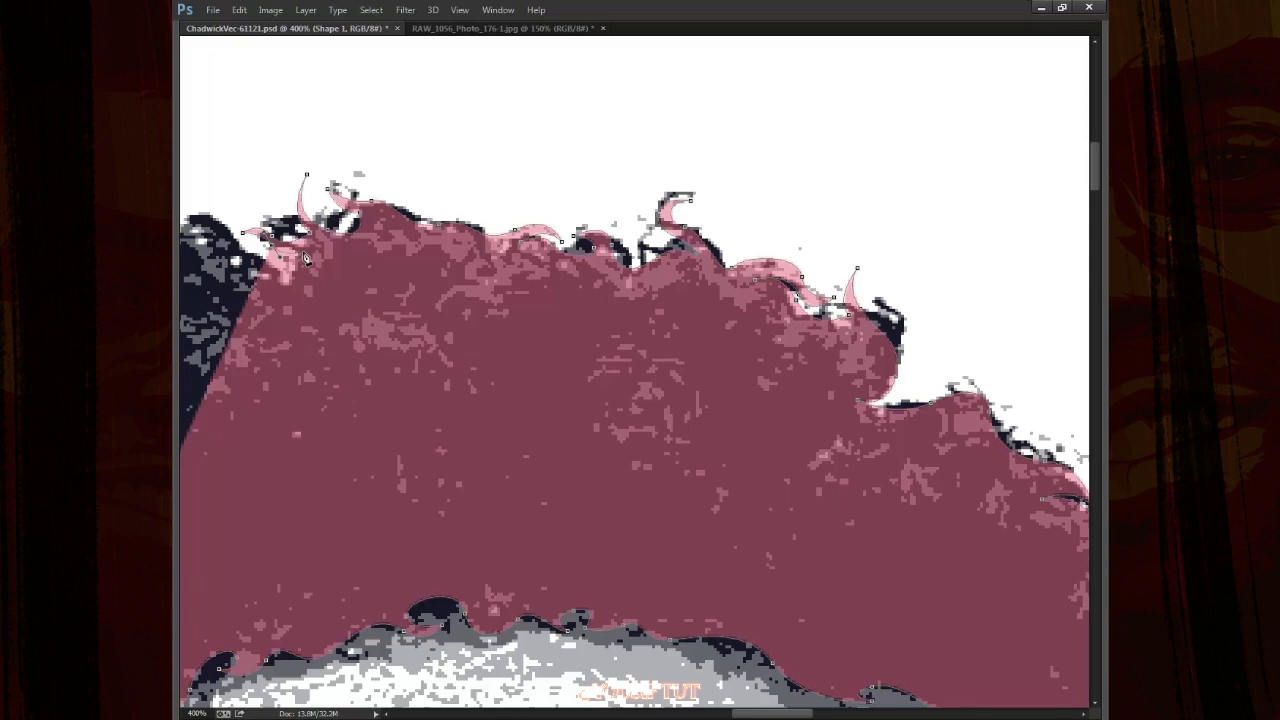
click(245, 234)
Continue the outline left along the upper-left hairline, undoing misplaced points
drag(245, 234, 443, 261)
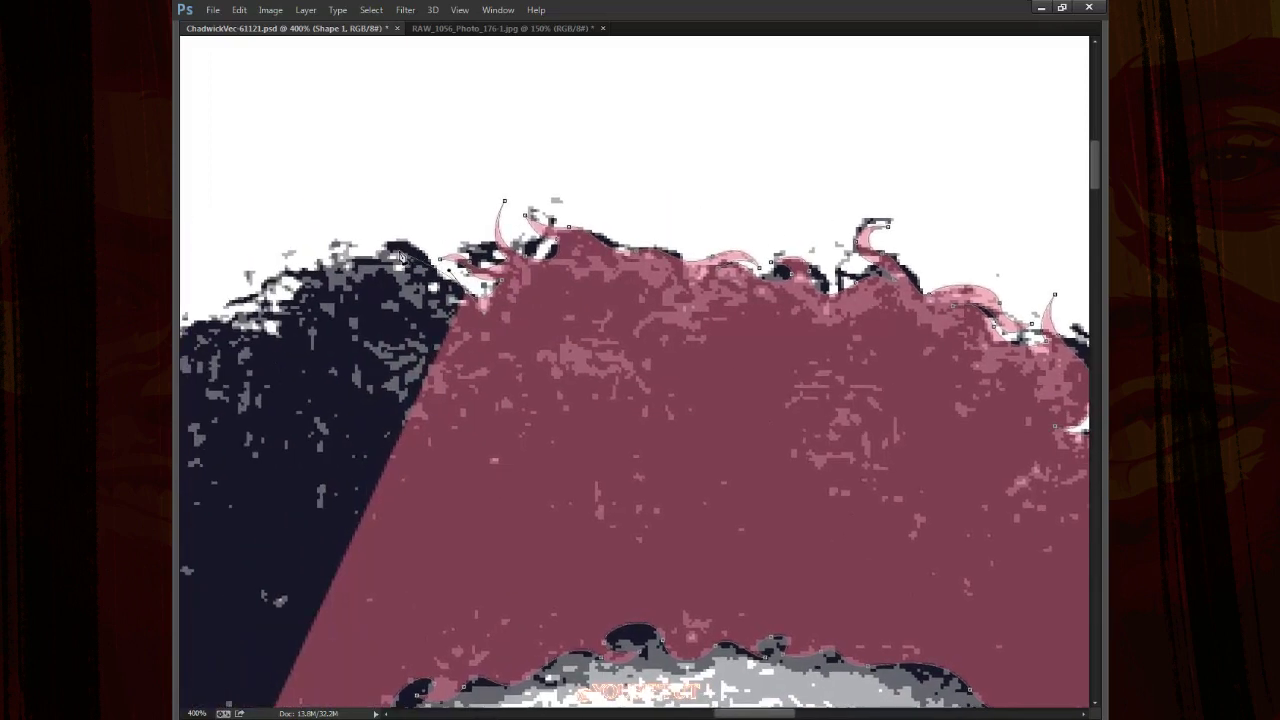
key(ctrl+z)
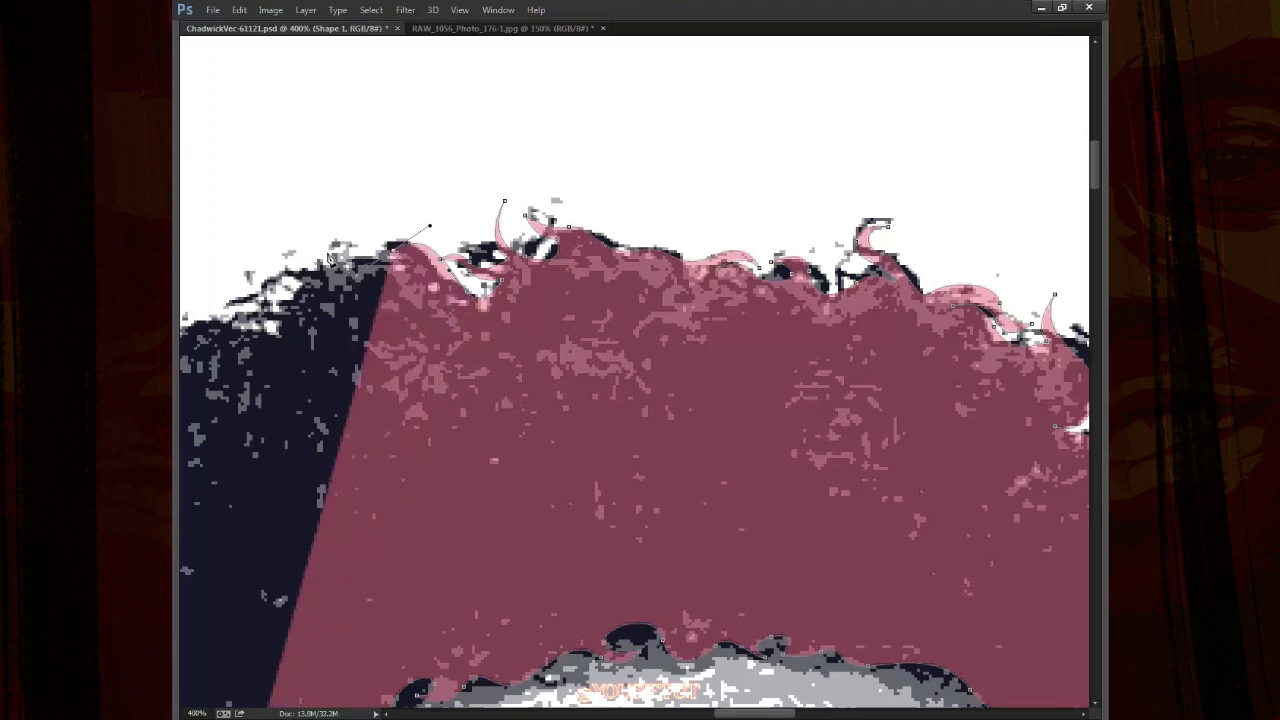
drag(306, 284, 302, 308)
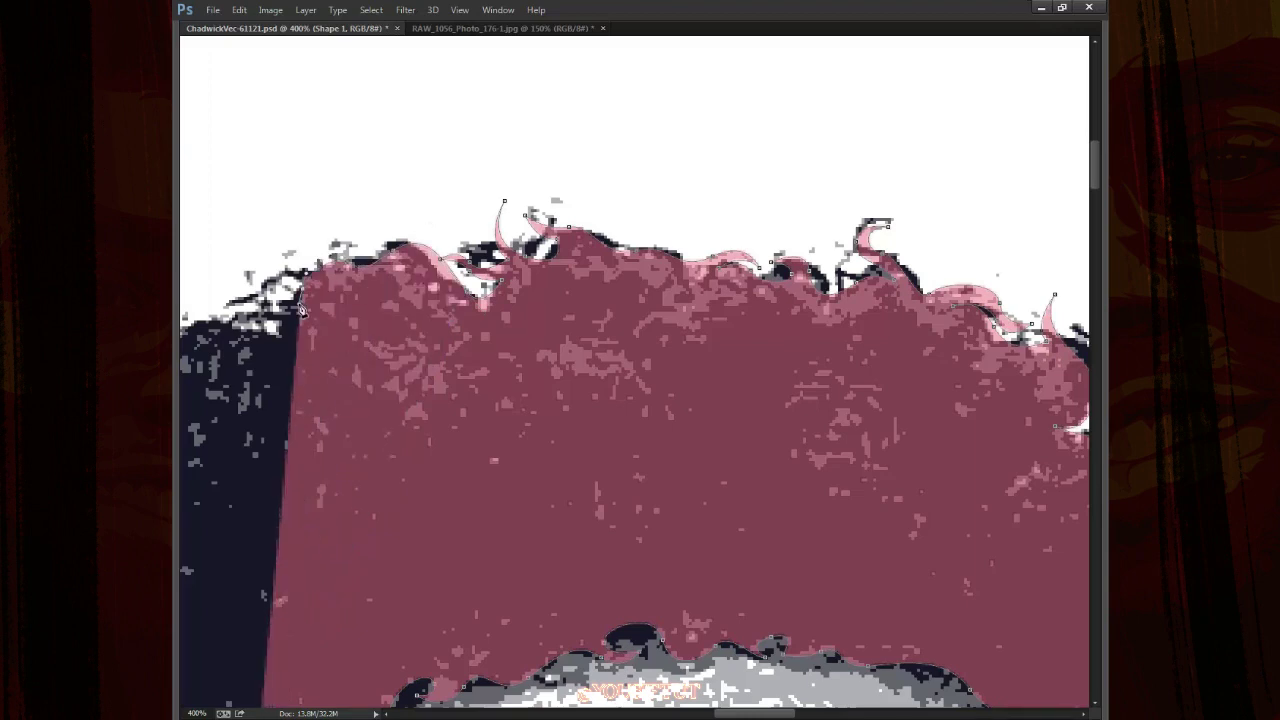
key(ctrl+alt+z)
key(ctrl+alt+z)
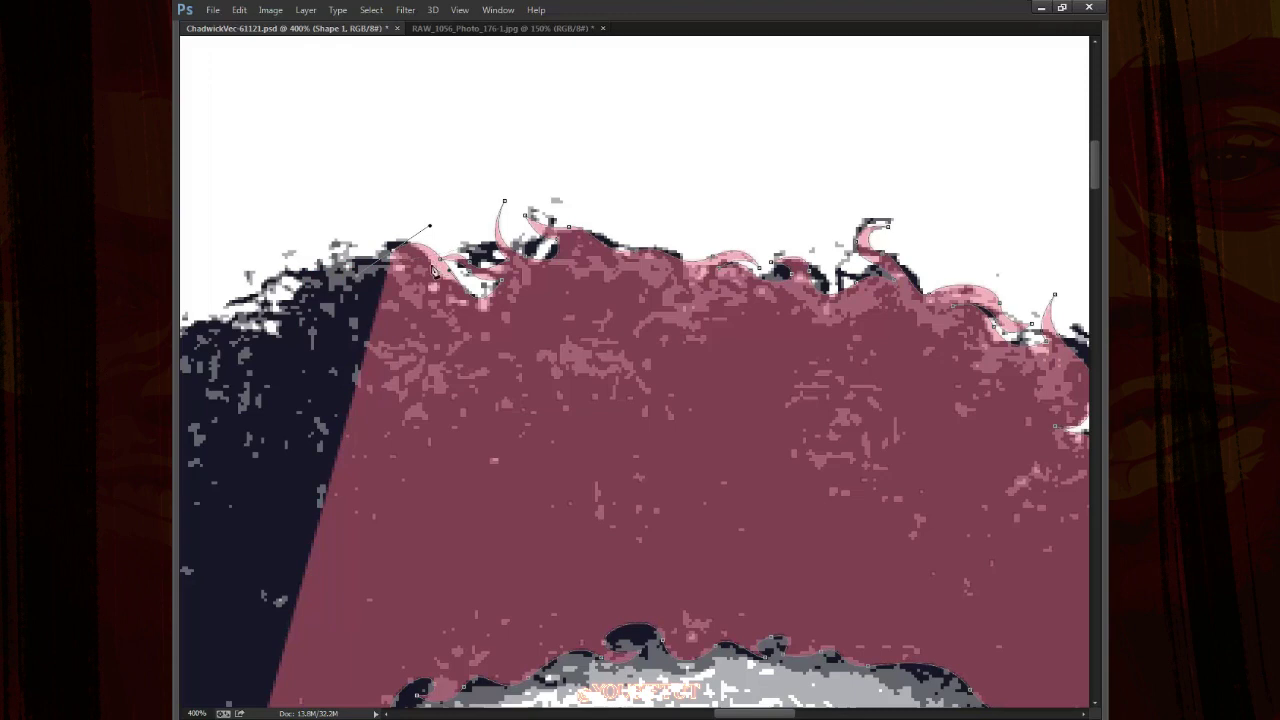
mouse_move(395, 259)
mouse_down()
mouse_move(446, 231)
mouse_move(338, 295)
mouse_up()
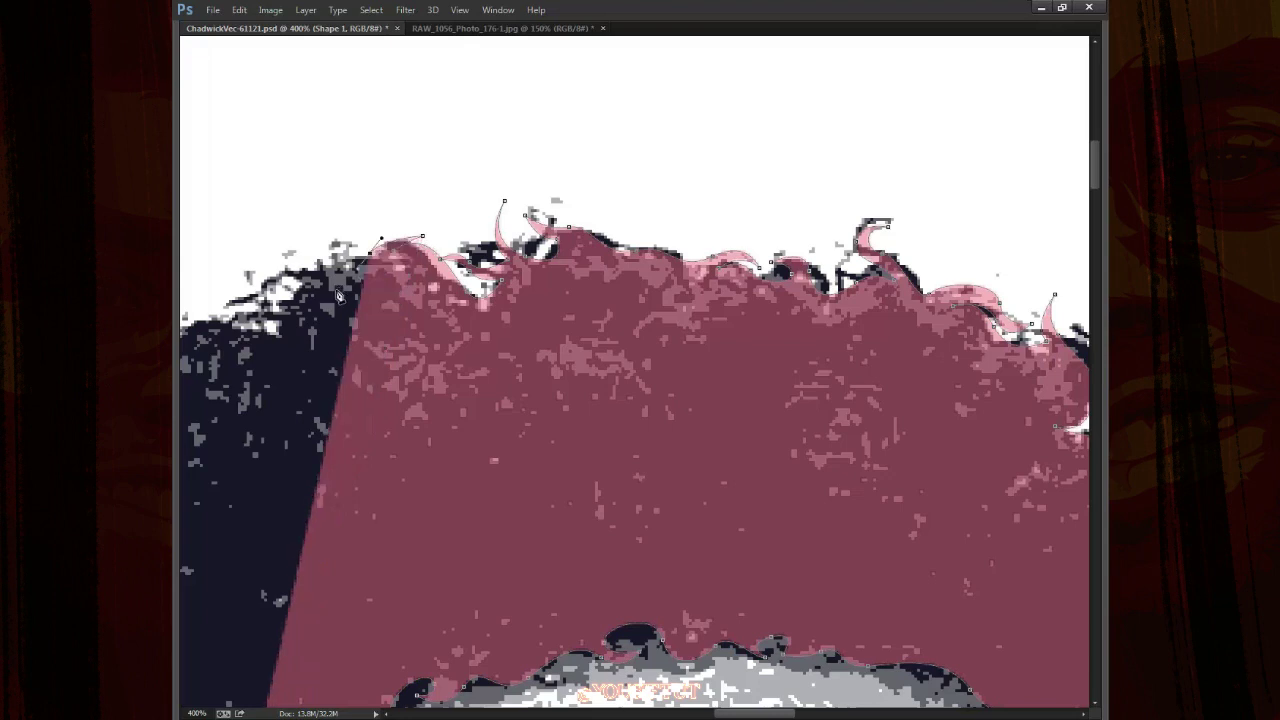
click(272, 288)
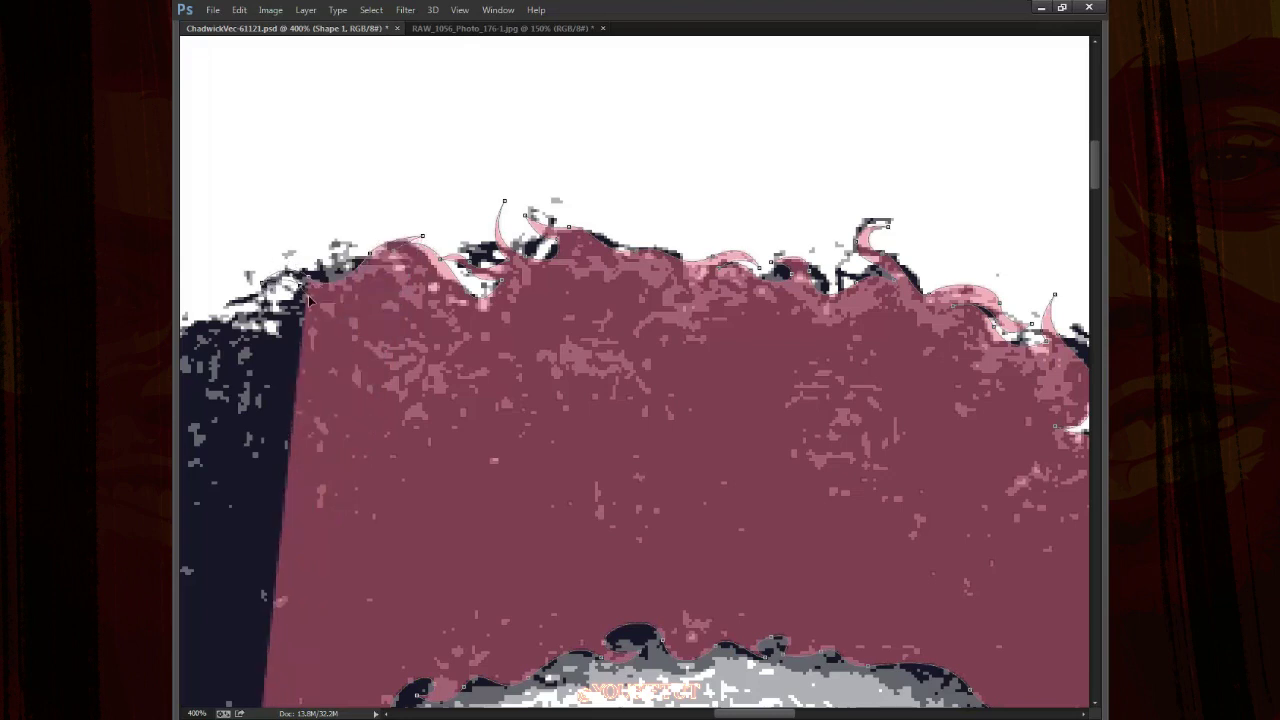
drag(310, 301, 485, 262)
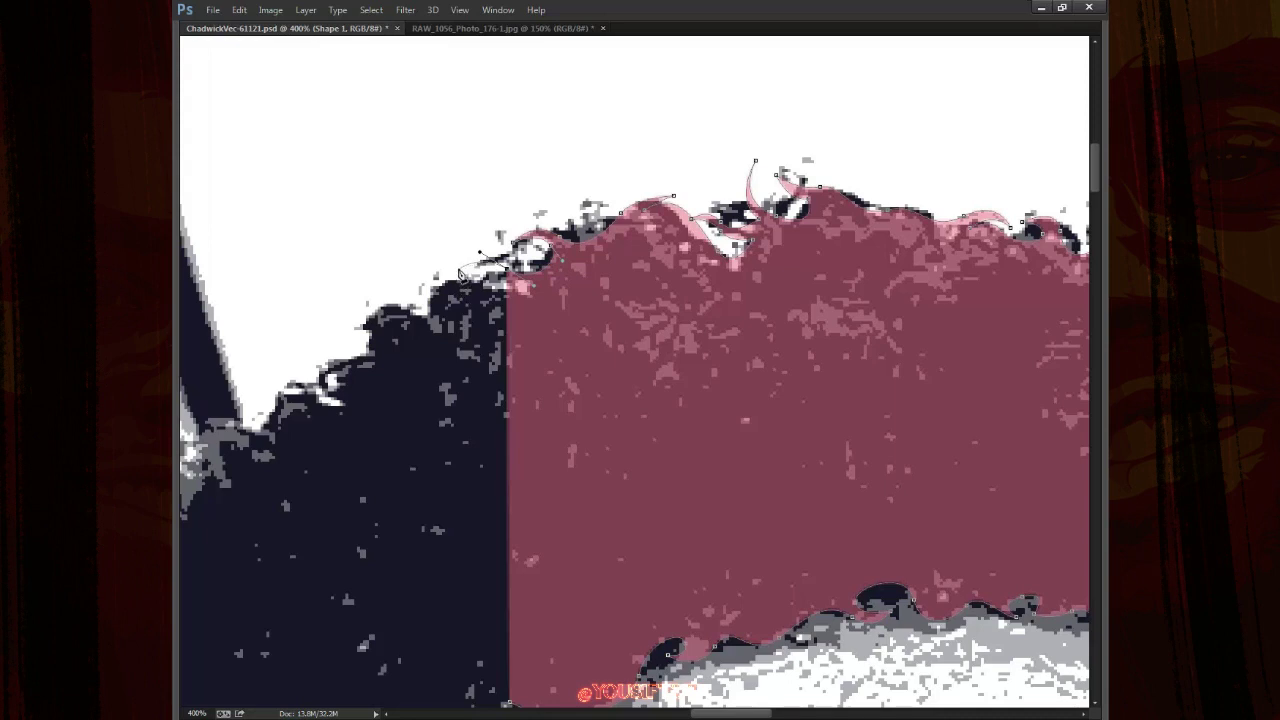
Turn the outline at the hairline and start down the left side of the hair
click(459, 271)
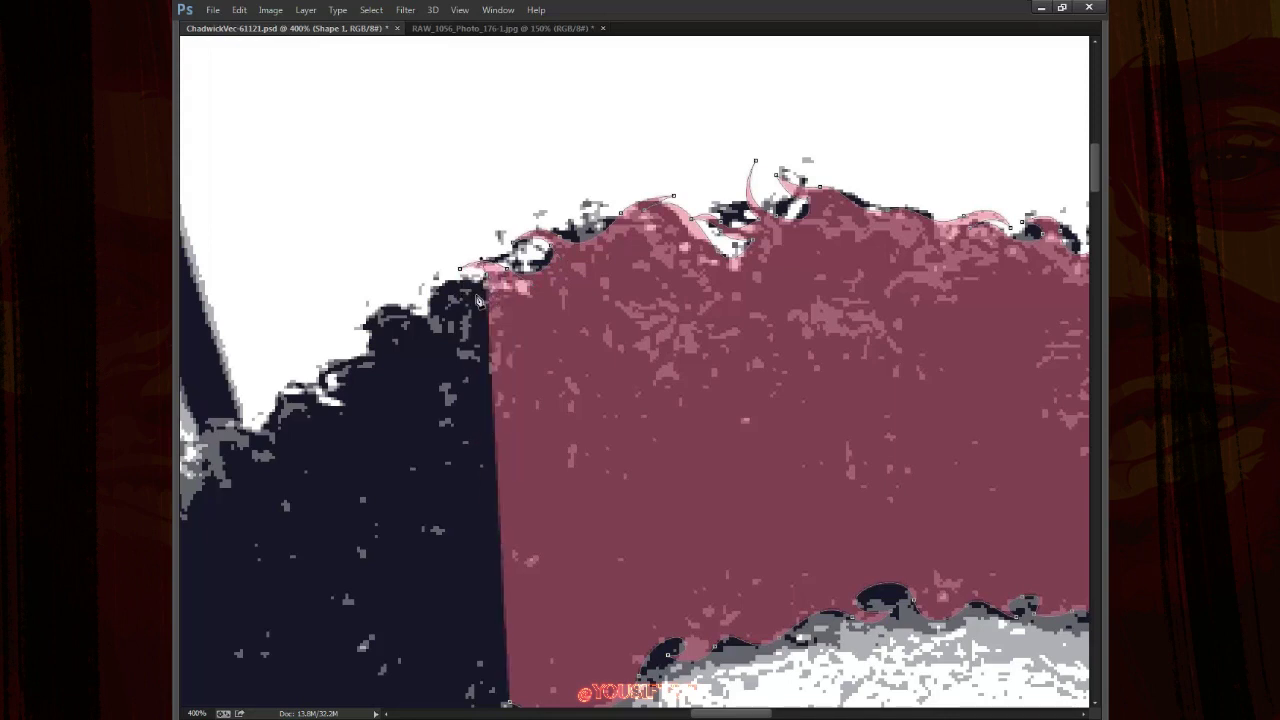
mouse_move(440, 272)
mouse_down()
mouse_move(425, 312)
mouse_move(436, 334)
mouse_move(430, 325)
mouse_up()
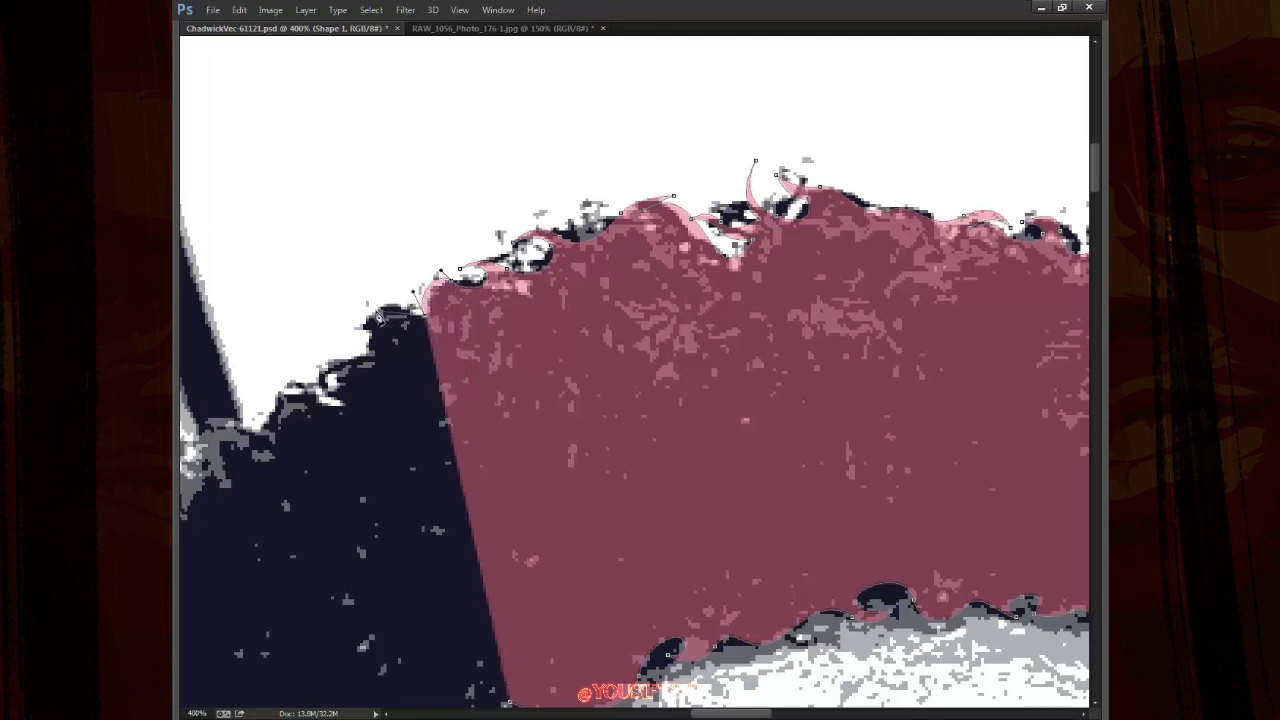
mouse_move(345, 326)
mouse_down()
mouse_move(383, 335)
mouse_move(368, 360)
mouse_move(404, 328)
mouse_move(430, 357)
mouse_move(368, 325)
mouse_up()
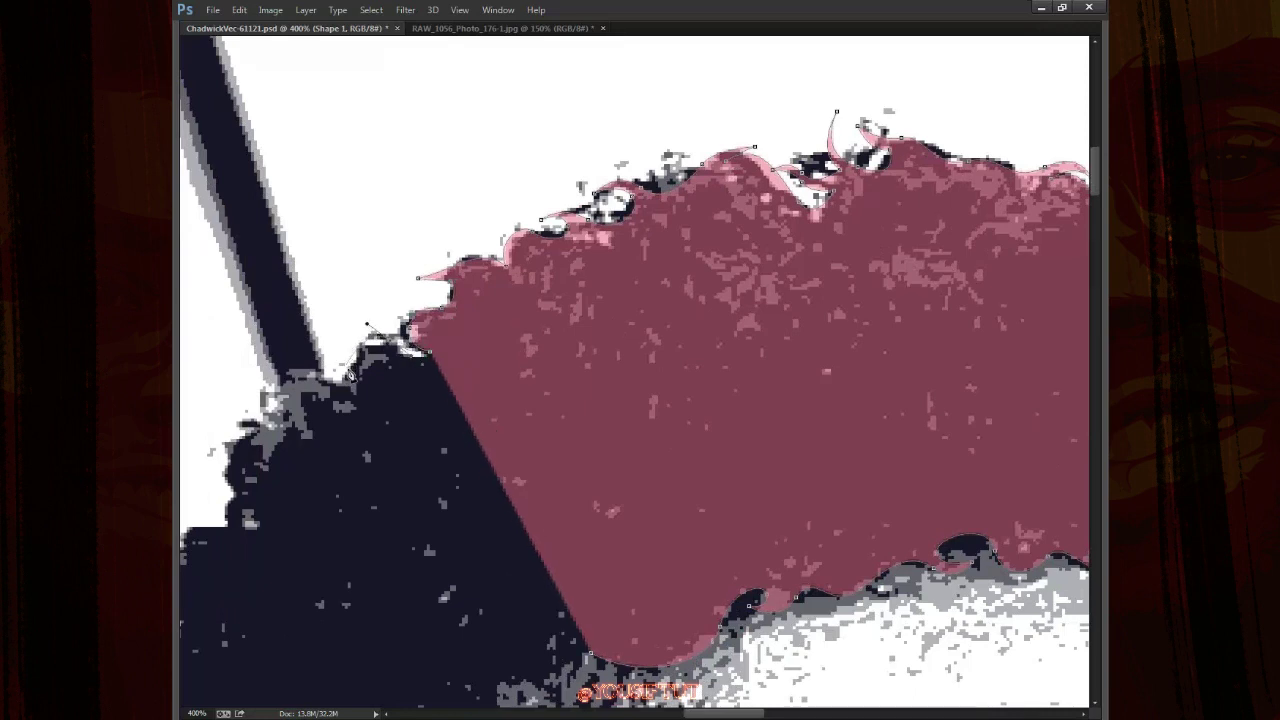
click(351, 376)
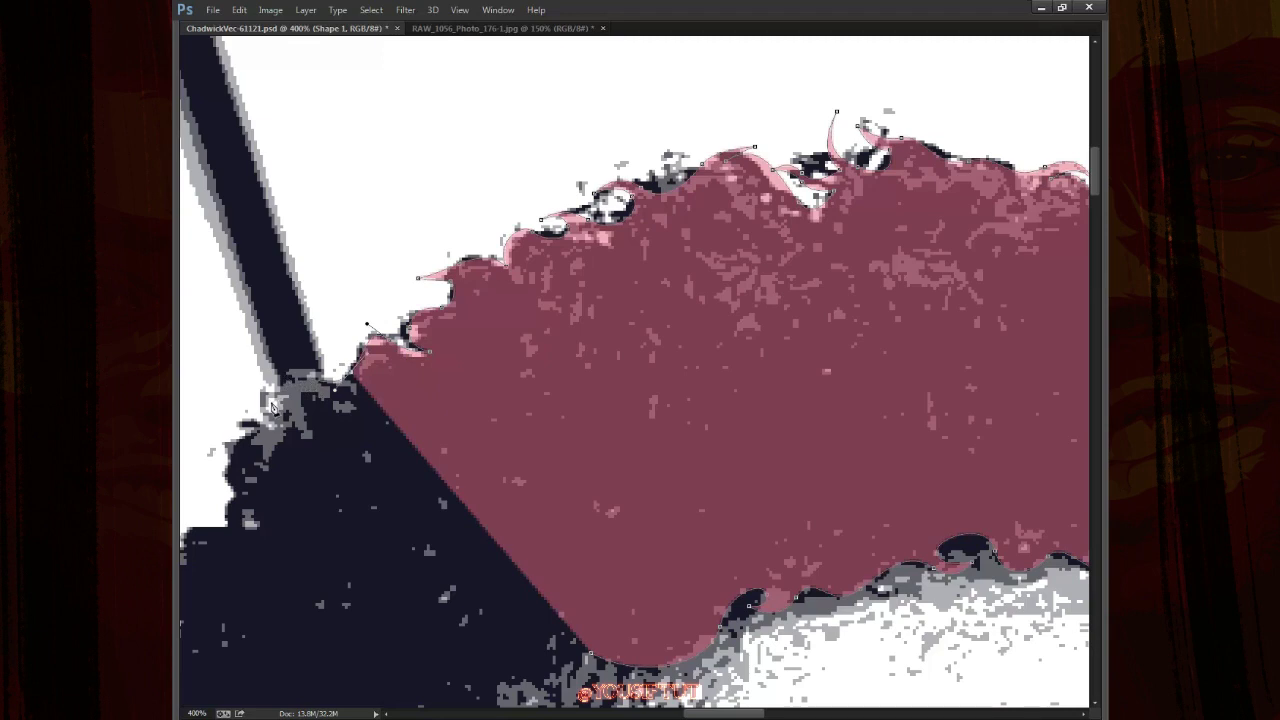
drag(280, 456, 428, 320)
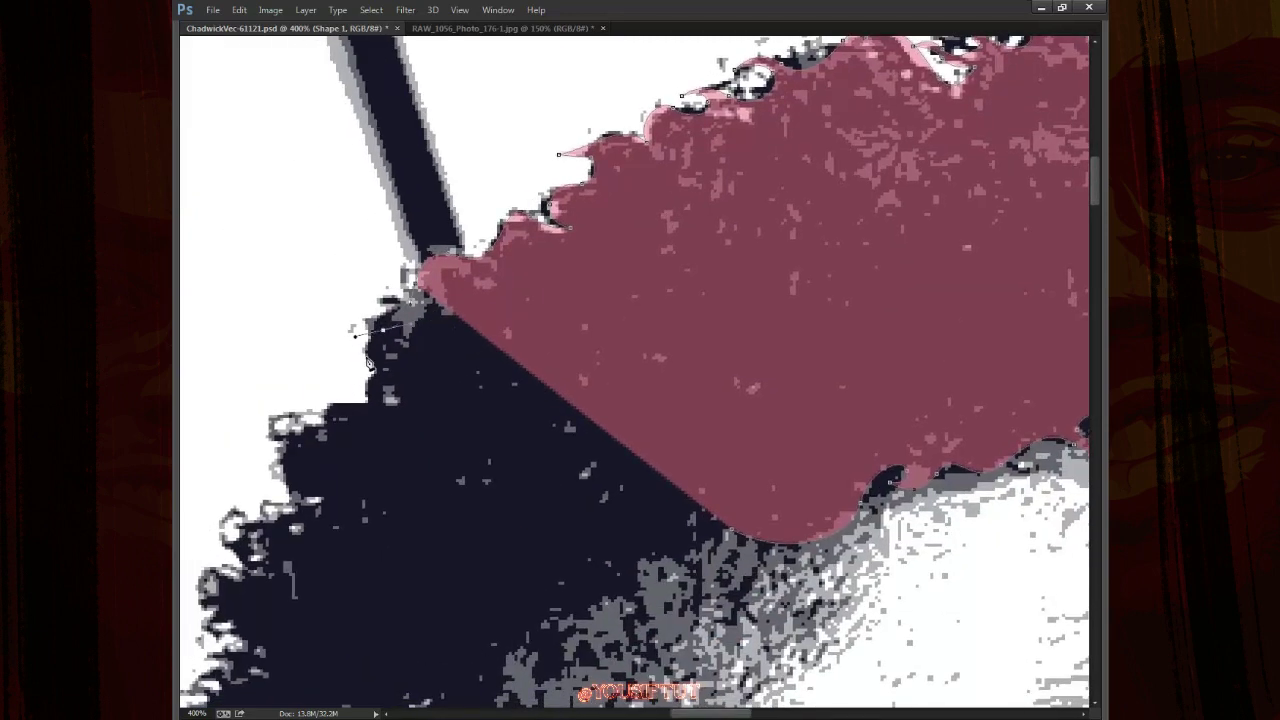
click(393, 333)
drag(395, 325, 352, 333)
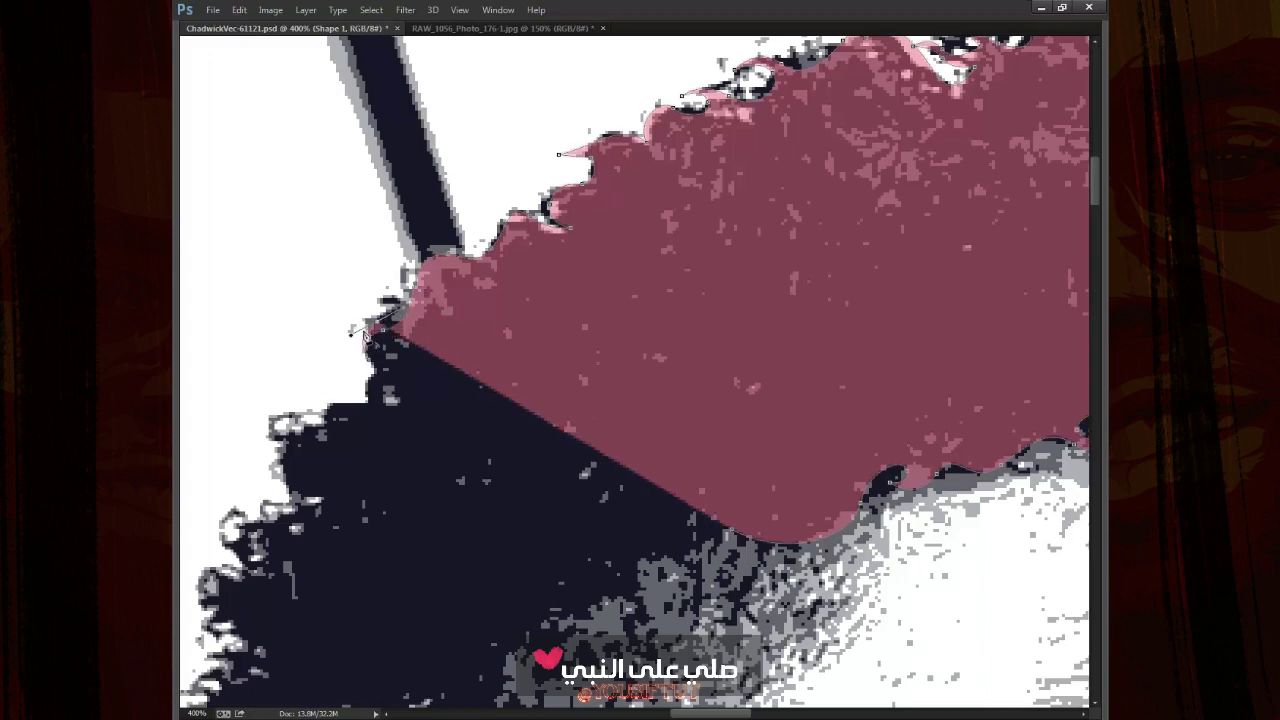
Curve the outline around the left hair curls with straight and curved segments
mouse_move(353, 352)
mouse_down()
mouse_move(357, 384)
mouse_move(318, 387)
mouse_up()
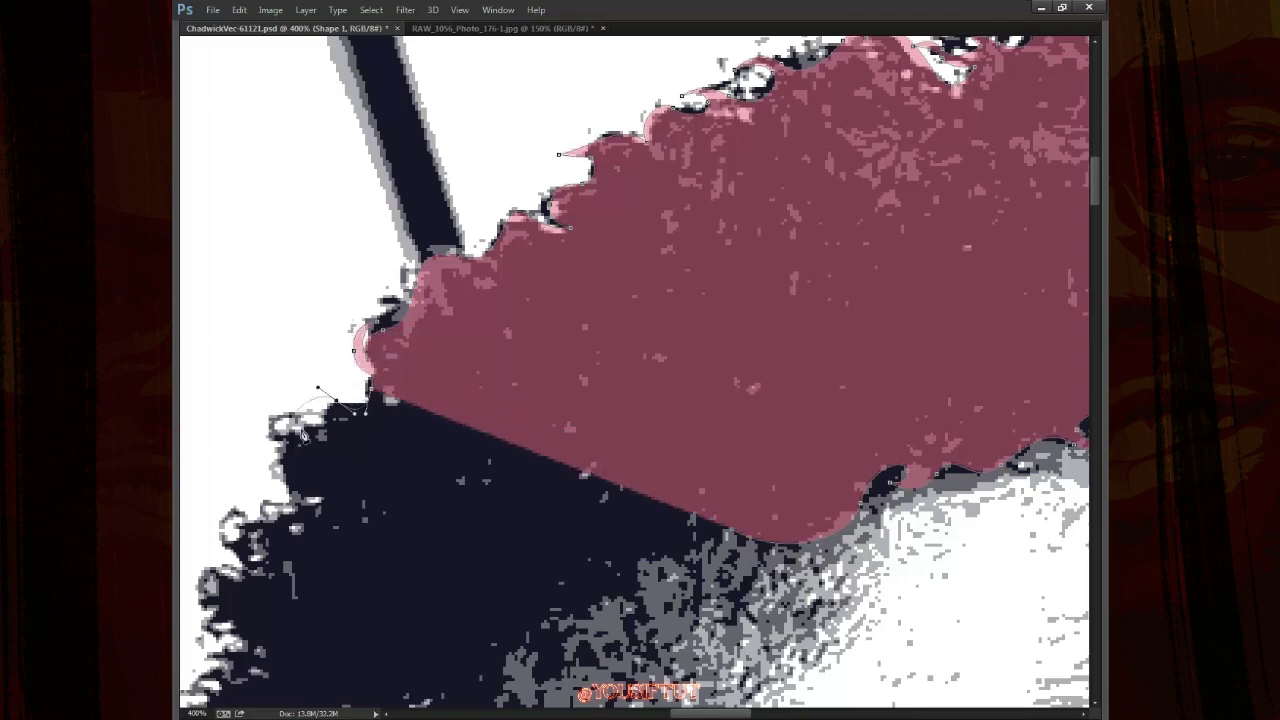
alt+click(337, 401)
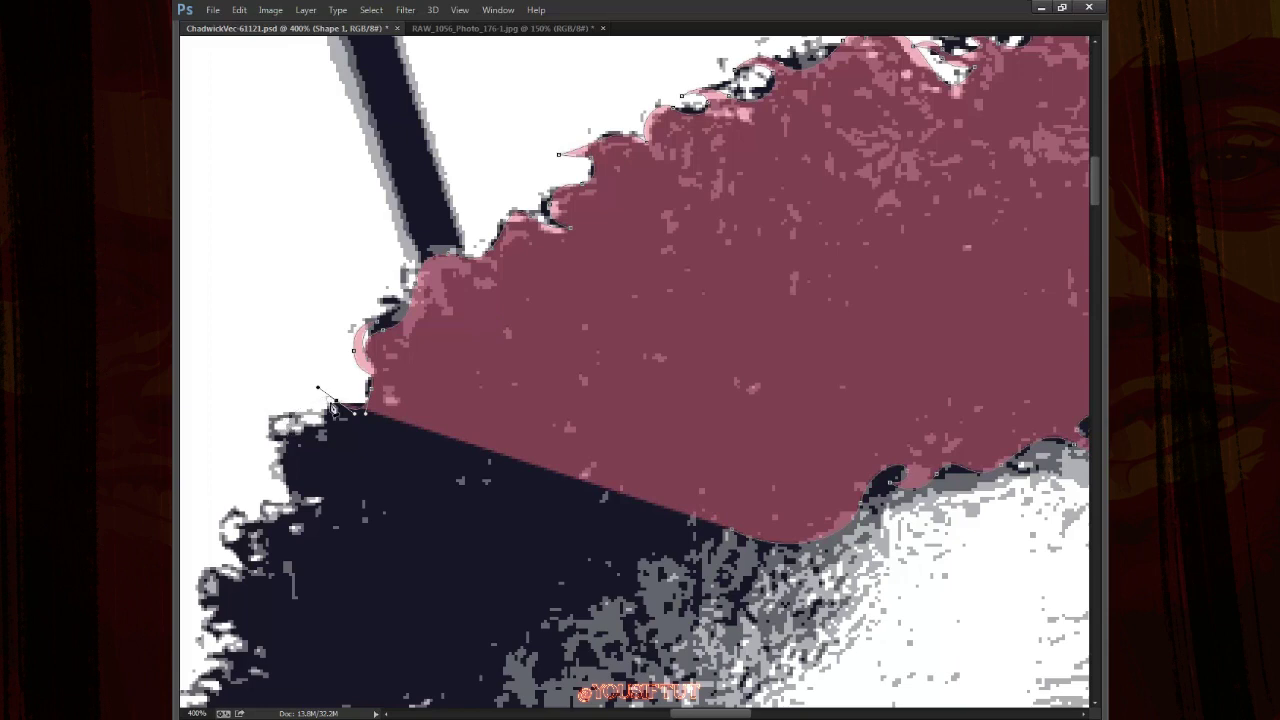
click(351, 420)
click(263, 423)
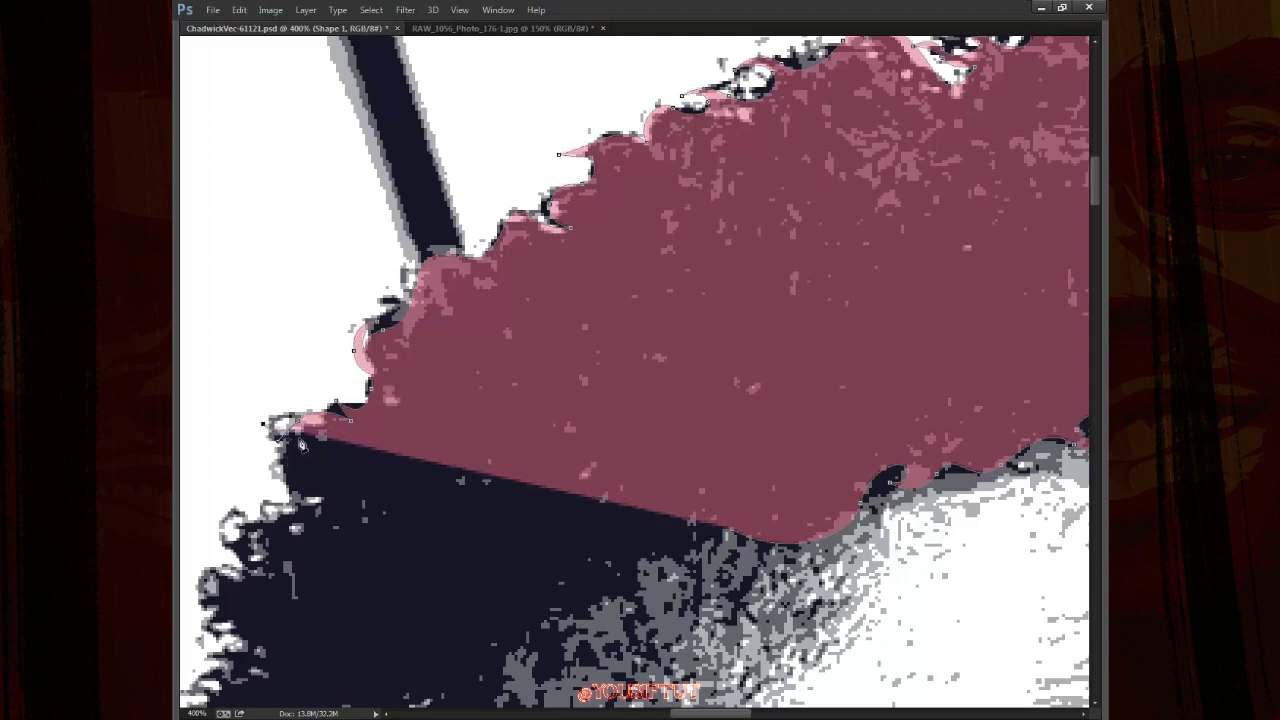
click(303, 440)
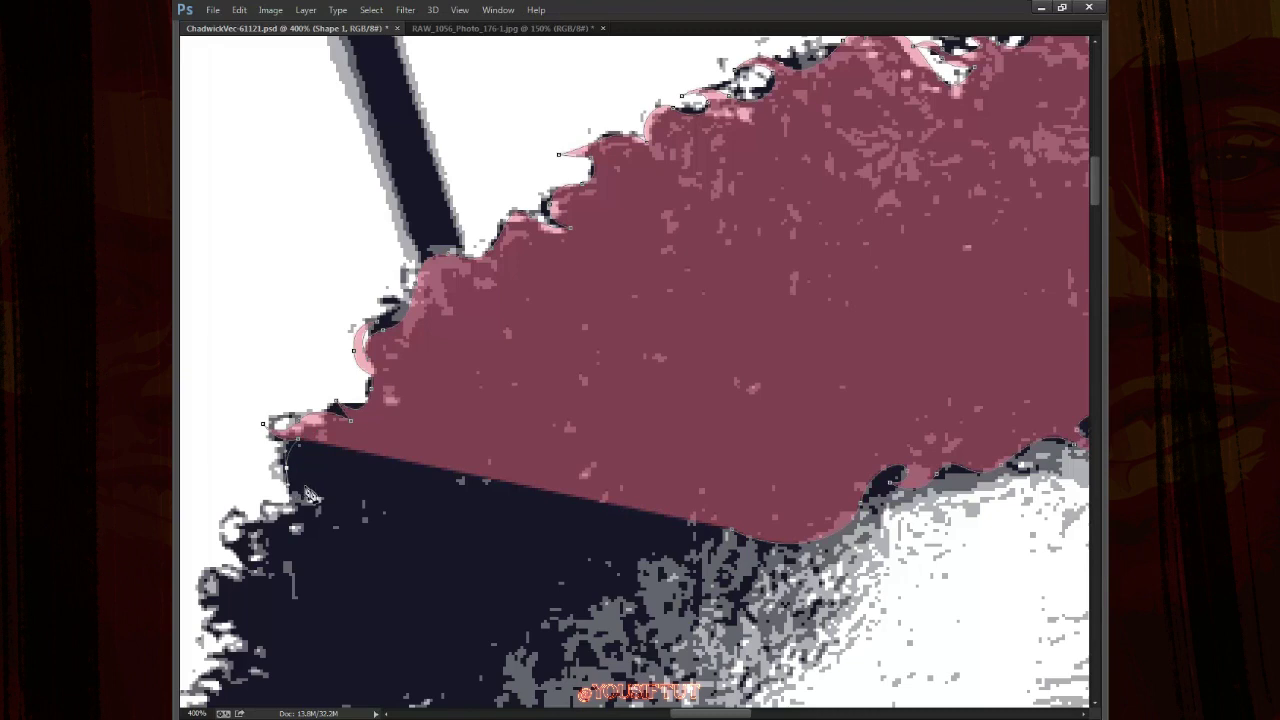
click(287, 476)
mouse_move(270, 448)
mouse_down()
mouse_move(288, 512)
mouse_move(273, 517)
mouse_up()
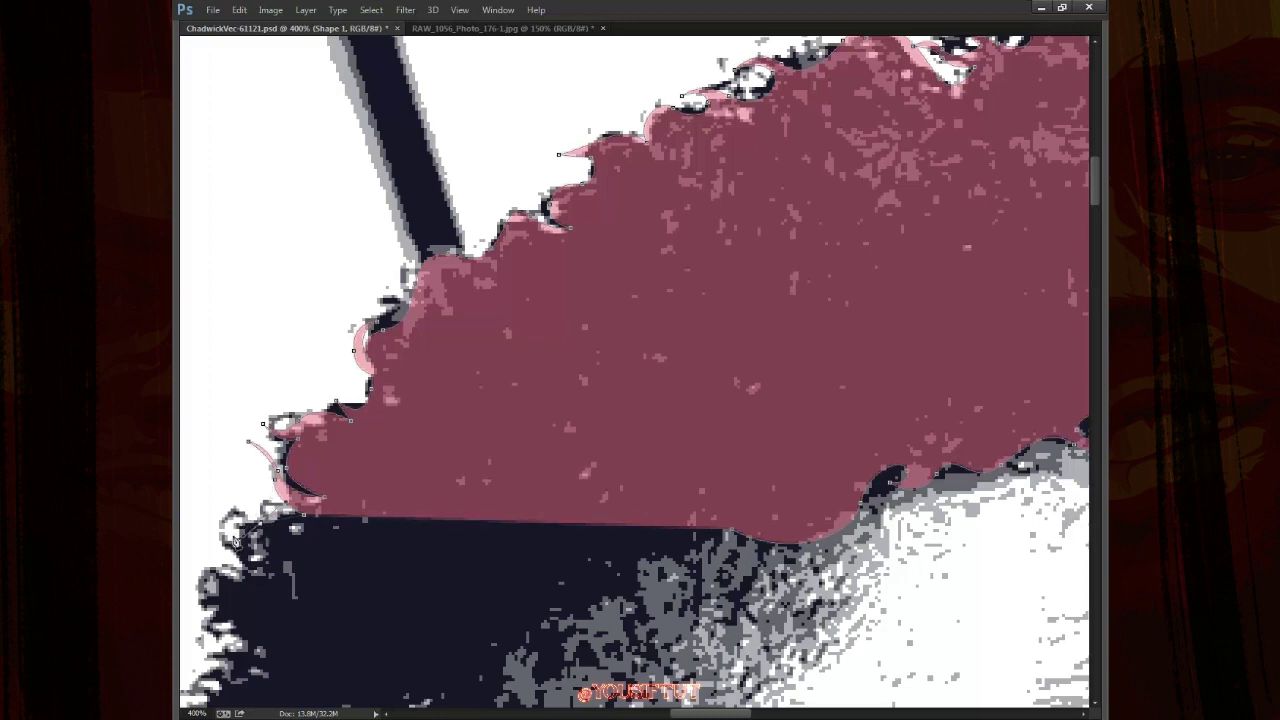
Carry the outline to the hair's lower-left, undoing the last point
click(239, 504)
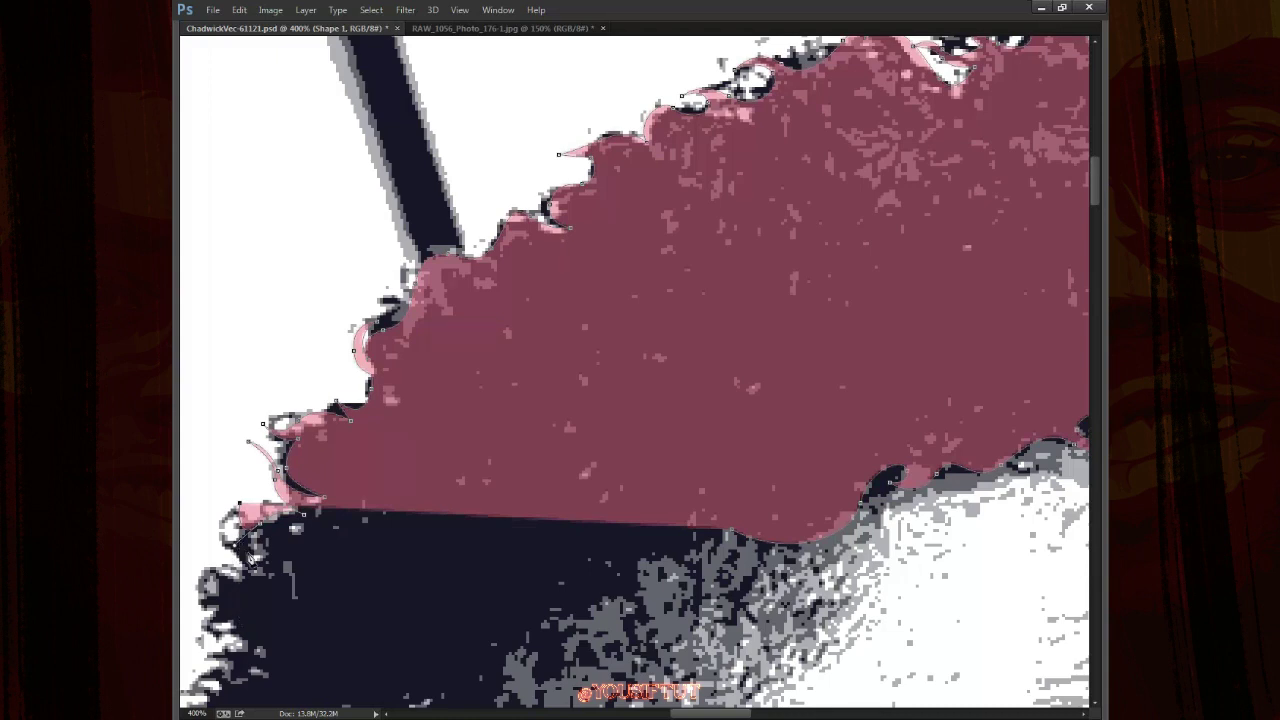
mouse_move(232, 522)
mouse_down()
mouse_move(246, 580)
mouse_move(375, 388)
mouse_move(357, 412)
mouse_up()
click(240, 577)
click(356, 400)
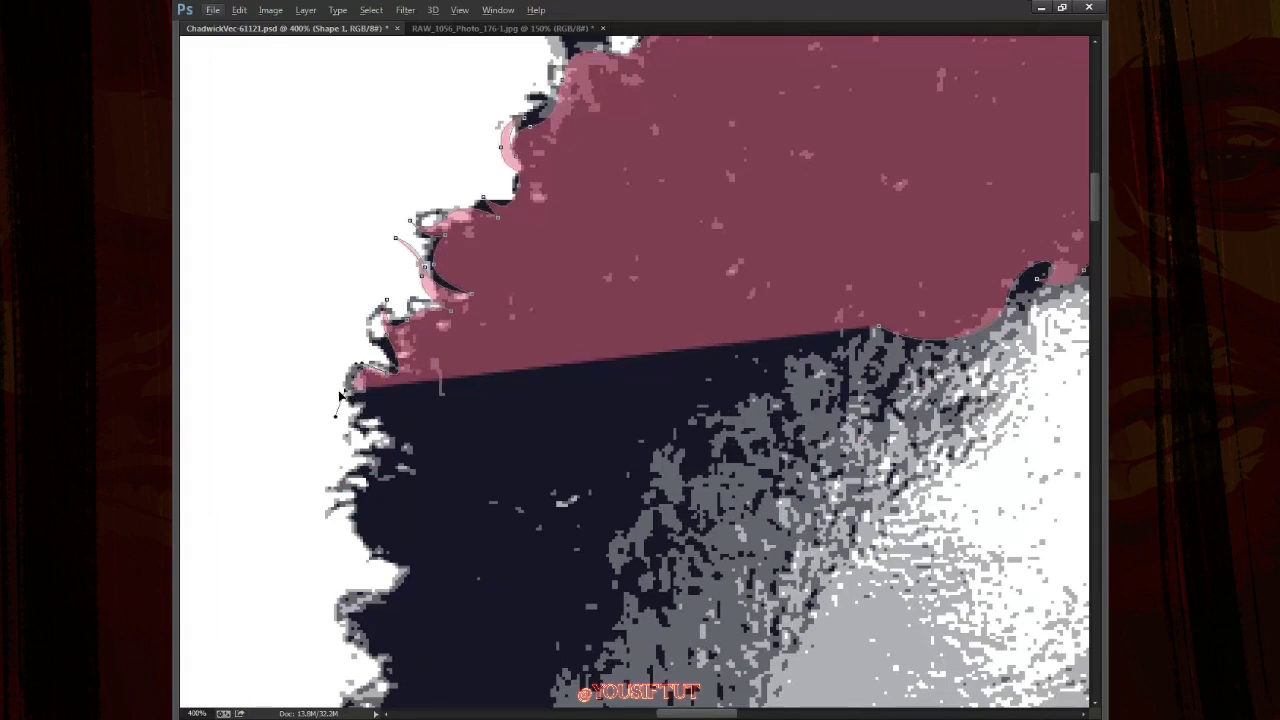
alt+click(340, 389)
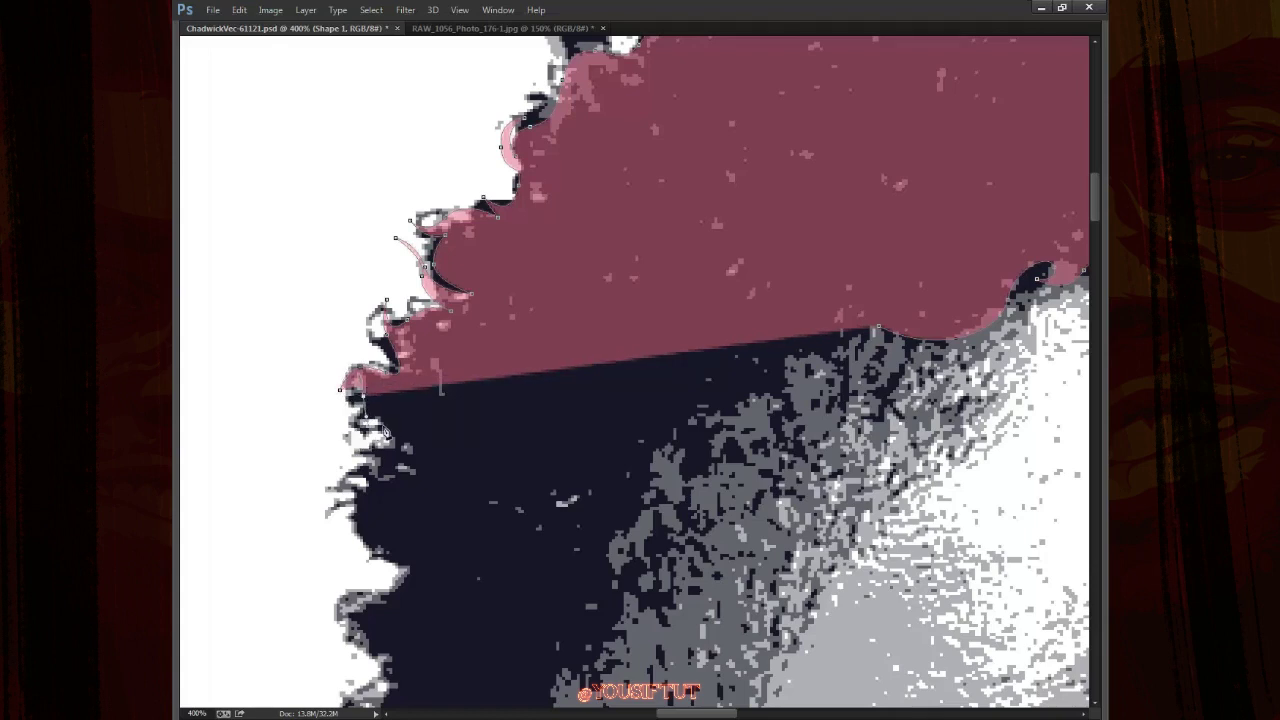
click(401, 456)
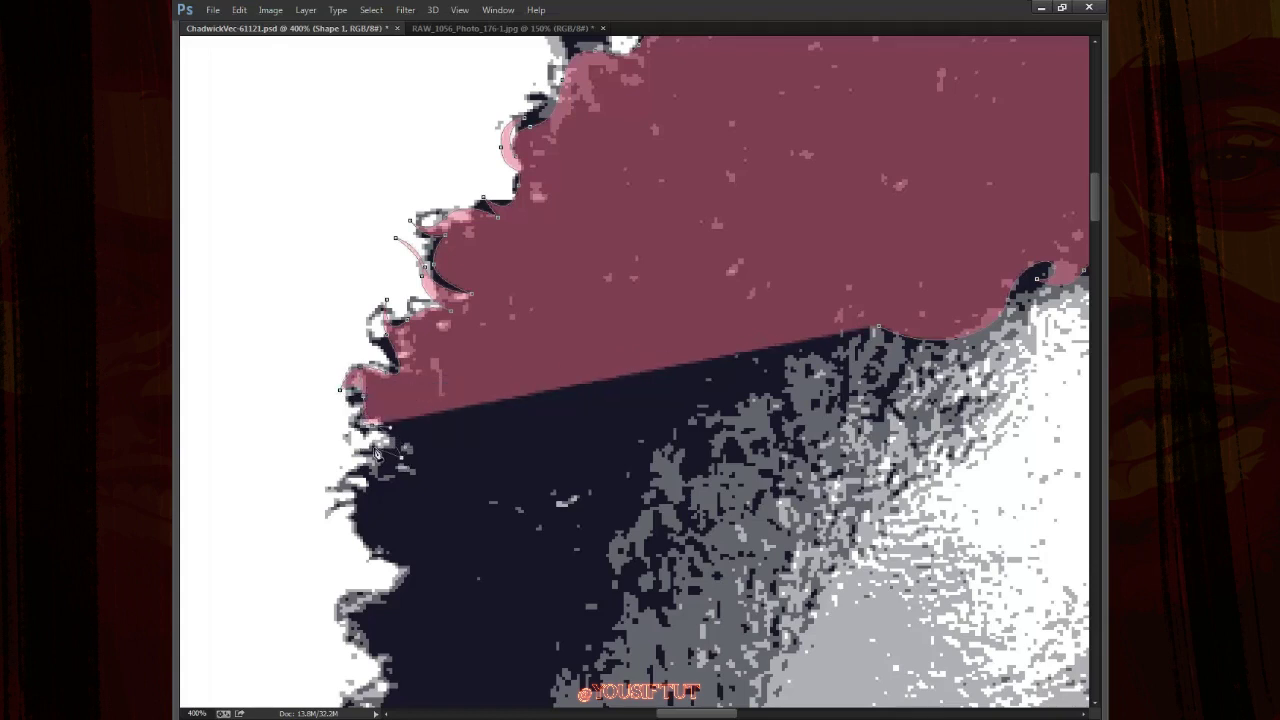
key(ctrl+z)
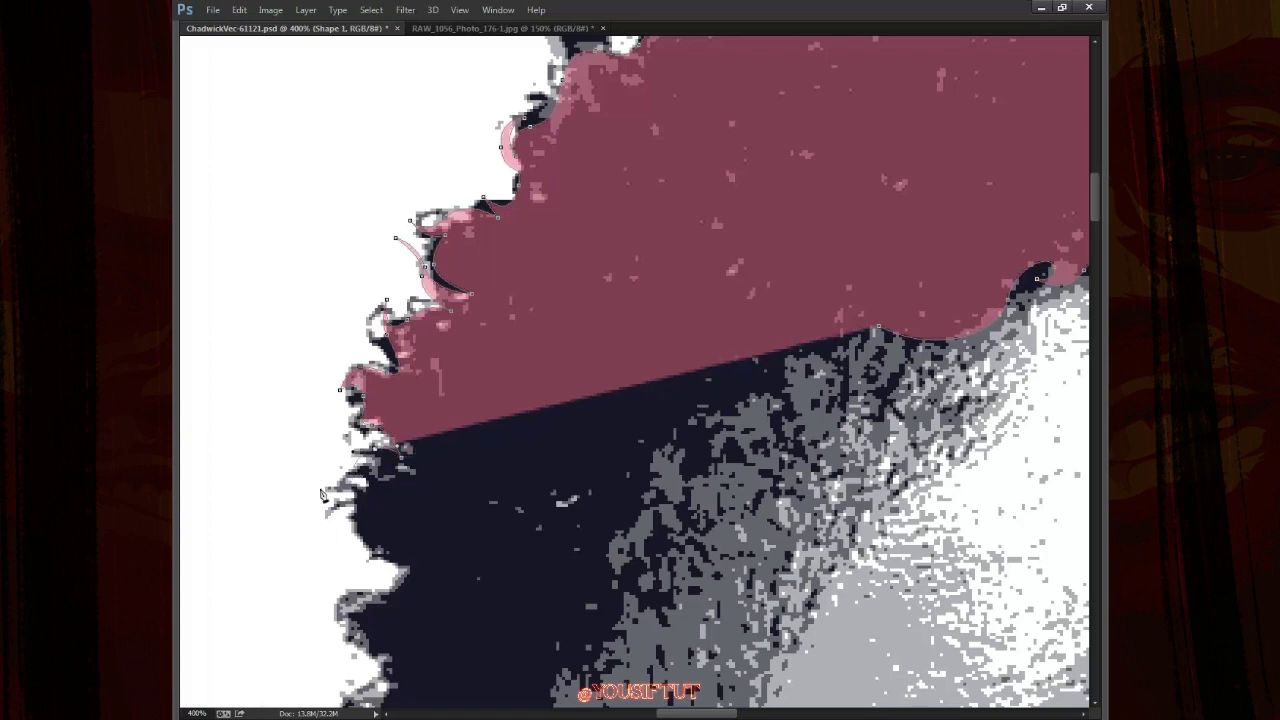
Extend the outline further down the left hair edge with new anchors
scroll(400, 450, down, 3)
click(445, 377)
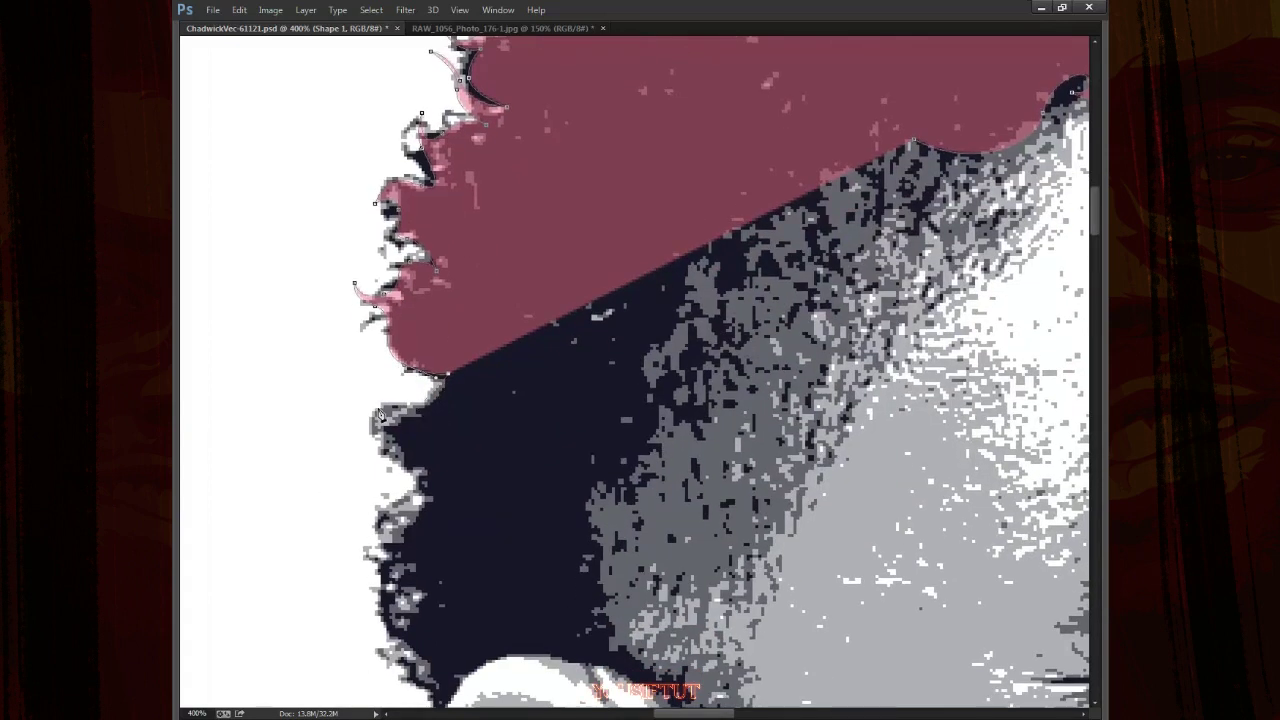
click(403, 427)
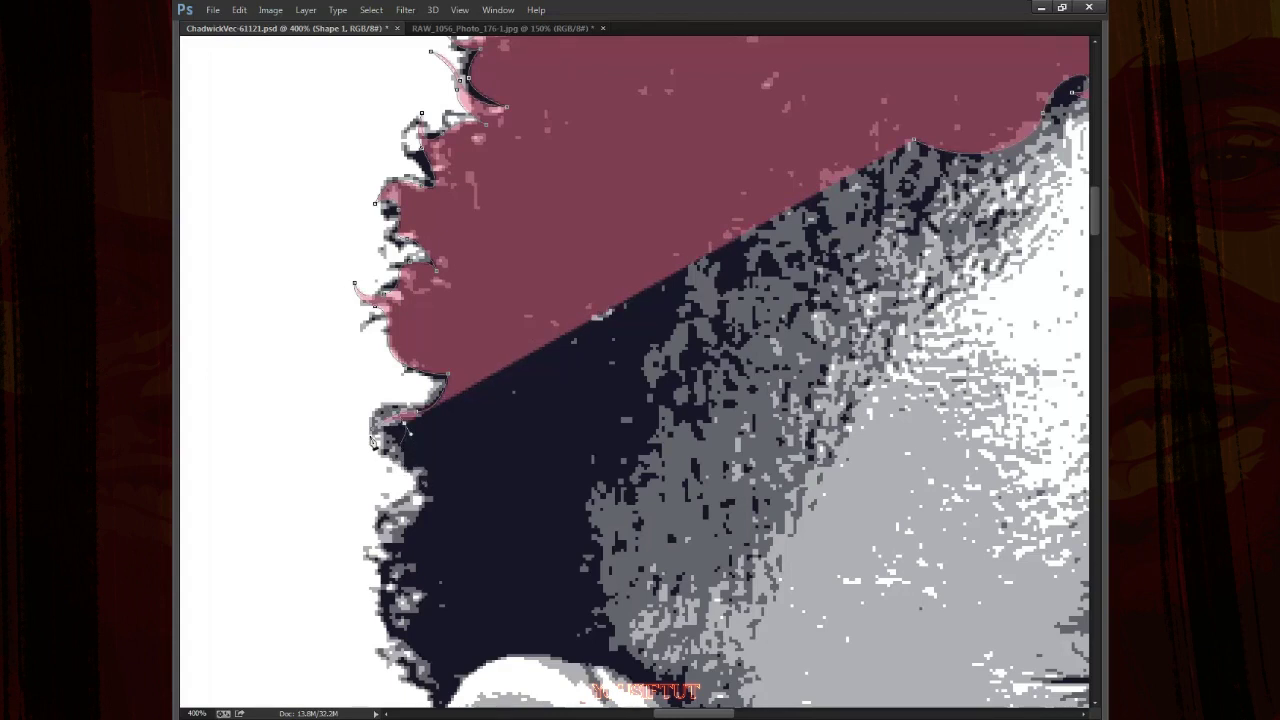
click(397, 452)
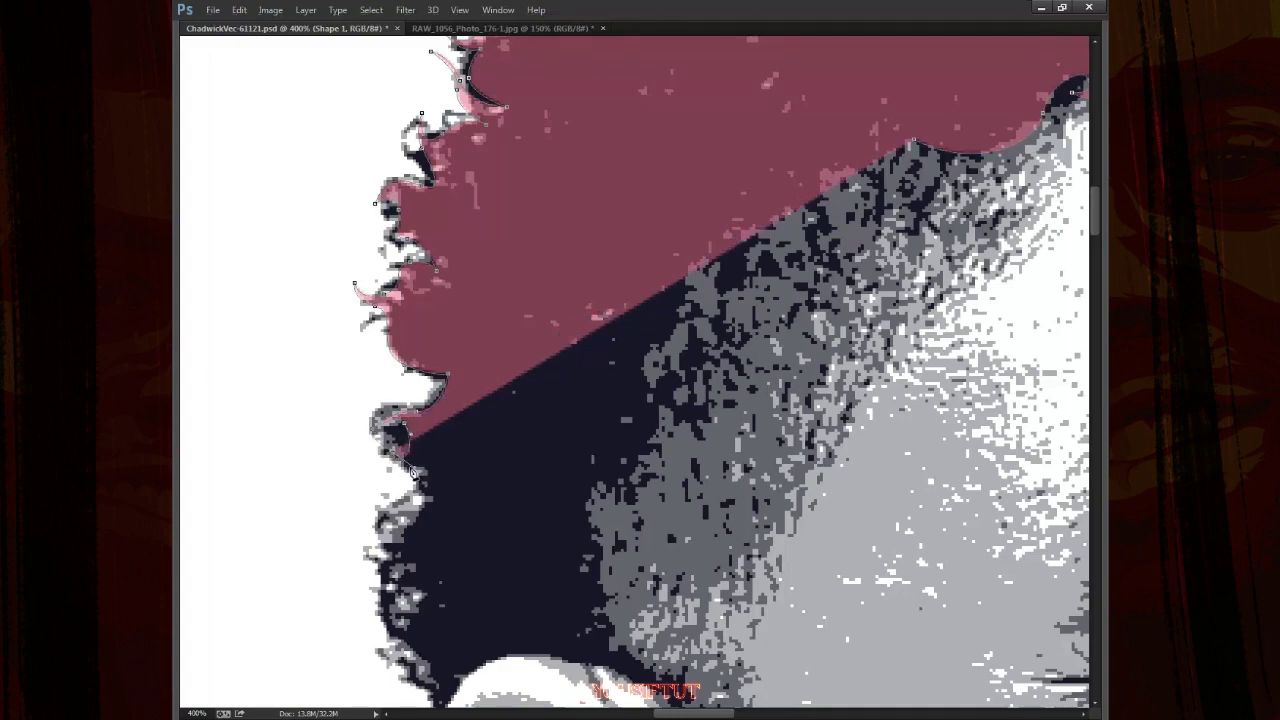
click(429, 469)
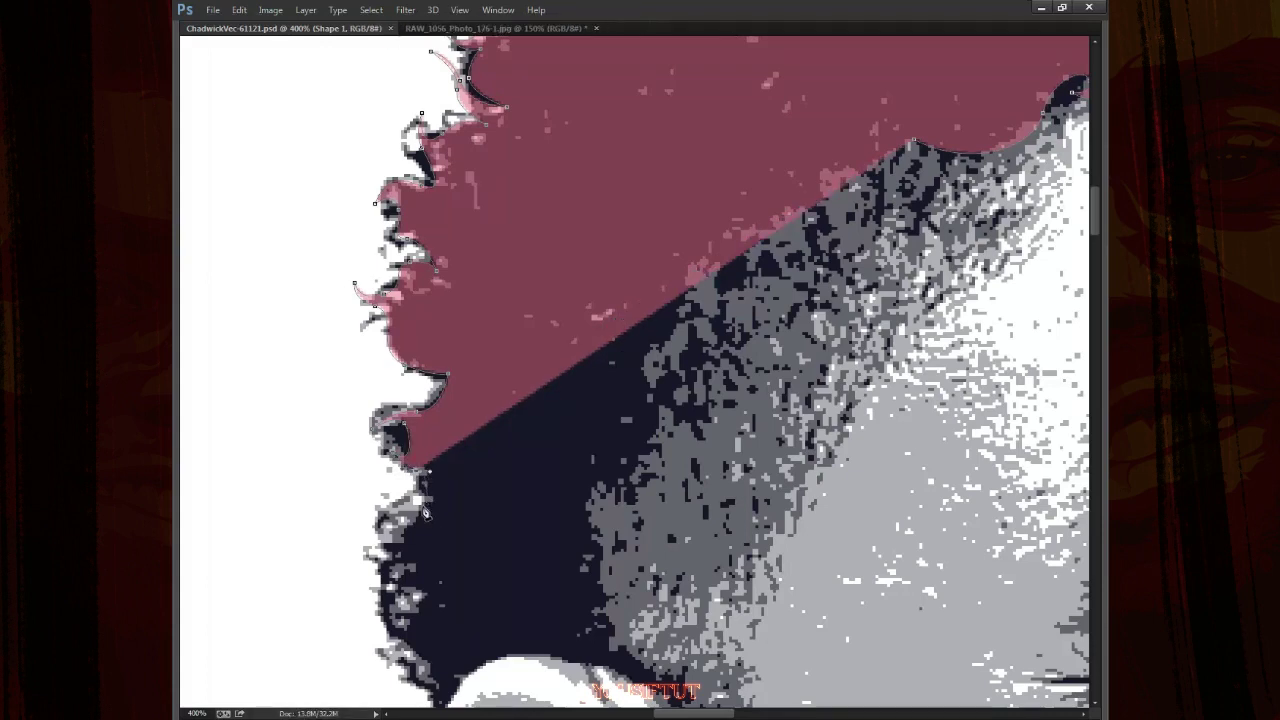
drag(426, 500, 382, 560)
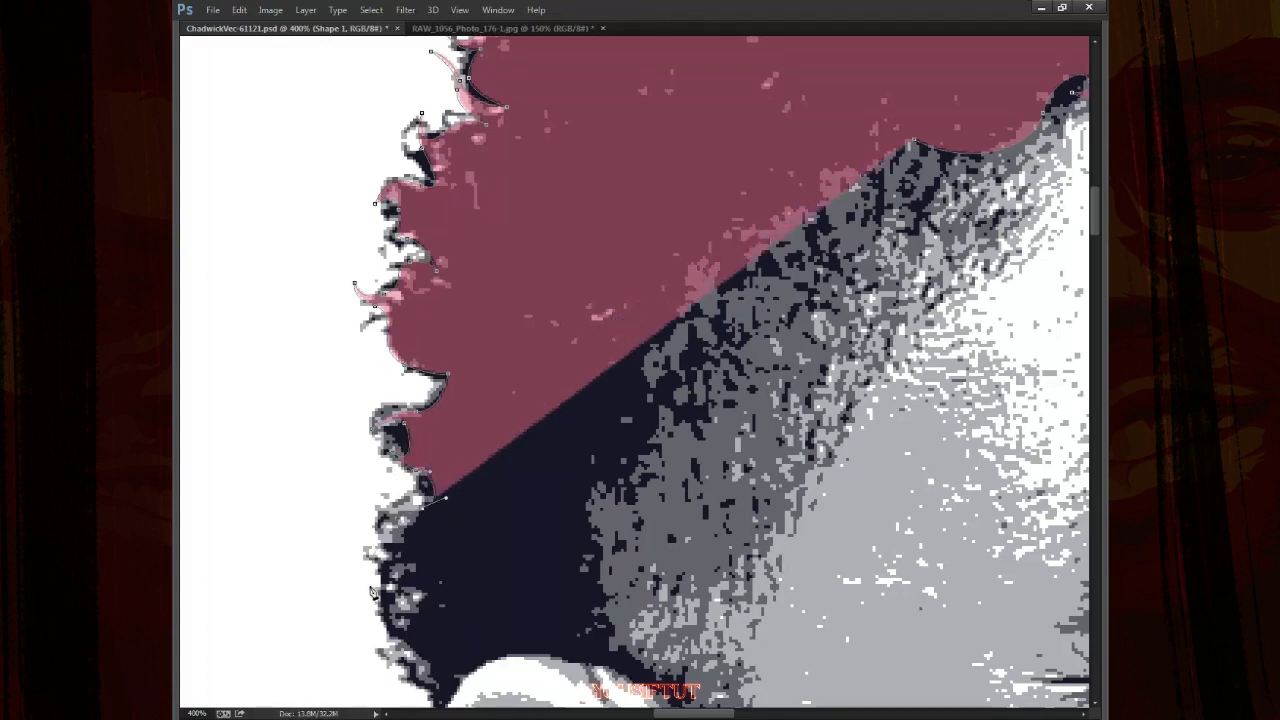
click(376, 560)
Shape anchors near the bottom of the hair and remove a stray one, reaching the ear
drag(376, 562, 402, 533)
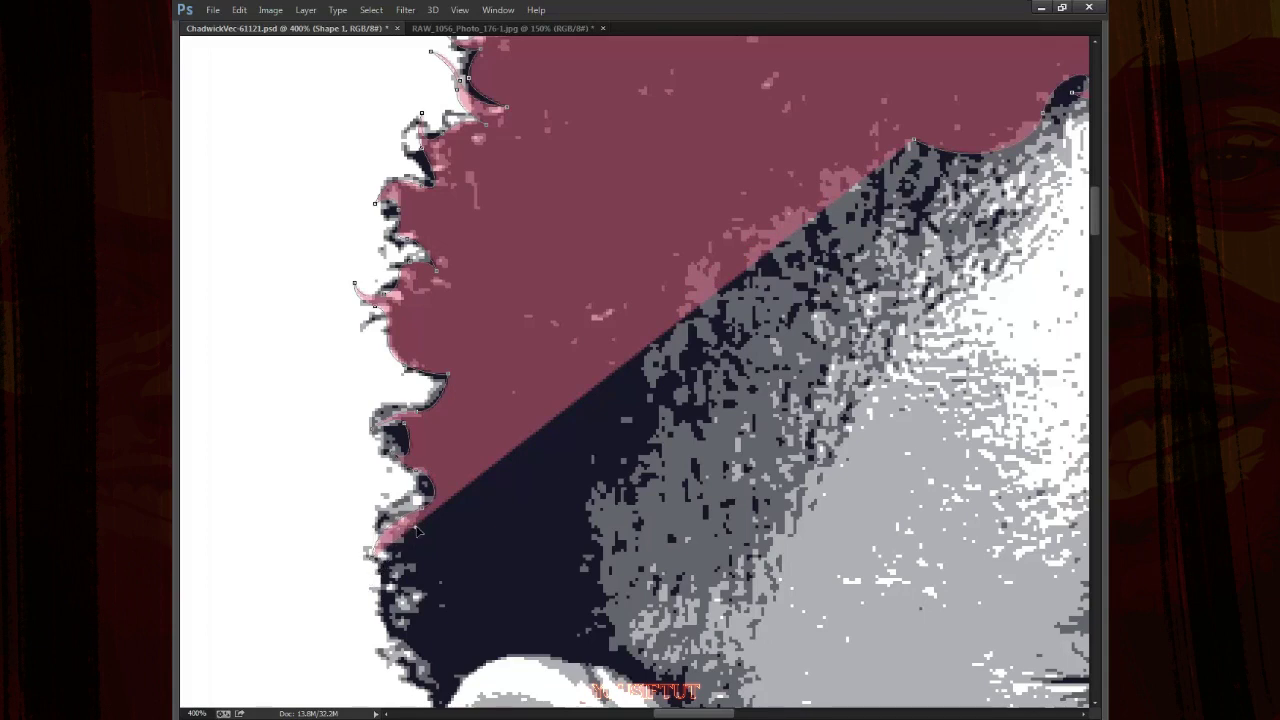
click(380, 570)
drag(377, 622, 392, 636)
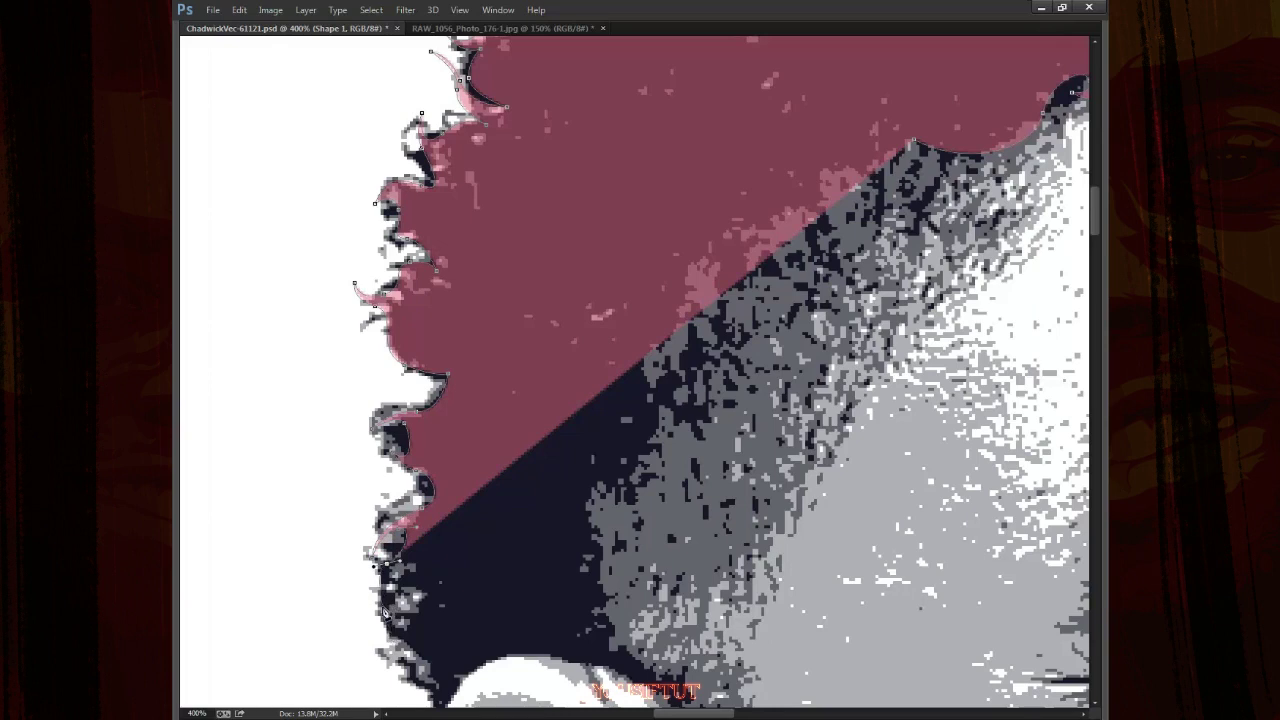
drag(380, 615, 392, 633)
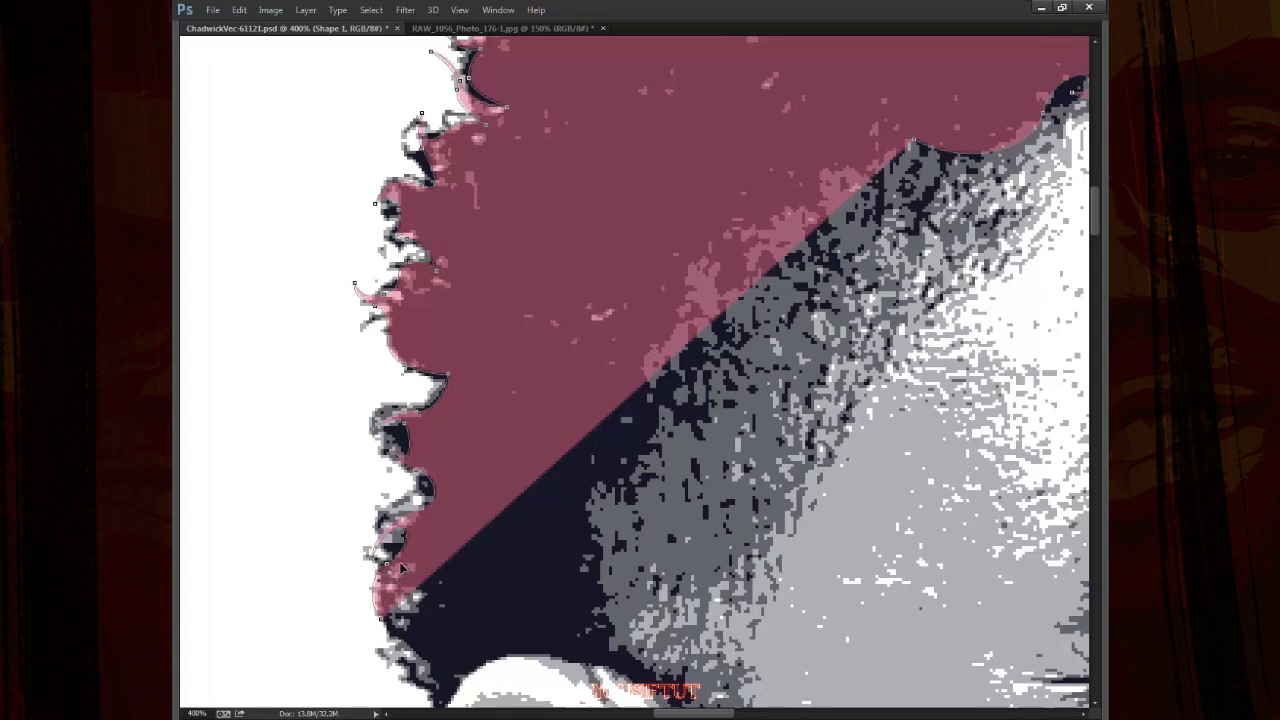
key(ctrl+z)
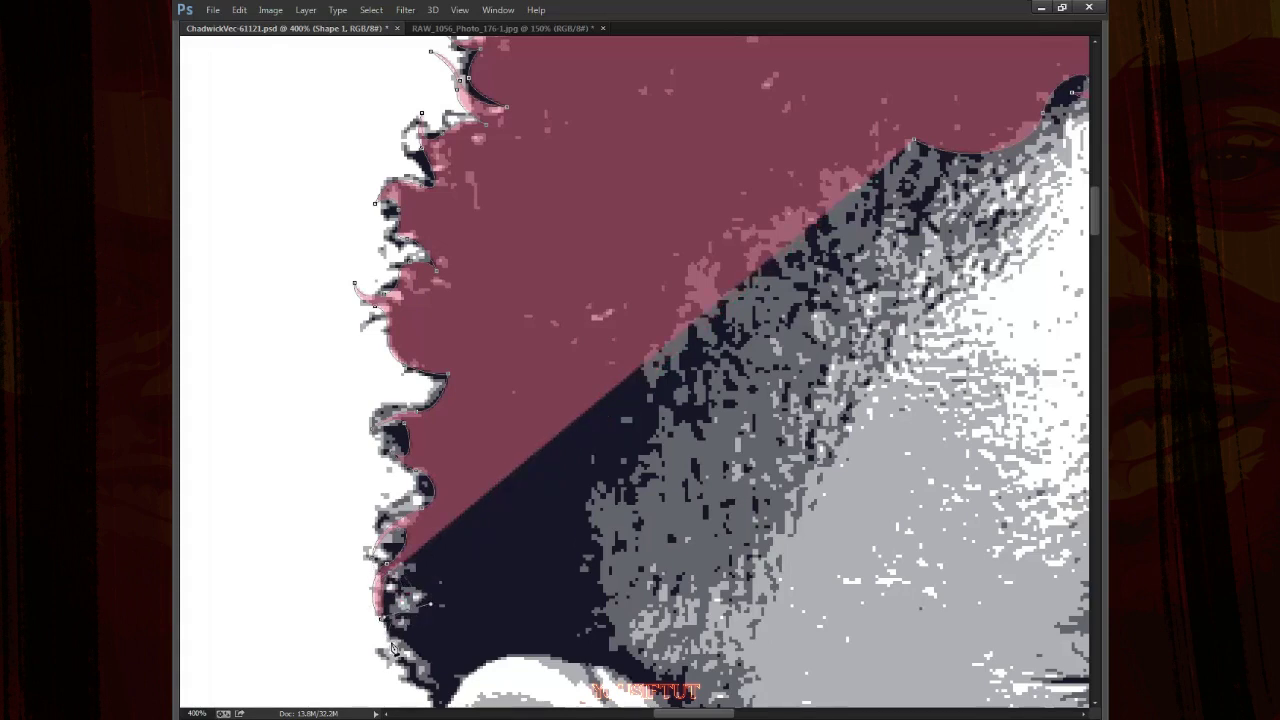
drag(433, 667, 429, 478)
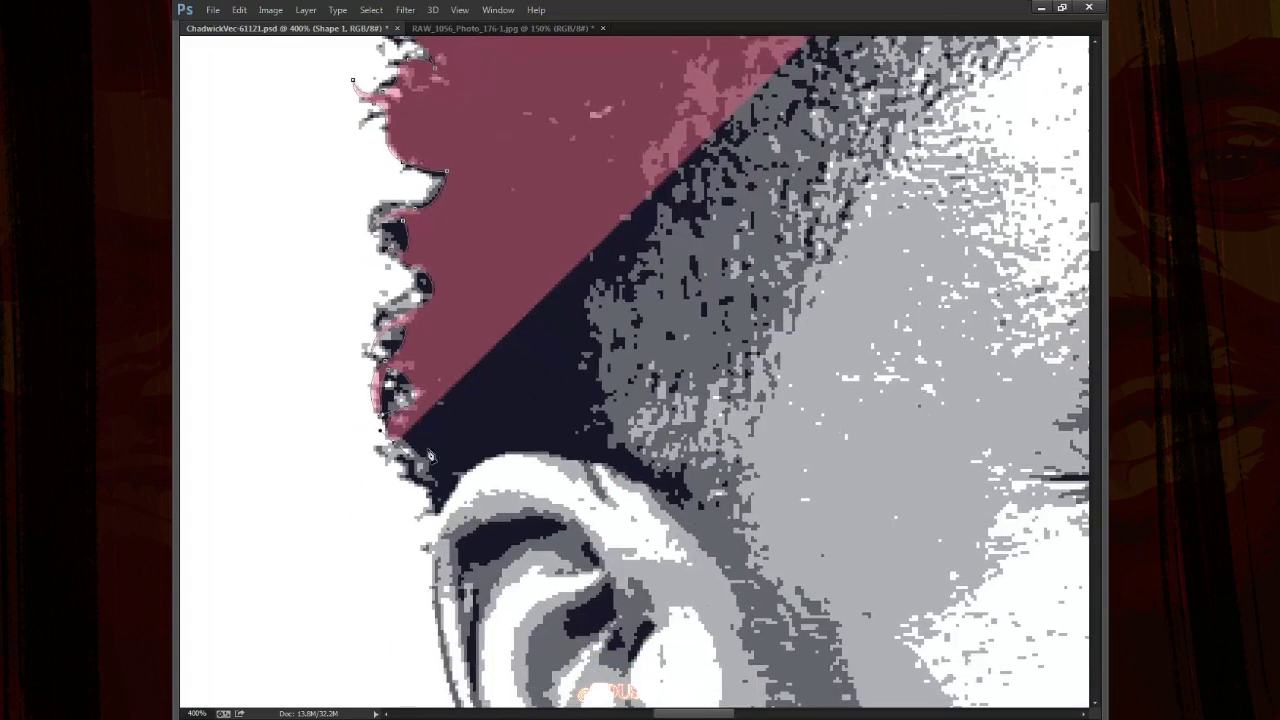
Trace the outline around the top of the ear to where hair meets it
click(404, 465)
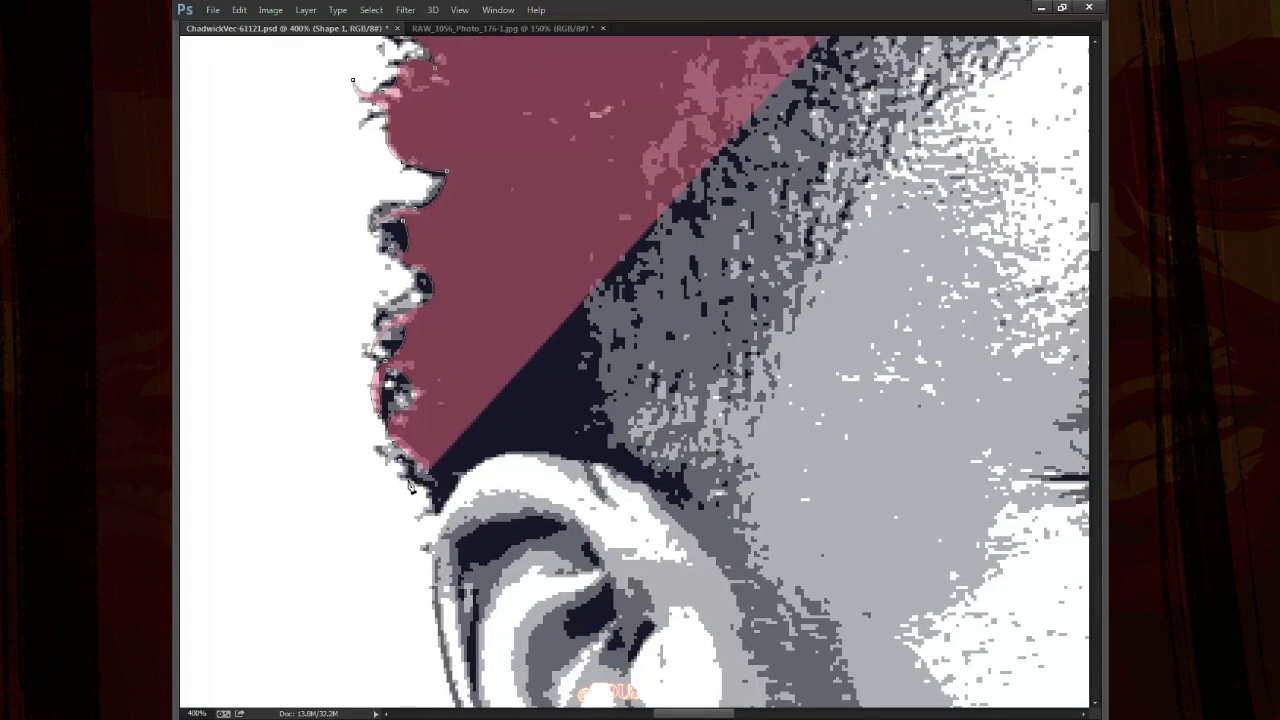
click(427, 488)
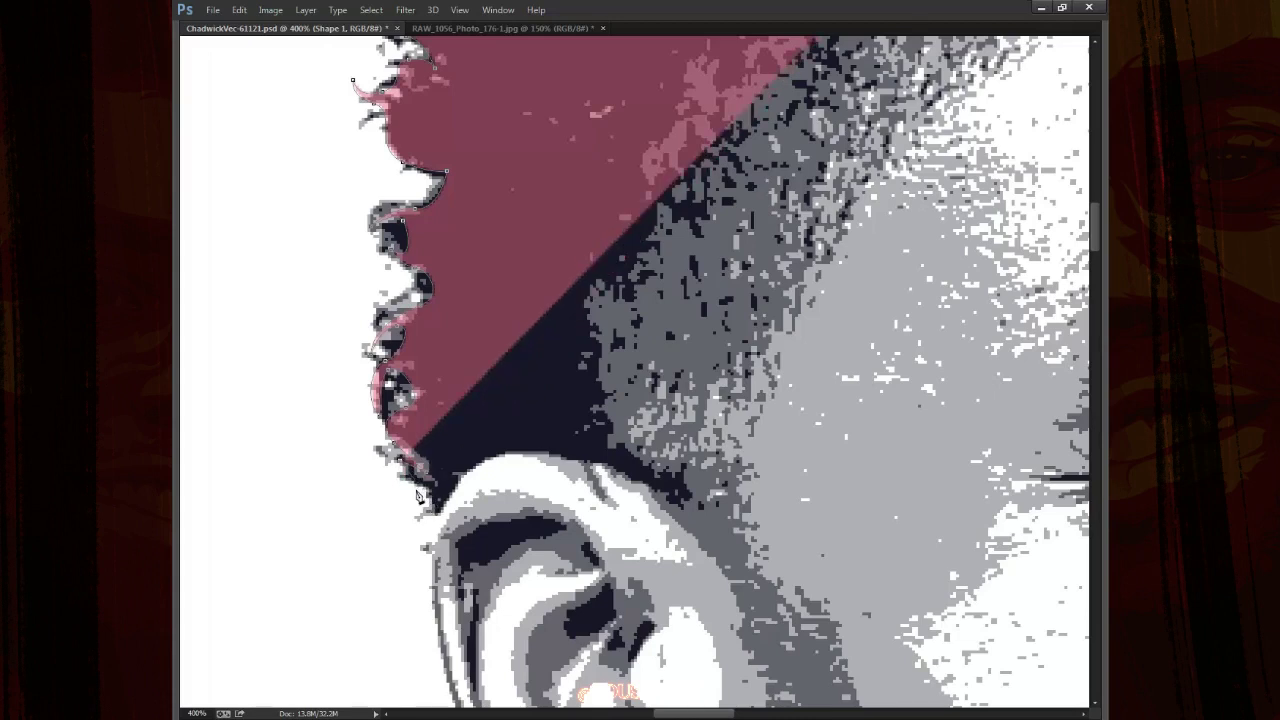
click(436, 492)
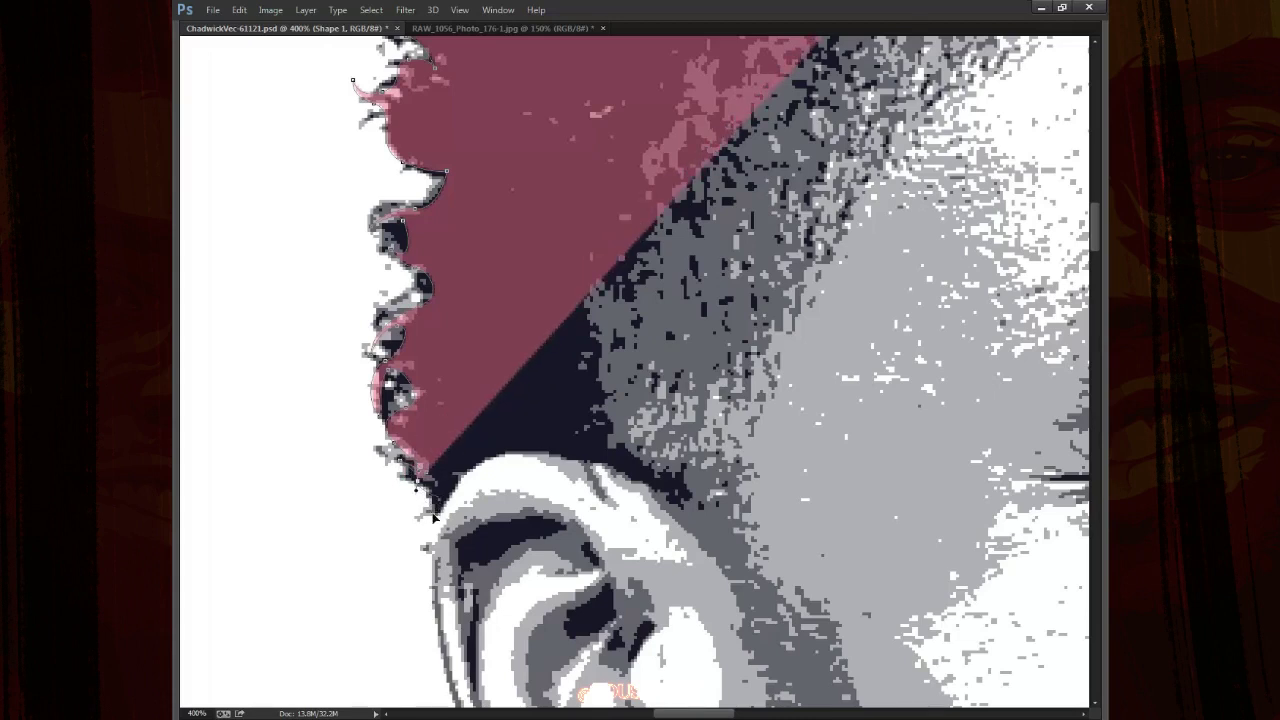
click(479, 456)
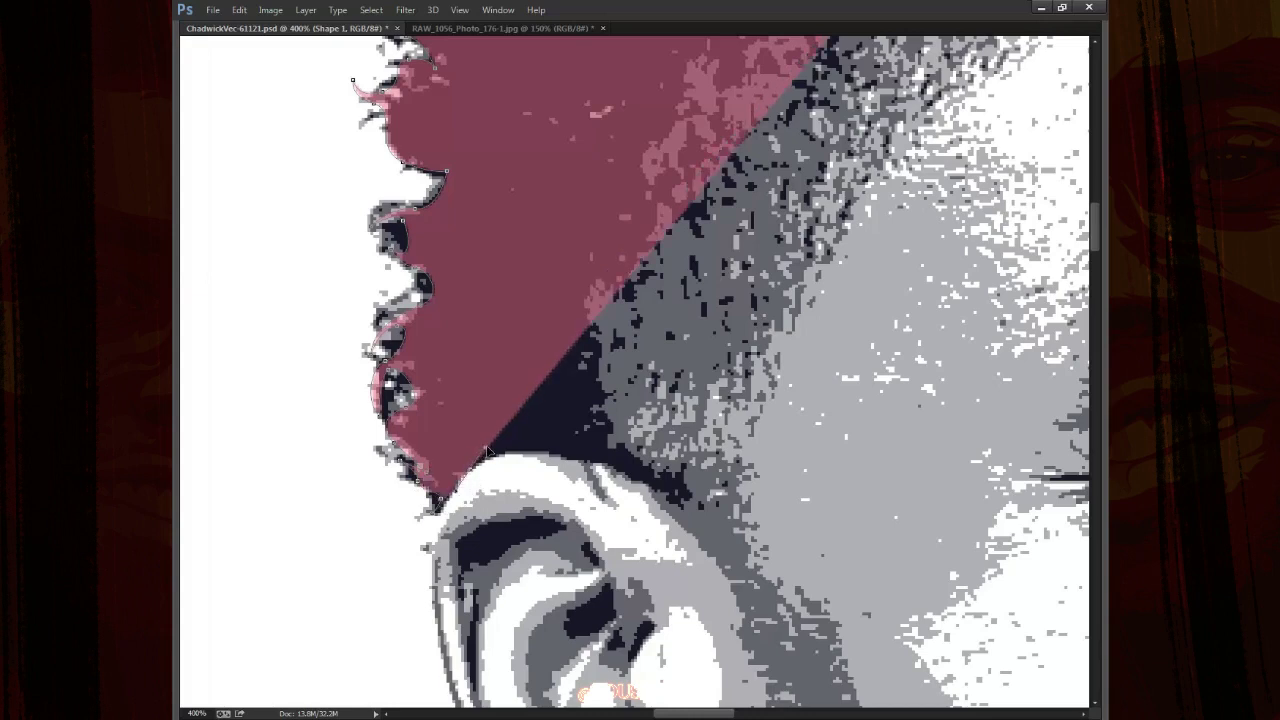
click(565, 455)
click(632, 484)
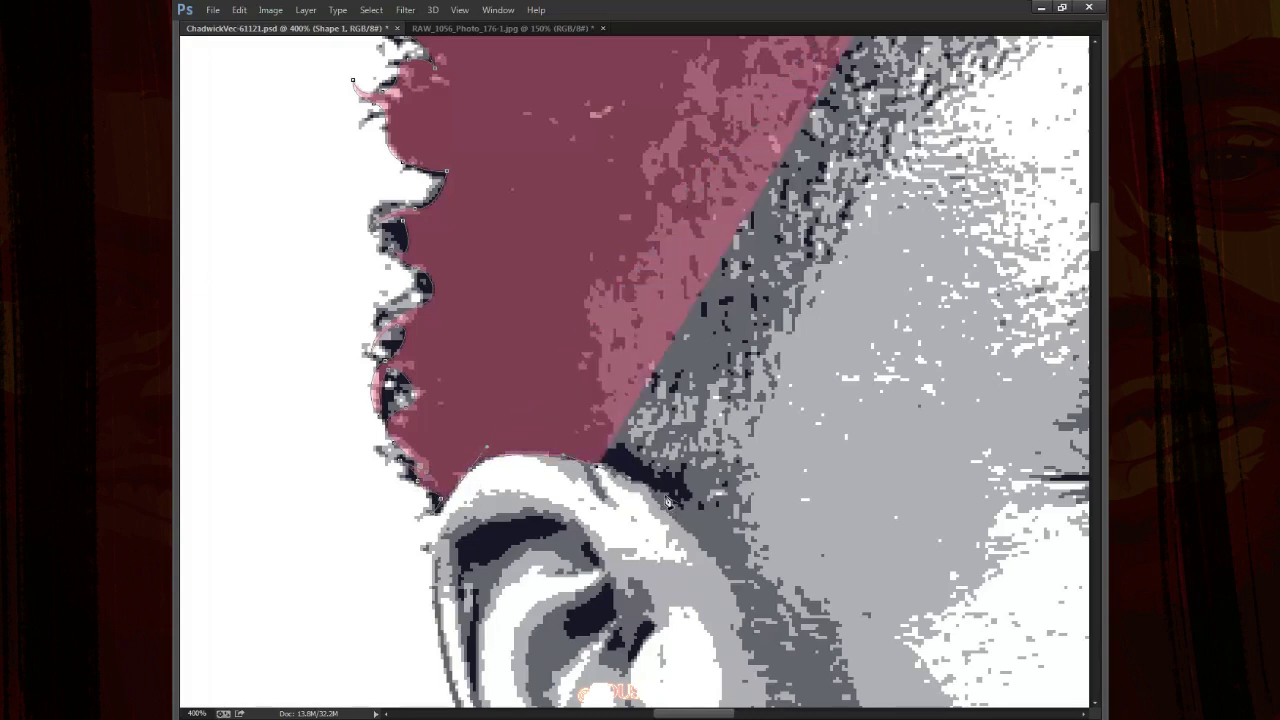
click(697, 505)
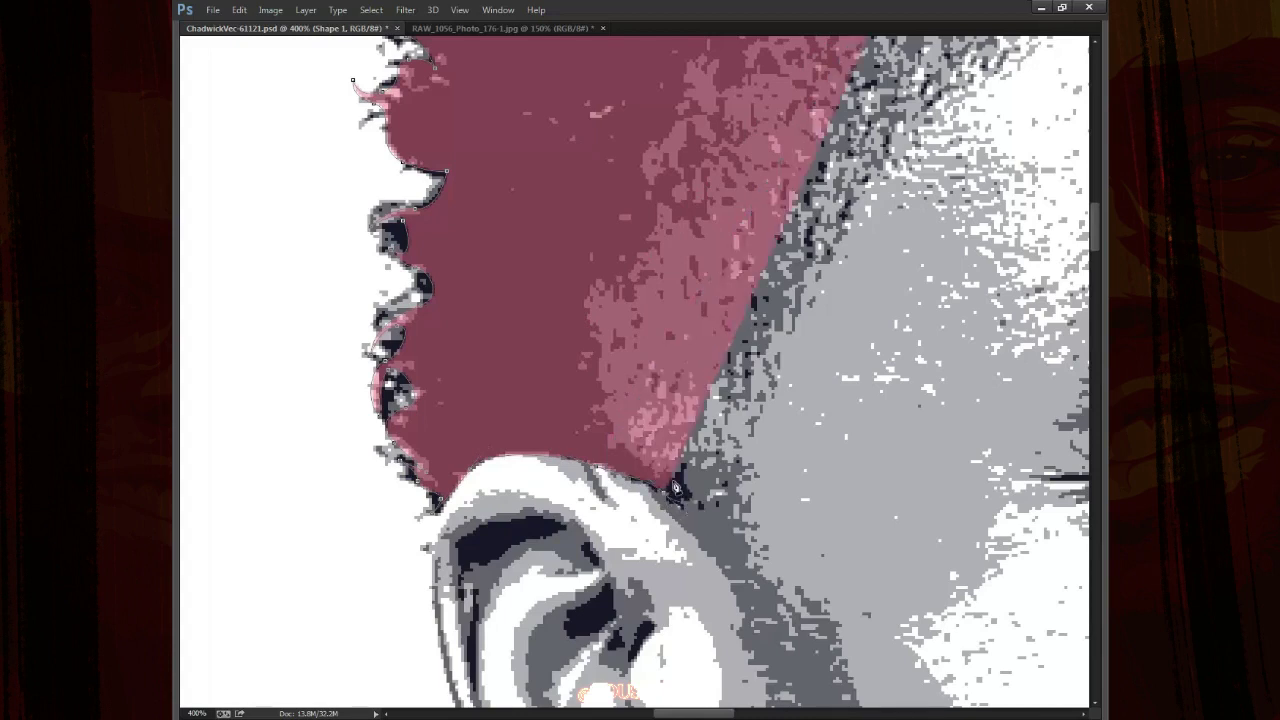
click(659, 461)
click(608, 453)
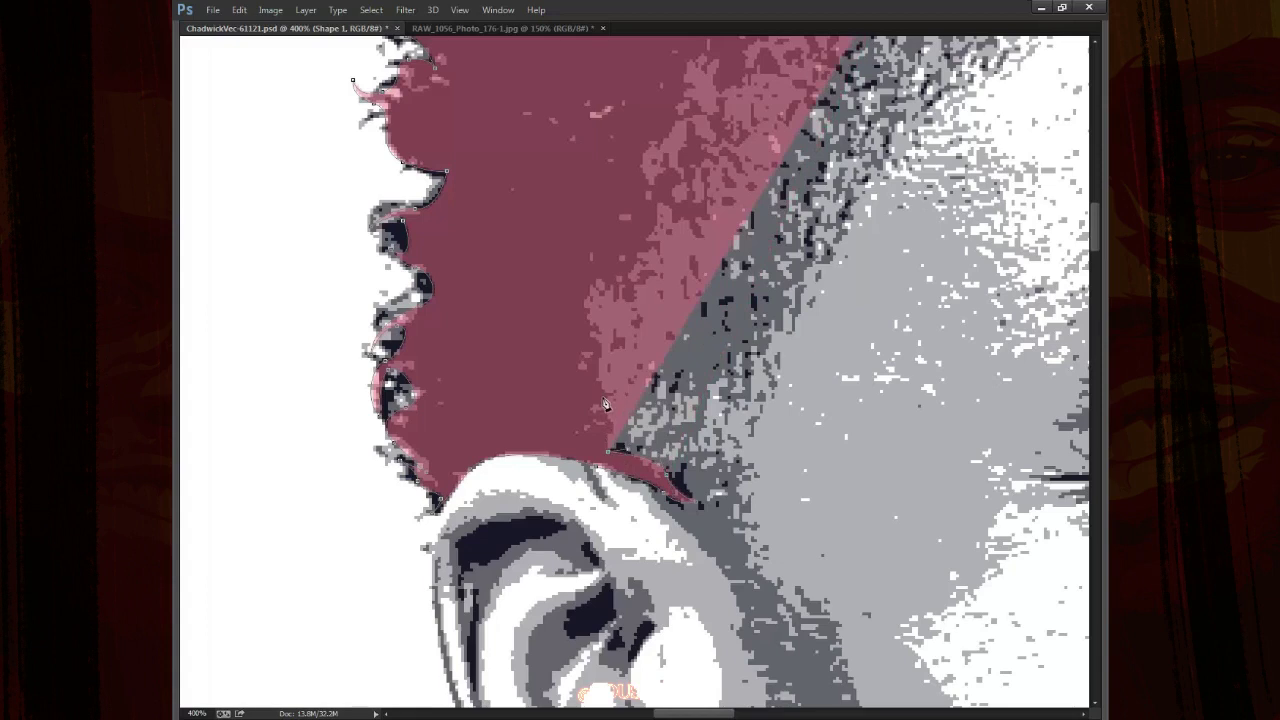
Curve the outline up the sideburn around its first bump, with a sharp corner
drag(605, 355, 609, 285)
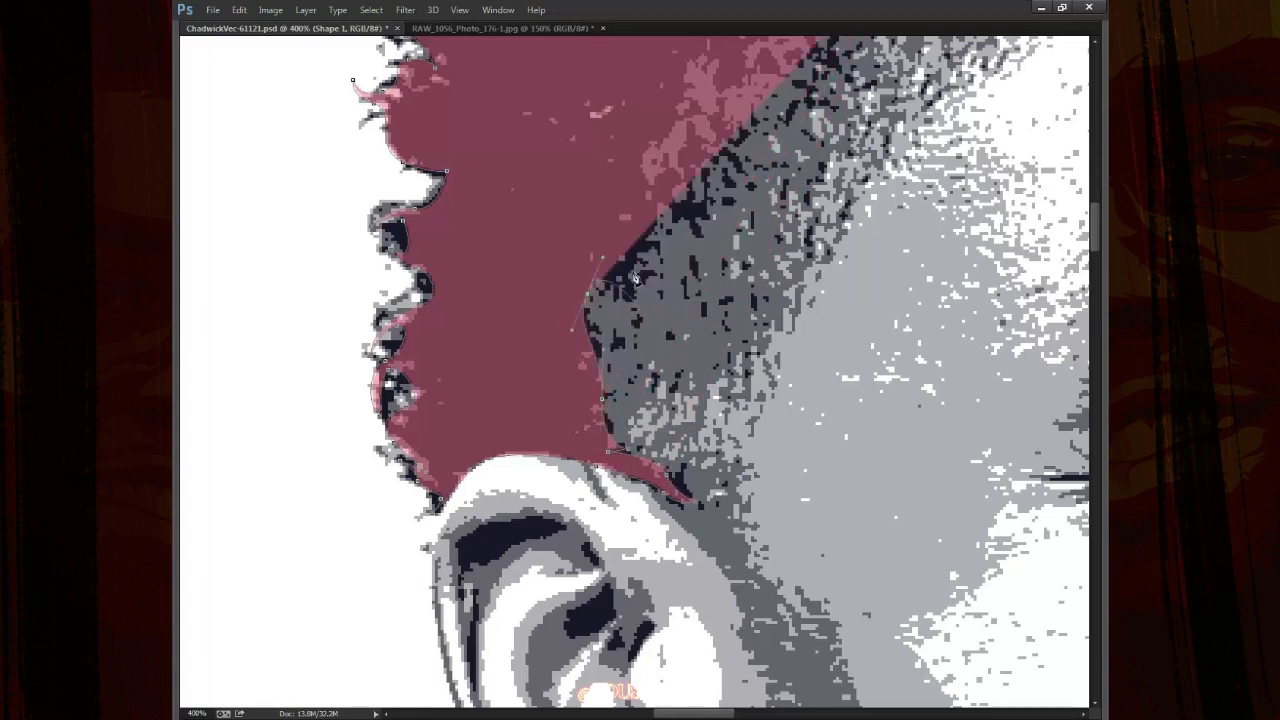
drag(660, 252, 624, 368)
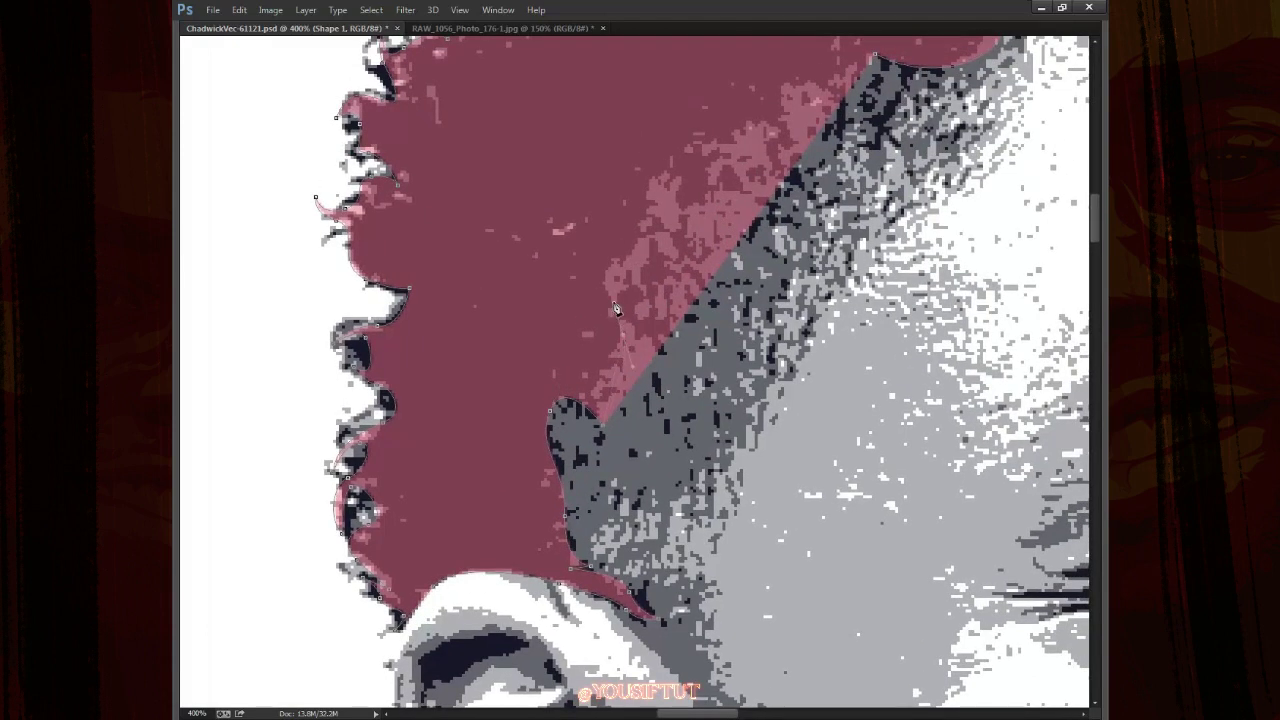
drag(613, 303, 612, 287)
drag(638, 245, 658, 225)
drag(626, 305, 640, 340)
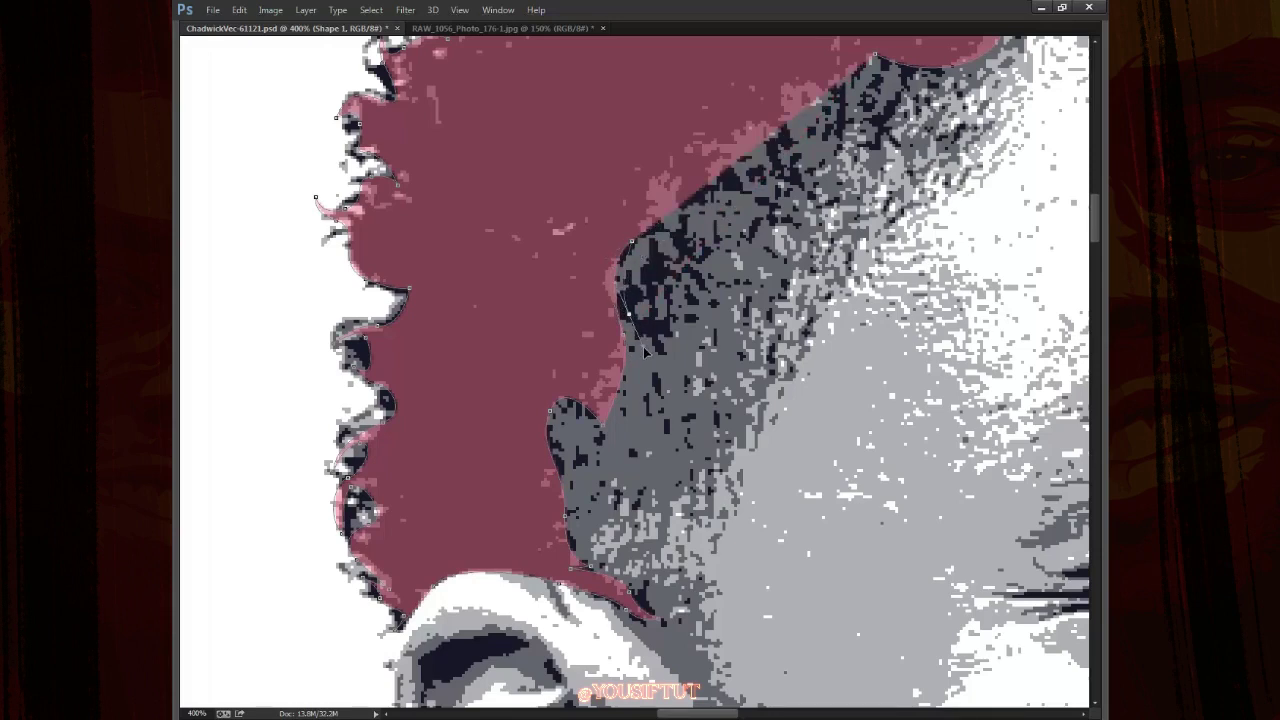
alt+click(628, 315)
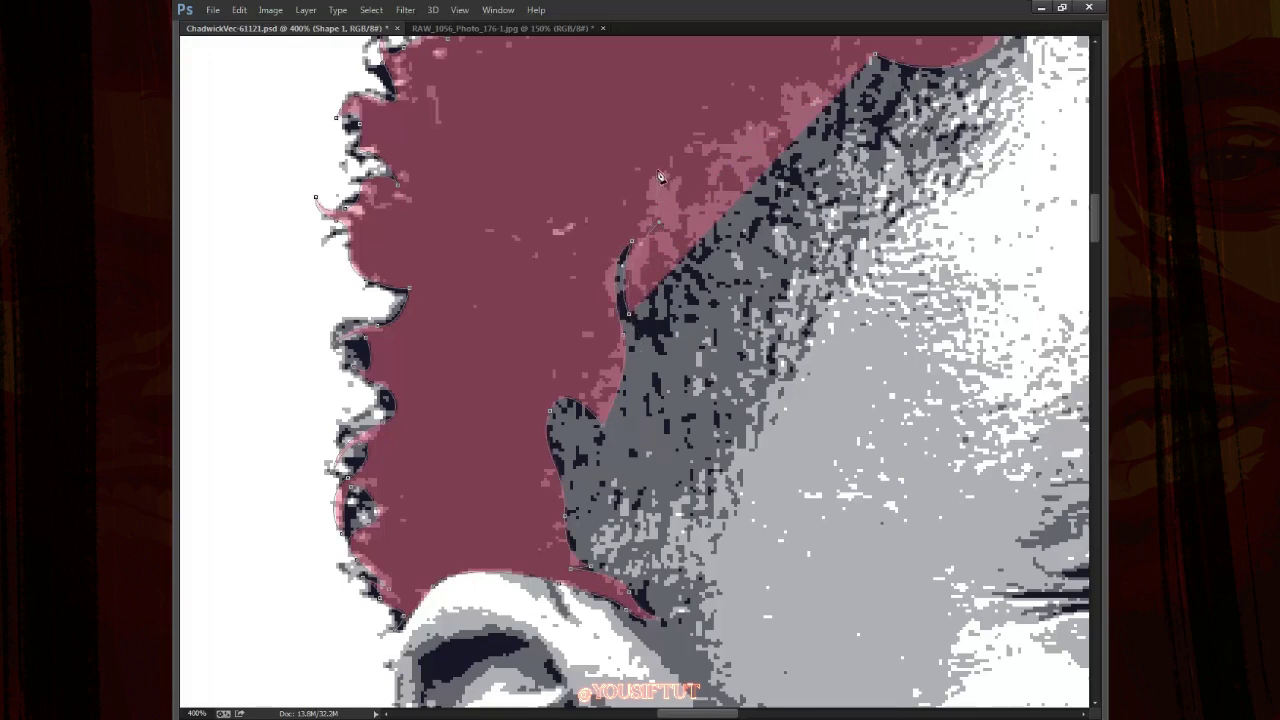
Wrap the outline around the next sideburn bumps toward the temple
drag(665, 165, 691, 158)
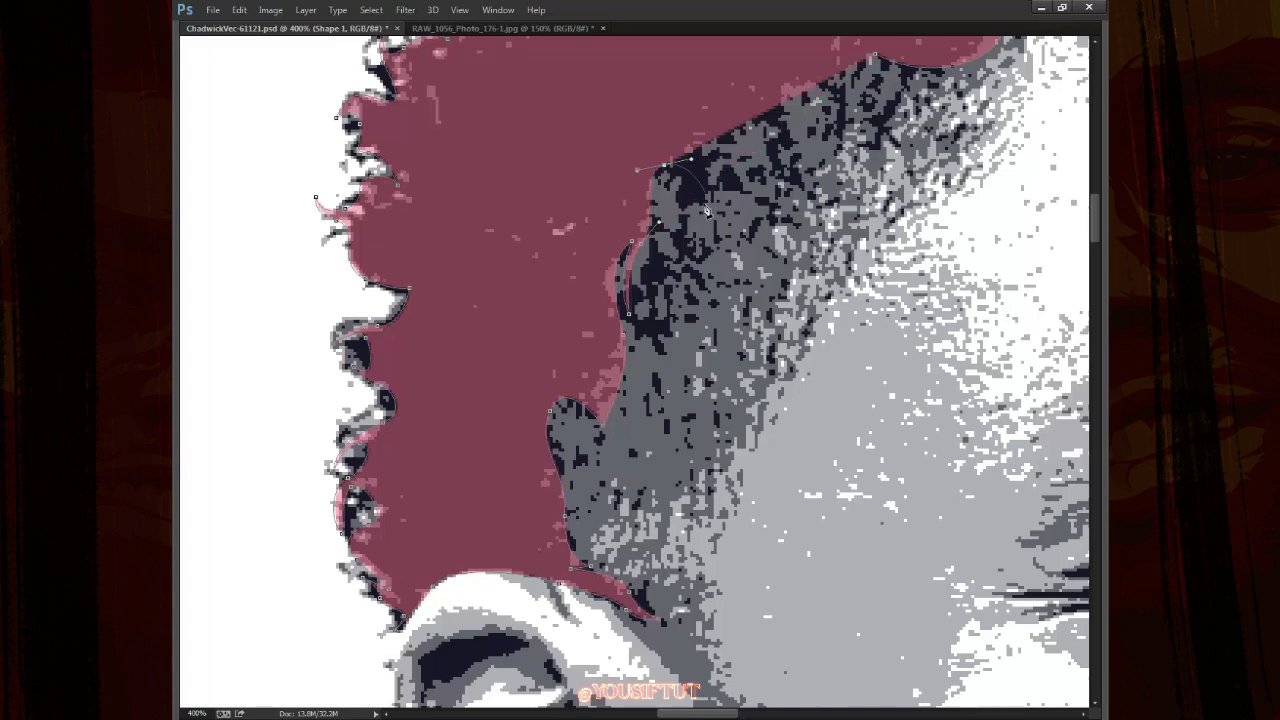
mouse_move(678, 196)
mouse_down()
mouse_move(710, 158)
mouse_move(630, 227)
mouse_up()
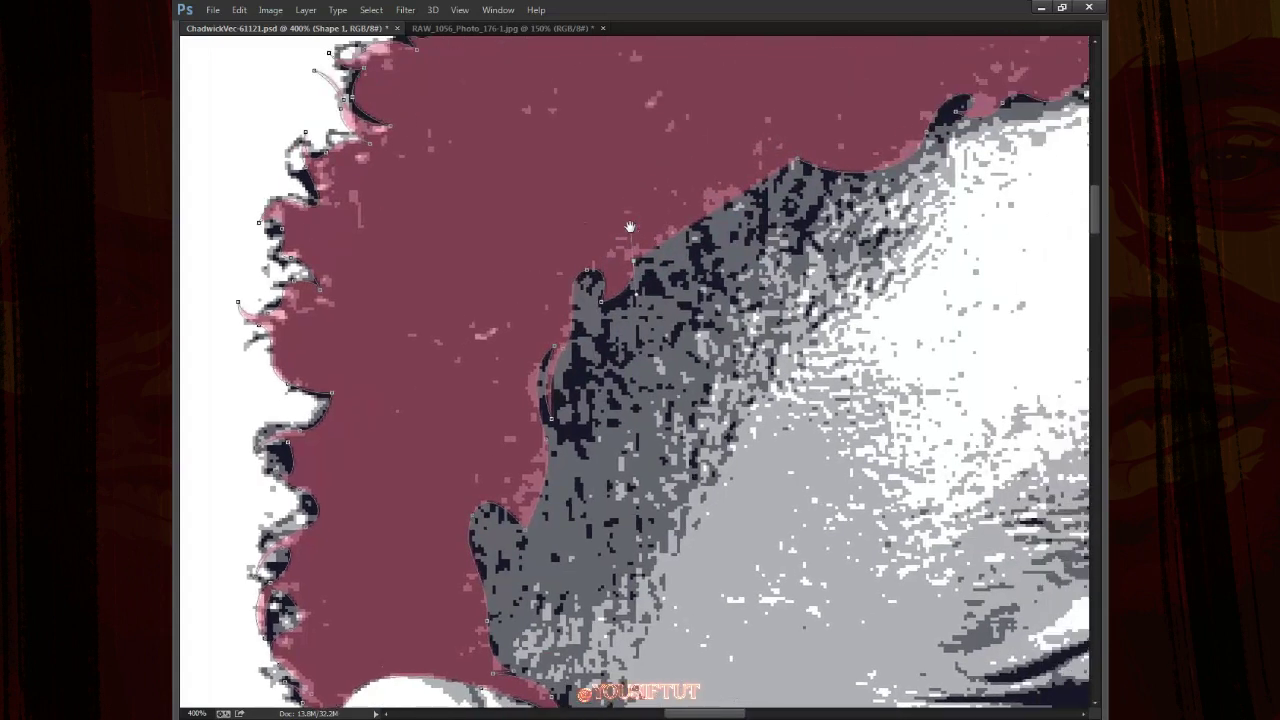
click(692, 256)
drag(706, 187, 730, 185)
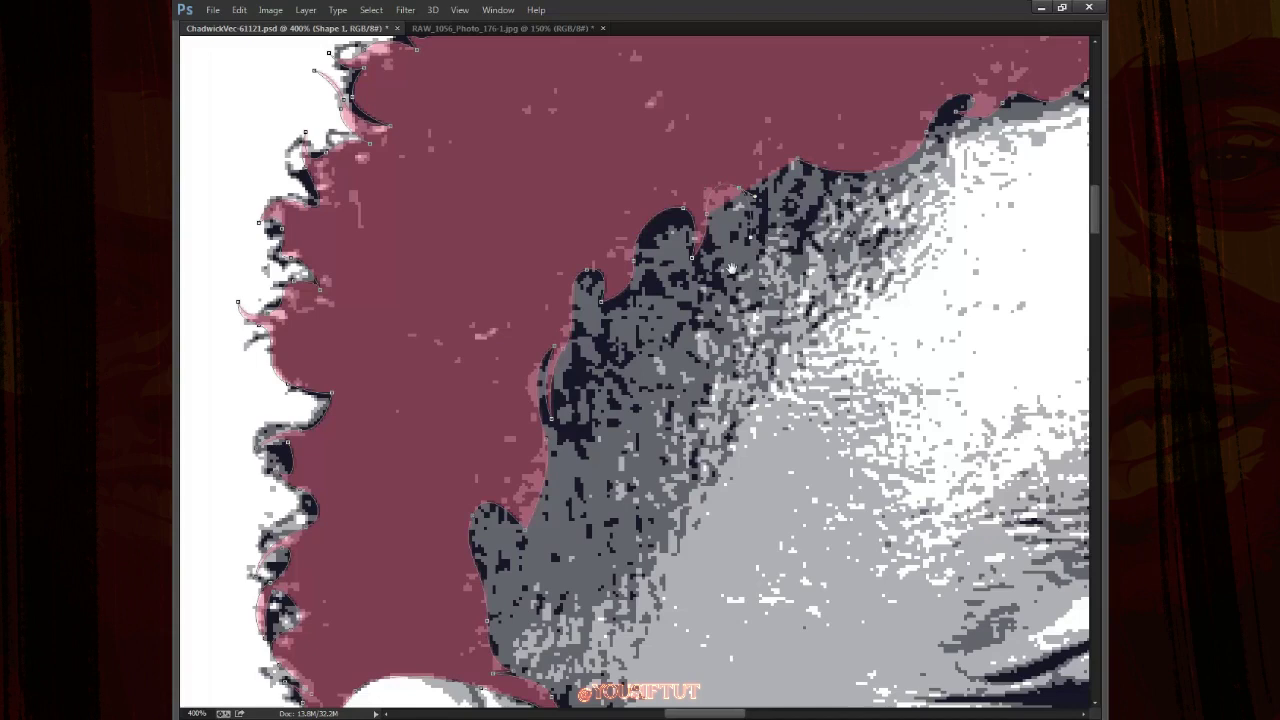
drag(781, 222, 689, 318)
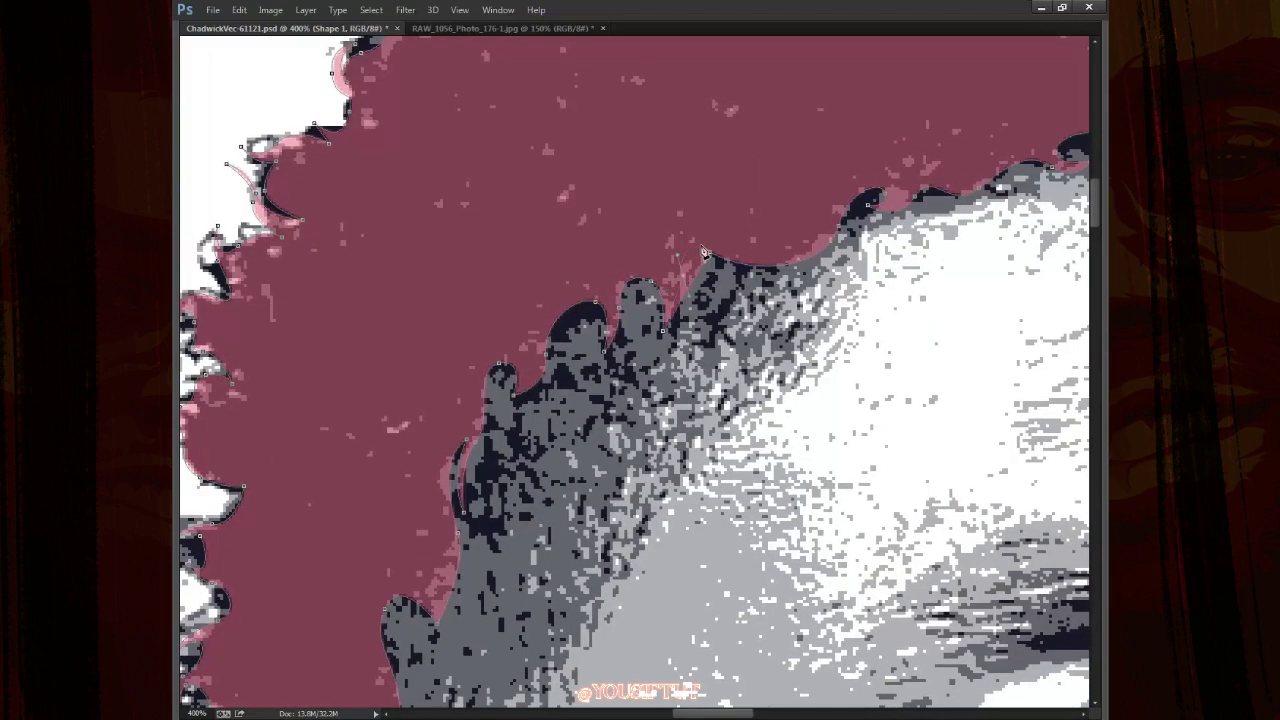
click(711, 257)
Add a white-filled Layer 1 above Levels 1 and zoom to 100% on the hair shape
key(ctrl+0)
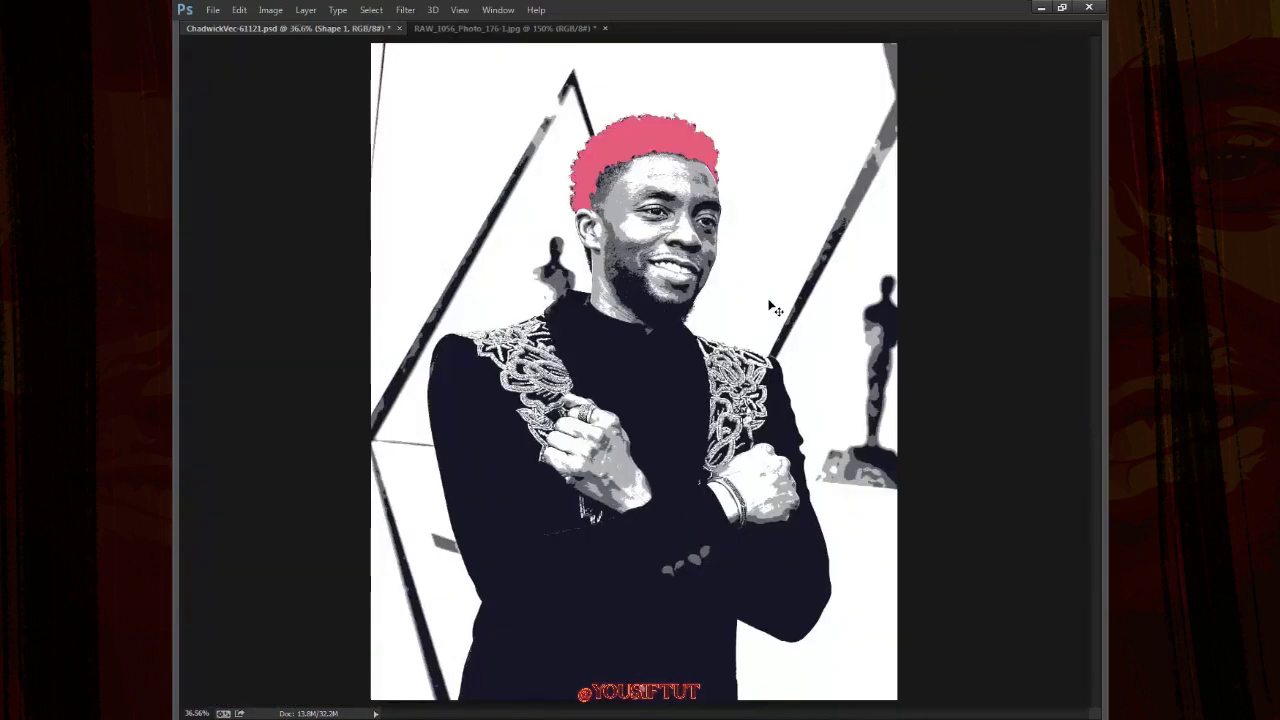
key(Tab)
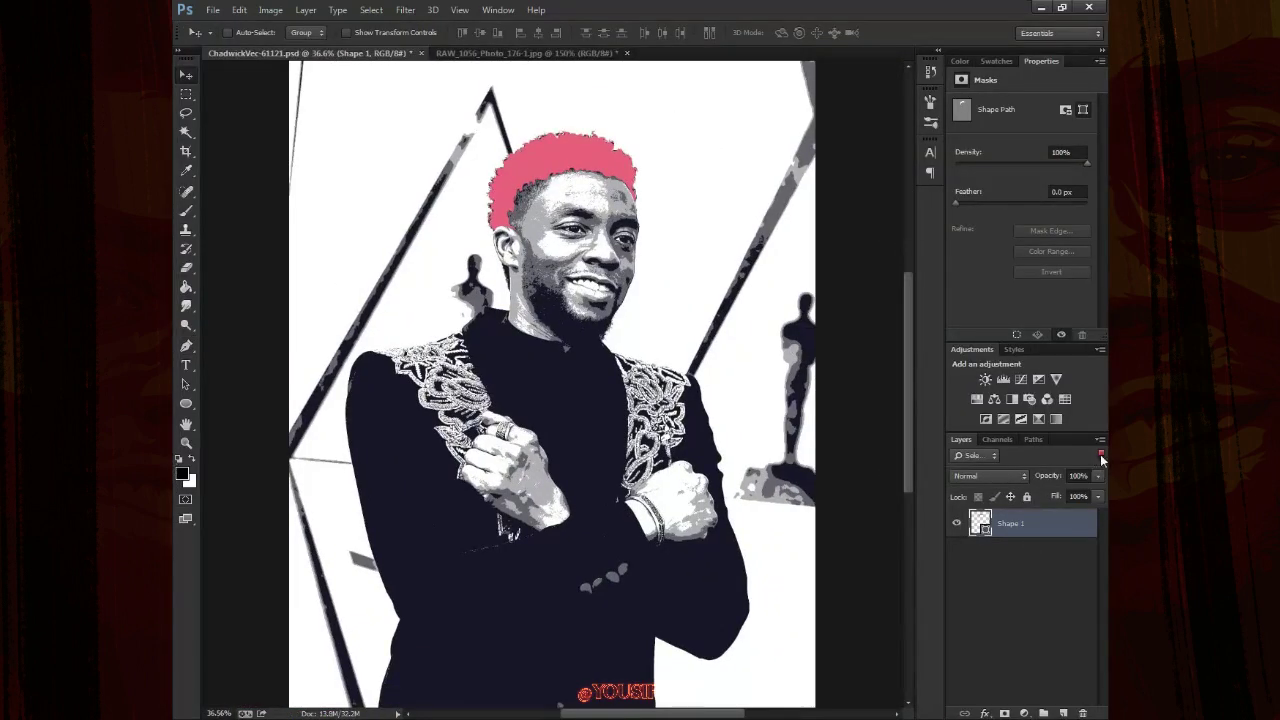
click(1101, 455)
click(1066, 560)
click(1062, 712)
key(x)
key(alt+BackSpace)
key(z)
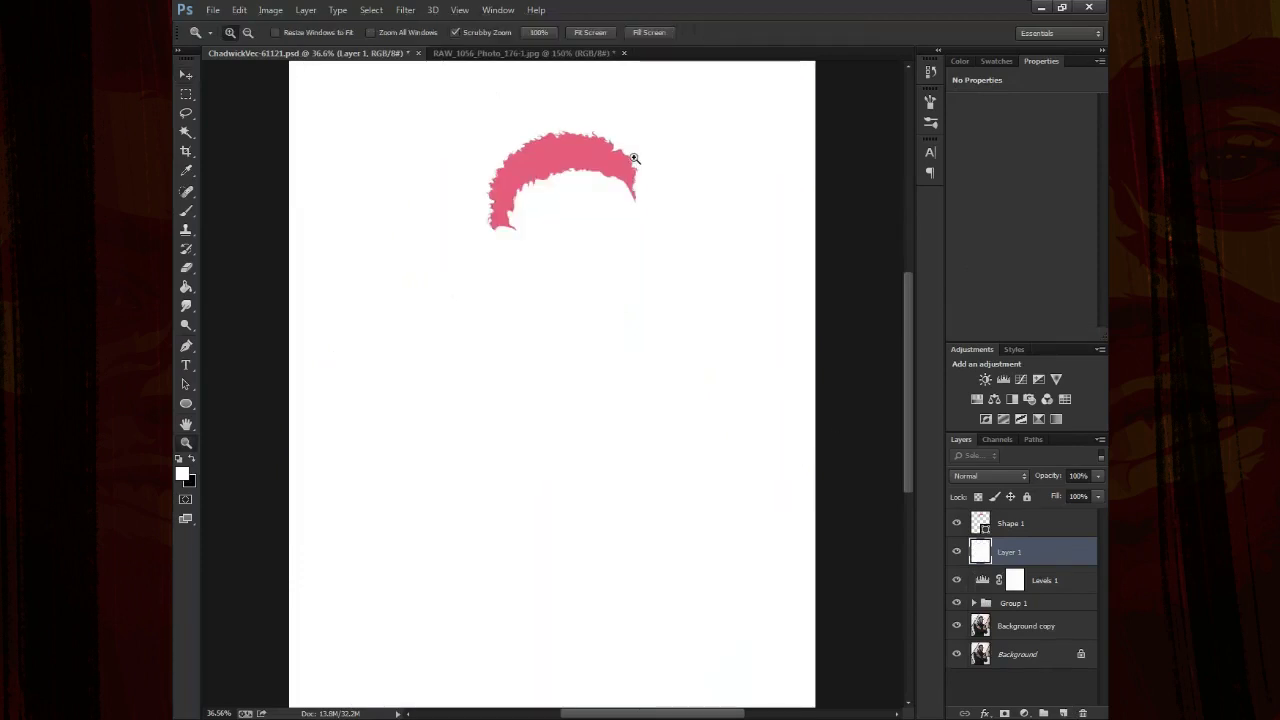
click(633, 157)
click(573, 178)
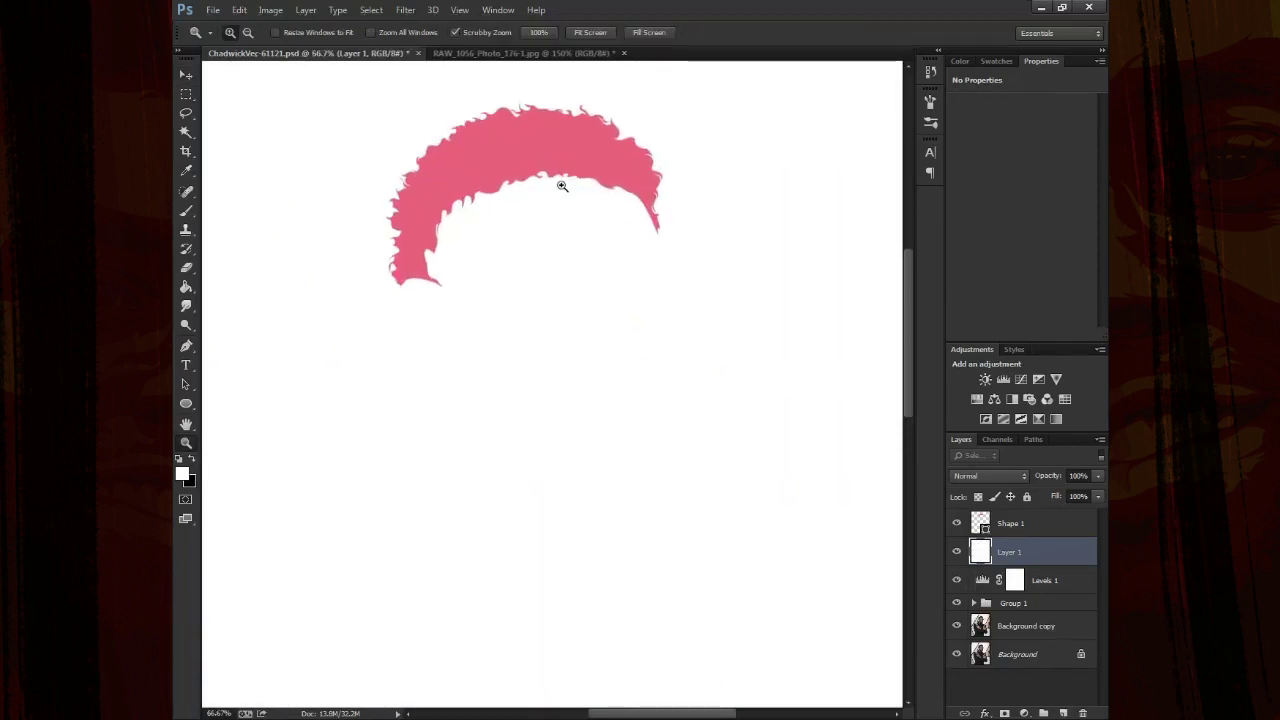
click(557, 189)
drag(575, 246, 621, 326)
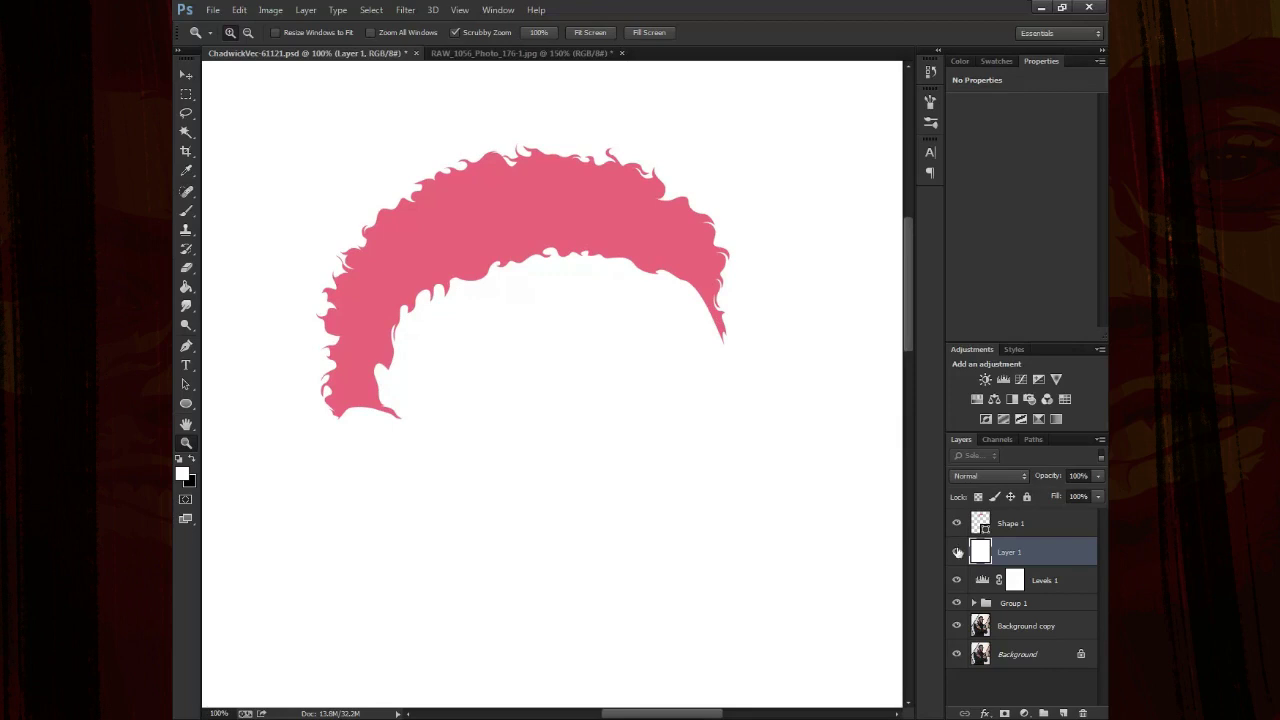
Change the hair shape's fill from pink to dark maroon #60363b
double_click(980, 523)
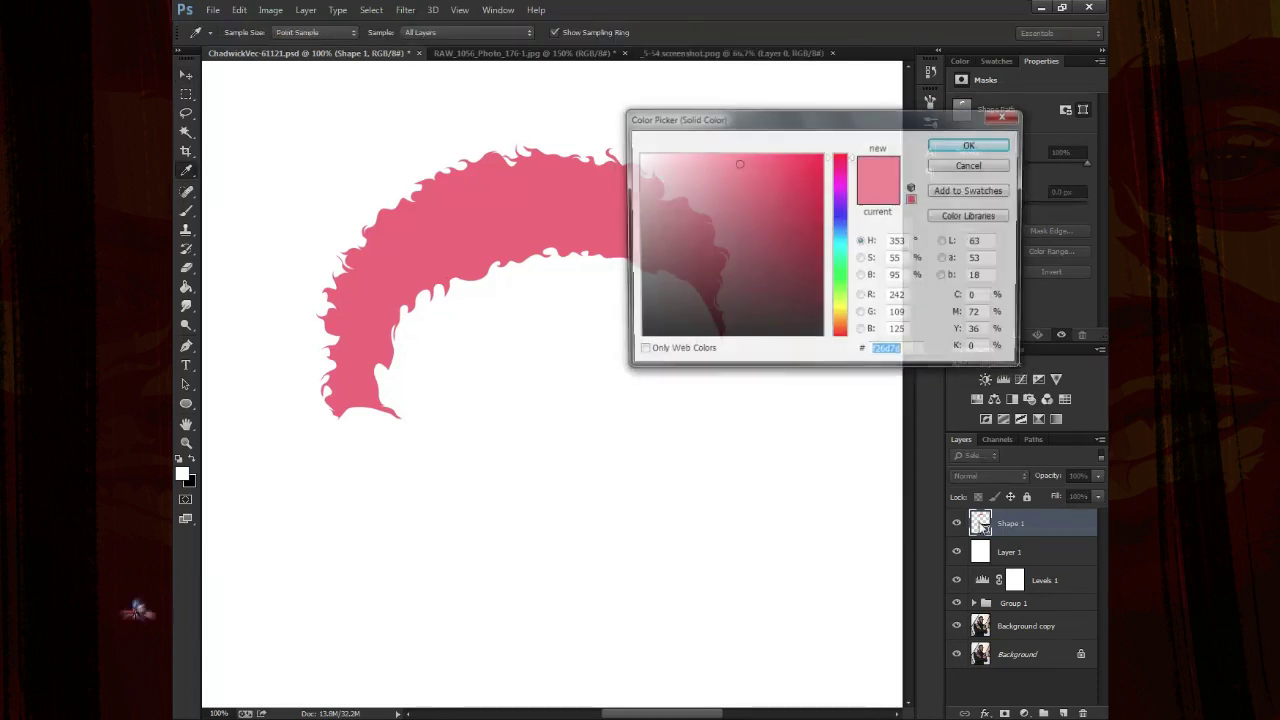
drag(713, 236, 717, 269)
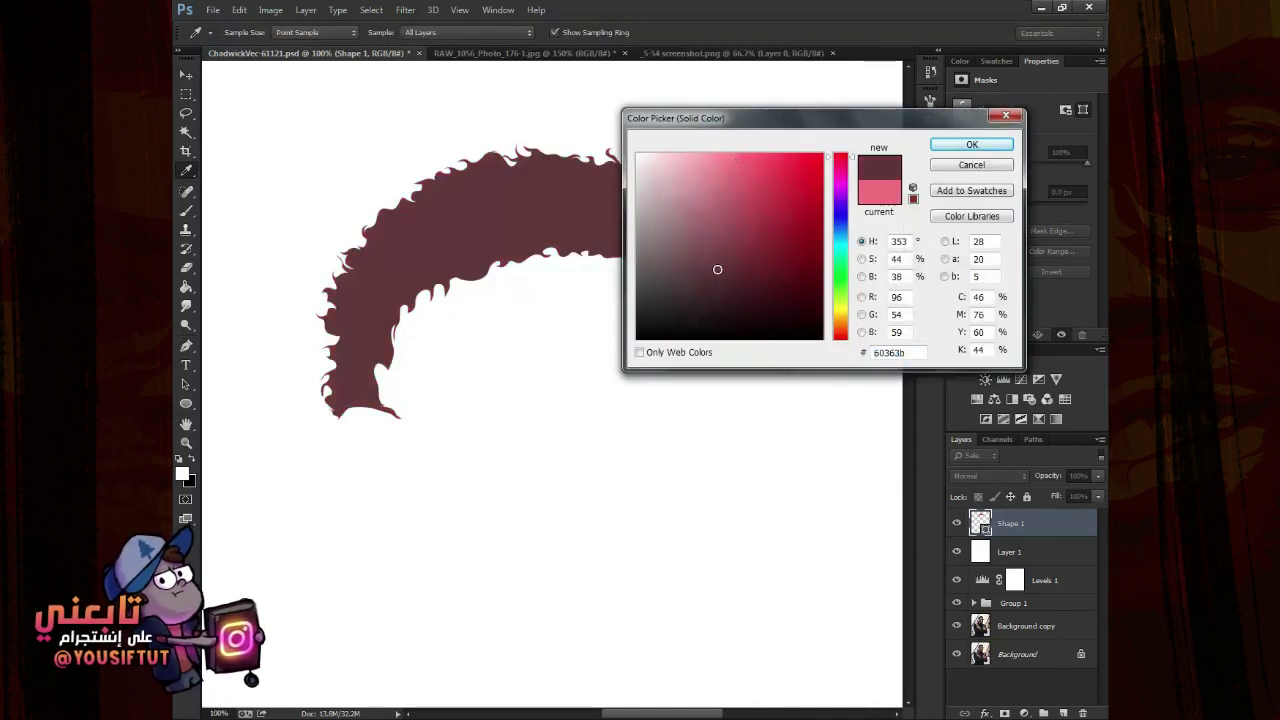
click(971, 144)
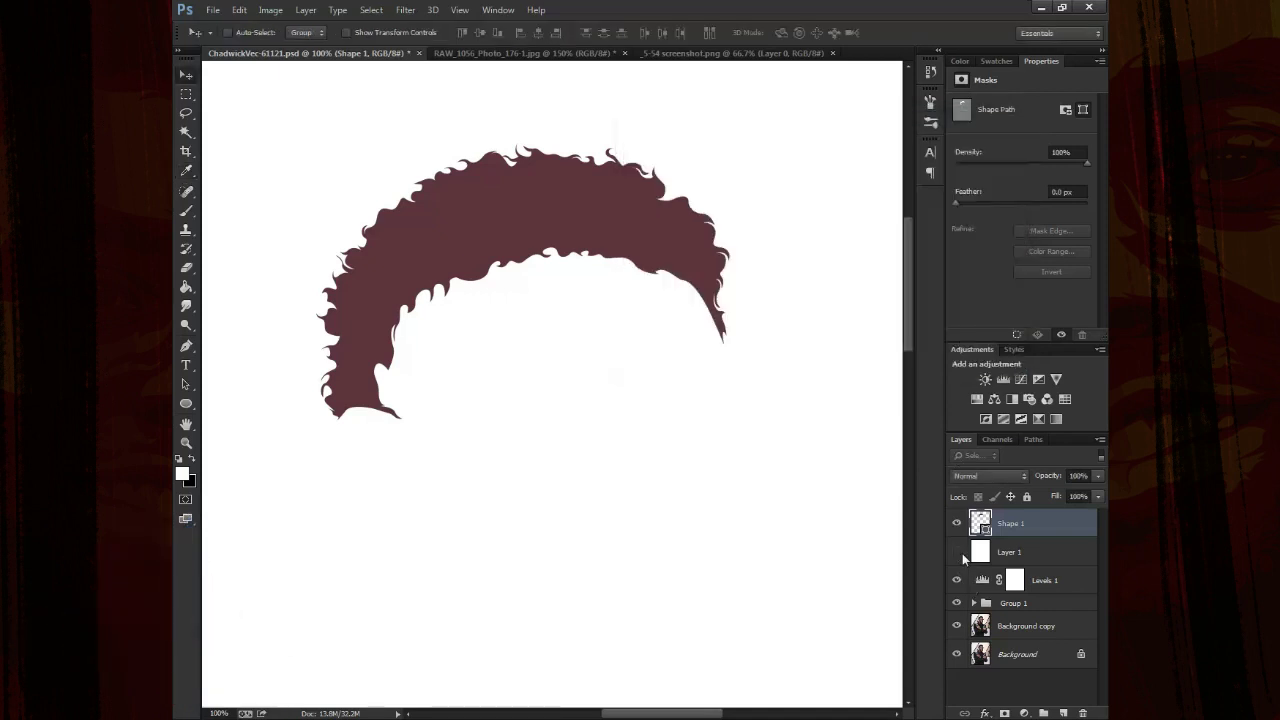
Hide white Layer 1 and zoom in on the eye and eyebrow for Pen tracing
click(957, 552)
scroll(584, 375, down, 1)
key(z)
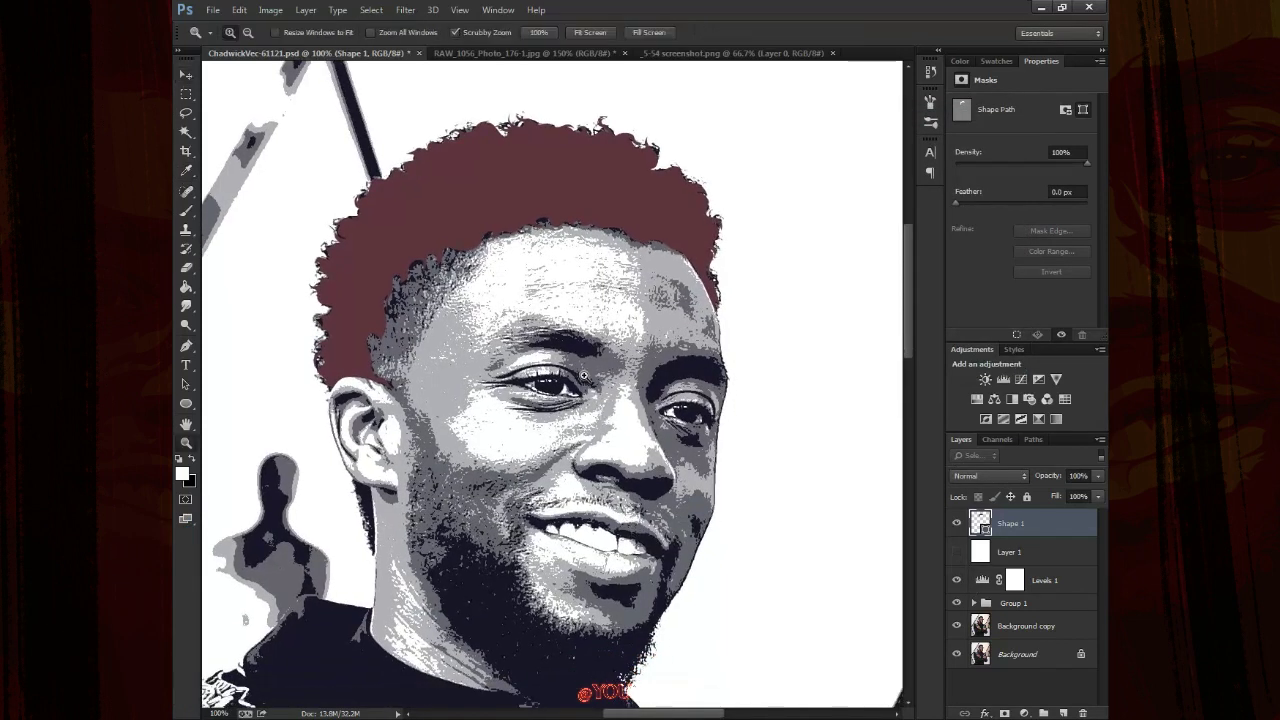
drag(584, 375, 595, 348)
key(a)
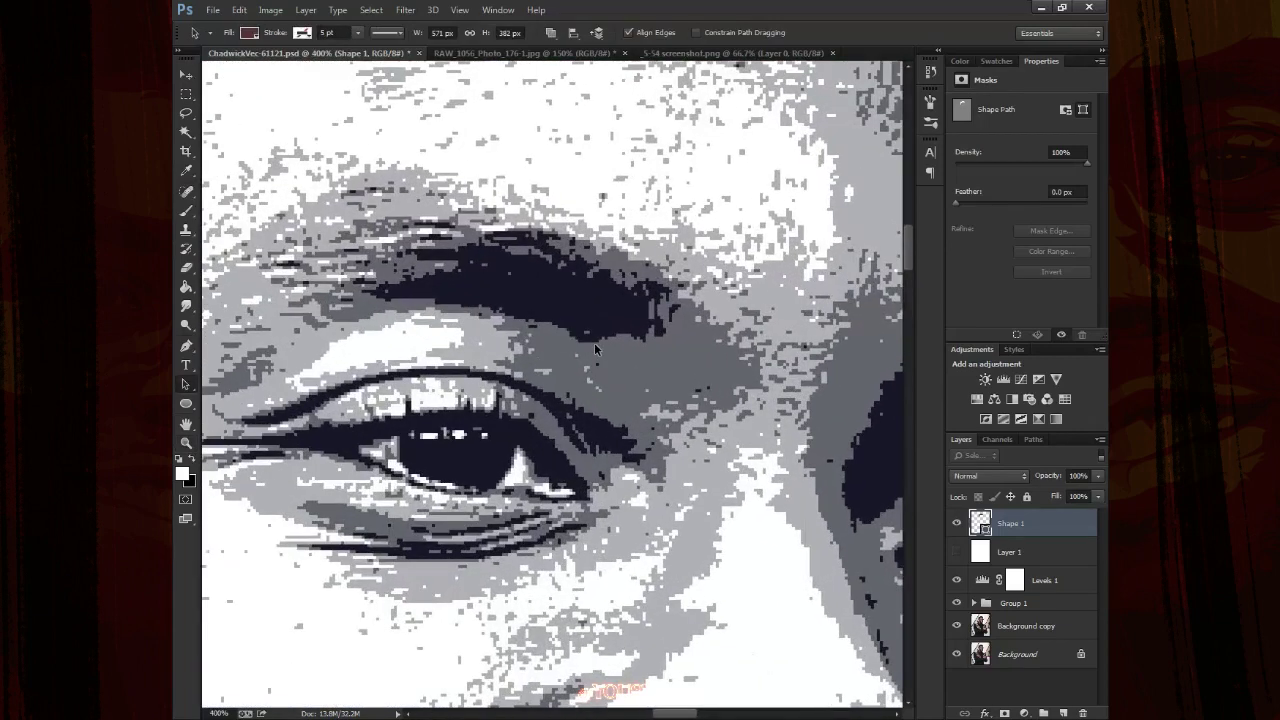
key(p)
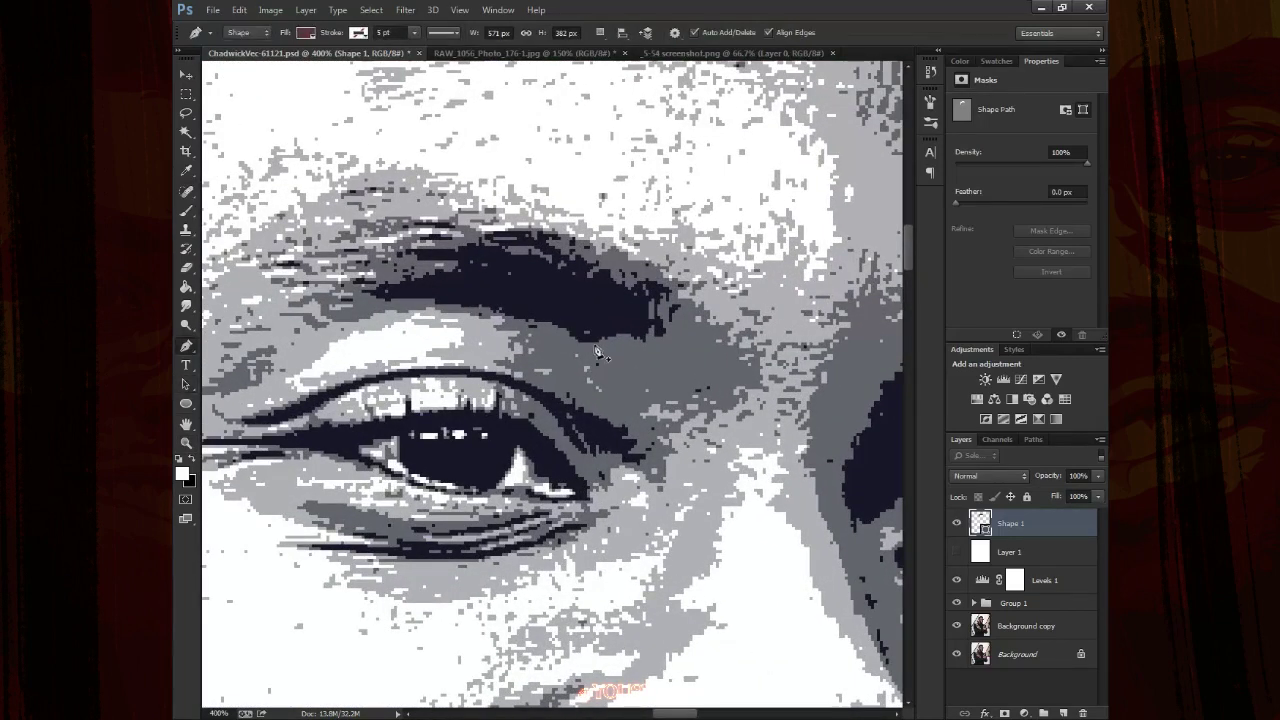
key(ctrl+plus)
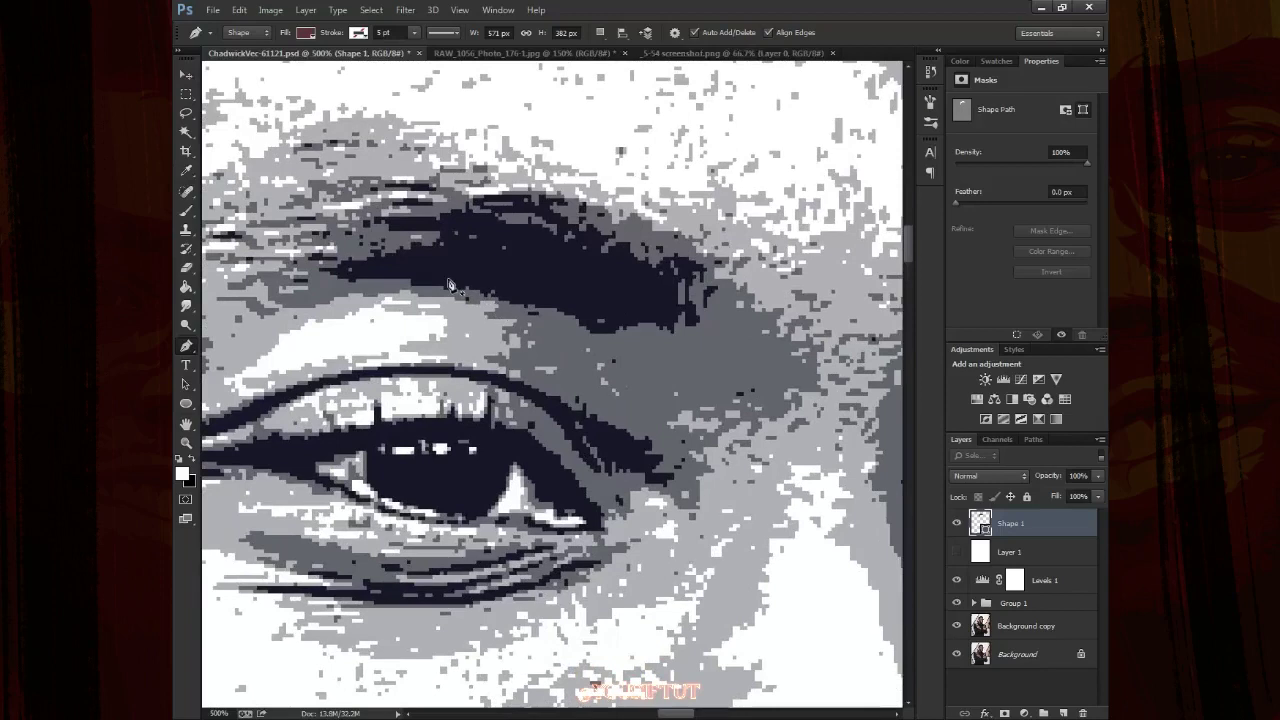
Trace the eyebrow's lower edge and right end, dropping the shape opacity to 20%
drag(424, 290, 527, 290)
click(577, 311)
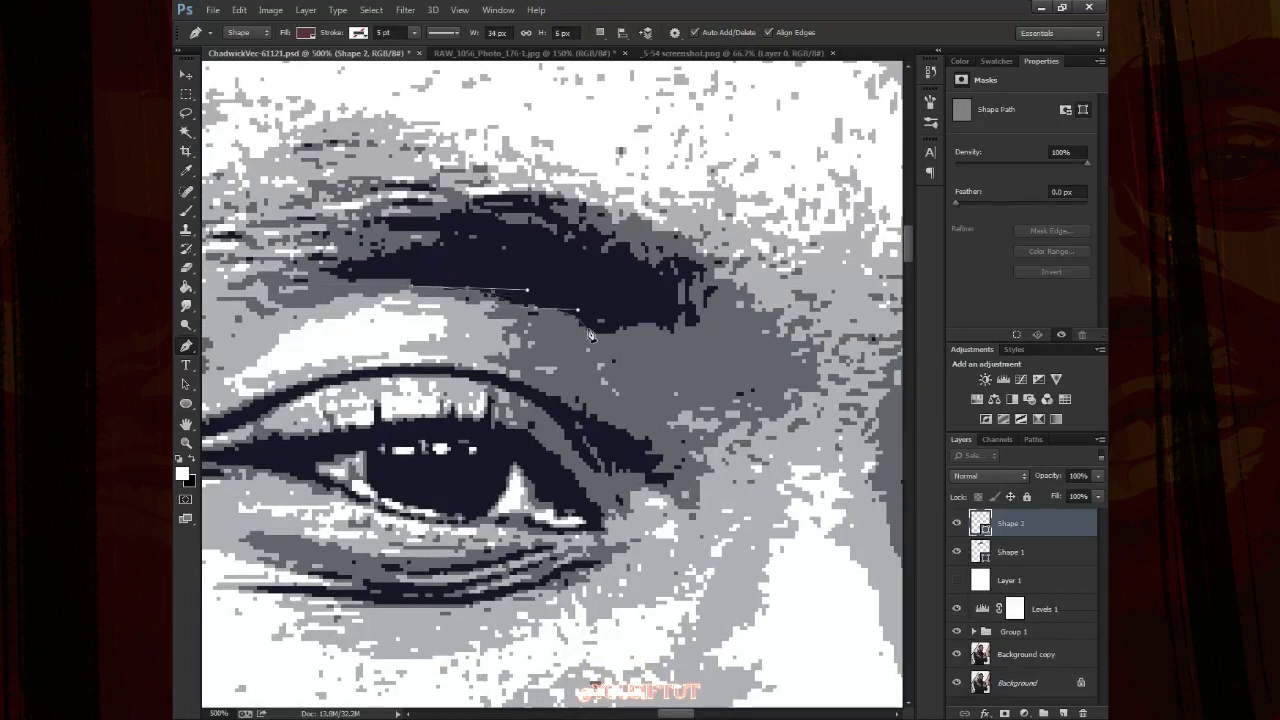
click(603, 332)
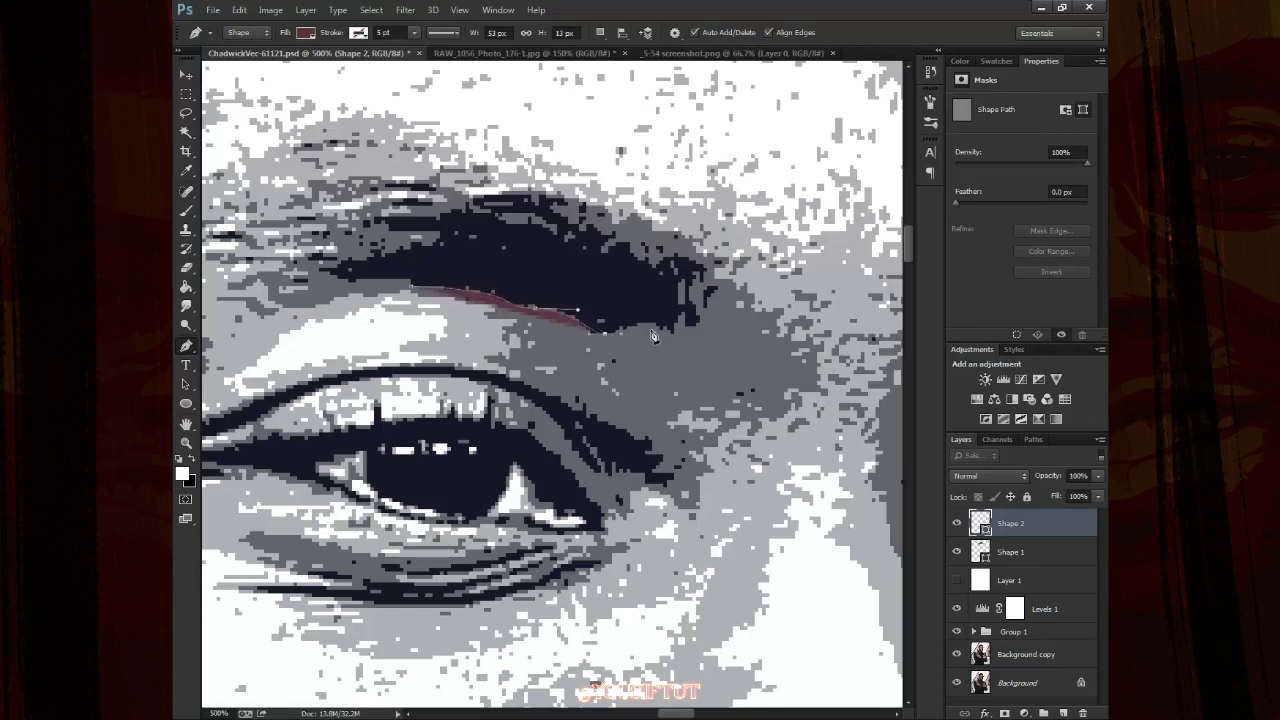
key(2)
drag(660, 322, 674, 333)
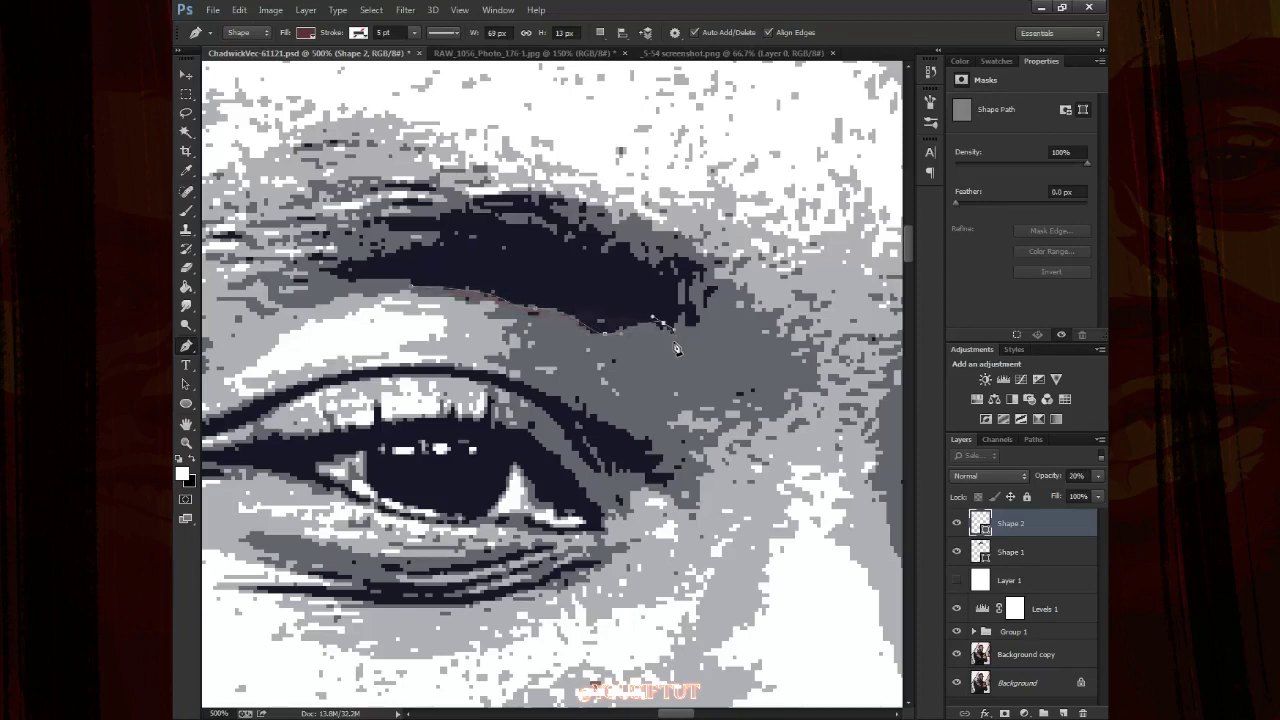
click(680, 281)
click(695, 308)
click(697, 285)
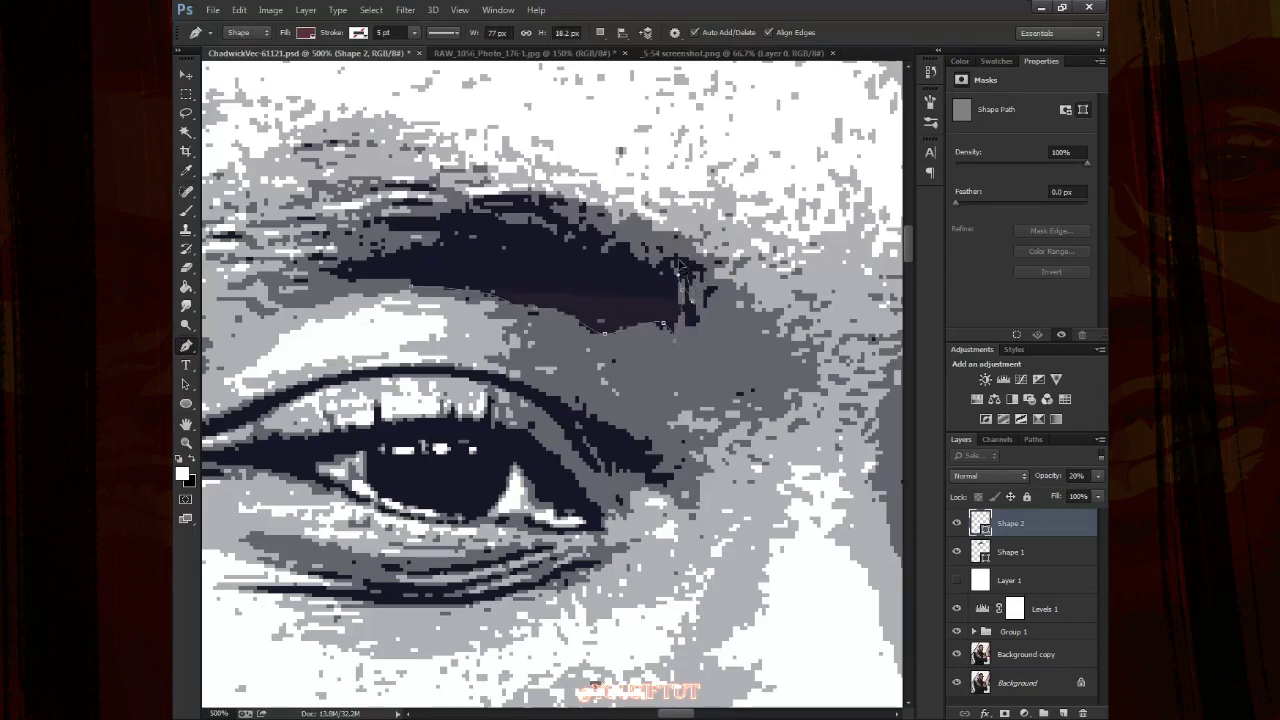
click(692, 282)
Trace the eyebrow's upper edge leftward to its left tip
click(681, 262)
click(634, 257)
click(594, 232)
drag(600, 238, 618, 228)
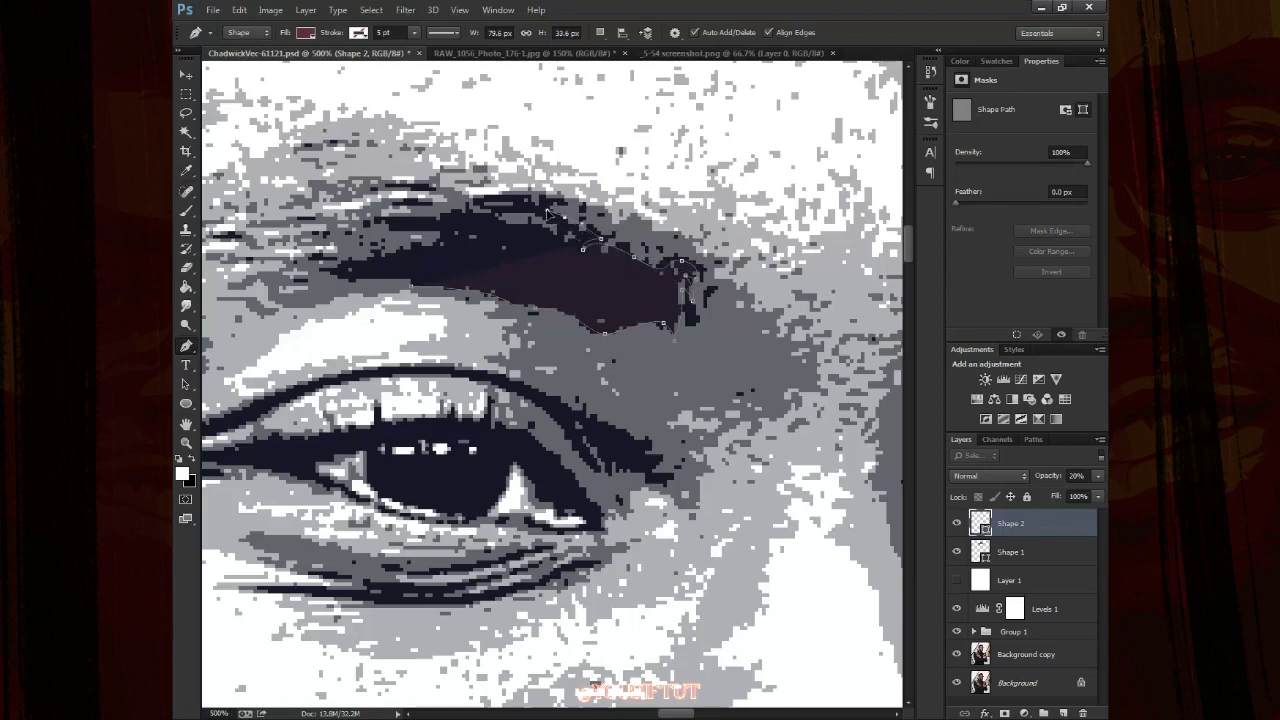
drag(540, 213, 484, 208)
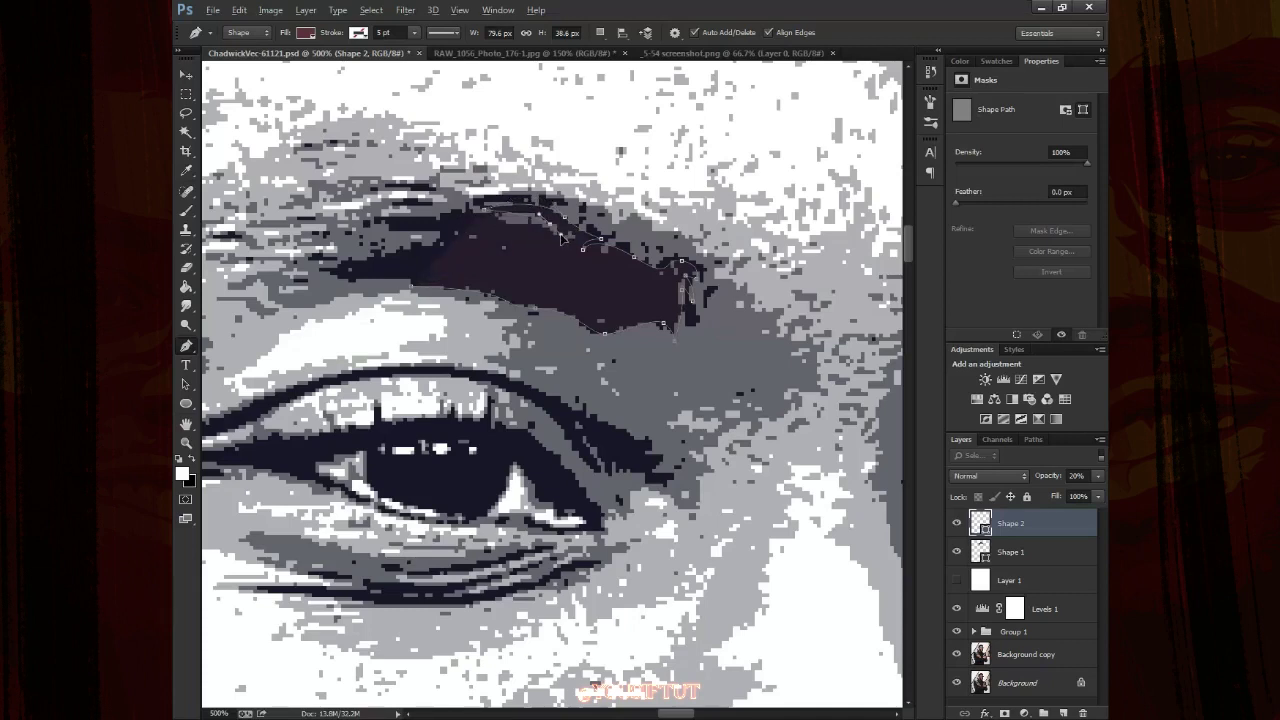
mouse_move(400, 234)
mouse_down()
mouse_move(382, 250)
mouse_move(386, 287)
mouse_up()
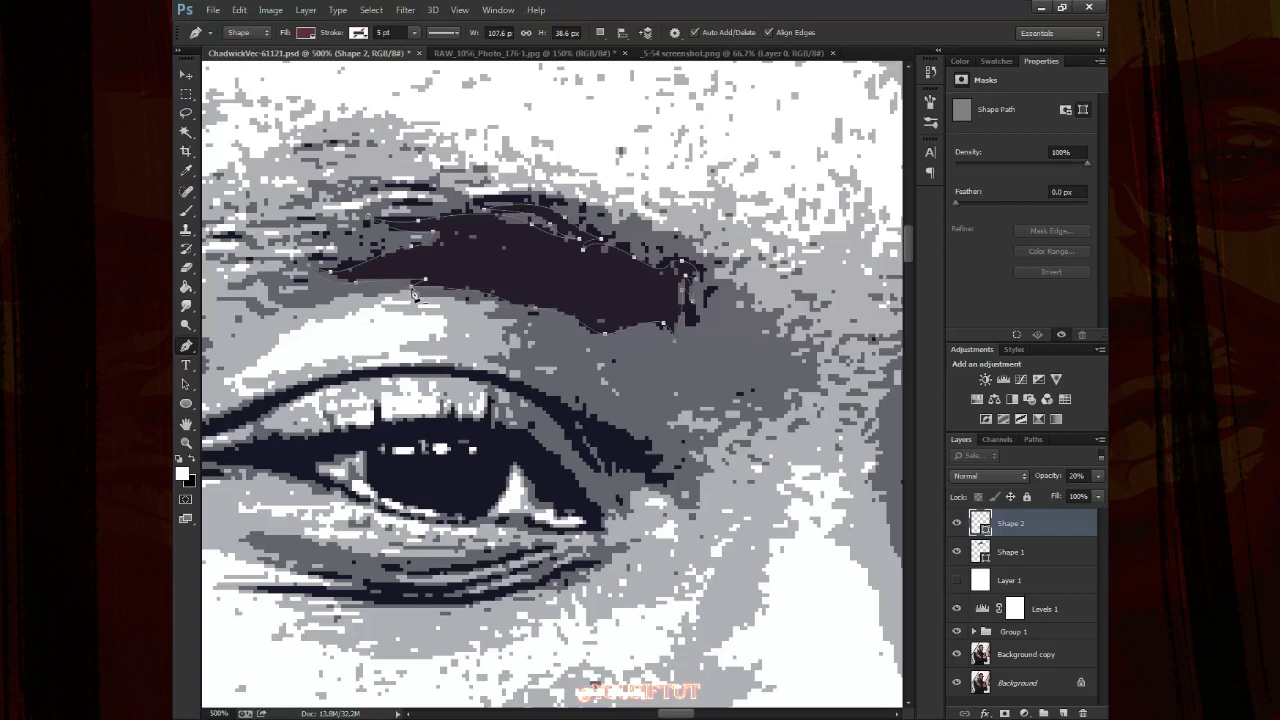
Refine the eyebrow's lower edge and restore the Shape 2 opacity to 100%
key(ctrl+plus)
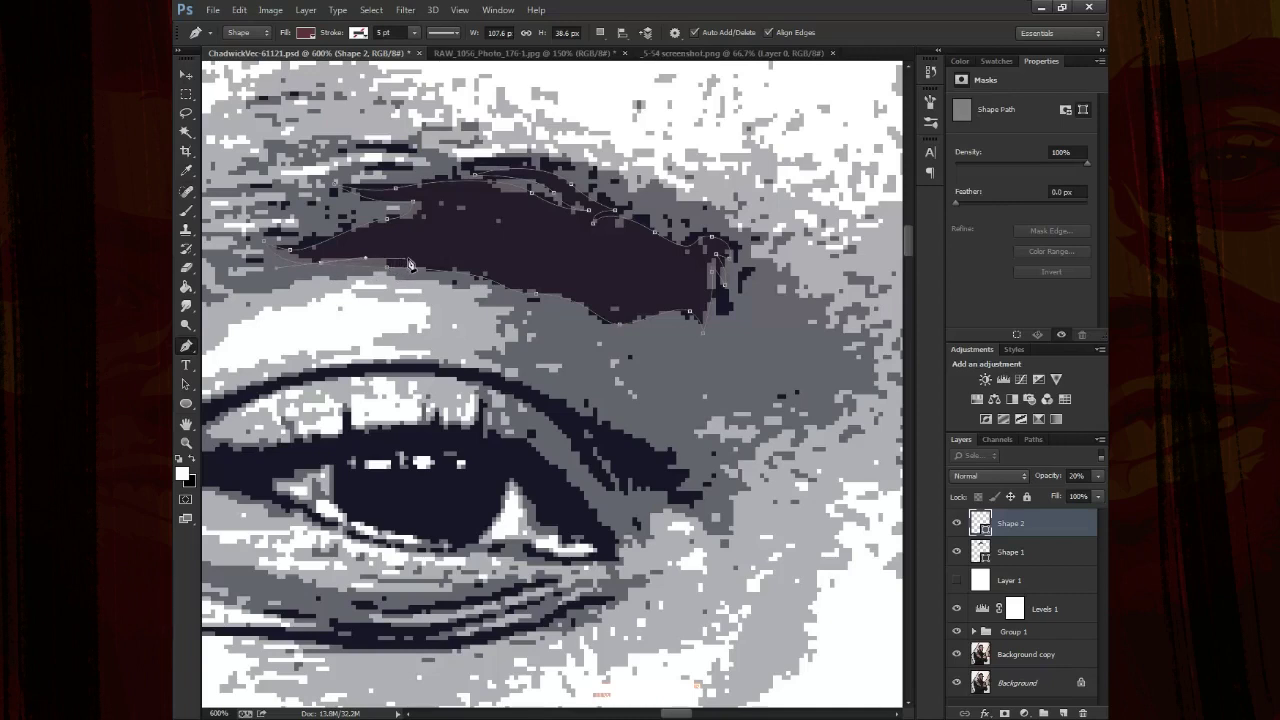
click(413, 262)
drag(390, 272, 390, 277)
key(ctrl+z)
key(0)
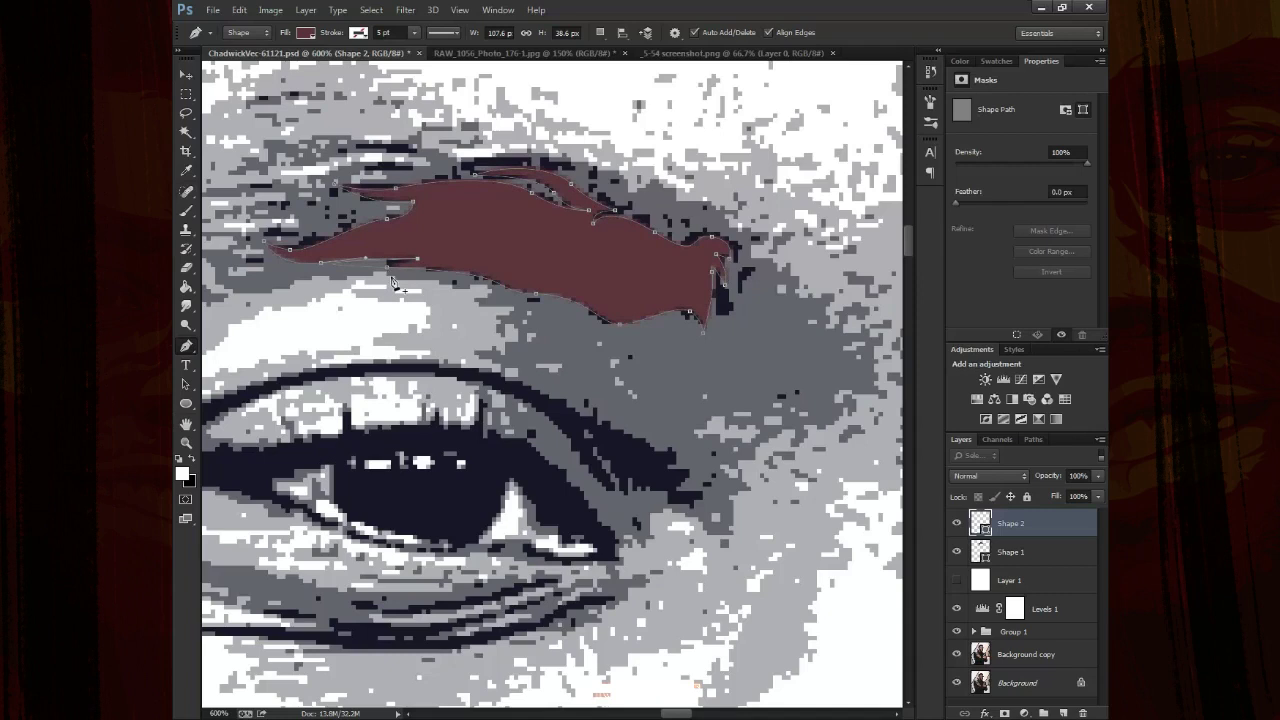
click(387, 268)
drag(500, 162, 550, 212)
click(432, 218)
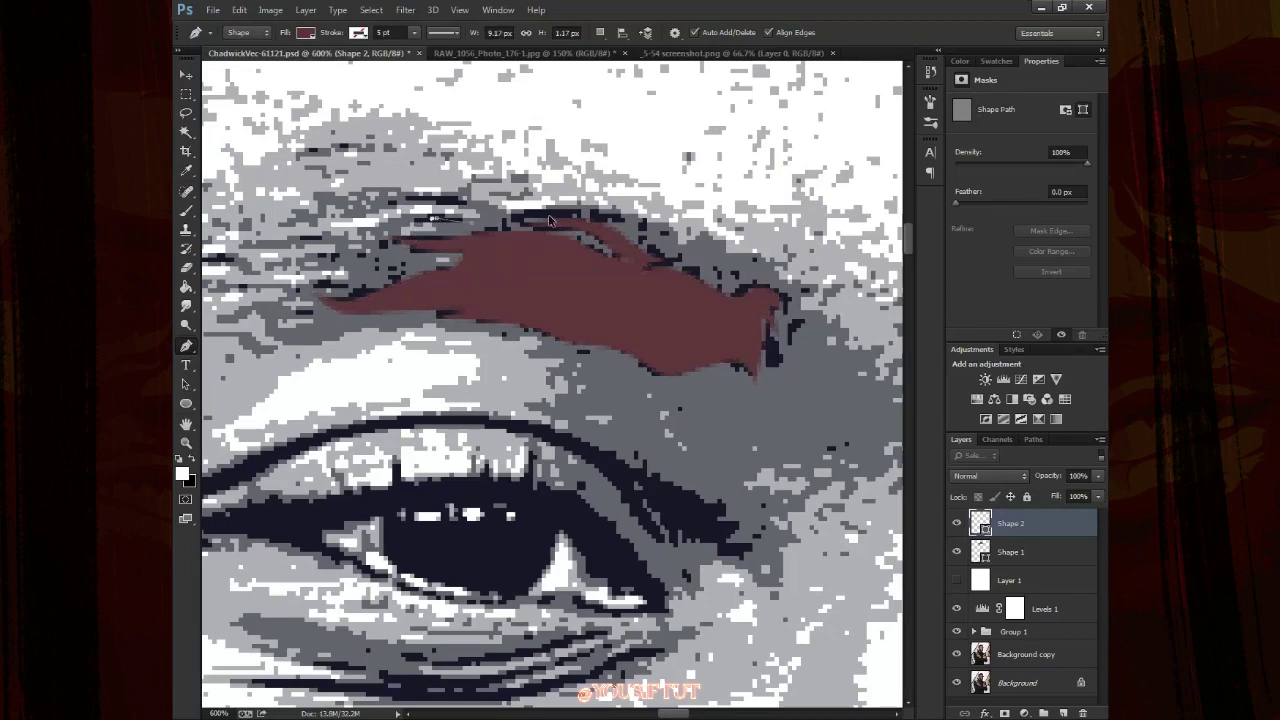
Set the path operation to Combine Shapes, checking the brow against the white layer
key(ctrl+z)
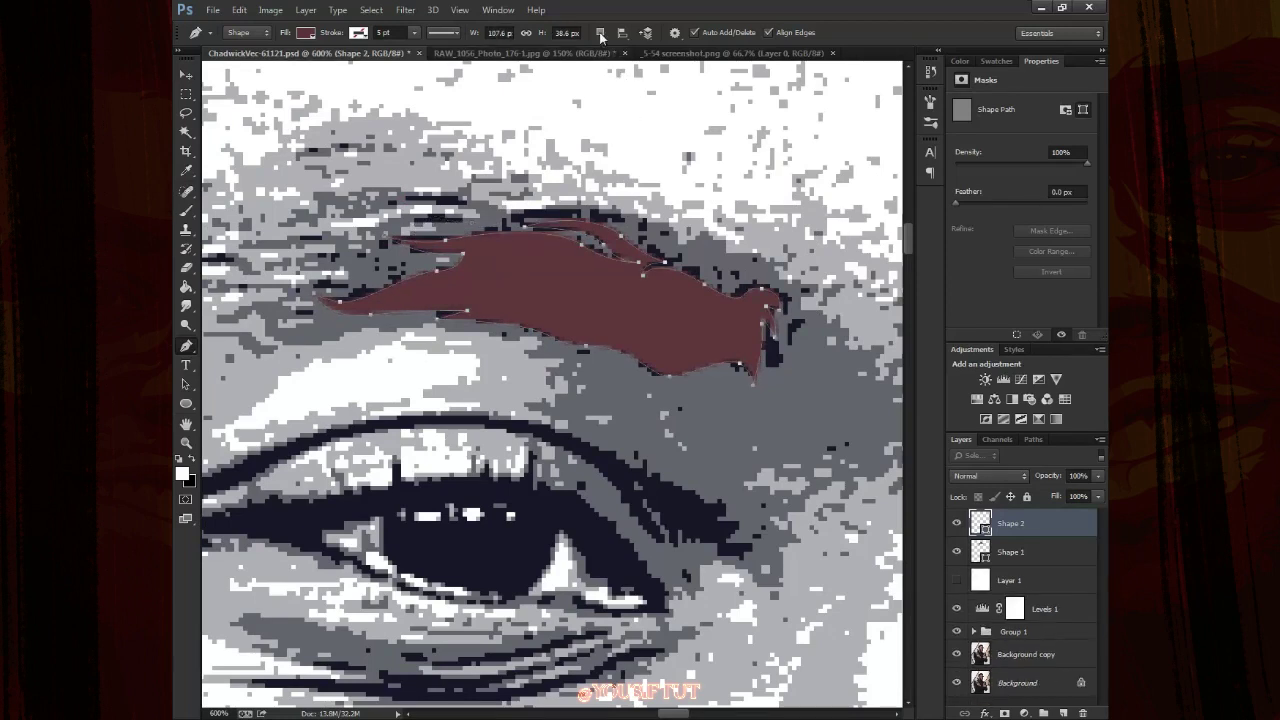
click(600, 34)
click(645, 63)
click(464, 231)
click(958, 580)
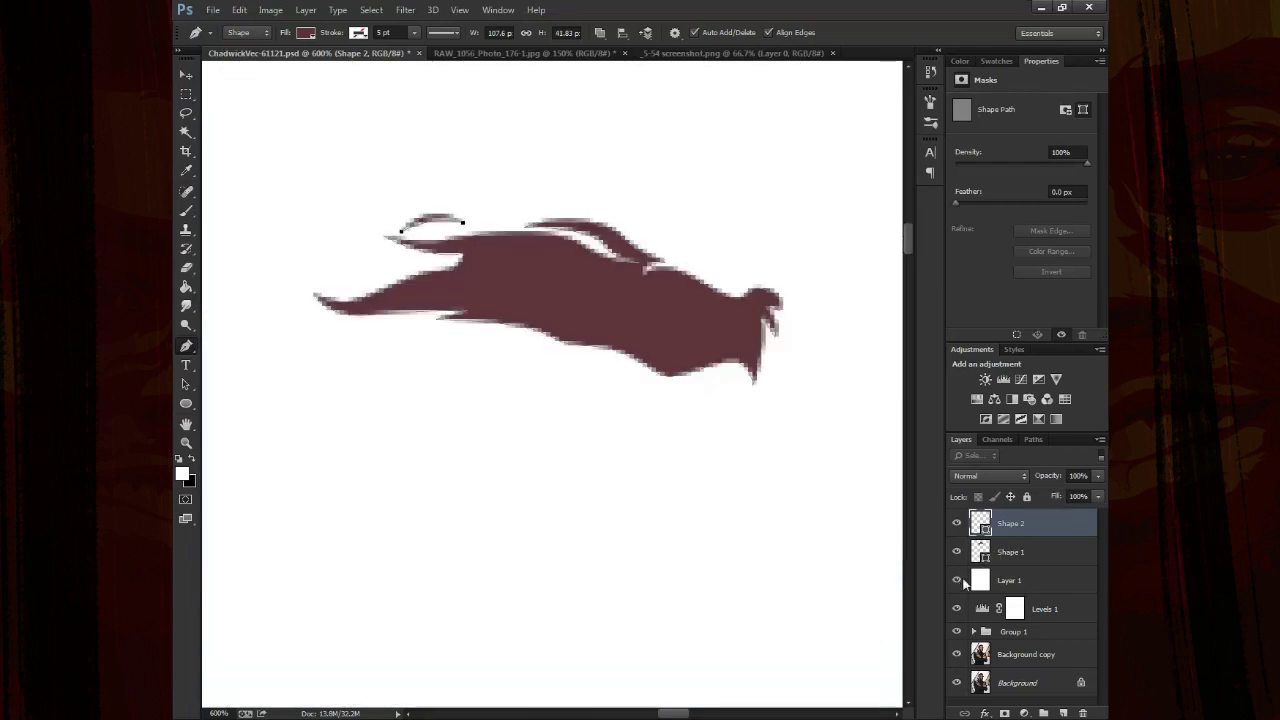
click(957, 580)
Pen-draw a thin hair strand along the top edge of the eyebrow
click(536, 213)
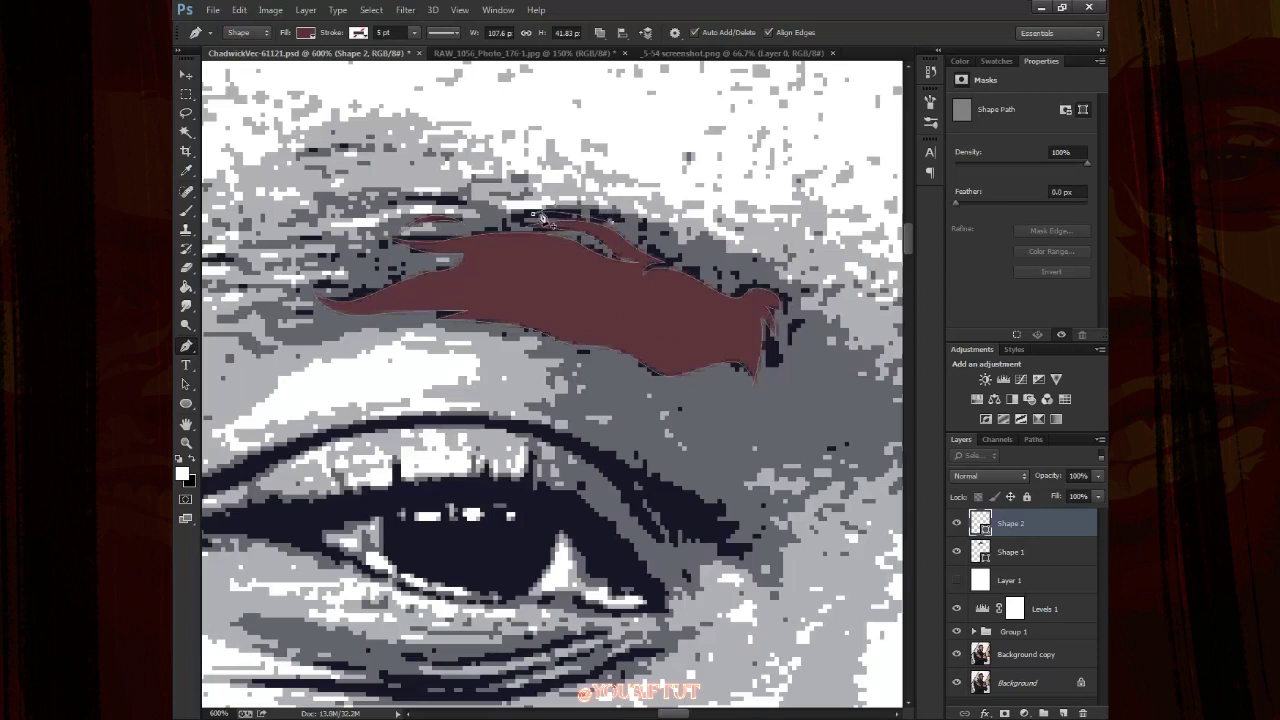
mouse_move(513, 229)
mouse_down()
mouse_move(479, 240)
mouse_move(434, 194)
mouse_up()
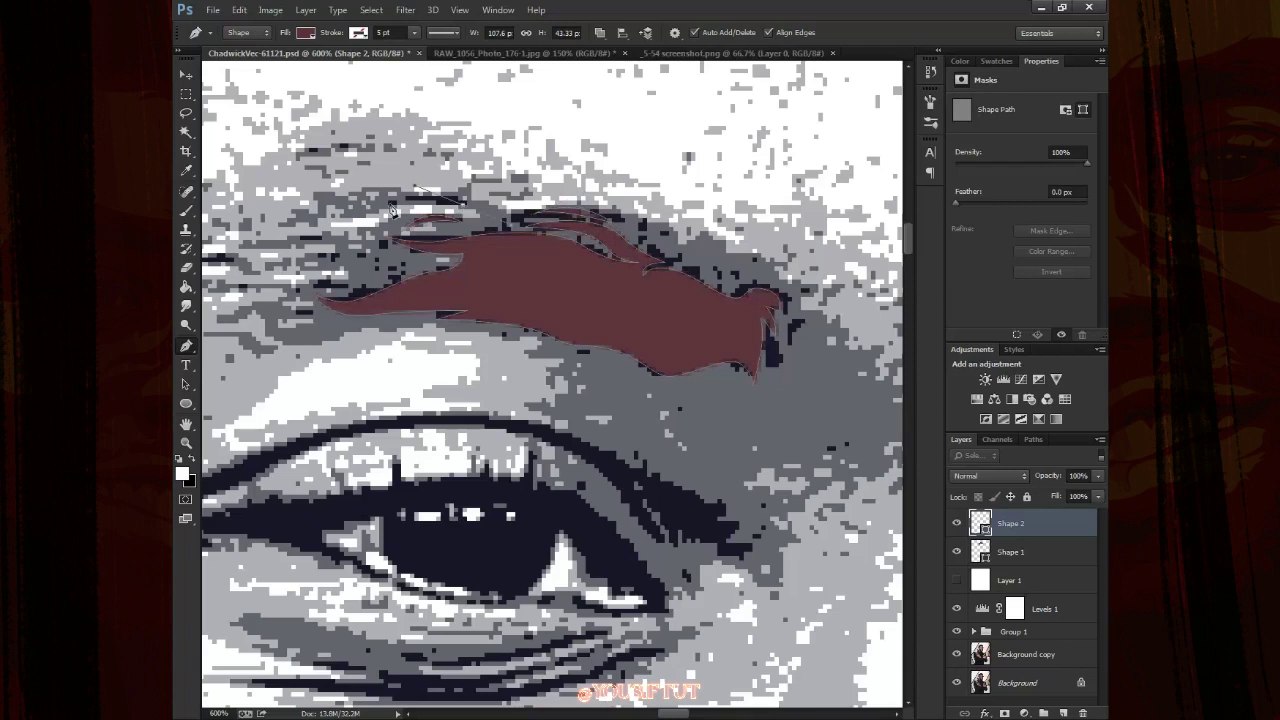
click(461, 209)
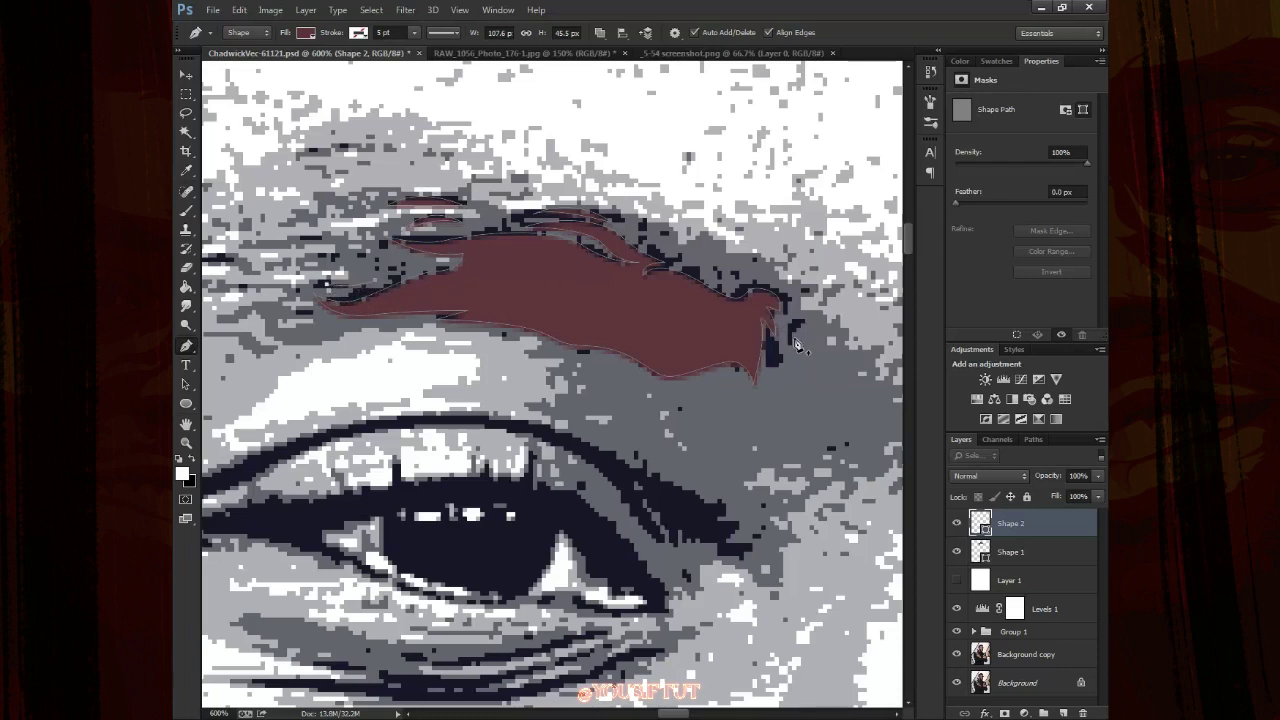
drag(772, 372, 773, 386)
drag(842, 443, 566, 451)
Fit the image, then zoom in on the second eye with the Pen tool ready
key(ctrl+0)
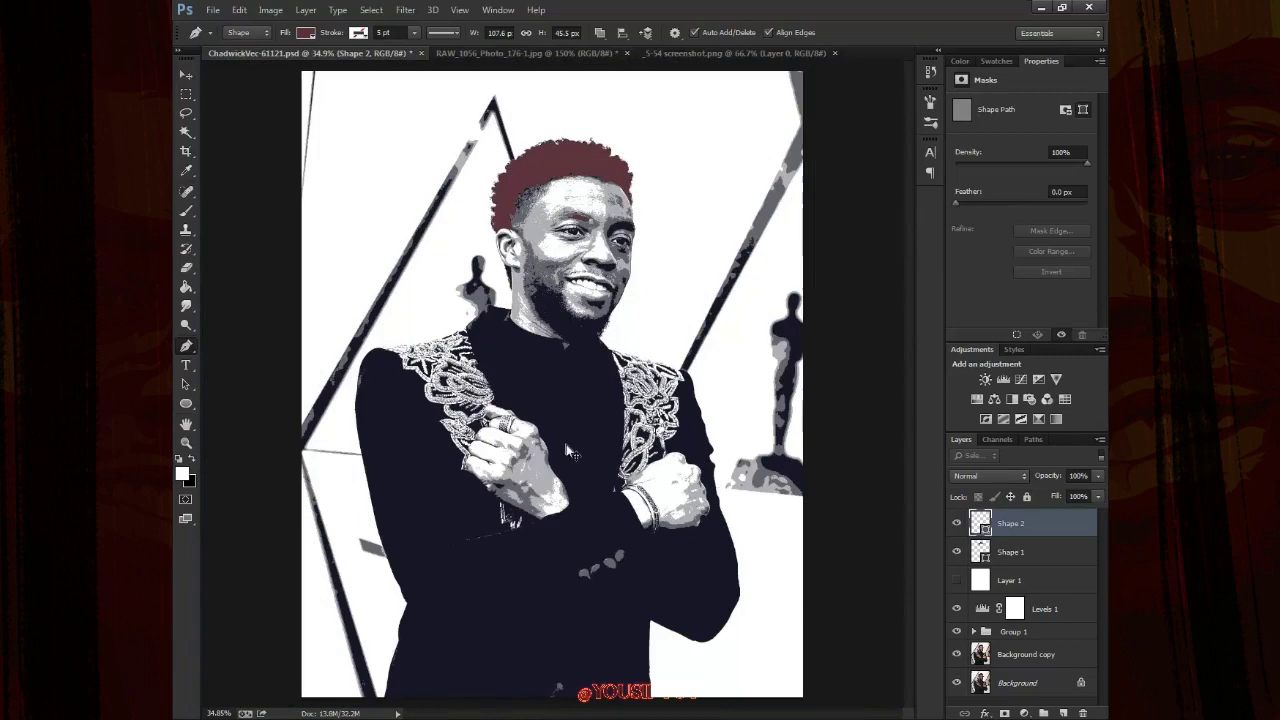
key(v)
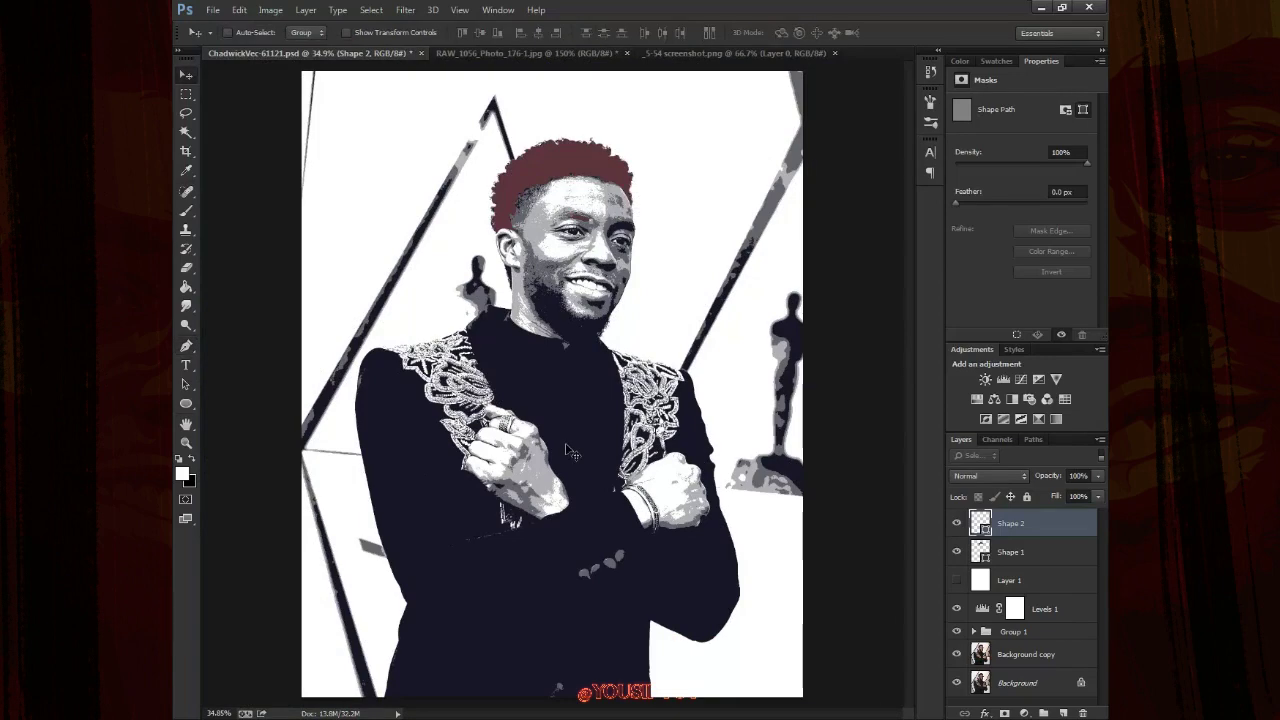
key(z)
drag(651, 240, 757, 373)
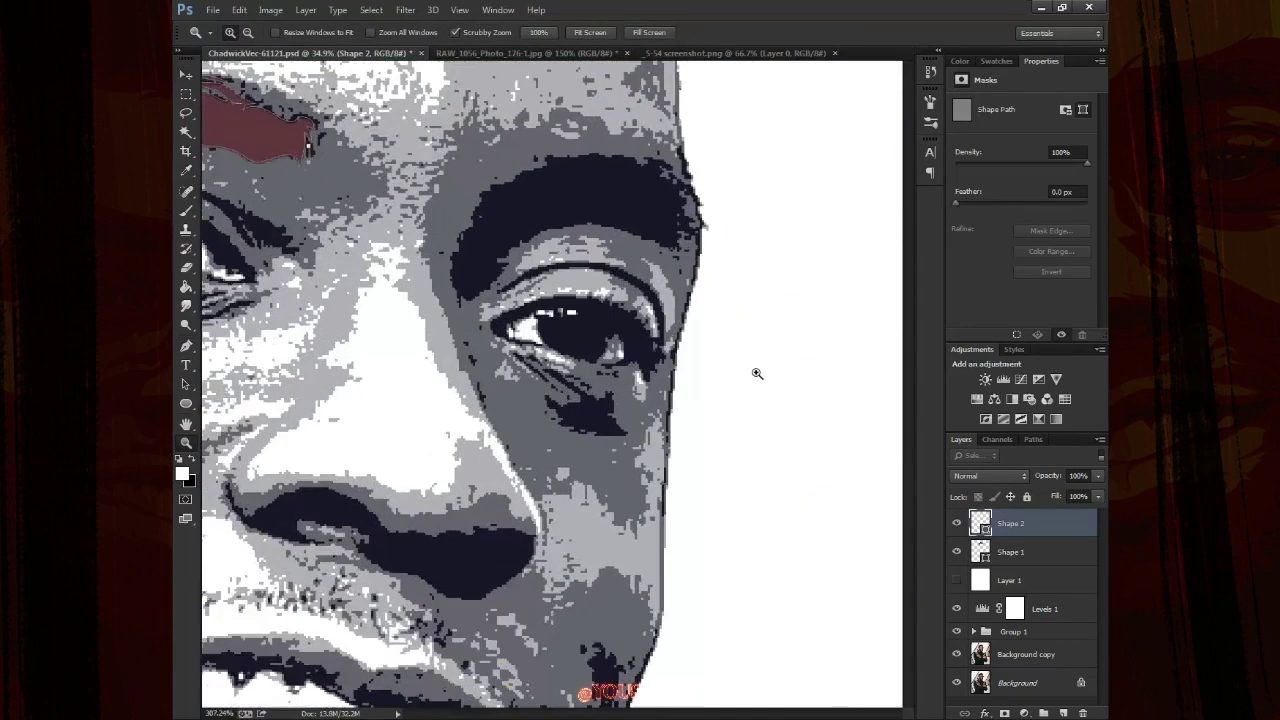
click(757, 373)
scroll(477, 285, up, 1)
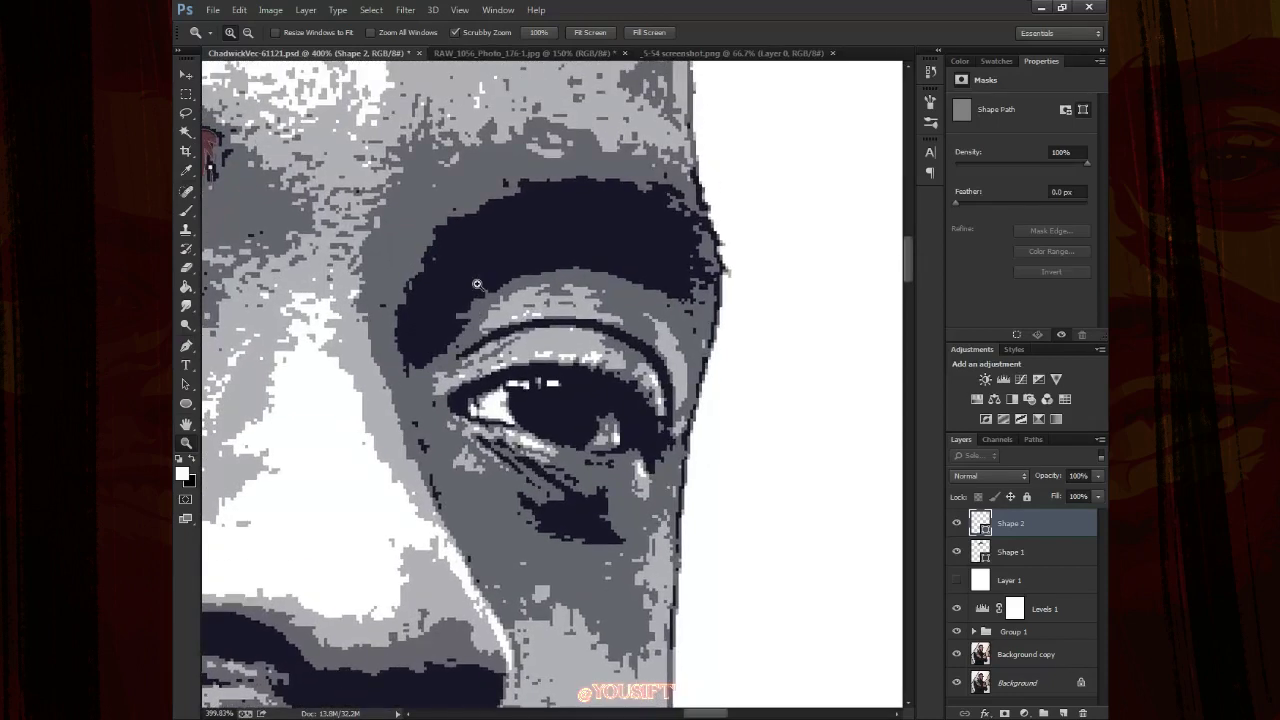
key(p)
Trace the right eyebrow's lower edge out to its right end
drag(441, 319, 452, 316)
drag(553, 270, 609, 270)
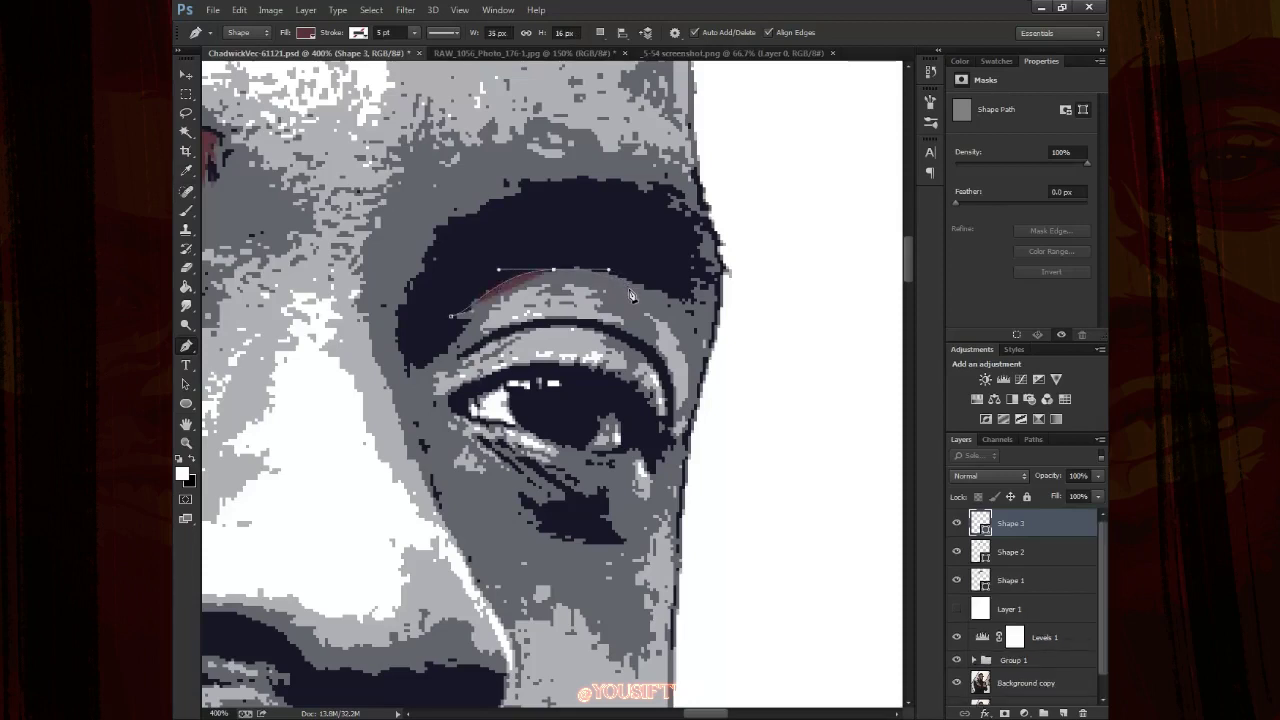
click(618, 278)
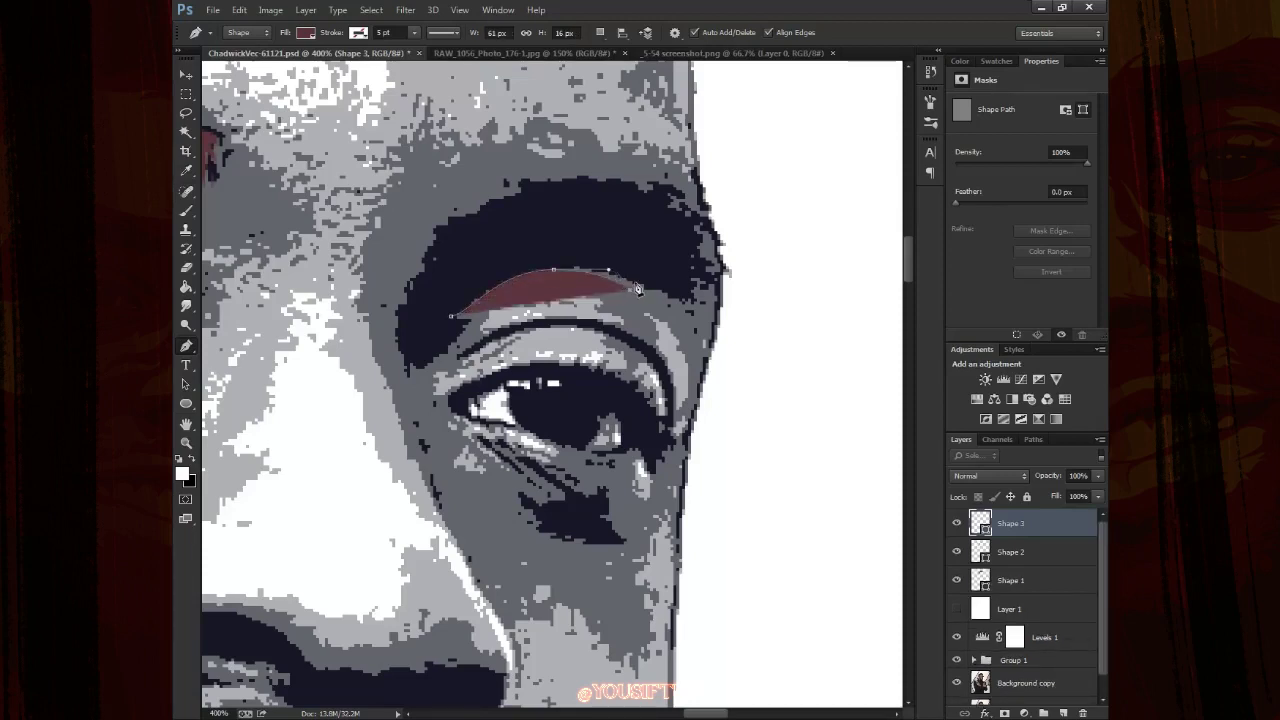
click(656, 282)
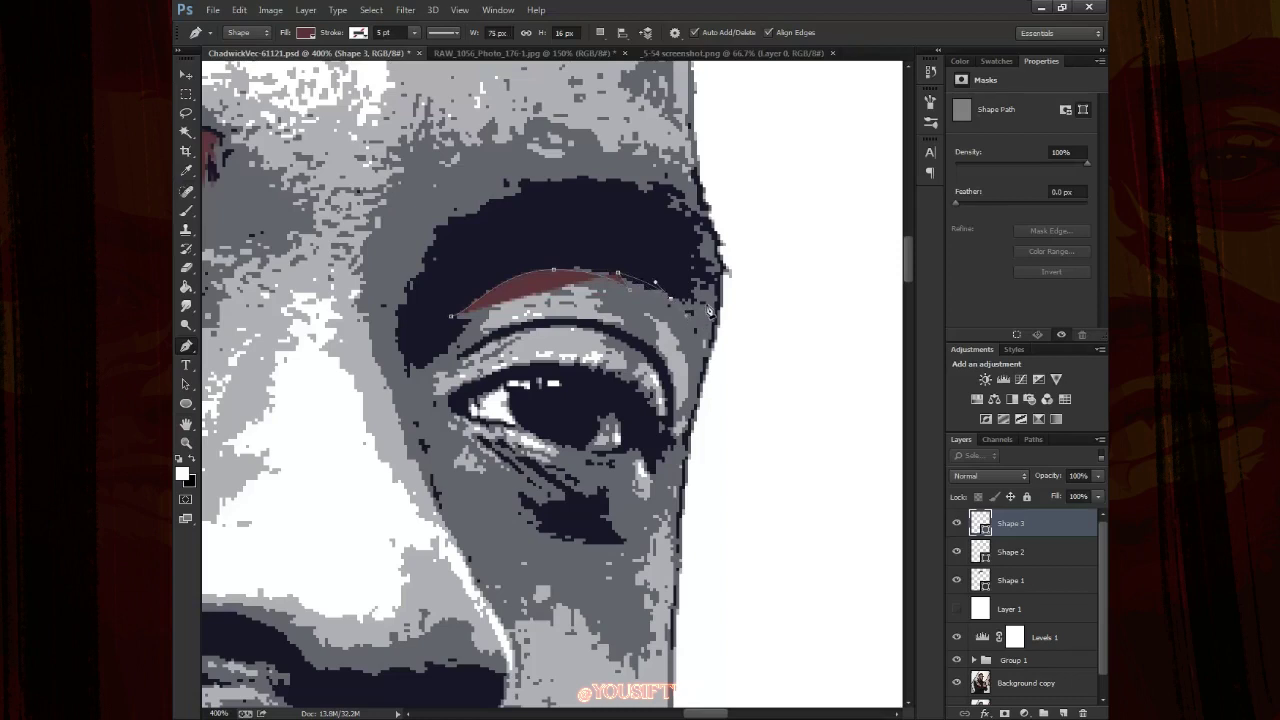
drag(670, 297, 688, 298)
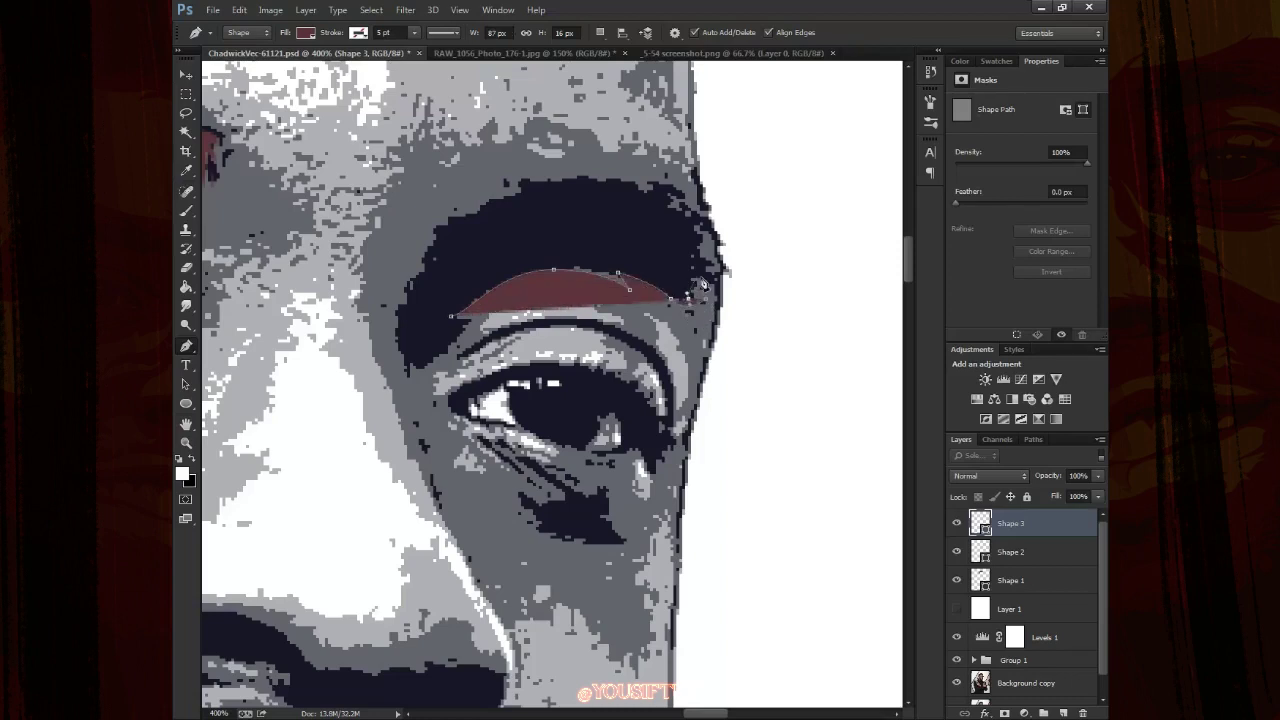
click(707, 287)
Trace the right eyebrow's top edge from right to left
click(706, 234)
click(664, 199)
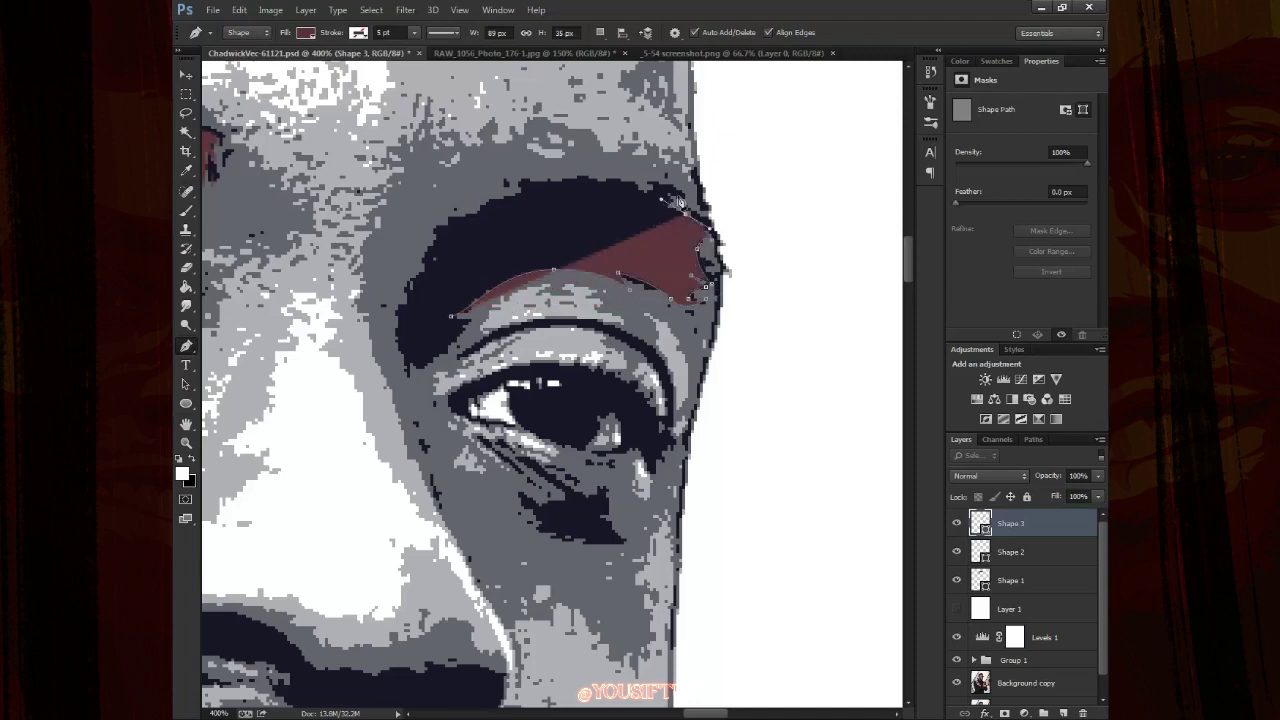
click(634, 188)
click(556, 182)
click(503, 186)
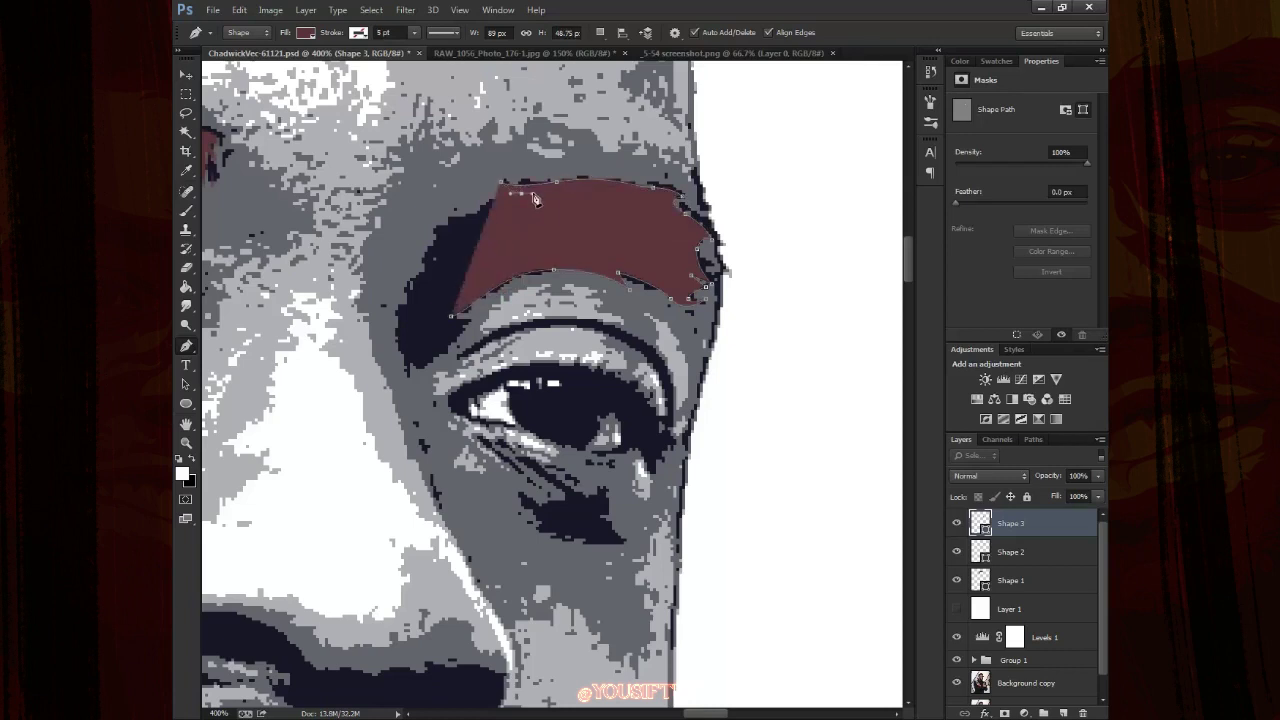
Drop Shape 3 to 20% opacity and trace down the eyebrow's left edge
key(2)
drag(484, 208, 466, 214)
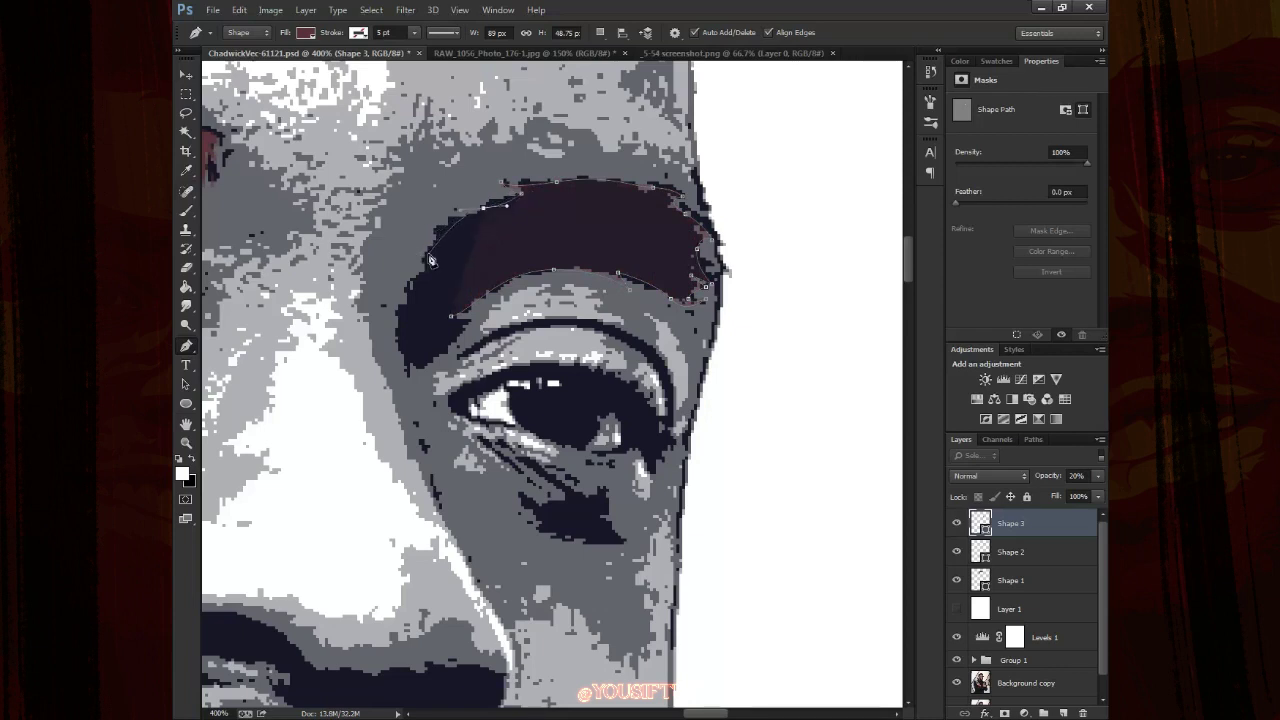
click(438, 231)
click(427, 255)
click(413, 287)
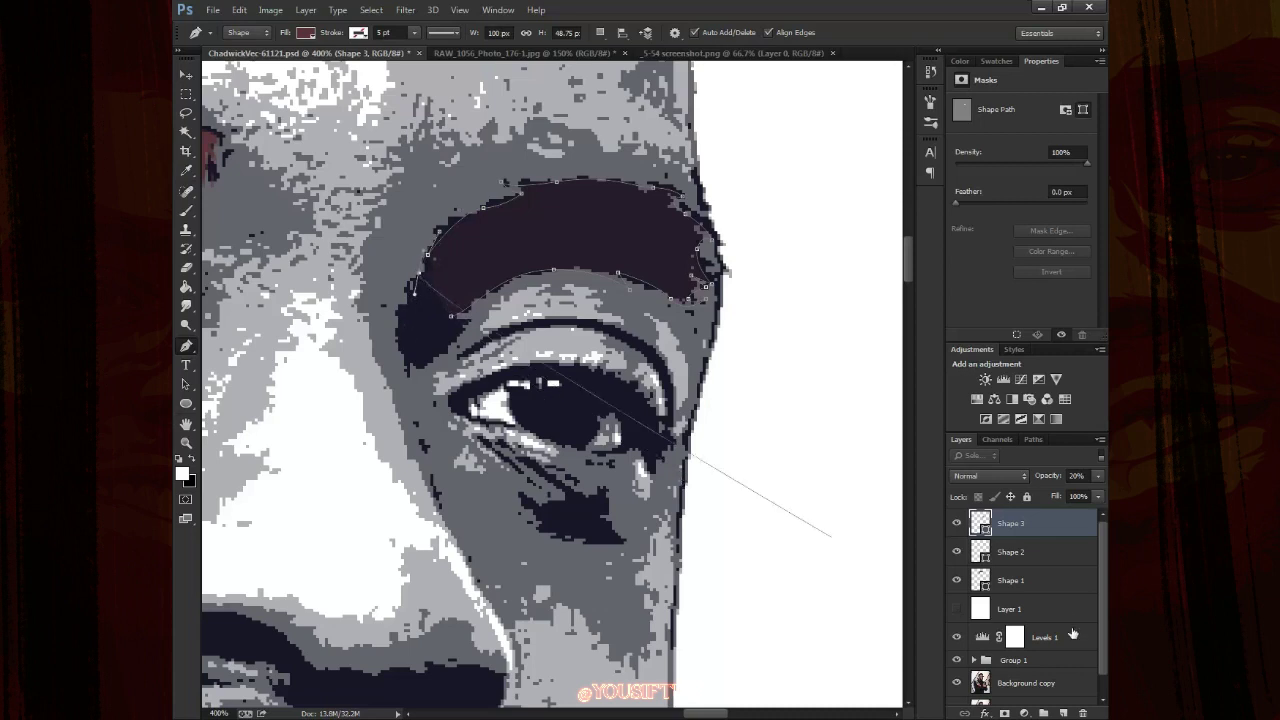
alt+click(957, 683)
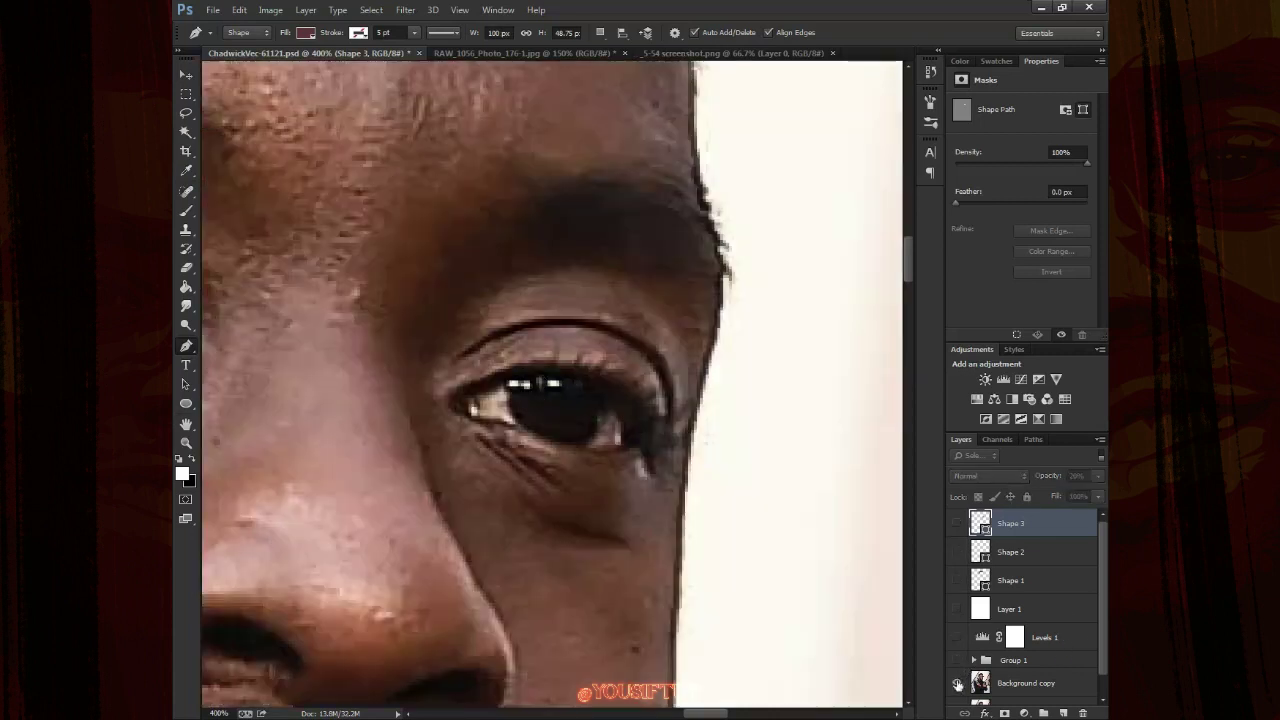
alt+click(957, 683)
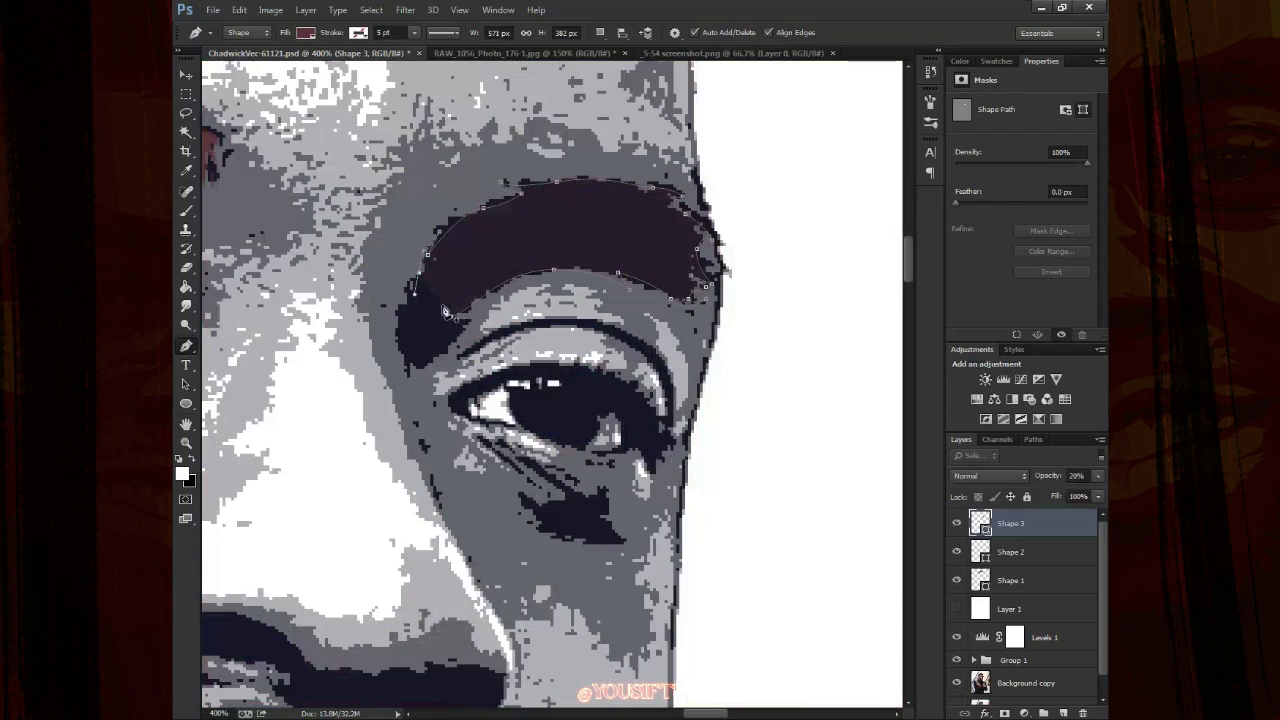
Close the eyebrow path, reshape its curves, restore 100% opacity and fit the view
drag(422, 284, 451, 259)
drag(478, 254, 449, 303)
mouse_move(510, 263)
mouse_down()
mouse_move(516, 246)
mouse_move(547, 244)
mouse_up()
click(689, 302)
key(0)
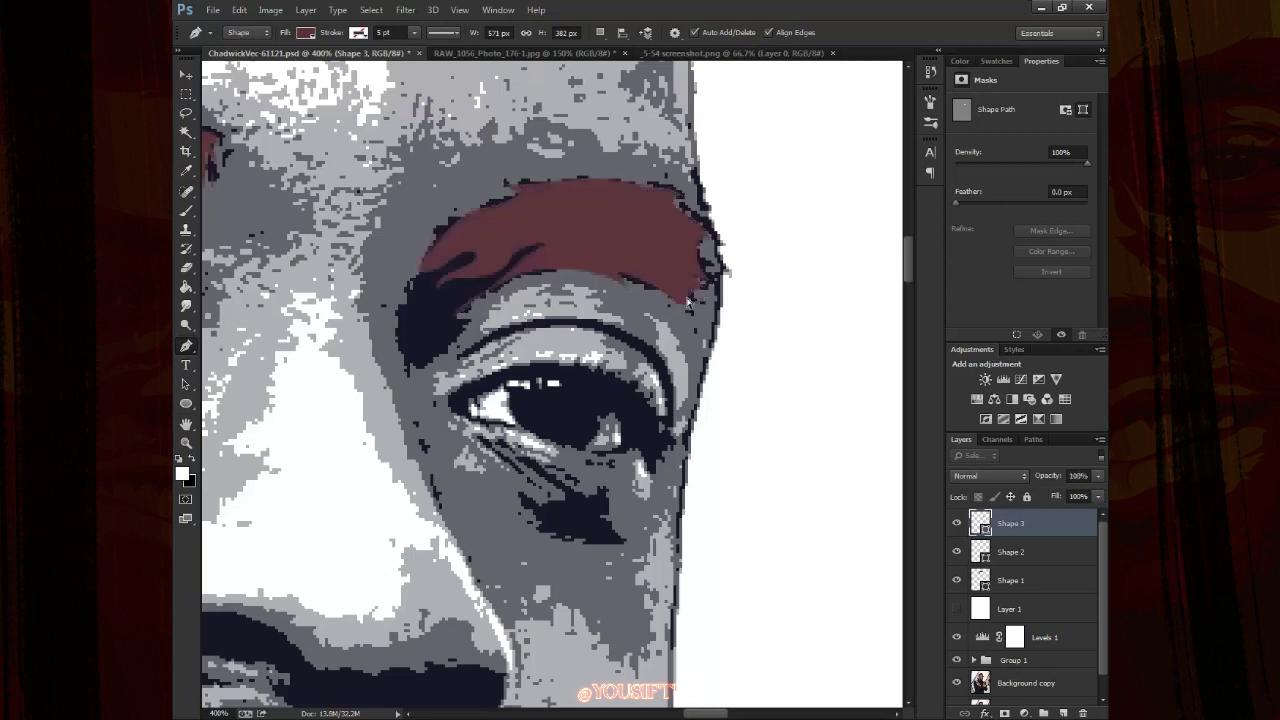
key(v)
key(ctrl+0)
Show Layer 1 and the Shape 1 hair, then zoom in on the left eyebrow
click(956, 608)
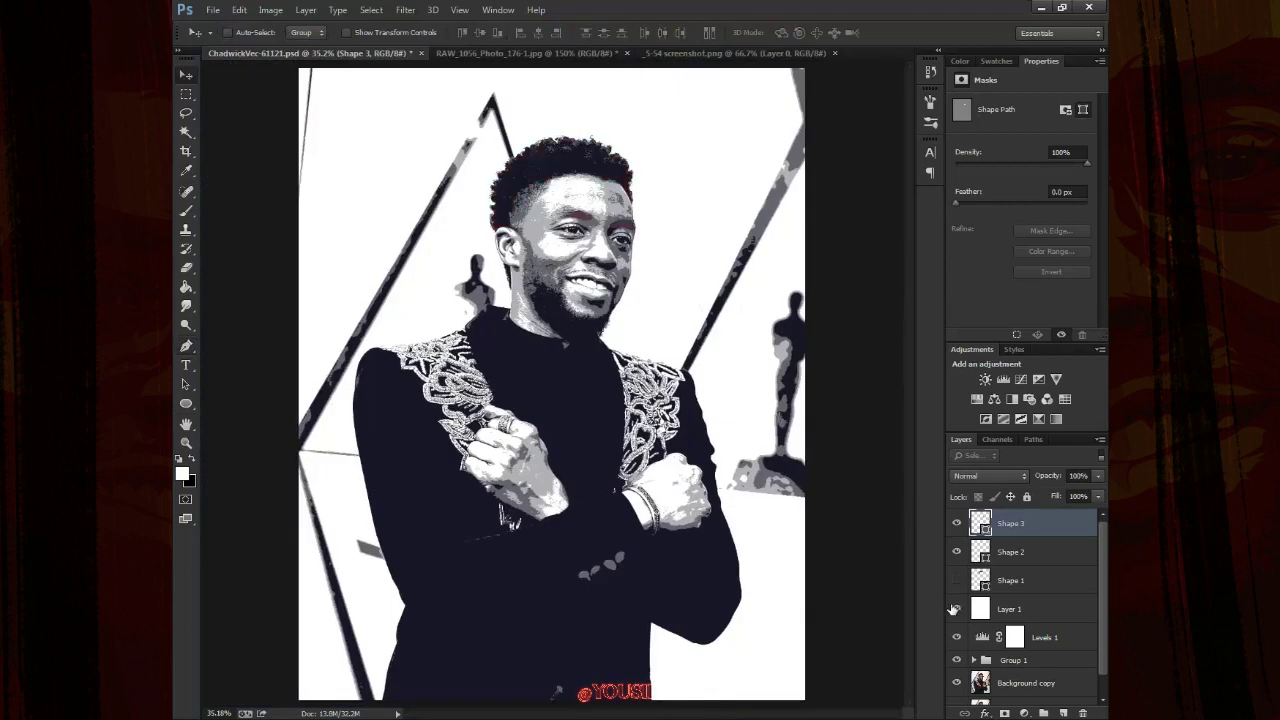
click(956, 580)
key(z)
mouse_move(607, 200)
mouse_down()
mouse_move(638, 232)
mouse_move(632, 278)
mouse_up()
drag(613, 326, 677, 366)
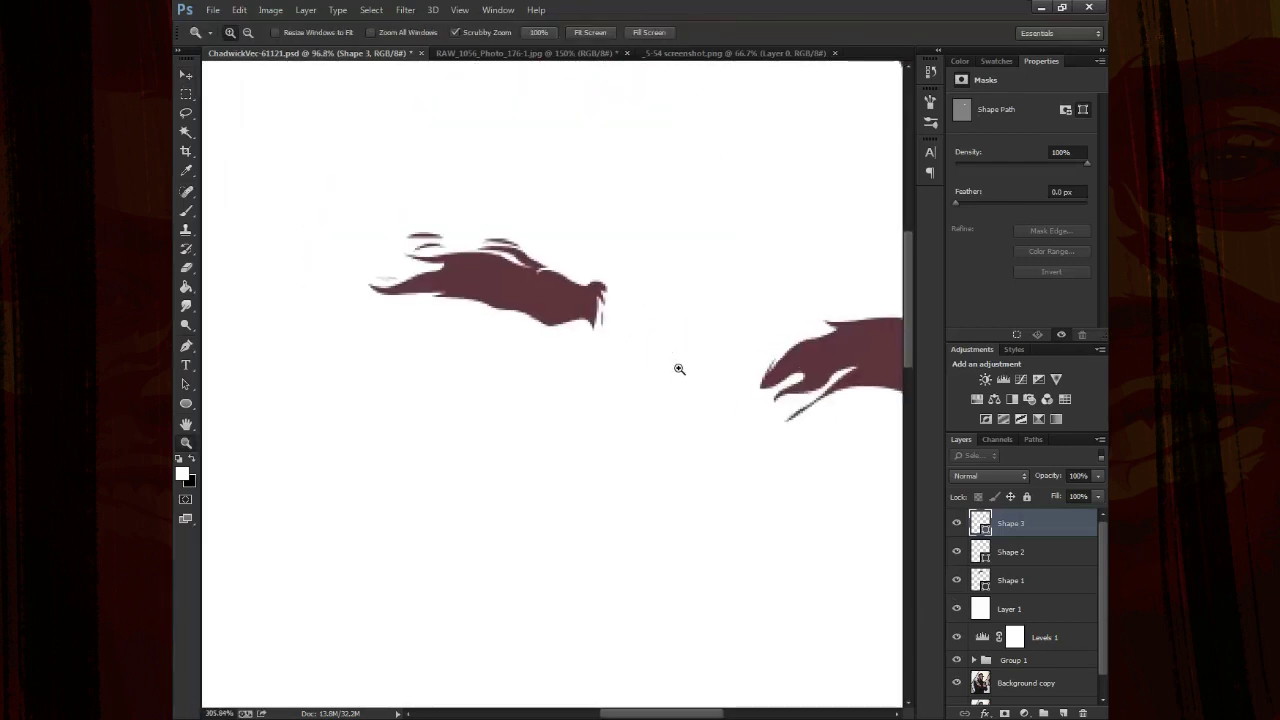
drag(411, 271, 449, 286)
Select the left eyebrow path and pull a curve handle from its tip
key(a)
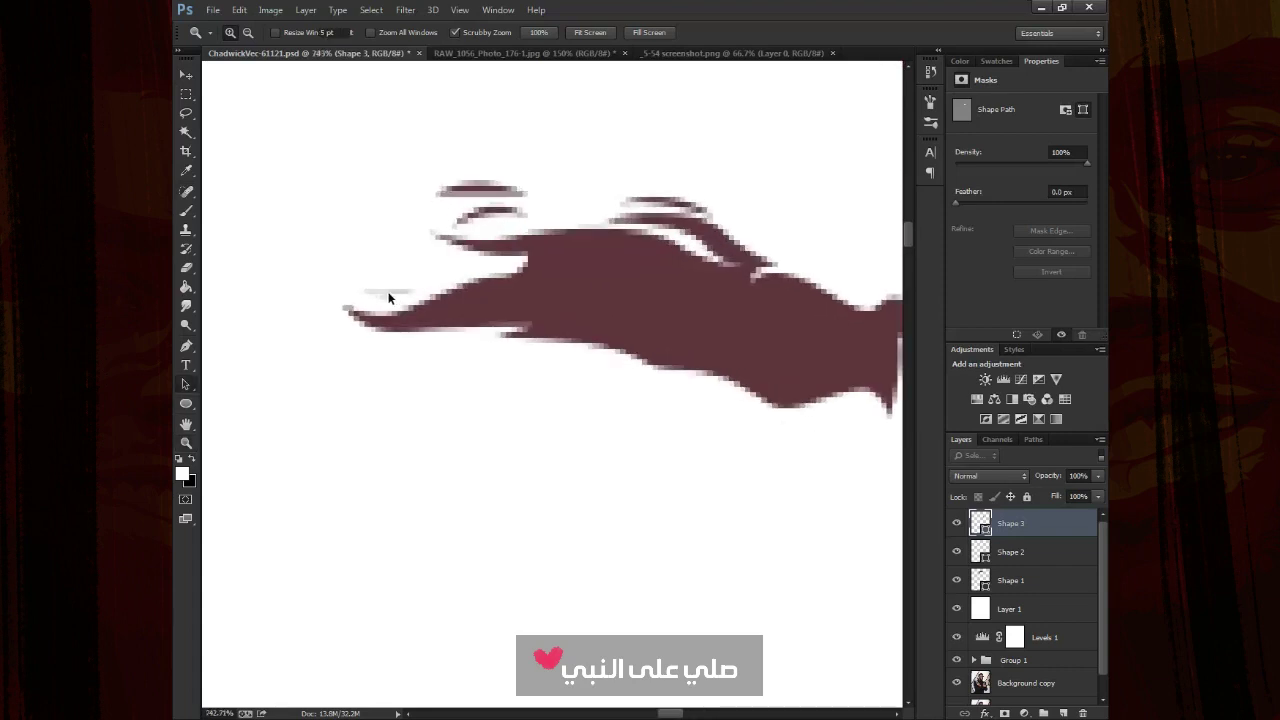
click(390, 296)
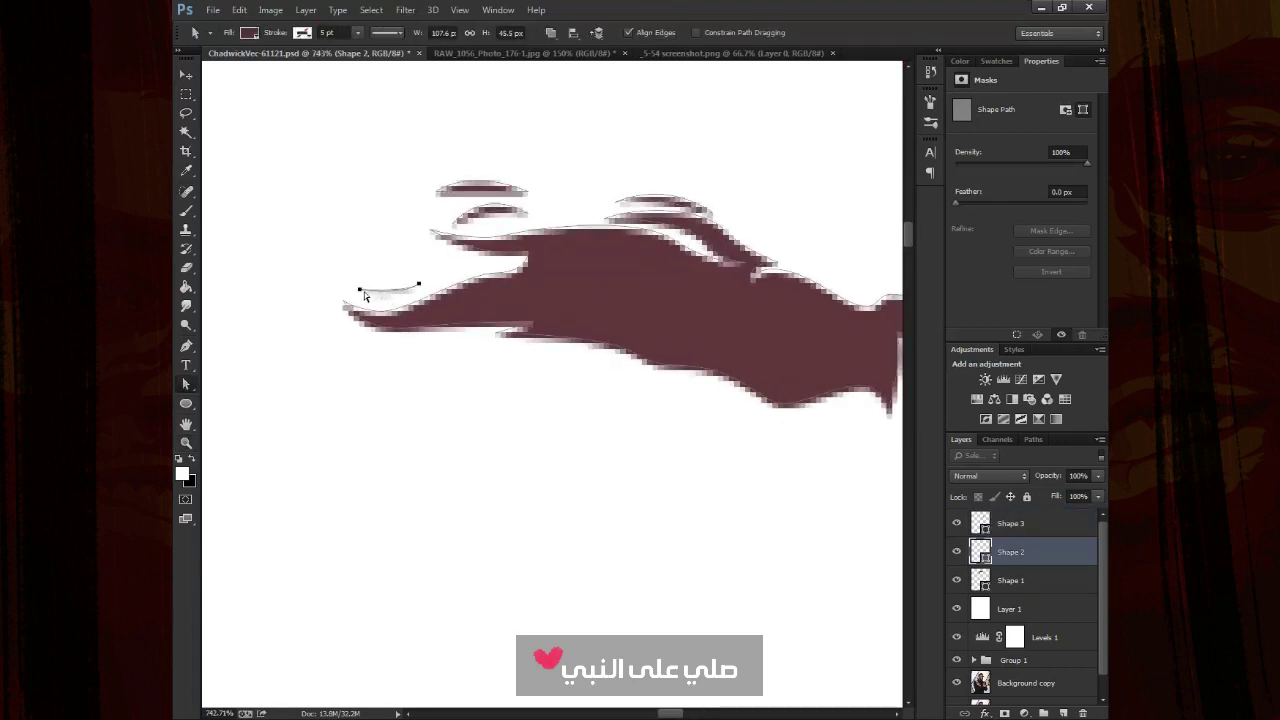
double_click(361, 292)
mouse_move(418, 285)
mouse_down()
mouse_move(391, 292)
mouse_move(391, 314)
mouse_up()
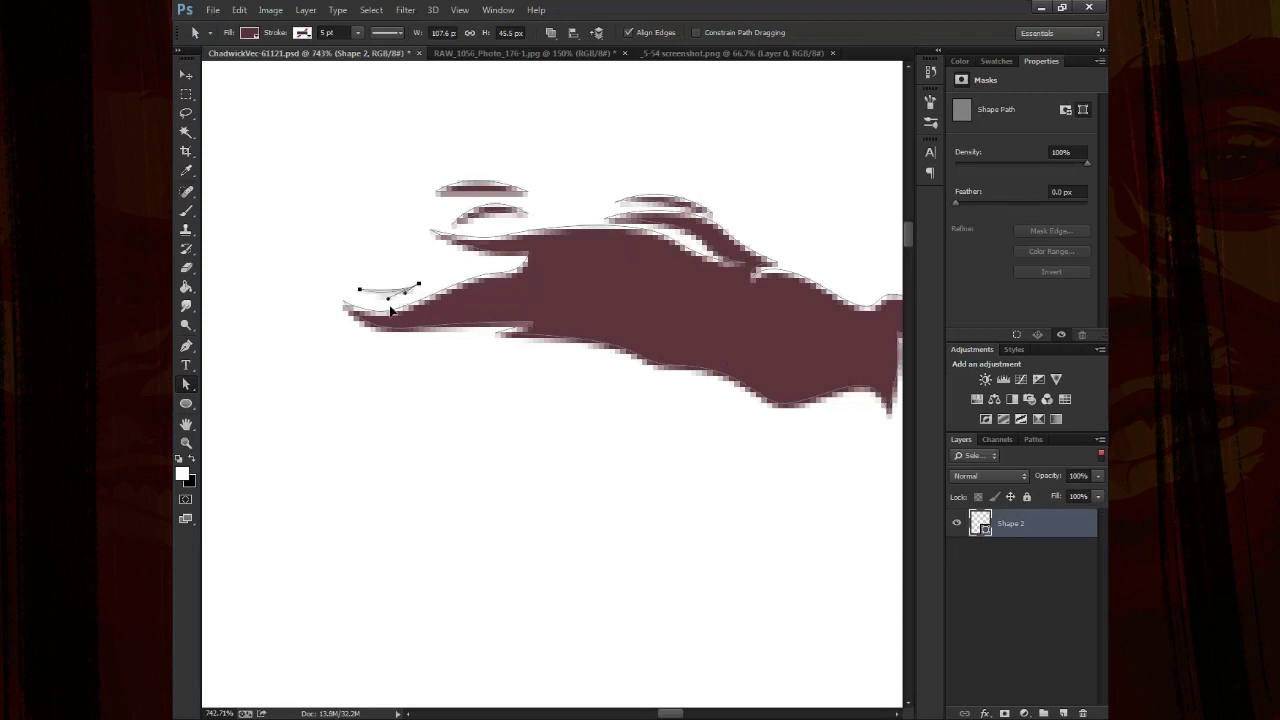
key(ctrl+0)
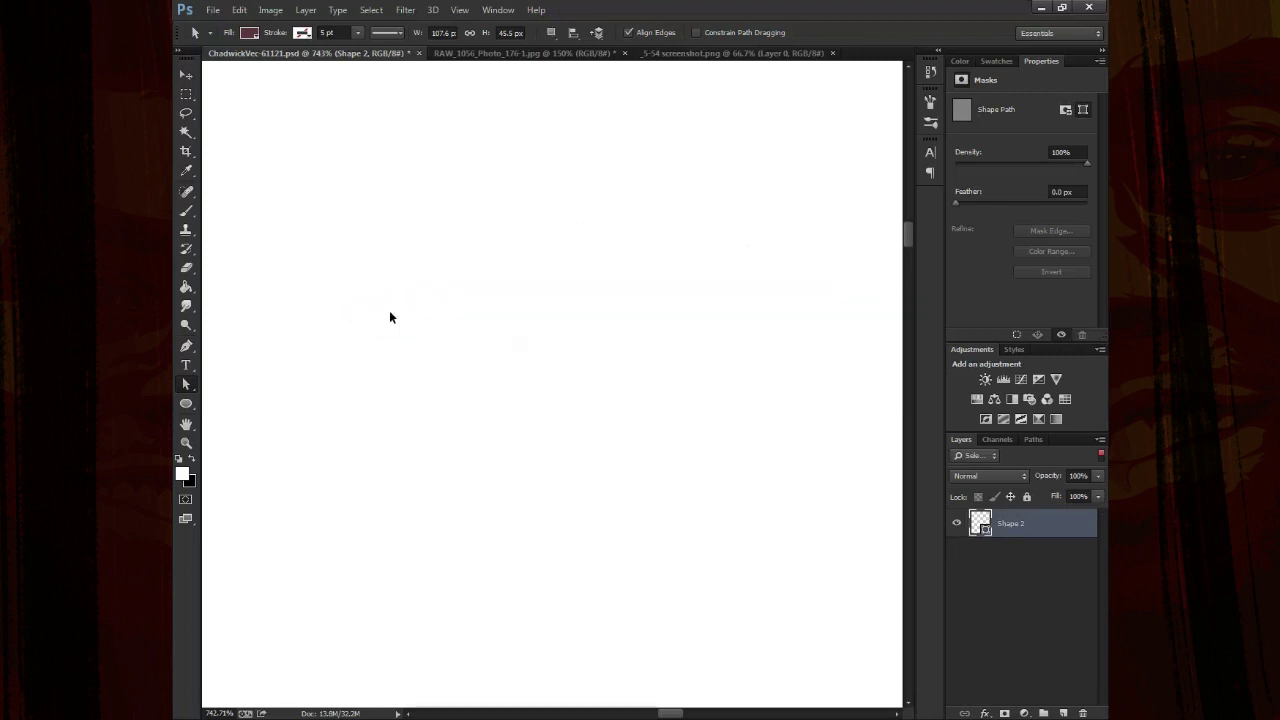
key(z)
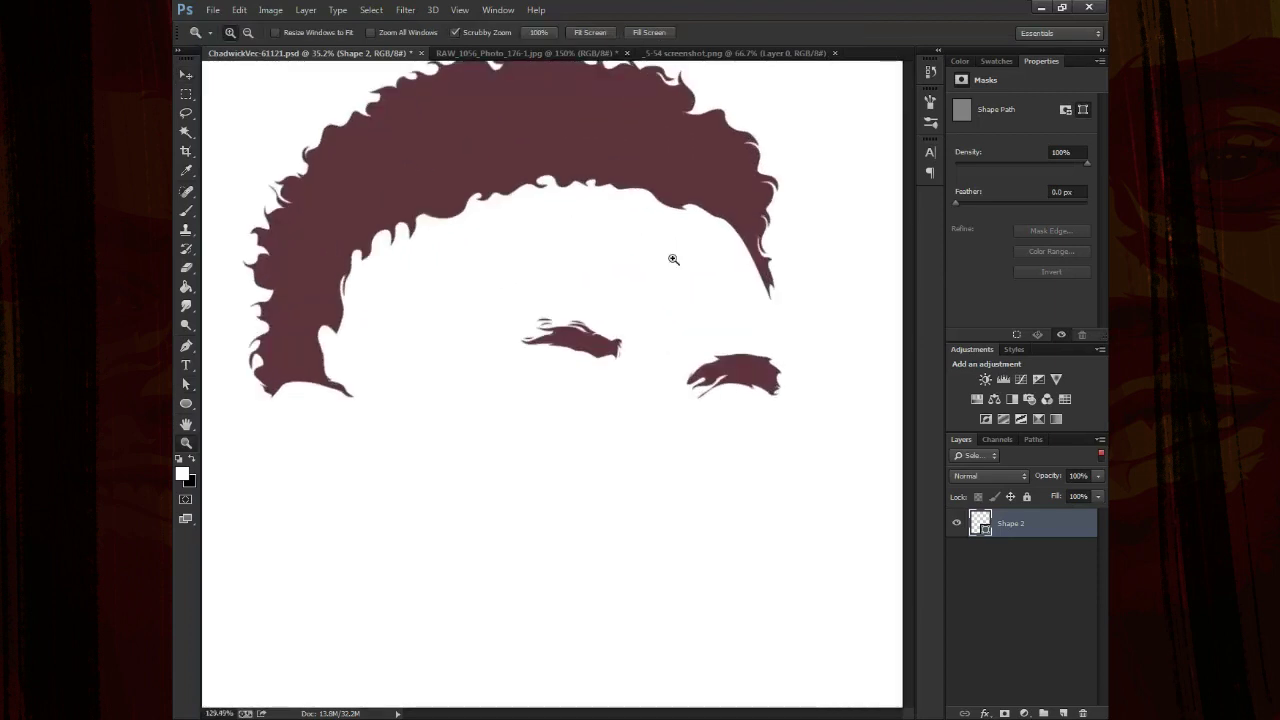
drag(599, 186, 706, 289)
Switch from Path Selection to the Direct Selection tool
key(a)
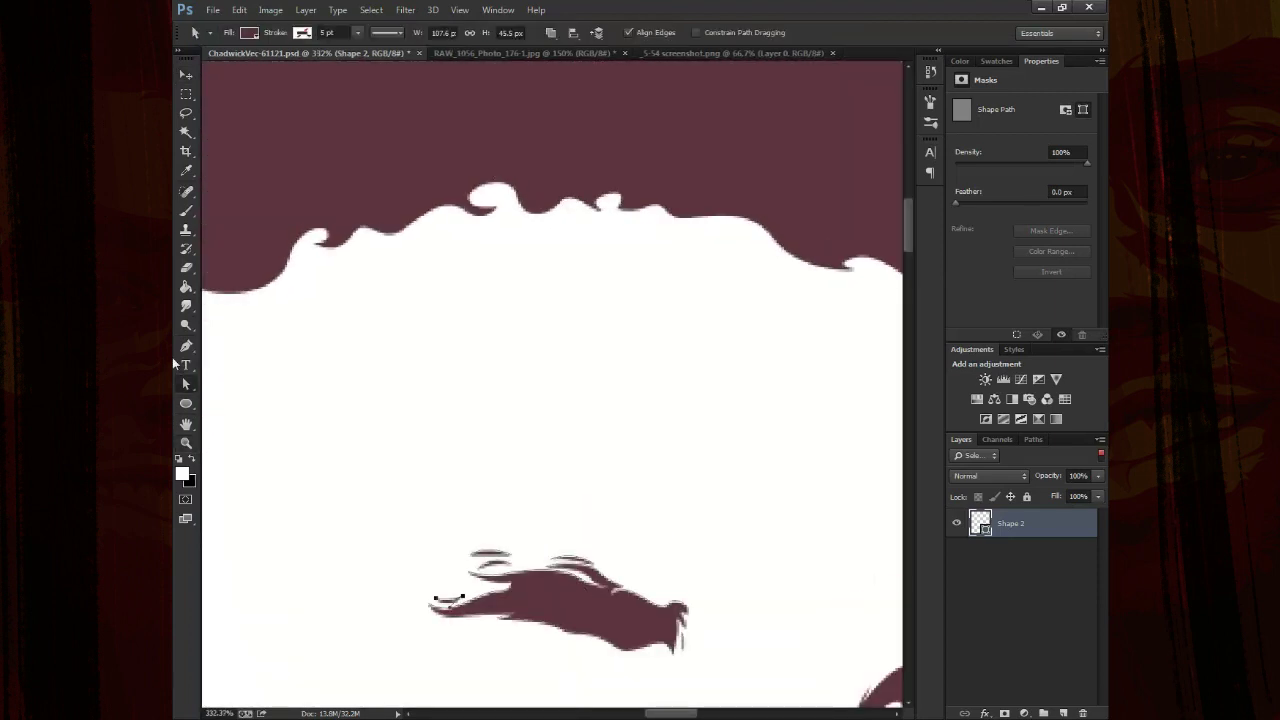
right_click(185, 384)
click(255, 398)
scroll(423, 383, down, 2)
scroll(485, 505, down, 2)
scroll(473, 528, up, 3)
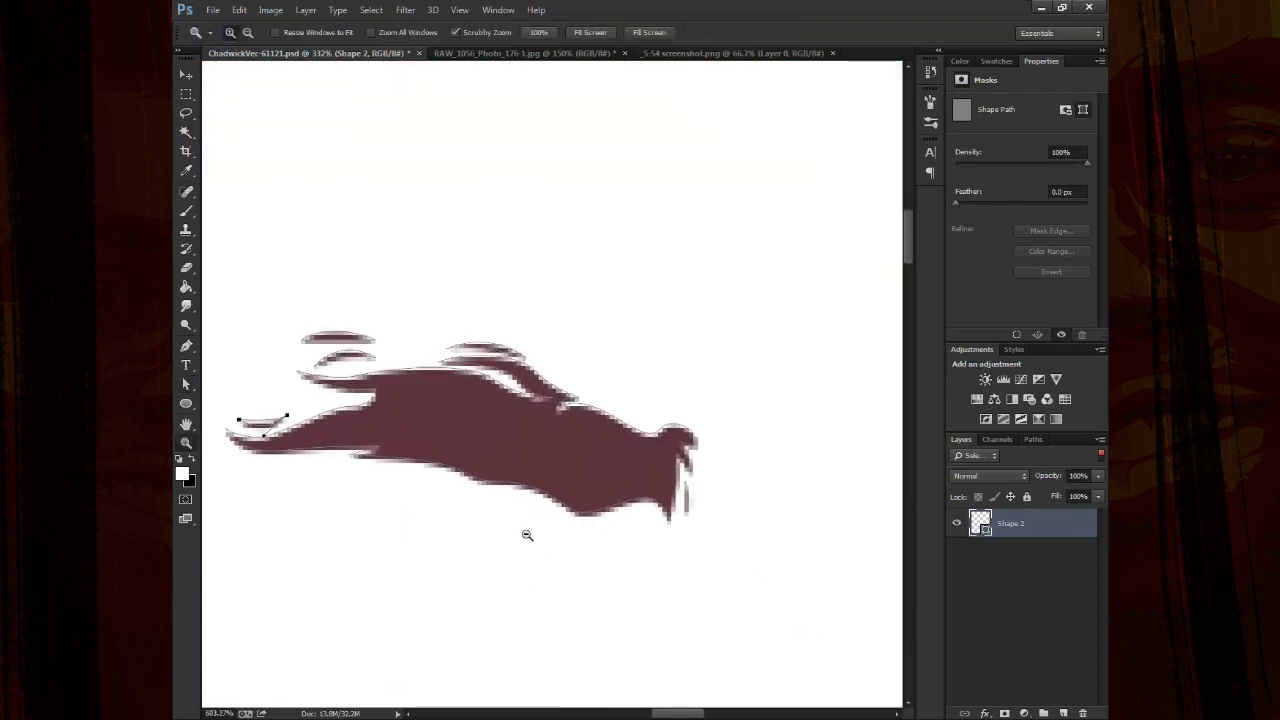
Move the eyebrow's lower-edge anchor down-right, then refit and zoom on the eyebrows
drag(463, 508, 620, 297)
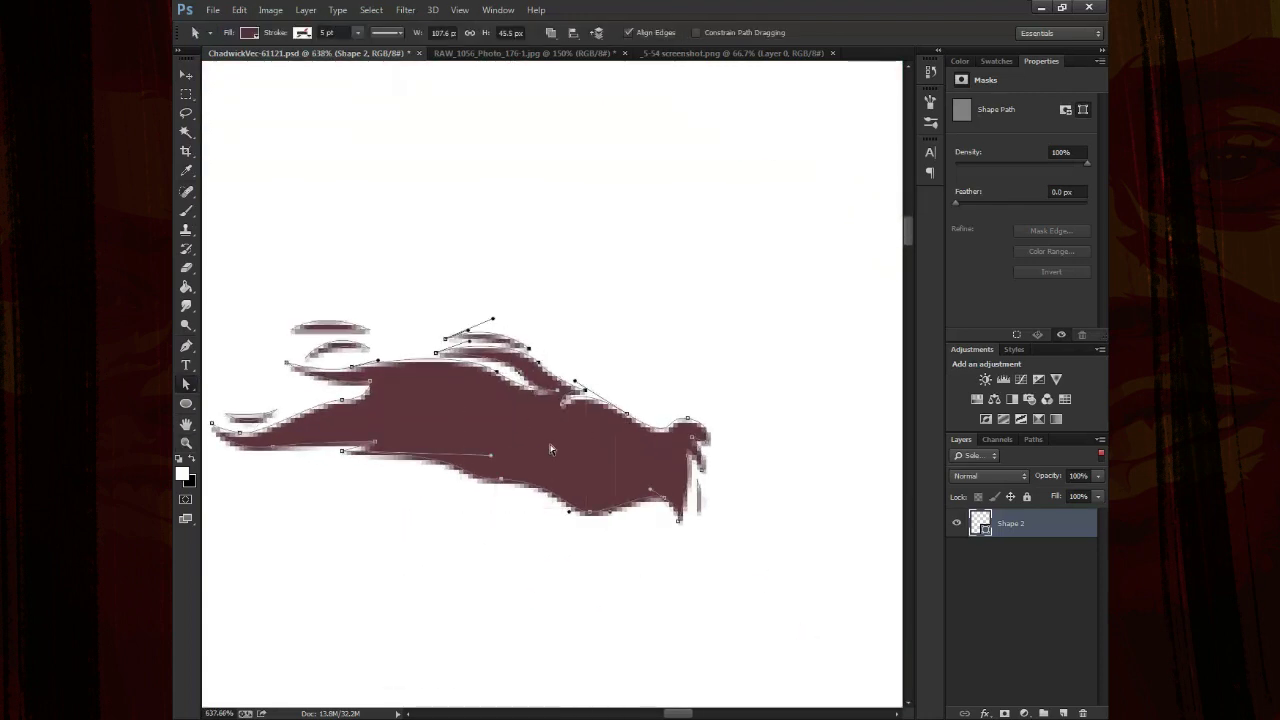
click(501, 481)
drag(501, 481, 506, 468)
key(ctrl+z)
click(512, 486)
drag(503, 480, 508, 504)
key(v)
key(ctrl+0)
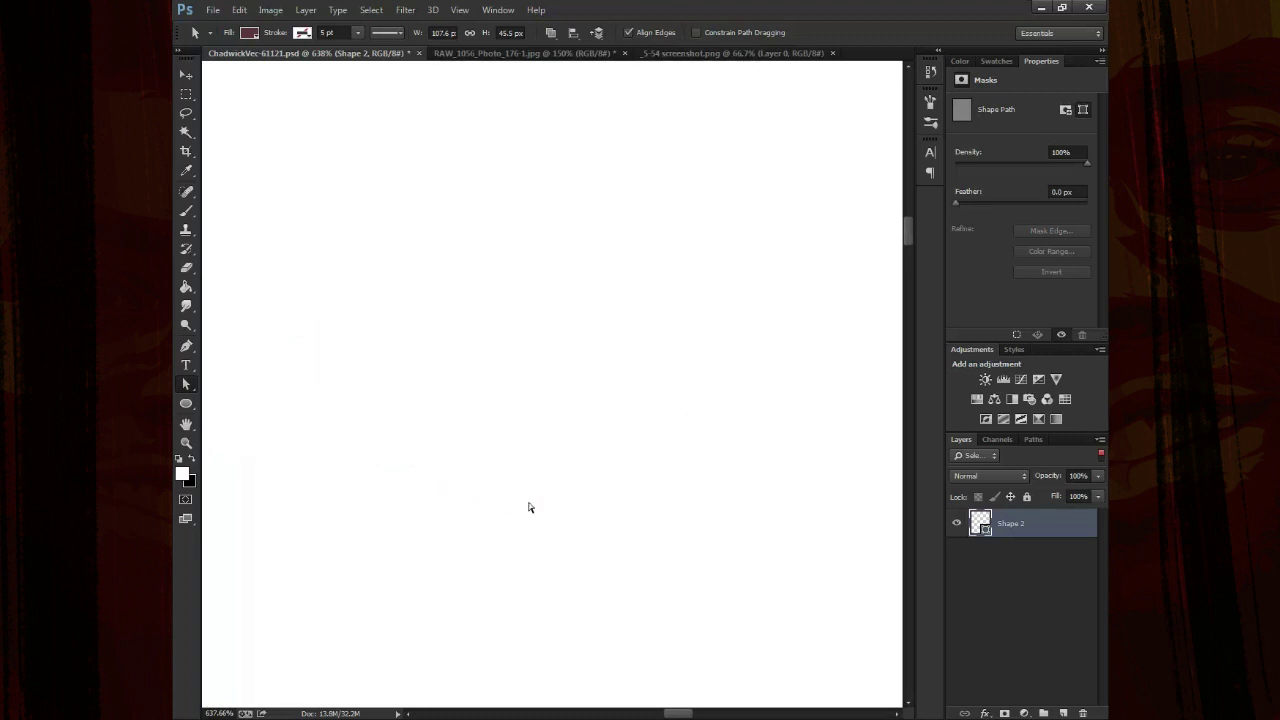
key(z)
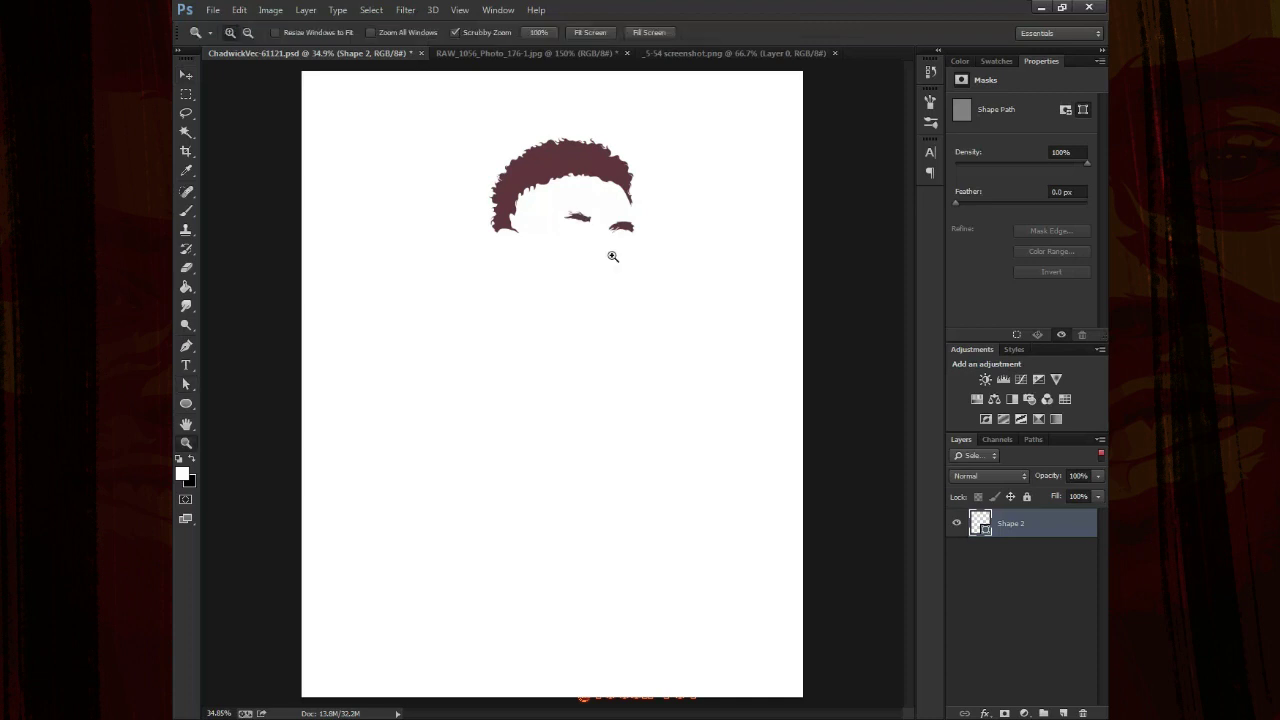
drag(625, 236, 663, 251)
Show all layers, hide the white layer and zoom in on the eye for Pen work
key(v)
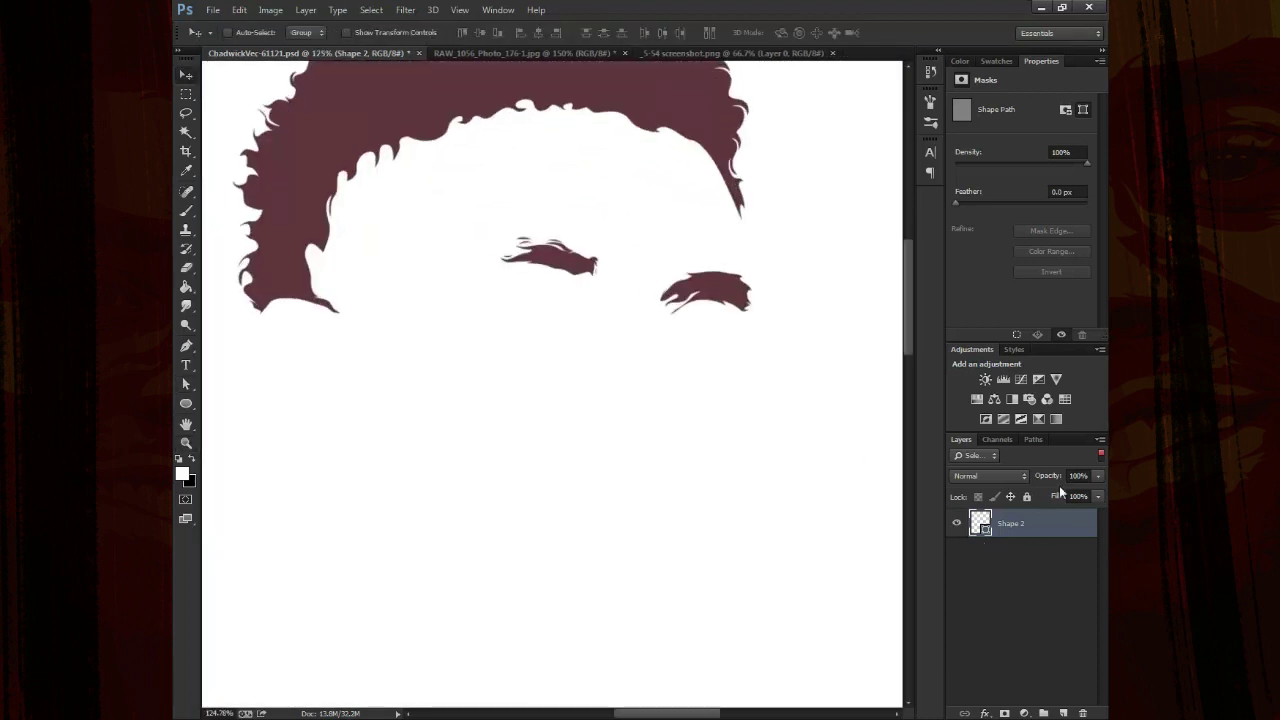
click(1102, 456)
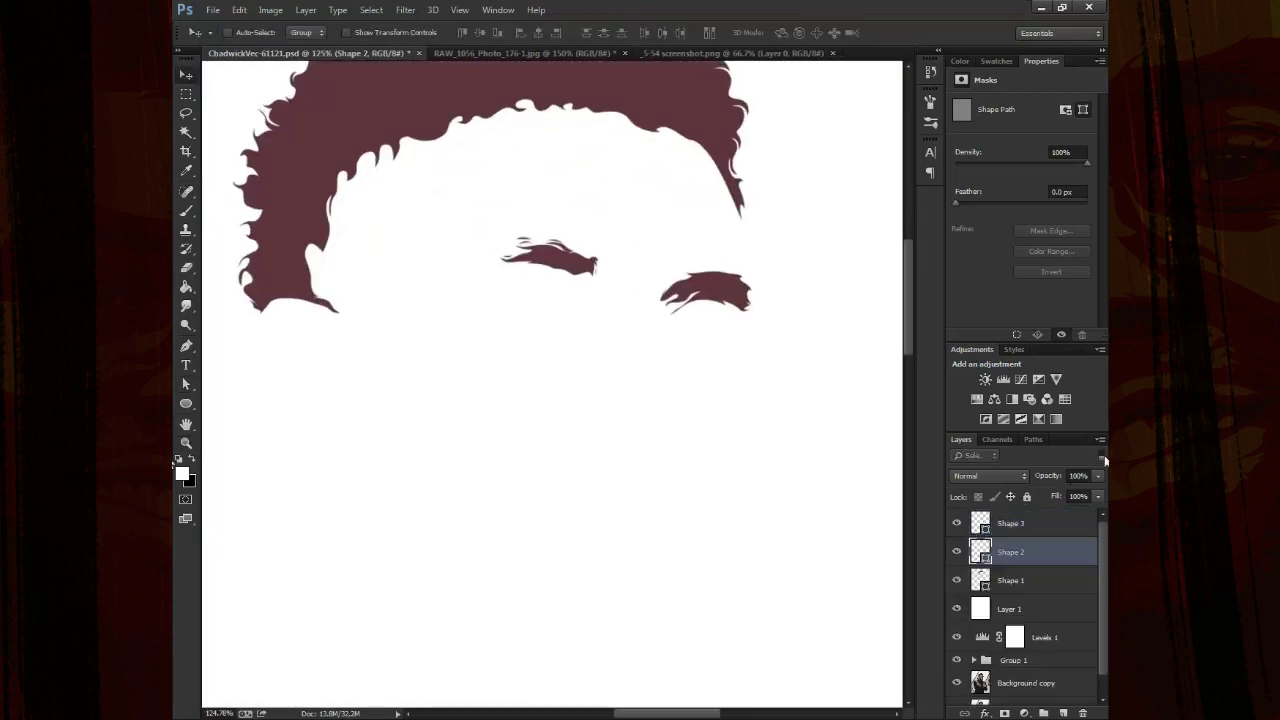
click(957, 609)
key(z)
drag(538, 311, 570, 298)
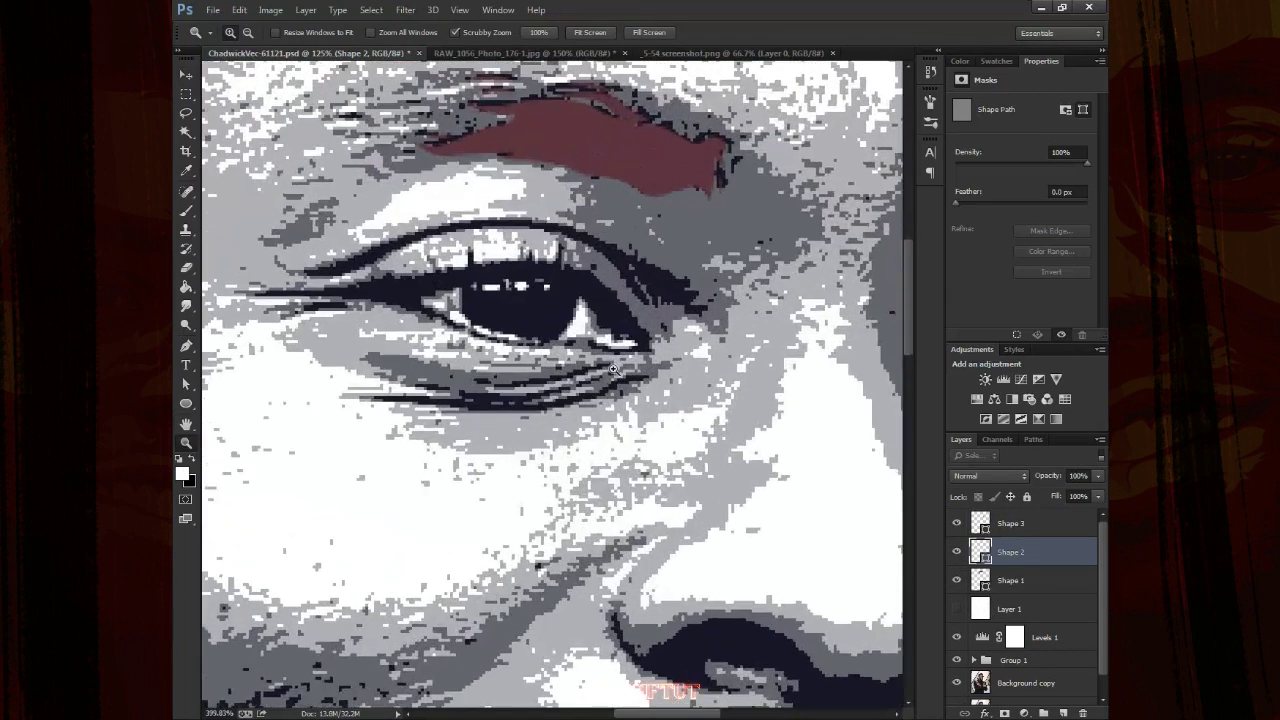
key(p)
key(ctrl+plus)
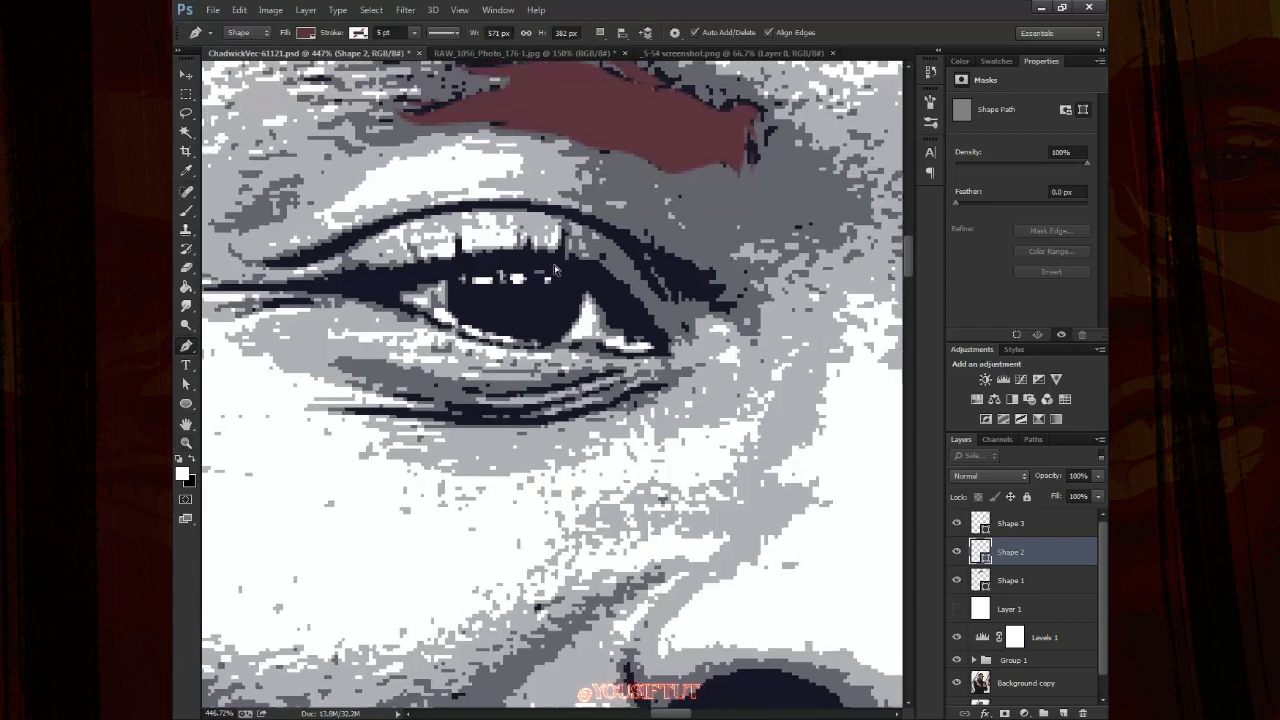
drag(536, 264, 558, 336)
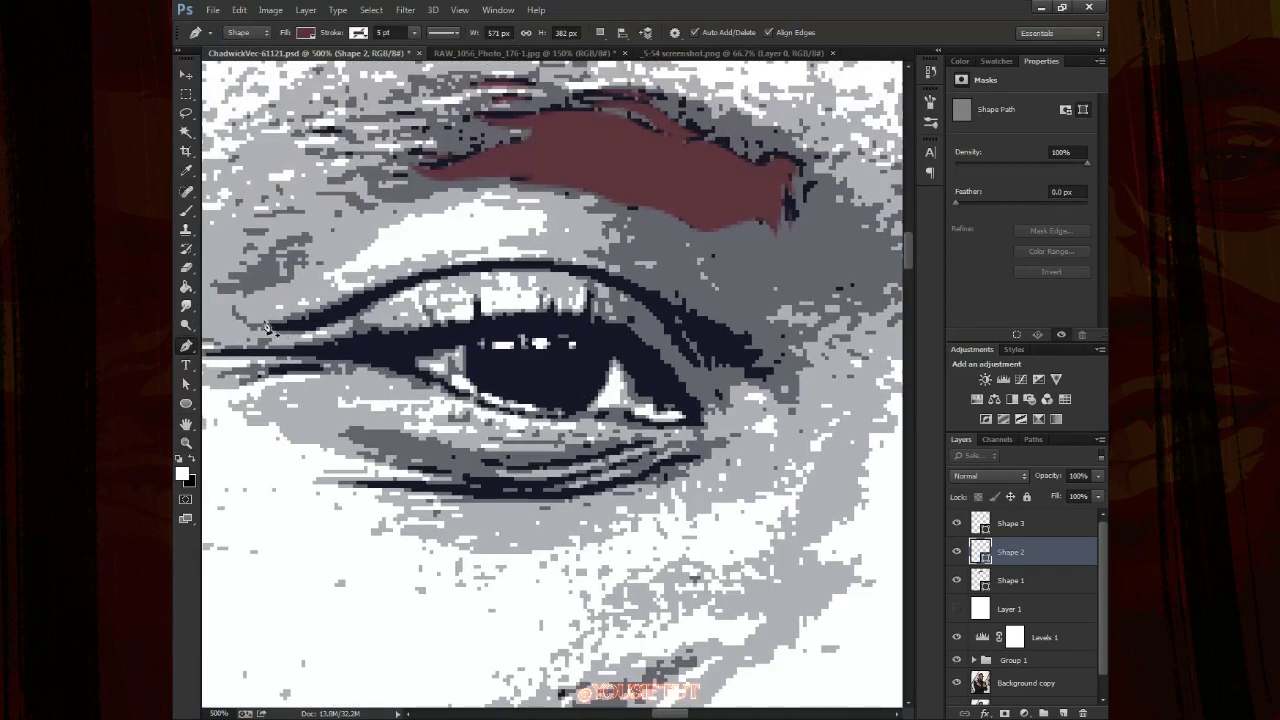
Pen-trace a new eyelid shape from the inner corner to the outer corner
click(324, 334)
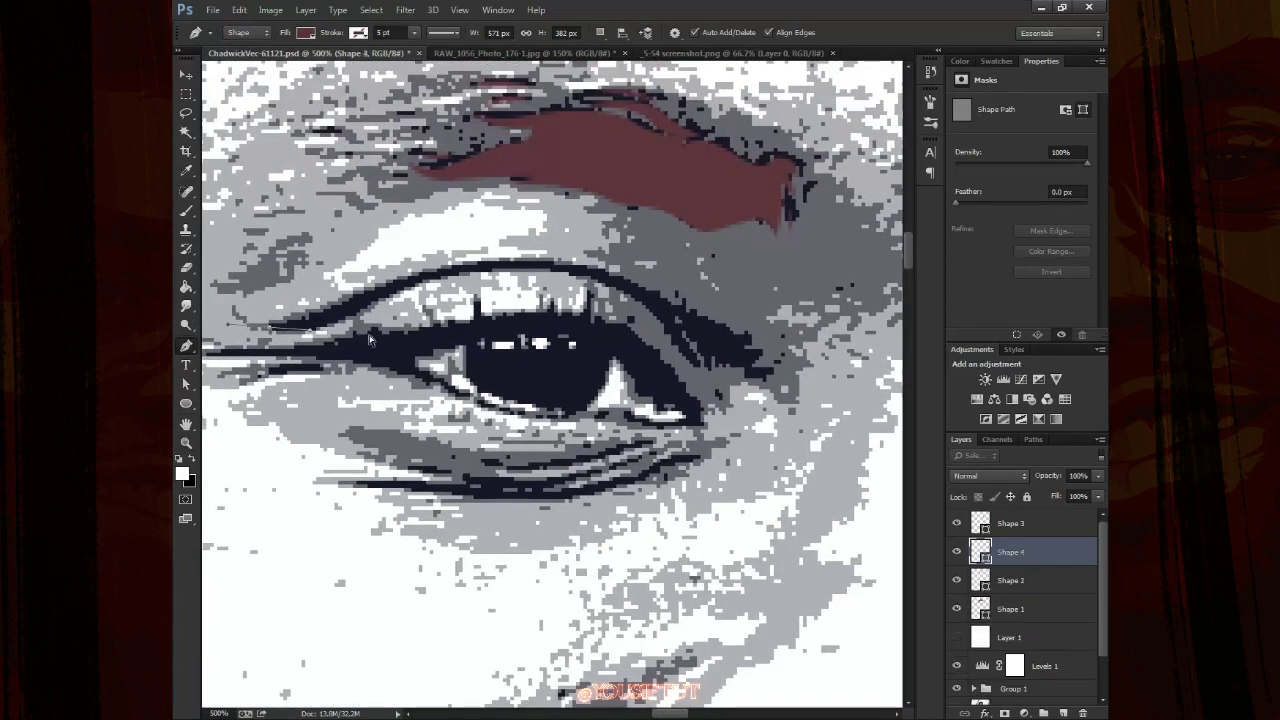
drag(312, 333, 317, 343)
drag(440, 270, 496, 276)
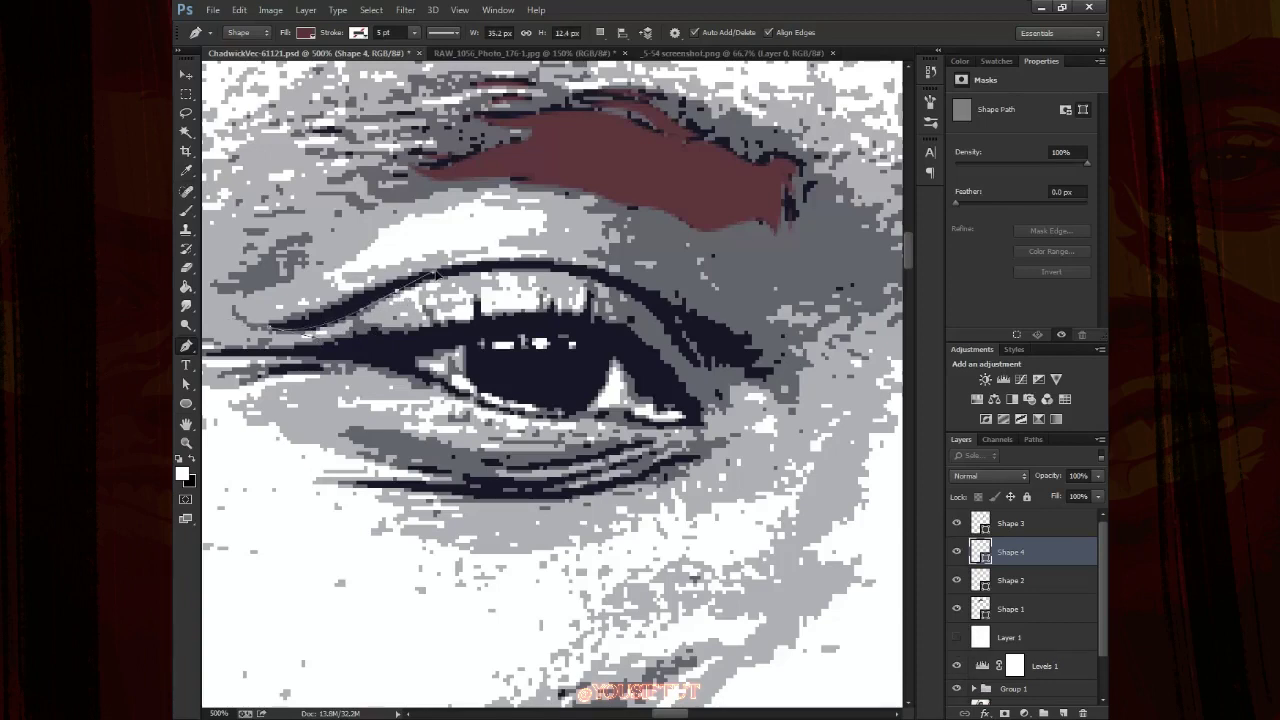
drag(580, 278, 640, 292)
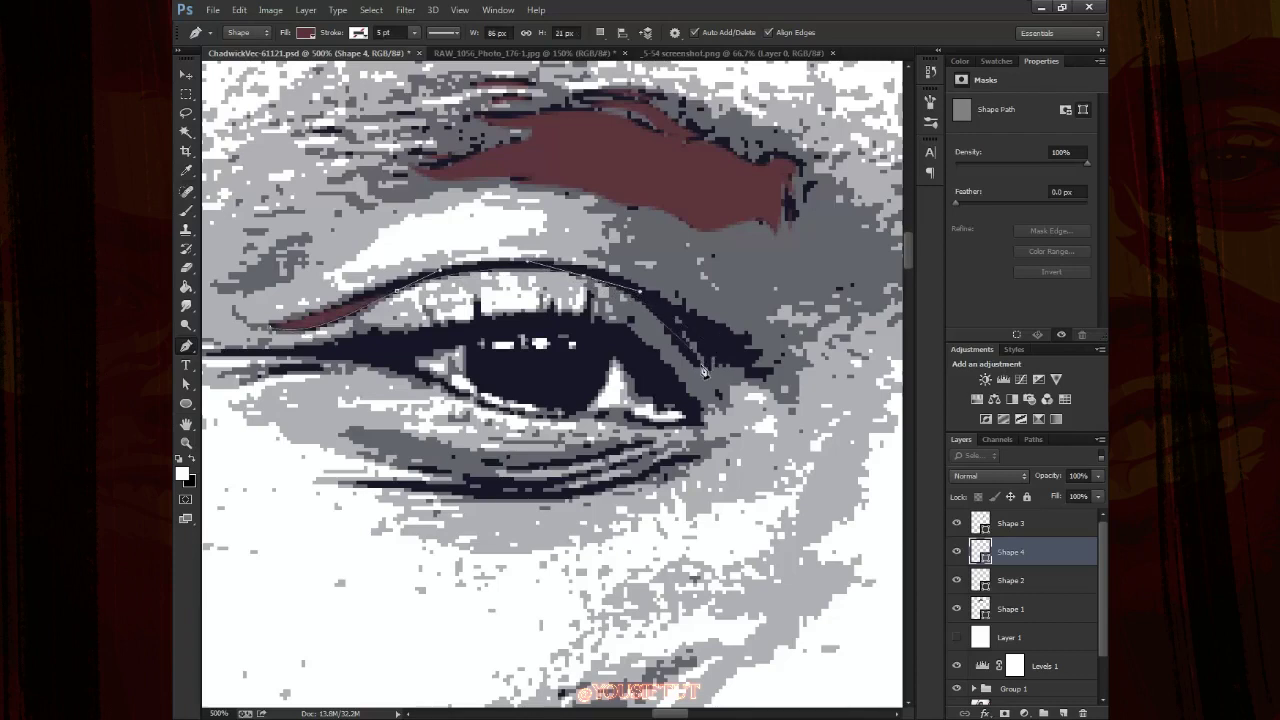
click(699, 361)
mouse_move(699, 361)
mouse_down()
mouse_move(676, 326)
mouse_move(760, 380)
mouse_up()
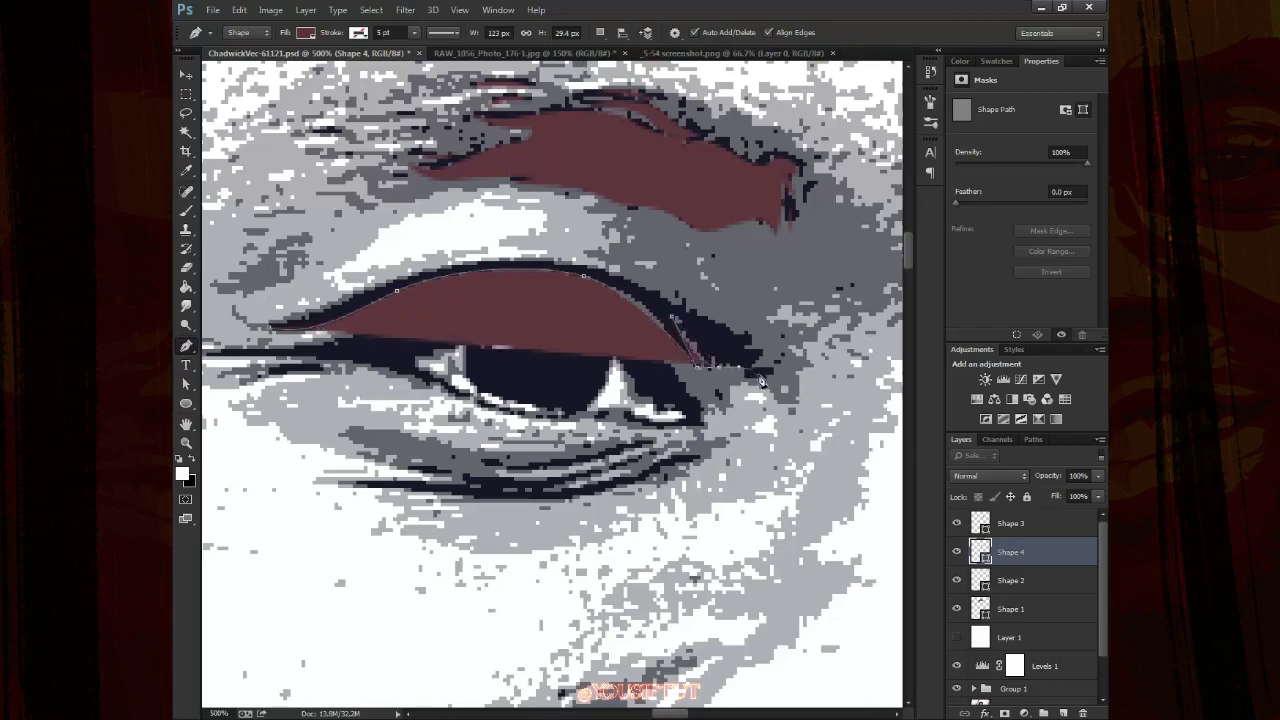
mouse_move(763, 383)
mouse_down()
mouse_move(729, 346)
mouse_move(755, 344)
mouse_up()
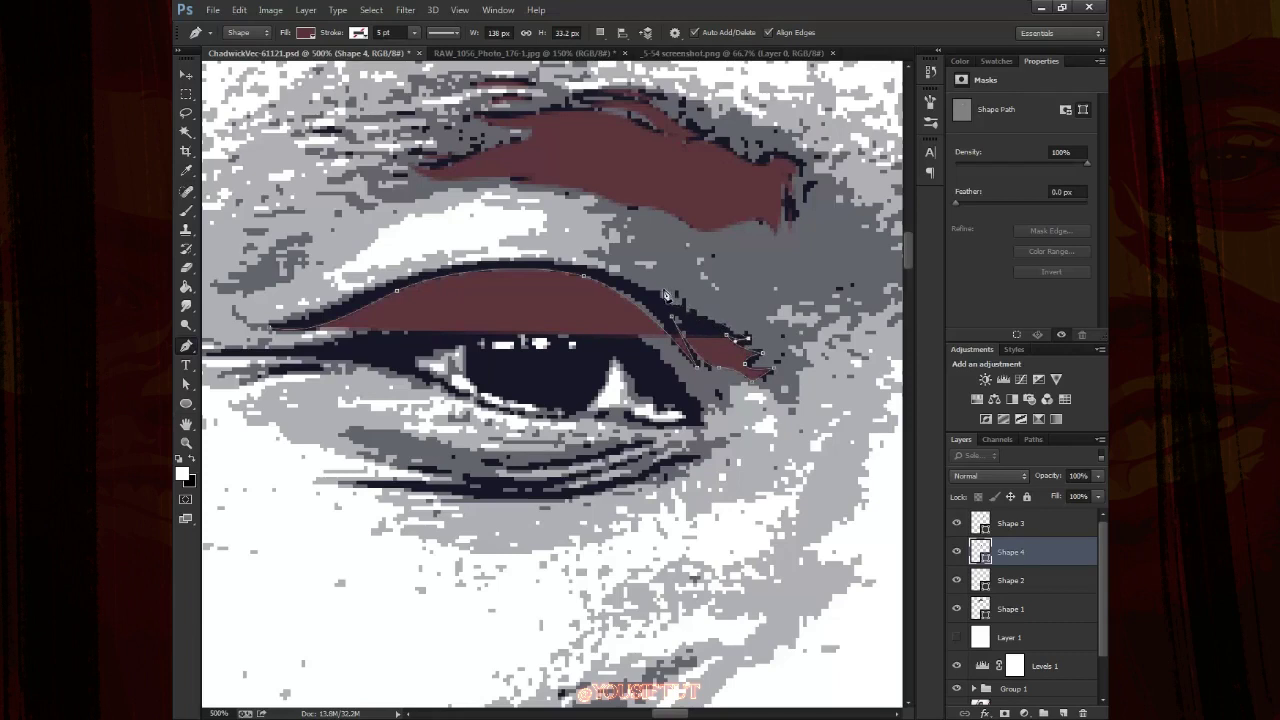
Pull the eyelid shape's lower edge up off the eye into a thin lash-line band
drag(607, 279, 598, 276)
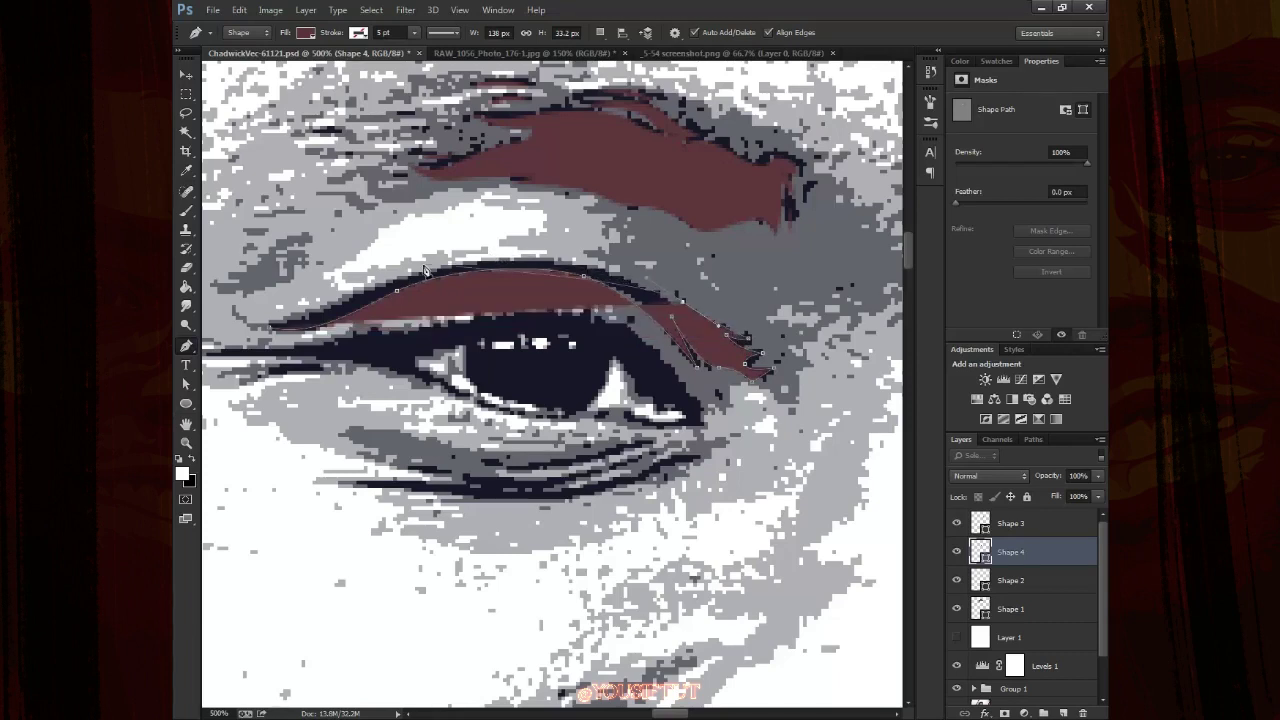
mouse_move(395, 290)
mouse_down()
mouse_move(265, 320)
mouse_move(278, 333)
mouse_move(277, 317)
mouse_up()
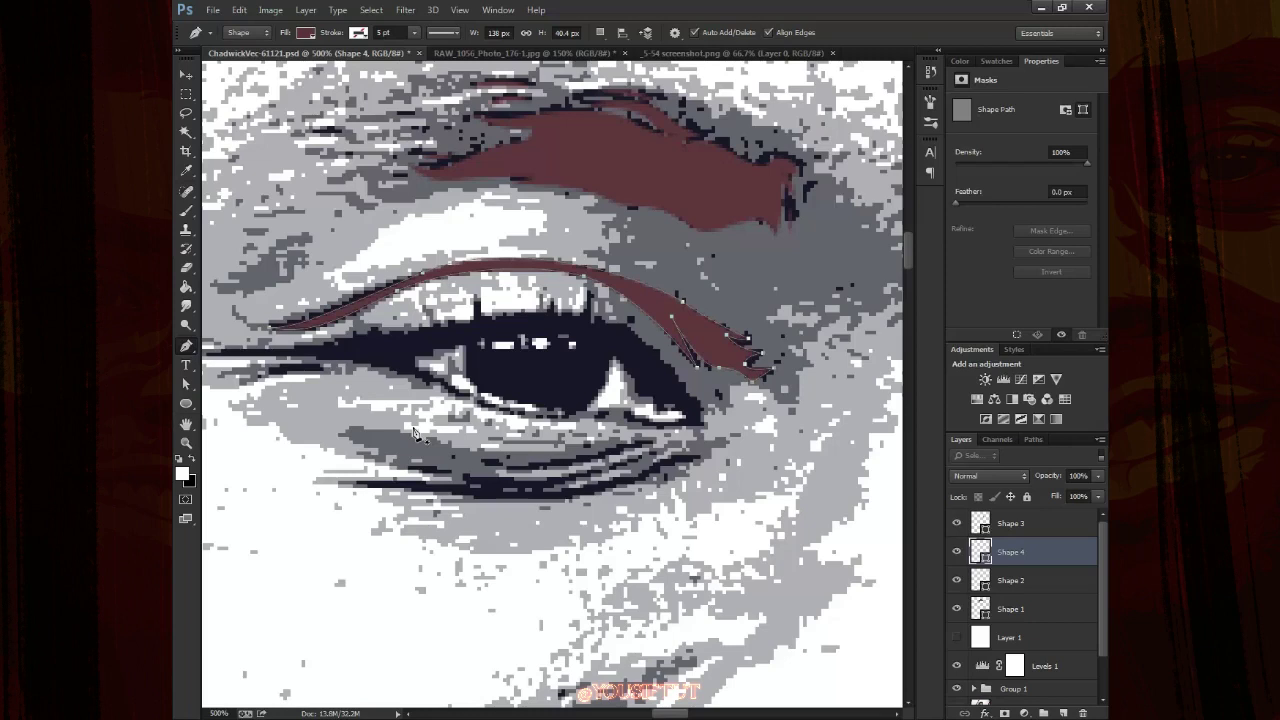
ctrl+click(400, 432)
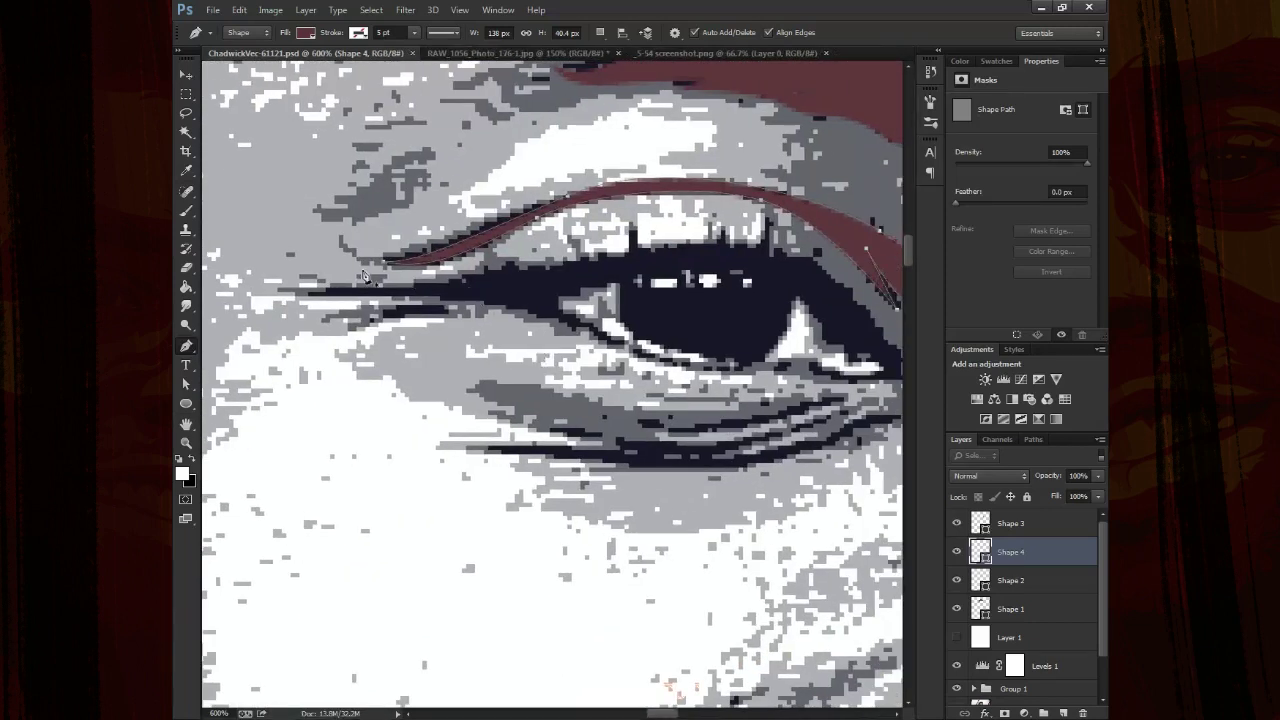
key(Tab)
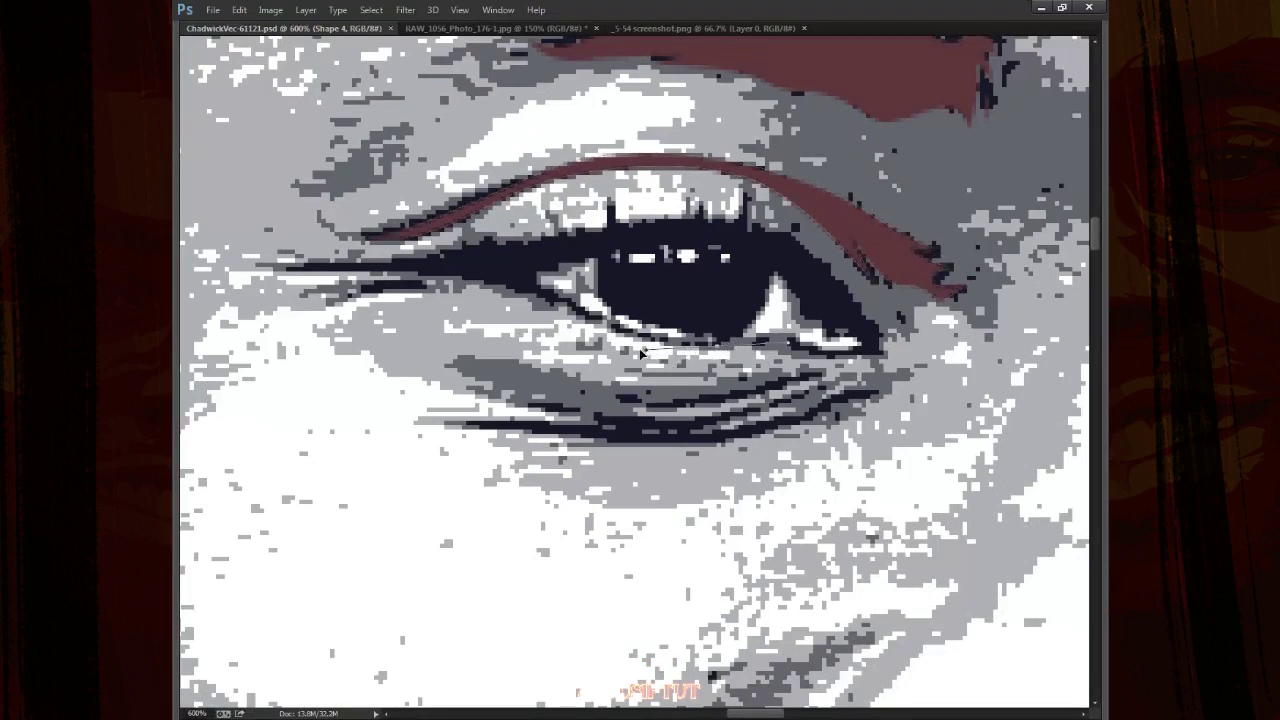
key(Tab)
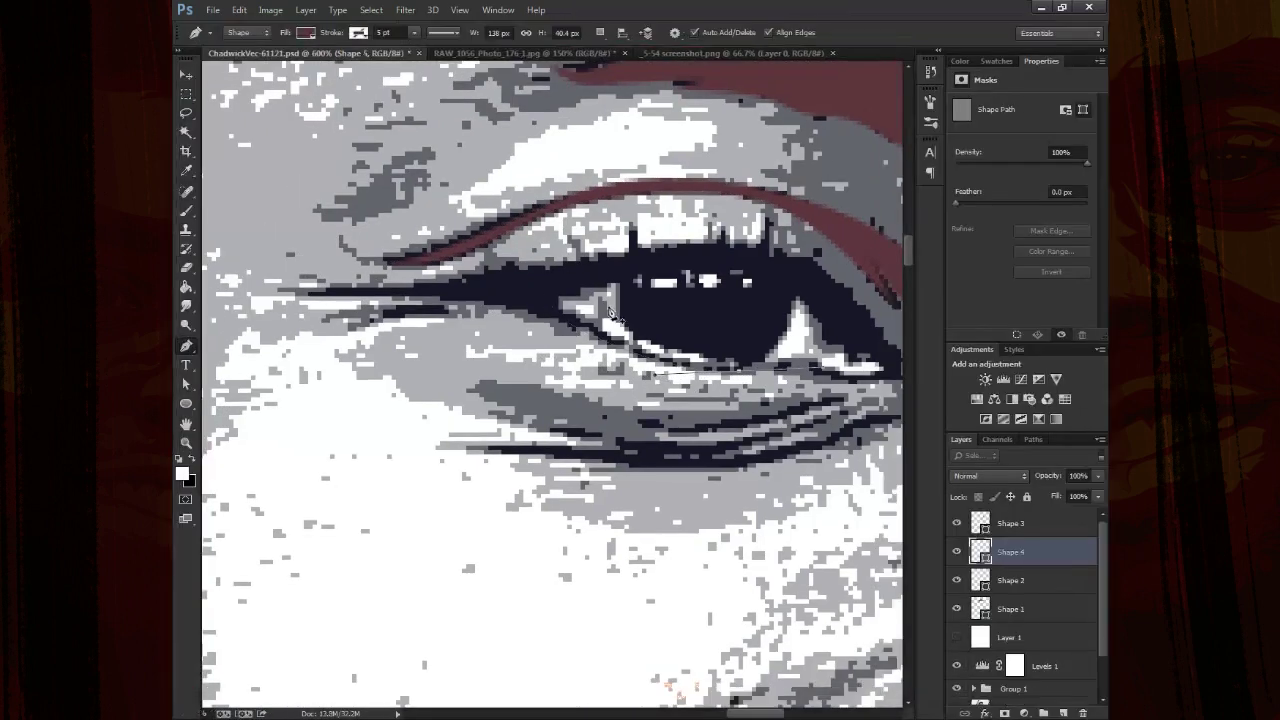
drag(817, 308, 797, 342)
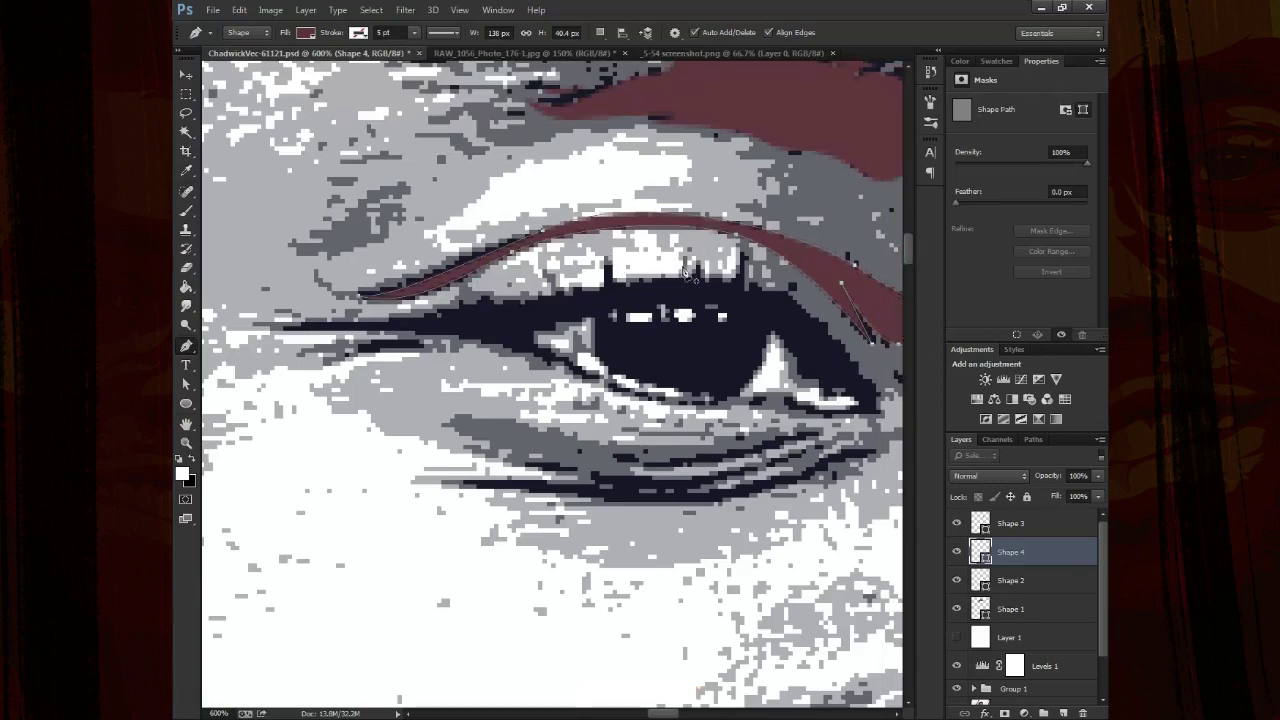
Set the path operation to Combine Shapes and hide the panels
click(600, 32)
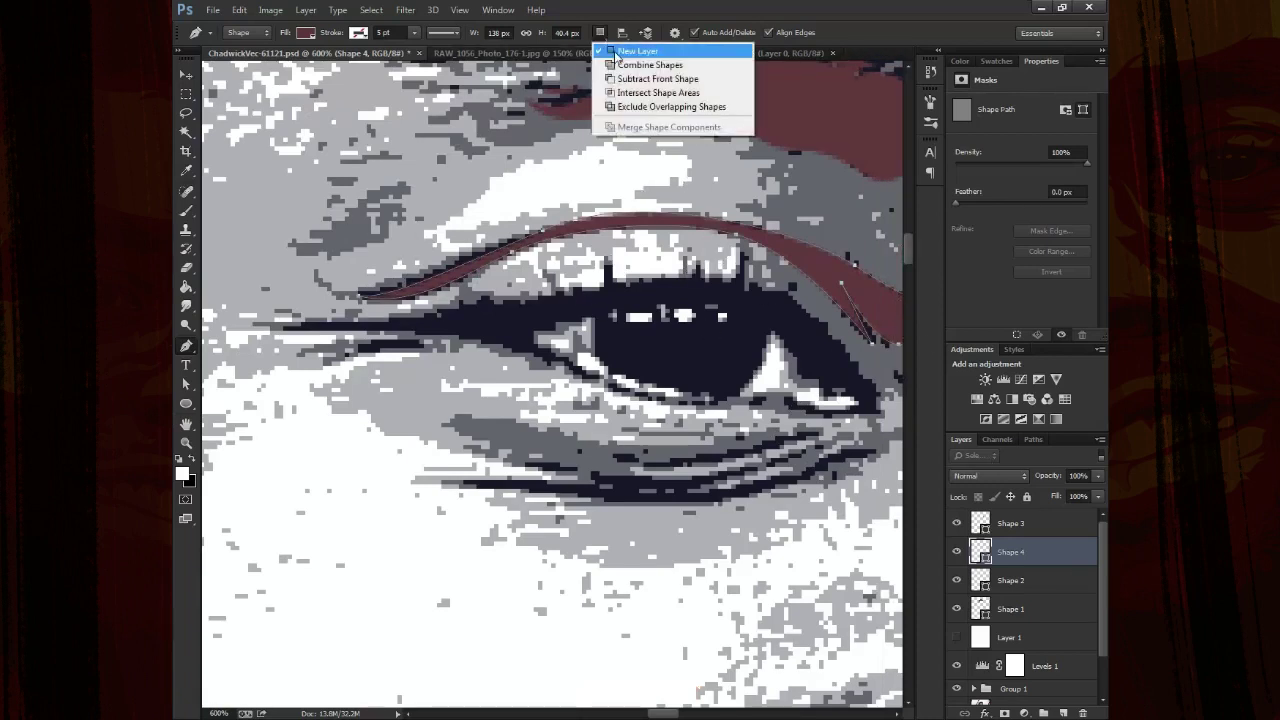
click(690, 65)
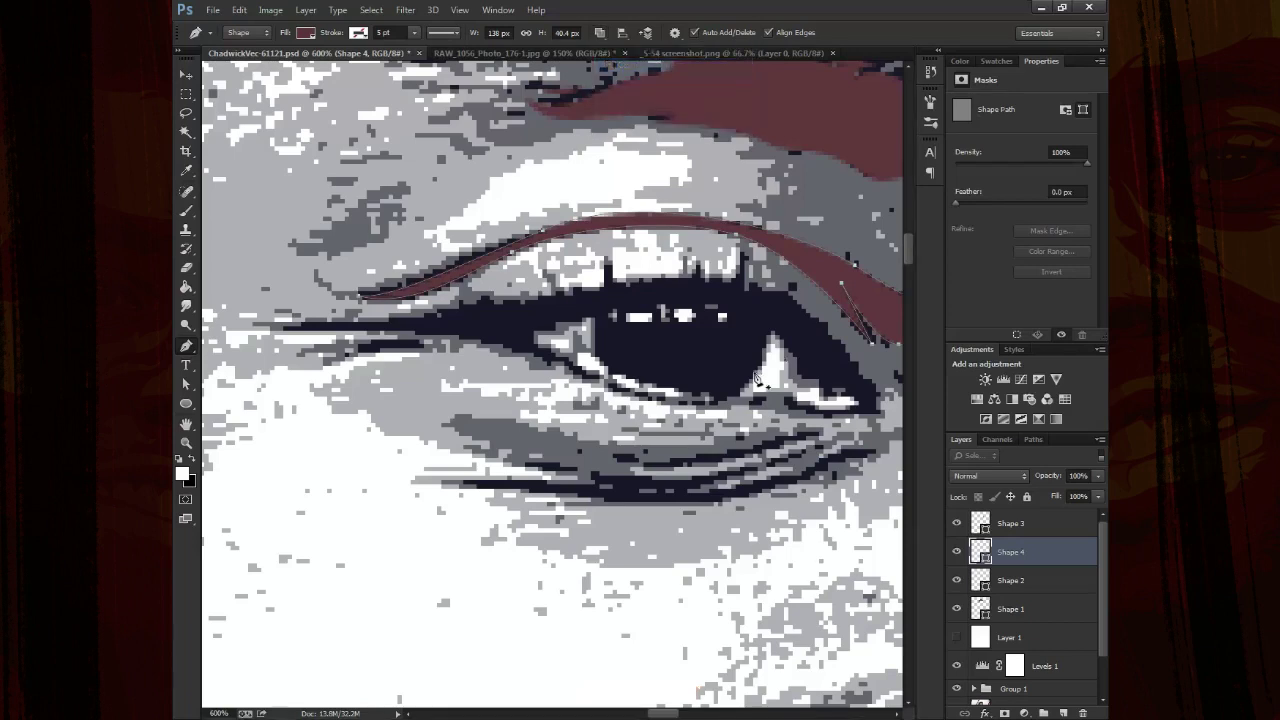
key(Tab)
Trace around the eye opening from lower lid to outer corner, showing the shape dark
drag(636, 387, 584, 381)
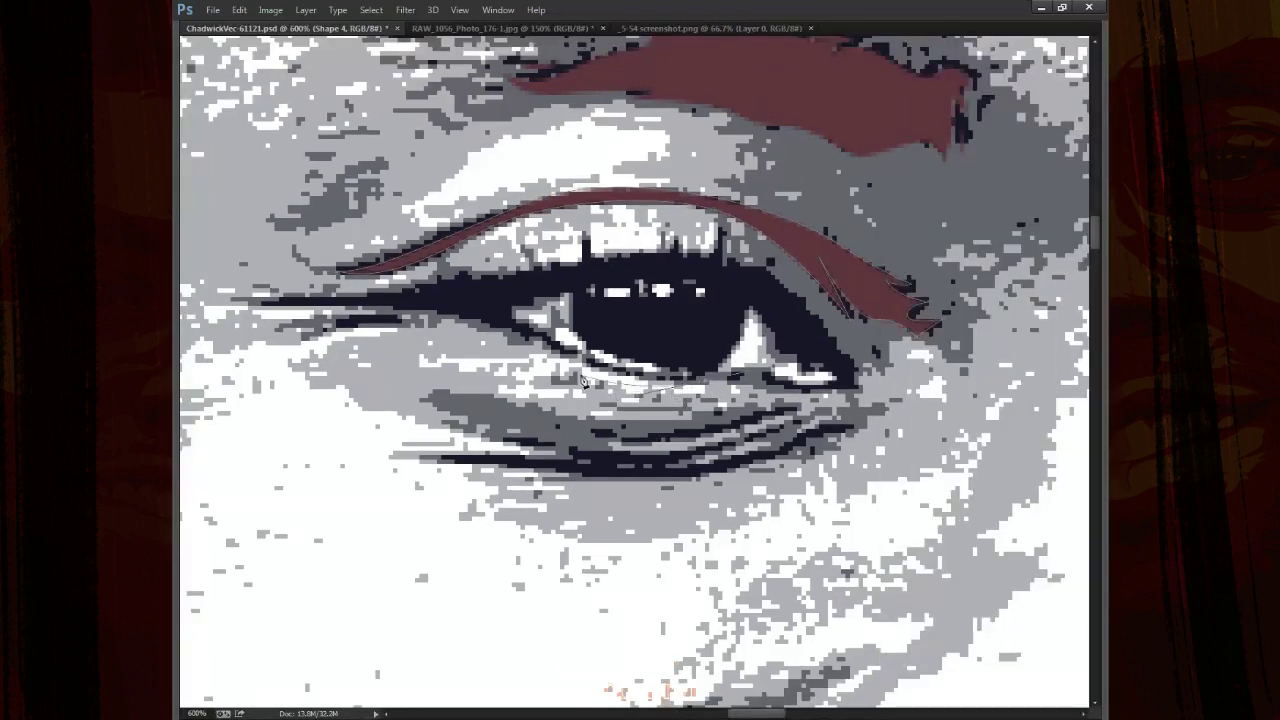
drag(513, 334, 362, 302)
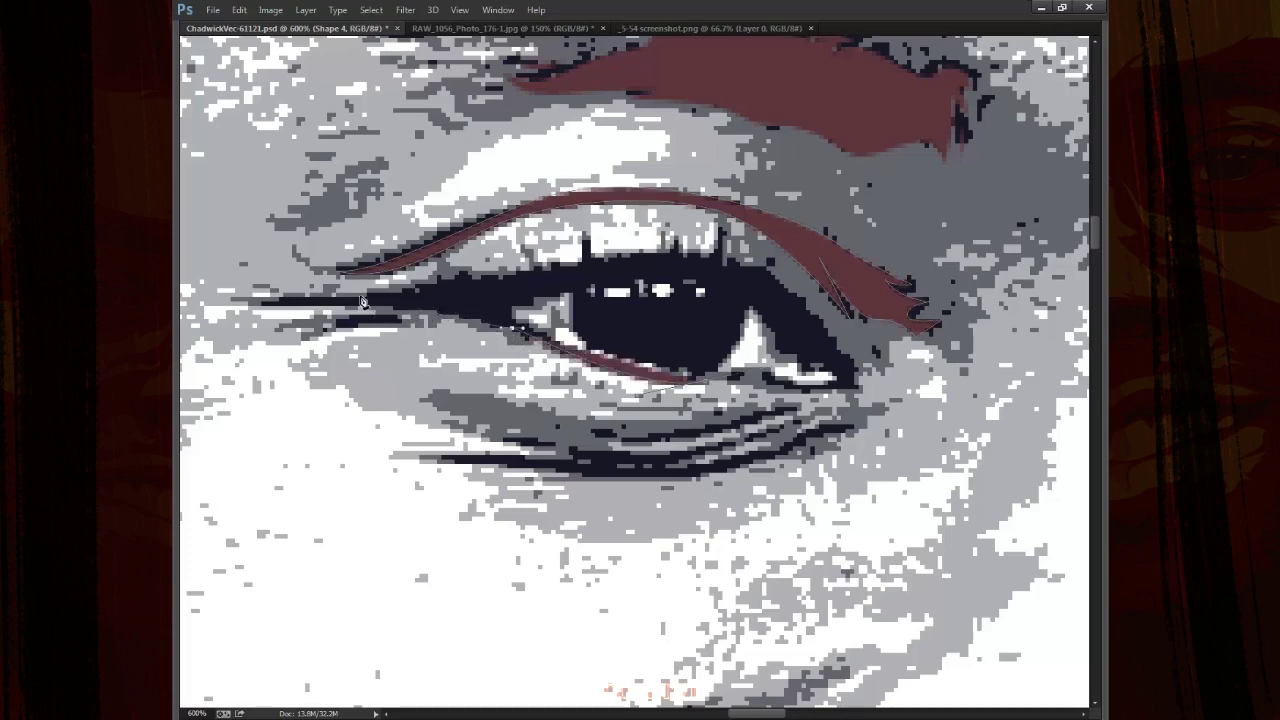
click(267, 306)
drag(265, 311, 610, 264)
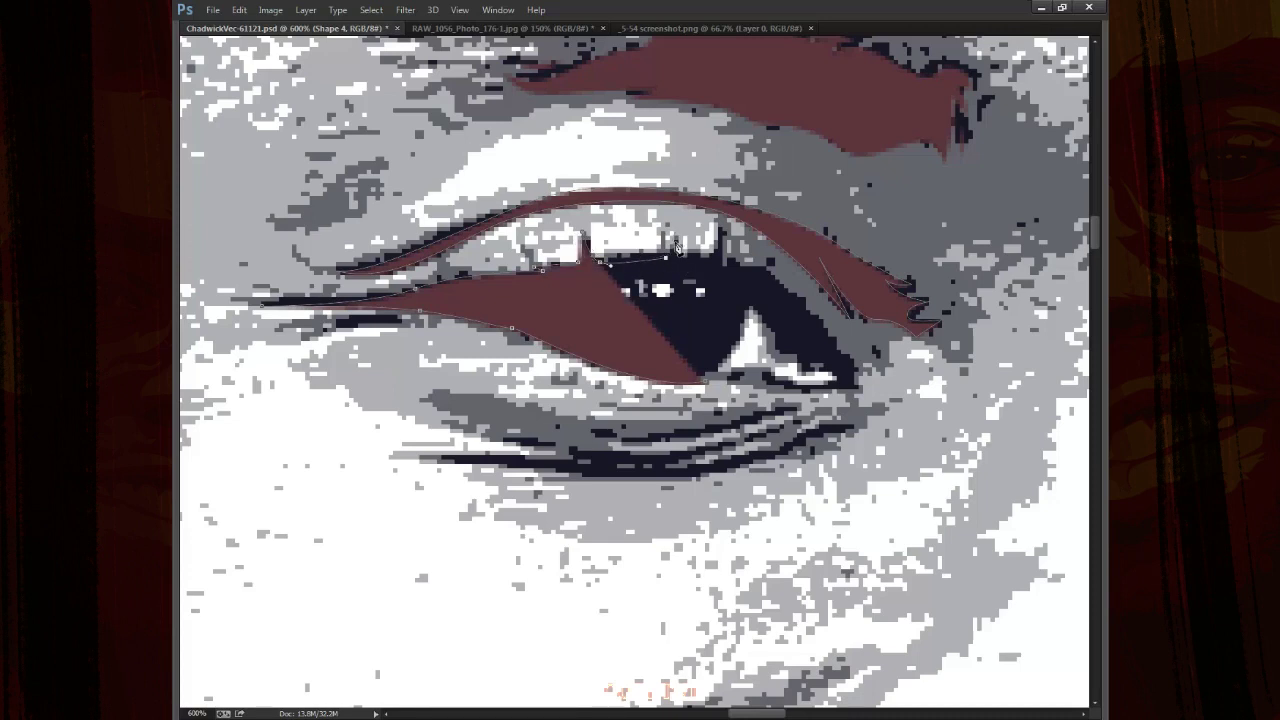
click(666, 258)
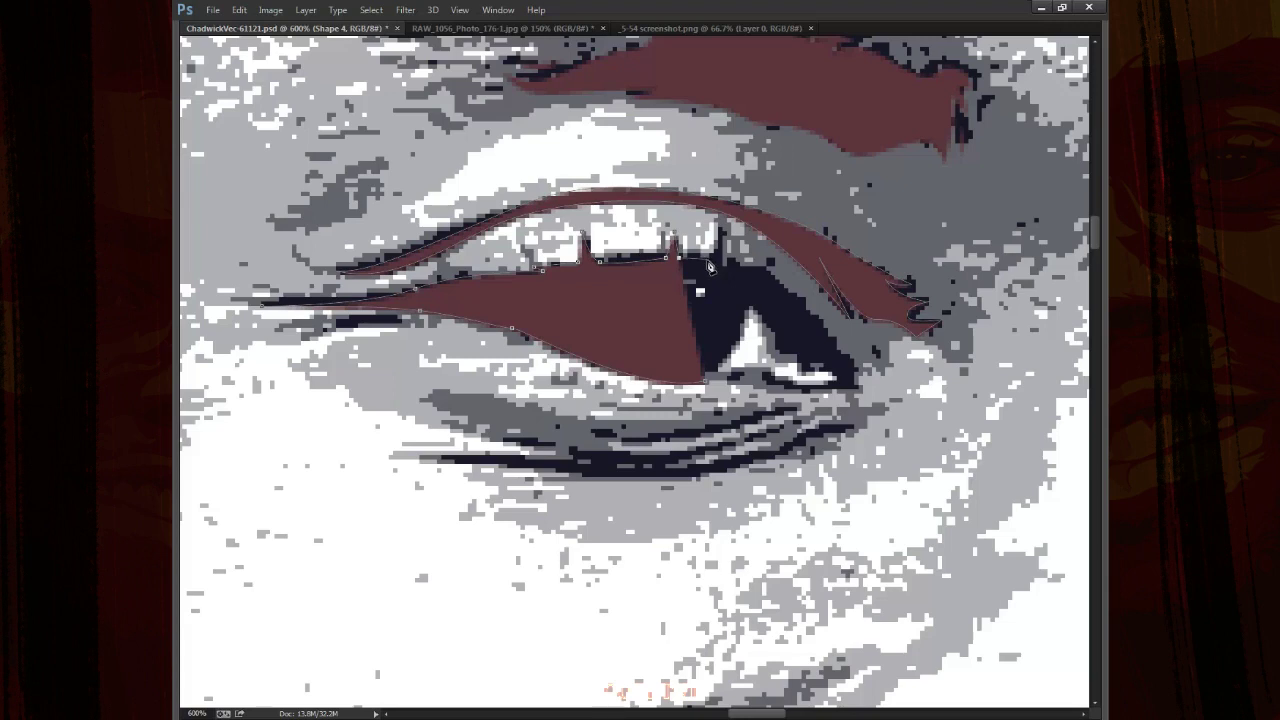
click(716, 256)
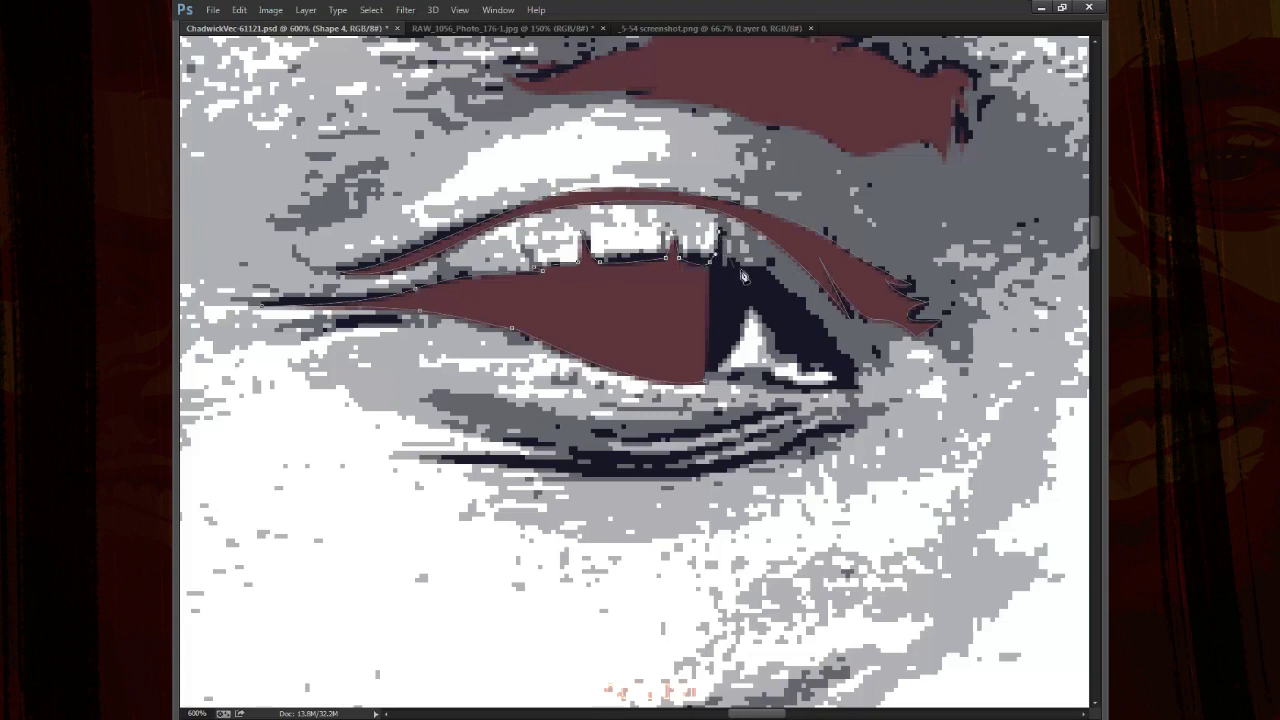
click(744, 270)
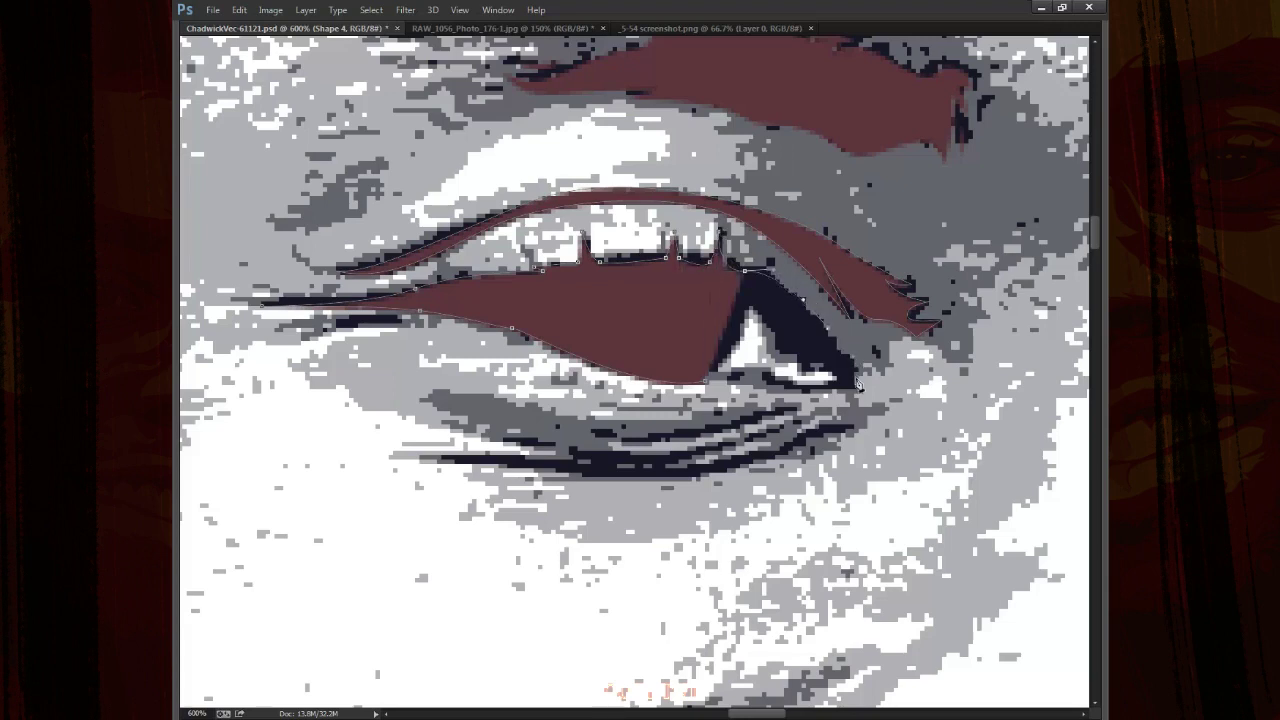
click(855, 389)
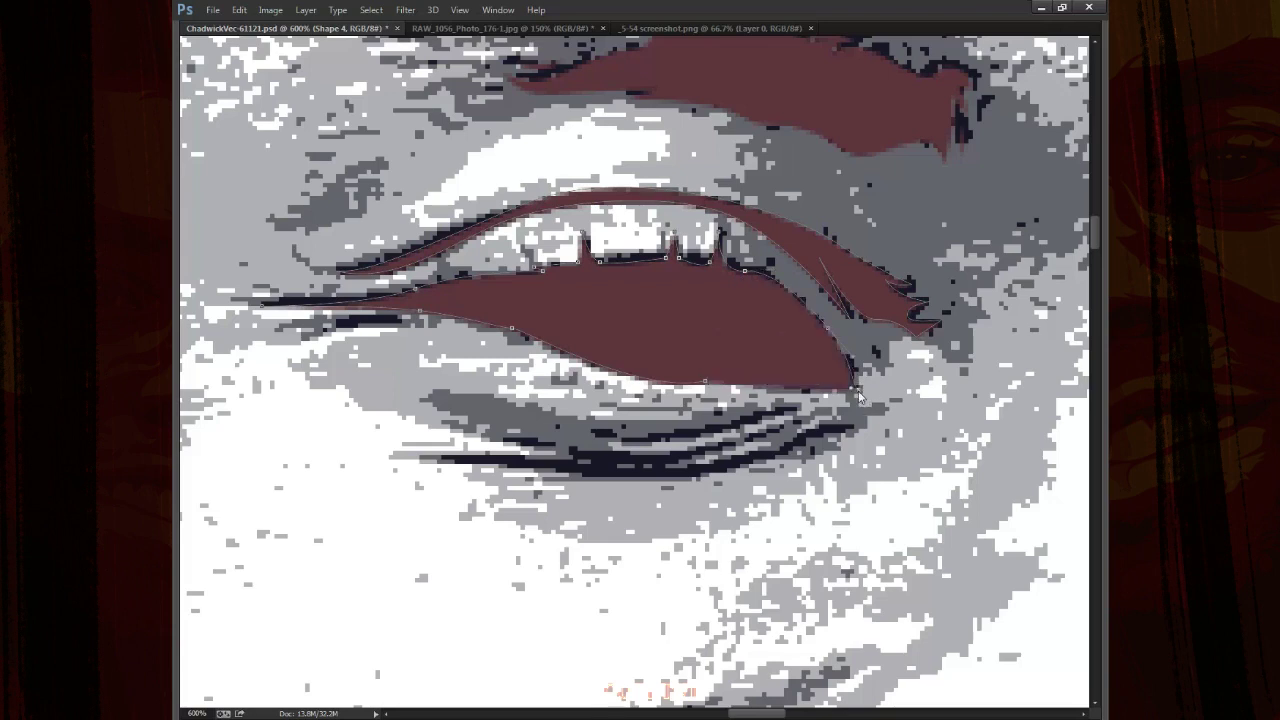
key(5)
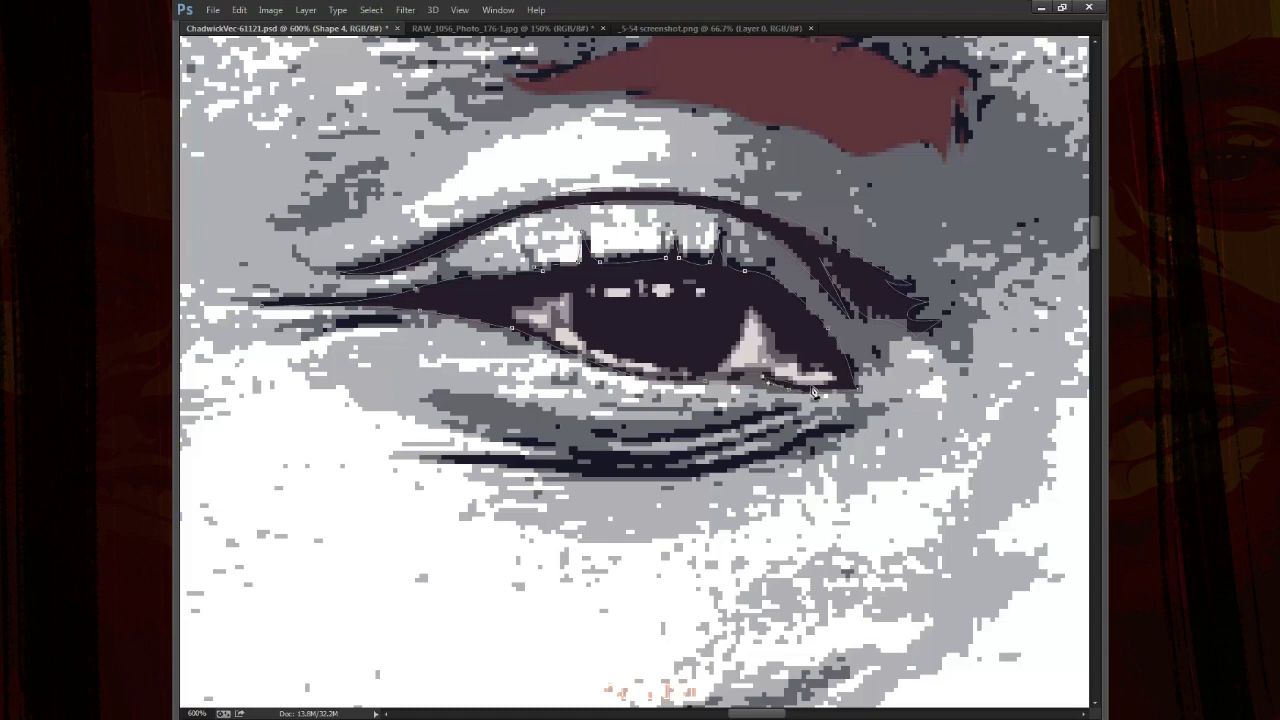
Reshape the eye outline around the lower lid, outer corner and inner eye corner with Pen anchors
click(857, 373)
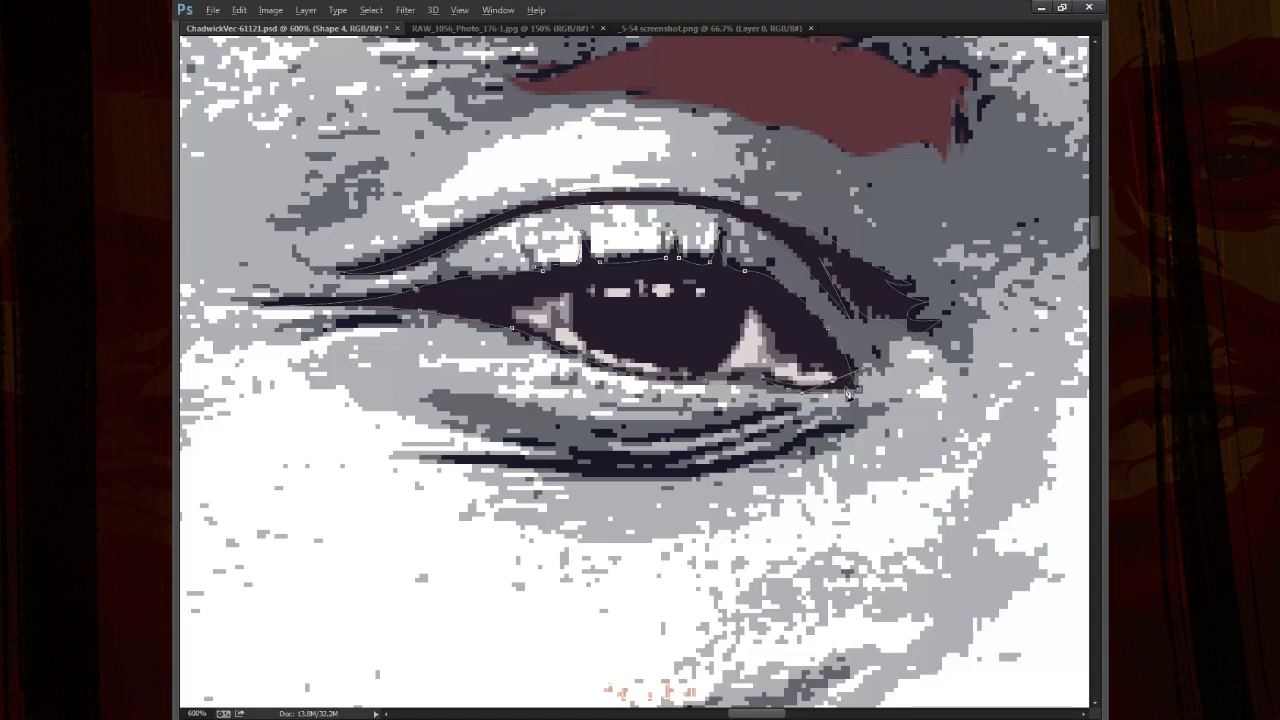
click(840, 388)
click(782, 362)
drag(773, 340, 773, 318)
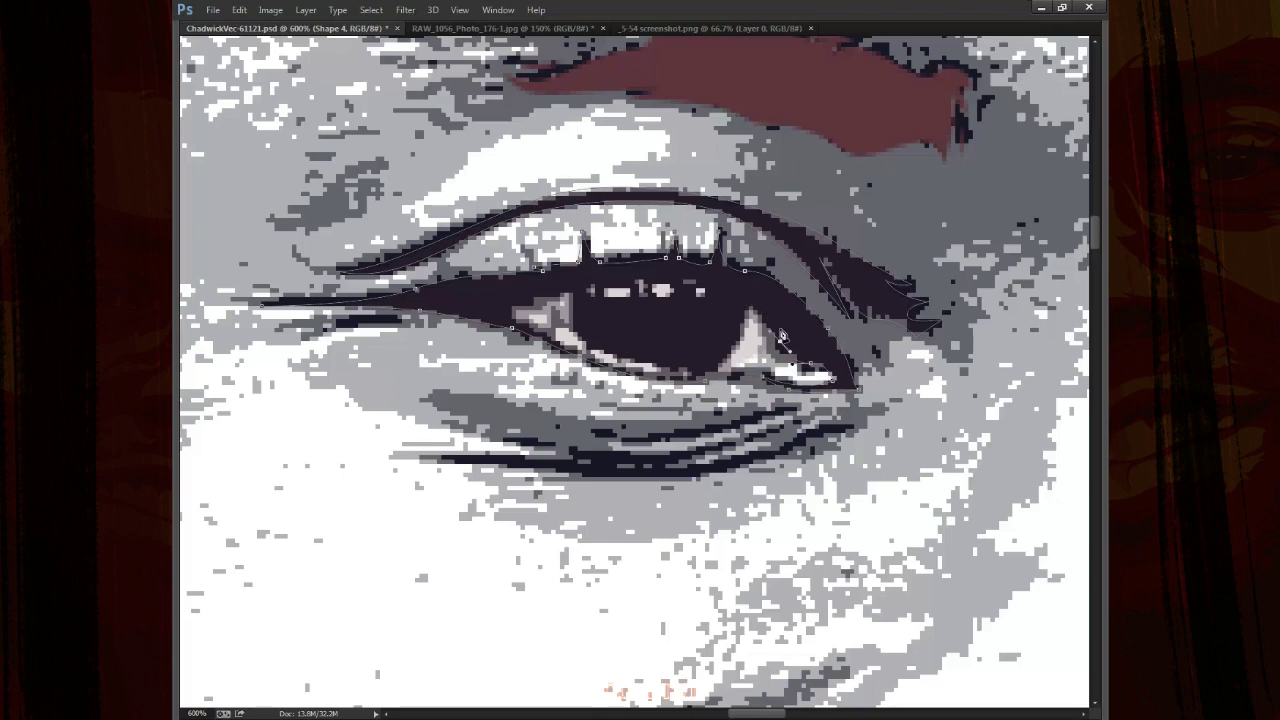
click(770, 315)
click(745, 305)
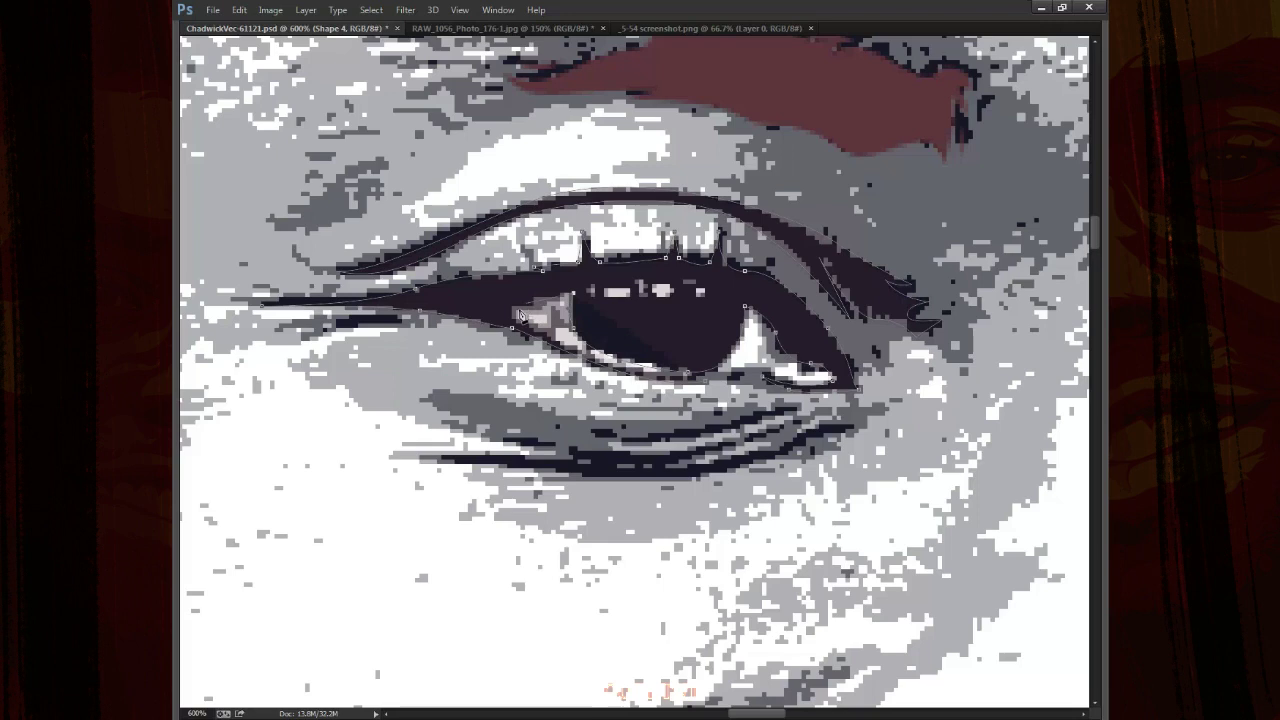
drag(540, 320, 555, 338)
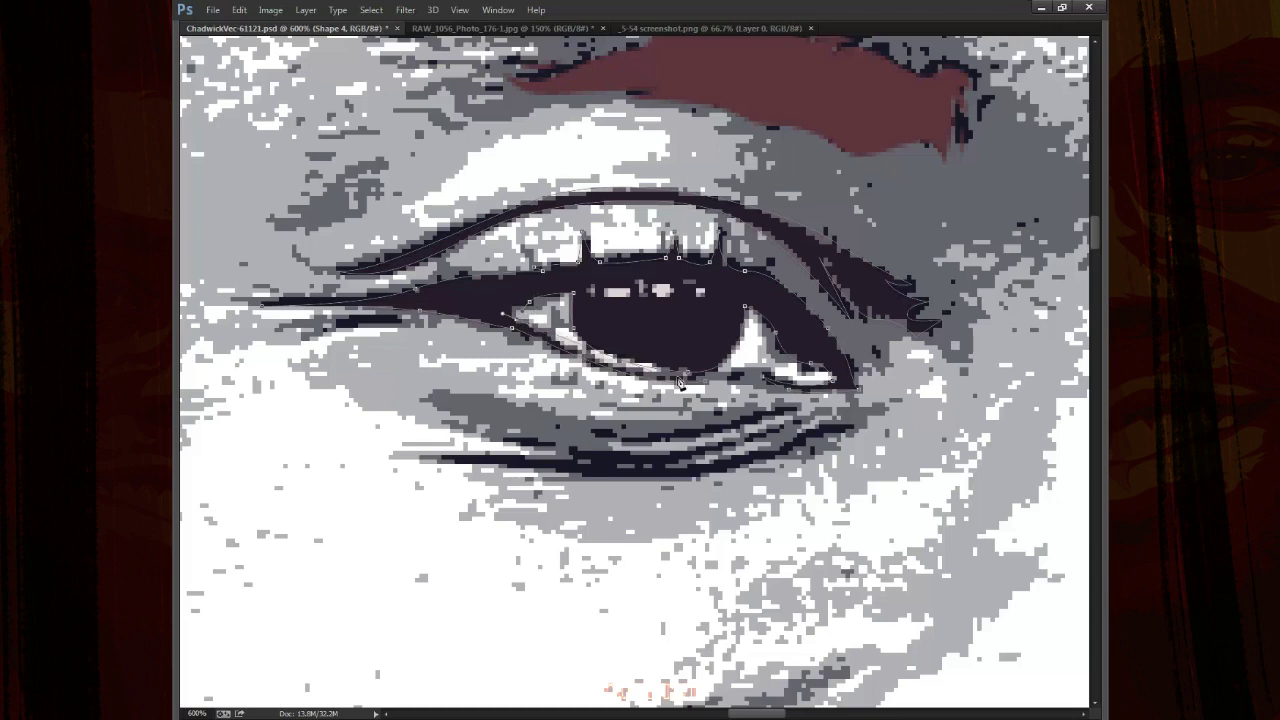
Extend the outline along the lower lid to the eyeliner tail, then begin the lower lash line
click(793, 377)
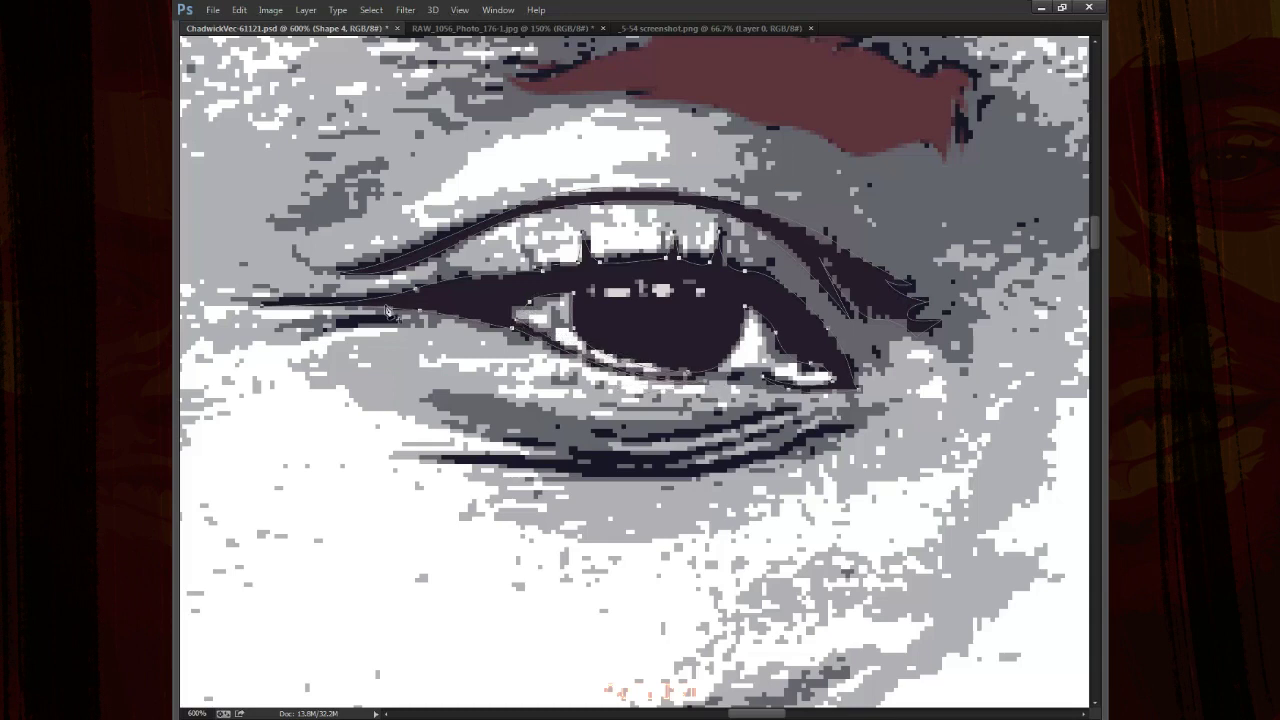
click(323, 336)
drag(313, 350, 335, 342)
click(411, 328)
drag(415, 325, 437, 332)
click(757, 477)
click(583, 487)
Trace a thin dark curved band along the lower lash line, closing it at the tip, then begin another lash stroke
drag(455, 462, 379, 455)
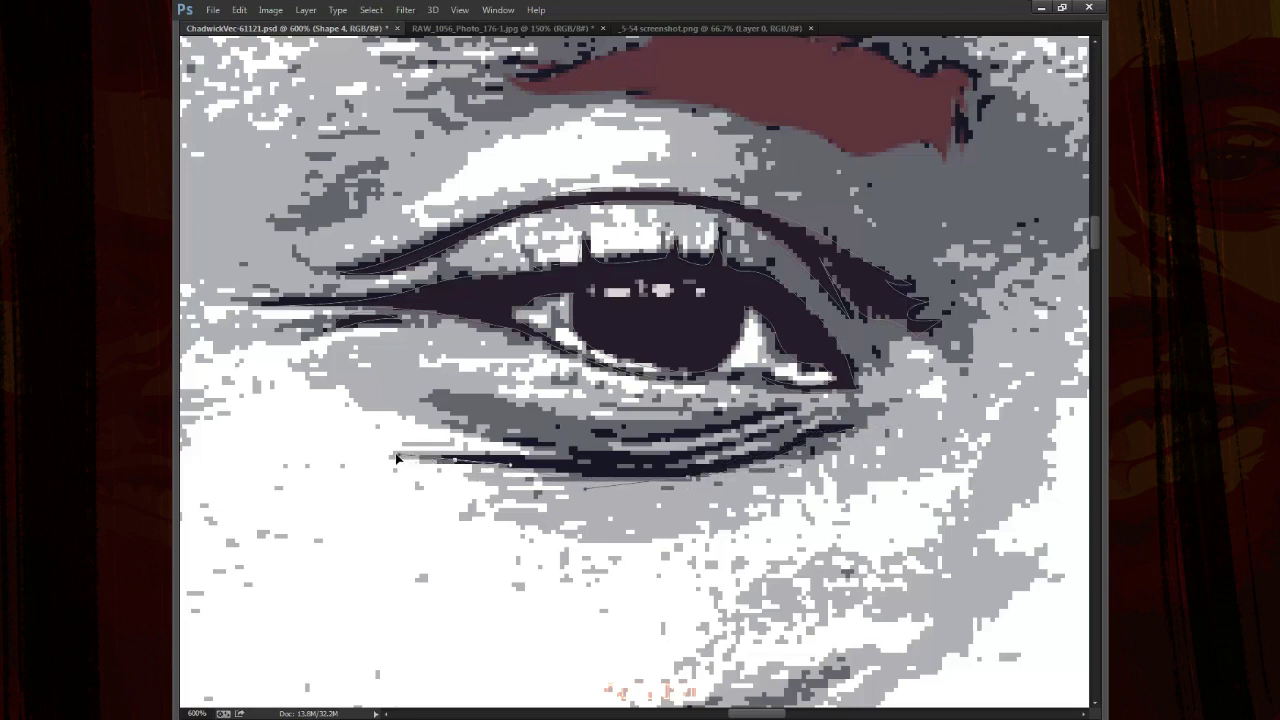
drag(531, 465, 679, 468)
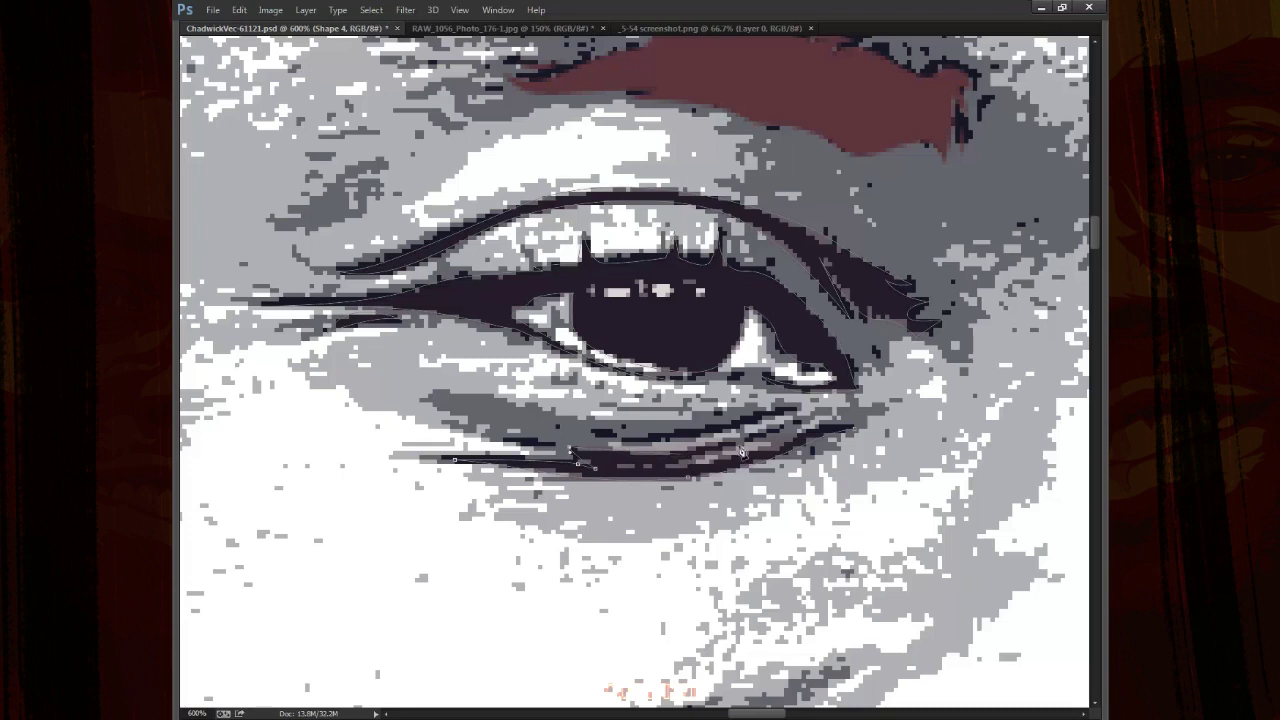
click(790, 430)
drag(619, 472, 640, 476)
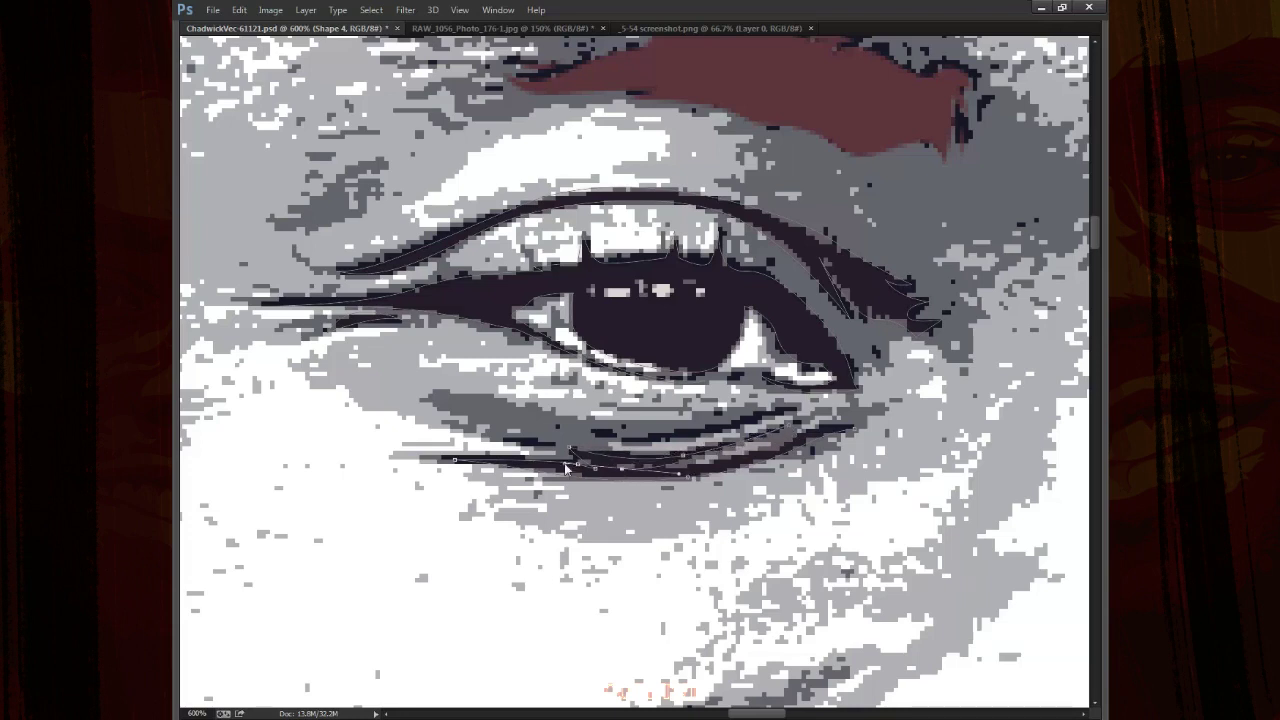
click(850, 428)
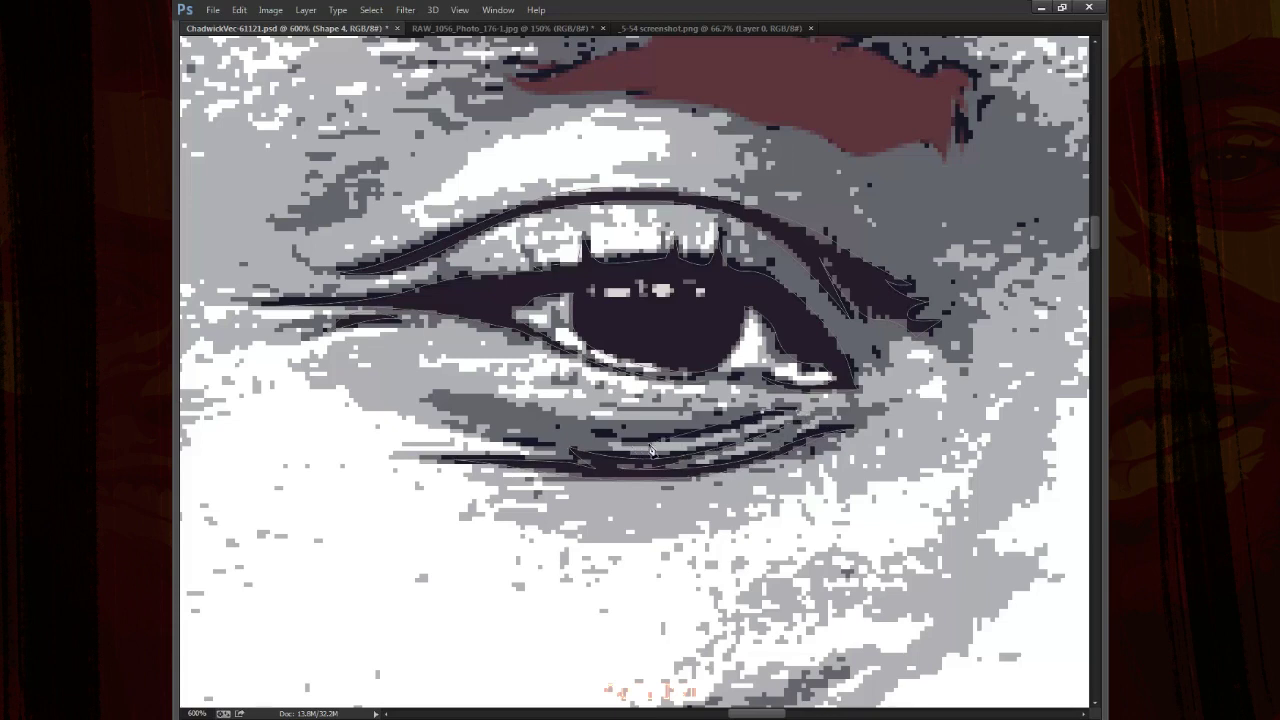
click(604, 439)
mouse_move(768, 424)
mouse_down()
mouse_move(802, 414)
mouse_move(777, 420)
mouse_up()
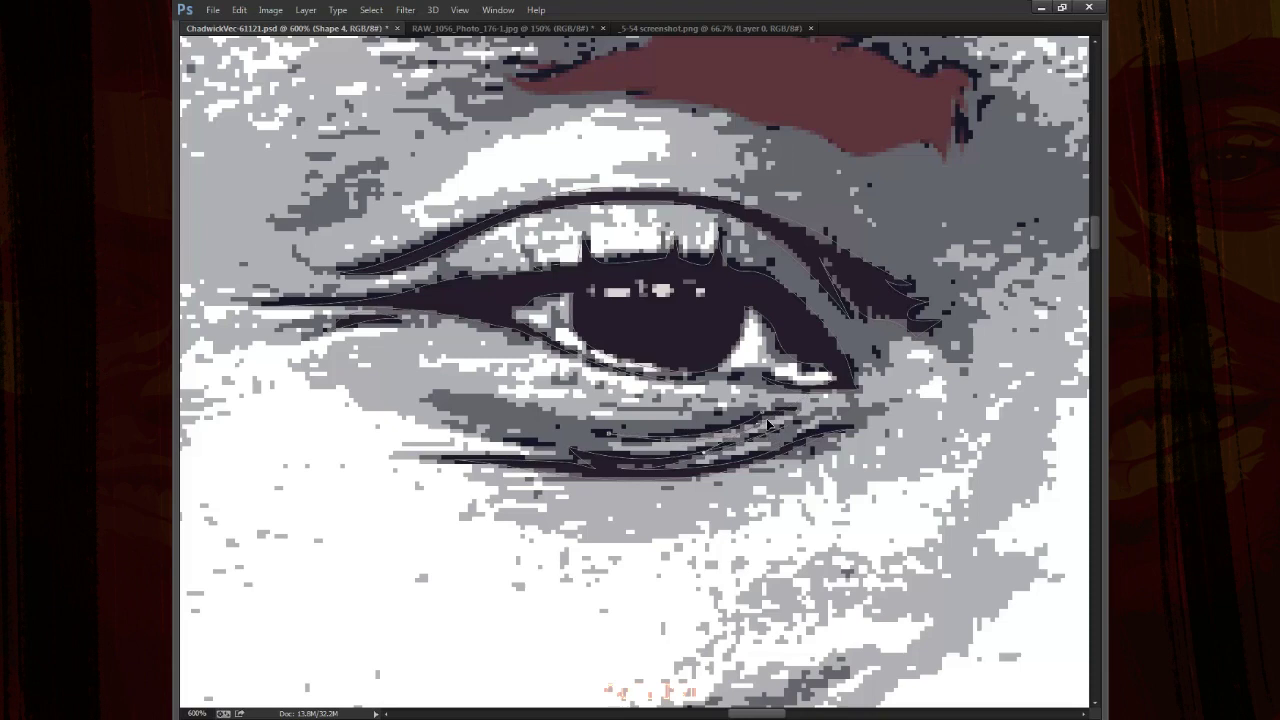
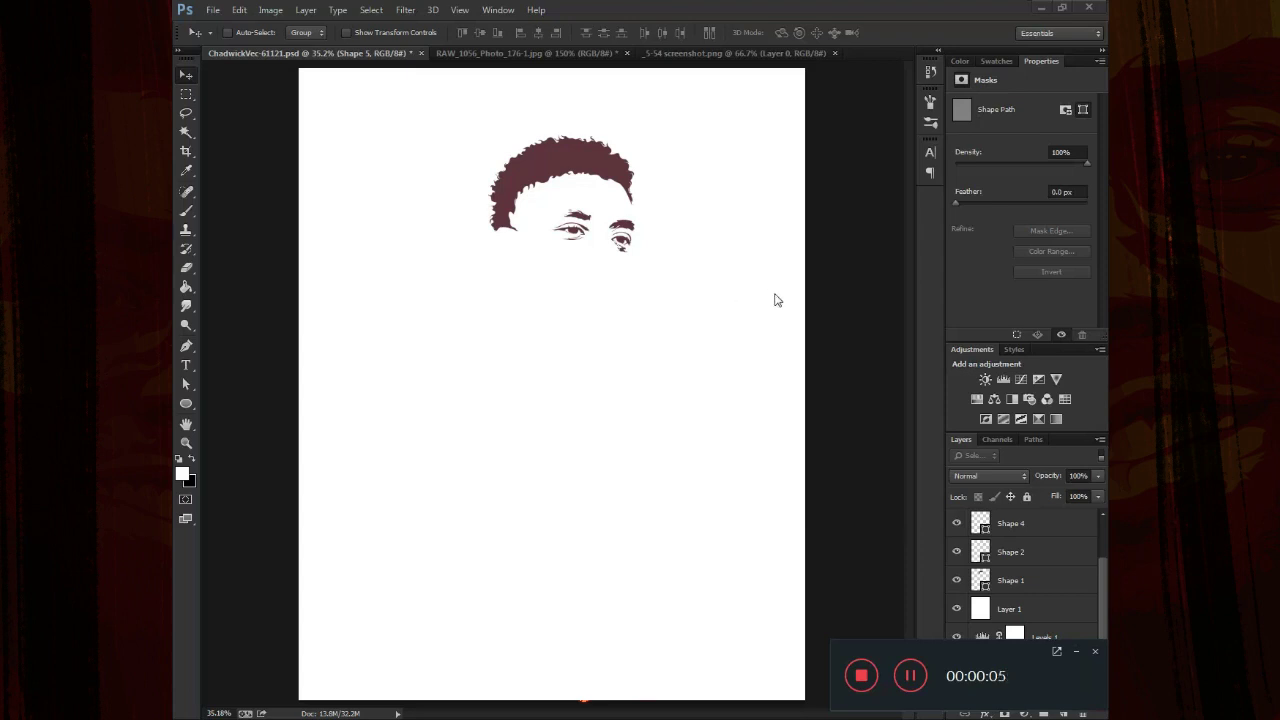
Hide the white Layer 1, select Shape 3 and zoom in on the nose
click(1079, 653)
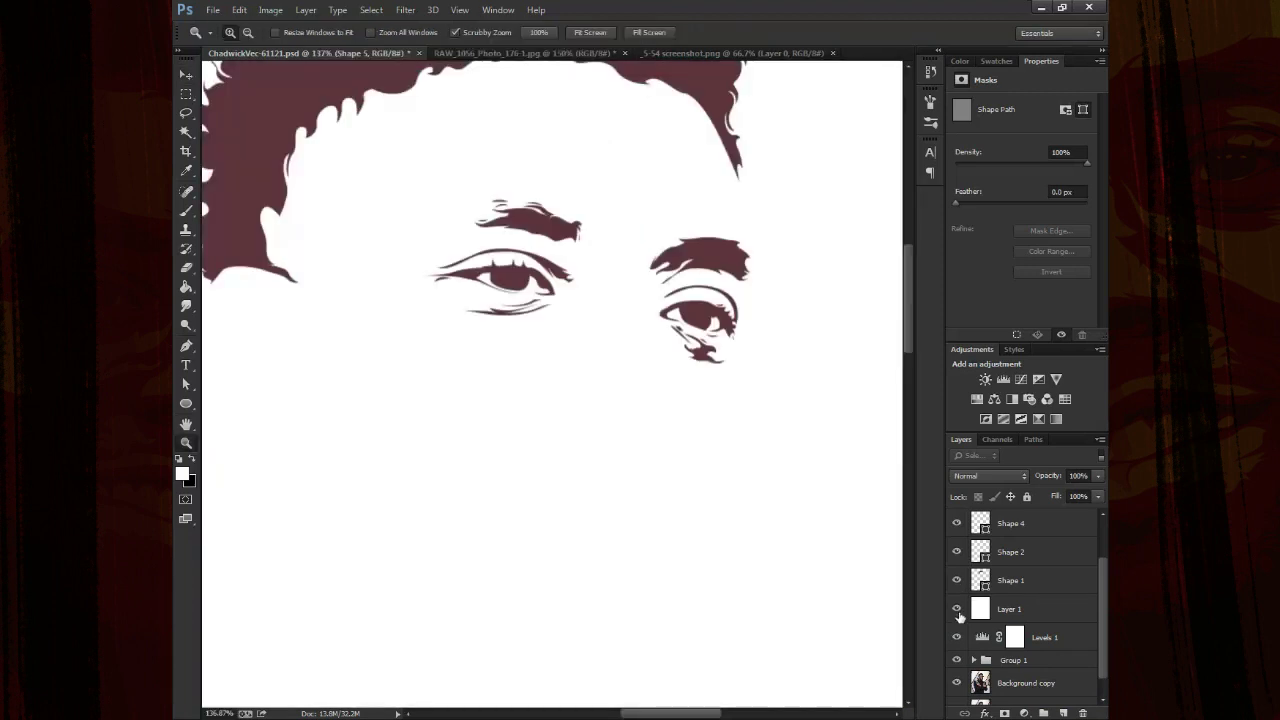
click(957, 610)
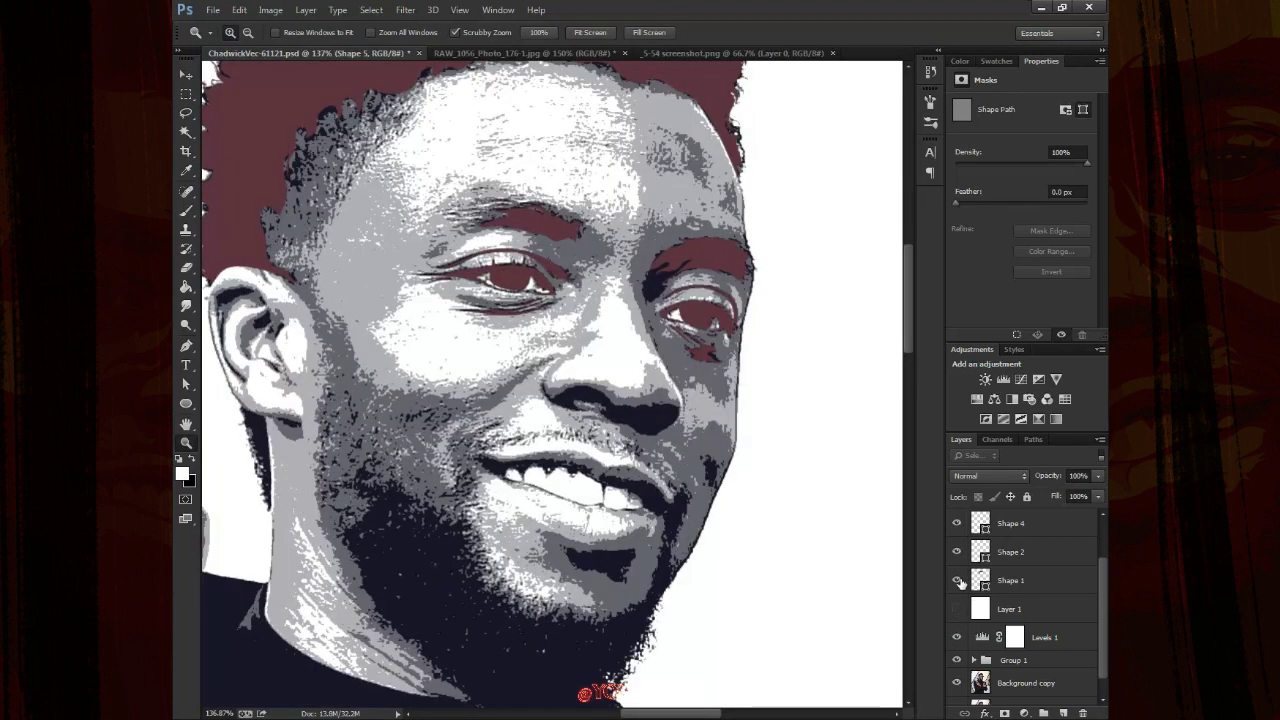
scroll(957, 580, up, 1)
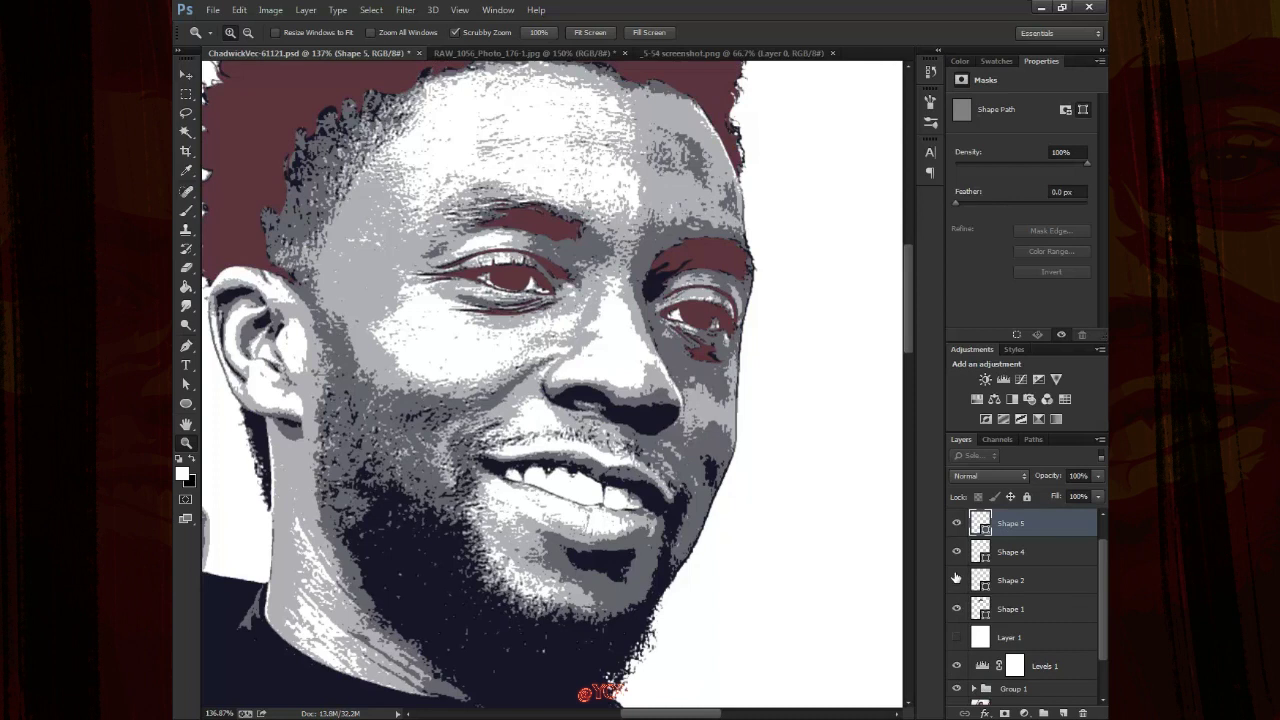
scroll(1008, 558, up, 1)
click(1012, 528)
click(577, 403)
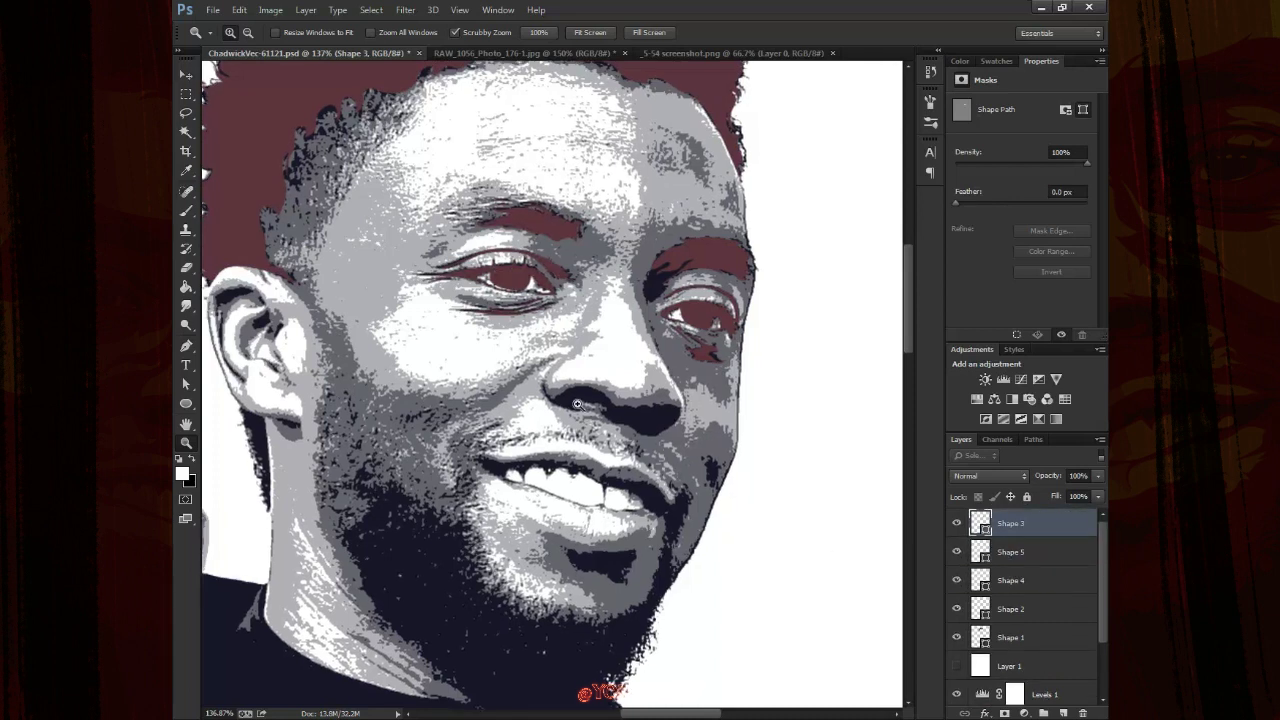
click(610, 412)
Trace the dark nostril and curved under-nose shadow as a closed maroon Pen shape
click(610, 412)
key(p)
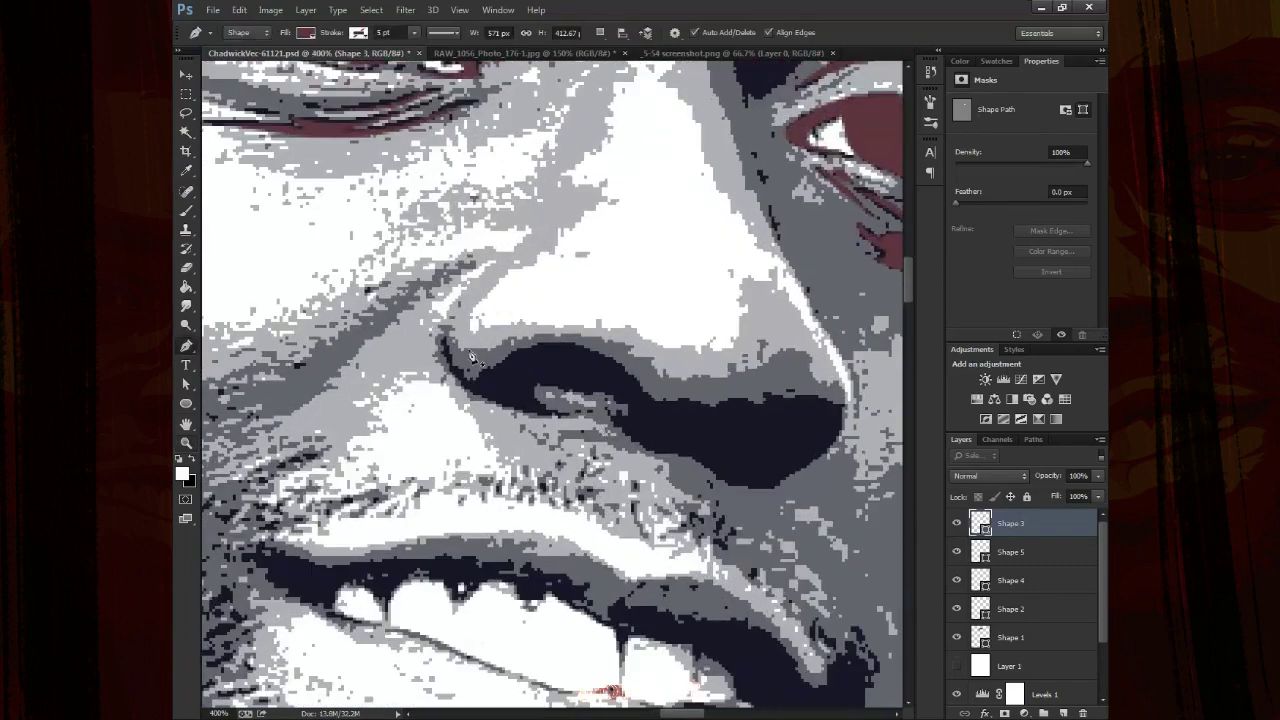
mouse_move(440, 343)
mouse_down()
mouse_move(446, 389)
mouse_move(545, 420)
mouse_move(631, 422)
mouse_move(606, 416)
mouse_up()
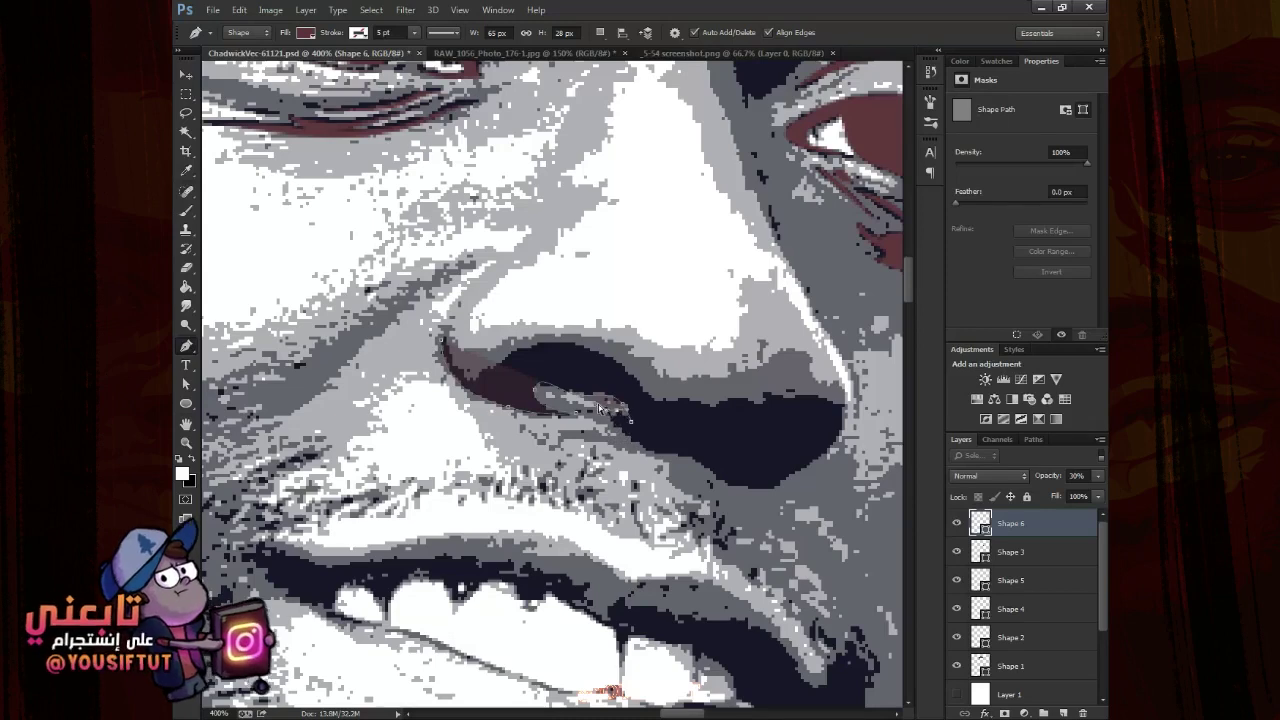
mouse_move(642, 452)
mouse_down()
mouse_move(670, 453)
mouse_move(731, 497)
mouse_up()
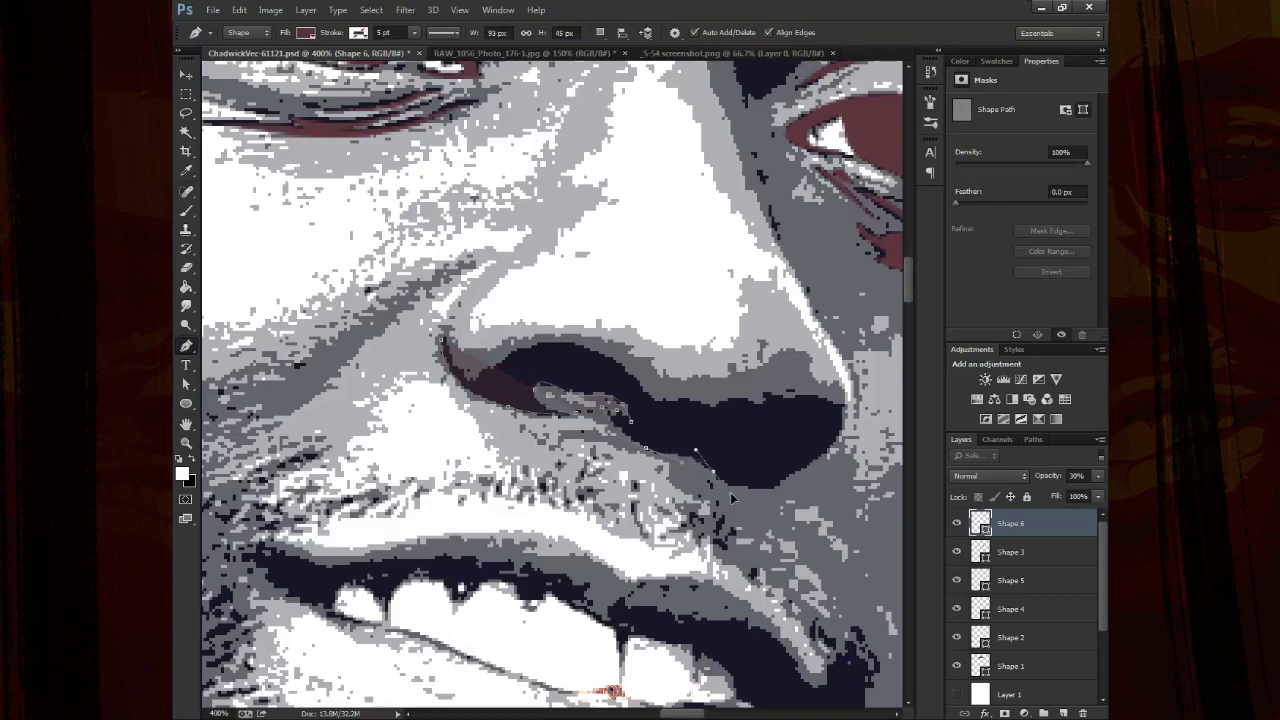
drag(804, 469, 817, 455)
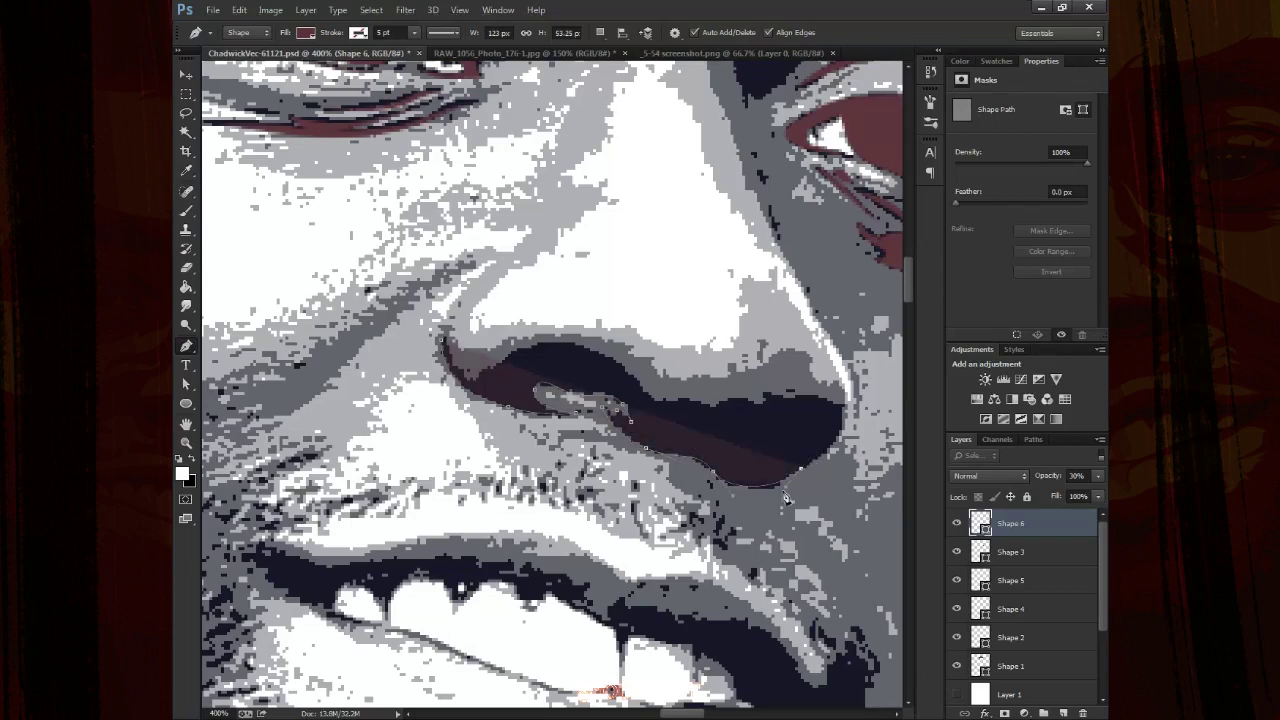
drag(830, 462, 848, 412)
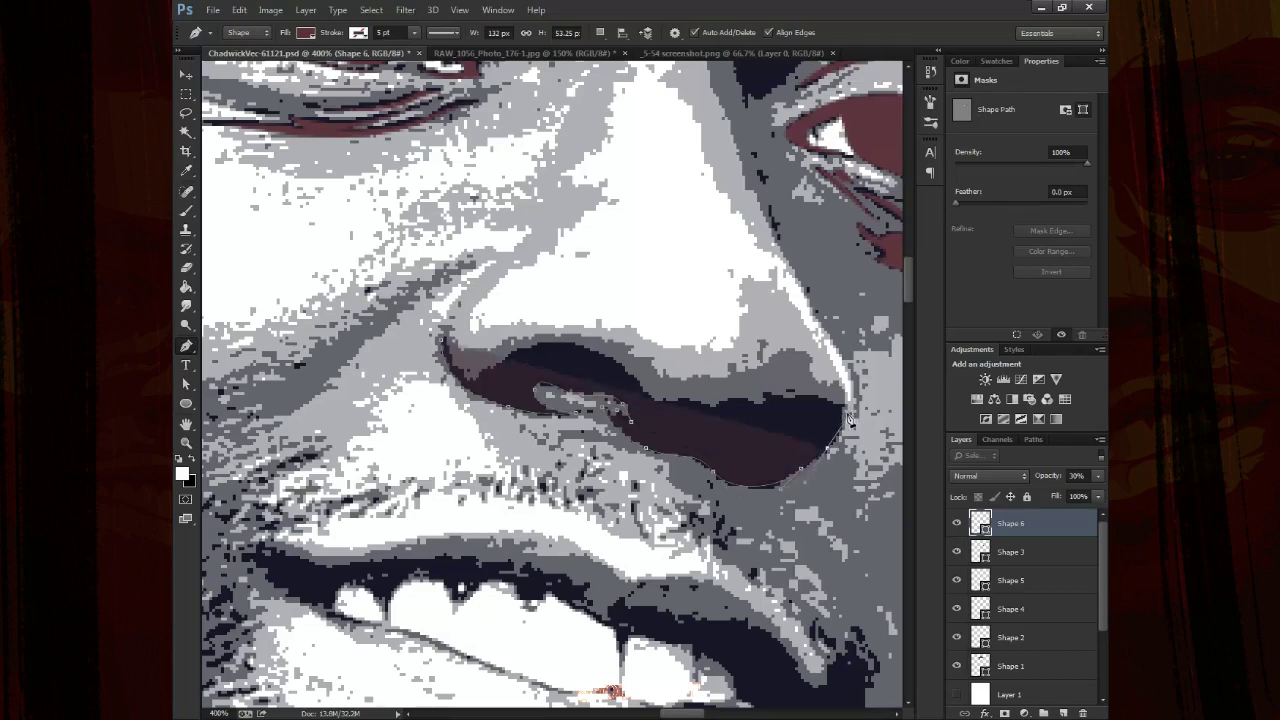
drag(806, 398, 680, 405)
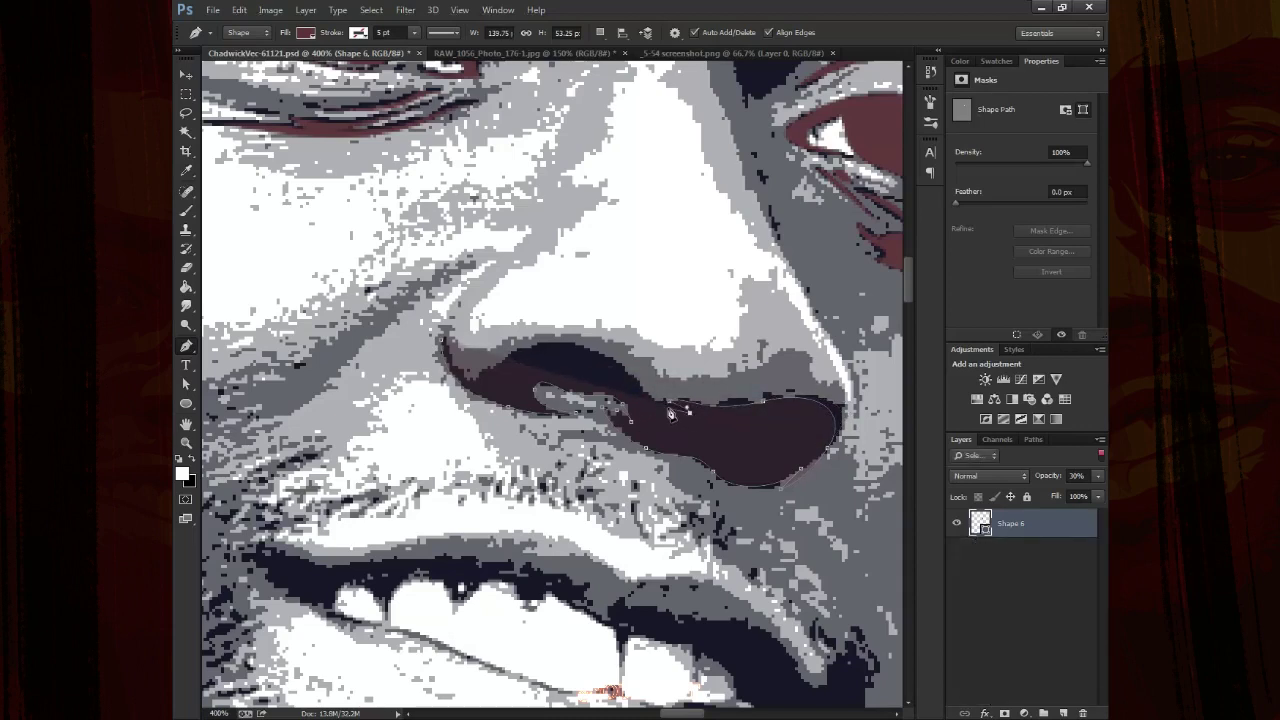
drag(481, 377, 460, 372)
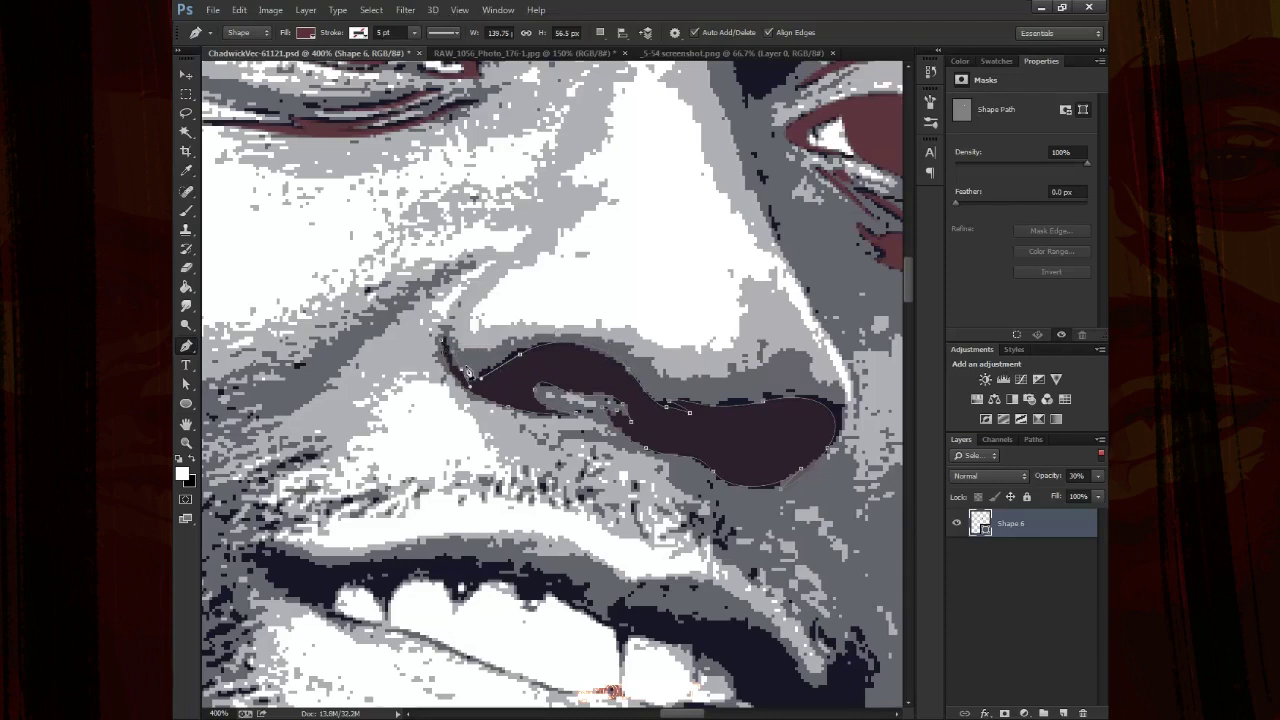
scroll(467, 372, up, 5)
drag(399, 283, 426, 341)
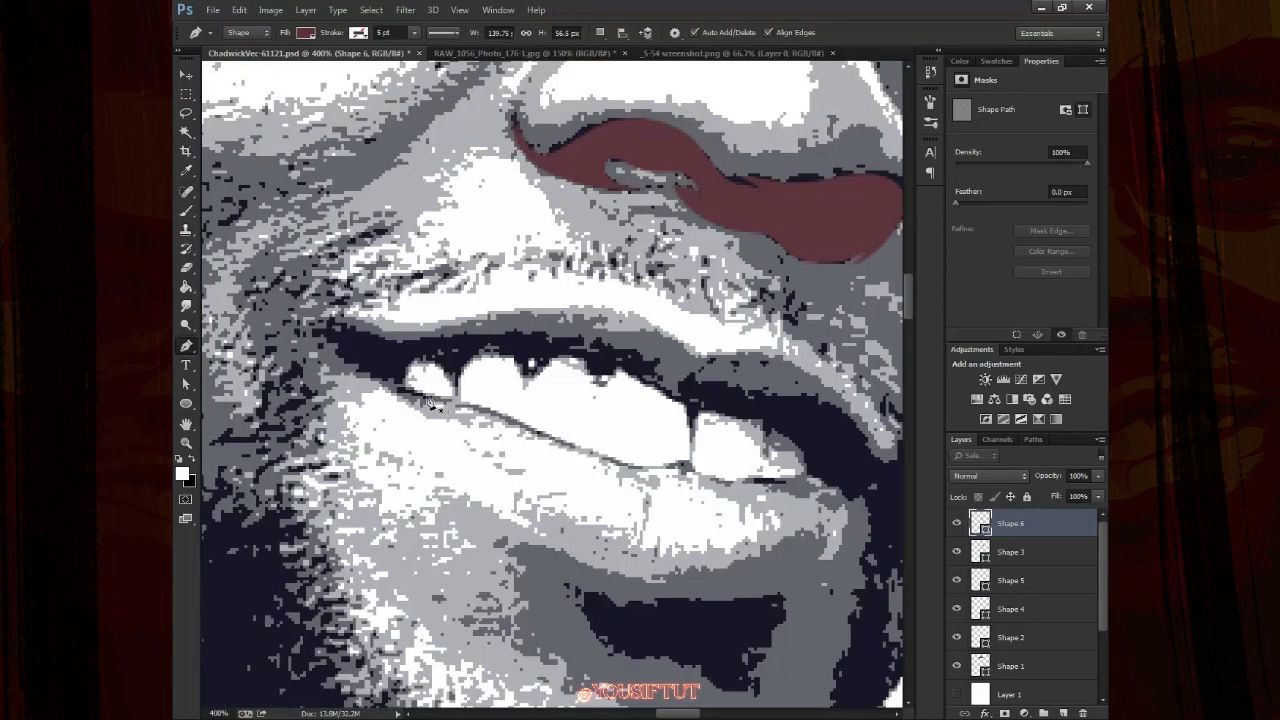
Start a new Pen shape at the first tooth gap and trace along the upper teeth
click(407, 392)
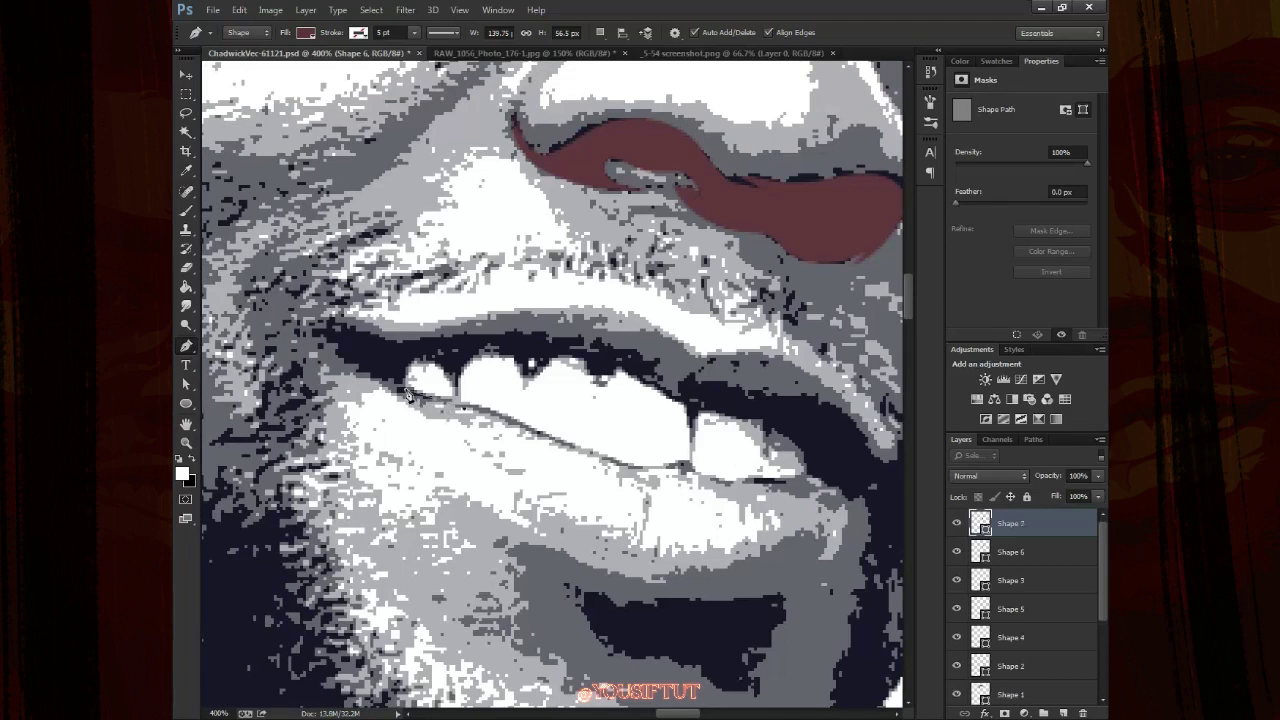
click(417, 356)
click(452, 396)
drag(458, 385, 460, 396)
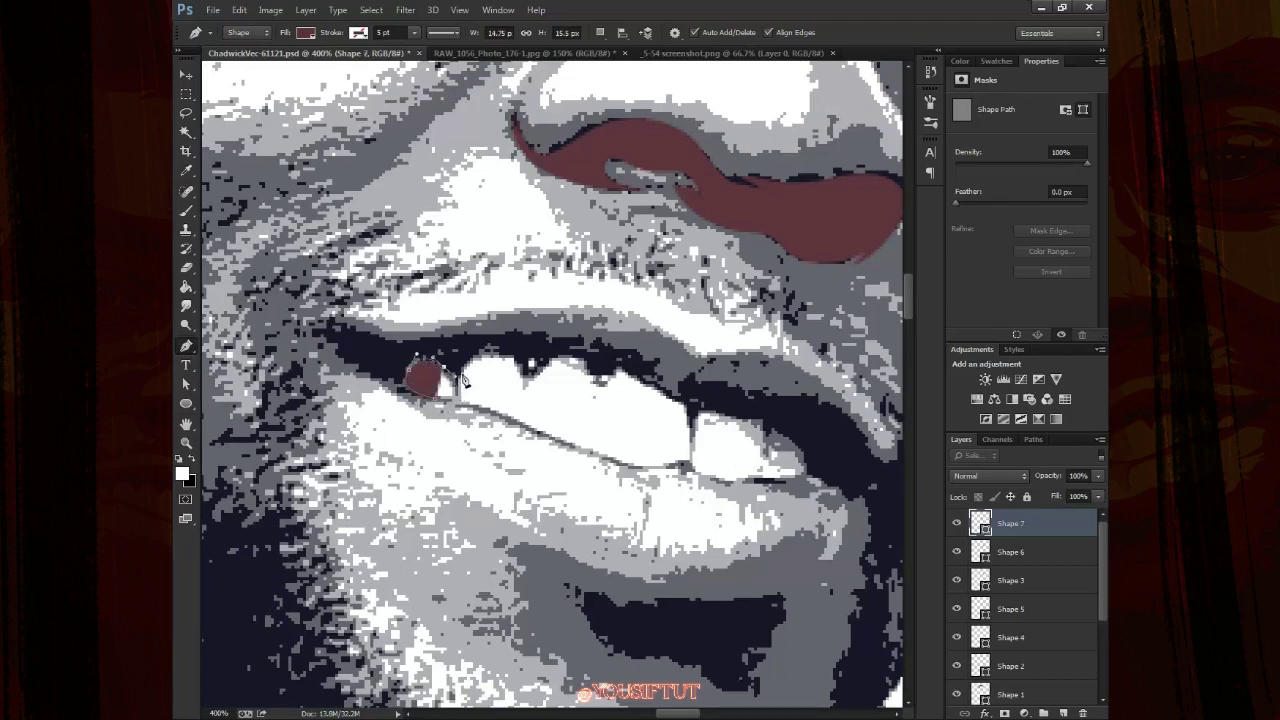
click(490, 350)
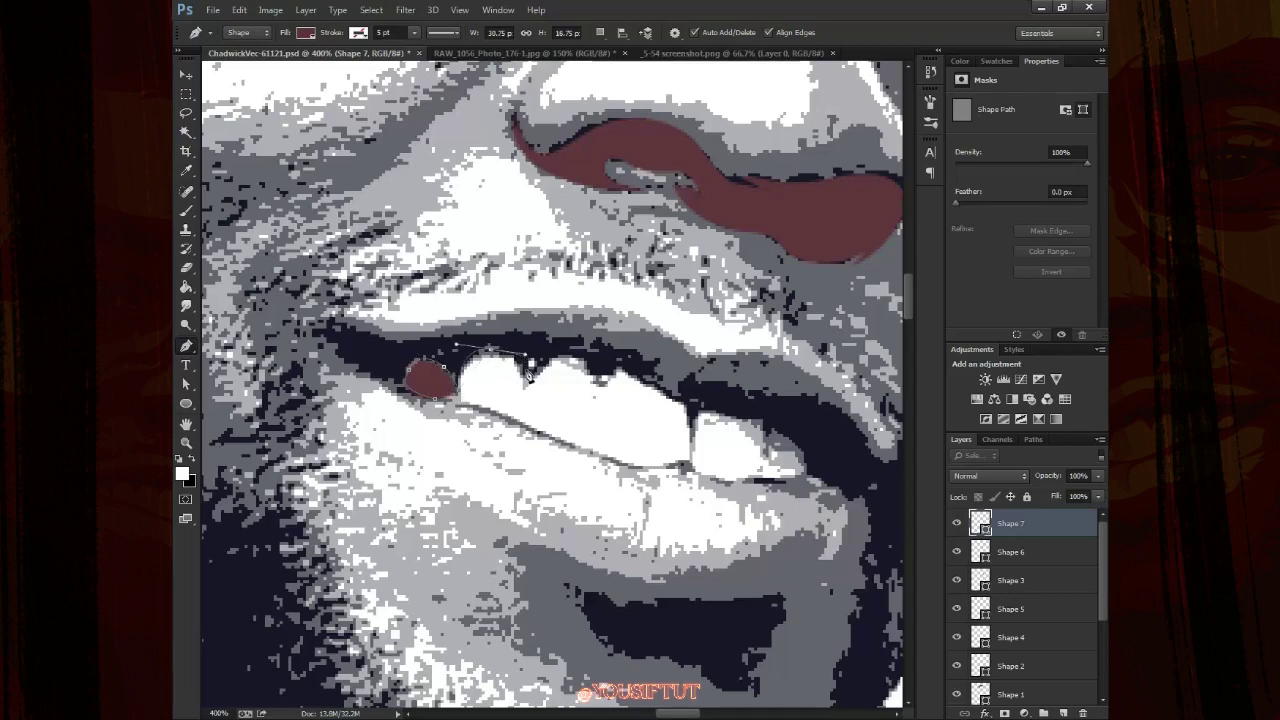
click(574, 362)
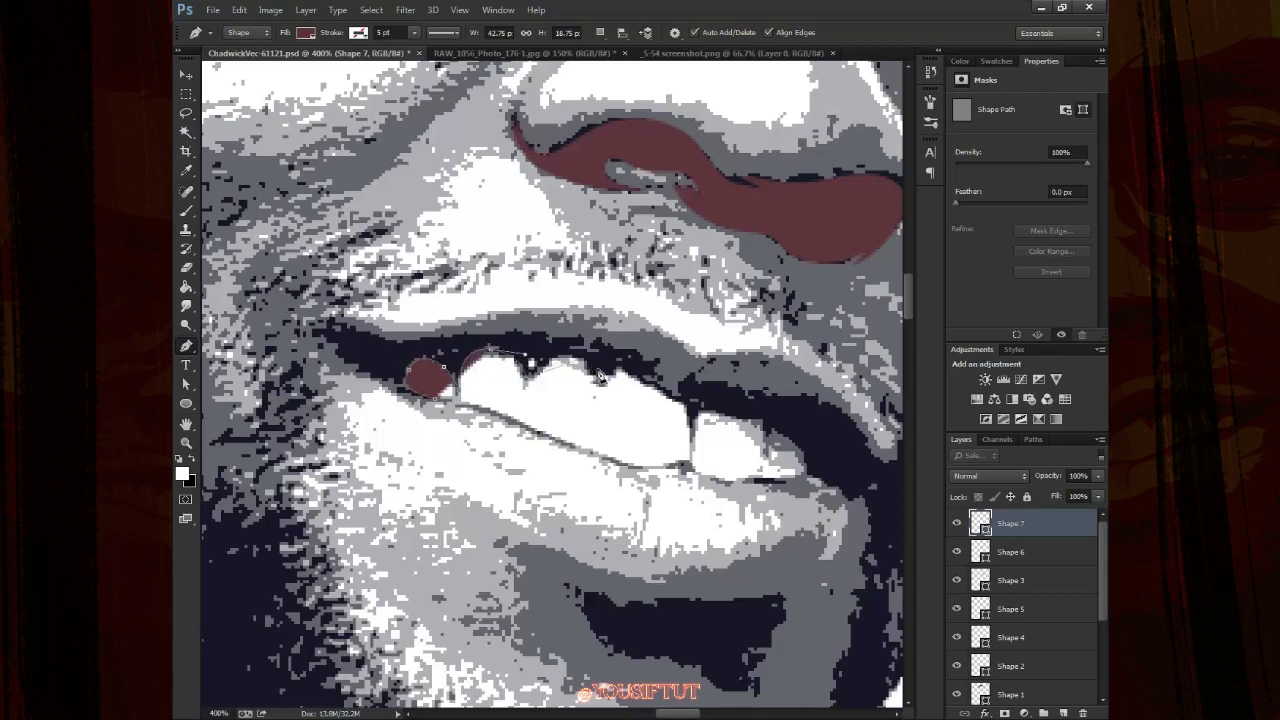
Continue the outline along the upper lip to the mouth corner and down the jaw edge
click(598, 377)
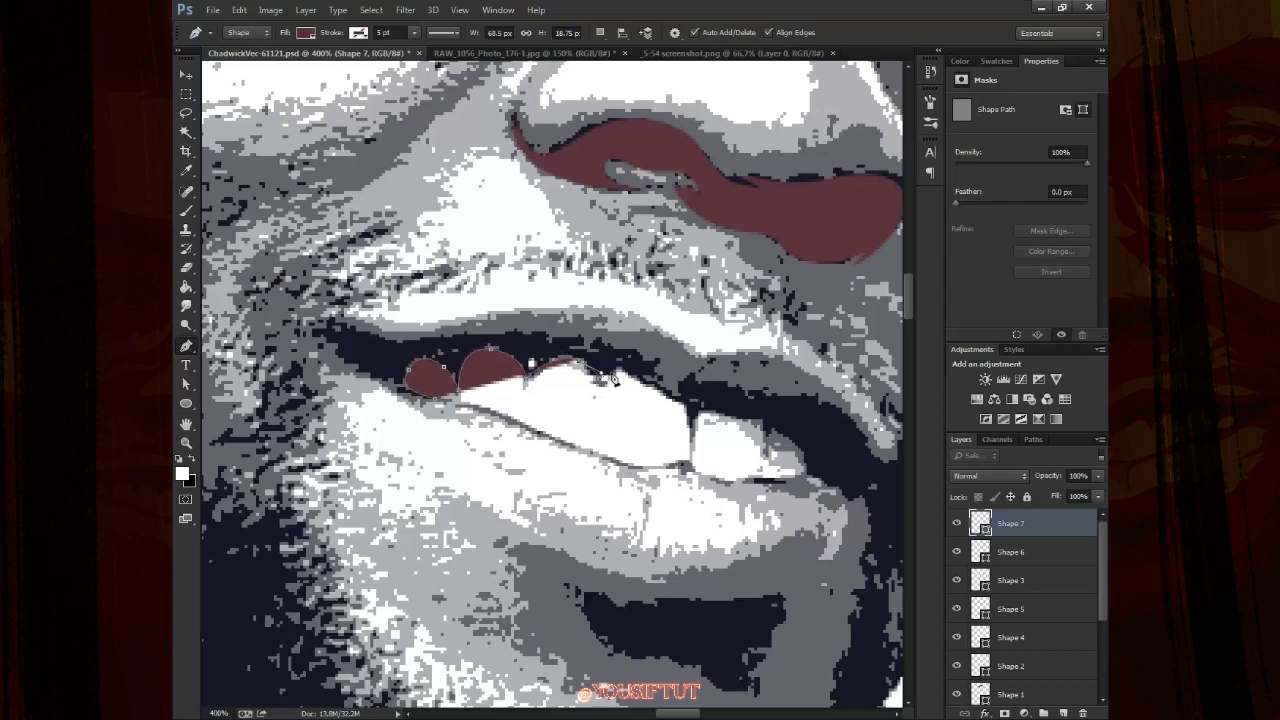
click(615, 370)
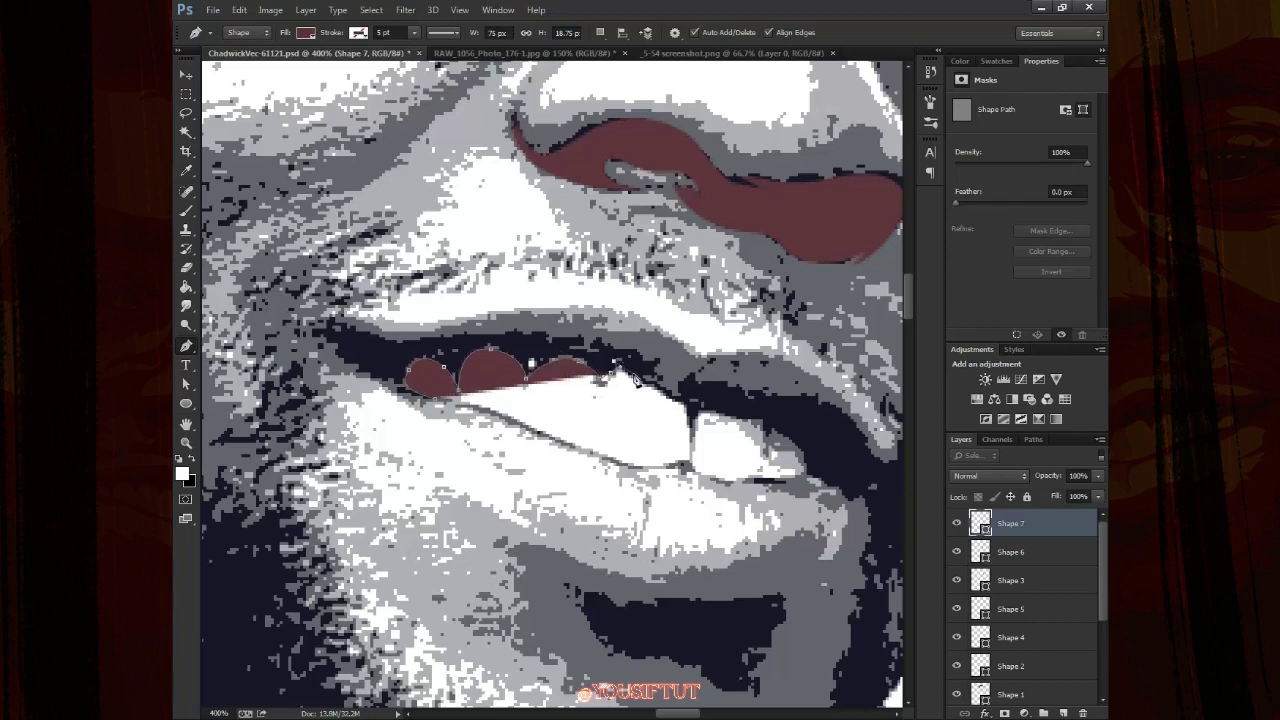
click(634, 380)
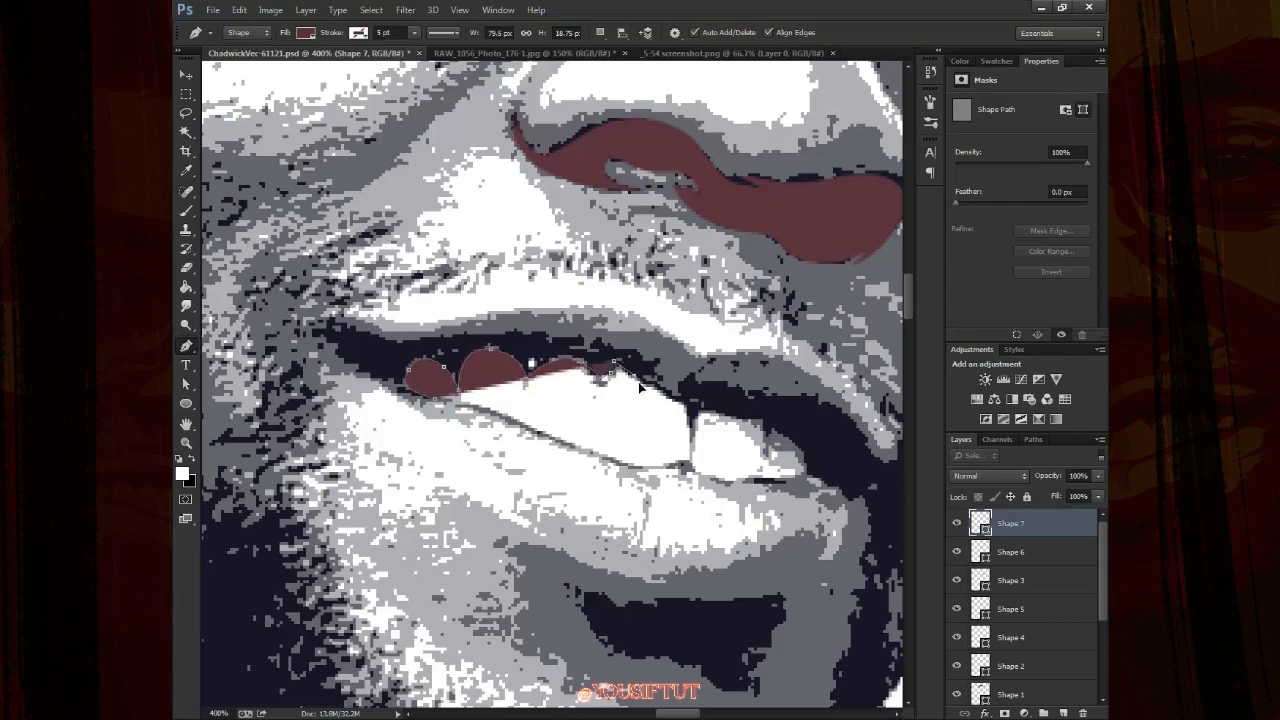
click(688, 406)
mouse_move(690, 428)
mouse_down()
mouse_move(722, 418)
mouse_move(812, 480)
mouse_move(737, 406)
mouse_up()
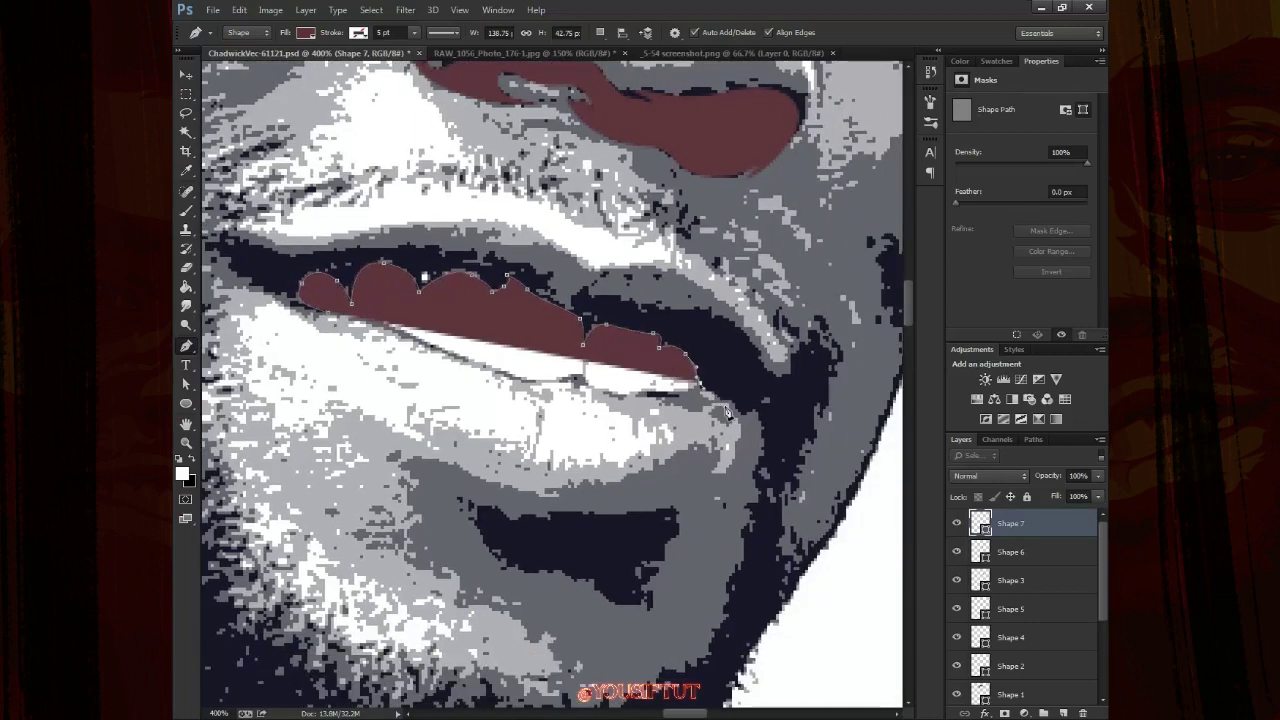
click(741, 400)
drag(740, 400, 736, 405)
click(765, 405)
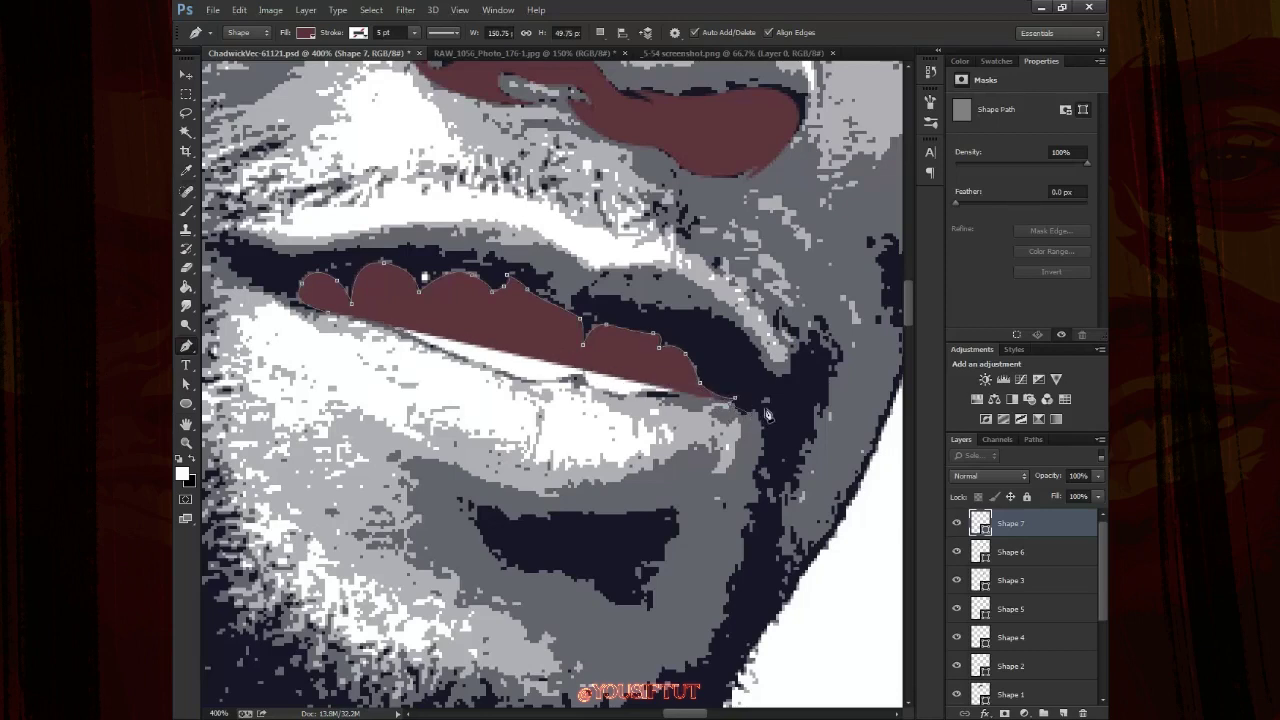
click(758, 506)
click(757, 508)
drag(756, 510, 731, 367)
Zoom in on the mouth corner and scrub Shape 7's opacity slider down and back up
key(ctrl+plus)
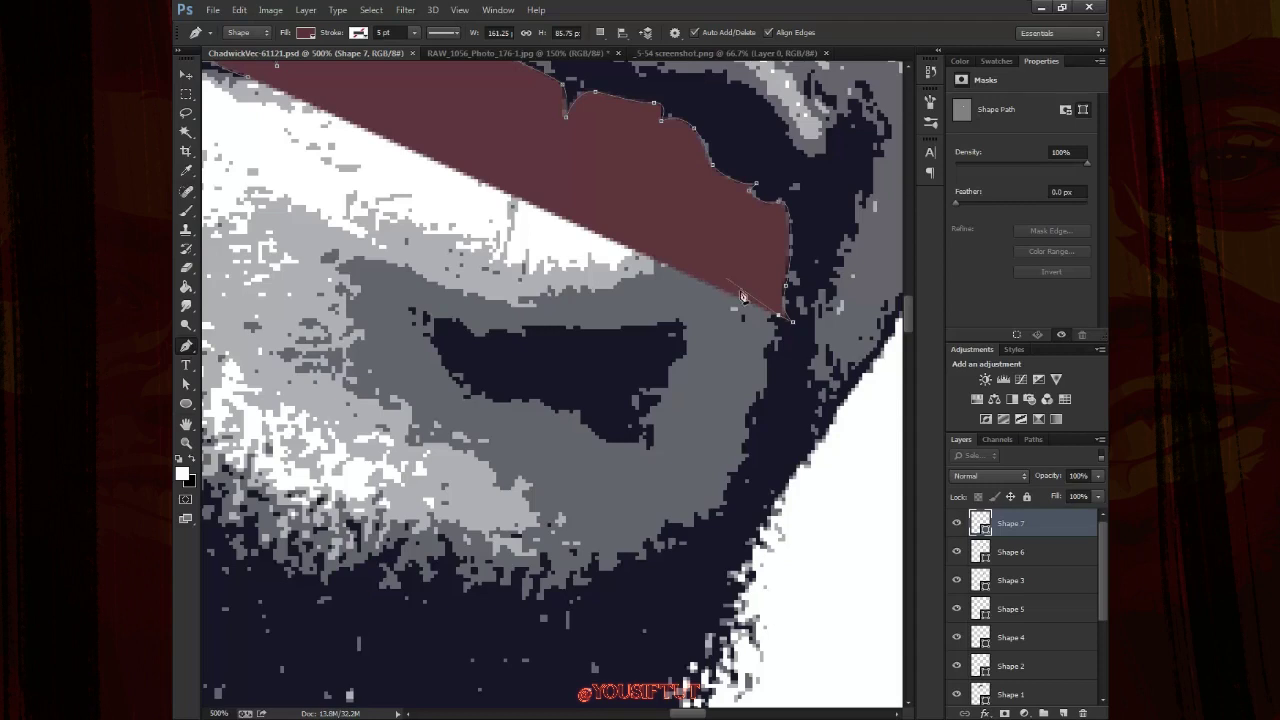
drag(1051, 484, 1005, 494)
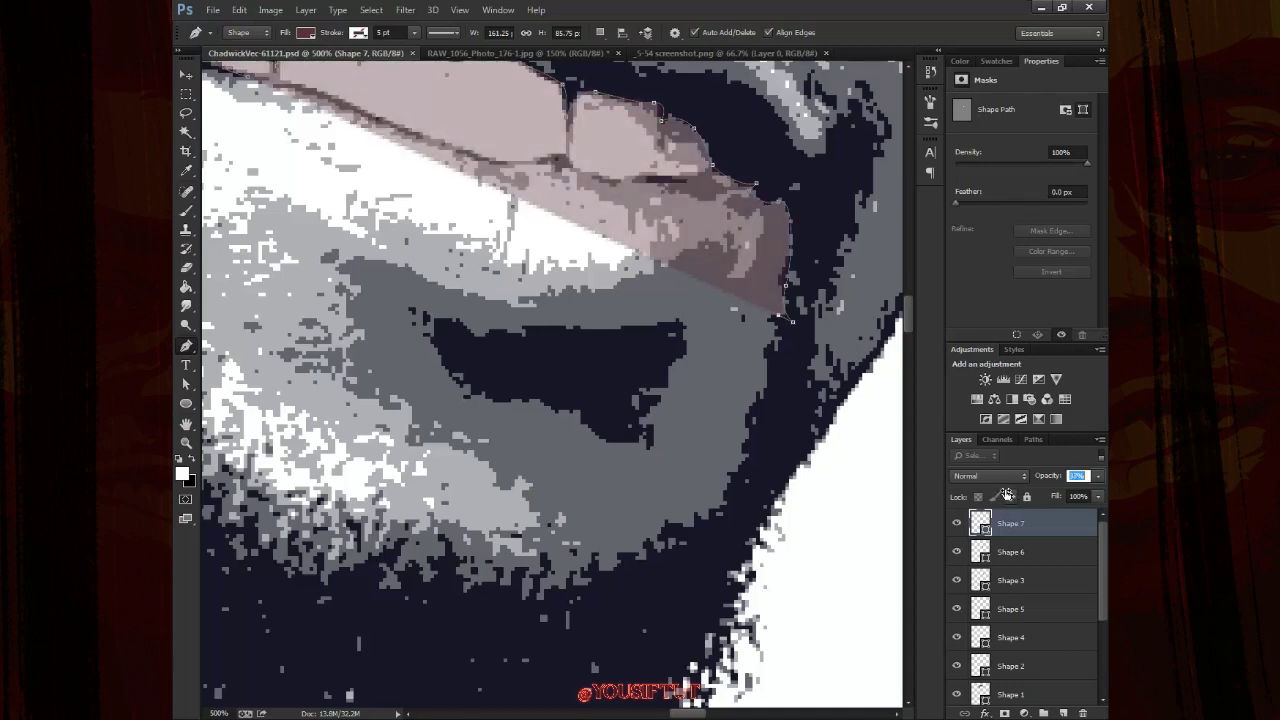
drag(1007, 494, 1075, 494)
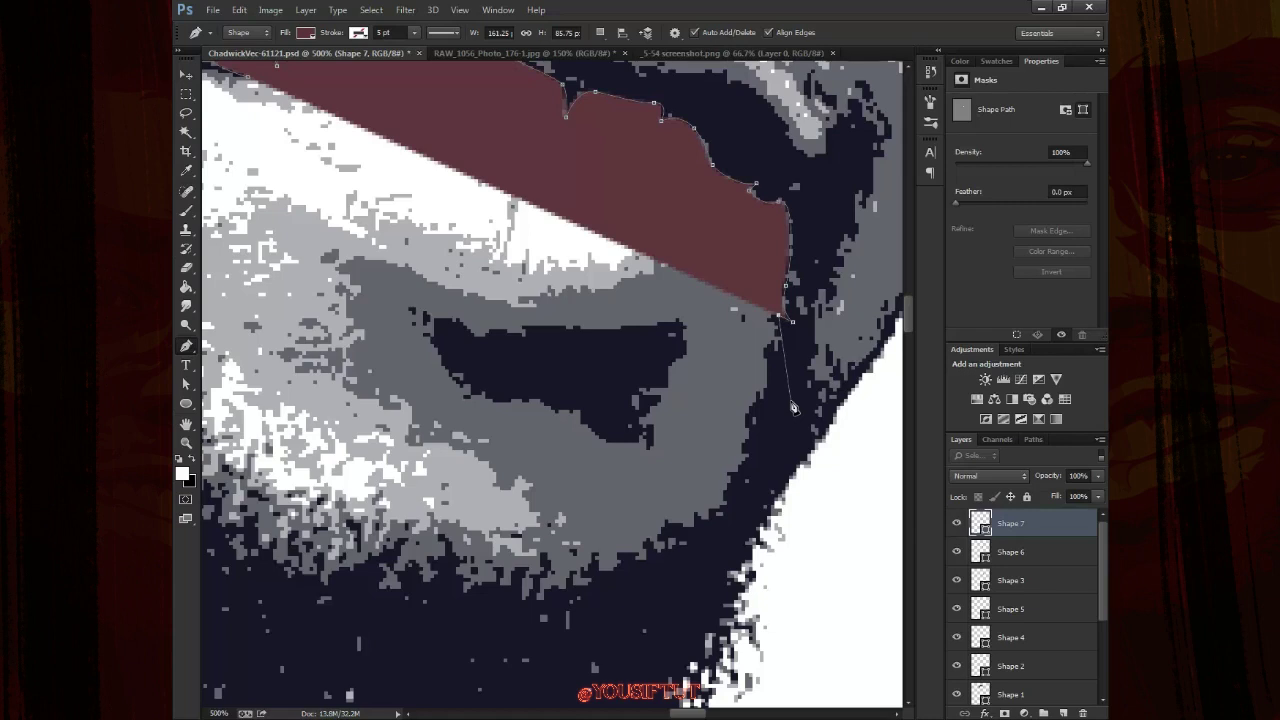
Set Shape 7 to 40% opacity and extend its outline down the jaw along the beard's lower edge
key(4)
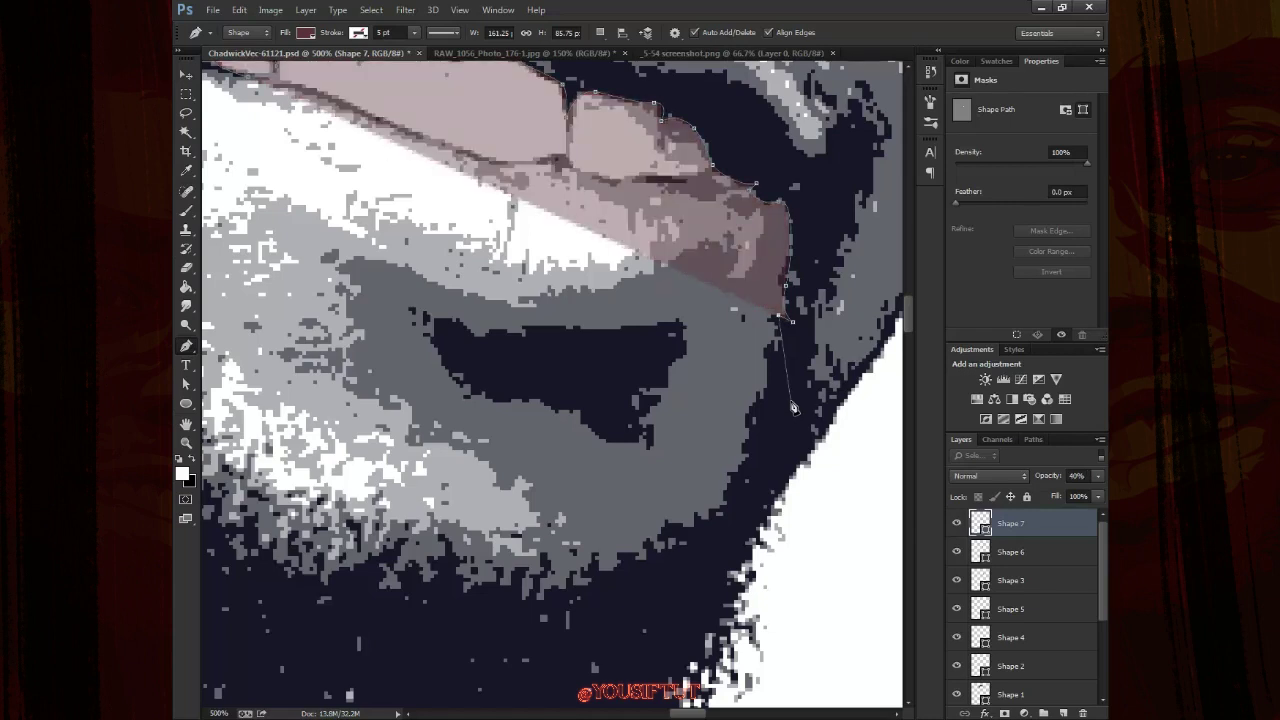
mouse_move(775, 362)
mouse_down()
mouse_move(760, 373)
mouse_move(727, 514)
mouse_up()
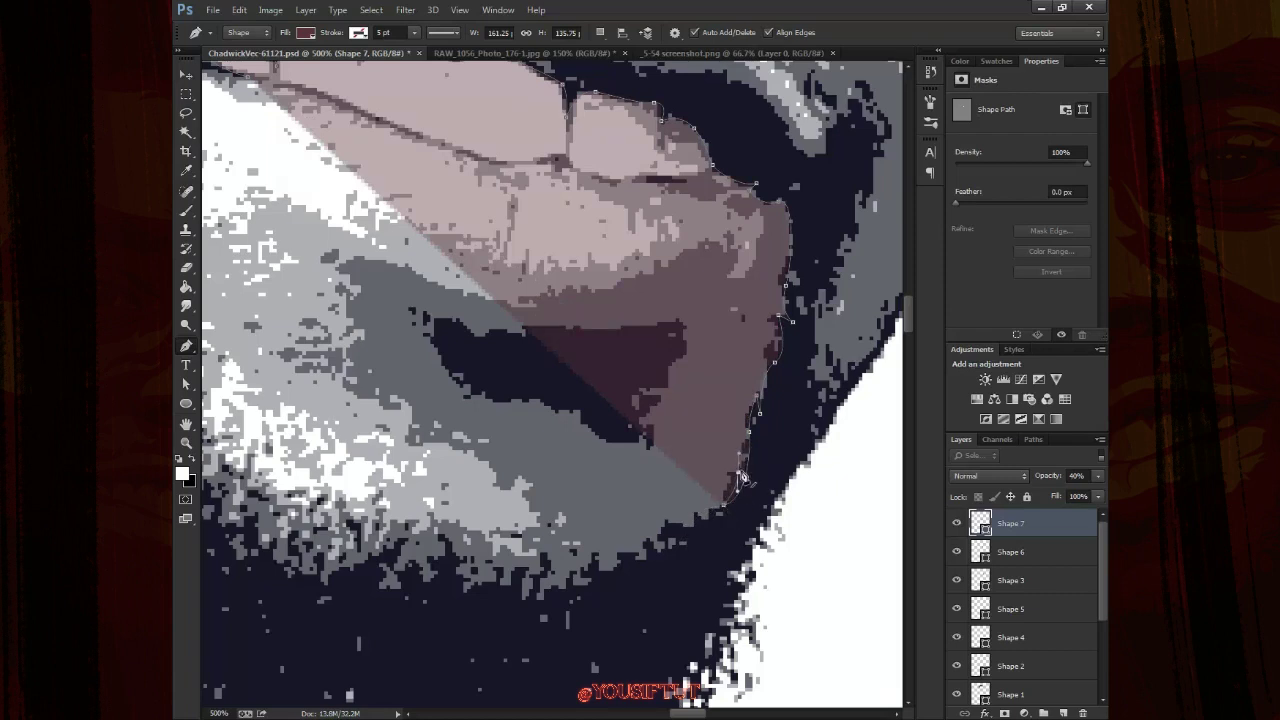
click(744, 476)
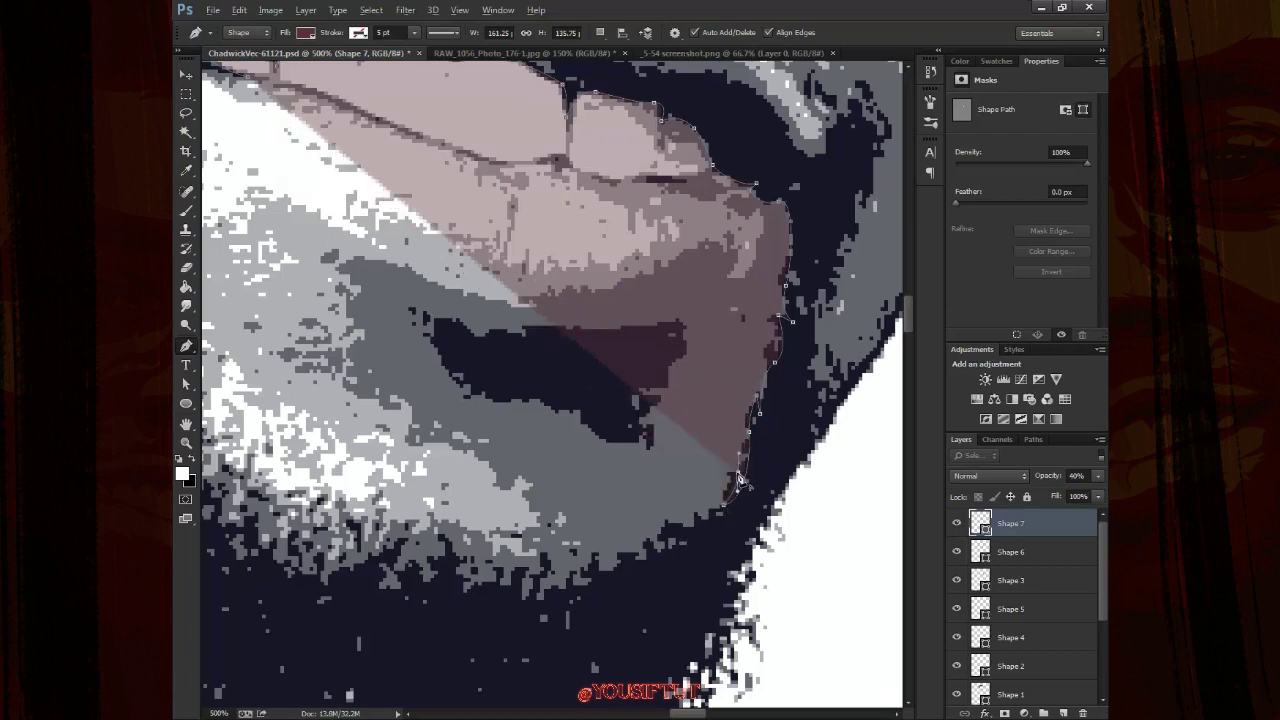
click(677, 527)
drag(677, 524, 807, 444)
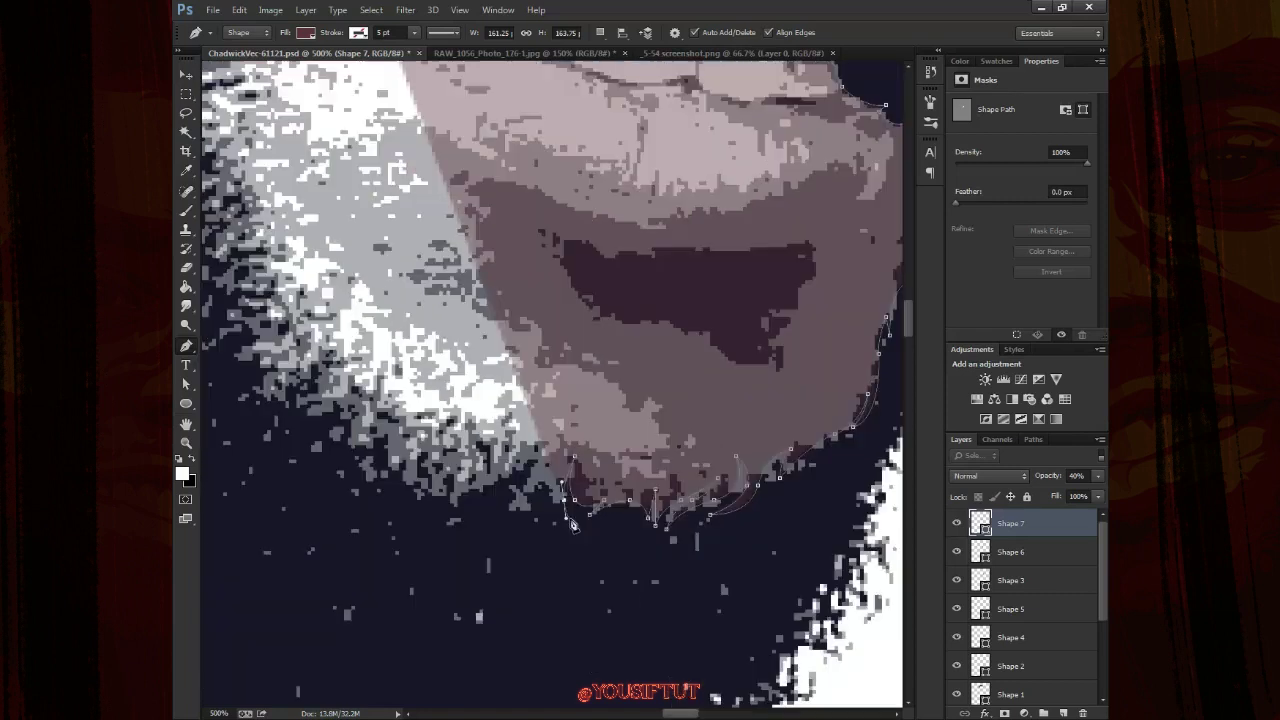
click(513, 514)
click(542, 492)
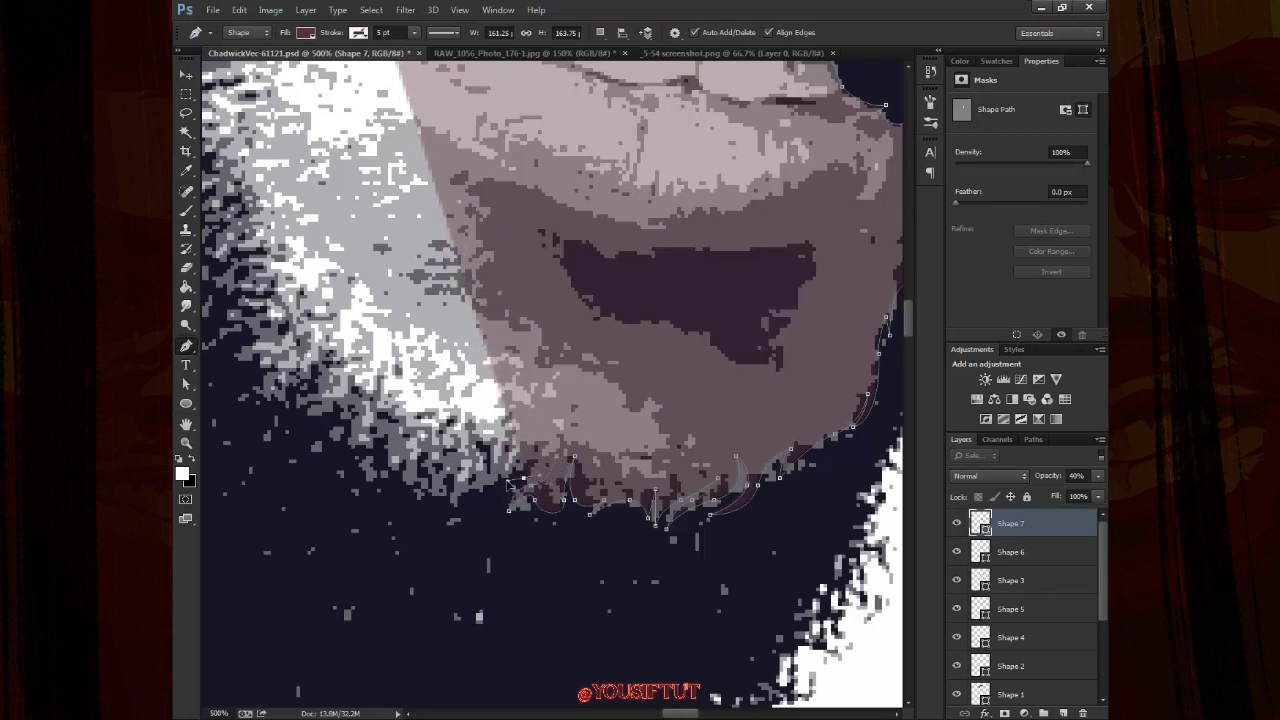
mouse_move(469, 517)
mouse_down()
mouse_move(450, 542)
mouse_move(536, 577)
mouse_up()
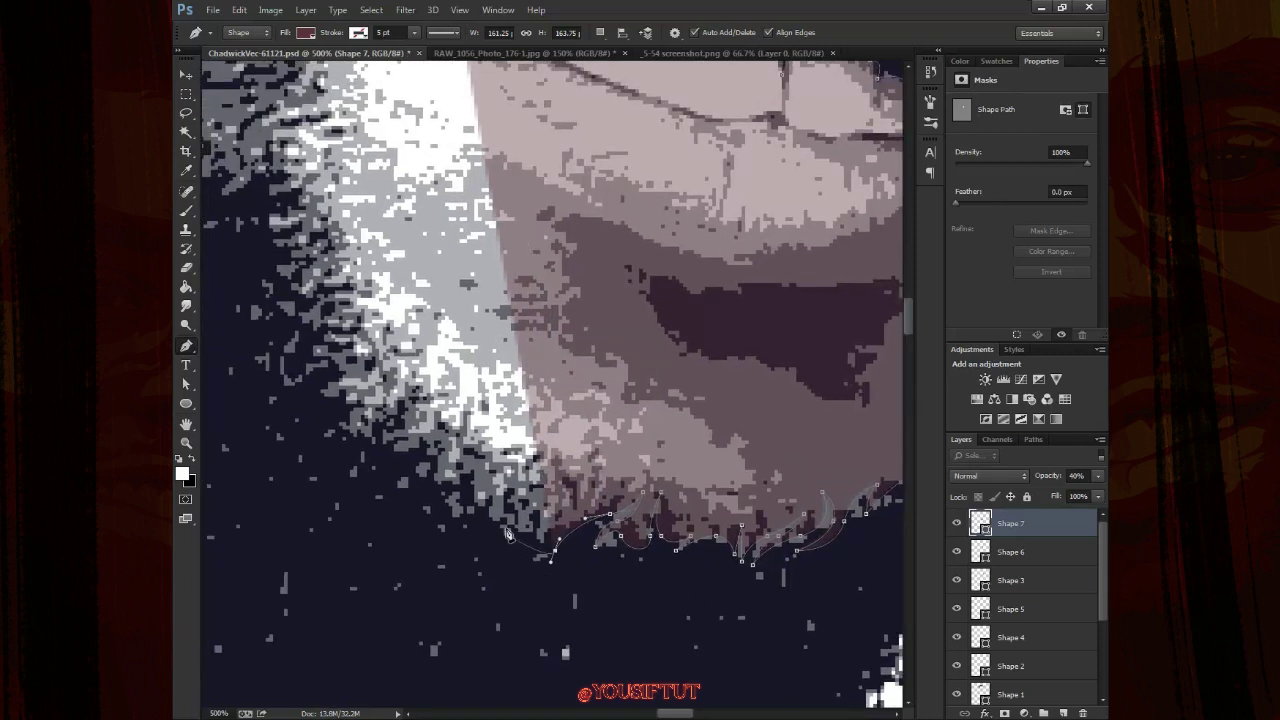
click(464, 514)
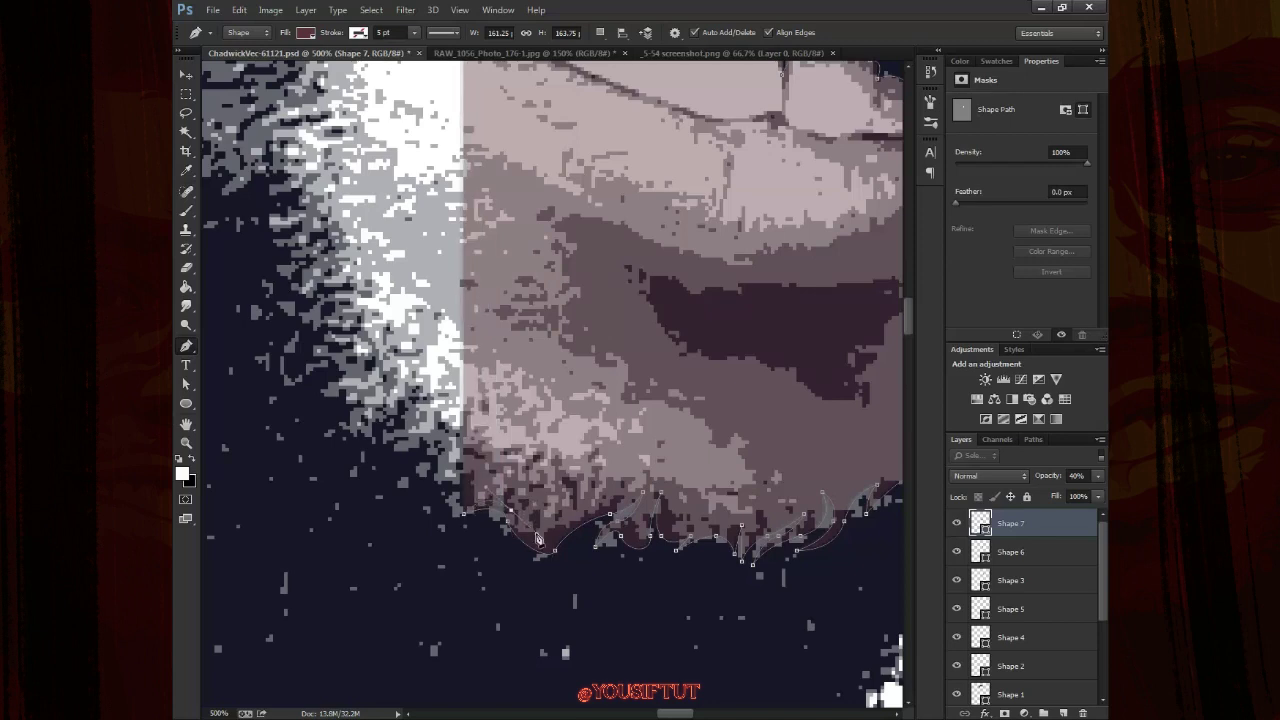
click(511, 517)
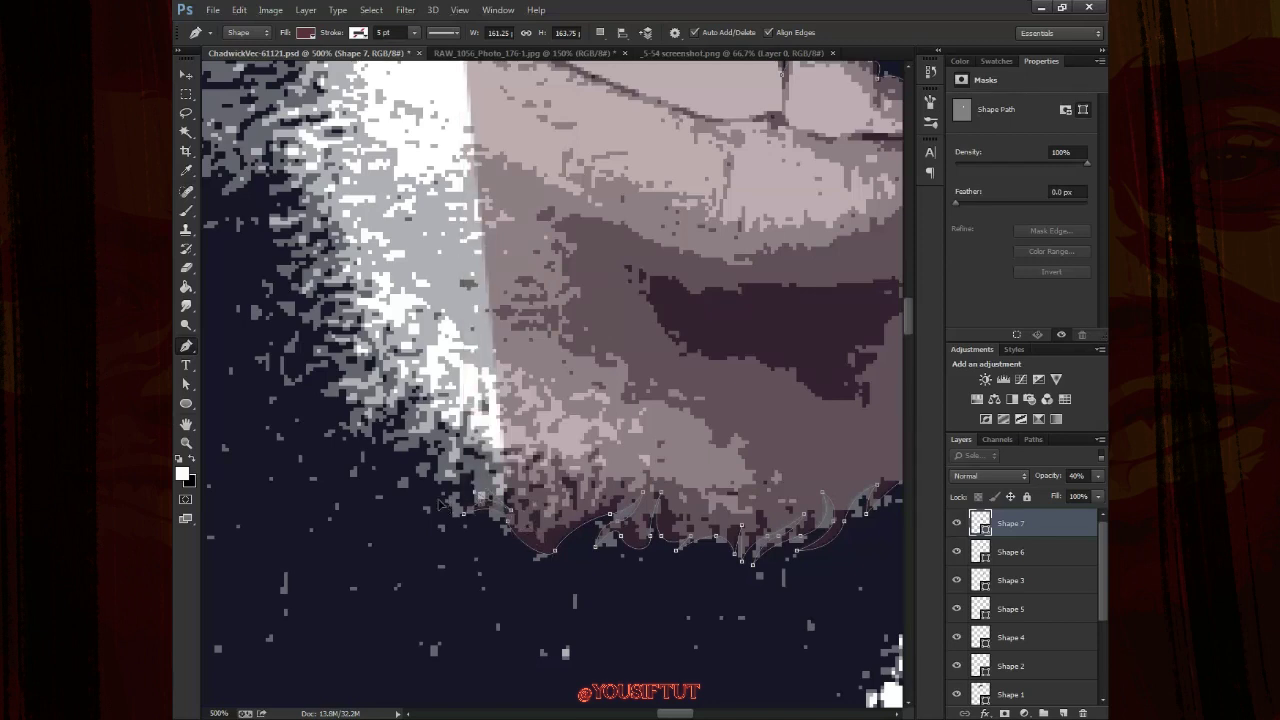
Trace the jagged beard tufts leftward and up the beard's side with curved anchors
click(401, 456)
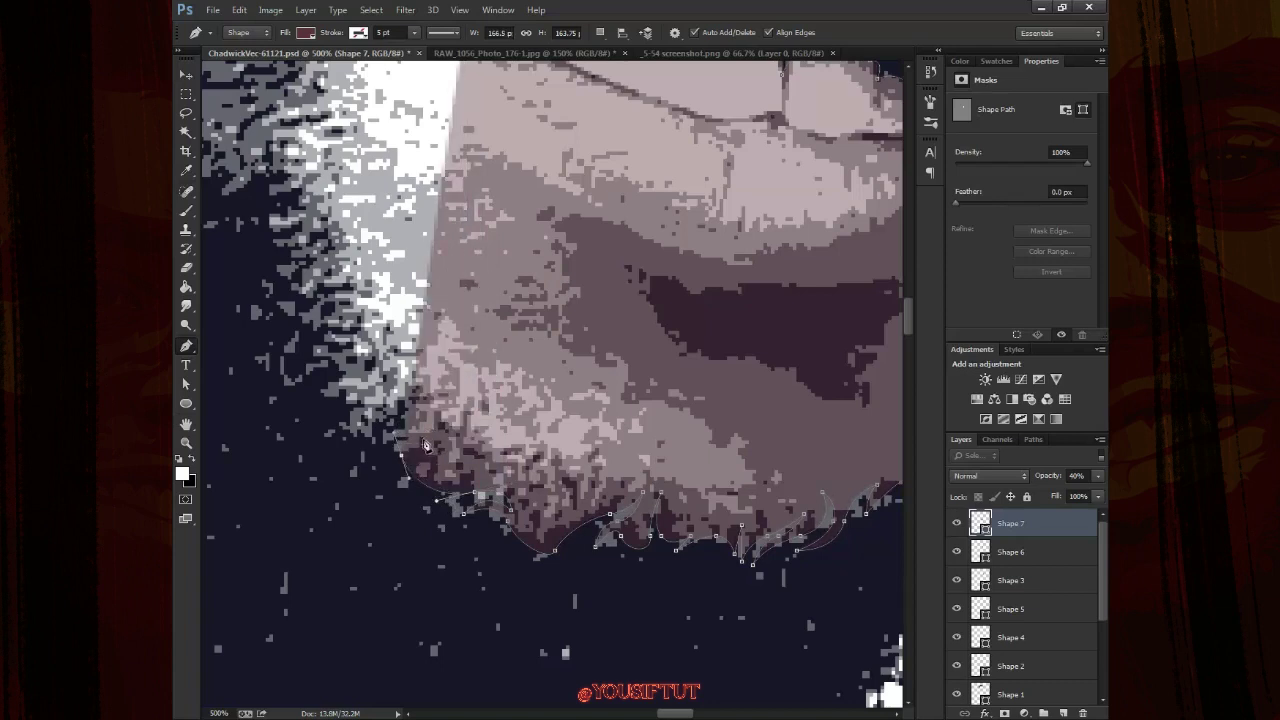
click(396, 462)
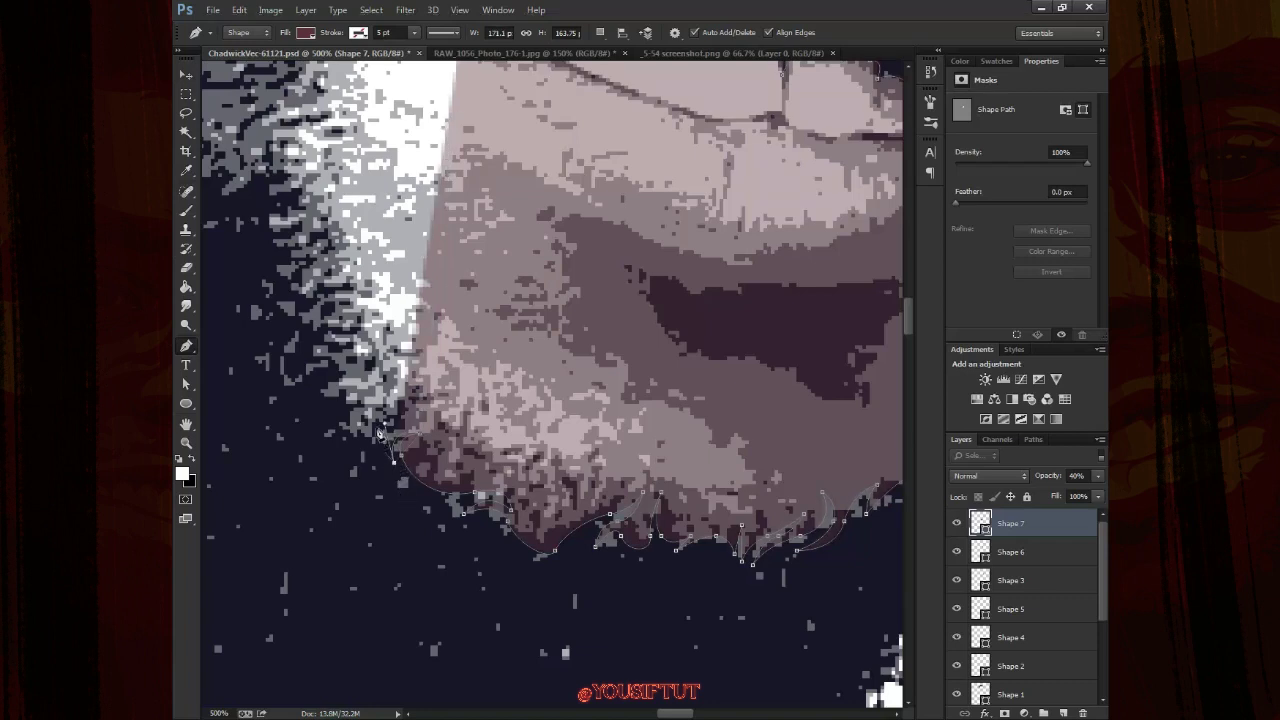
click(370, 442)
mouse_move(340, 407)
mouse_down()
mouse_move(366, 386)
mouse_move(418, 400)
mouse_move(391, 362)
mouse_up()
click(306, 367)
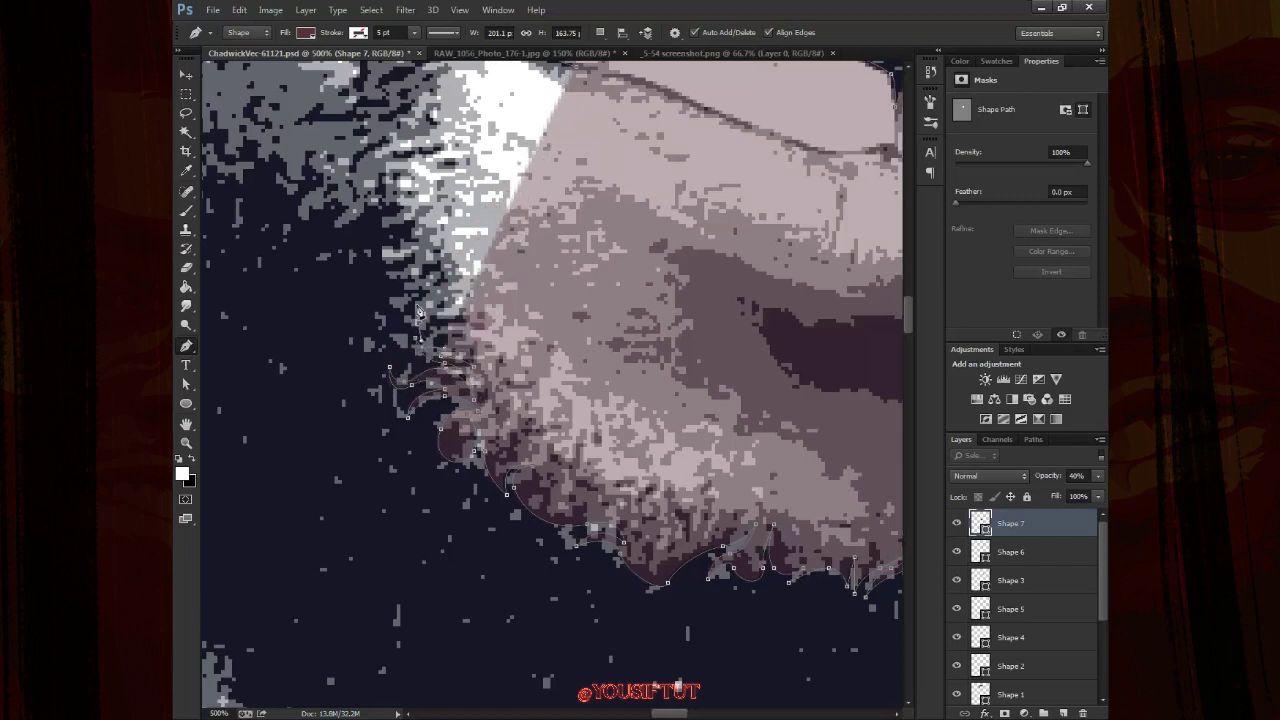
drag(410, 317, 408, 318)
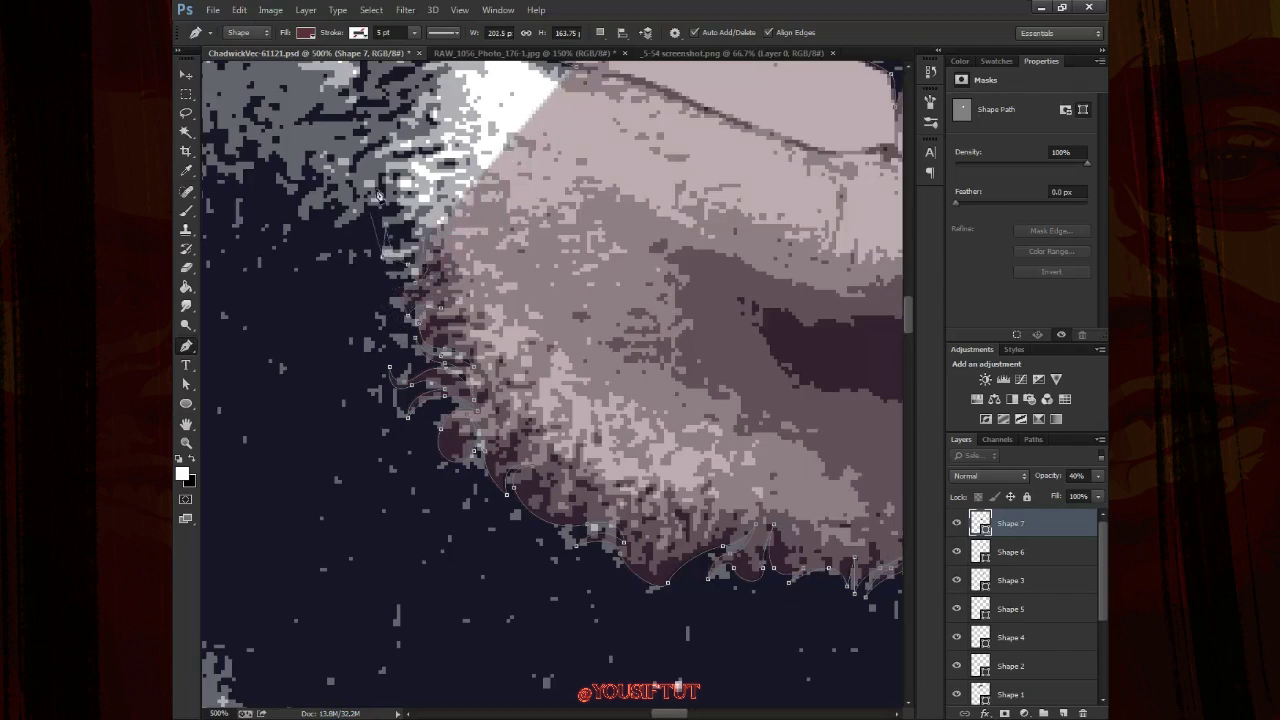
drag(383, 240, 543, 337)
click(531, 308)
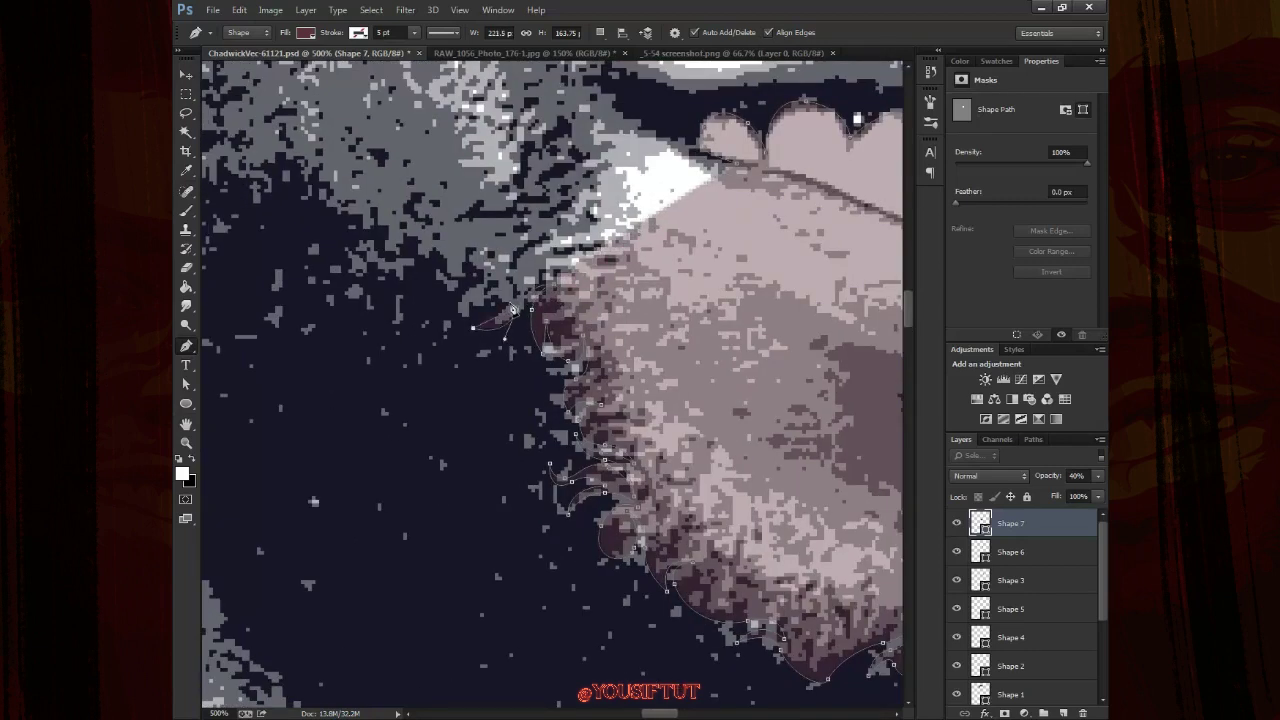
mouse_move(474, 326)
mouse_down()
mouse_move(465, 283)
mouse_move(416, 238)
mouse_move(368, 222)
mouse_move(493, 325)
mouse_up()
click(447, 309)
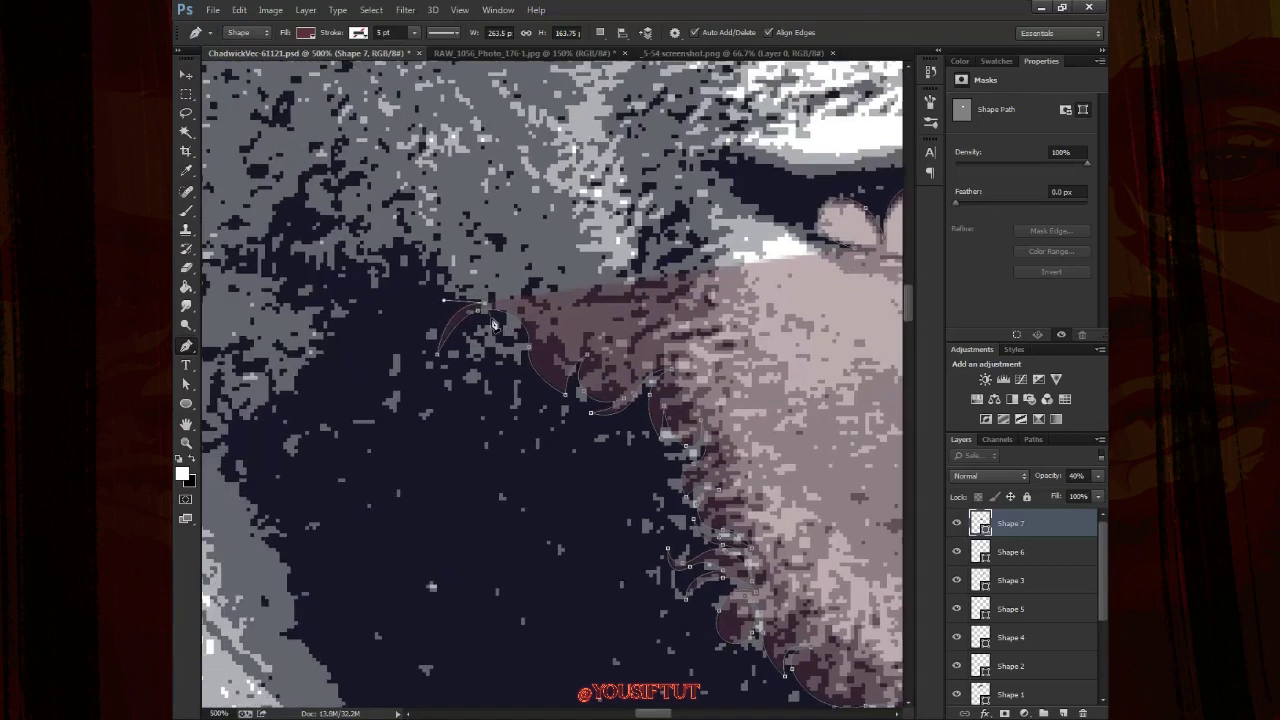
mouse_move(419, 283)
mouse_down()
mouse_move(444, 270)
mouse_move(365, 290)
mouse_up()
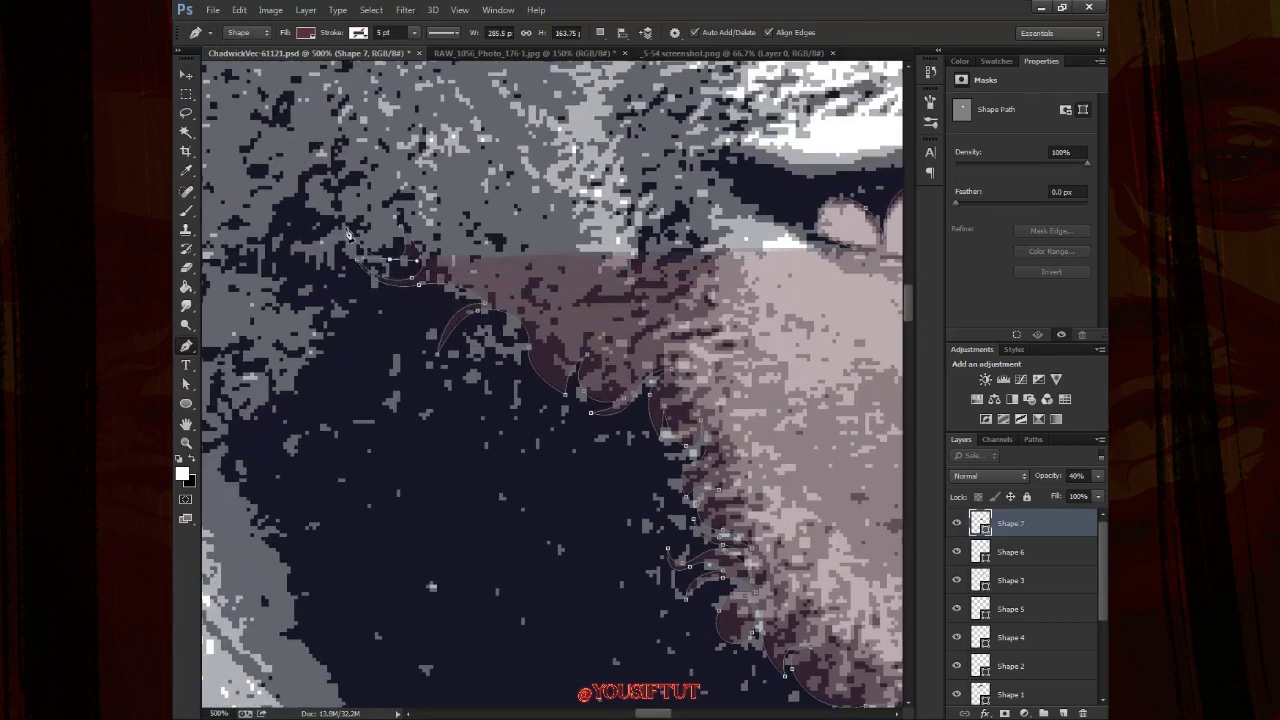
drag(298, 255, 331, 228)
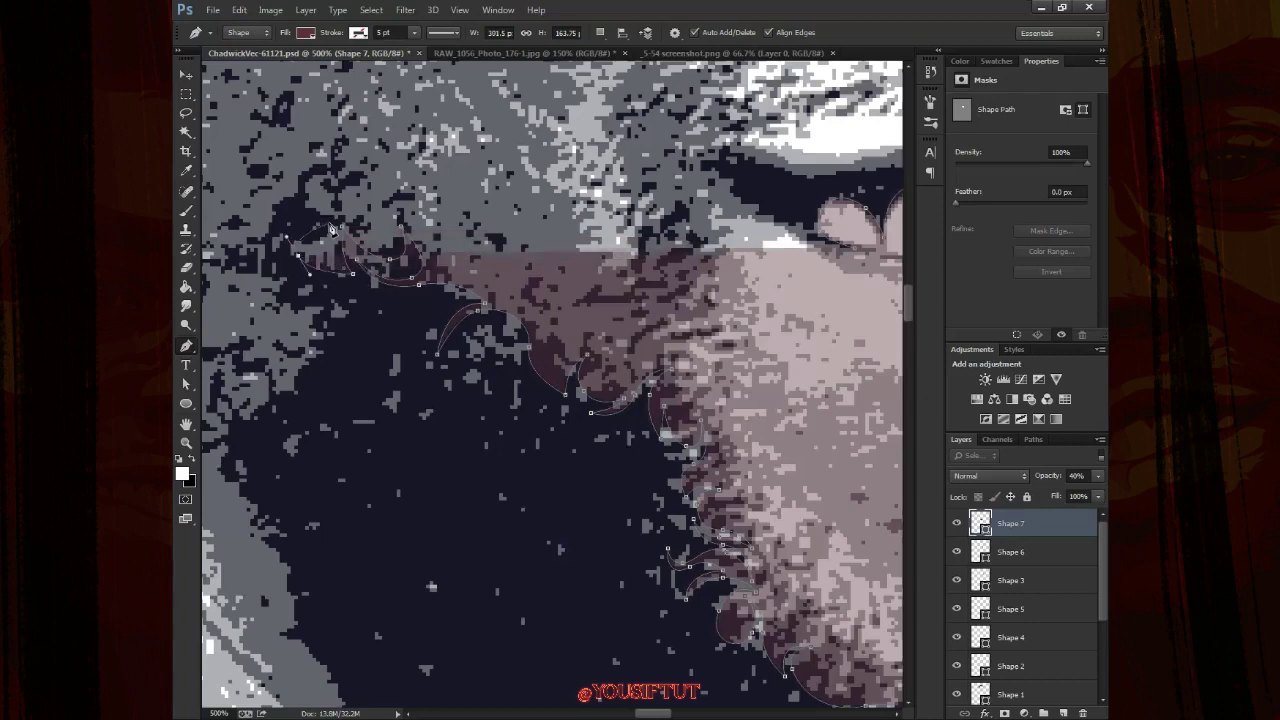
Anchor the beard's upper tip, then trace back down its left side toward the chin
drag(301, 184, 318, 166)
key(ctrl+z)
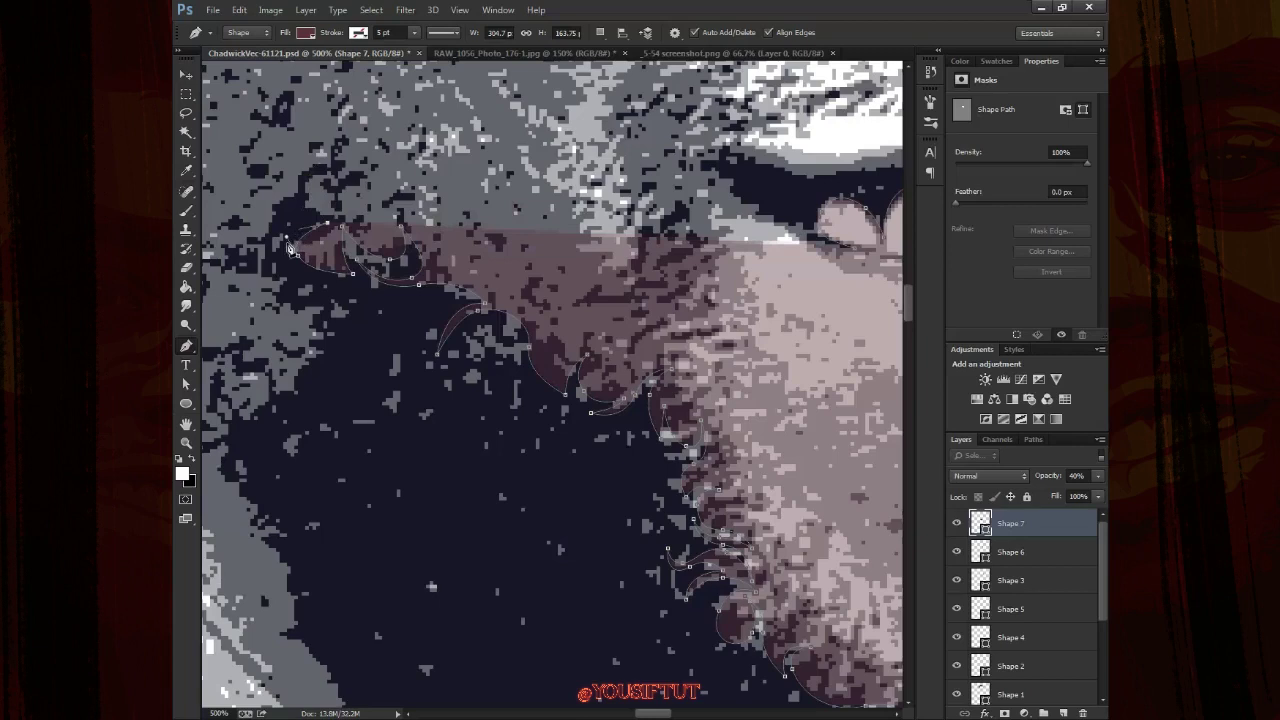
drag(297, 193, 340, 188)
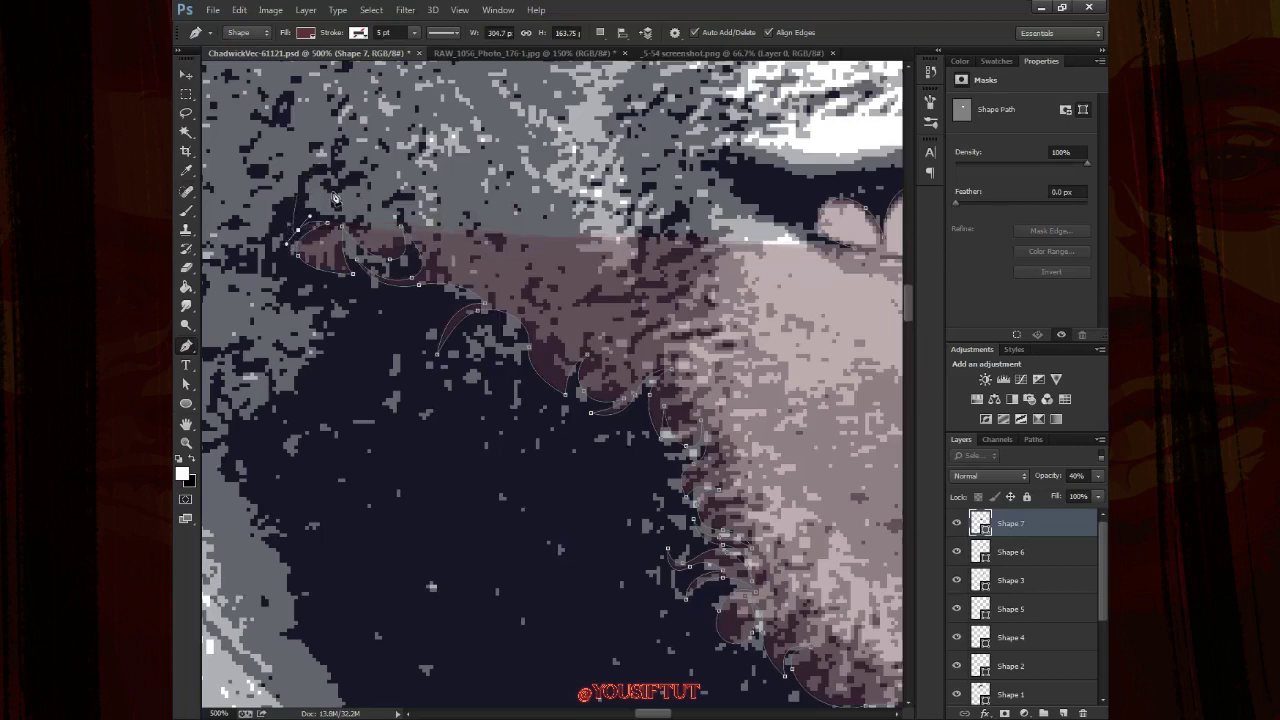
click(298, 189)
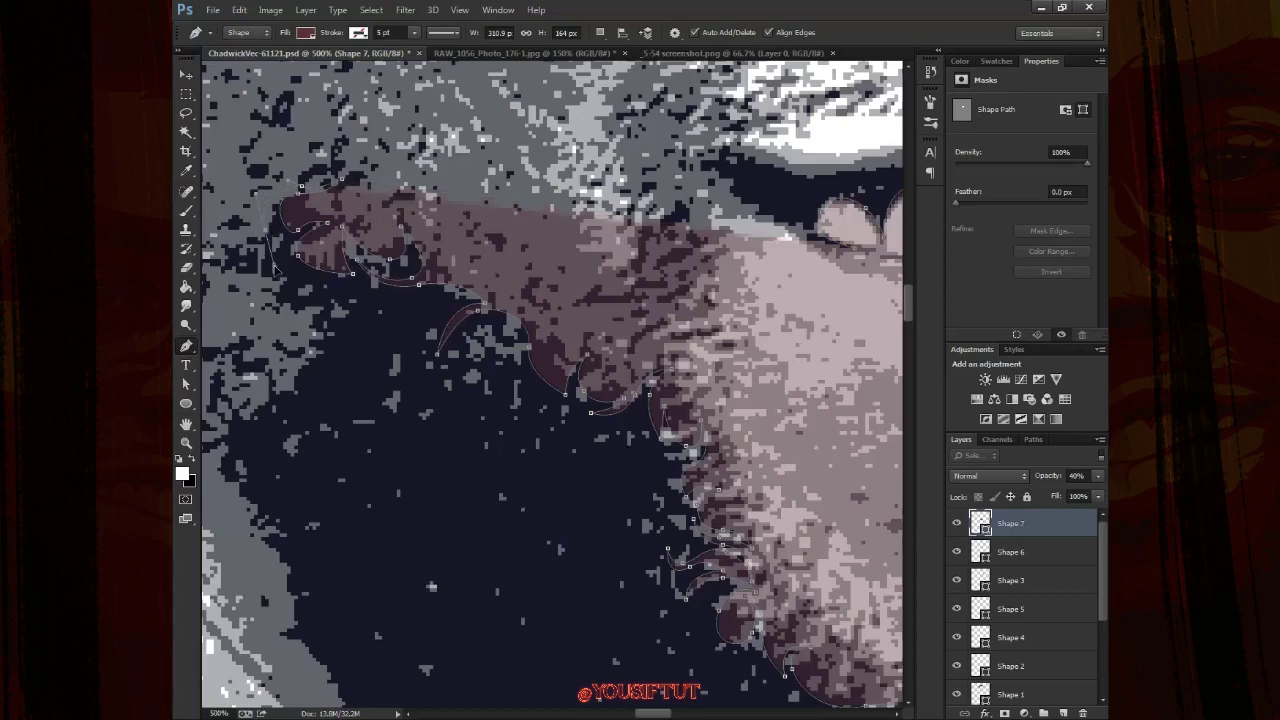
mouse_move(276, 270)
mouse_down()
mouse_move(257, 287)
mouse_move(279, 266)
mouse_up()
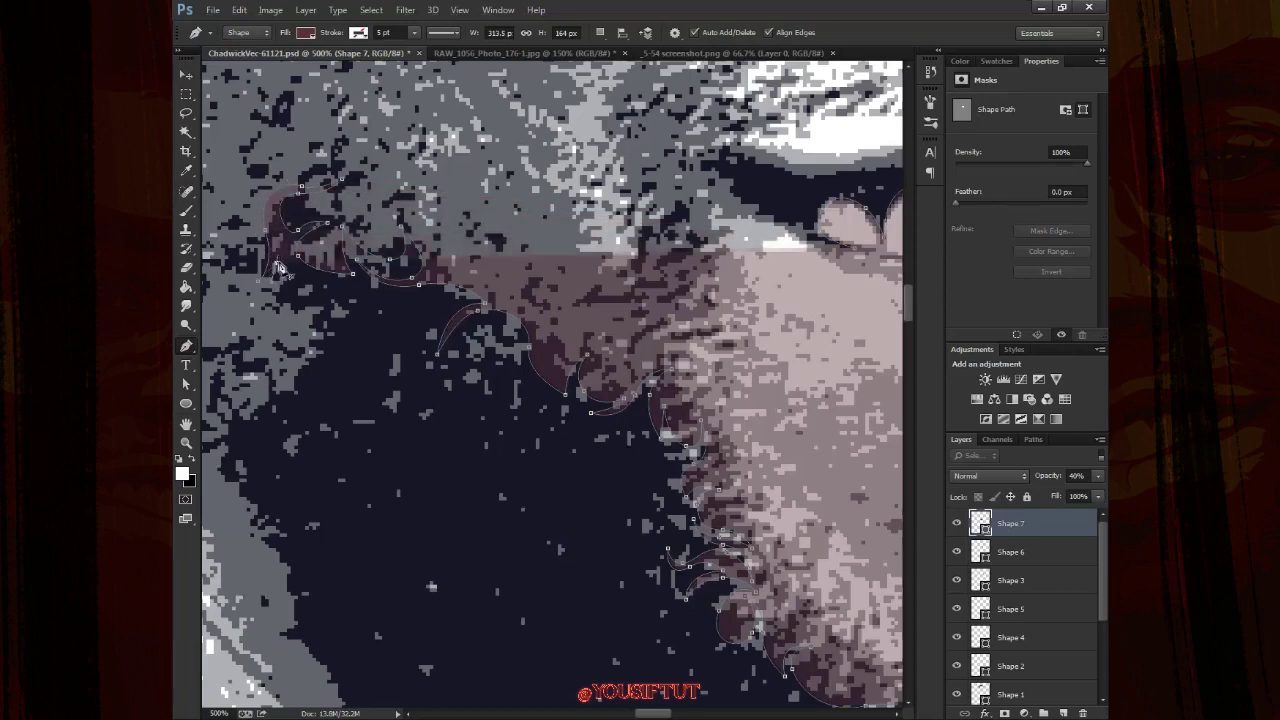
scroll(420, 298, left, 3)
drag(454, 318, 466, 317)
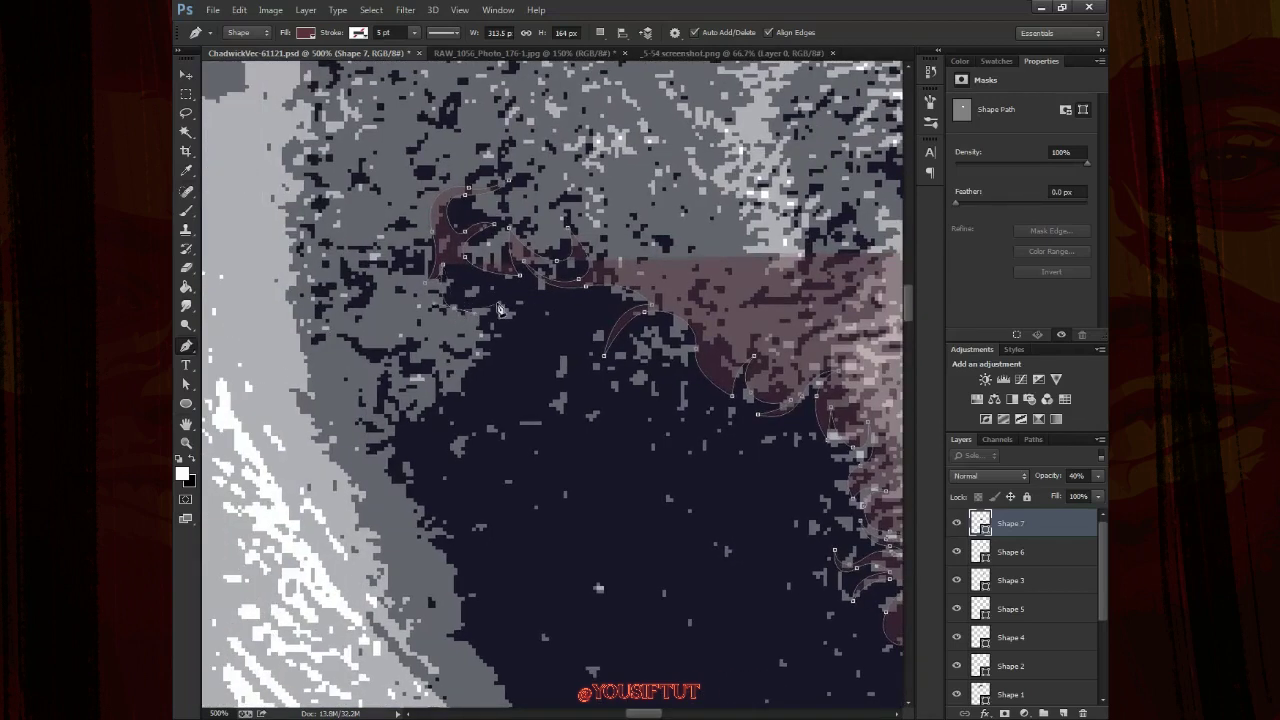
mouse_move(509, 307)
mouse_down()
mouse_move(439, 371)
mouse_move(500, 342)
mouse_move(481, 378)
mouse_up()
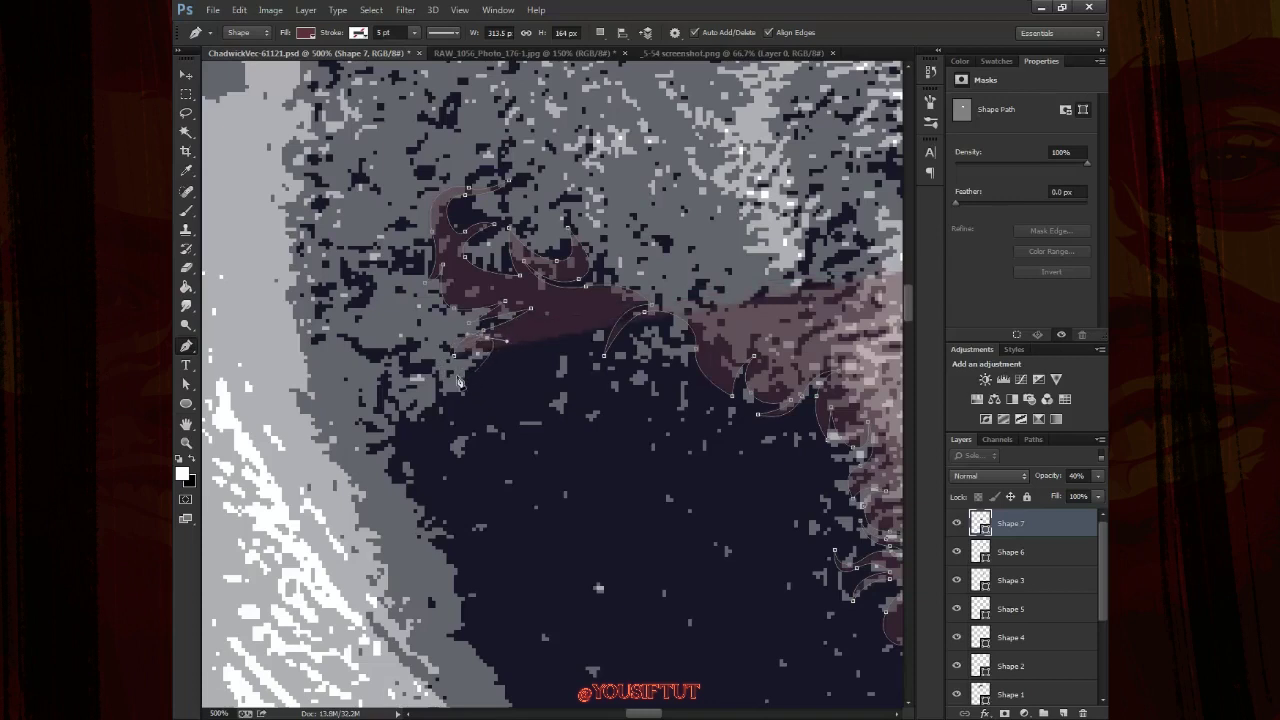
click(457, 392)
mouse_move(451, 397)
mouse_down()
mouse_move(466, 380)
mouse_move(446, 389)
mouse_up()
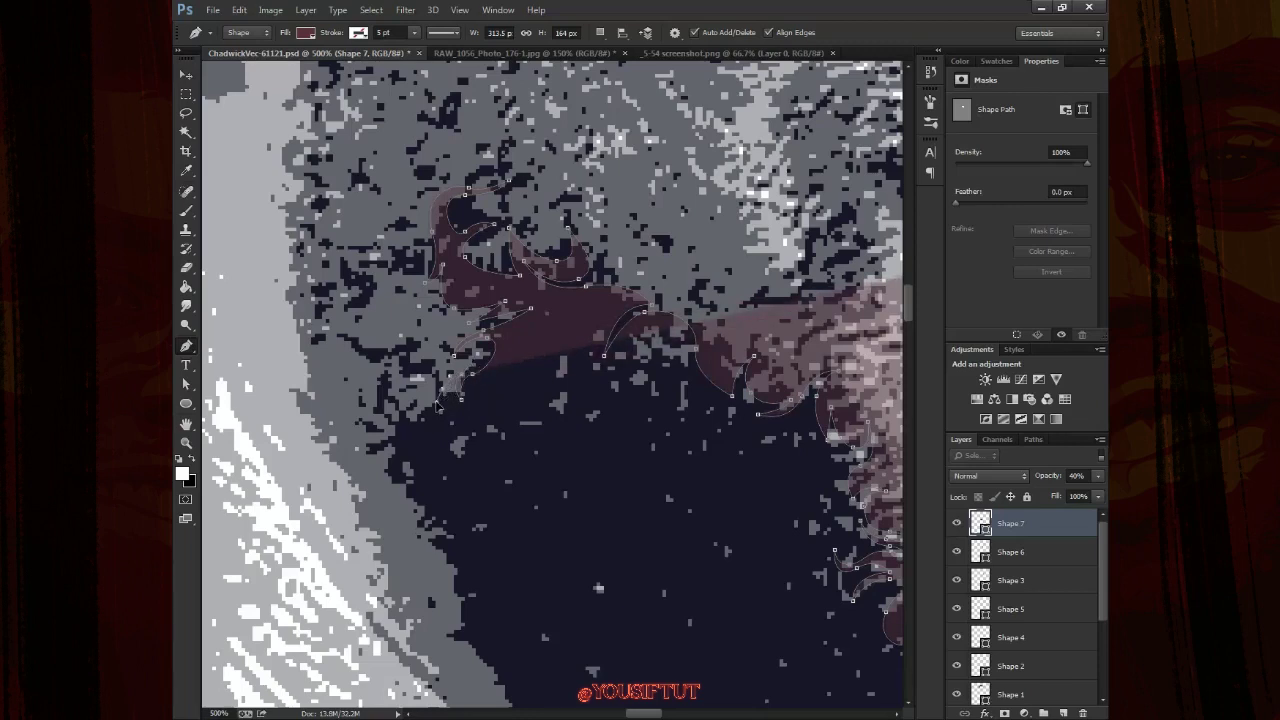
mouse_move(381, 354)
mouse_down()
mouse_move(360, 338)
mouse_move(417, 378)
mouse_up()
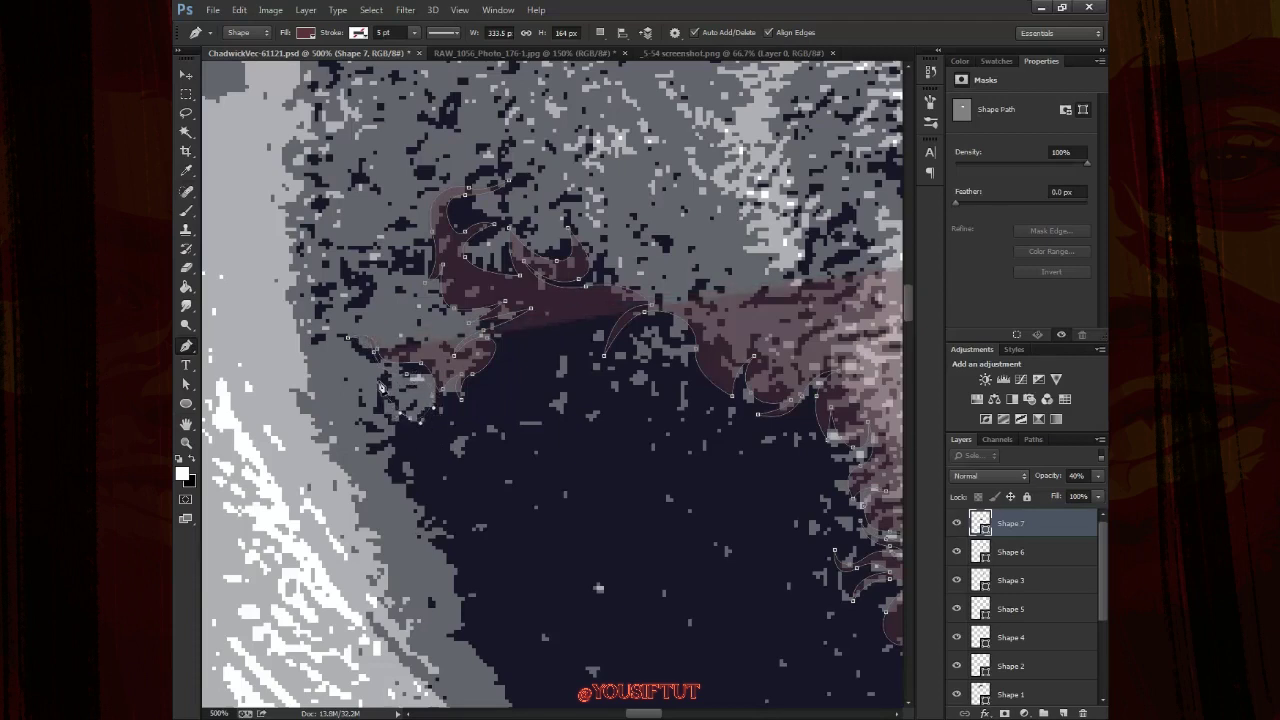
drag(398, 422, 422, 428)
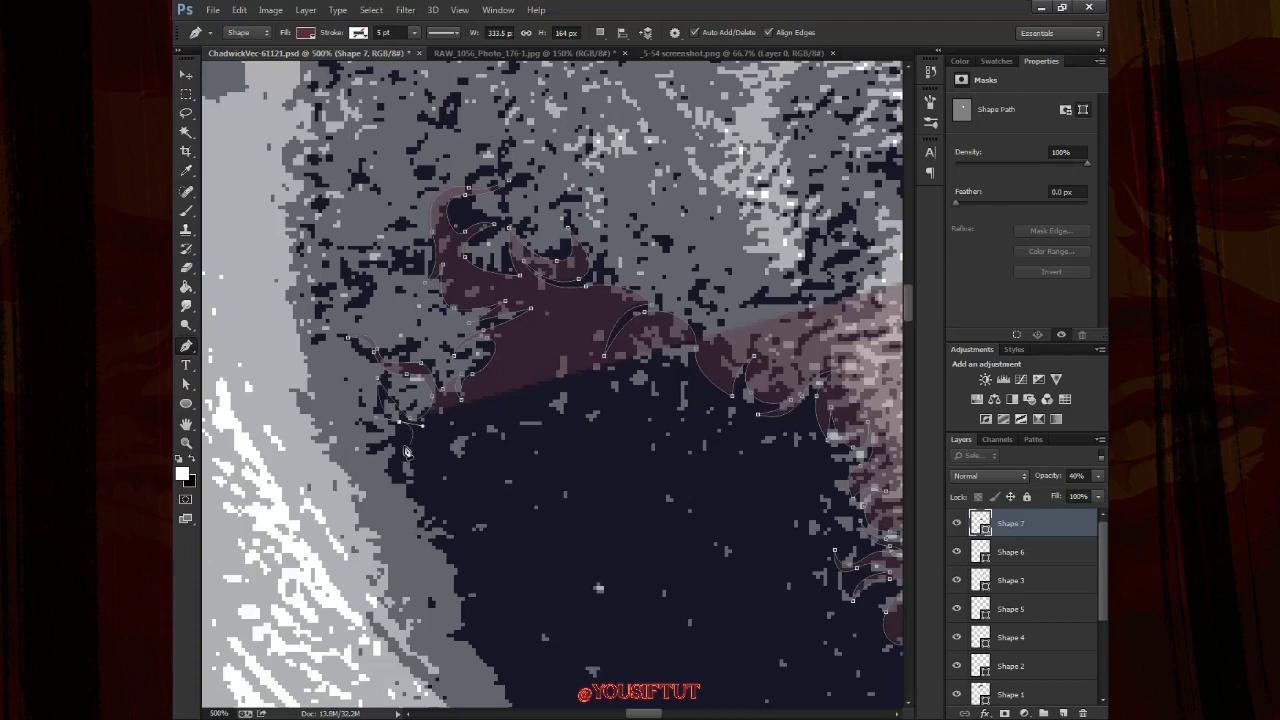
click(400, 426)
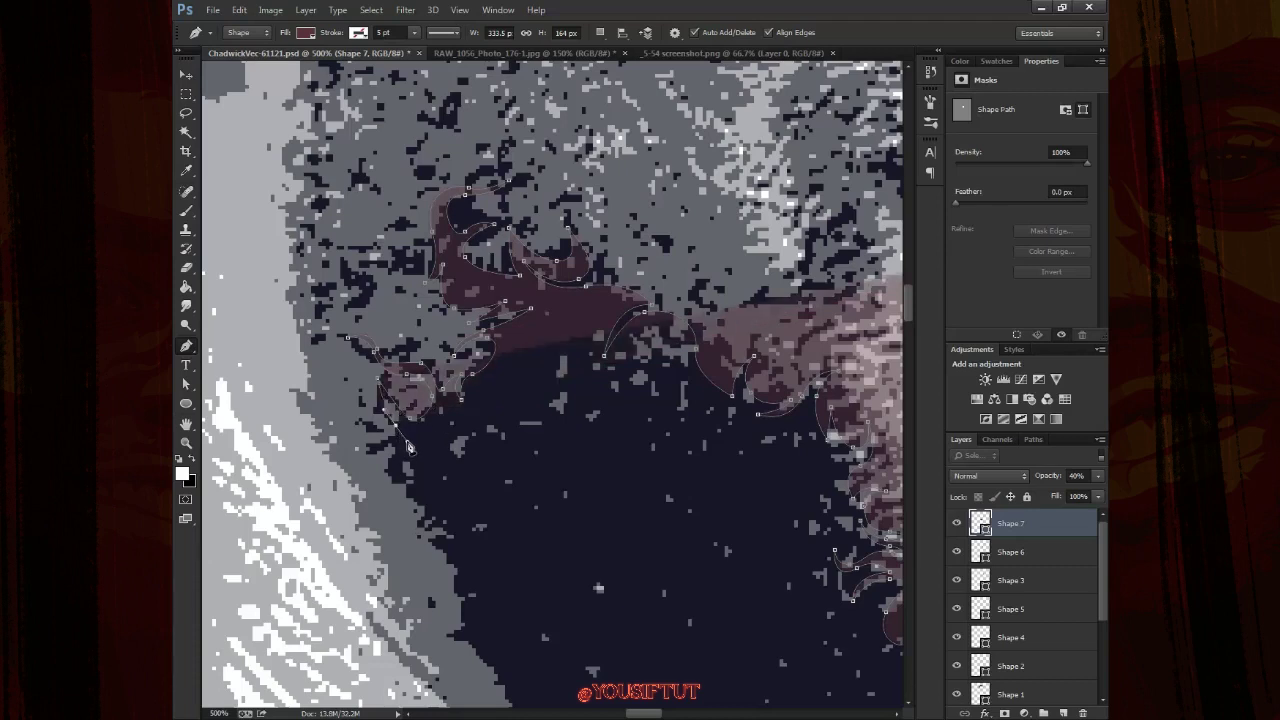
mouse_move(396, 460)
mouse_down()
mouse_move(425, 505)
mouse_move(415, 513)
mouse_up()
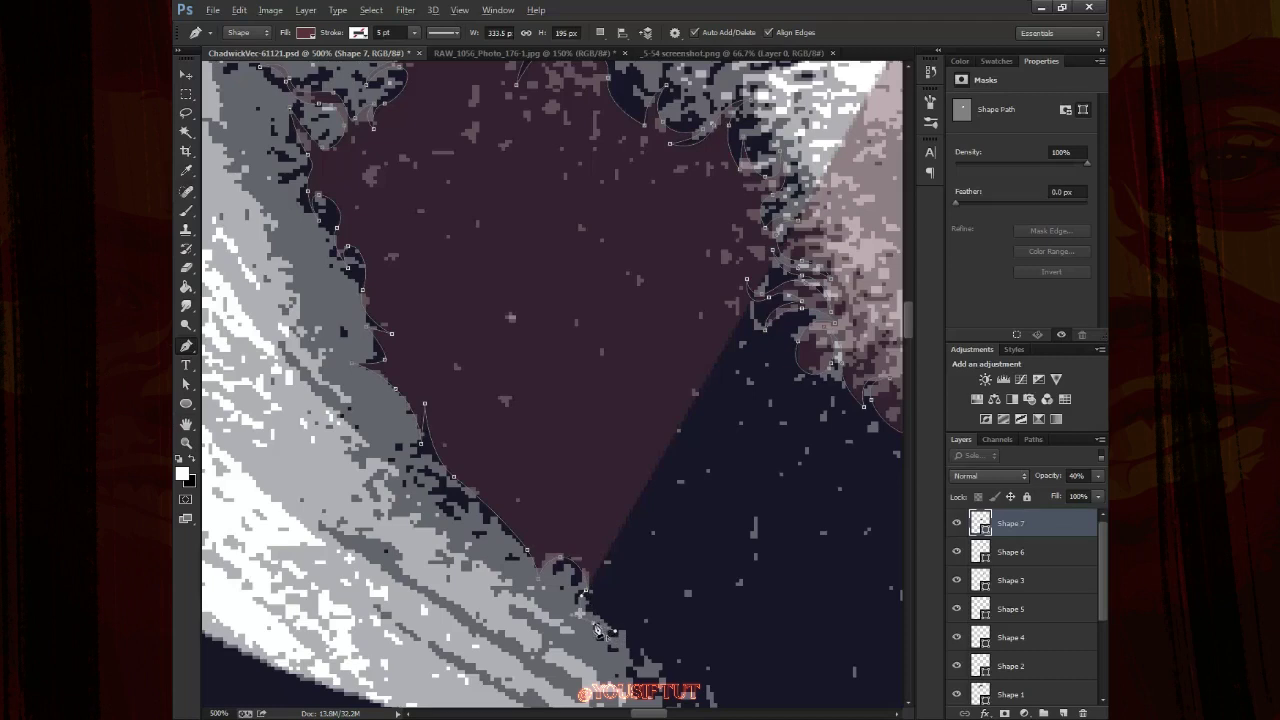
Curve the beard outline down the jaw to the chin tip
drag(612, 605, 608, 598)
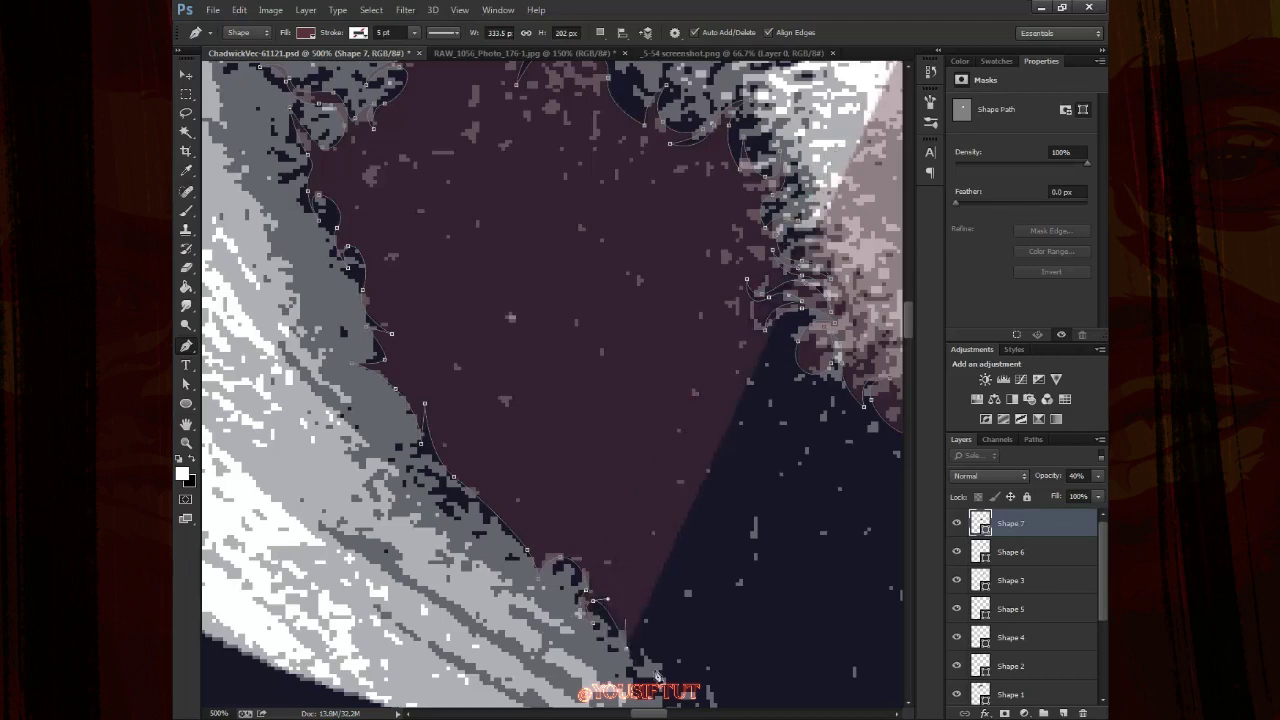
drag(657, 677, 558, 440)
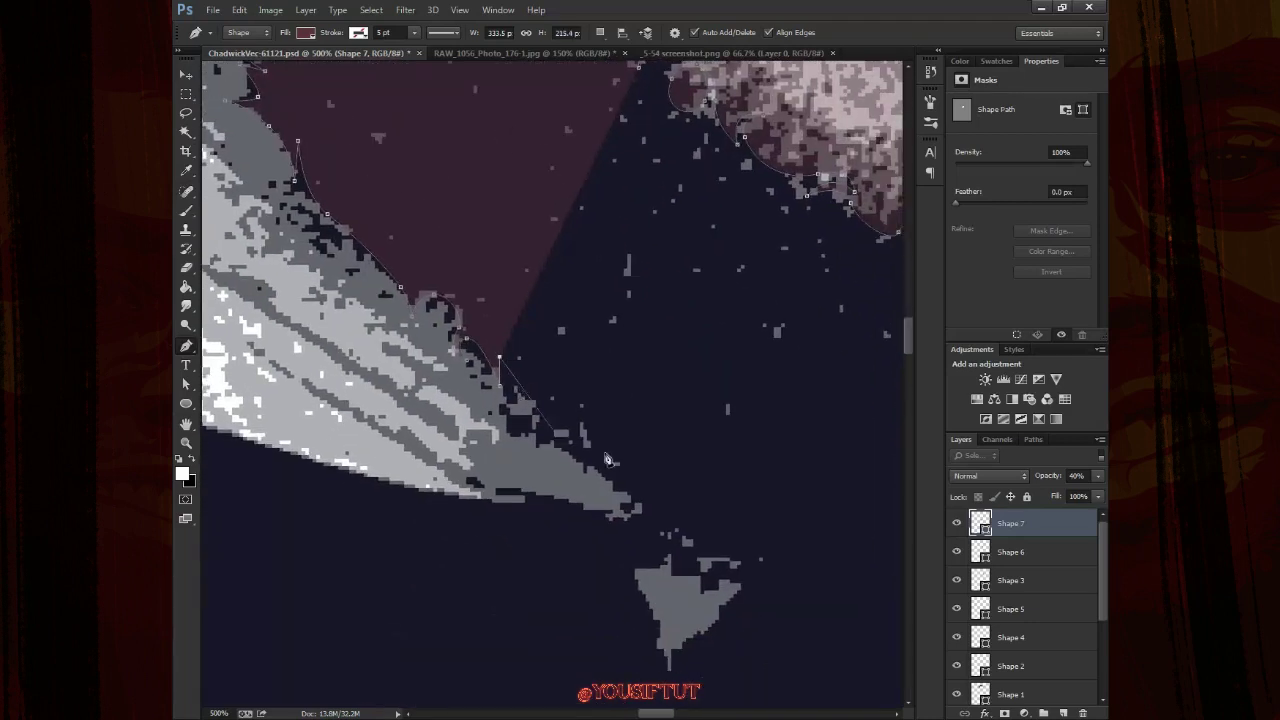
drag(606, 459, 637, 508)
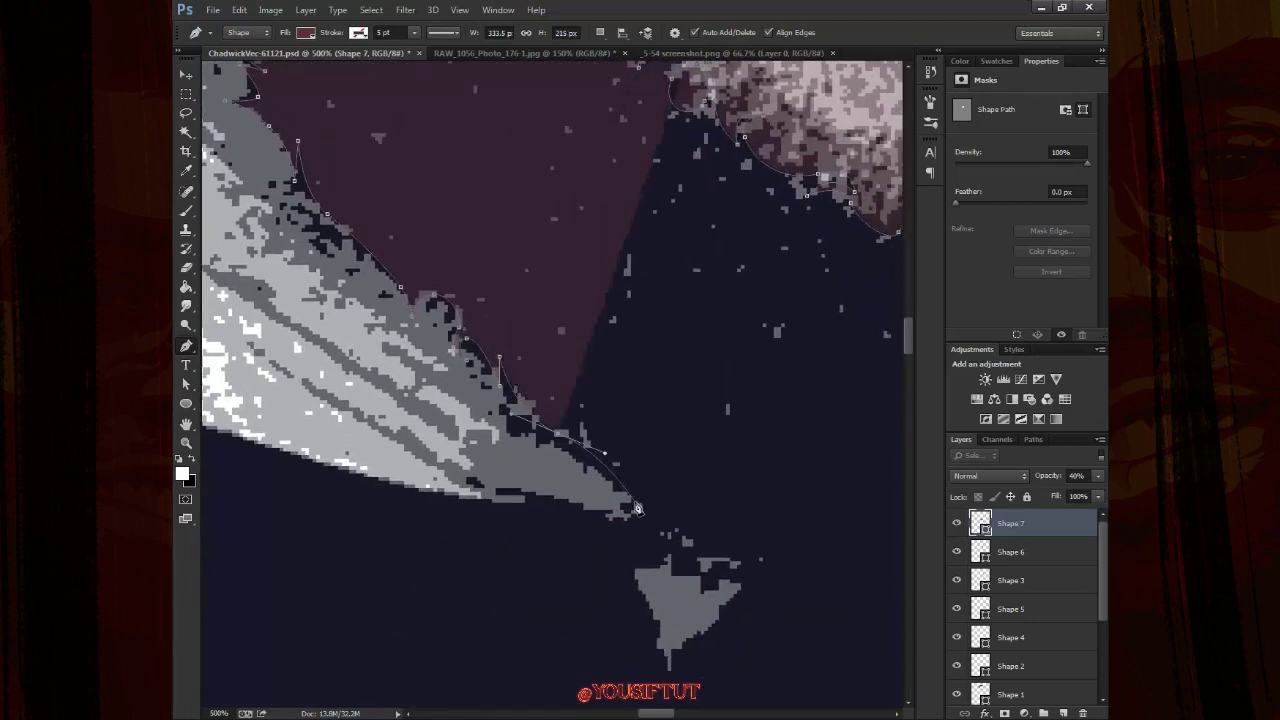
click(637, 508)
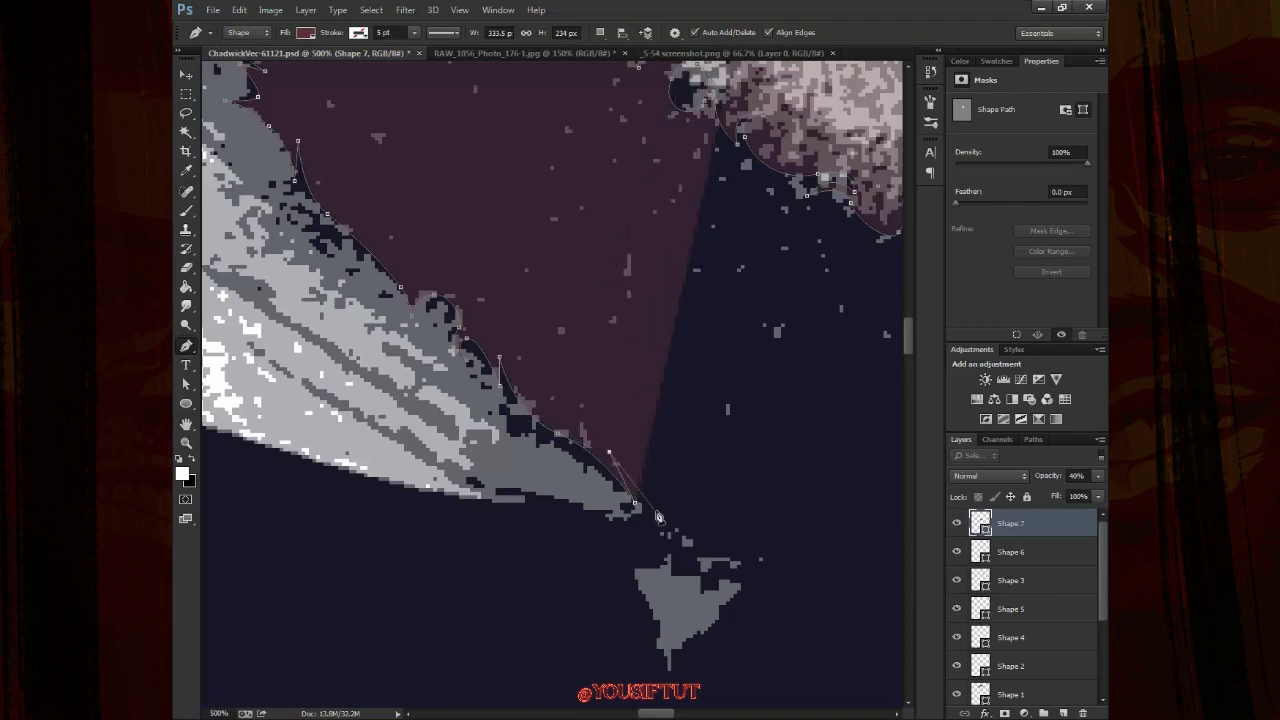
click(656, 510)
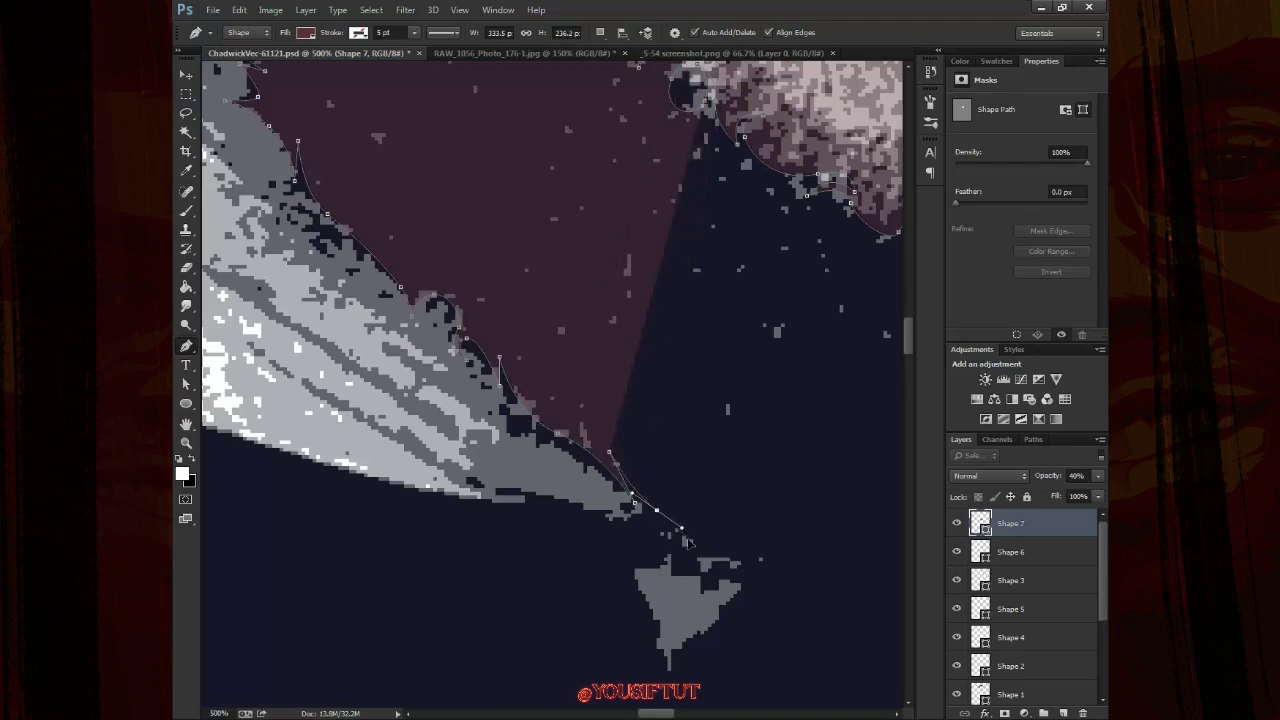
click(688, 543)
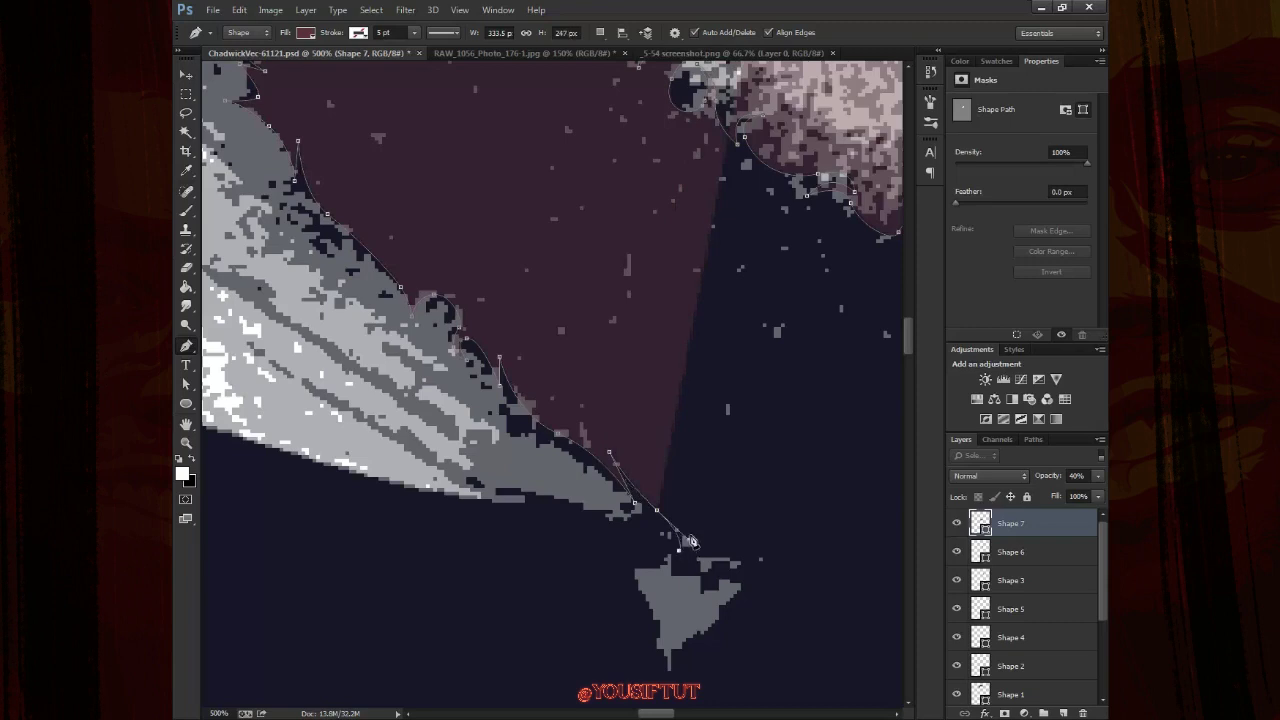
Trace the tufted bottom edge of the beard rightward
mouse_move(690, 530)
mouse_down()
mouse_move(479, 372)
mouse_move(509, 446)
mouse_up()
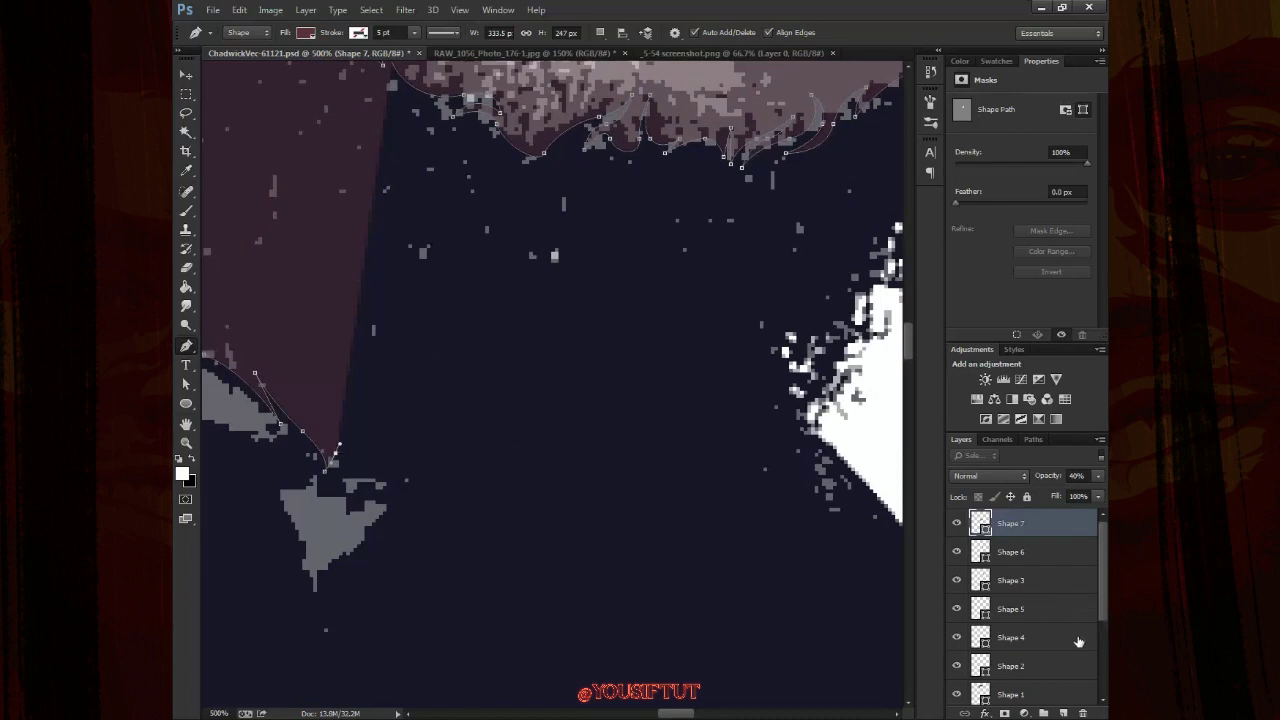
scroll(1060, 620, down, 5)
click(338, 482)
mouse_move(419, 504)
mouse_down()
mouse_move(525, 522)
mouse_move(570, 504)
mouse_move(566, 480)
mouse_move(631, 523)
mouse_up()
click(474, 476)
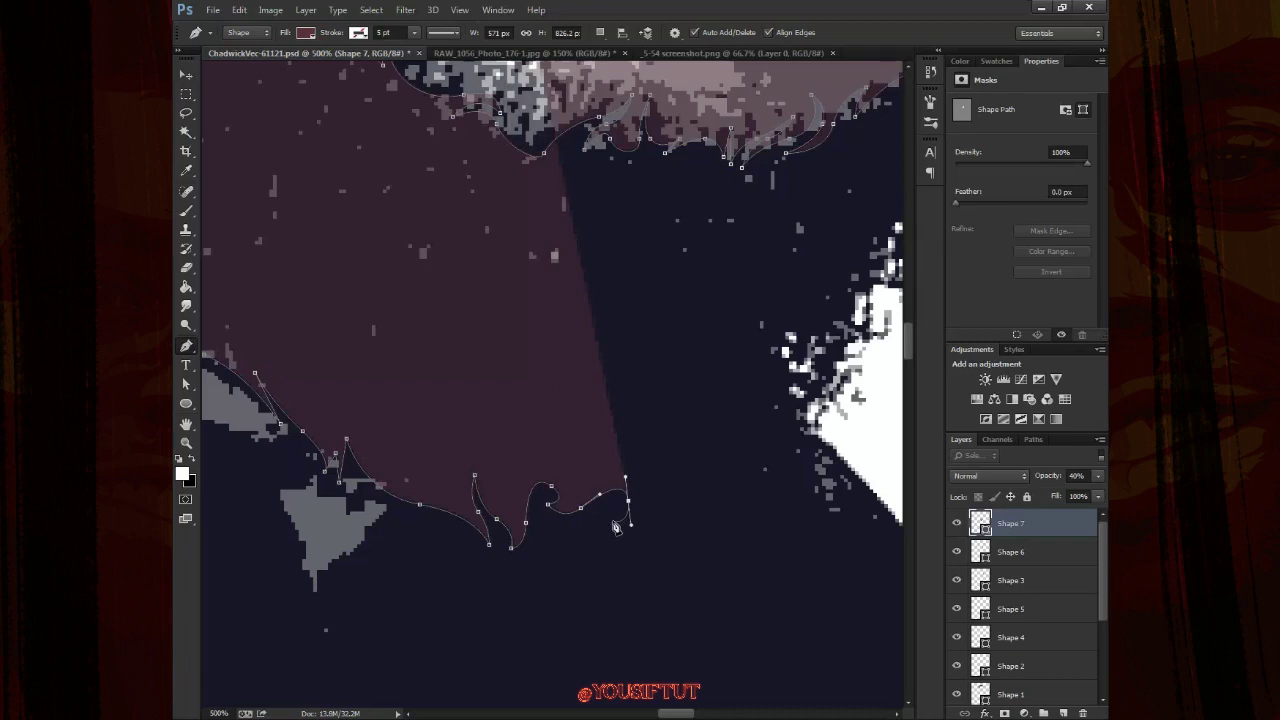
click(668, 522)
click(695, 497)
drag(756, 496, 760, 472)
Trace up the beard's right edge toward the jaw
drag(793, 428, 694, 523)
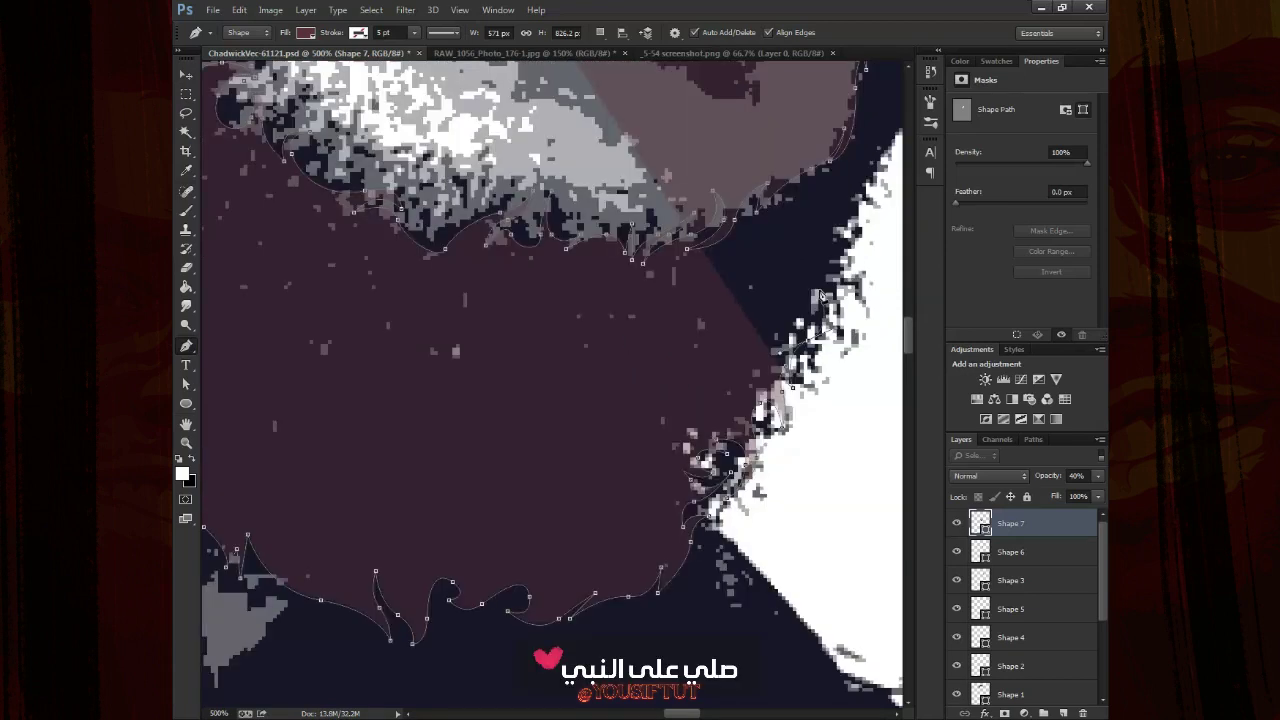
click(790, 385)
click(818, 345)
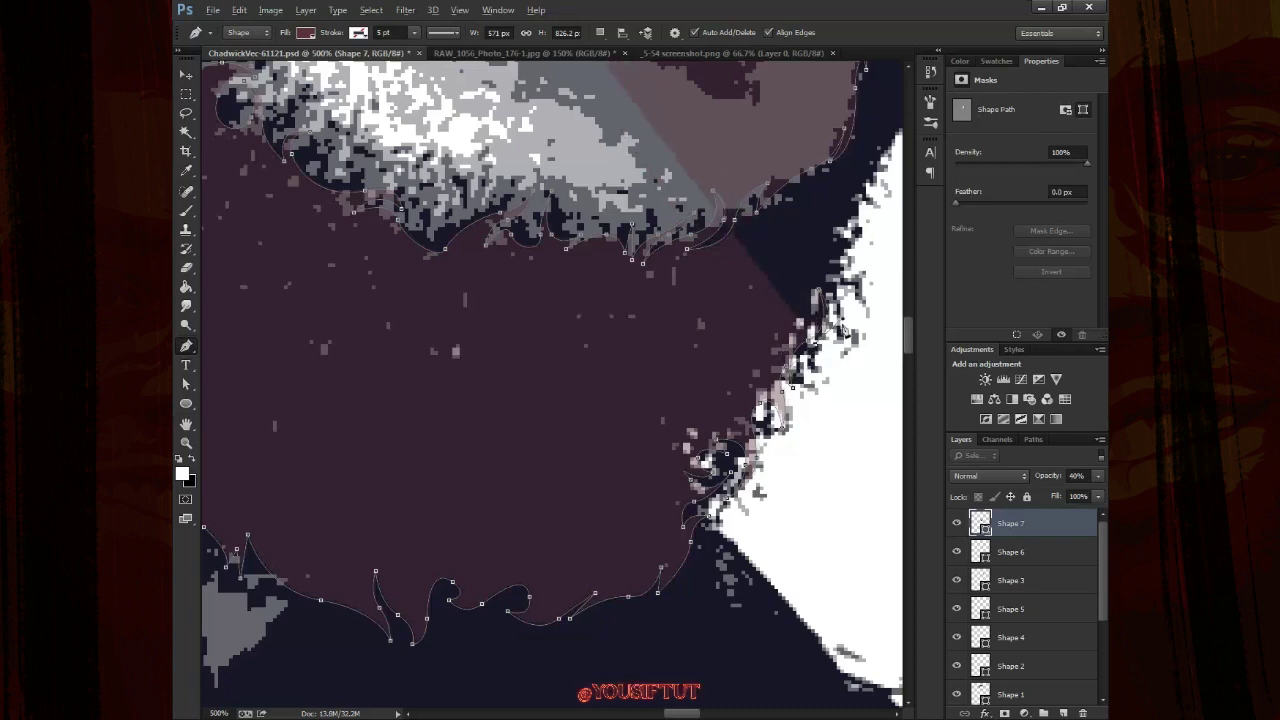
click(849, 279)
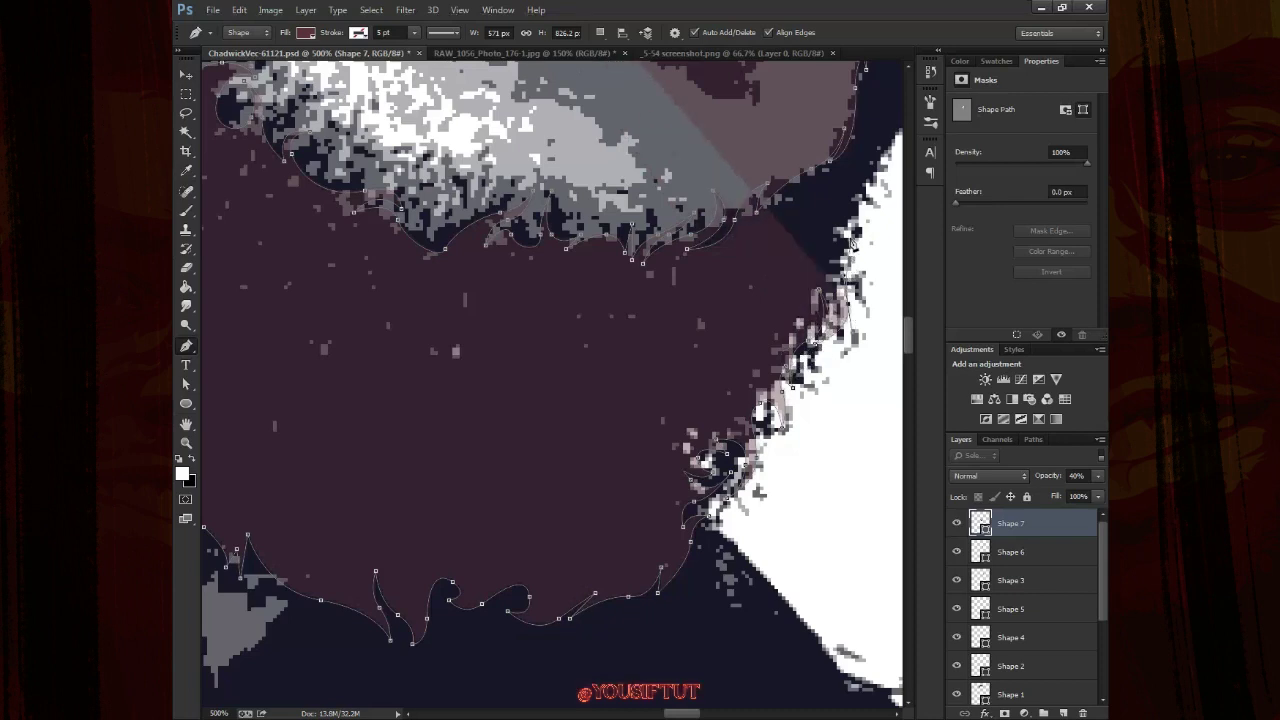
drag(850, 245, 745, 345)
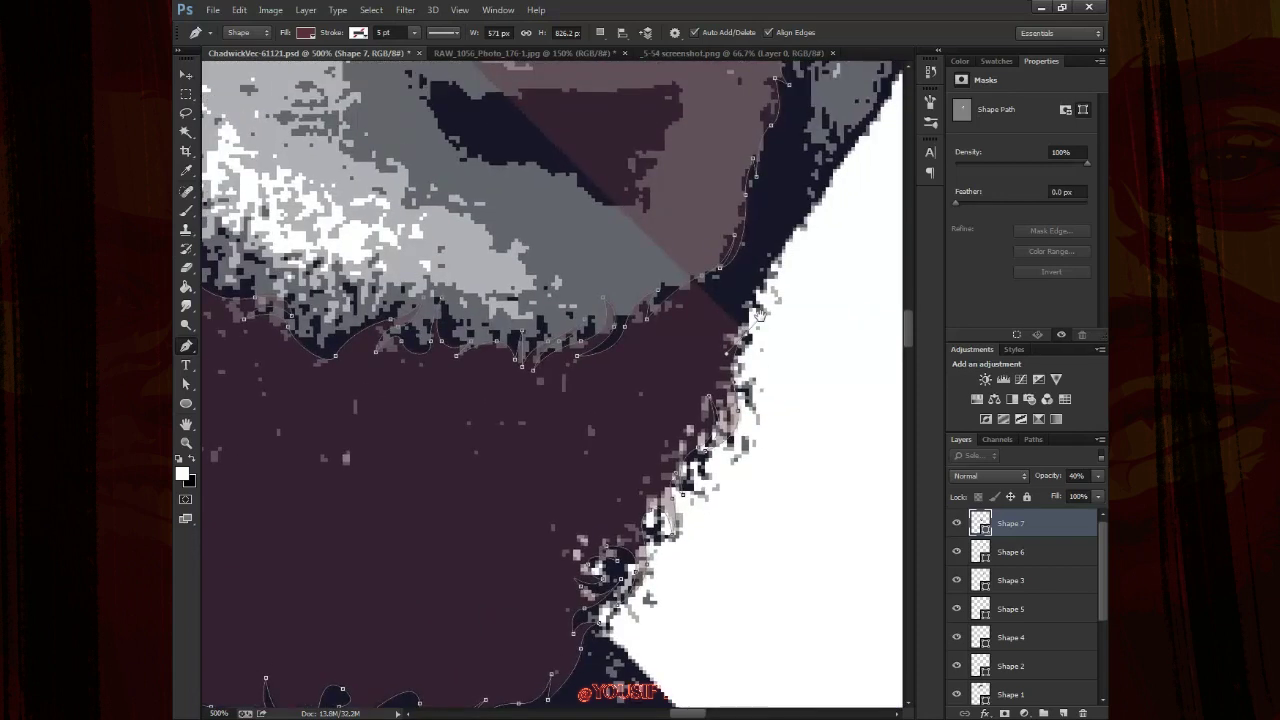
click(787, 264)
click(811, 233)
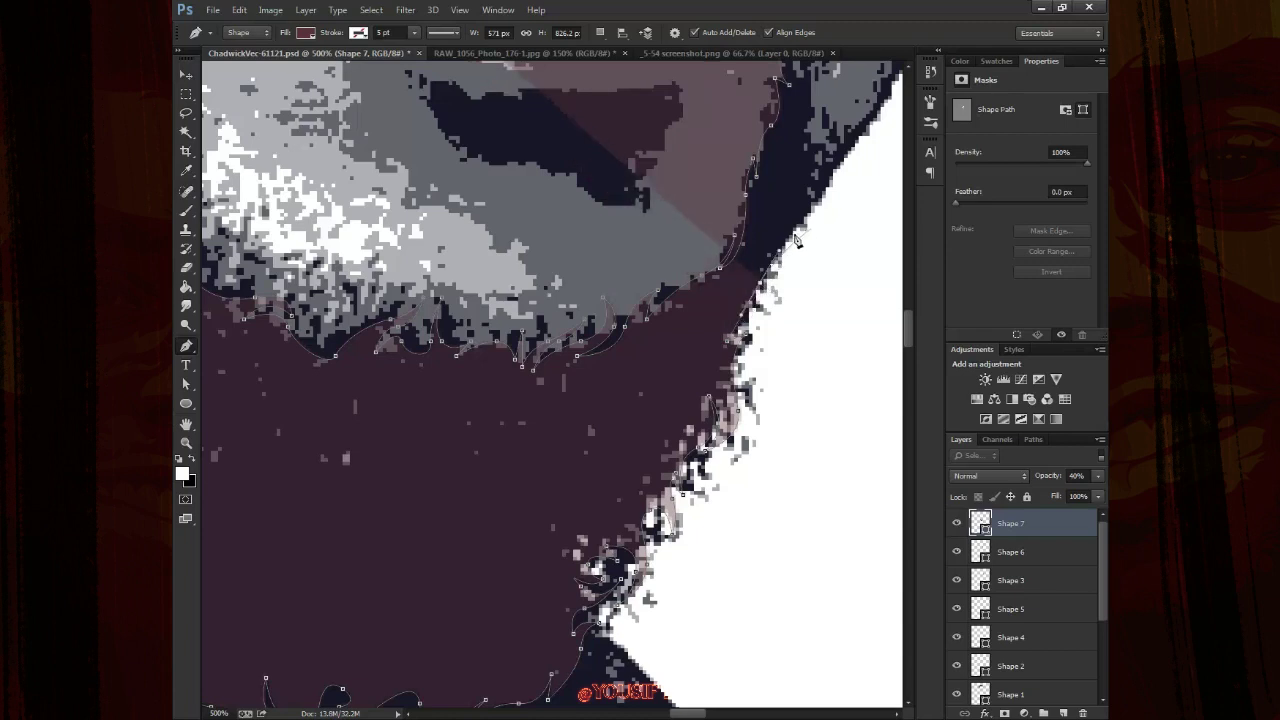
Extend the beard outline up the jaw and around the dark cheek patch beside the mouth
drag(824, 186, 706, 306)
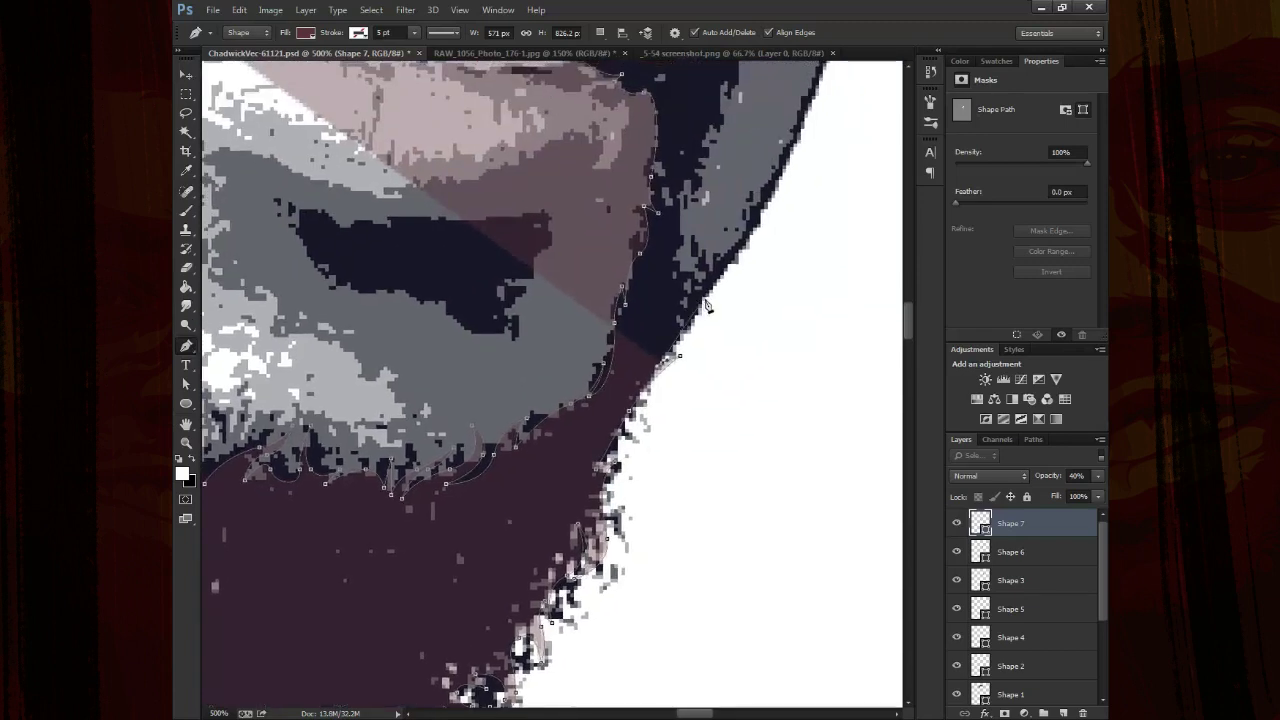
click(770, 240)
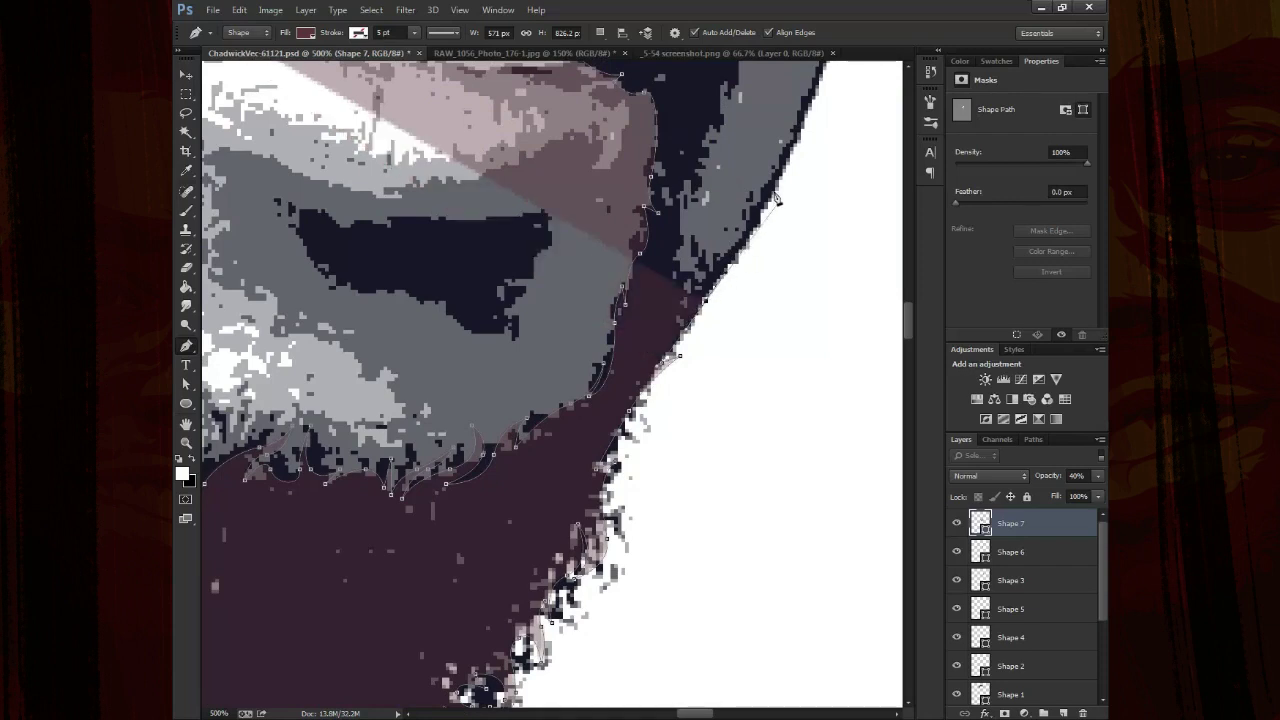
click(796, 155)
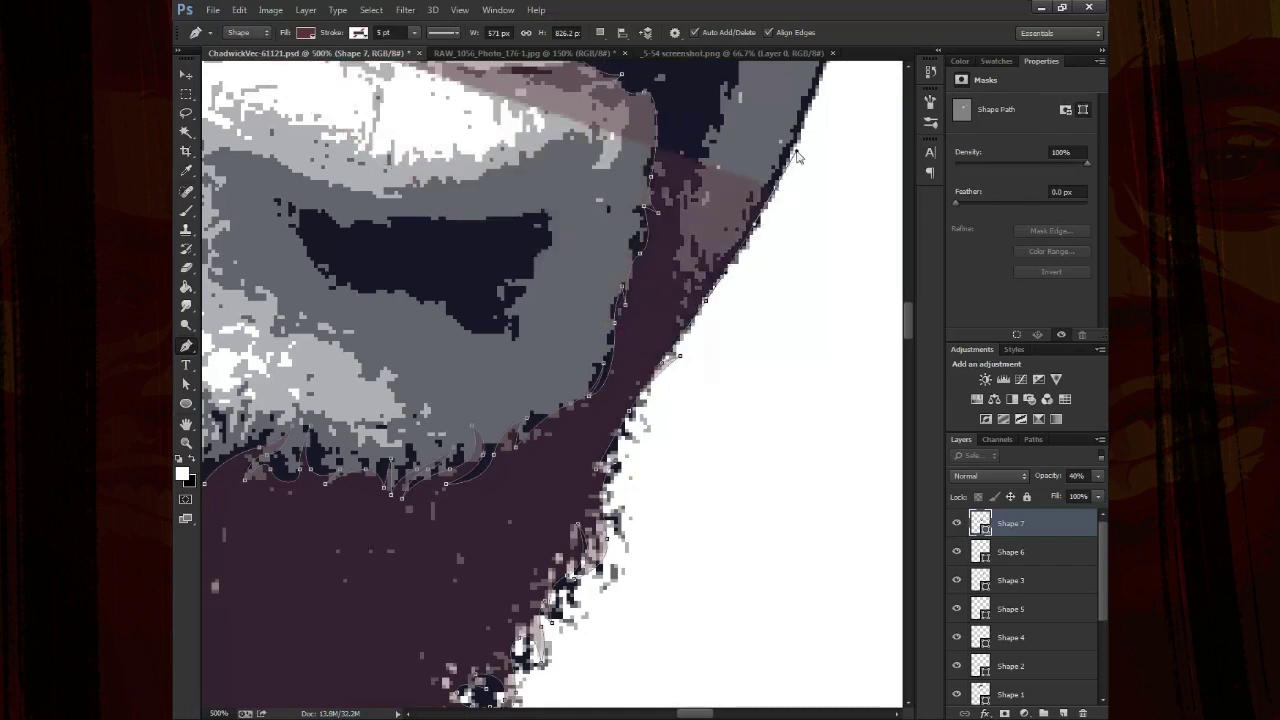
scroll(796, 155, up, 5)
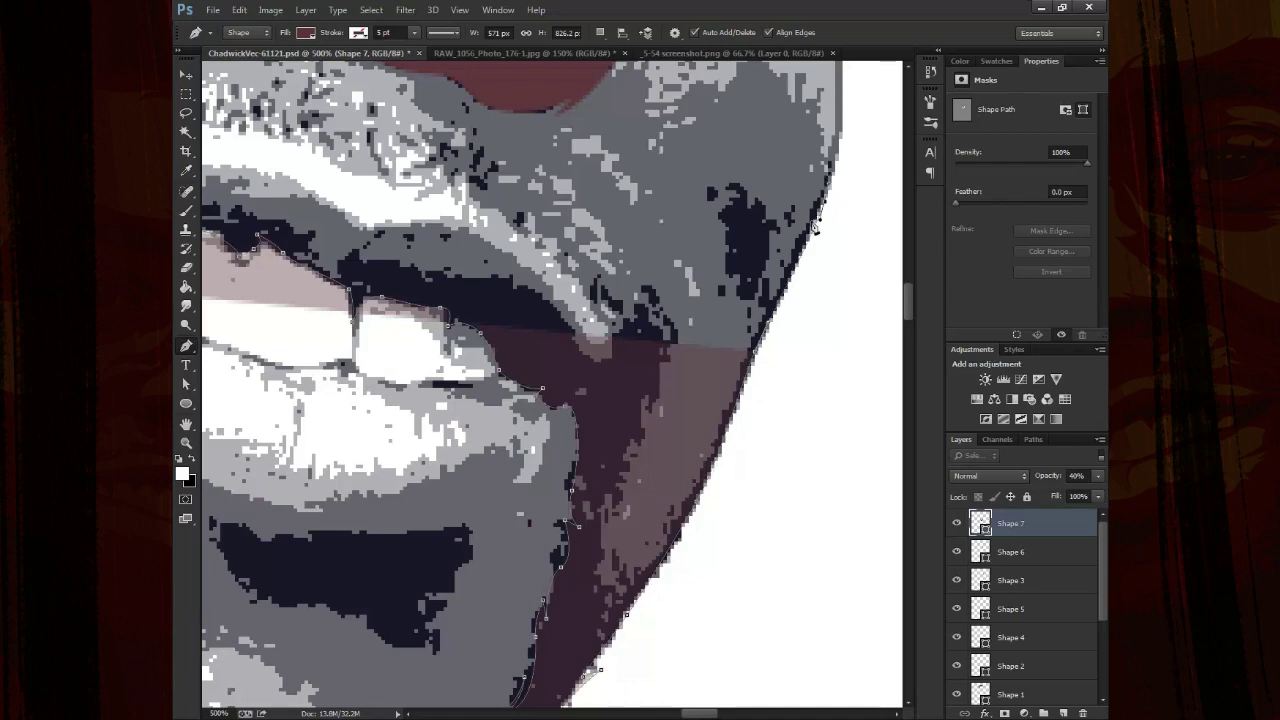
click(768, 318)
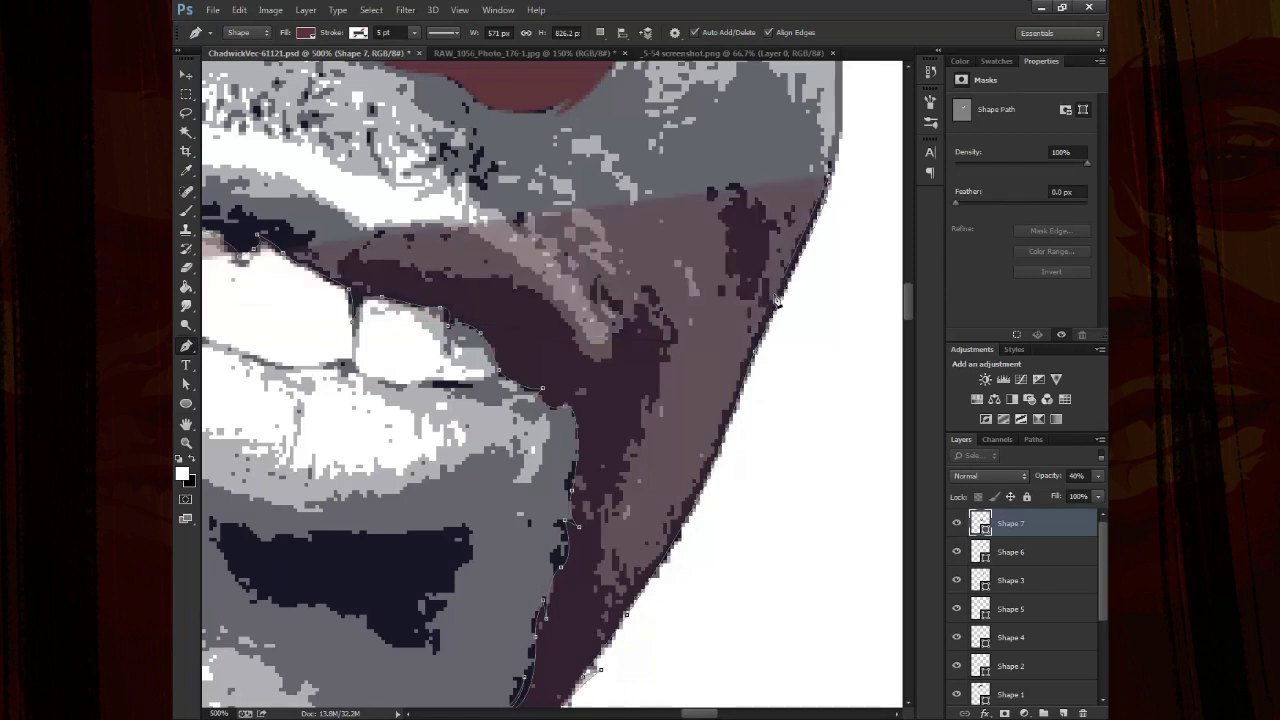
click(776, 246)
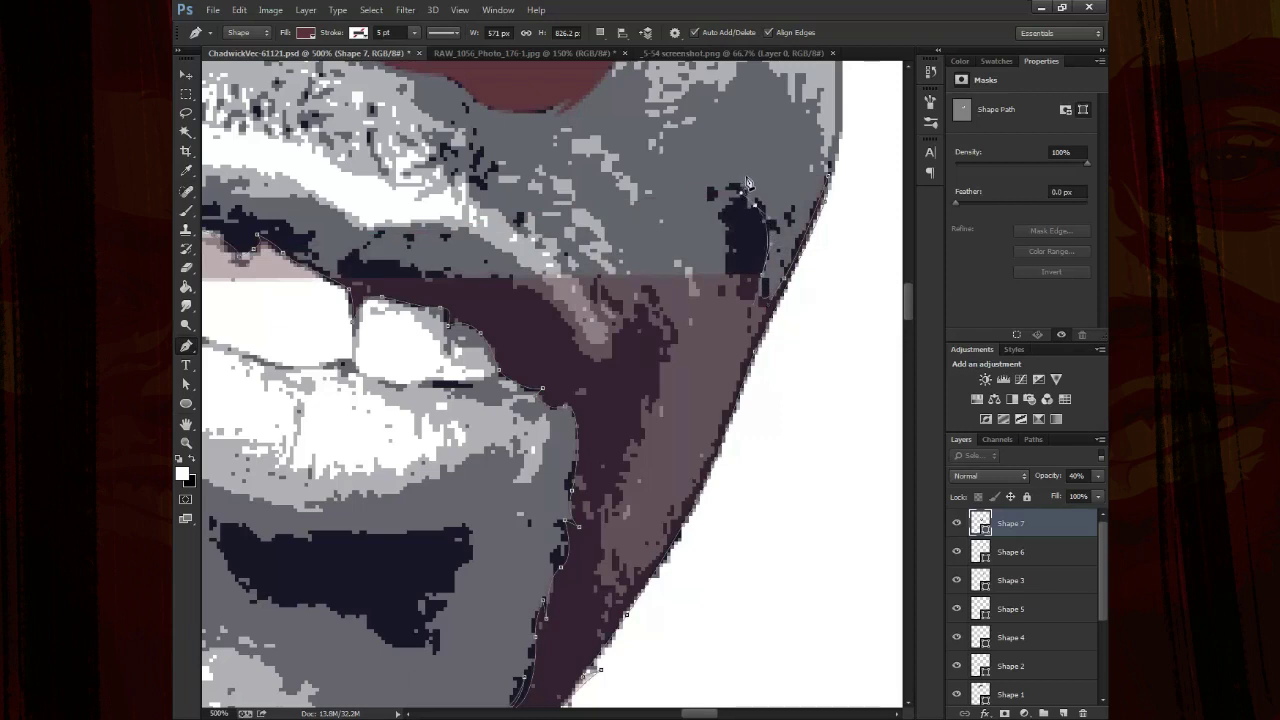
click(747, 182)
drag(735, 192, 727, 222)
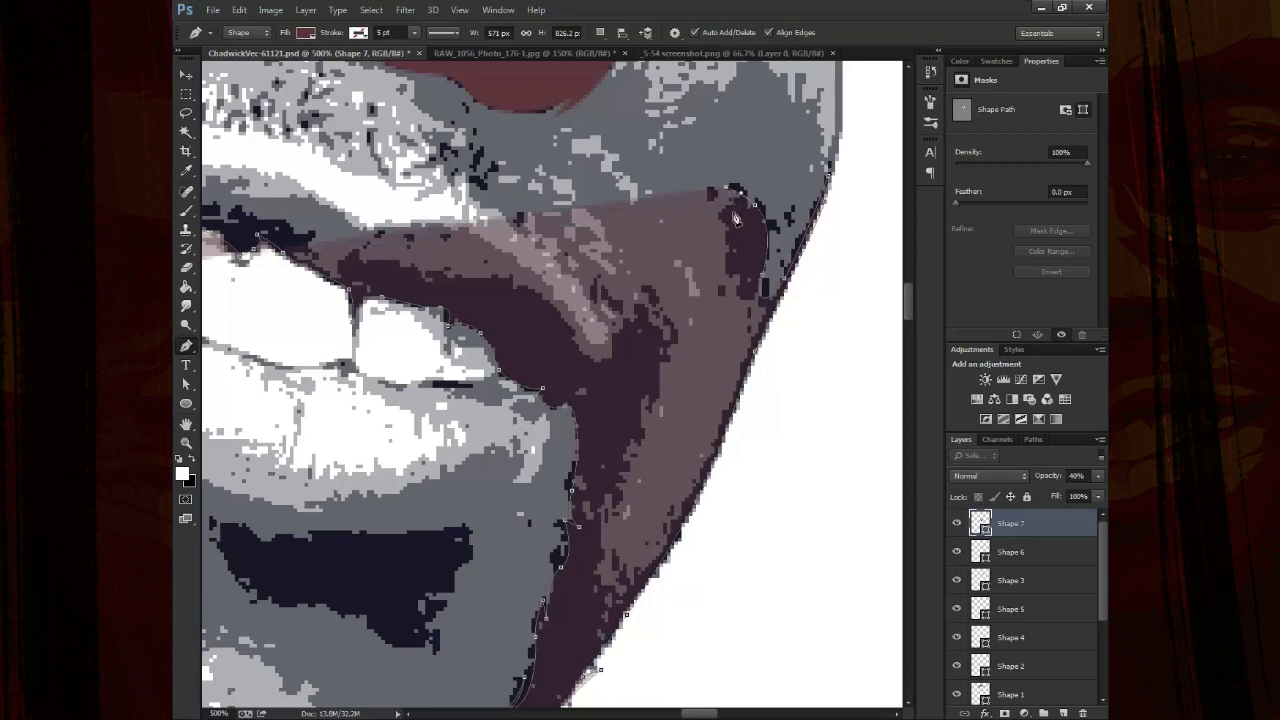
click(731, 232)
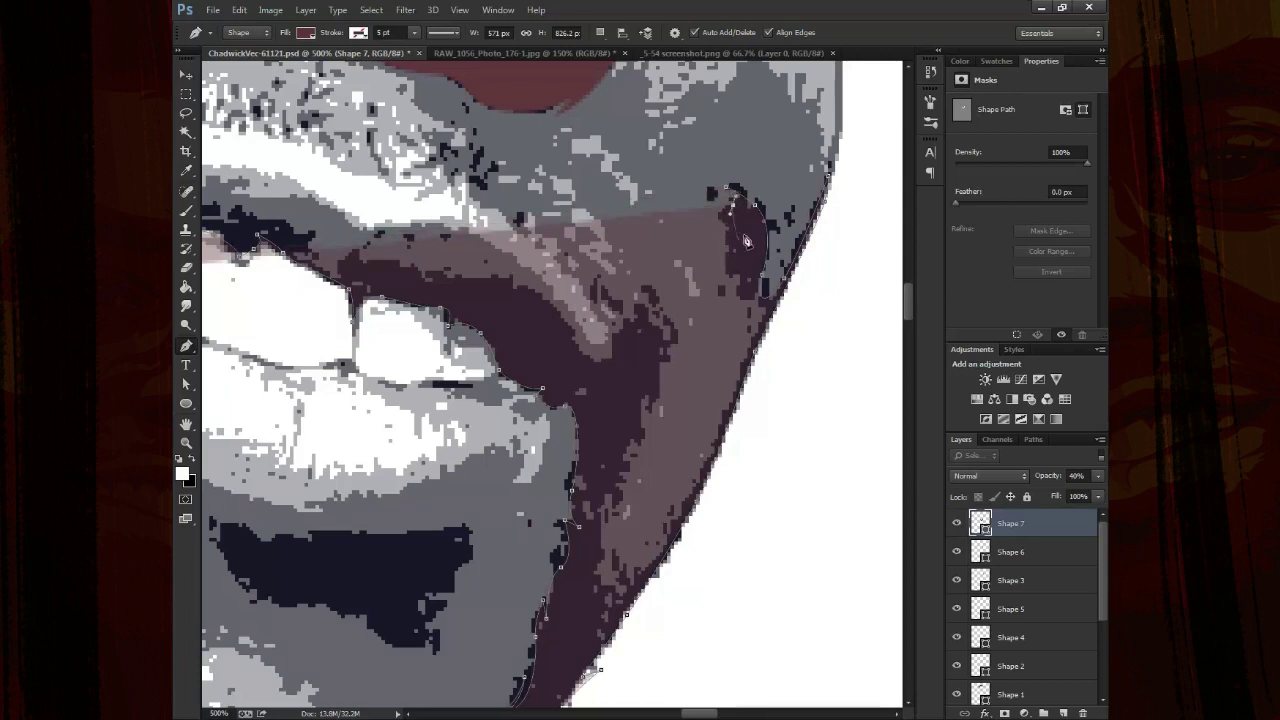
click(752, 272)
drag(771, 307, 781, 314)
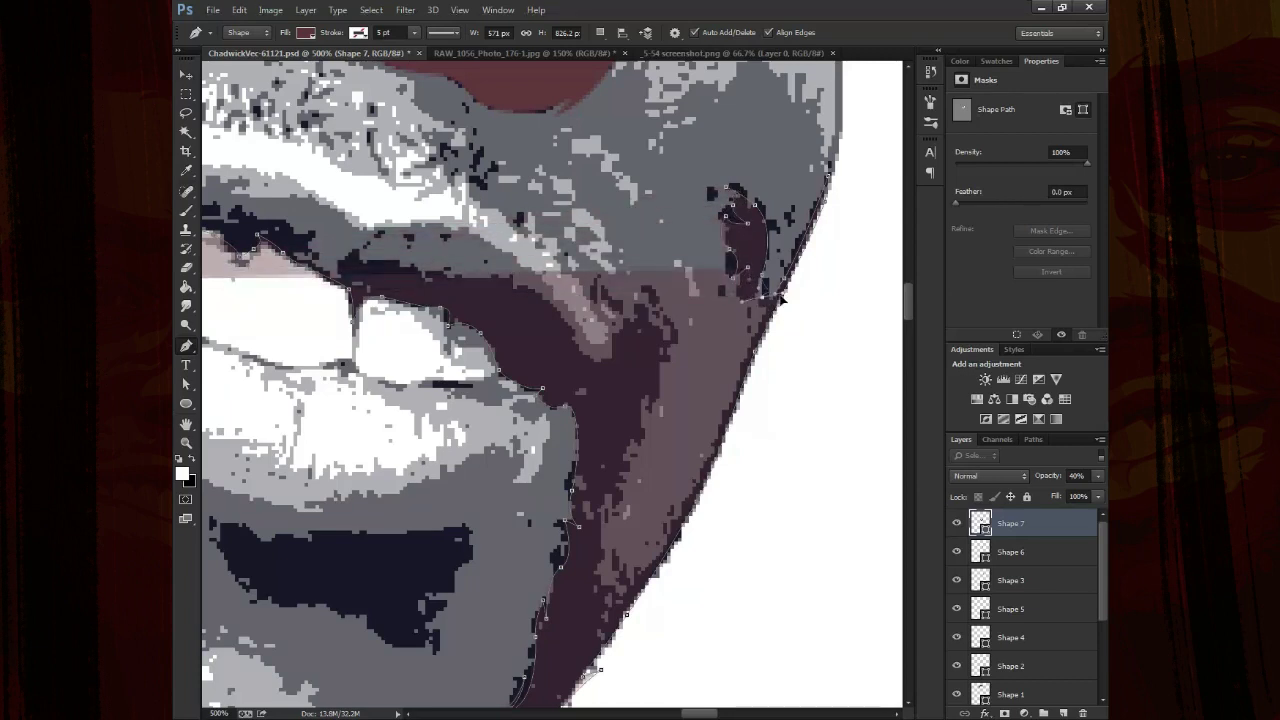
click(764, 313)
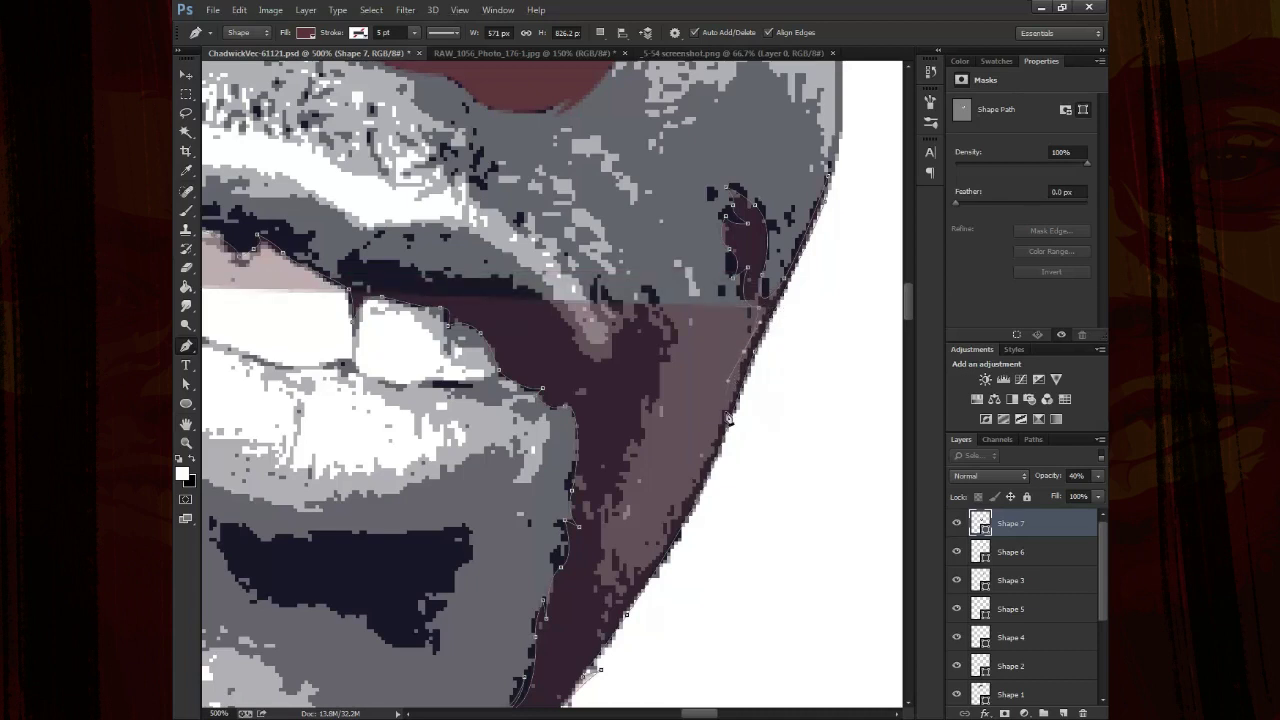
Run the outline down the jaw and up the inner beard edge below the mouth
click(696, 480)
click(638, 584)
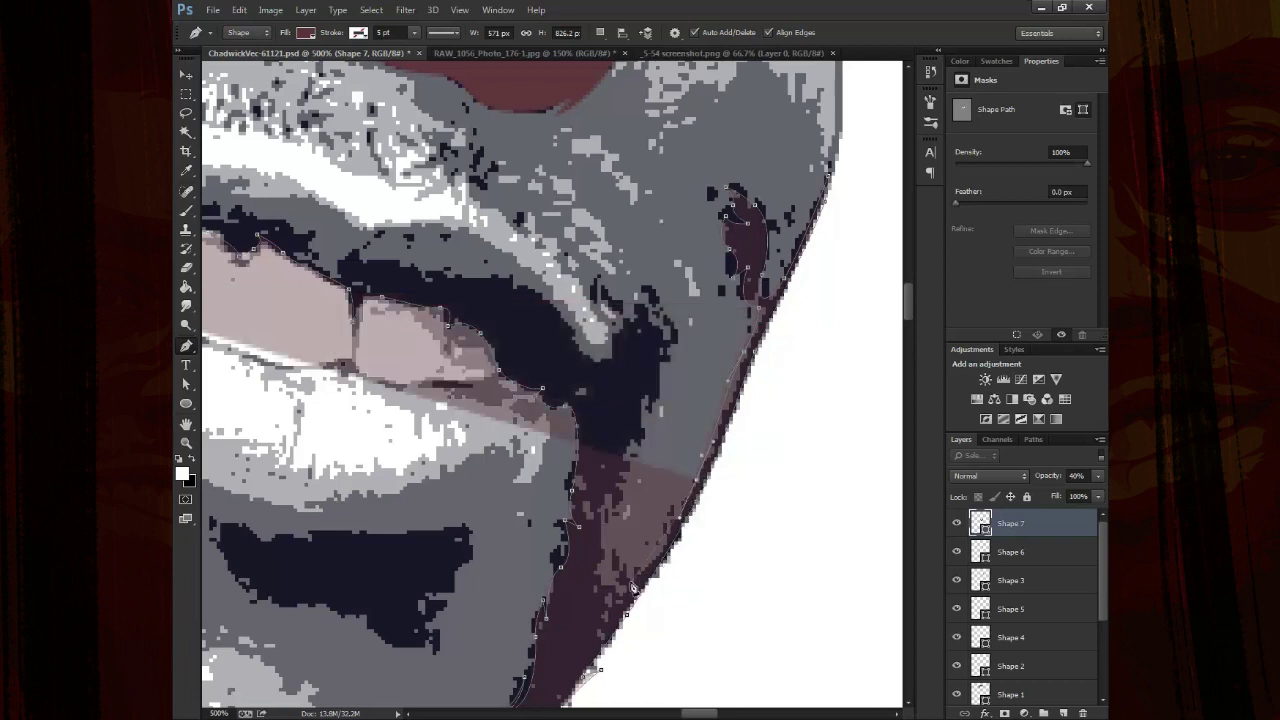
click(619, 579)
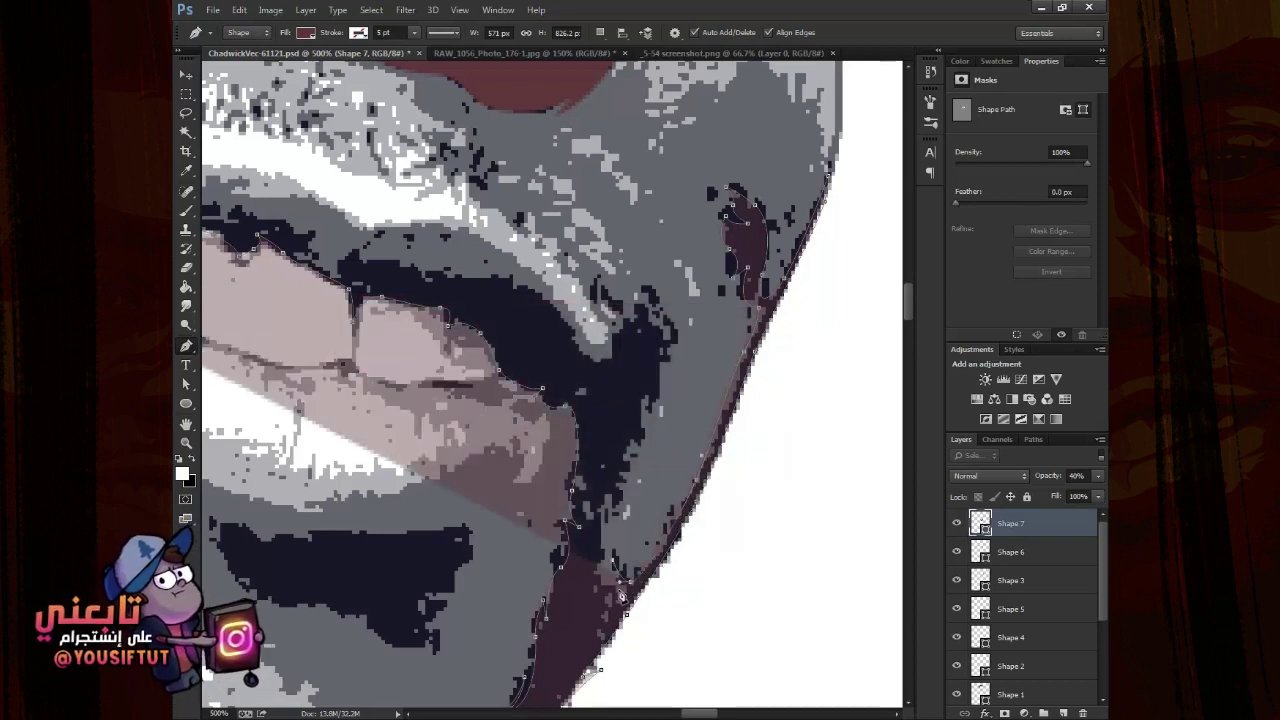
click(632, 601)
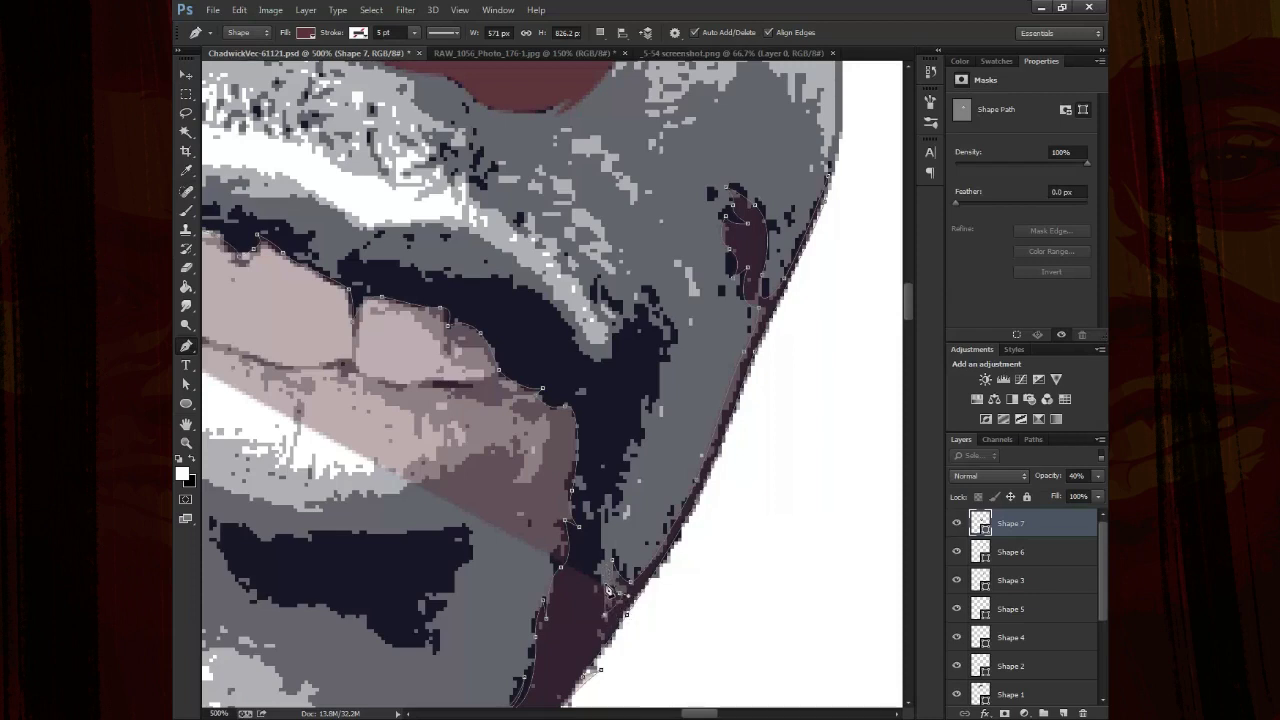
click(605, 584)
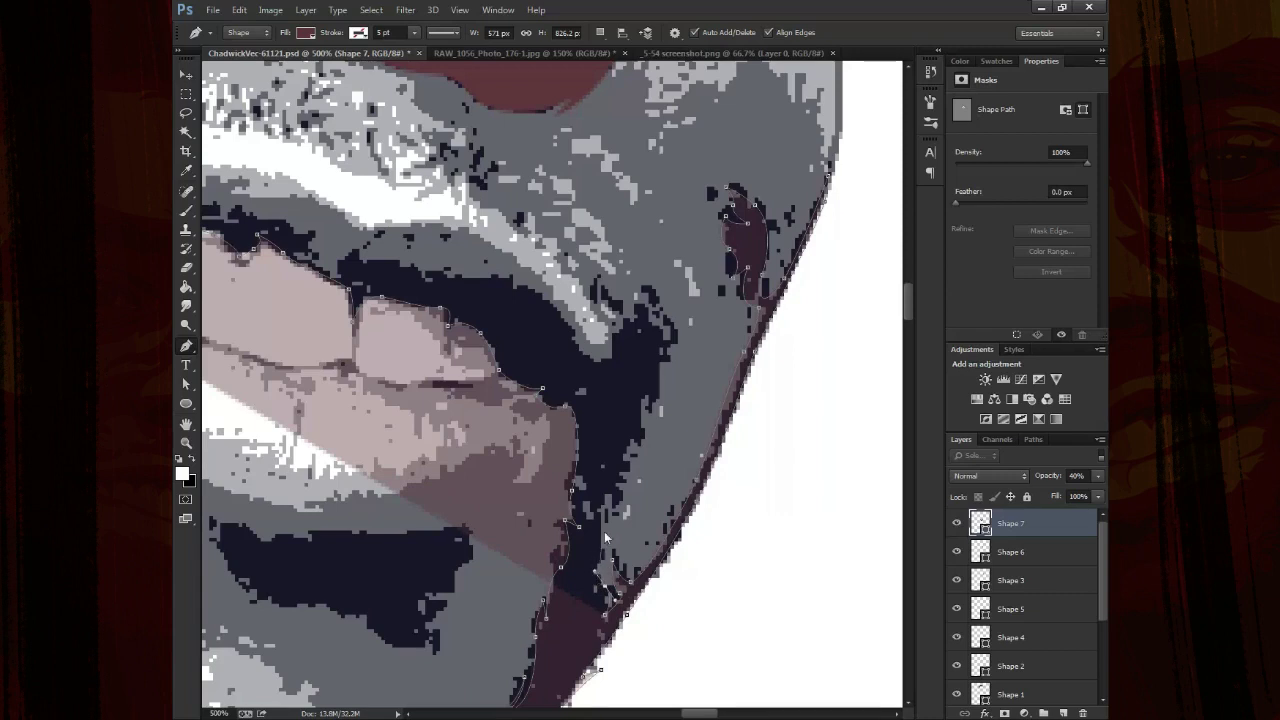
click(608, 488)
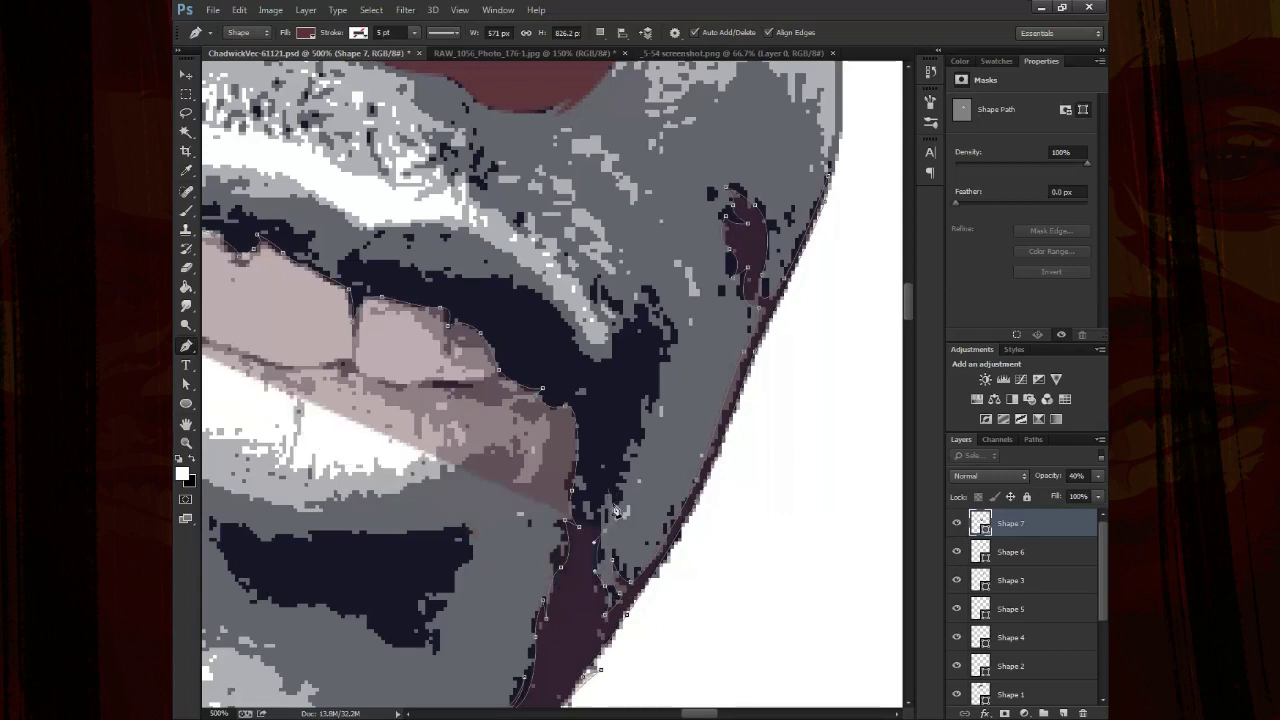
click(620, 516)
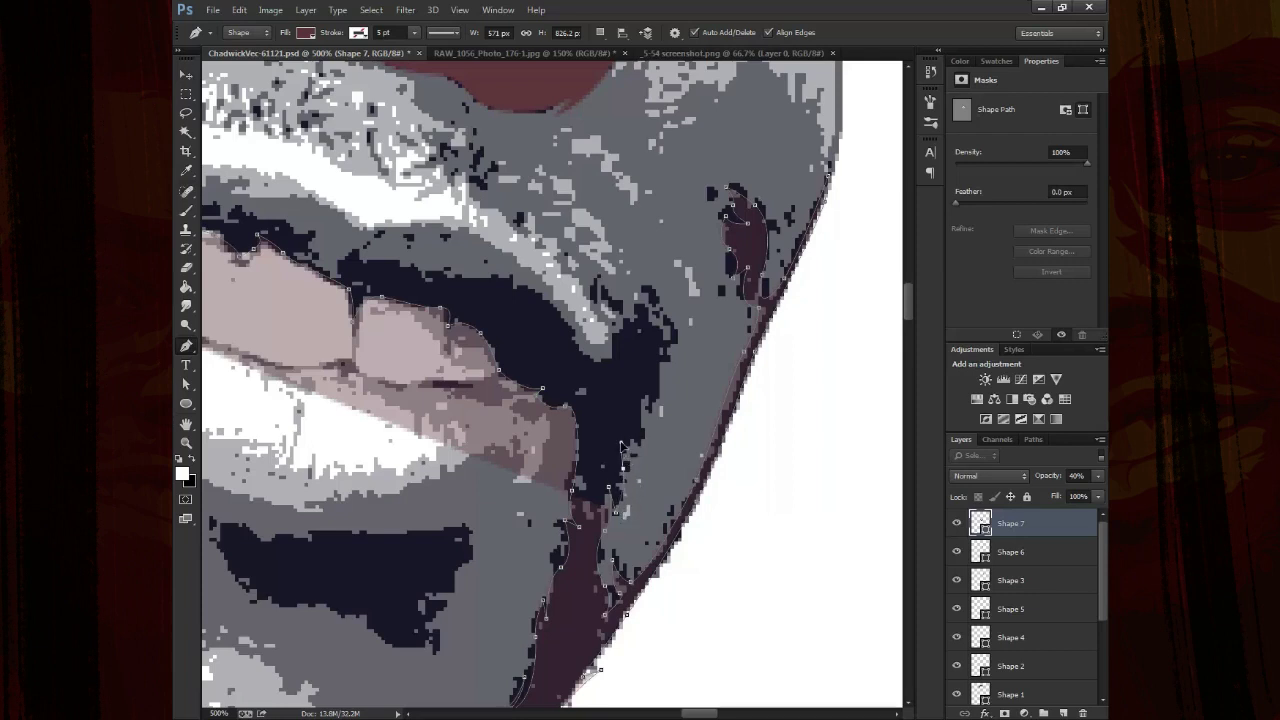
Extend the beard fill up beside the mouth to the lip corner
click(628, 445)
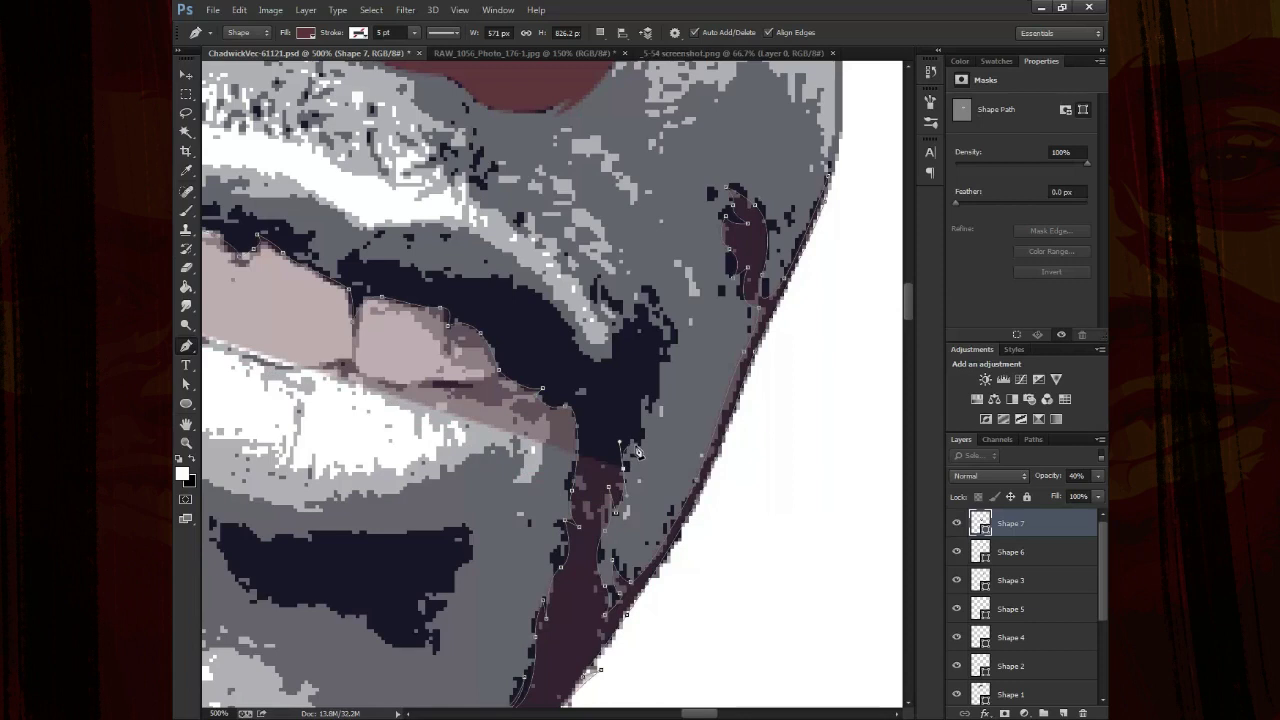
click(620, 442)
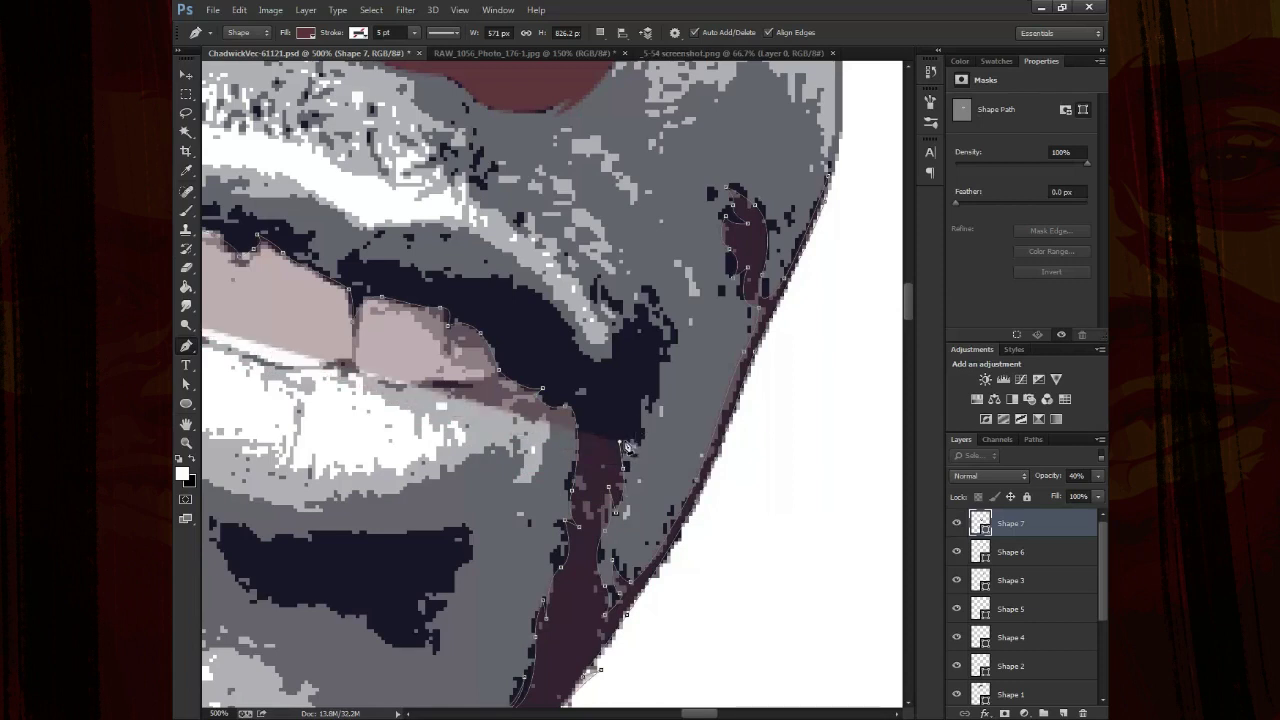
click(624, 438)
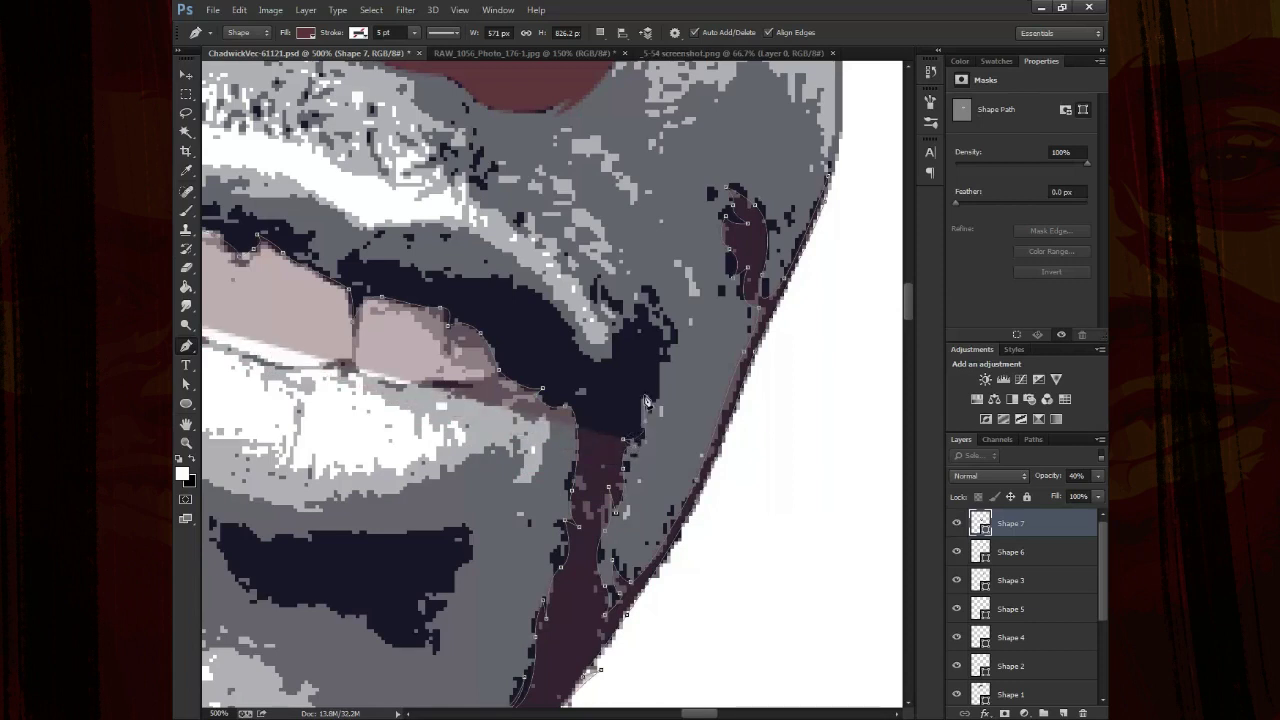
click(645, 412)
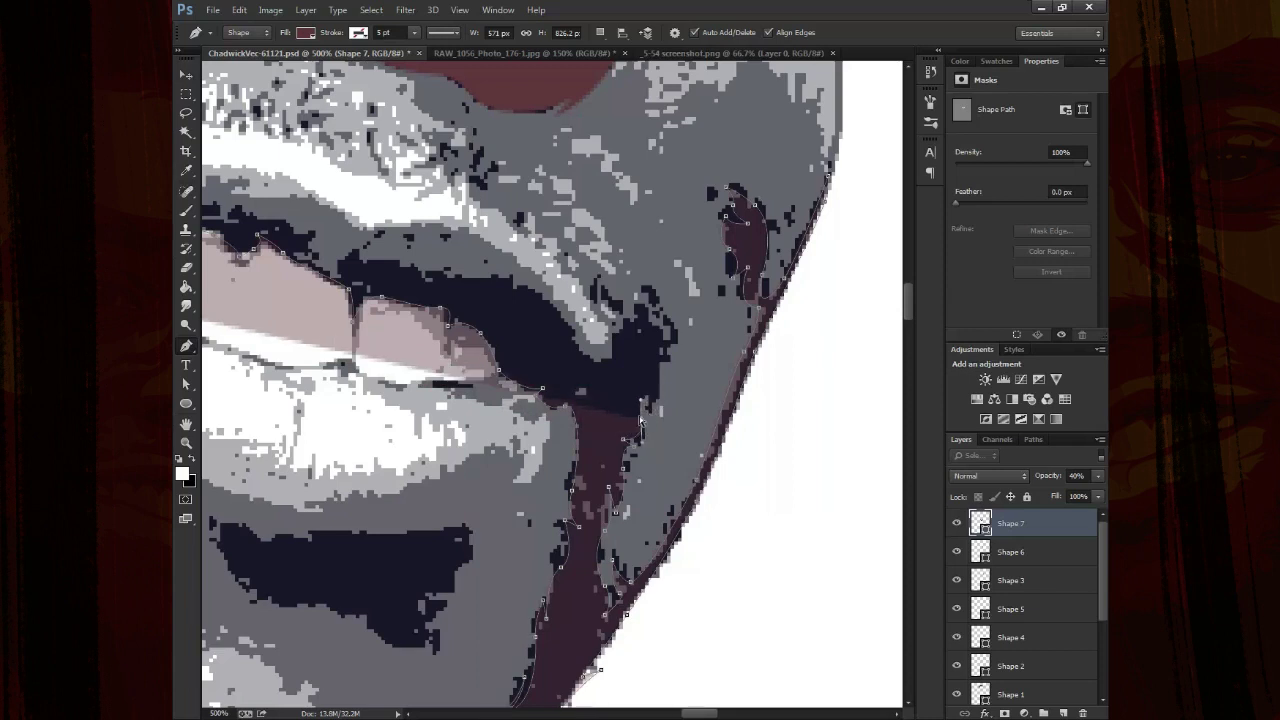
click(648, 394)
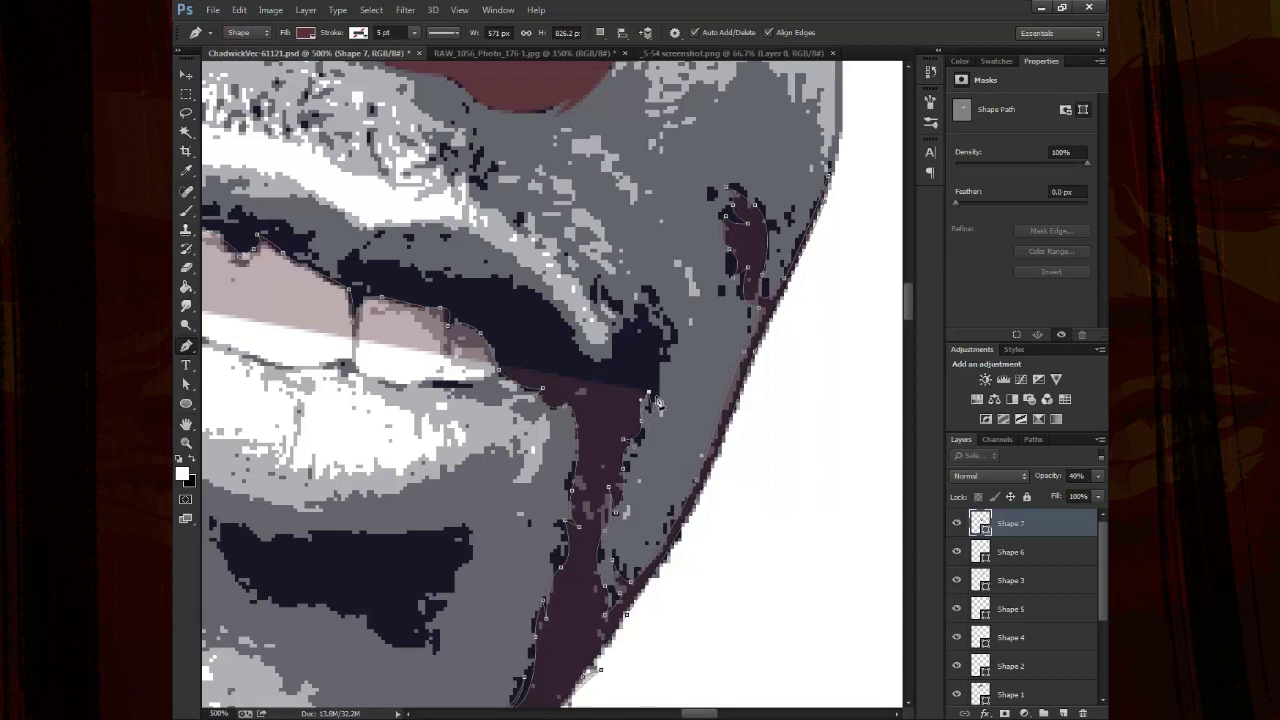
click(651, 334)
click(628, 336)
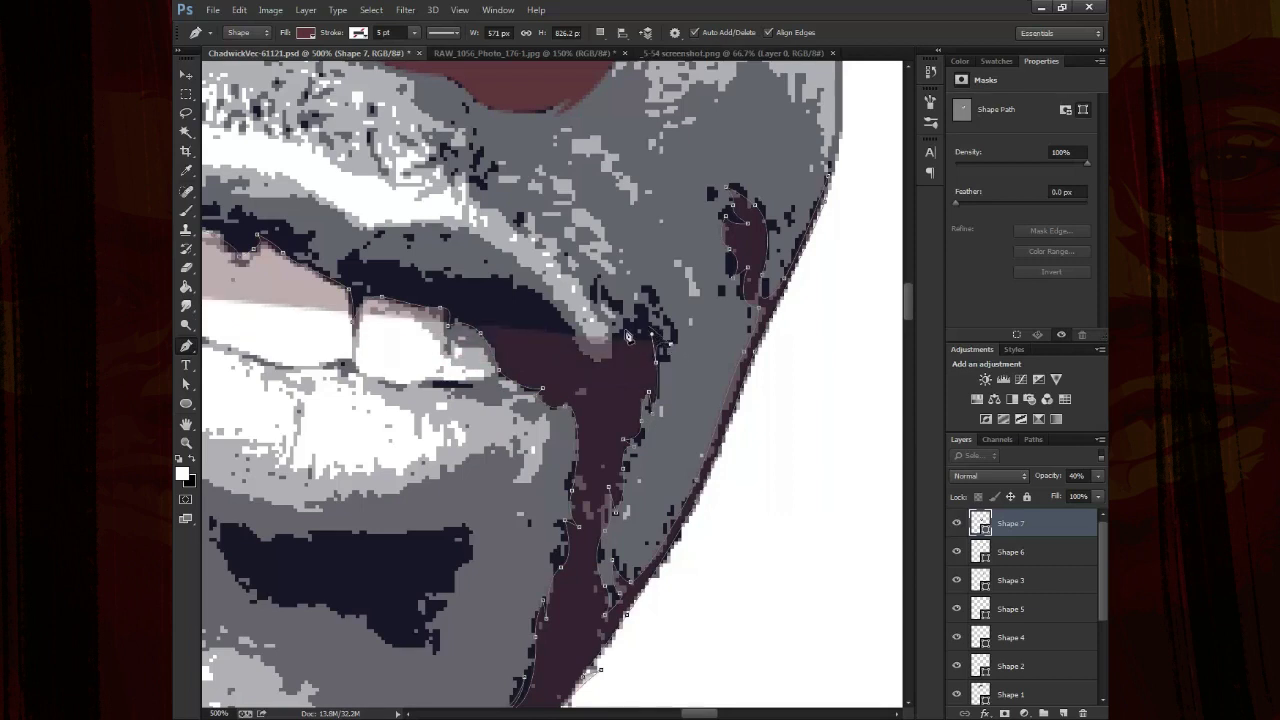
click(641, 305)
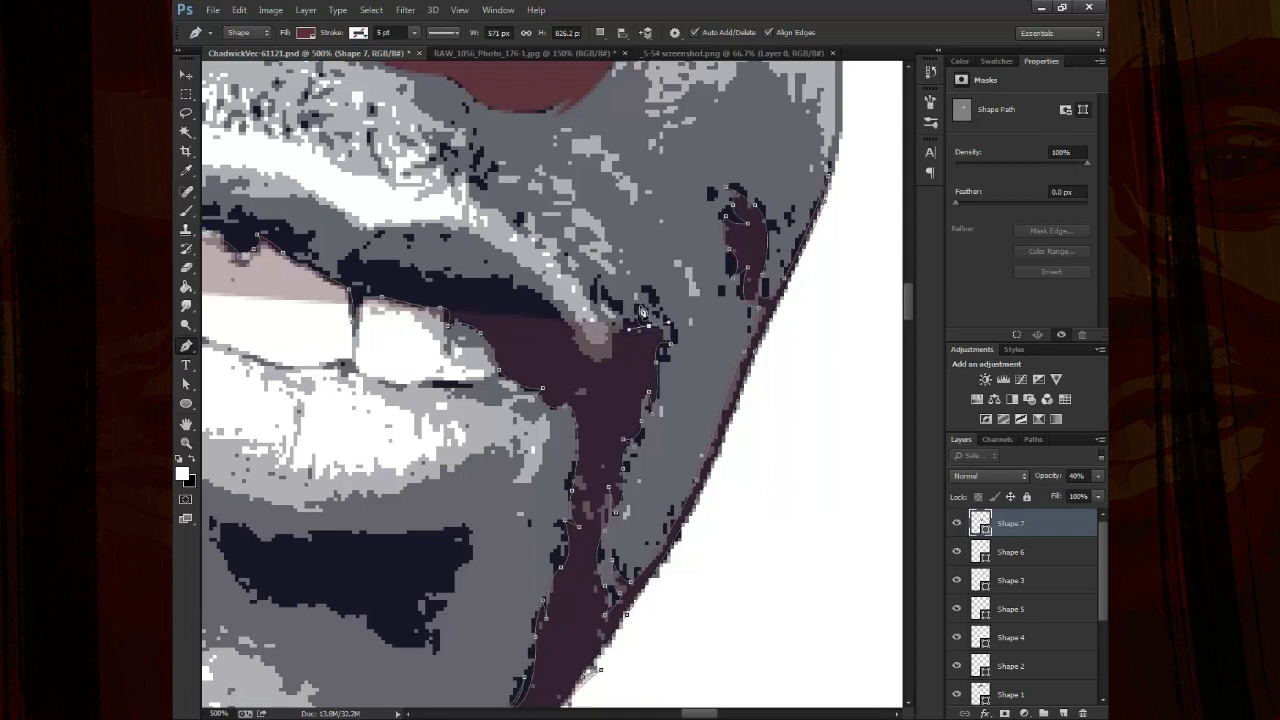
drag(619, 340, 622, 364)
click(575, 348)
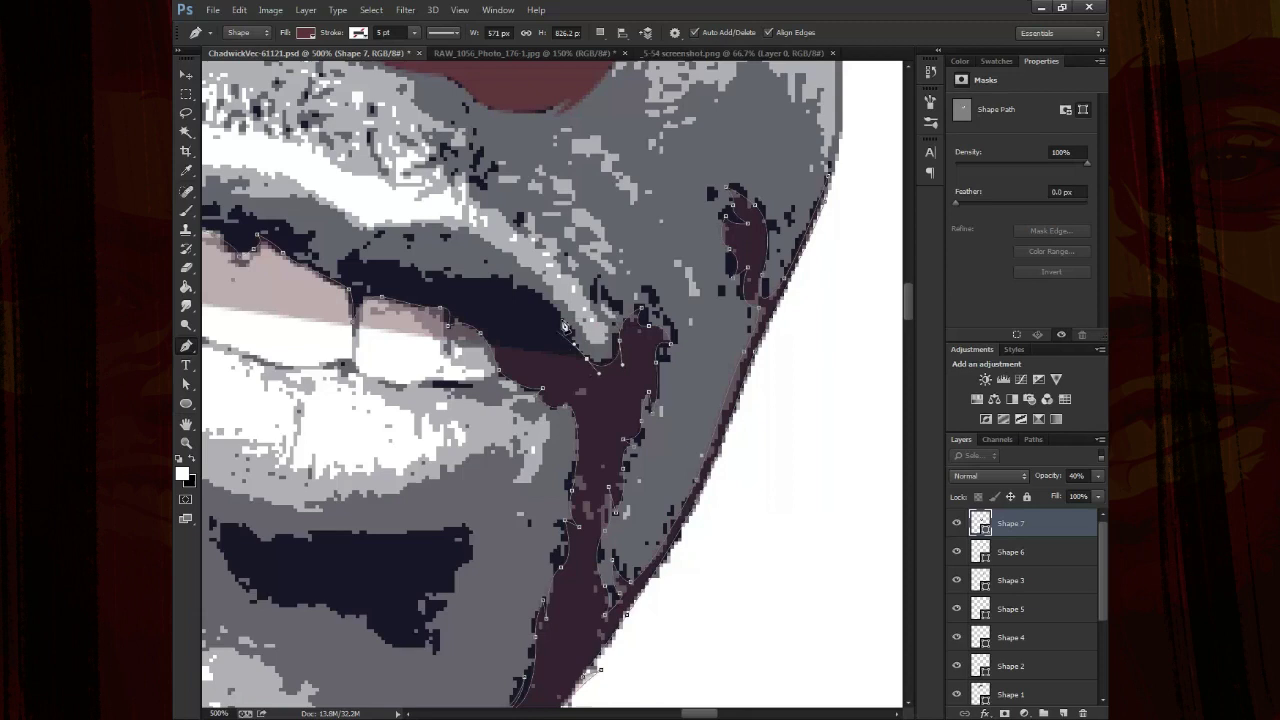
Trace the upper lip edge leftward above the teeth and restore Shape 7 to 100% opacity
click(507, 293)
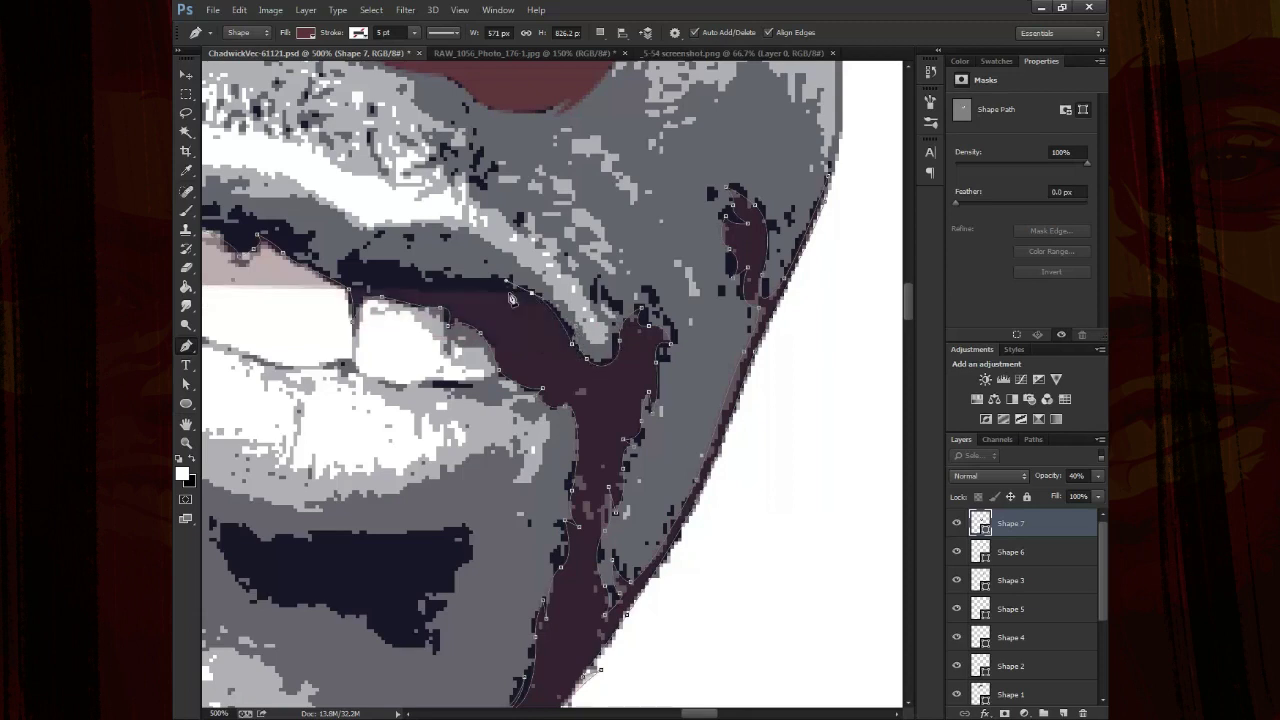
click(419, 277)
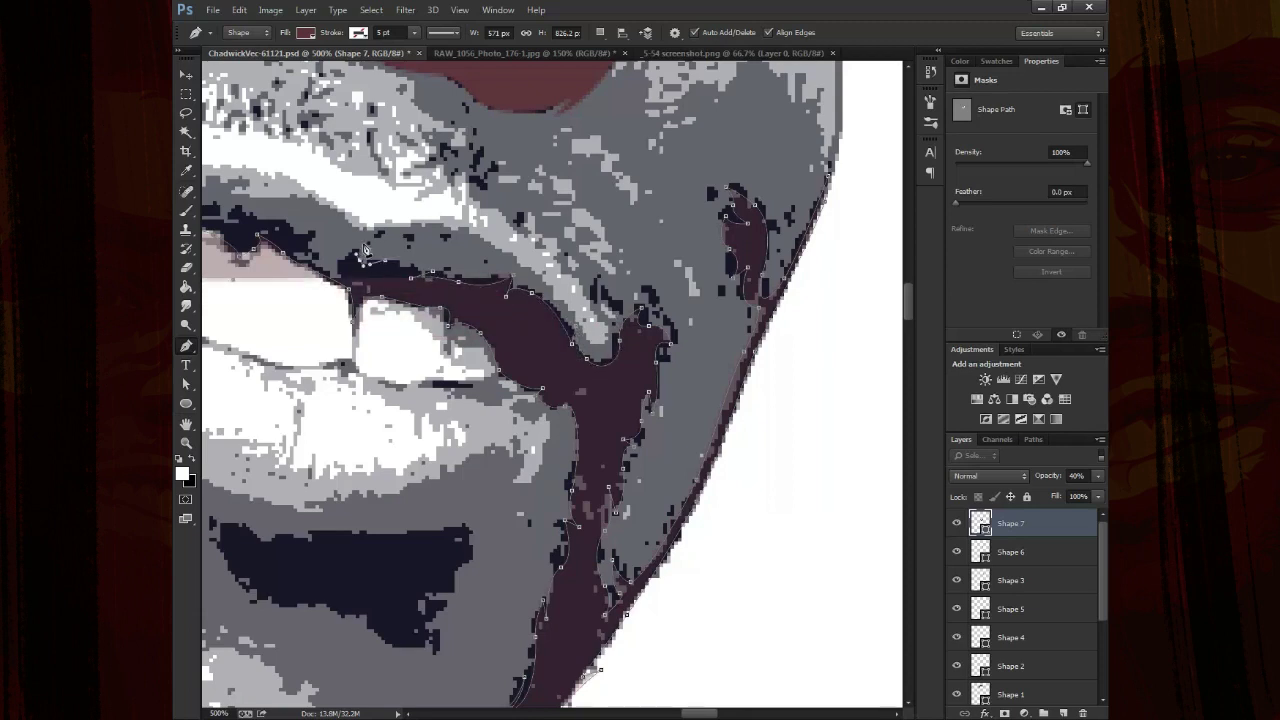
drag(419, 277, 540, 218)
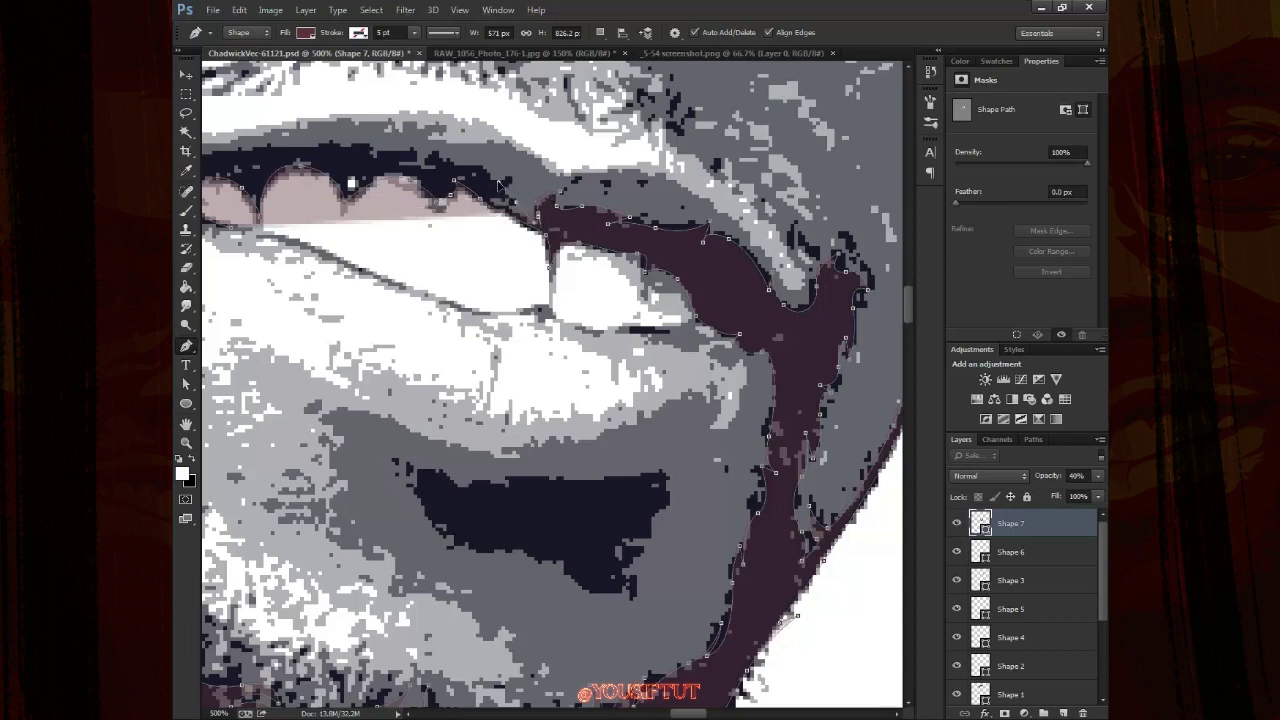
click(512, 186)
click(432, 160)
click(391, 153)
click(307, 148)
click(257, 155)
drag(285, 158, 555, 231)
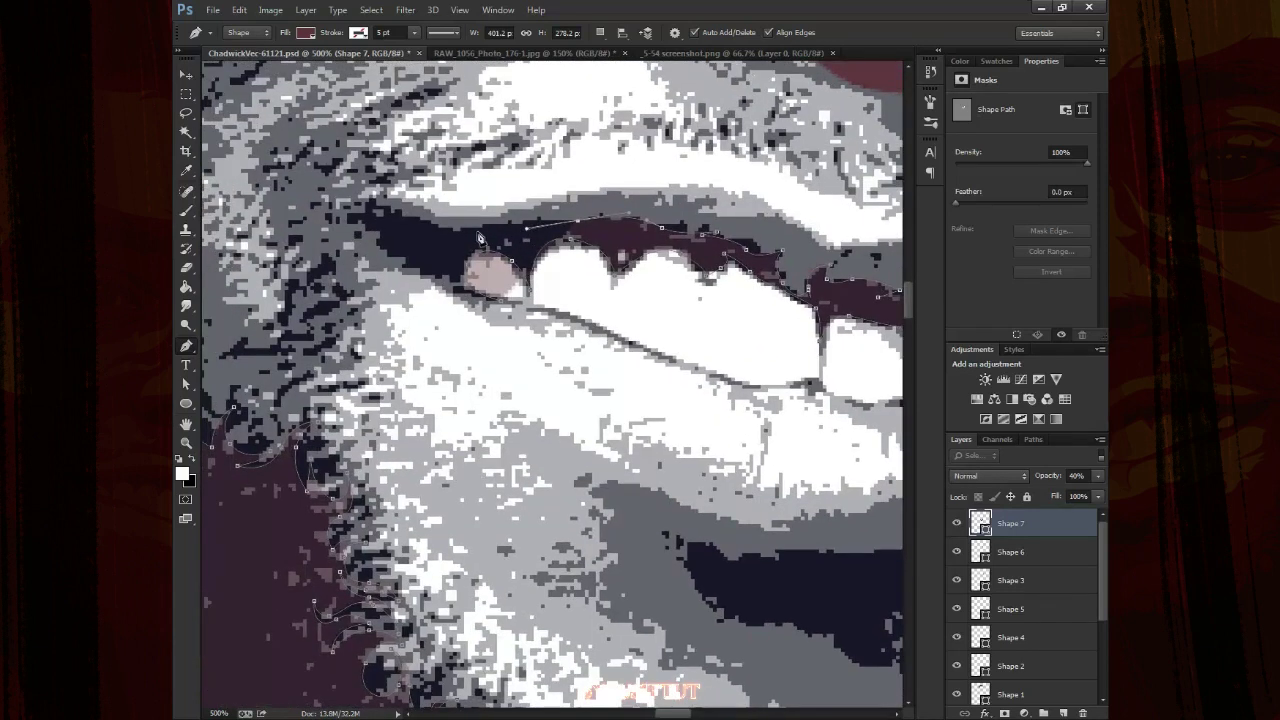
drag(409, 229, 445, 230)
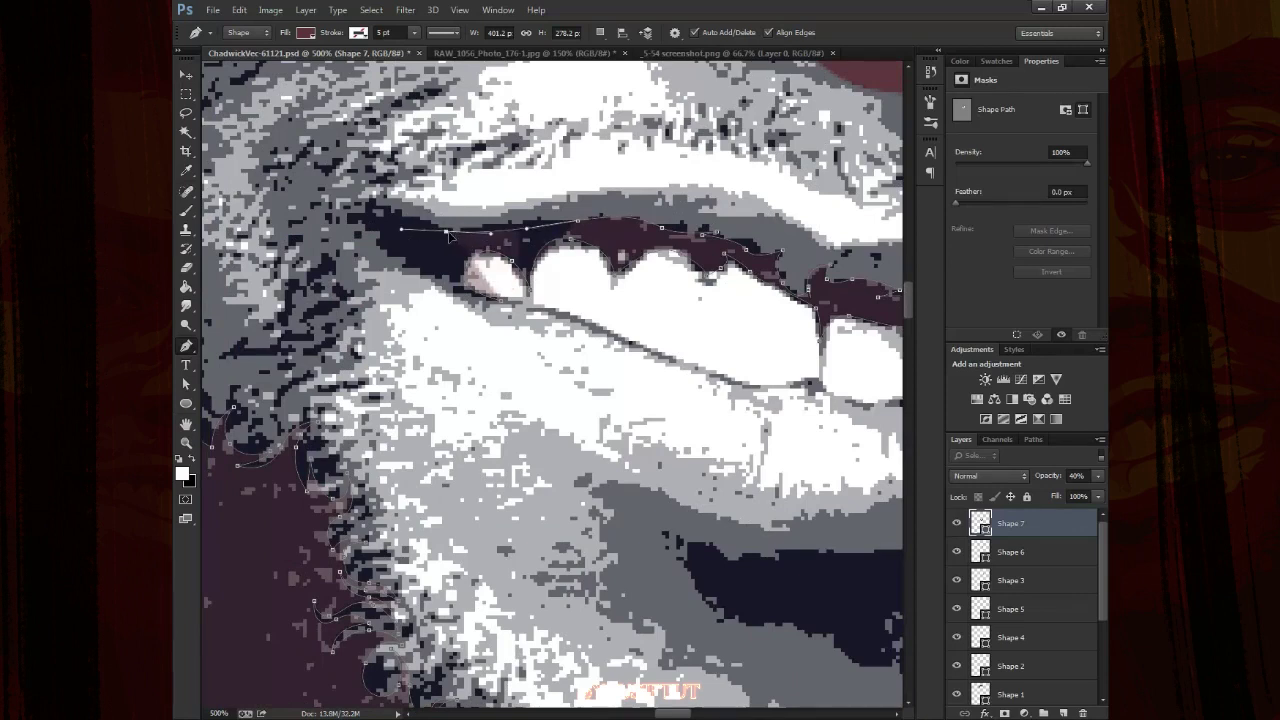
mouse_move(370, 212)
mouse_down()
mouse_move(331, 230)
mouse_move(379, 242)
mouse_up()
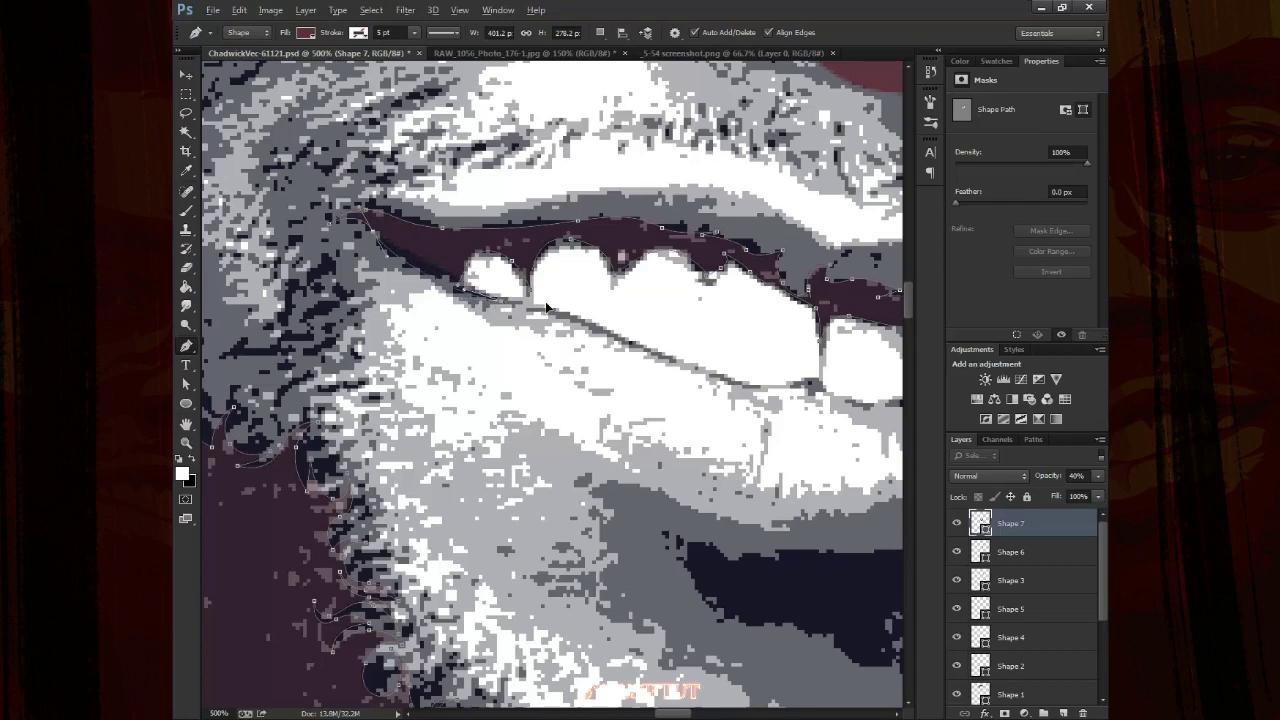
key(0)
key(ctrl+0)
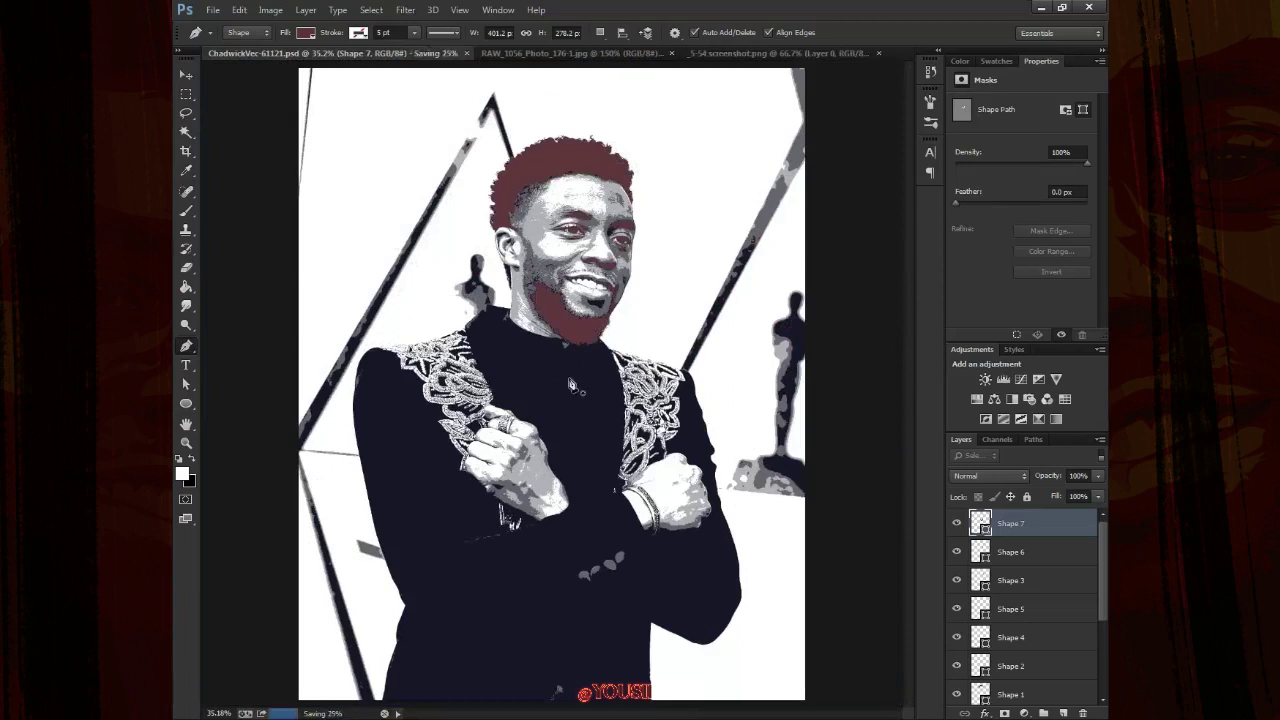
scroll(1033, 617, down, 3)
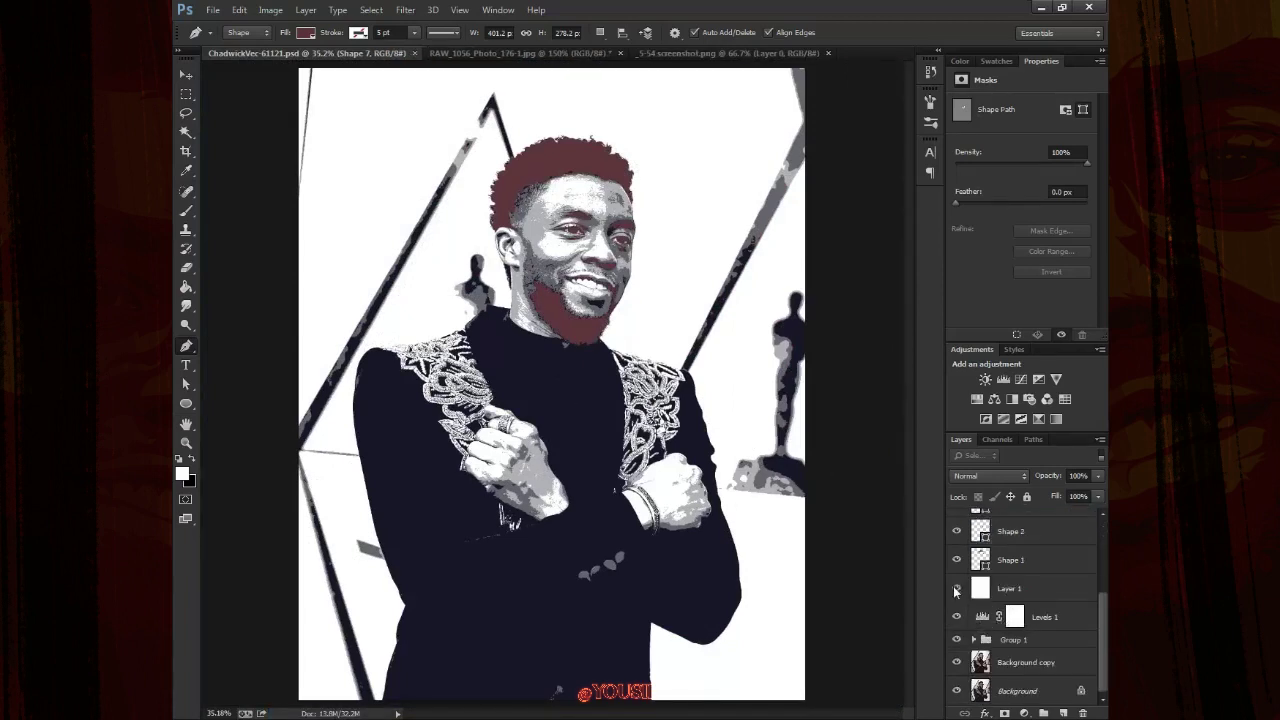
click(956, 589)
key(z)
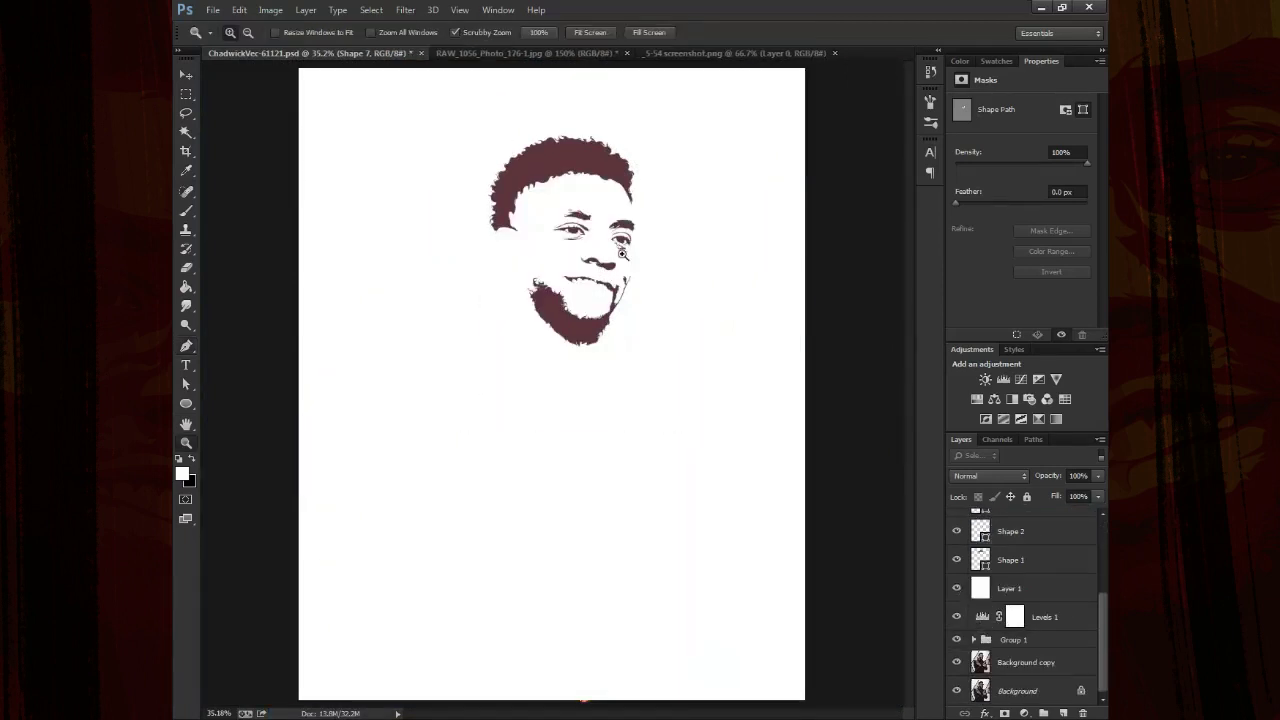
drag(598, 266, 669, 315)
key(v)
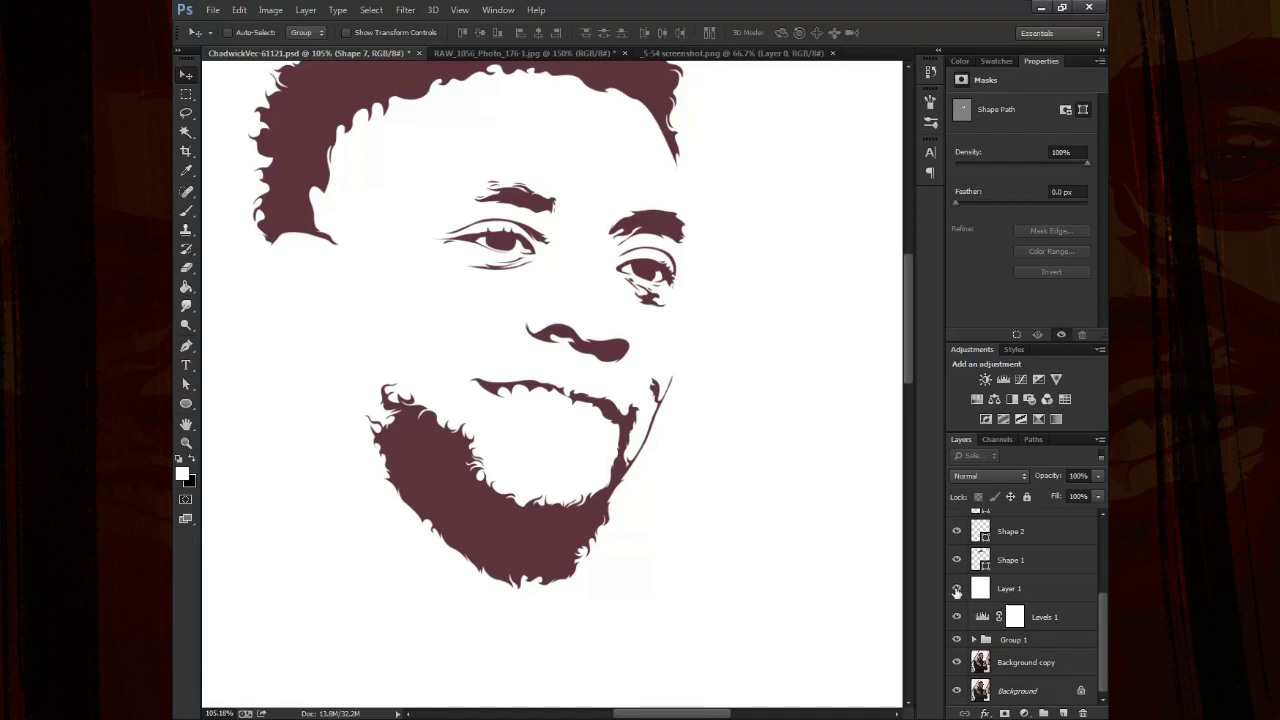
click(956, 589)
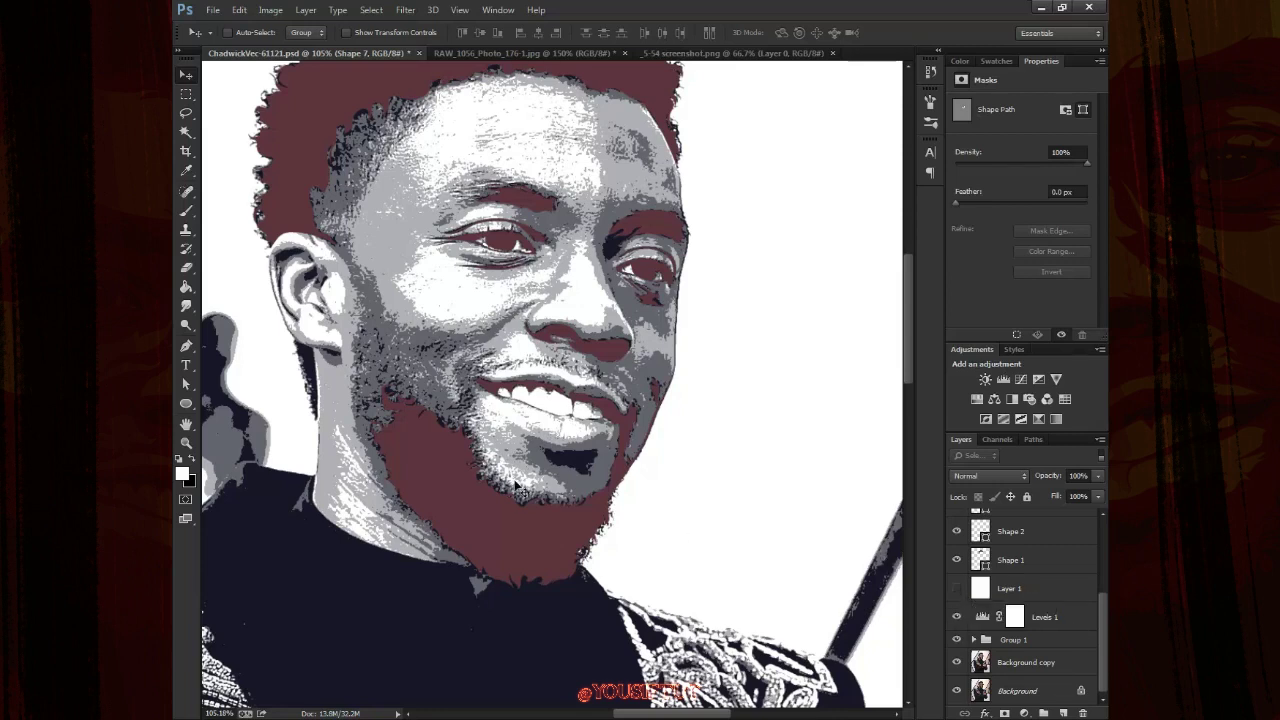
Zoom into the chin and trace the dark mouth opening below the teeth as a new maroon shape
key(z)
drag(537, 505, 676, 548)
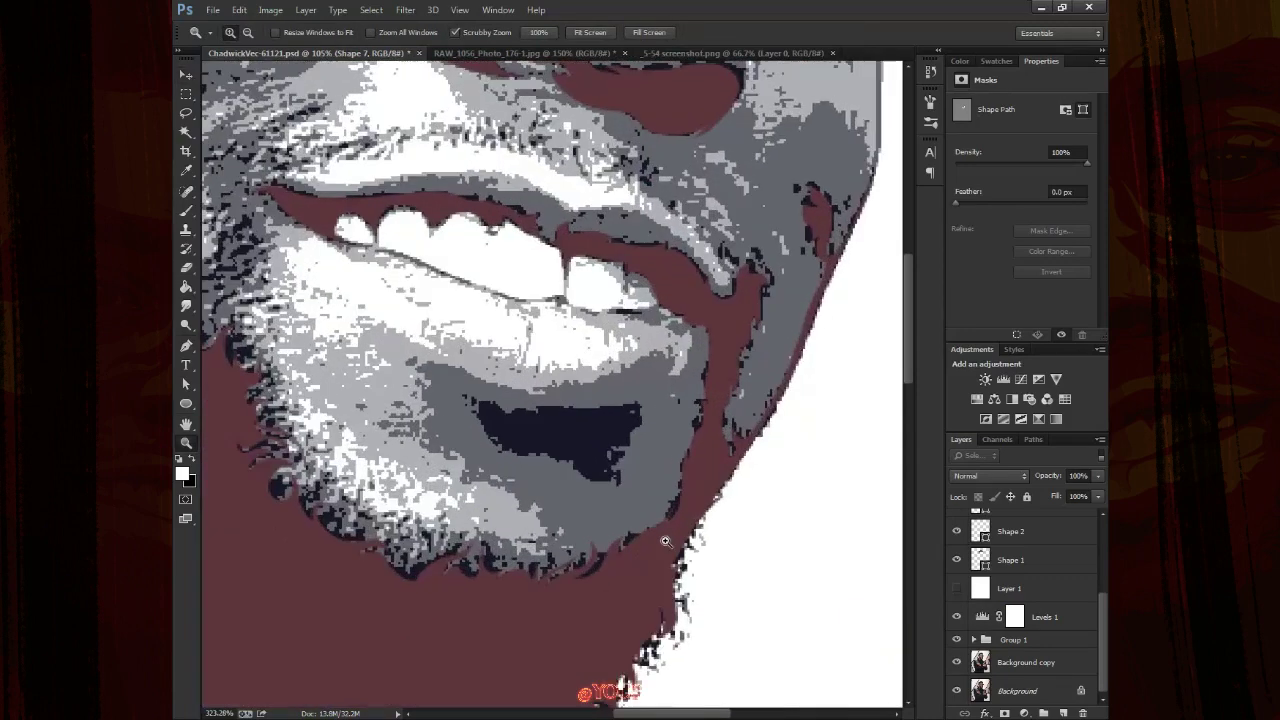
key(p)
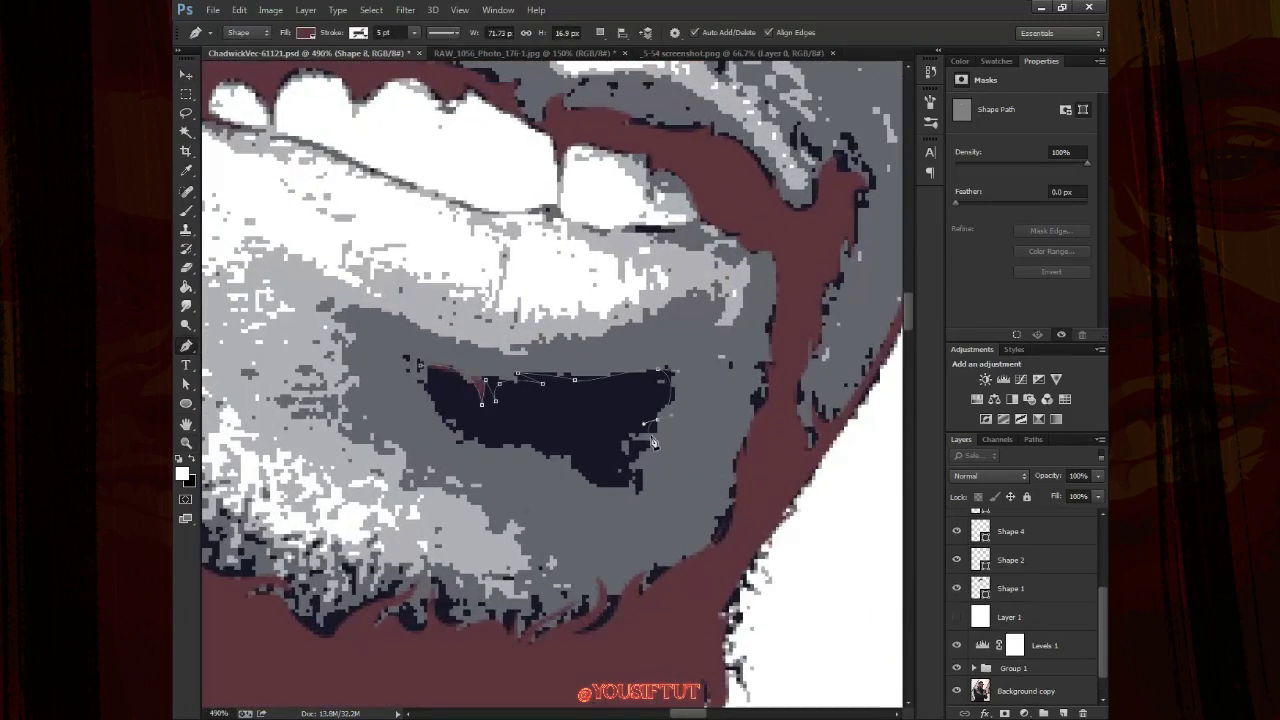
drag(634, 431, 618, 452)
click(615, 447)
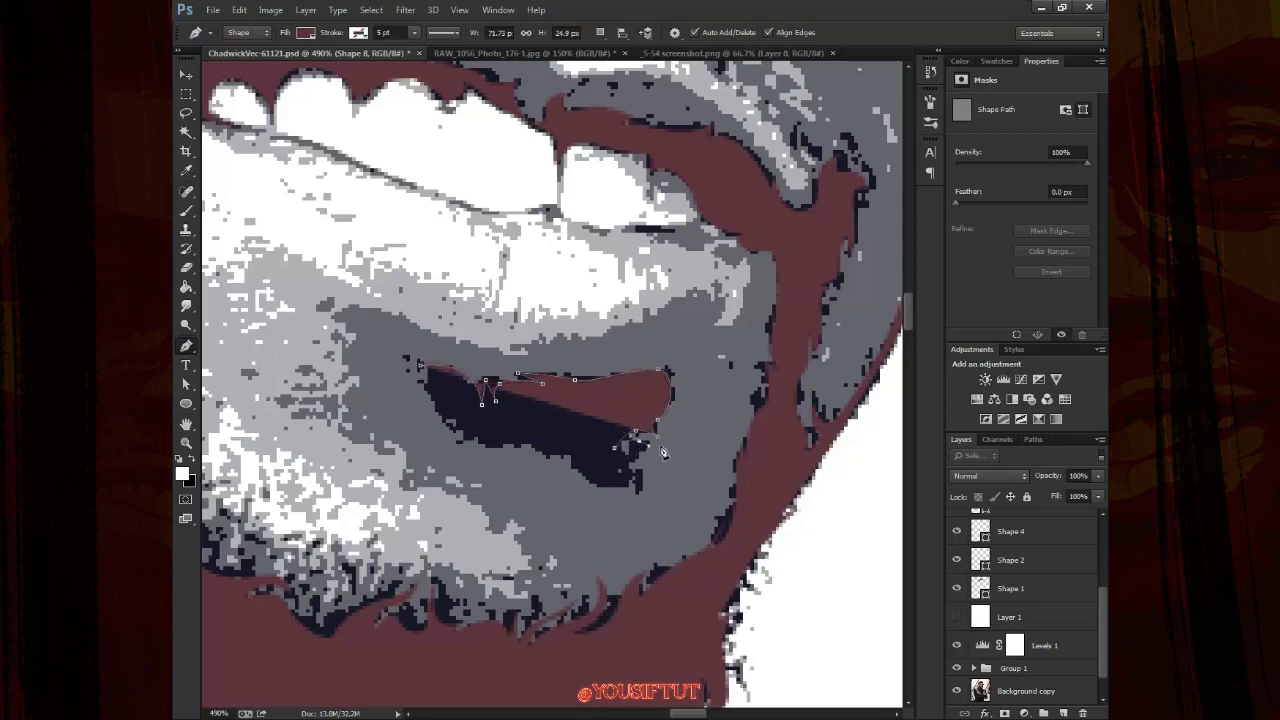
mouse_move(638, 448)
mouse_down()
mouse_move(622, 470)
mouse_move(644, 486)
mouse_move(635, 497)
mouse_move(584, 478)
mouse_move(581, 445)
mouse_move(563, 479)
mouse_move(566, 463)
mouse_move(509, 450)
mouse_up()
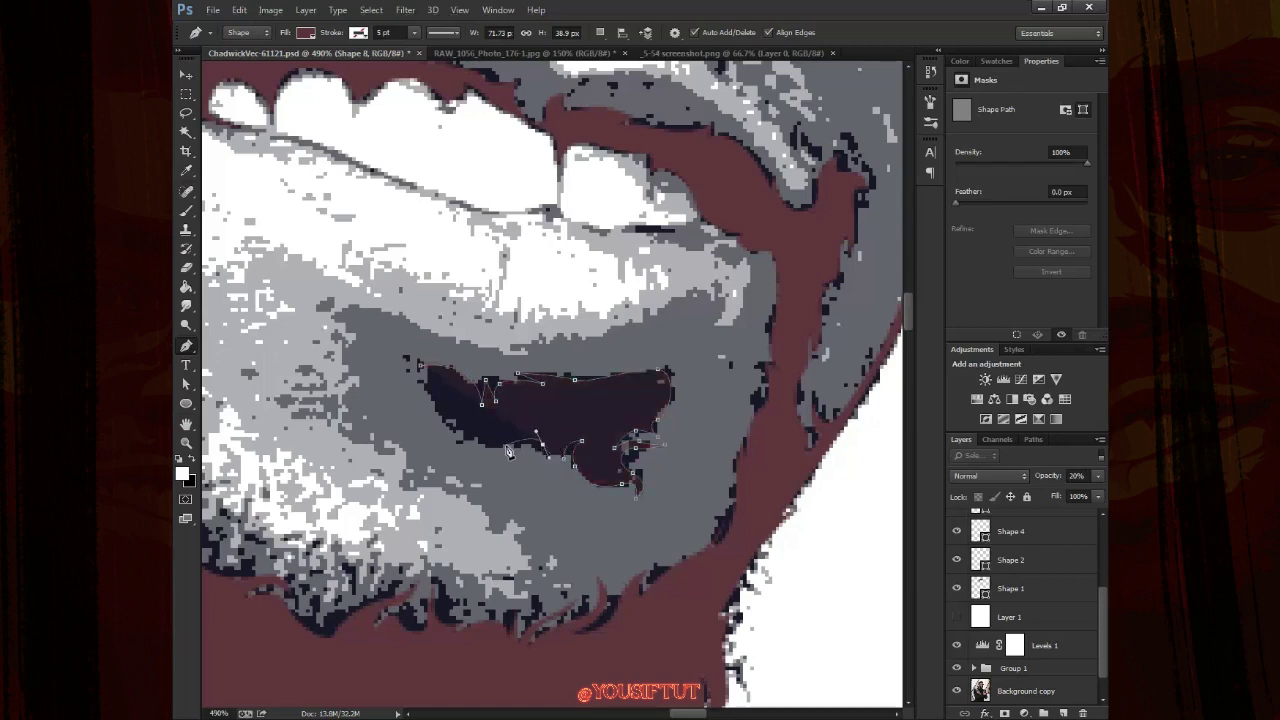
drag(511, 445, 440, 437)
Finish the mouth path and set the Pen's path operation to Combine Shapes
key(0)
drag(264, 285, 481, 380)
key(a)
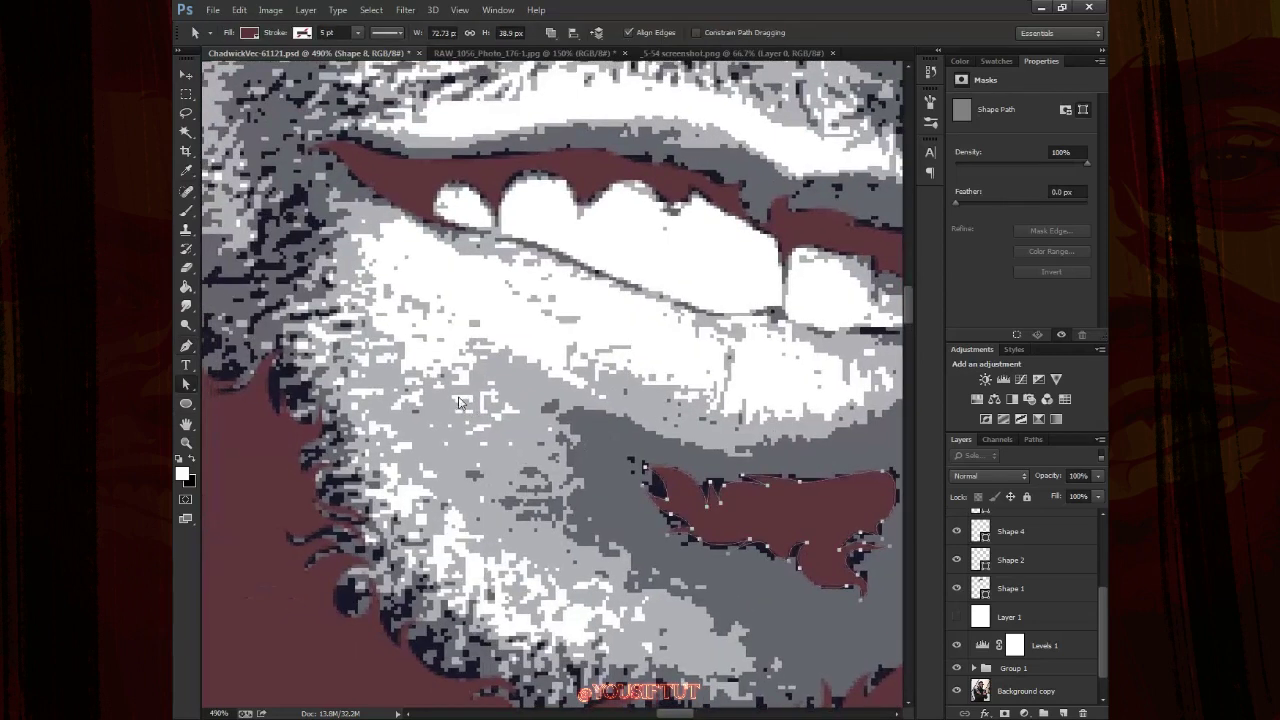
key(p)
click(599, 32)
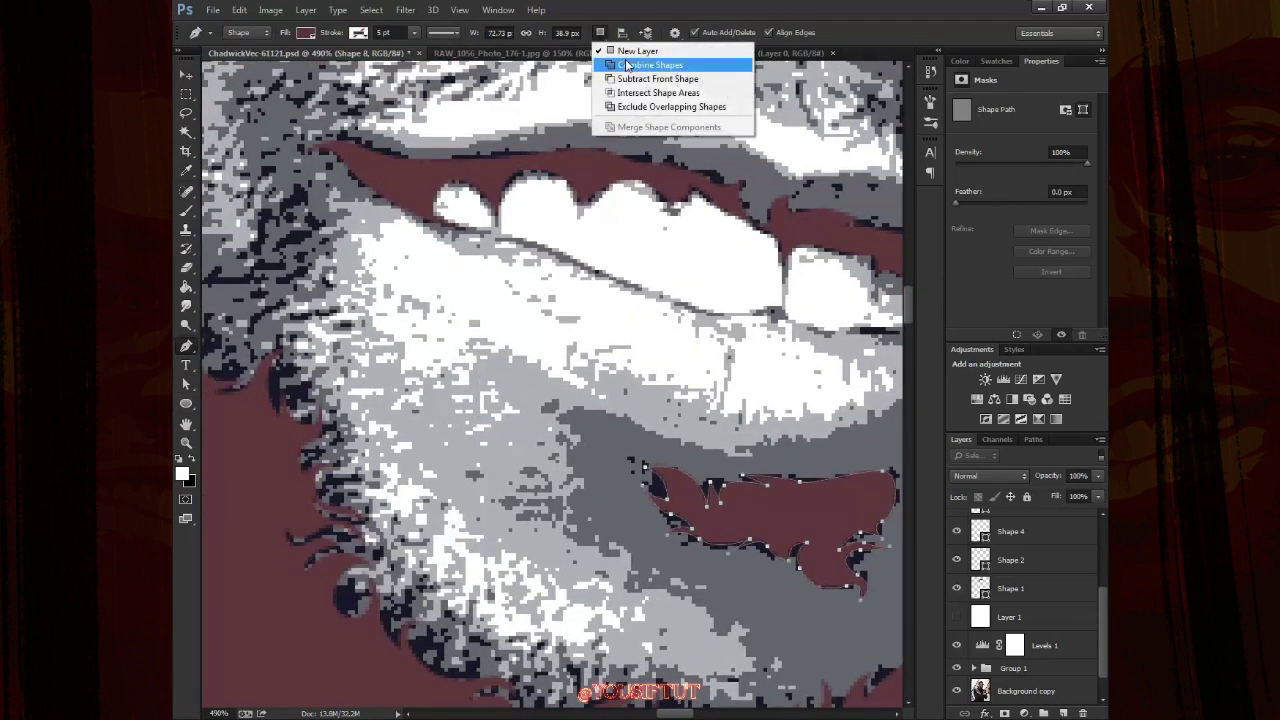
click(624, 62)
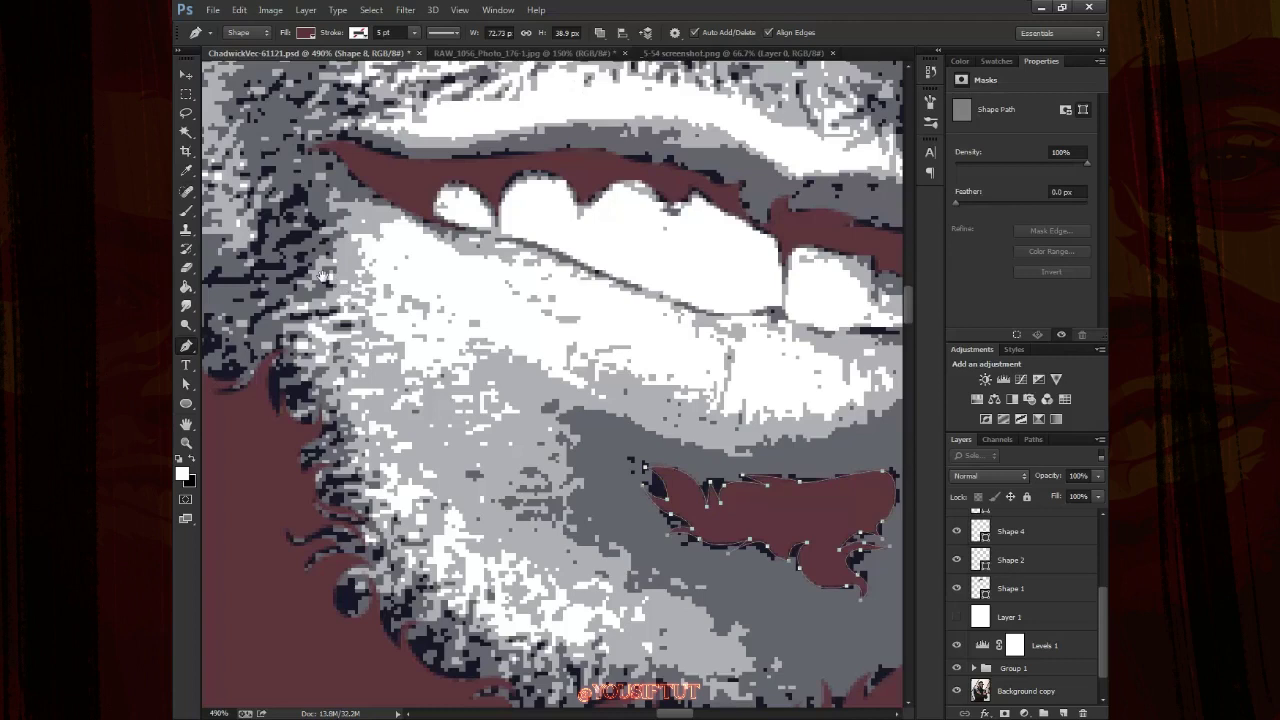
Draw the first thin maroon strands along the beard edge beside the cheek
drag(324, 275, 478, 333)
click(366, 342)
click(476, 301)
click(419, 332)
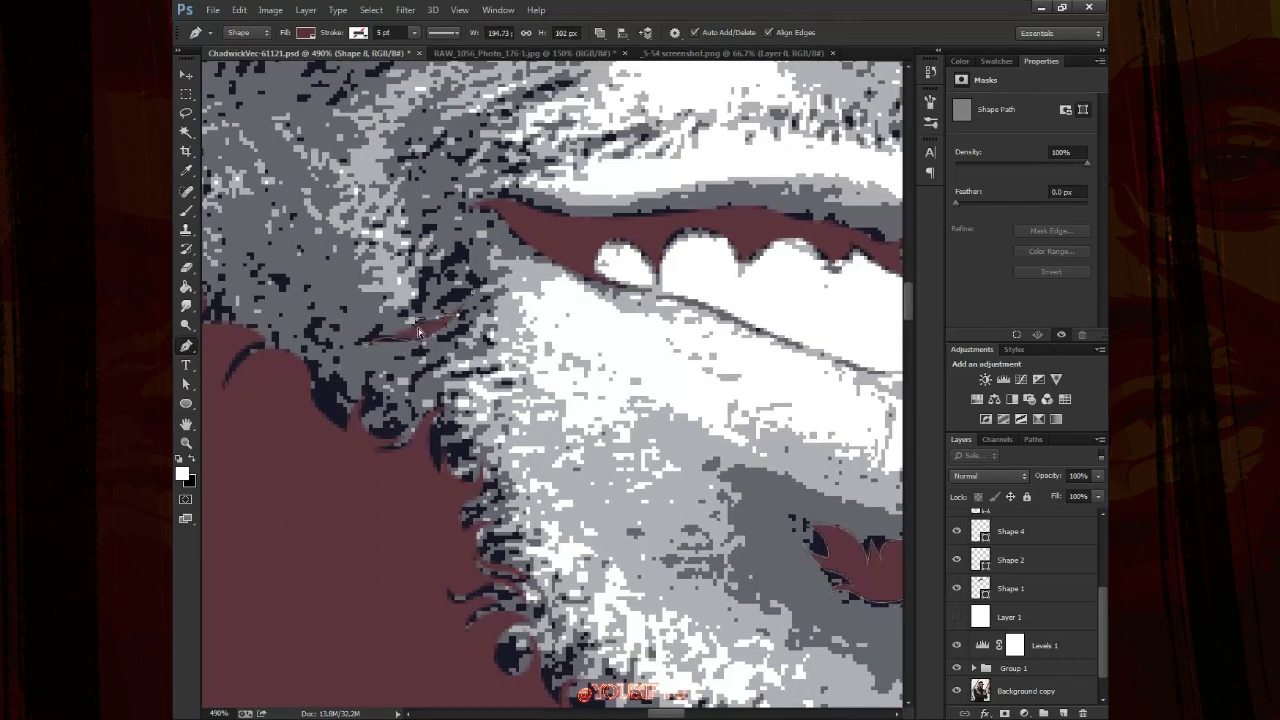
drag(419, 306, 428, 271)
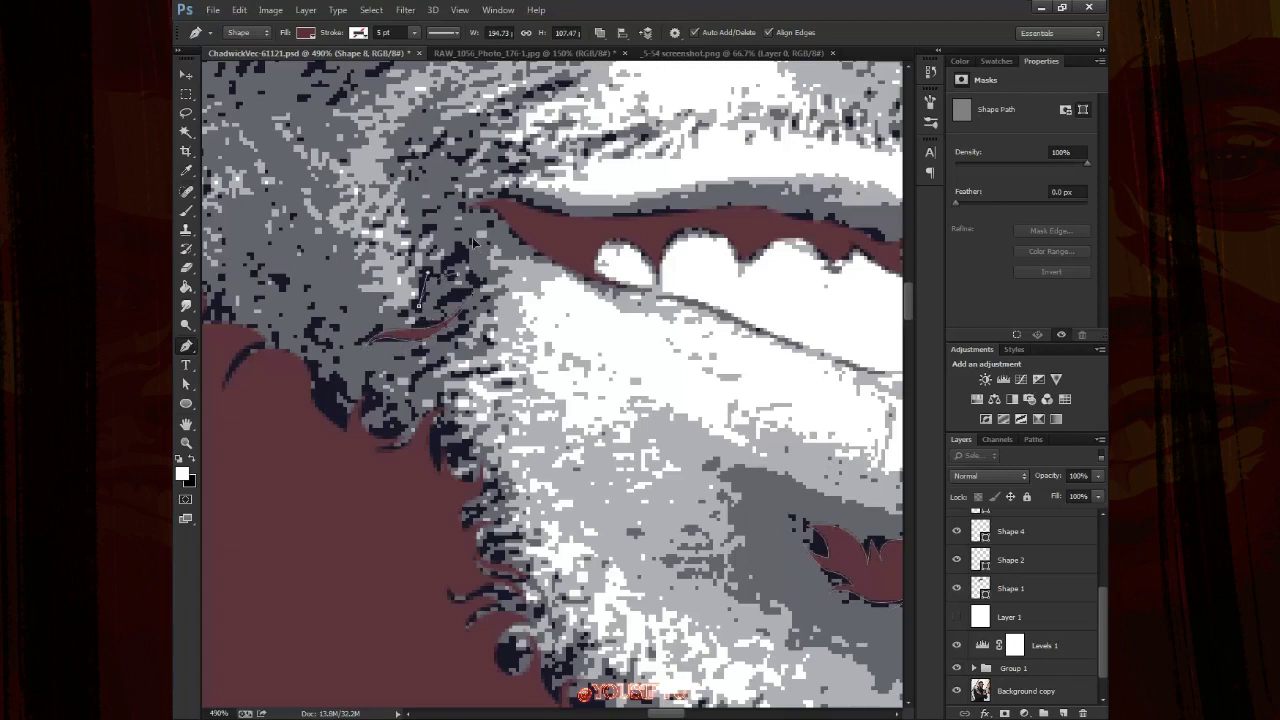
key(Return)
click(463, 243)
click(414, 396)
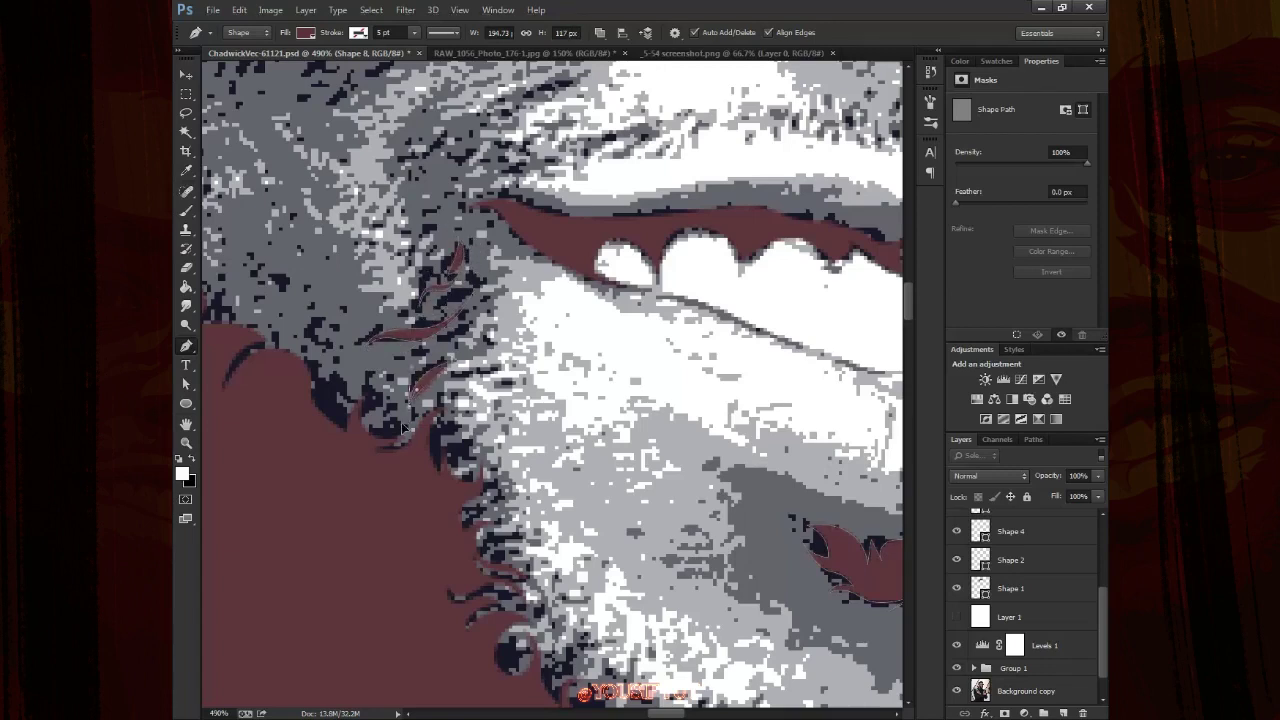
Add more curved strands deeper in the beard and higher up the cheek
scroll(403, 428, up, 3)
scroll(417, 350, left, 3)
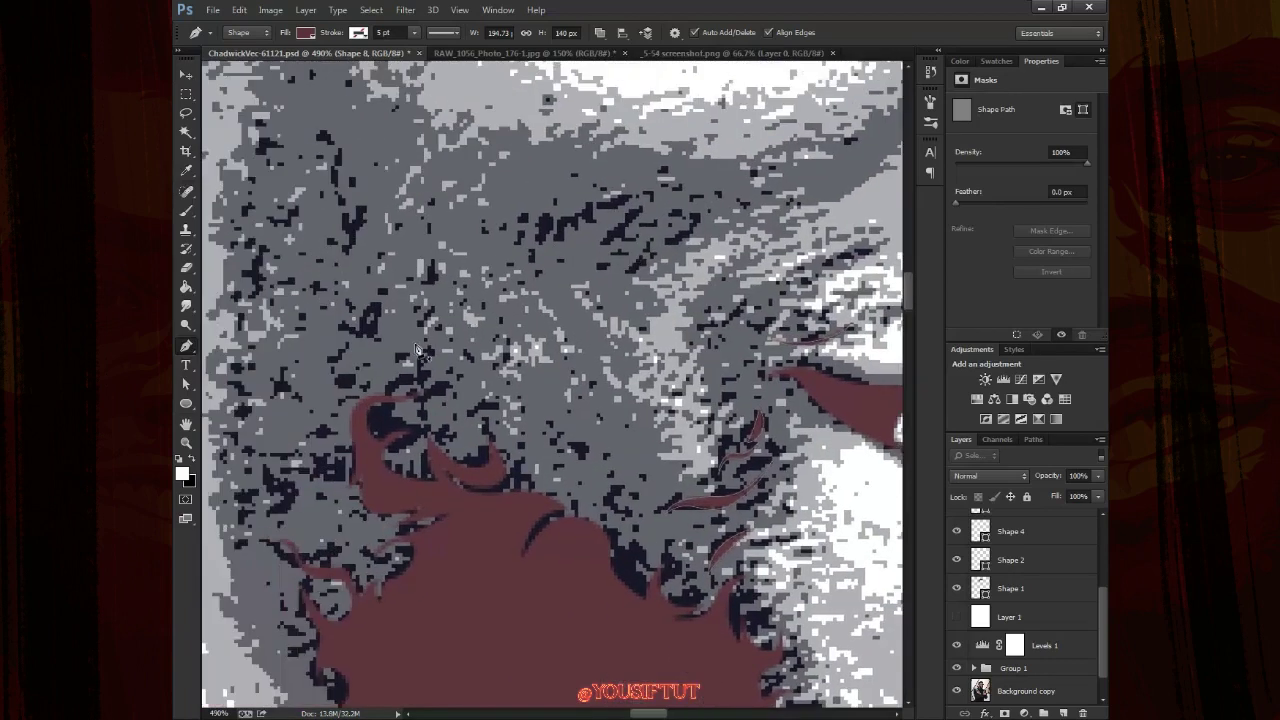
click(338, 347)
drag(378, 299, 386, 322)
scroll(440, 399, left, 3)
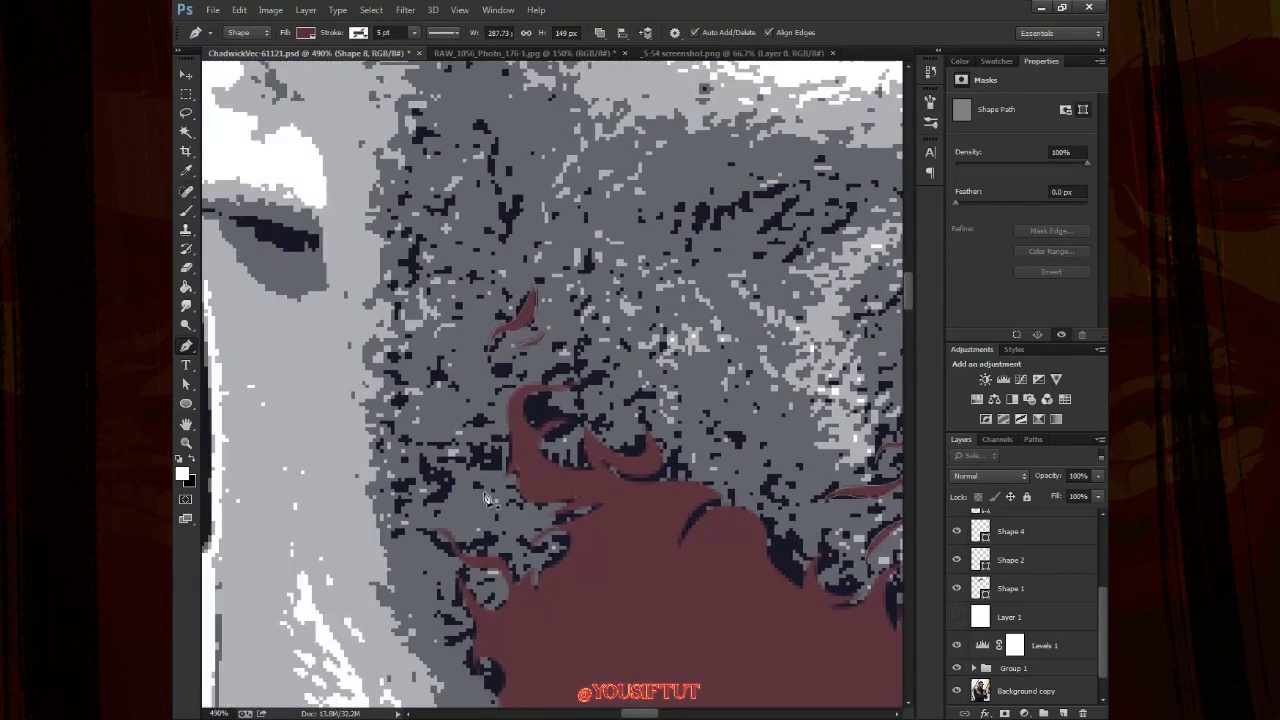
drag(452, 443, 434, 480)
click(425, 530)
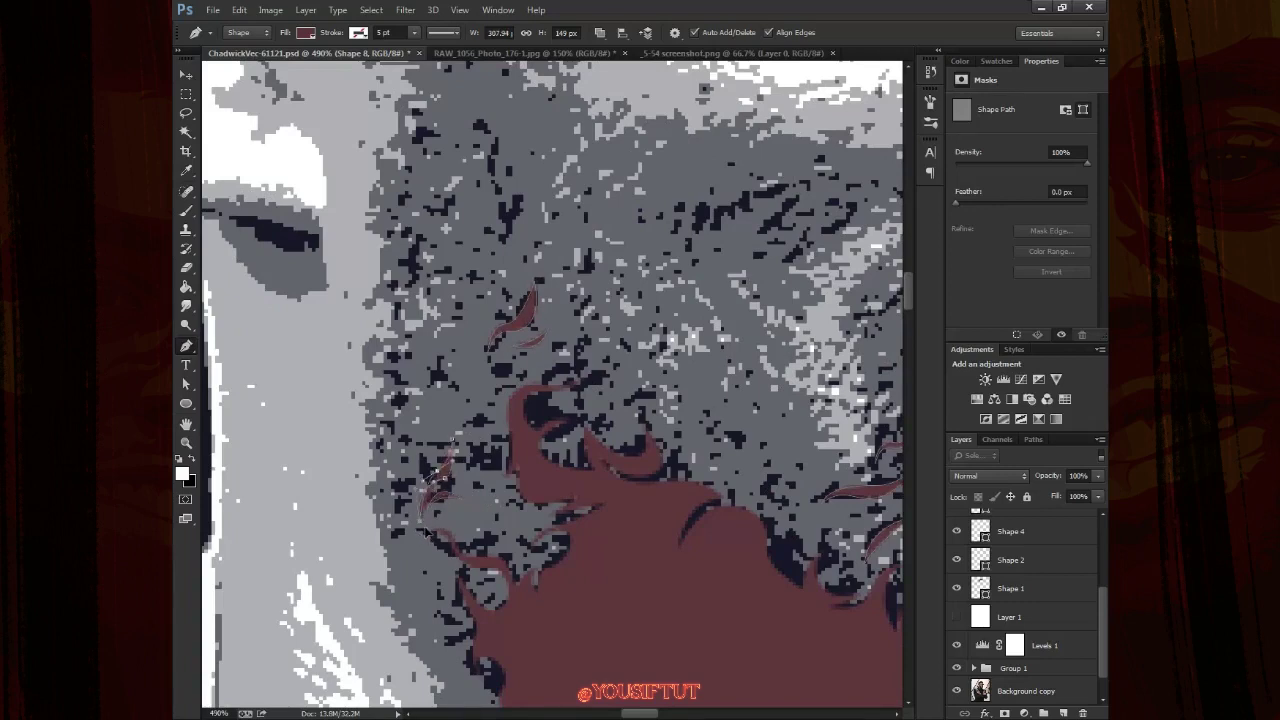
scroll(440, 400, up, 3)
click(410, 362)
drag(424, 306, 434, 330)
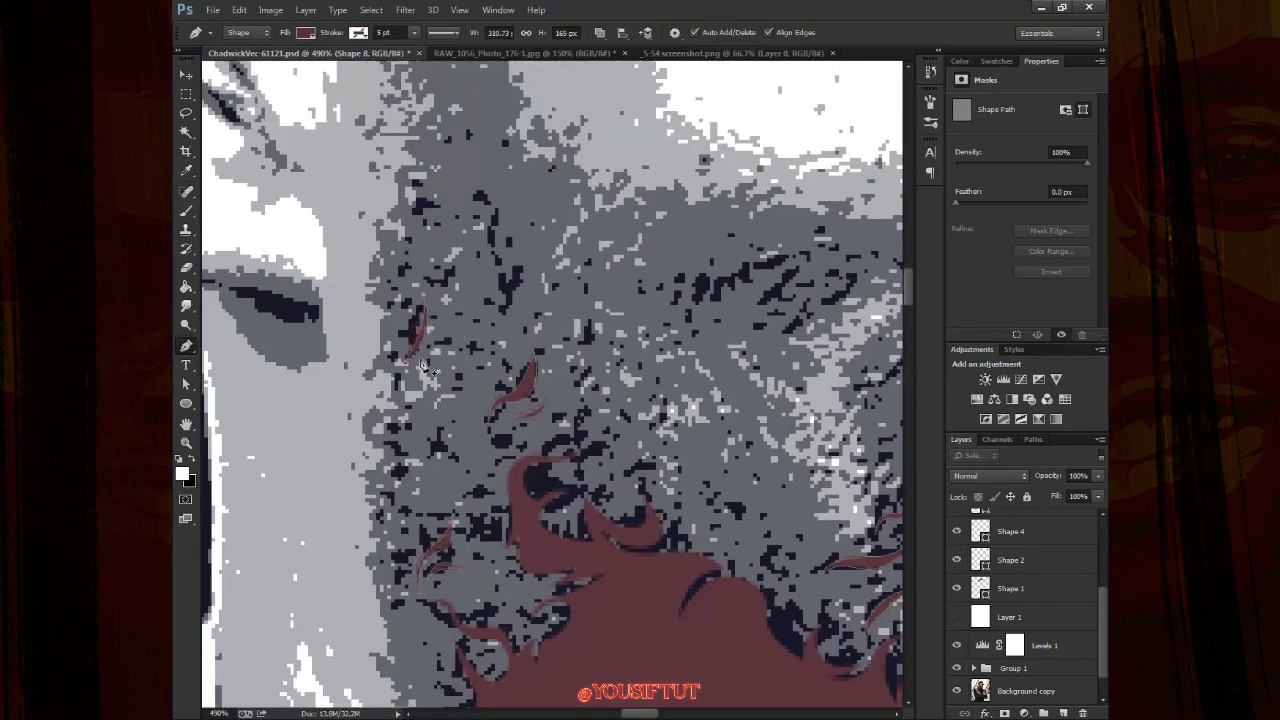
Add a point near the lip corner, then fit the whole image in view
scroll(440, 340, right, 3)
scroll(600, 300, down, 1)
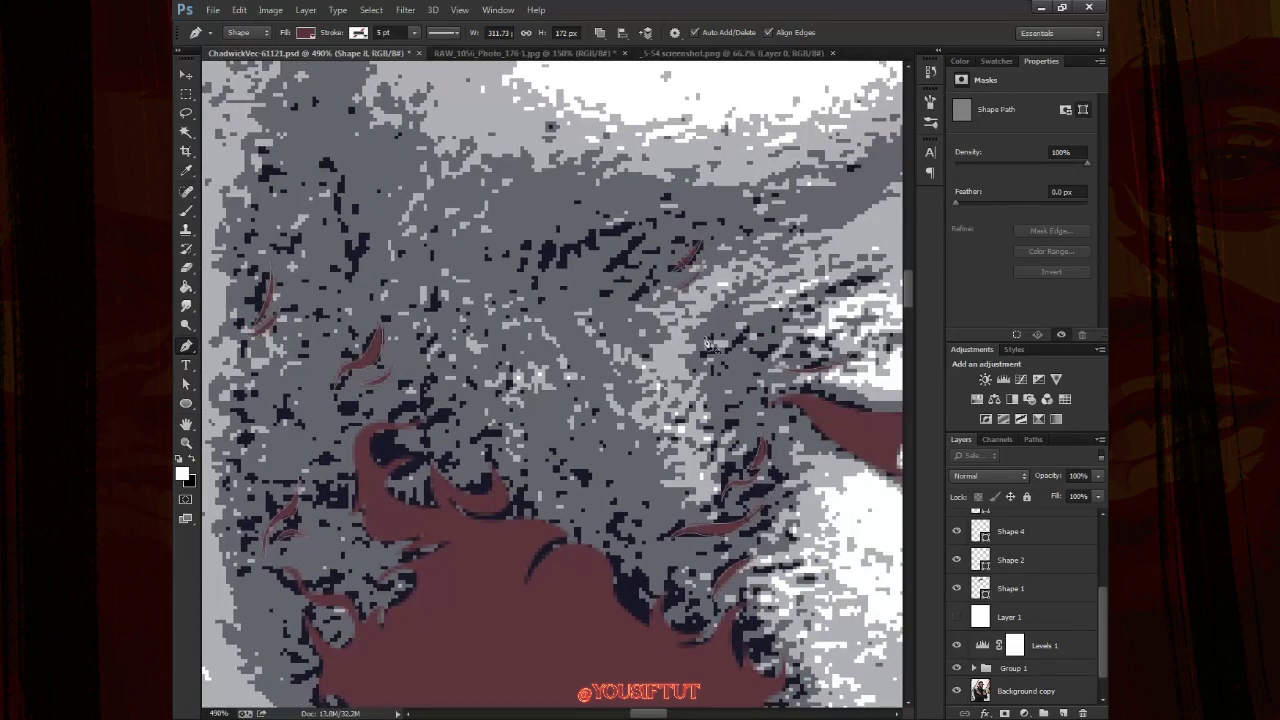
drag(705, 270, 713, 472)
click(778, 425)
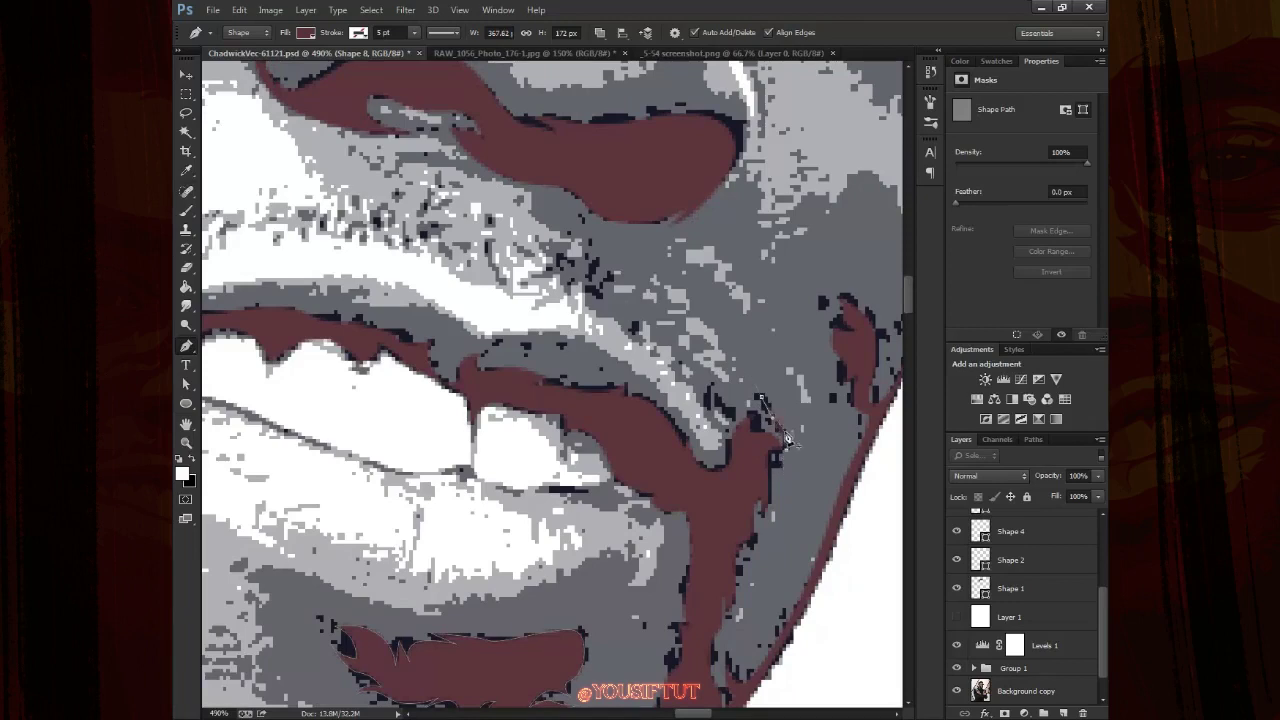
scroll(700, 420, down, 3)
scroll(600, 420, left, 2)
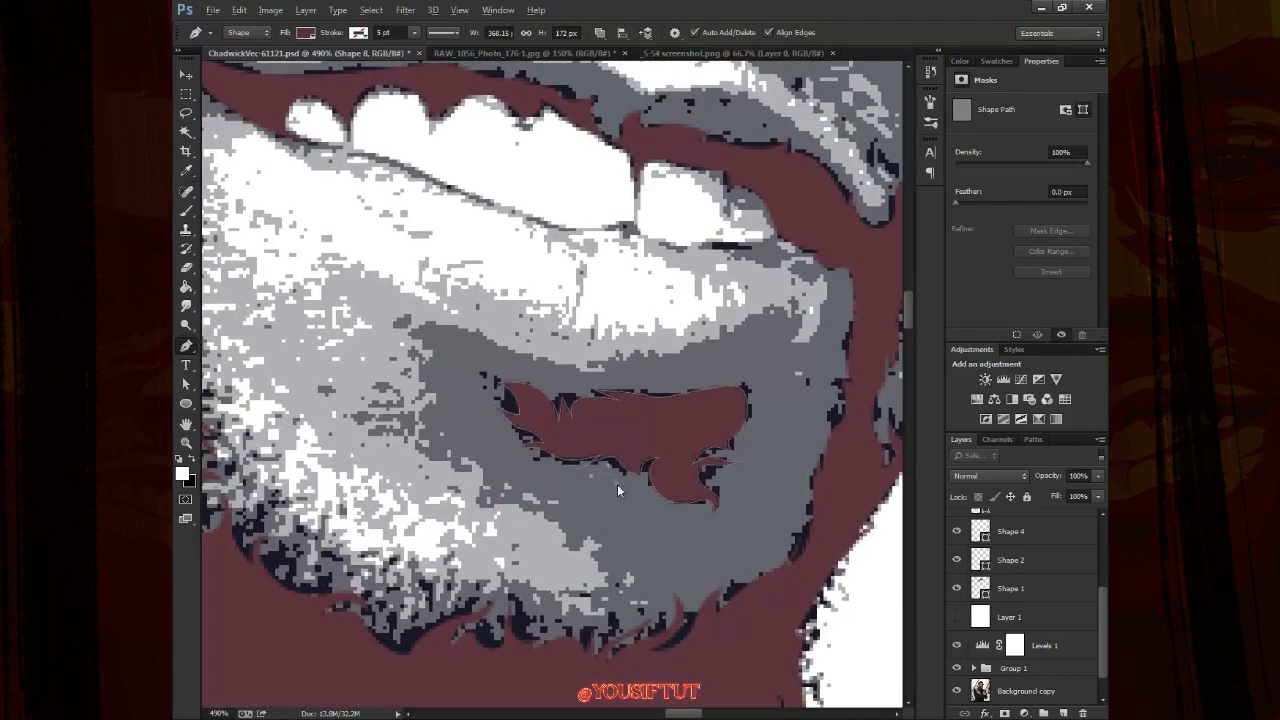
key(ctrl+0)
Show the white Layer 1 backing and zoom in on the face
click(956, 617)
key(z)
mouse_move(640, 356)
mouse_down()
mouse_move(707, 356)
mouse_move(699, 400)
mouse_up()
key(v)
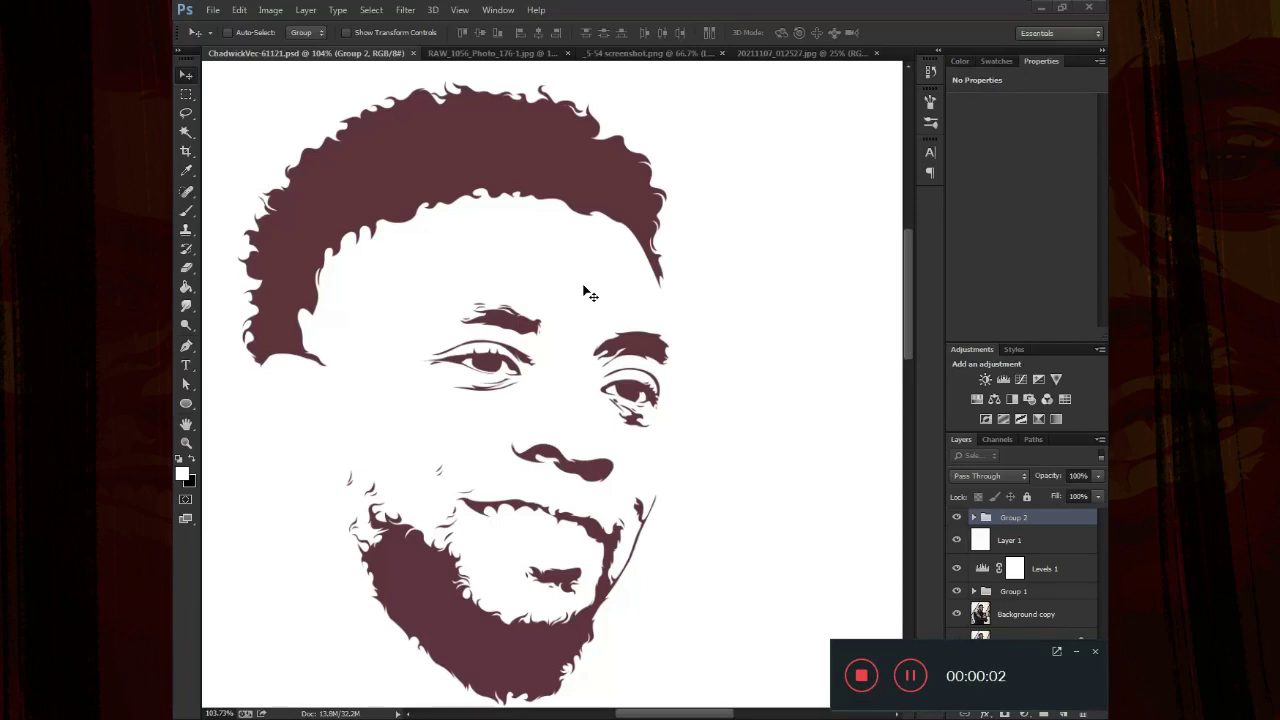
Gather the maroon shape layers into Group 2, check its visibility, and hide Layer 1
click(1076, 653)
click(1019, 674)
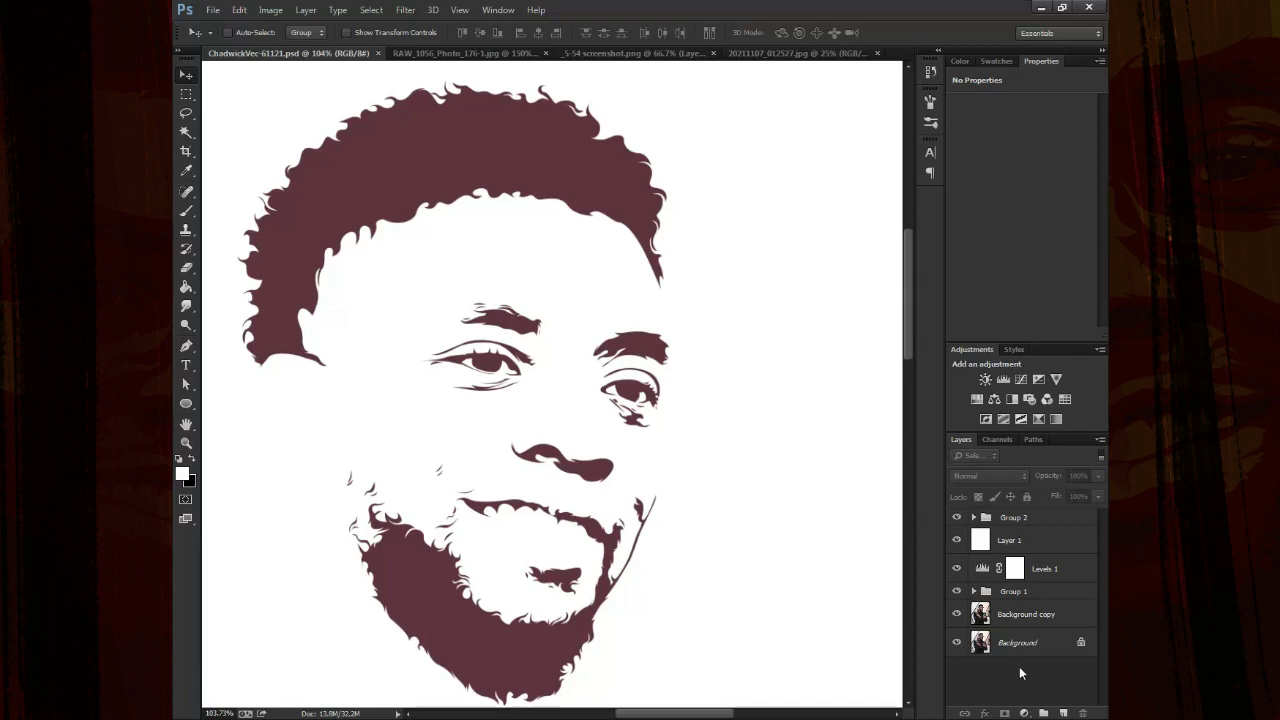
click(984, 519)
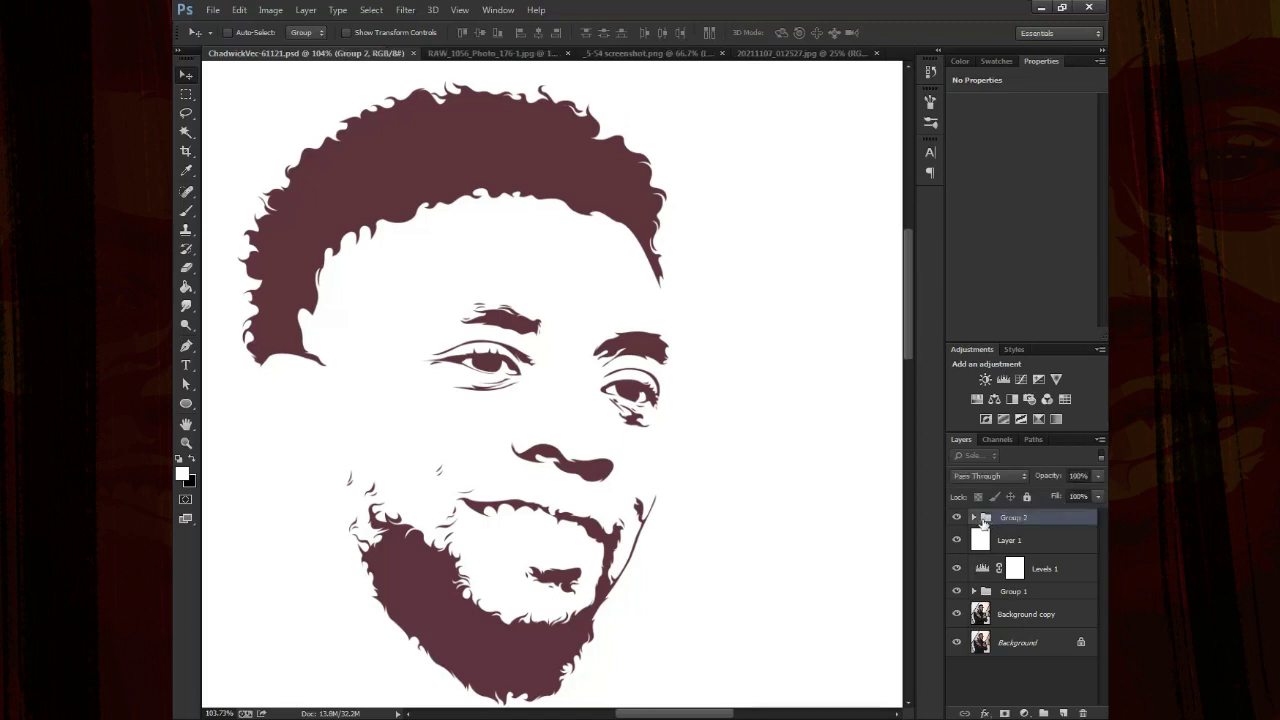
click(957, 518)
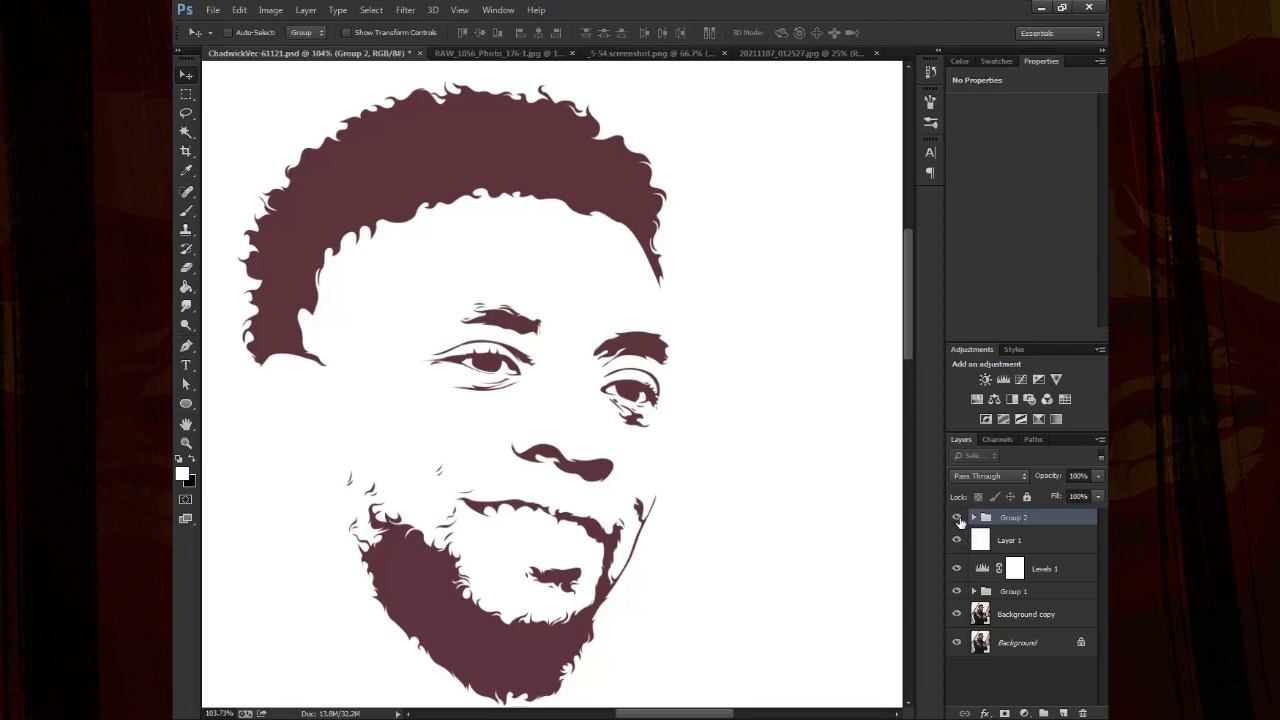
click(958, 540)
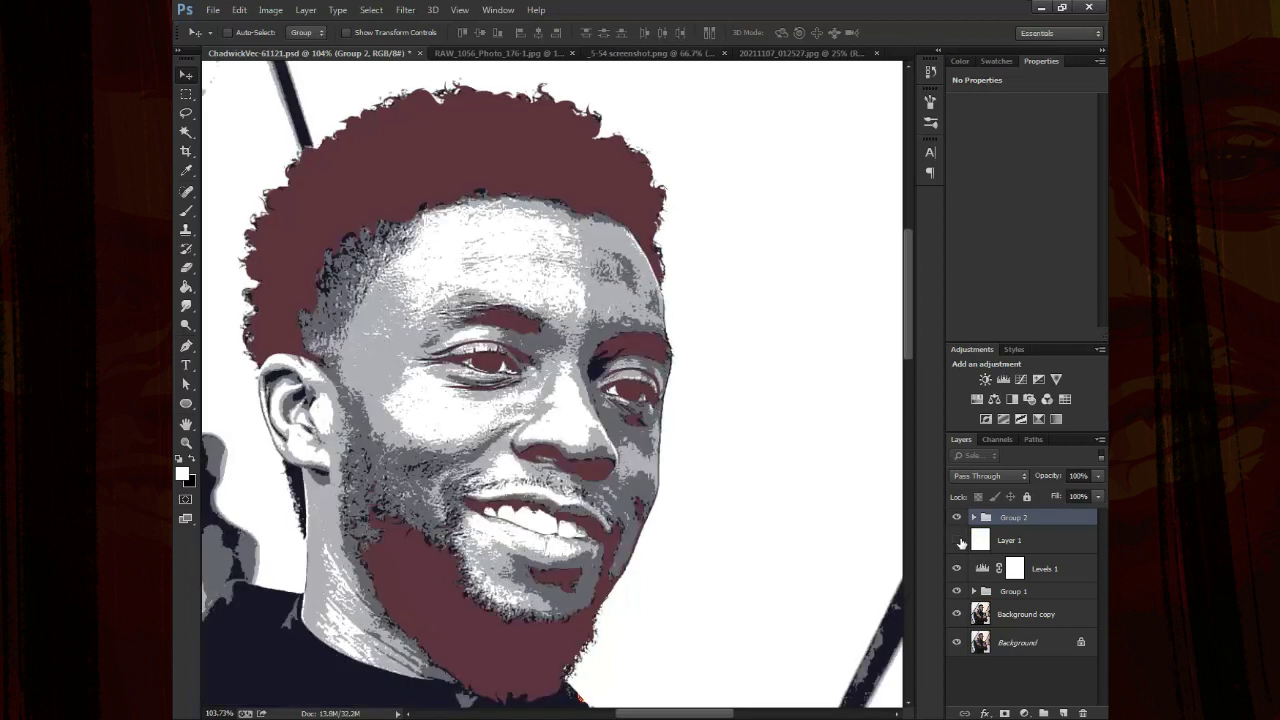
drag(545, 468, 588, 445)
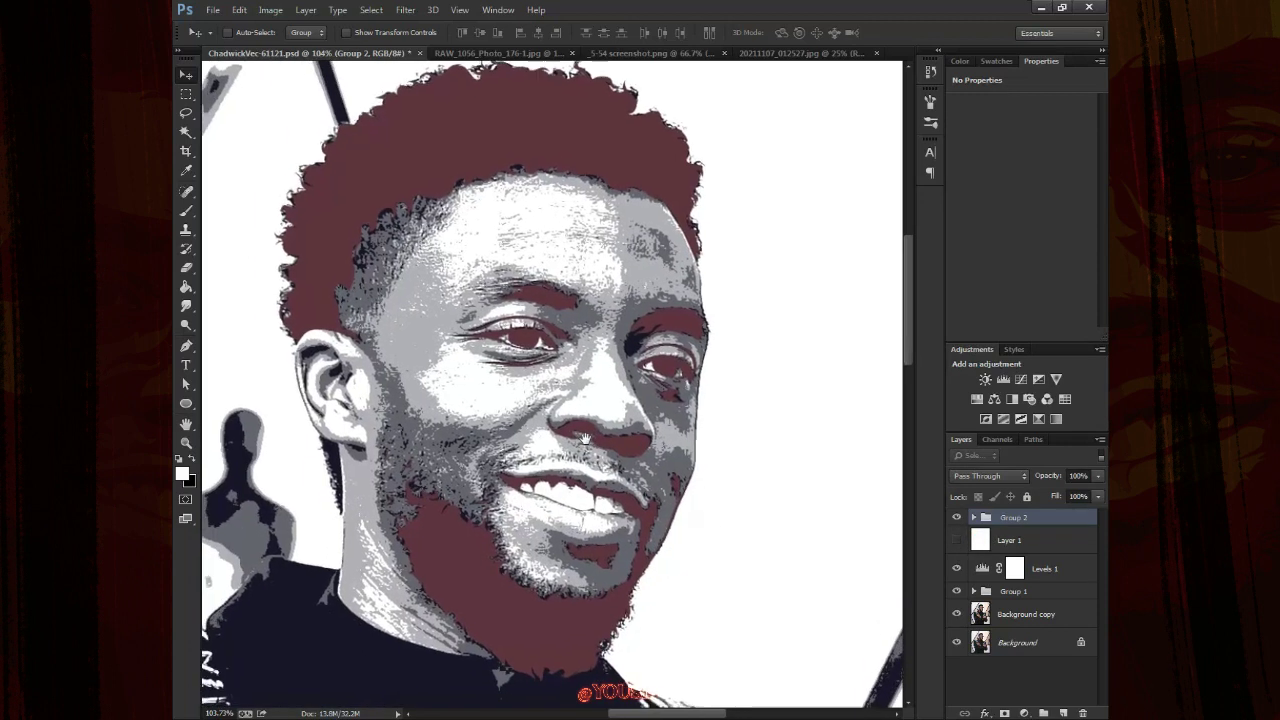
Zoom on the cheek and add a new empty Layer 2 above the shapes for brushing
key(z)
click(590, 447)
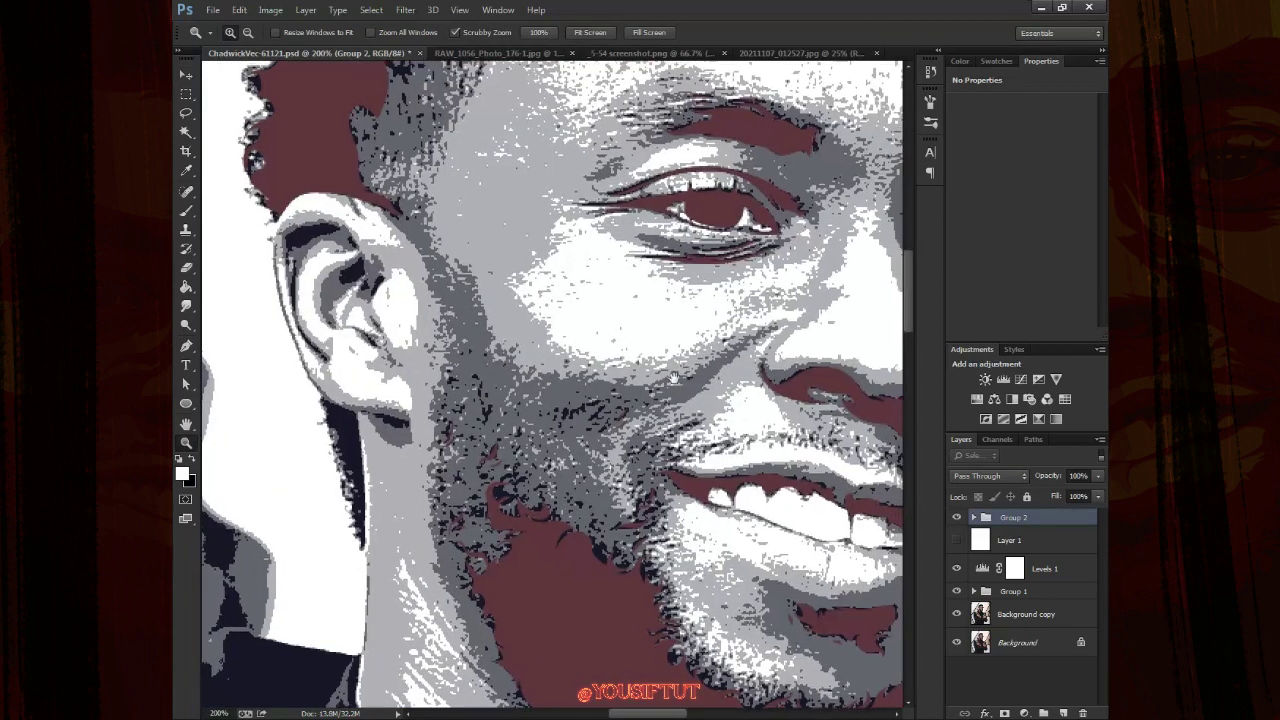
key(b)
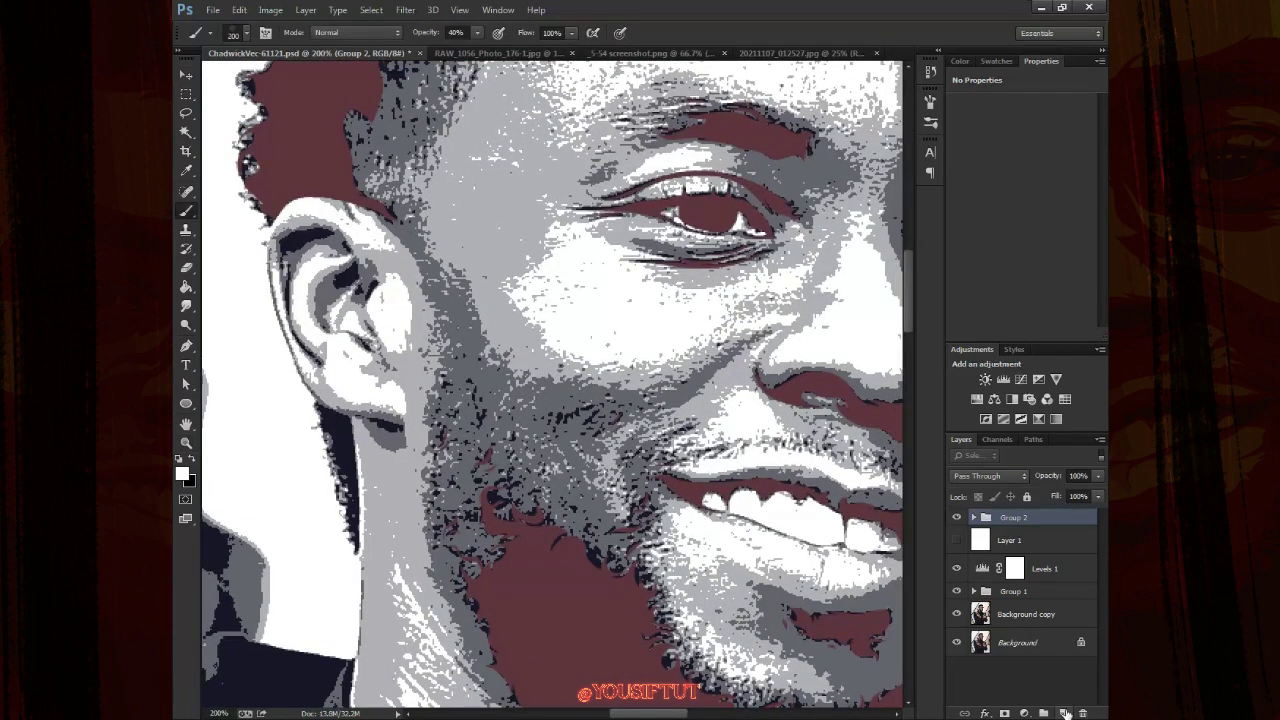
click(1064, 712)
scroll(463, 330, up, 1)
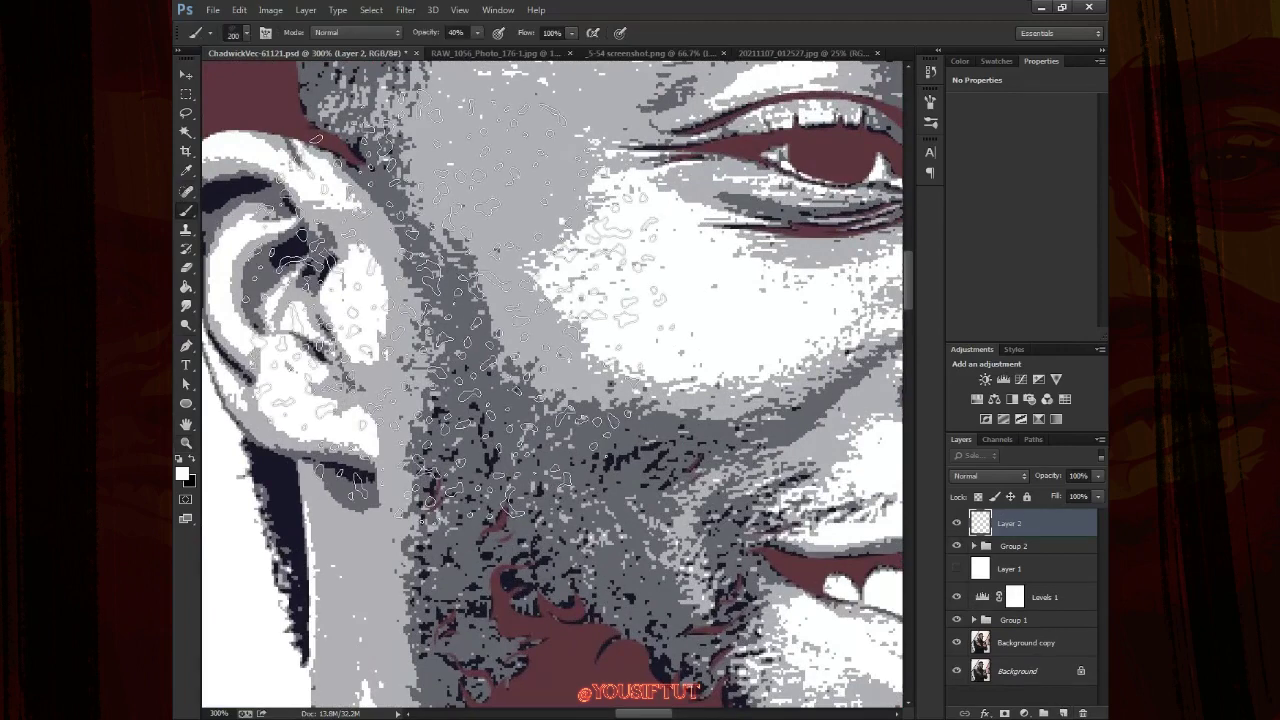
key(ctrl+d)
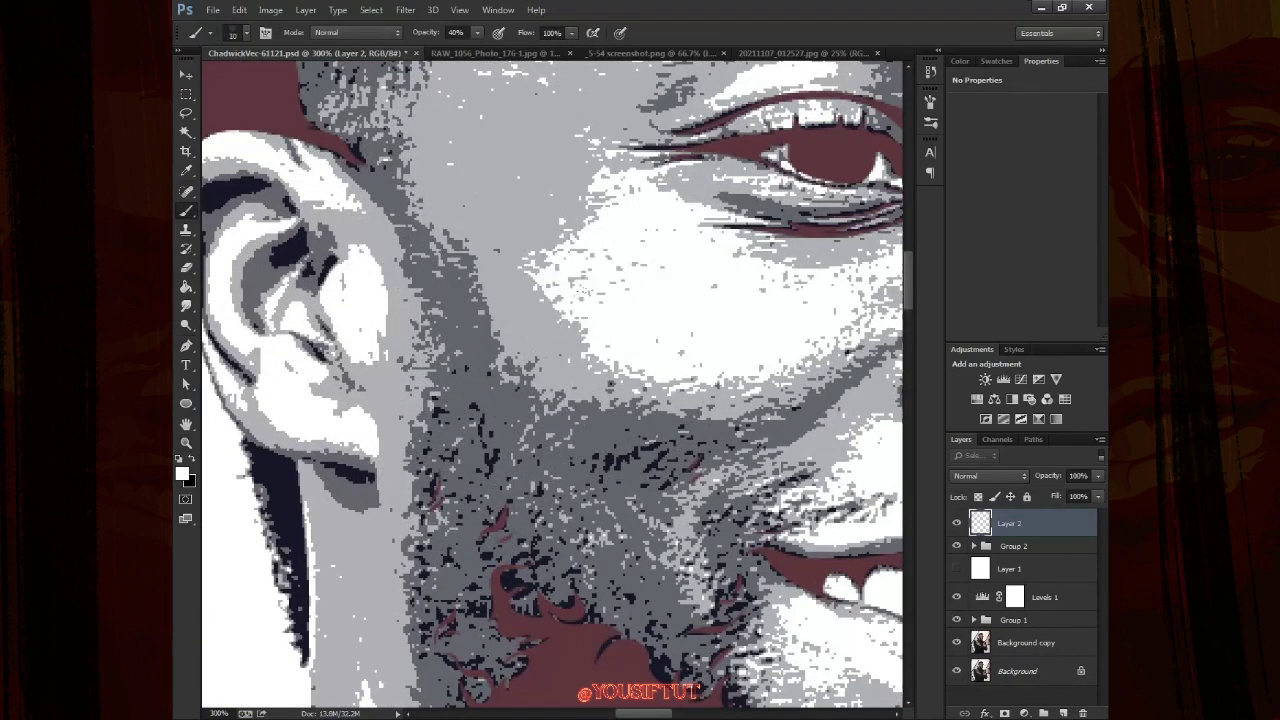
Paint white test streaks across the cheek with a small brush
drag(530, 165, 594, 218)
key(bracketright)
drag(470, 132, 482, 208)
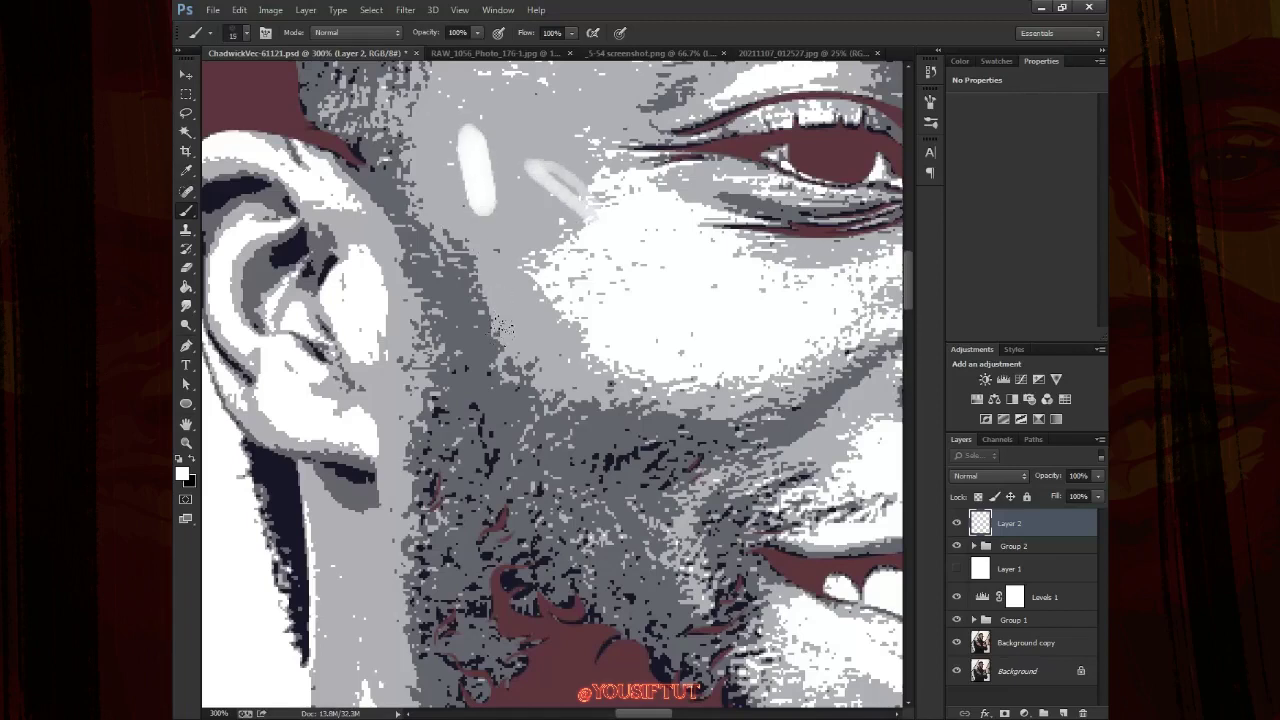
drag(465, 330, 505, 420)
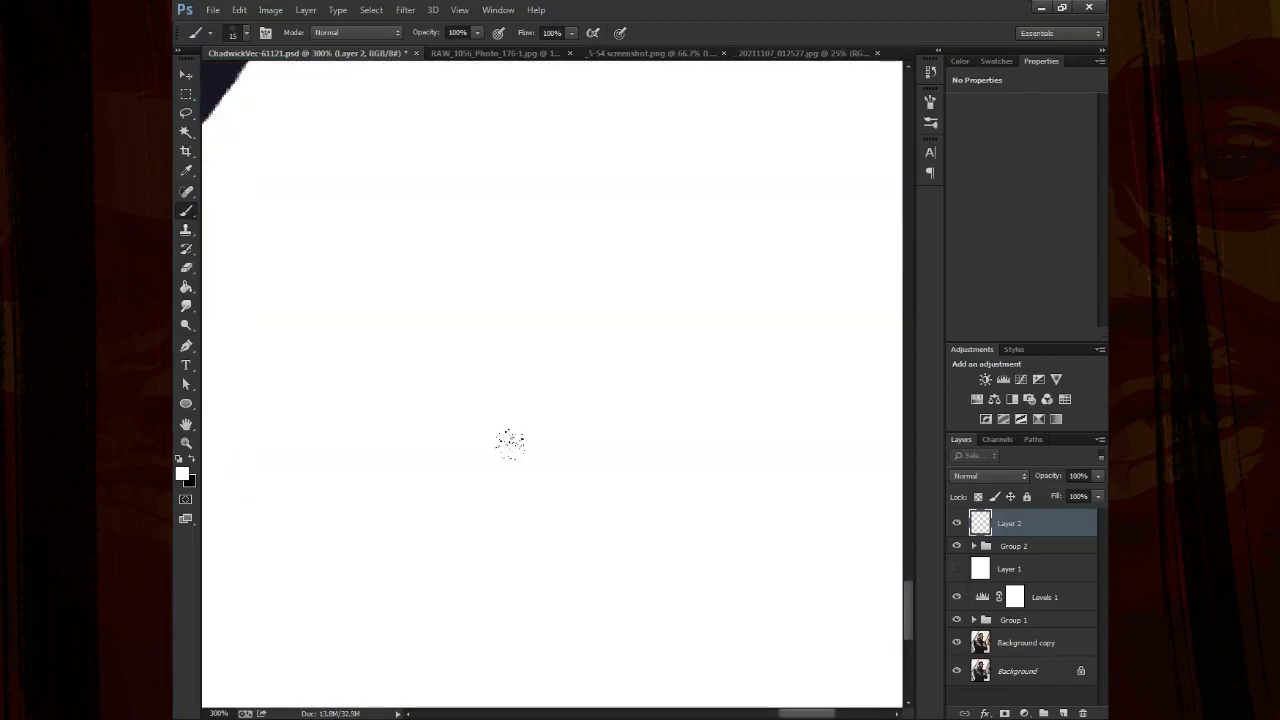
Above Layer 1, begin a new white pen shape along the cheek, jaw and beard edge
key(p)
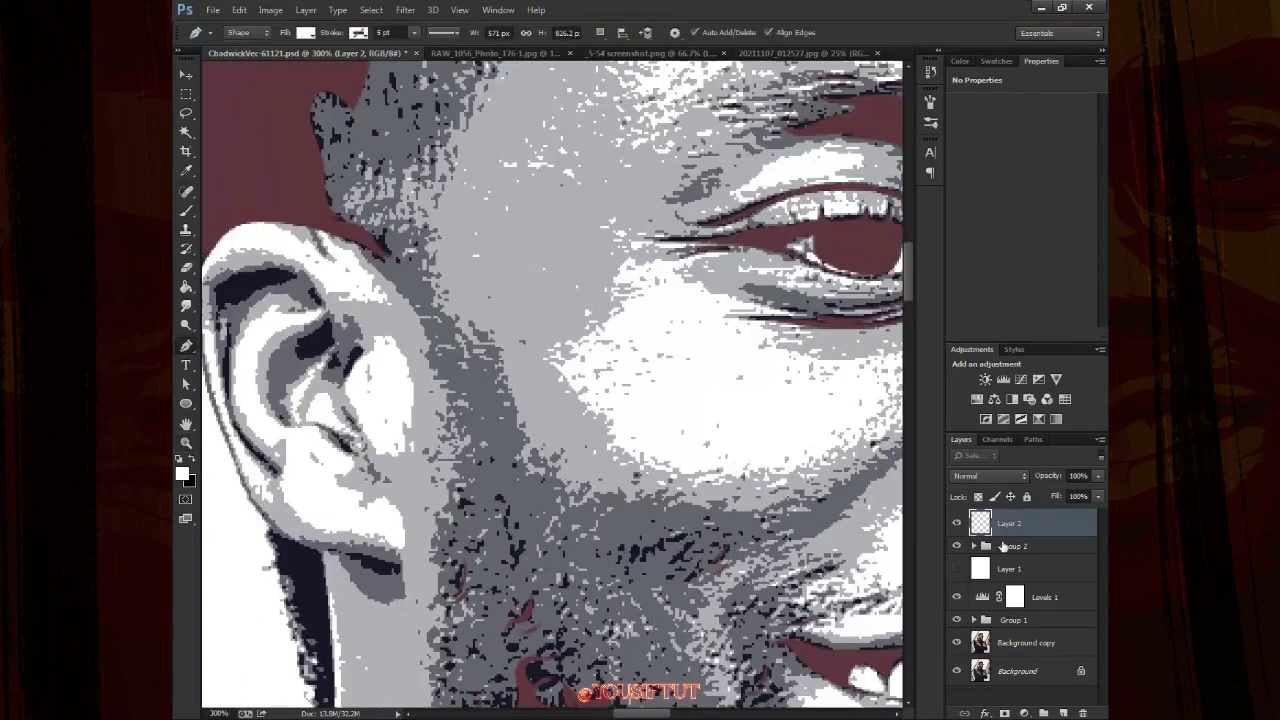
click(1015, 577)
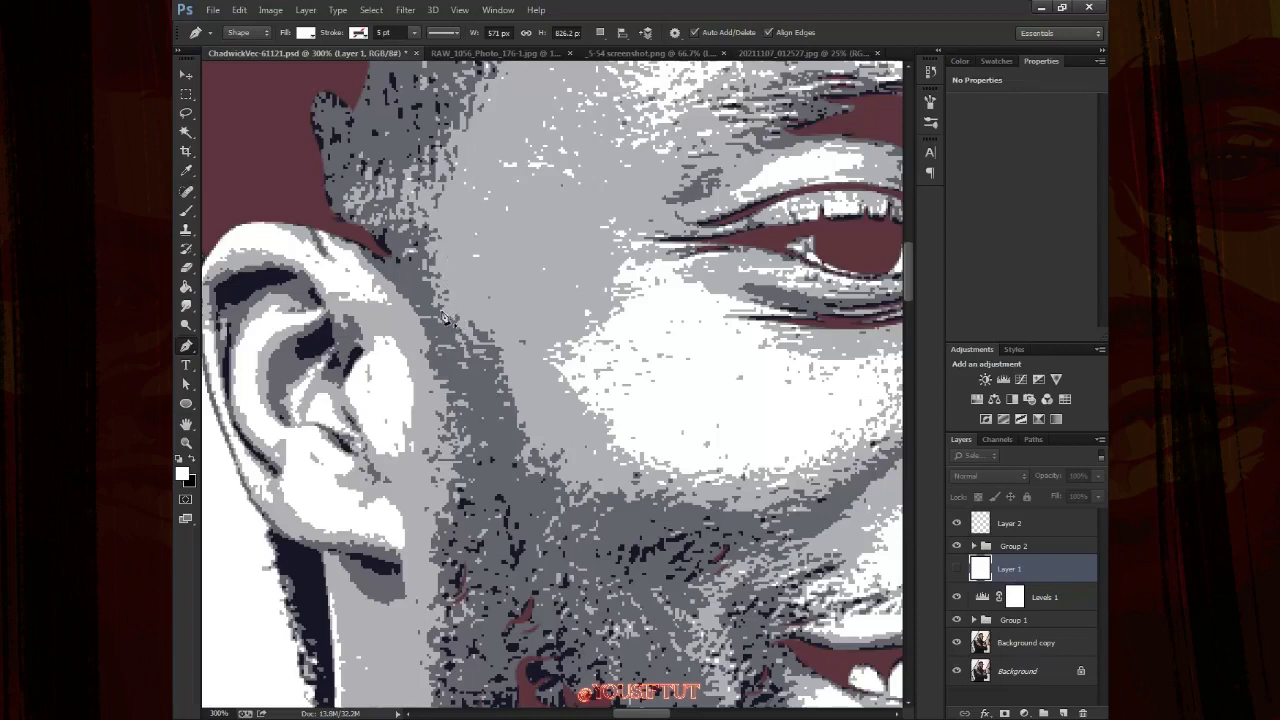
click(489, 386)
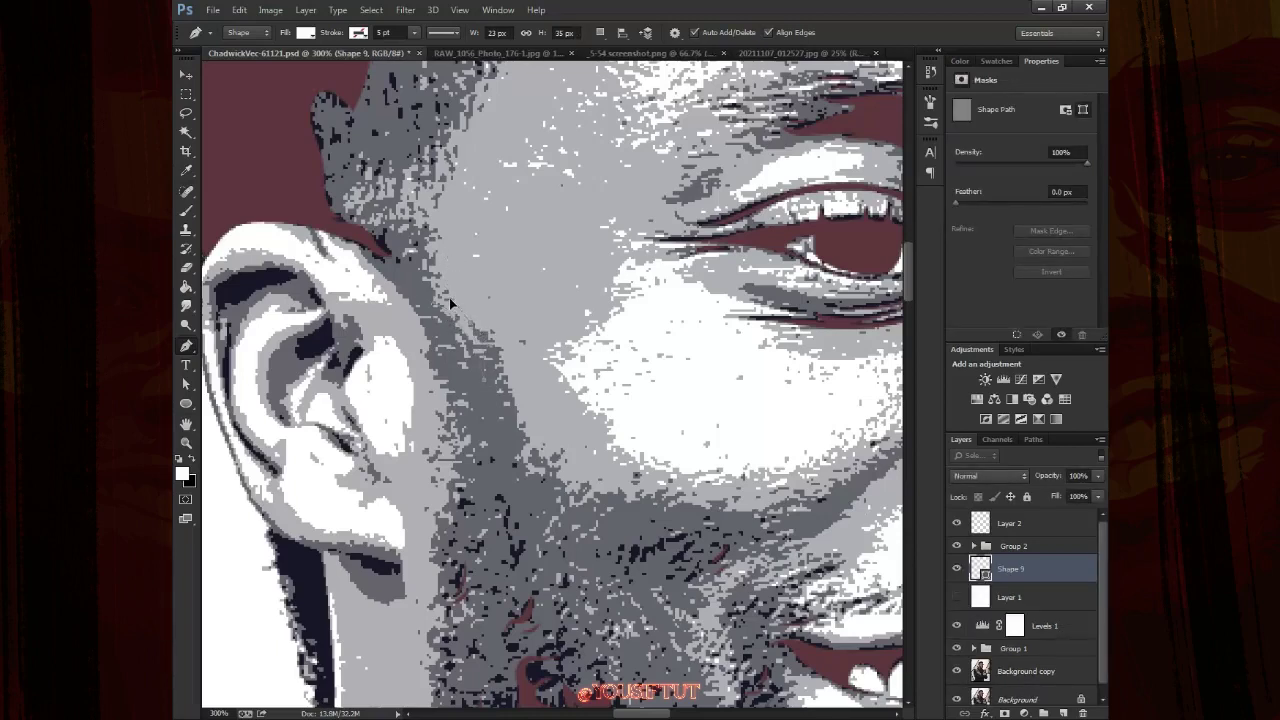
drag(449, 299, 500, 370)
click(518, 437)
click(556, 527)
drag(518, 437, 553, 483)
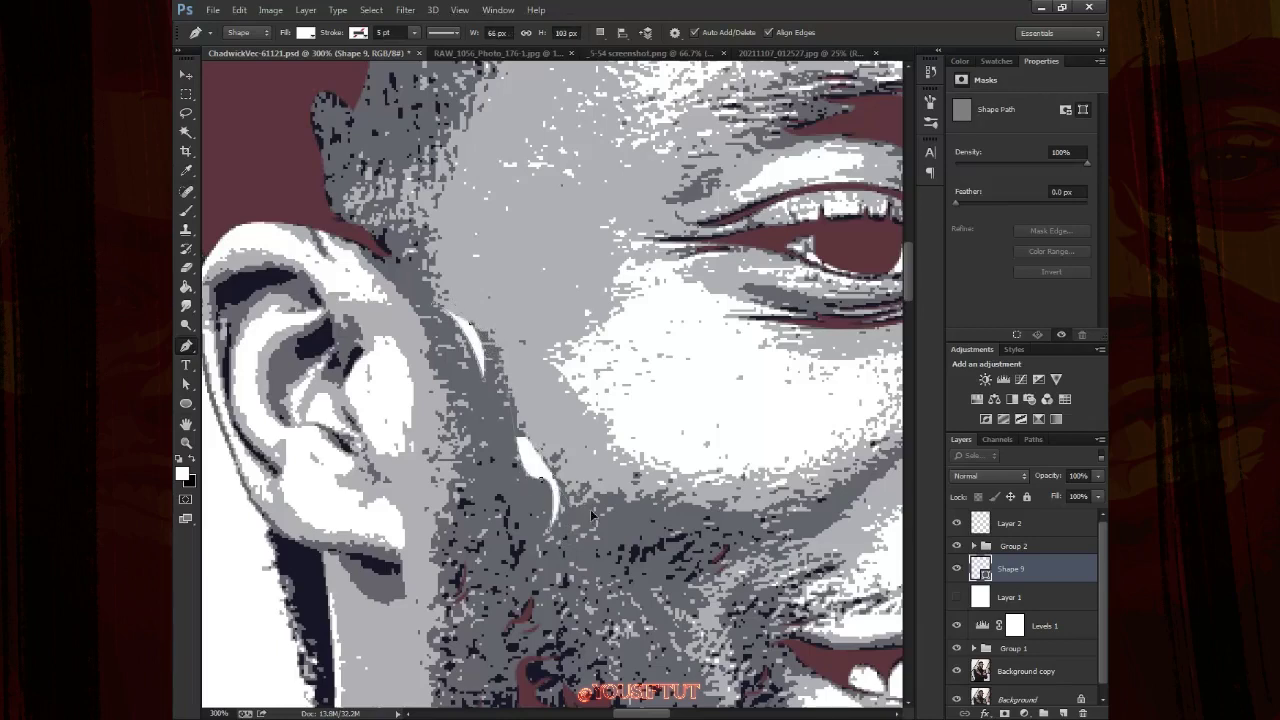
click(762, 515)
Complete the shape's lower-left edge and tail, then set its opacity to 20%
scroll(503, 462, up, 1)
drag(503, 462, 508, 510)
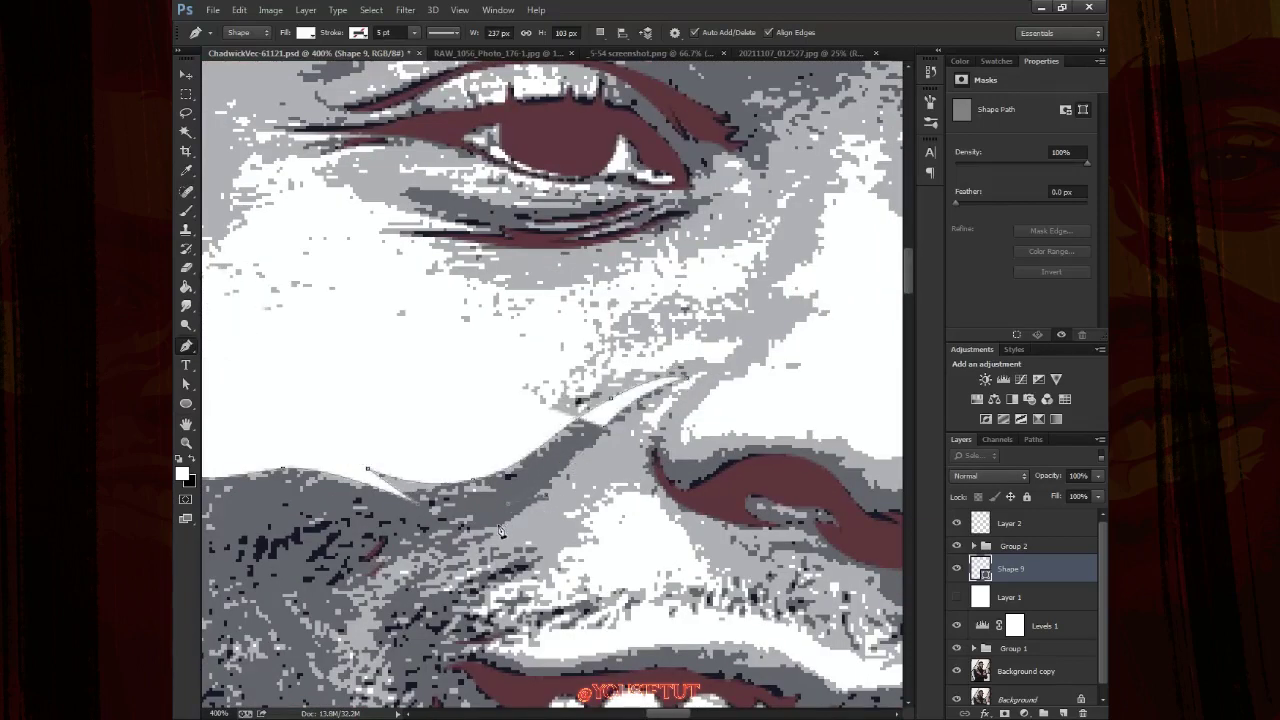
click(497, 524)
click(450, 533)
drag(418, 504, 367, 600)
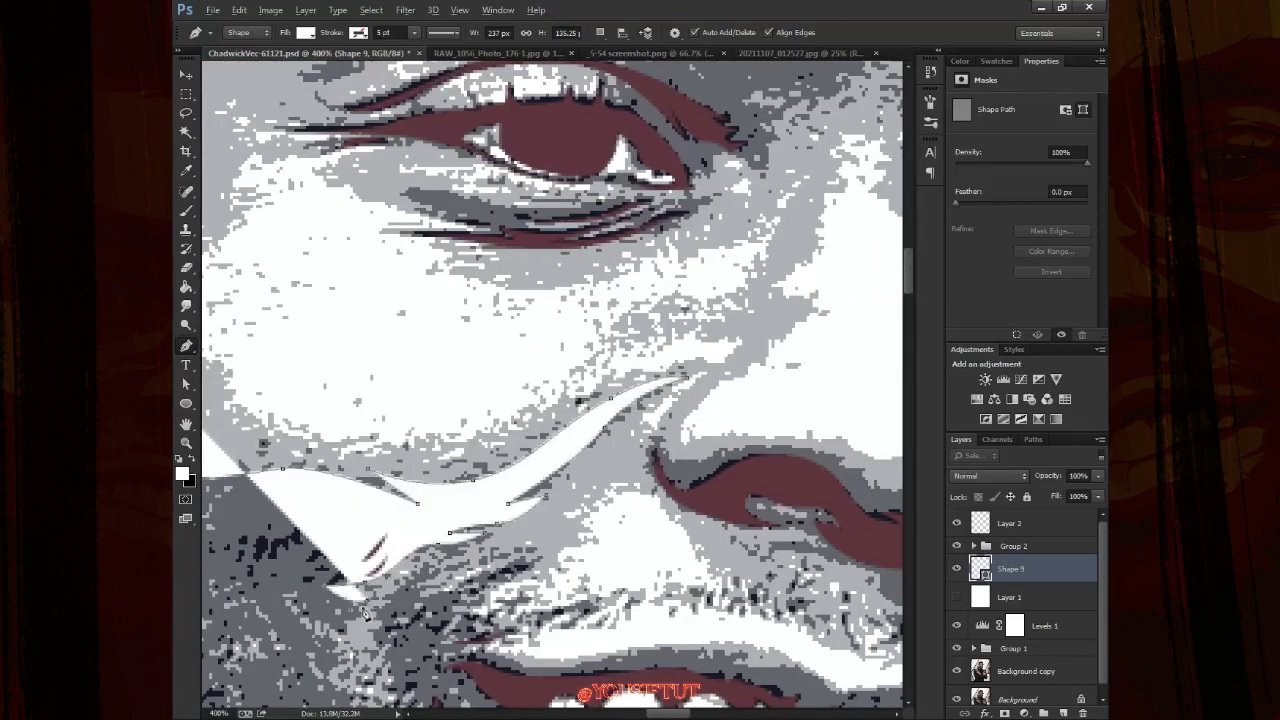
click(406, 470)
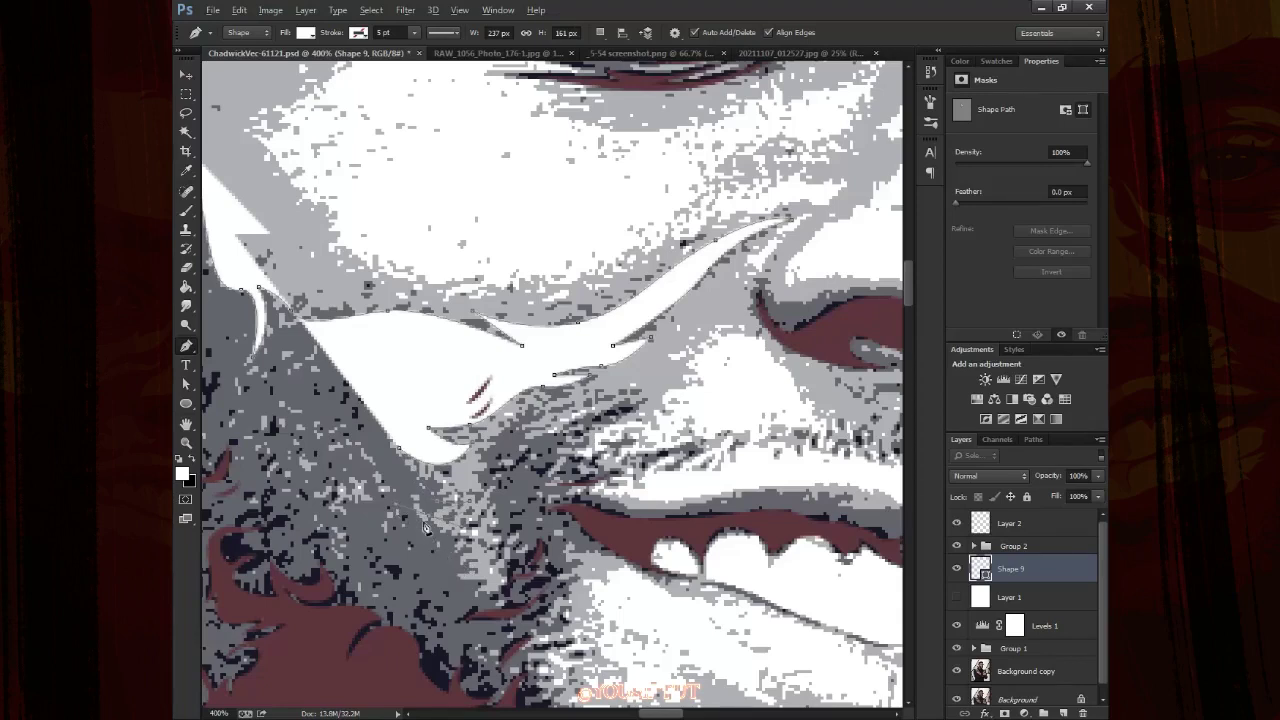
mouse_move(462, 545)
mouse_down()
mouse_move(462, 575)
mouse_move(490, 594)
mouse_up()
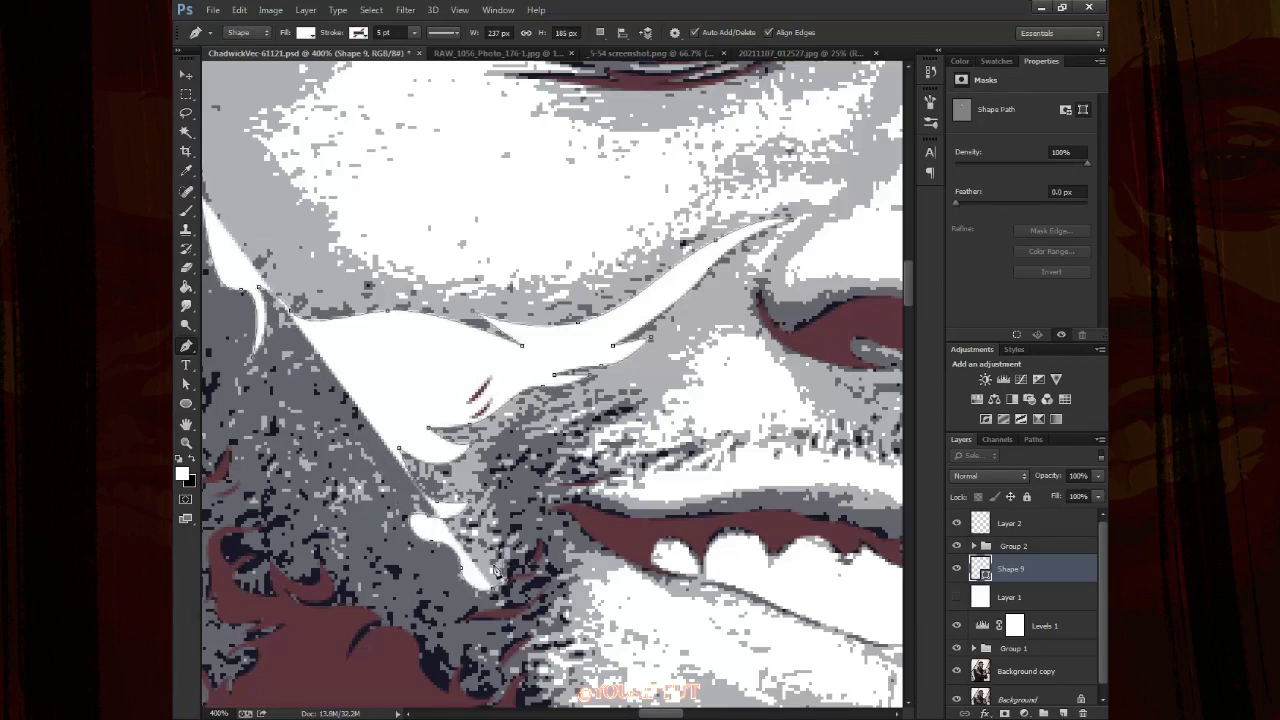
click(488, 562)
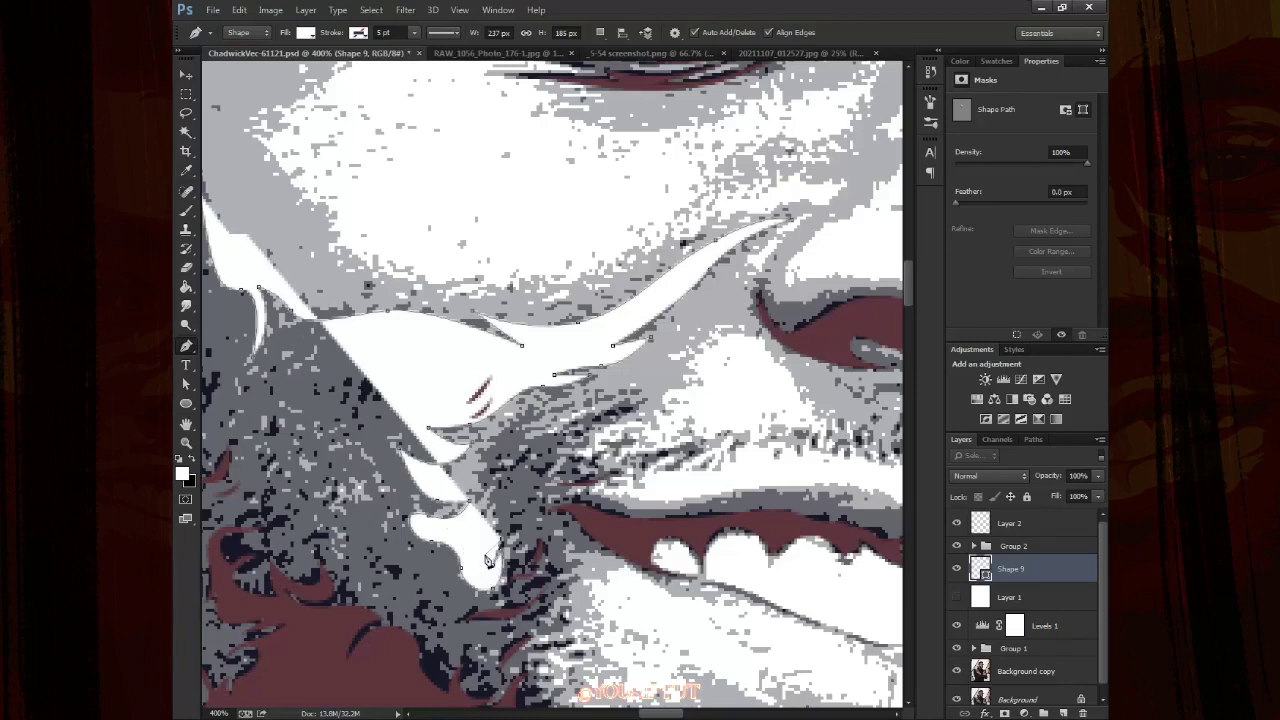
key(2)
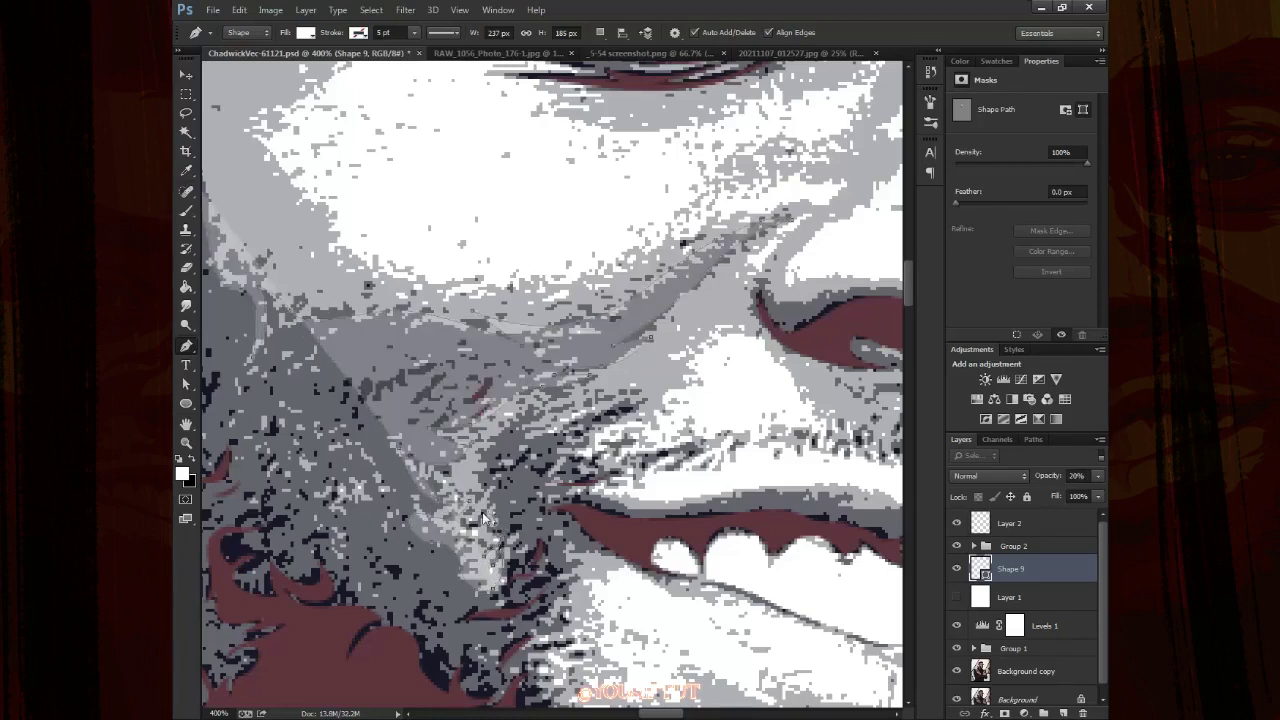
key(Up)
key(Up)
key(Up)
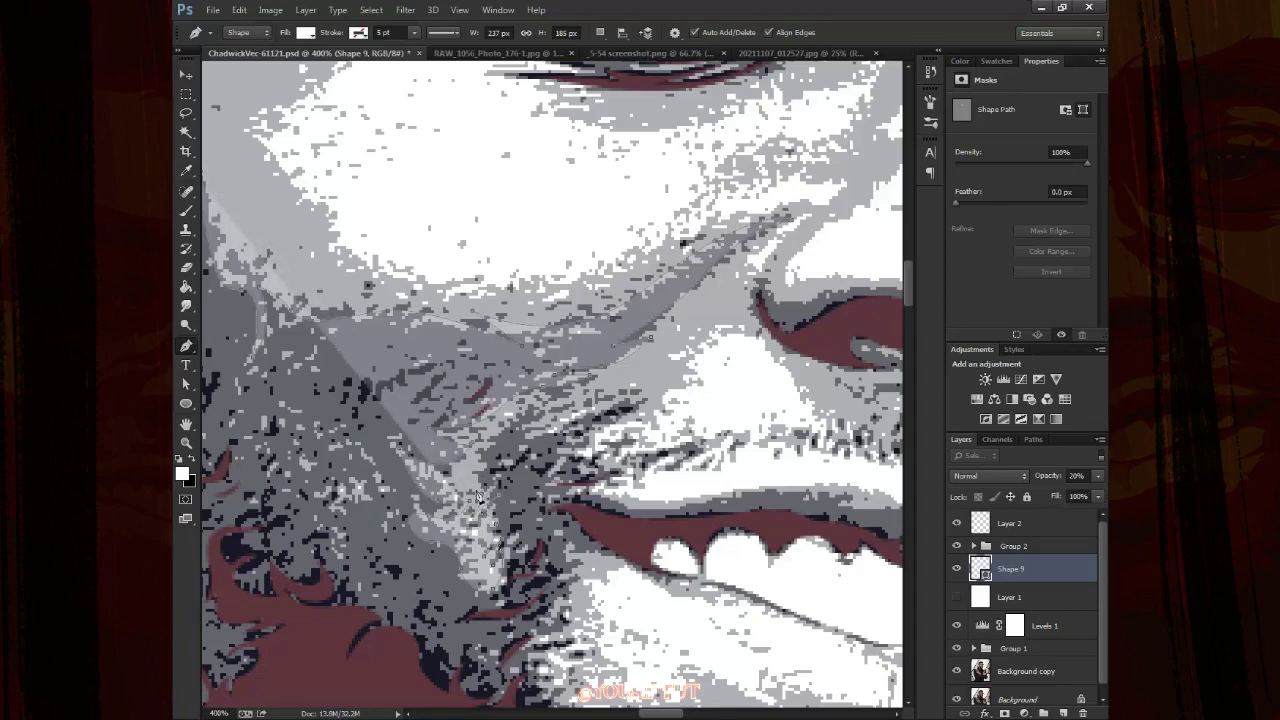
Continue the cheek outline along the beard edge toward the upper lip
click(516, 444)
click(530, 430)
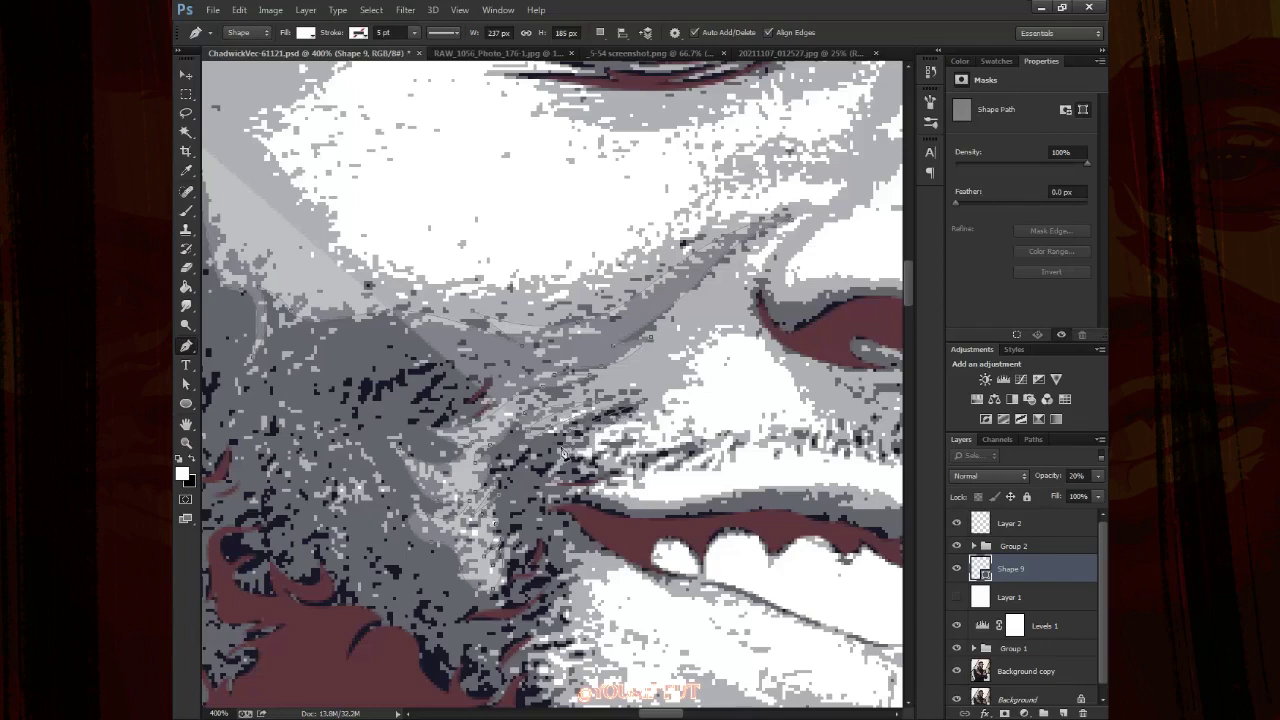
click(565, 454)
click(571, 491)
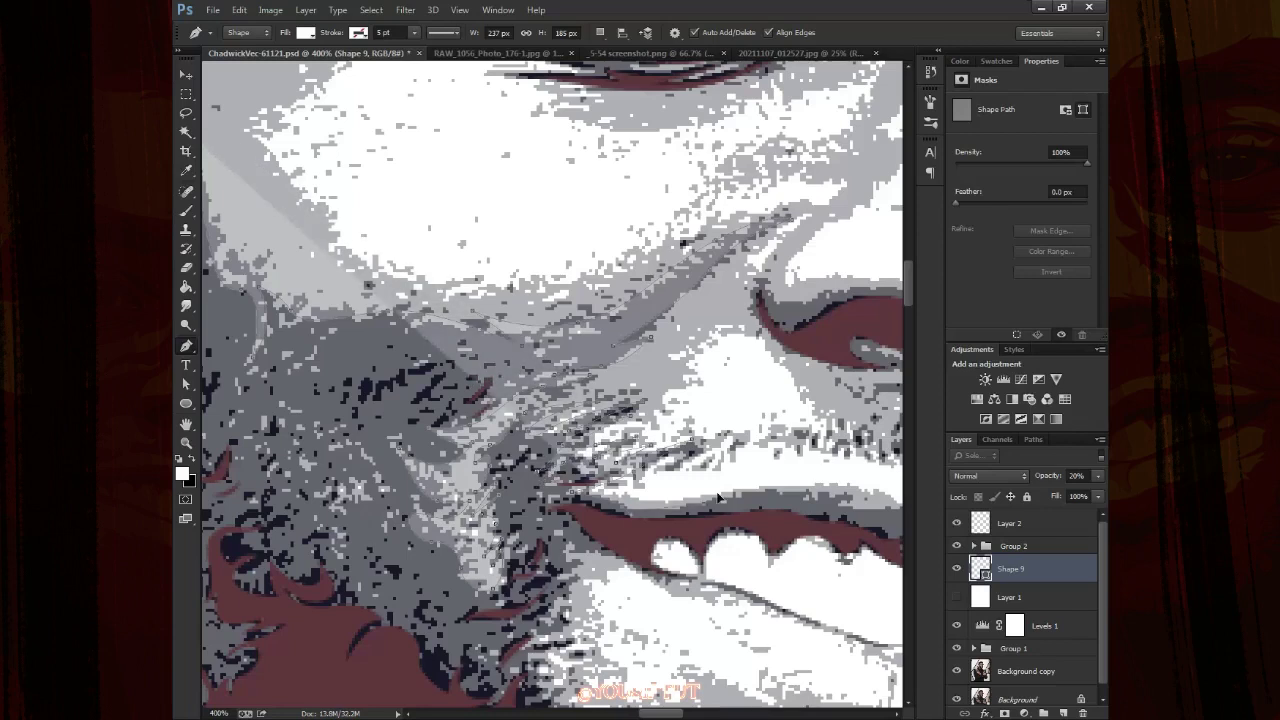
drag(724, 496, 498, 405)
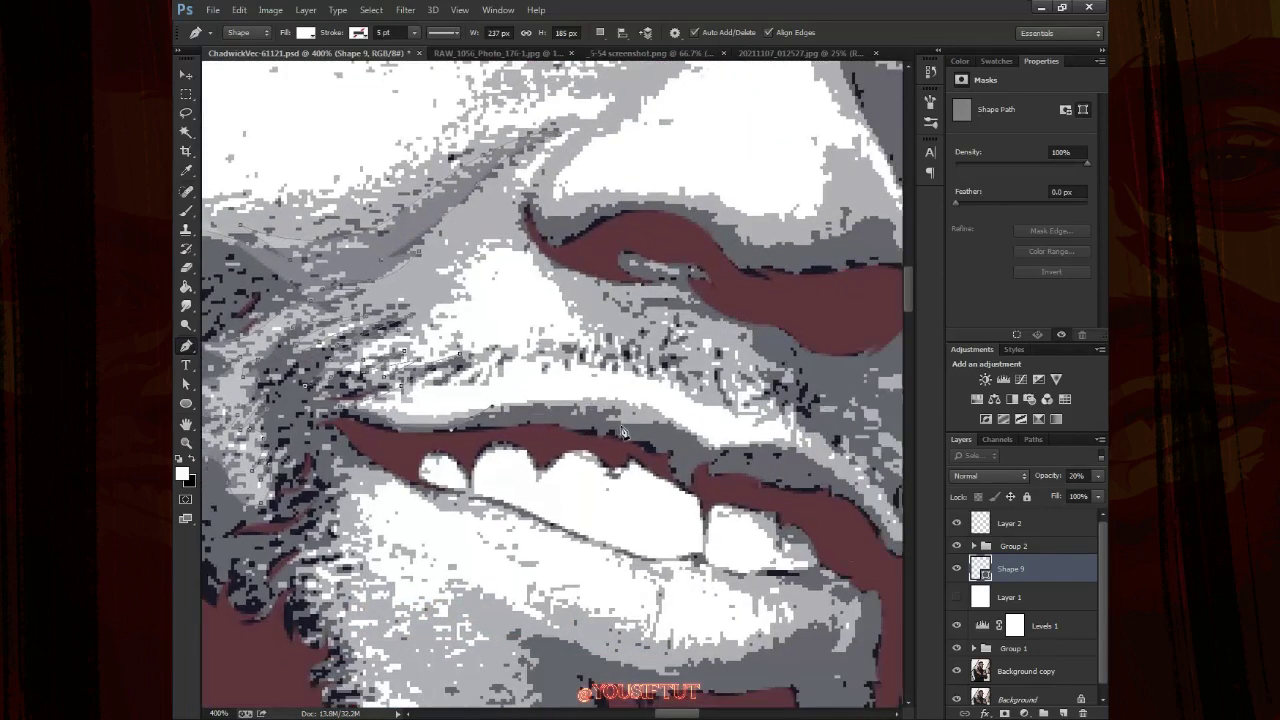
click(670, 413)
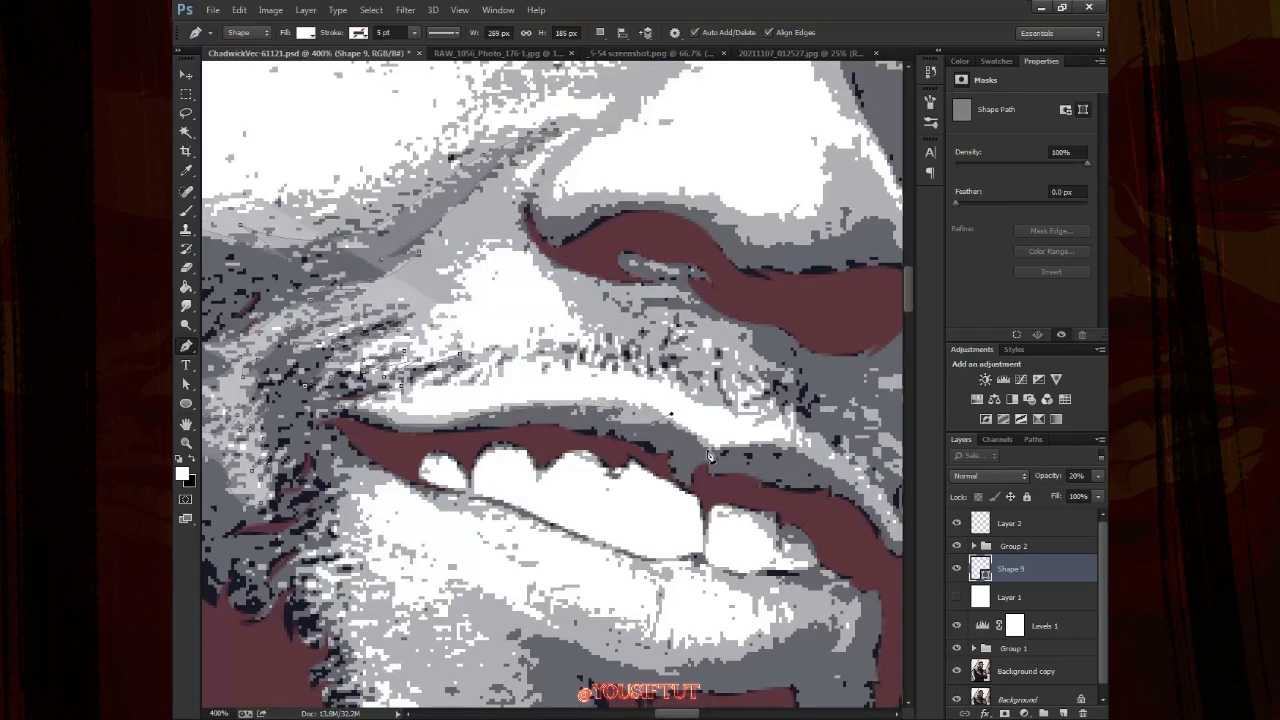
click(745, 460)
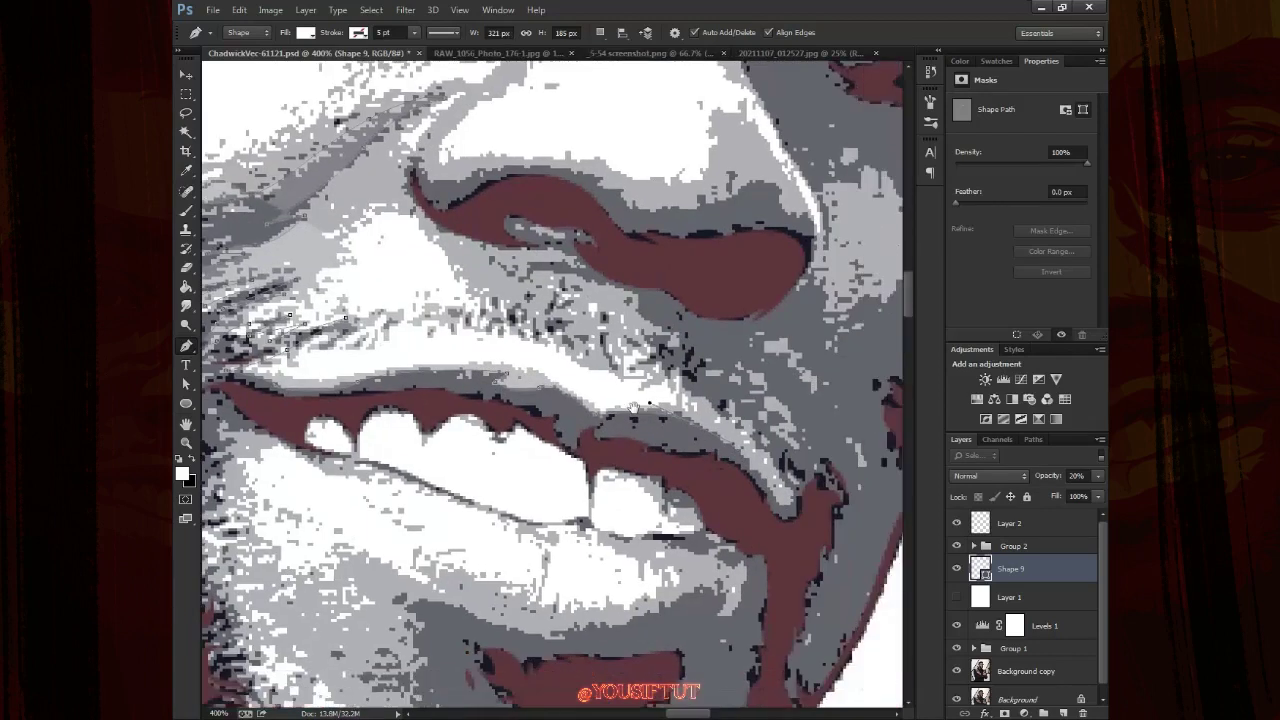
Extend the outline past the mouth corner and along the upper lip back toward the nose
drag(846, 484, 662, 430)
click(676, 452)
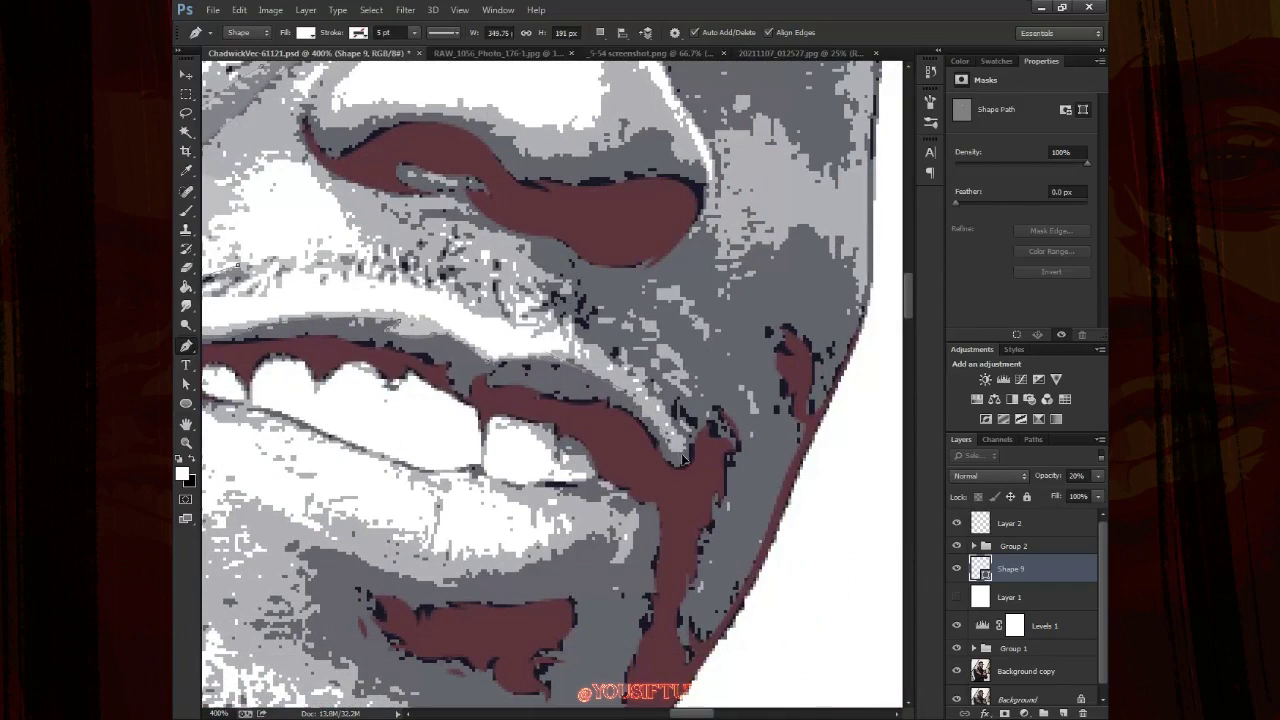
click(688, 461)
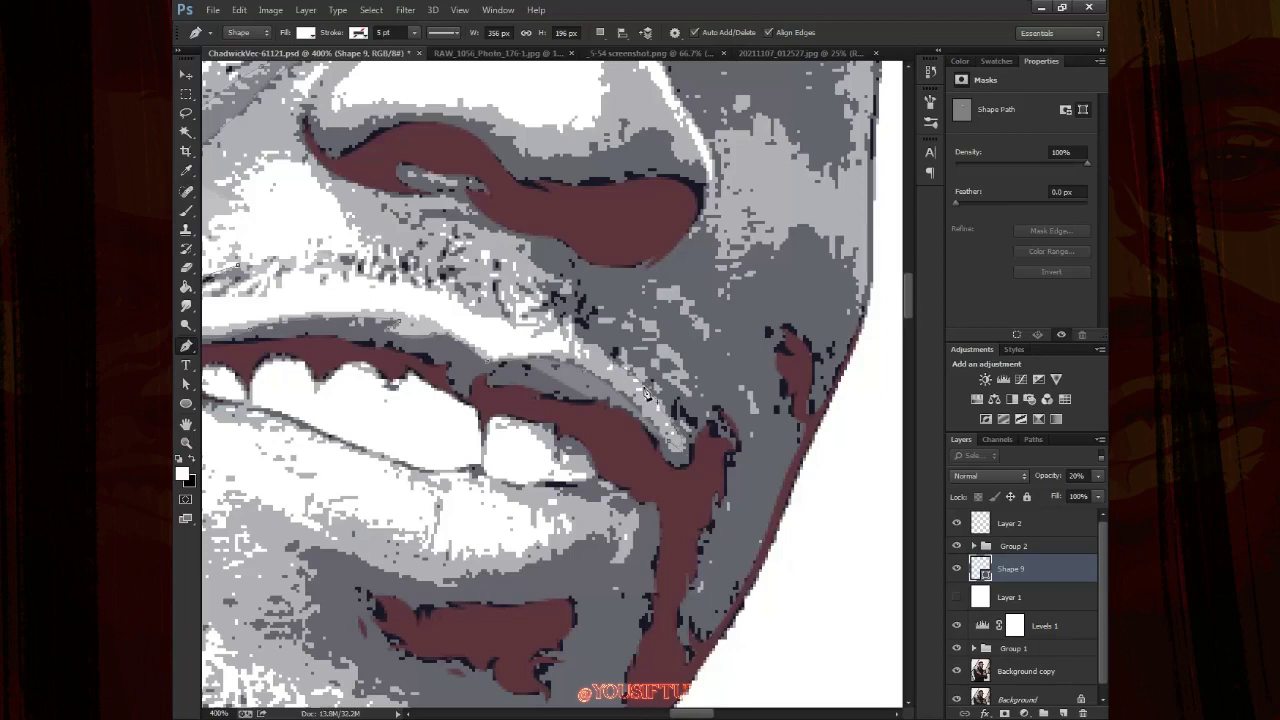
click(636, 382)
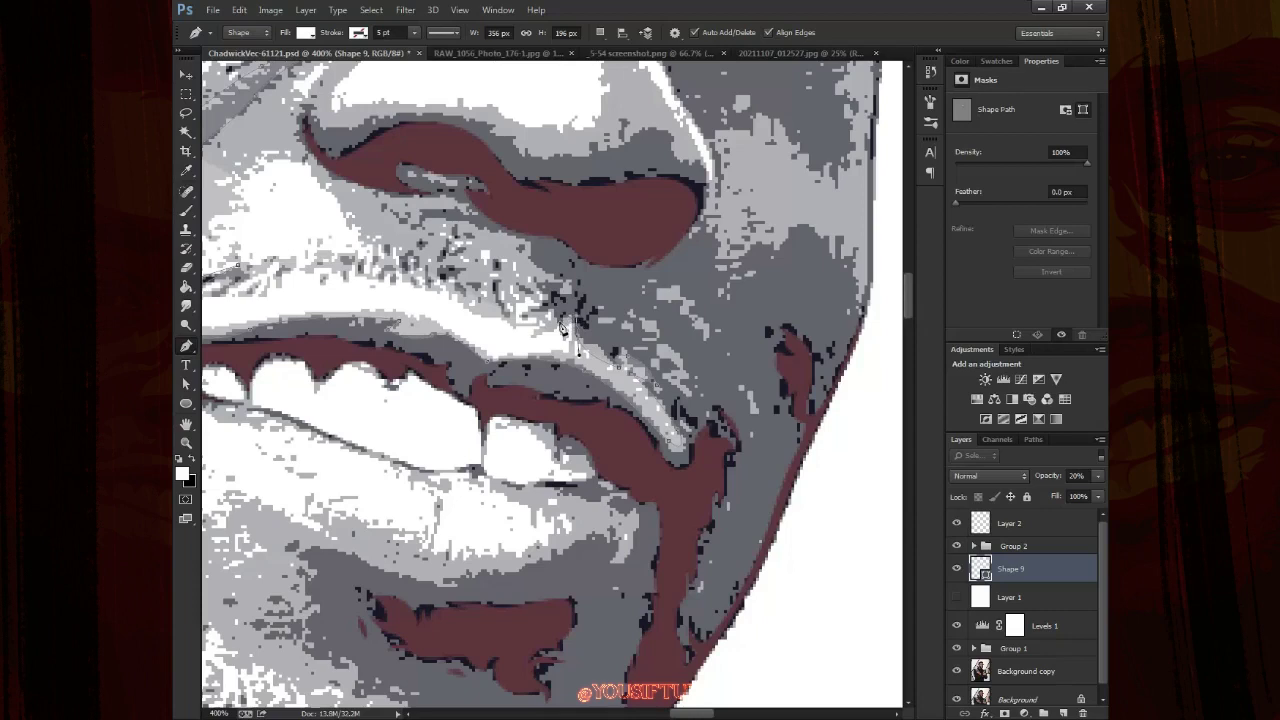
click(525, 227)
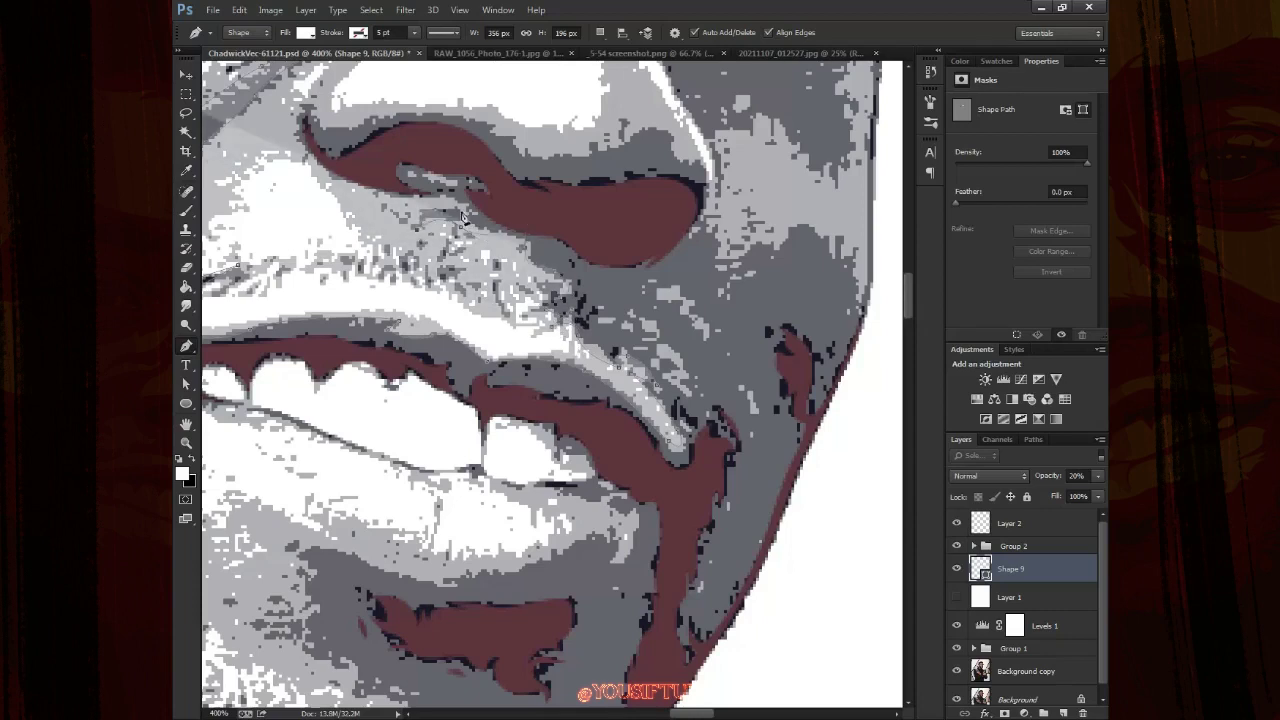
click(390, 203)
Trace the outline around the nostril's outer curve
scroll(302, 112, up, 3)
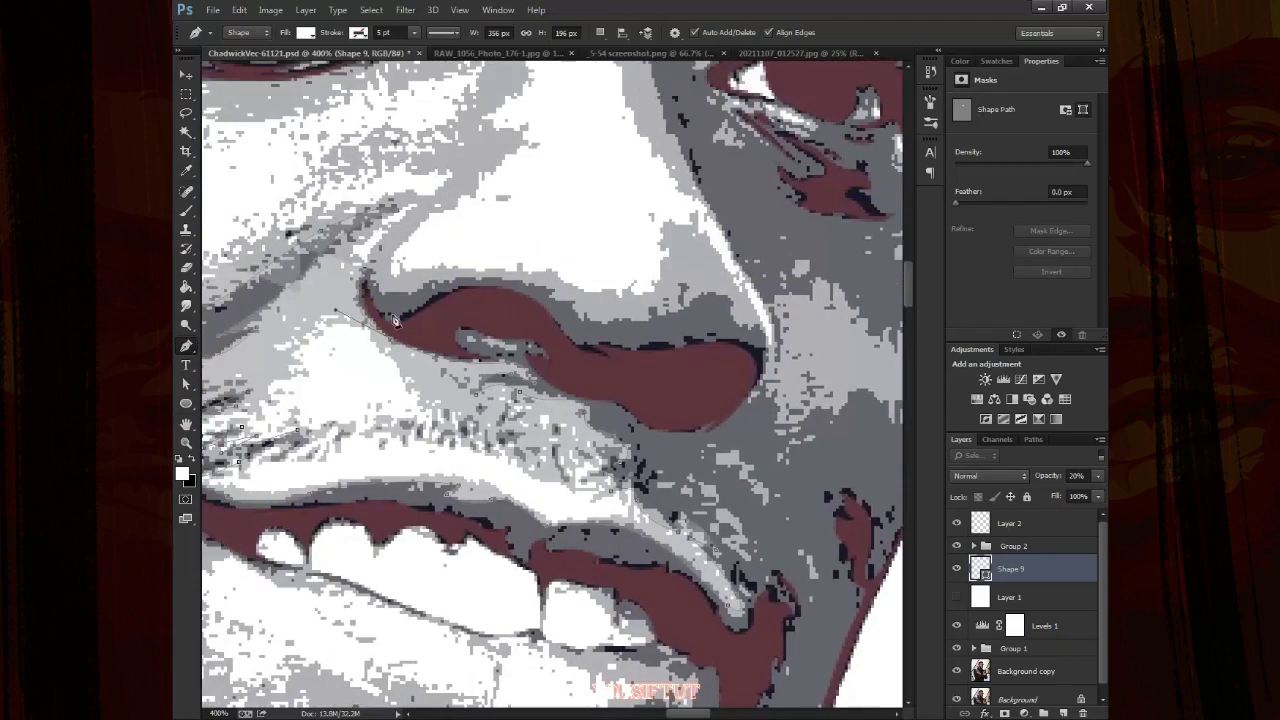
alt+scroll(379, 278, up, 1)
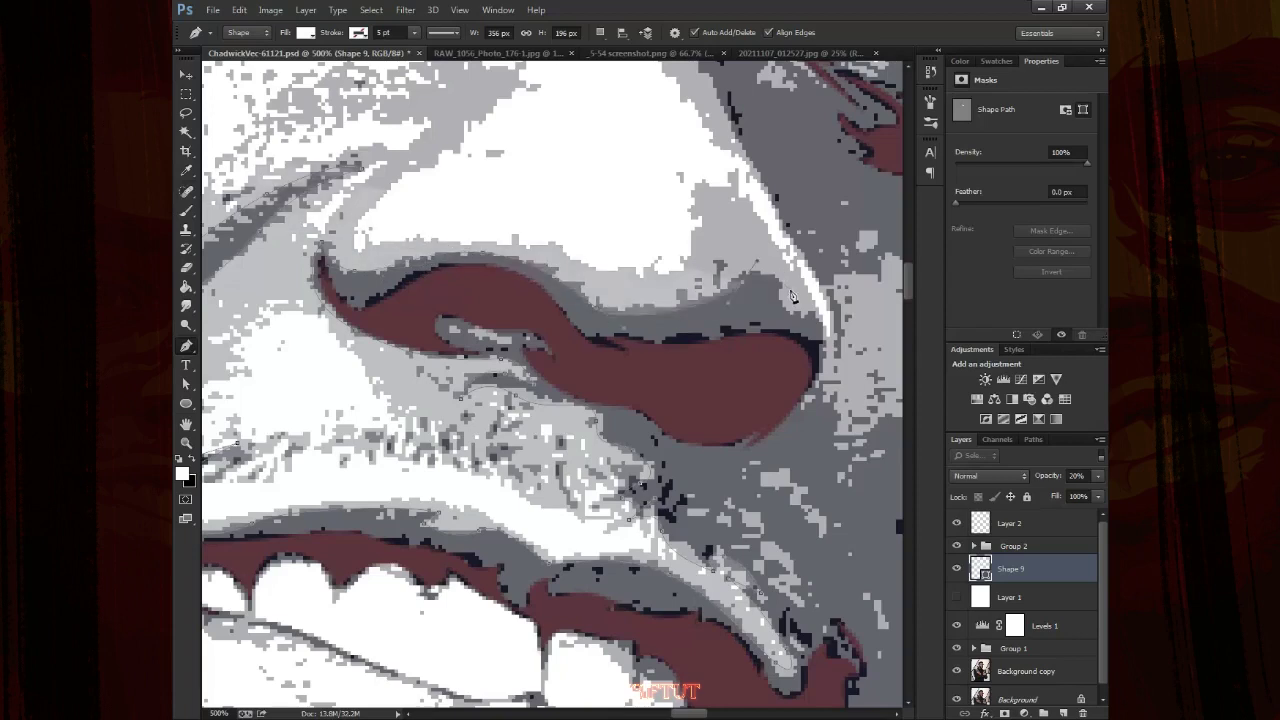
click(812, 324)
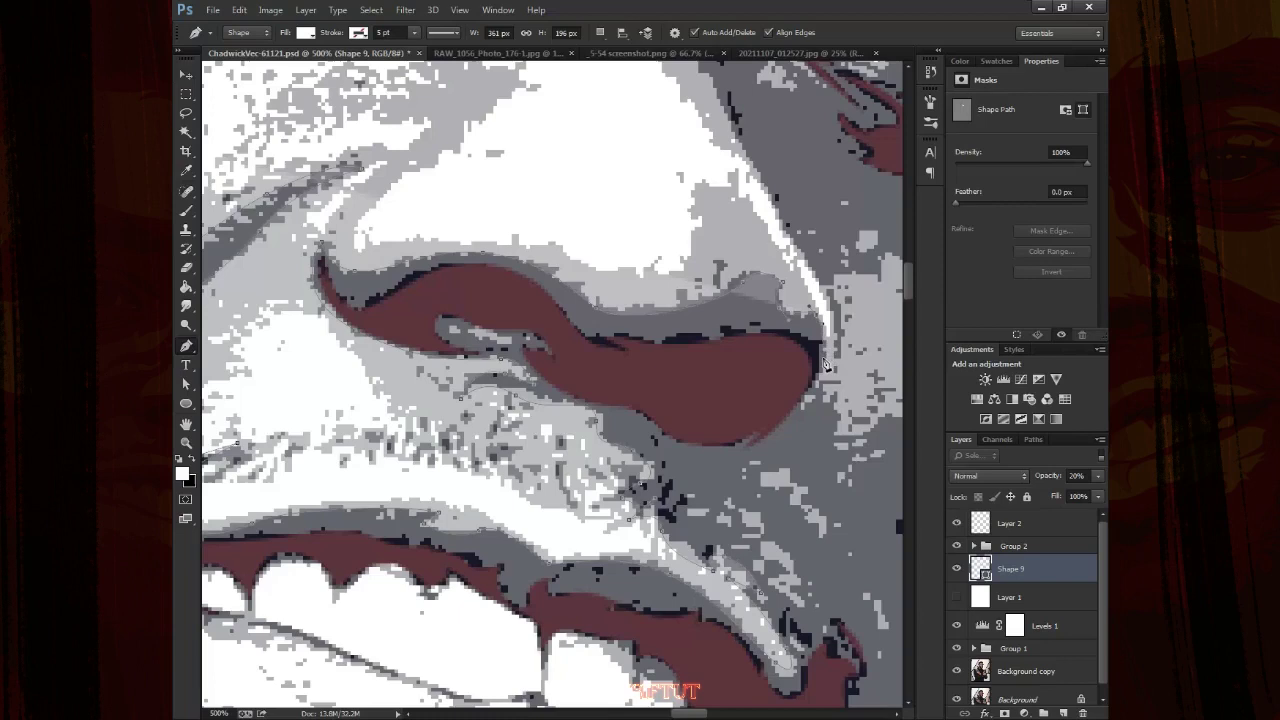
click(807, 412)
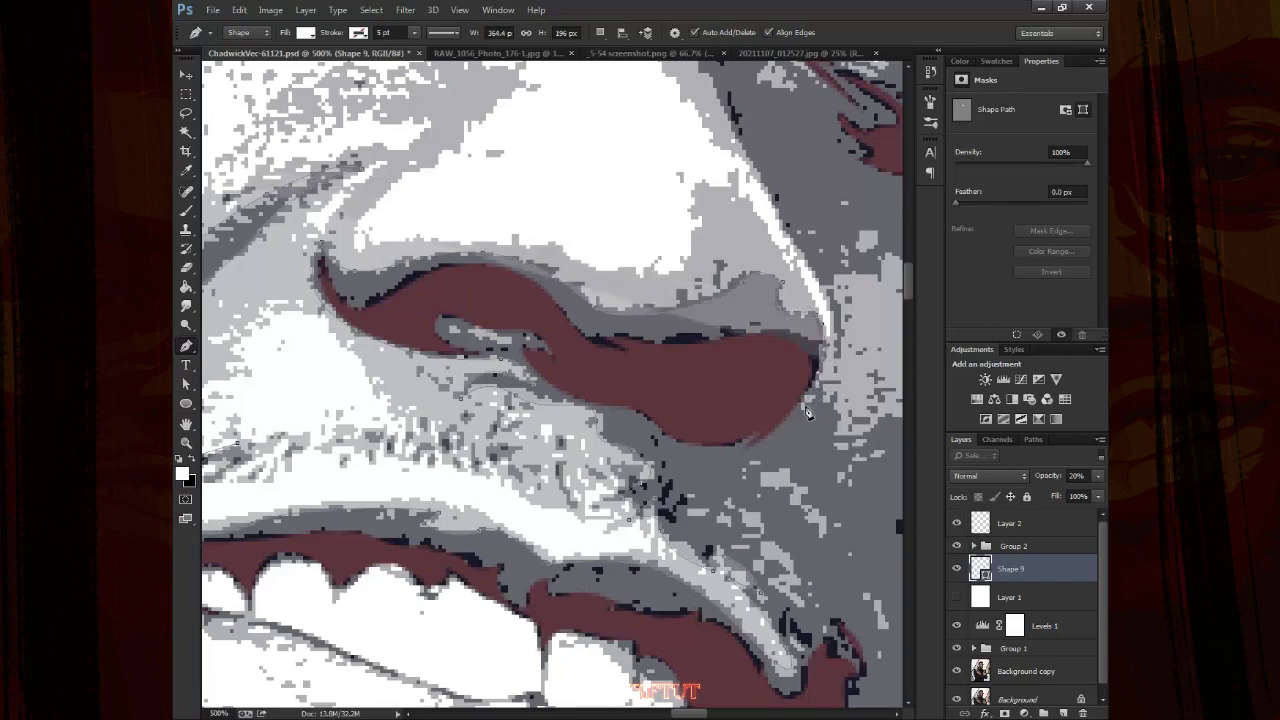
click(820, 378)
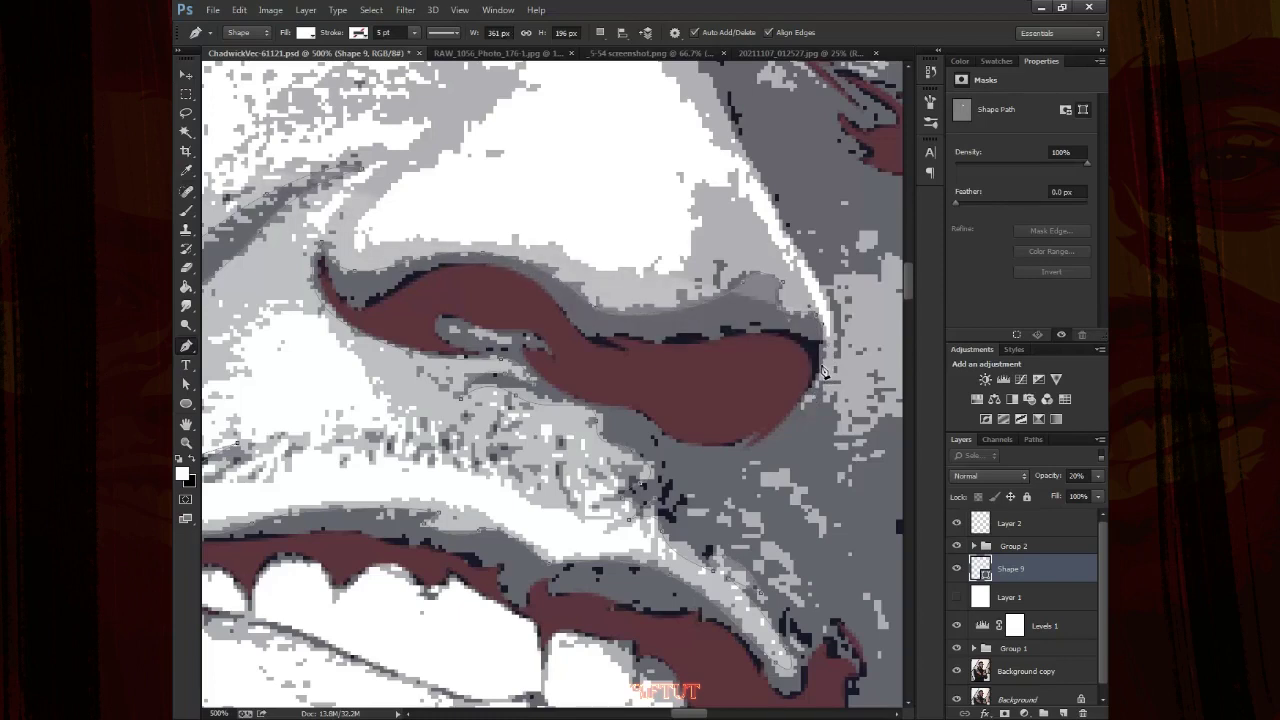
click(812, 393)
click(808, 408)
Run the outline down the face's outer edge and jaw toward the chin
drag(828, 398, 690, 350)
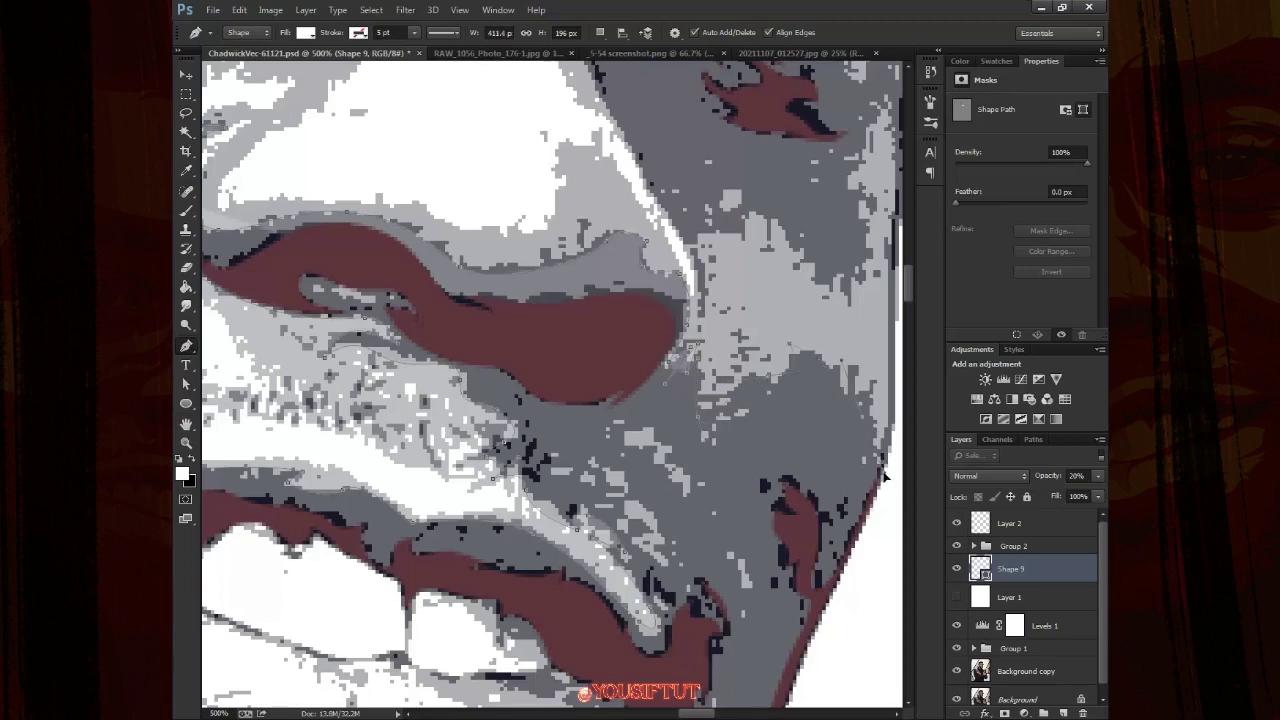
click(894, 390)
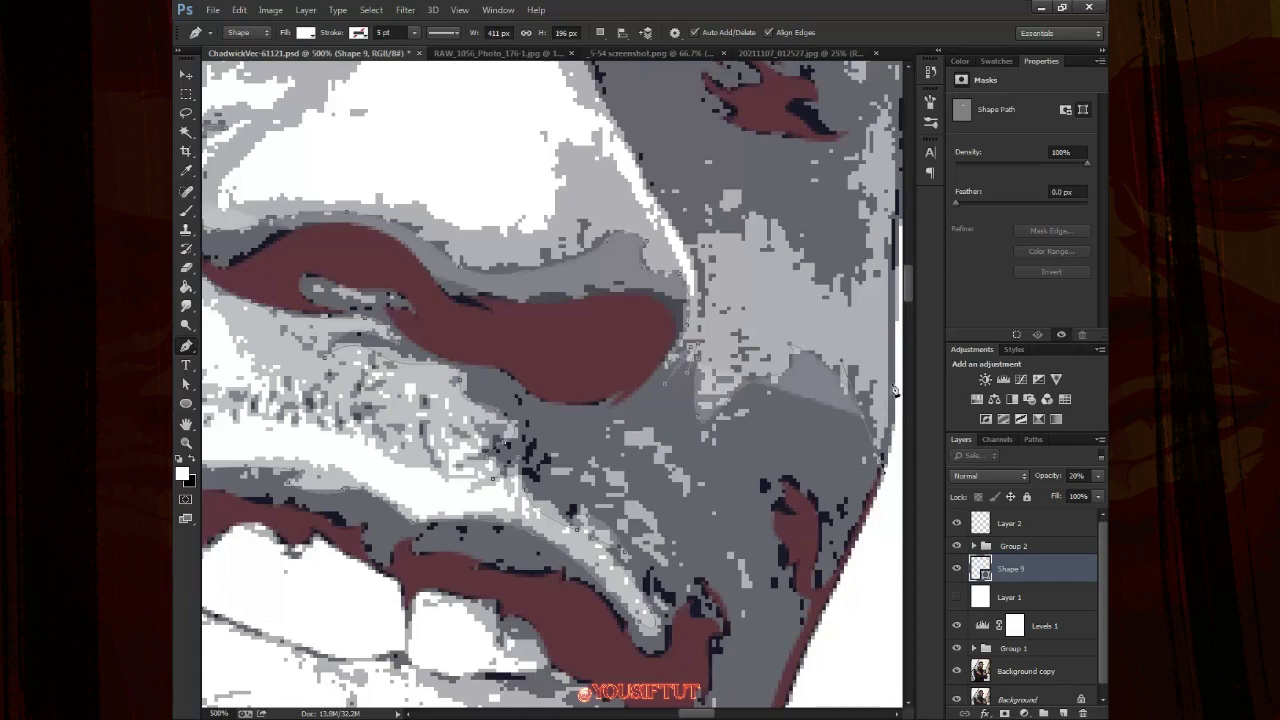
click(878, 500)
drag(832, 588, 822, 265)
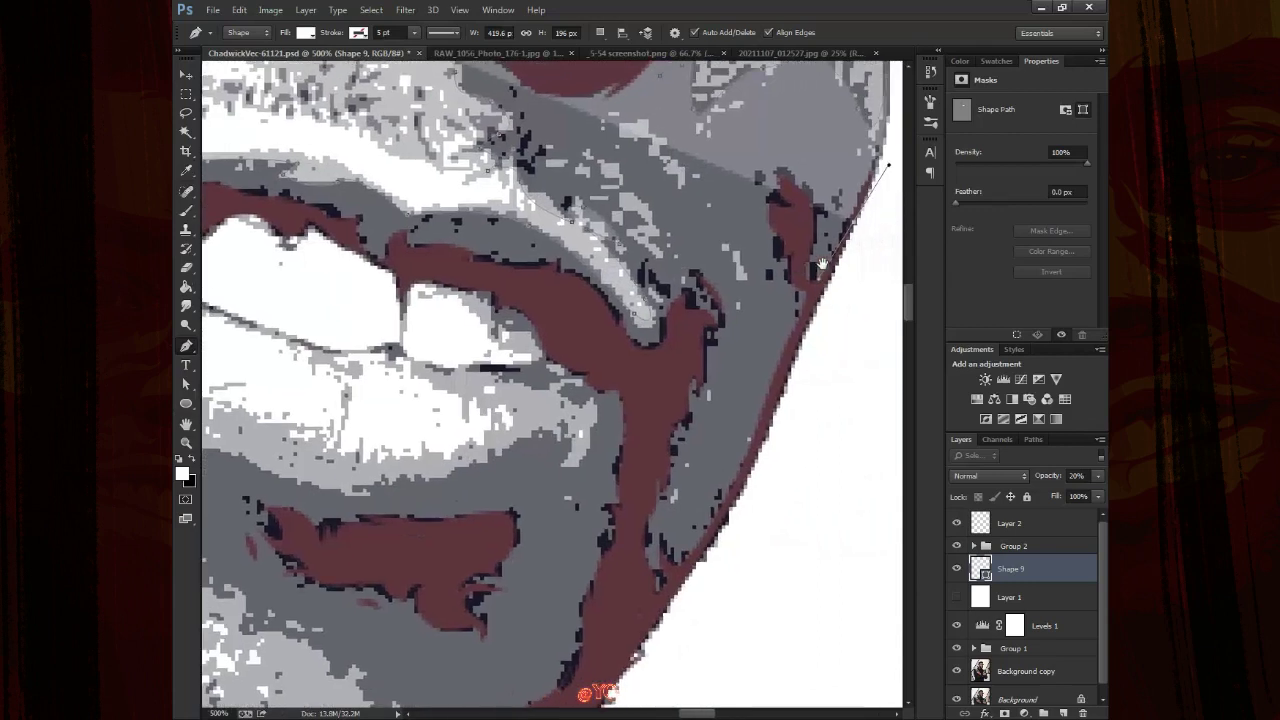
click(762, 434)
click(639, 612)
drag(643, 627, 320, 471)
Anchor the outline through the lower beard with smooth points along its edge
click(591, 563)
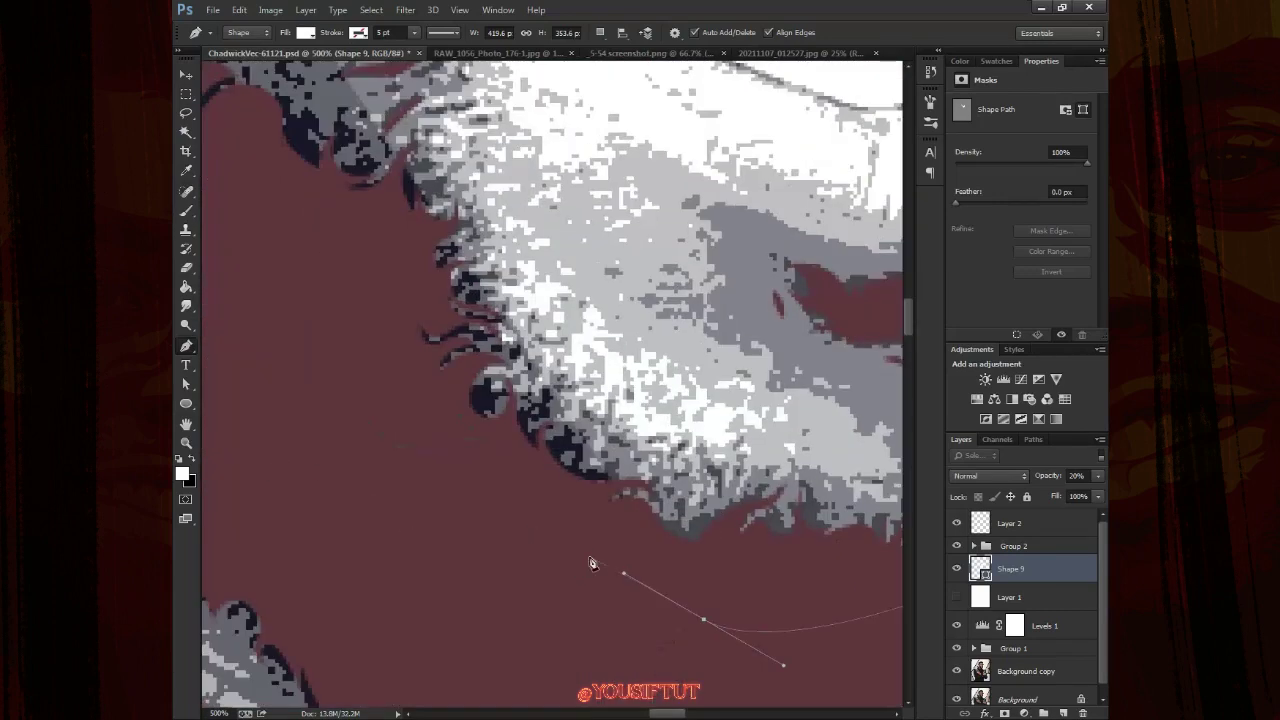
mouse_move(494, 603)
mouse_down()
mouse_move(639, 226)
mouse_move(530, 515)
mouse_up()
click(461, 406)
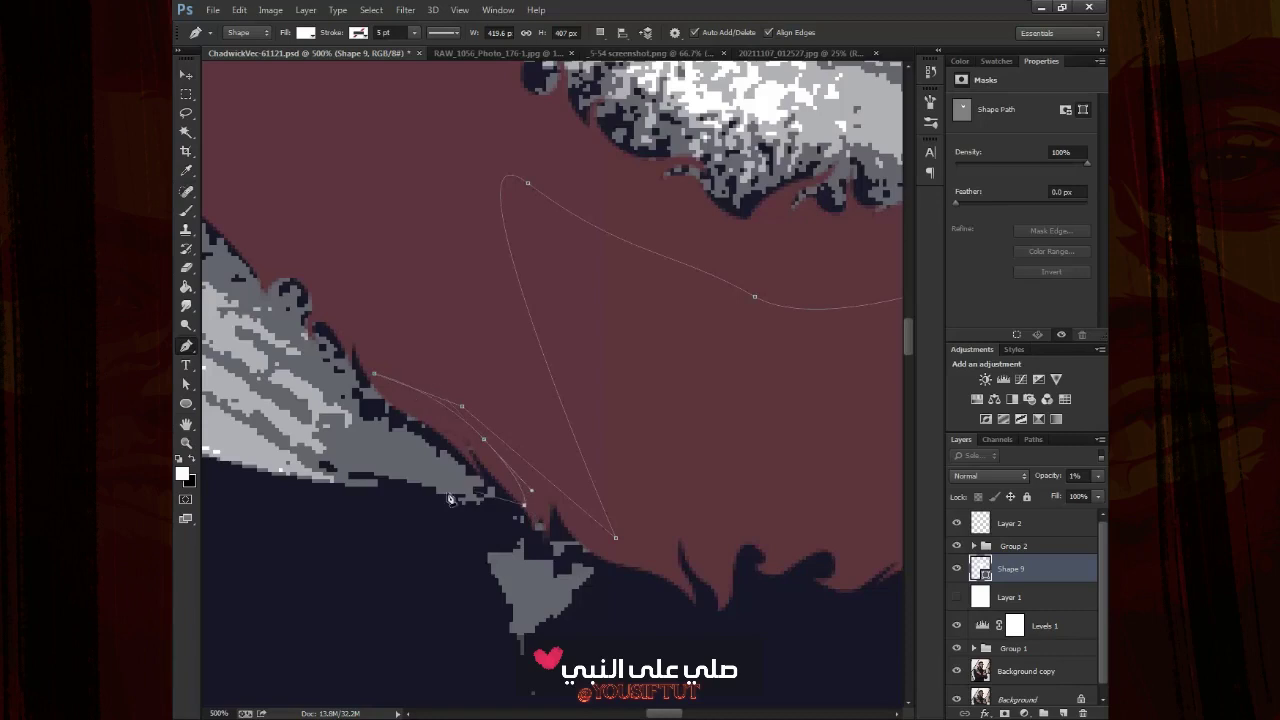
drag(432, 490, 522, 505)
drag(270, 448, 505, 478)
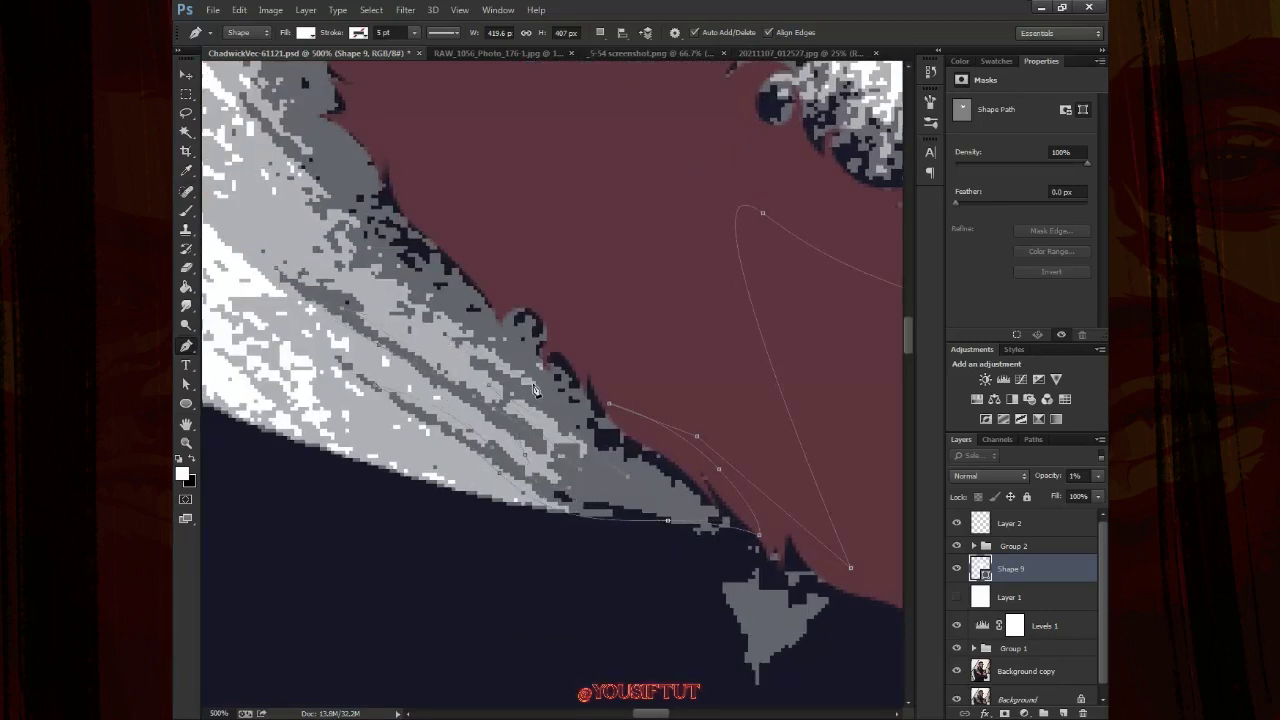
scroll(340, 236, up, 5)
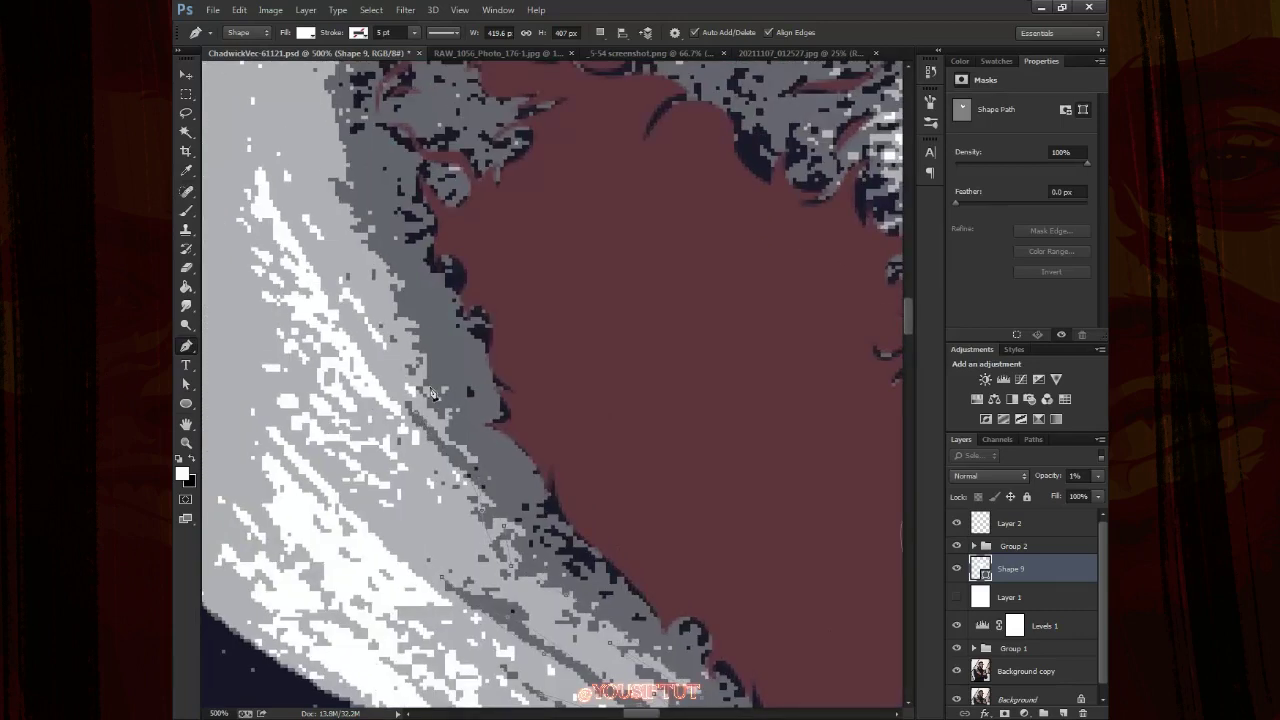
scroll(380, 300, up, 3)
Place anchors on the hair edge near the eye, removing a stray handle
click(417, 352)
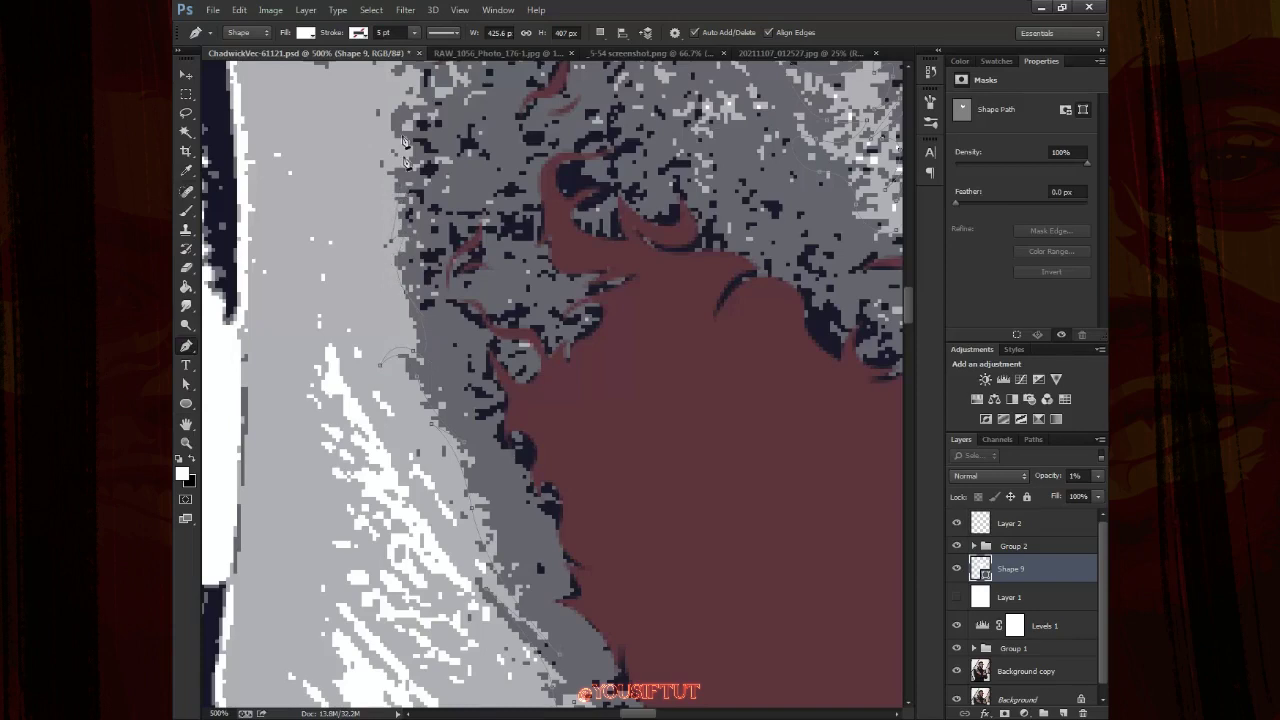
drag(406, 180, 421, 406)
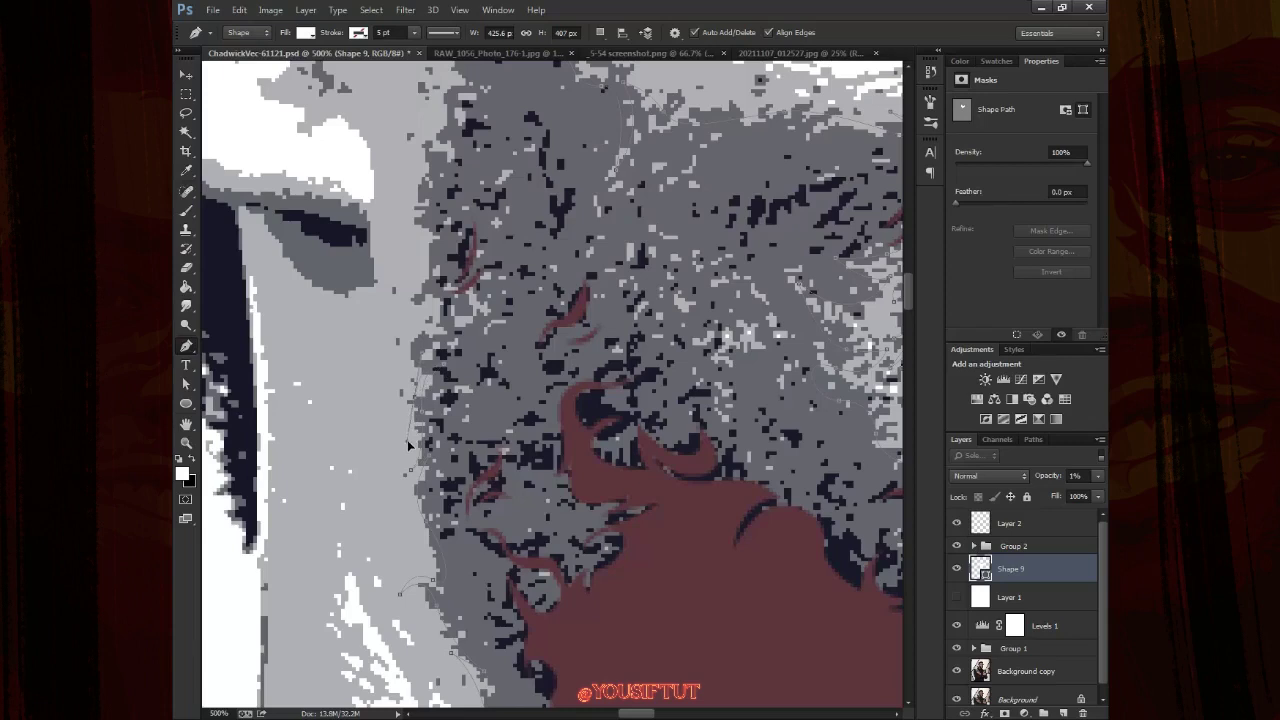
alt+click(415, 404)
drag(410, 267, 424, 246)
scroll(472, 160, up, 3)
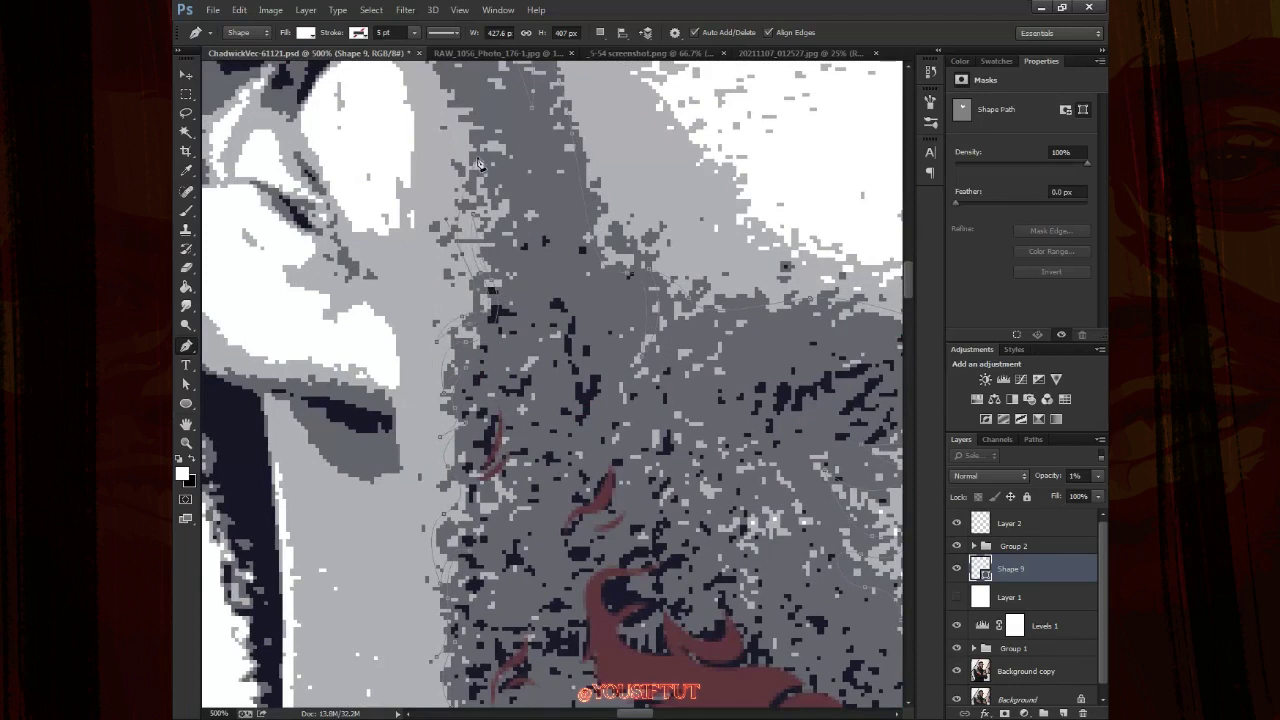
scroll(478, 163, up, 3)
scroll(468, 275, up, 3)
scroll(465, 337, up, 2)
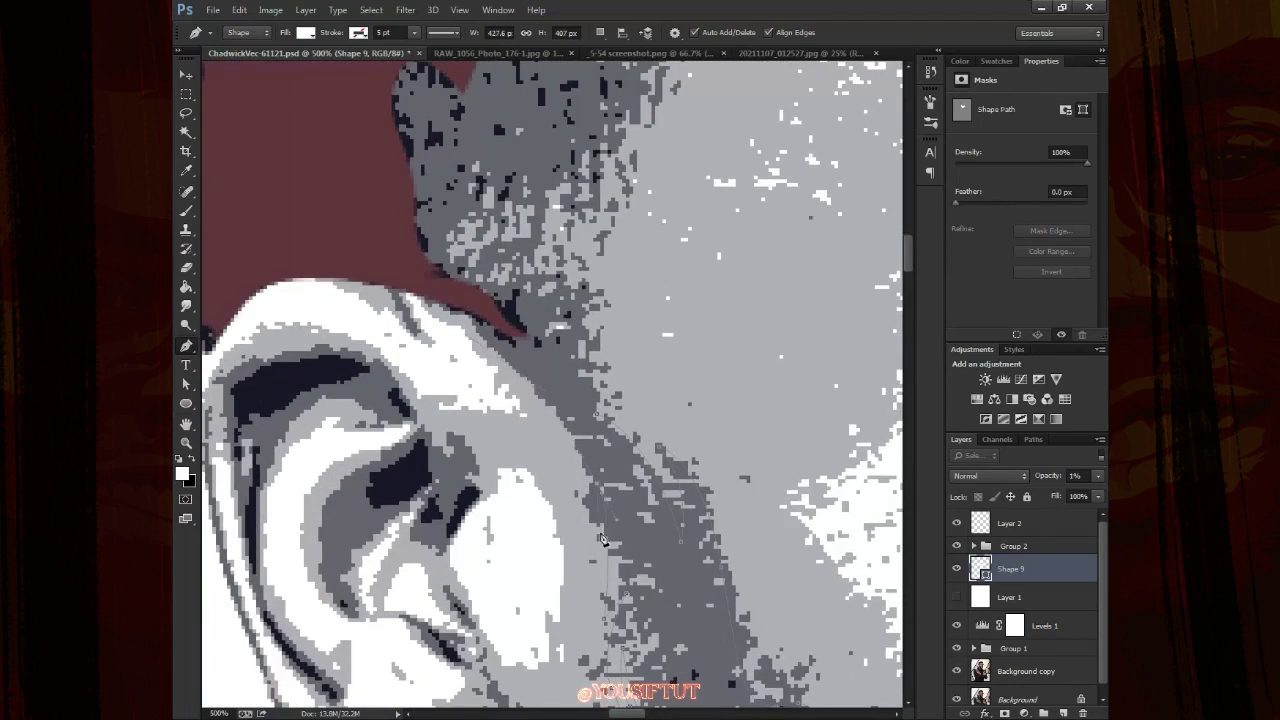
Continue the outline around the ear and up the side of the hair with curved anchors
click(437, 298)
drag(407, 286, 535, 478)
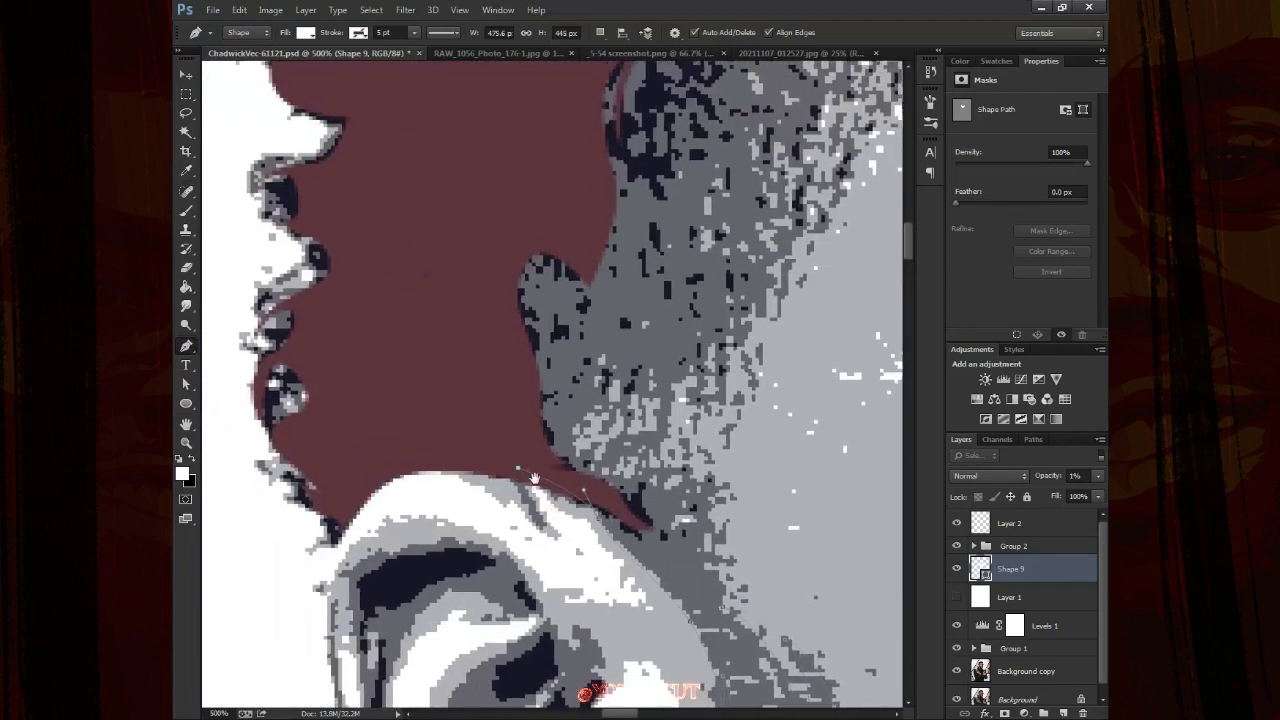
mouse_move(477, 302)
mouse_down()
mouse_move(474, 236)
mouse_move(304, 525)
mouse_up()
drag(375, 254, 457, 119)
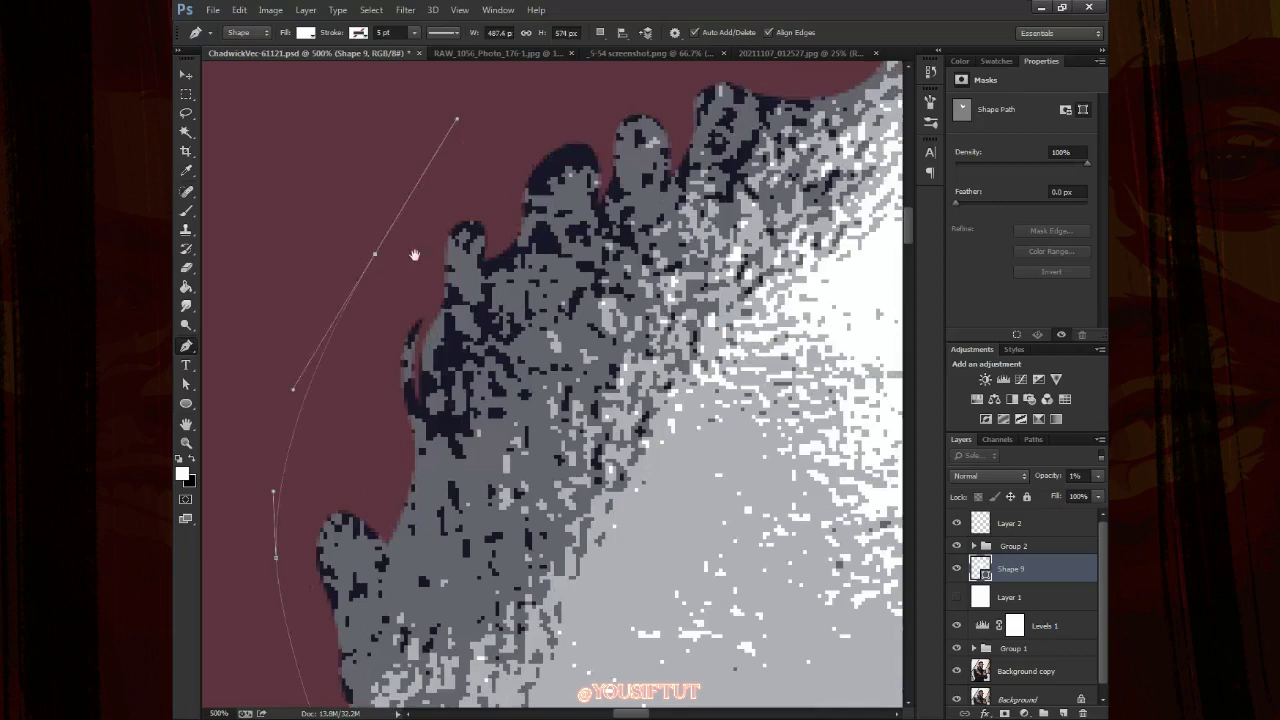
drag(415, 255, 255, 419)
drag(583, 234, 601, 230)
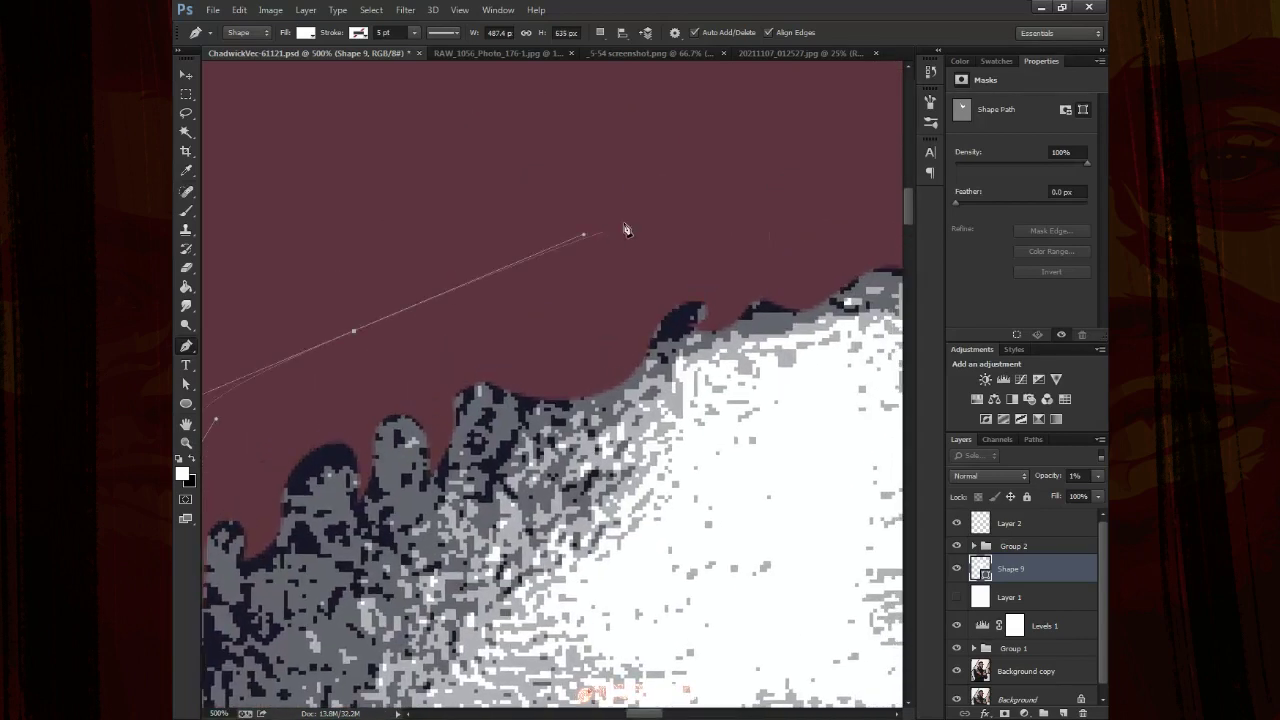
With panels hidden, add smooth Pen anchors along the top edge of the hair
key(Tab)
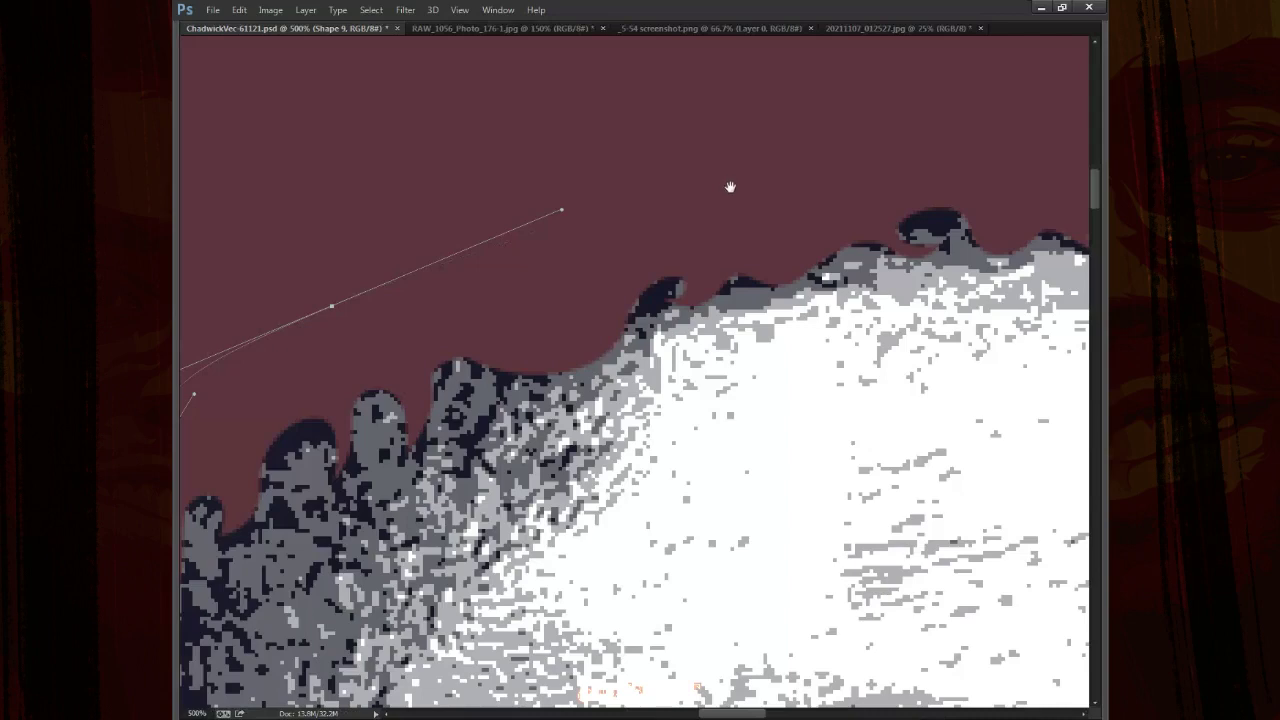
drag(730, 187, 451, 229)
drag(664, 209, 819, 189)
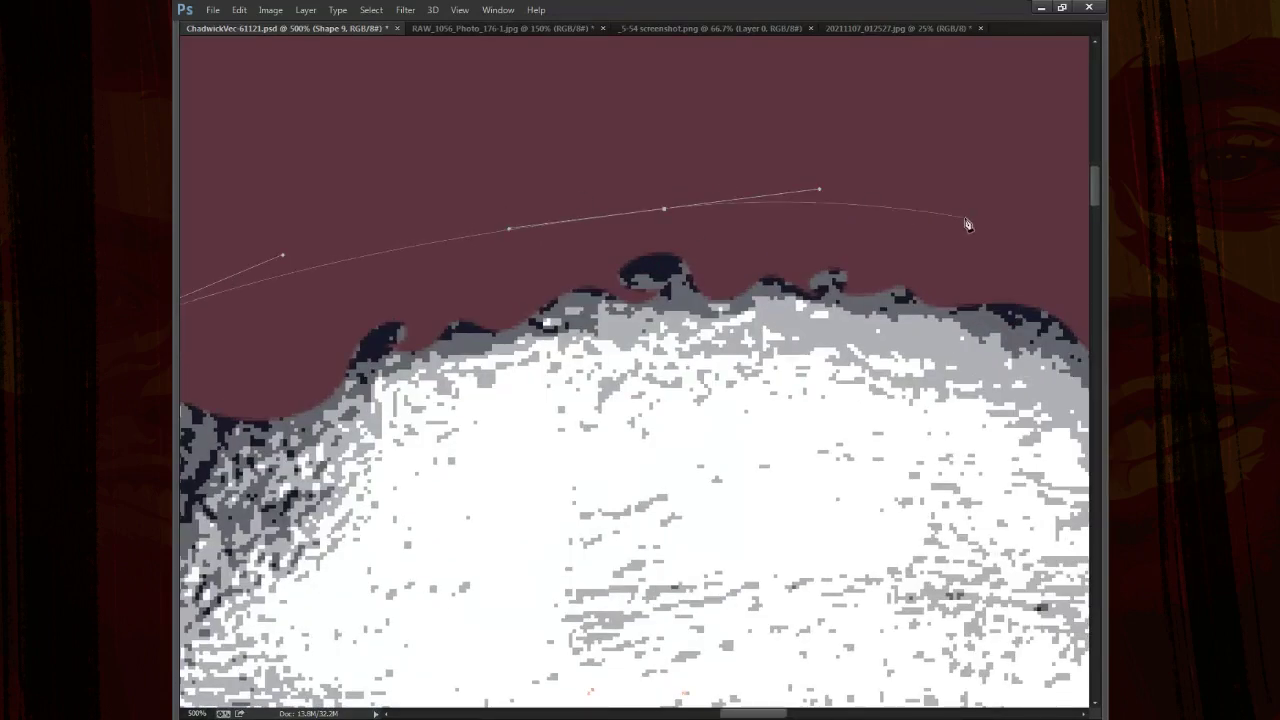
drag(968, 224, 614, 194)
mouse_move(745, 447)
mouse_down()
mouse_move(775, 550)
mouse_move(731, 326)
mouse_up()
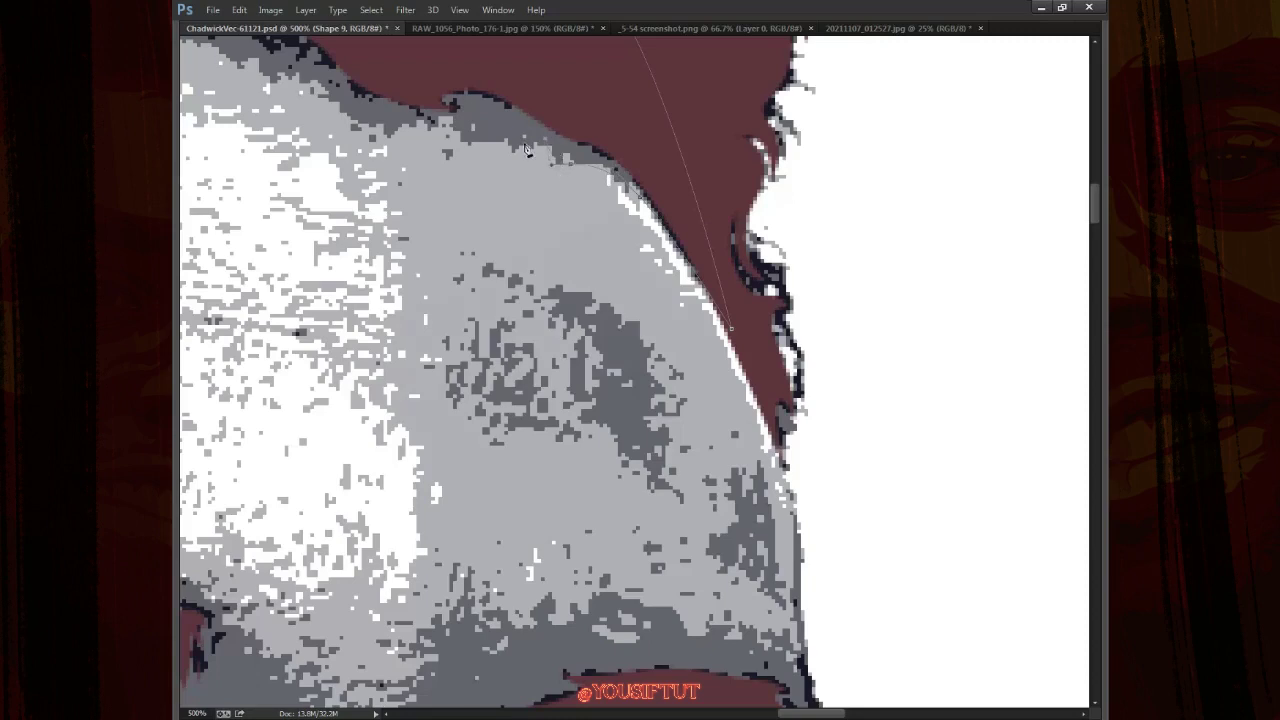
click(460, 138)
Pan the hidden-panel view down the lower hair edge toward the ear
scroll(408, 127, up, 5)
scroll(408, 200, left, 5)
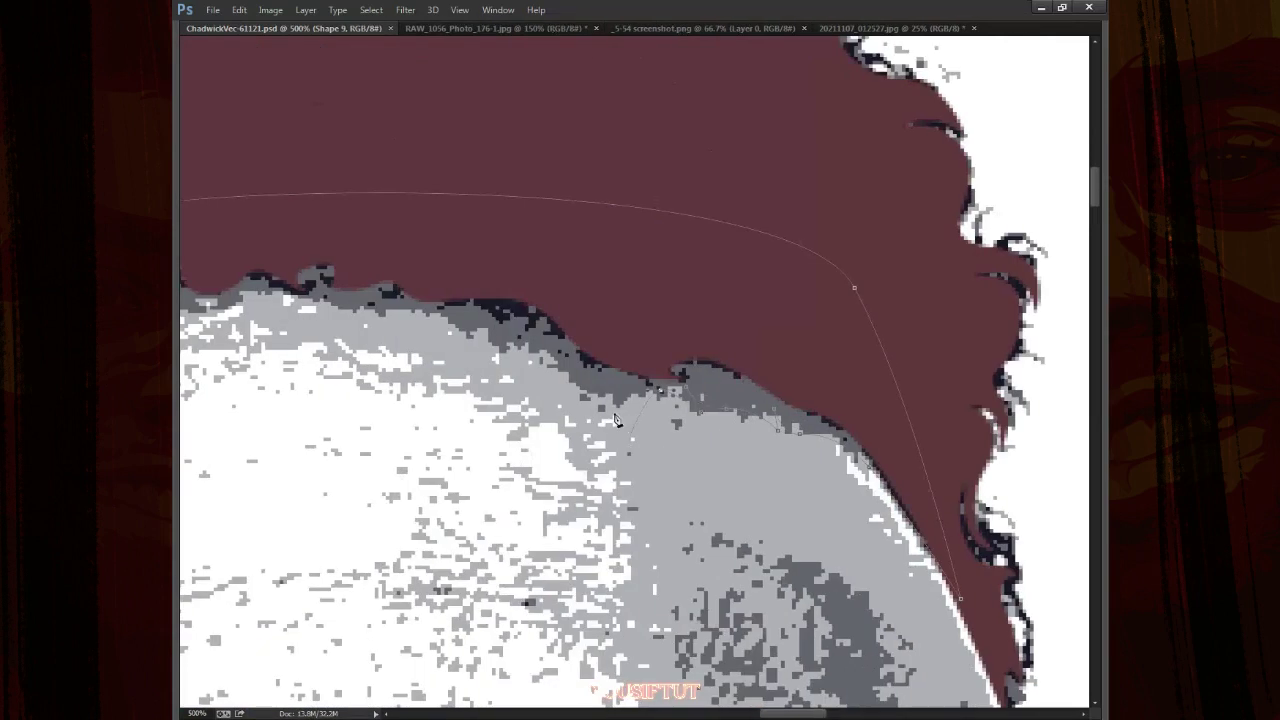
scroll(408, 318, left, 10)
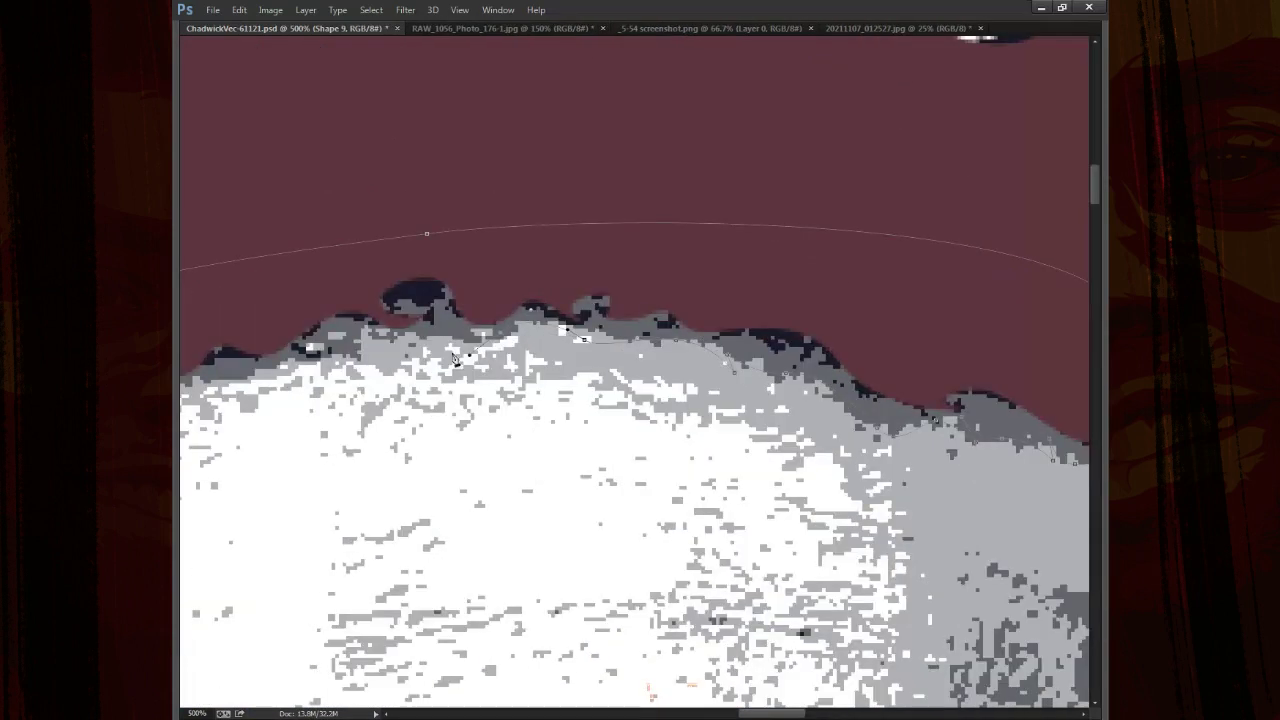
scroll(300, 370, left, 10)
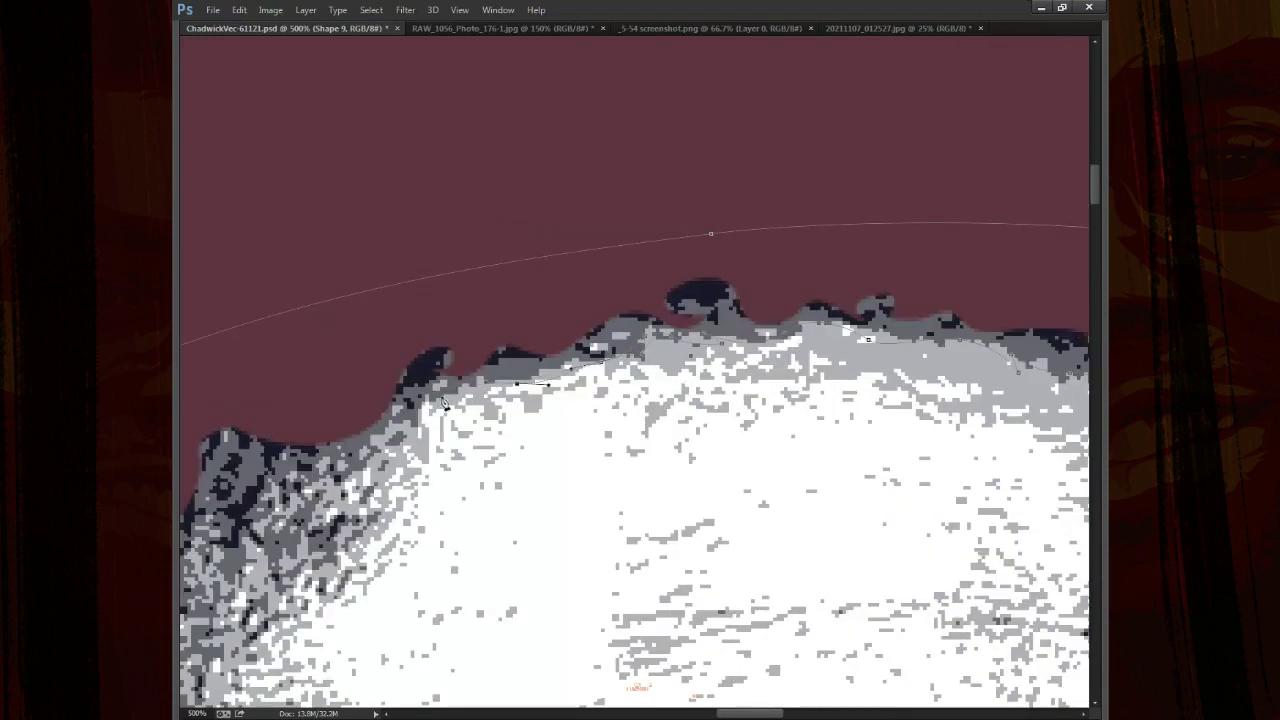
scroll(515, 433, down, 6)
scroll(600, 390, left, 12)
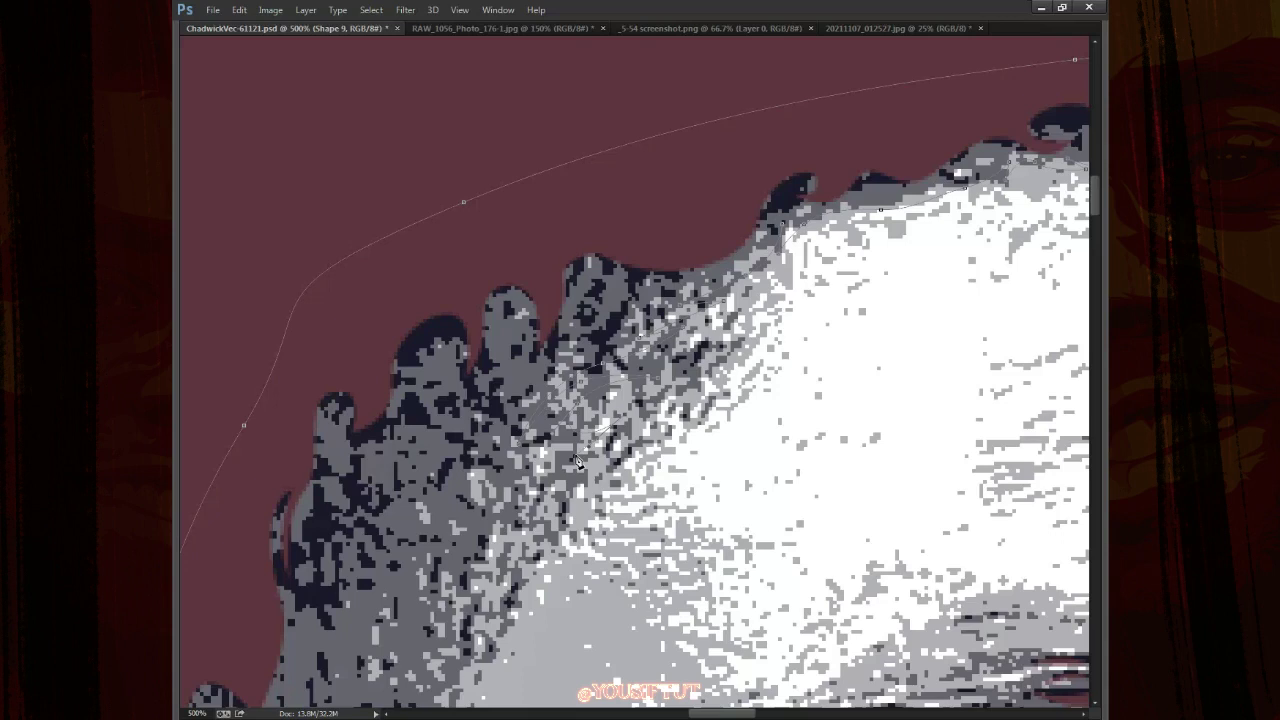
key(Tab)
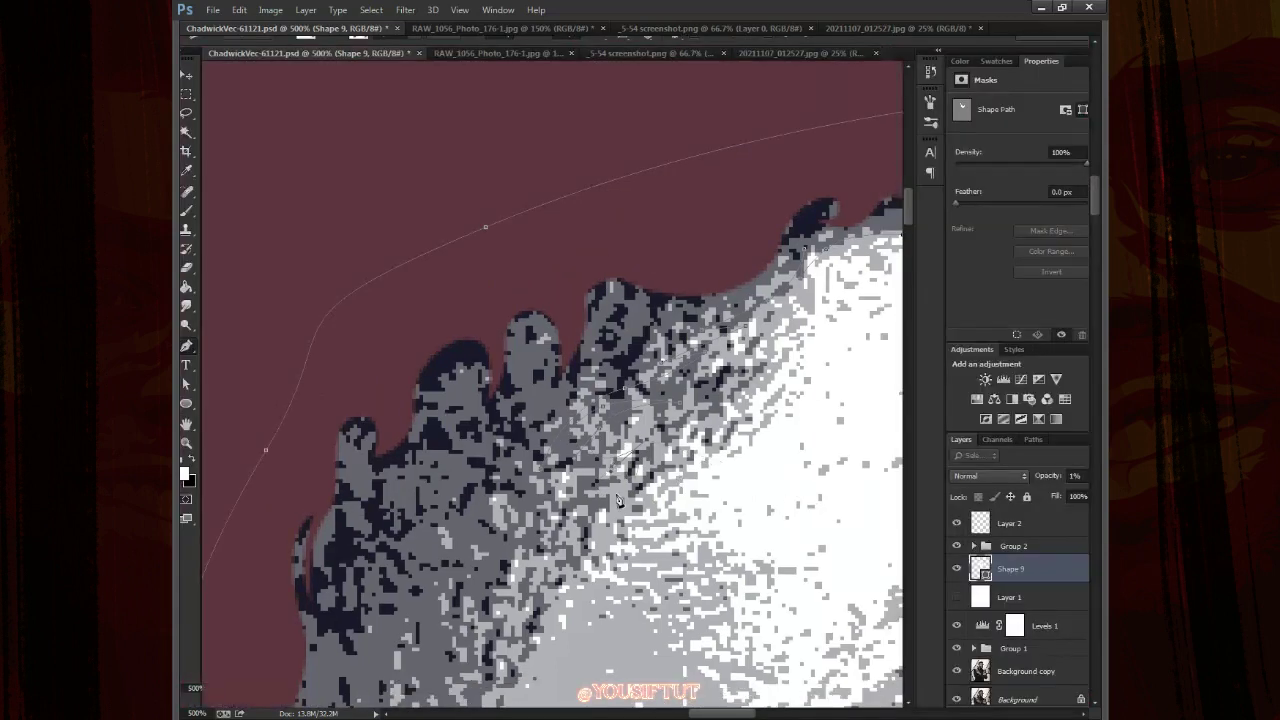
key(Tab)
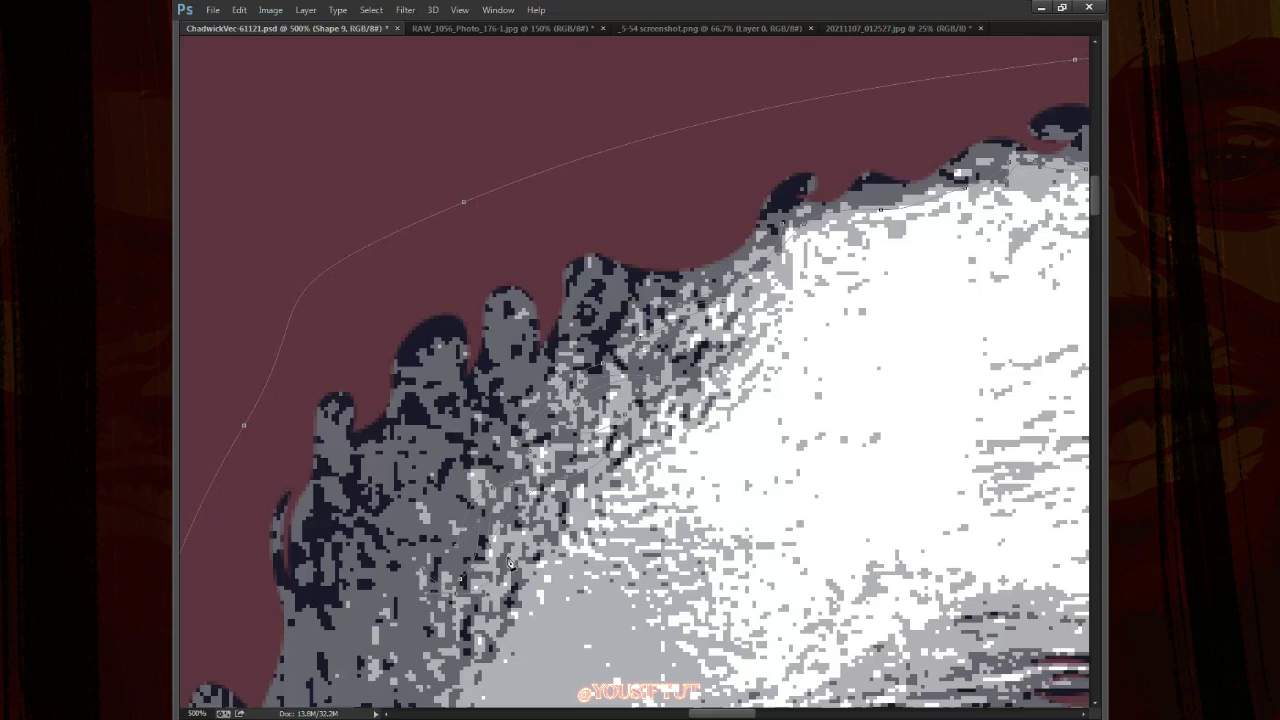
scroll(530, 567, down, 5)
scroll(580, 460, left, 3)
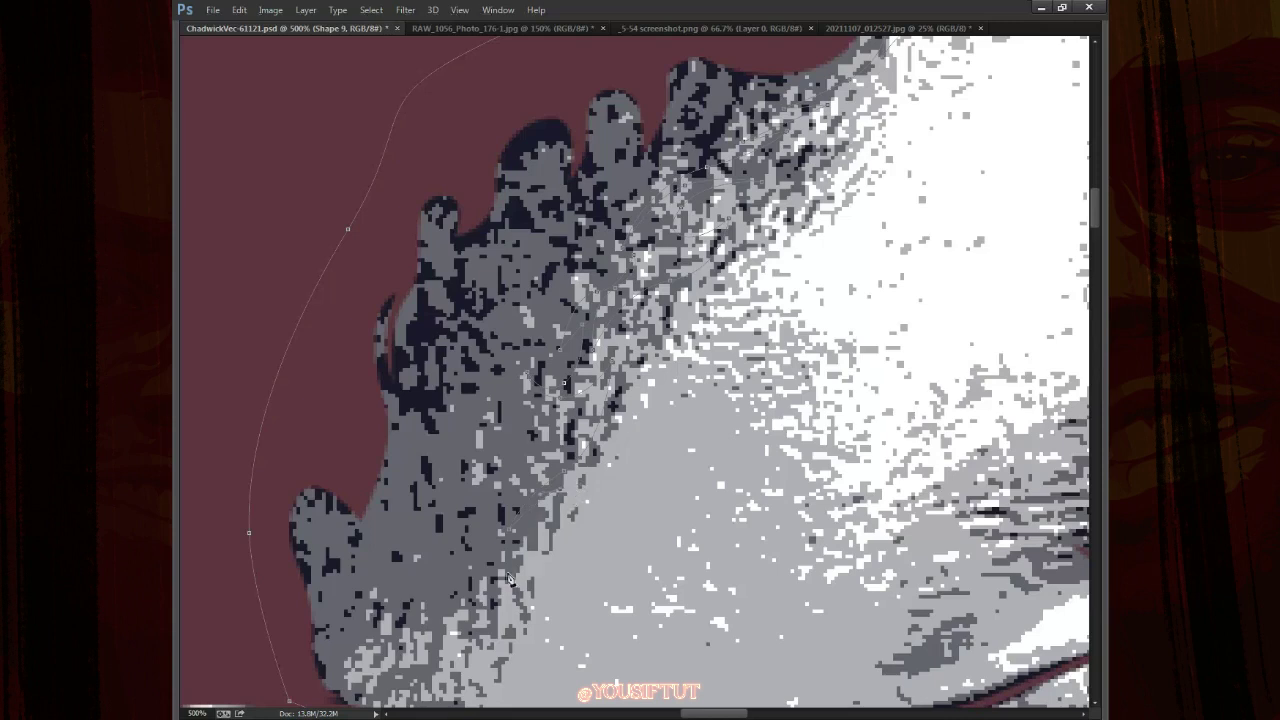
drag(457, 605, 557, 443)
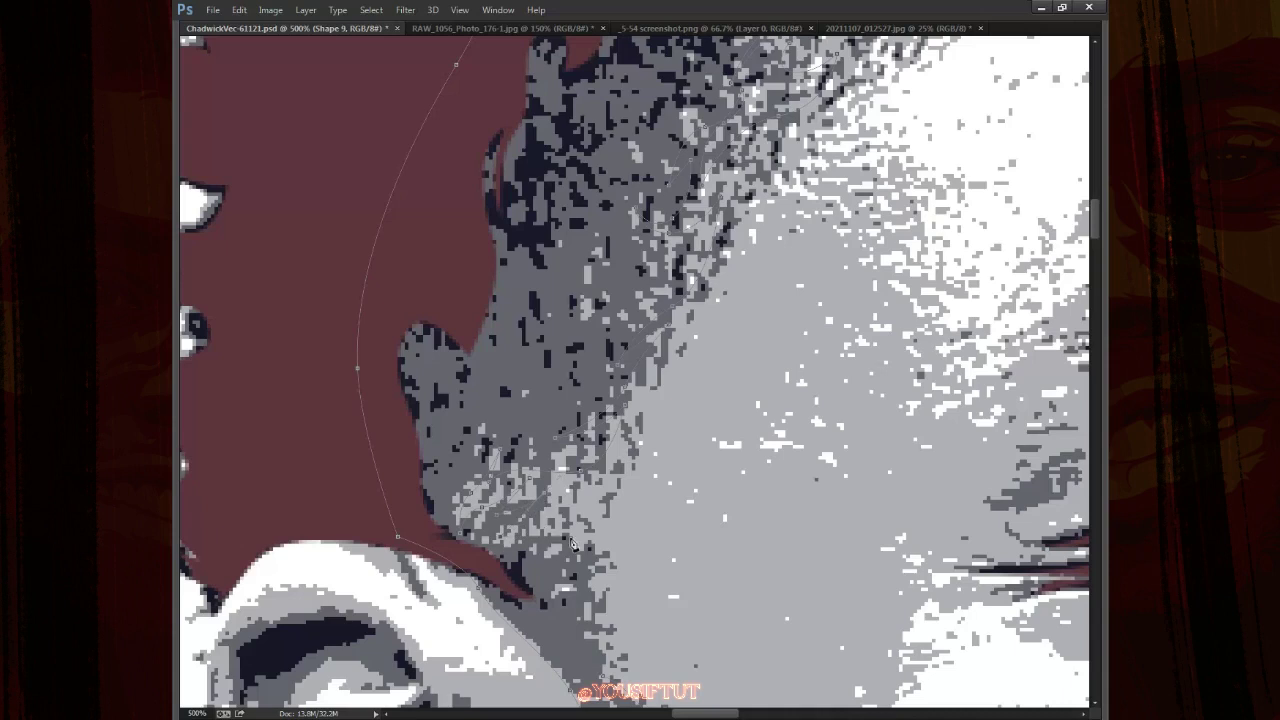
drag(570, 595, 545, 294)
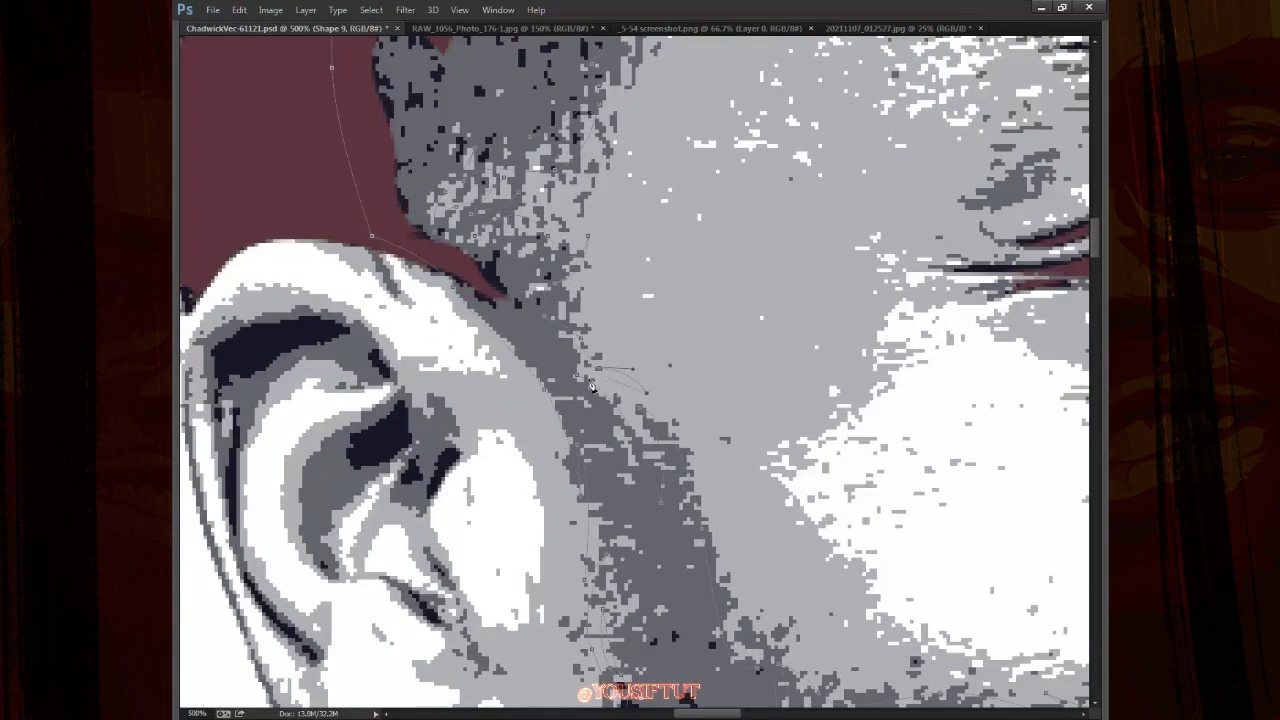
Fit the image in view, show white Layer 1, and zoom in on the portrait
key(ctrl+0)
key(Tab)
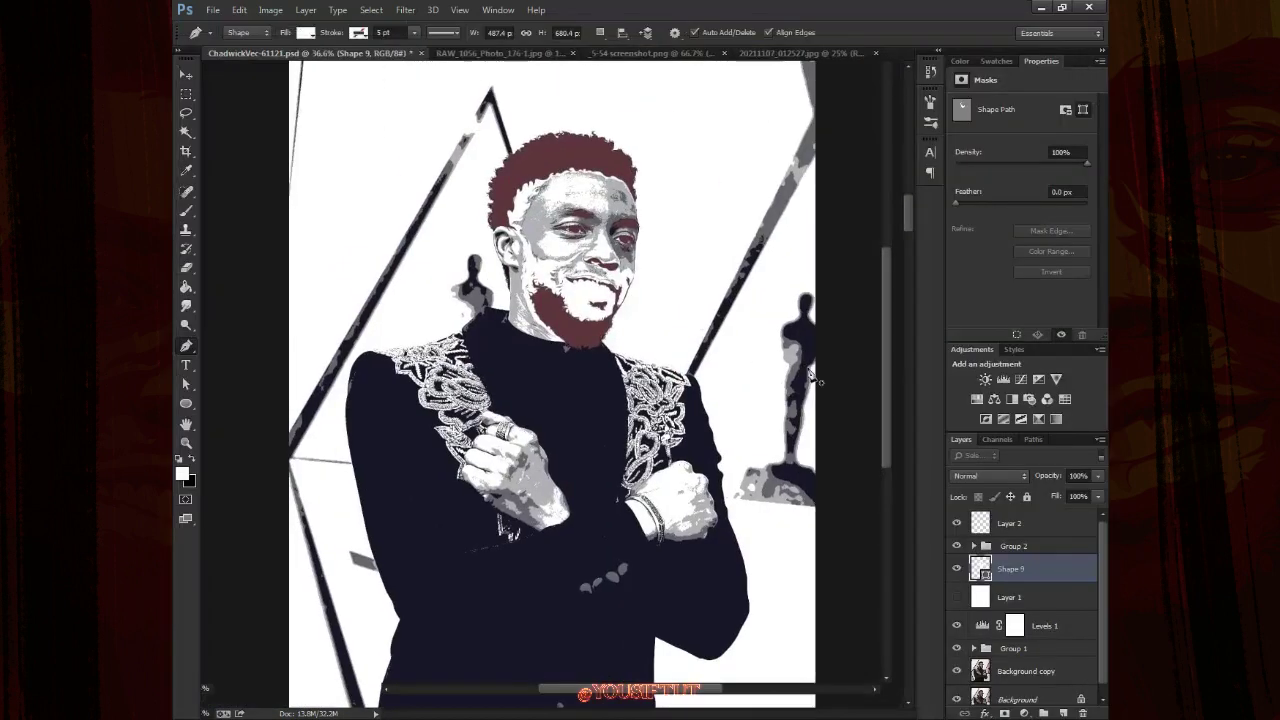
click(957, 597)
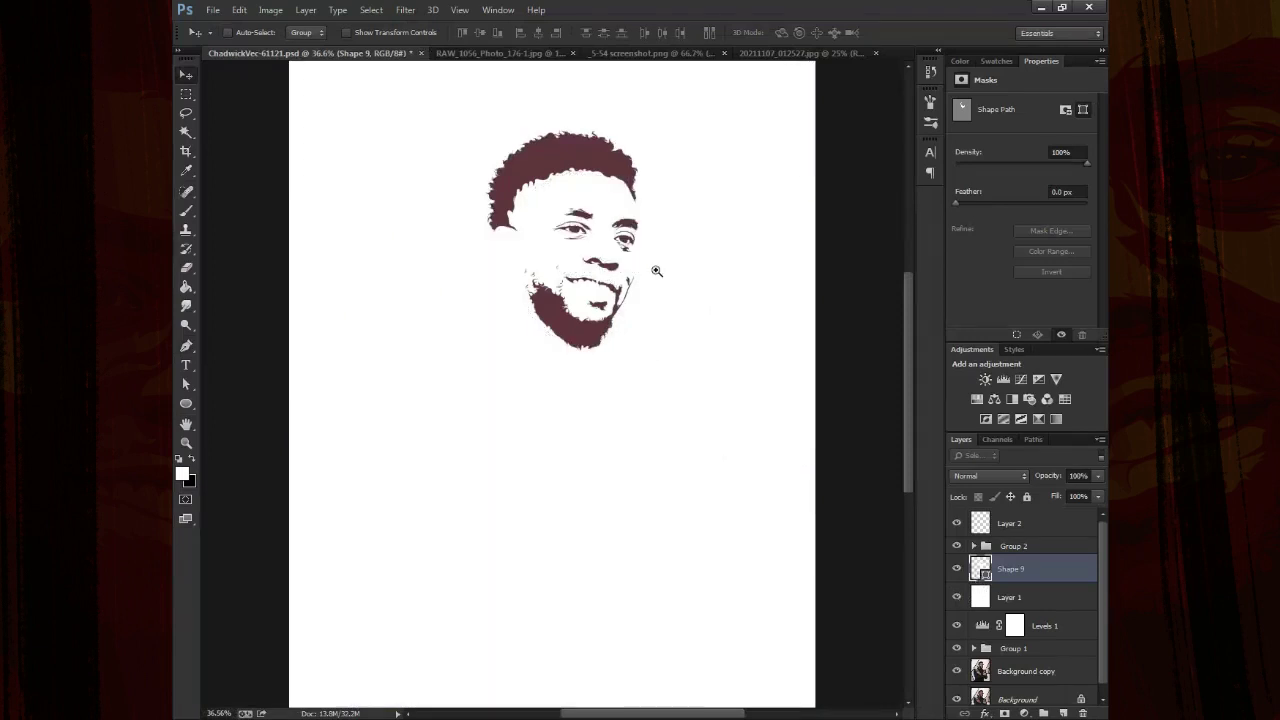
key(z)
click(620, 222)
click(620, 222)
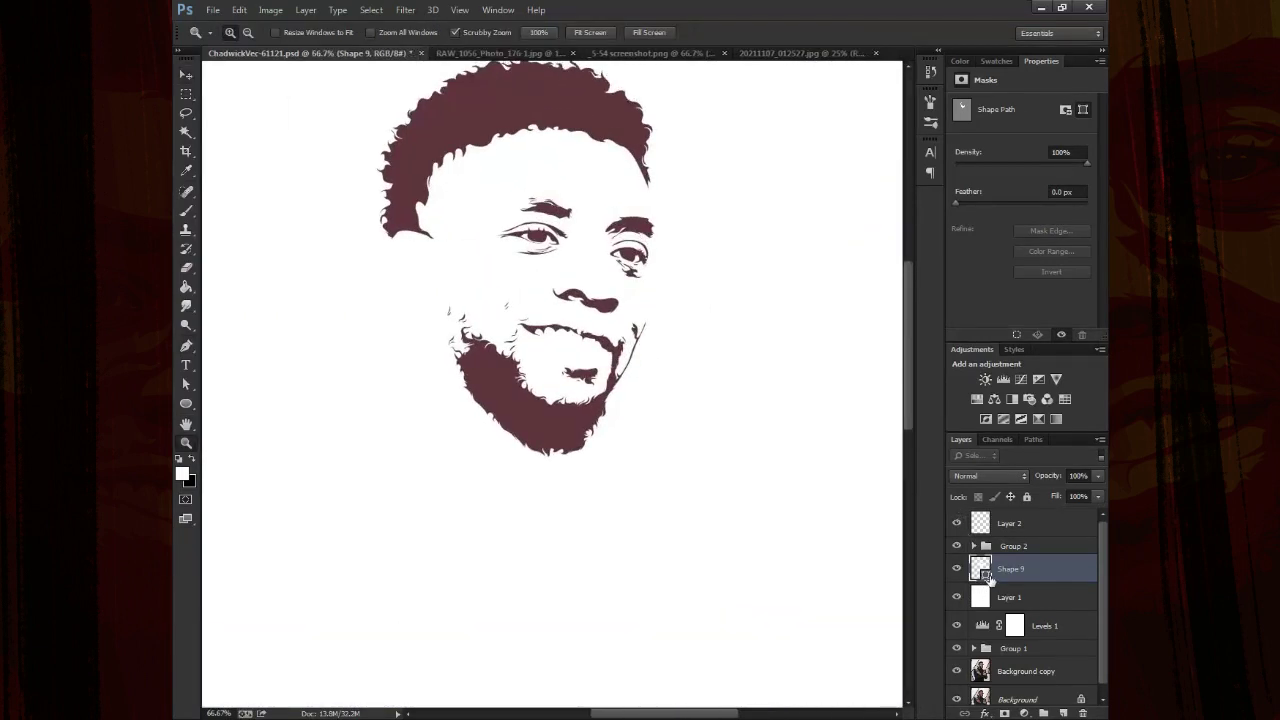
Check Shape 9's fill colour but cancel, keeping it white
double_click(982, 569)
click(558, 422)
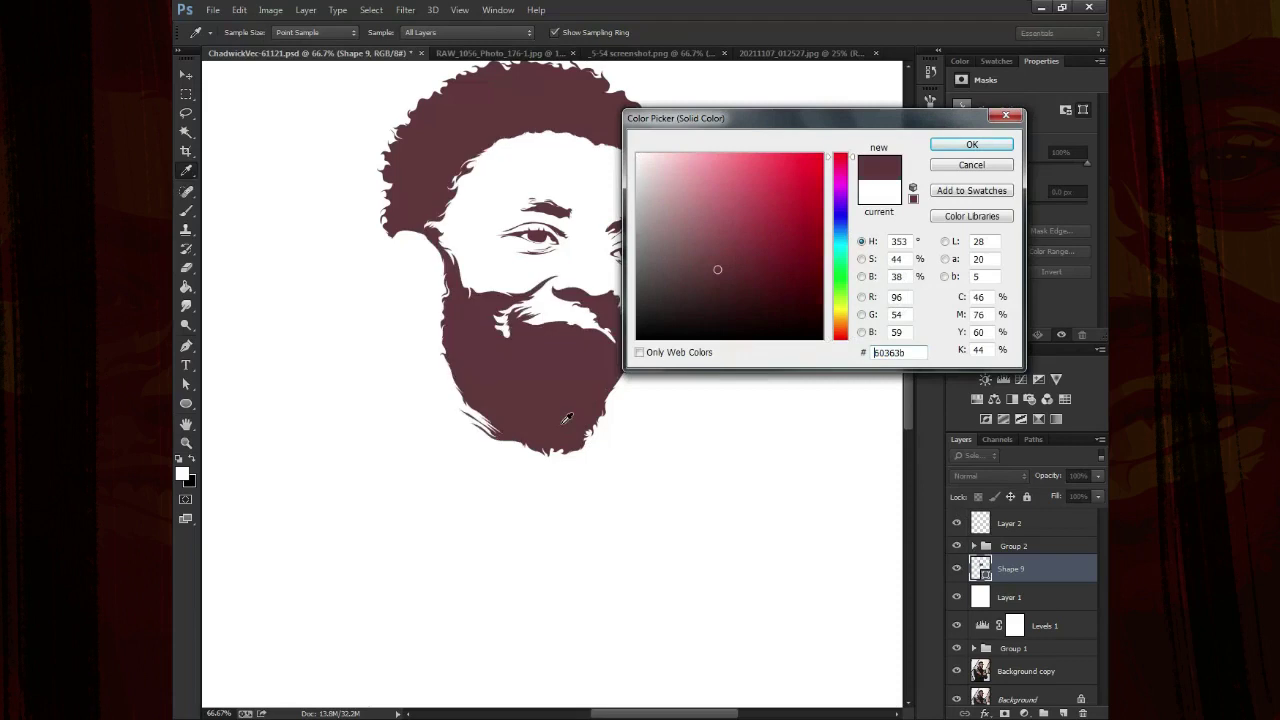
key(Escape)
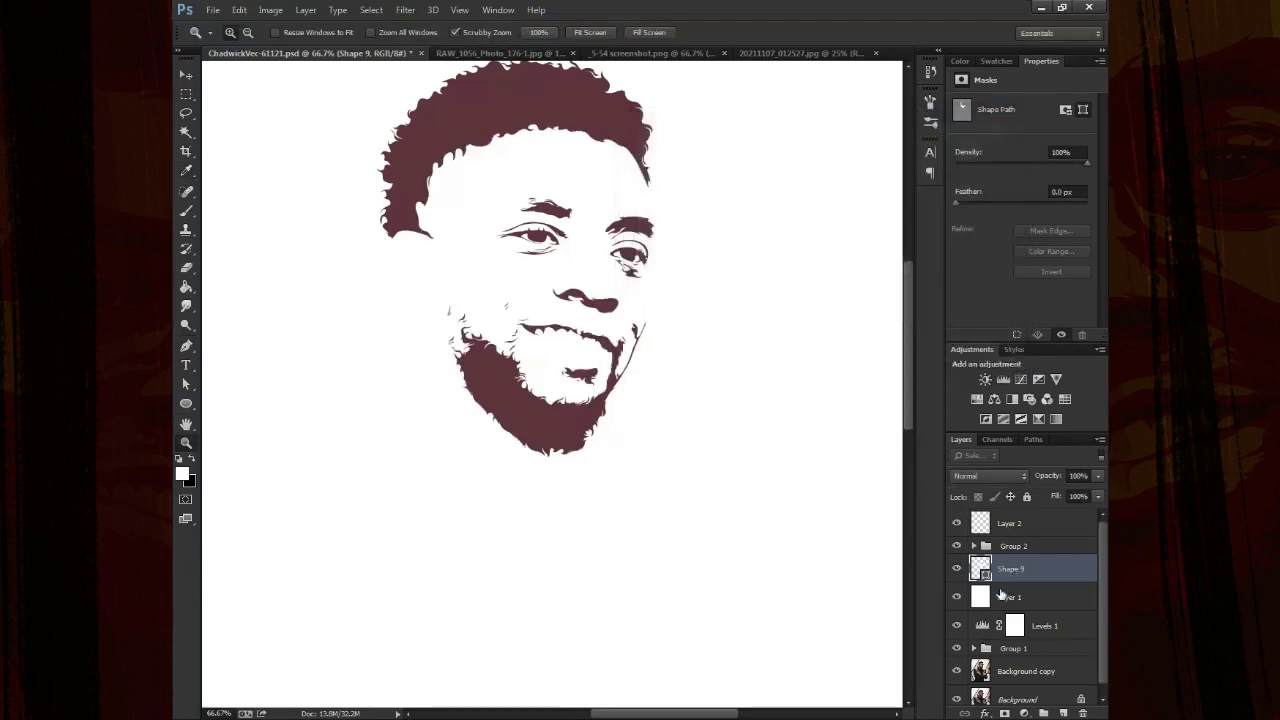
double_click(980, 569)
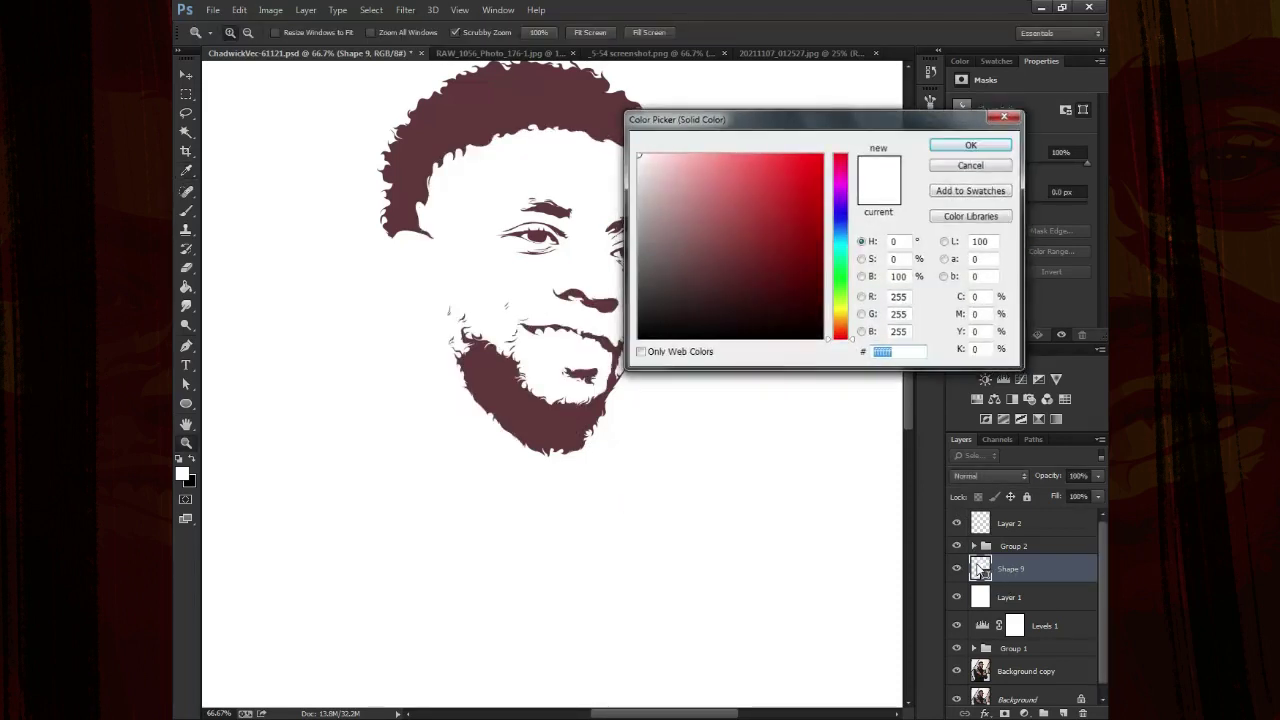
key(Escape)
Expand Group 2 and select Shape 8, Shape 7 and Layer 2 in turn, ending on Shape 7
click(975, 546)
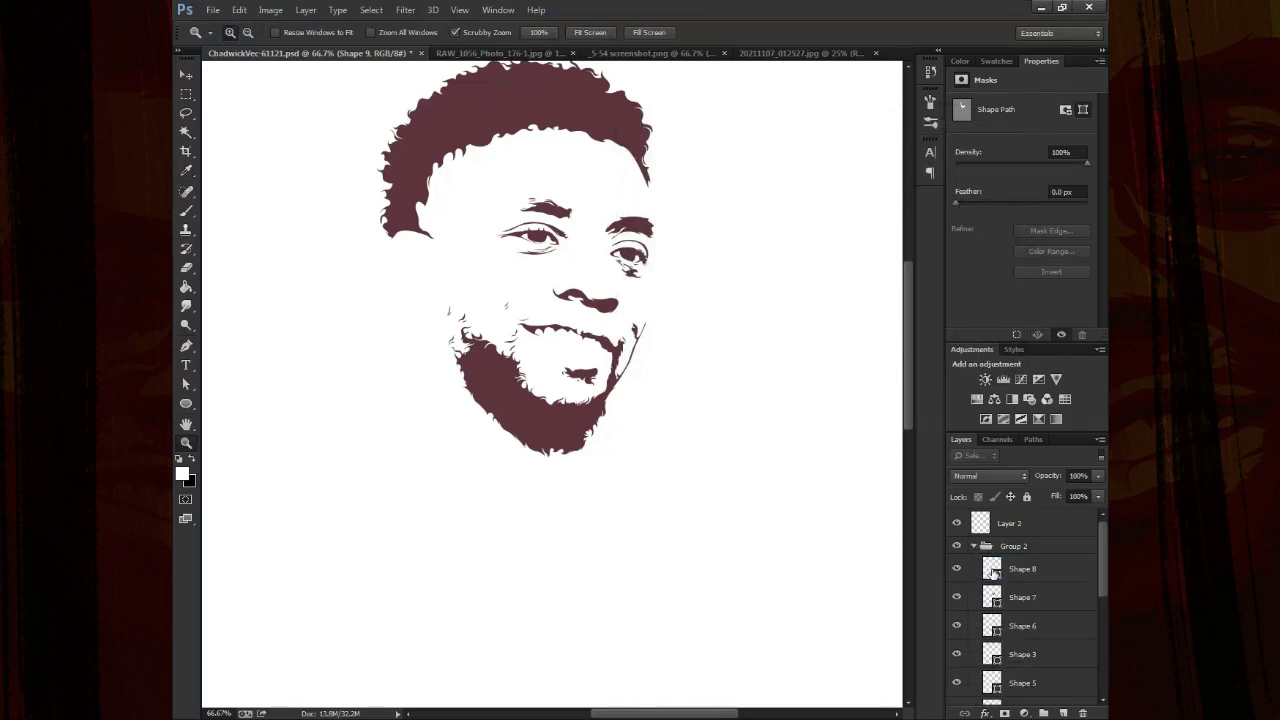
click(990, 574)
click(999, 604)
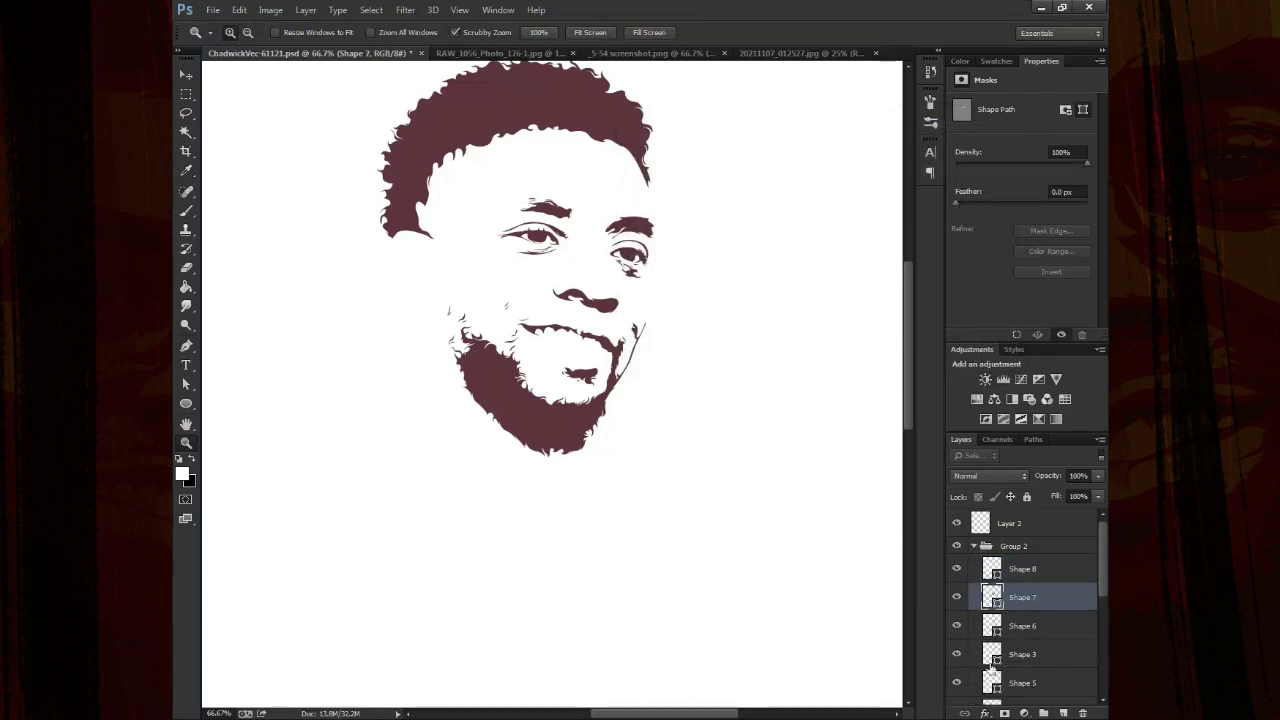
click(980, 523)
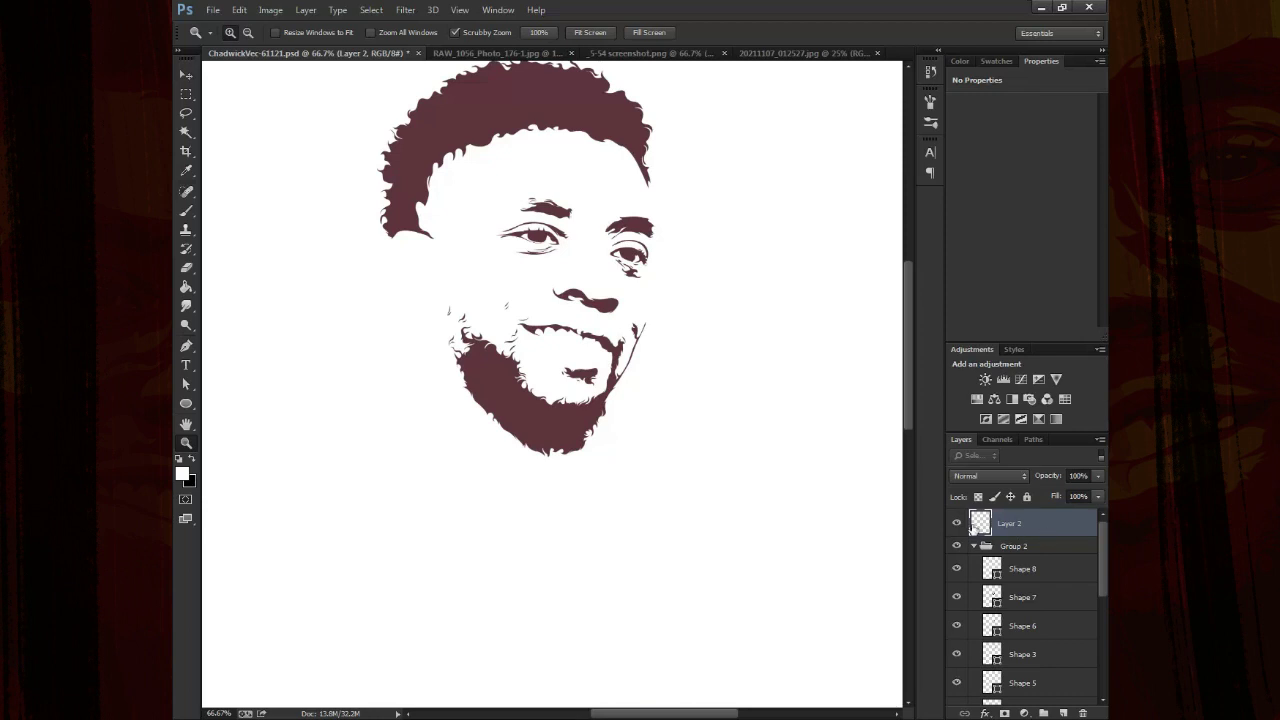
click(993, 576)
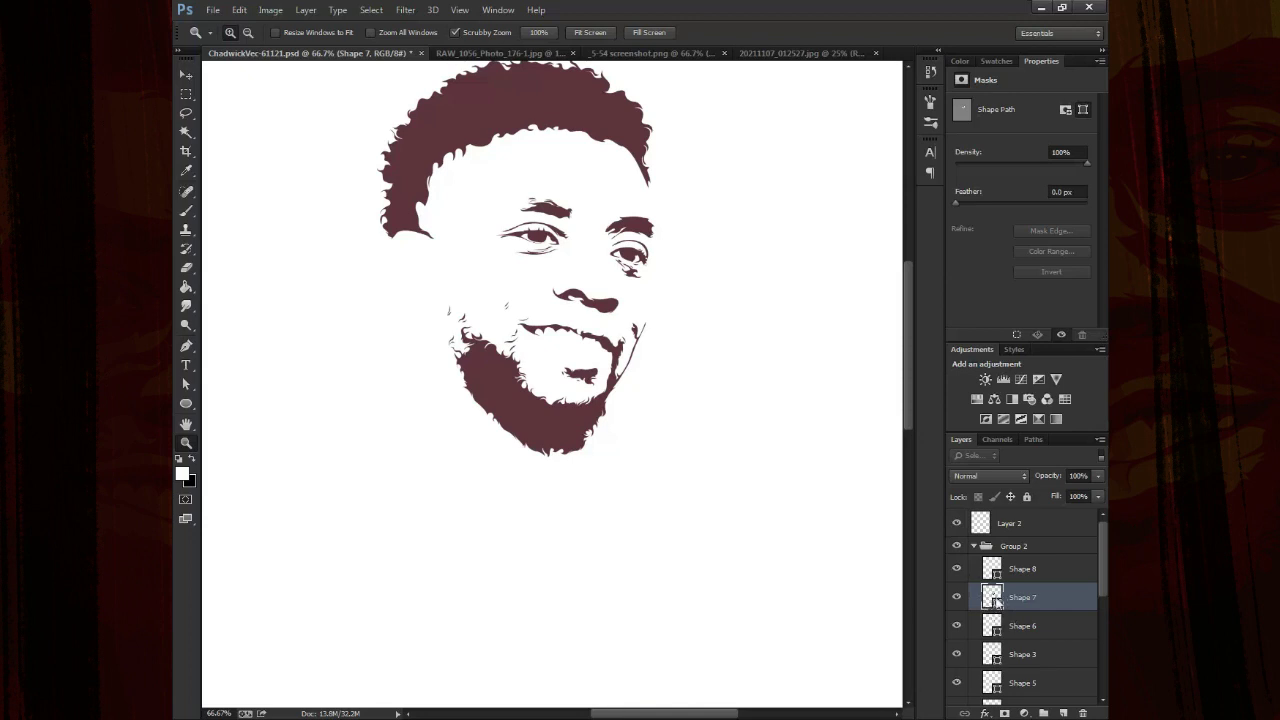
Refill Shape 7 with maroon sampled from the artwork, collapse Group 2, and open Shape 9's fill
double_click(994, 598)
key(Return)
key(z)
double_click(993, 598)
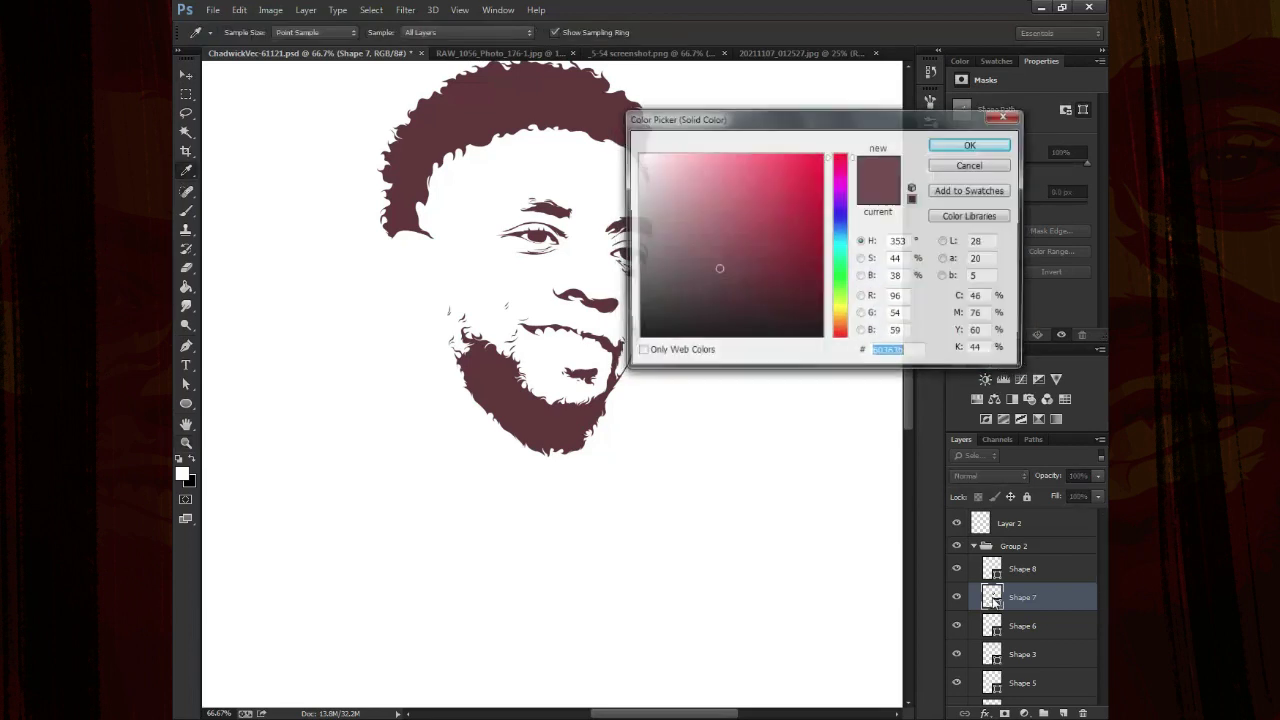
click(760, 192)
click(691, 194)
click(780, 297)
click(763, 171)
click(687, 155)
click(512, 190)
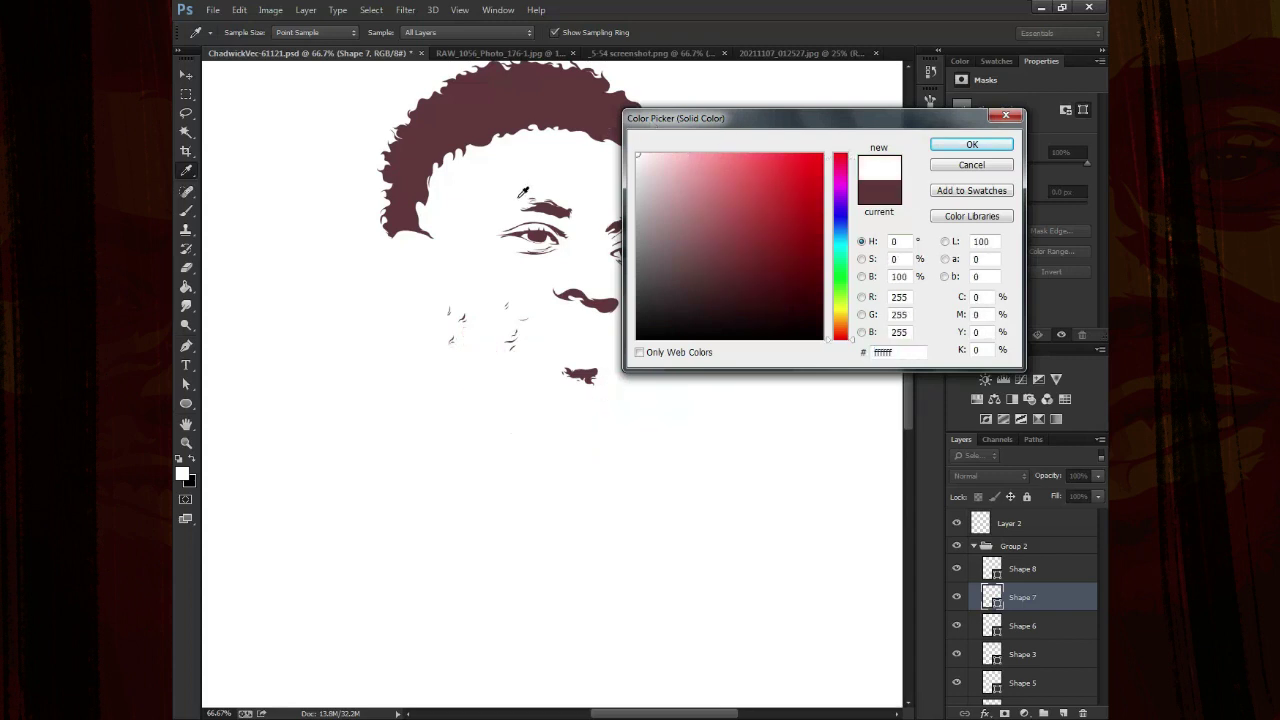
click(552, 214)
key(Return)
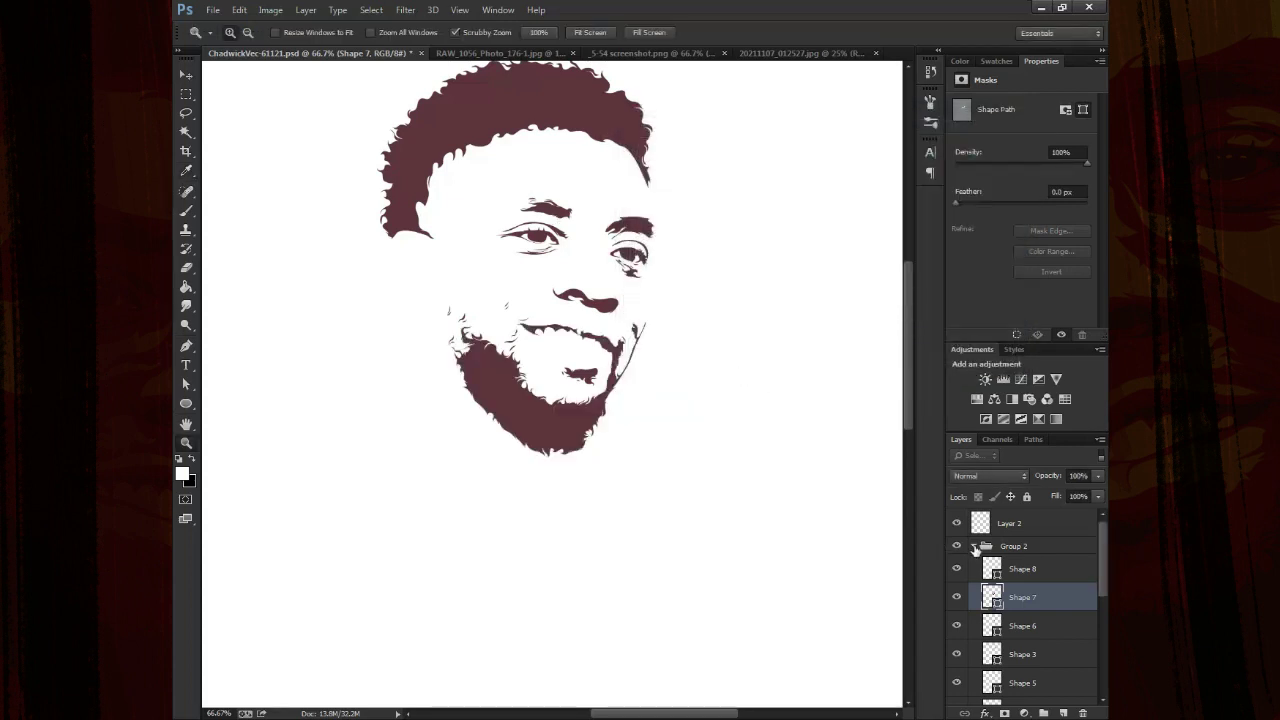
click(976, 546)
double_click(980, 568)
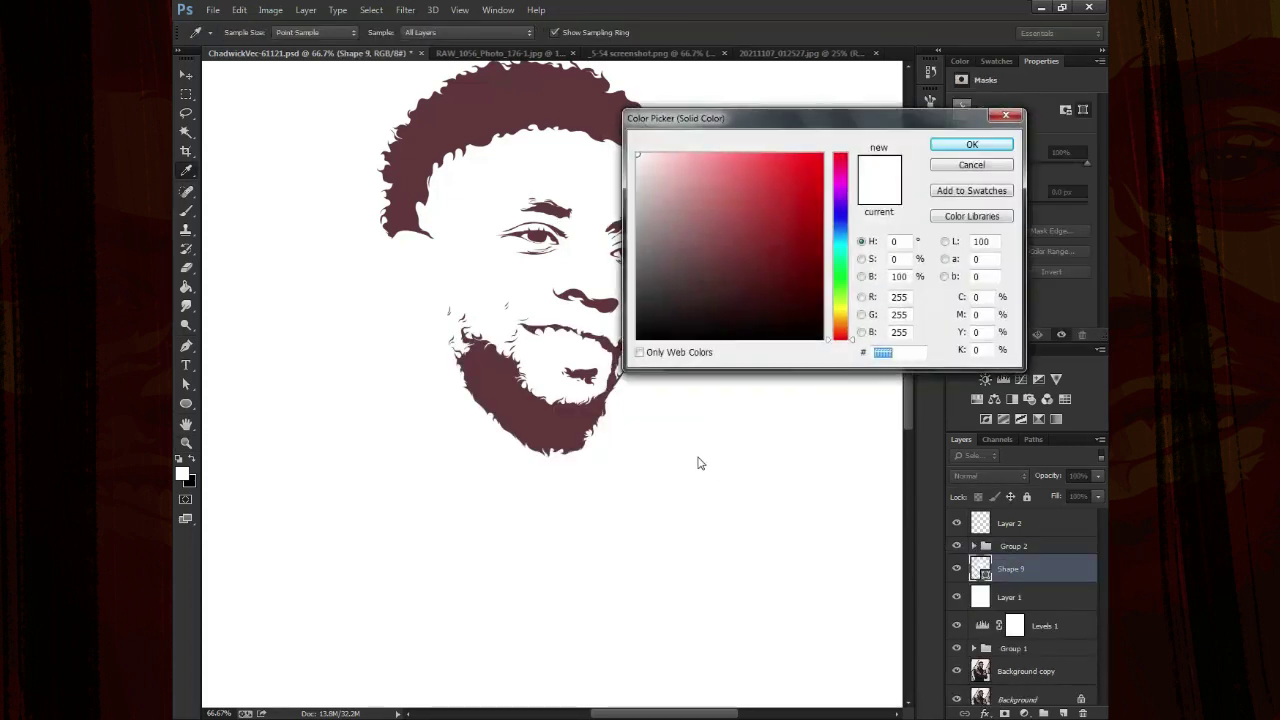
Sample the beard's dark maroon, raise its brightness and cut saturation to about 37%
click(550, 400)
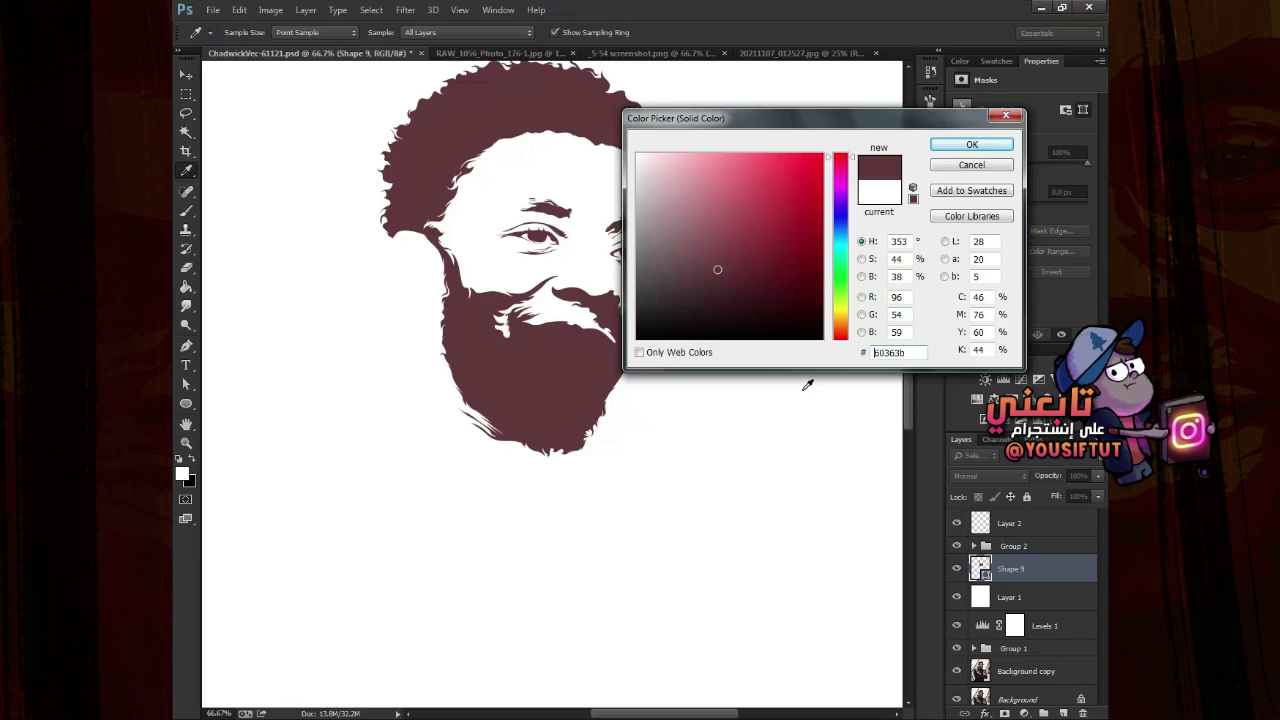
click(702, 231)
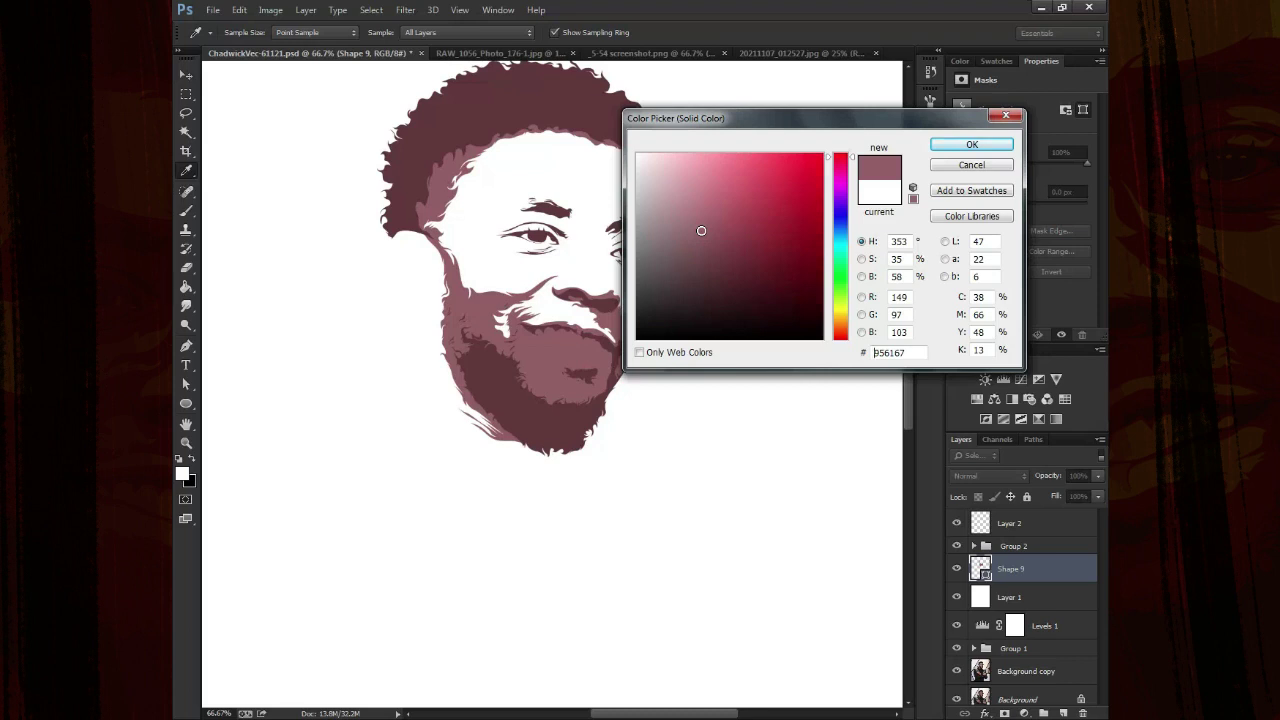
click(549, 414)
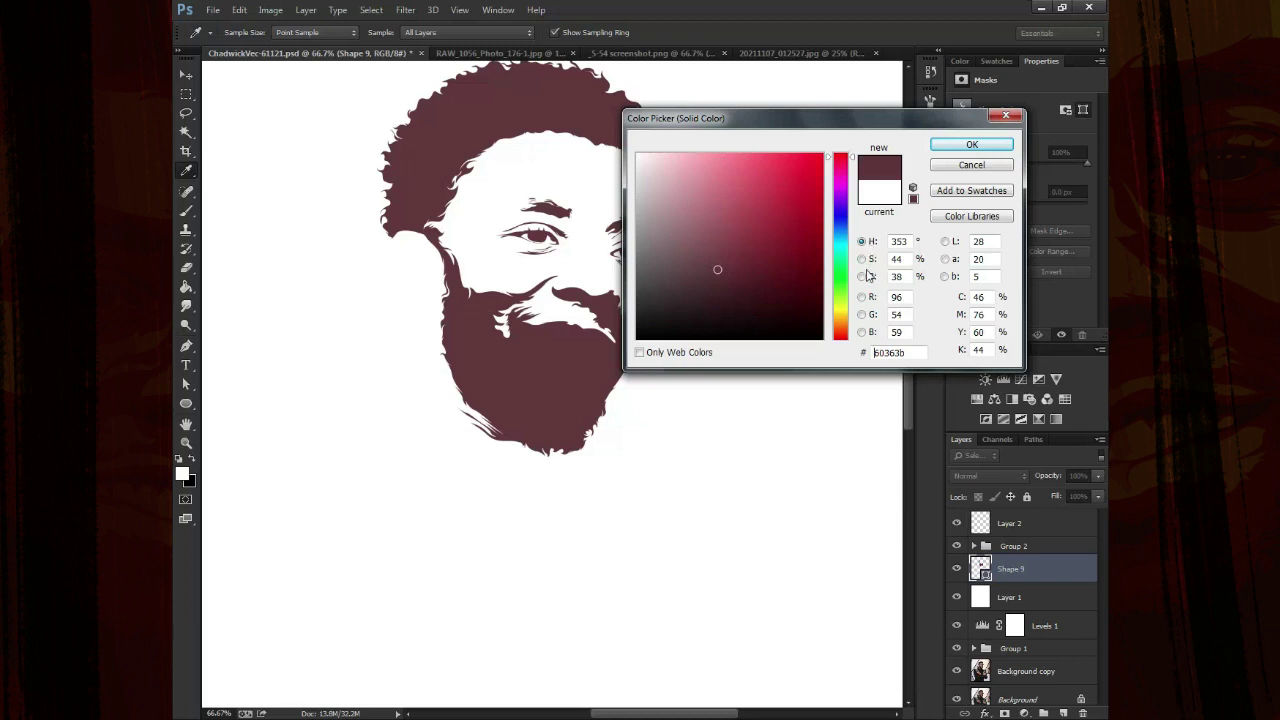
click(861, 277)
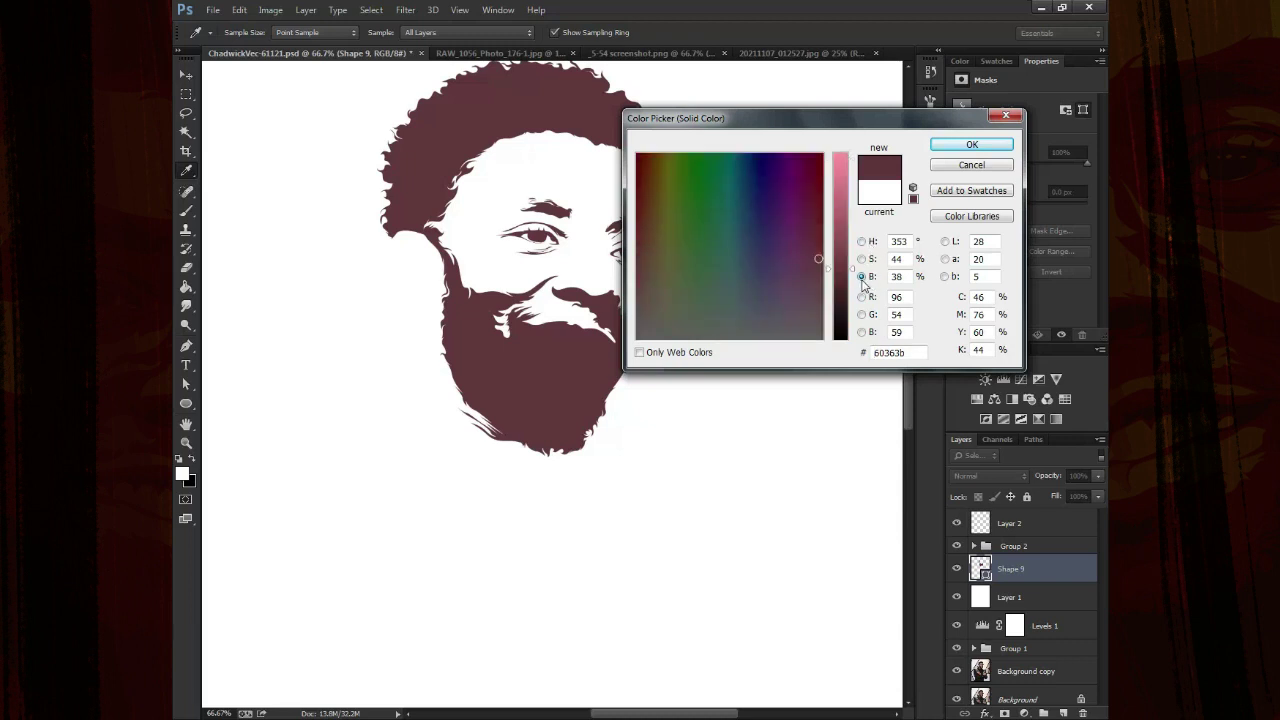
drag(846, 267, 845, 243)
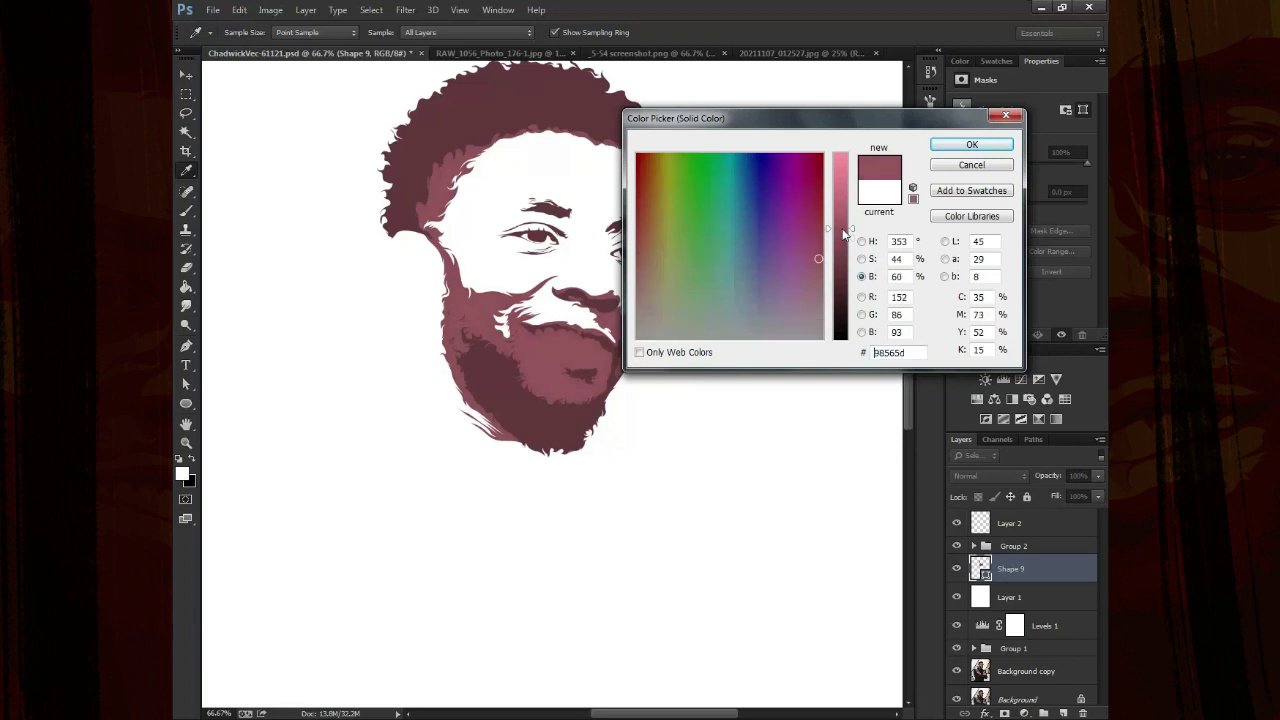
click(861, 259)
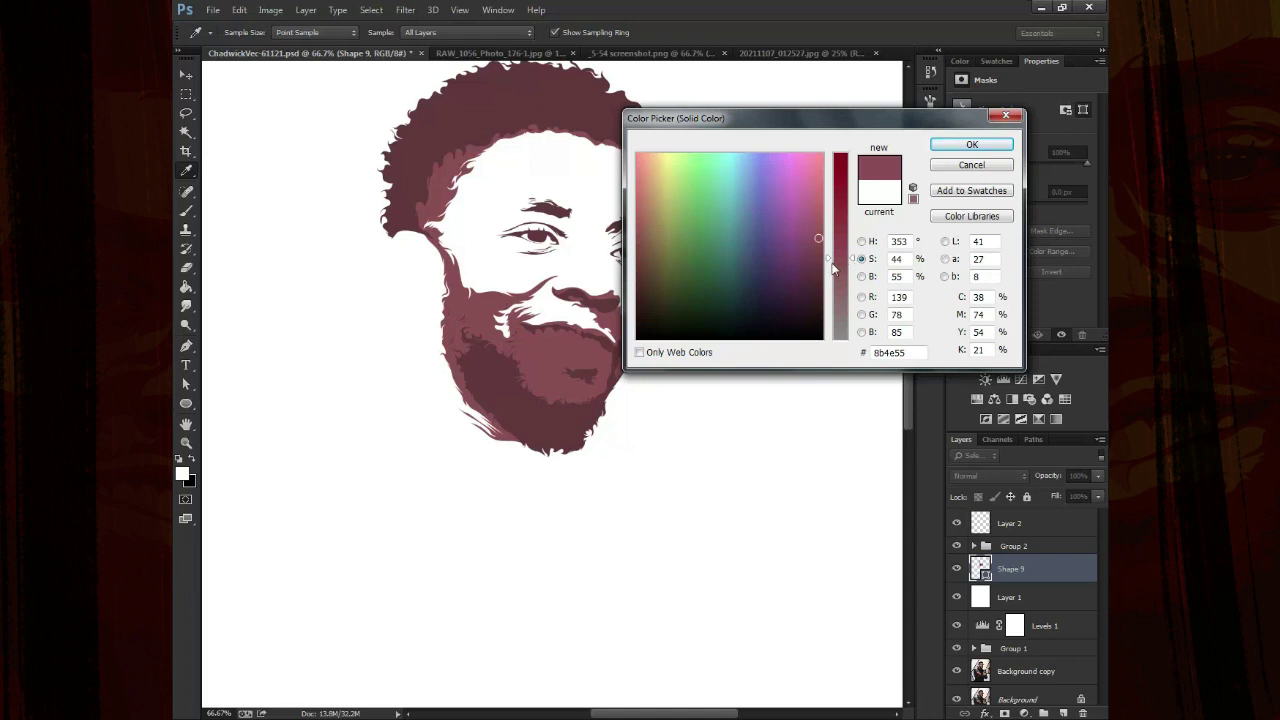
mouse_move(840, 285)
mouse_down()
mouse_move(841, 340)
mouse_move(840, 97)
mouse_up()
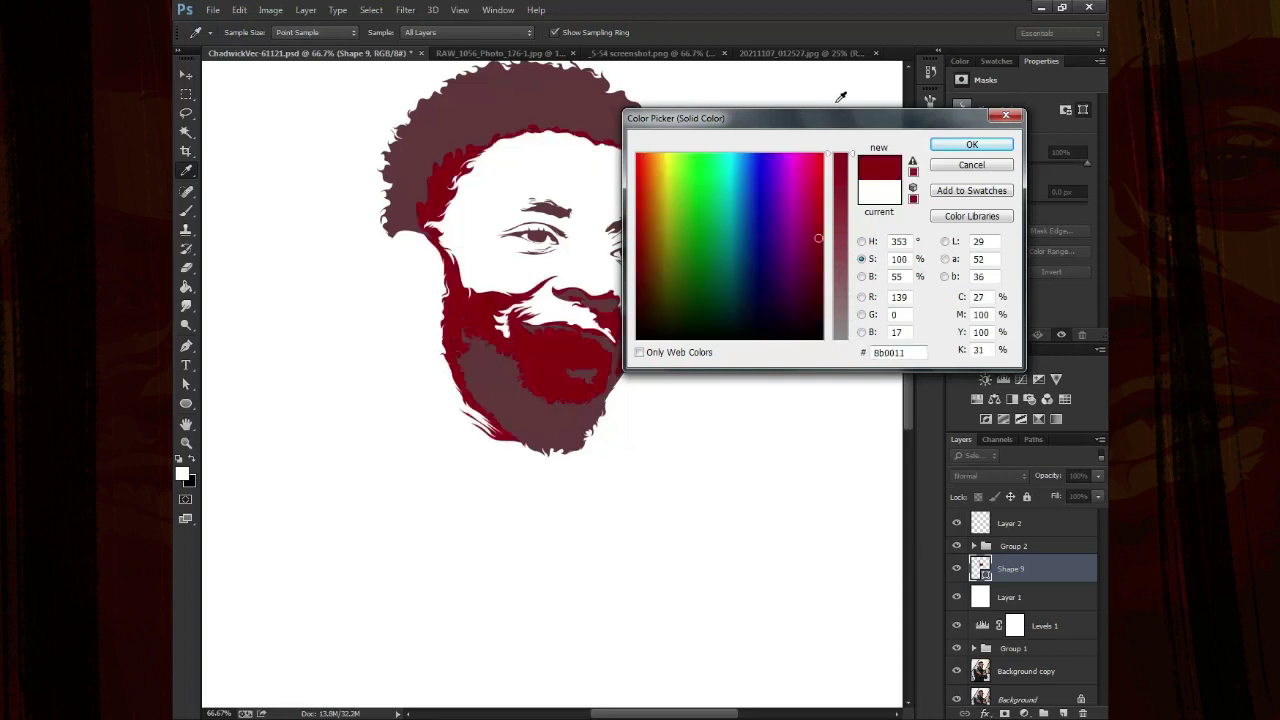
click(838, 258)
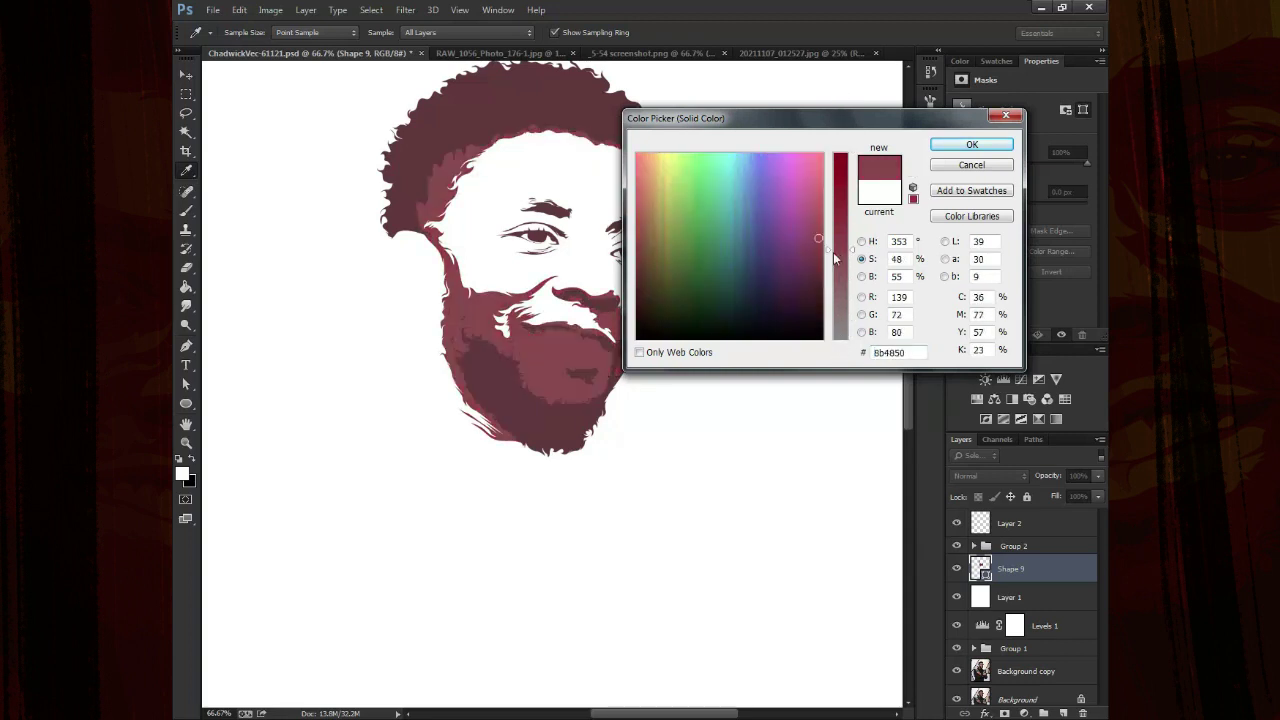
drag(834, 255, 846, 276)
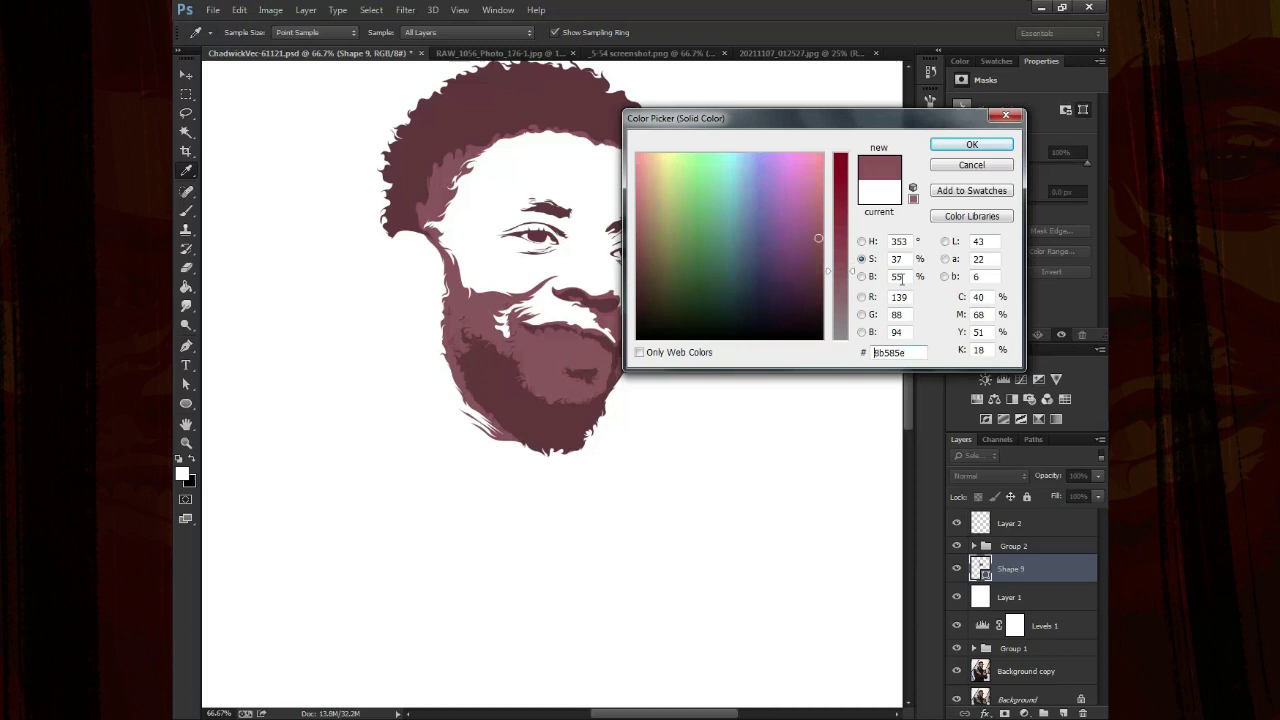
Fine-tune the hue to about 3 and confirm the muted maroon fill #8b5958
click(878, 245)
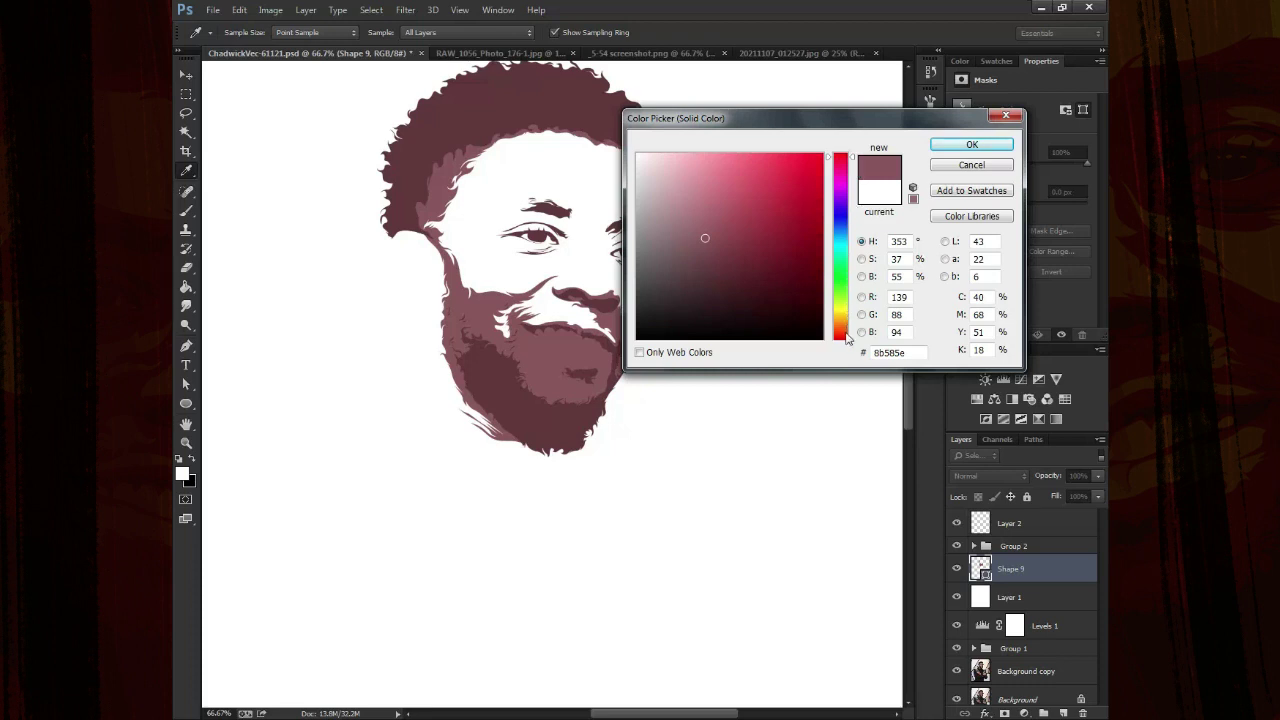
drag(843, 164, 844, 167)
click(843, 340)
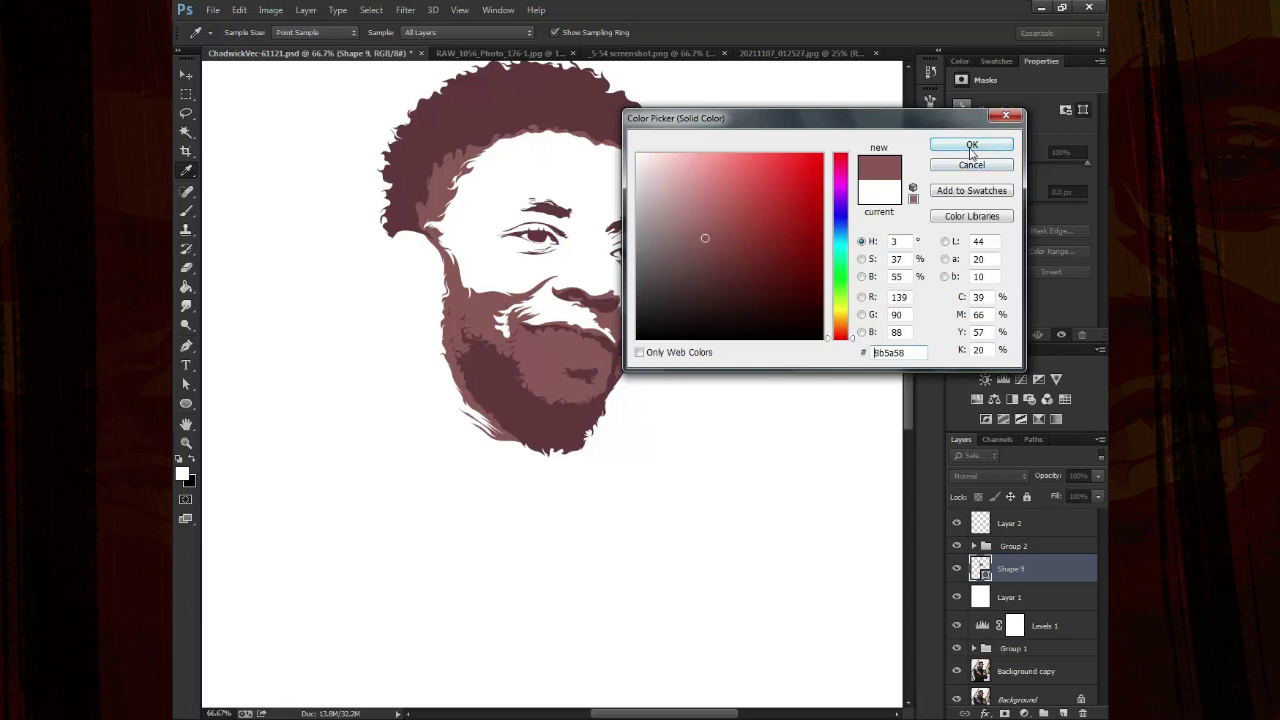
drag(845, 342, 851, 388)
click(841, 339)
click(843, 342)
click(841, 344)
drag(840, 343, 843, 345)
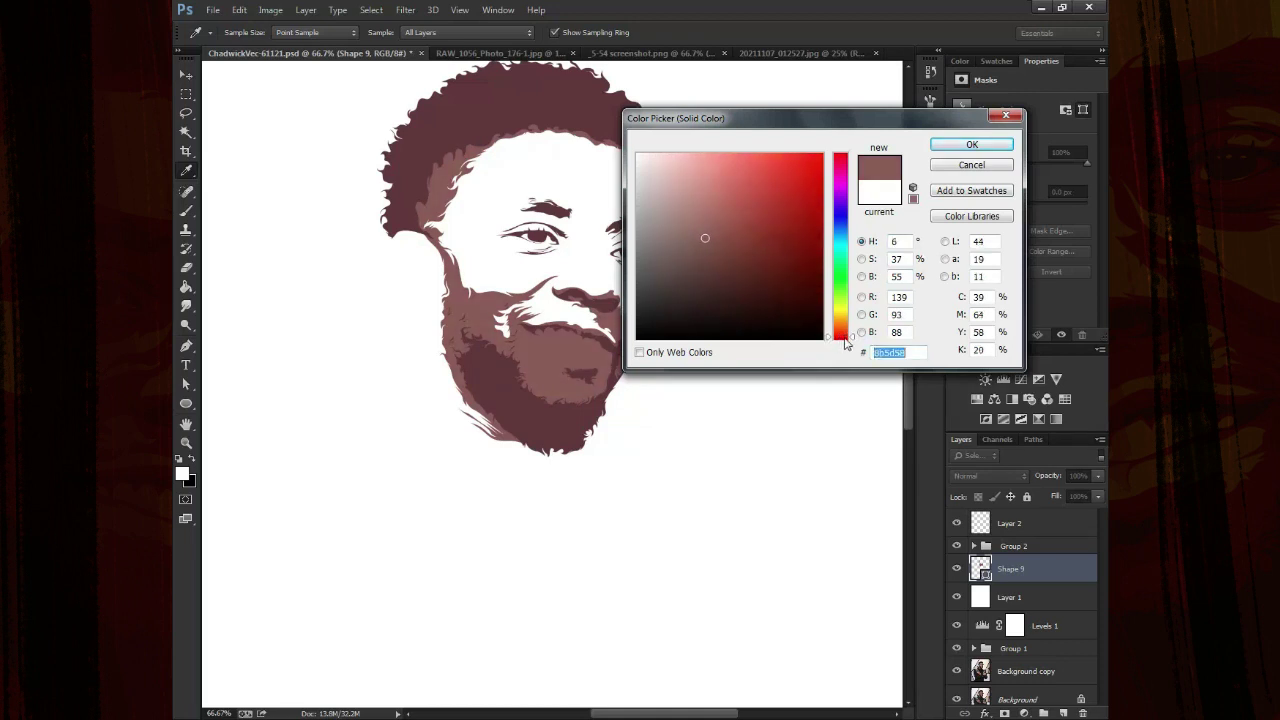
click(1005, 145)
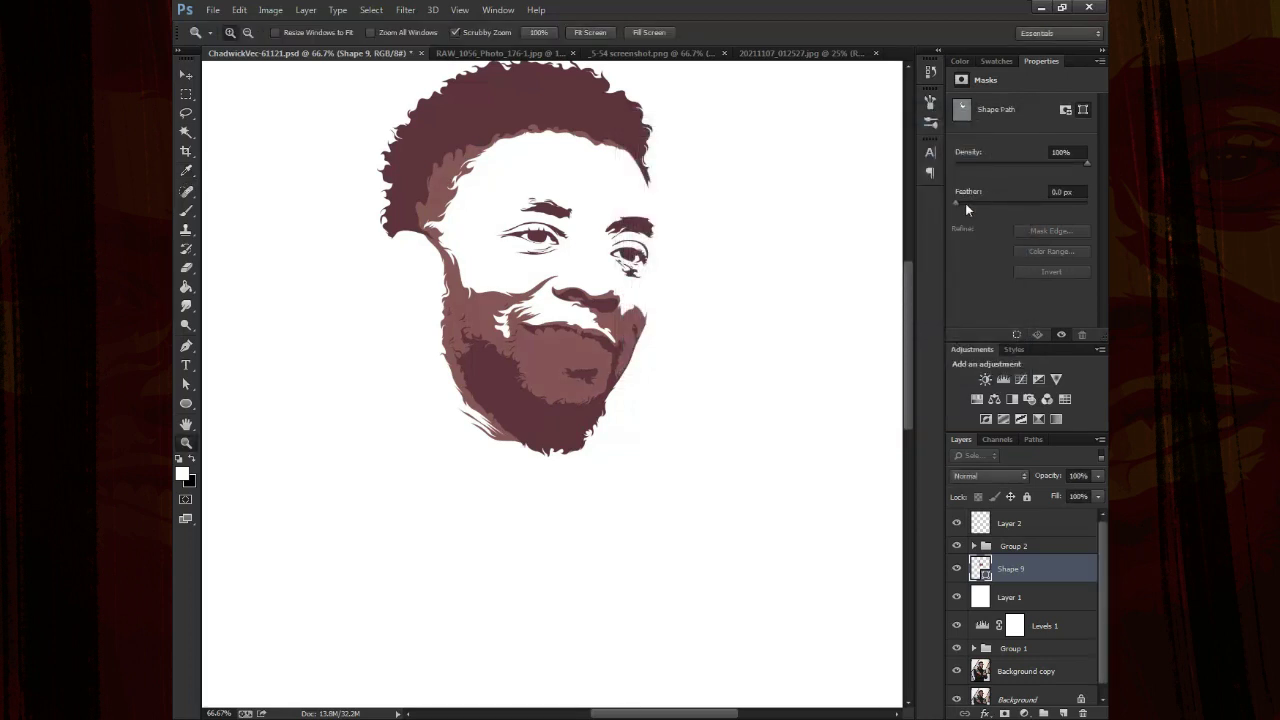
Zoom in close on the eye and set up the Pen tool for shape drawing
click(535, 374)
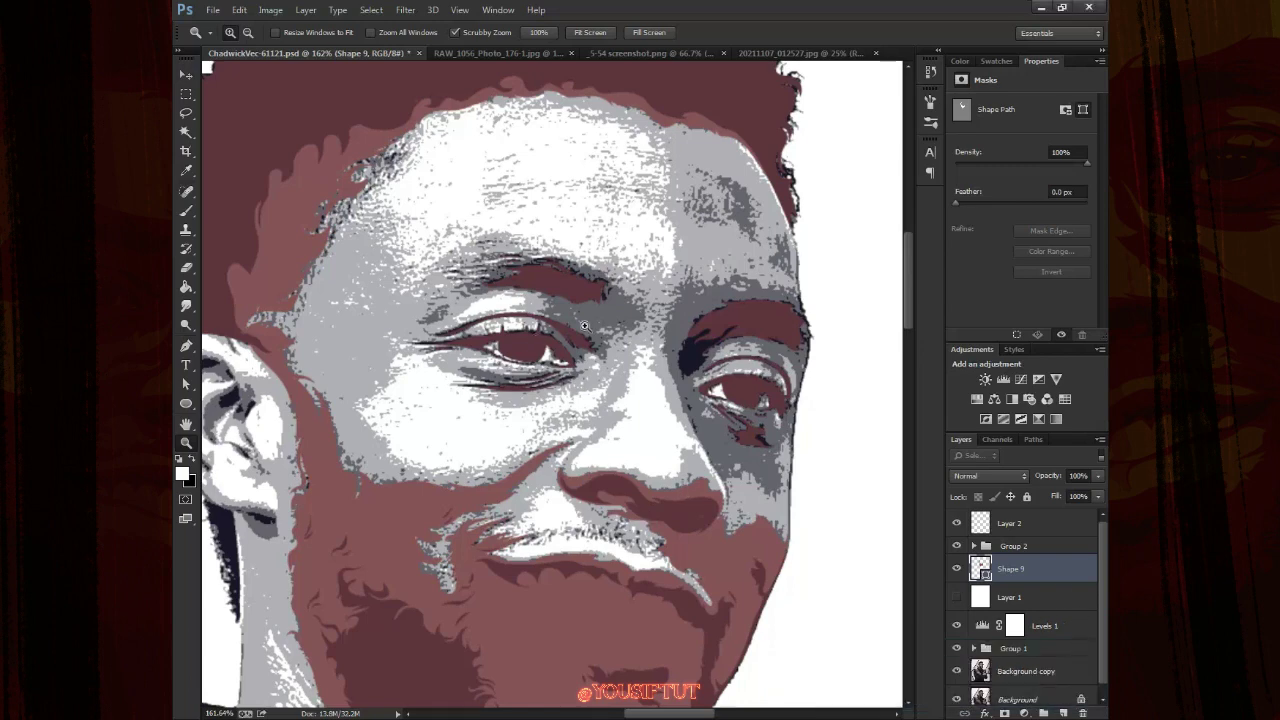
drag(599, 330, 653, 394)
key(p)
click(600, 32)
key(Escape)
key(ctrl+plus)
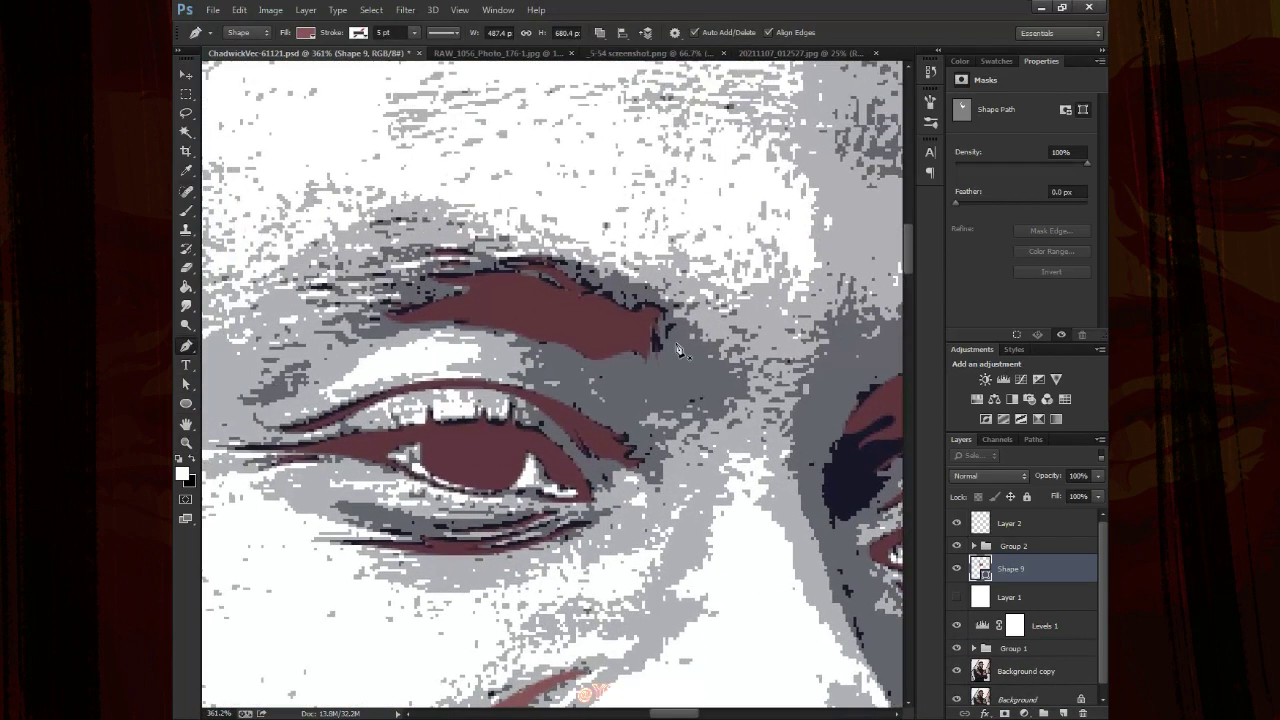
Trace a closed path along the lower eyelid, with shape opacity set to 20%
click(367, 432)
mouse_move(560, 438)
mouse_down()
mouse_move(615, 436)
mouse_move(497, 487)
mouse_up()
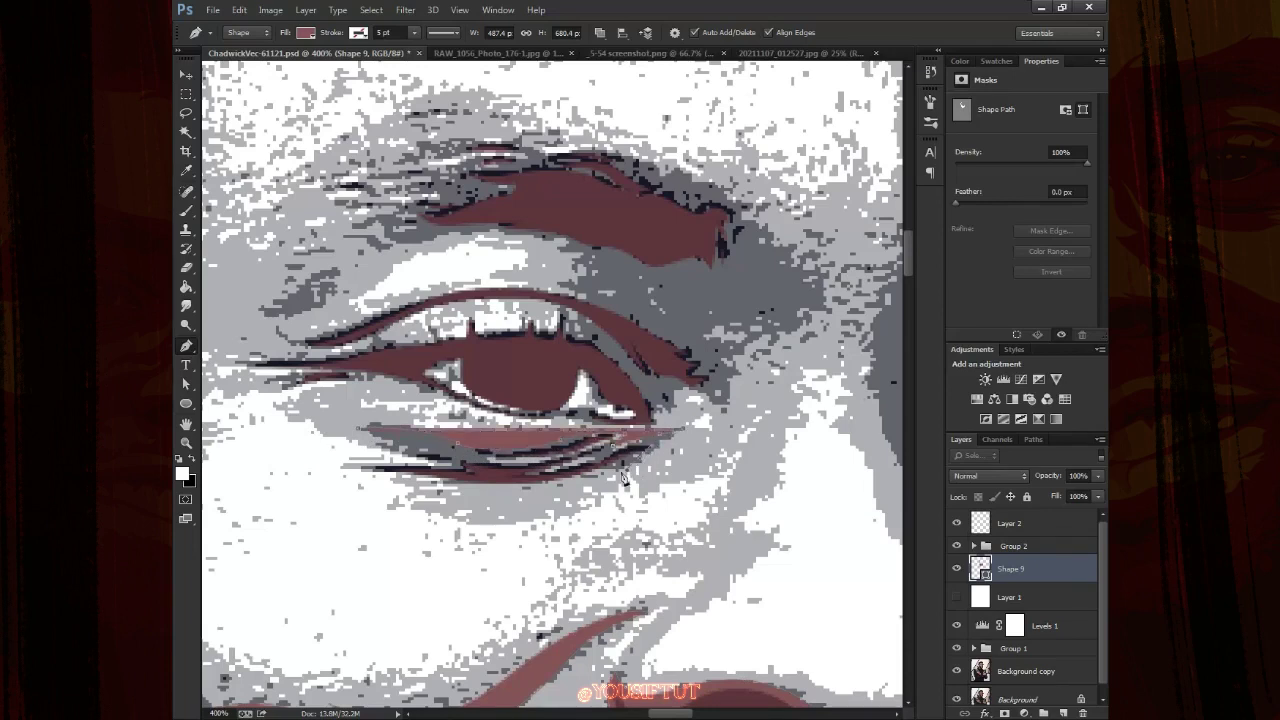
click(440, 487)
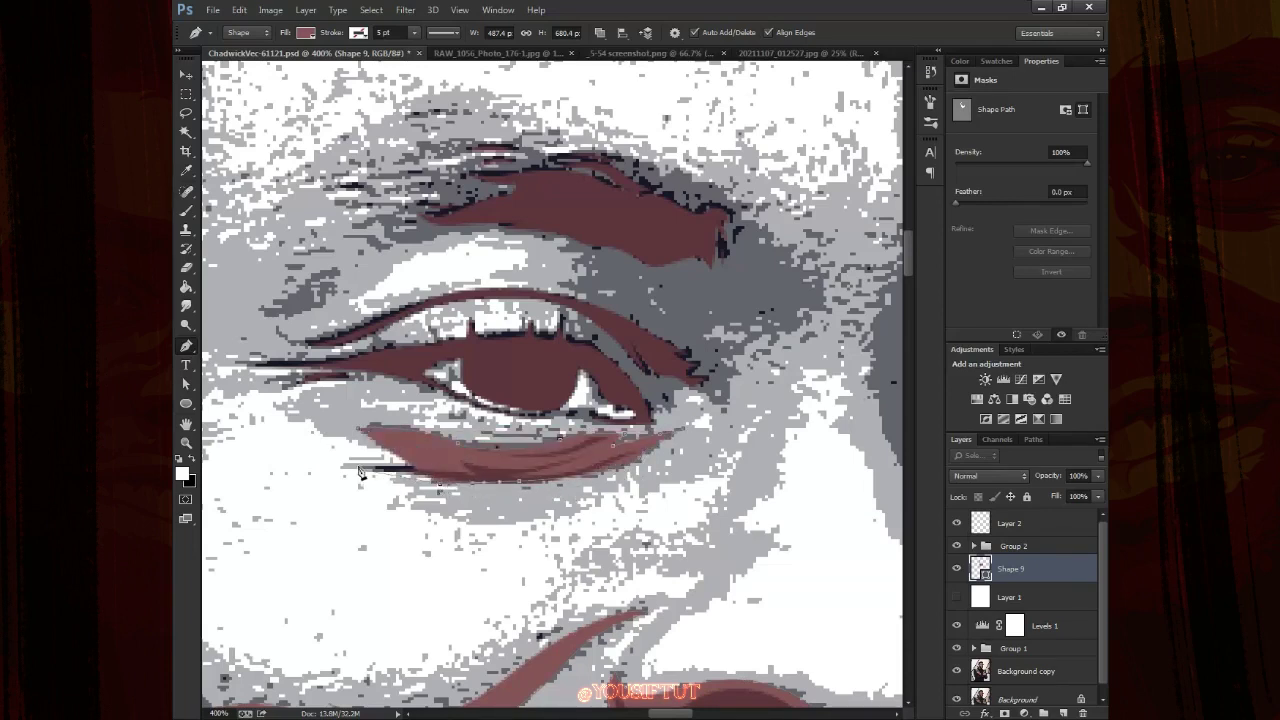
key(2)
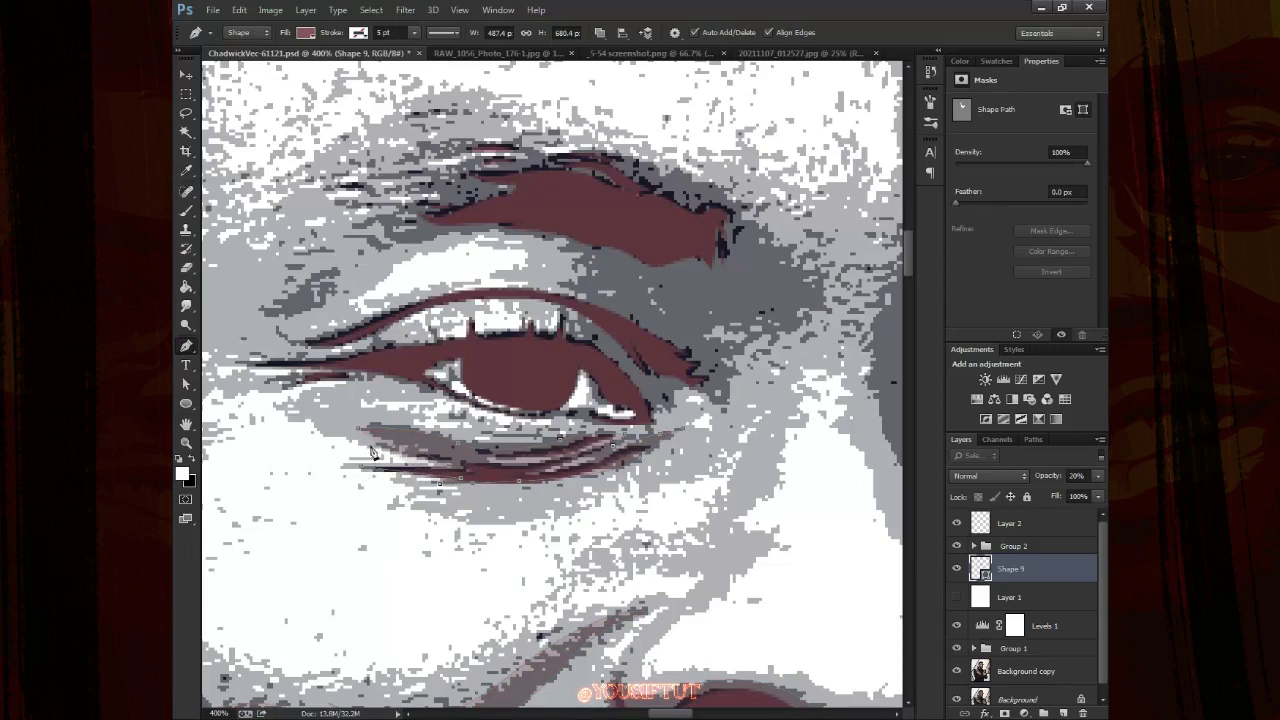
key(ctrl+plus)
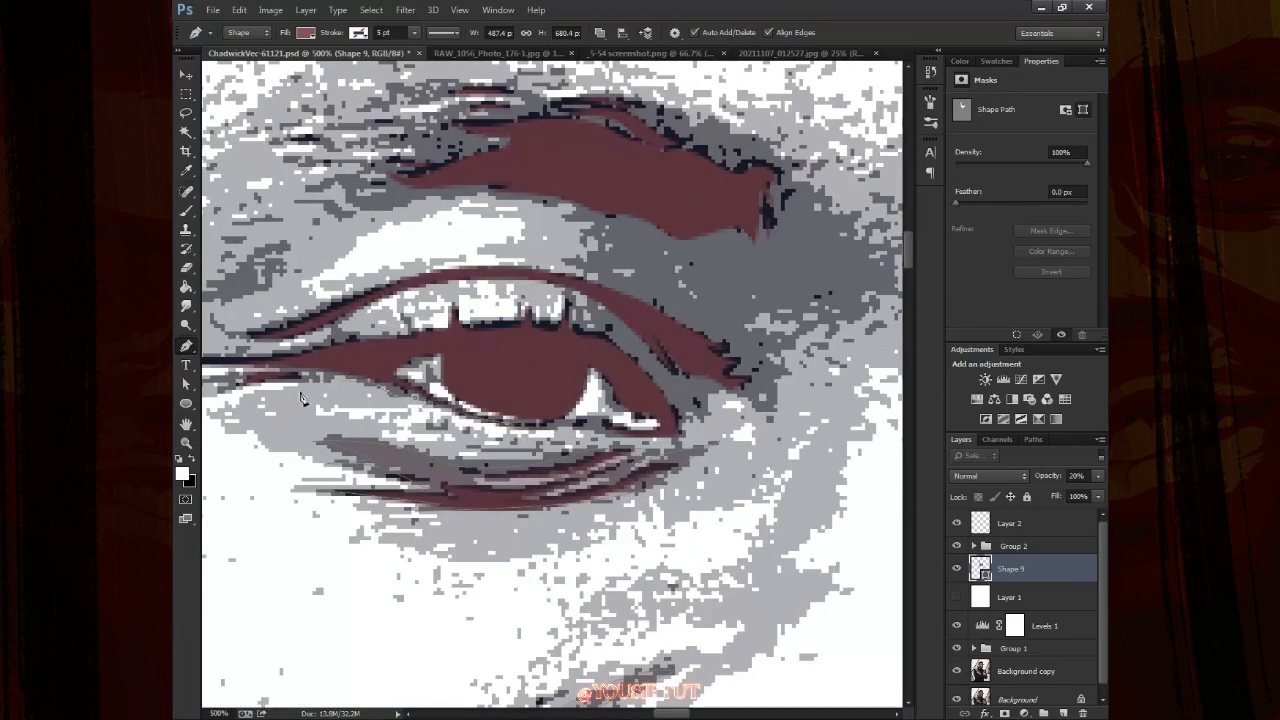
drag(228, 398, 426, 392)
click(426, 392)
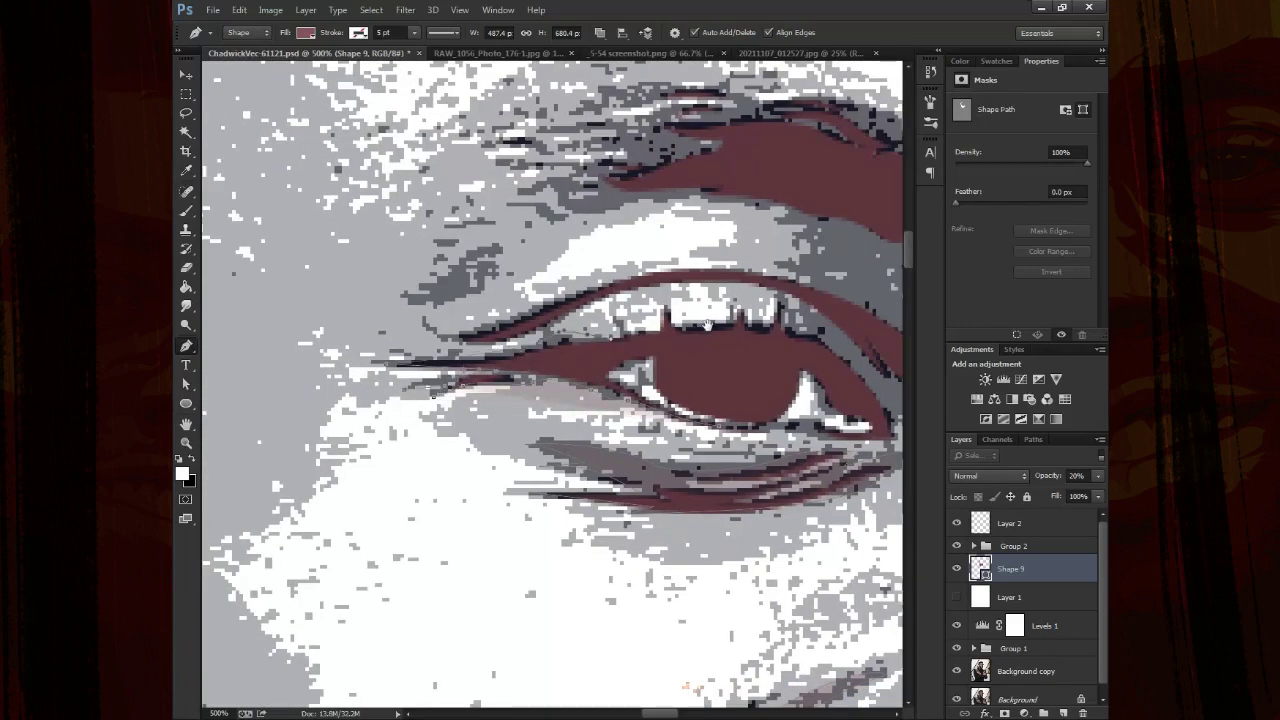
Pan up to the upper eyelid and place an anchor along it
scroll(631, 337, right, 2)
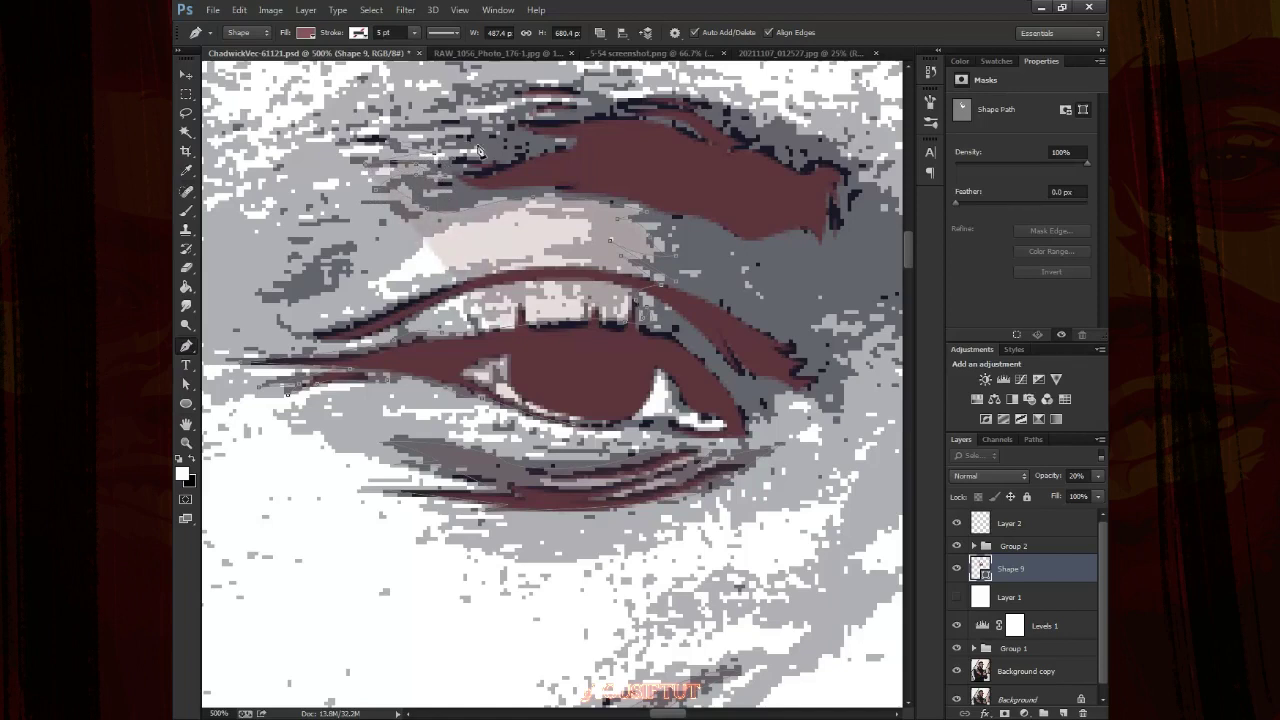
drag(489, 135, 464, 235)
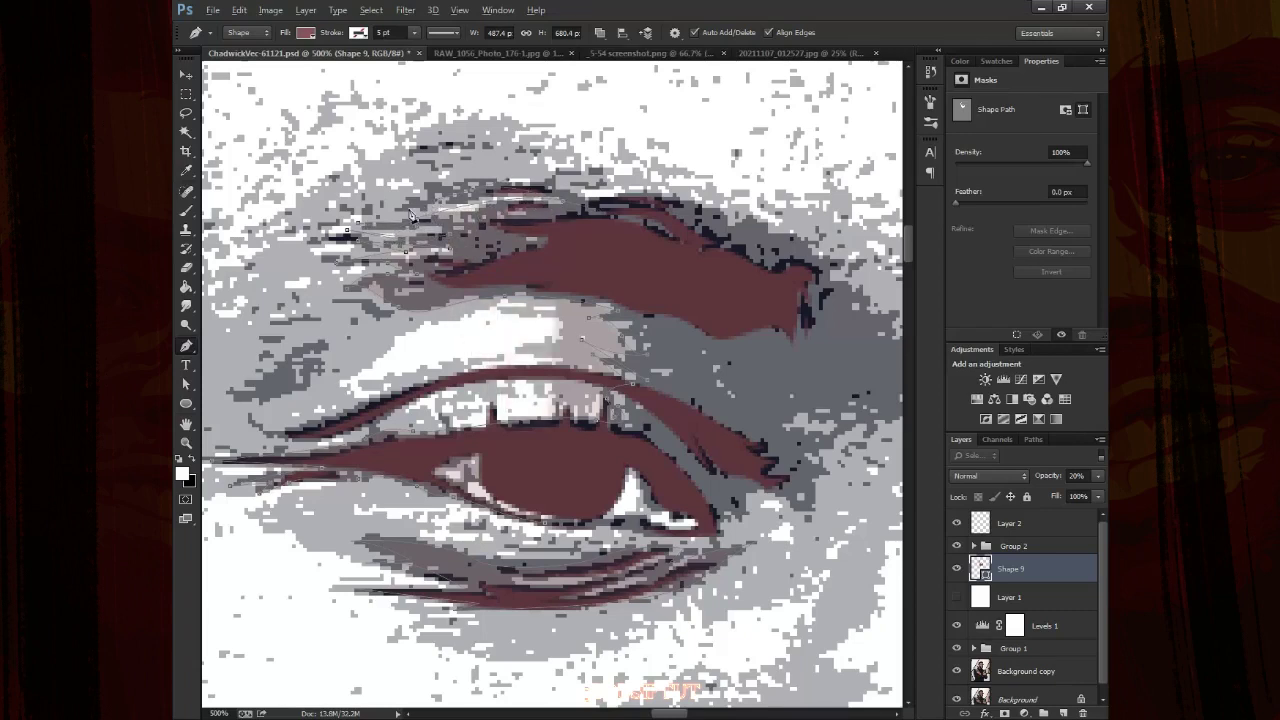
click(646, 187)
drag(860, 280, 600, 195)
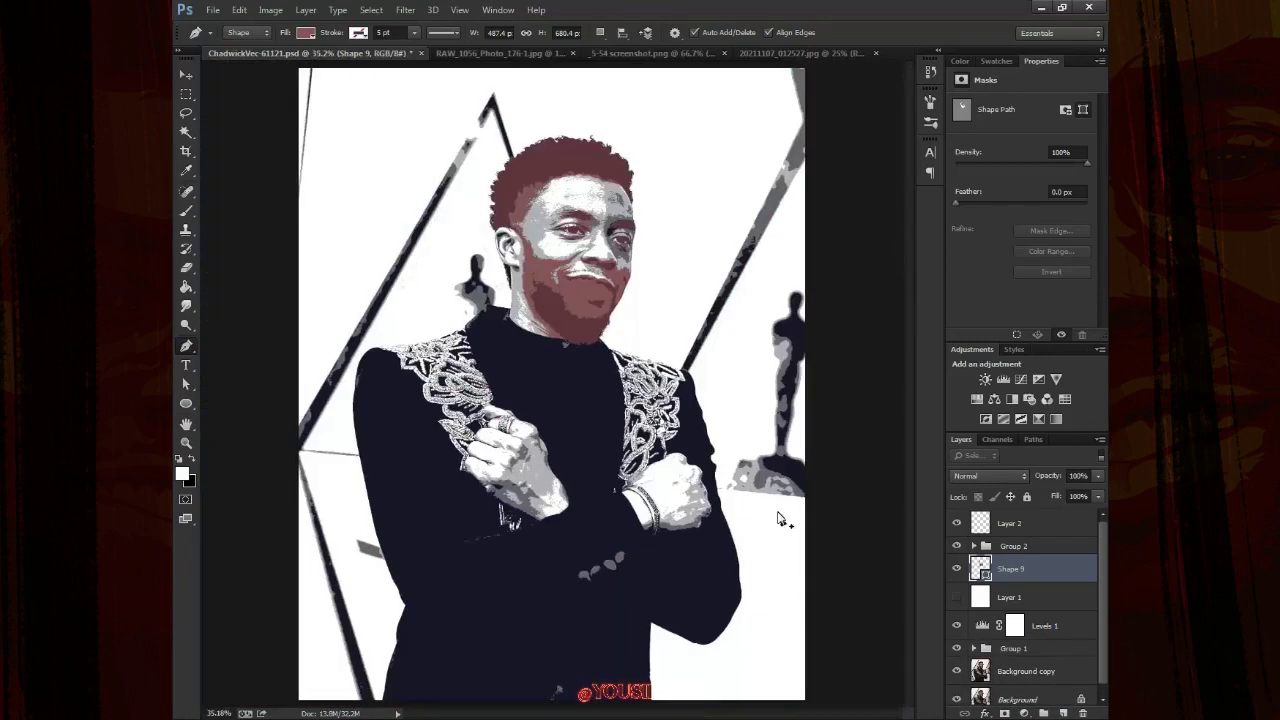
Zoom to the face and slightly re-adjust the lighter face shape's fill hue
key(z)
click(956, 597)
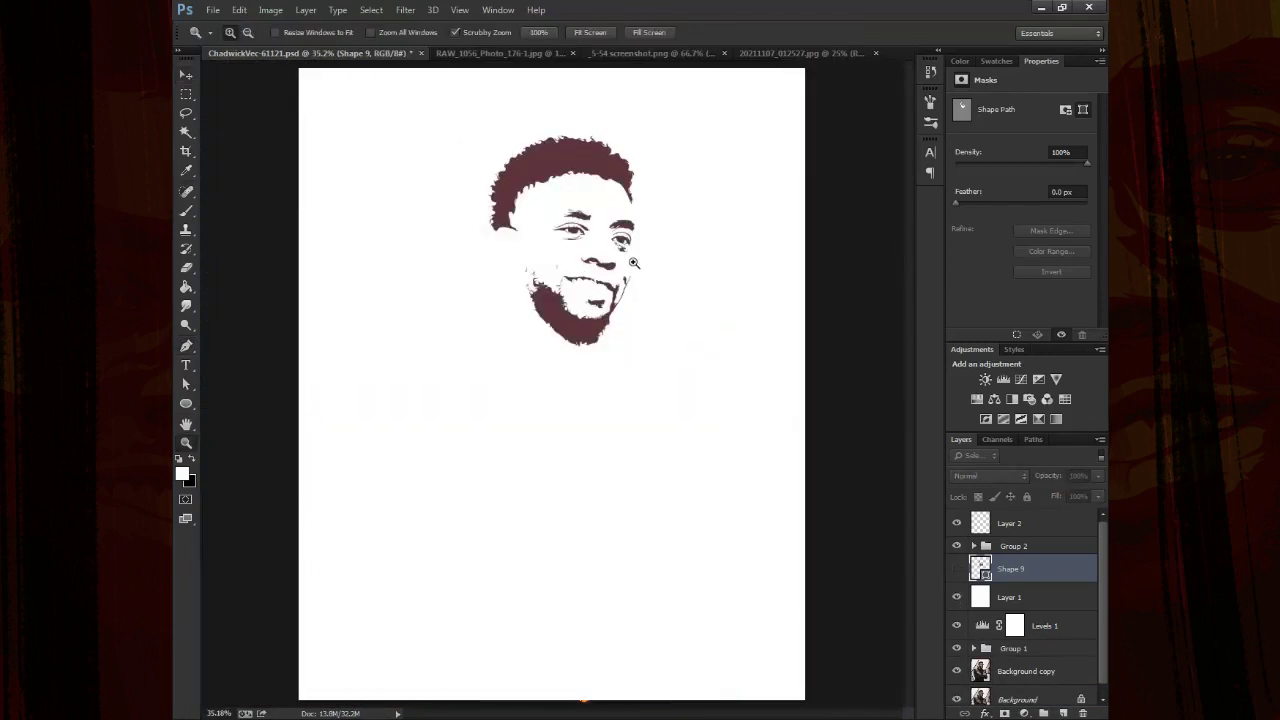
drag(596, 239, 940, 549)
double_click(980, 568)
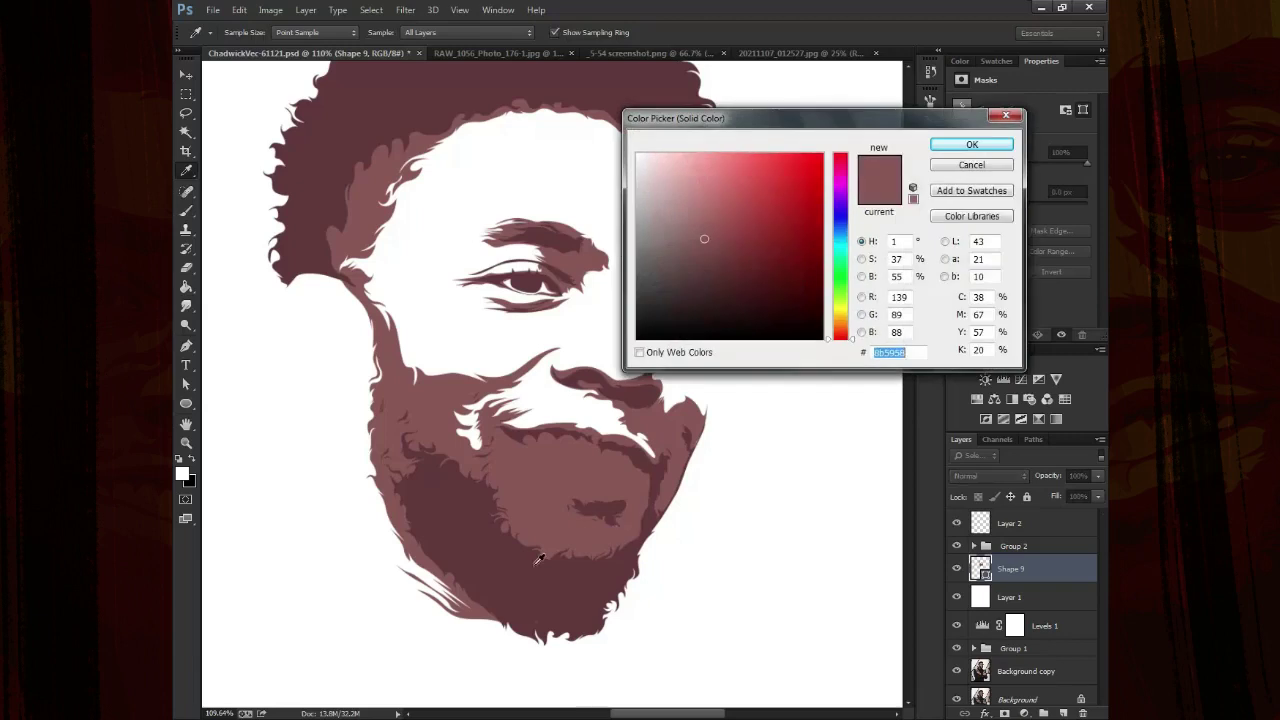
click(861, 276)
click(521, 467)
click(861, 241)
click(703, 243)
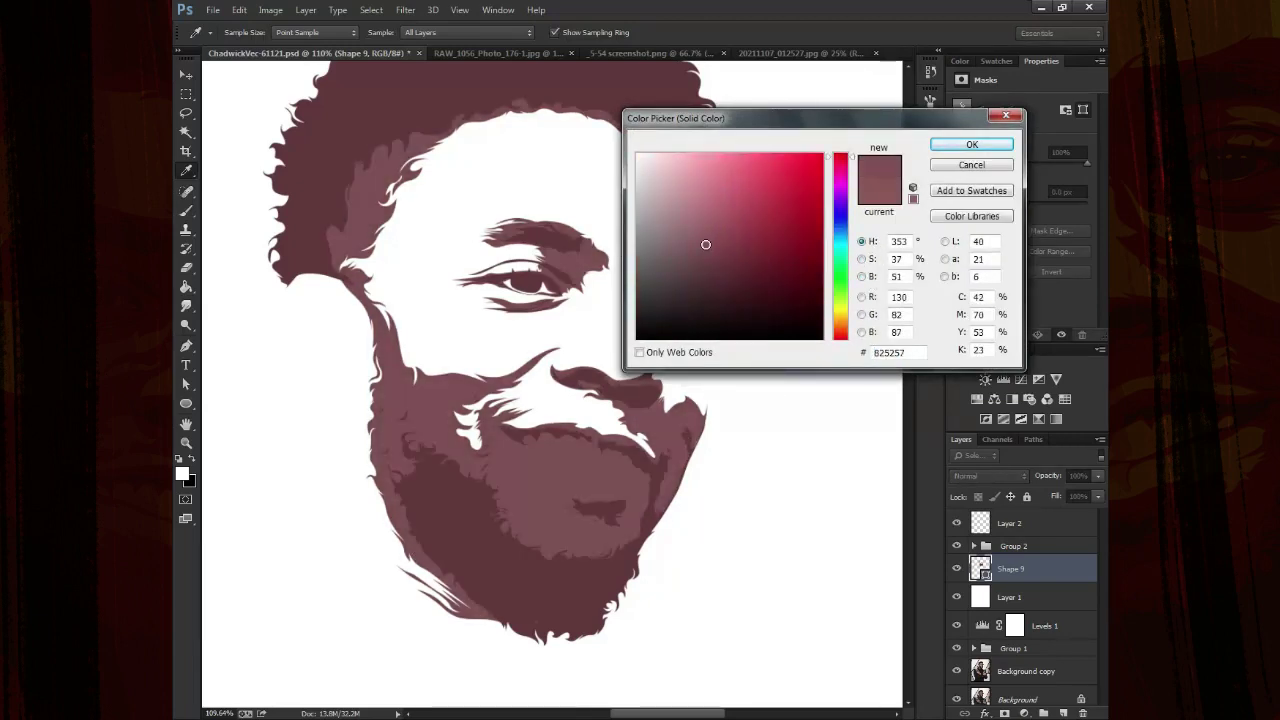
click(971, 144)
Hide the white backdrop to reveal the photo and zoom into the right eye region
key(ctrl+0)
drag(610, 192, 748, 337)
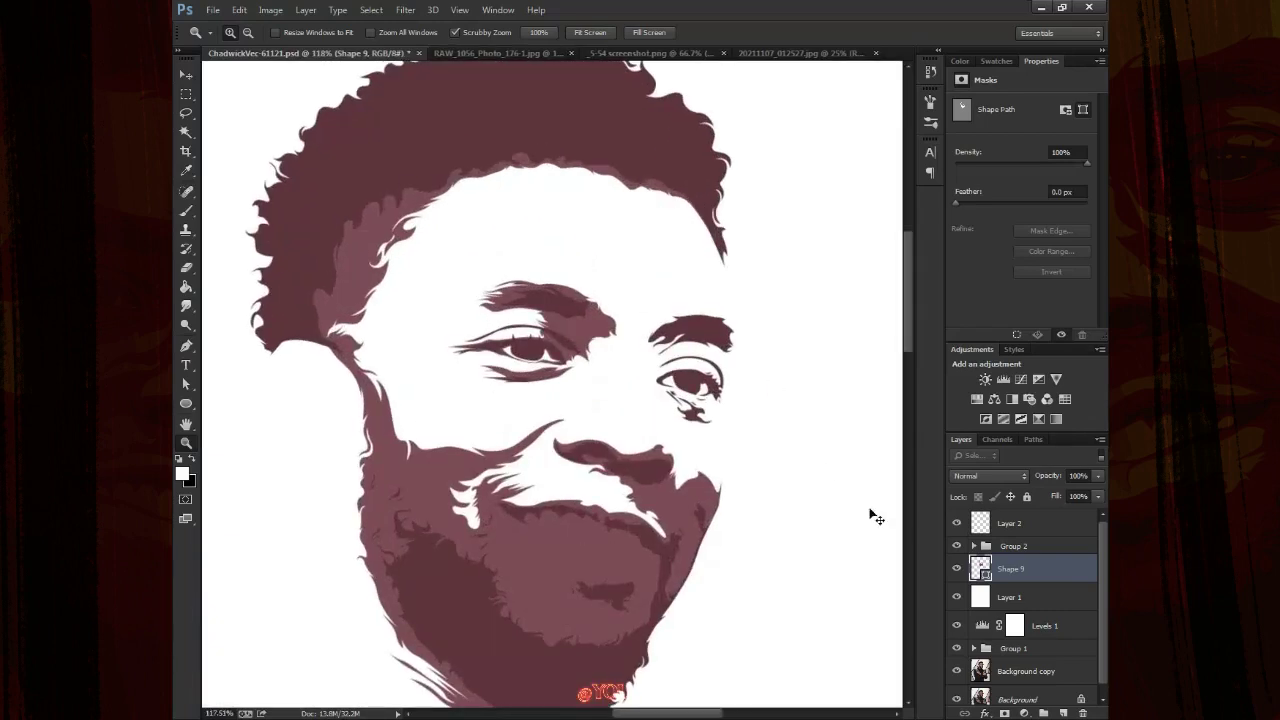
click(956, 597)
click(956, 570)
drag(767, 300, 837, 443)
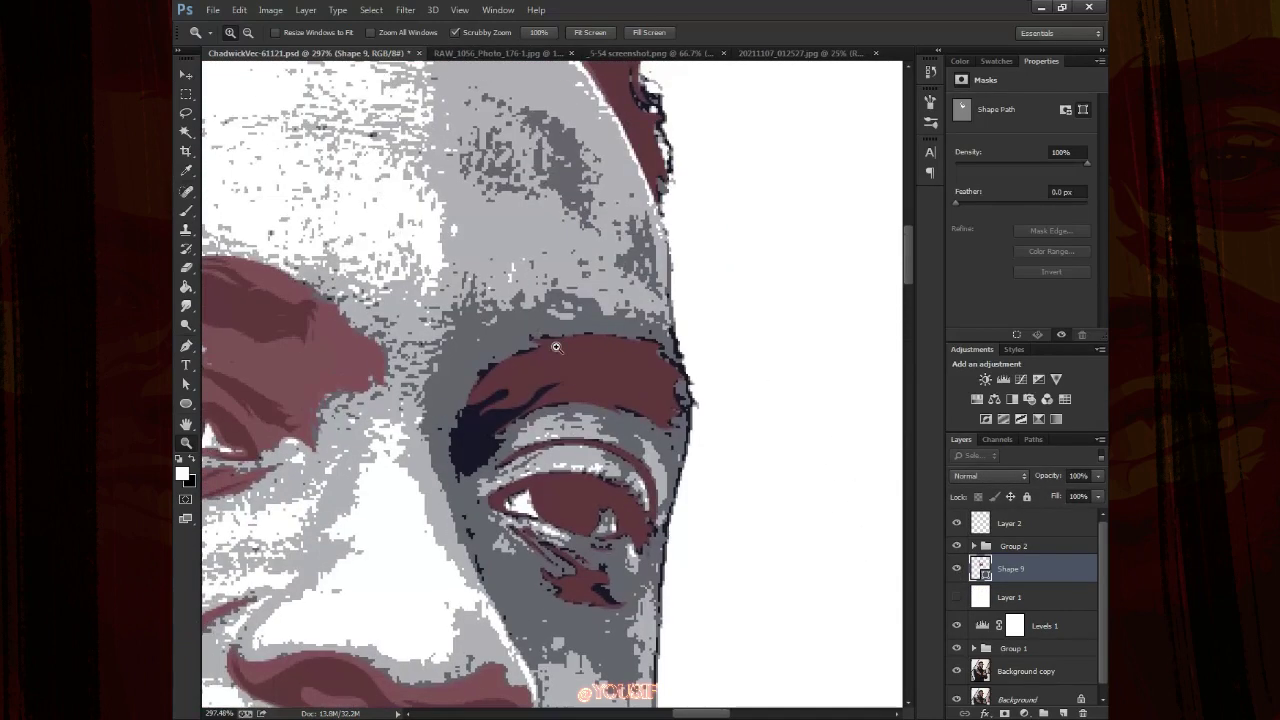
Start a new Pen shape with a small triangle above the brow
key(p)
click(506, 312)
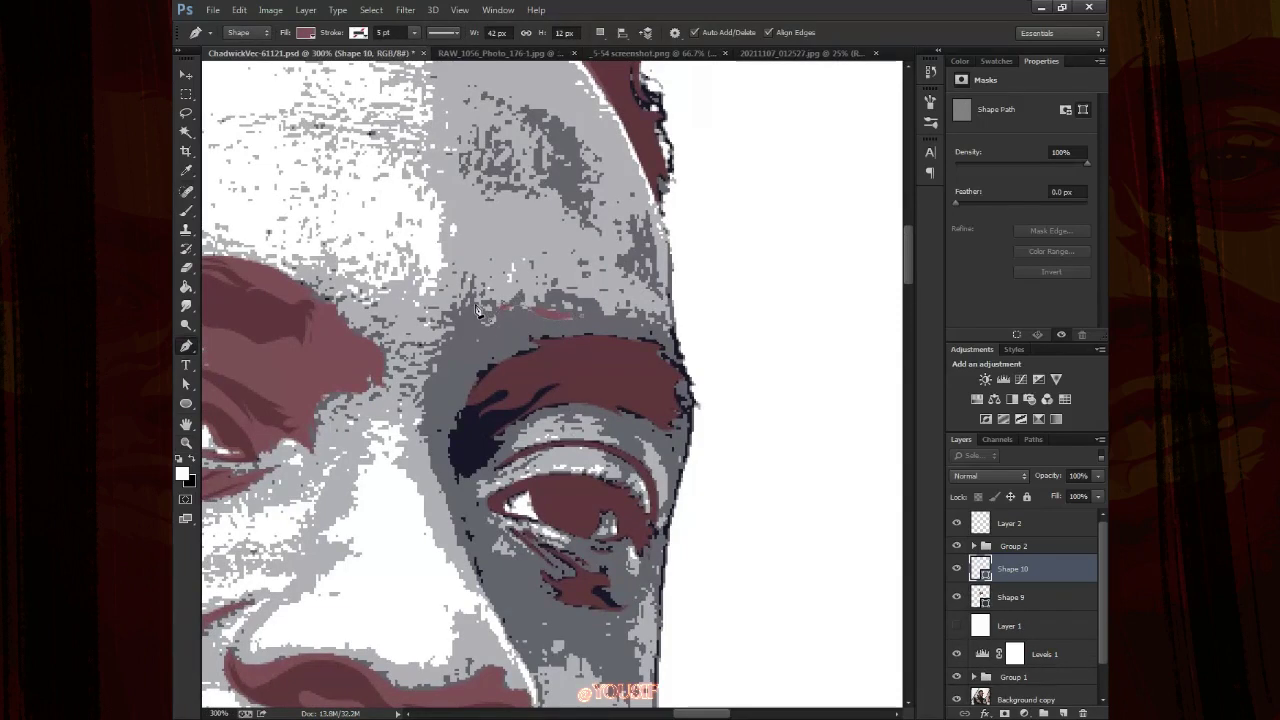
click(480, 279)
scroll(525, 370, up, 1)
scroll(514, 370, up, 1)
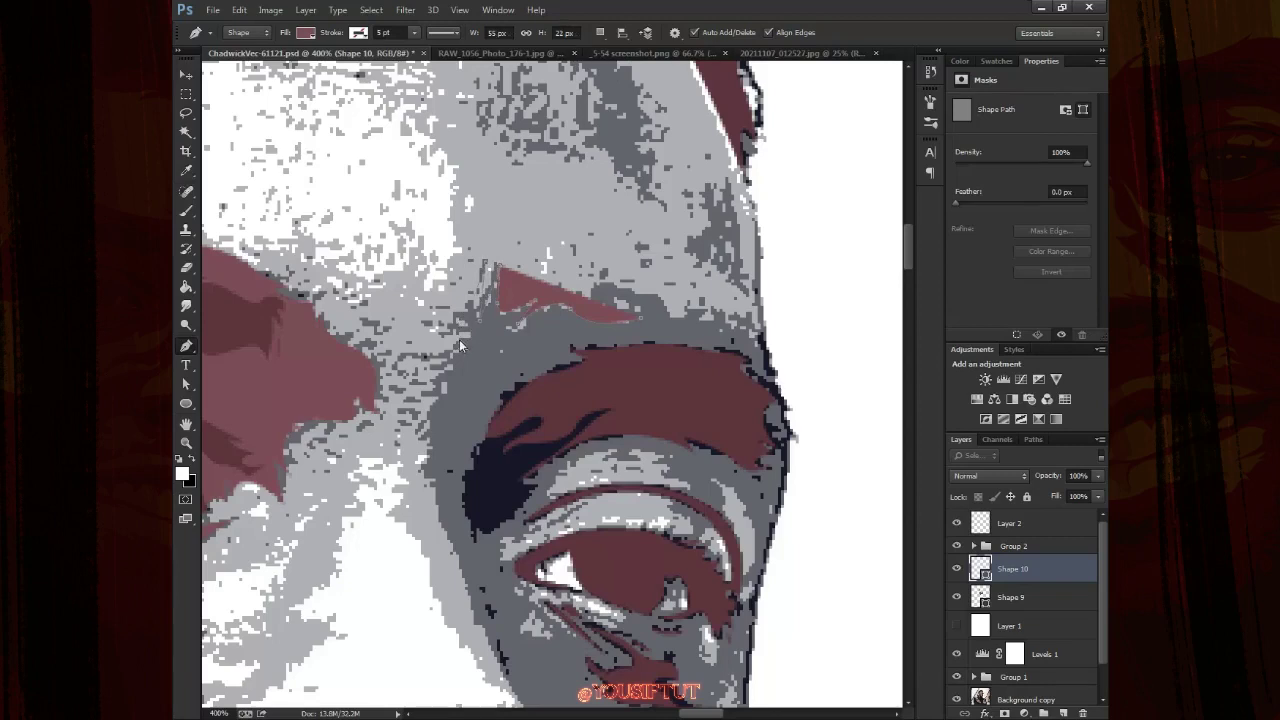
scroll(459, 339, down, 2)
scroll(459, 339, down, 2)
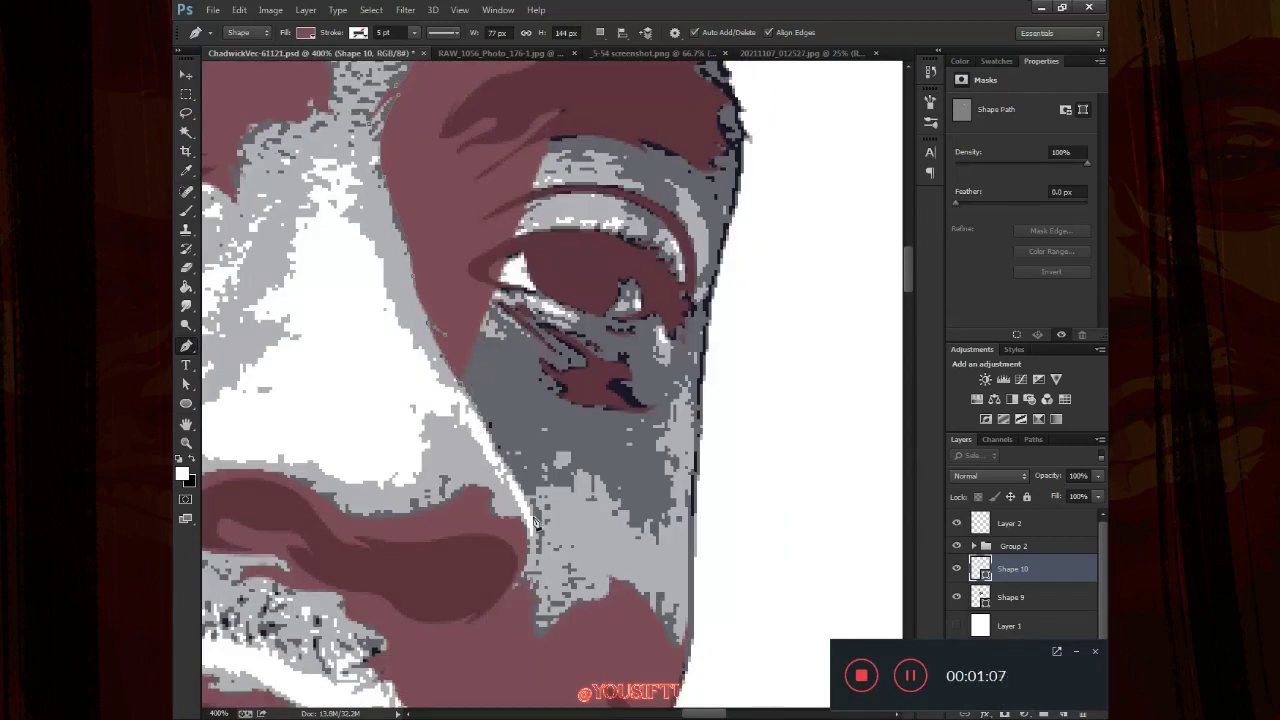
Place anchors along the nose, jaw edge and brow to extend the Shape 10 cheek outline
click(535, 522)
click(577, 497)
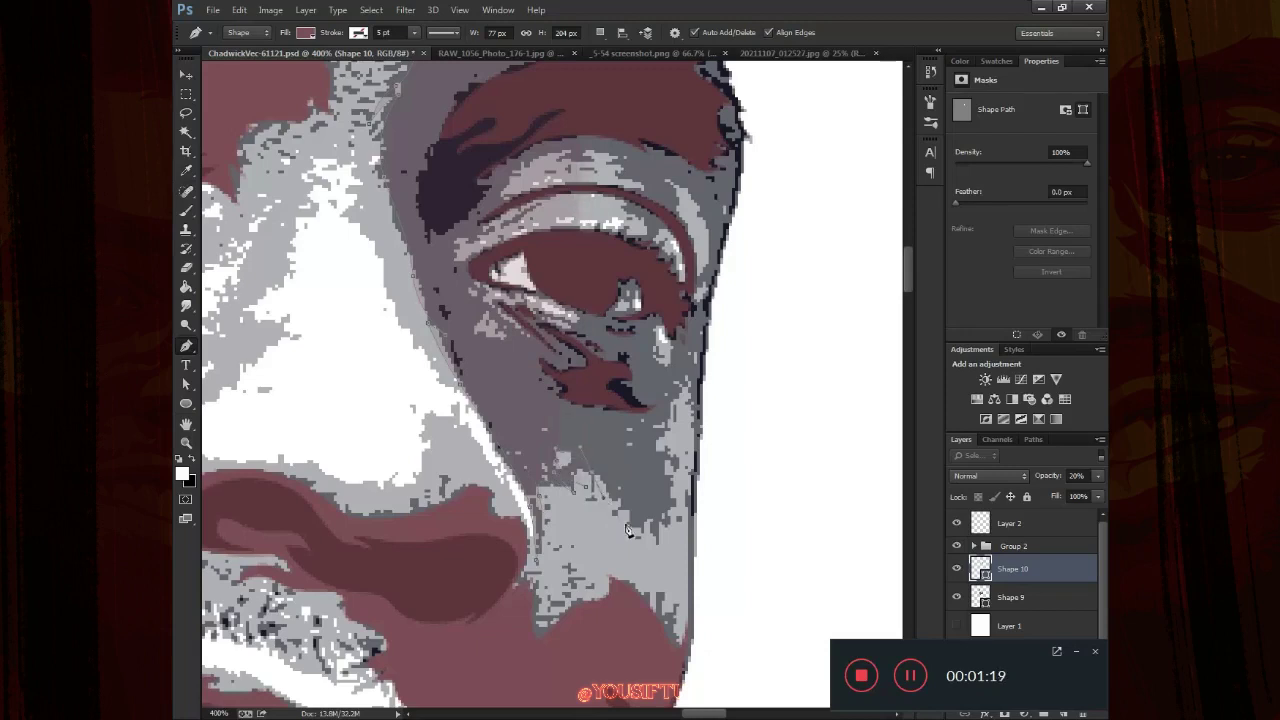
click(682, 516)
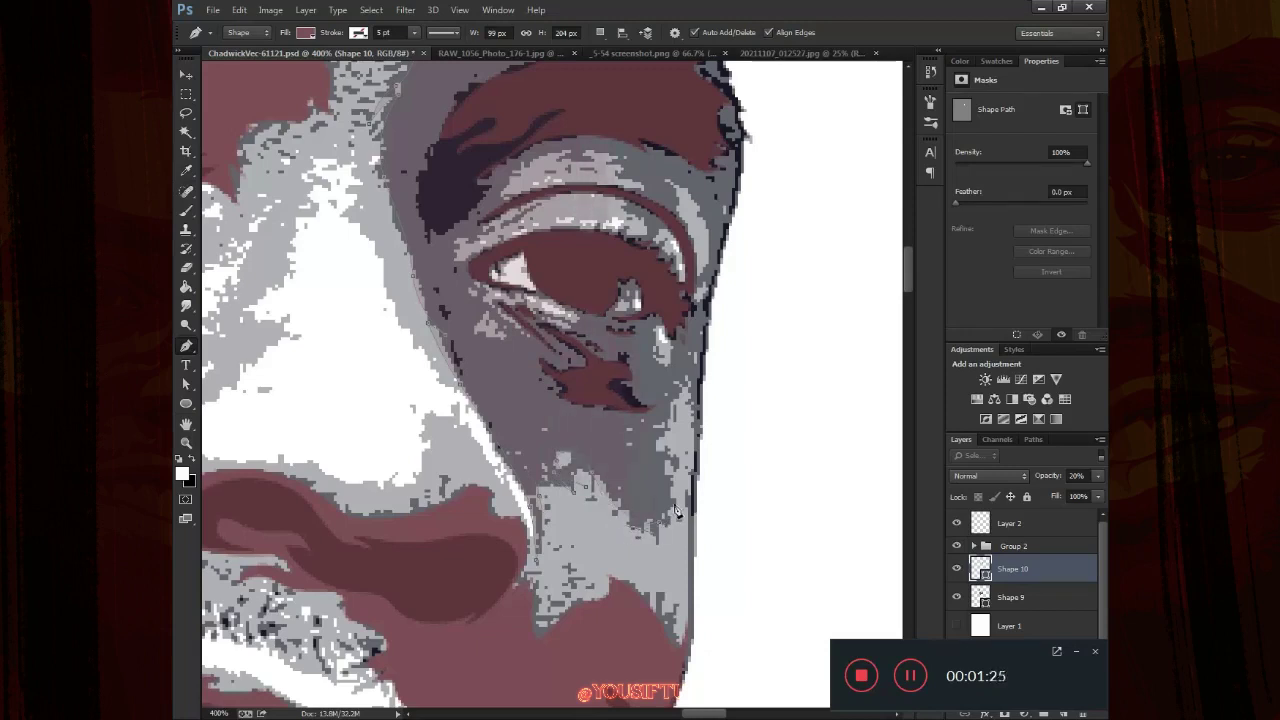
click(645, 432)
click(697, 424)
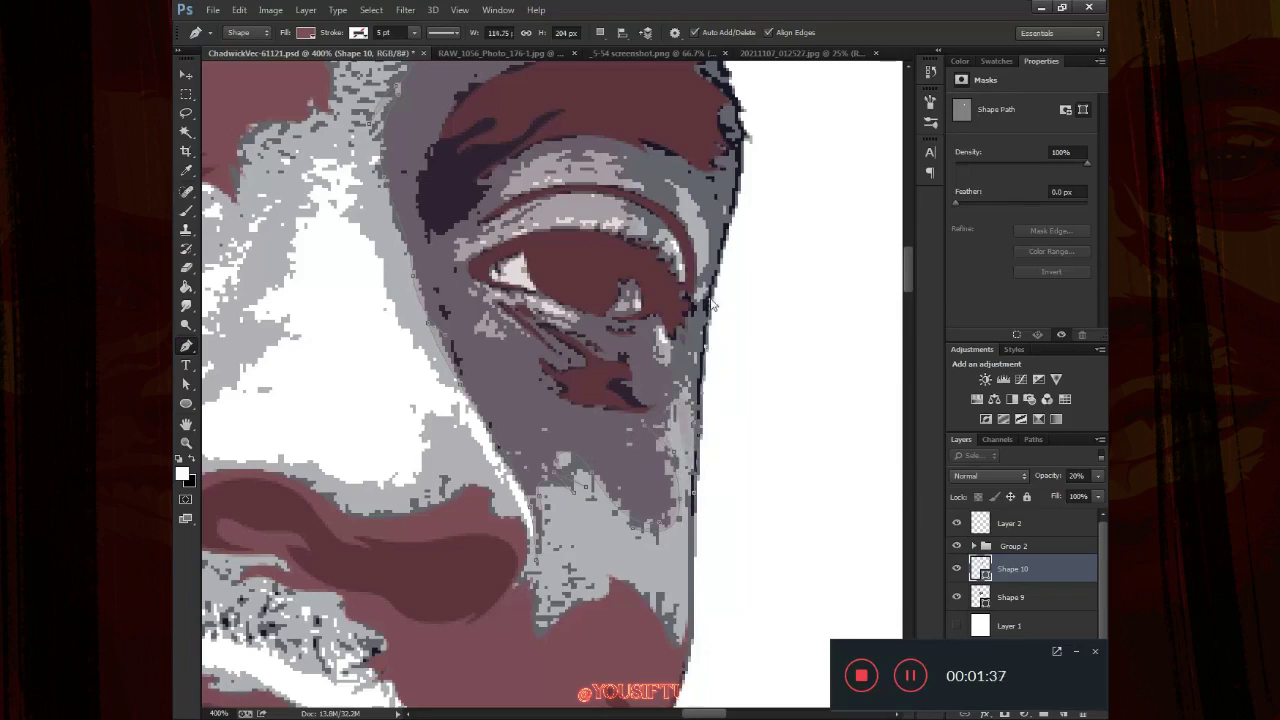
click(746, 138)
scroll(726, 440, up, 5)
click(726, 440)
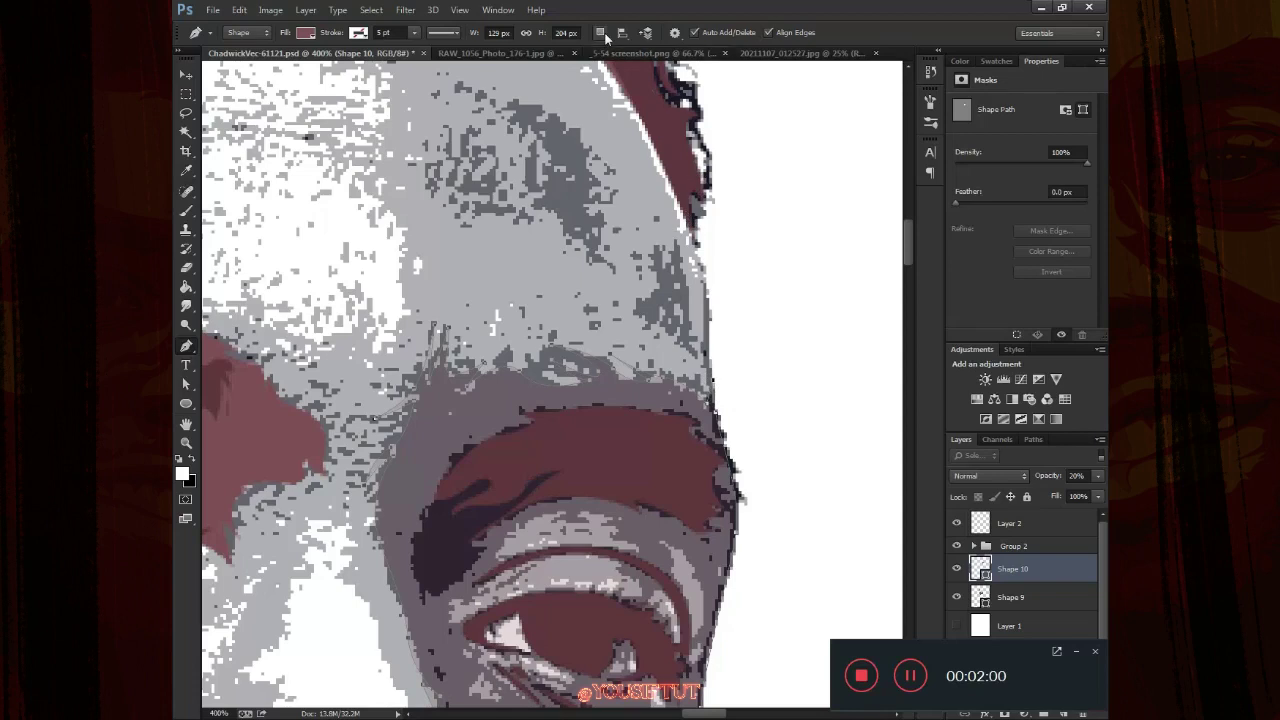
click(463, 368)
click(680, 236)
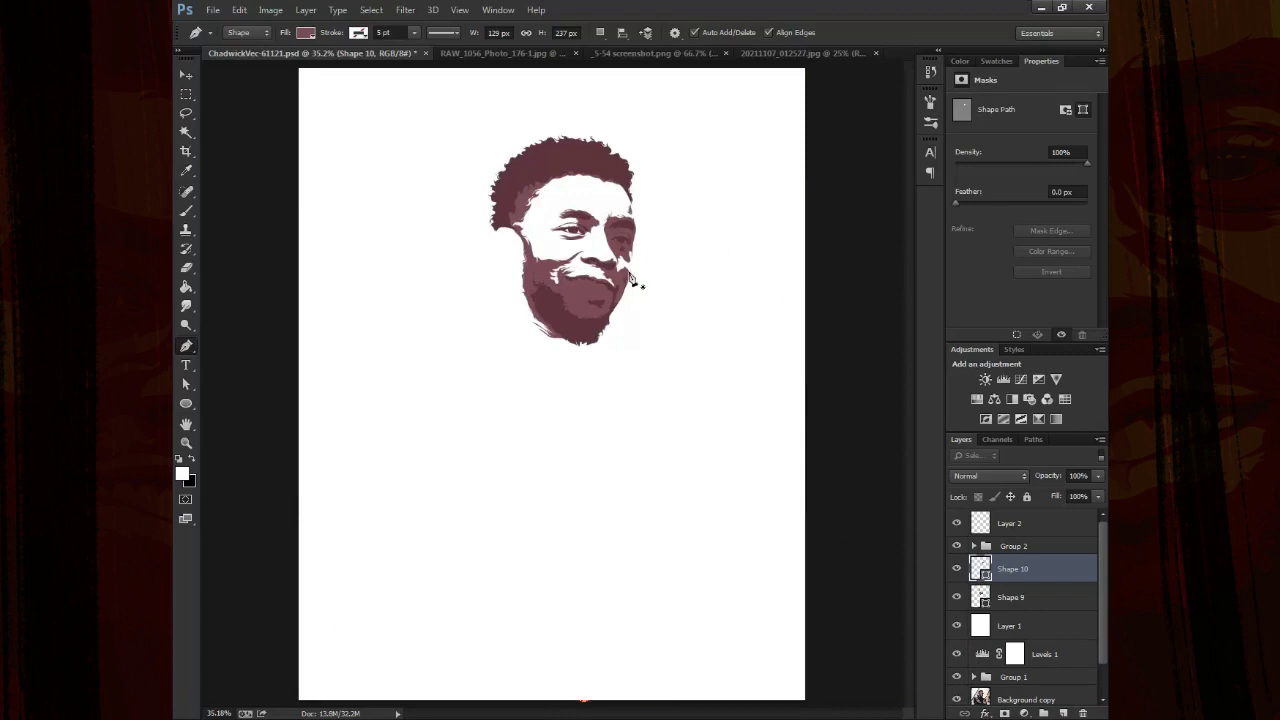
Hide the white background layer and the cheek shape to reveal the photo
click(1013, 546)
click(974, 546)
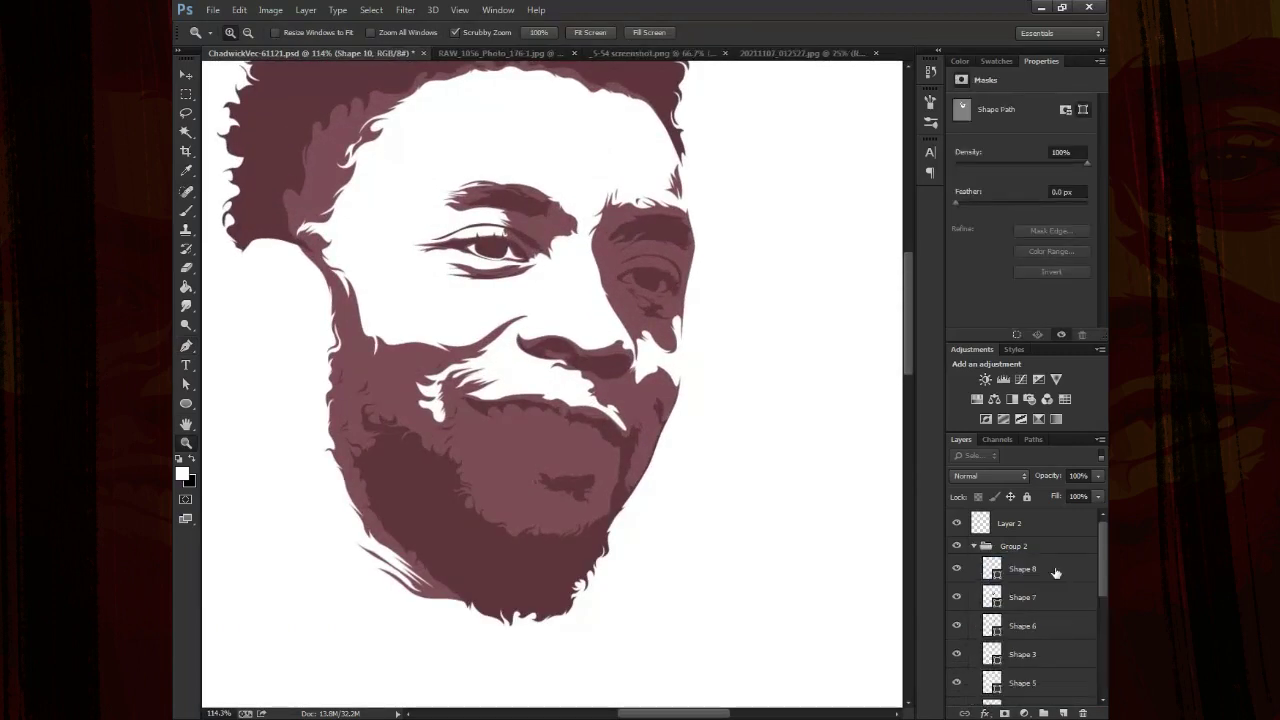
scroll(1040, 648, down, 2)
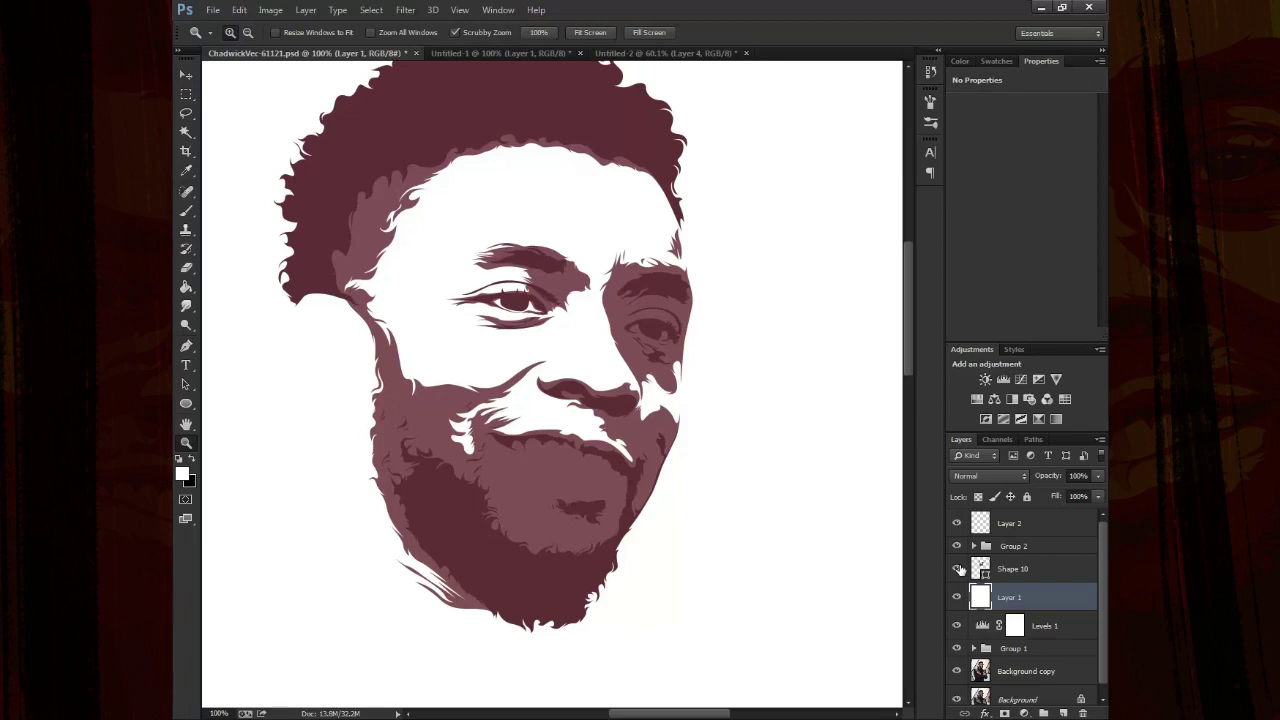
click(957, 596)
click(957, 568)
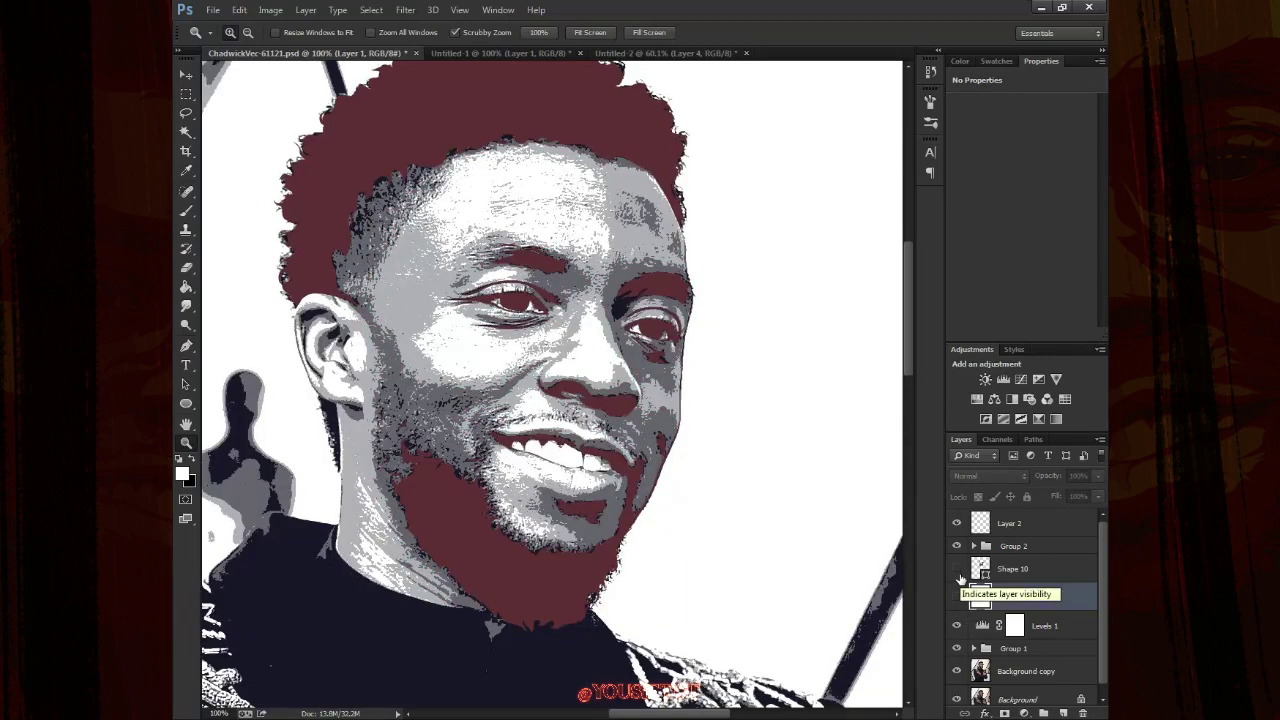
Zoom to the right eye and brush a red guide loop around the brow and cheek
drag(709, 374, 730, 368)
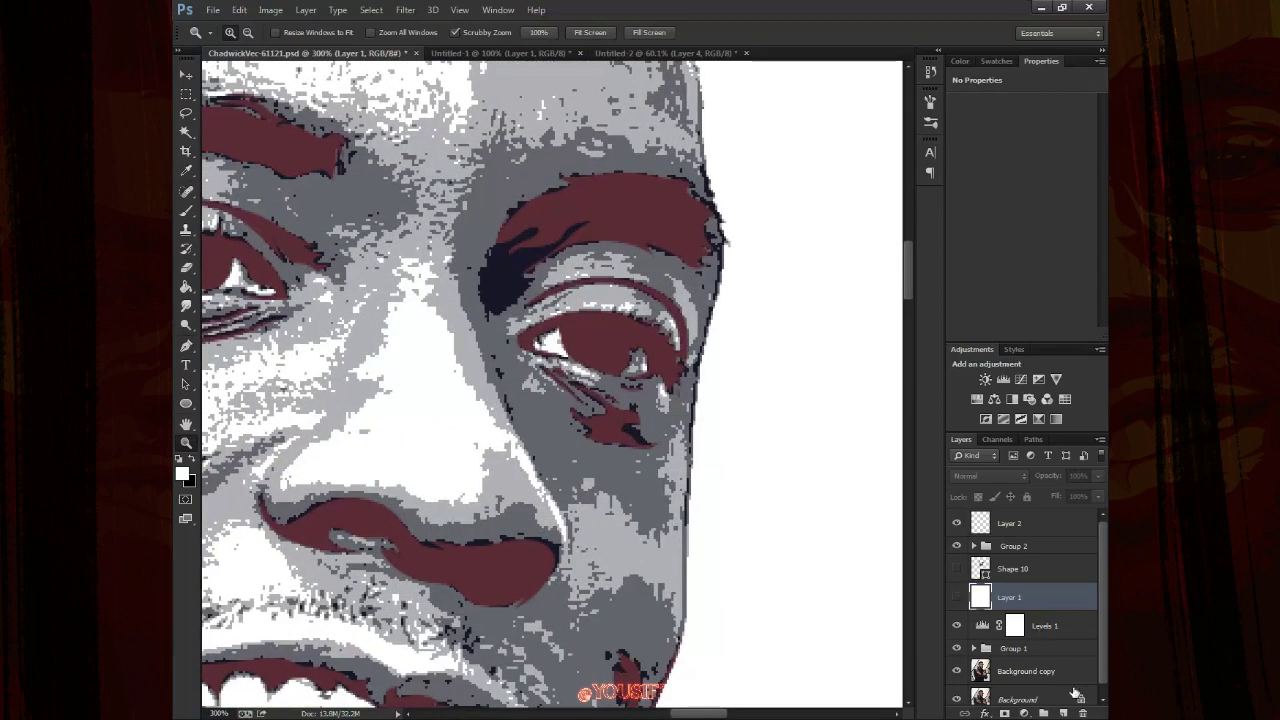
drag(492, 132, 765, 405)
drag(692, 604, 425, 148)
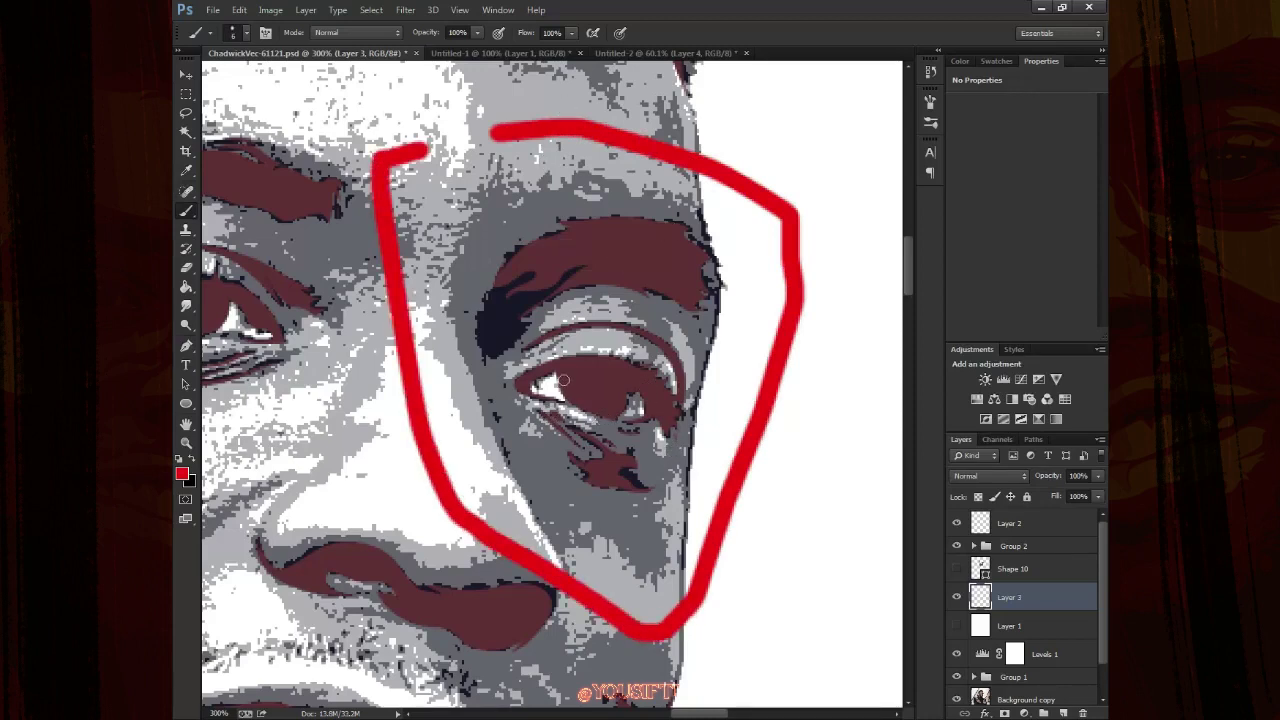
Mark the upper eyelid with a thinner red stroke, then delete the red guide layer
key(bracketleft)
mouse_move(505, 368)
mouse_down()
mouse_move(544, 336)
mouse_move(645, 362)
mouse_up()
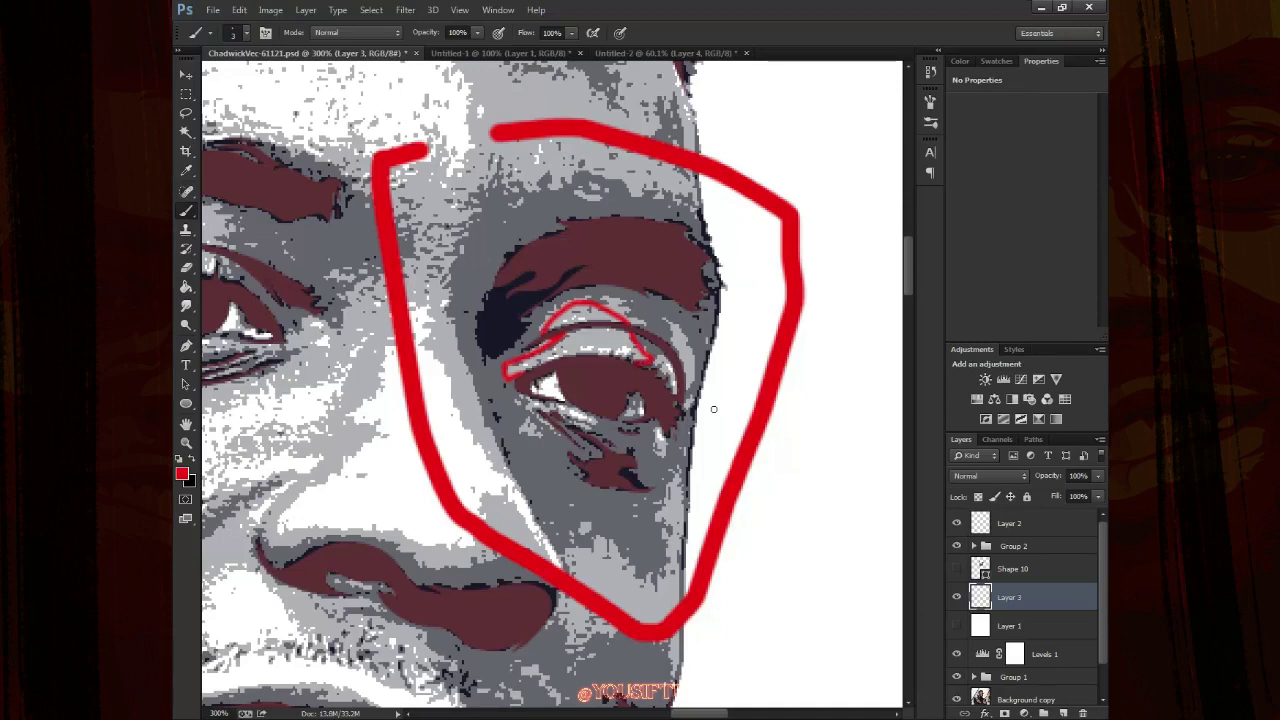
key(Delete)
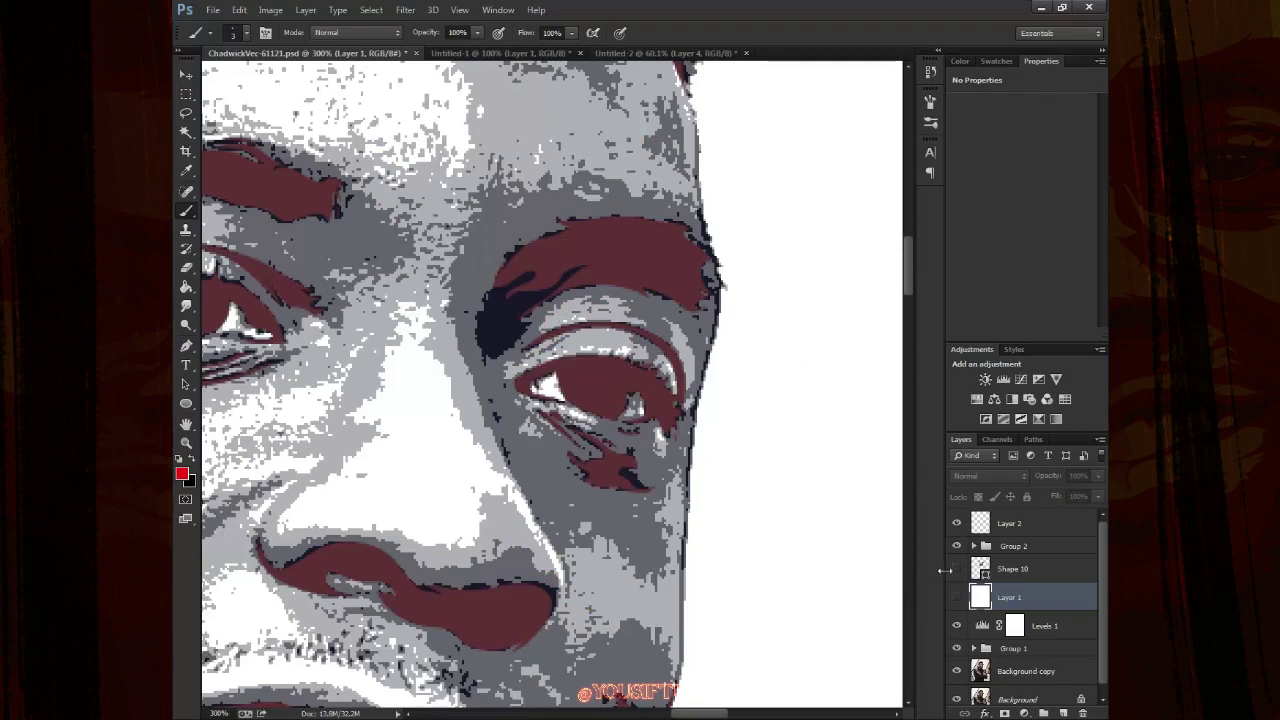
Show and select Shape 10, comparing it against the photo, ready for Pen drawing
click(956, 569)
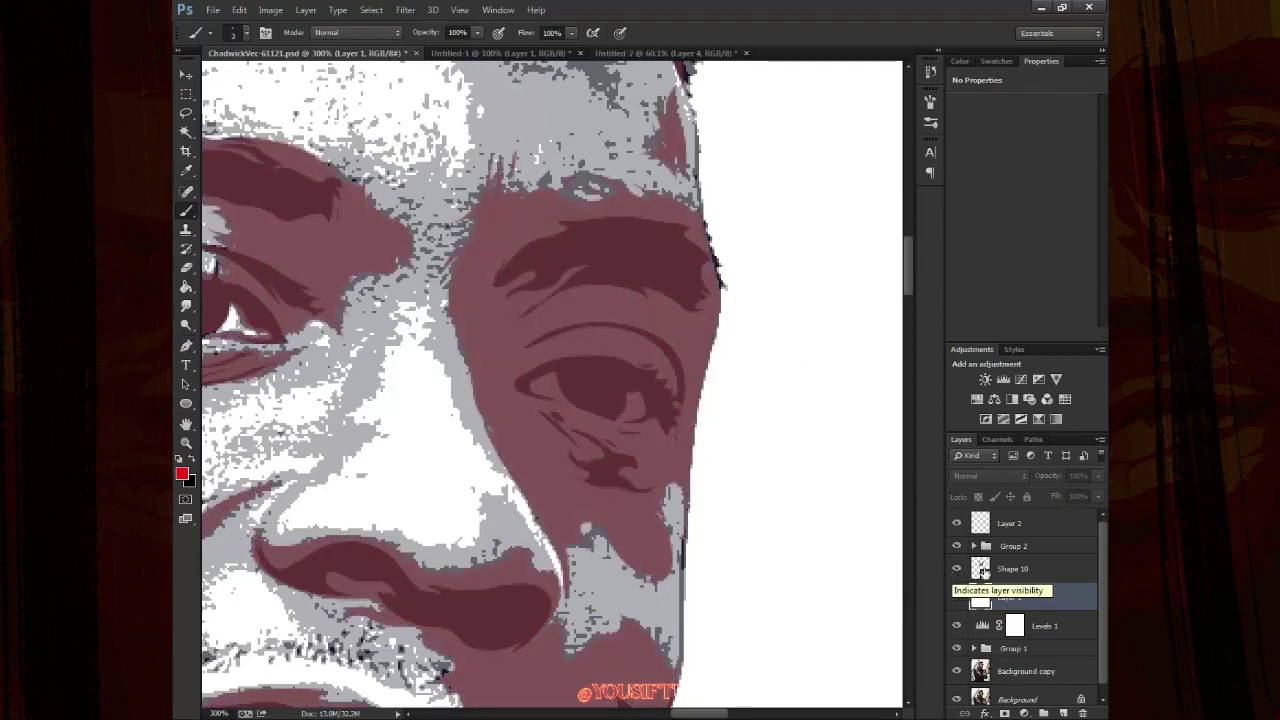
click(984, 571)
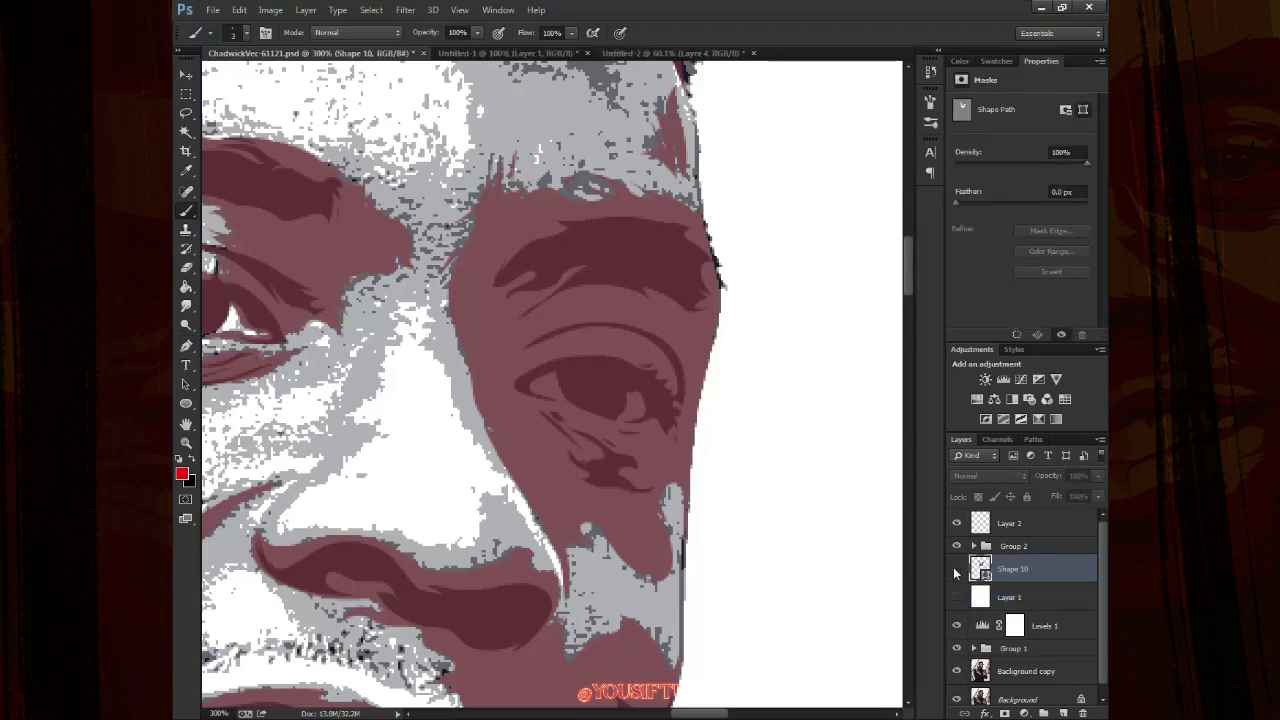
click(954, 568)
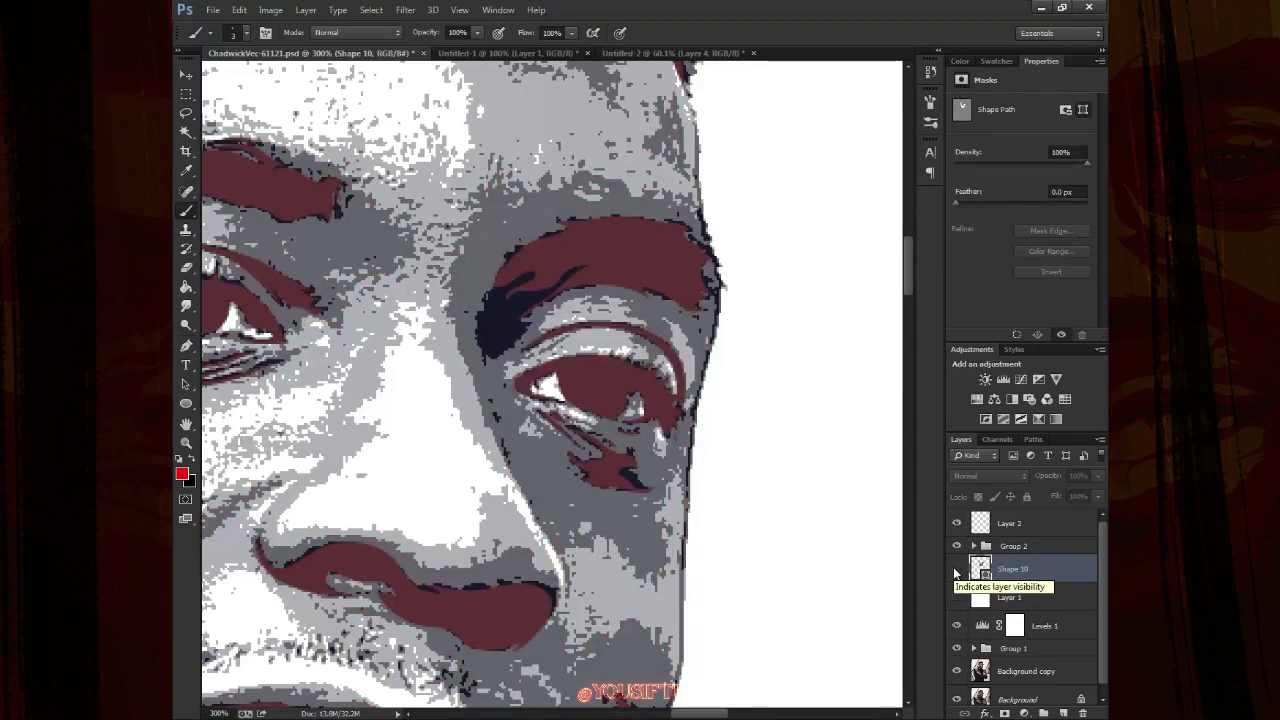
click(955, 569)
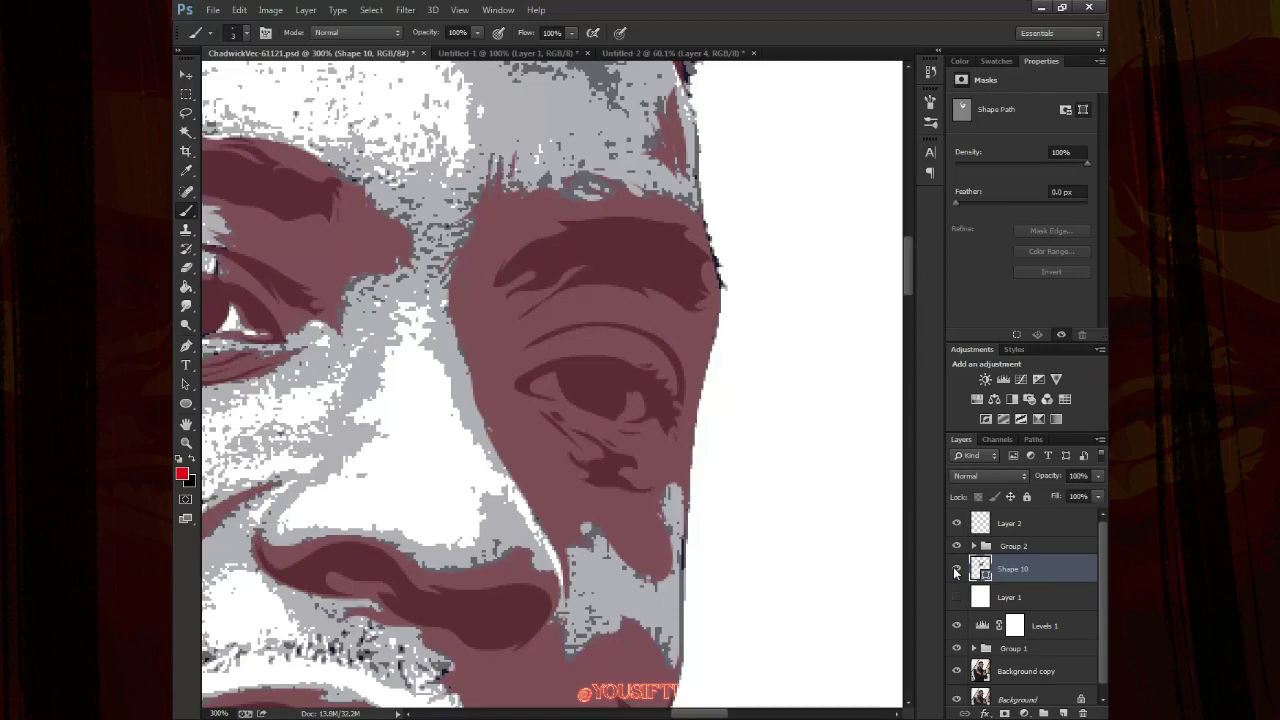
key(p)
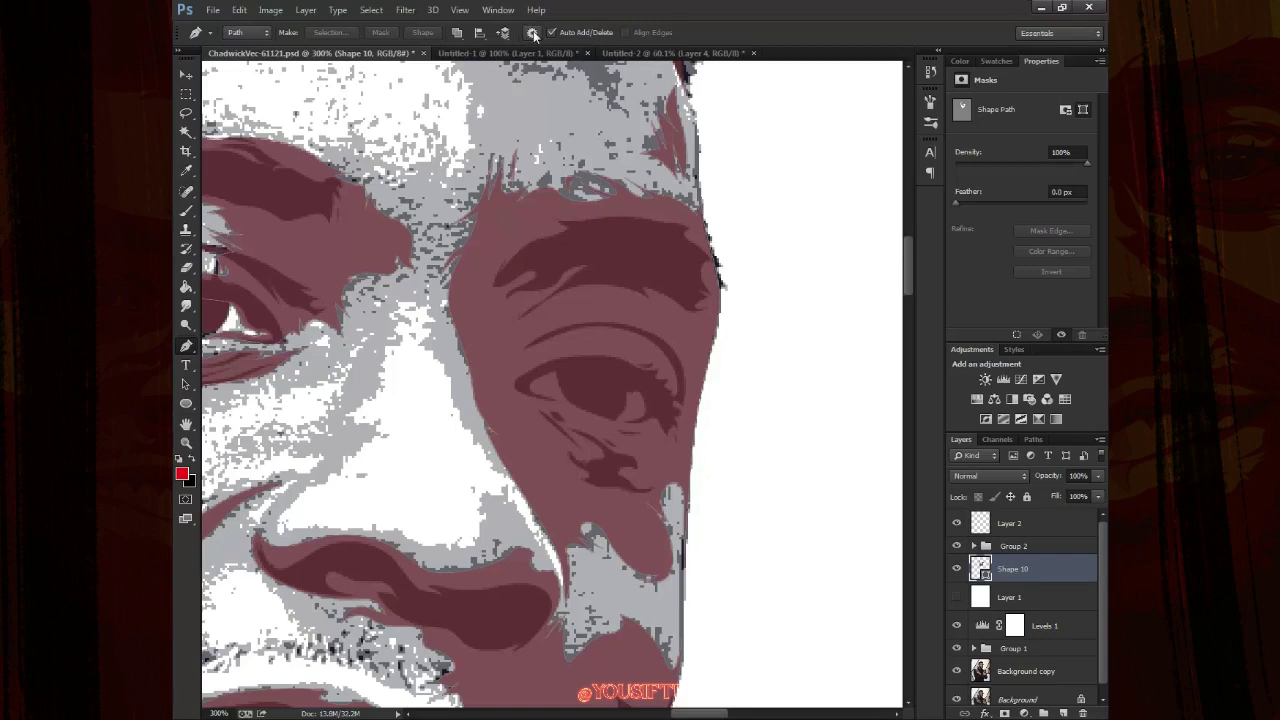
Switch to the Pen tool in Shape mode
key(a)
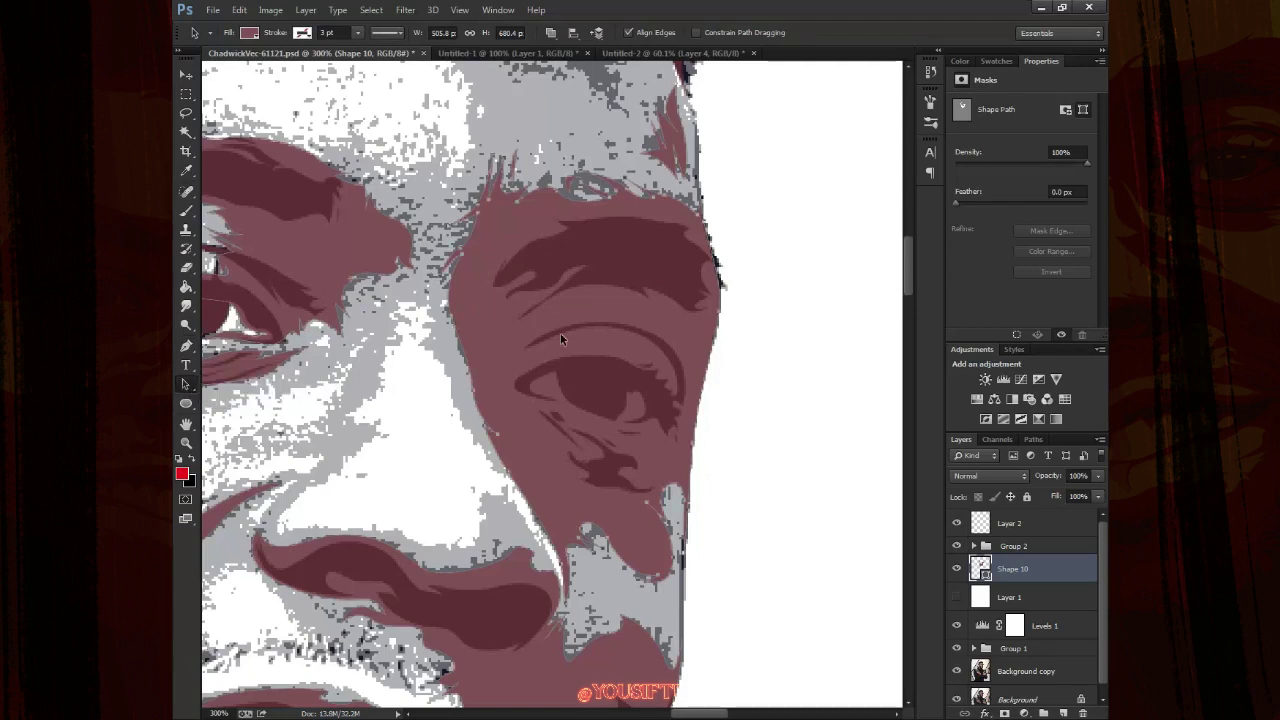
key(p)
click(458, 33)
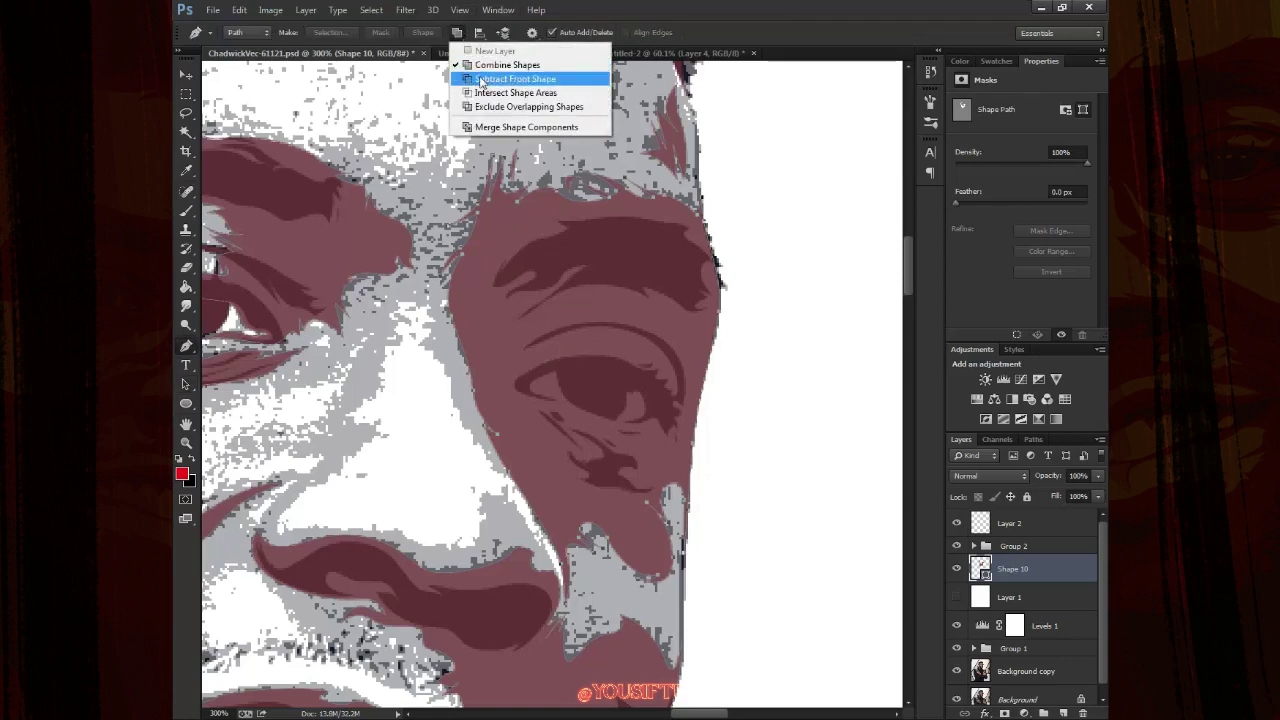
click(462, 35)
click(460, 35)
click(242, 32)
click(258, 55)
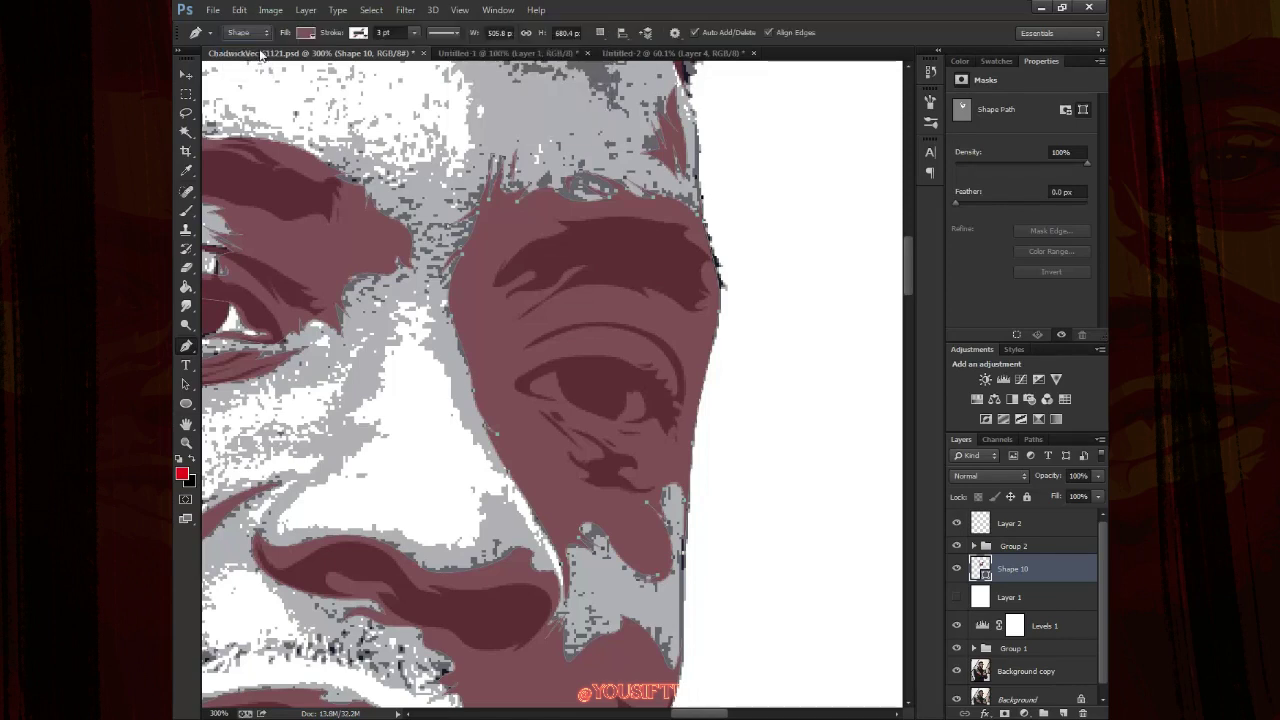
Set the path operation to Subtract Front Shape so new paths cut the cheek shape
click(600, 32)
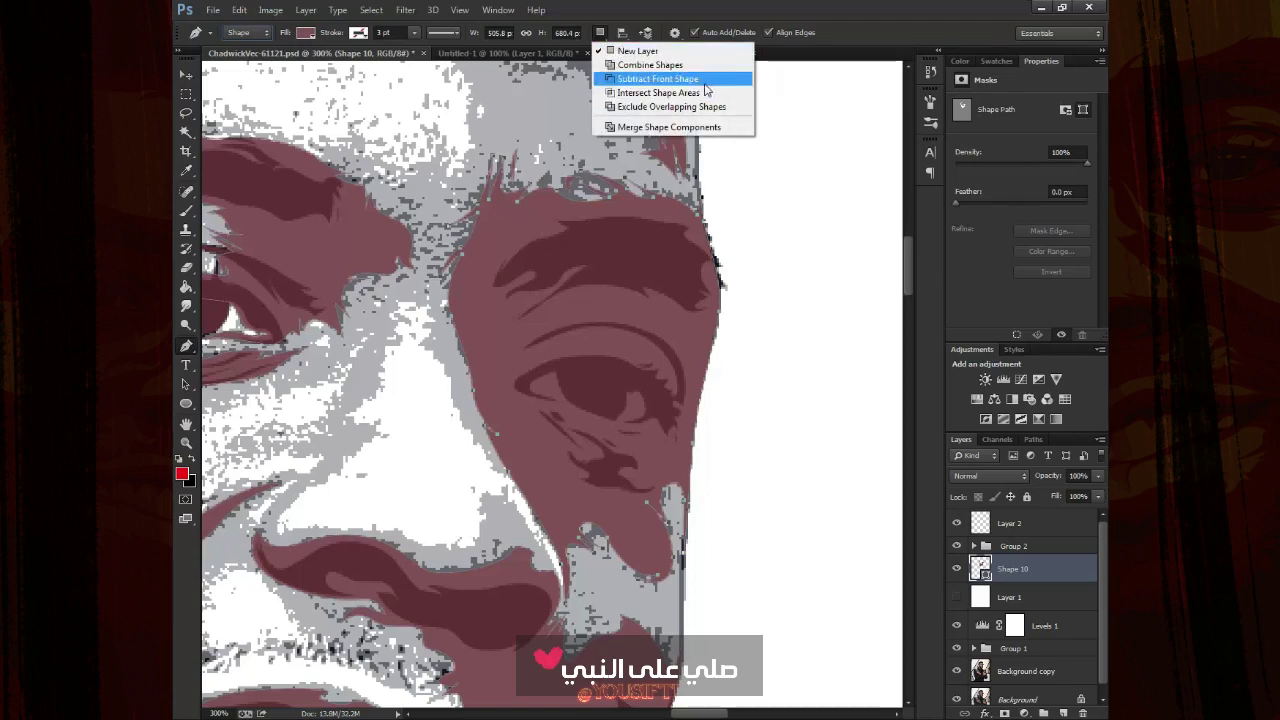
click(695, 80)
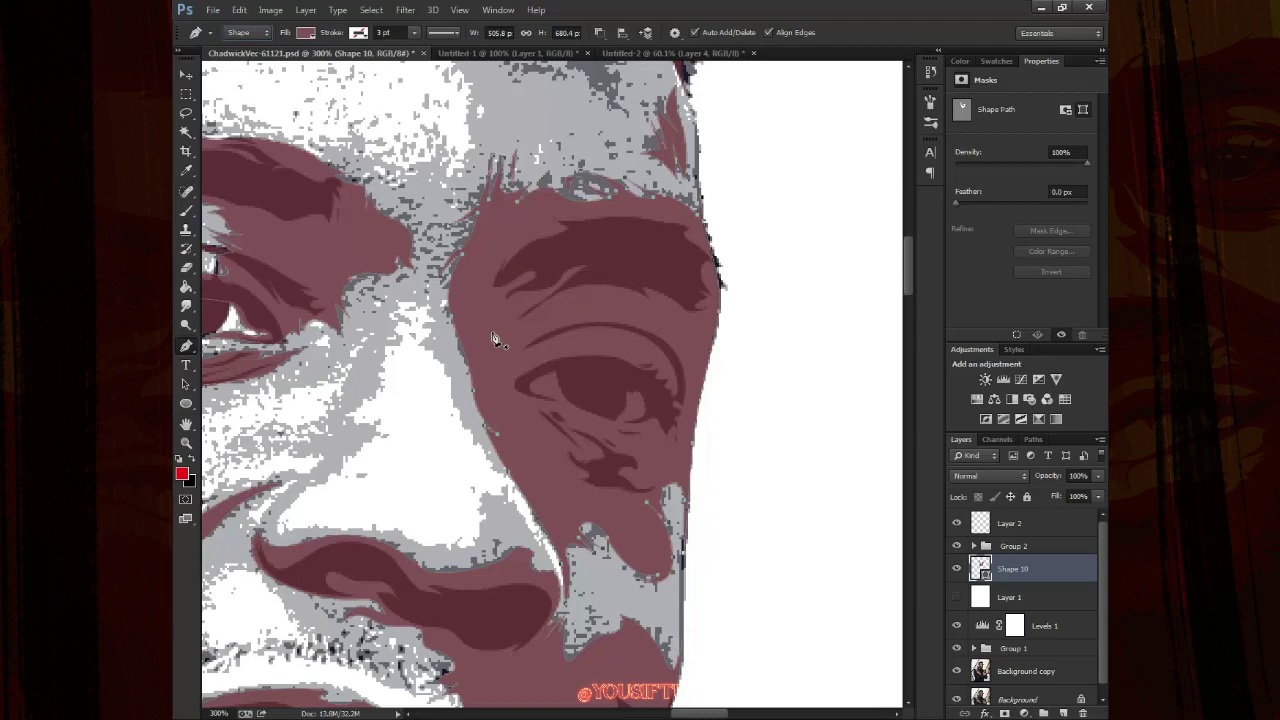
click(600, 33)
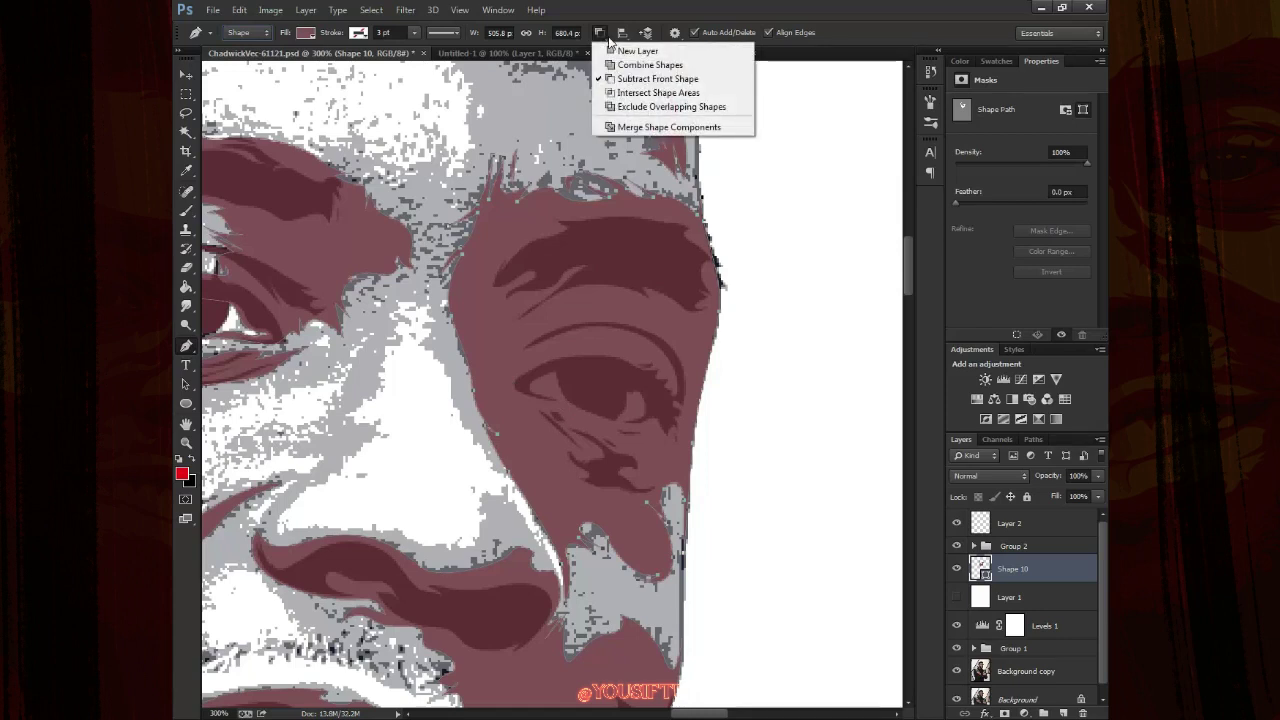
click(608, 40)
Cut a small three-point hole into the maroon above the right eye
click(603, 309)
click(584, 340)
click(557, 320)
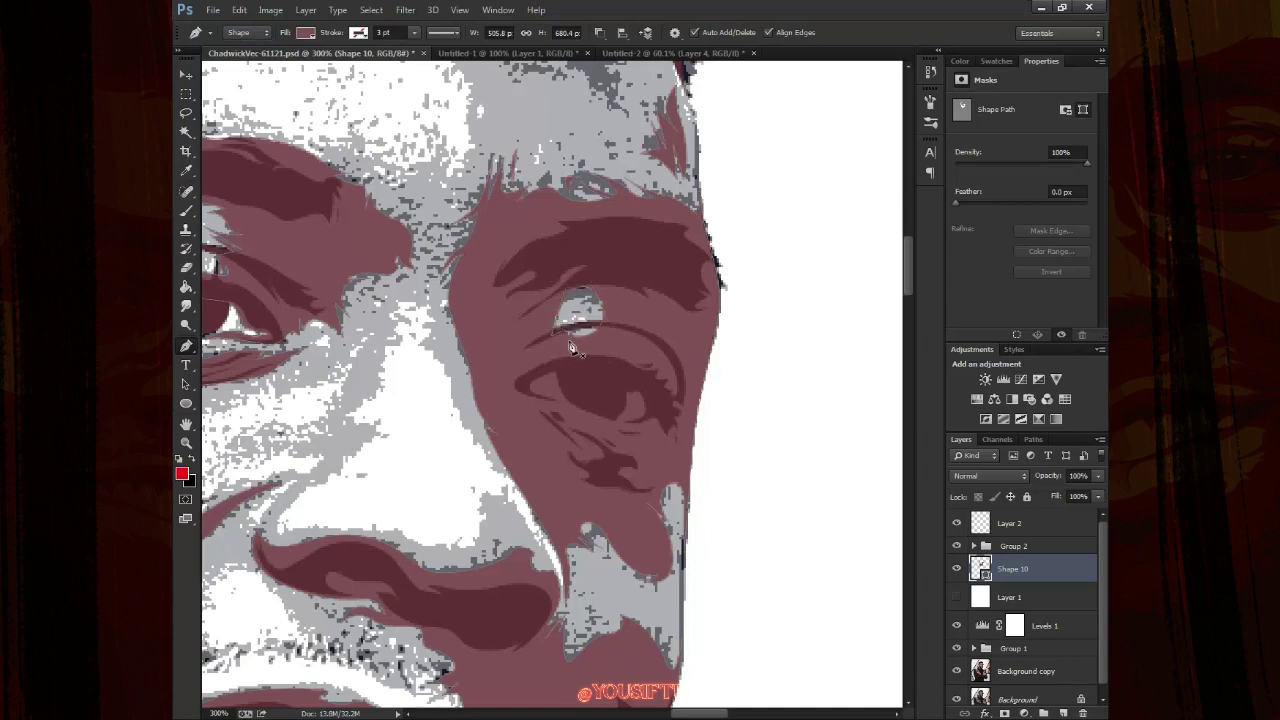
Undo the eye cutout, set the cheek shape to 30% opacity, and zoom in
key(ctrl+z)
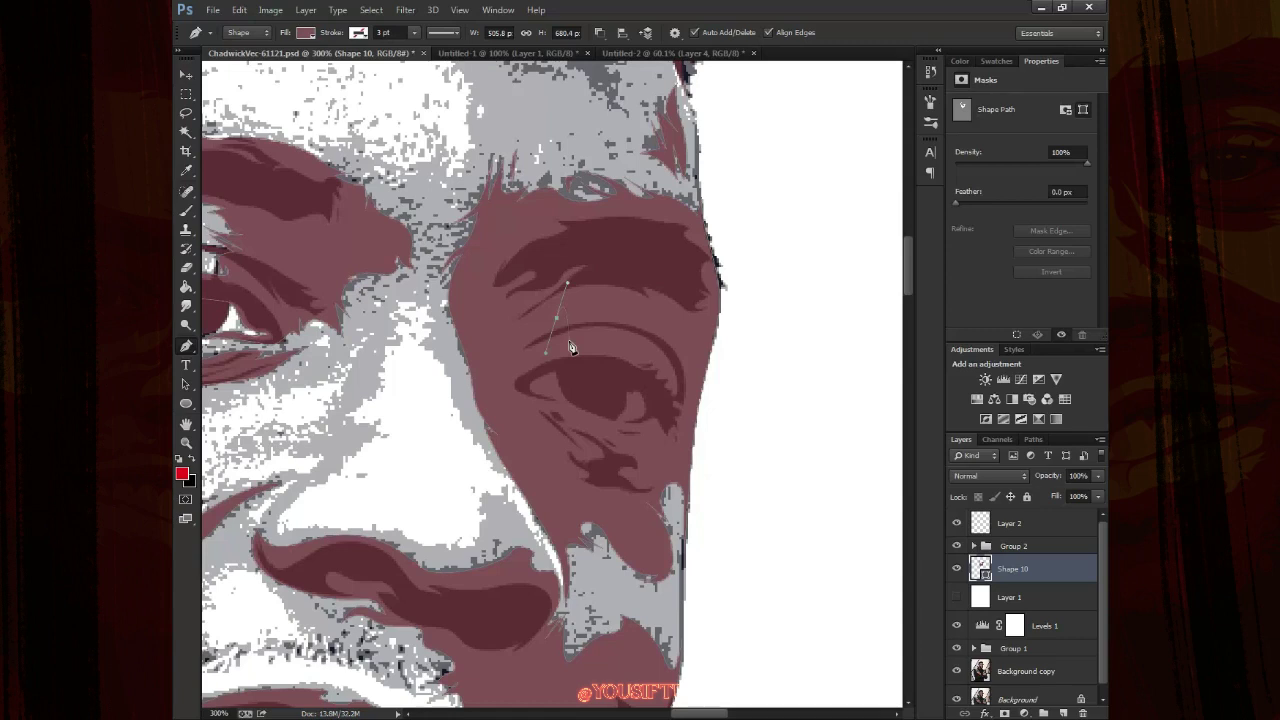
key(3)
key(ctrl+plus)
key(ctrl+plus)
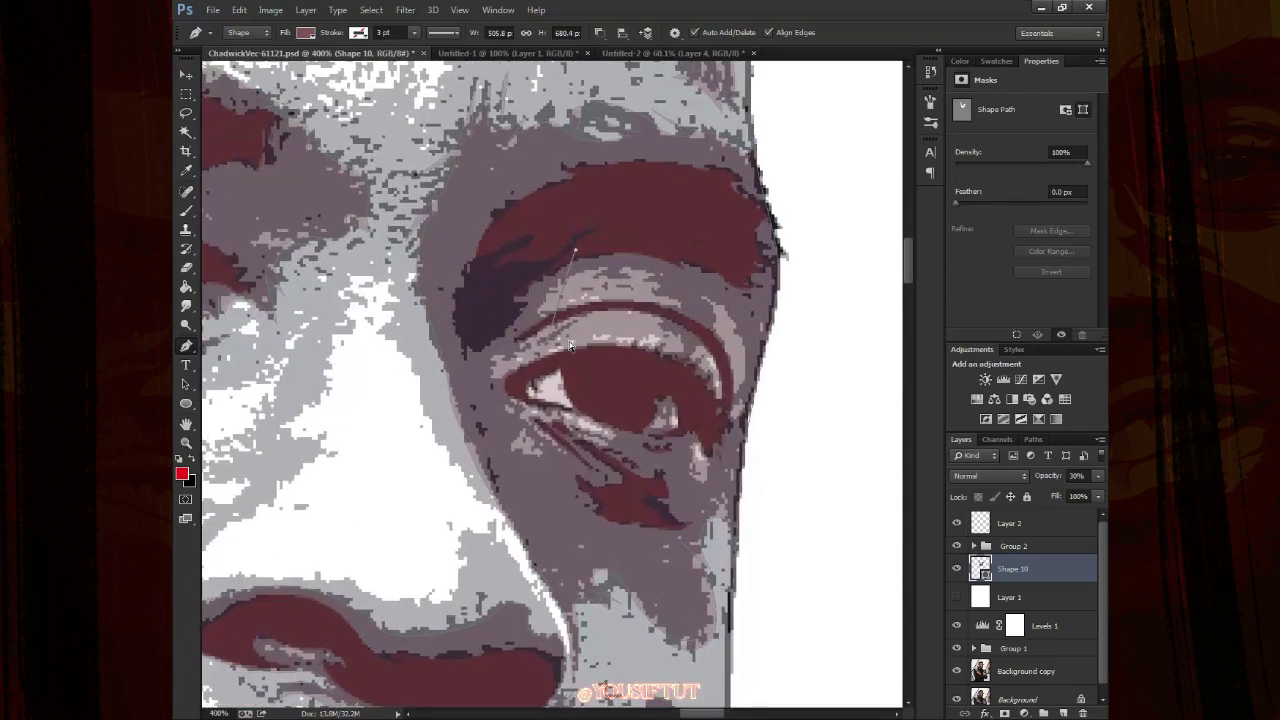
Reposition the anchor above the eyelid and draw a curved path along the upper eyelid crease
drag(584, 217, 557, 234)
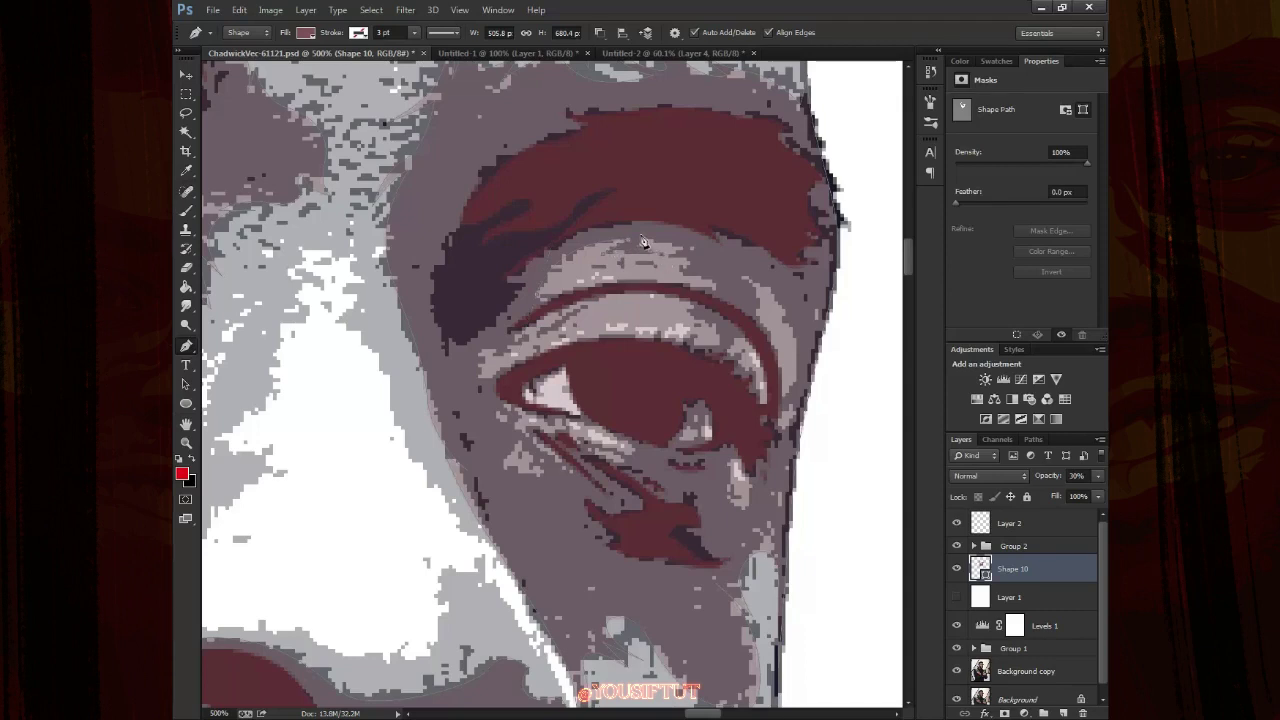
click(646, 244)
key(Escape)
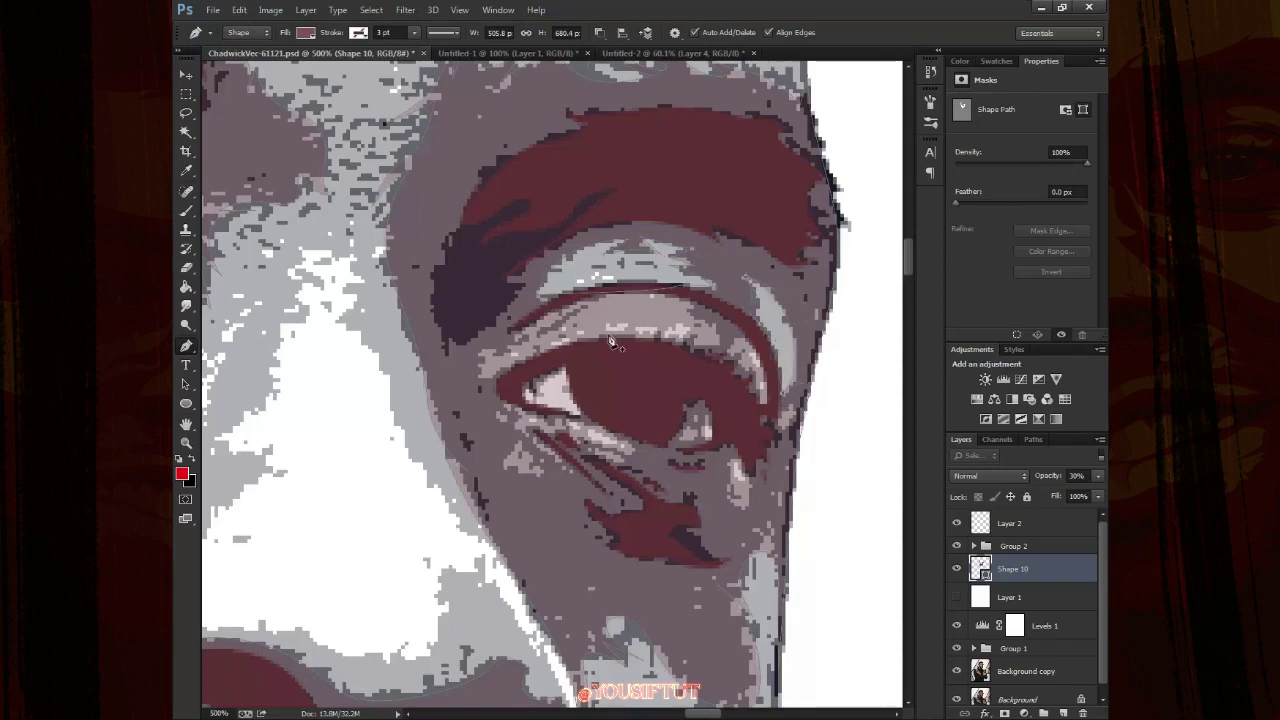
drag(527, 326, 525, 348)
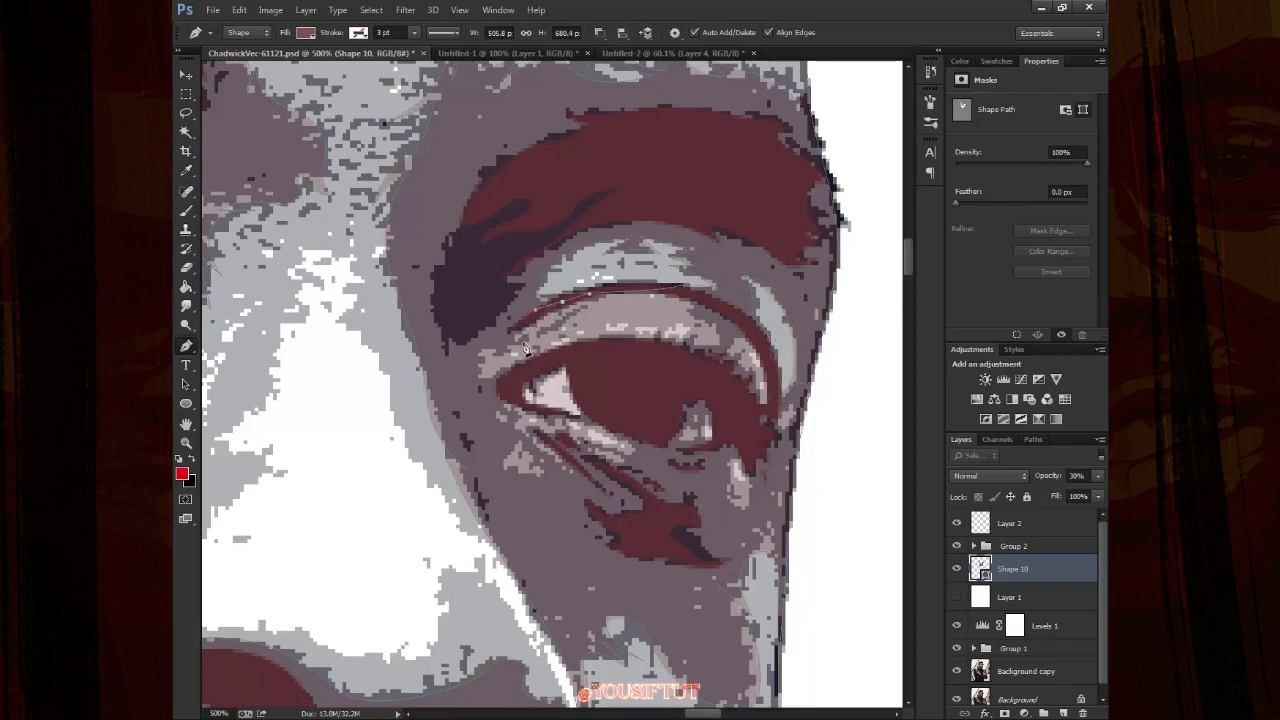
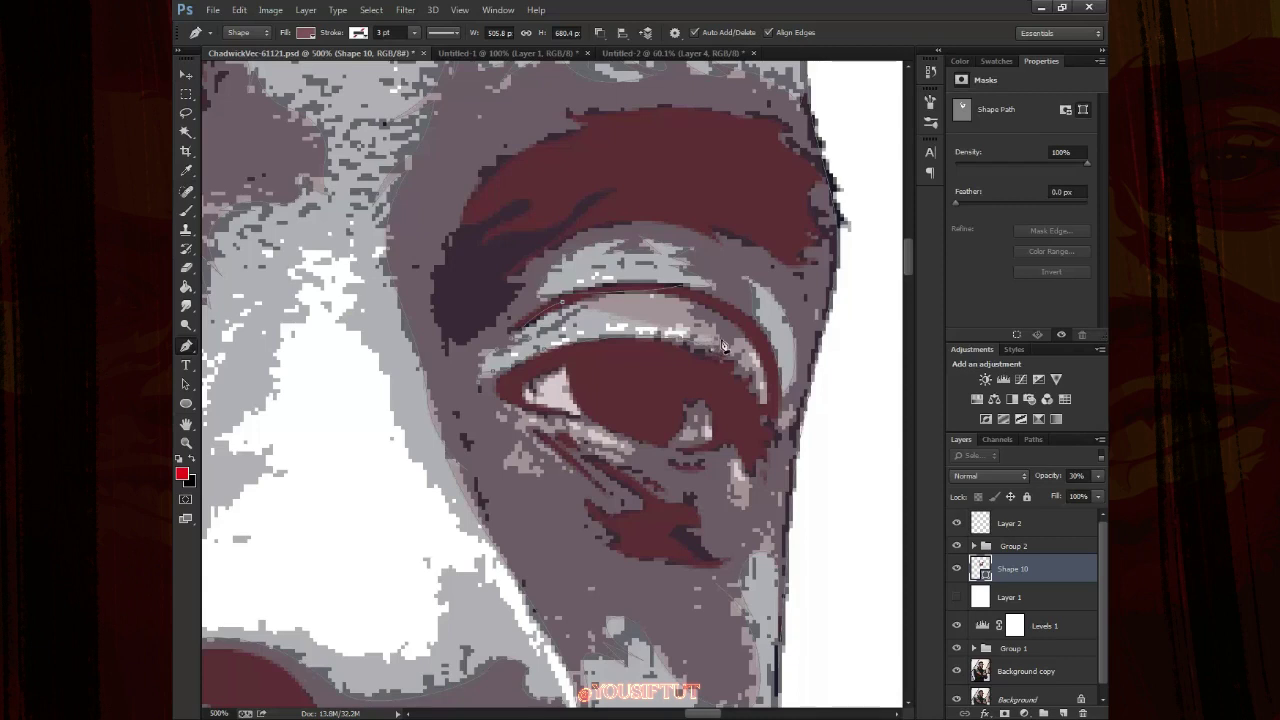
Add an upper-eyelid anchor on Shape 10 and close the eye outline at the inner corner
click(688, 289)
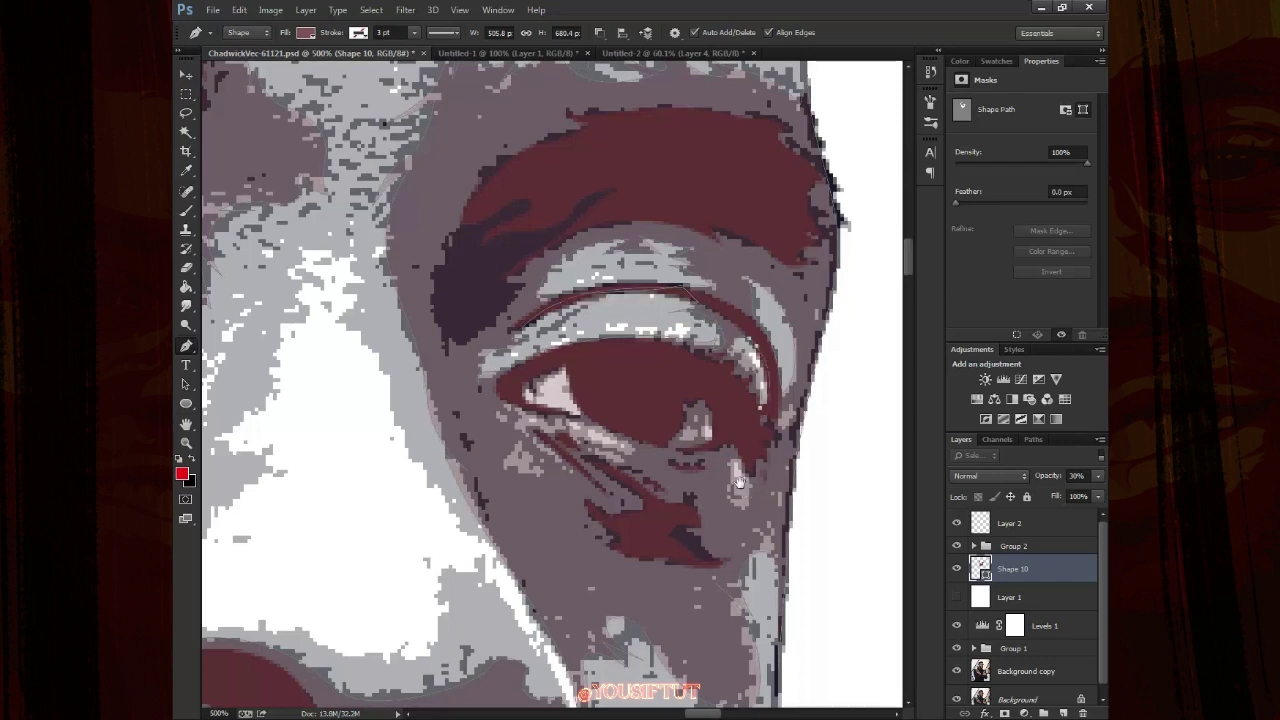
drag(742, 488, 660, 388)
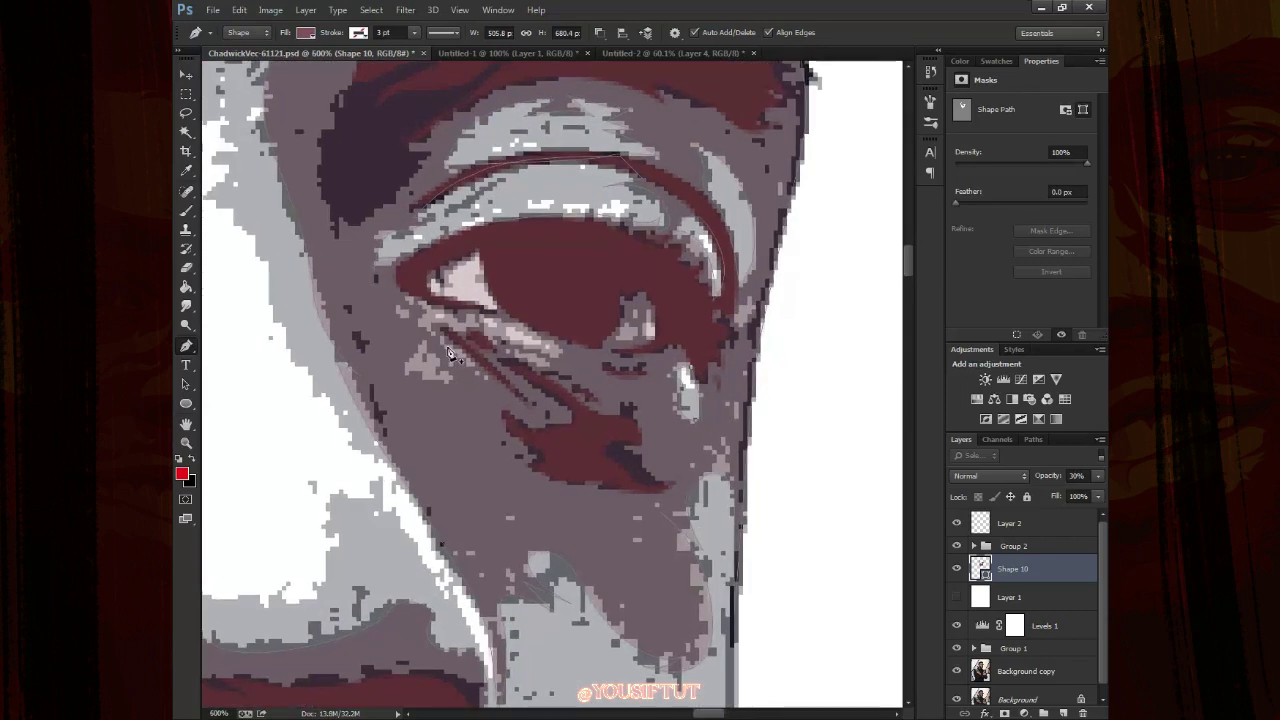
drag(452, 355, 500, 280)
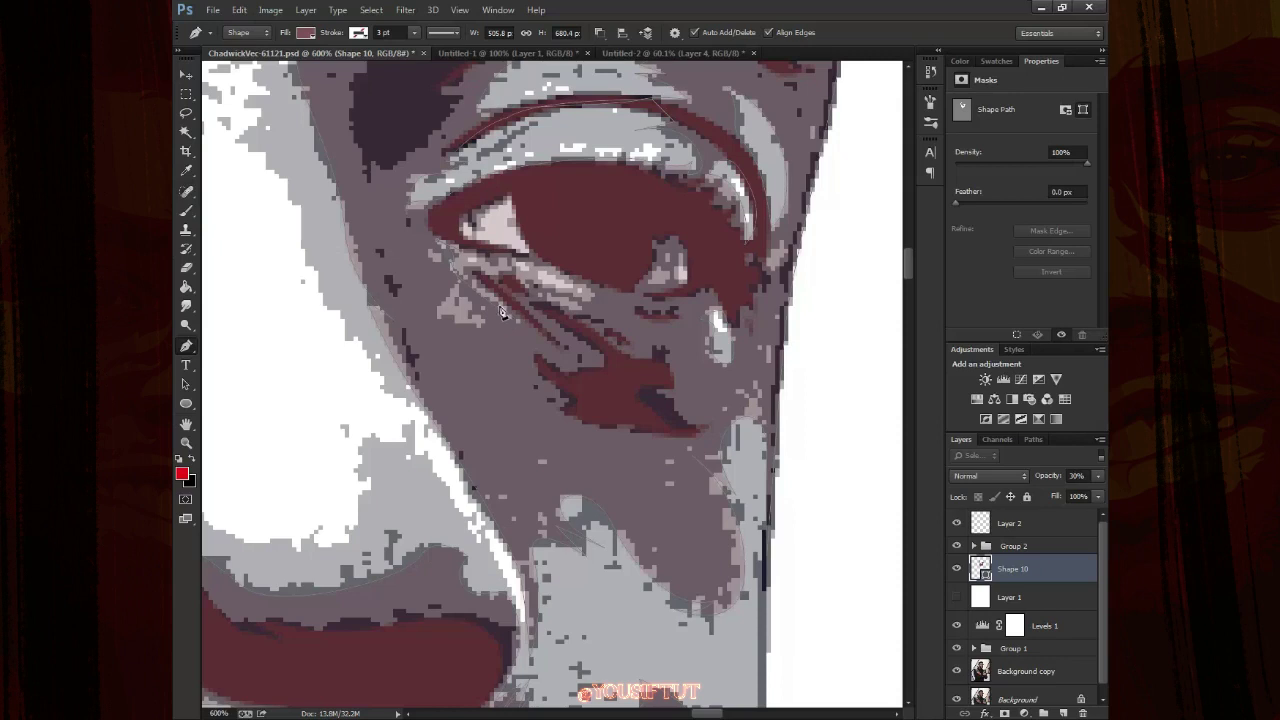
click(475, 262)
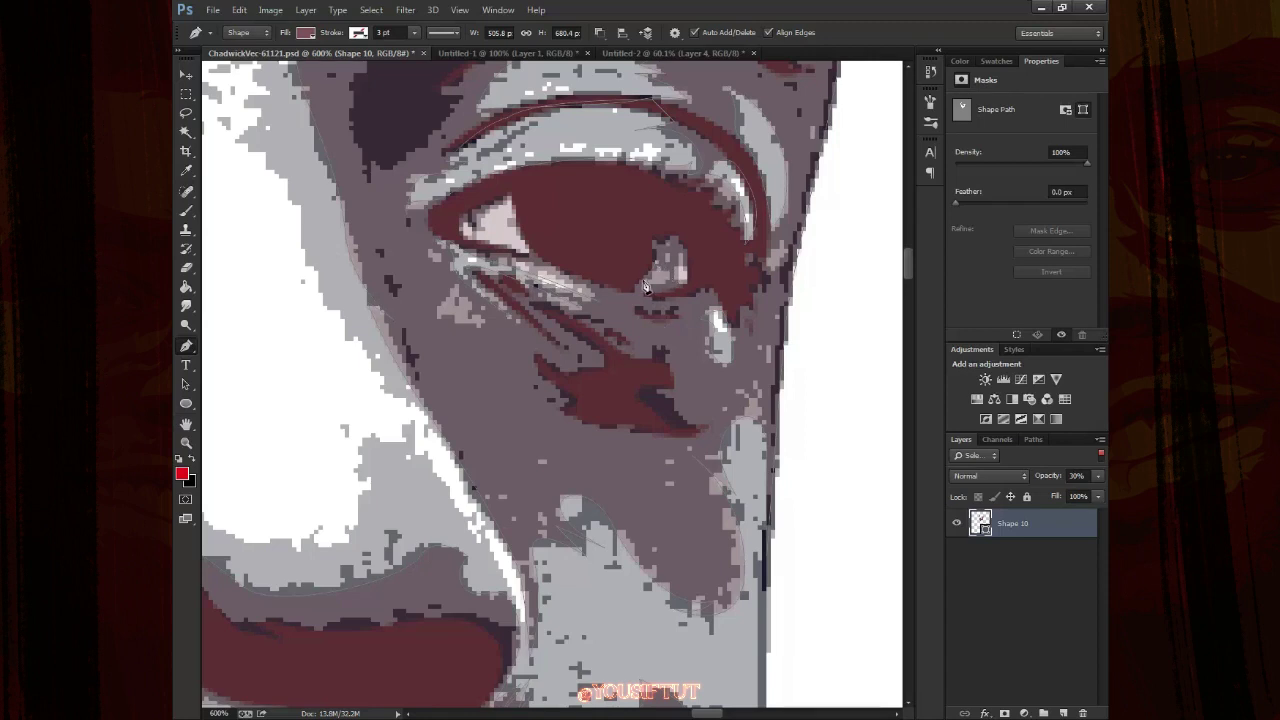
scroll(600, 340, up, 3)
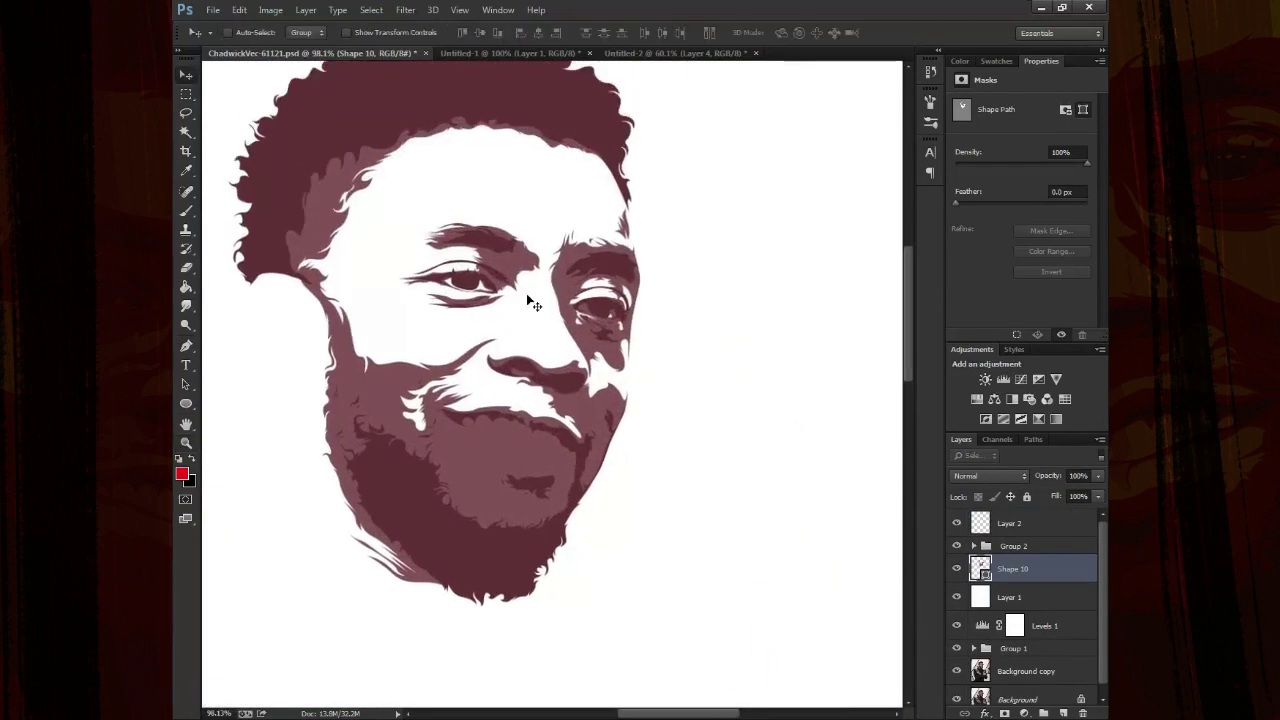
Hide the white Layer 1 backing, zoom the face to 200%, and show Shape 10 again
click(957, 568)
click(957, 597)
key(z)
drag(418, 428, 590, 415)
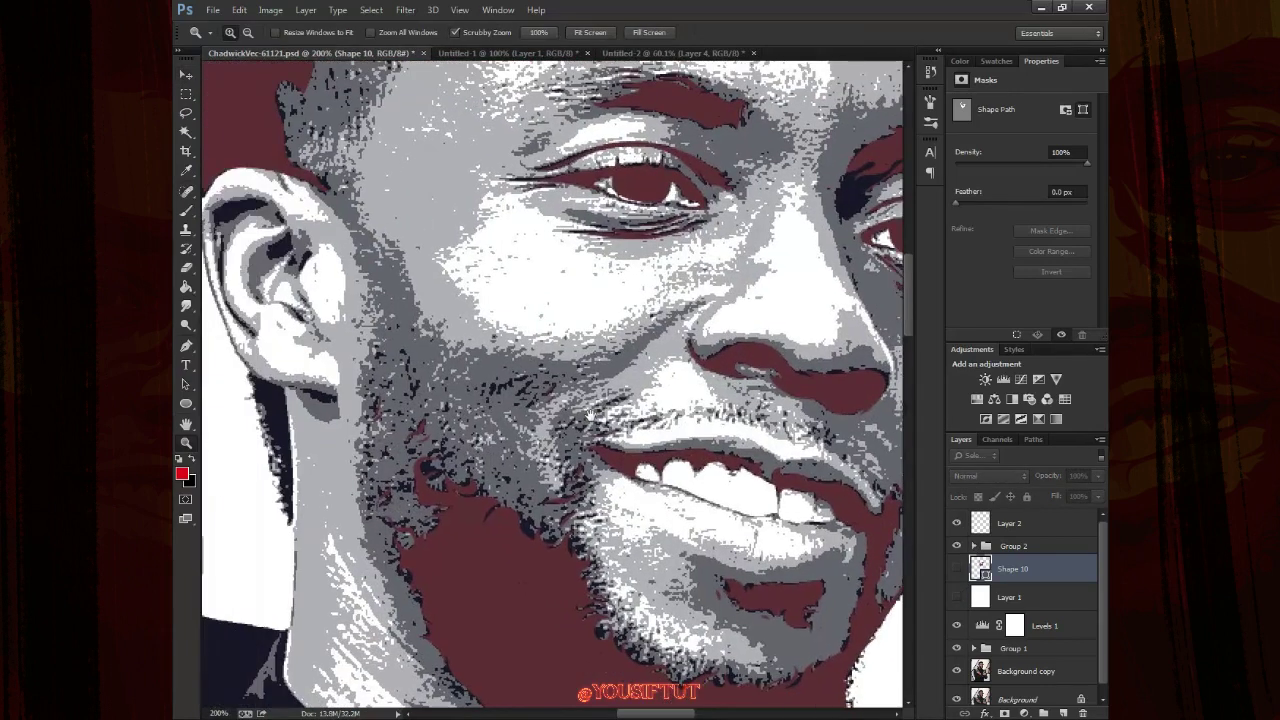
key(a)
click(957, 568)
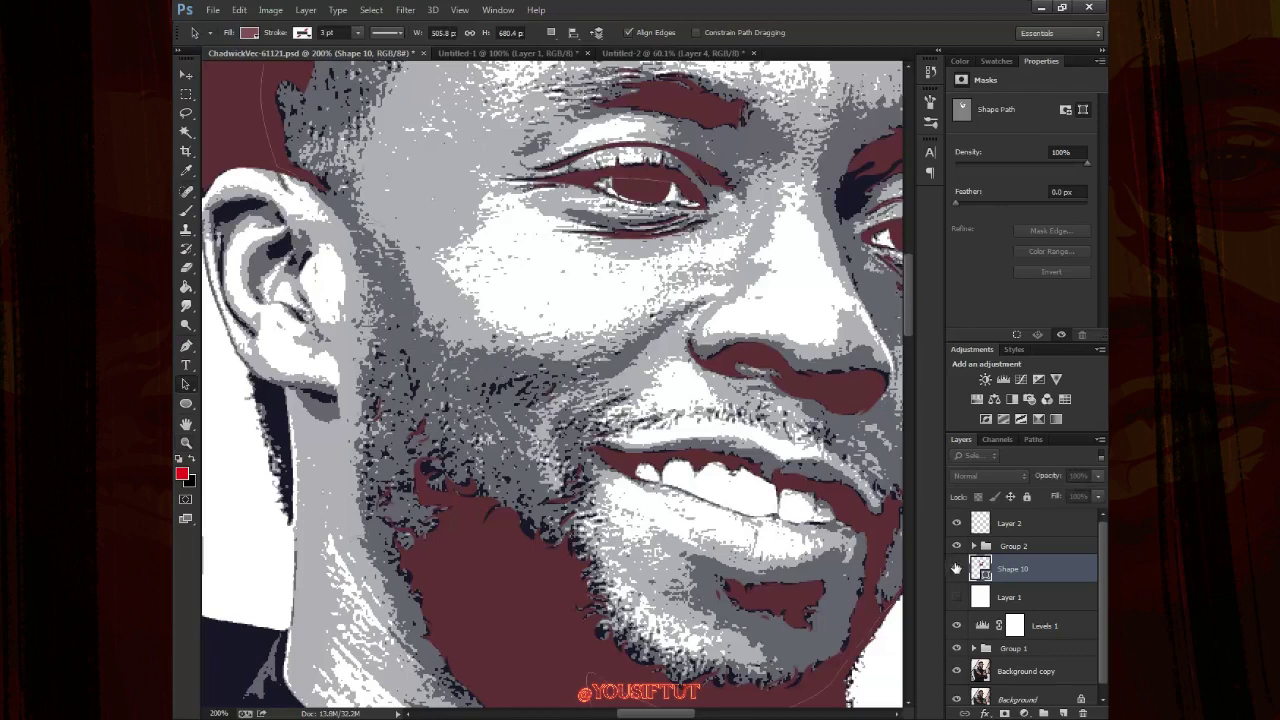
Set the Pen tool's Path Operations to Combine Shapes
key(p)
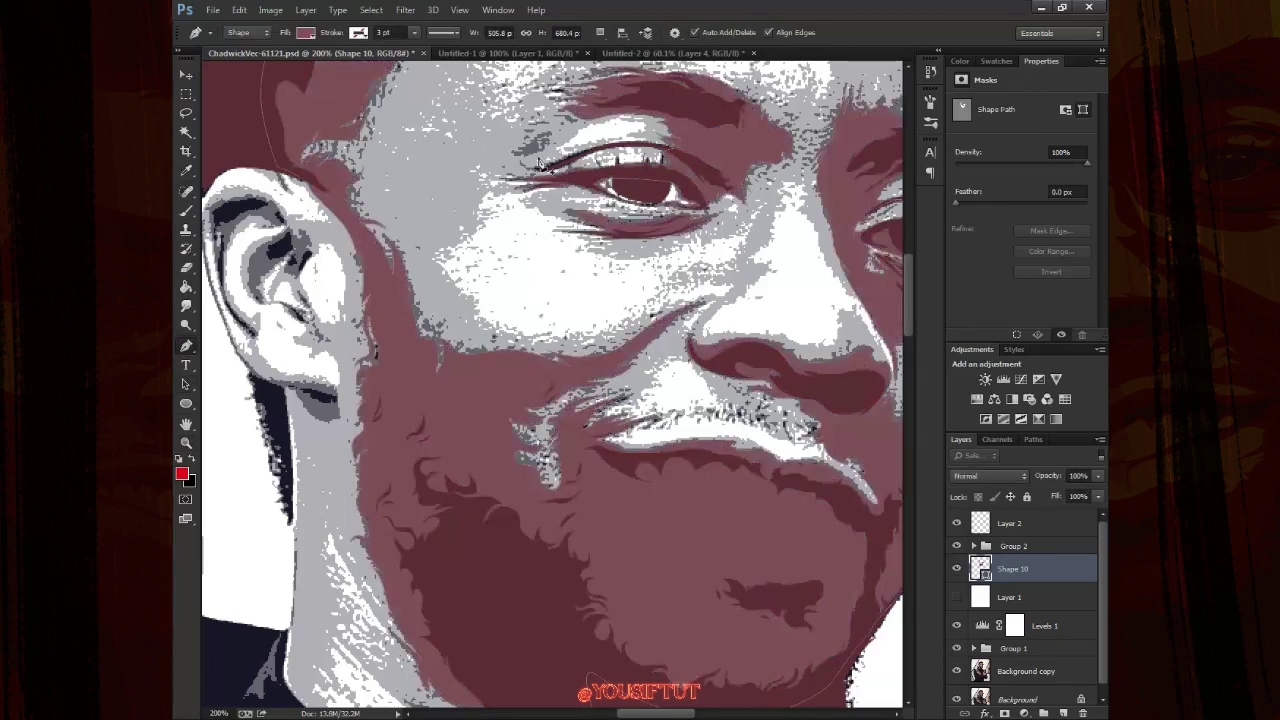
click(600, 32)
click(660, 60)
key(v)
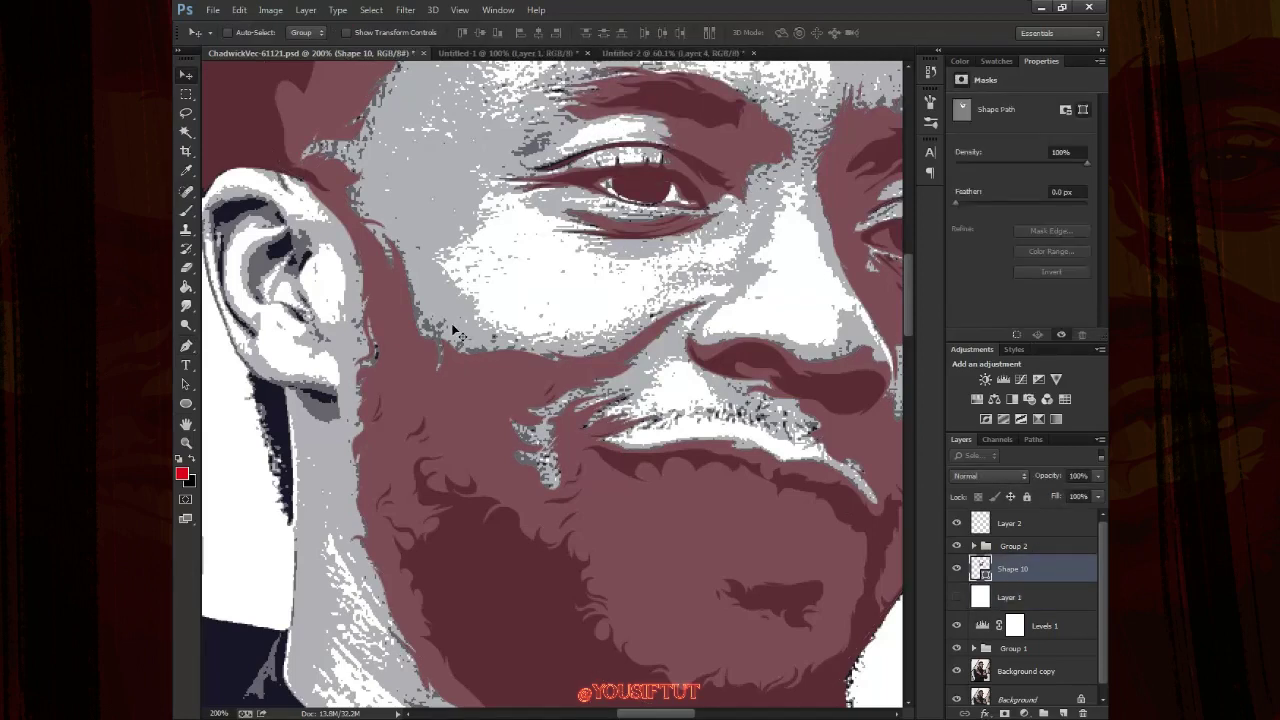
key(p)
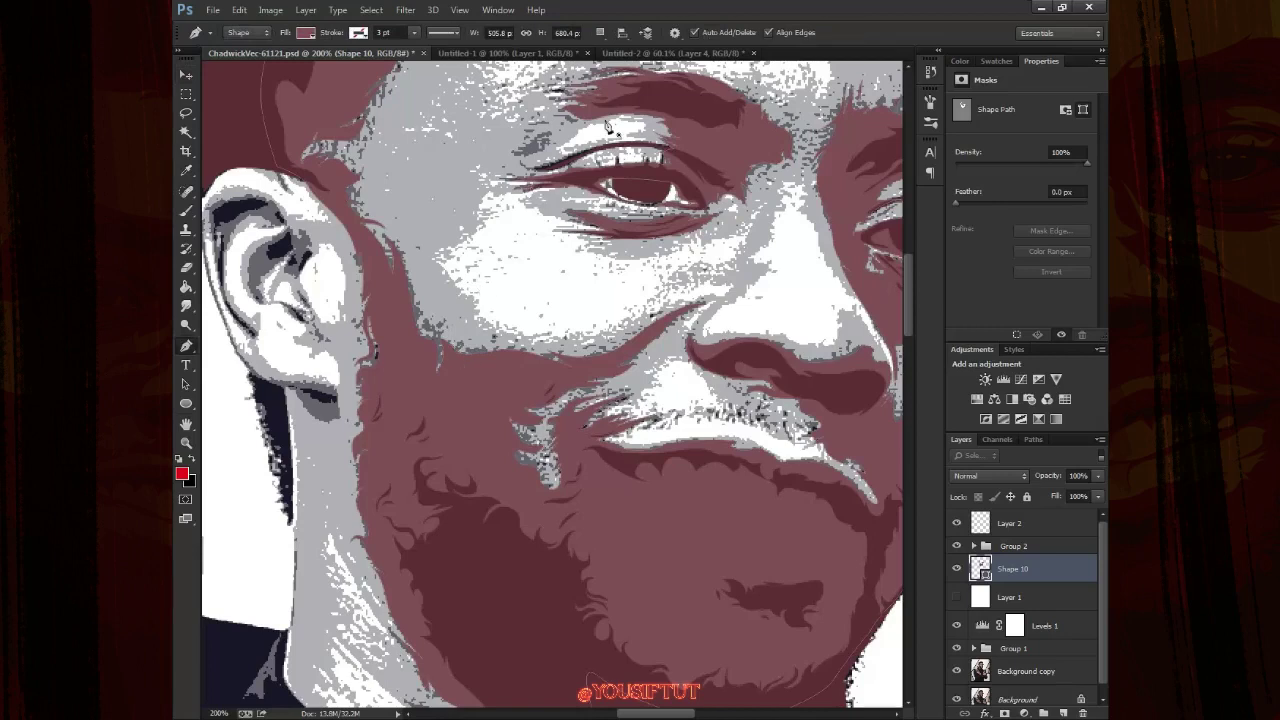
click(601, 33)
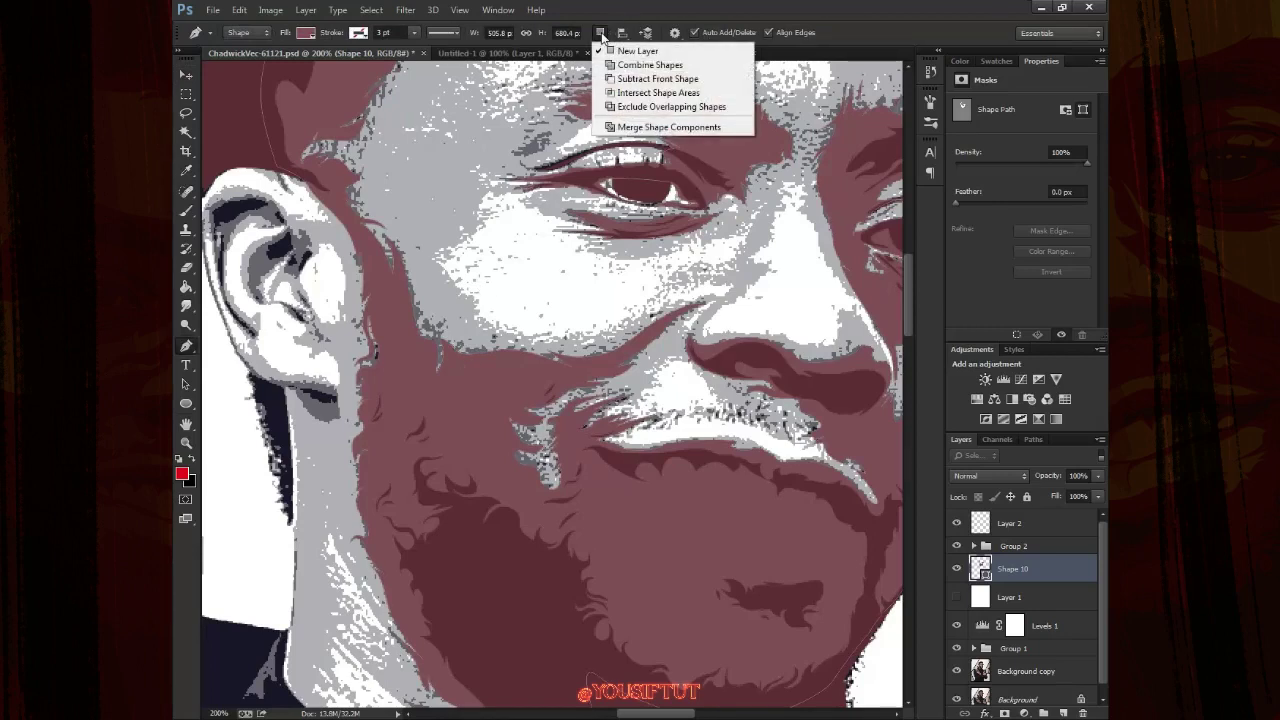
click(650, 64)
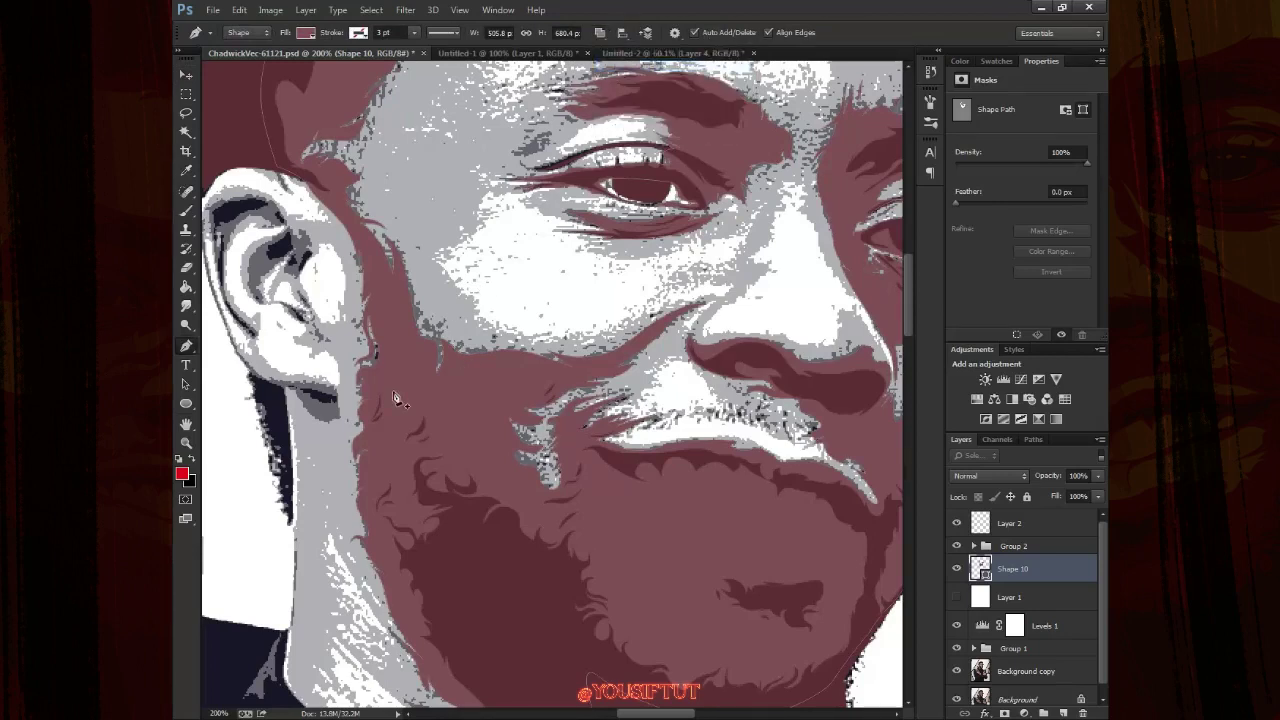
Zoom to 300% on the ear, anchor its top edge, and drop Shape 10 to 10% opacity
drag(395, 399, 536, 463)
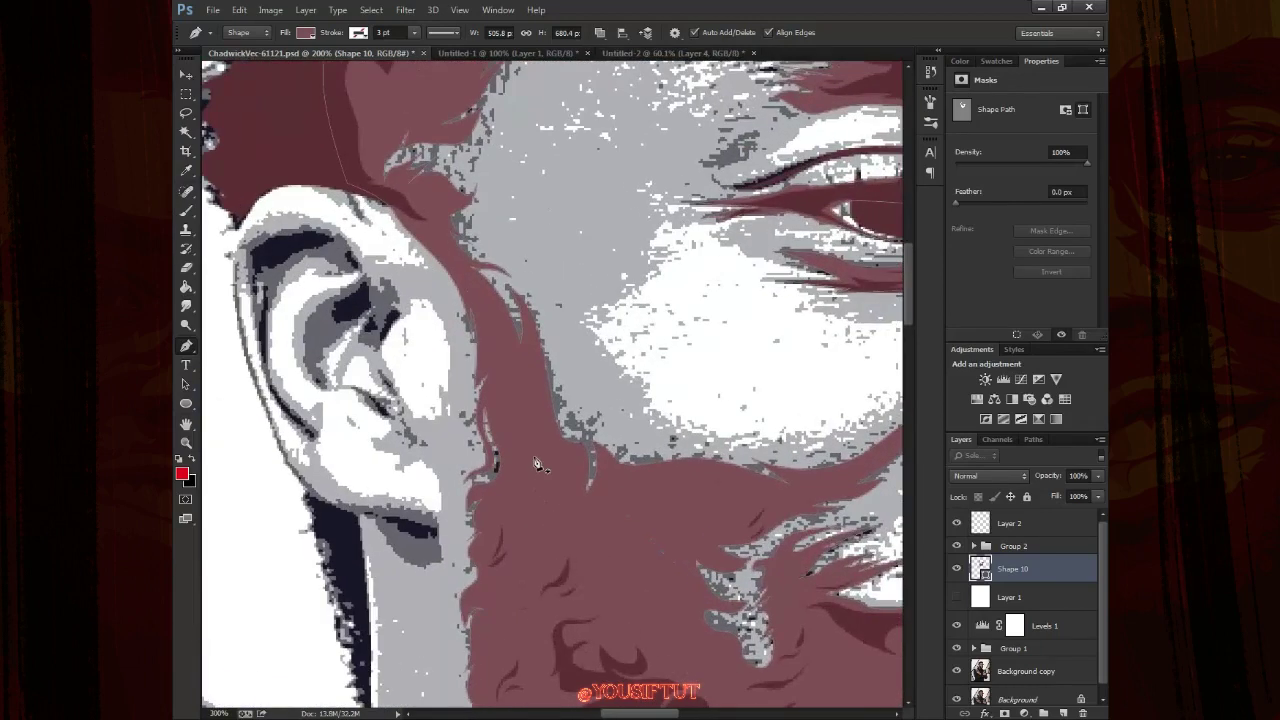
scroll(415, 380, up, 1)
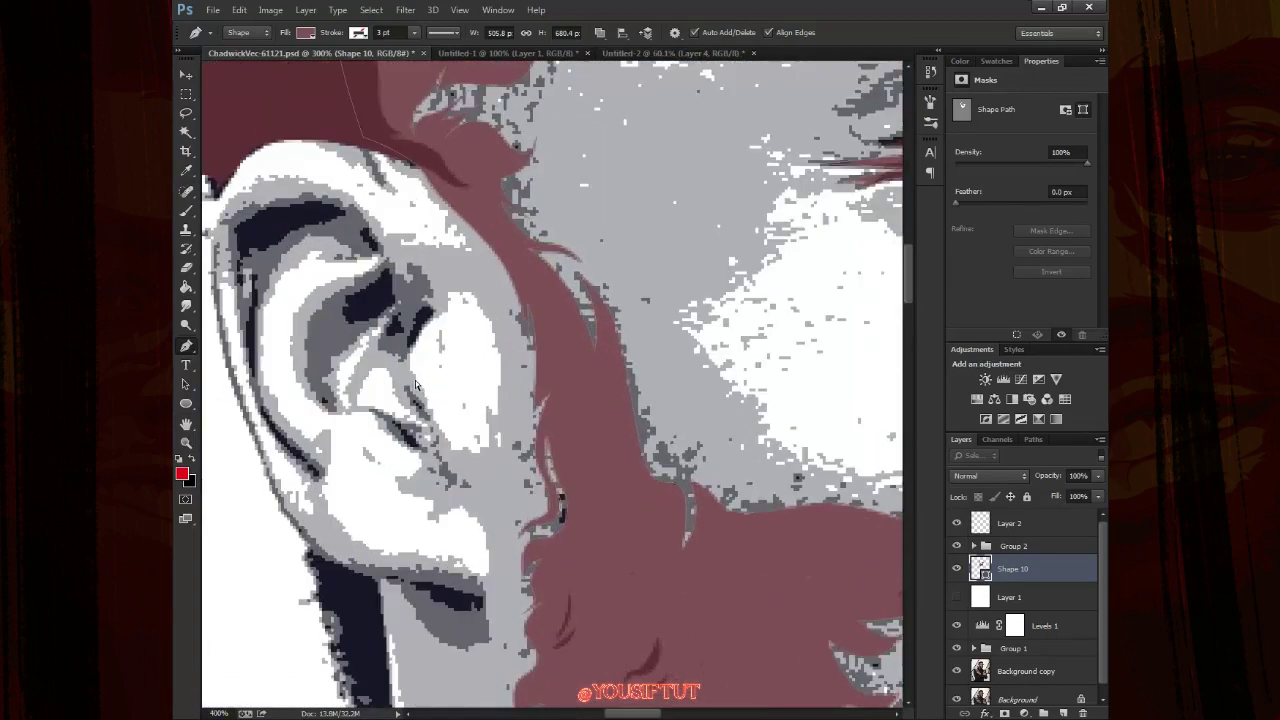
drag(415, 380, 513, 362)
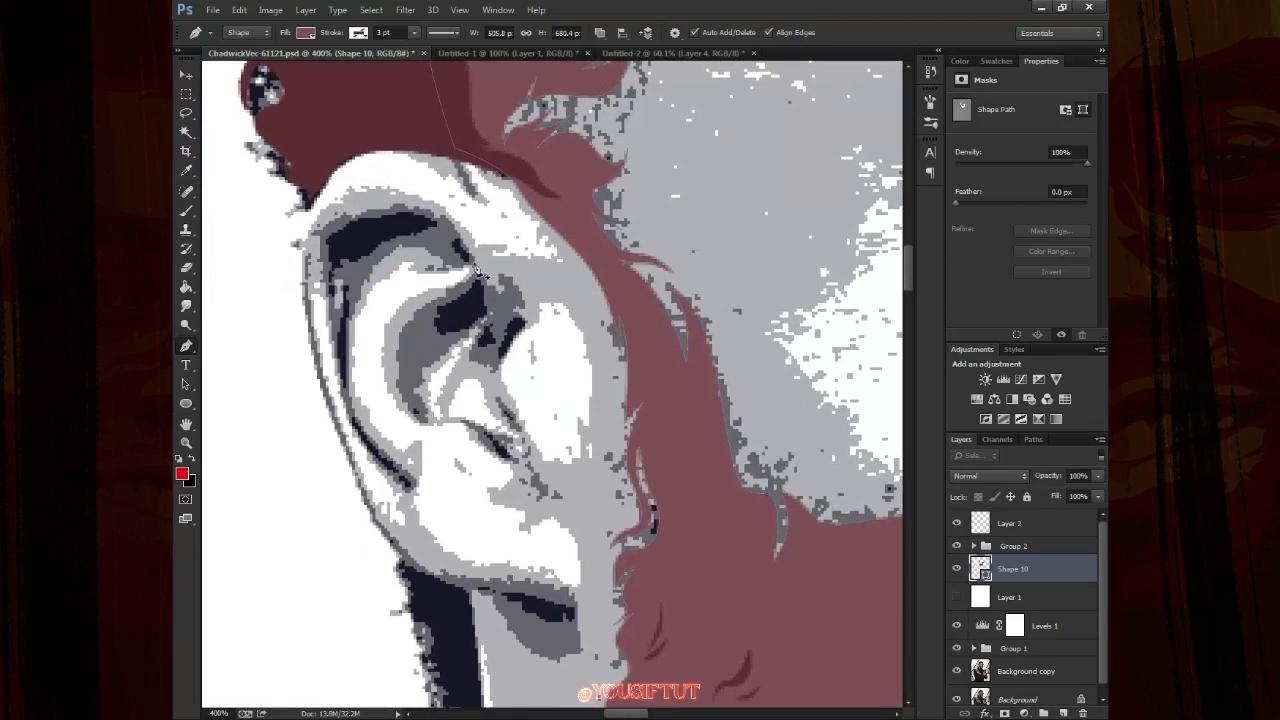
click(474, 234)
click(440, 205)
click(315, 238)
click(312, 242)
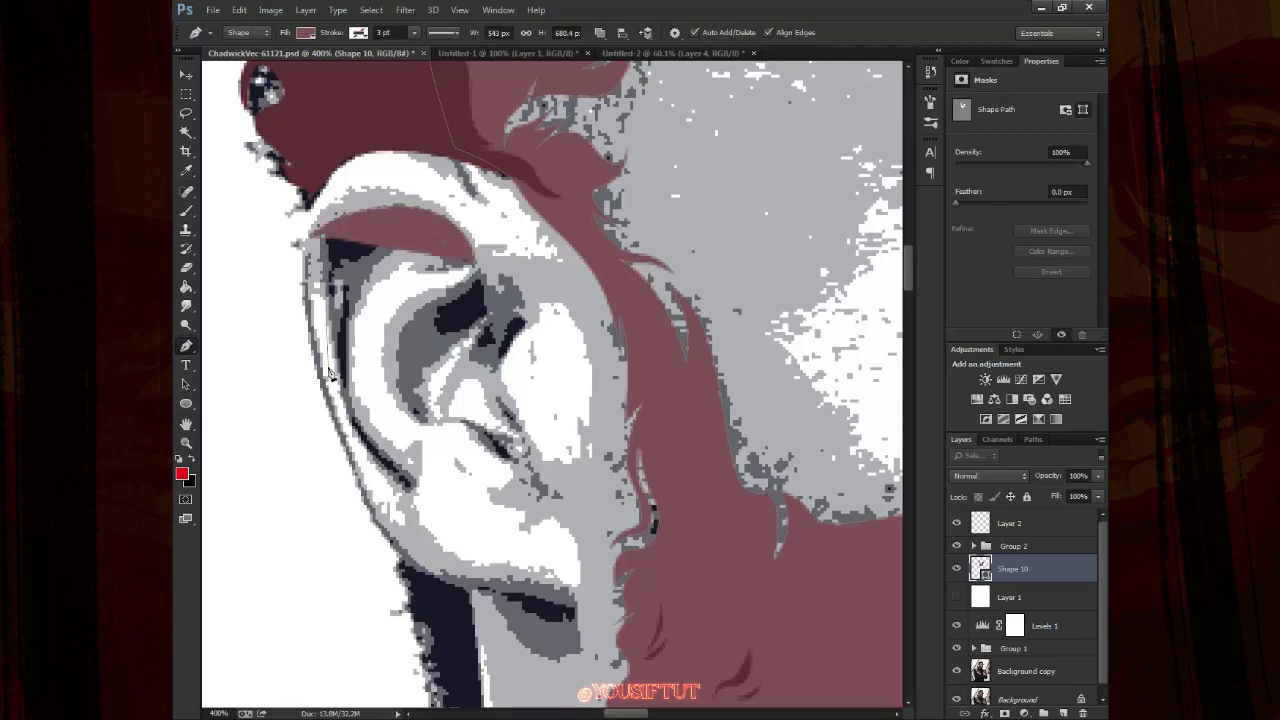
key(1)
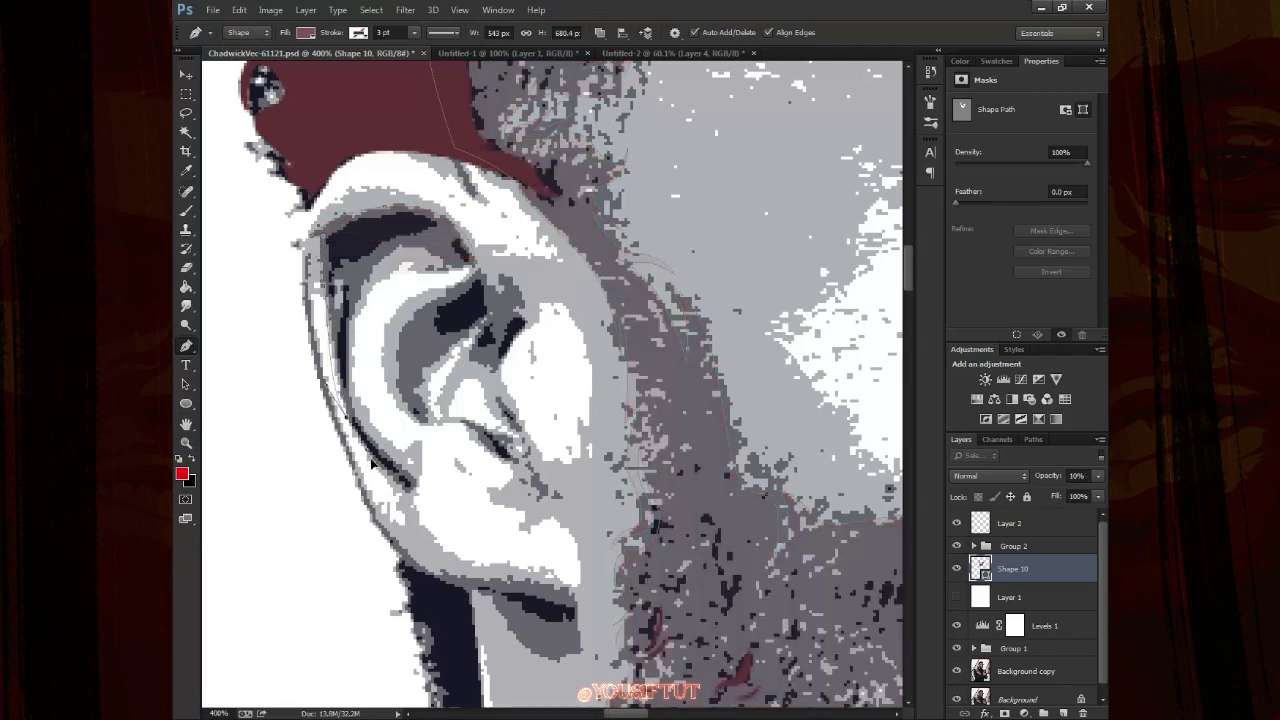
Trace down the ear edge and into the inner ear at 600% zoom, removing stray anchors
click(412, 495)
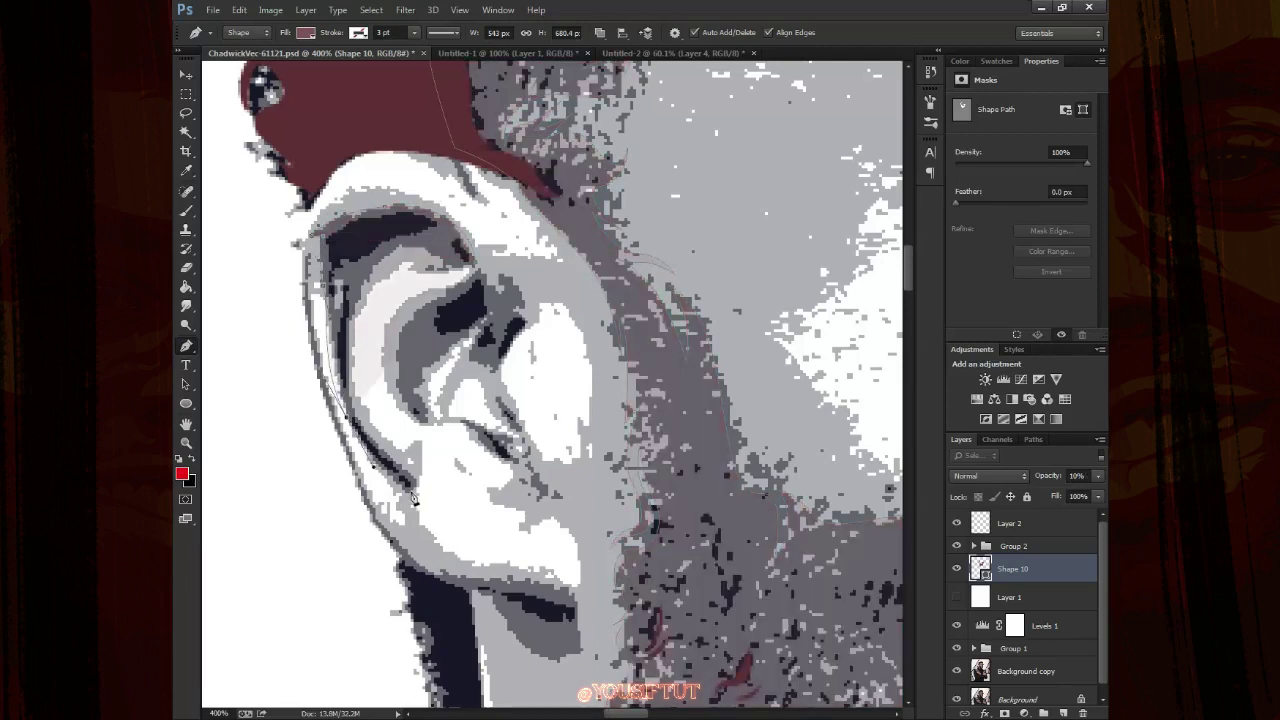
click(376, 275)
drag(462, 256, 478, 270)
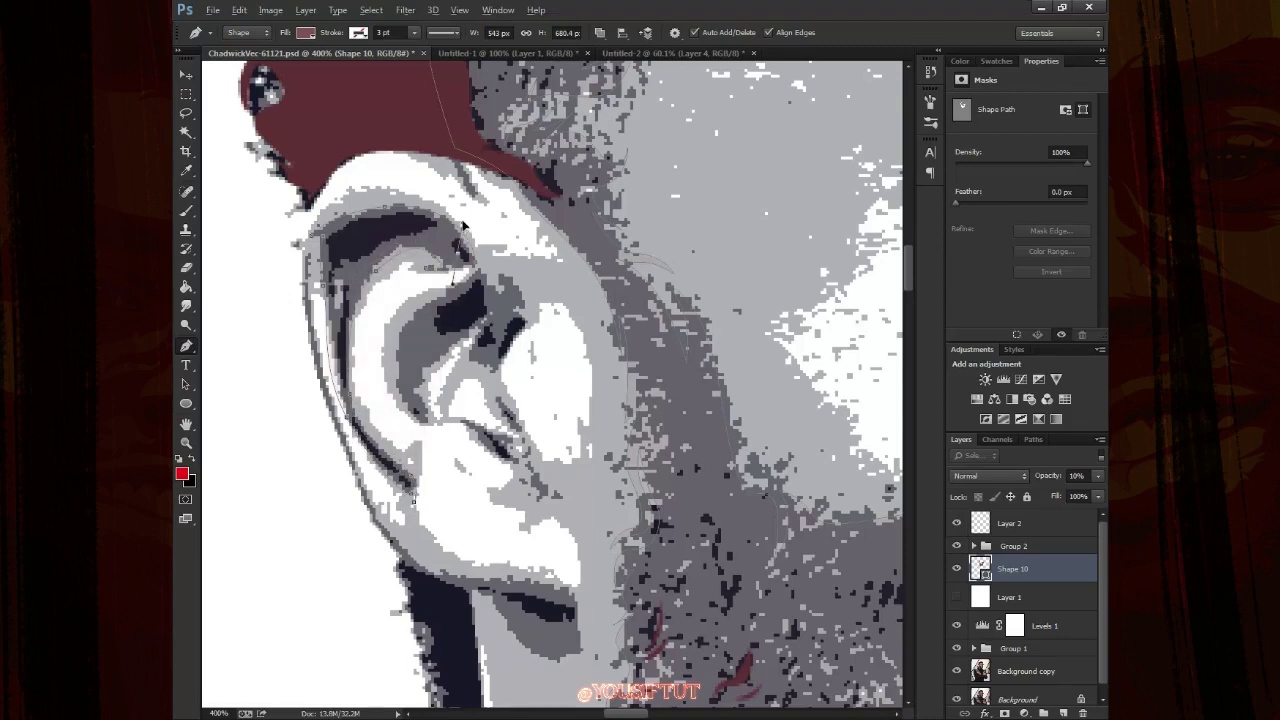
key(ctrl+plus)
key(ctrl+plus)
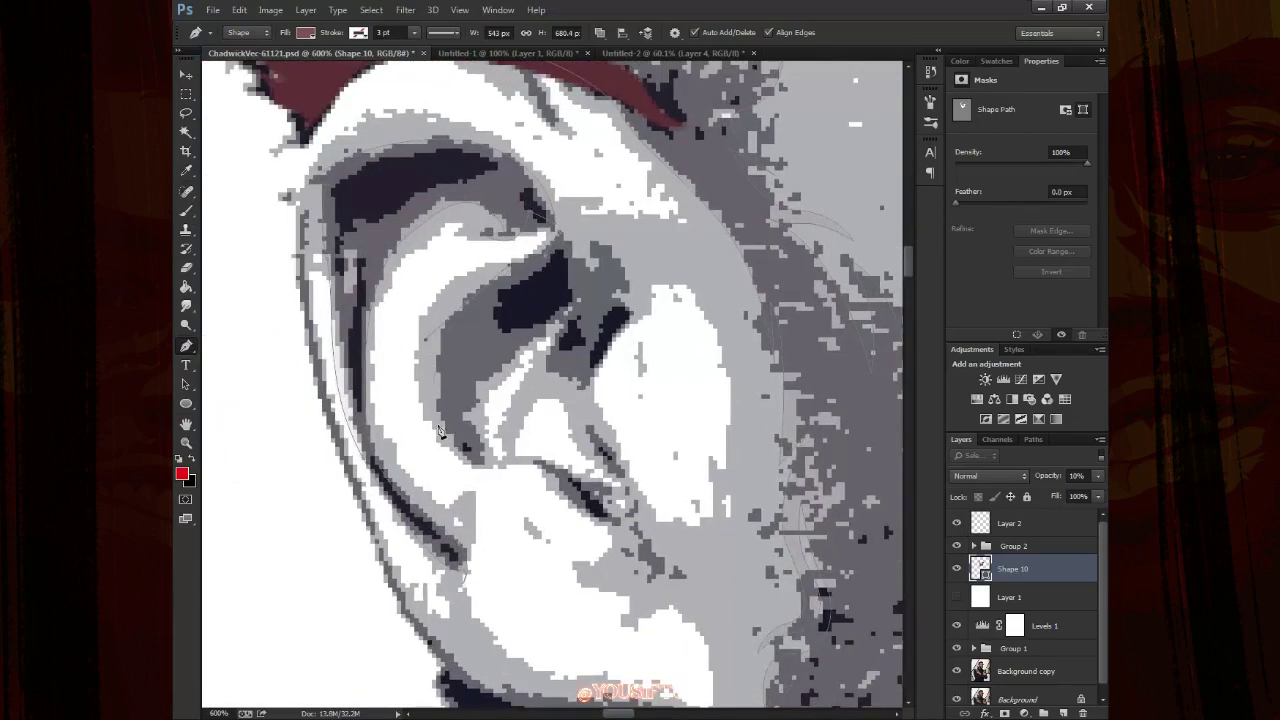
drag(466, 458, 481, 477)
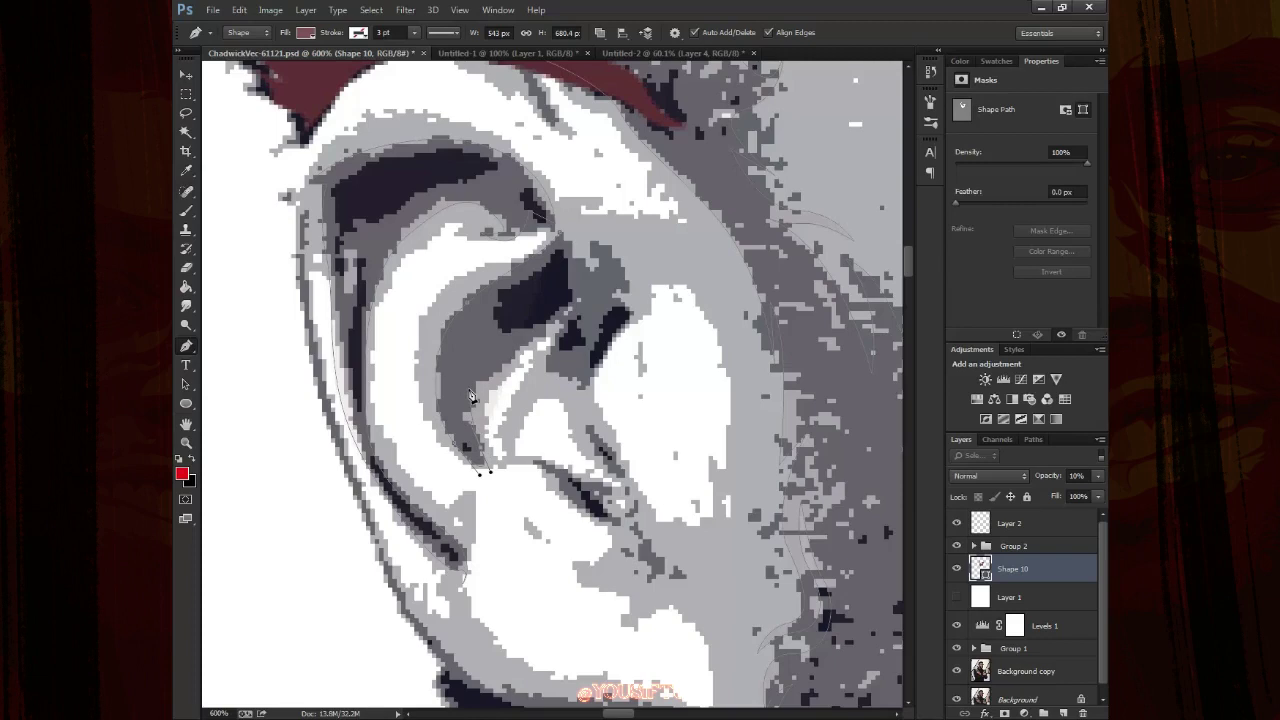
key(Return)
Add curved anchors along the ear's back and lower edges
drag(565, 322, 548, 366)
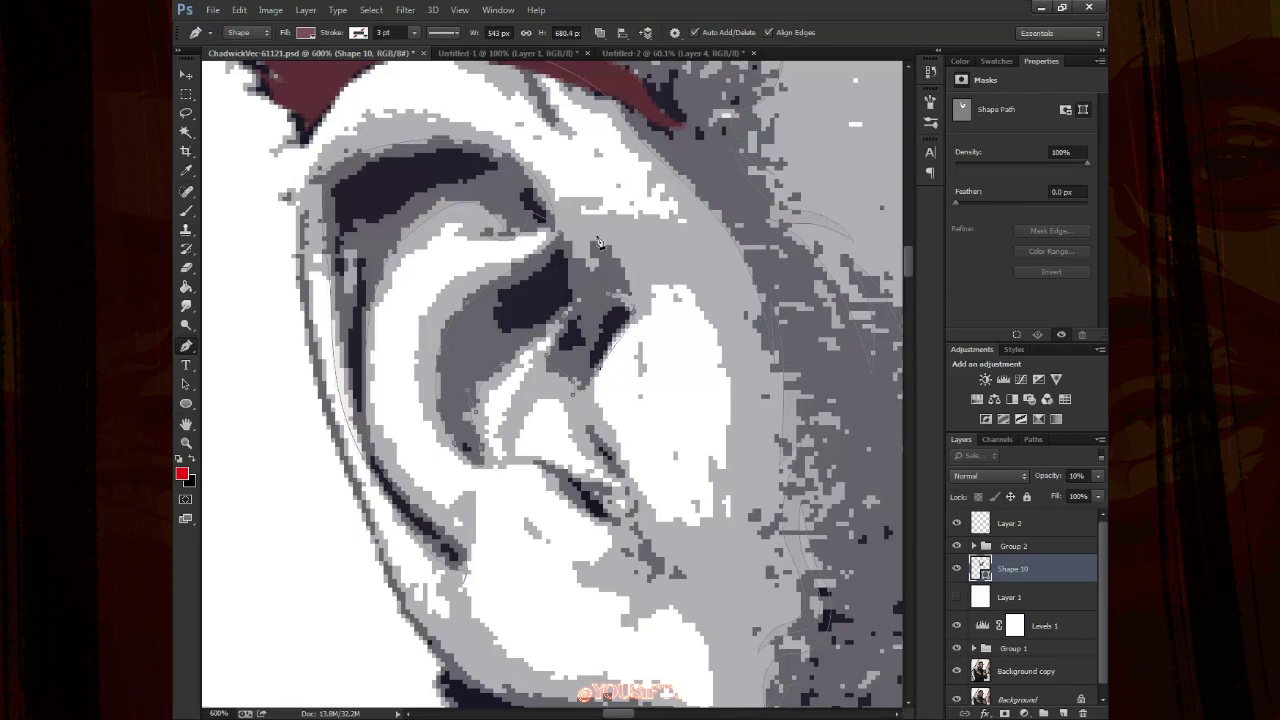
drag(589, 238, 641, 262)
scroll(651, 258, up, 1)
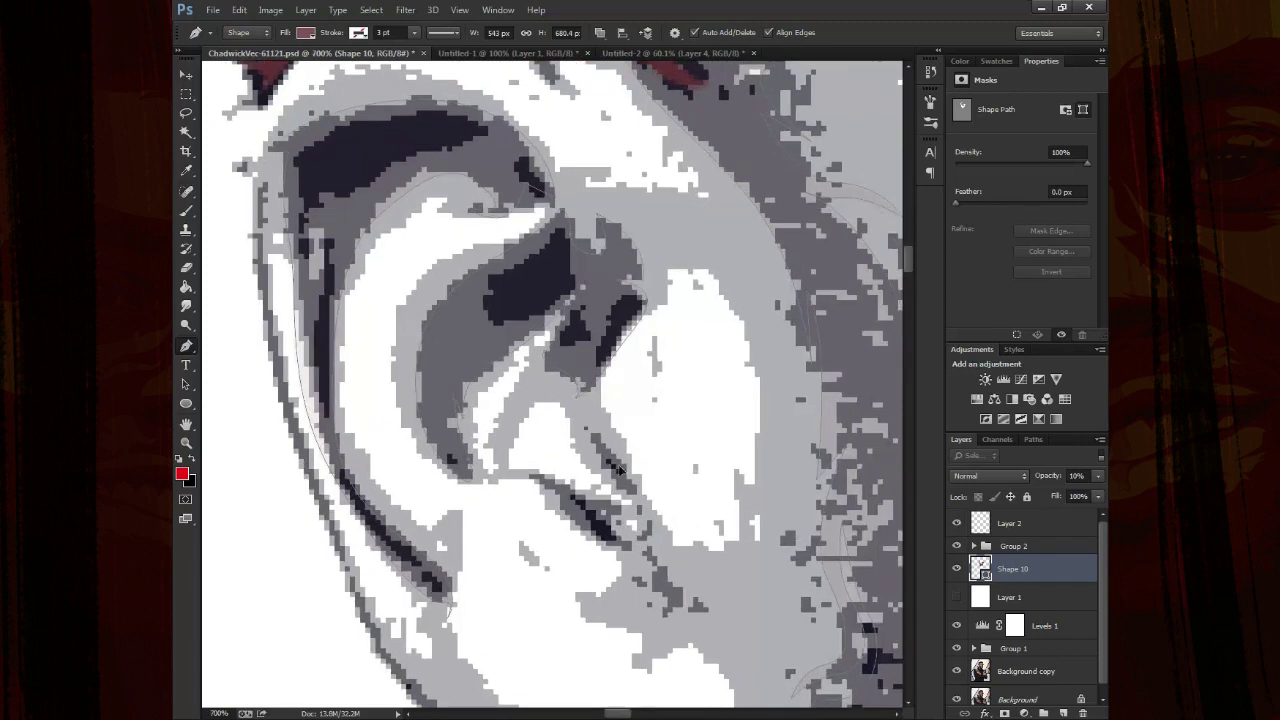
drag(579, 498, 628, 506)
drag(535, 483, 465, 393)
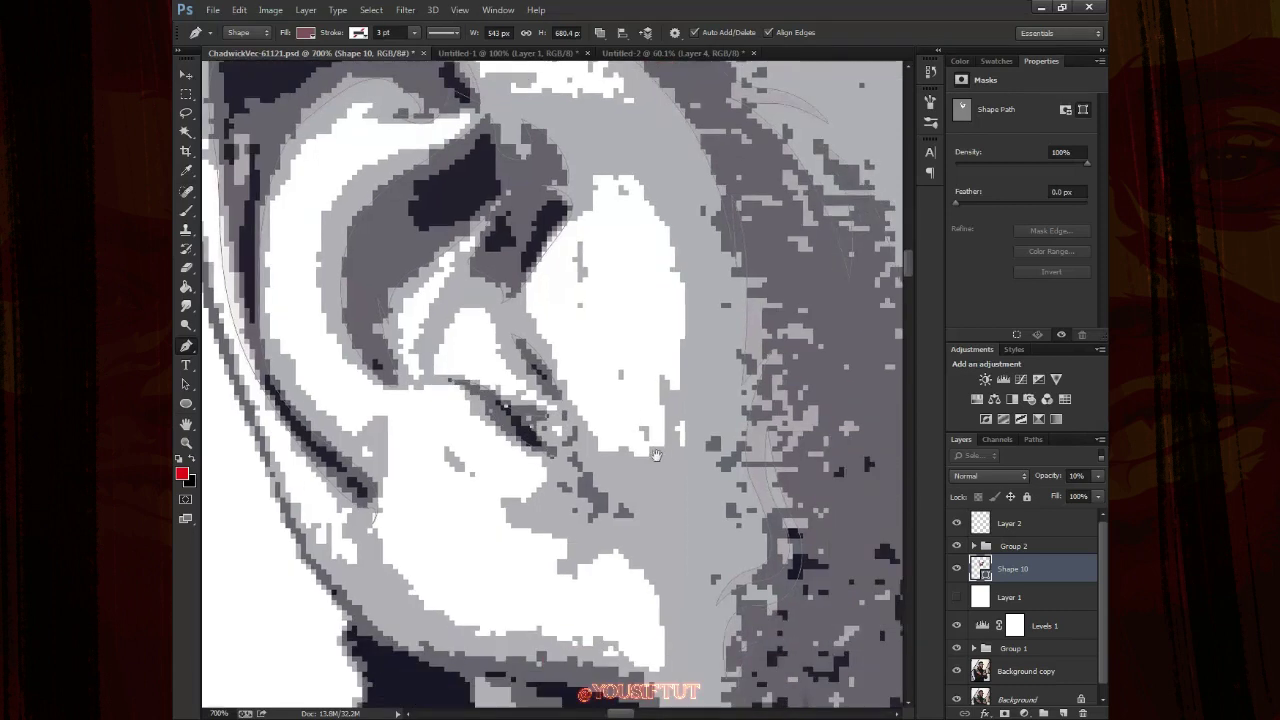
drag(553, 510, 598, 715)
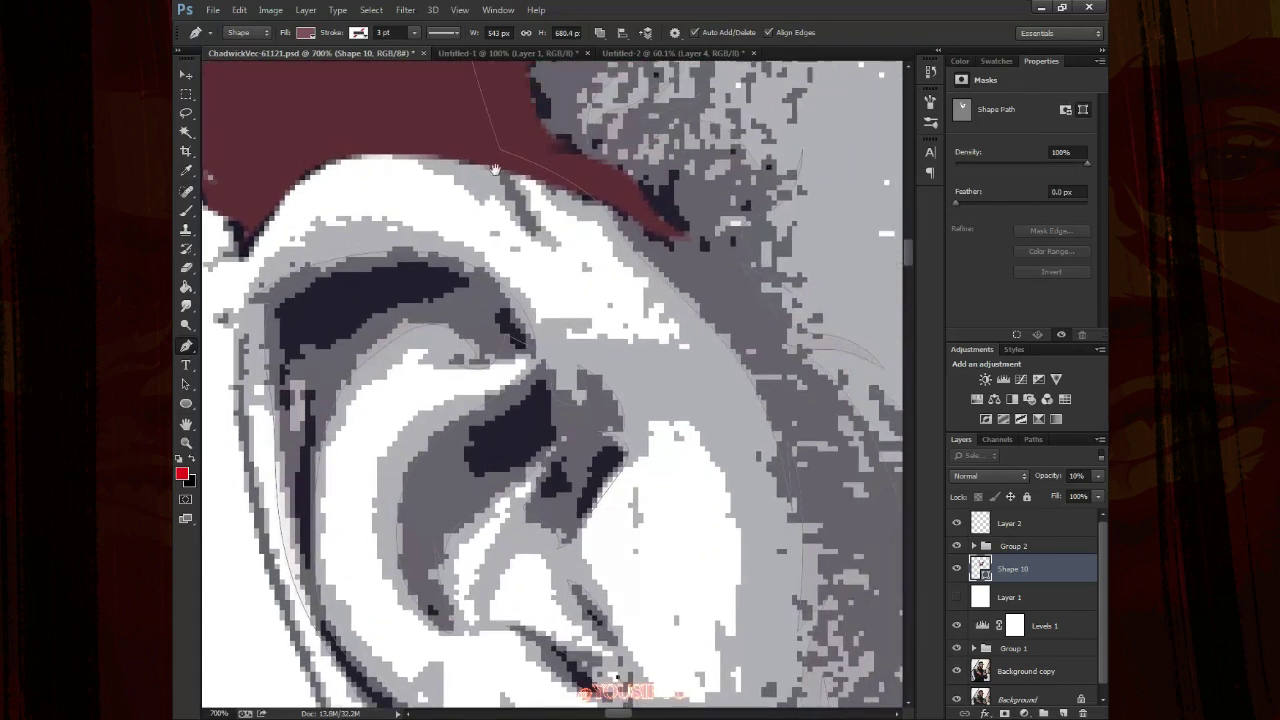
Fit the portrait on screen, hide Shape 10, and expand Group 2
key(ctrl+0)
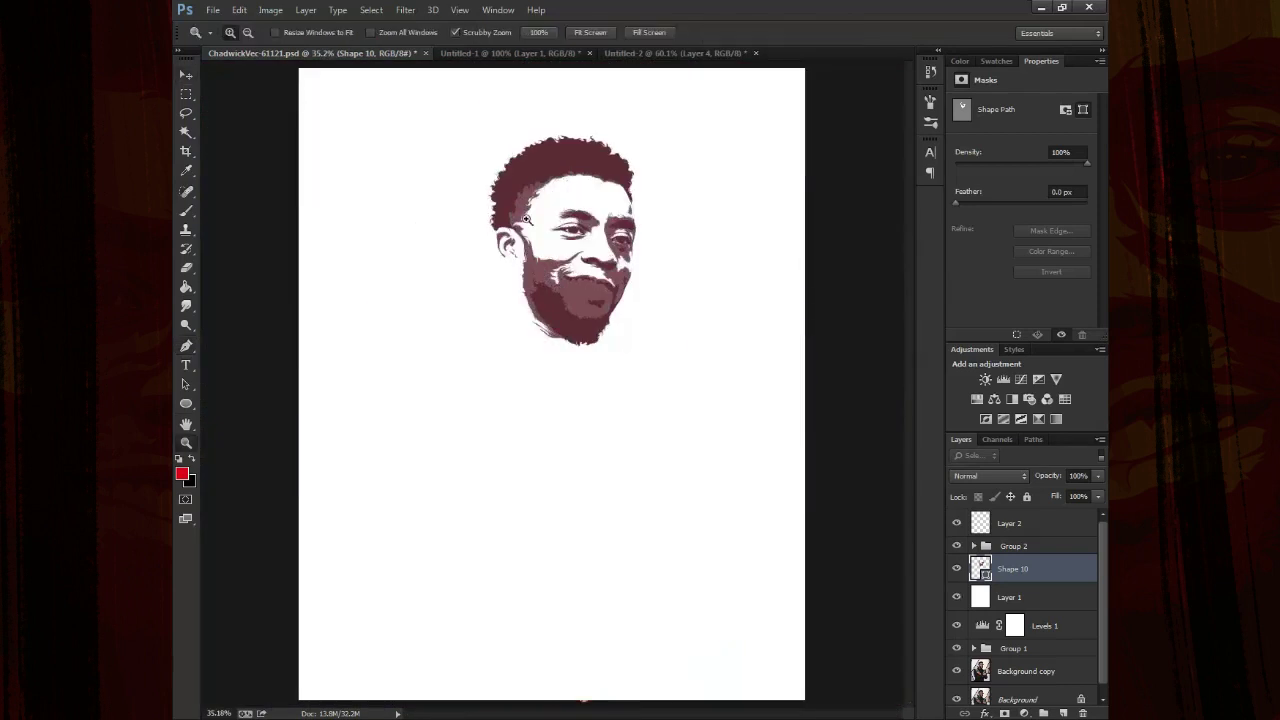
key(v)
click(957, 568)
click(975, 546)
scroll(460, 300, up, 5)
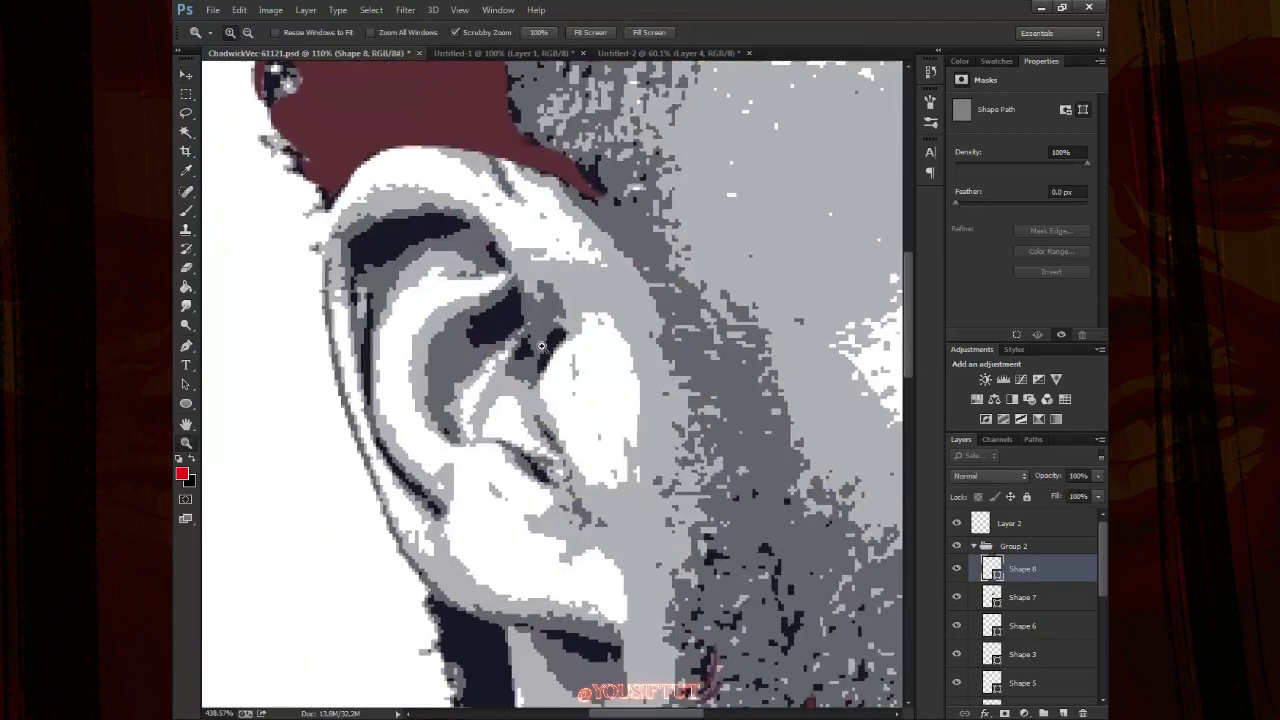
key(p)
Outline the dark fold atop the ear as a new 10%-opacity shape set to Combine Shapes
click(485, 195)
click(328, 194)
click(296, 311)
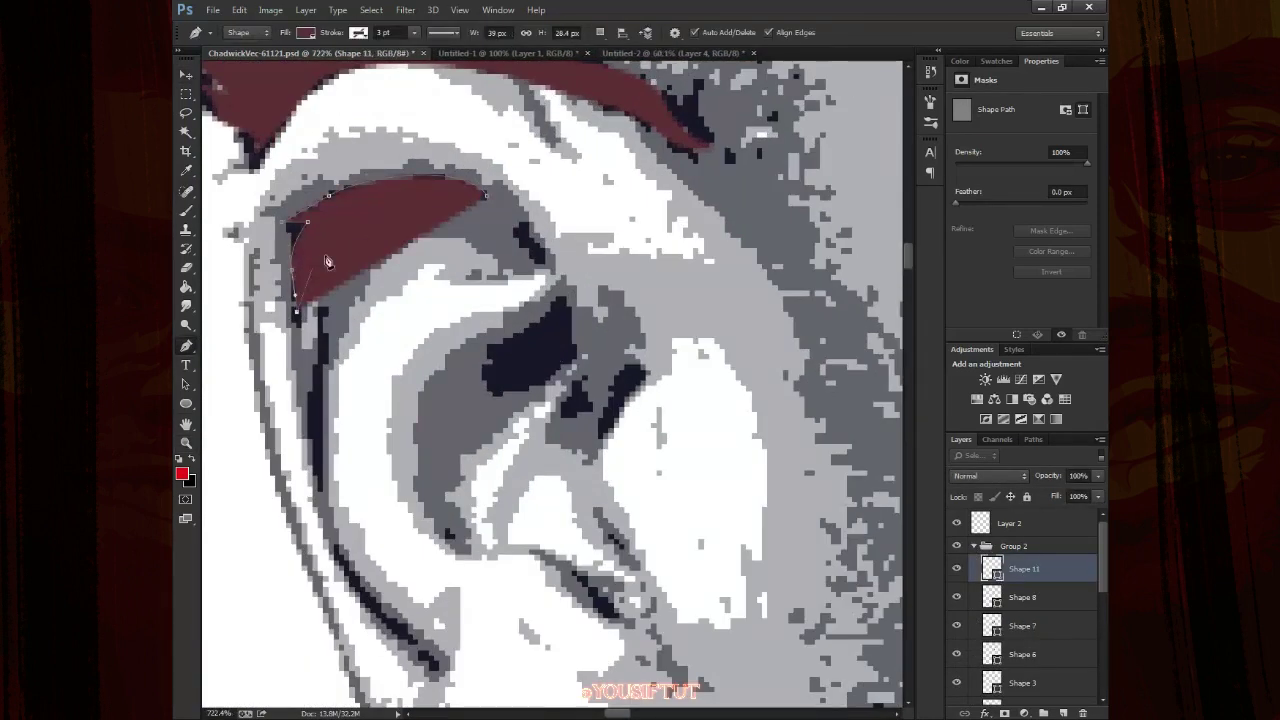
click(354, 238)
key(1)
click(400, 219)
click(449, 213)
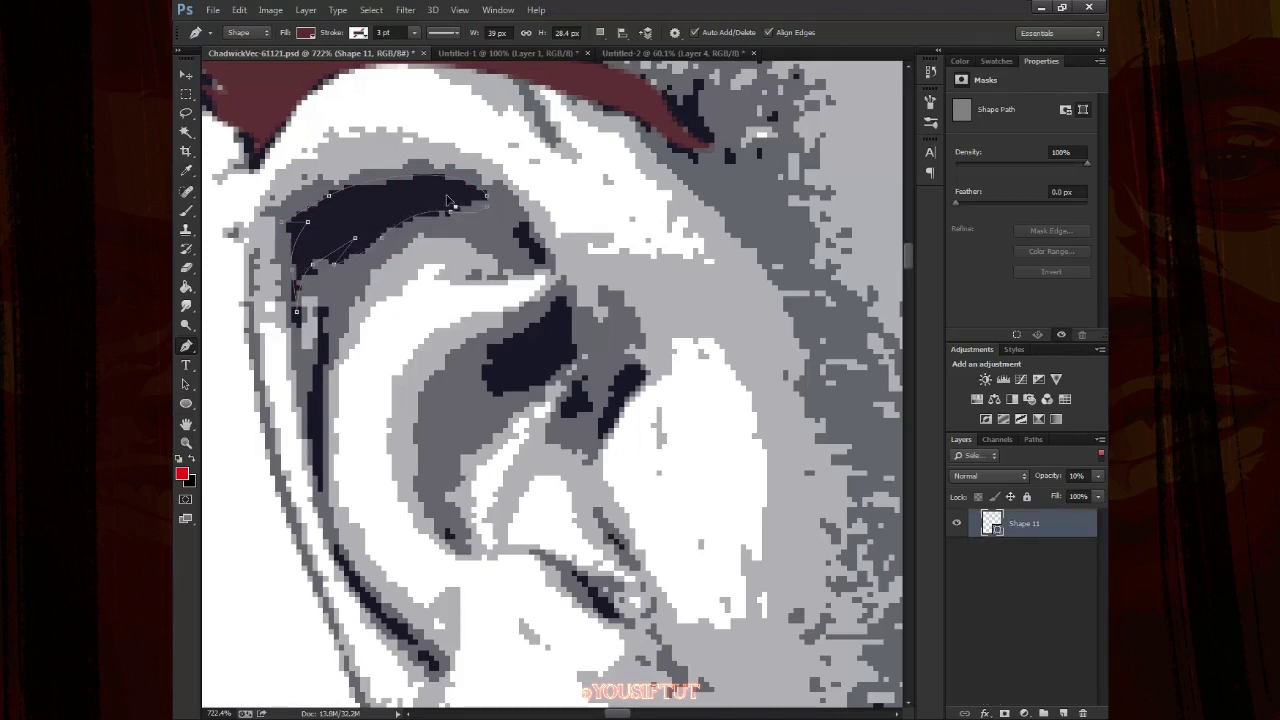
click(599, 32)
click(325, 315)
Trace the ear rim curve, the dark blob inside the ear, and a small triangle
drag(340, 553, 432, 665)
click(562, 292)
click(488, 354)
click(541, 380)
click(572, 352)
click(562, 293)
click(588, 396)
Outline the thin dark streak by the ear and start a dark cheek spot
click(604, 437)
click(643, 368)
click(604, 437)
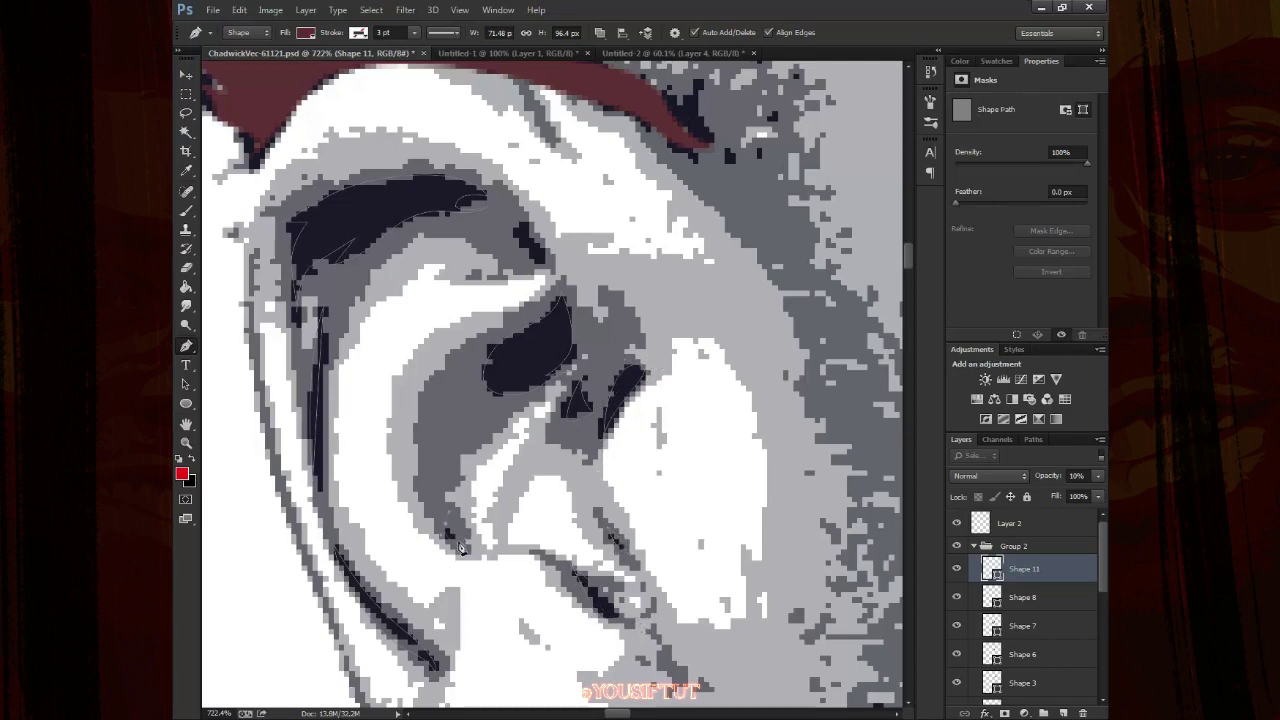
scroll(459, 547, down, 5)
scroll(595, 438, right, 5)
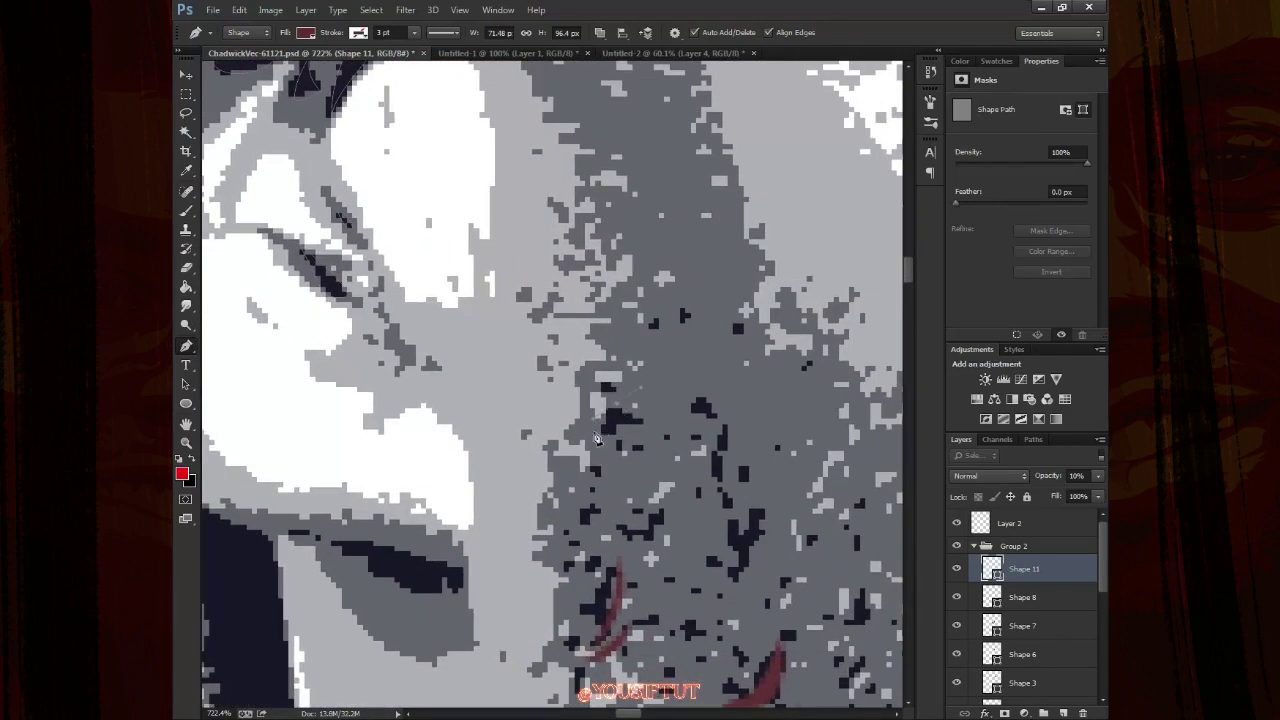
click(720, 436)
click(719, 459)
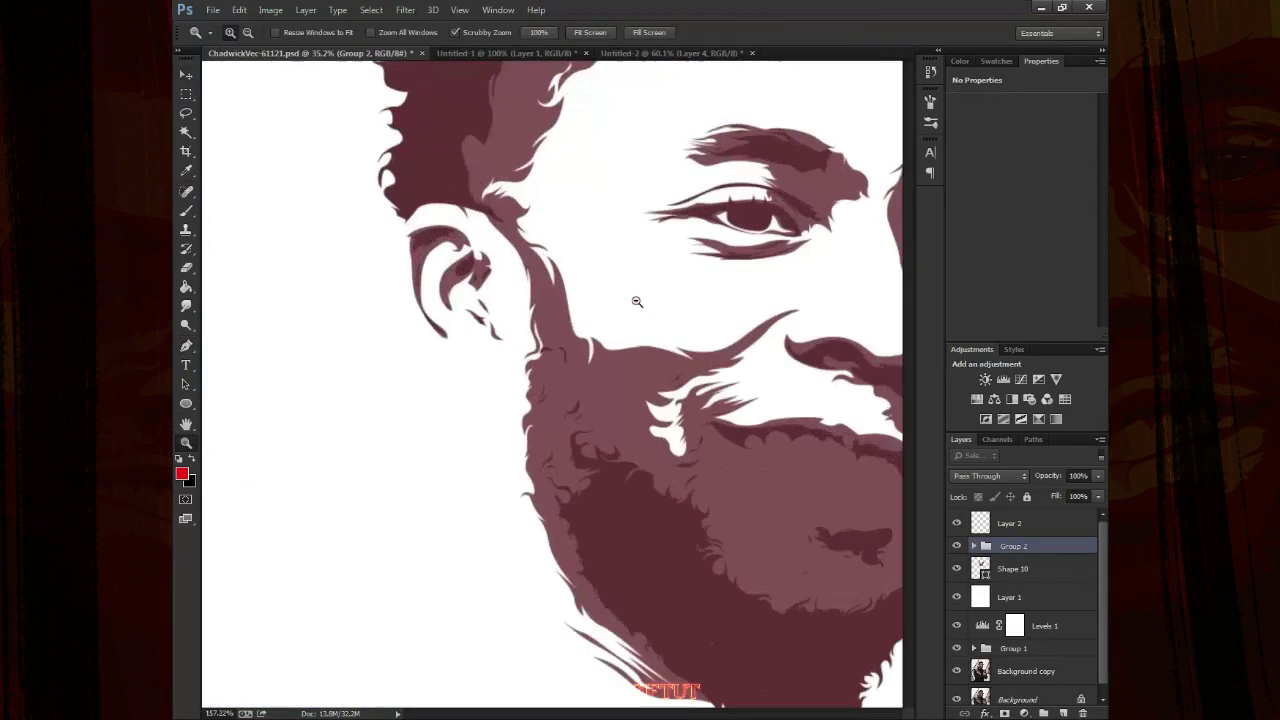
Zoom in on the beard and chin, and select Shape 11 inside Group 2
key(z)
drag(491, 493, 522, 500)
key(a)
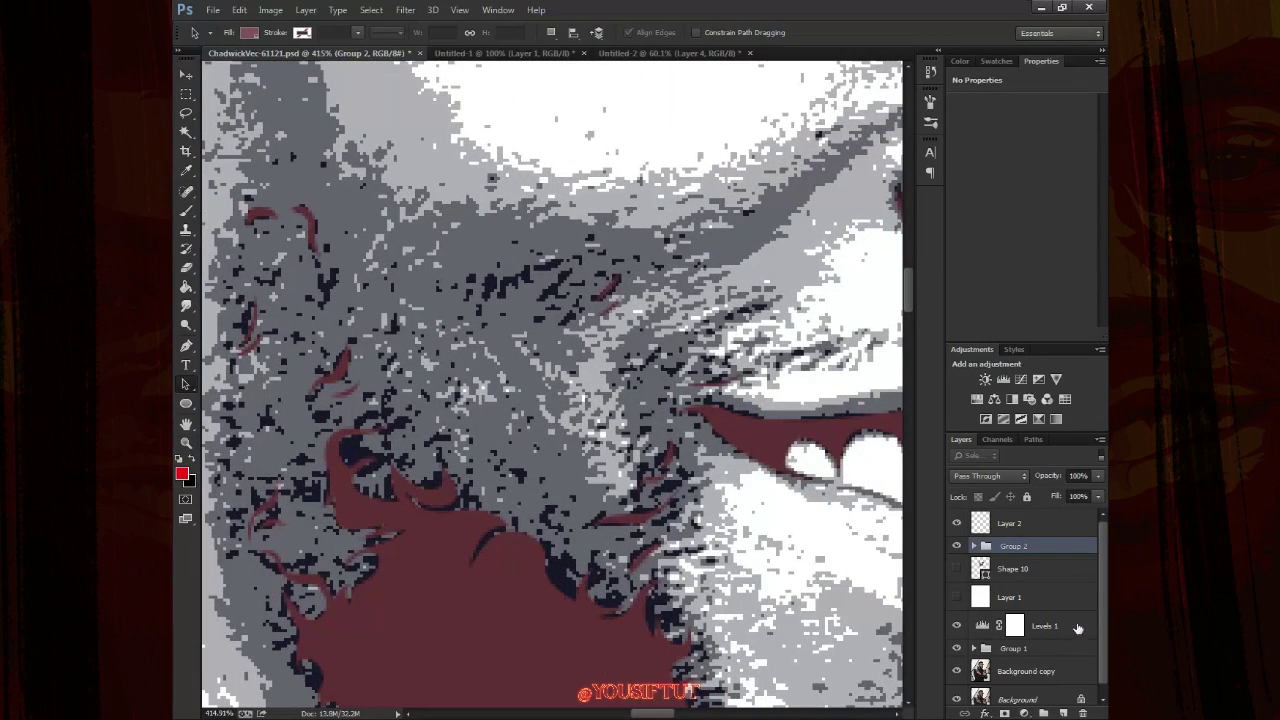
click(974, 546)
click(1022, 568)
key(p)
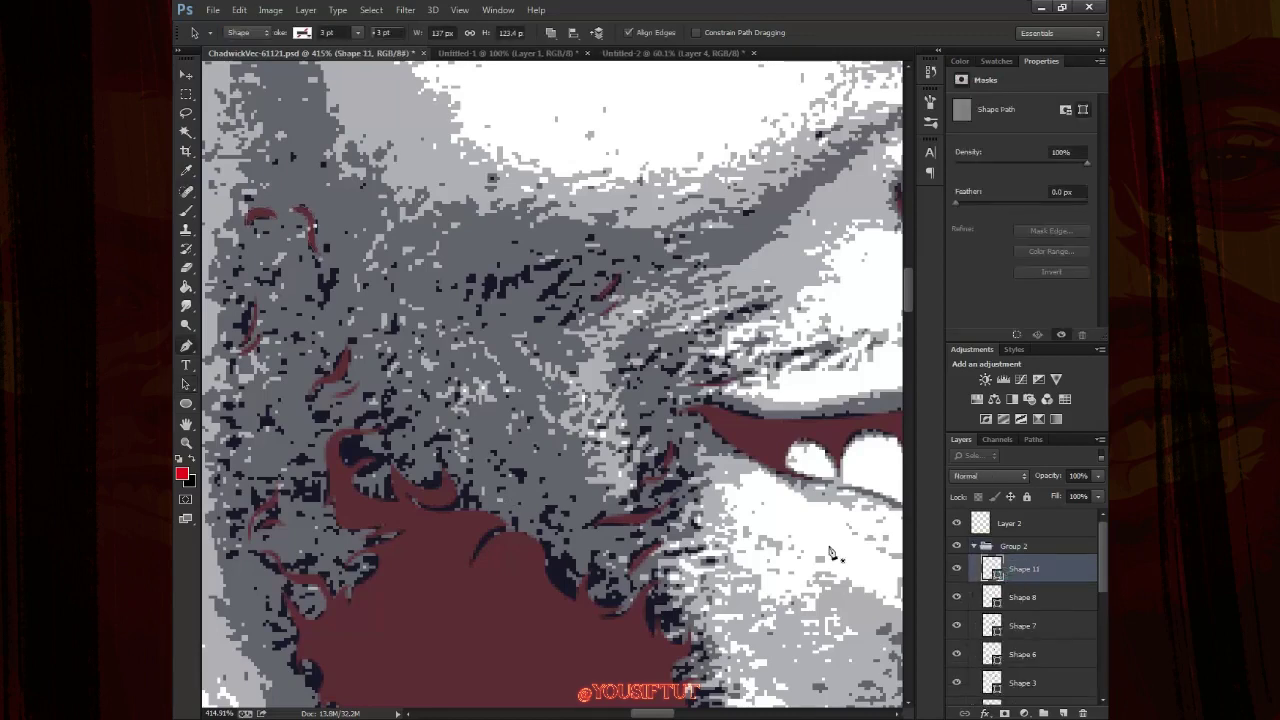
Extend the beard fill and draw thin curved hair slivers along its edge
click(487, 287)
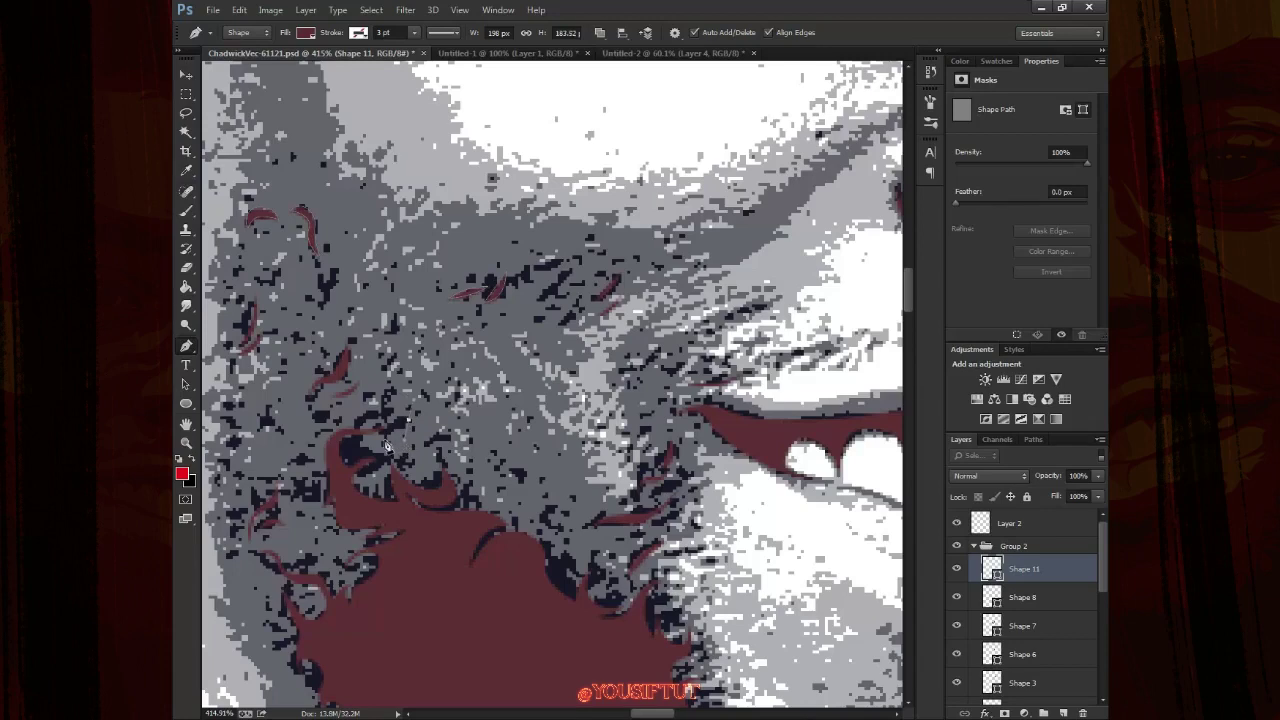
click(410, 421)
drag(389, 449, 407, 434)
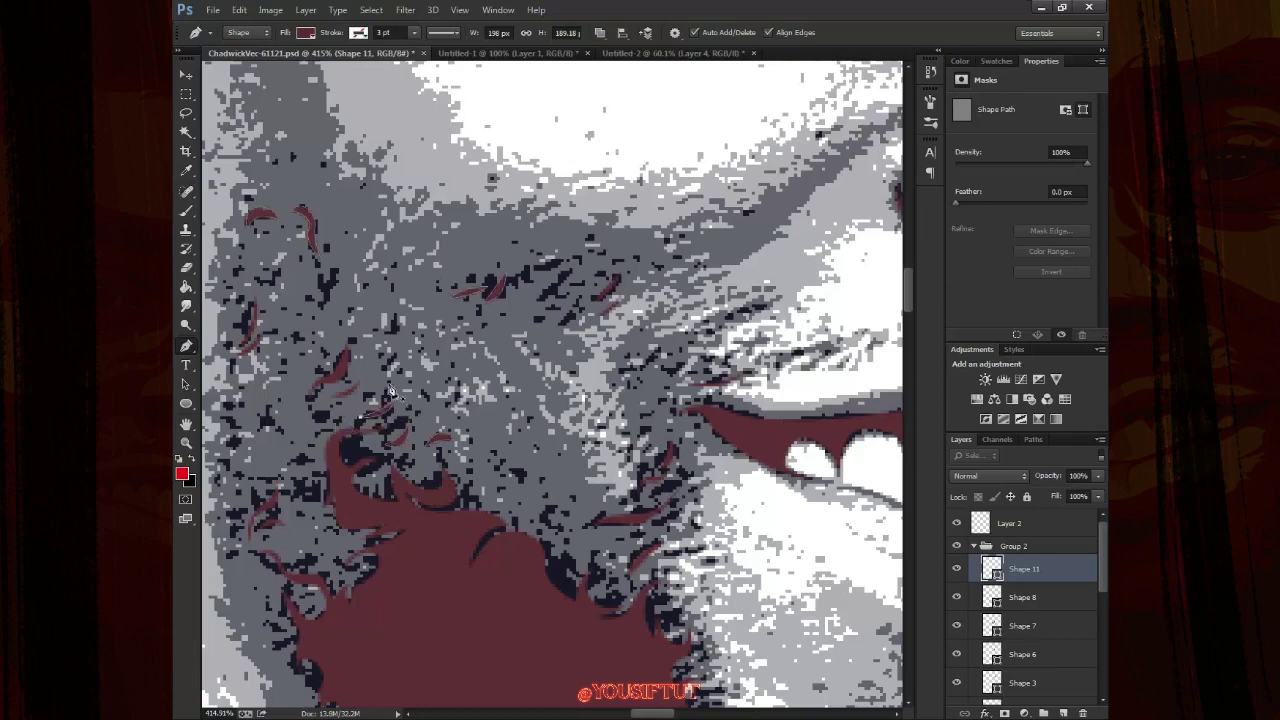
drag(391, 356, 388, 390)
scroll(531, 452, down, 5)
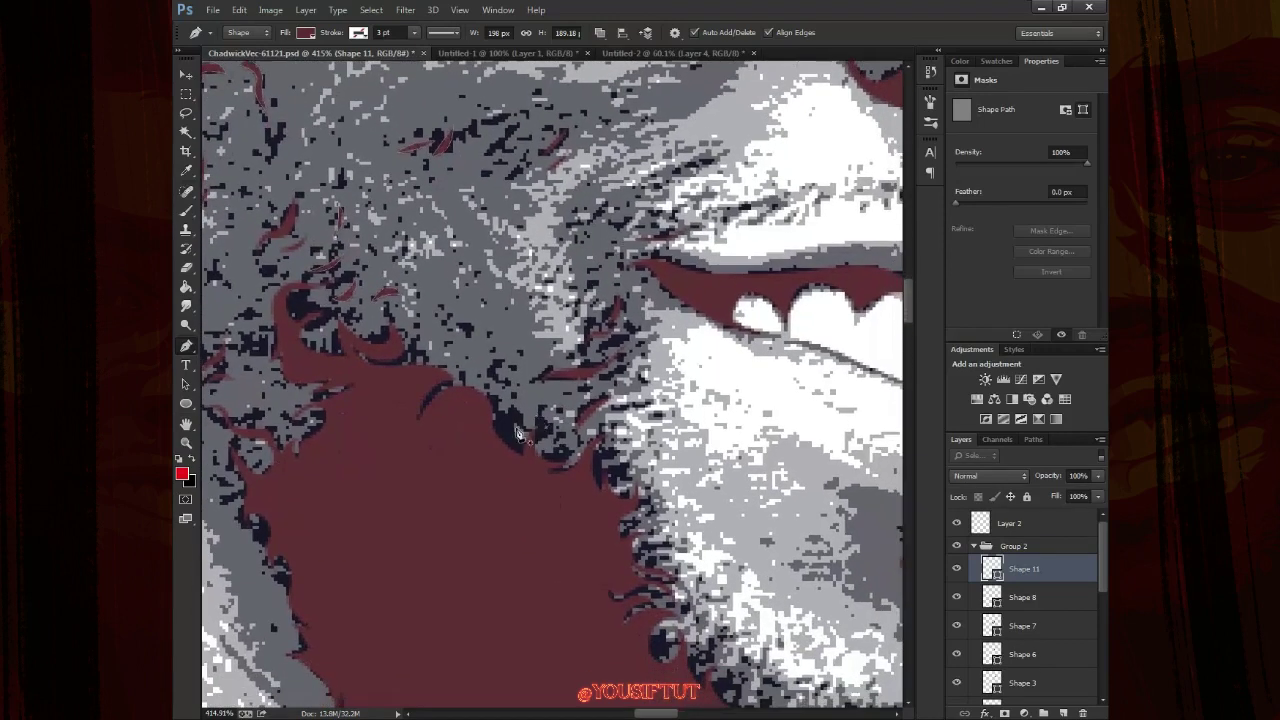
drag(512, 436, 507, 397)
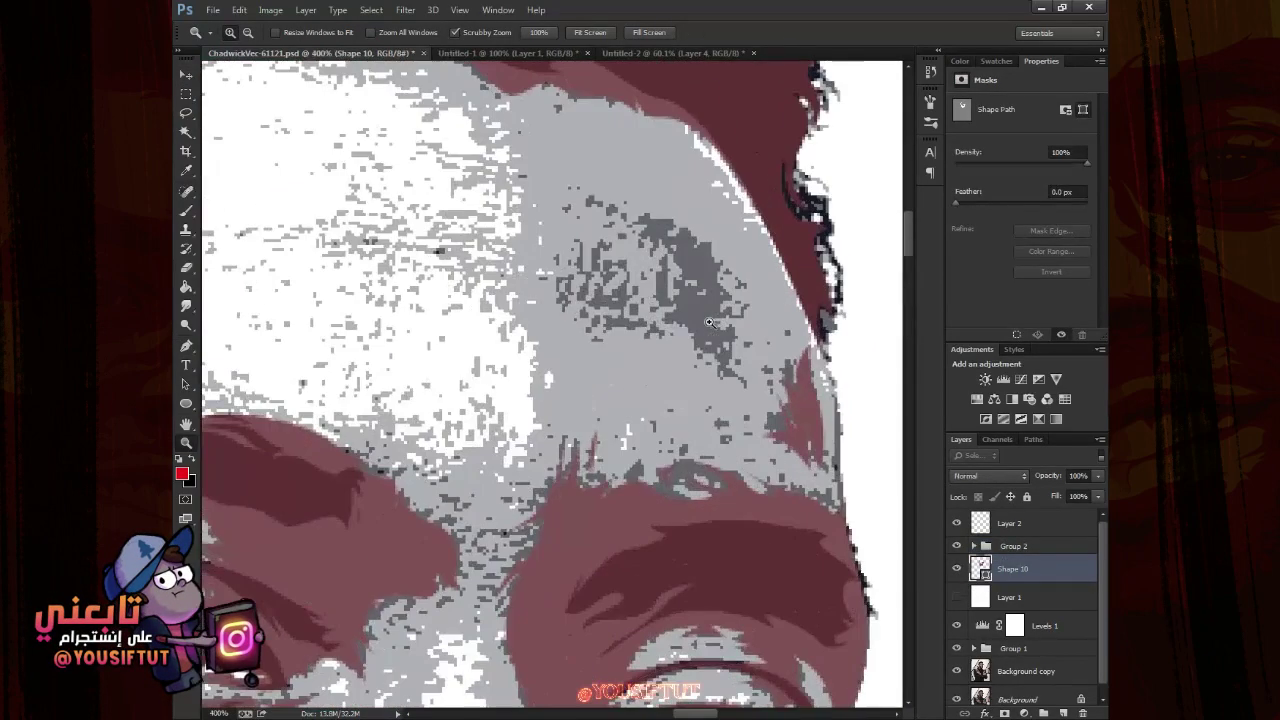
Draw a maroon forehead wrinkle shape, tracing at 20% opacity then restoring 100%
click(636, 215)
click(646, 296)
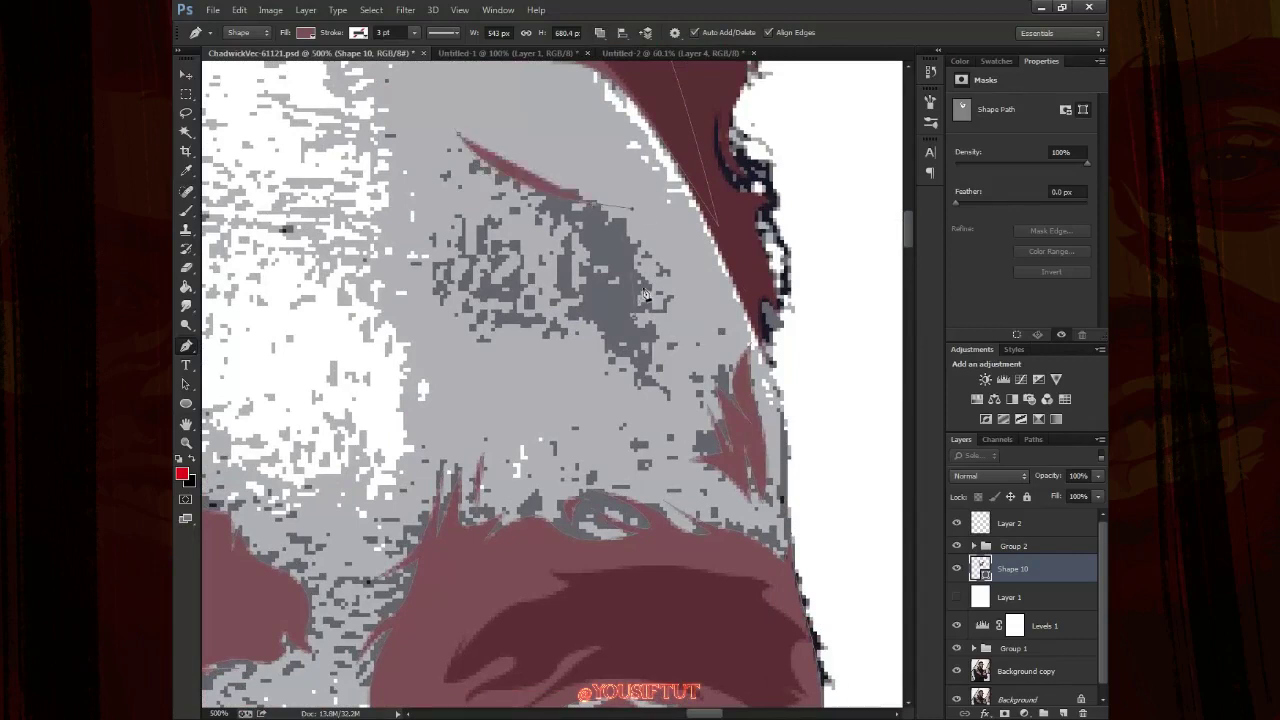
click(668, 393)
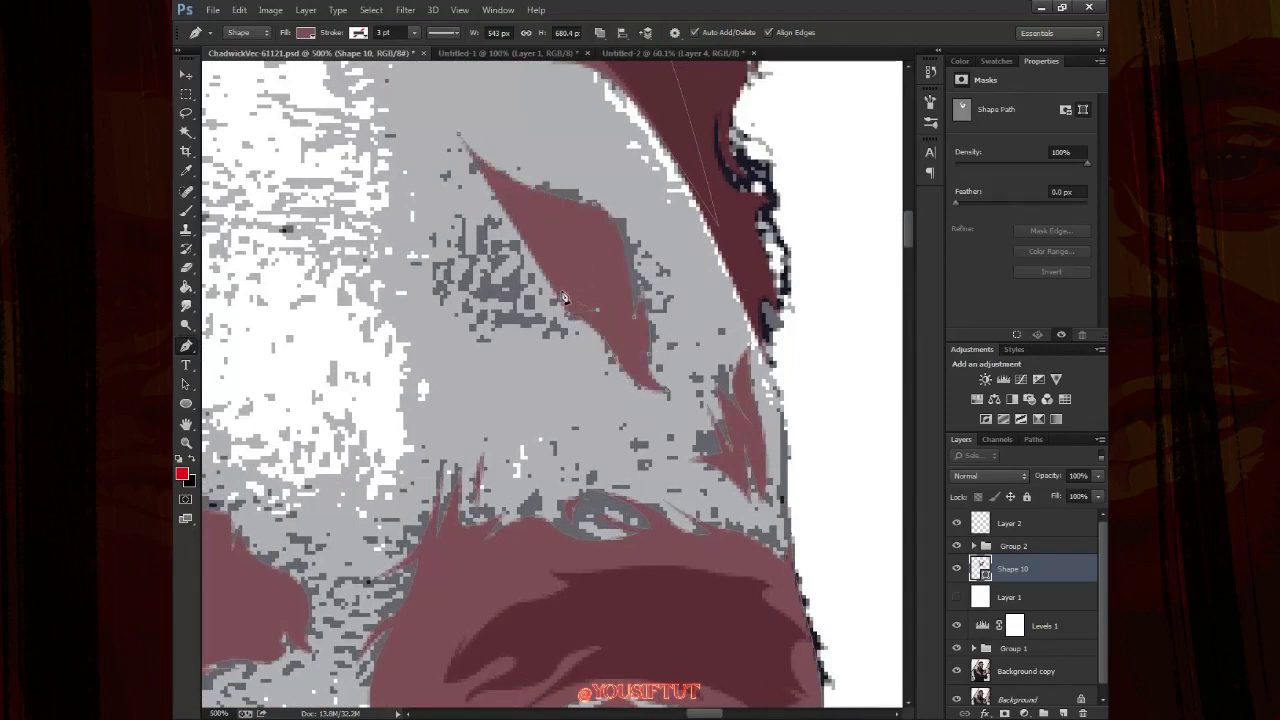
key(2)
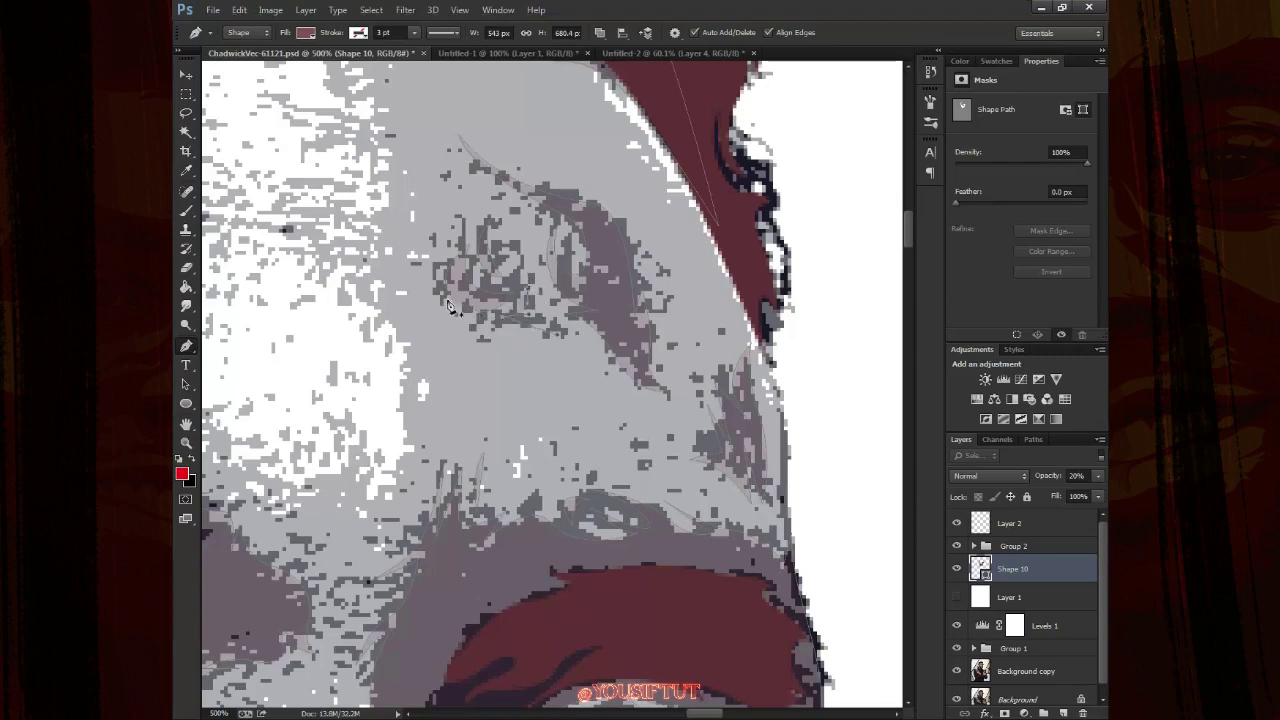
key(0)
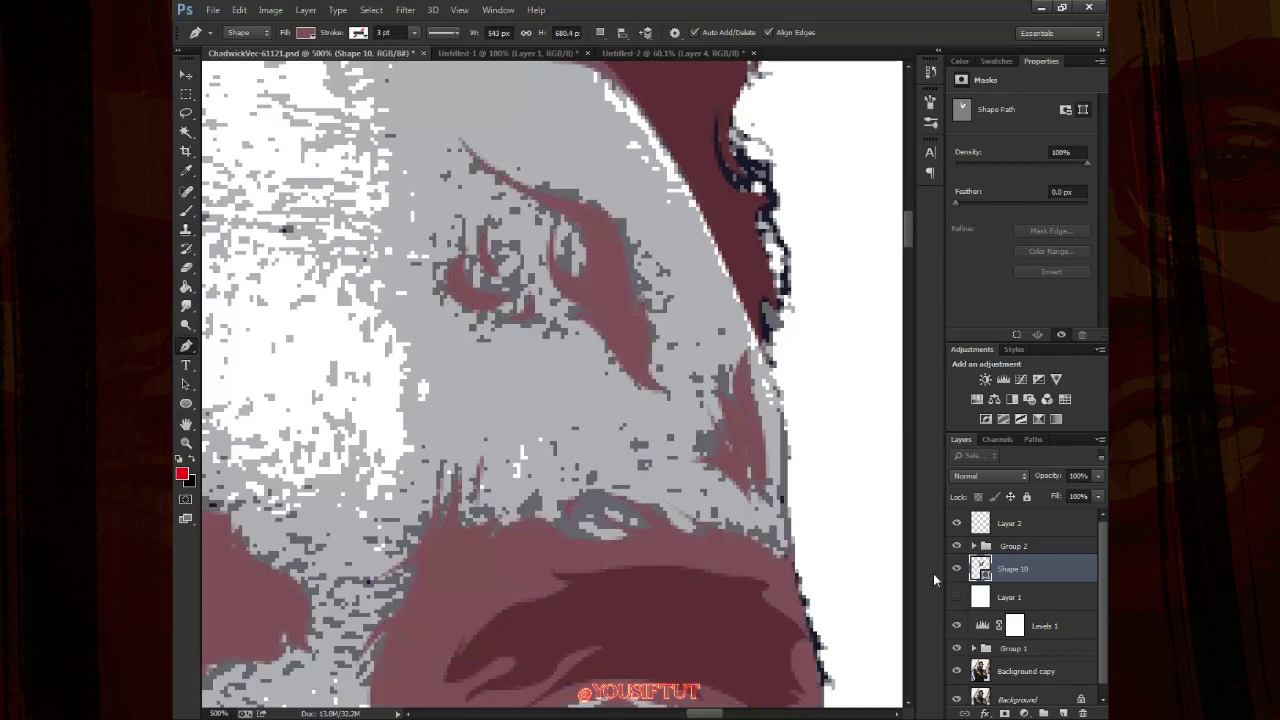
Check the artwork on white, then zoom onto the left eye and eyebrow over the photo
click(957, 597)
key(v)
key(z)
drag(573, 343, 336, 271)
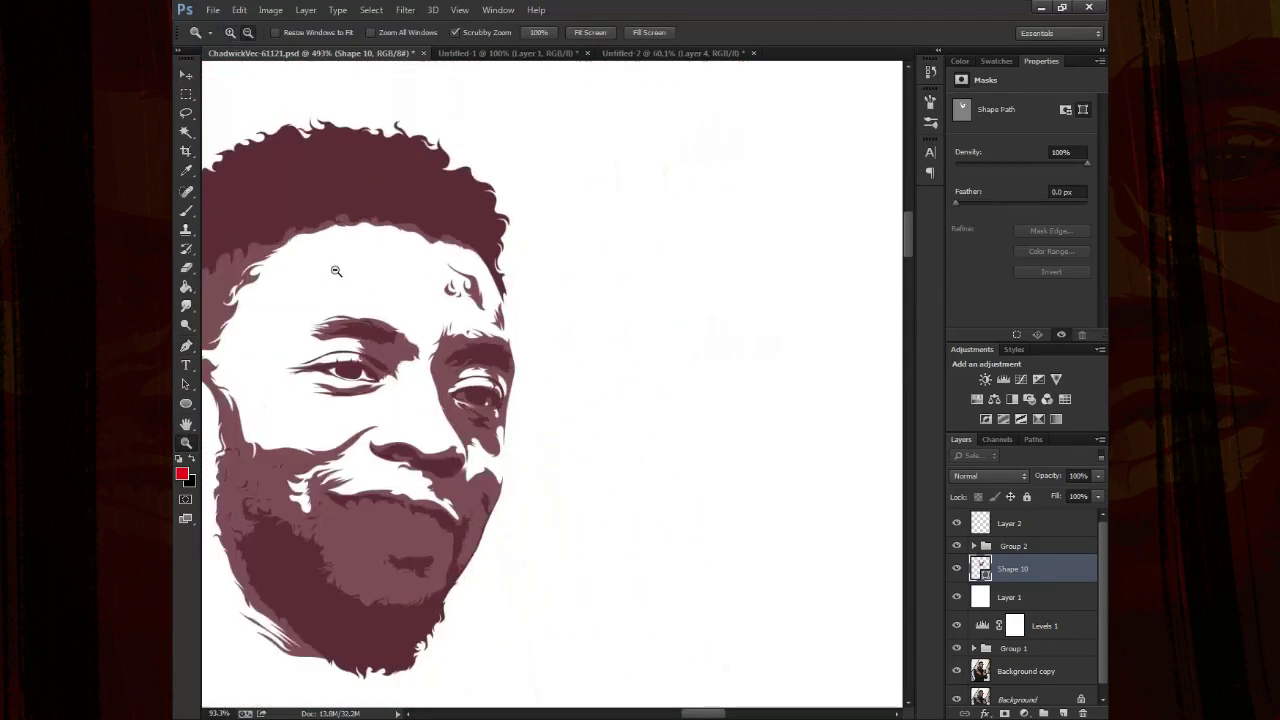
drag(316, 364, 391, 374)
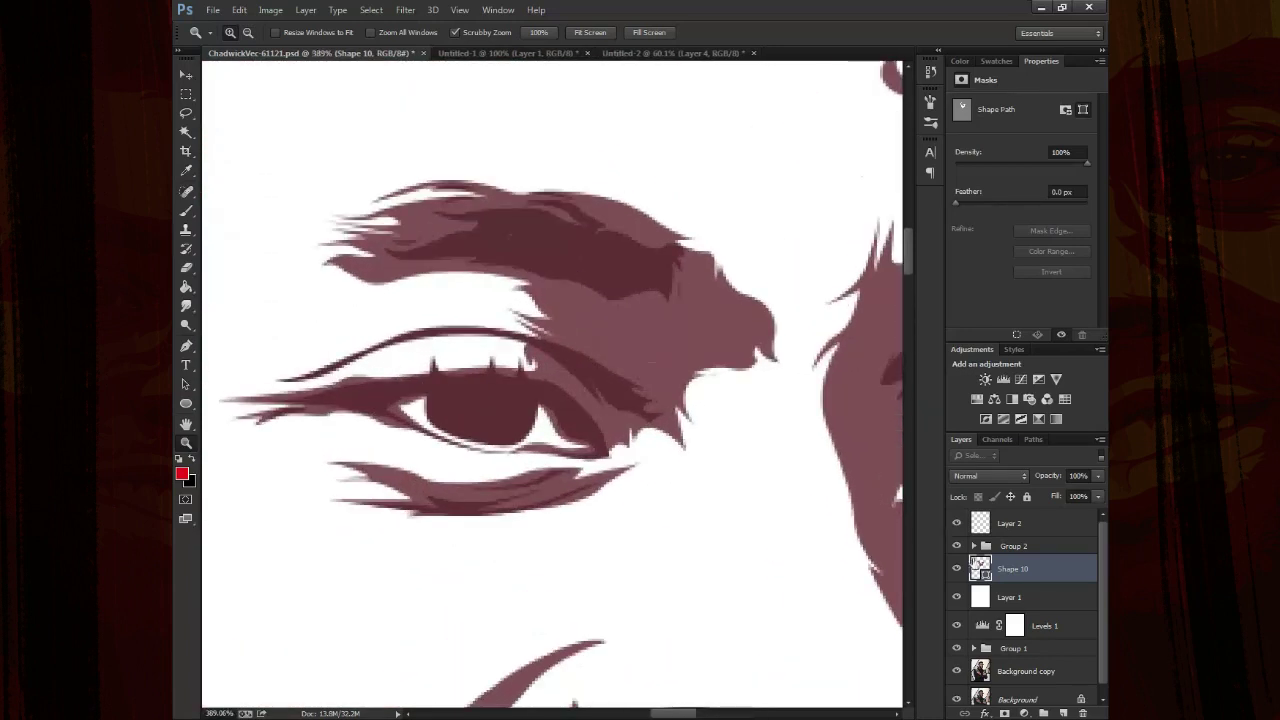
click(957, 597)
click(435, 380)
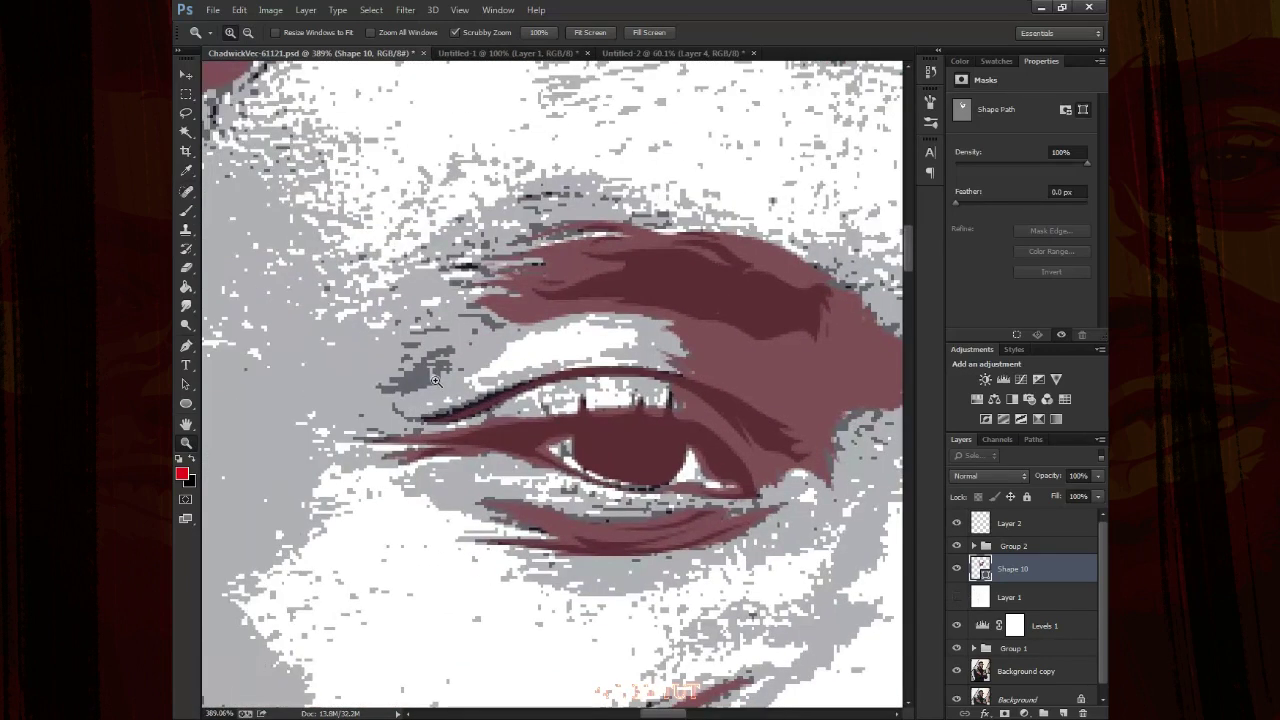
click(435, 380)
Set the Pen tool to Combine Shapes and zoom further into the eye
key(a)
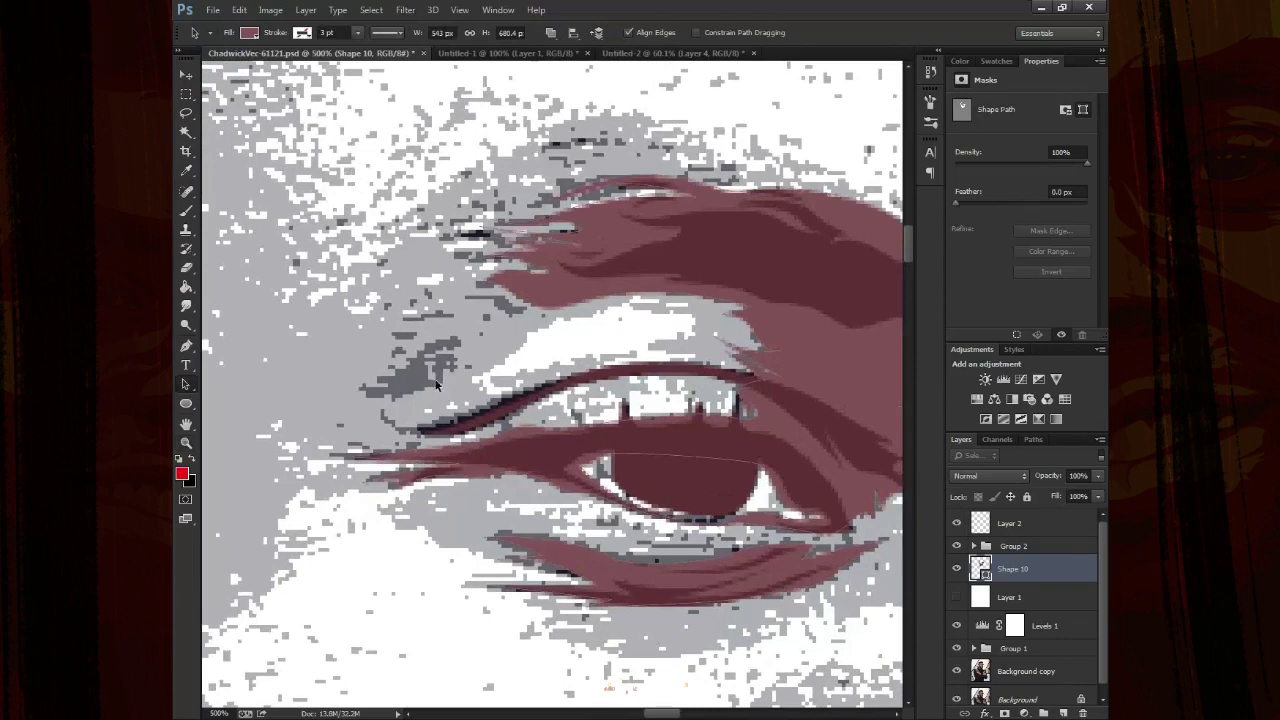
key(p)
click(599, 32)
click(615, 66)
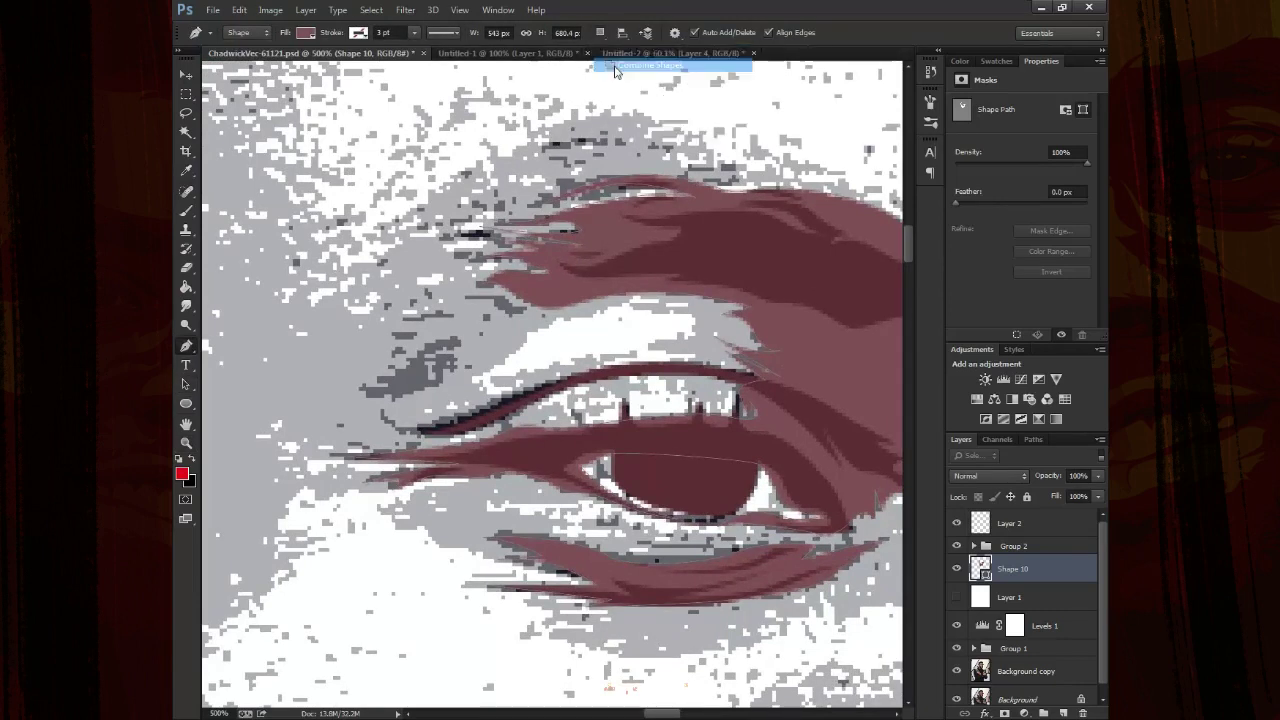
click(530, 305)
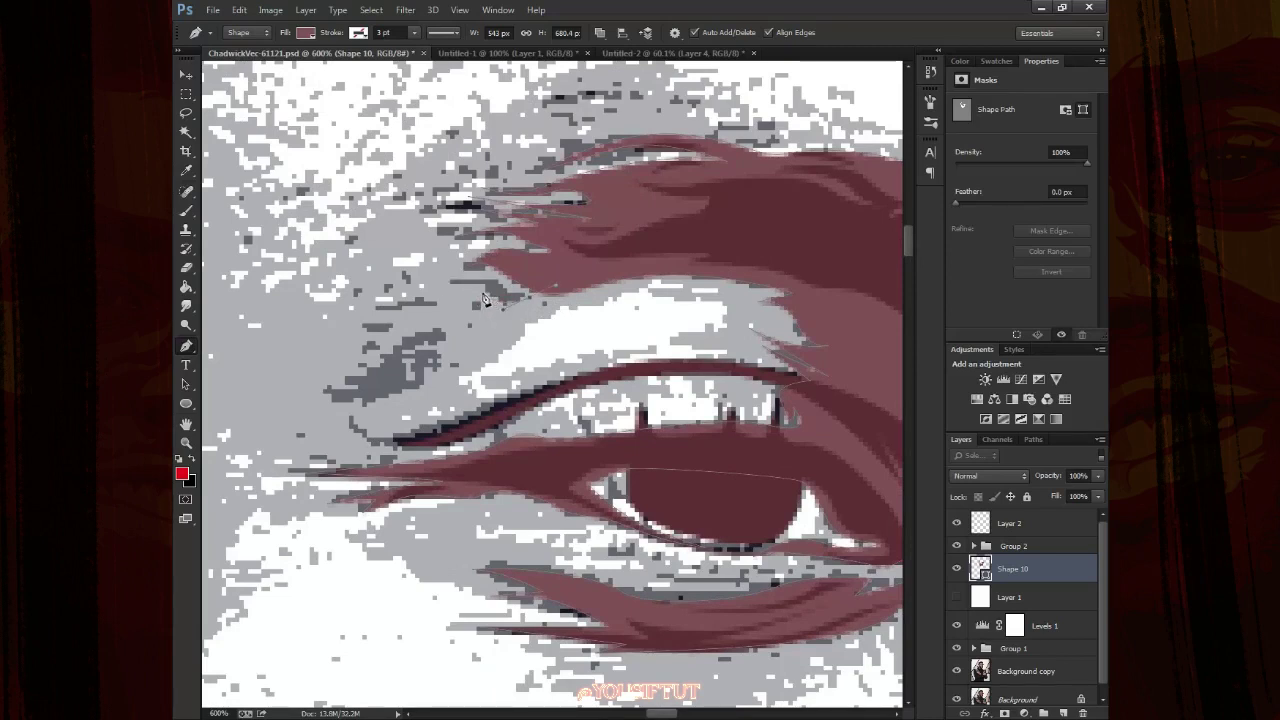
Trace the crease along the lash and a wrinkle sliver at the eye corner
click(447, 293)
click(529, 304)
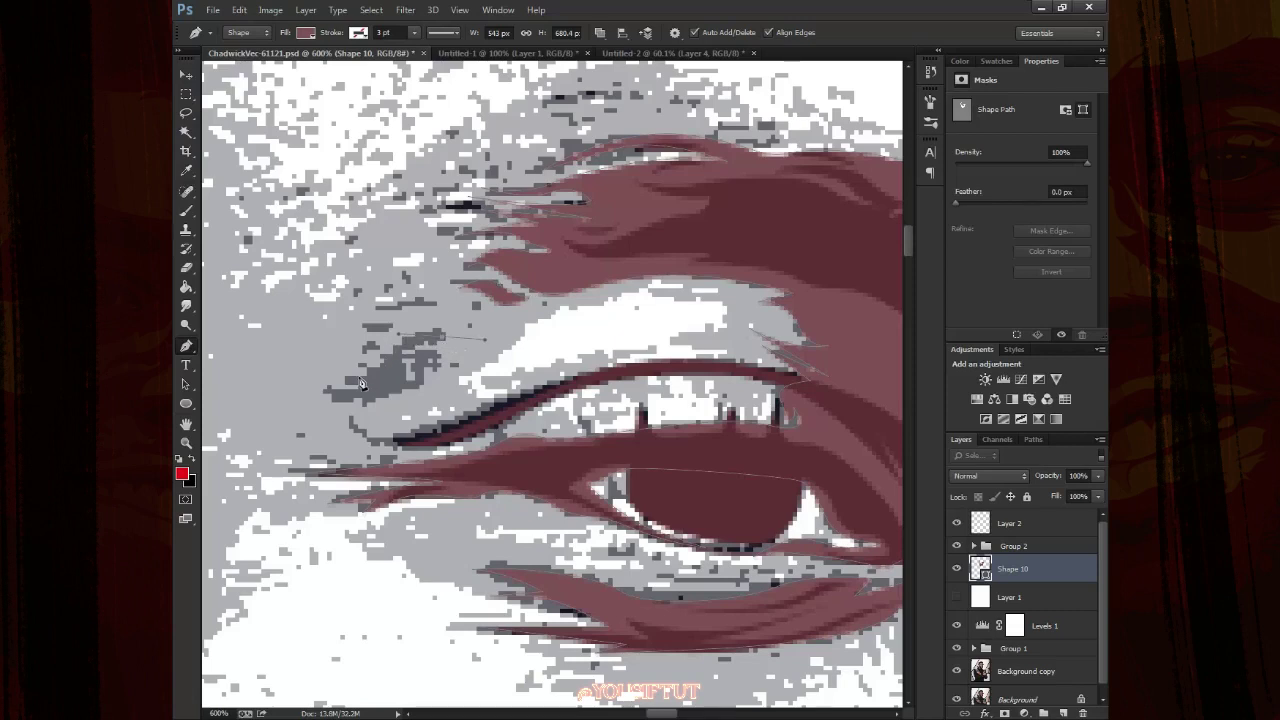
drag(345, 383, 313, 393)
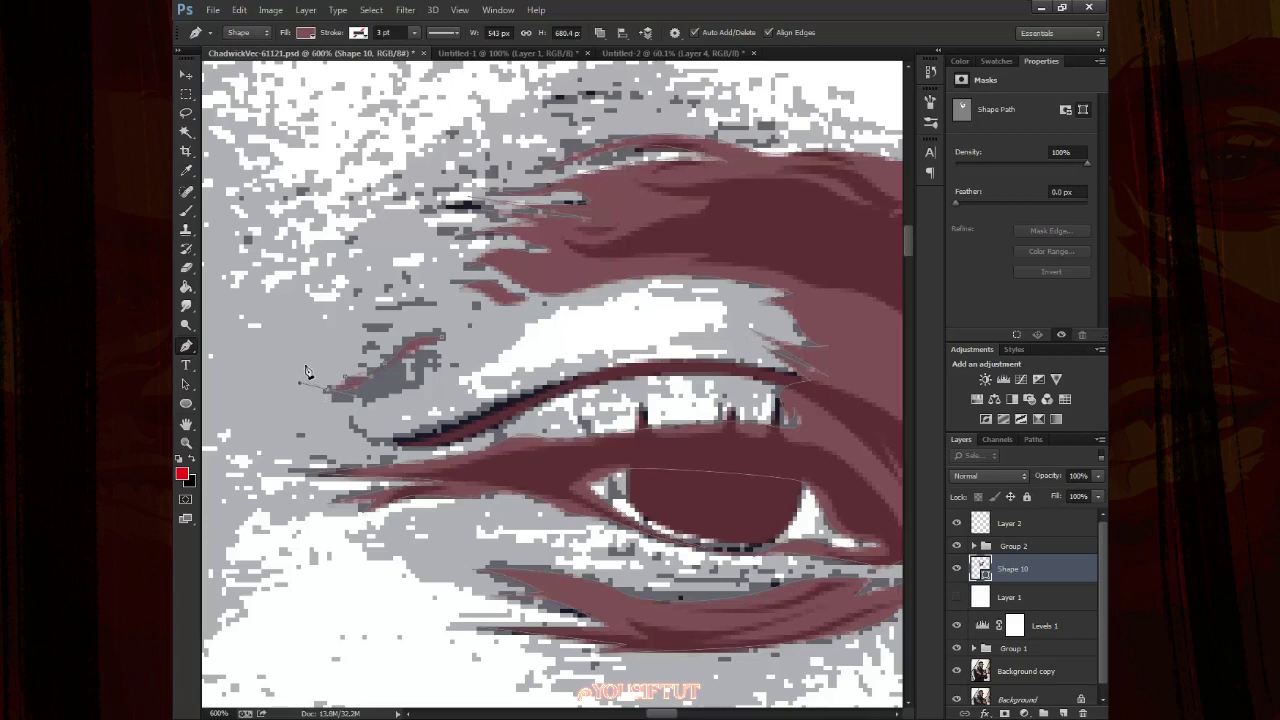
click(341, 402)
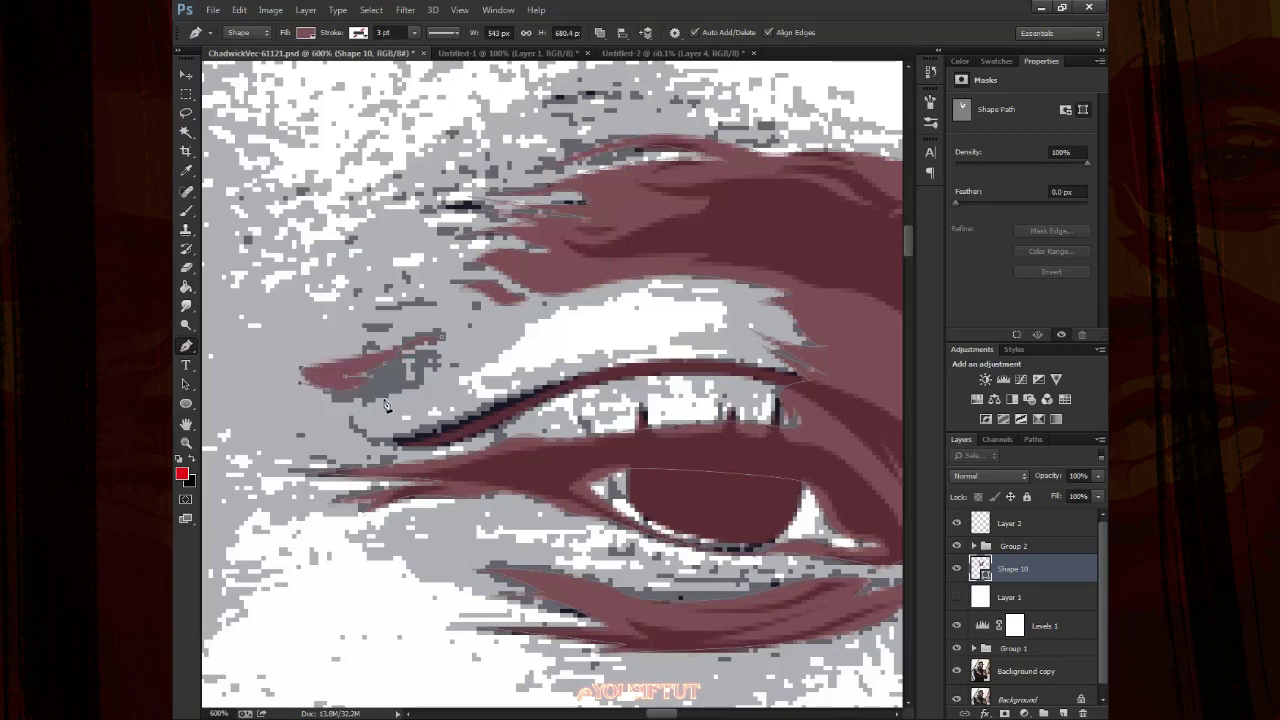
key(ctrl+z)
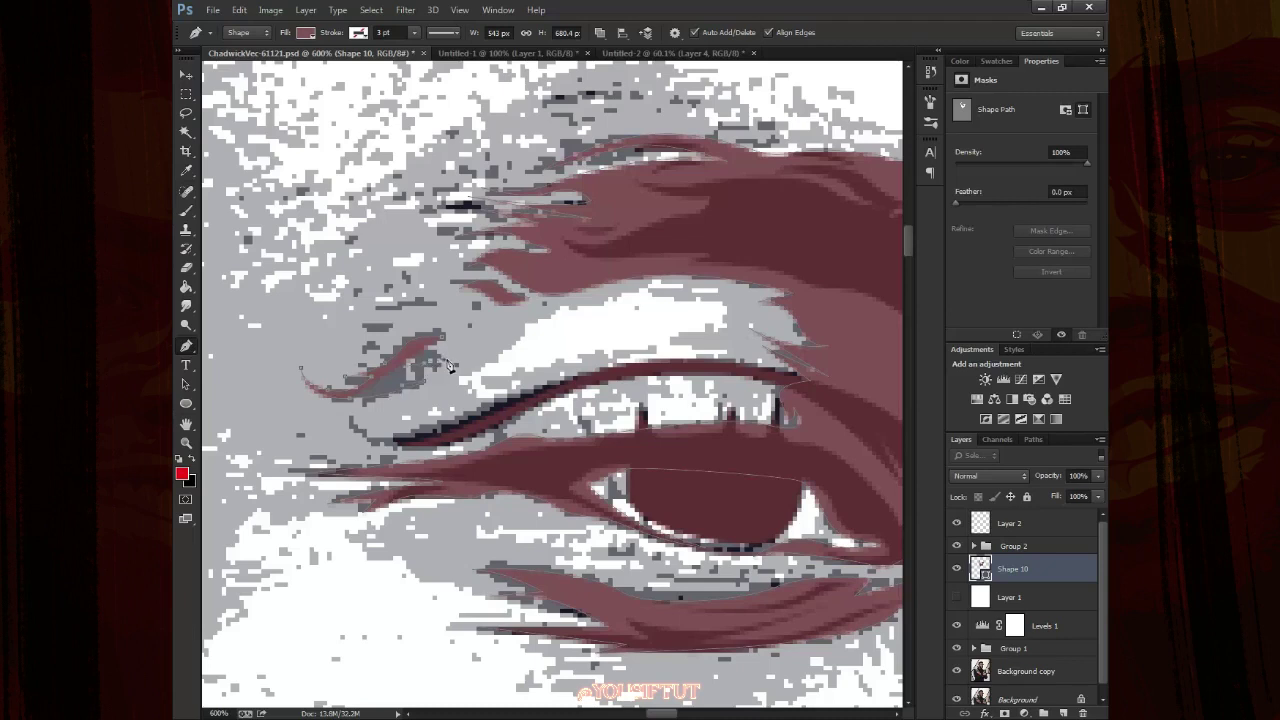
key(ctrl+z)
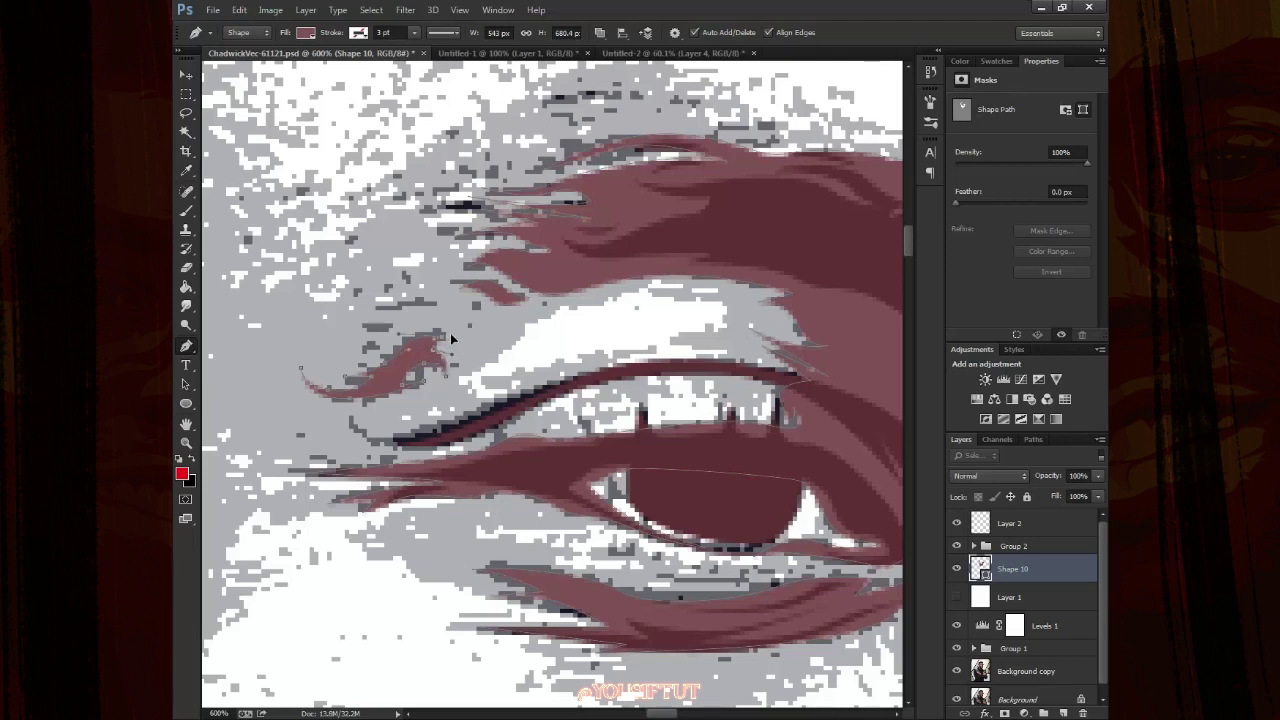
mouse_move(409, 333)
mouse_down()
mouse_move(372, 357)
mouse_move(462, 333)
mouse_up()
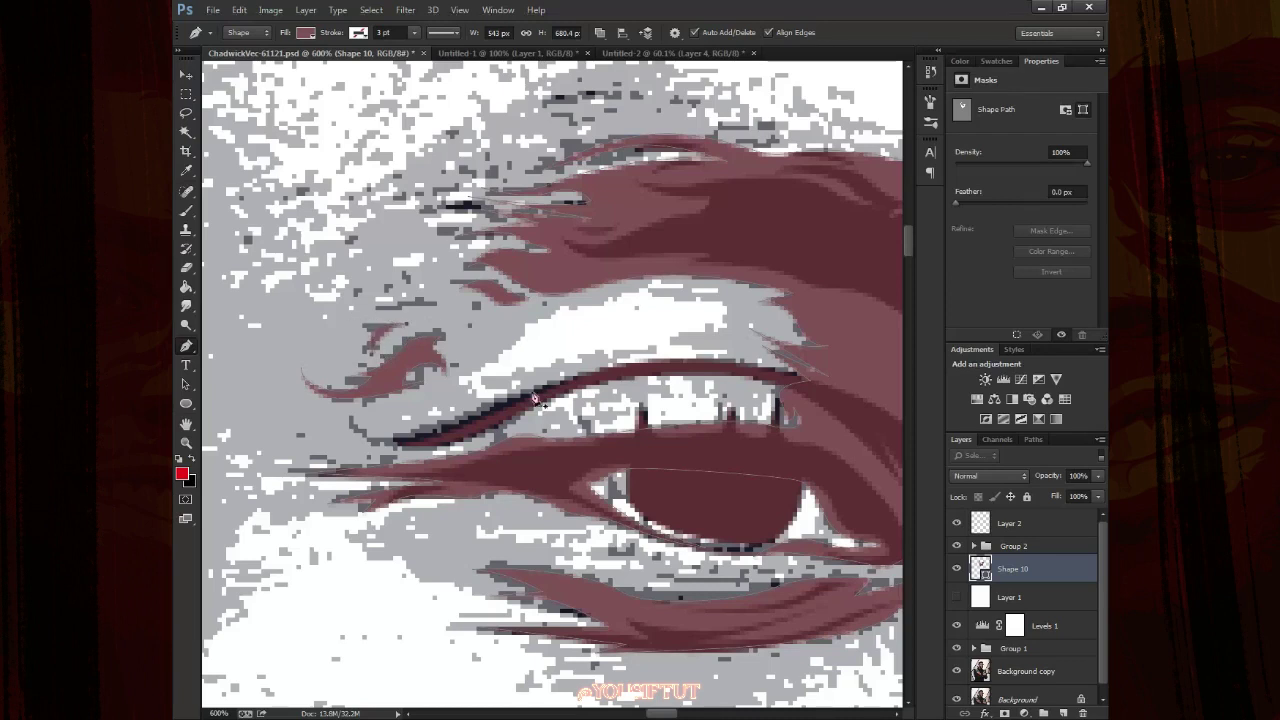
Add a curved anchor along the eyebrow top, then fit the whole image on screen
mouse_move(582, 423)
mouse_down()
mouse_move(412, 468)
mouse_move(347, 538)
mouse_up()
mouse_move(562, 257)
mouse_down()
mouse_move(521, 263)
mouse_move(580, 268)
mouse_up()
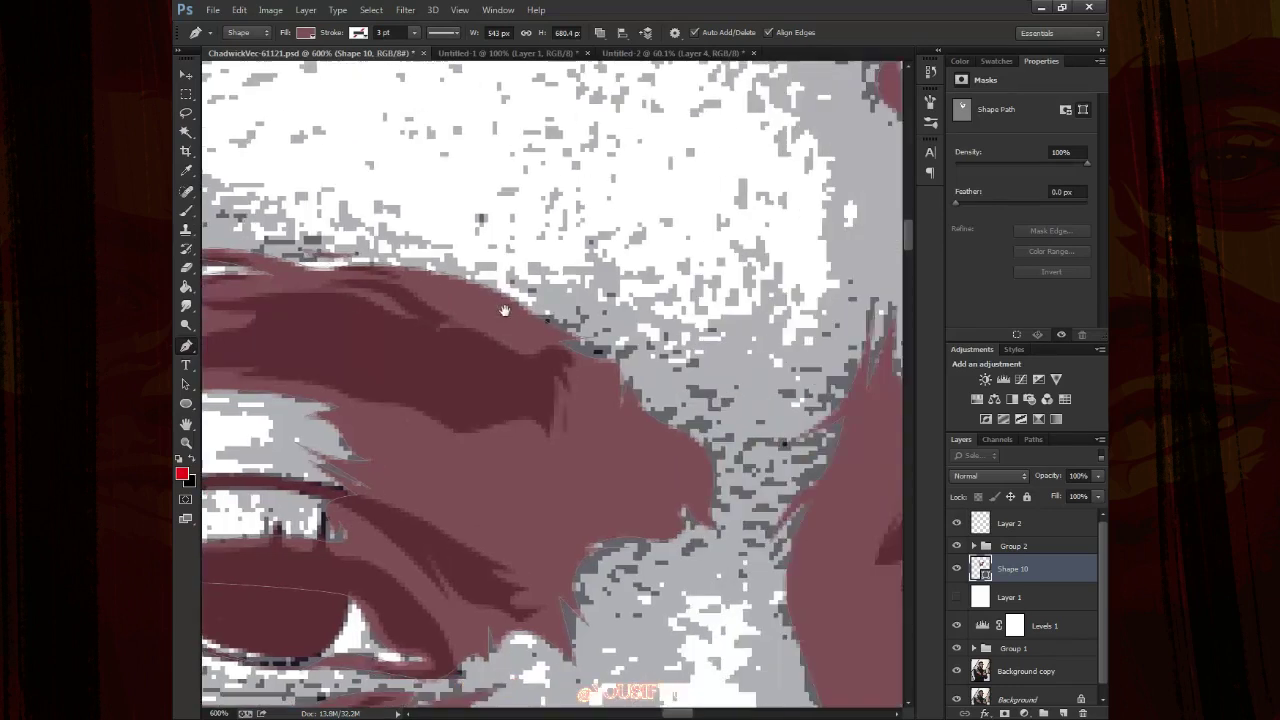
drag(880, 330, 725, 399)
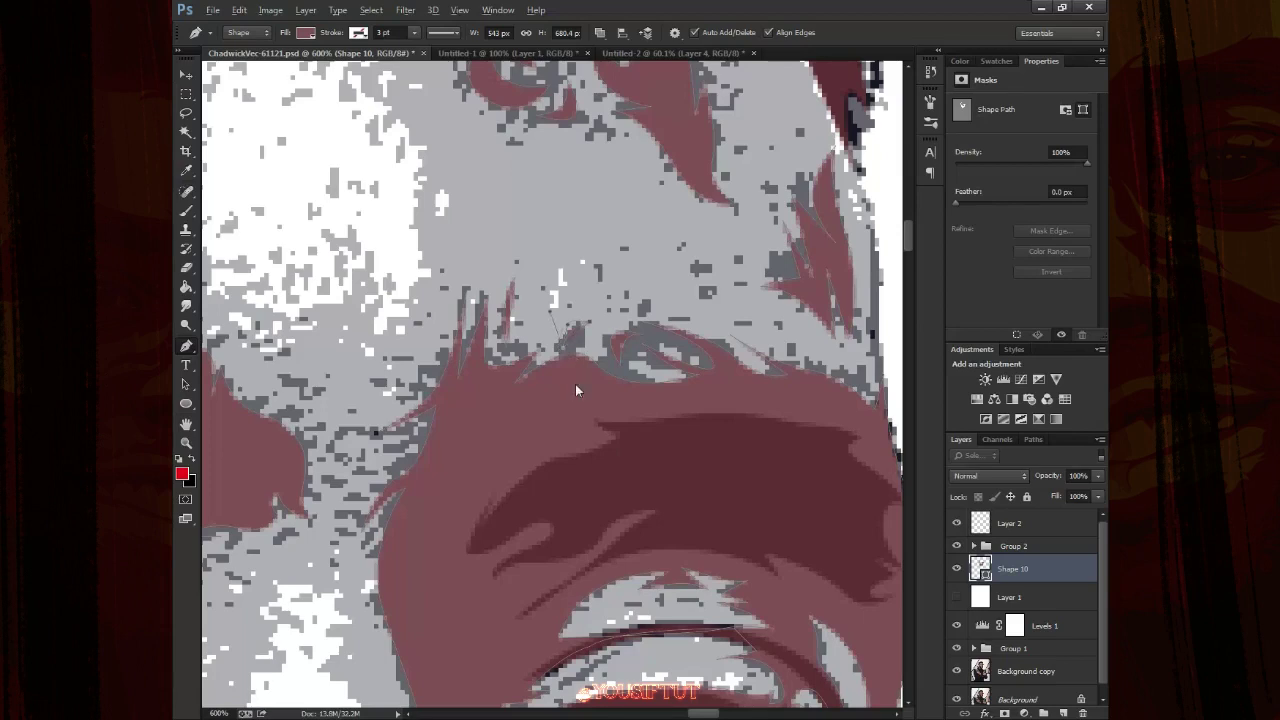
mouse_move(764, 402)
mouse_down()
mouse_move(689, 262)
mouse_move(761, 225)
mouse_up()
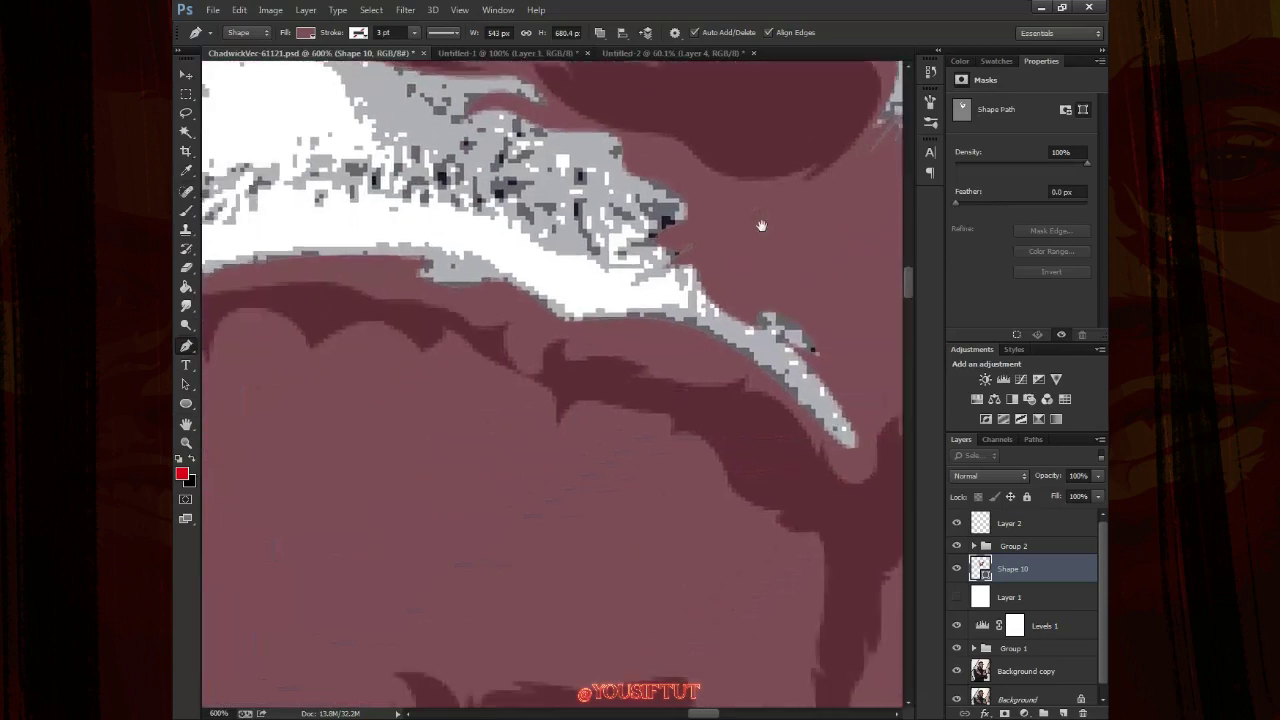
key(ctrl+0)
Zoom in on the face and set the Pen tool to Combine Shapes
key(v)
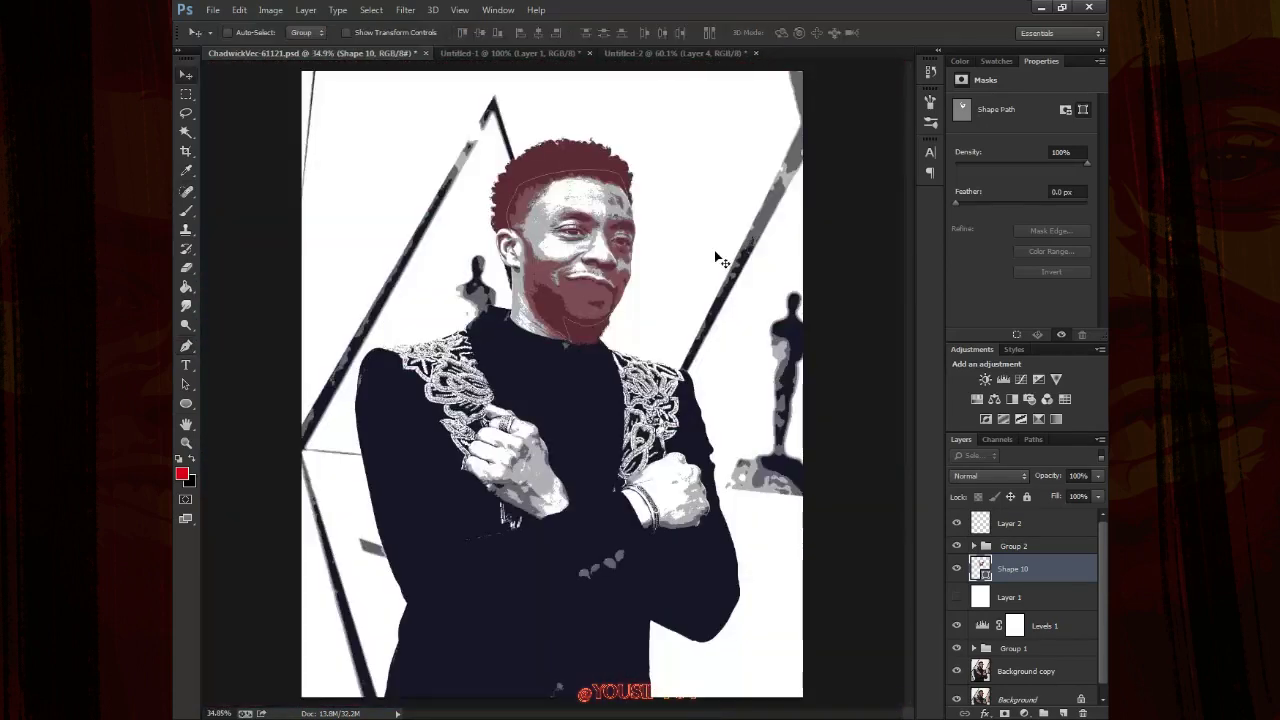
key(z)
mouse_move(590, 310)
mouse_down()
mouse_move(669, 343)
mouse_move(620, 423)
mouse_move(679, 476)
mouse_up()
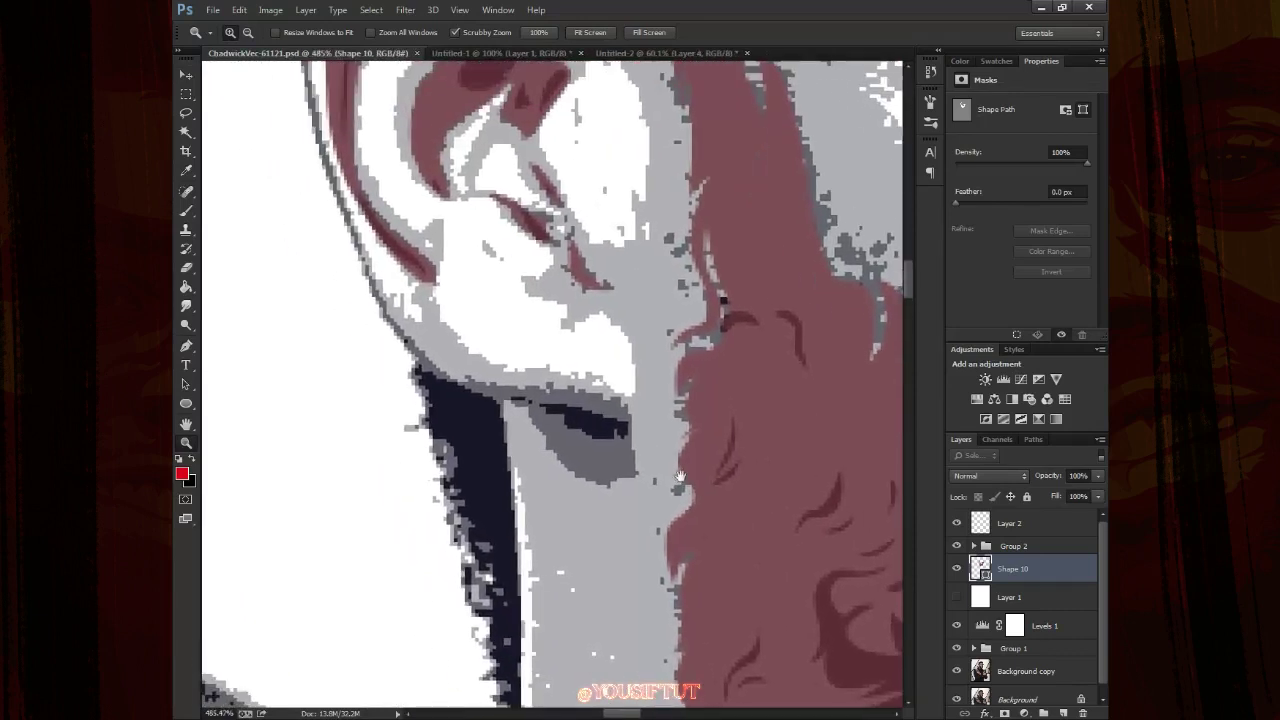
key(a)
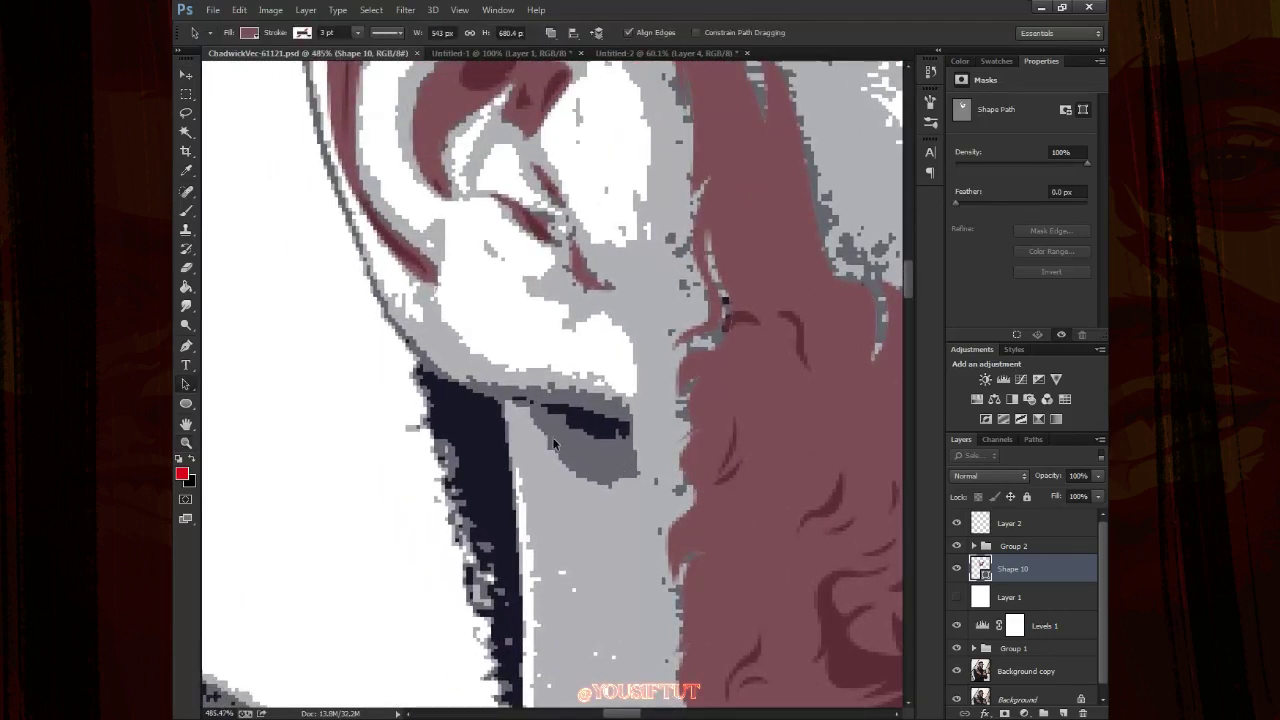
key(p)
click(600, 32)
click(650, 64)
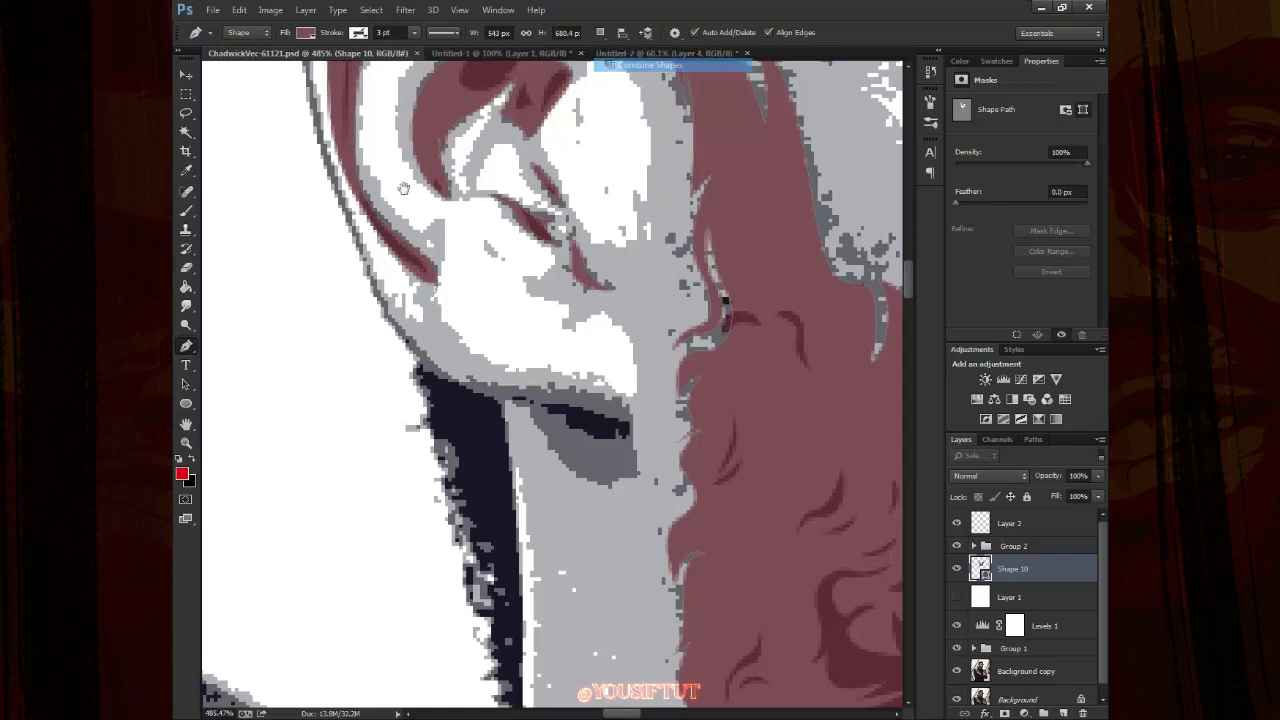
Trace Shape 10 along the ear edge toward the jaw and hair edge
drag(403, 188, 477, 384)
click(377, 288)
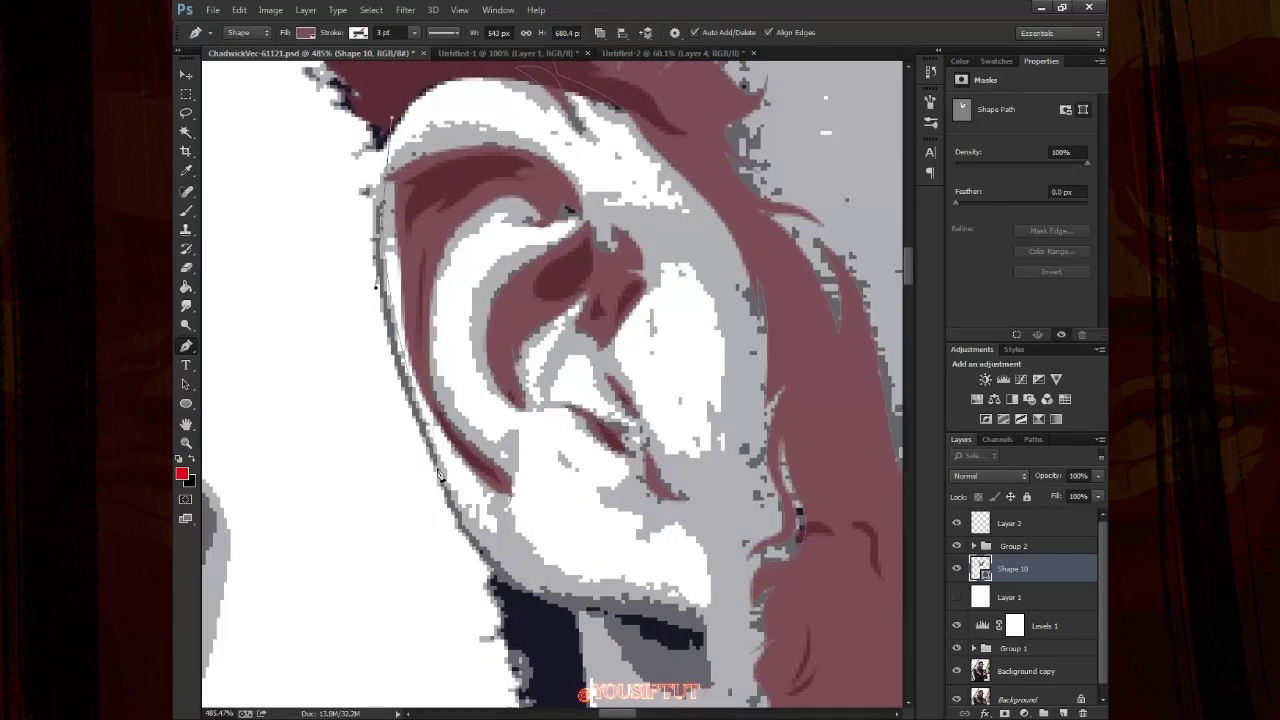
mouse_move(462, 508)
mouse_down()
mouse_move(510, 585)
mouse_move(528, 591)
mouse_up()
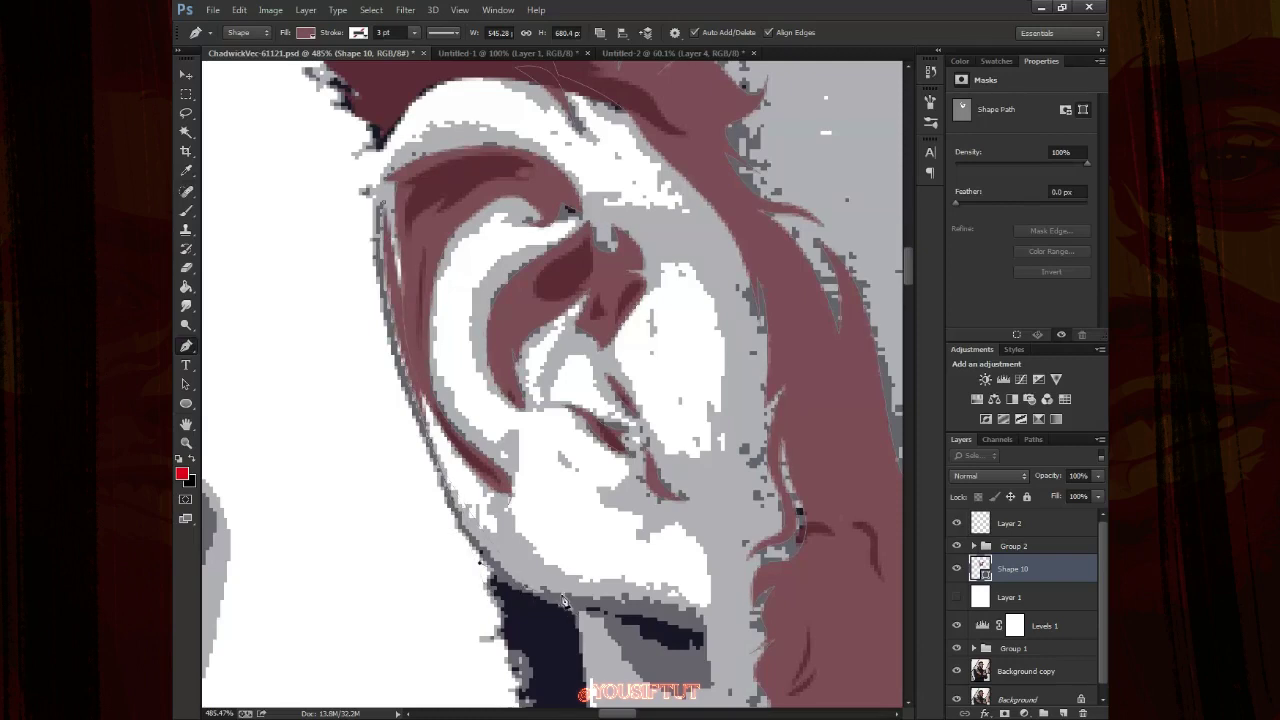
click(571, 604)
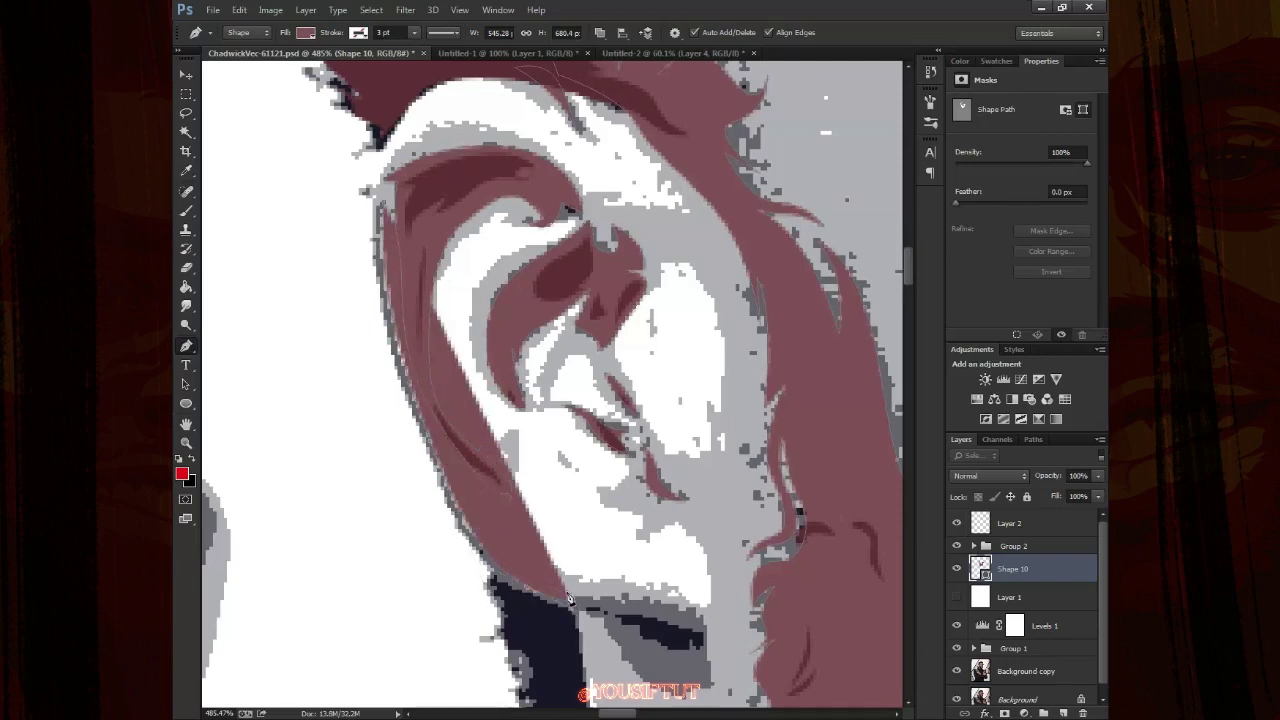
drag(565, 594, 687, 614)
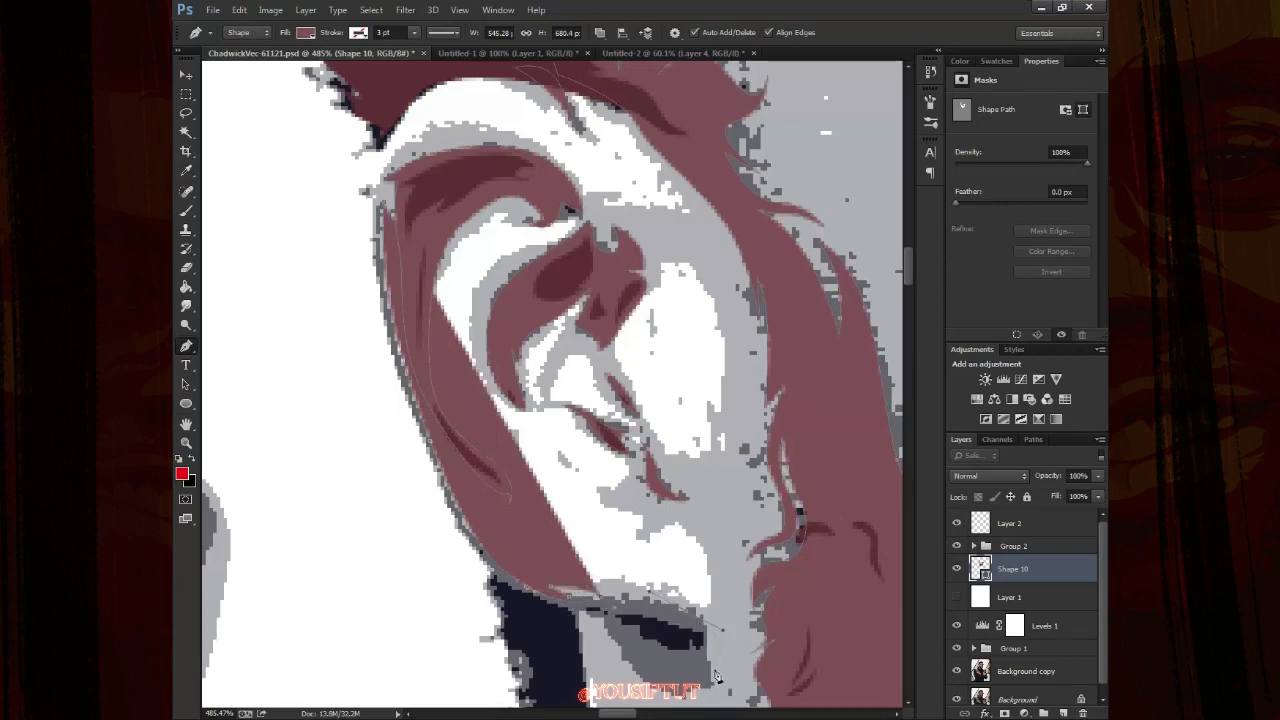
drag(722, 700, 688, 540)
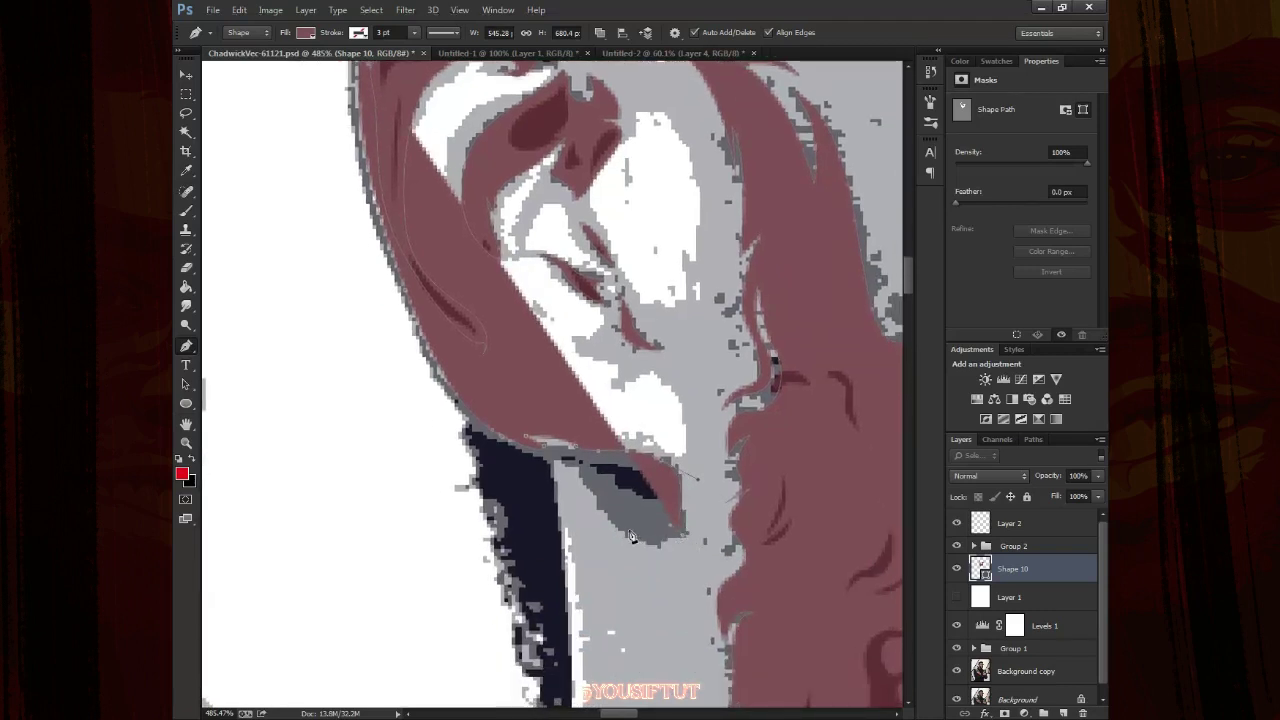
At 20% opacity, trace up the ear's outer rim, then show the white Layer 1
key(2)
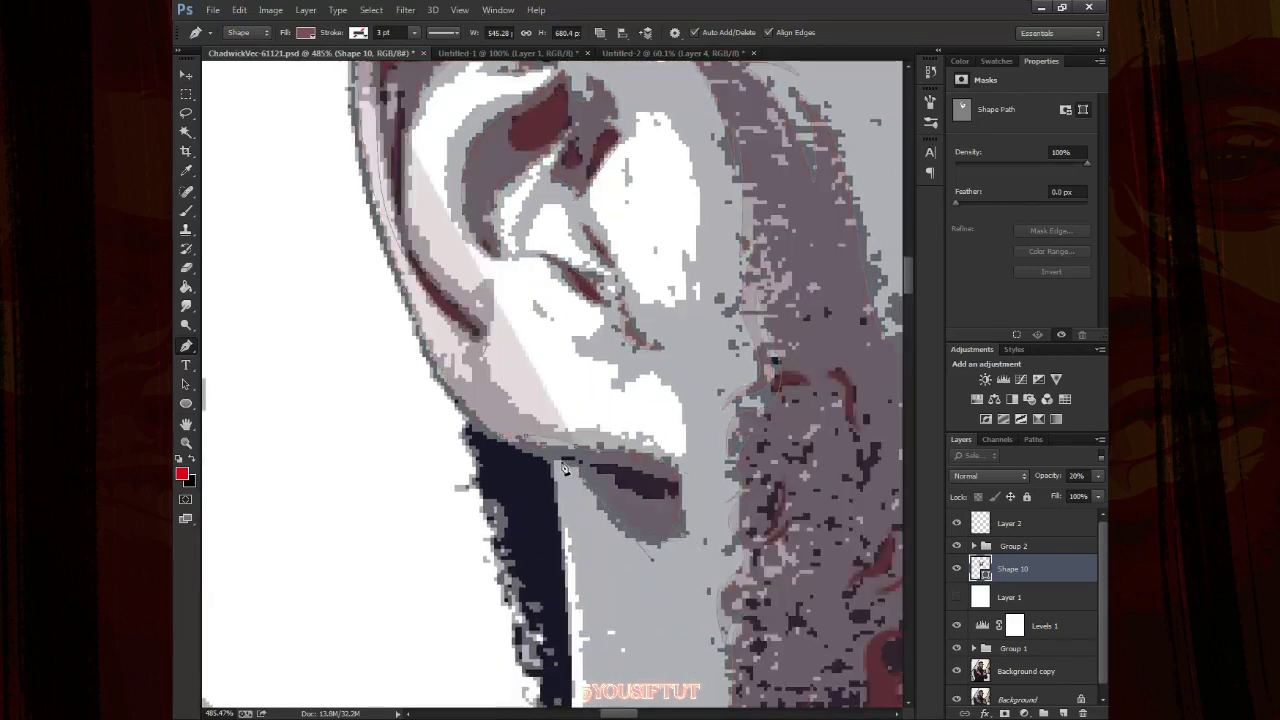
click(446, 394)
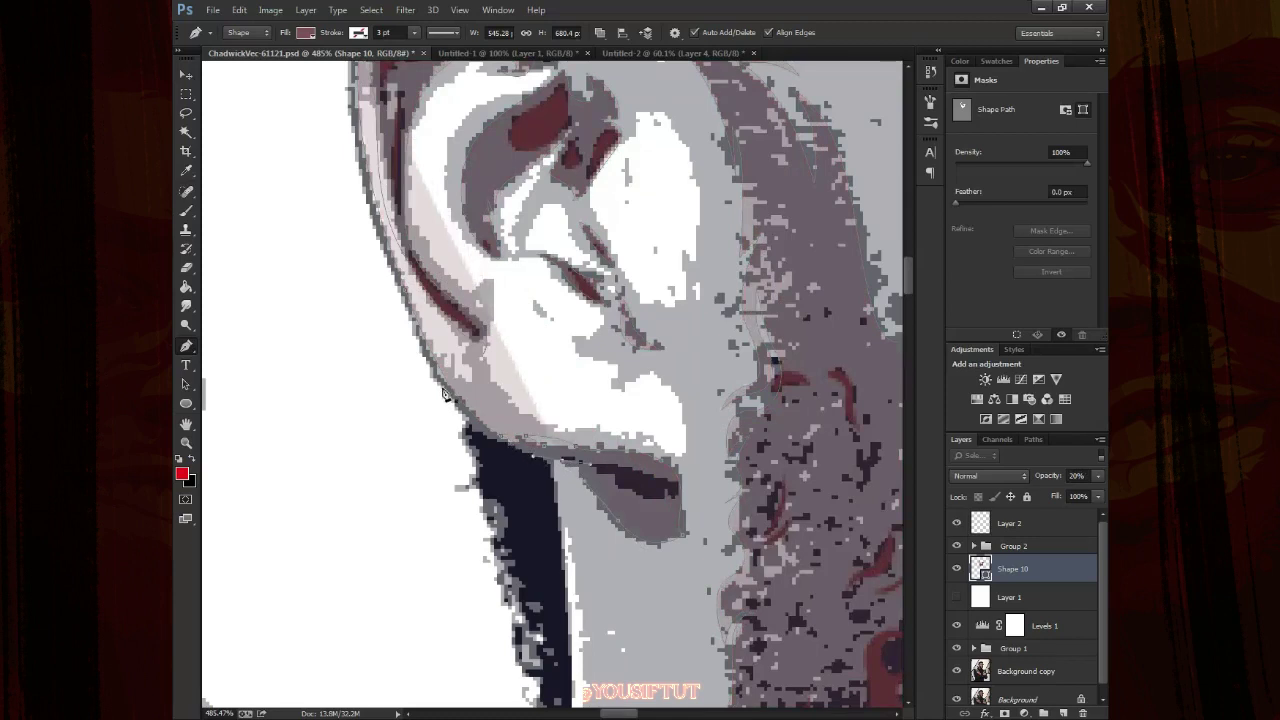
drag(437, 386, 397, 314)
click(377, 213)
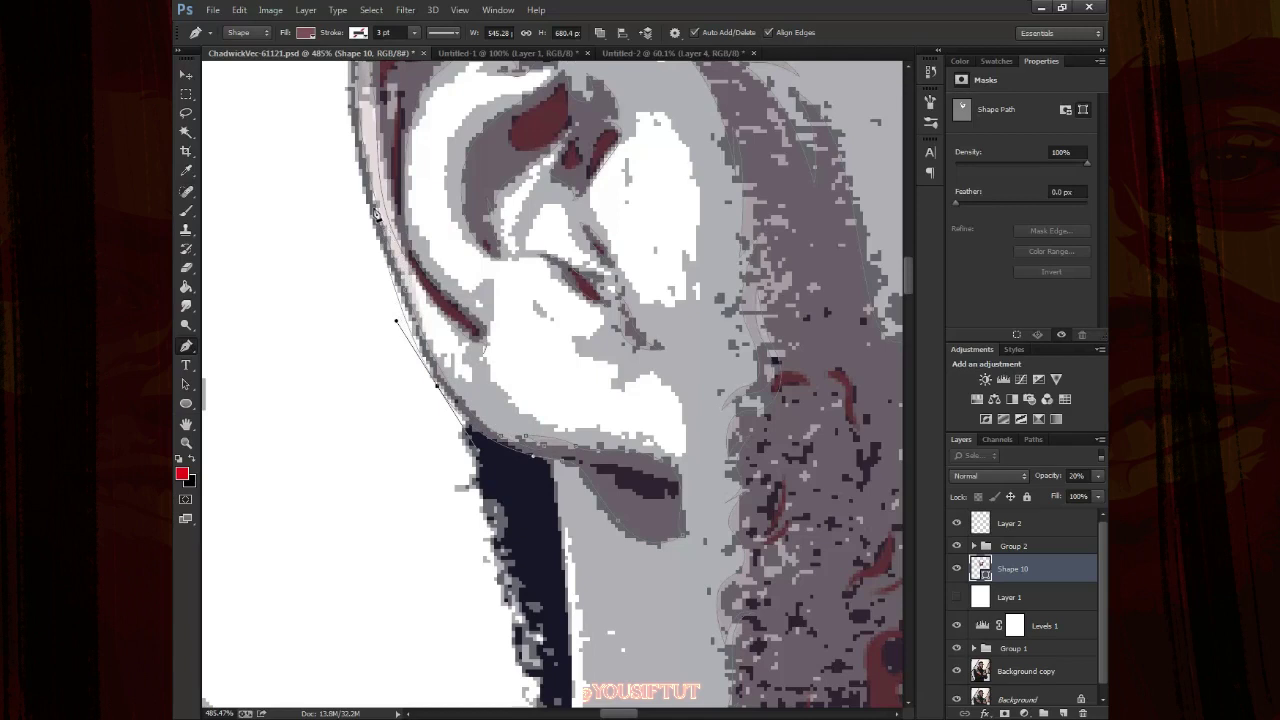
drag(362, 172, 432, 390)
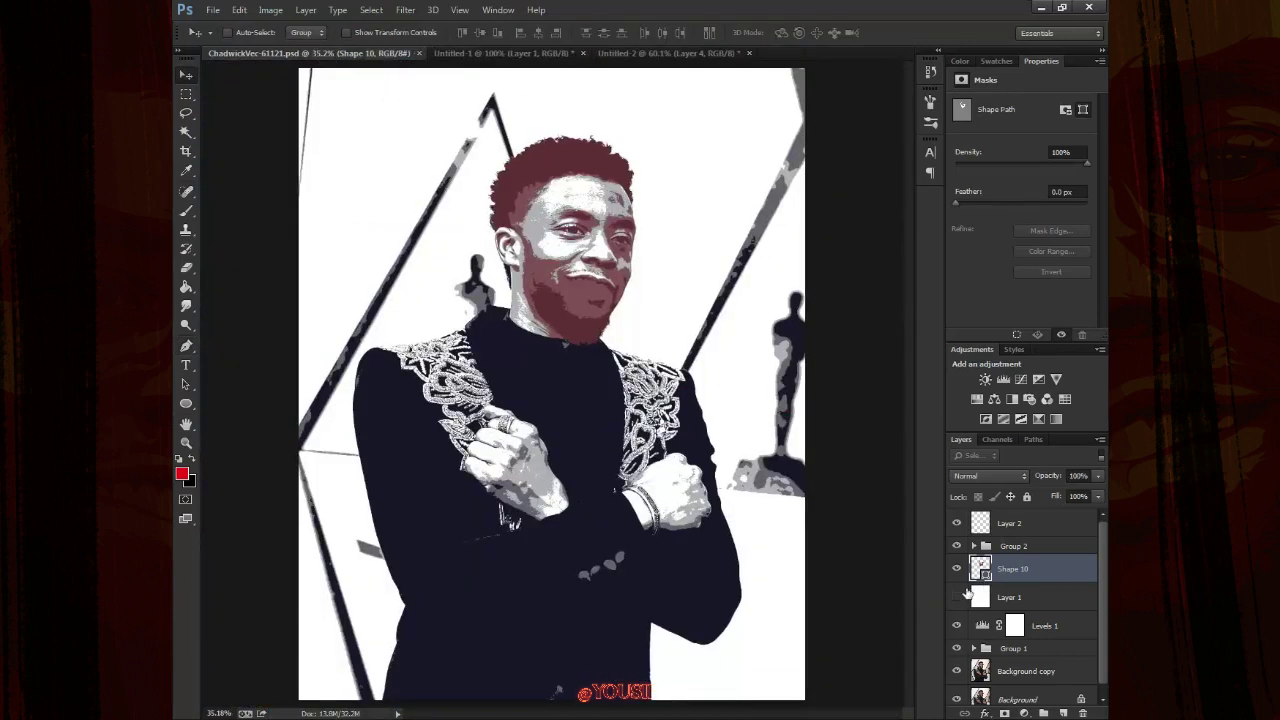
click(956, 597)
Hide Shape 10 and Layer 1, select Shape 1, and zoom in on the jaw
key(z)
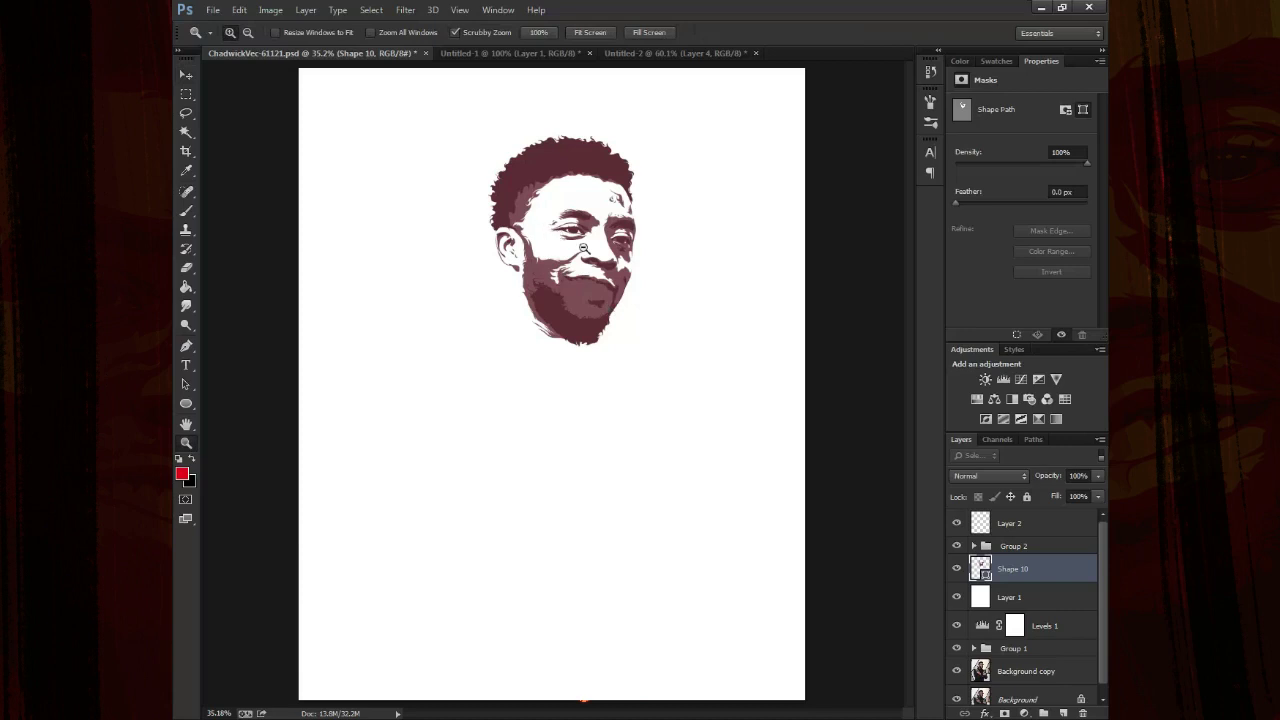
drag(544, 227, 737, 380)
key(v)
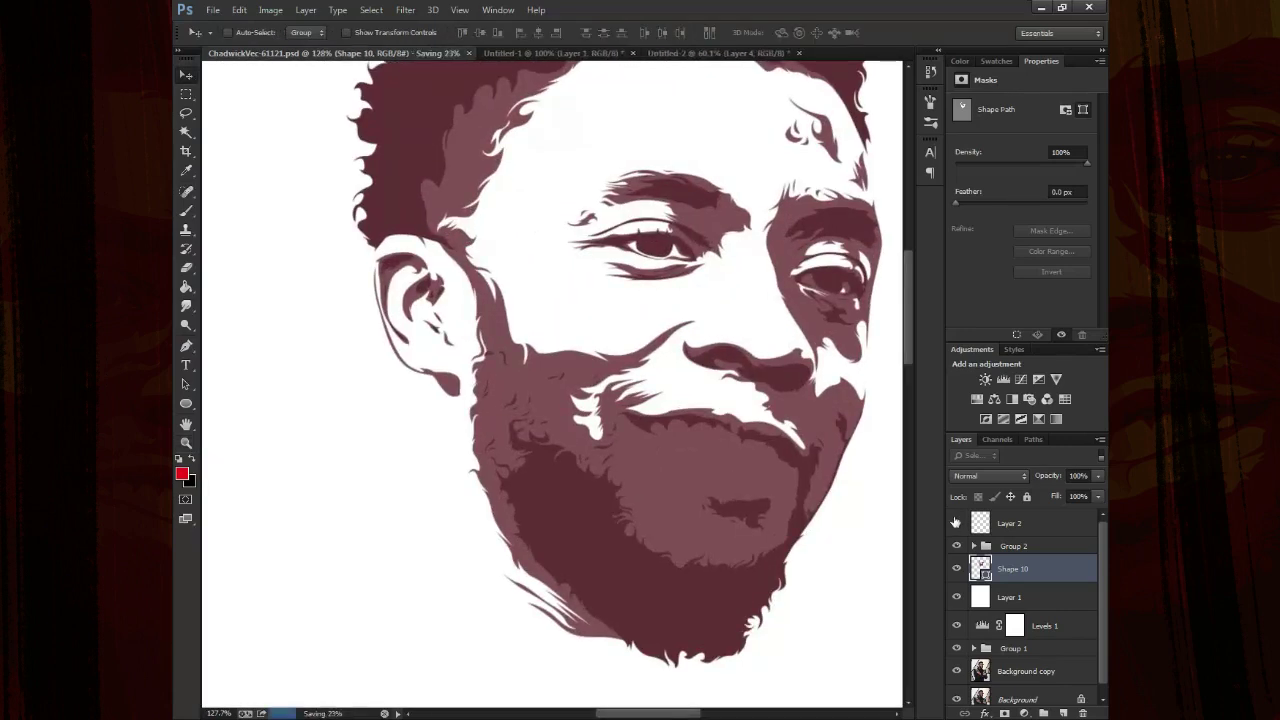
click(975, 546)
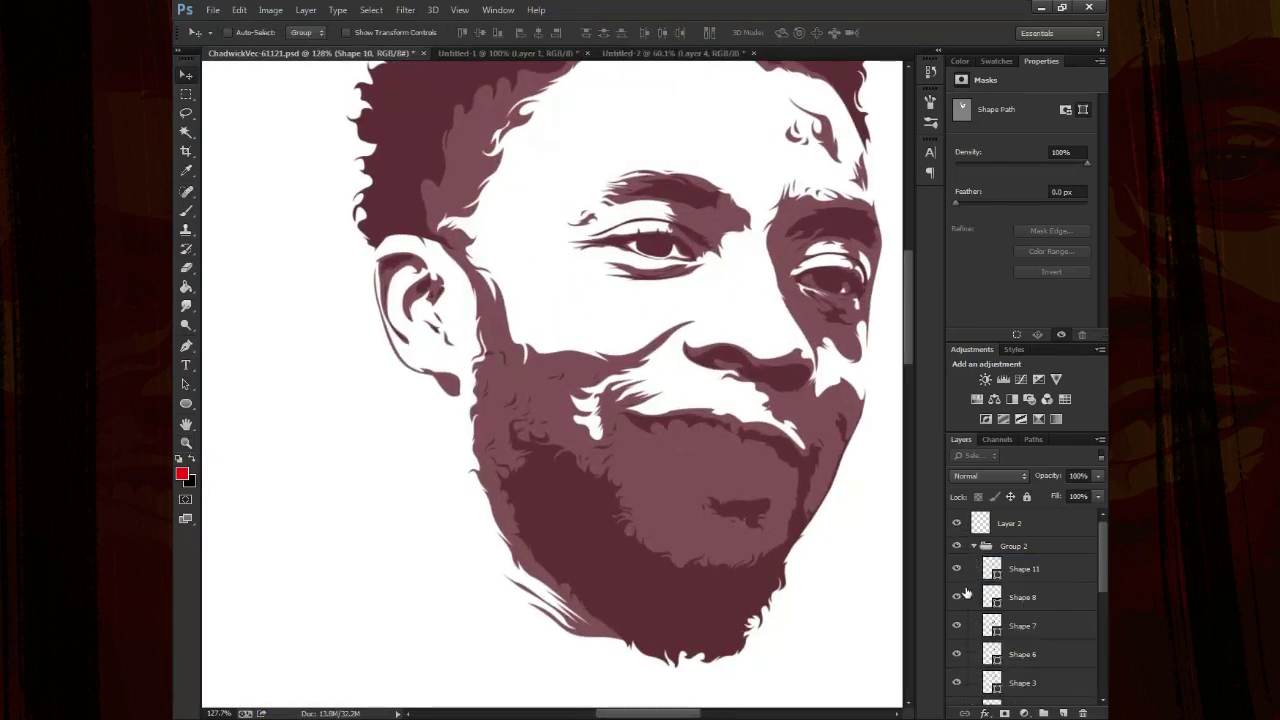
scroll(962, 586, down, 5)
click(956, 598)
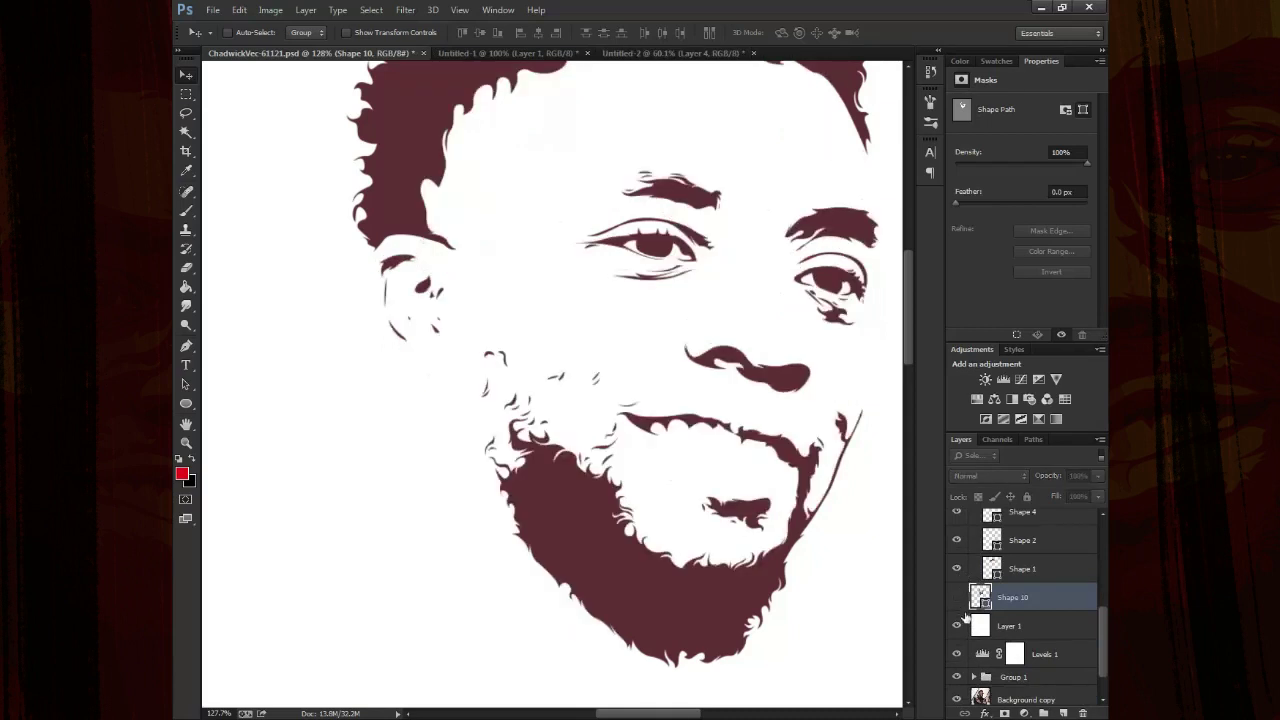
click(956, 625)
click(1022, 568)
key(z)
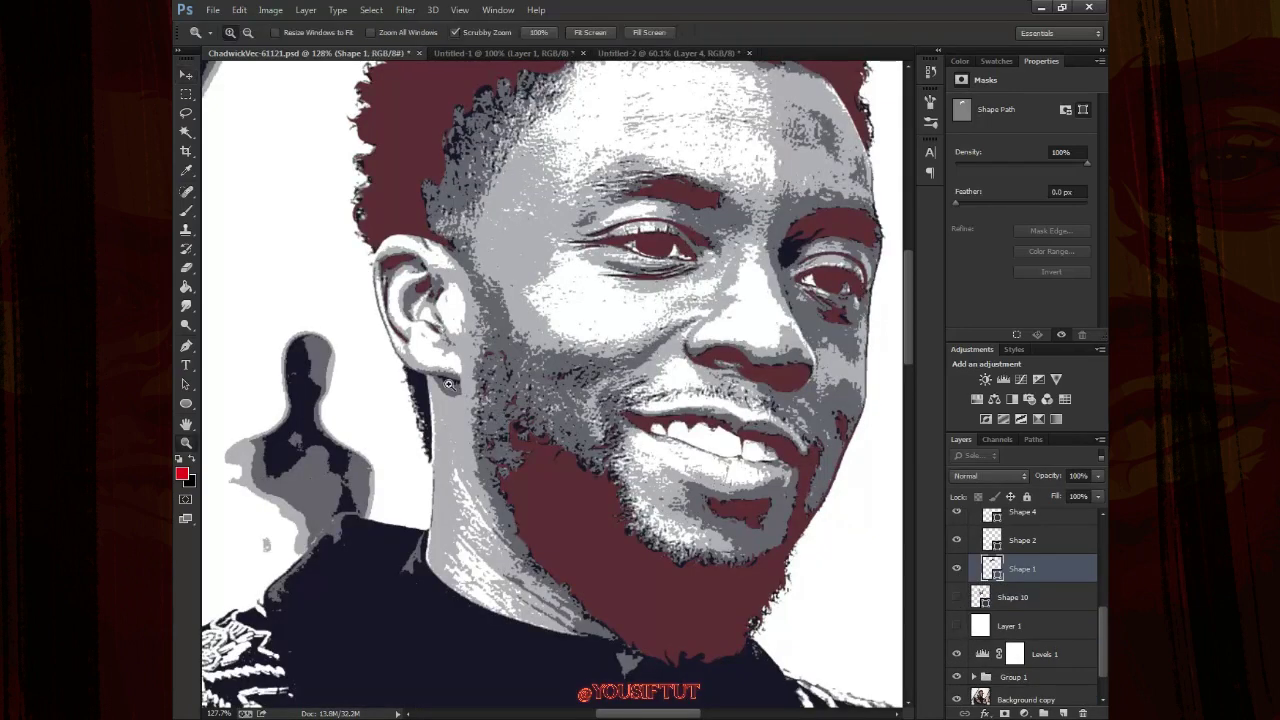
click(522, 435)
Draw a small curved dark-red sliver shape just below the jaw crease
key(p)
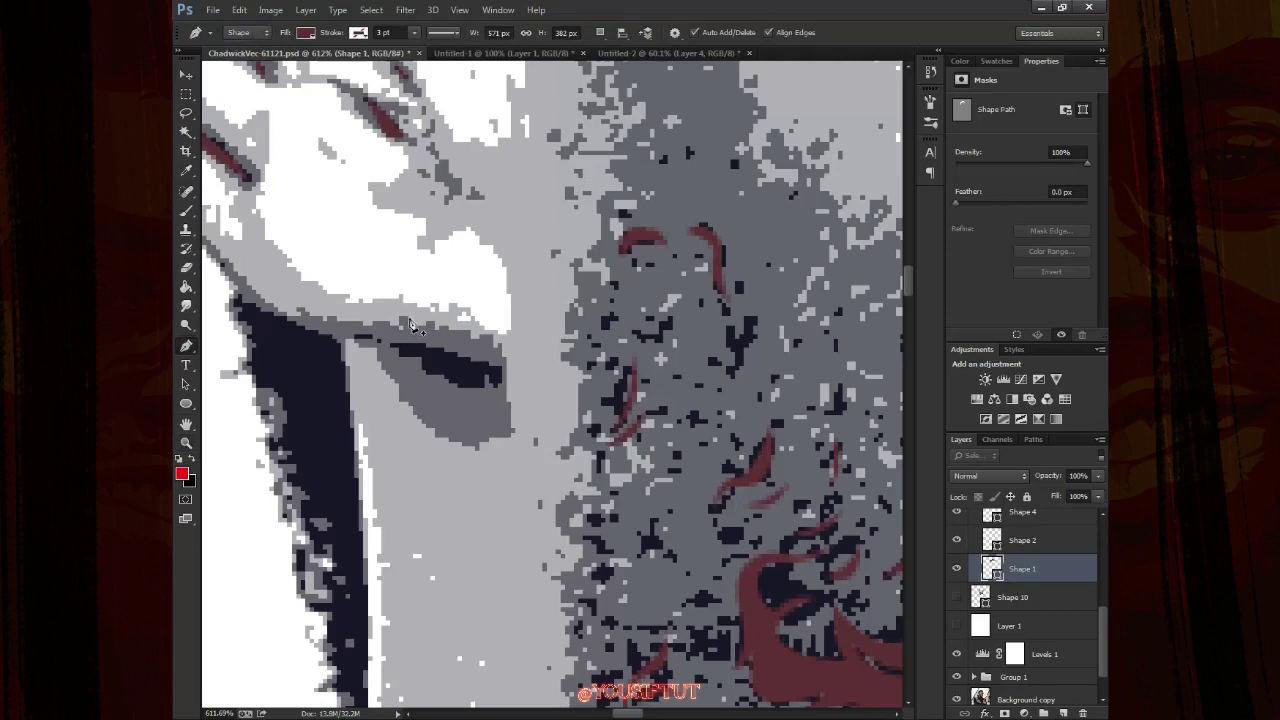
click(378, 343)
click(498, 370)
drag(519, 382, 425, 368)
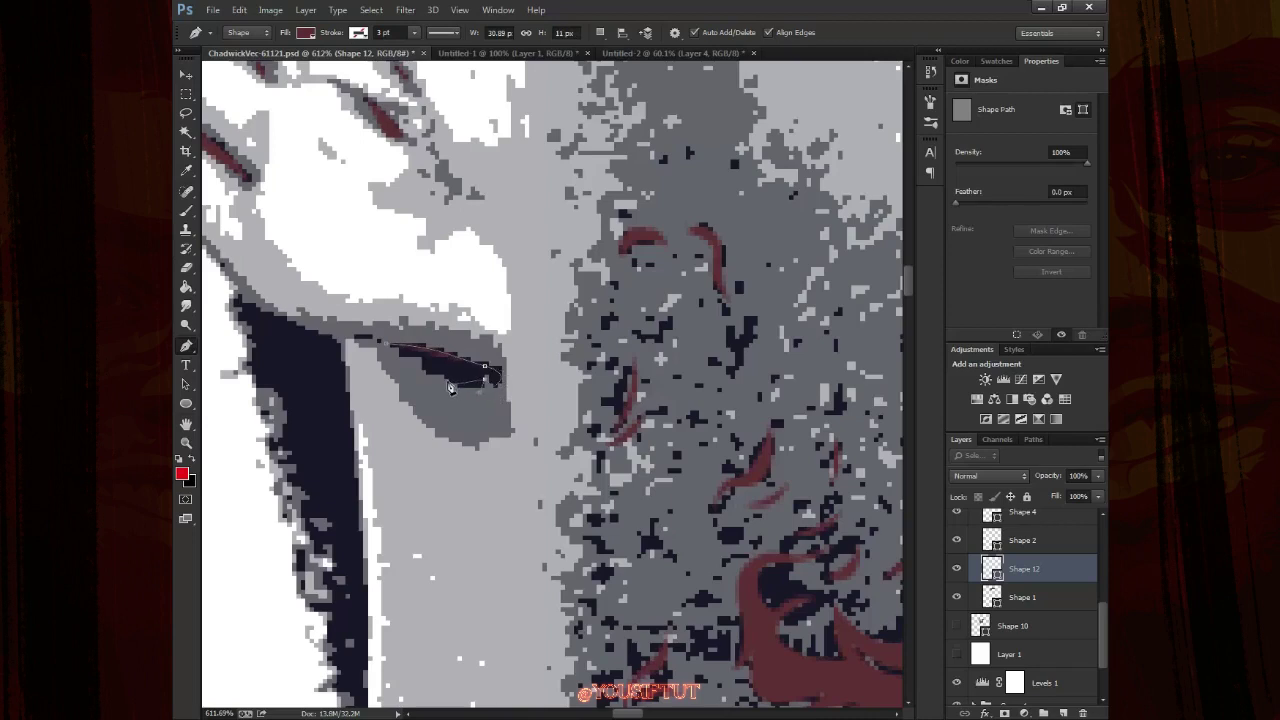
click(387, 347)
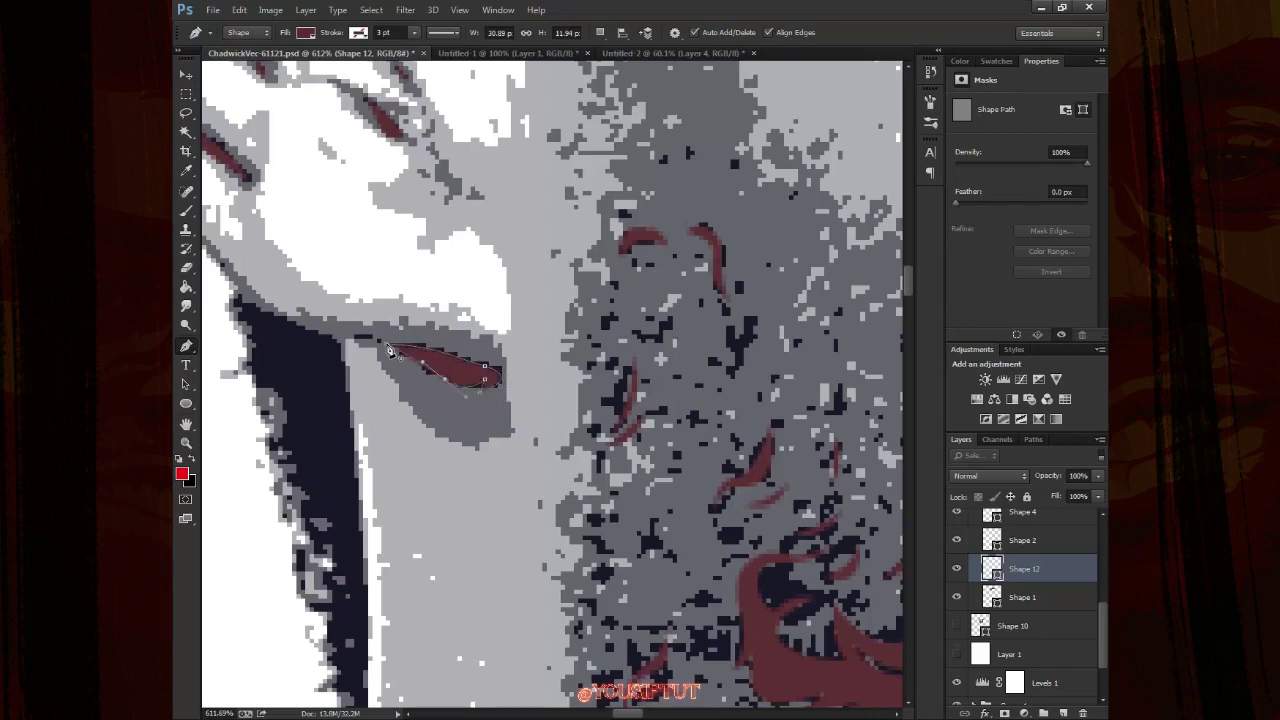
drag(389, 411, 560, 357)
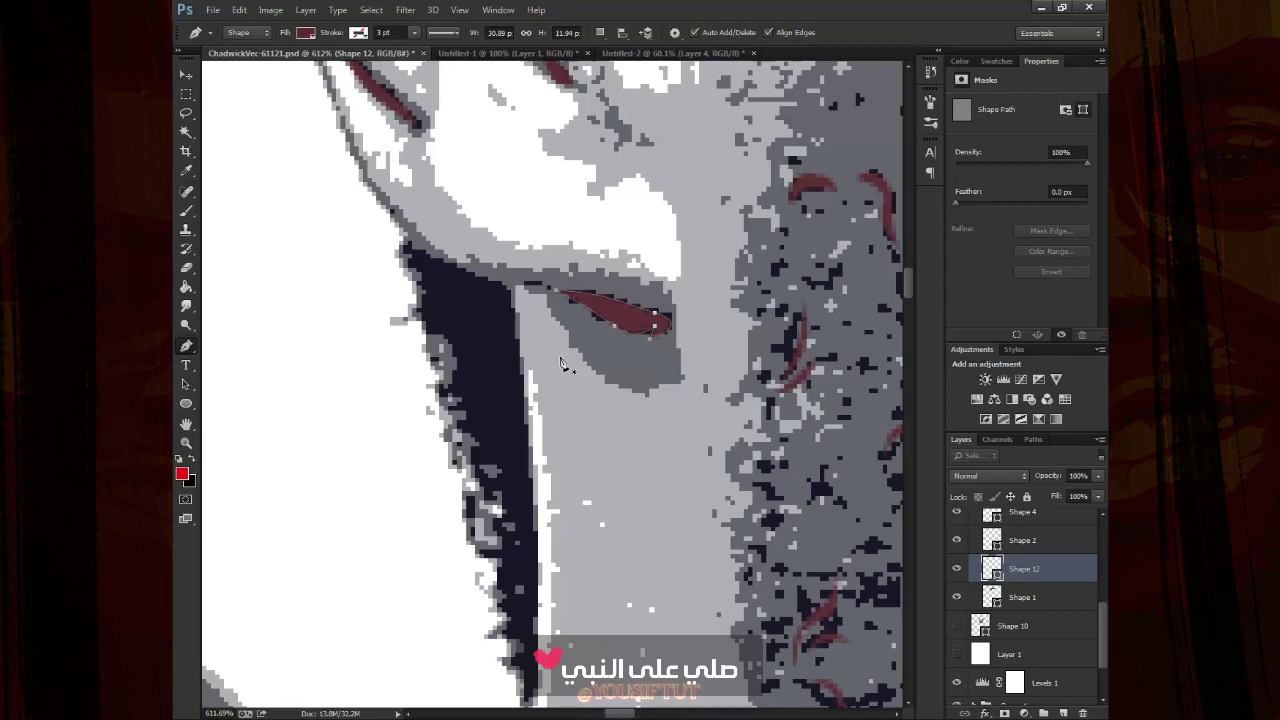
key(Return)
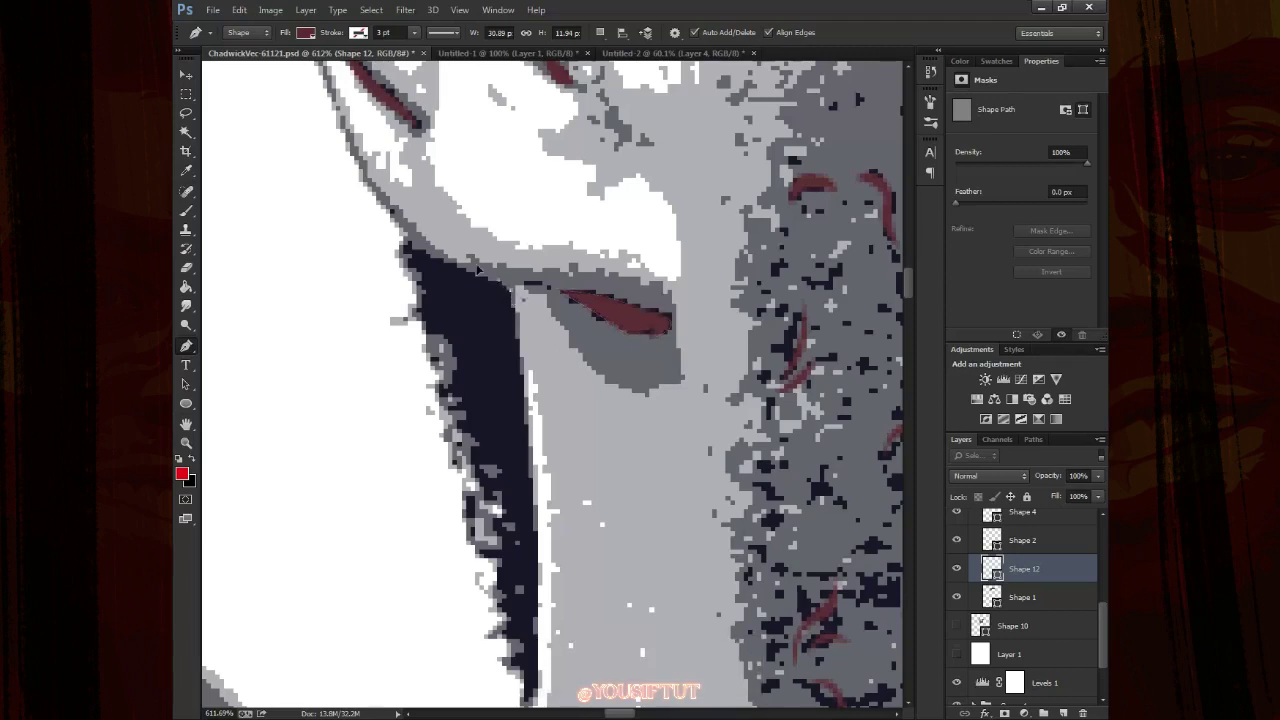
Trace a long dark-red strip down the jaw's dark shadow edge as Shape 13
click(421, 249)
click(430, 293)
click(452, 338)
click(472, 368)
click(436, 390)
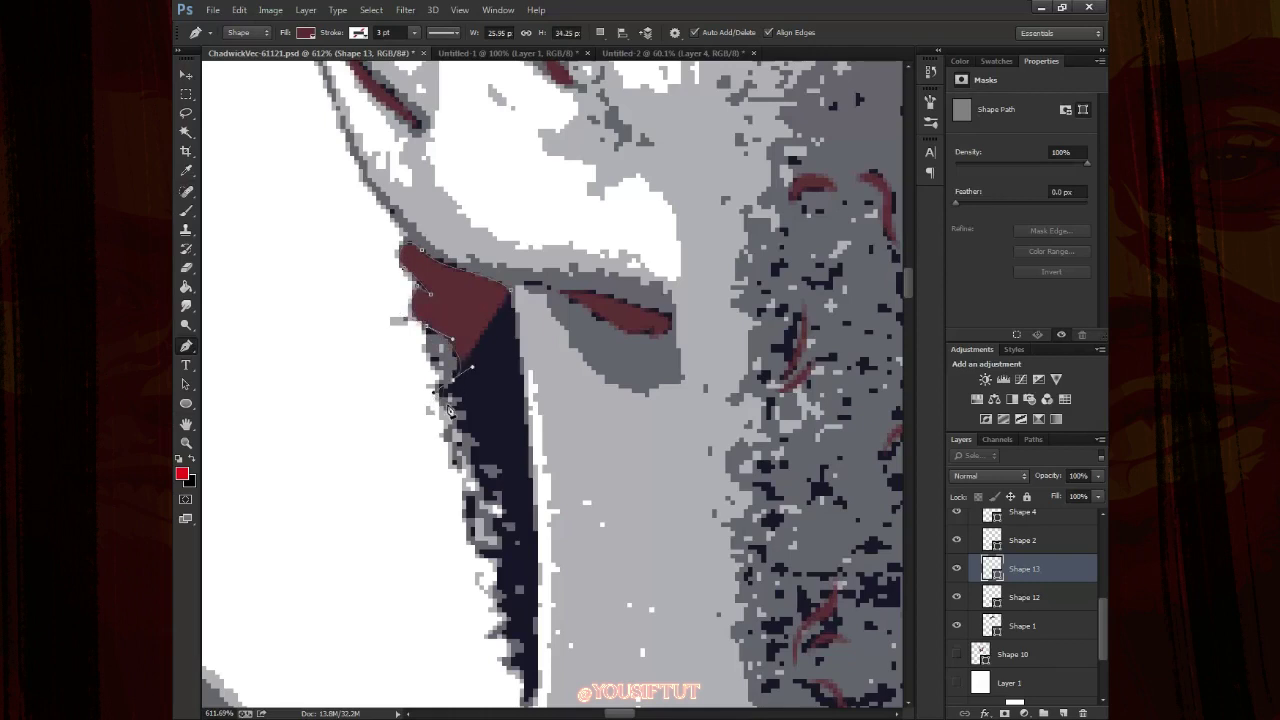
click(466, 427)
drag(476, 456, 501, 468)
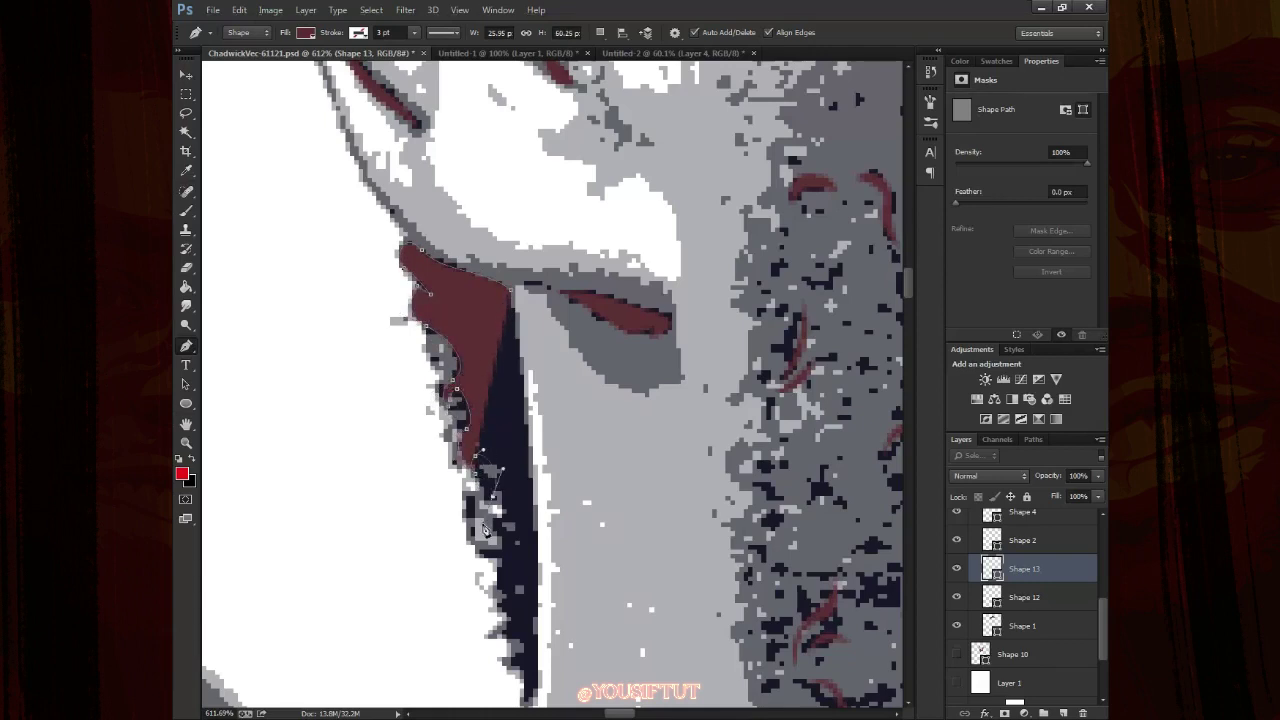
click(493, 495)
click(502, 532)
click(506, 607)
click(521, 640)
scroll(522, 555, down, 3)
click(529, 505)
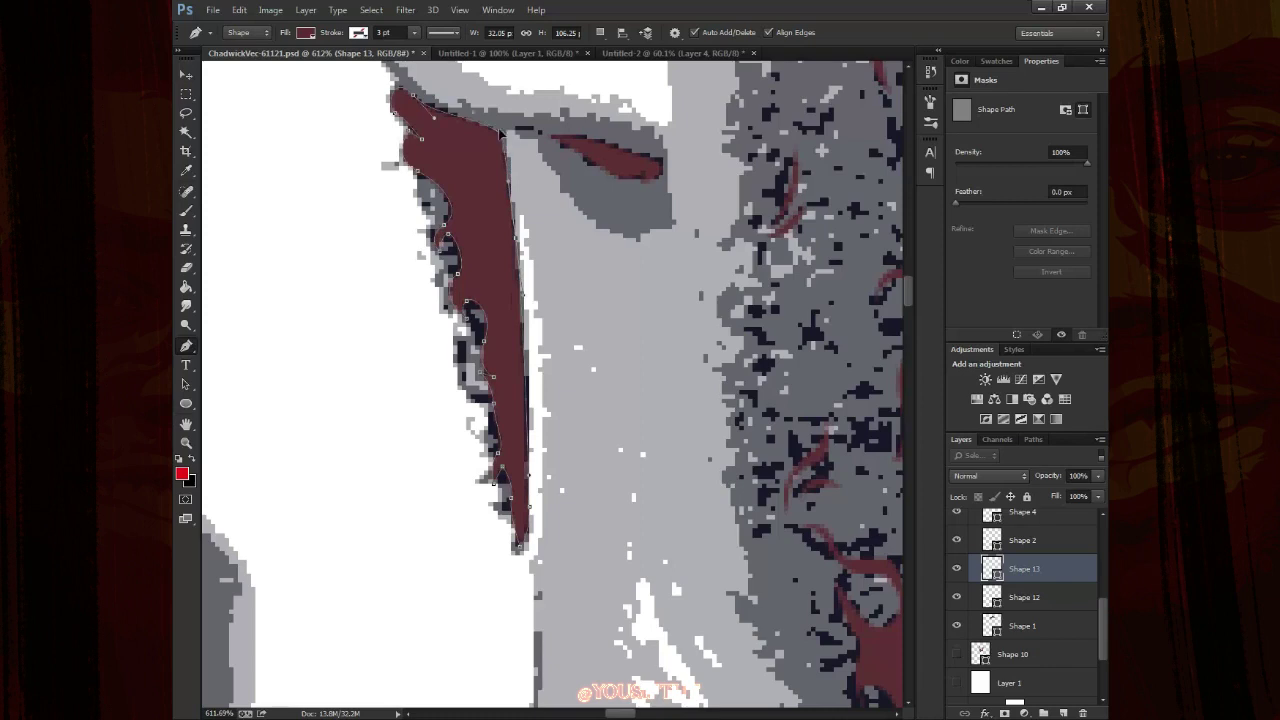
Save the document, show Layer 1 again, collapse Group 2 and zoom in on the face
key(ctrl+0)
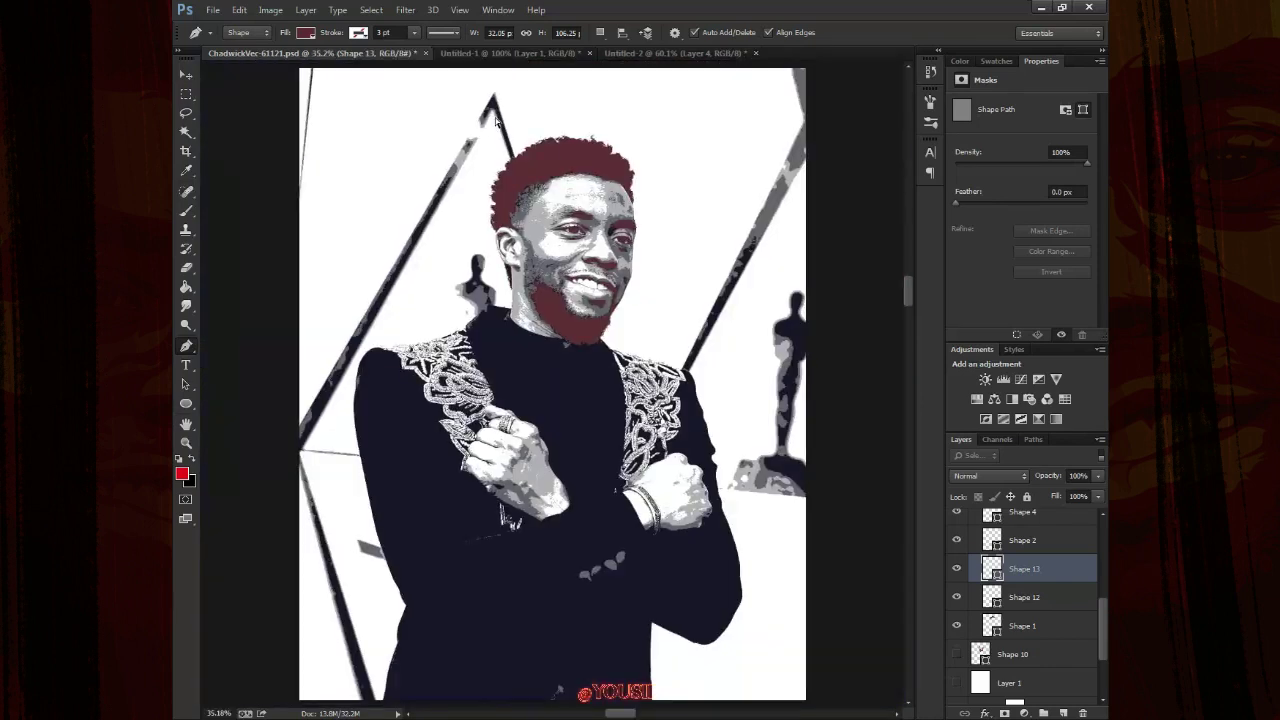
key(v)
key(ctrl+s)
scroll(971, 570, up, 5)
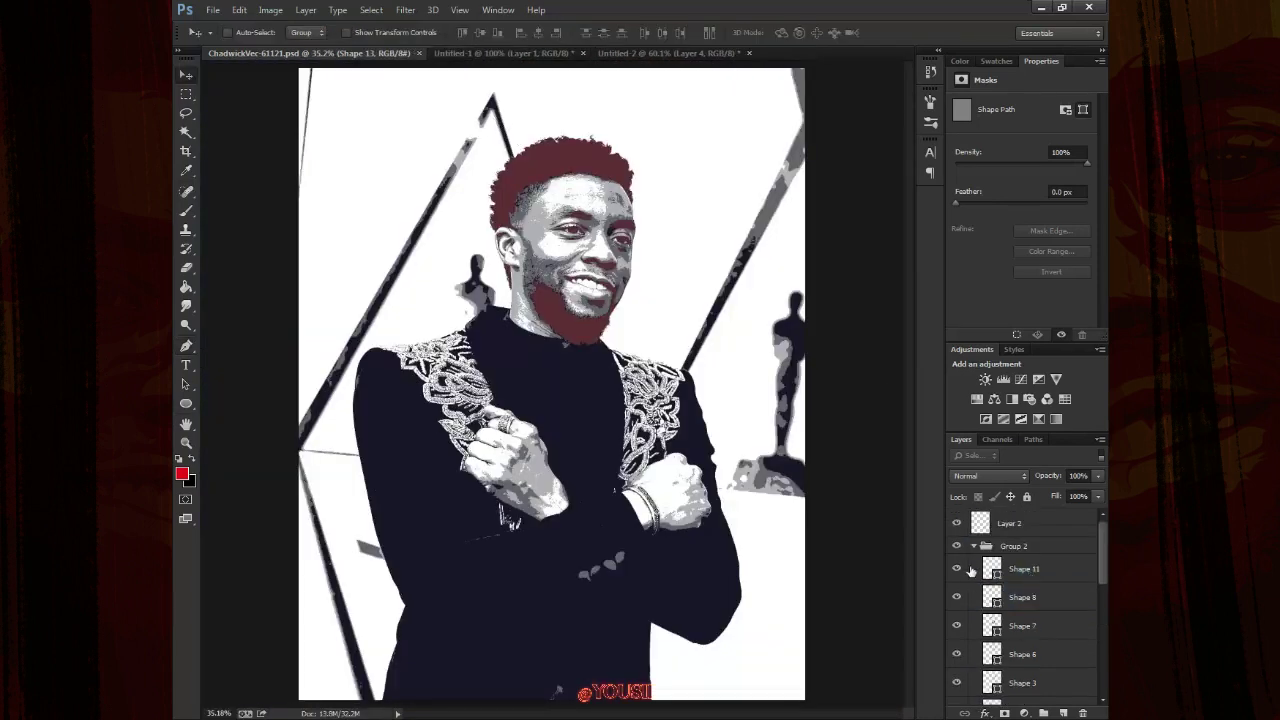
click(975, 546)
click(956, 597)
key(z)
mouse_move(489, 225)
mouse_down()
mouse_move(697, 372)
mouse_move(607, 424)
mouse_up()
key(v)
key(ctrl+s)
Raise the top anchor on Shape 13's upper edge near the ear and jaw
key(z)
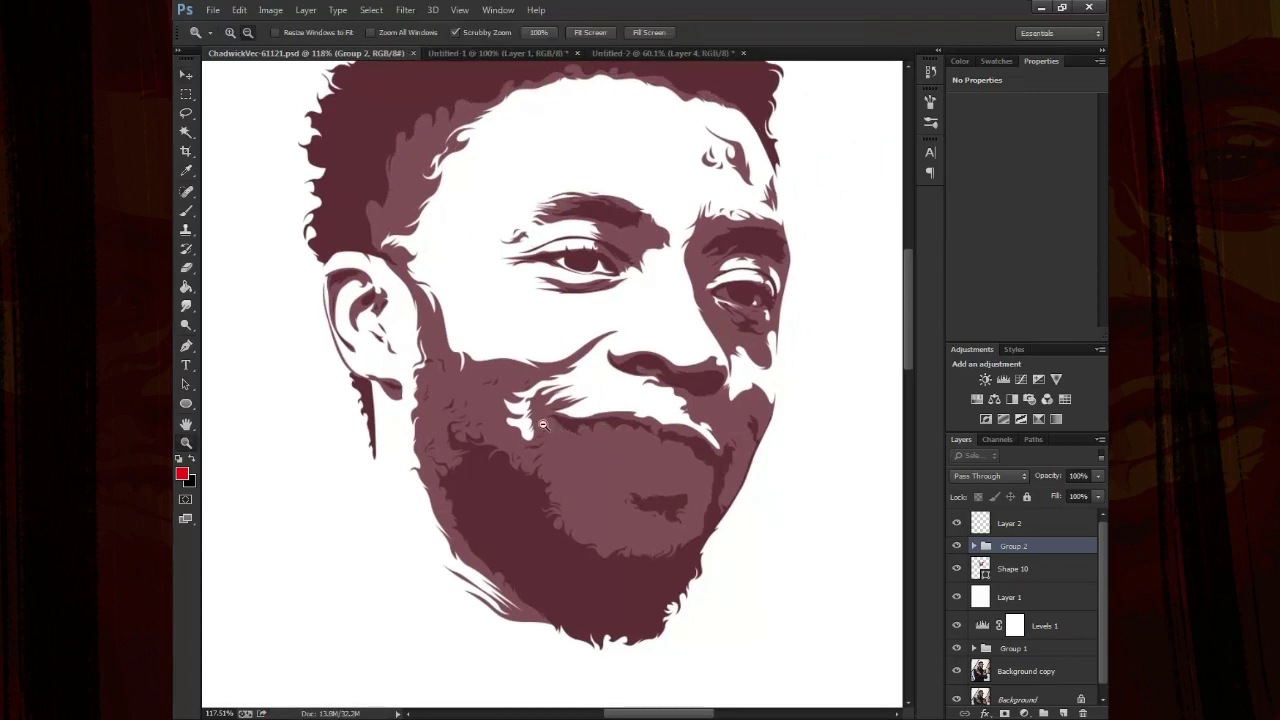
mouse_move(560, 430)
mouse_down()
mouse_move(501, 428)
mouse_move(586, 463)
mouse_up()
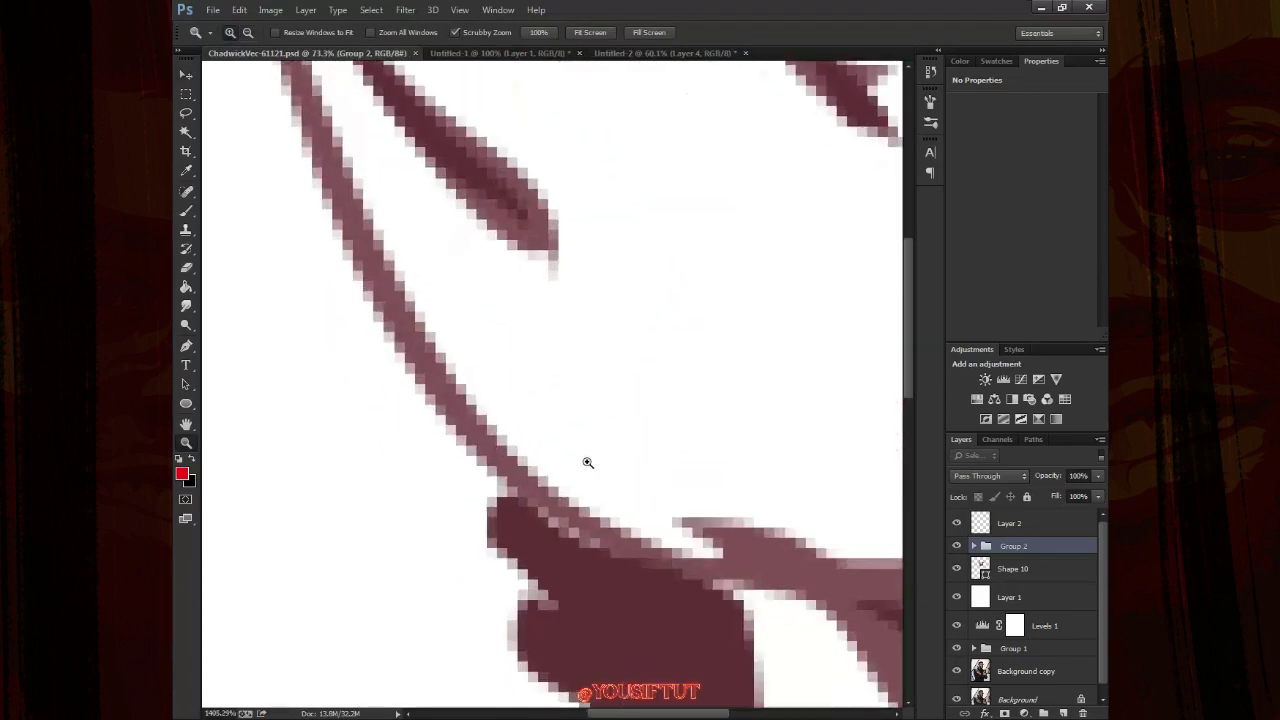
key(v)
key(a)
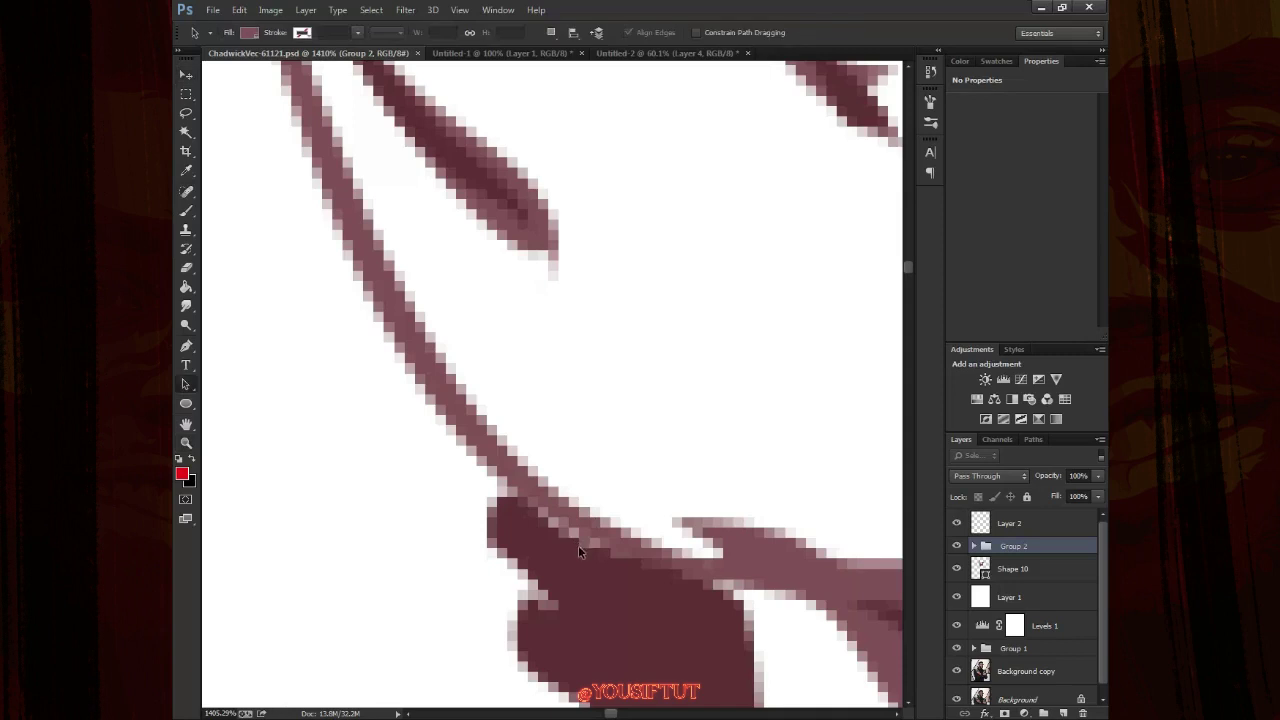
click(585, 556)
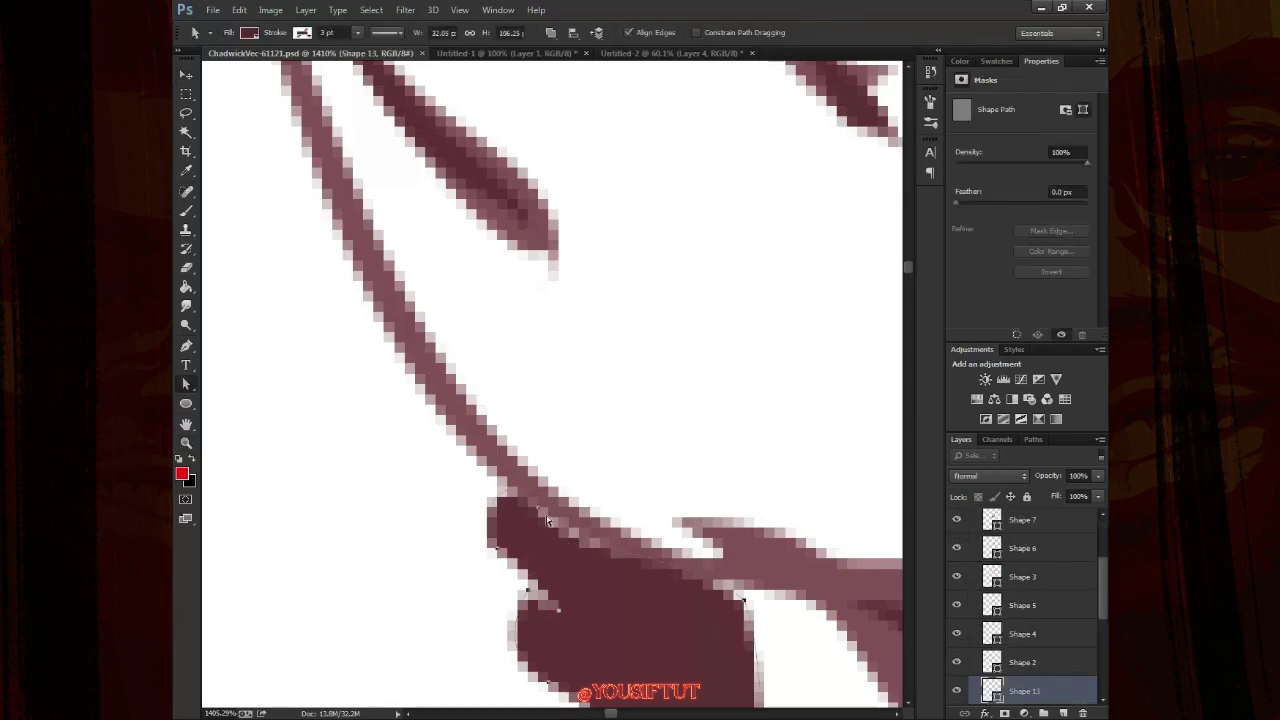
drag(538, 510, 539, 499)
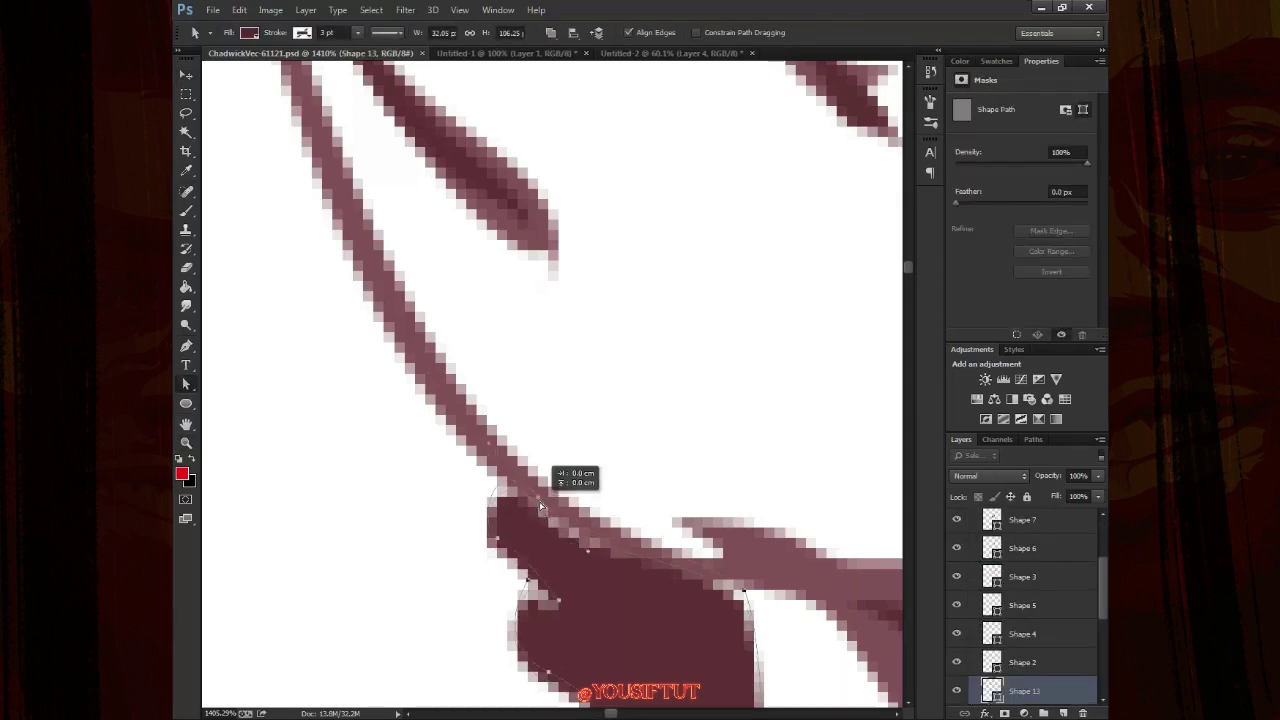
key(ctrl+z)
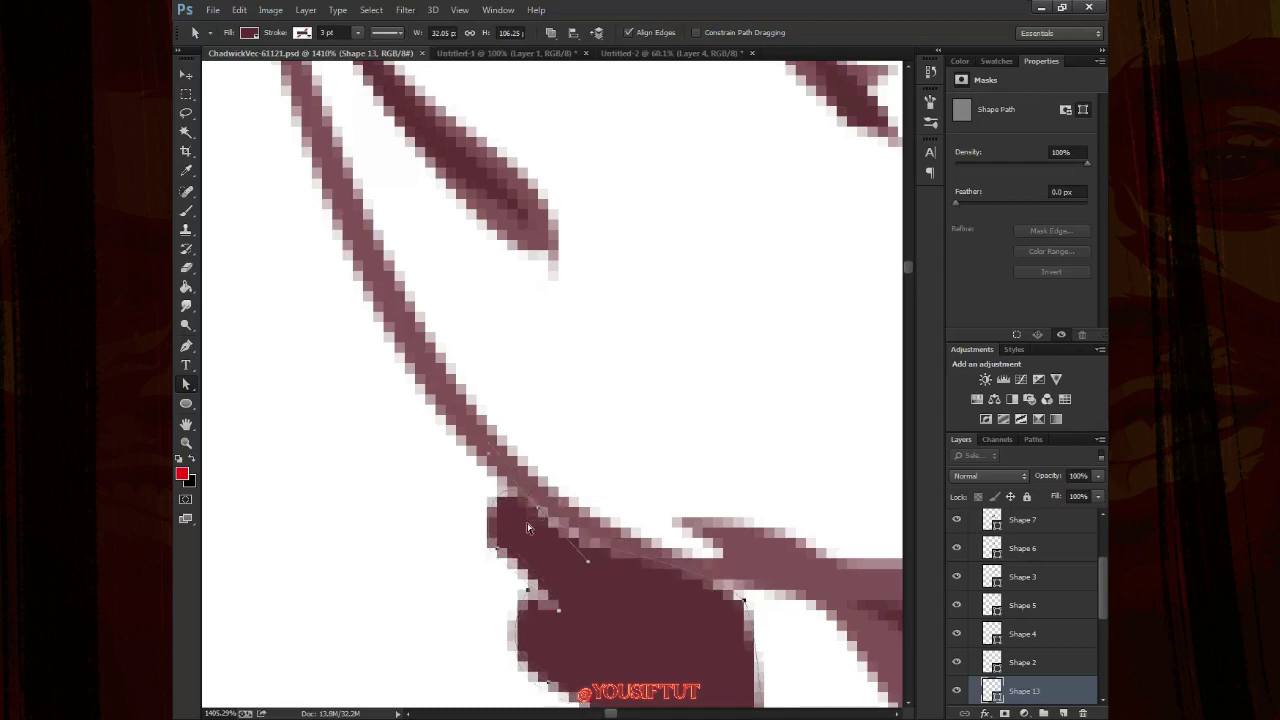
click(527, 524)
click(532, 525)
drag(538, 510, 538, 497)
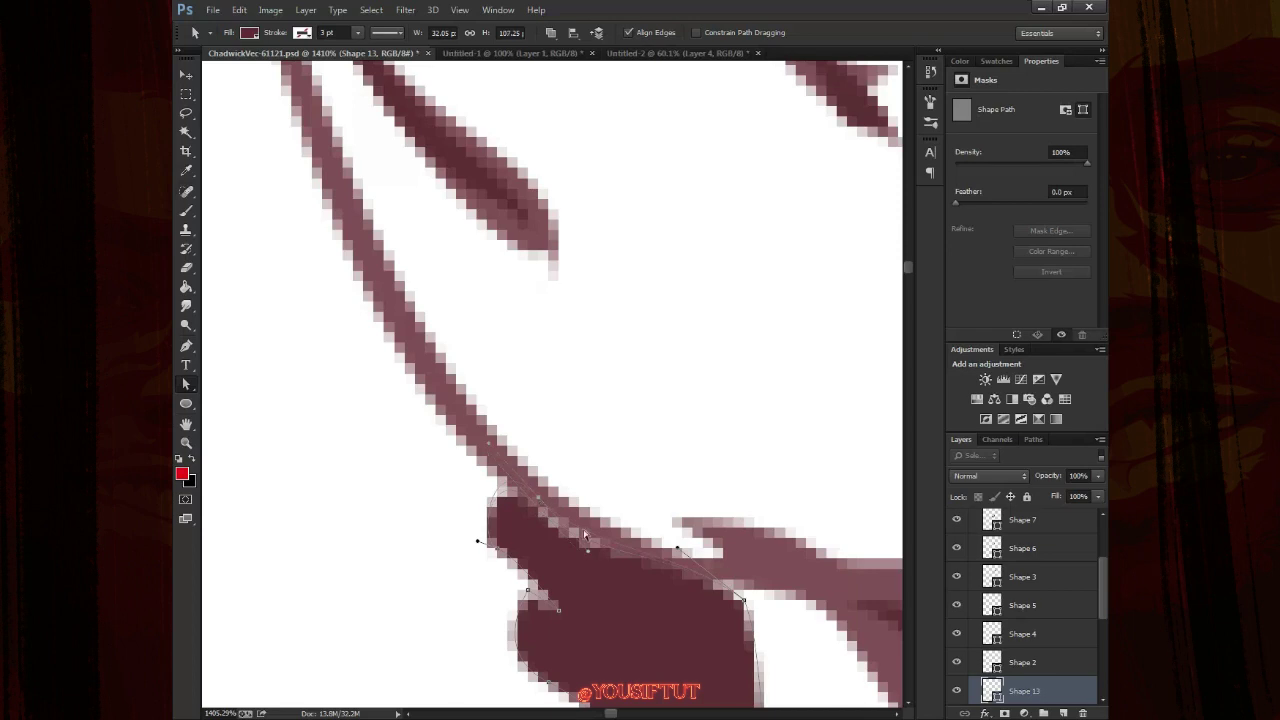
Zoom in on the chin and beard, hide the white layer, and select Shape 10
key(ctrl+0)
key(v)
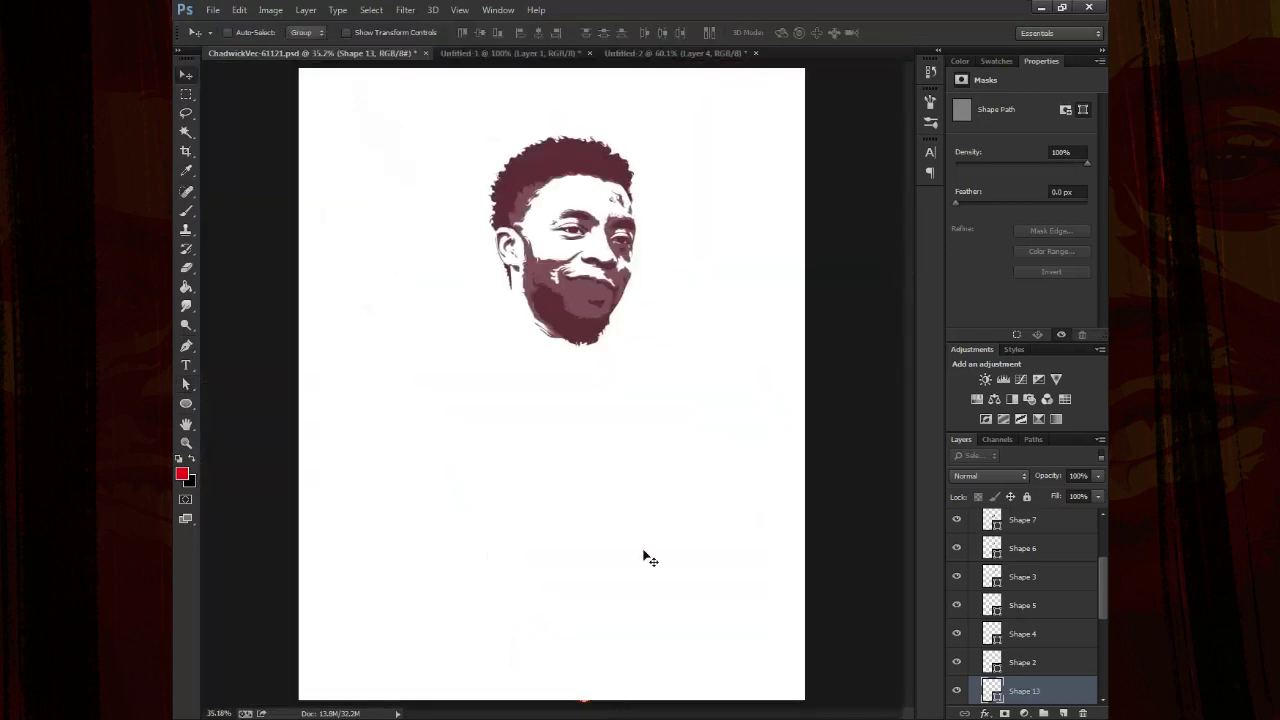
key(z)
mouse_move(546, 298)
mouse_down()
mouse_move(627, 357)
mouse_move(680, 365)
mouse_up()
scroll(1010, 600, down, 3)
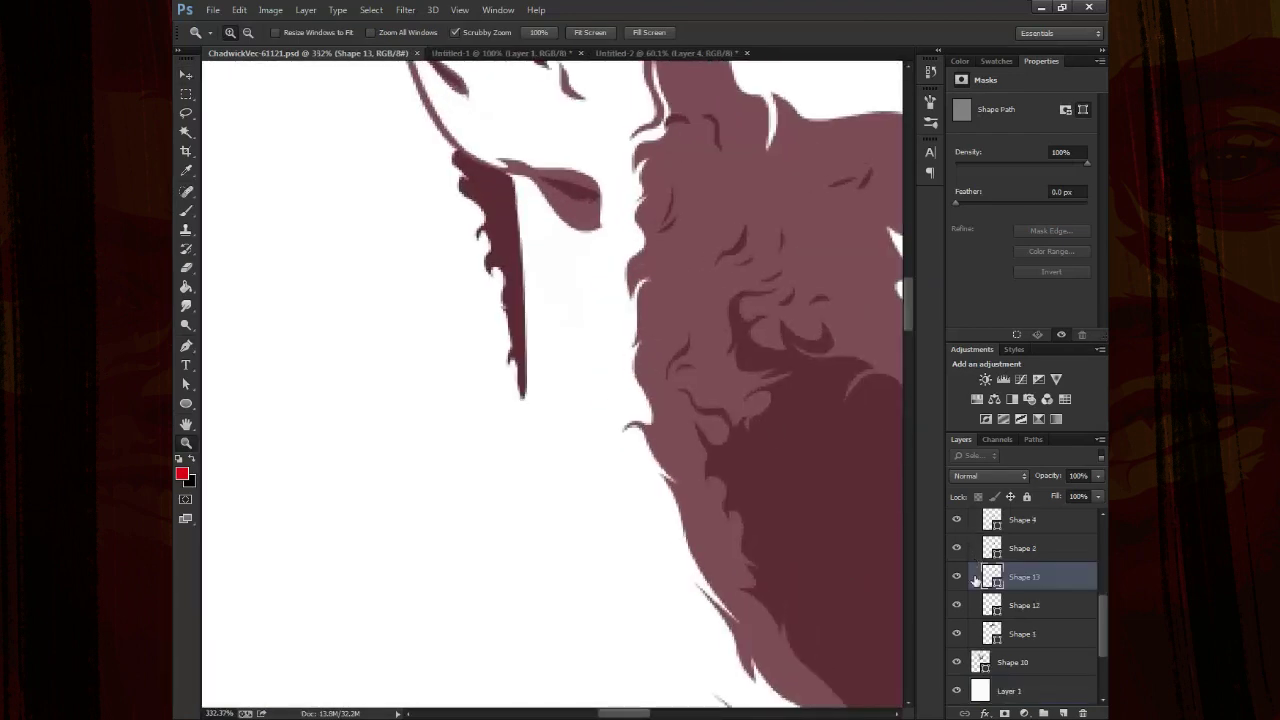
scroll(1000, 590, down, 3)
click(958, 576)
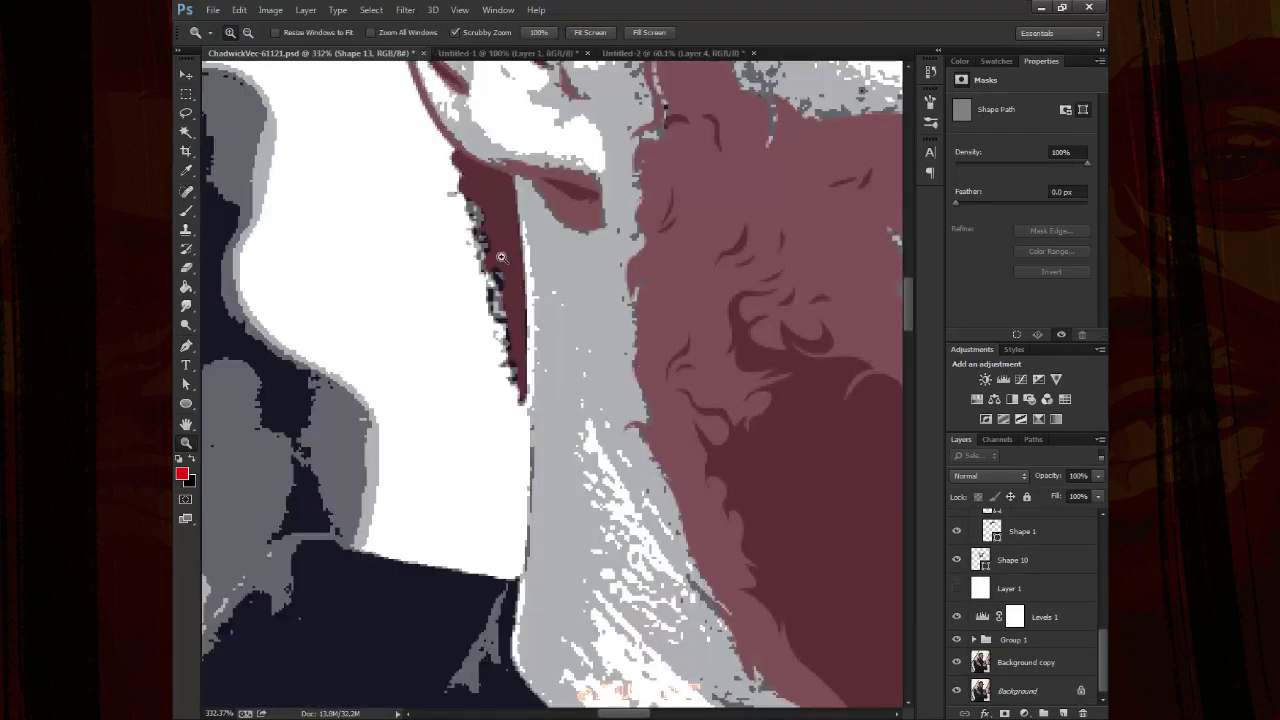
click(501, 257)
key(v)
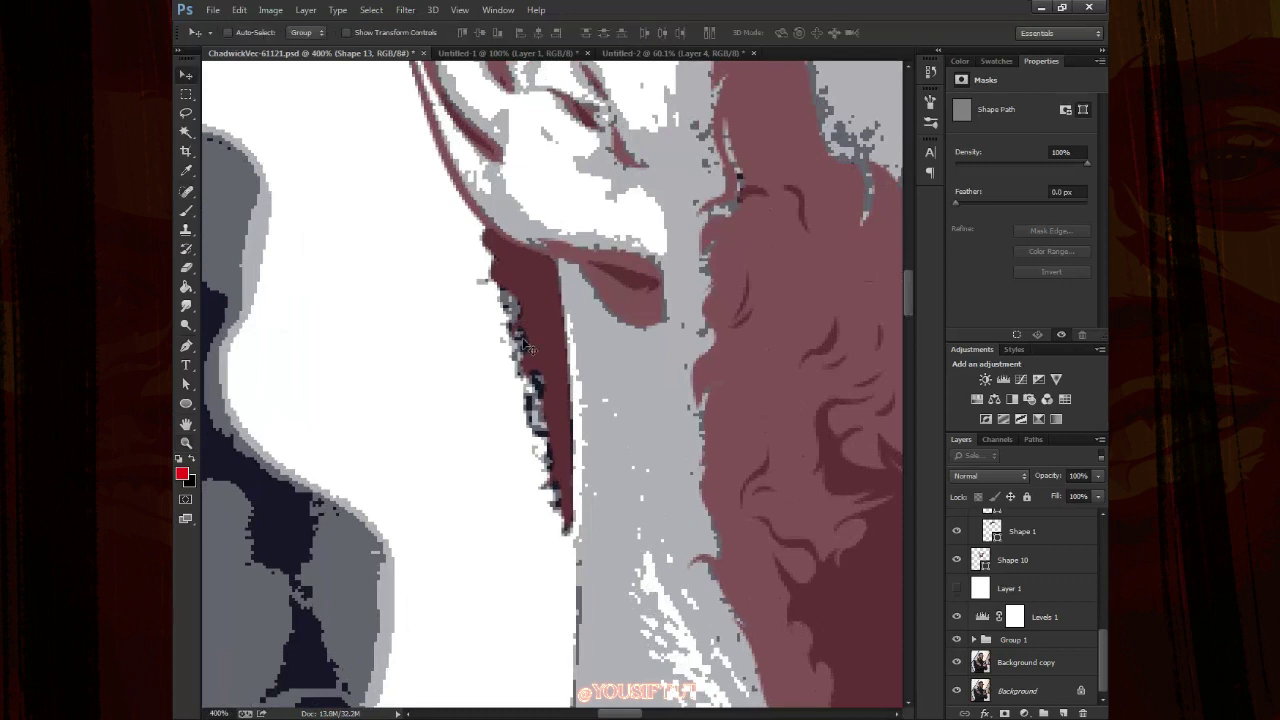
click(1012, 560)
Check the Pen's path combine options on Shape 10, then deselect its path
key(a)
key(p)
click(599, 32)
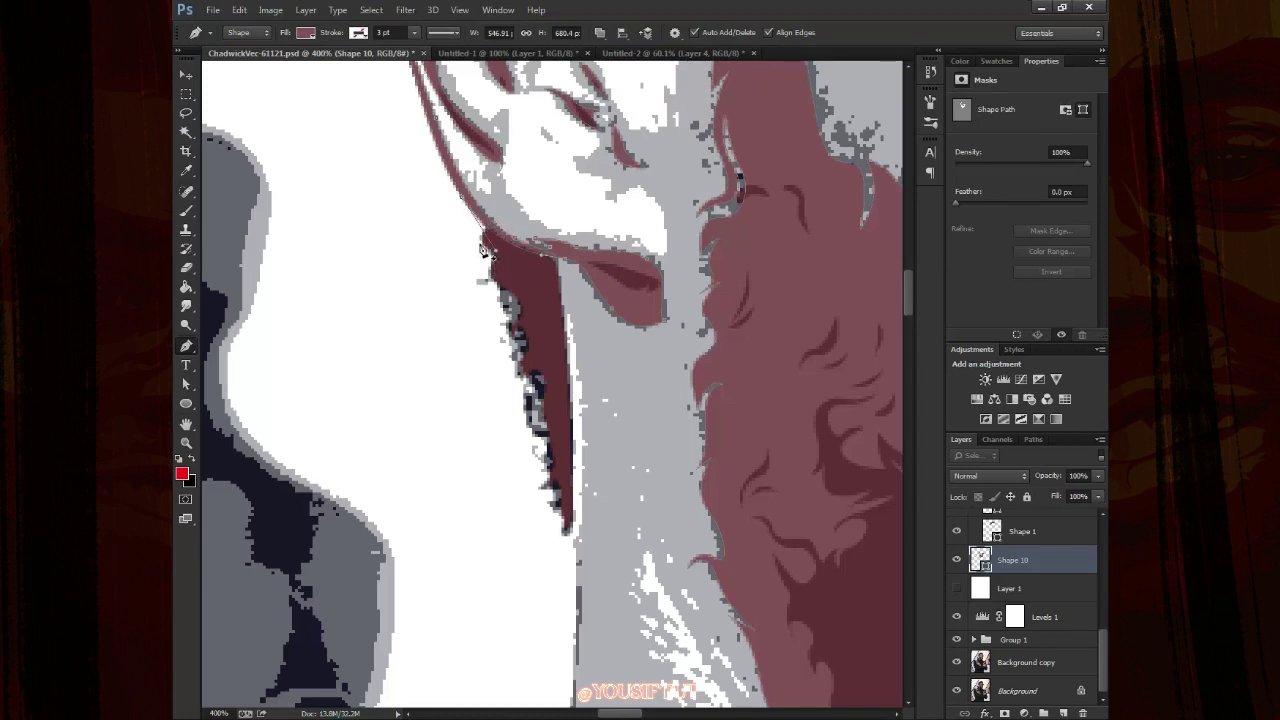
key(a)
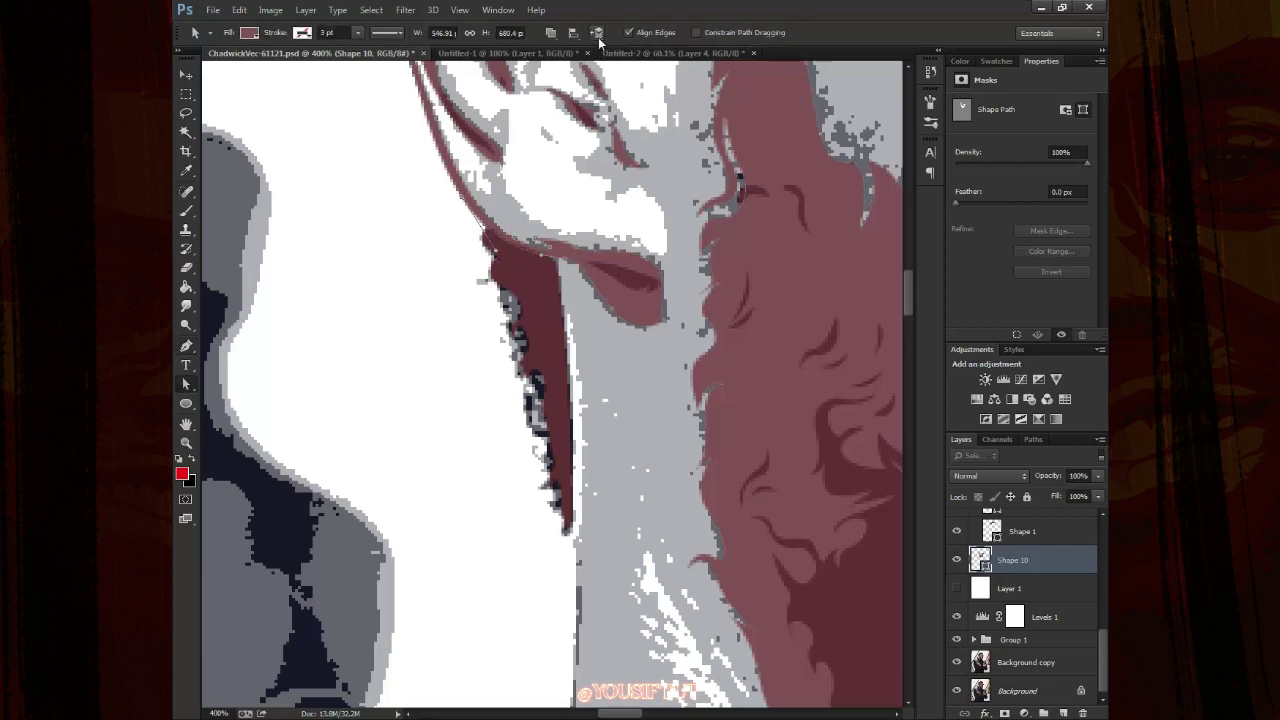
key(Delete)
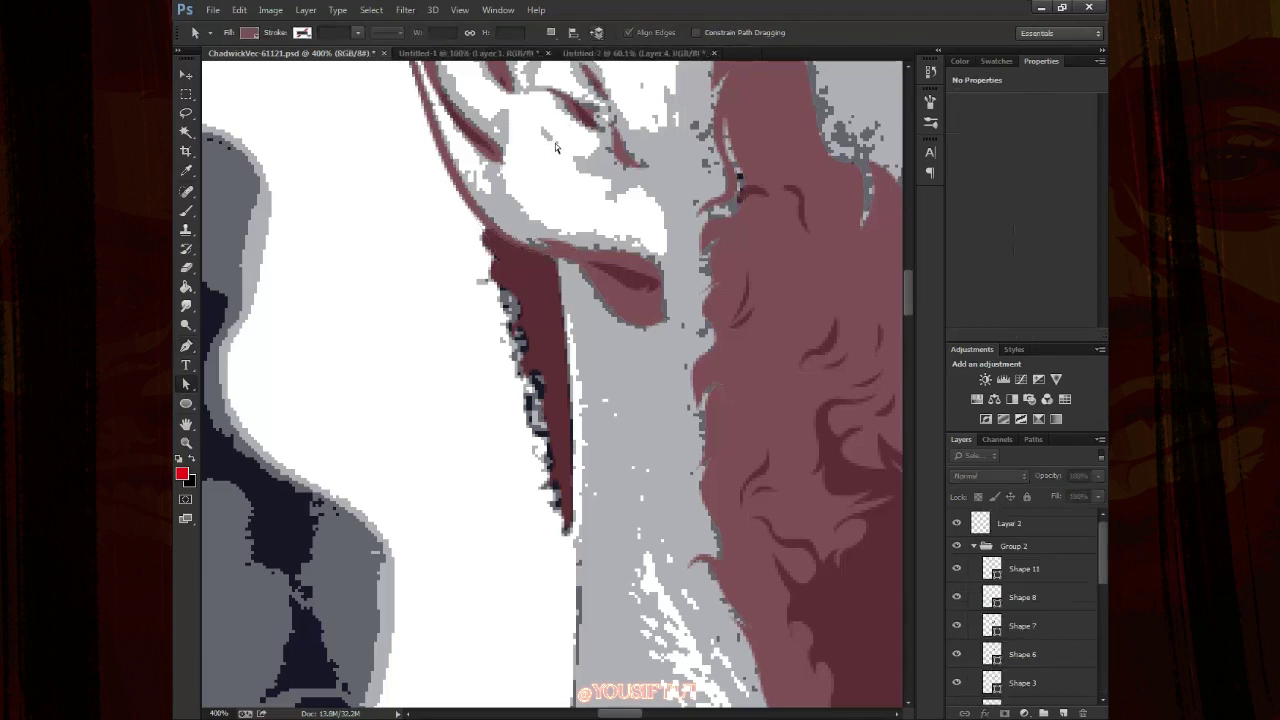
key(p)
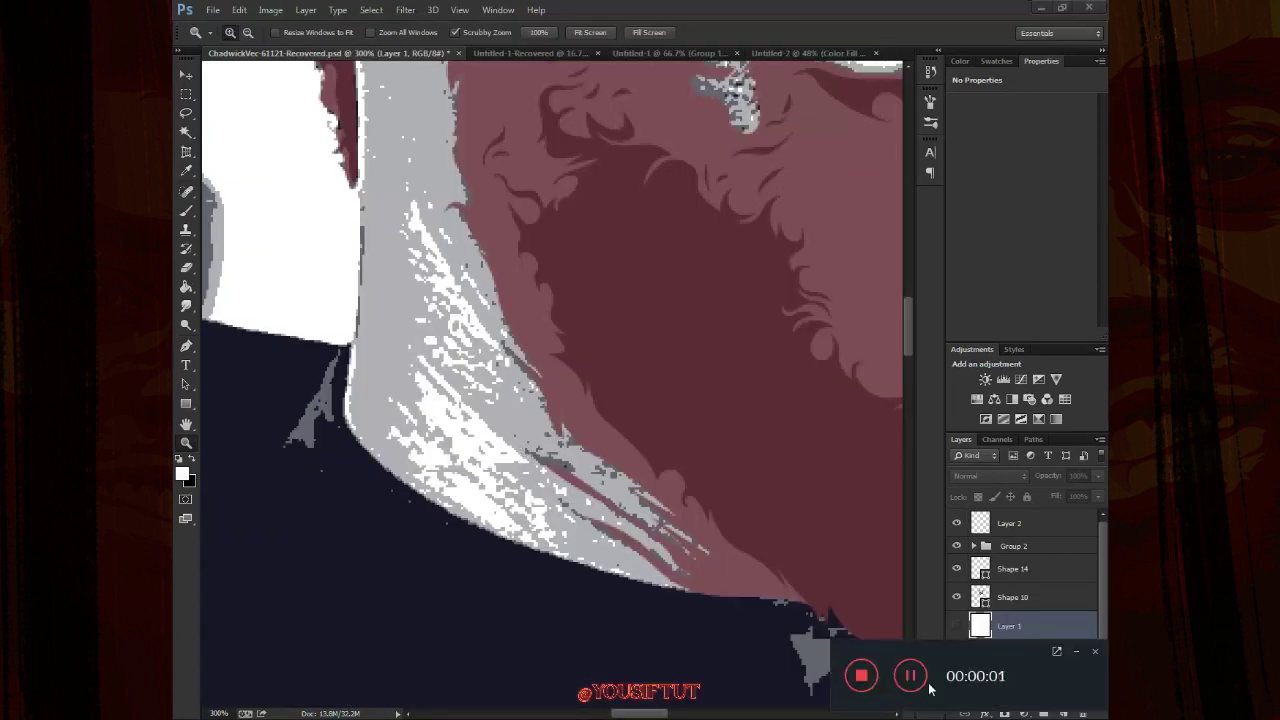
Set the Pen to Shape mode with a 0 pt stroke and crimson pink fill
click(1078, 653)
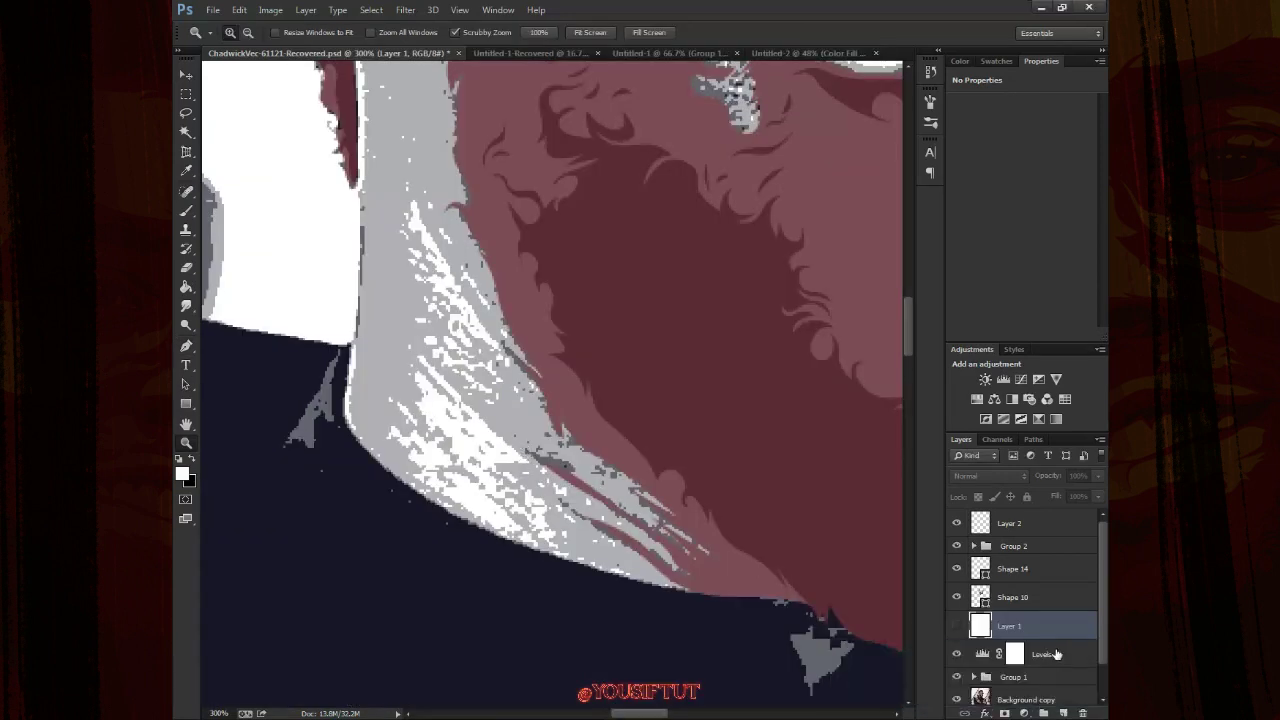
key(p)
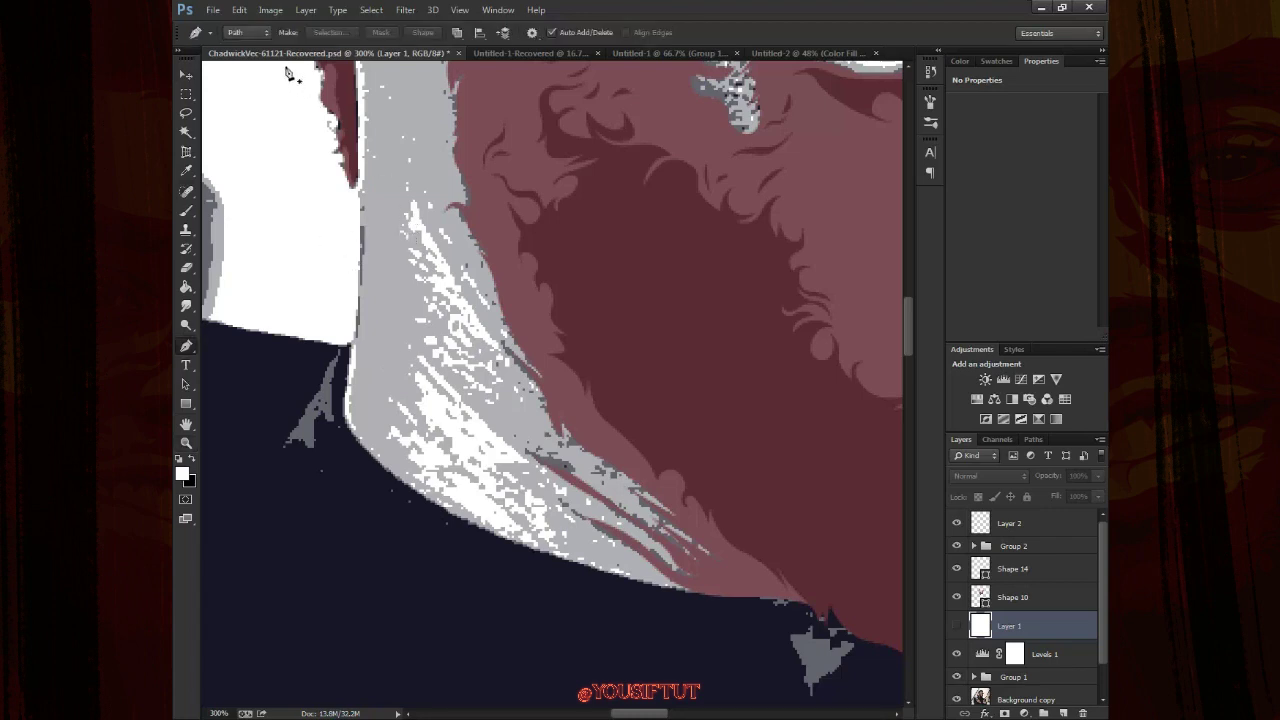
click(246, 32)
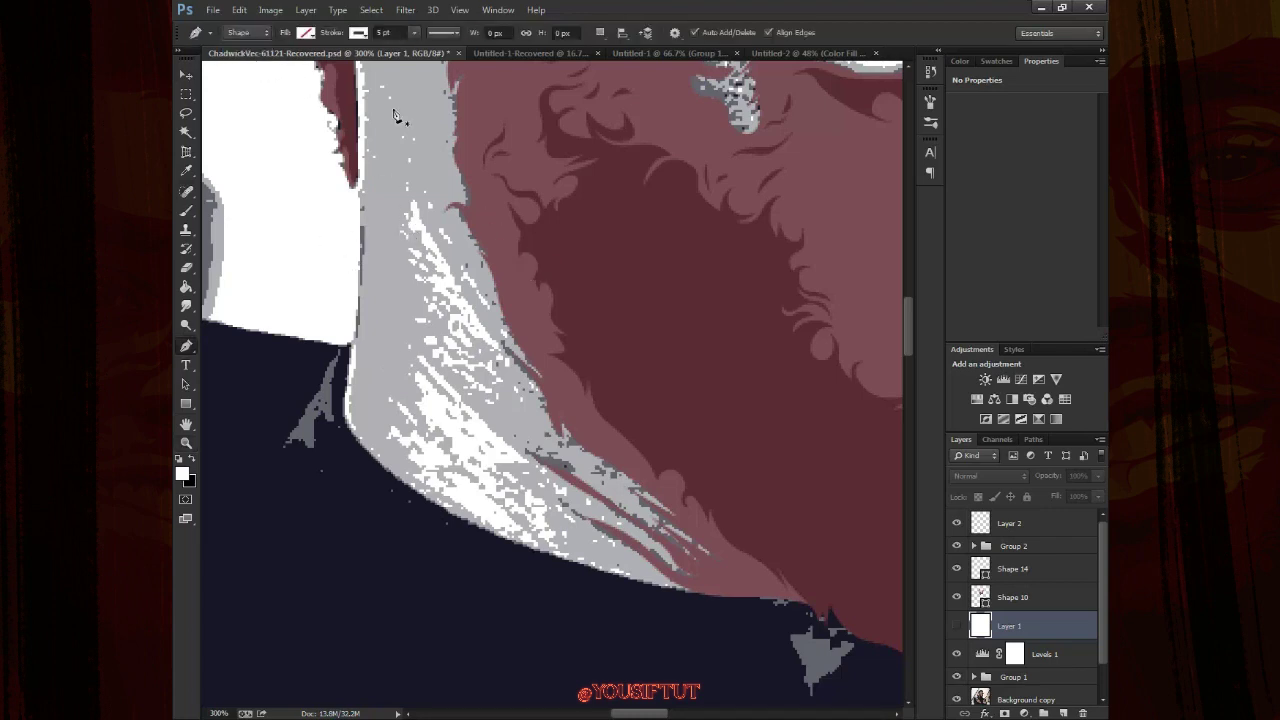
drag(395, 32, 288, 36)
click(307, 33)
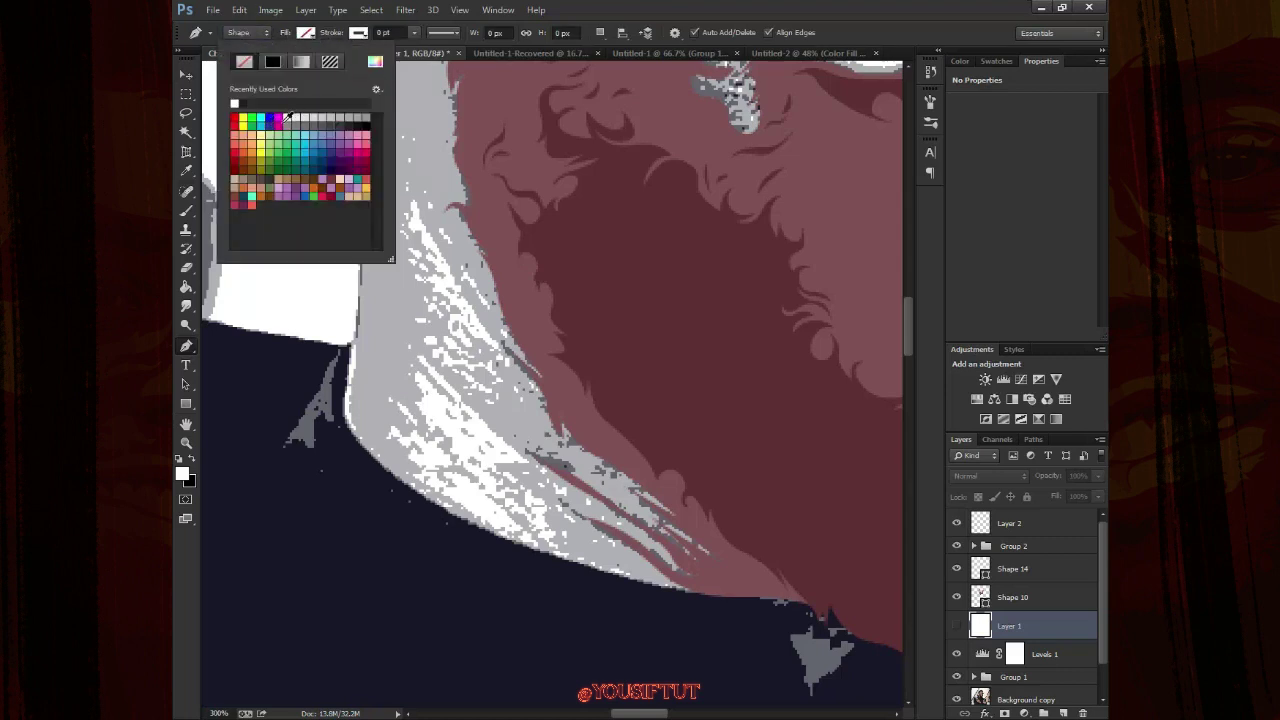
click(364, 149)
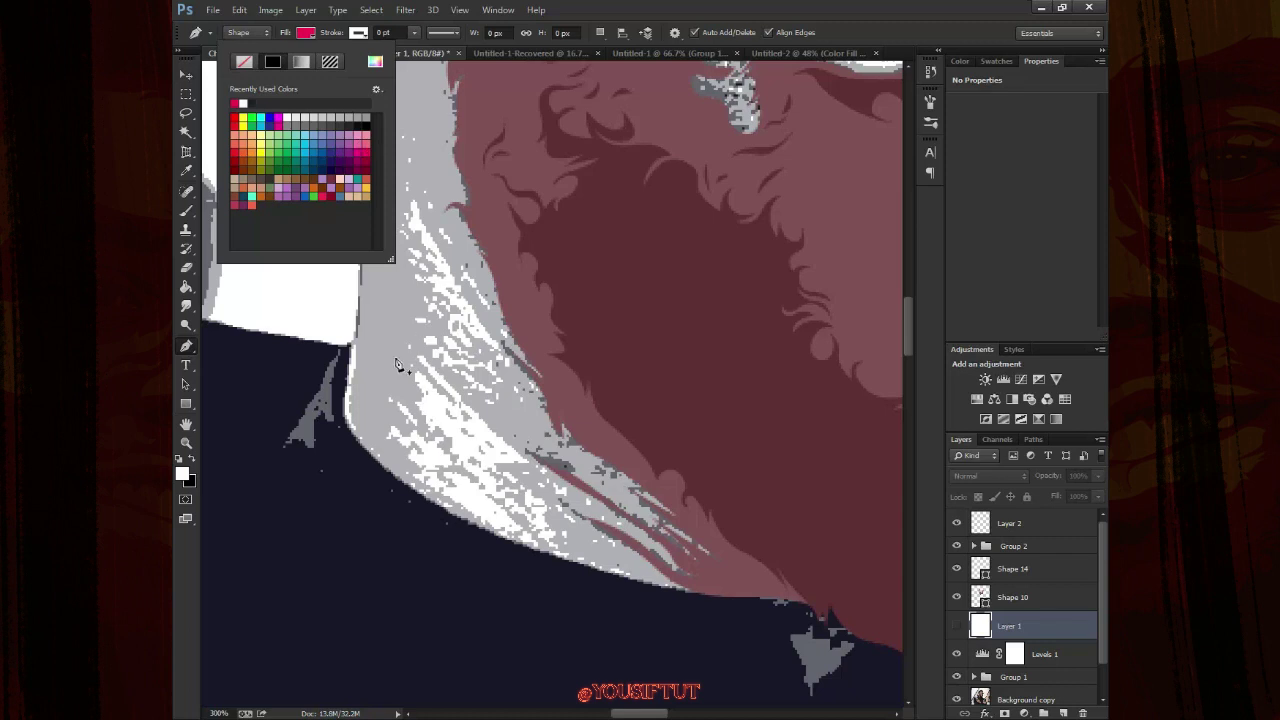
click(421, 362)
Draw a jagged triangular wedge with a lower spike over the neck highlight
click(443, 420)
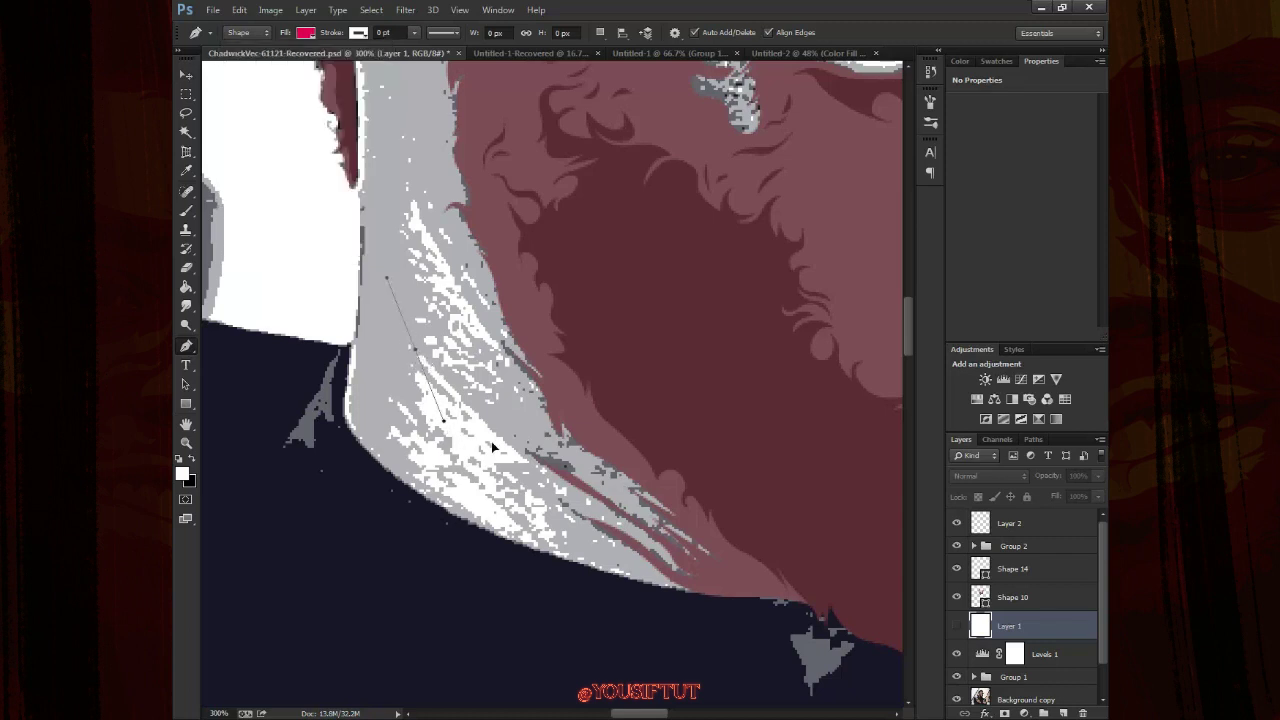
drag(529, 466, 527, 471)
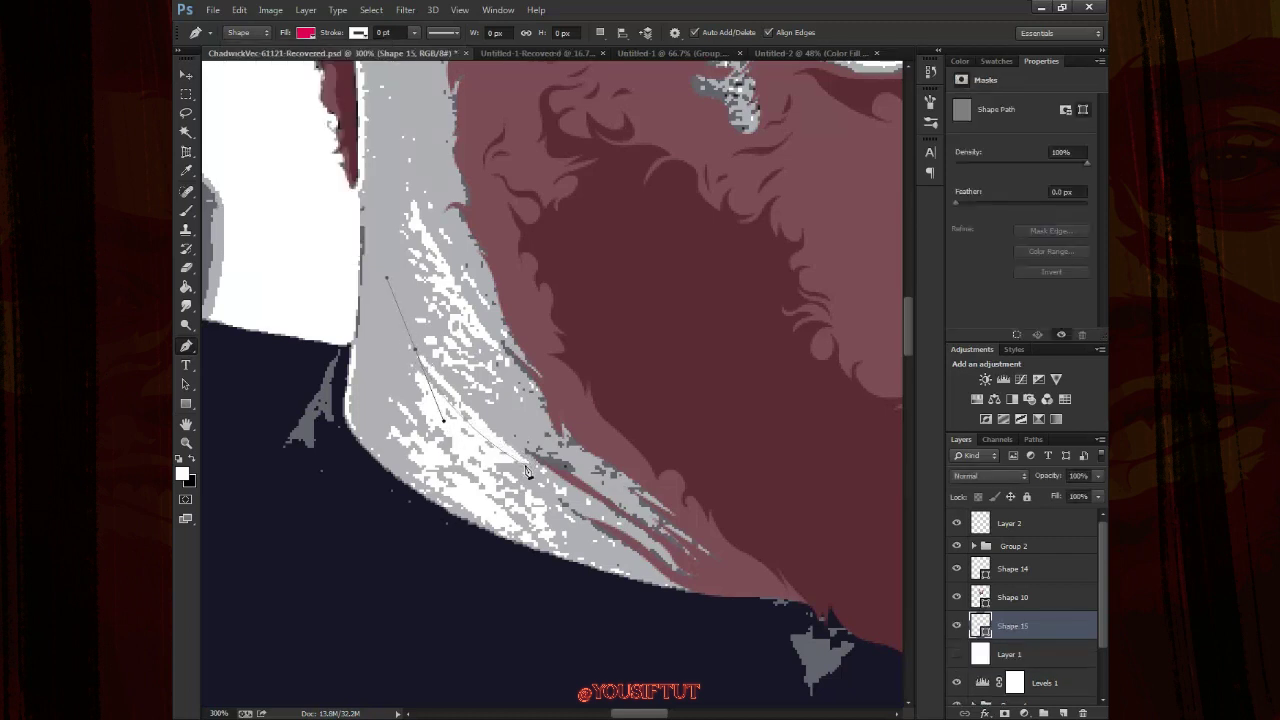
click(414, 350)
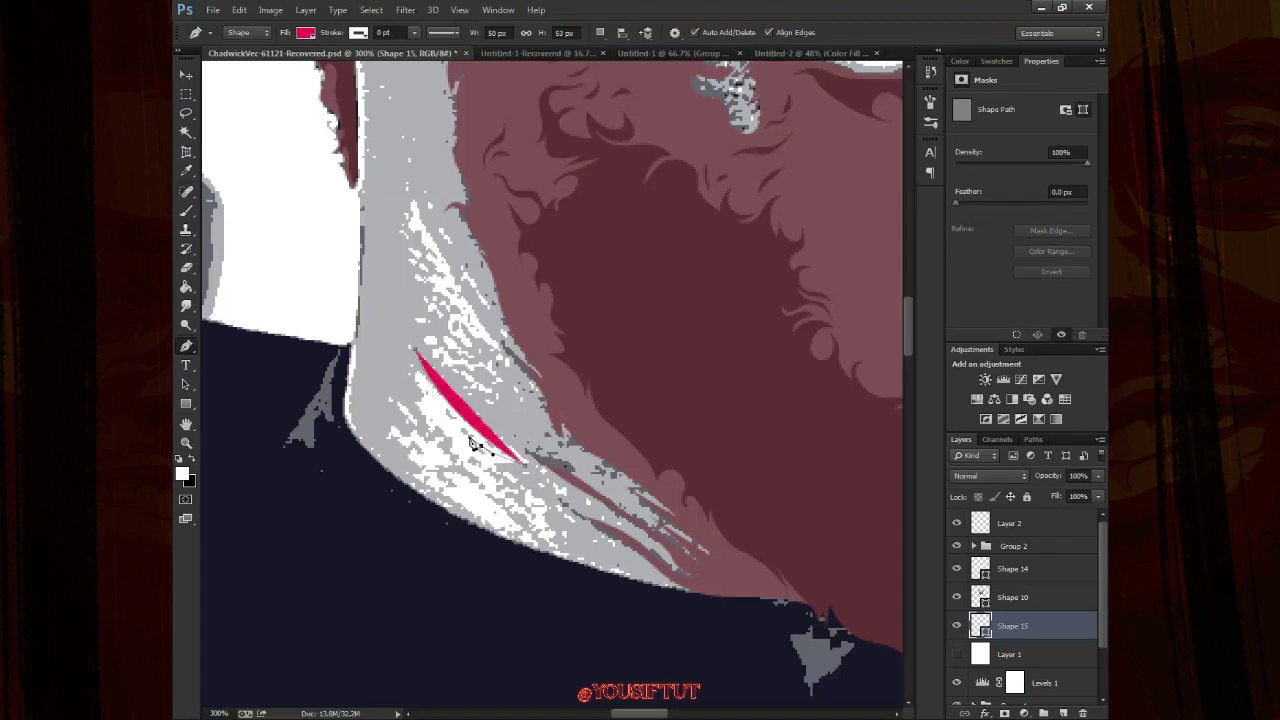
drag(483, 450, 492, 476)
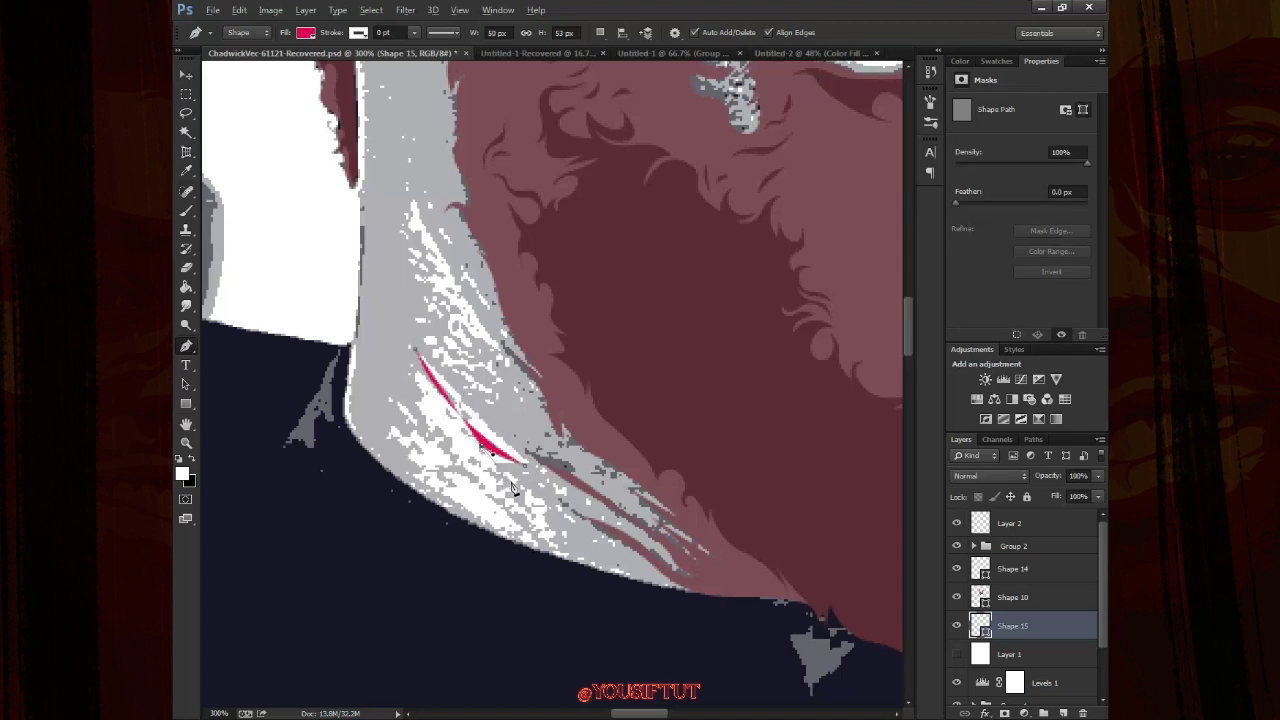
drag(540, 522, 560, 553)
drag(517, 512, 477, 490)
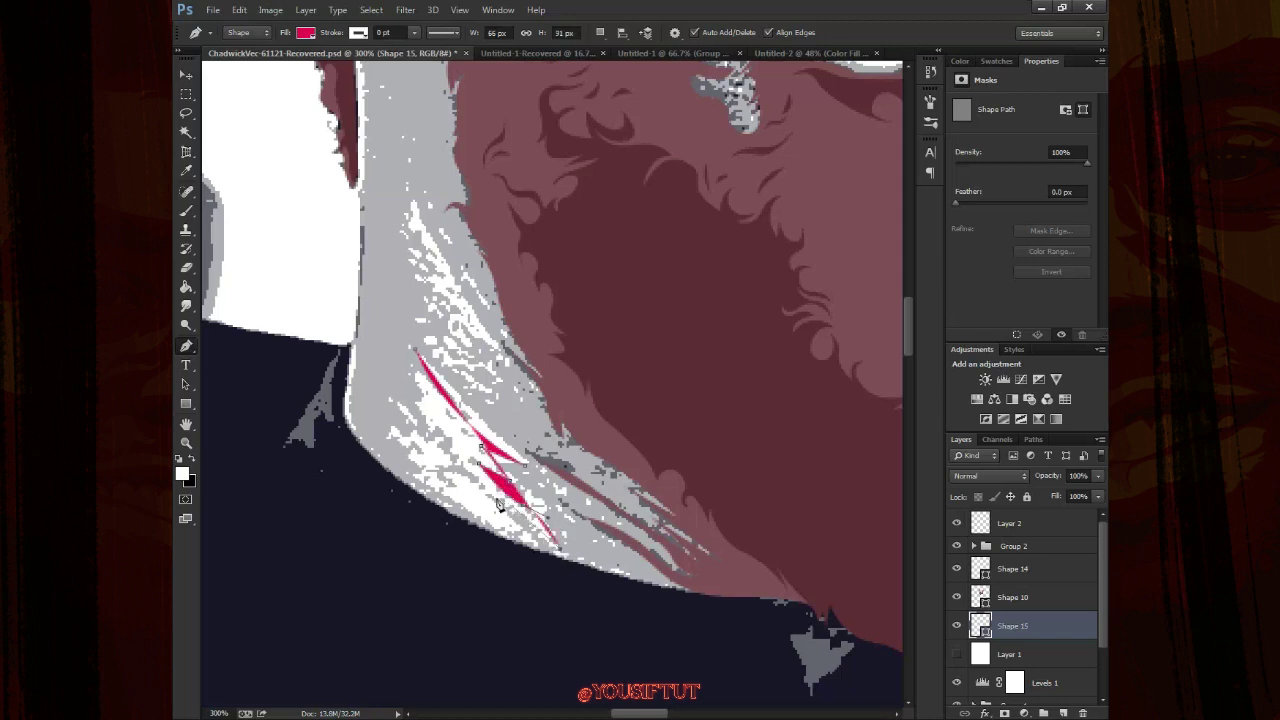
click(479, 487)
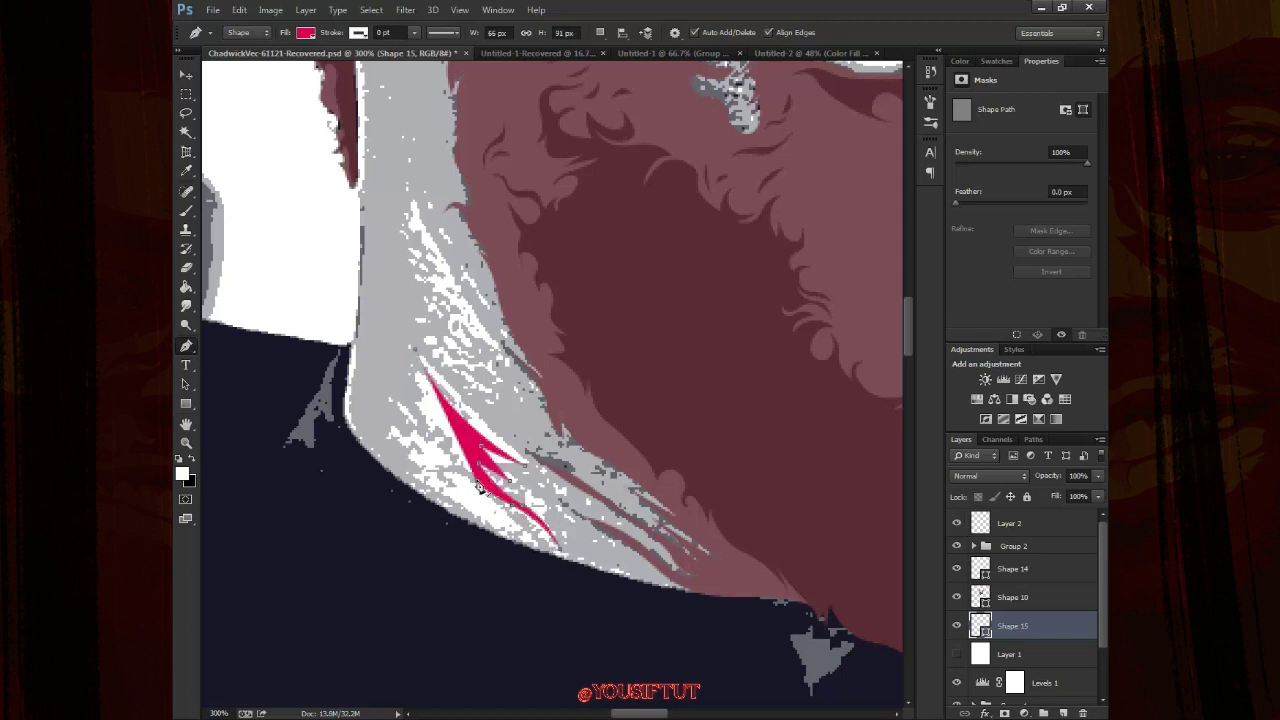
click(543, 550)
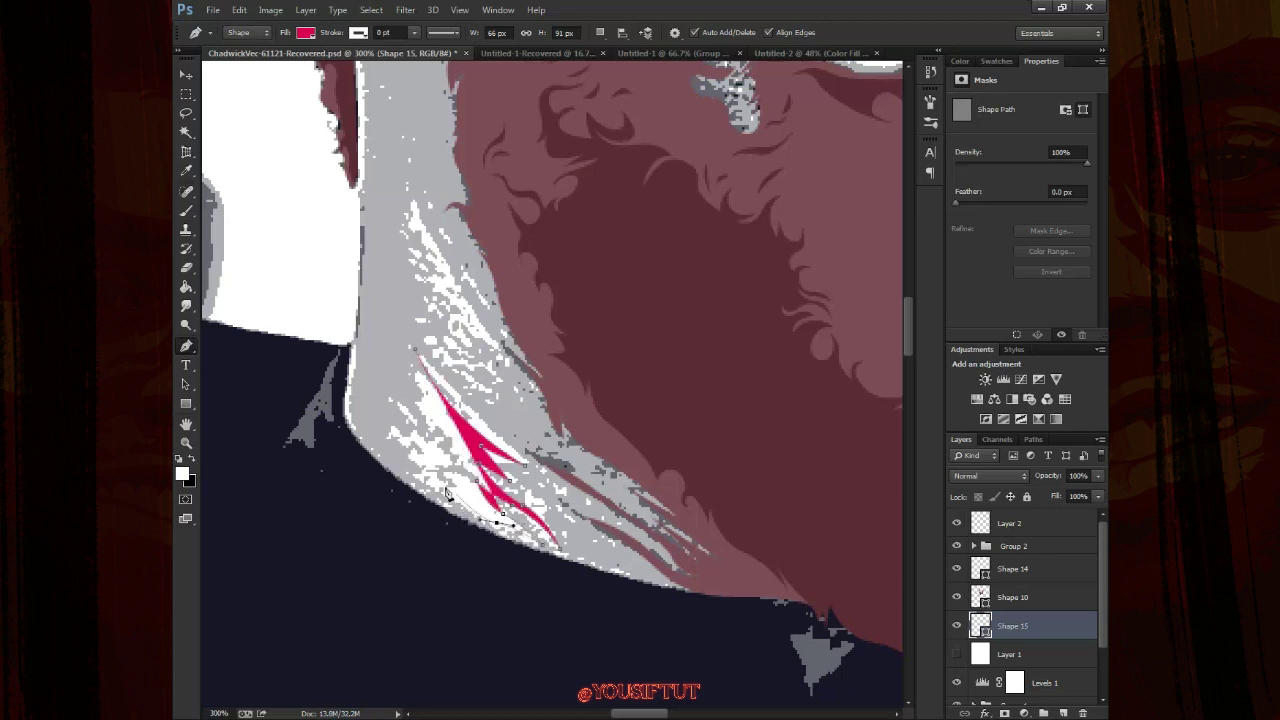
click(410, 472)
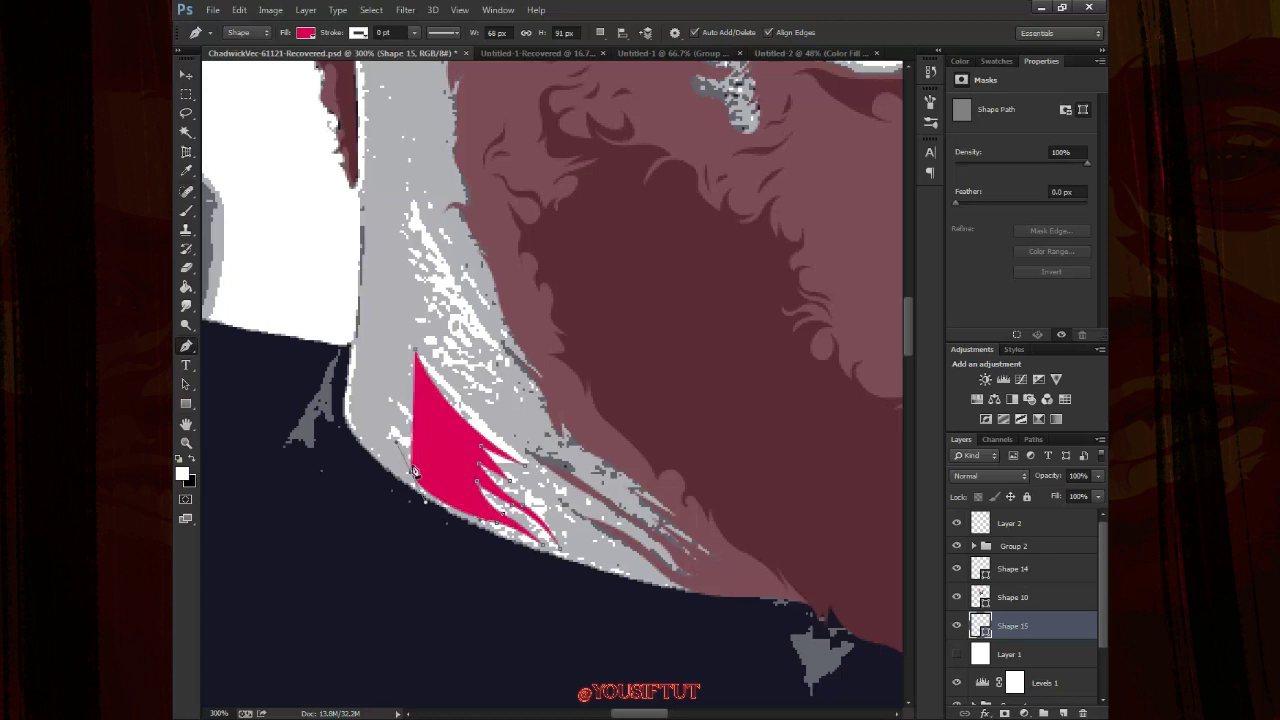
Lower the pink wedge to 20% opacity and extend it up the neck in curved strands
key(2)
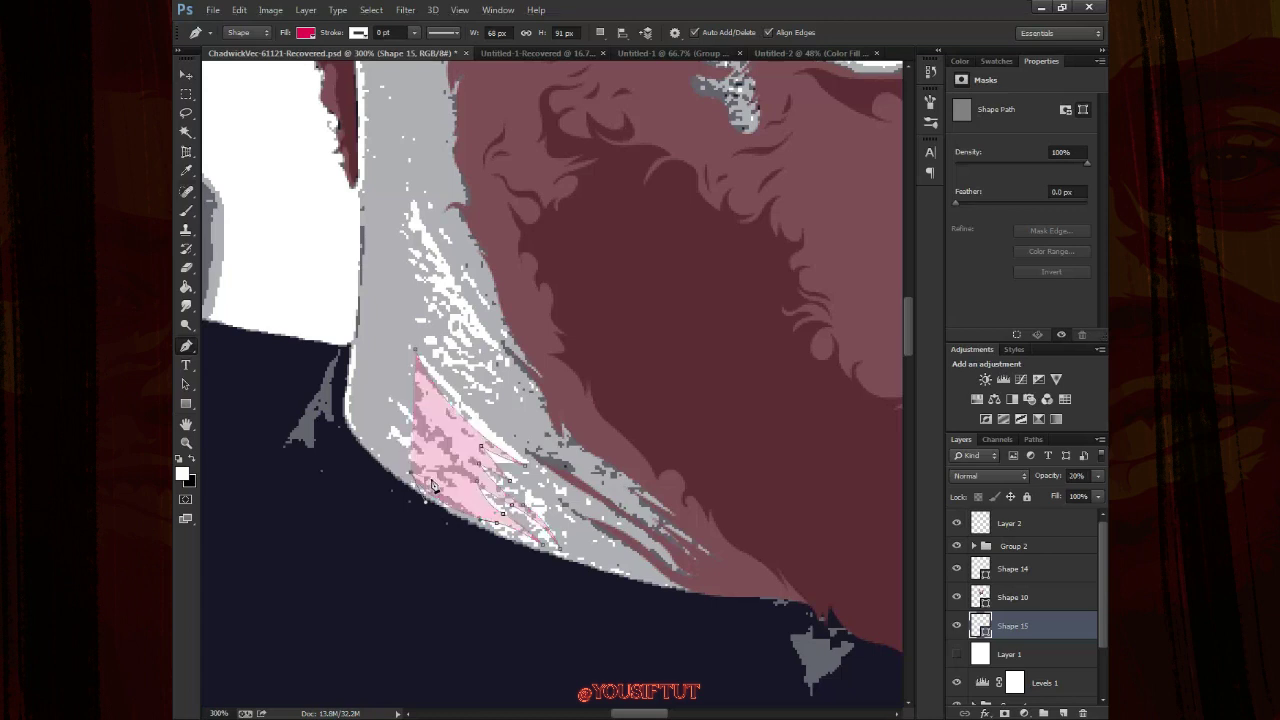
drag(457, 494, 480, 496)
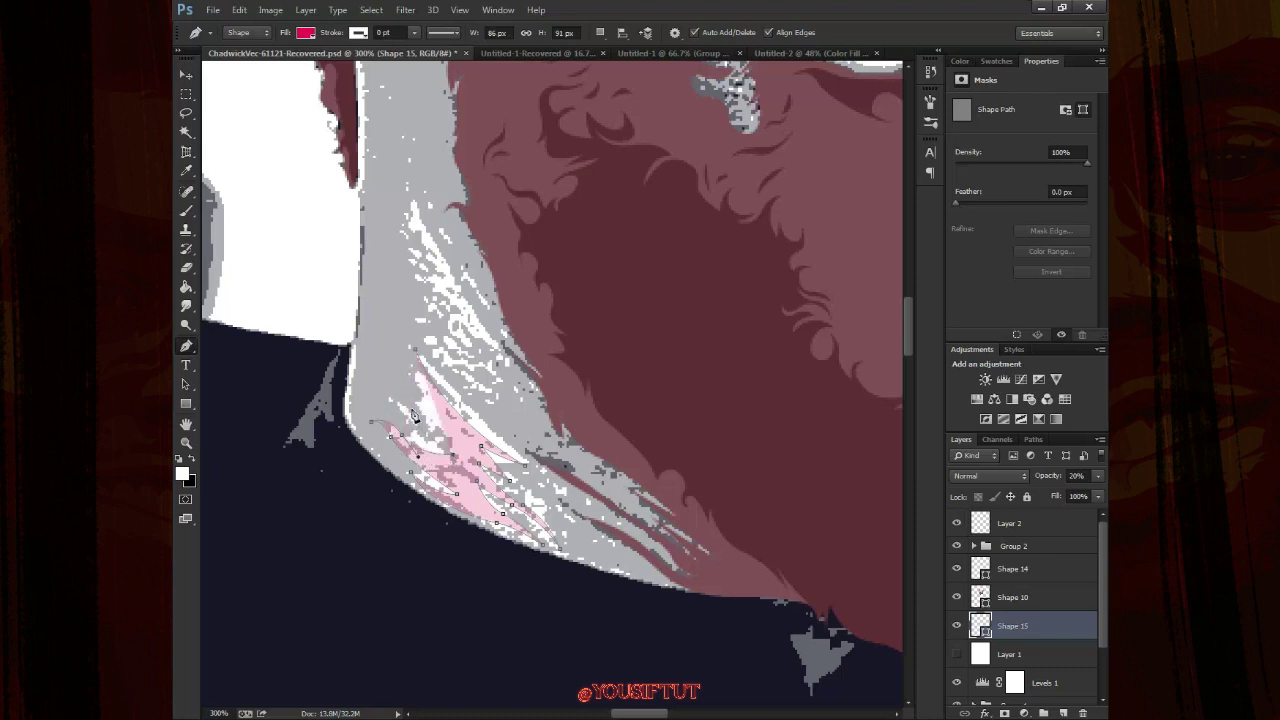
mouse_move(413, 409)
mouse_down()
mouse_move(401, 396)
mouse_move(455, 452)
mouse_move(407, 376)
mouse_move(430, 350)
mouse_move(420, 190)
mouse_up()
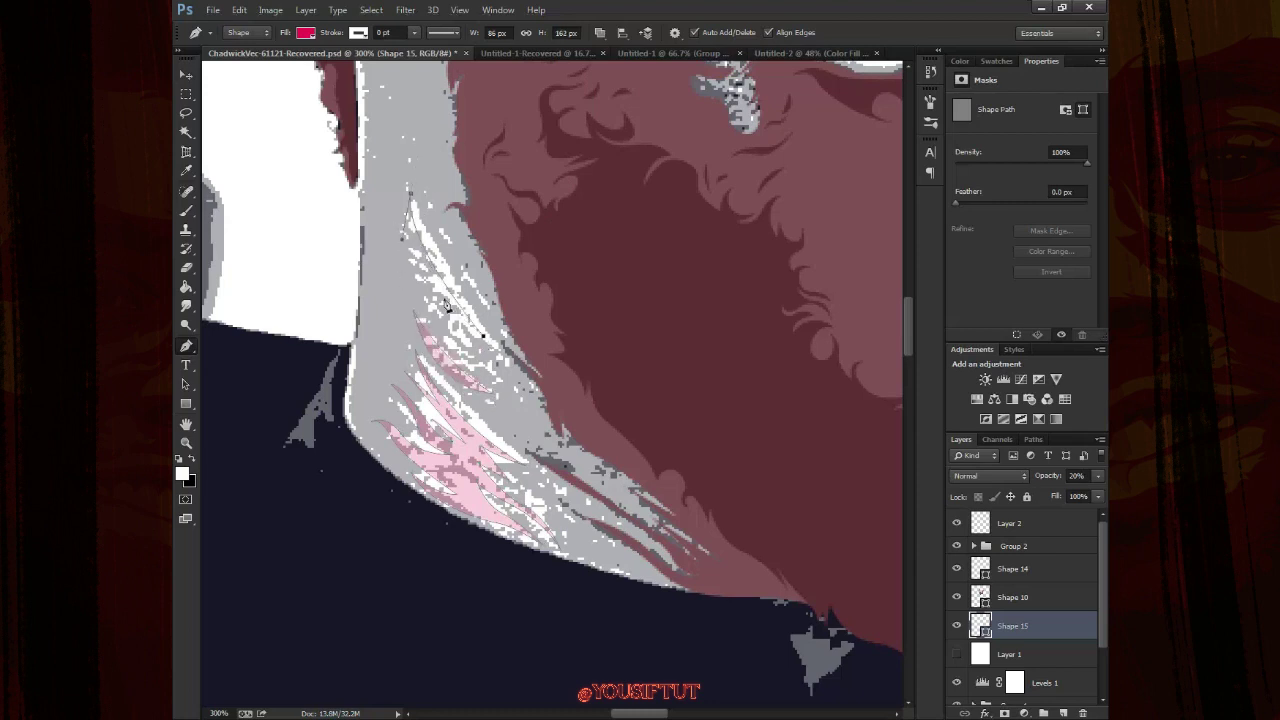
drag(492, 370, 428, 233)
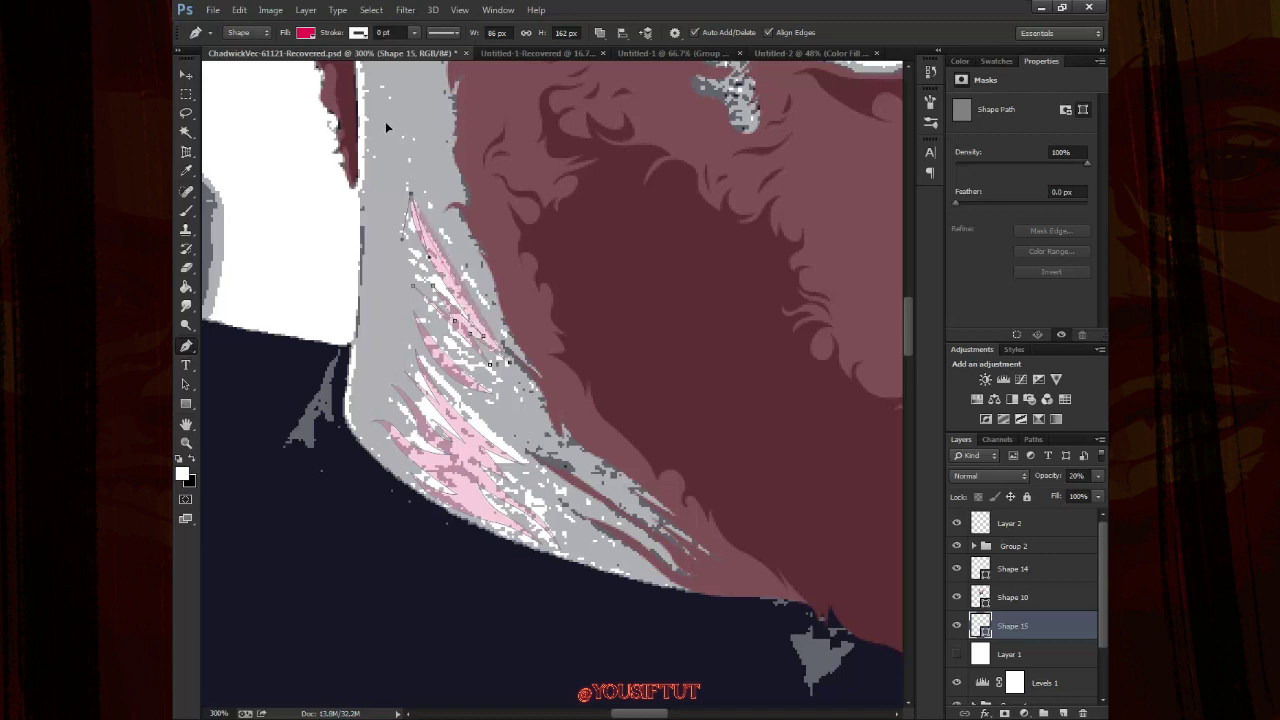
drag(526, 482, 506, 538)
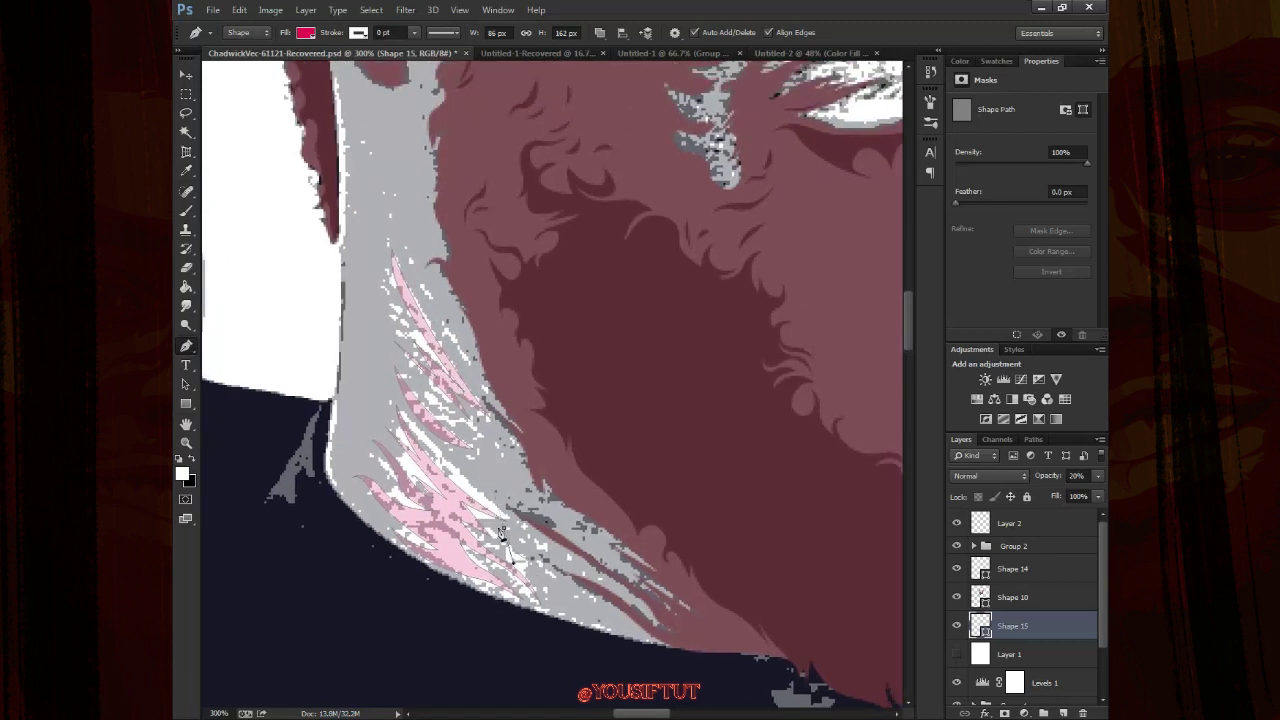
Draw a first pale pink highlight shape inside the ear
drag(362, 120, 502, 570)
click(503, 417)
click(496, 381)
click(515, 341)
drag(553, 385, 549, 425)
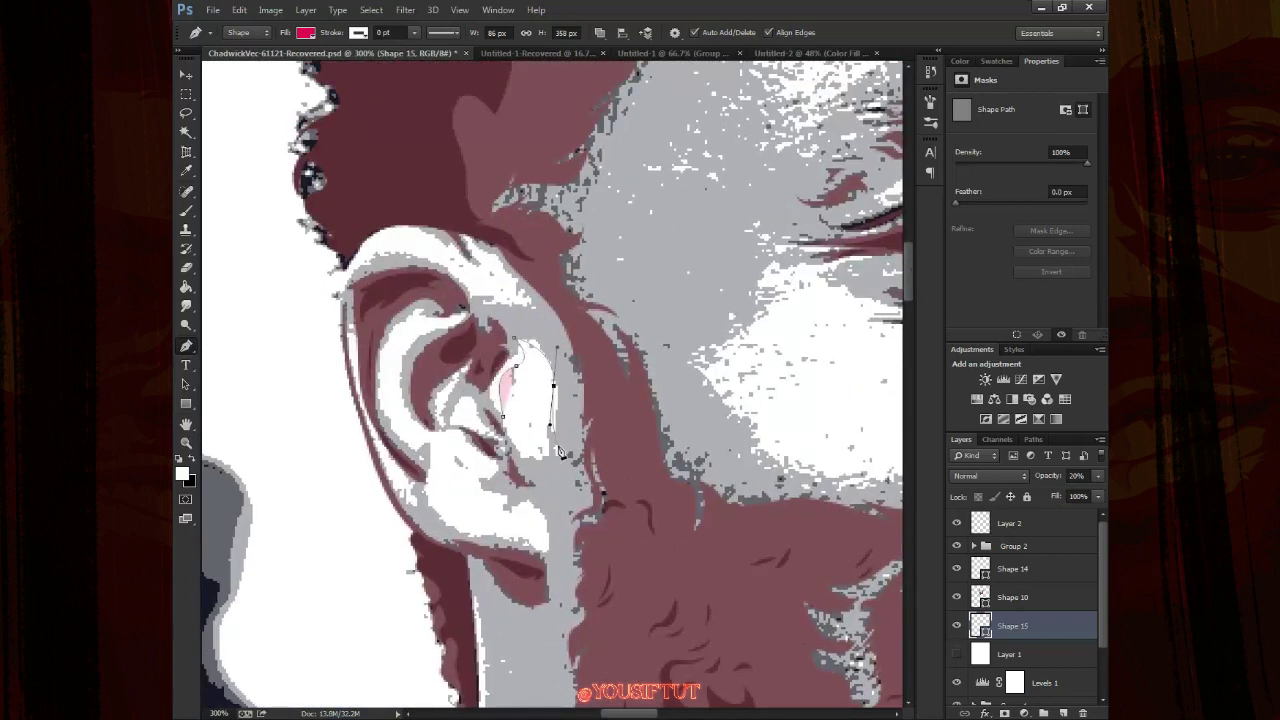
click(545, 457)
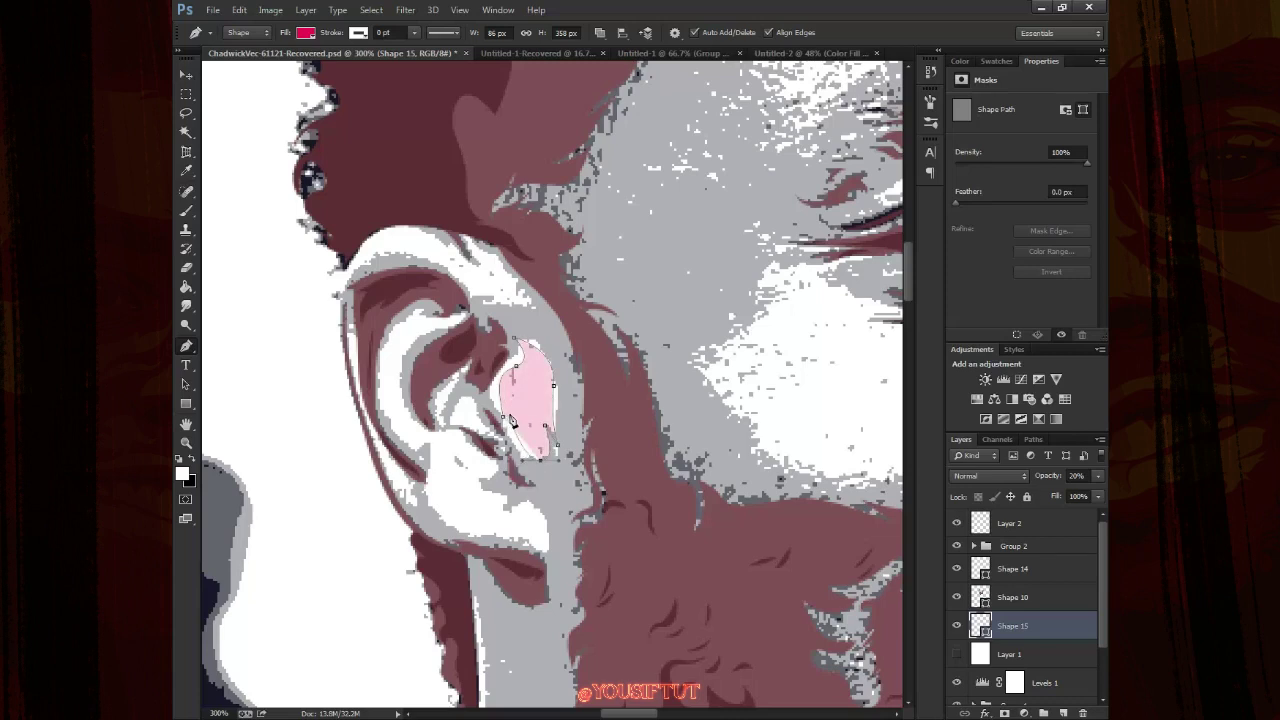
Zoom in closer and trace the pink fill along the ear rim and outer edge
drag(463, 280, 555, 335)
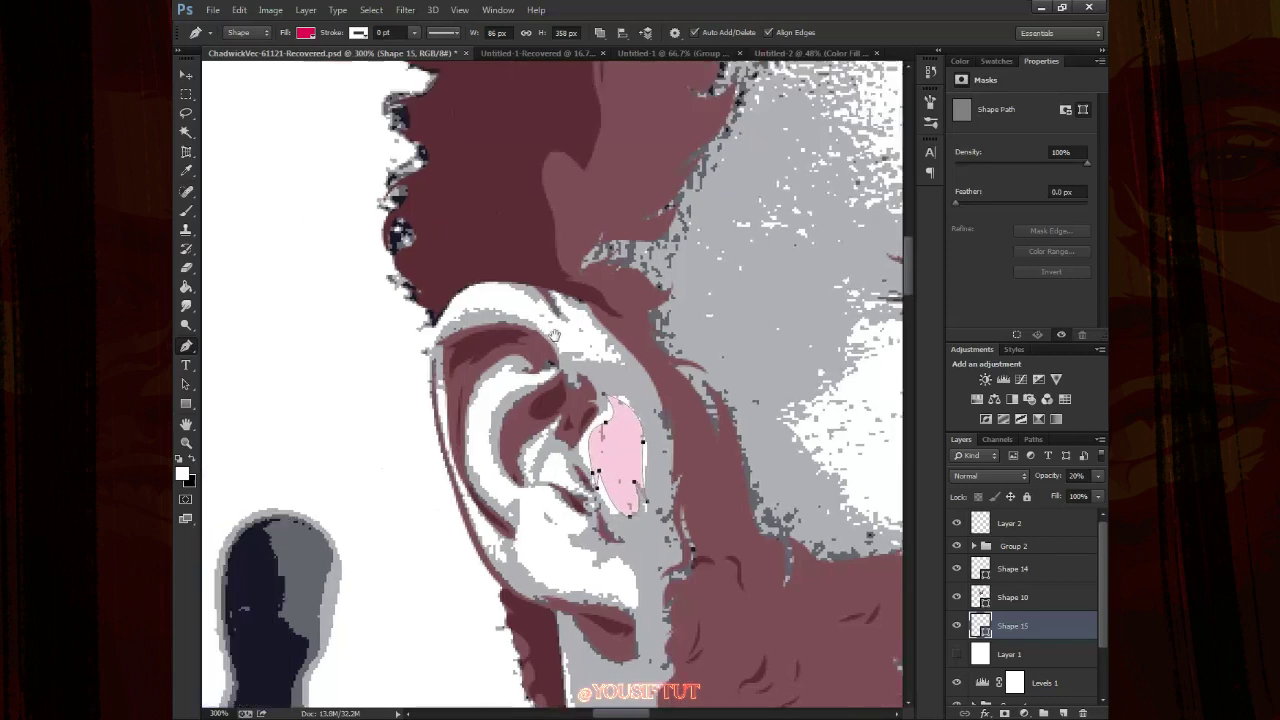
key(ctrl+plus)
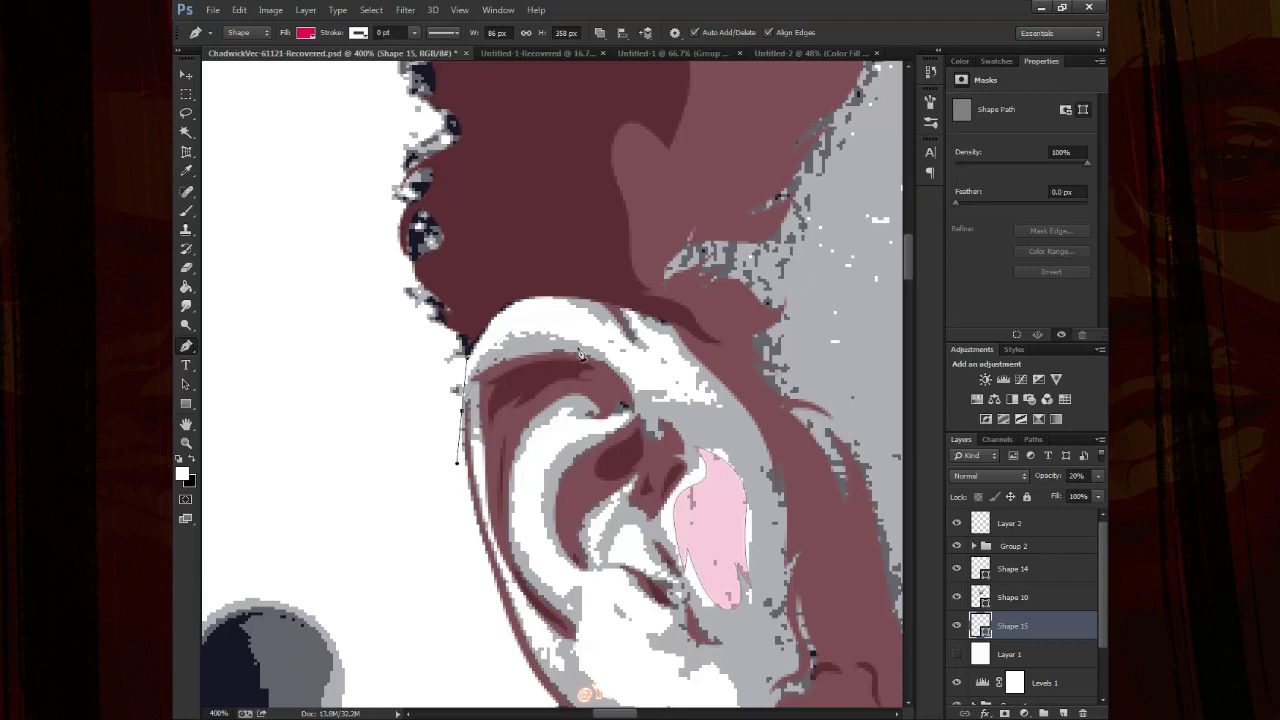
mouse_move(637, 376)
mouse_down()
mouse_move(665, 403)
mouse_move(718, 404)
mouse_up()
drag(634, 316, 597, 322)
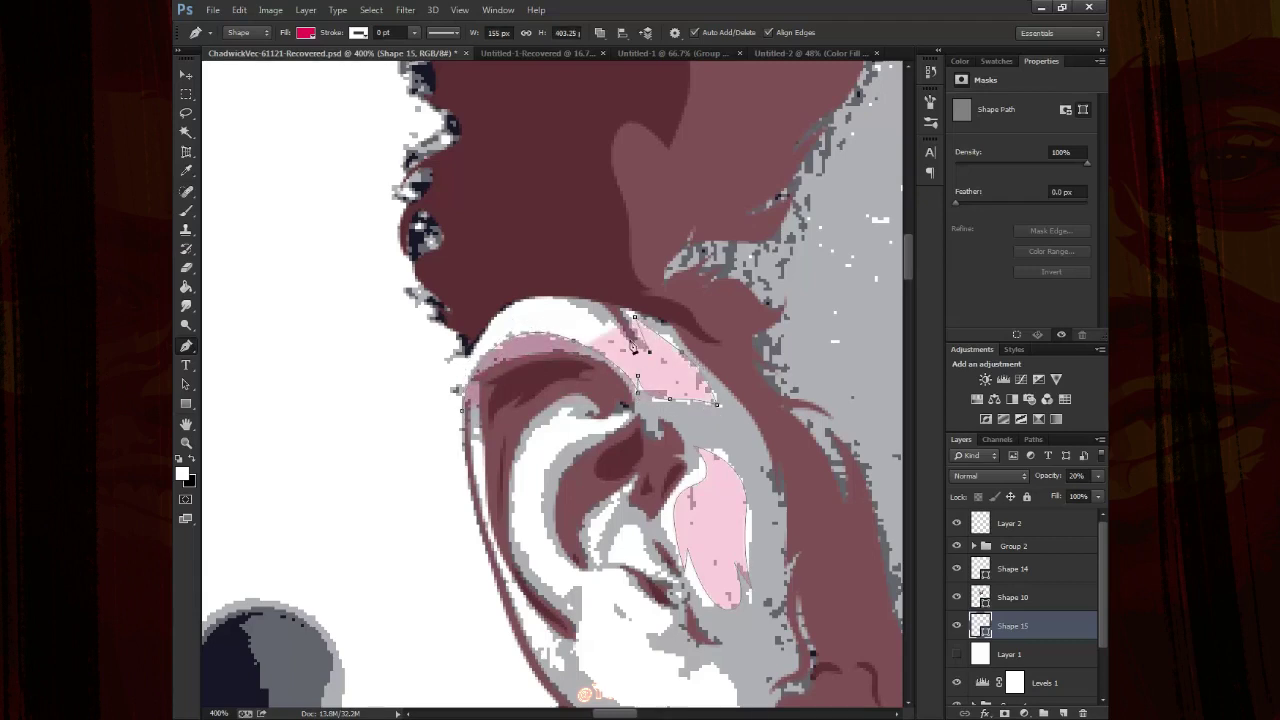
drag(500, 318, 474, 348)
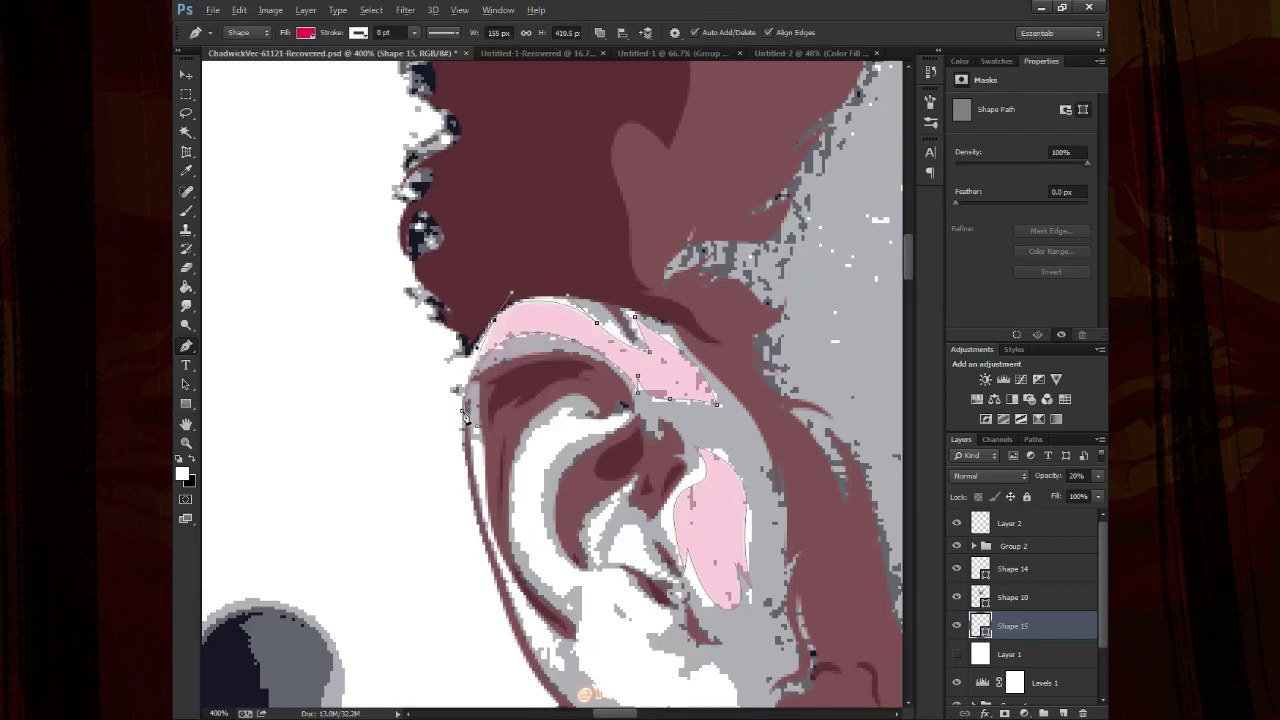
drag(463, 428, 498, 535)
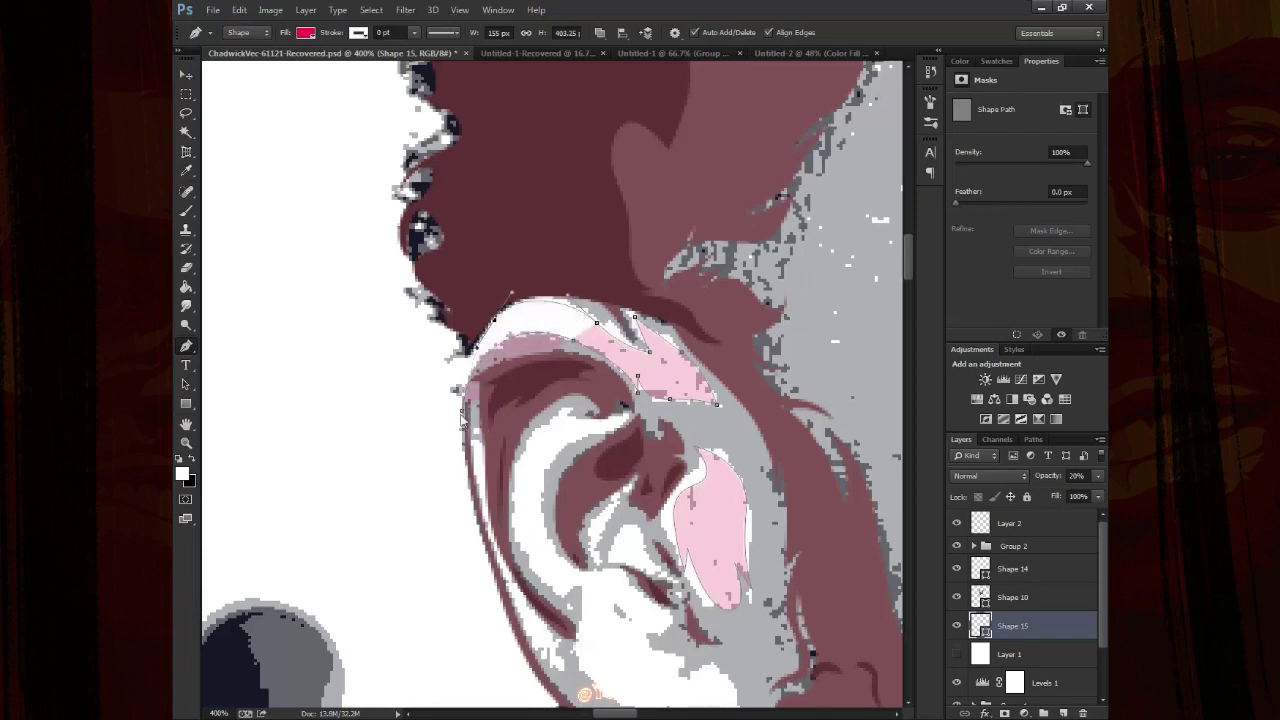
scroll(587, 288, down, 5)
scroll(587, 288, right, 2)
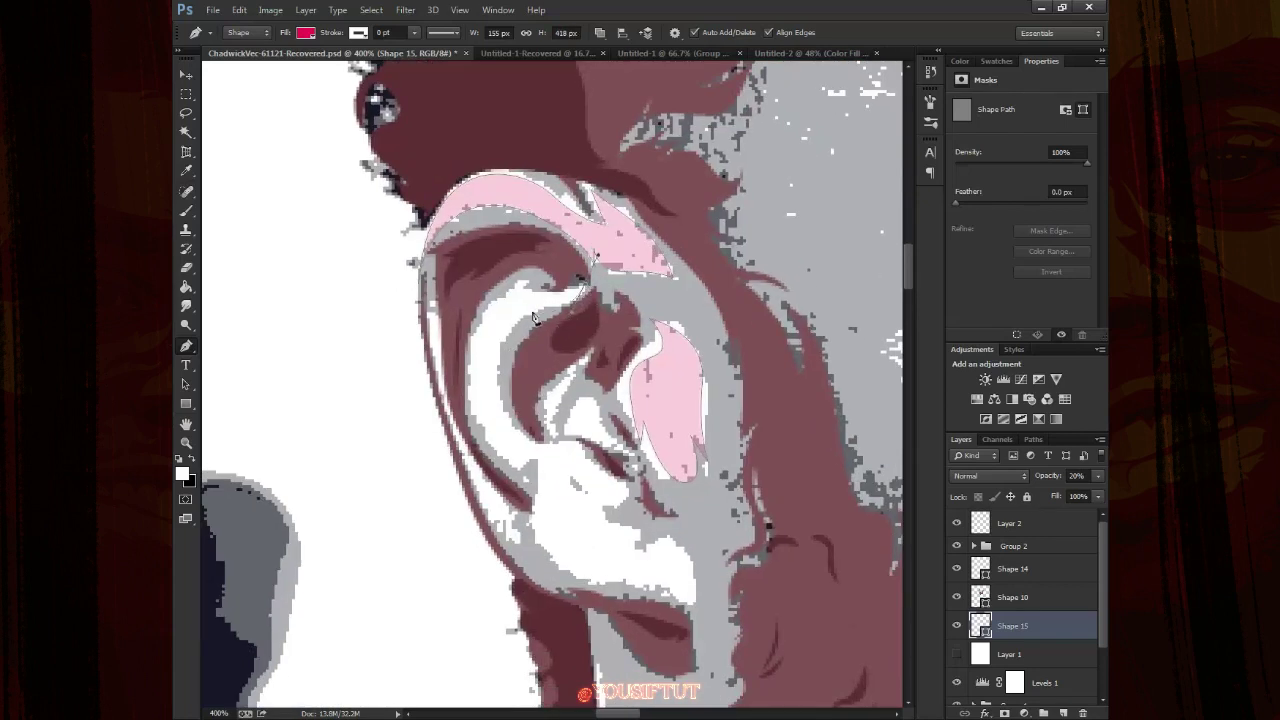
Extend the ear highlight with curved points around and down the inner ear
click(534, 444)
mouse_move(581, 452)
mouse_down()
mouse_move(606, 516)
mouse_move(648, 532)
mouse_up()
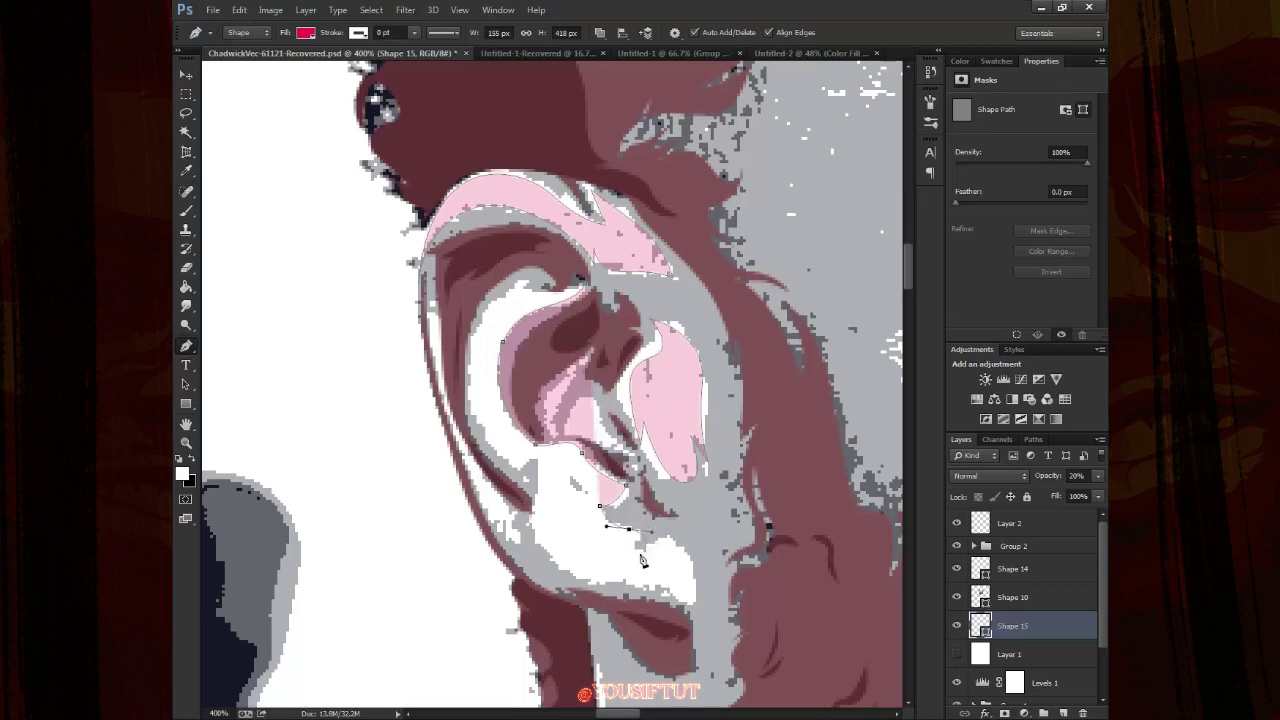
click(663, 538)
drag(657, 579, 668, 604)
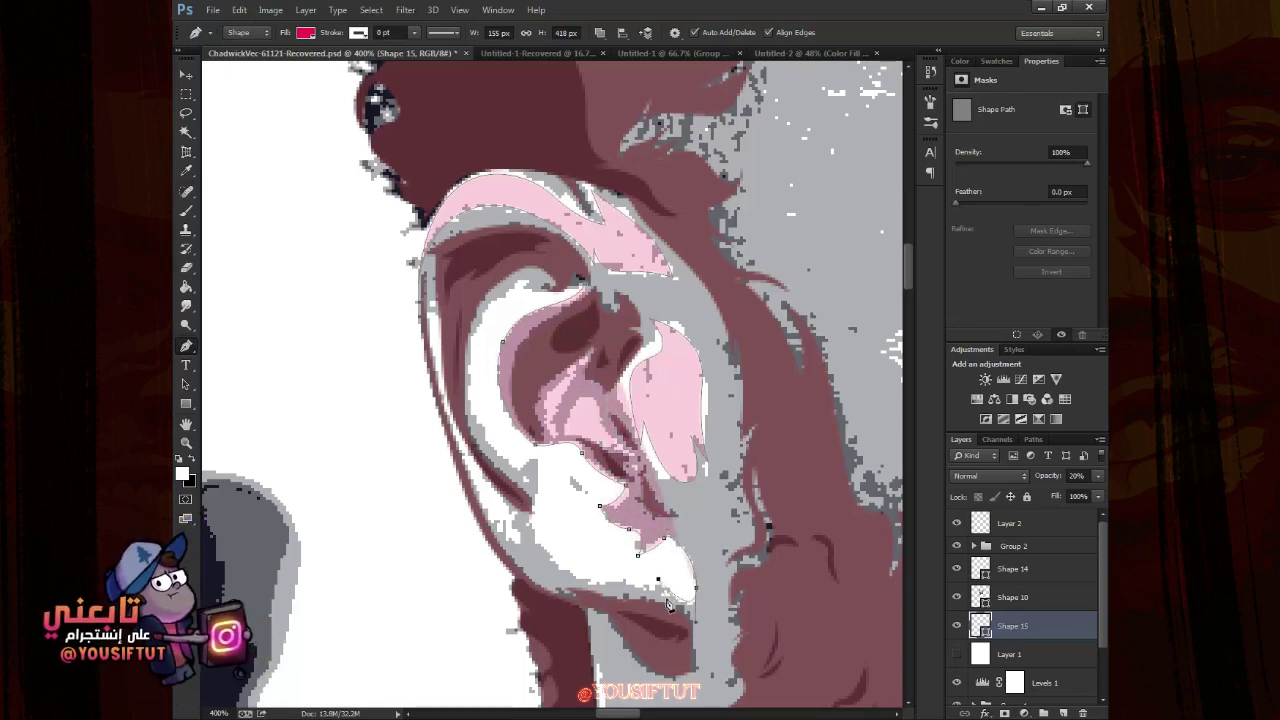
click(543, 543)
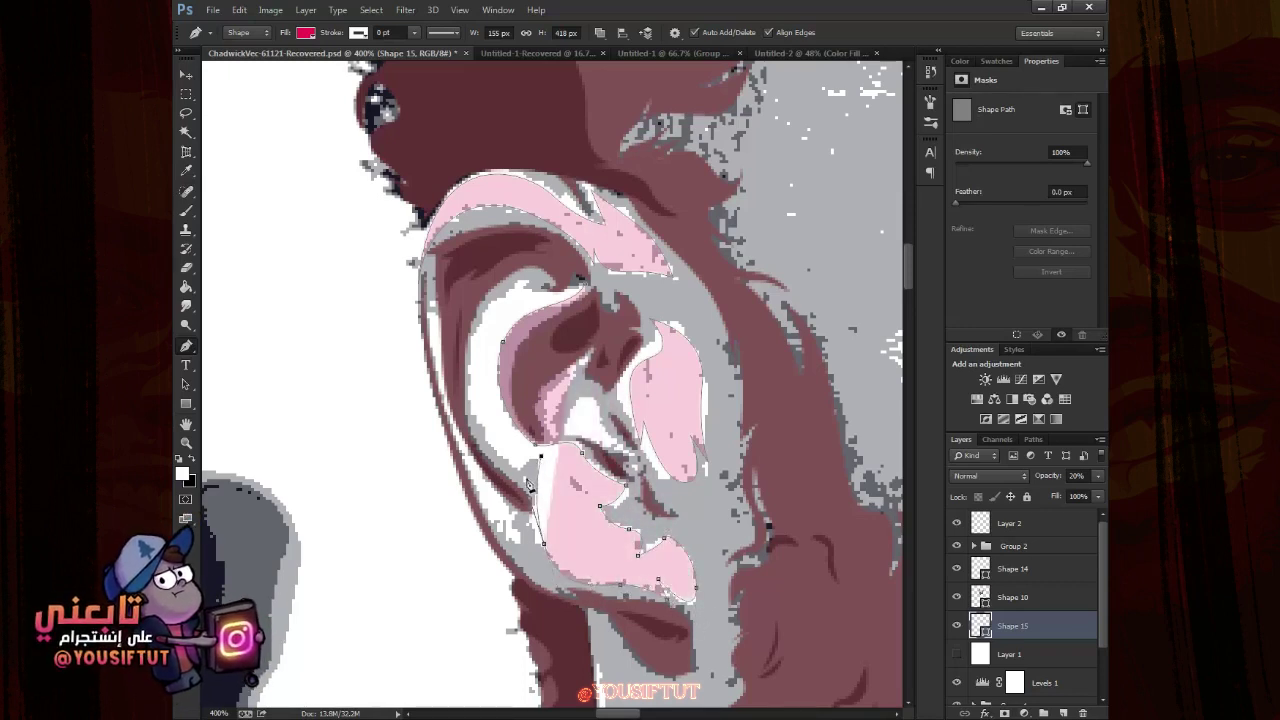
mouse_move(473, 373)
mouse_down()
mouse_move(472, 310)
mouse_move(585, 290)
mouse_up()
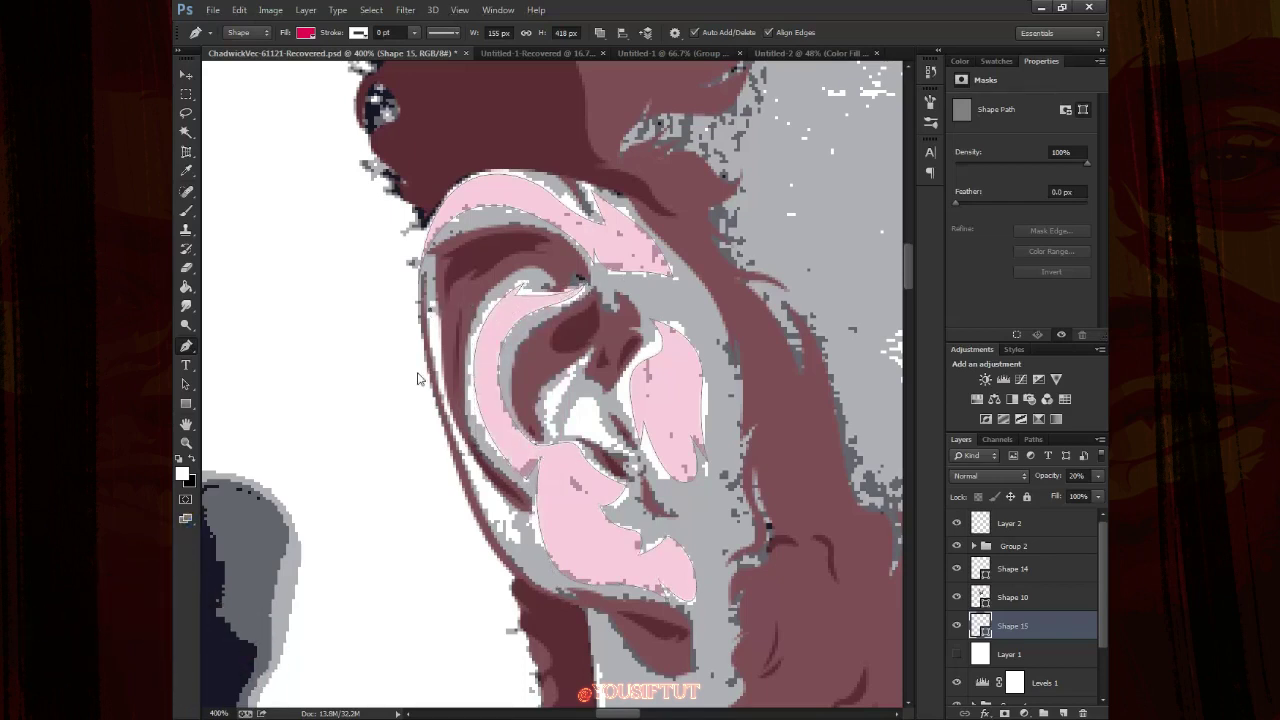
drag(497, 508, 497, 560)
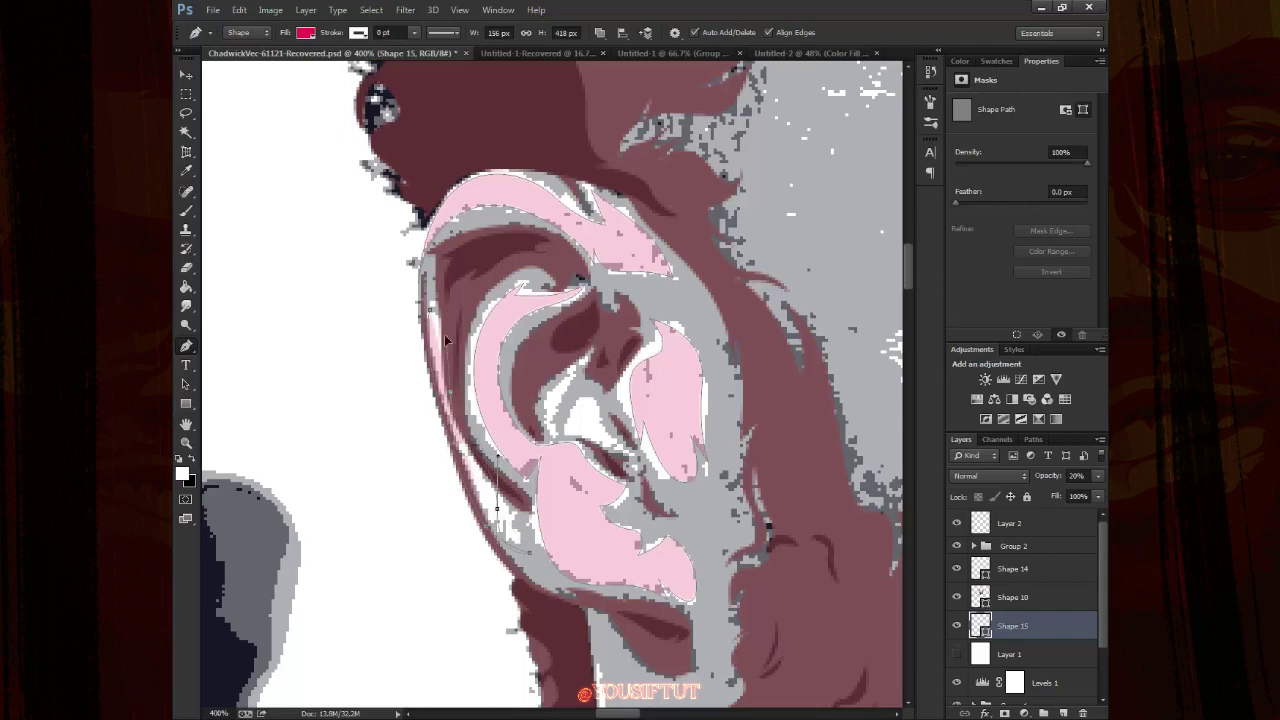
Zoom in on the inner ear, check path combine options, and draw another highlight piece
key(z)
click(680, 456)
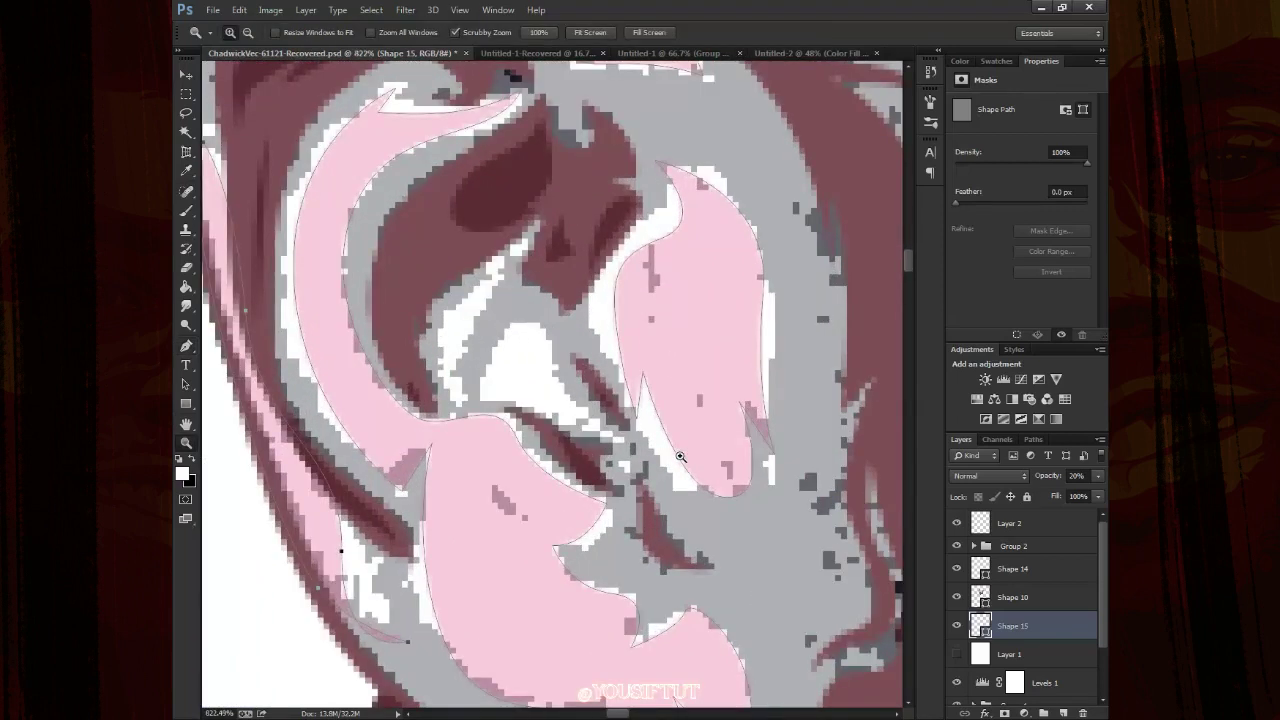
key(p)
click(600, 33)
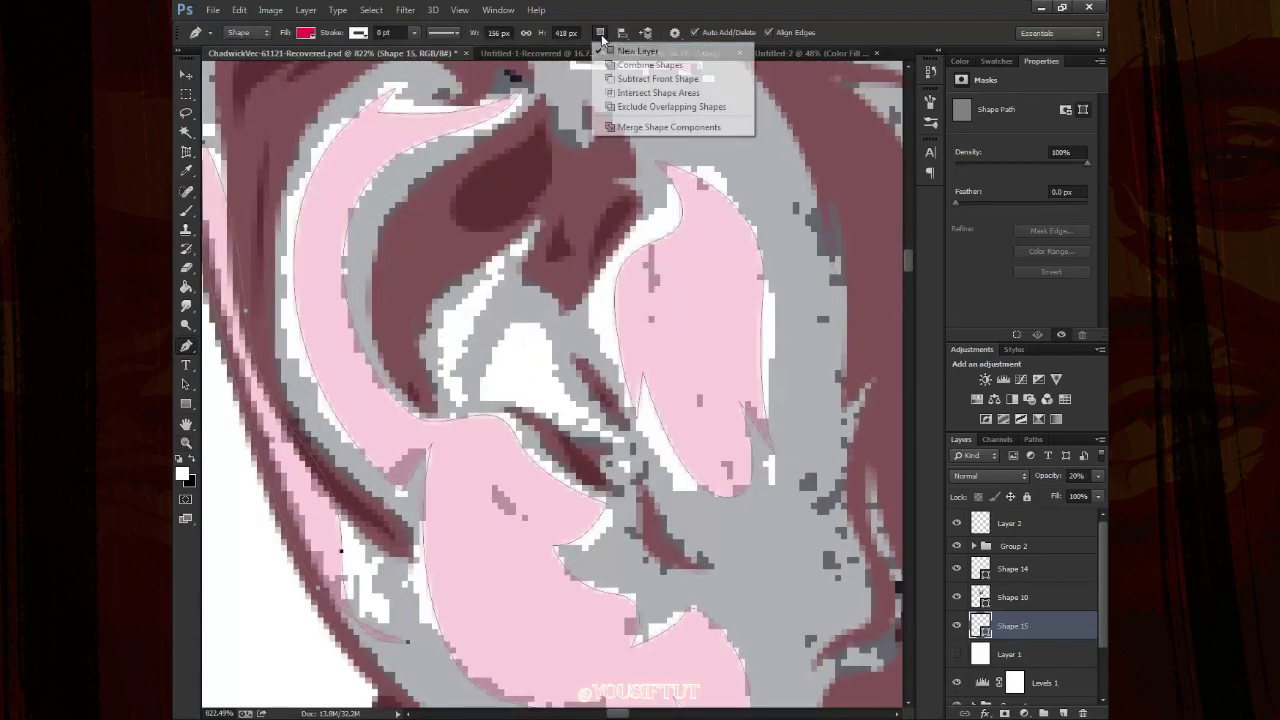
click(480, 400)
click(535, 323)
mouse_move(547, 392)
mouse_down()
mouse_move(566, 401)
mouse_move(508, 410)
mouse_up()
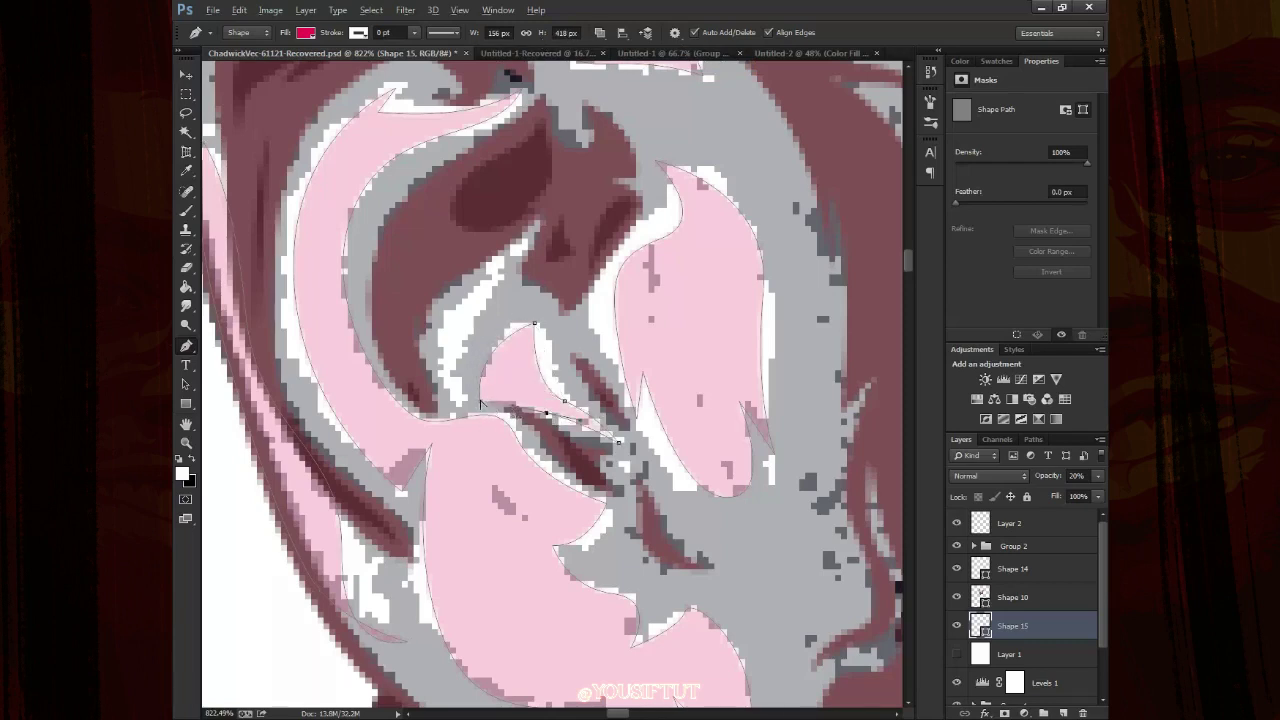
Add a small closed curved highlight path in the ear, then zoom out to the whole face
click(497, 262)
click(456, 406)
drag(456, 347, 443, 364)
click(497, 262)
key(z)
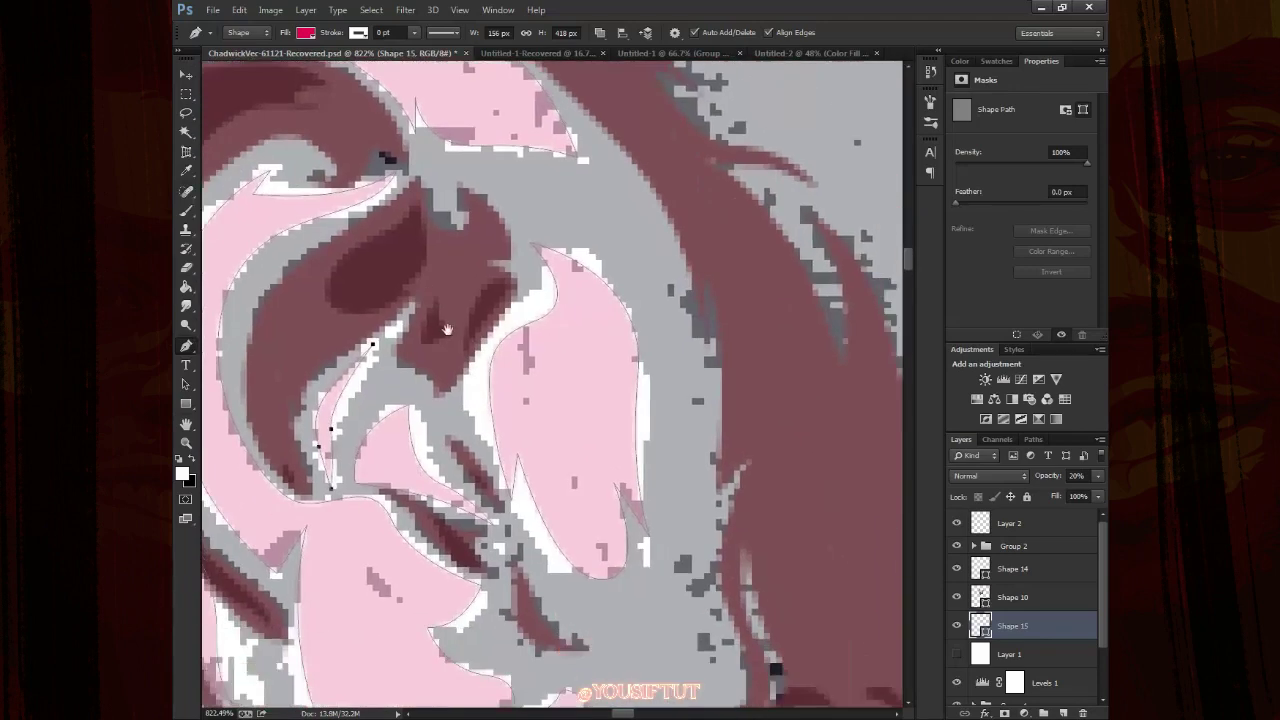
drag(614, 314, 745, 433)
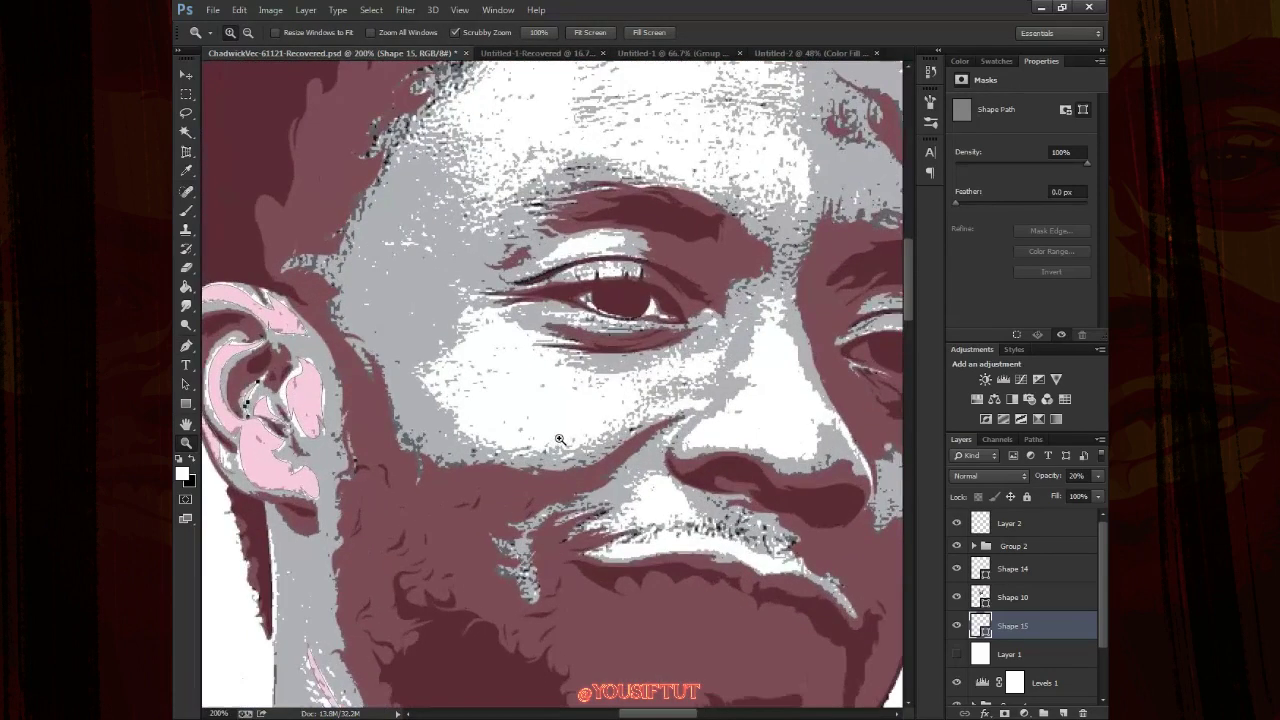
Start the new Shape 16 with a curved outline under the eye, lowering its opacity to 20%
key(p)
key(ctrl+plus)
click(870, 313)
click(810, 382)
click(748, 403)
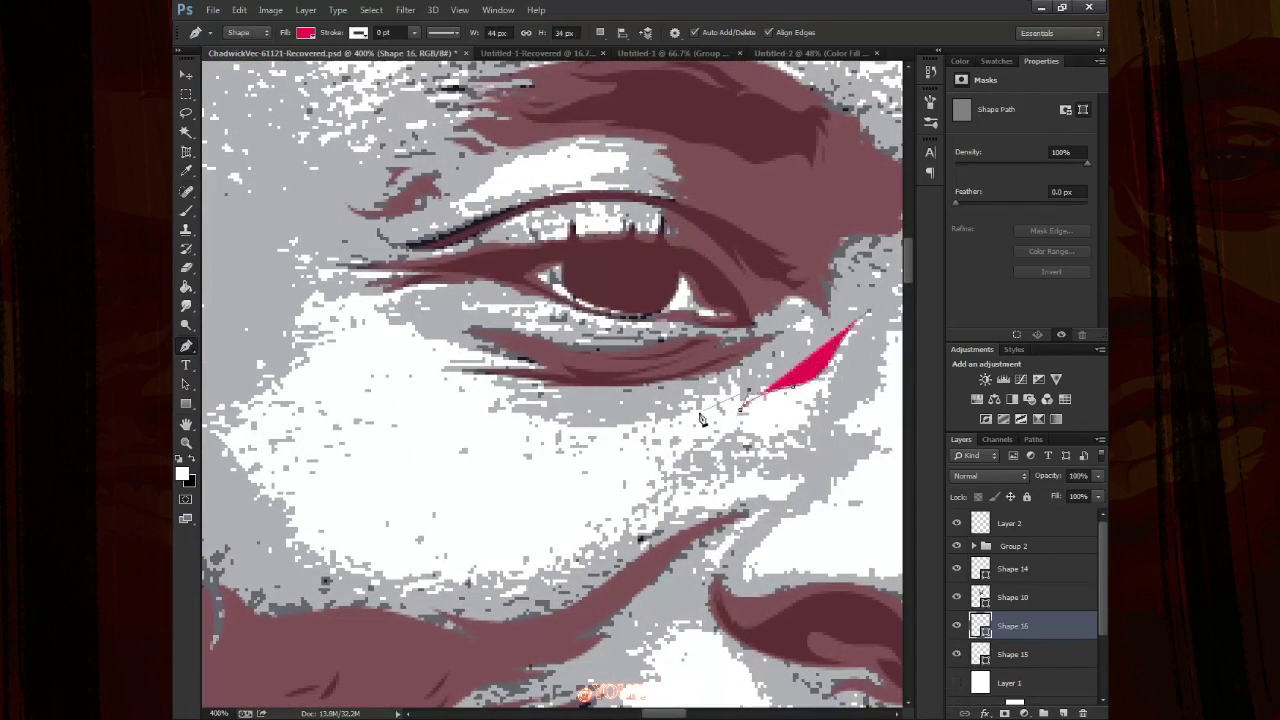
mouse_move(617, 428)
mouse_down()
mouse_move(520, 433)
mouse_move(505, 390)
mouse_move(555, 394)
mouse_up()
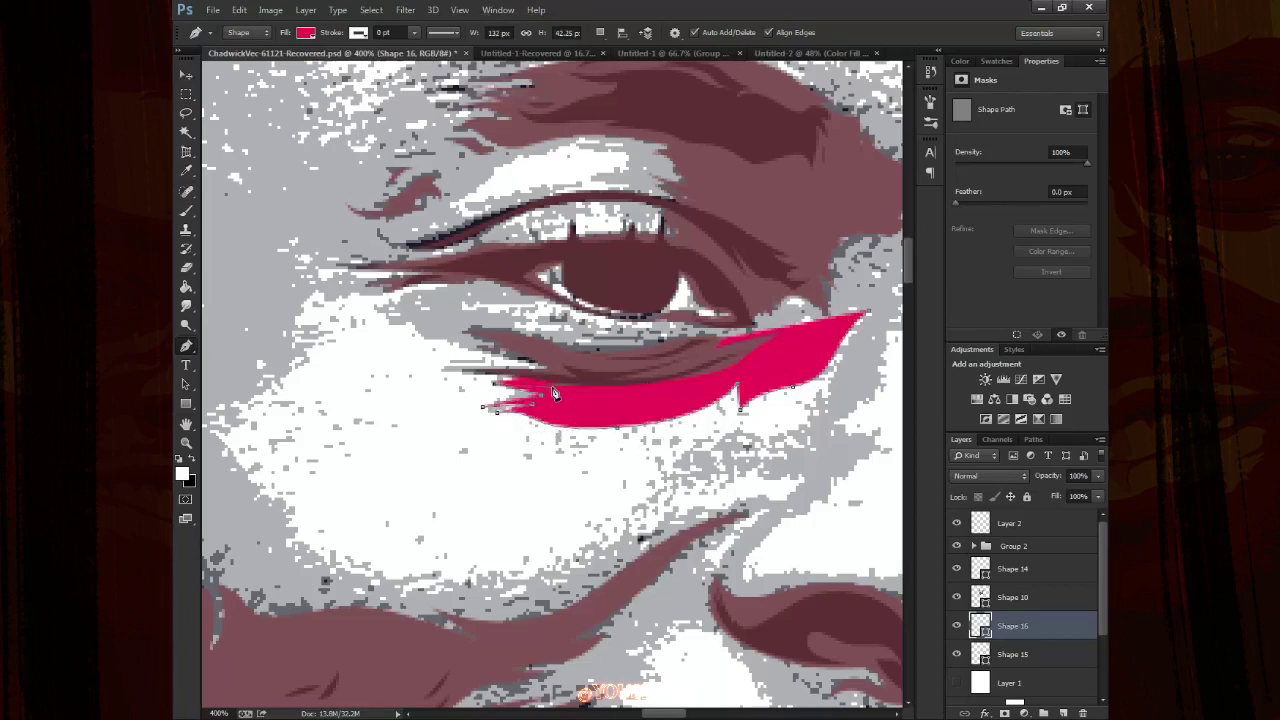
key(2)
drag(444, 371, 453, 350)
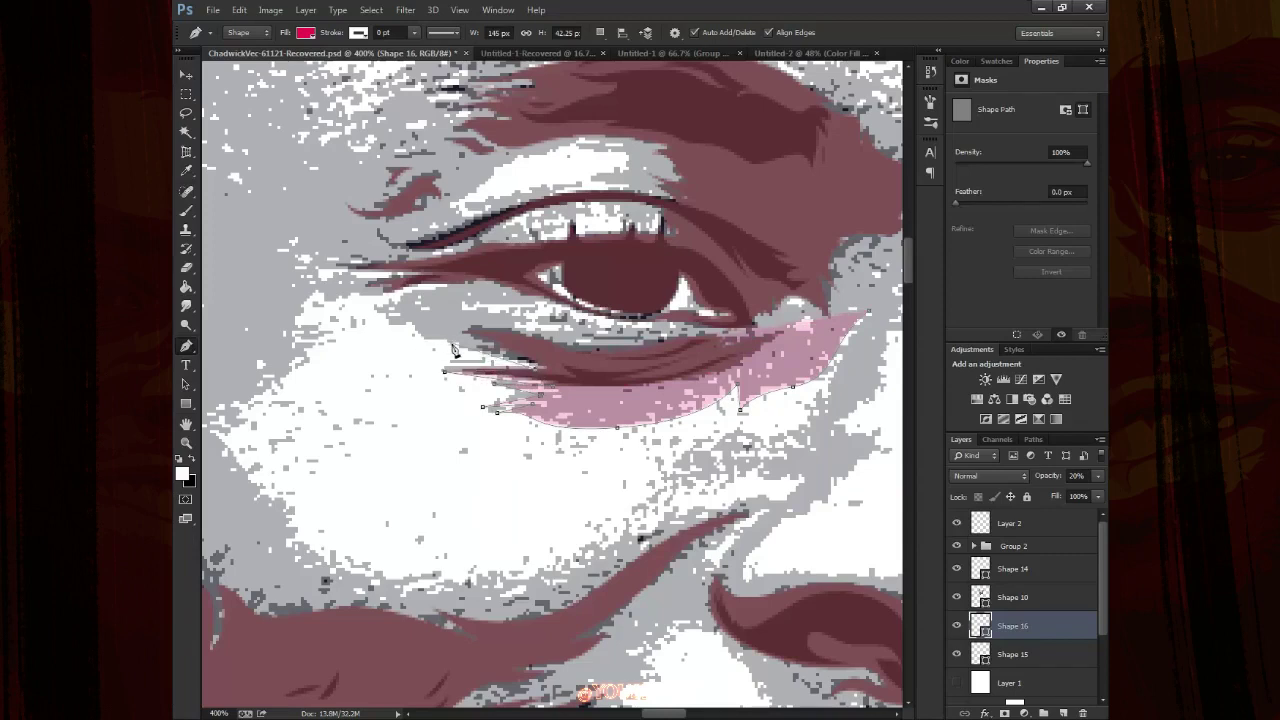
mouse_move(363, 304)
mouse_down()
mouse_move(386, 318)
mouse_move(310, 312)
mouse_up()
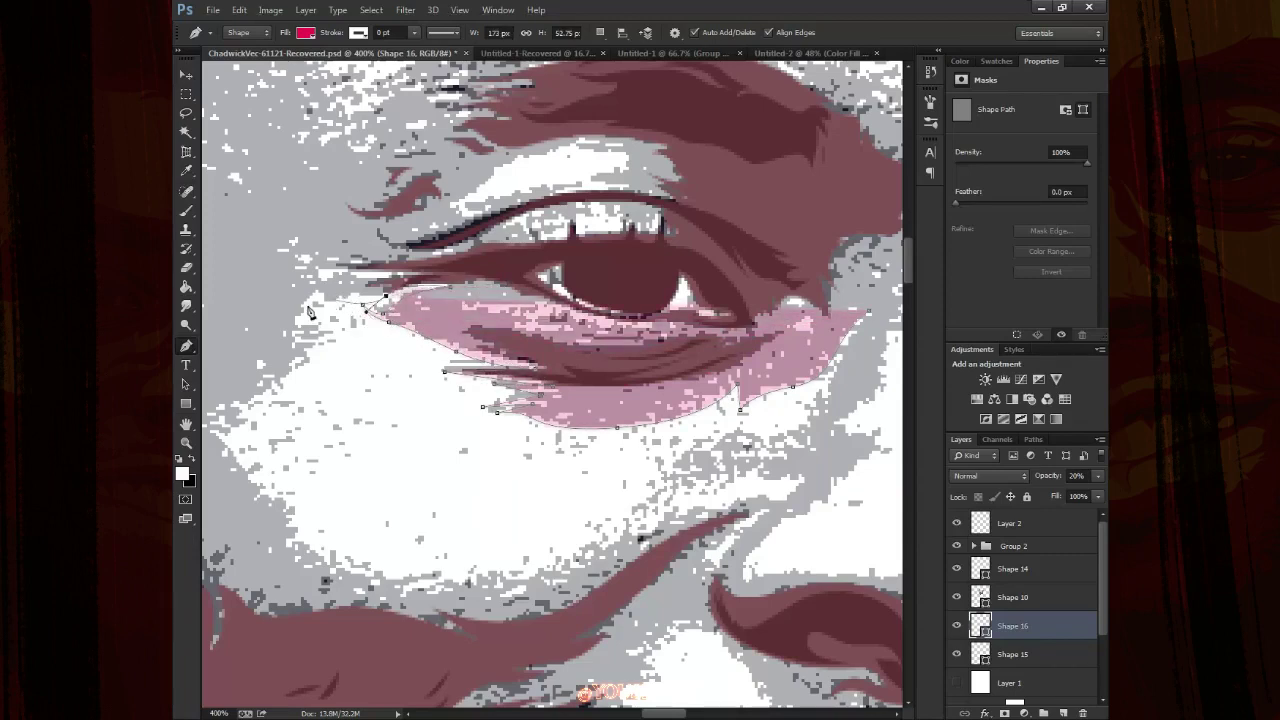
click(298, 296)
Continue the highlight outline down the outer and lower cheek toward the nose
drag(298, 361, 244, 384)
click(249, 425)
drag(206, 432, 398, 366)
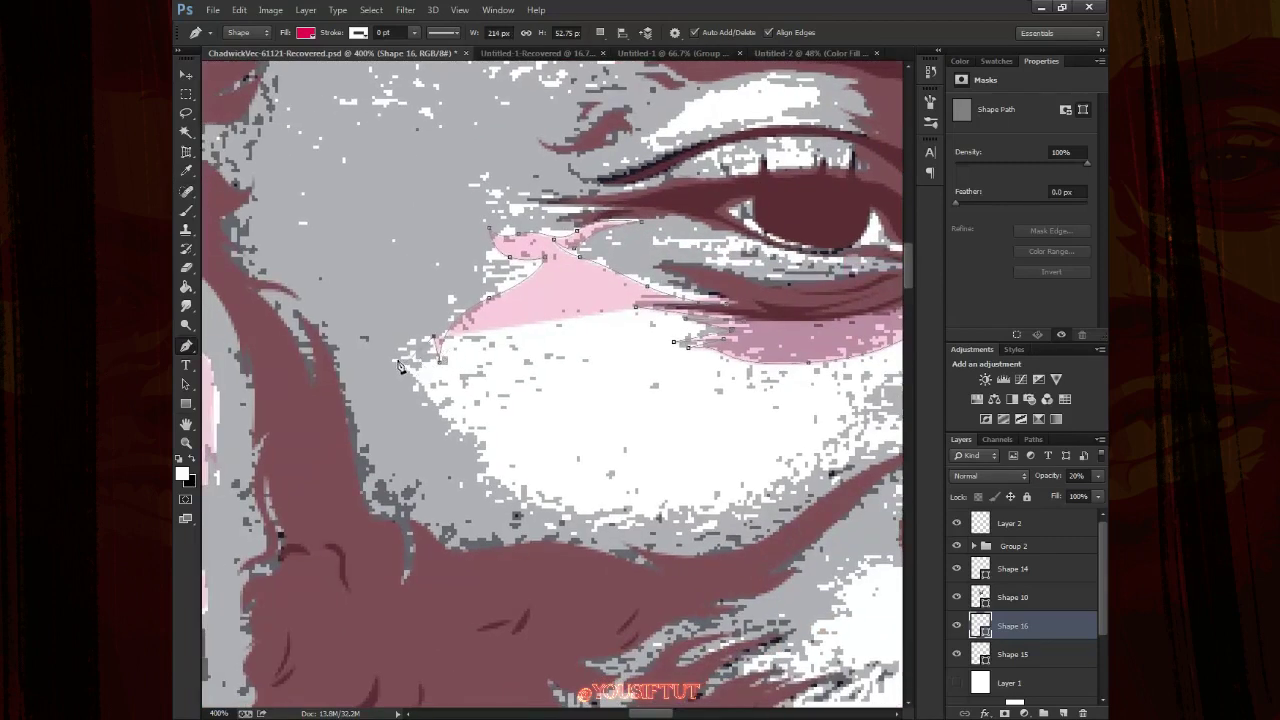
click(486, 455)
mouse_move(628, 509)
mouse_down()
mouse_move(663, 491)
mouse_move(552, 454)
mouse_up()
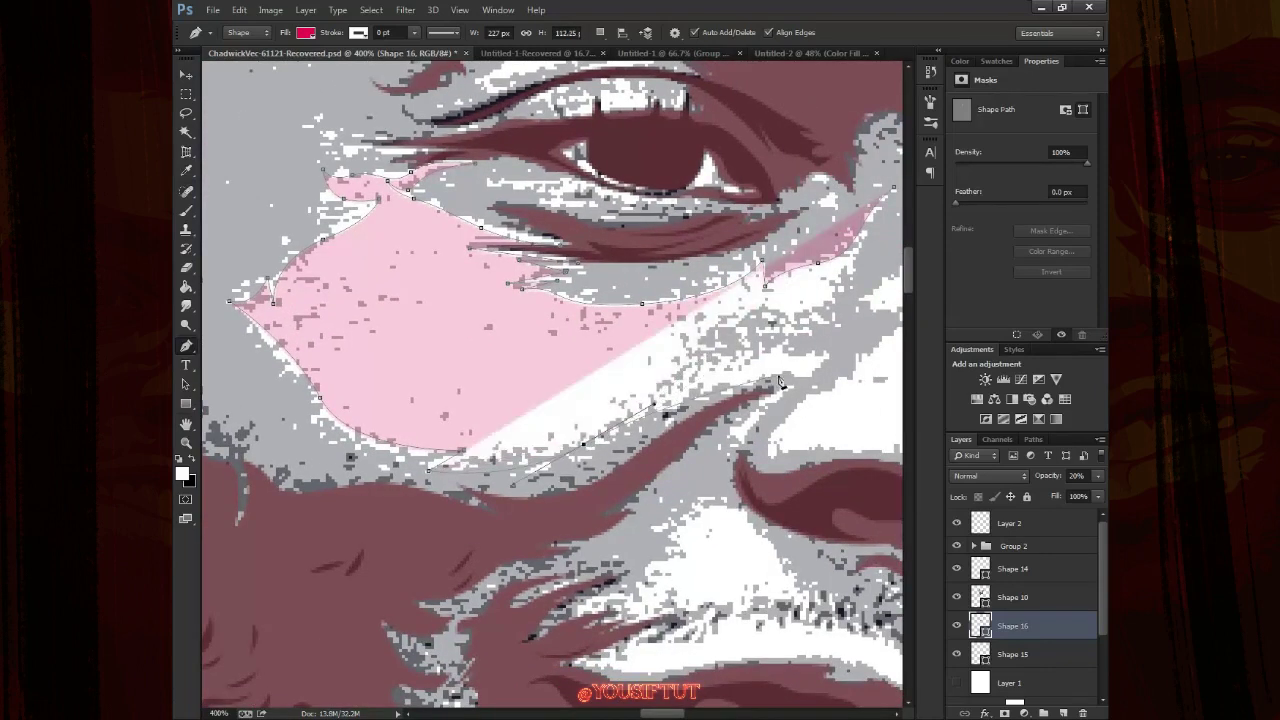
drag(806, 373, 834, 350)
click(747, 352)
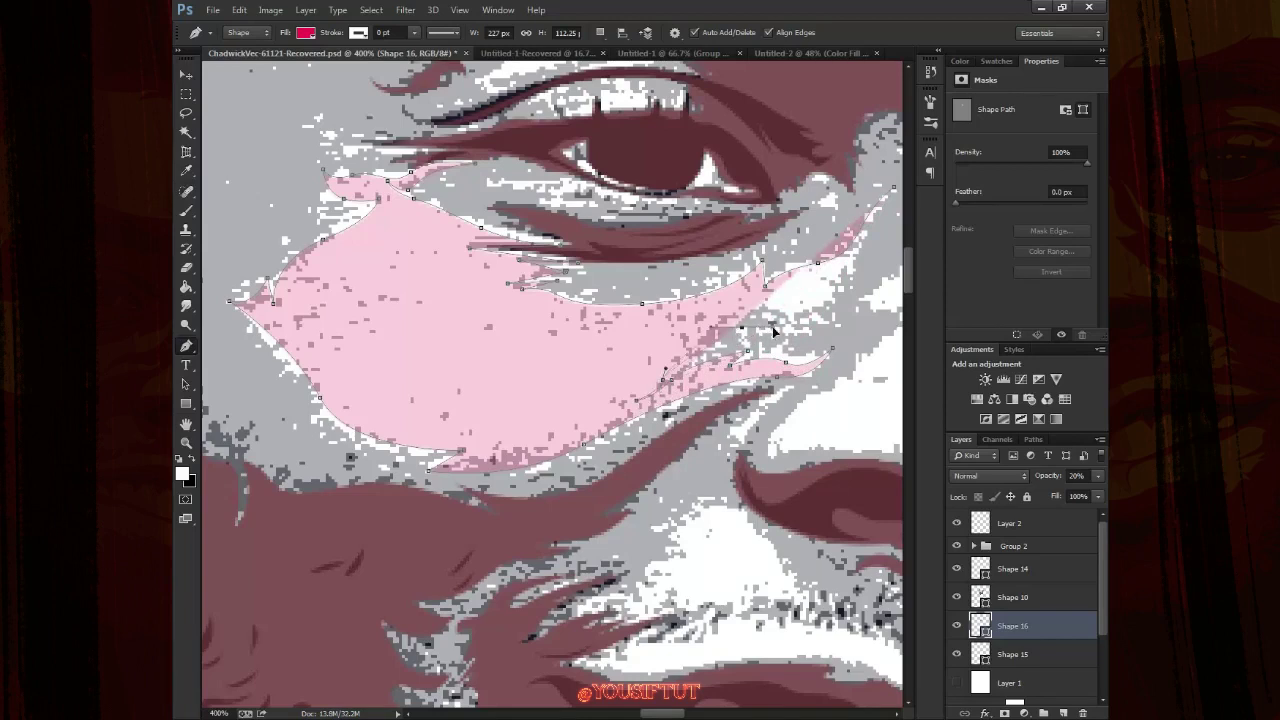
Set the Pen tool to Combine Shapes and add a curved point beside the nose
drag(861, 248, 786, 298)
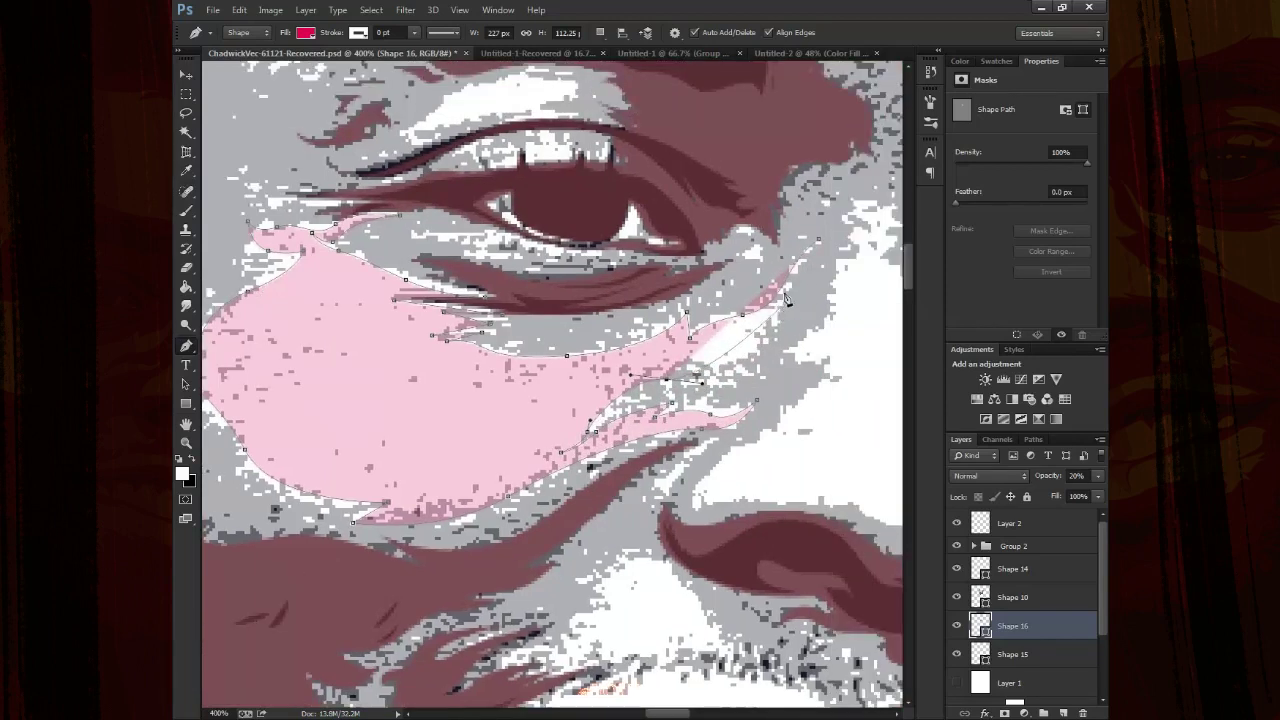
drag(826, 345, 632, 401)
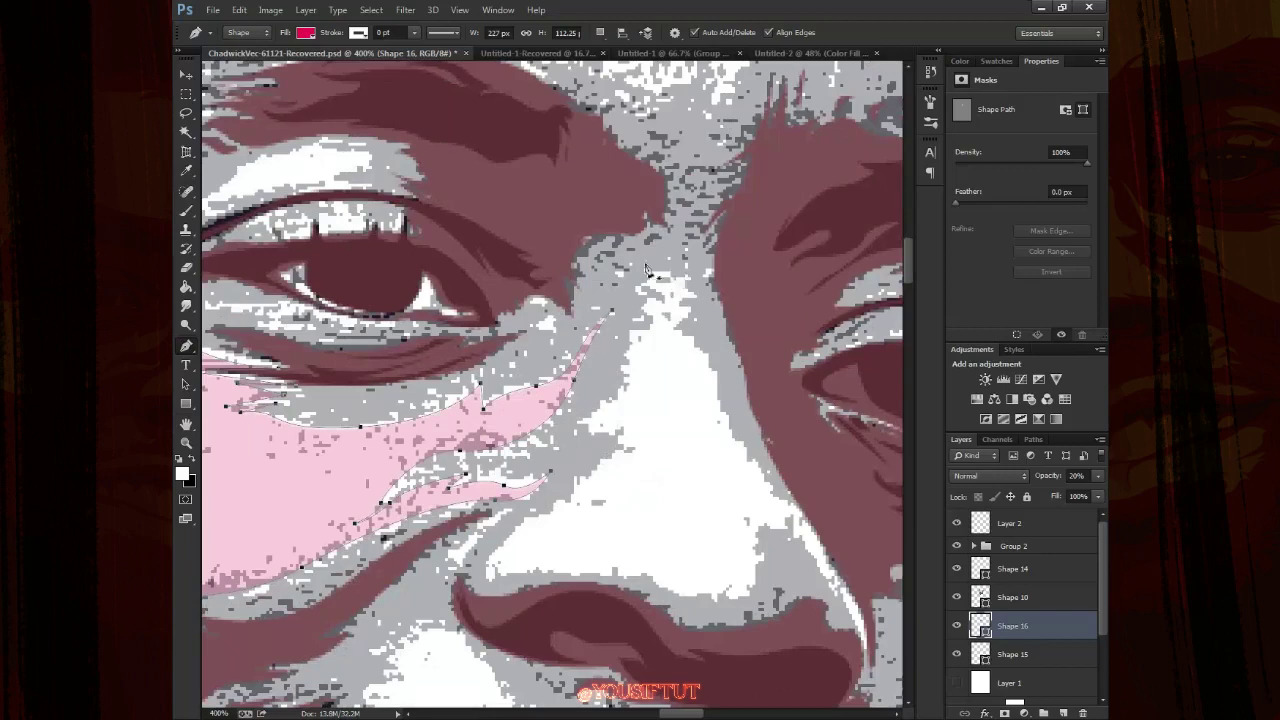
click(600, 32)
click(640, 48)
mouse_move(610, 404)
mouse_down()
mouse_move(578, 432)
mouse_move(605, 476)
mouse_up()
key(Escape)
Trace the nose highlight outline down the side of the nose and around the nostril
click(568, 507)
click(526, 521)
drag(487, 569, 486, 583)
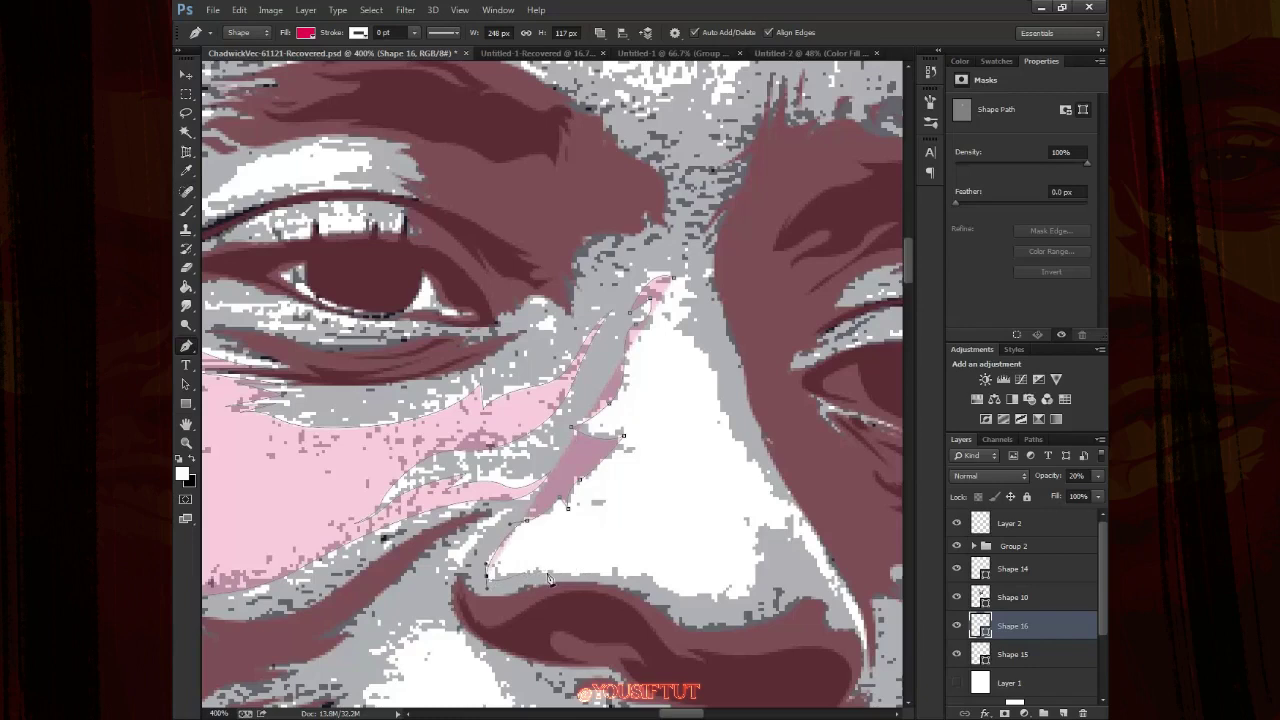
click(609, 567)
drag(667, 581, 752, 596)
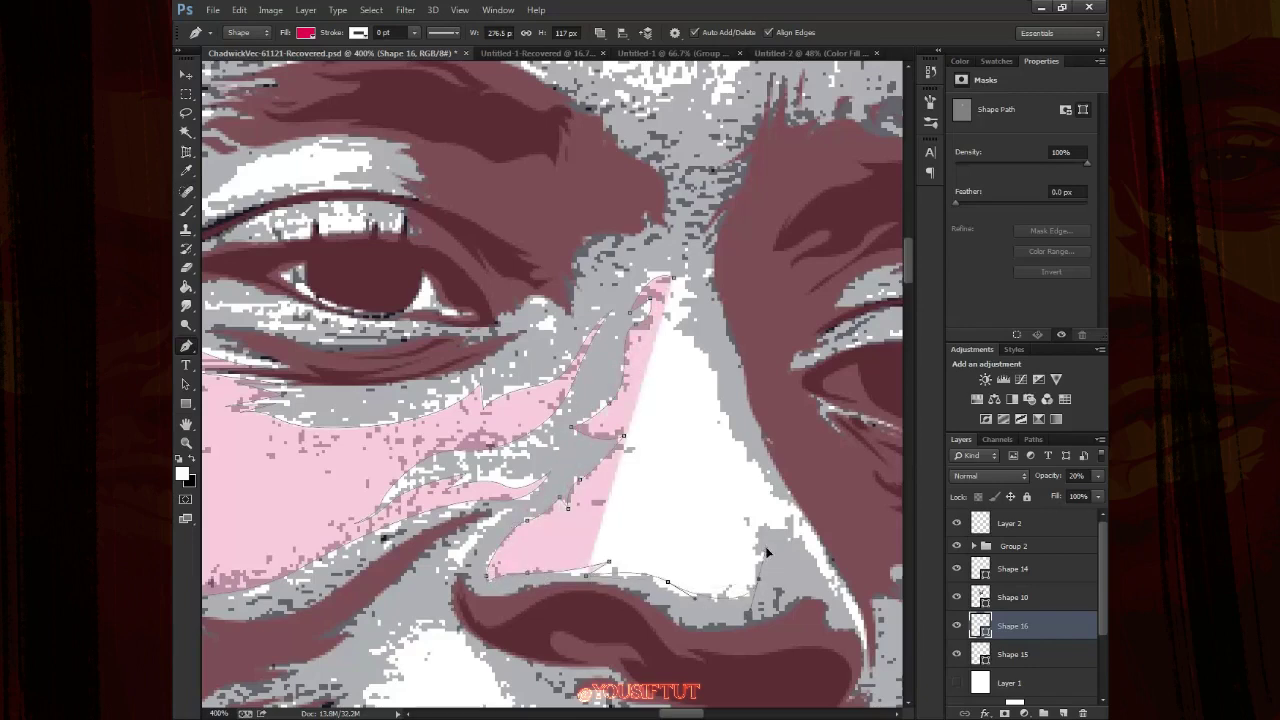
click(746, 524)
click(775, 514)
Finish the nose outline up the bridge and drop Shape 16's opacity to 10%
click(805, 546)
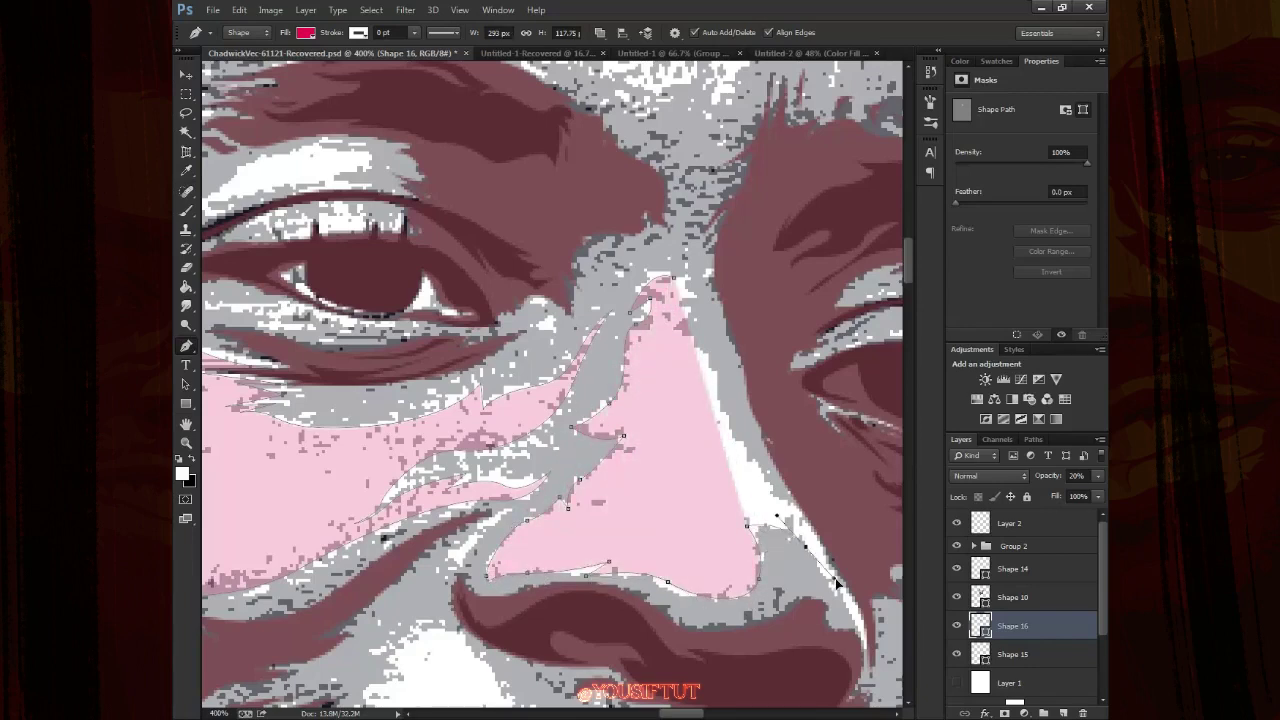
click(836, 579)
click(860, 631)
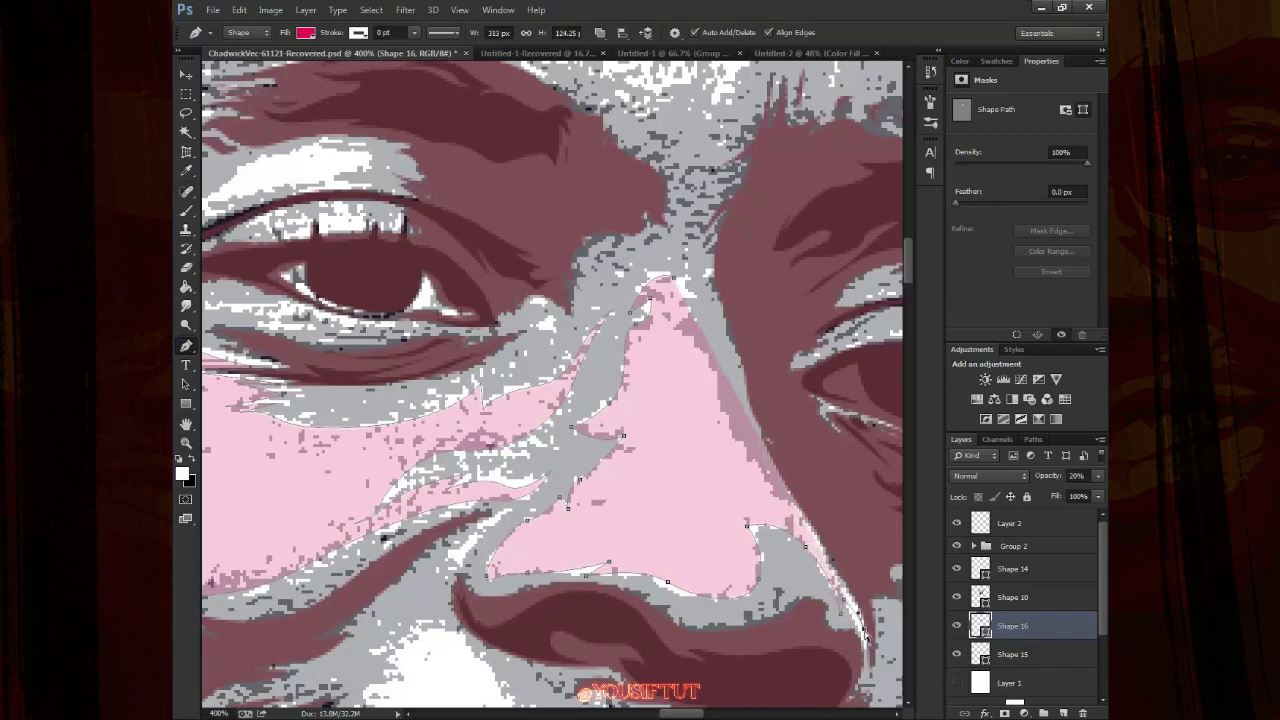
drag(788, 511, 727, 474)
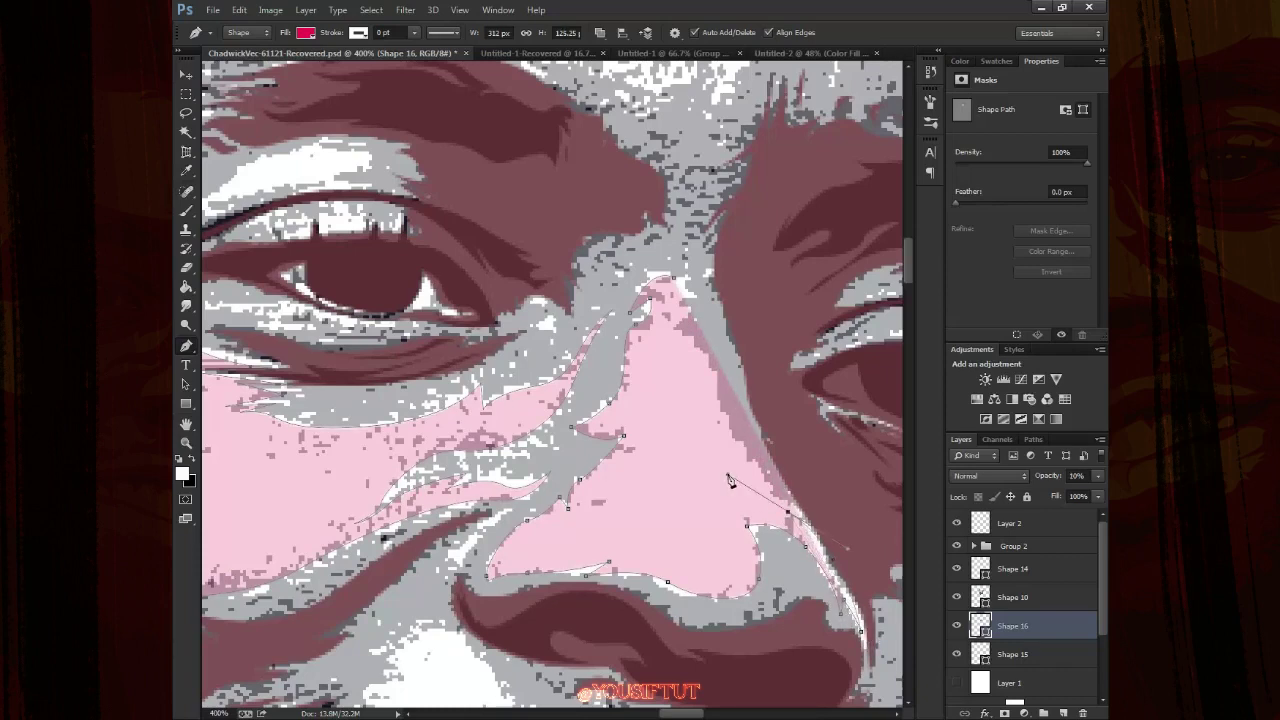
key(1)
click(671, 331)
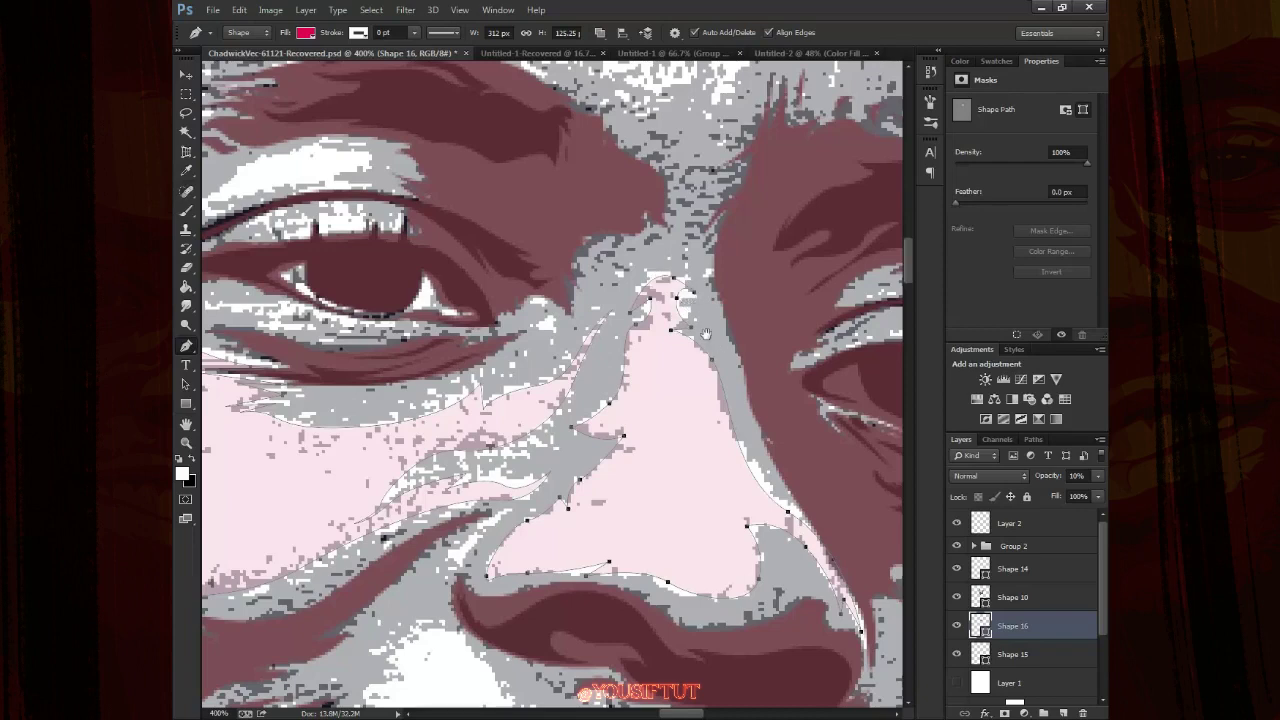
drag(706, 333, 612, 483)
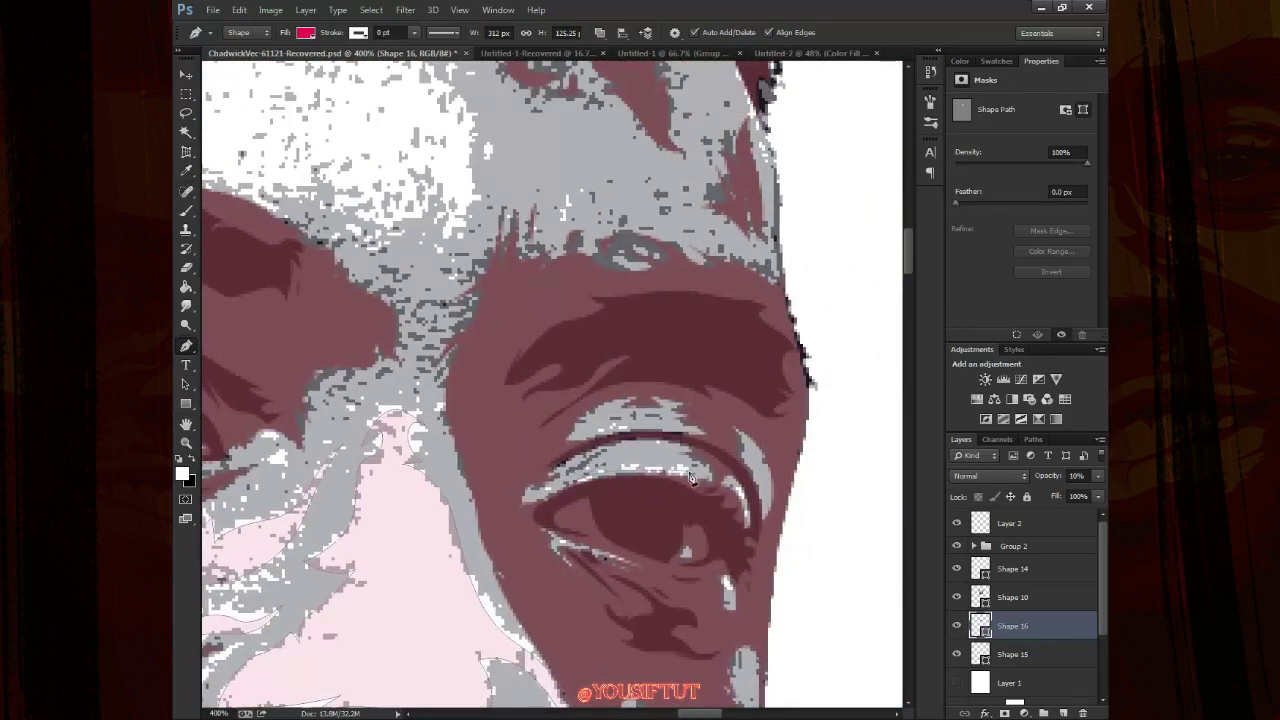
Trace a closed curved highlight strip along the upper eyelid on Shape 16
mouse_move(432, 420)
mouse_down()
mouse_move(575, 441)
mouse_move(636, 408)
mouse_up()
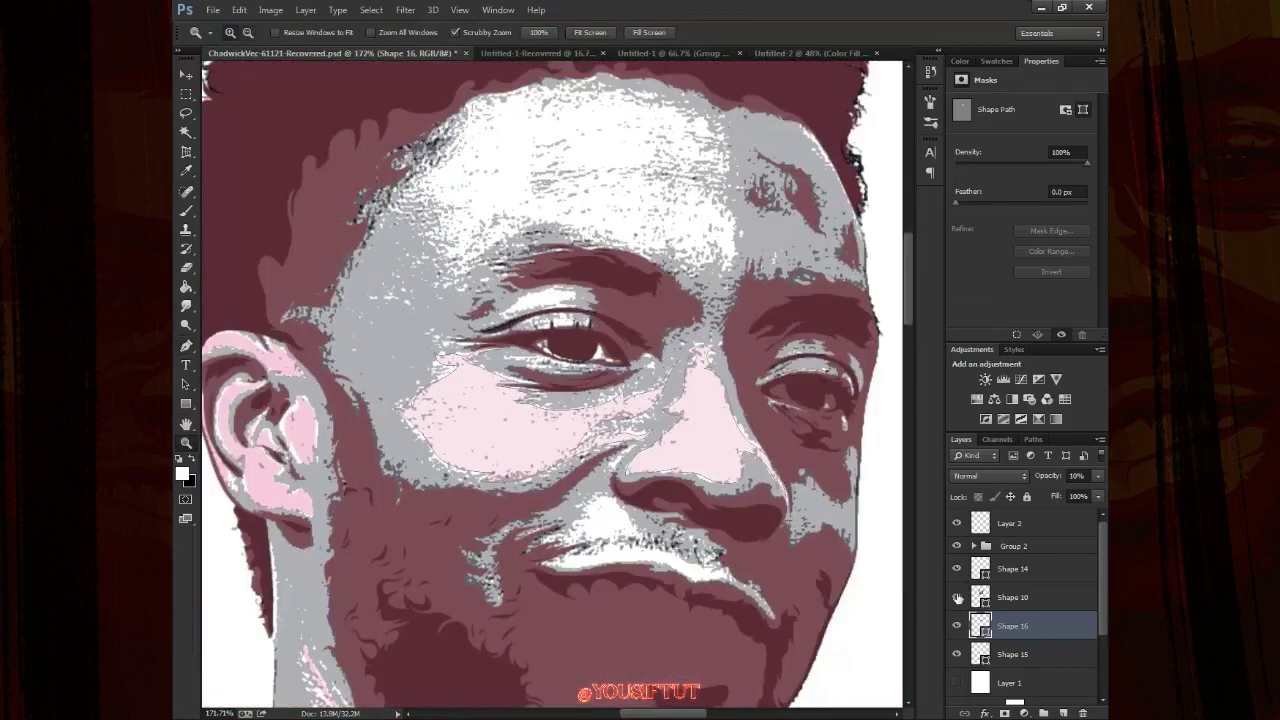
drag(570, 305, 640, 300)
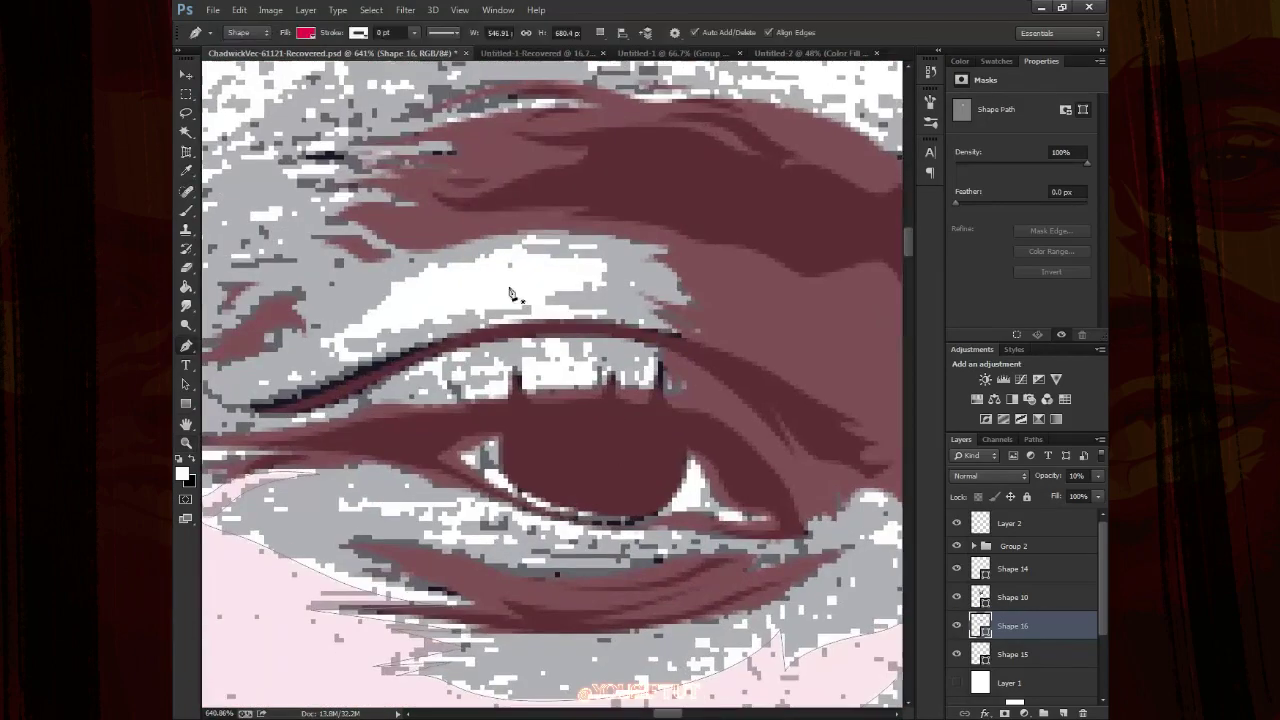
drag(368, 326, 415, 314)
mouse_move(510, 247)
mouse_down()
mouse_move(541, 242)
mouse_move(585, 262)
mouse_move(531, 300)
mouse_up()
click(607, 262)
drag(442, 315, 414, 324)
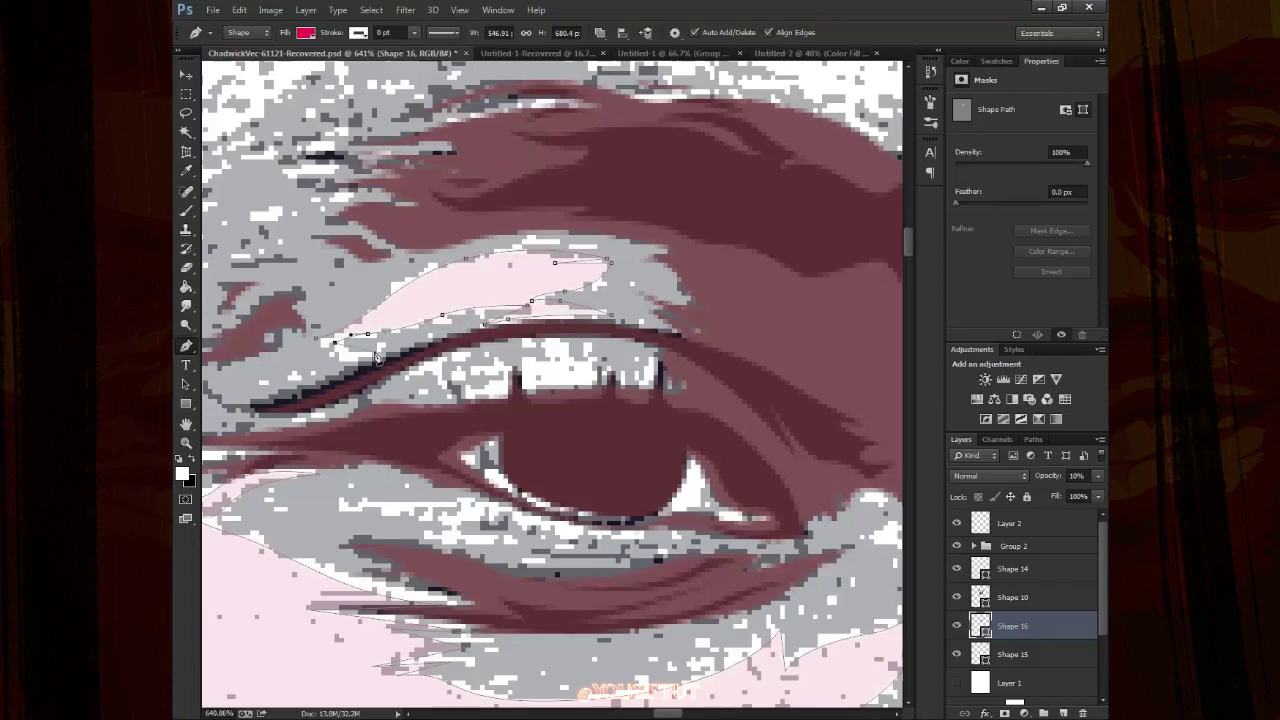
click(334, 343)
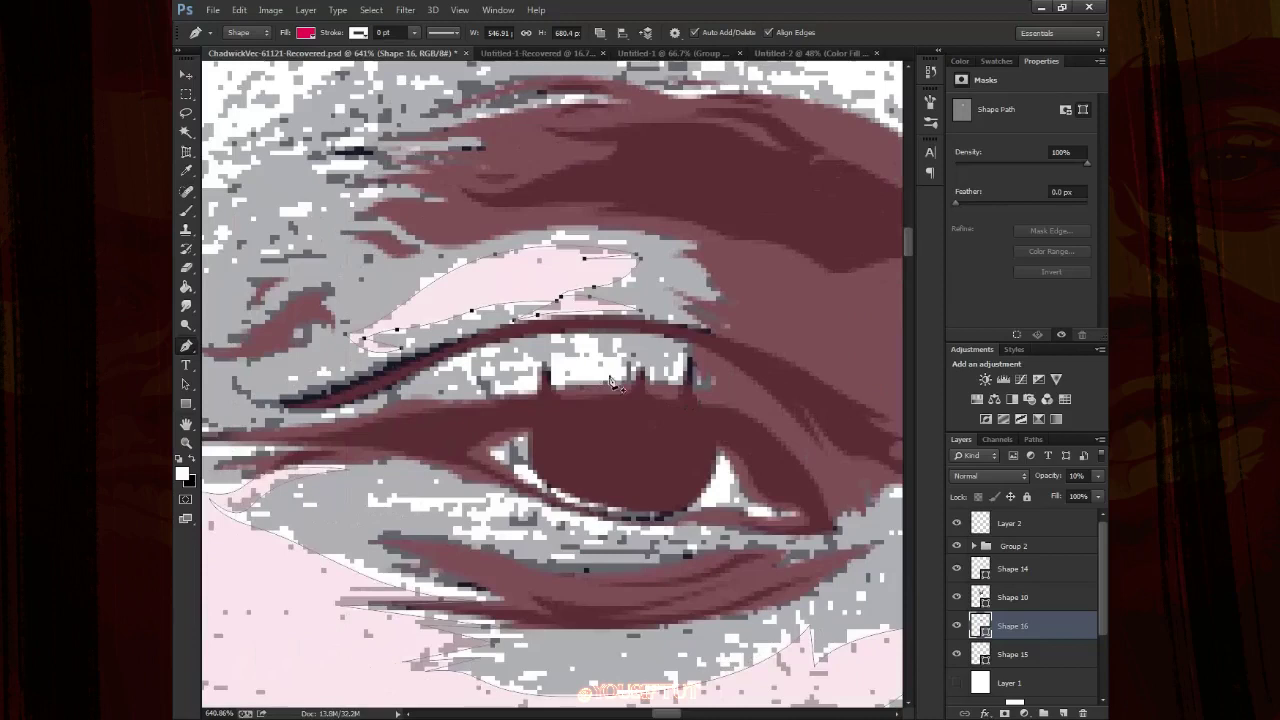
key(Return)
Add anchor points around the white of the eye
click(470, 356)
click(500, 389)
click(648, 374)
mouse_move(588, 454)
mouse_down()
mouse_move(612, 332)
mouse_move(675, 319)
mouse_up()
Toggle Shape 16's visibility to compare, then fit the whole face on screen
click(956, 626)
click(957, 626)
key(z)
key(ctrl+0)
click(653, 311)
Merge the ear and cheek highlight layers, hide the photo and highlight, and select the background layer
key(v)
shift+click(1053, 654)
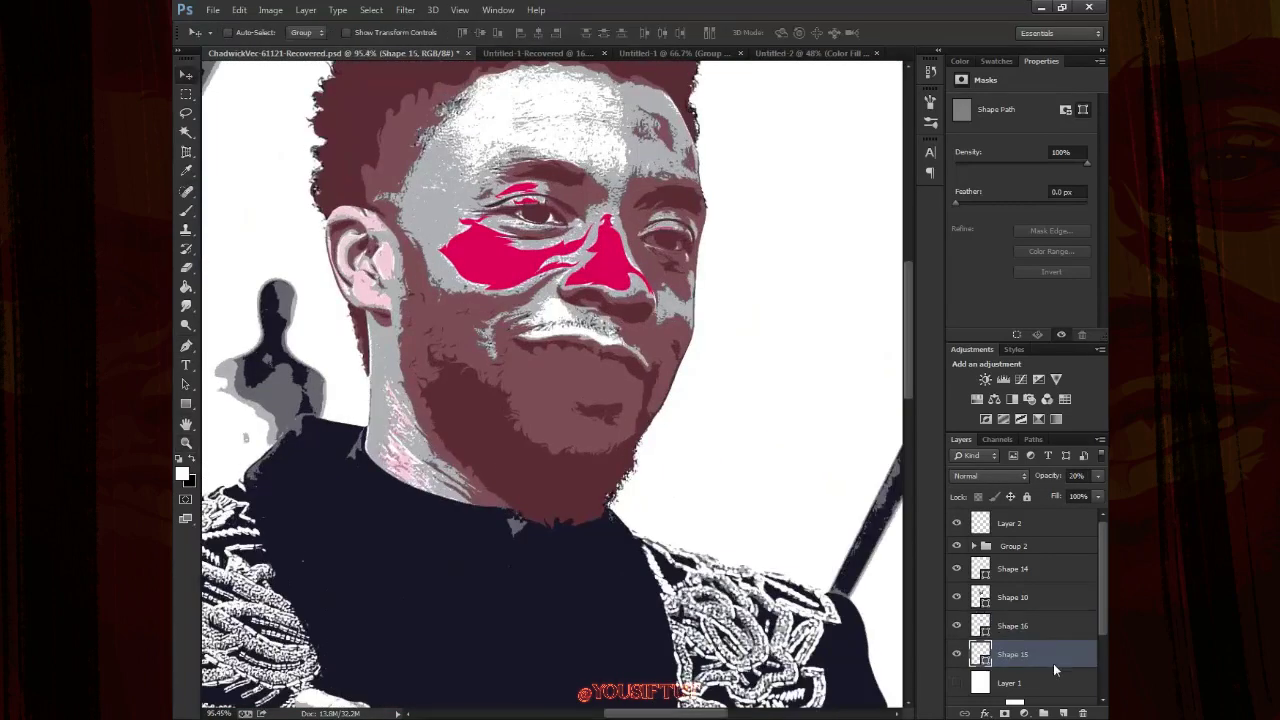
key(ctrl+e)
click(957, 654)
click(956, 626)
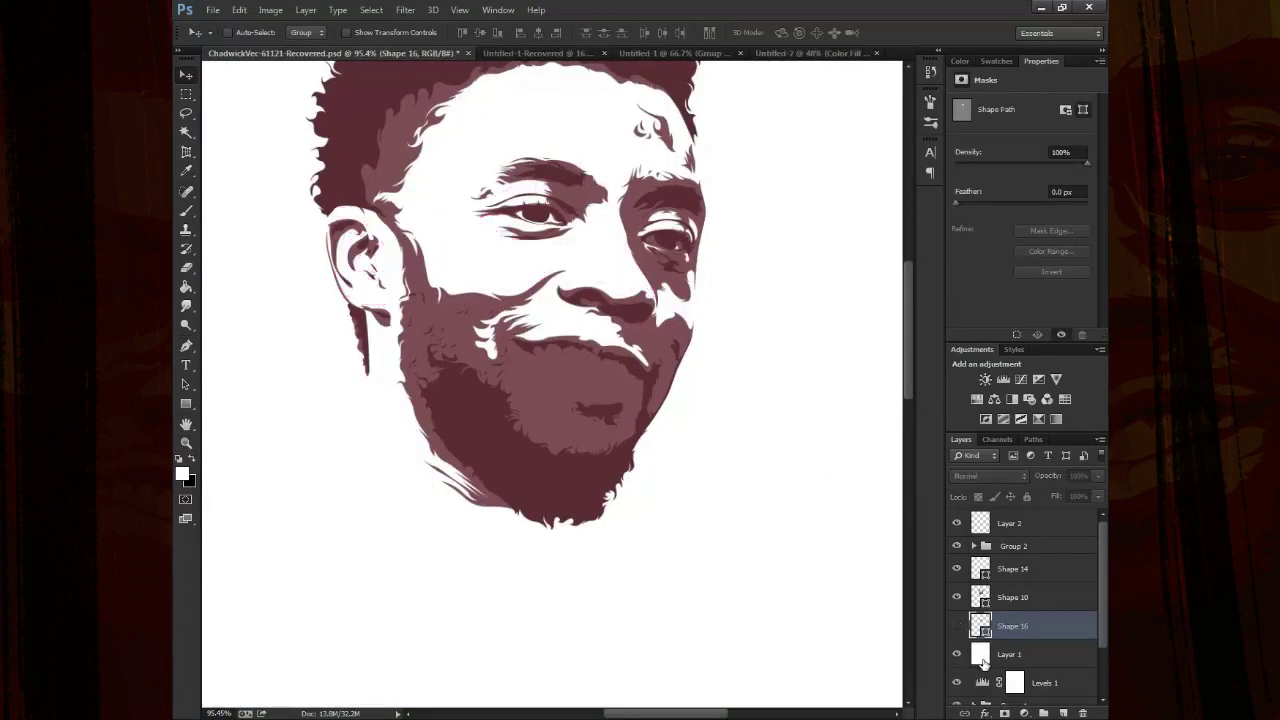
click(1010, 654)
Sample the maroon from the face and fill the background with dusty pink
key(i)
click(601, 411)
click(182, 474)
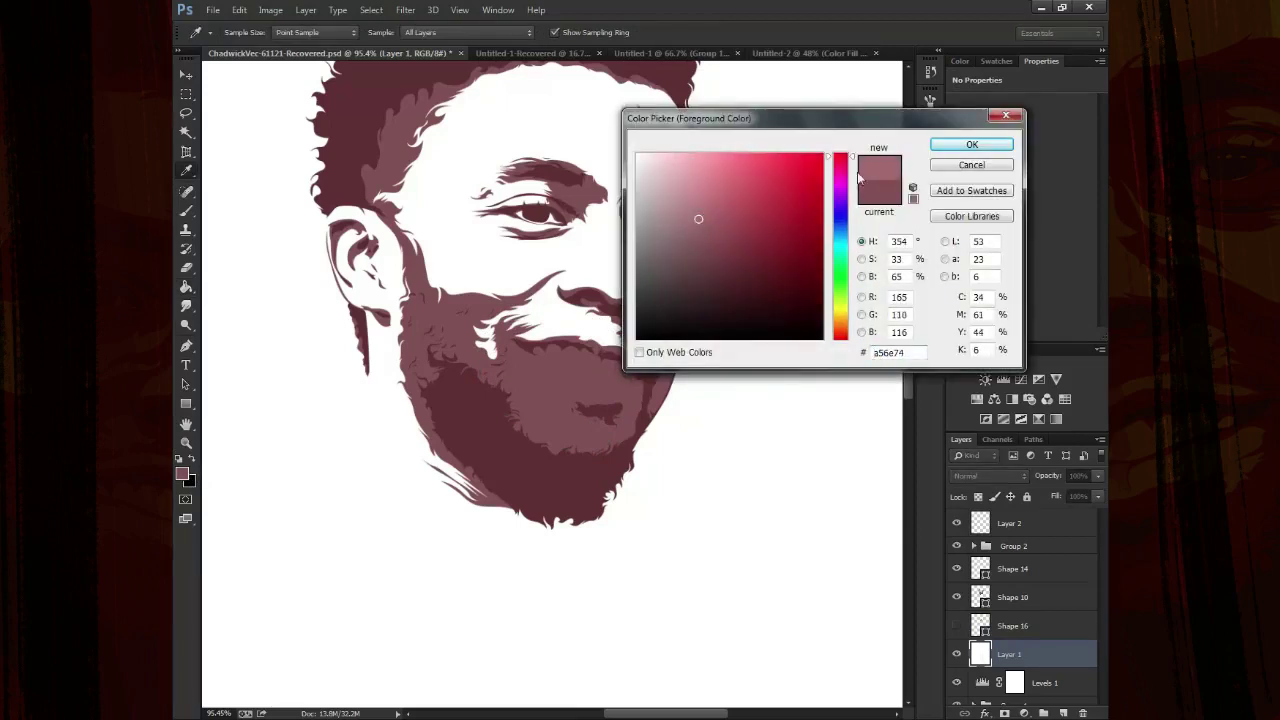
key(Return)
key(g)
click(872, 342)
Sample a mauve and adjust its saturation and hue toward a muted dusty mauve backdrop
key(i)
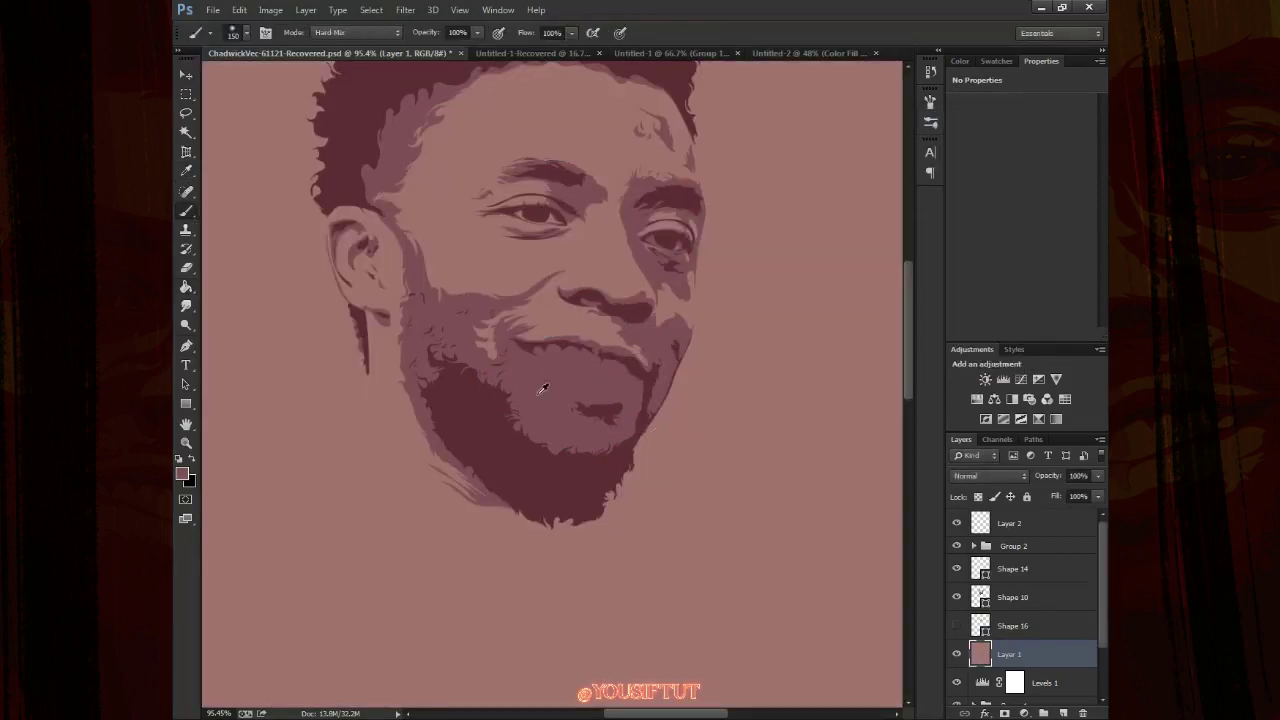
click(554, 367)
click(182, 474)
click(861, 259)
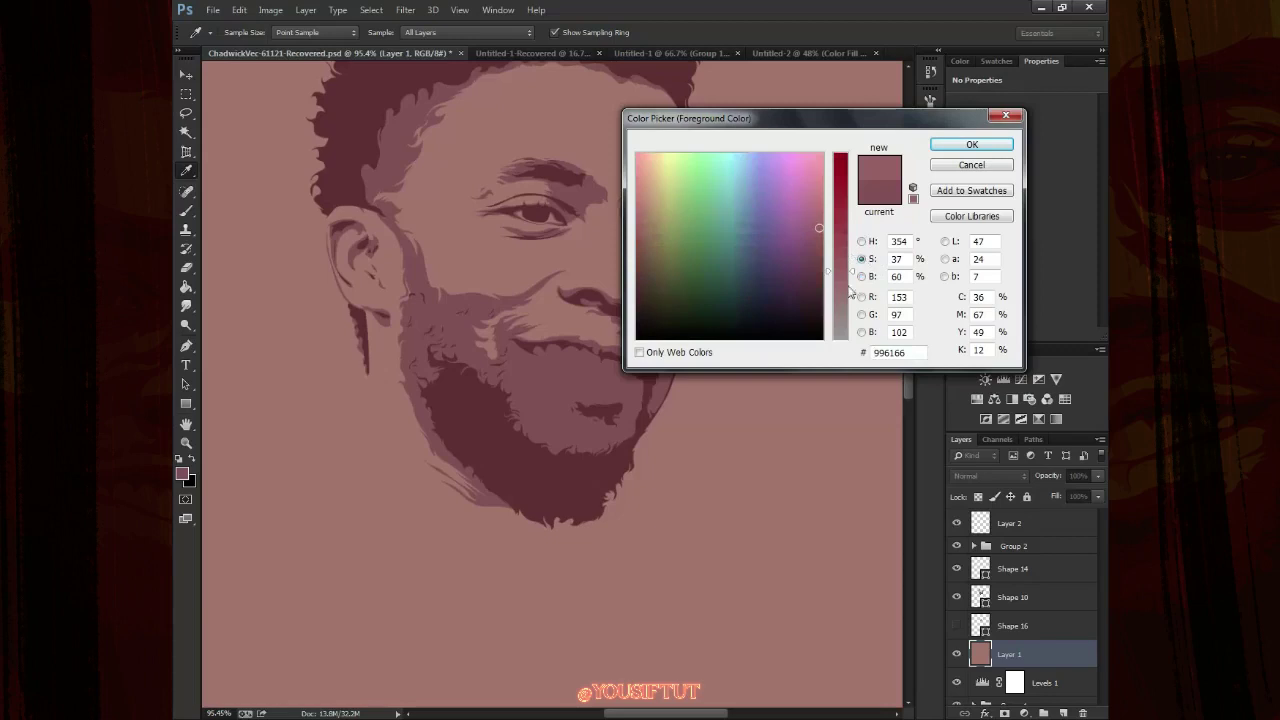
click(840, 286)
click(962, 146)
click(861, 241)
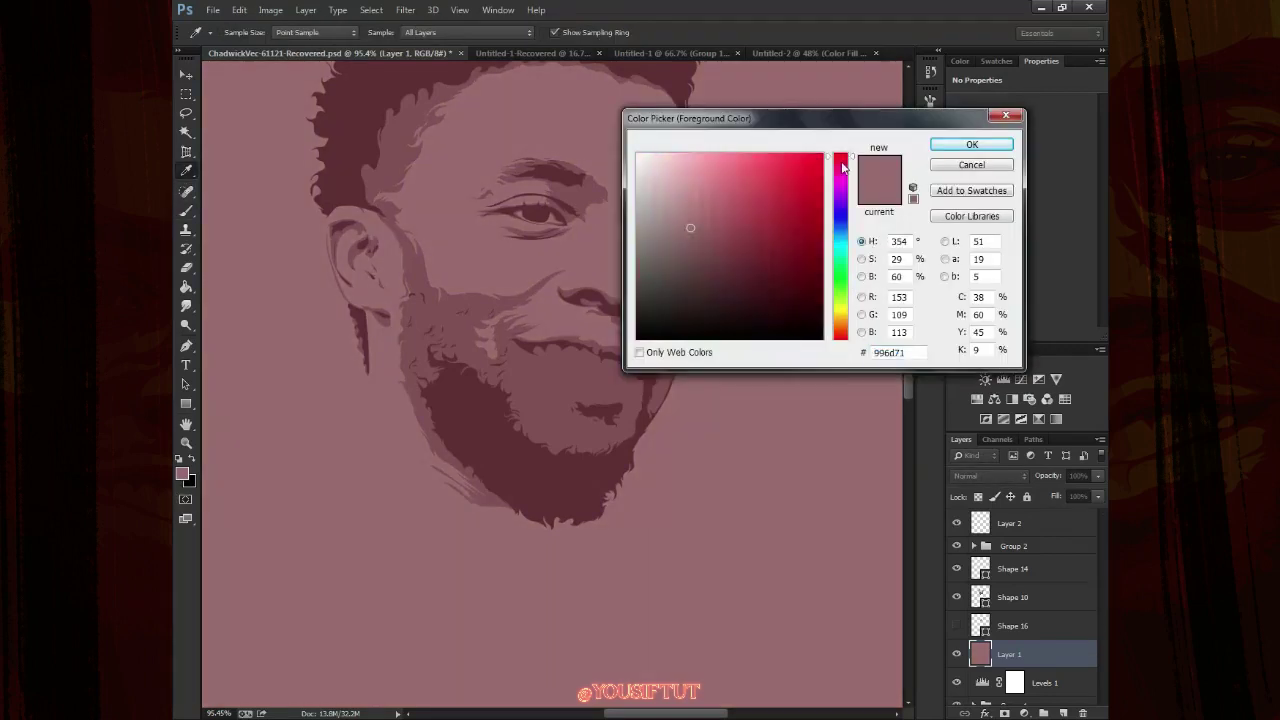
click(840, 331)
click(971, 144)
click(182, 474)
key(Return)
Show Shape 16 and recolour its fill to a pale pink-beige, #bc928f
key(b)
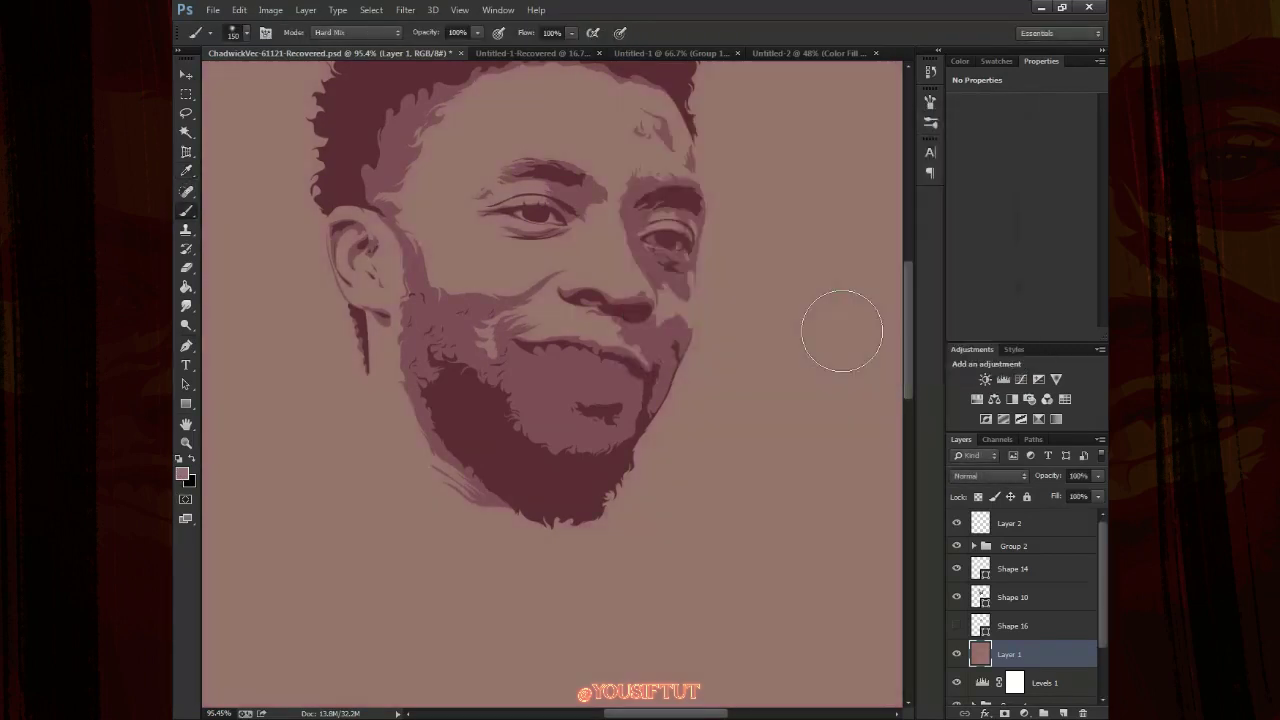
key(Escape)
key(ctrl+1)
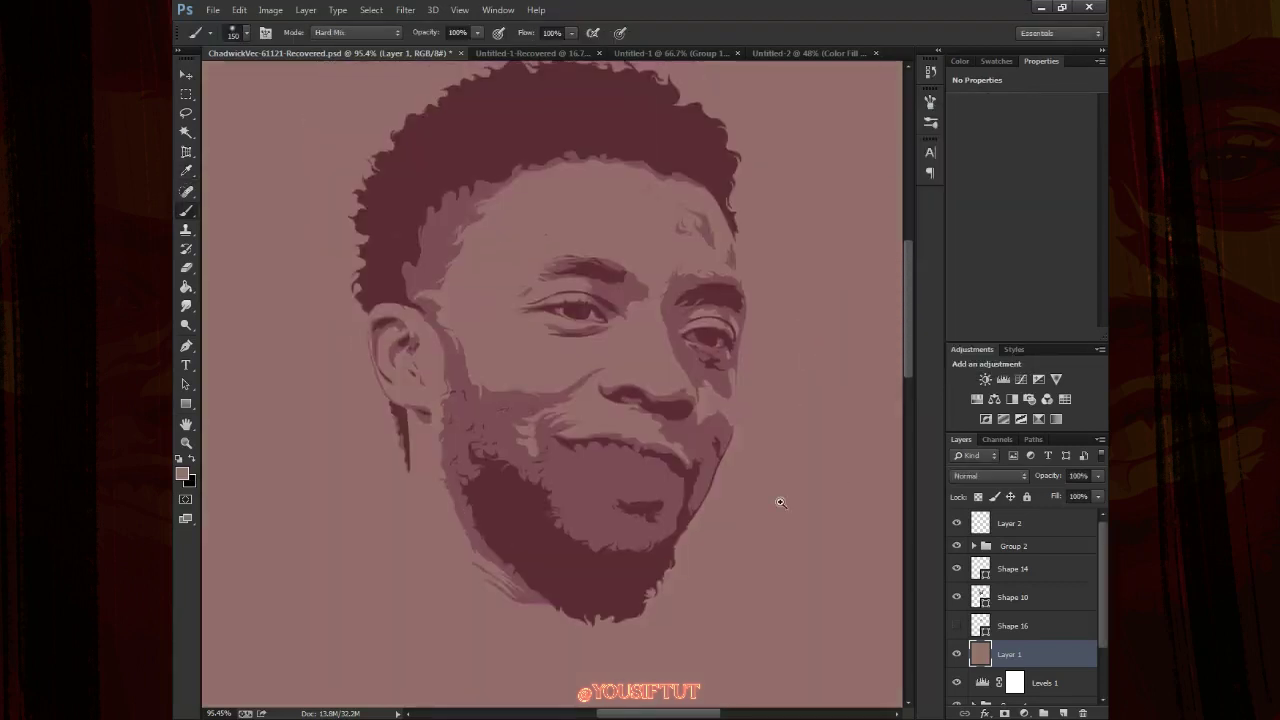
key(i)
click(956, 625)
double_click(980, 625)
click(861, 276)
drag(842, 227, 842, 206)
click(861, 259)
drag(841, 262, 843, 335)
click(861, 241)
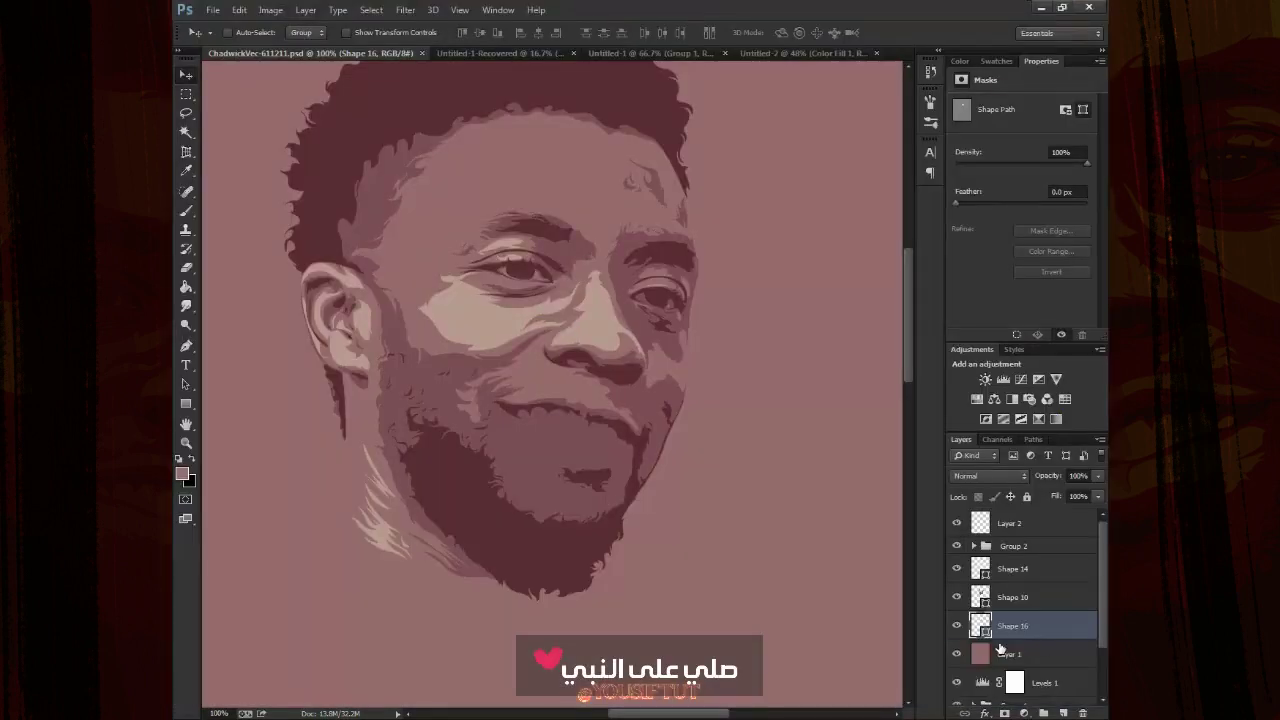
Hide the backdrop, show and select Shape 10 at 10% opacity with Combine Shapes on
click(957, 654)
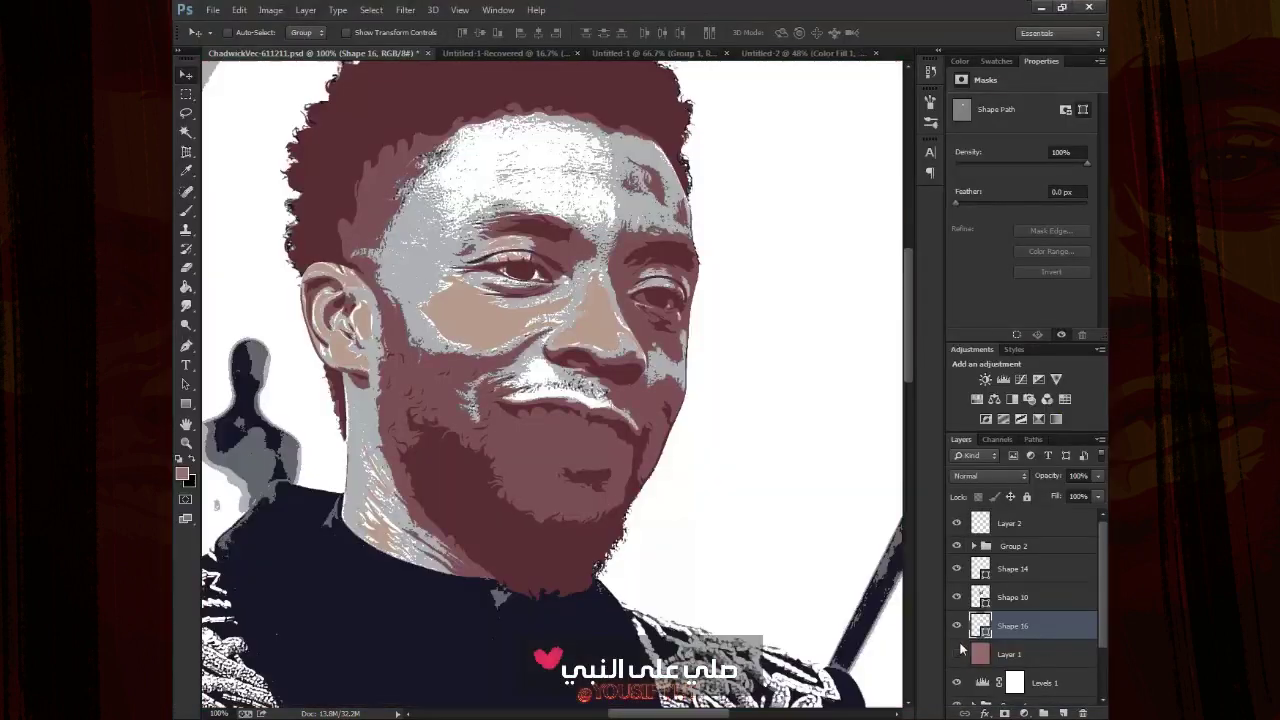
key(ctrl+plus)
key(ctrl+plus)
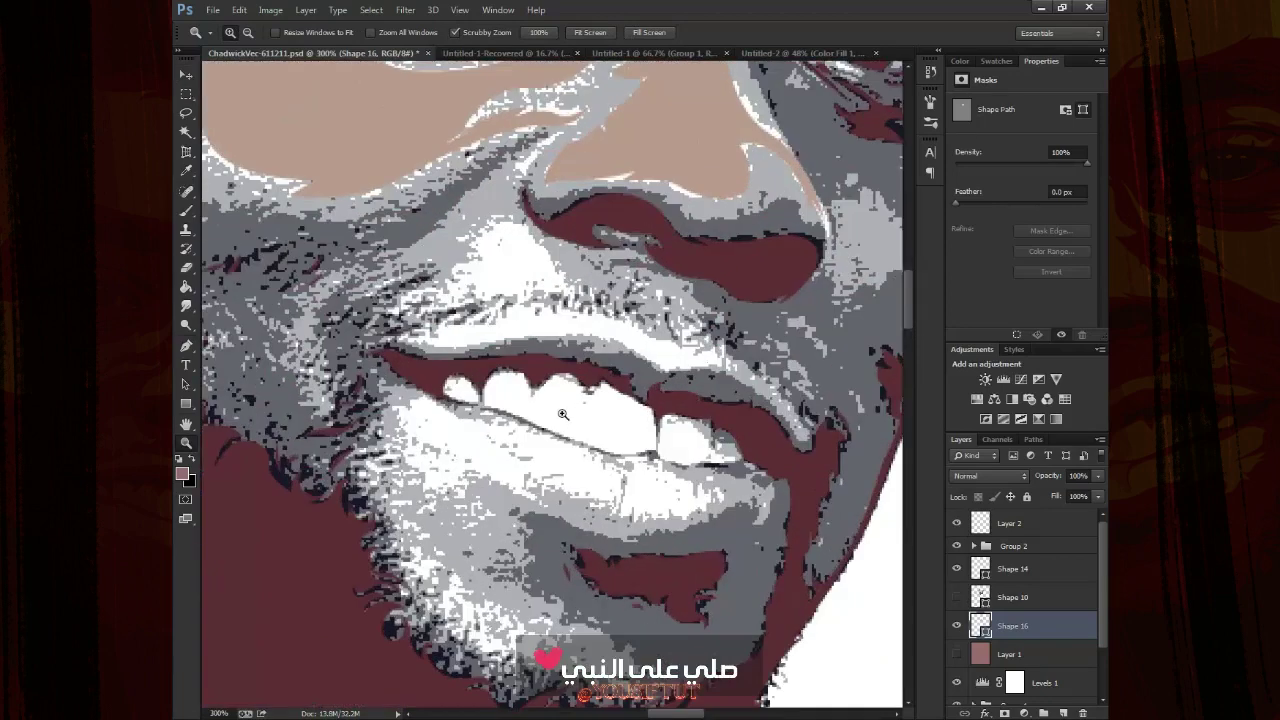
key(a)
click(994, 597)
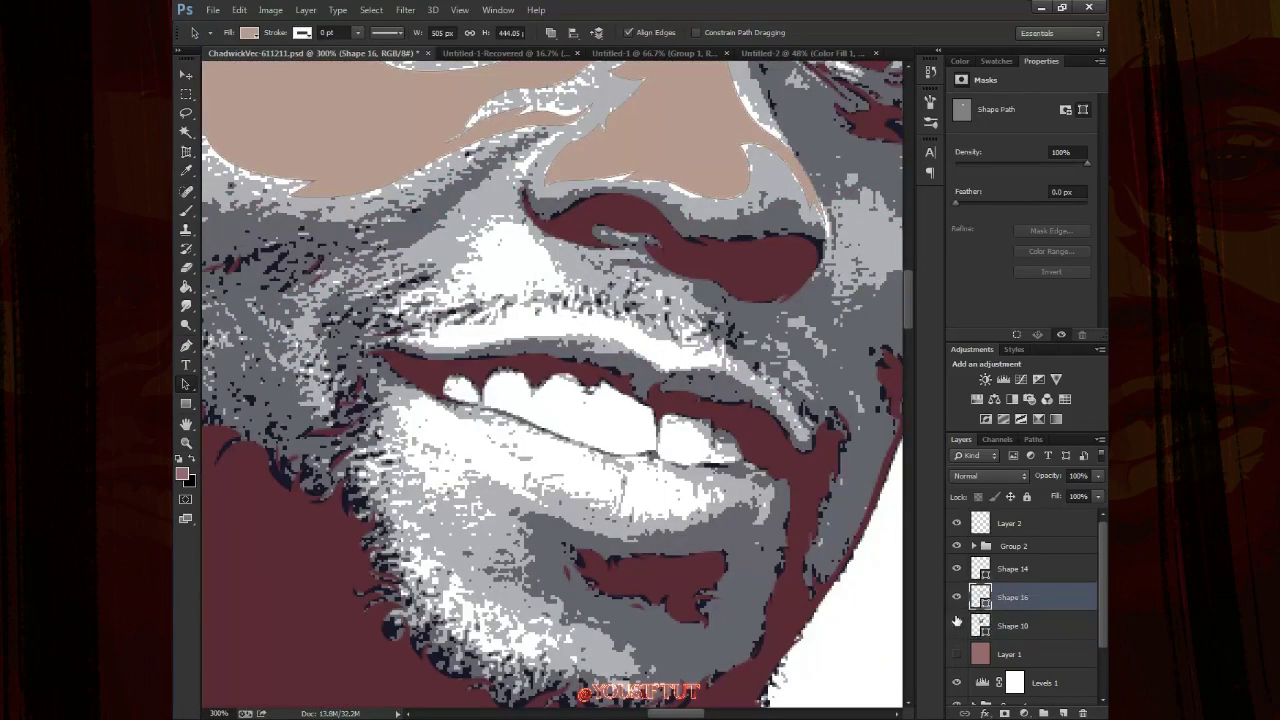
click(957, 597)
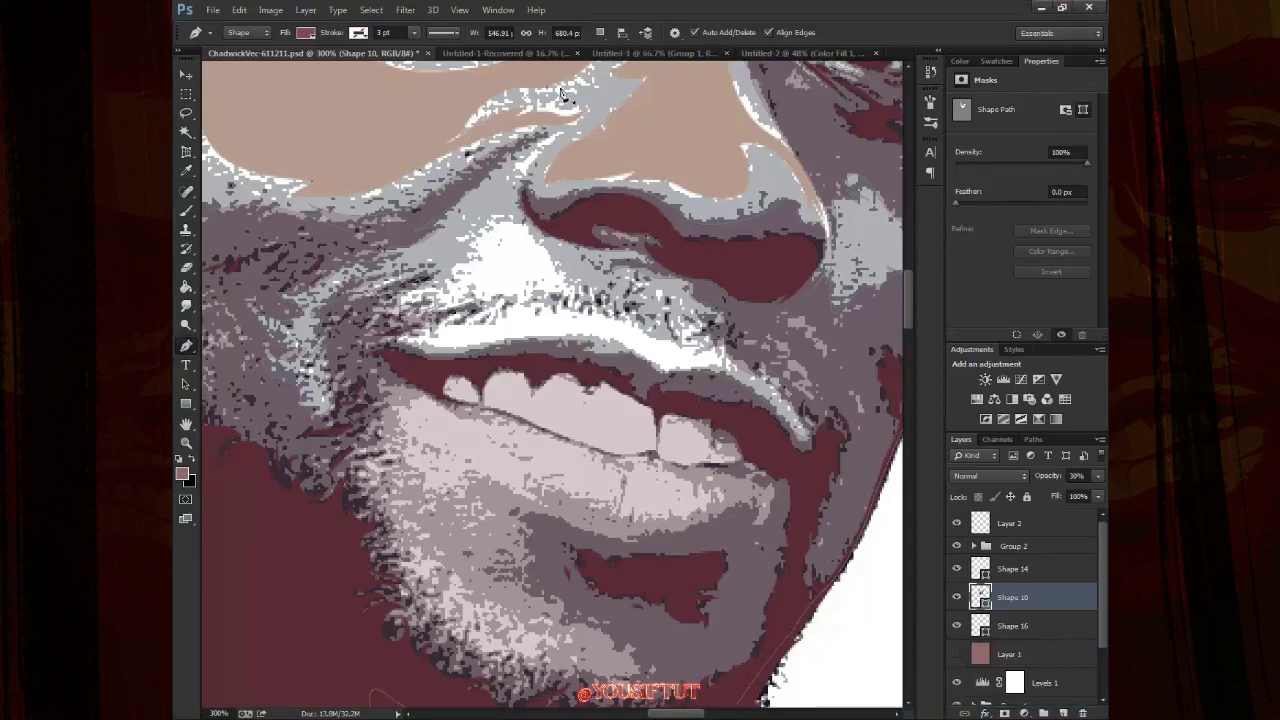
click(600, 32)
click(610, 66)
scroll(600, 478, up, 1)
key(1)
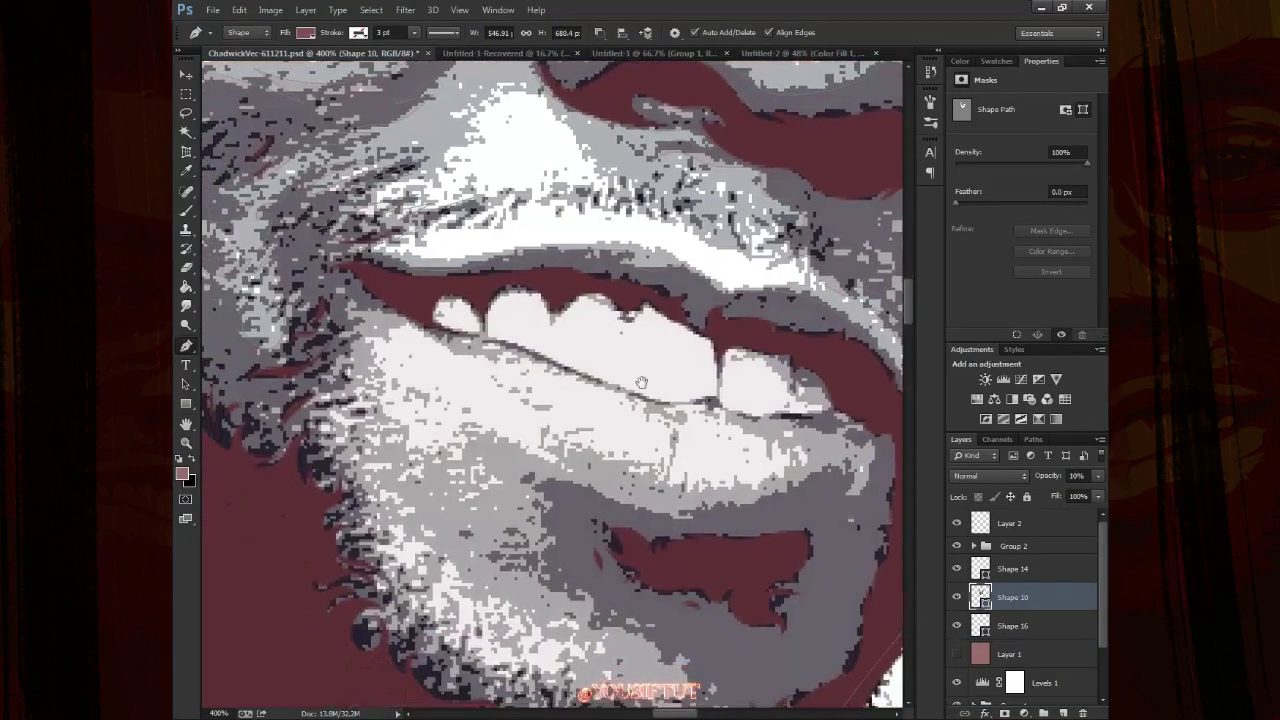
drag(759, 514, 723, 486)
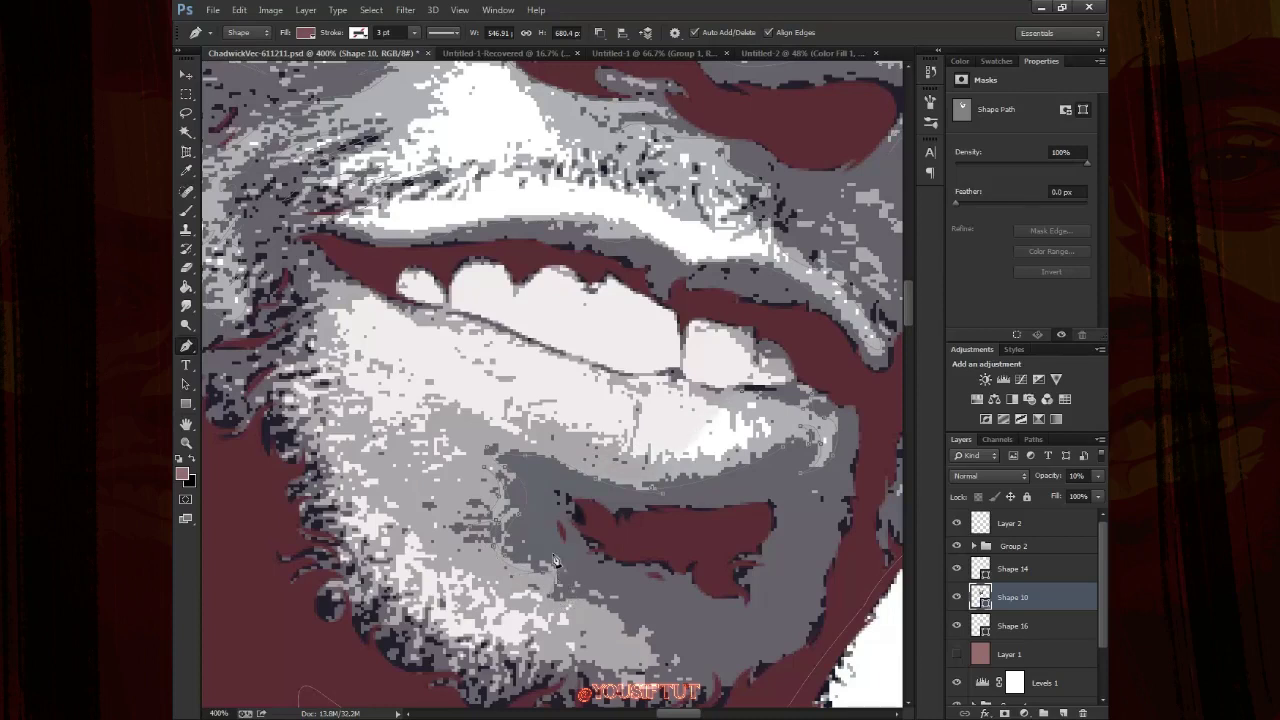
Add anchors around the lower lip and tooth edges, then fit the whole portrait on screen
drag(668, 680, 634, 538)
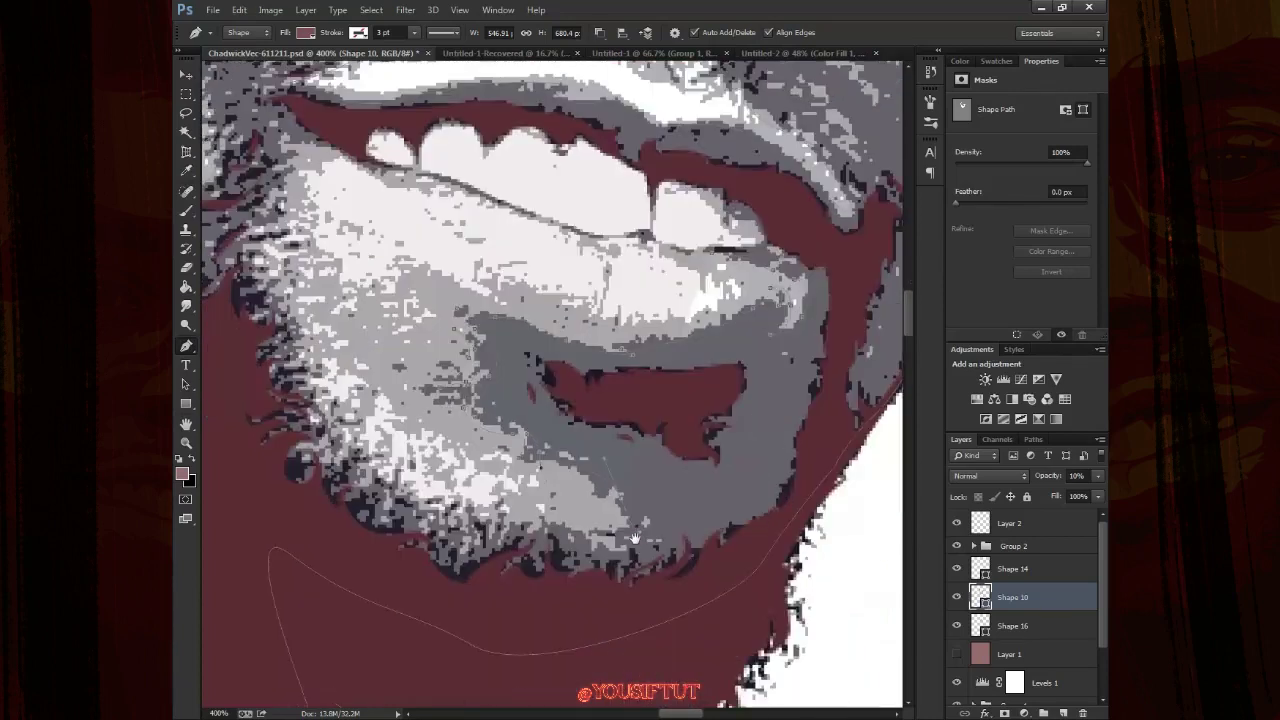
key(ctrl+plus)
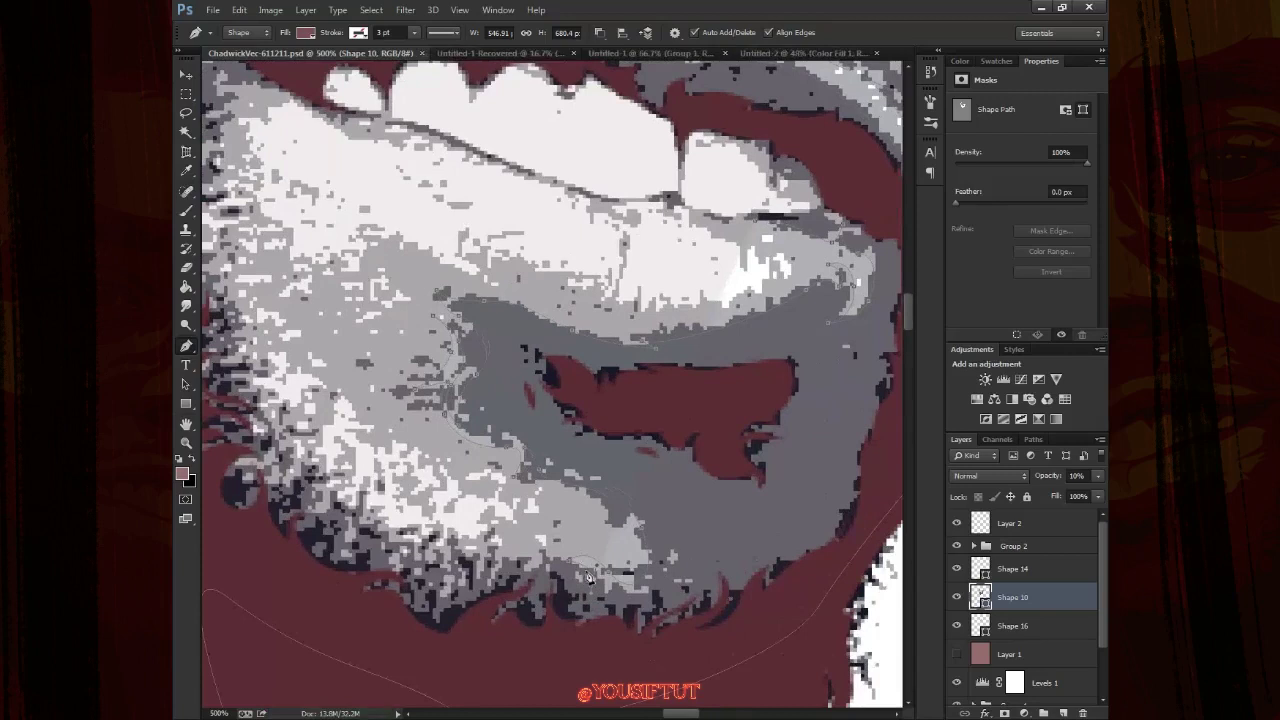
click(597, 582)
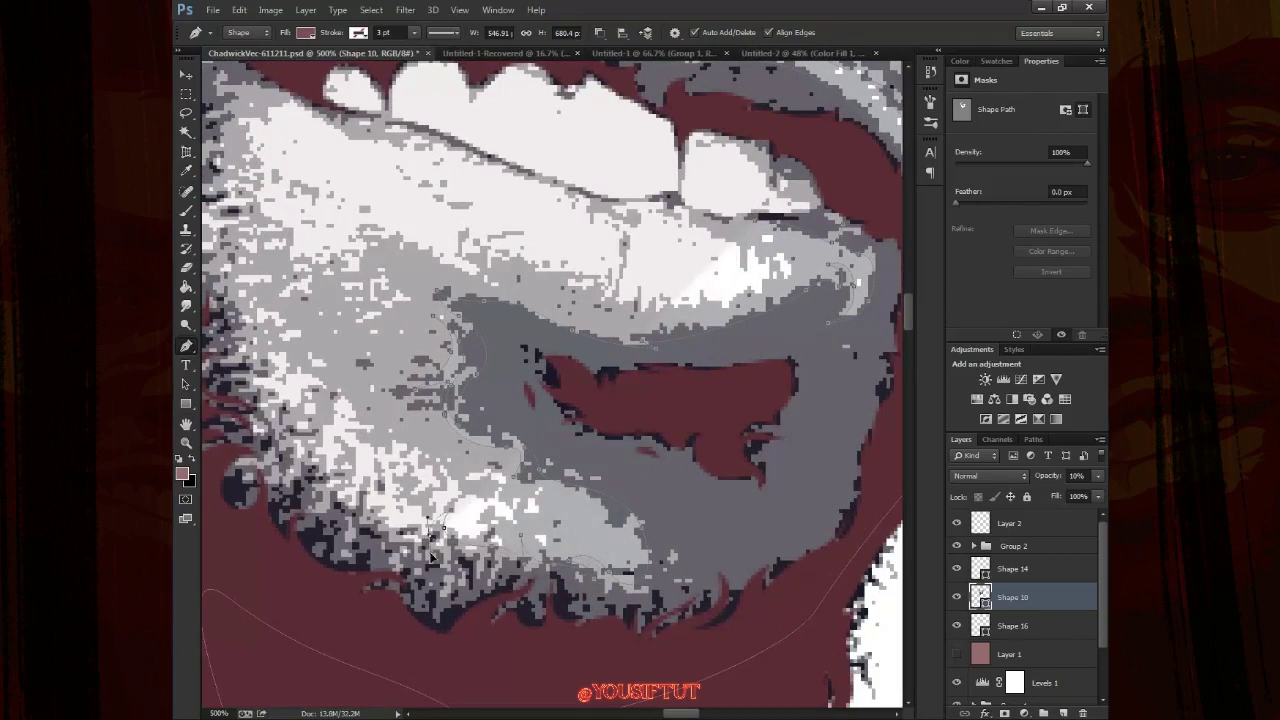
drag(280, 452, 396, 533)
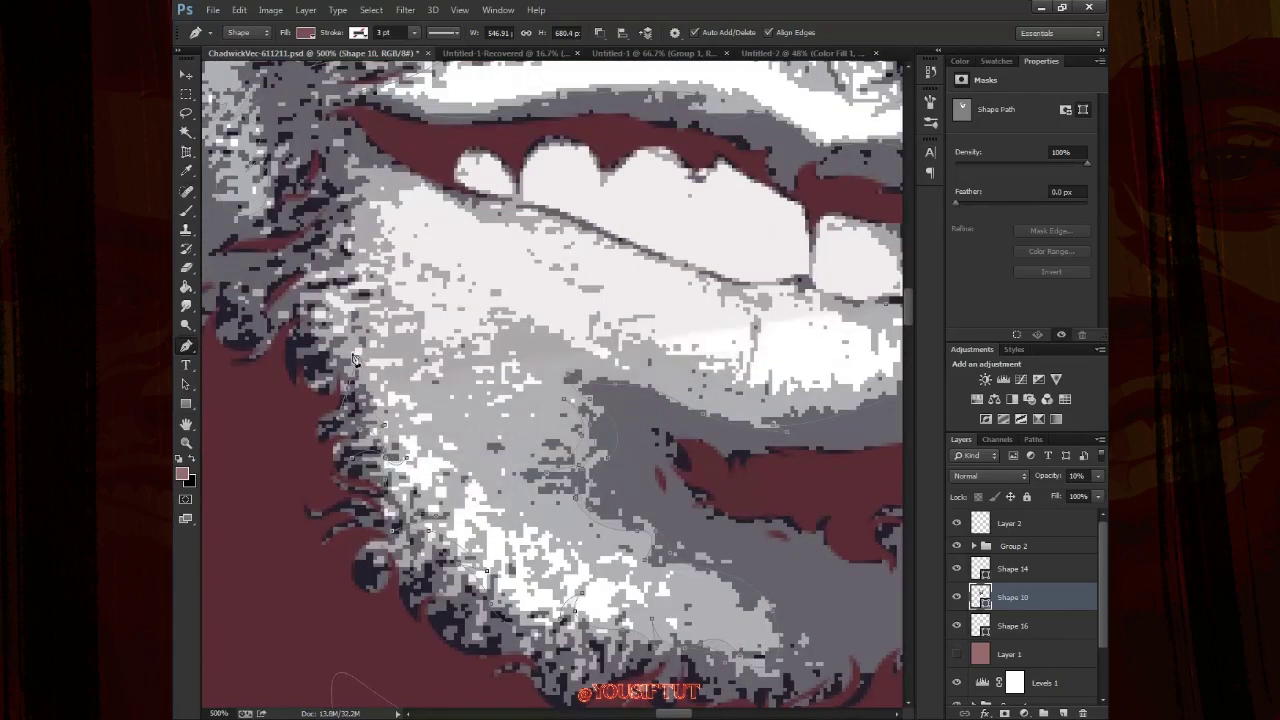
drag(349, 241, 418, 412)
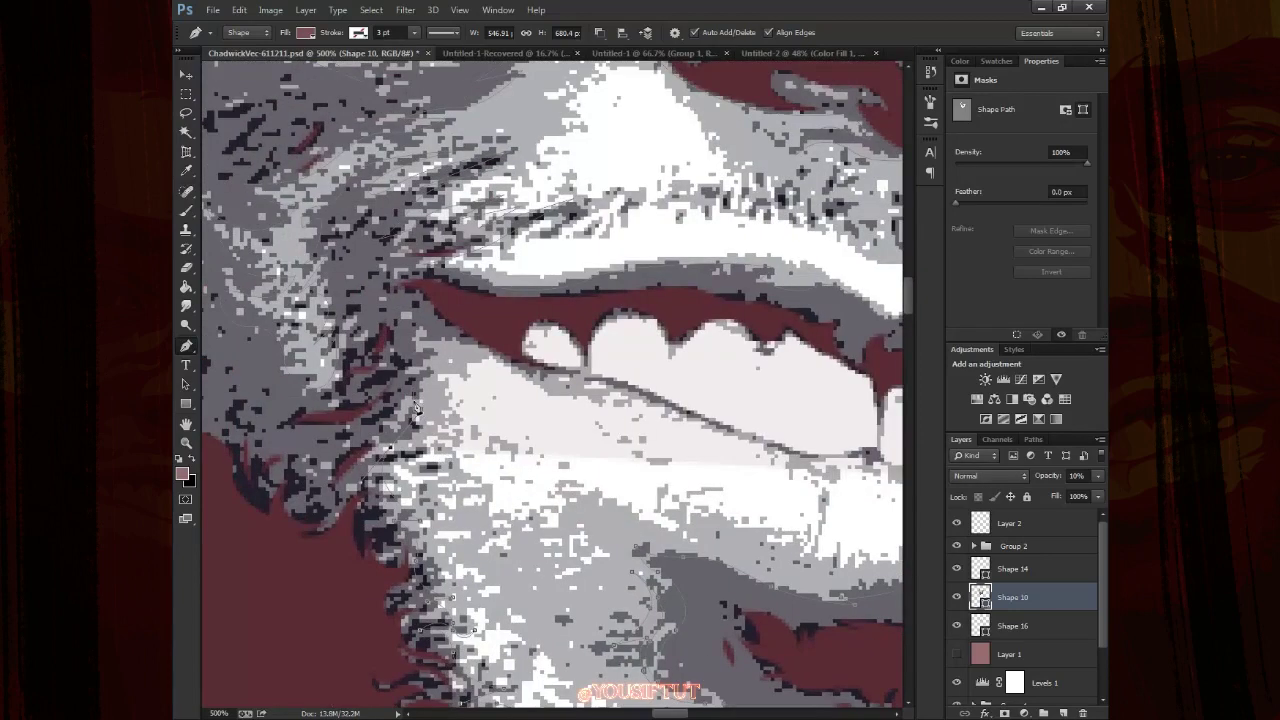
click(476, 355)
drag(543, 375, 393, 335)
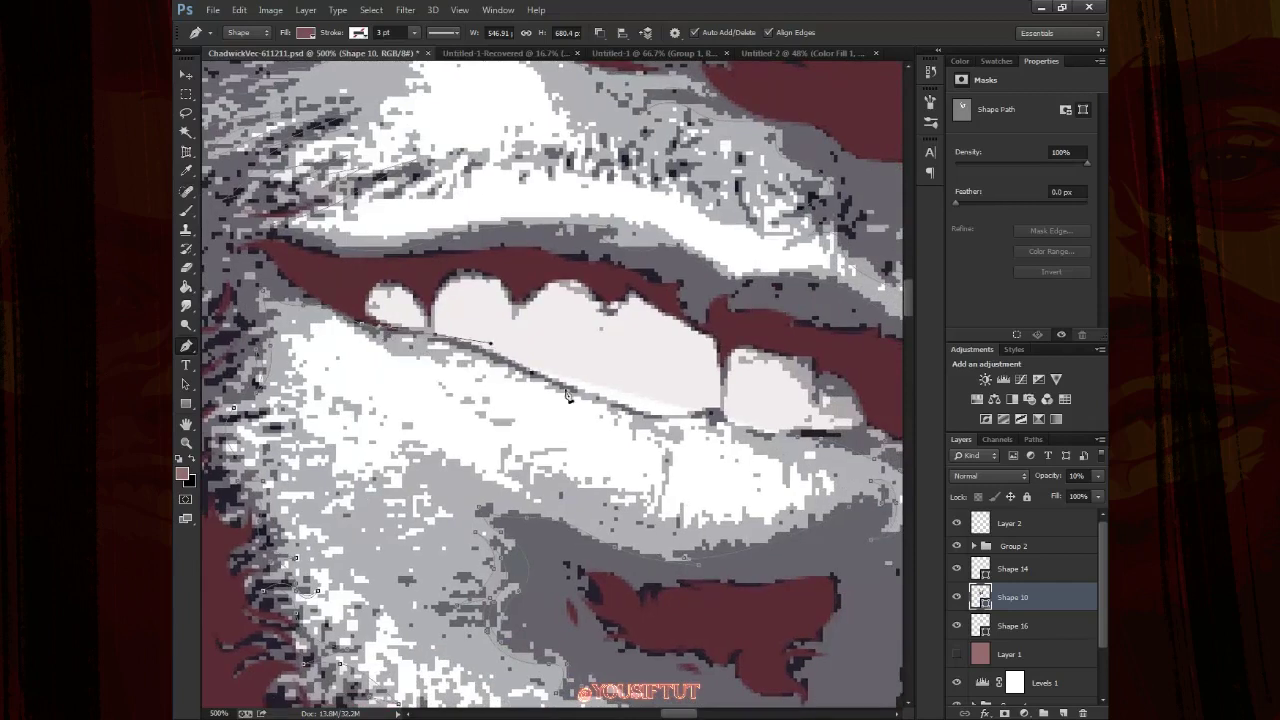
drag(588, 402, 408, 402)
click(456, 391)
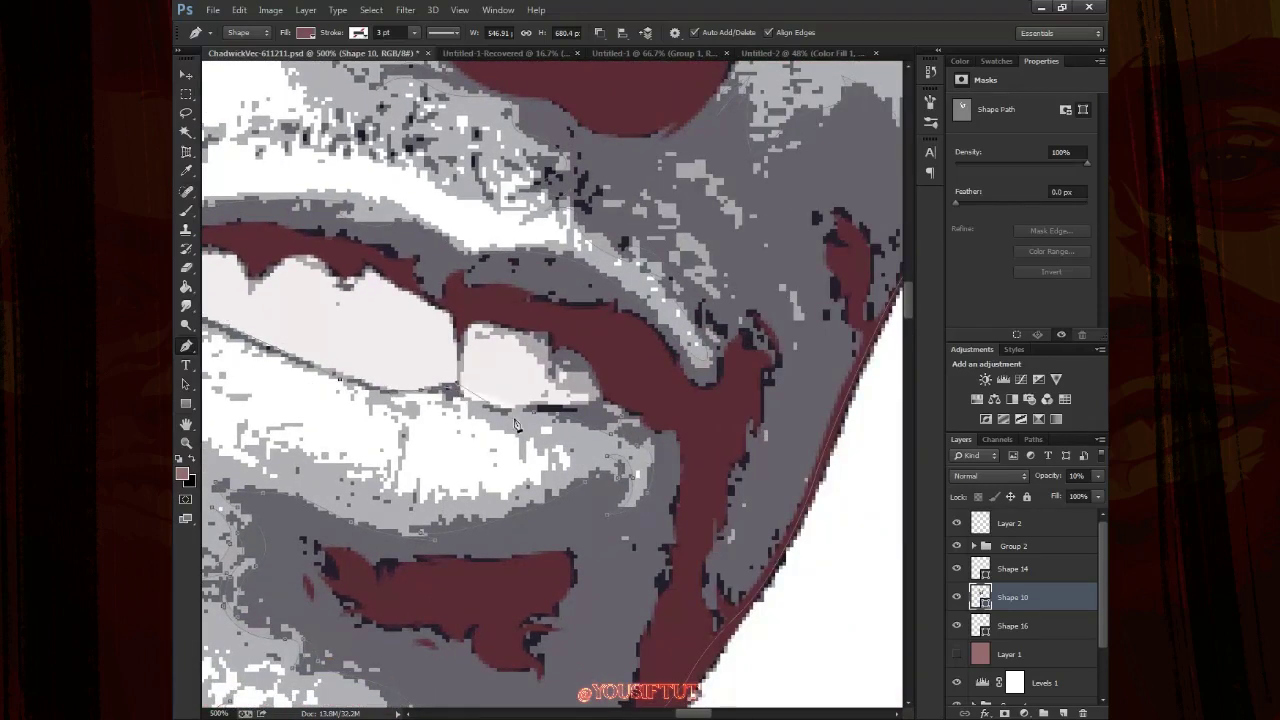
key(ctrl+0)
Zoom in on the face and recolour the mid-tone shape to a slightly redder skin tone
key(z)
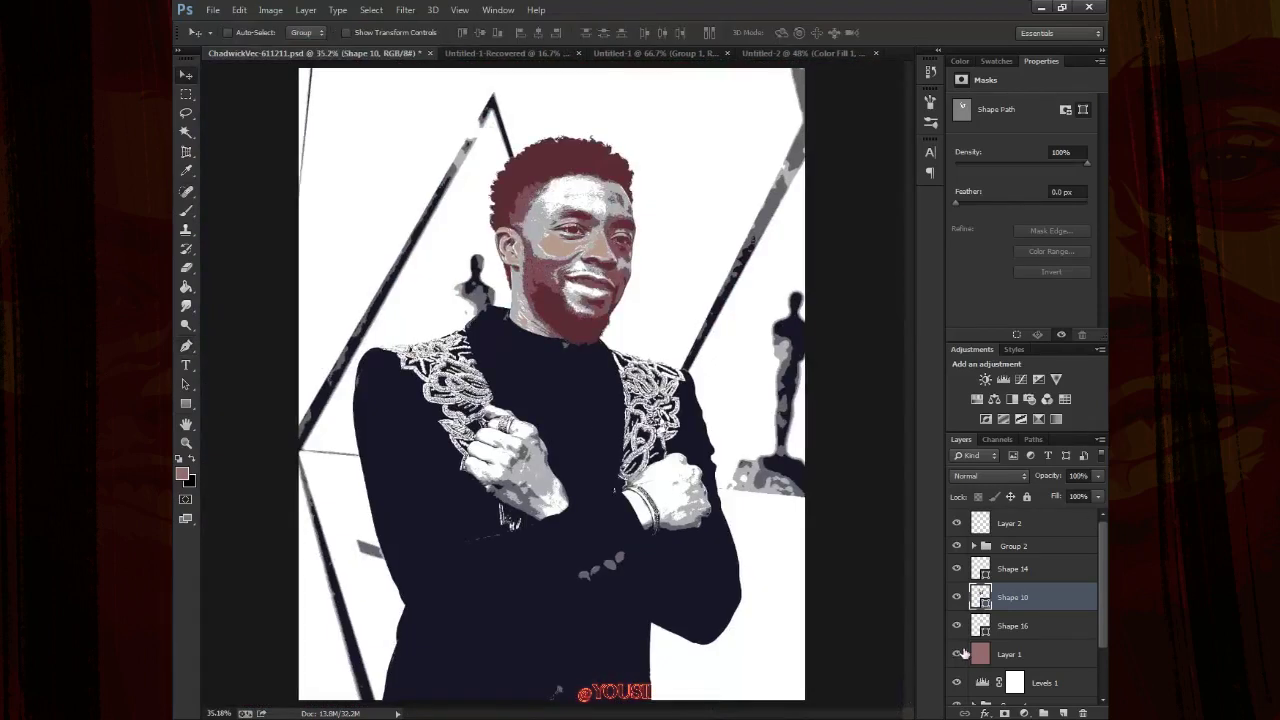
click(661, 301)
drag(661, 301, 686, 400)
double_click(980, 597)
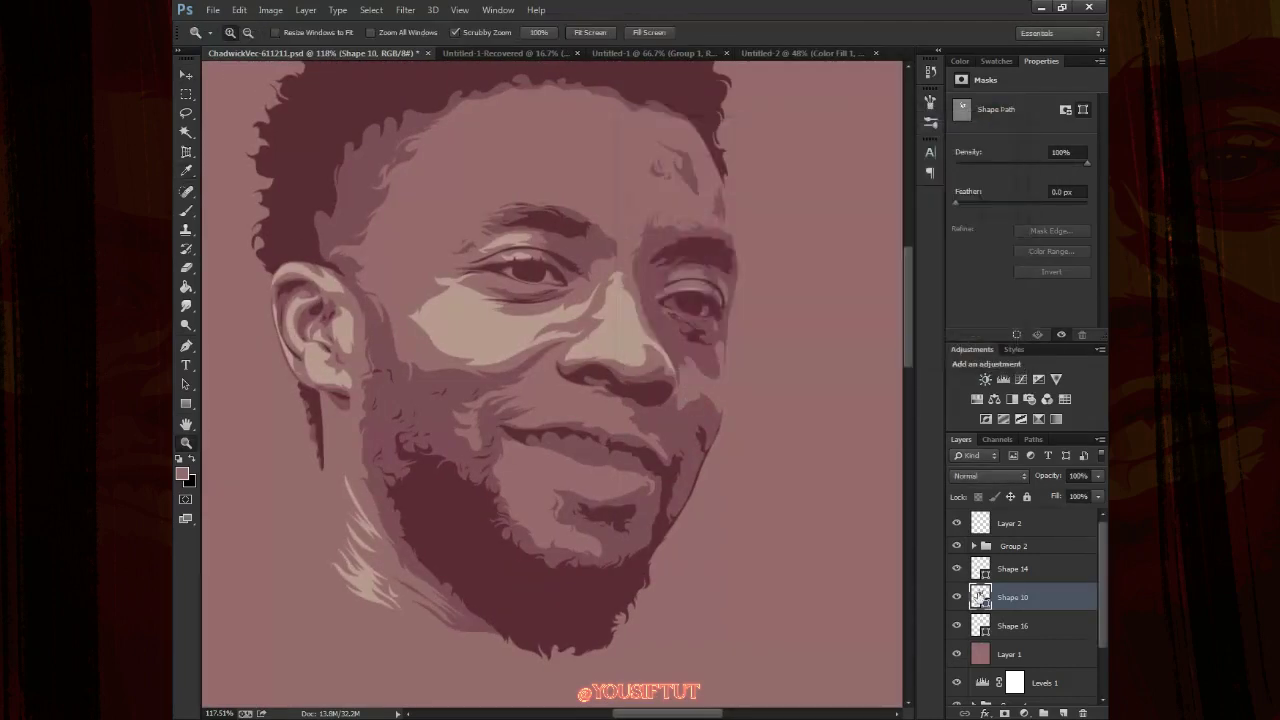
click(494, 313)
click(862, 259)
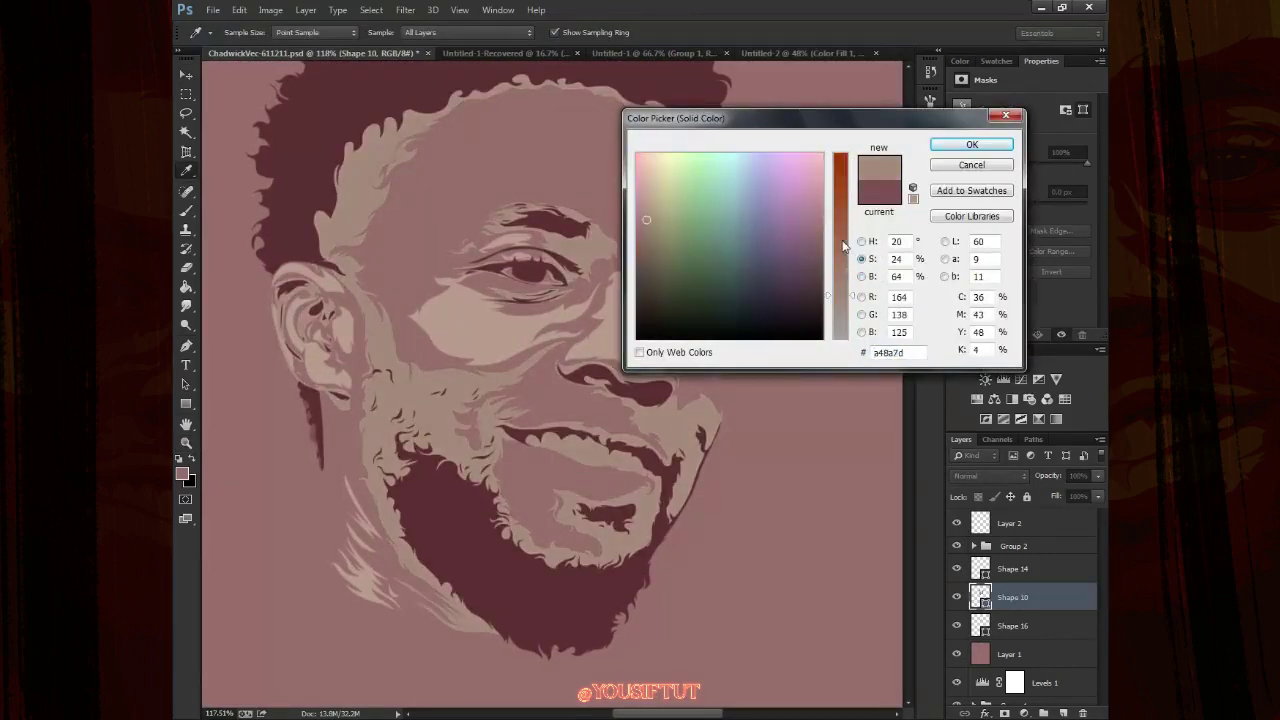
click(861, 241)
click(840, 334)
click(960, 164)
Select the background fill layer and sample a lighter foreground tone from the canvas
click(957, 654)
click(1010, 654)
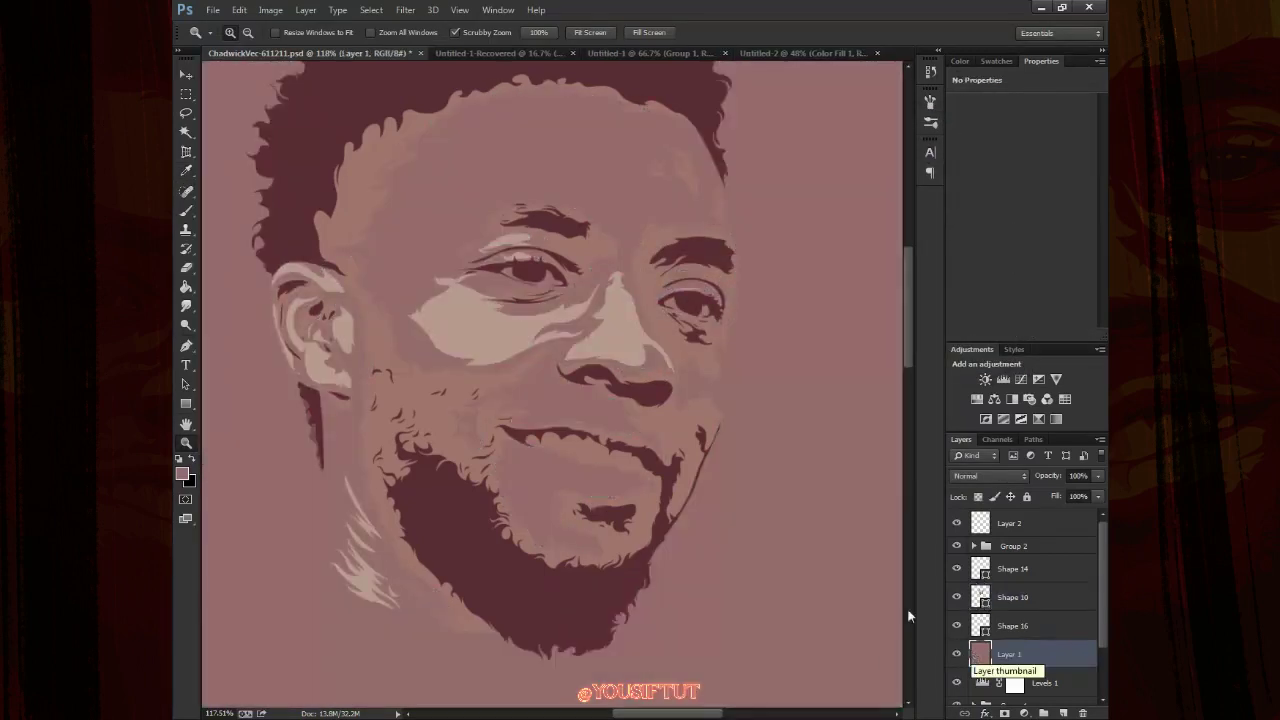
key(b)
click(184, 478)
click(463, 330)
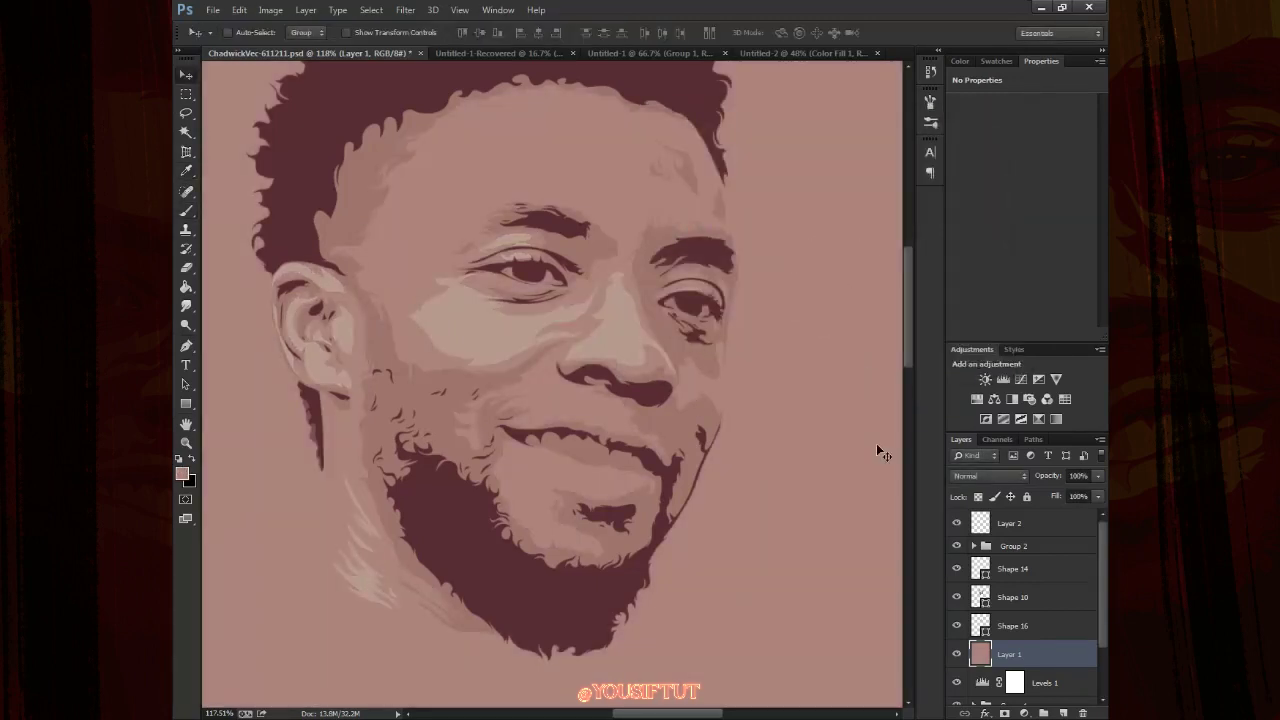
Readjust the hue of the mid-tone shape fill and confirm Shape 14's fill colour
double_click(980, 597)
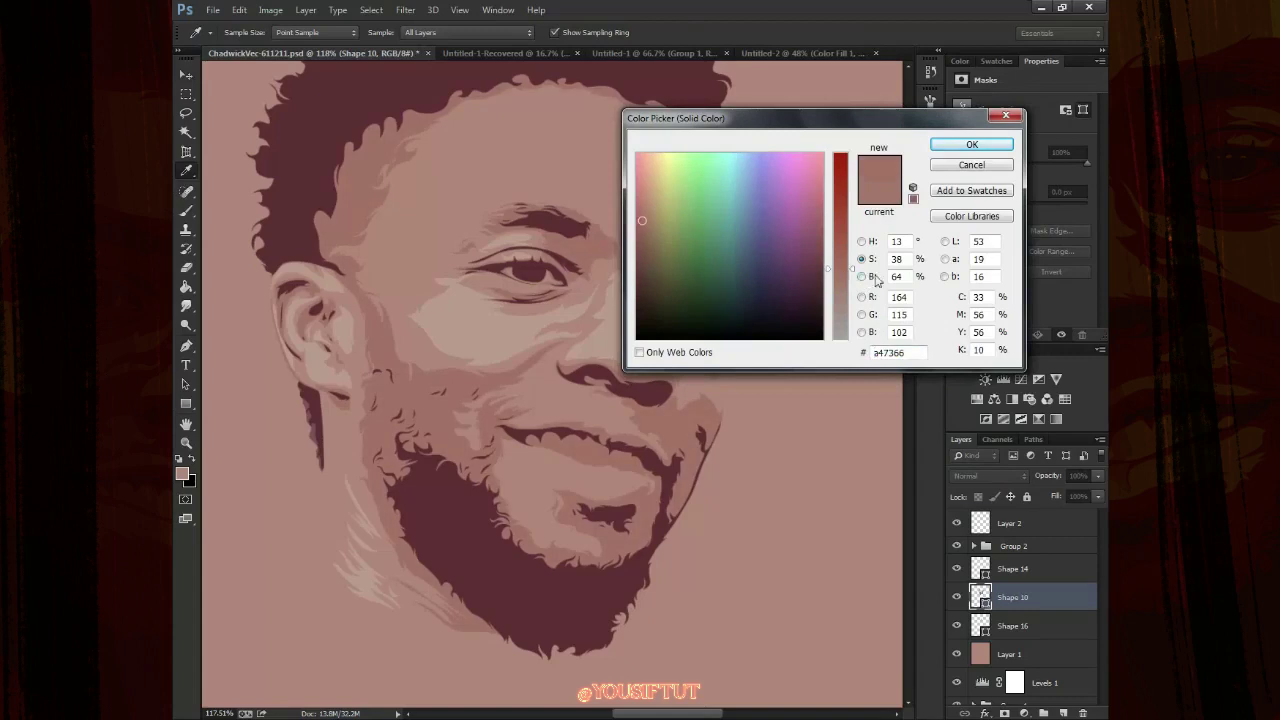
click(868, 242)
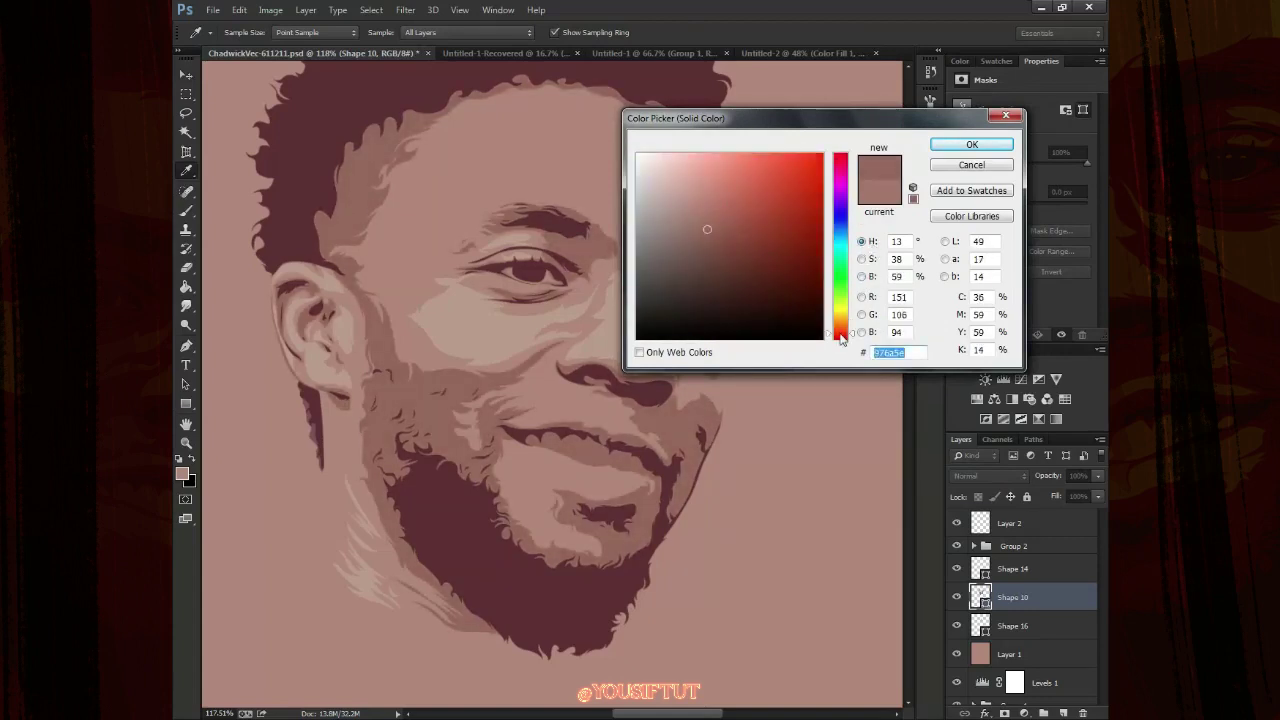
click(971, 165)
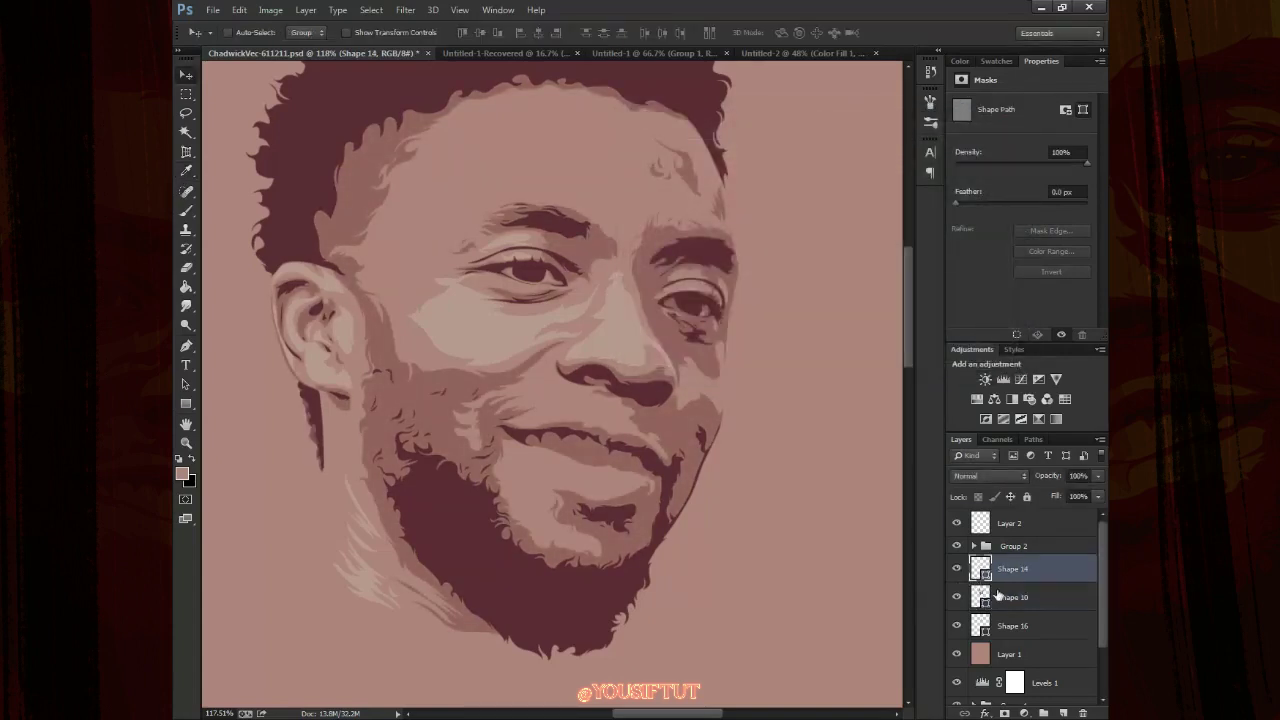
double_click(980, 569)
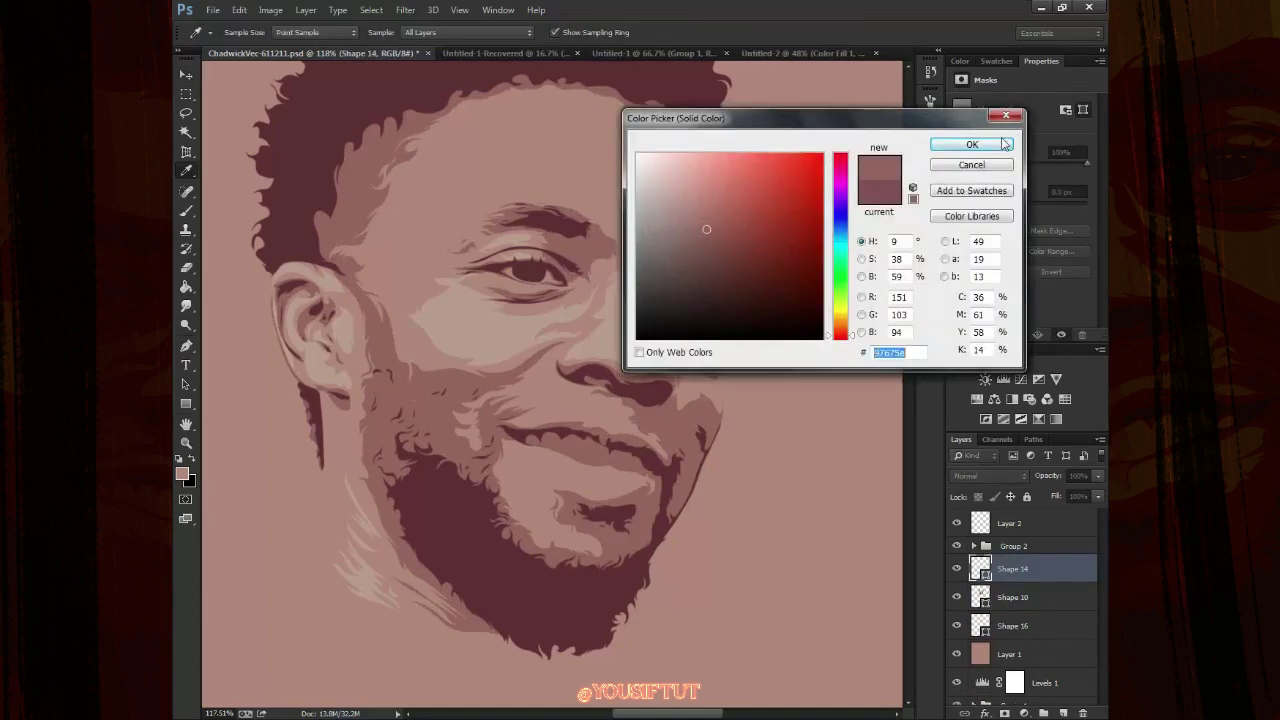
click(1006, 143)
Expand Group 2 and select a range of its shape layers
click(977, 546)
click(1020, 512)
shift+click(1020, 626)
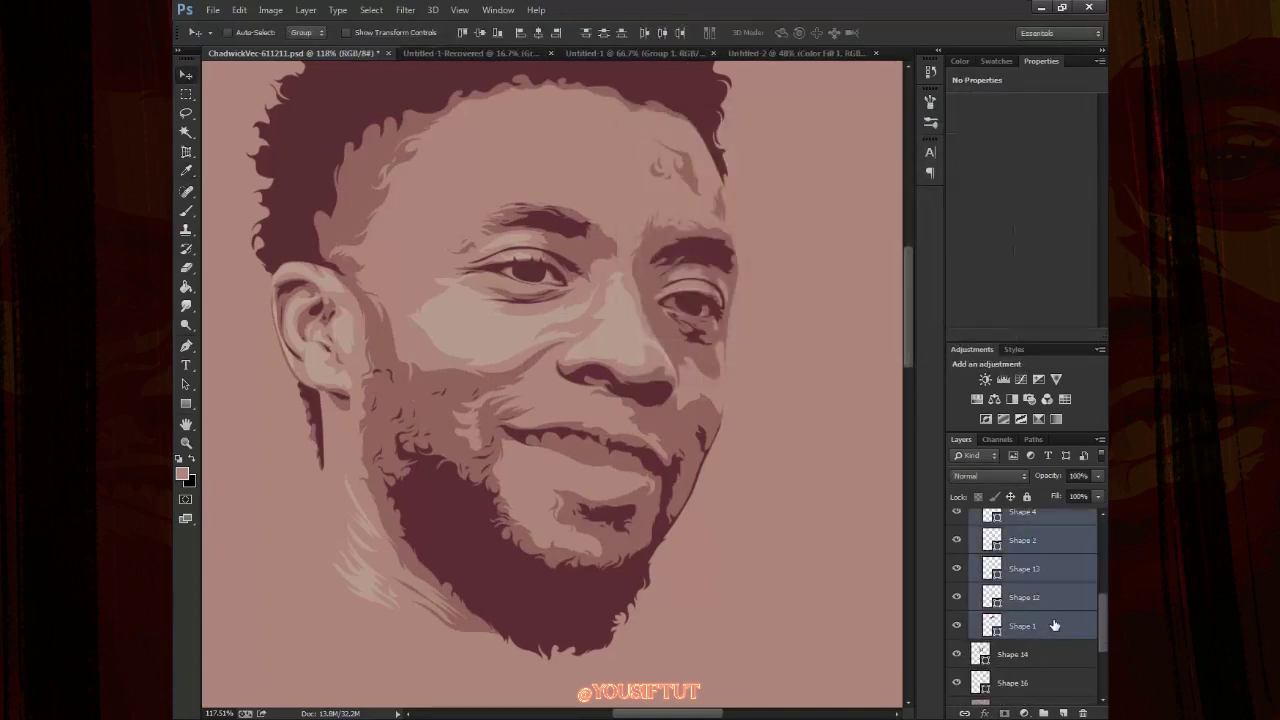
key(i)
click(182, 474)
key(Return)
key(a)
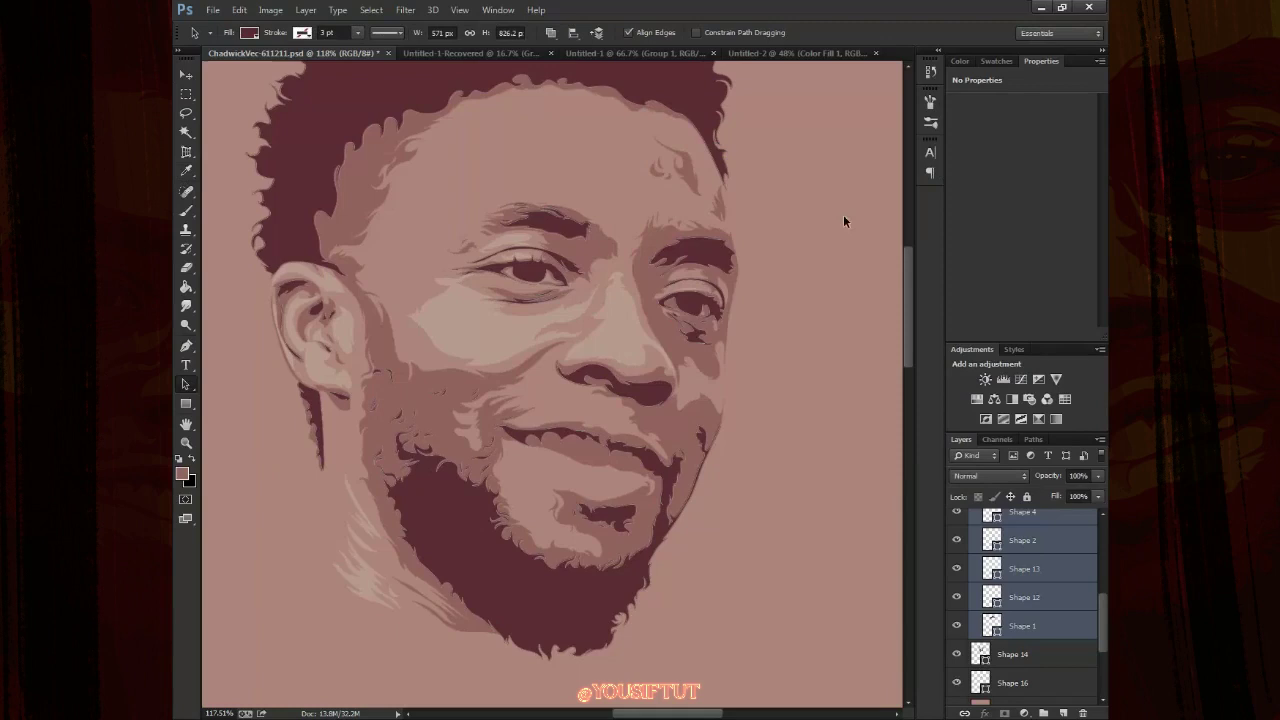
Fill the selected Group 2 shapes with a face-sampled skin tone and adjust its brightness
click(250, 33)
click(340, 61)
click(435, 399)
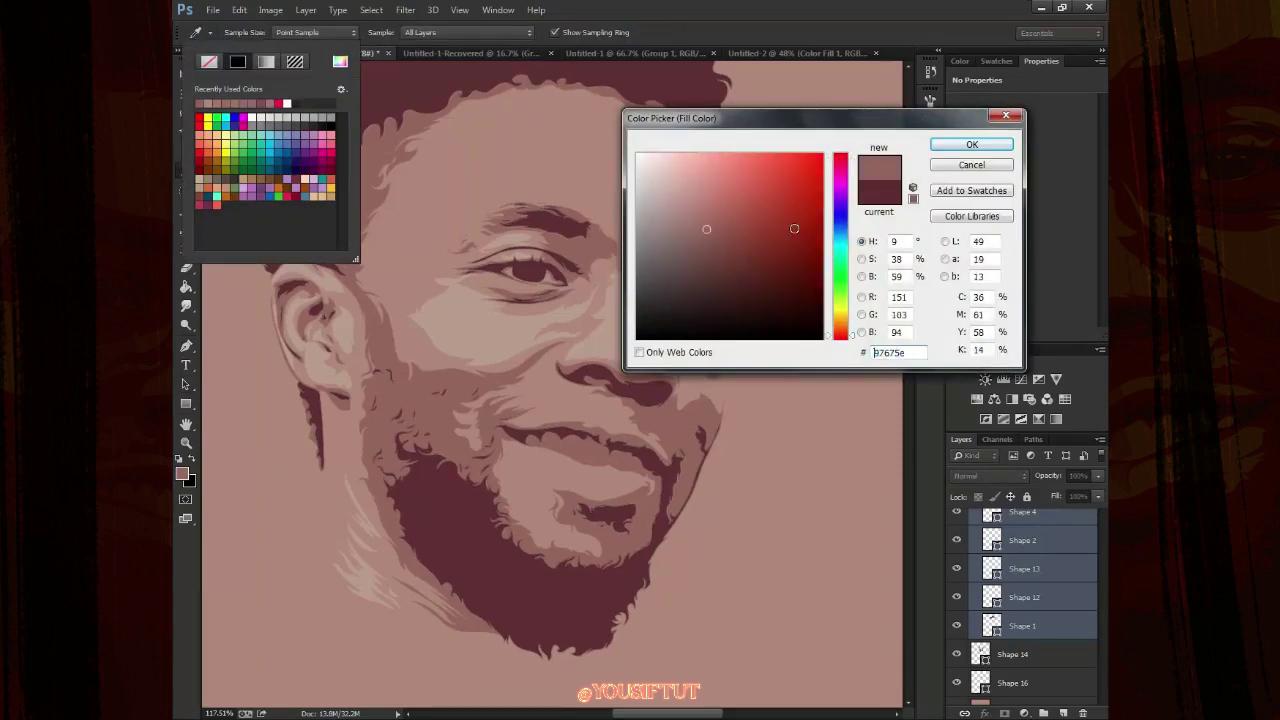
key(Return)
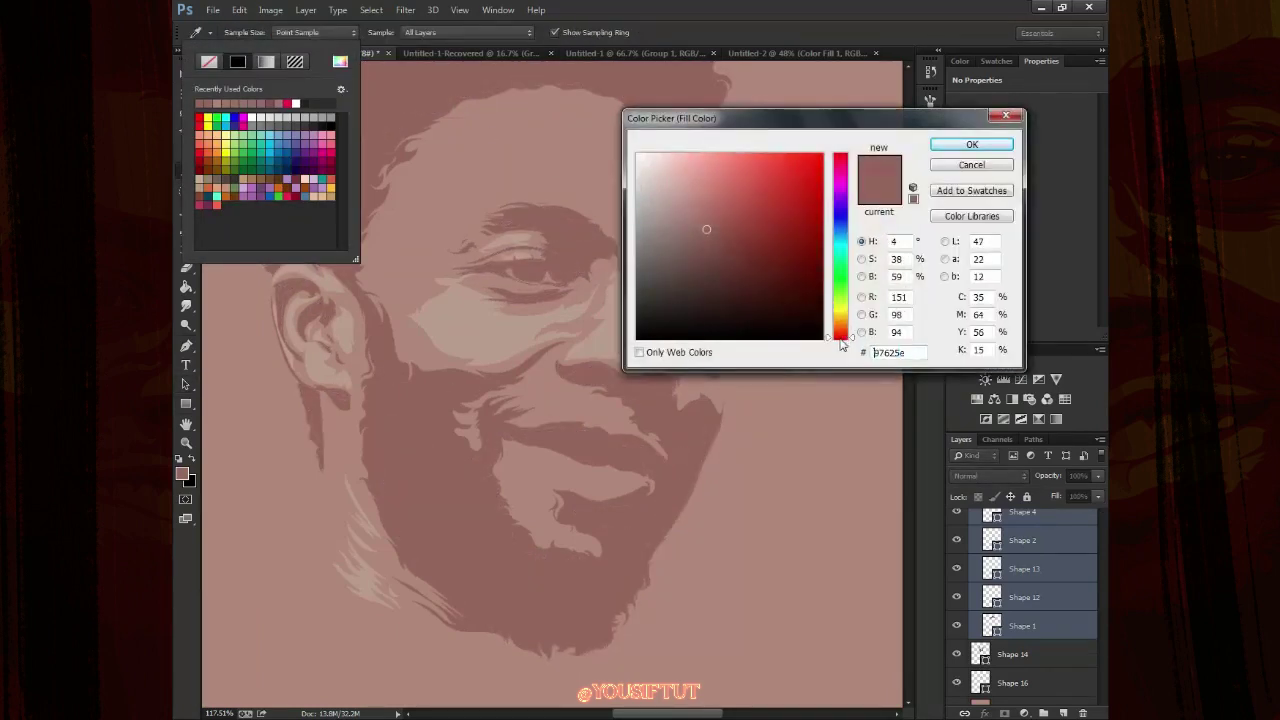
click(861, 276)
mouse_move(848, 250)
mouse_down()
mouse_move(850, 222)
mouse_move(694, 323)
mouse_up()
key(Return)
Give Group 2 a dark brown-red Color Overlay with a slightly redder hue
key(z)
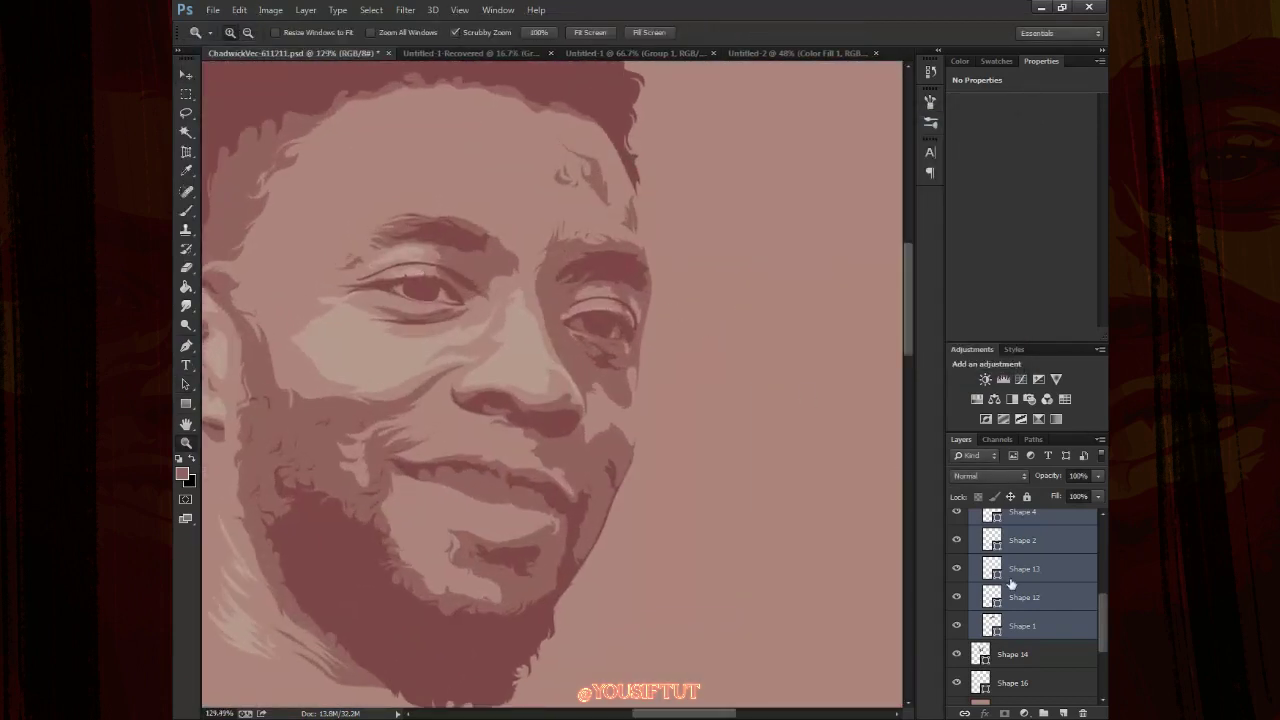
click(975, 546)
double_click(1065, 546)
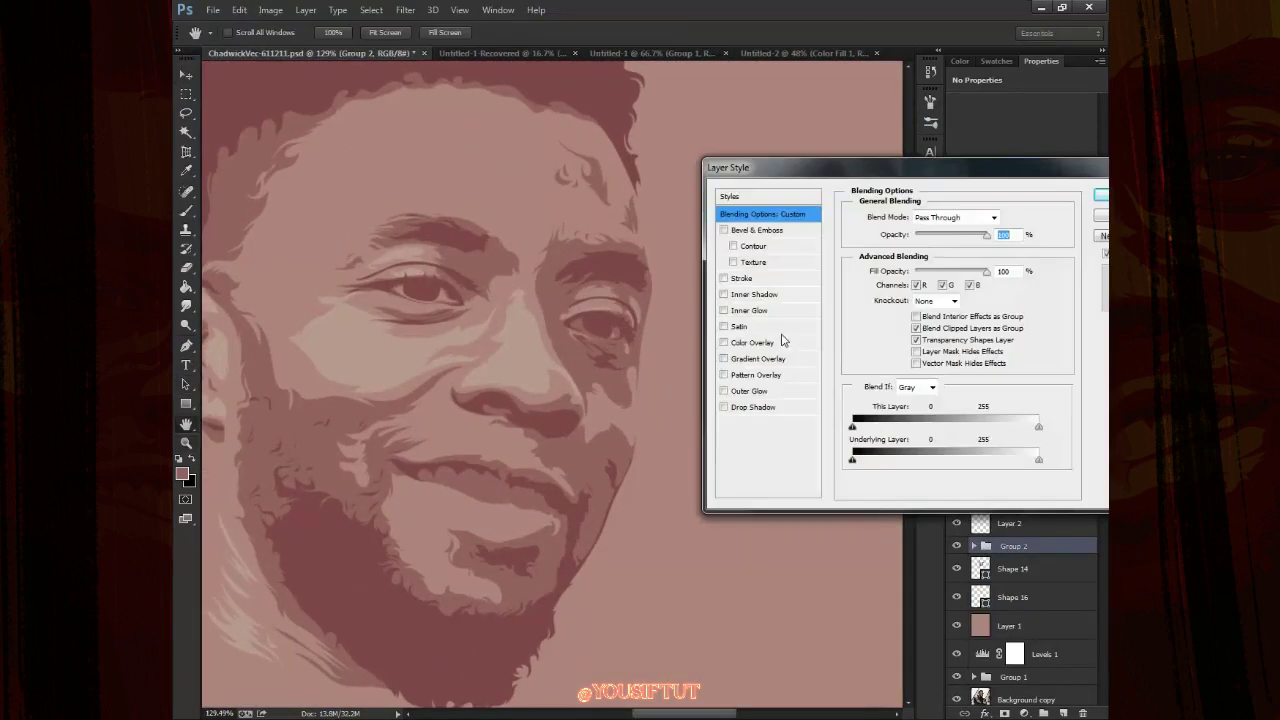
click(752, 342)
click(1004, 217)
drag(700, 200, 640, 269)
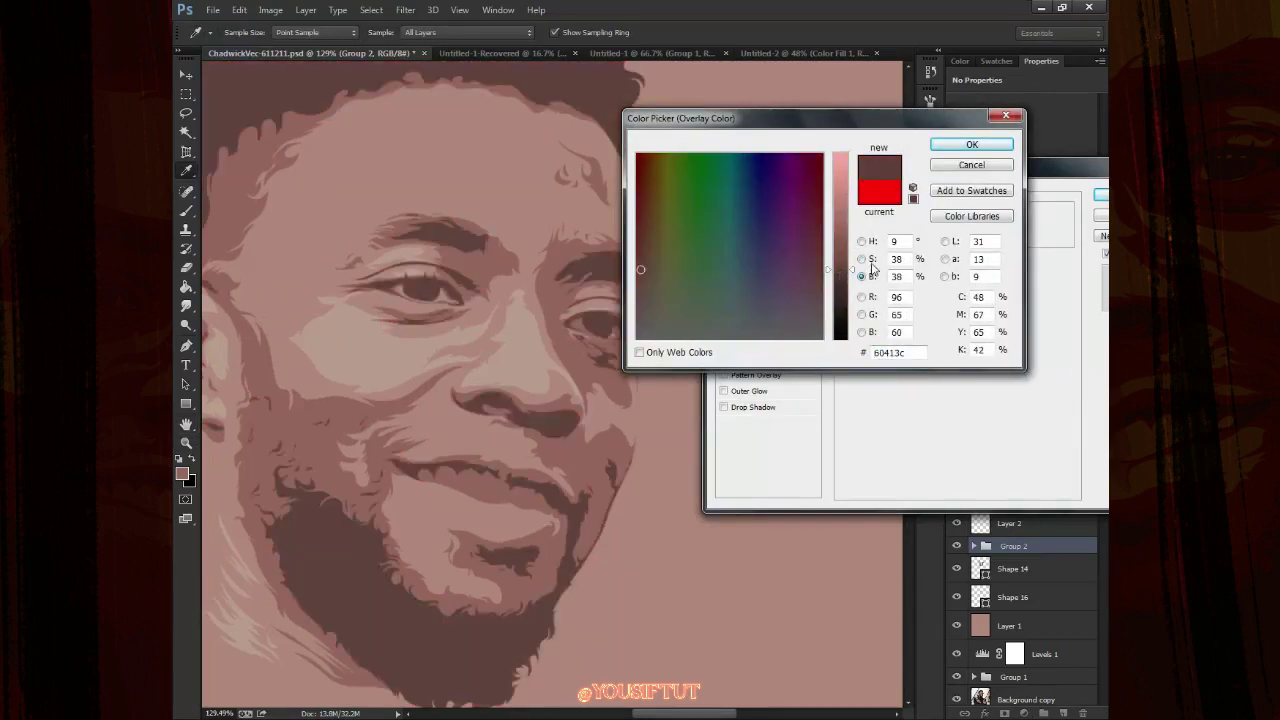
click(861, 241)
click(850, 338)
click(972, 145)
click(1004, 217)
click(972, 145)
click(1100, 194)
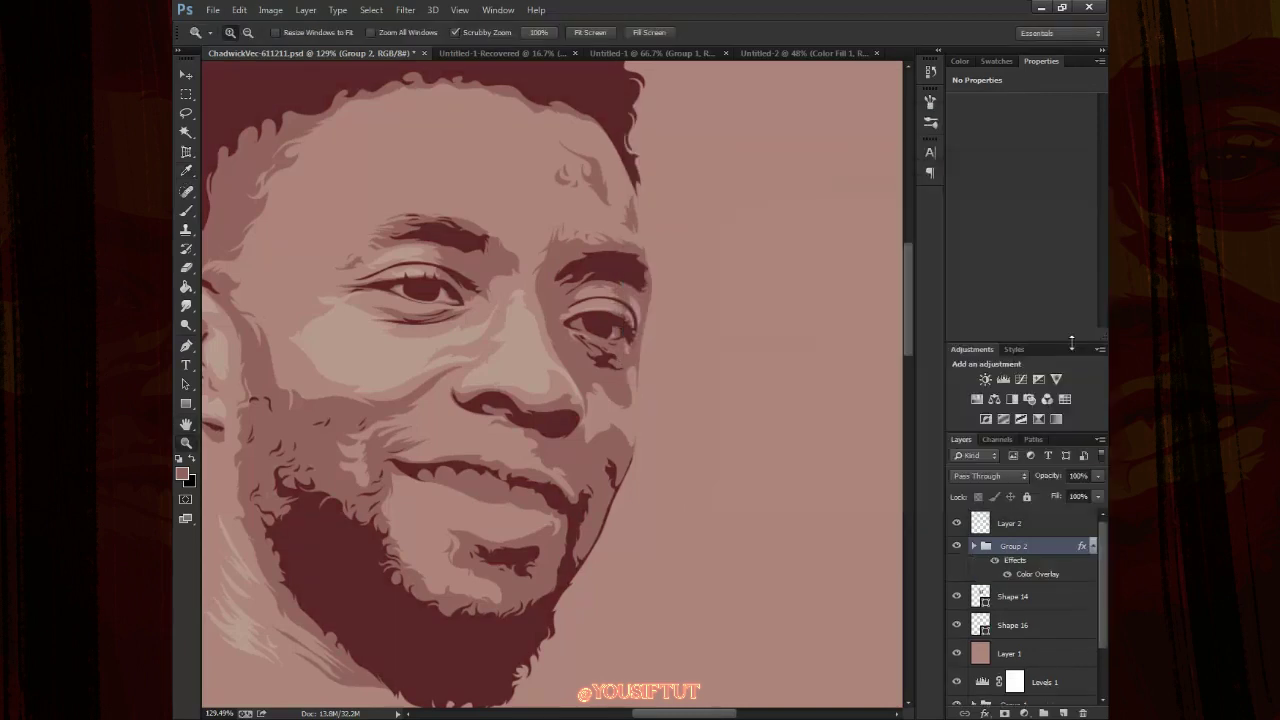
Darken Shape 14's fill colour and nudge its hue
double_click(980, 596)
click(743, 268)
click(861, 276)
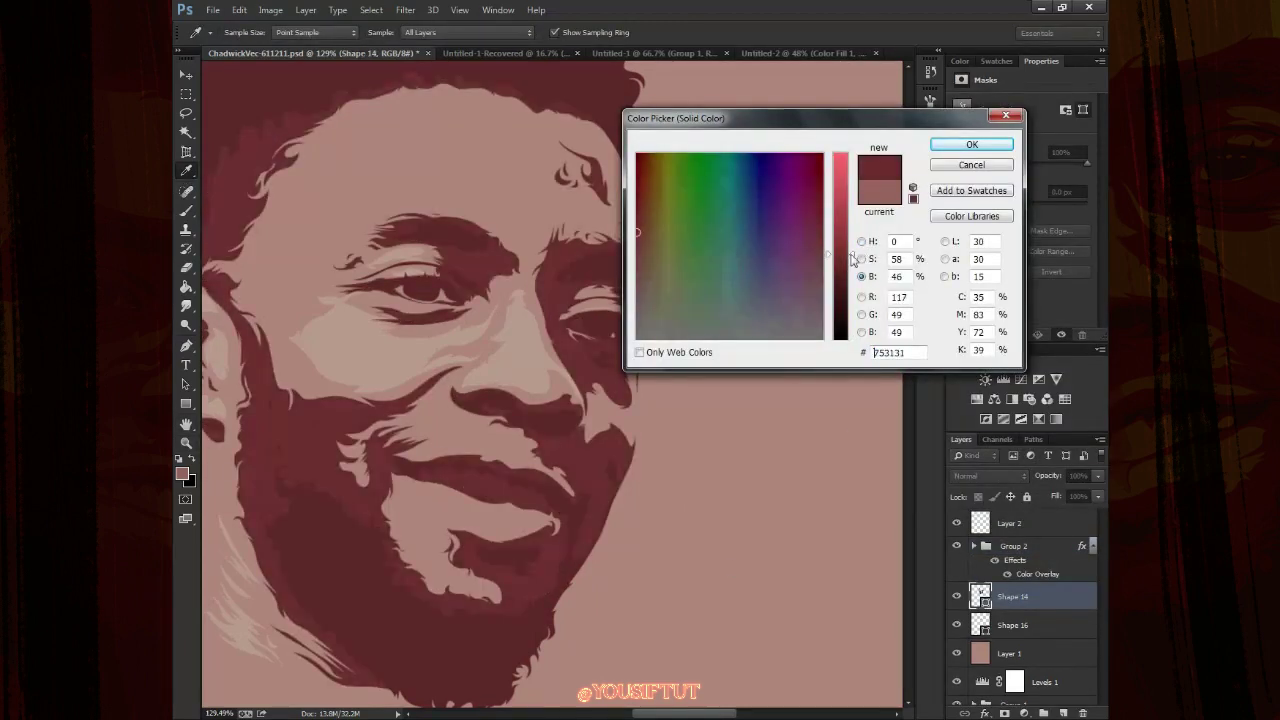
click(861, 259)
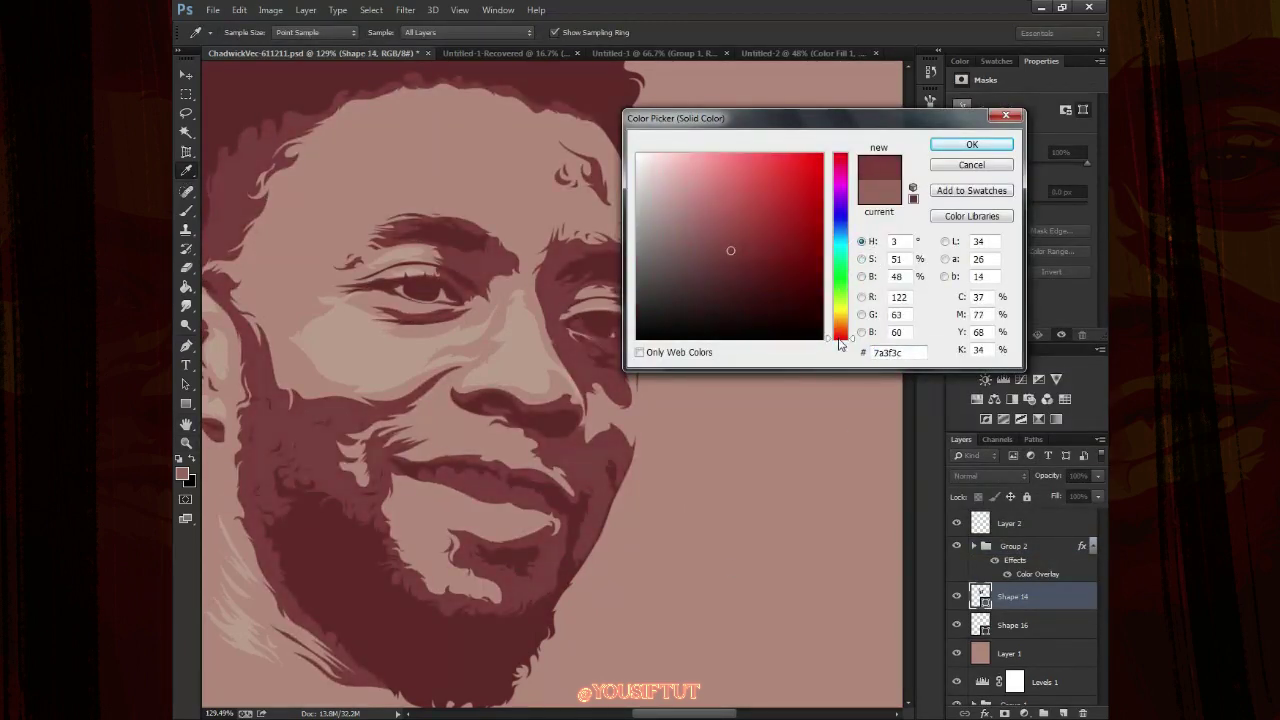
key(Return)
Set a muted red-brown foreground colour for the Layer 1 background fill
click(1009, 653)
key(z)
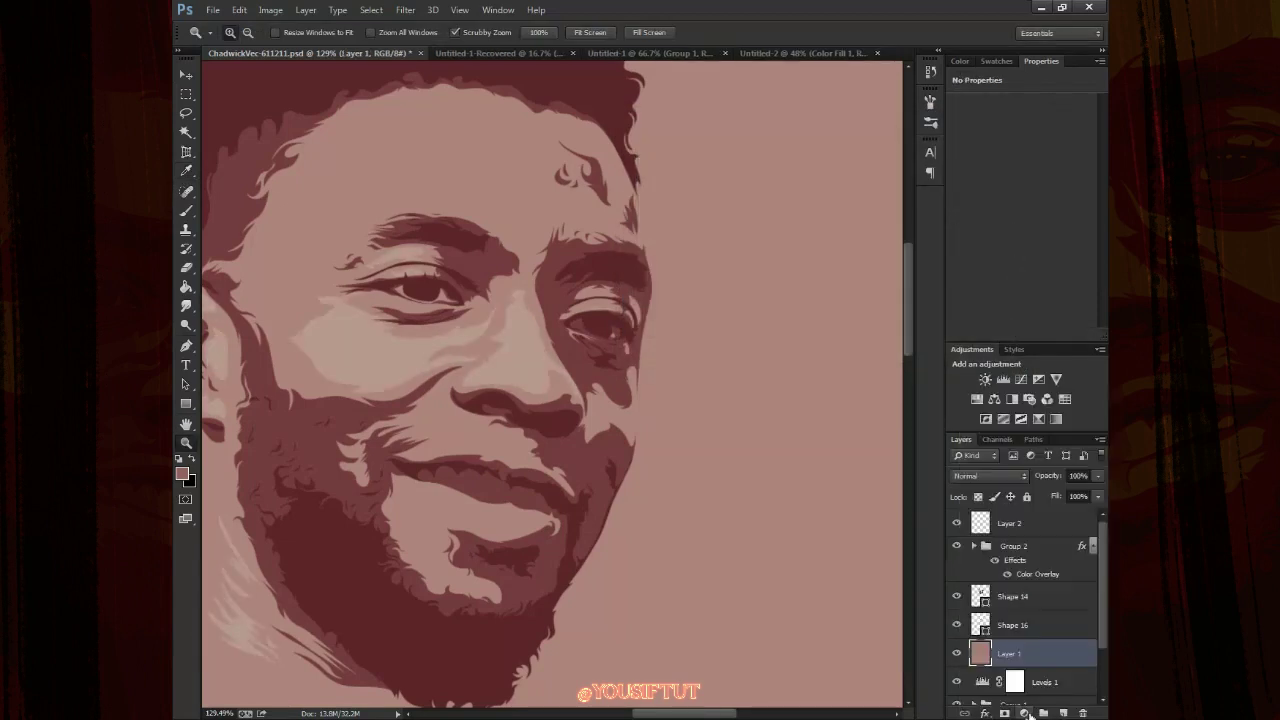
click(182, 474)
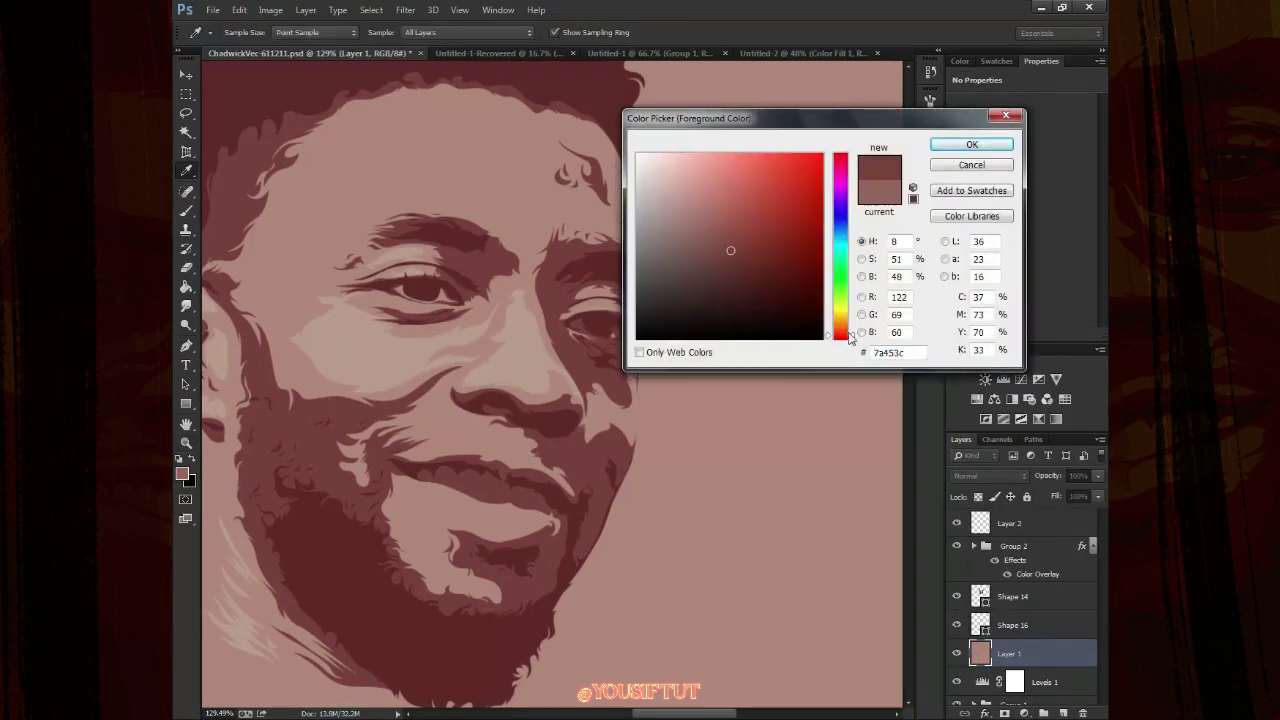
click(861, 259)
click(861, 276)
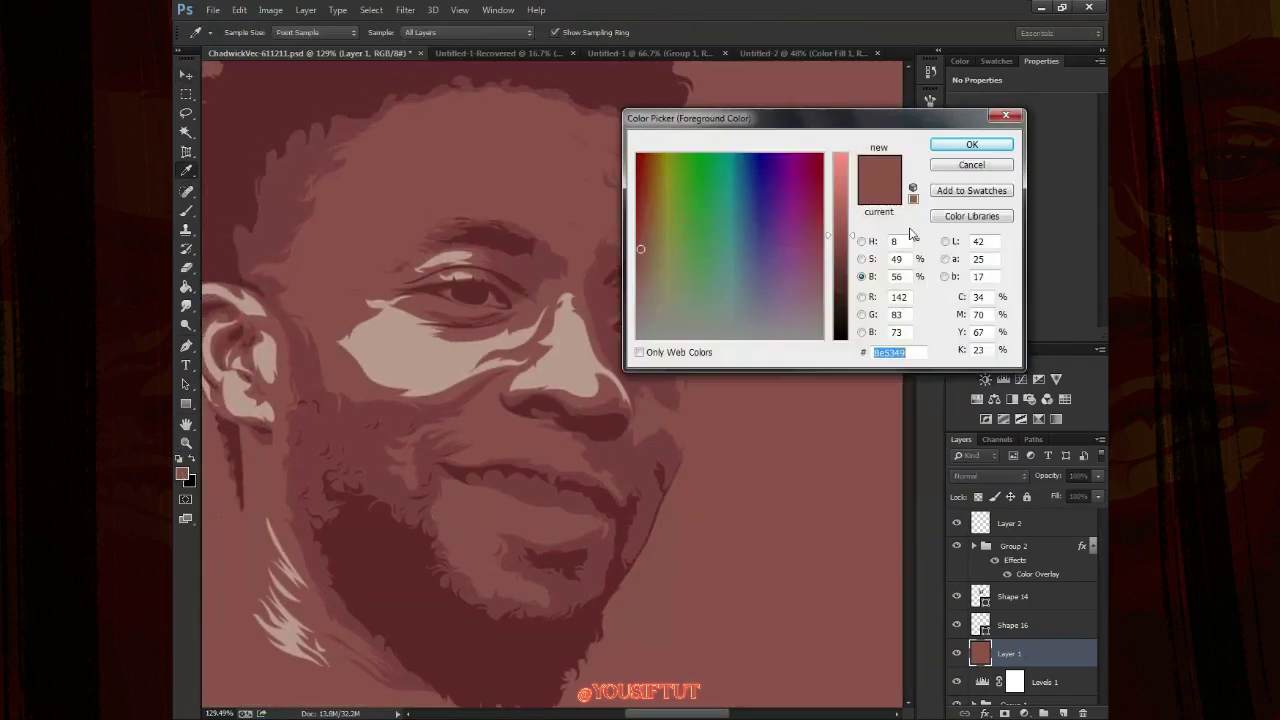
drag(846, 262, 846, 242)
click(971, 144)
key(g)
click(184, 476)
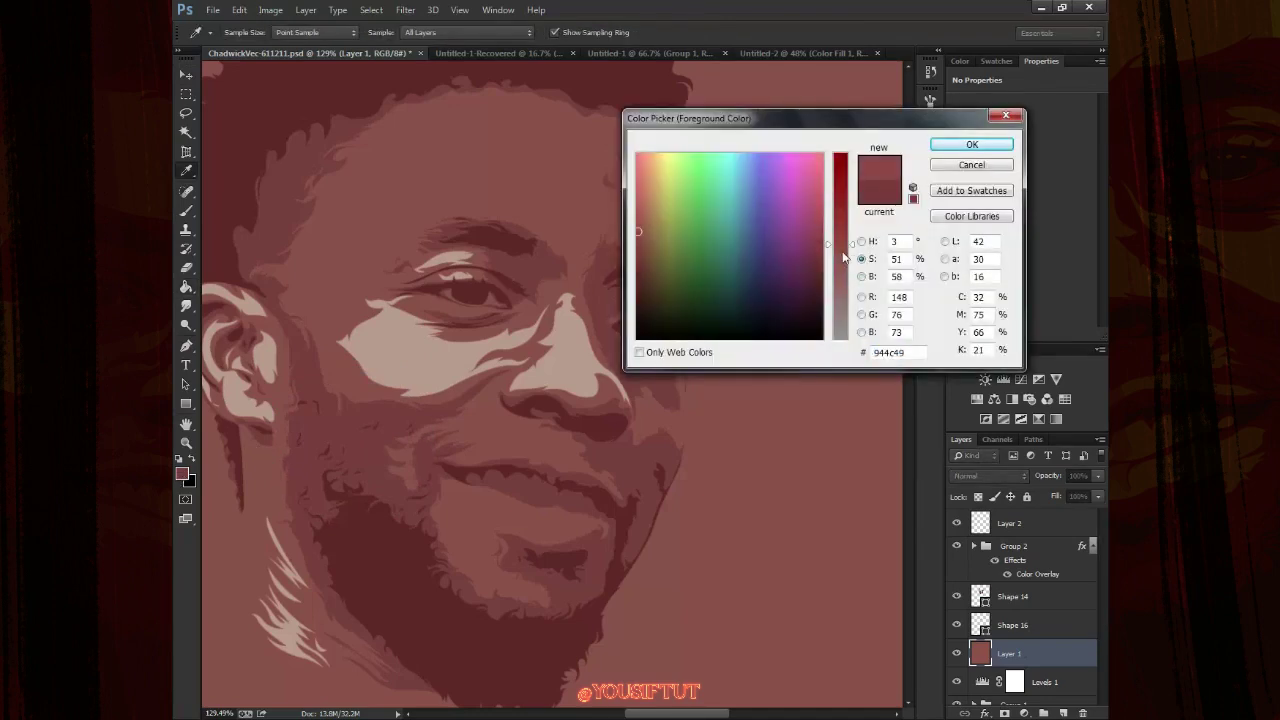
click(861, 241)
key(Escape)
Lighten Shape 16's fill colour and adjust its hue
double_click(980, 625)
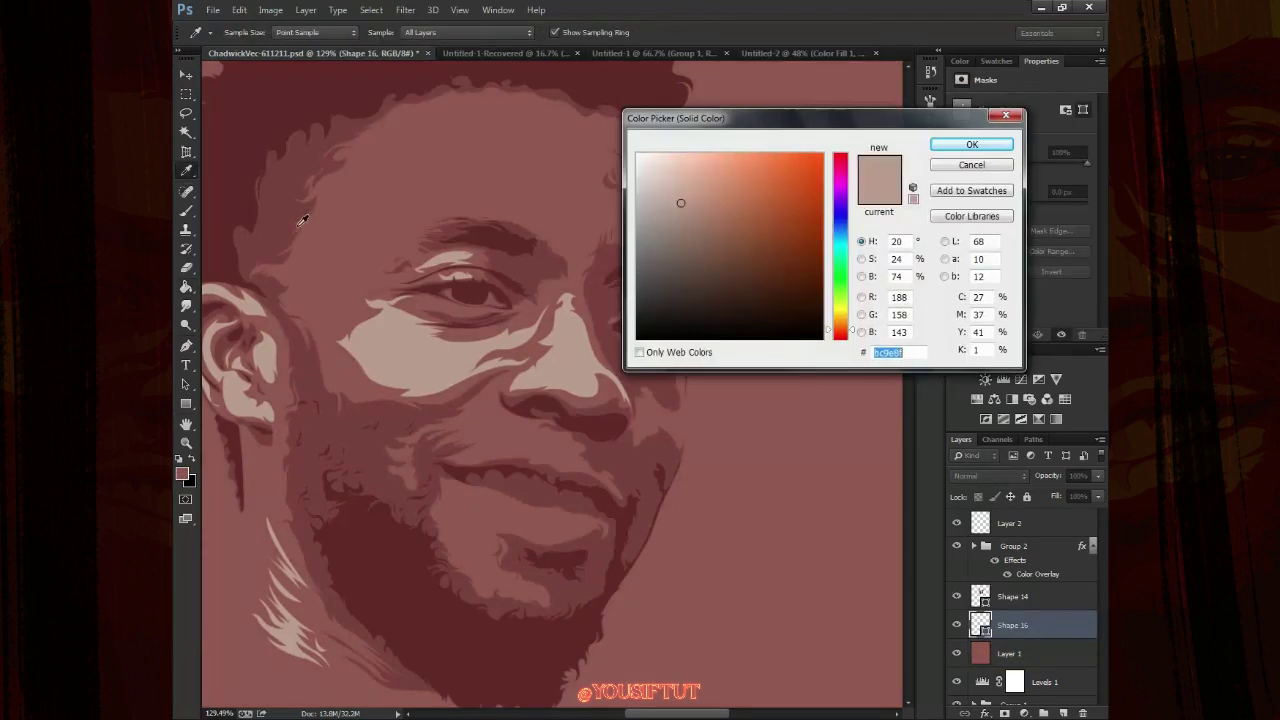
click(770, 460)
click(861, 276)
drag(843, 258, 843, 208)
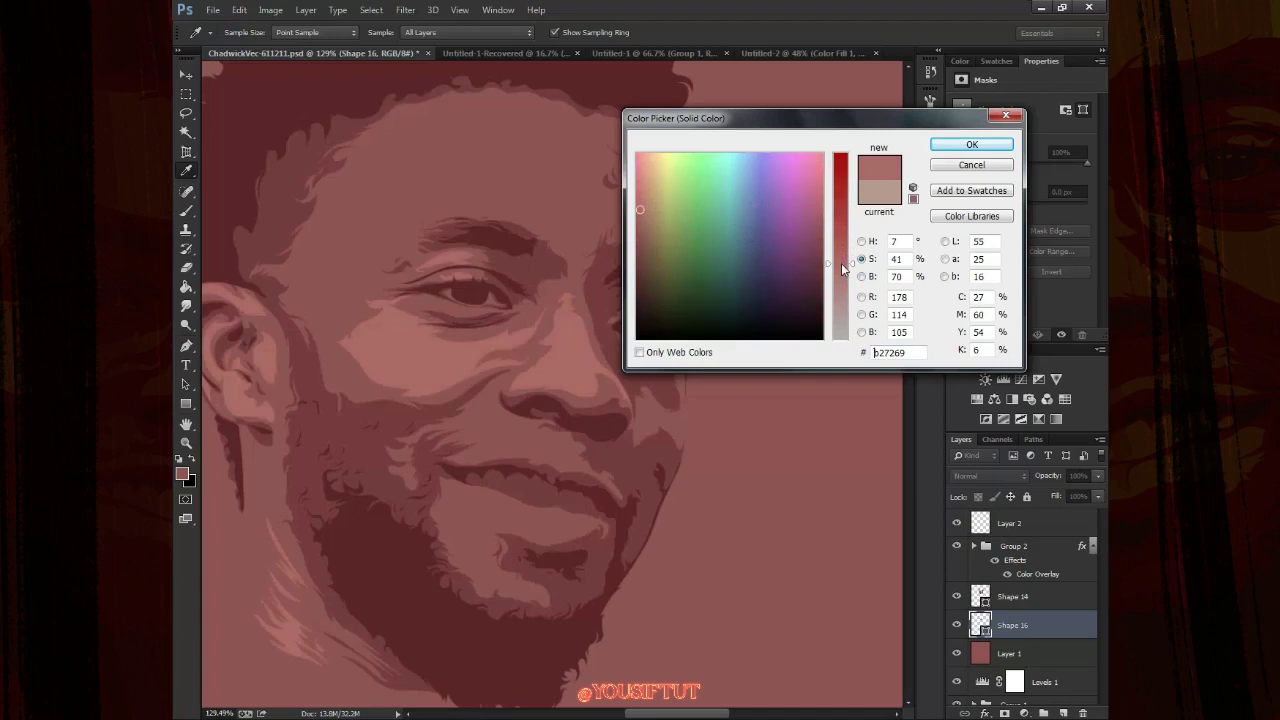
click(861, 241)
drag(840, 325, 840, 340)
key(Return)
scroll(843, 337, down, 5)
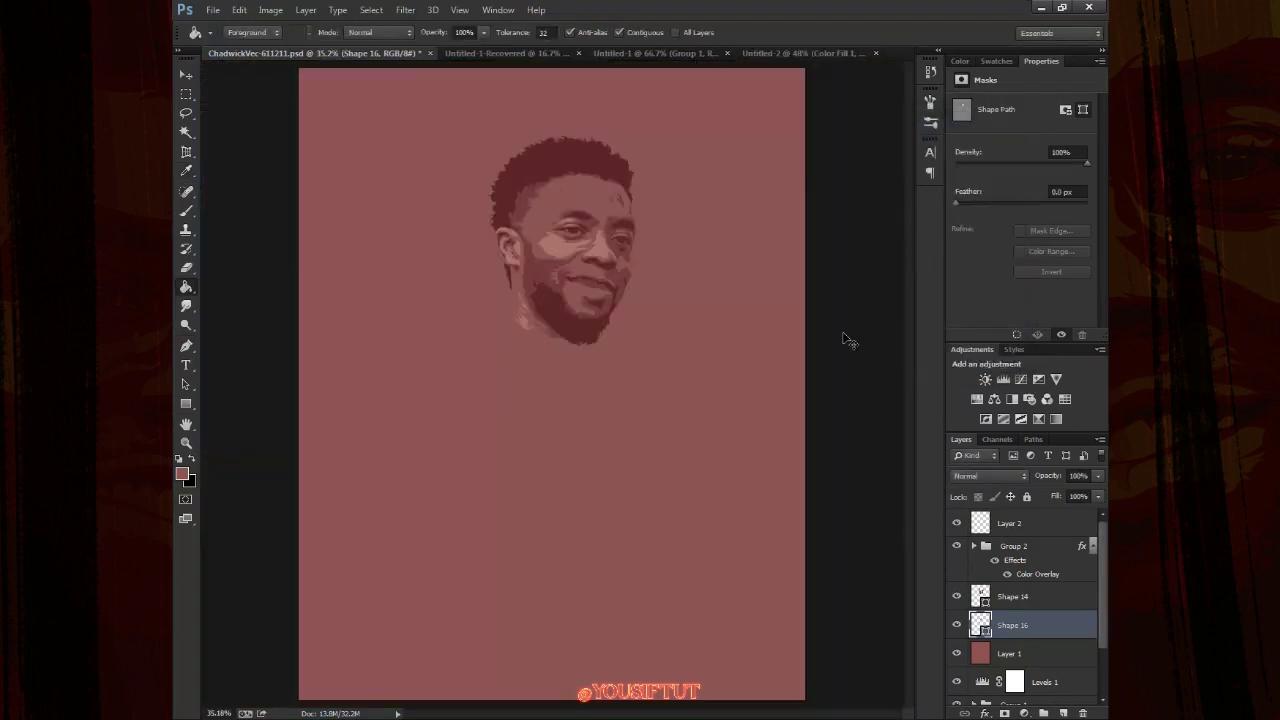
scroll(737, 323, up, 5)
scroll(731, 408, down, 2)
Set Shape 16 to yellow for the cheek highlights
double_click(980, 625)
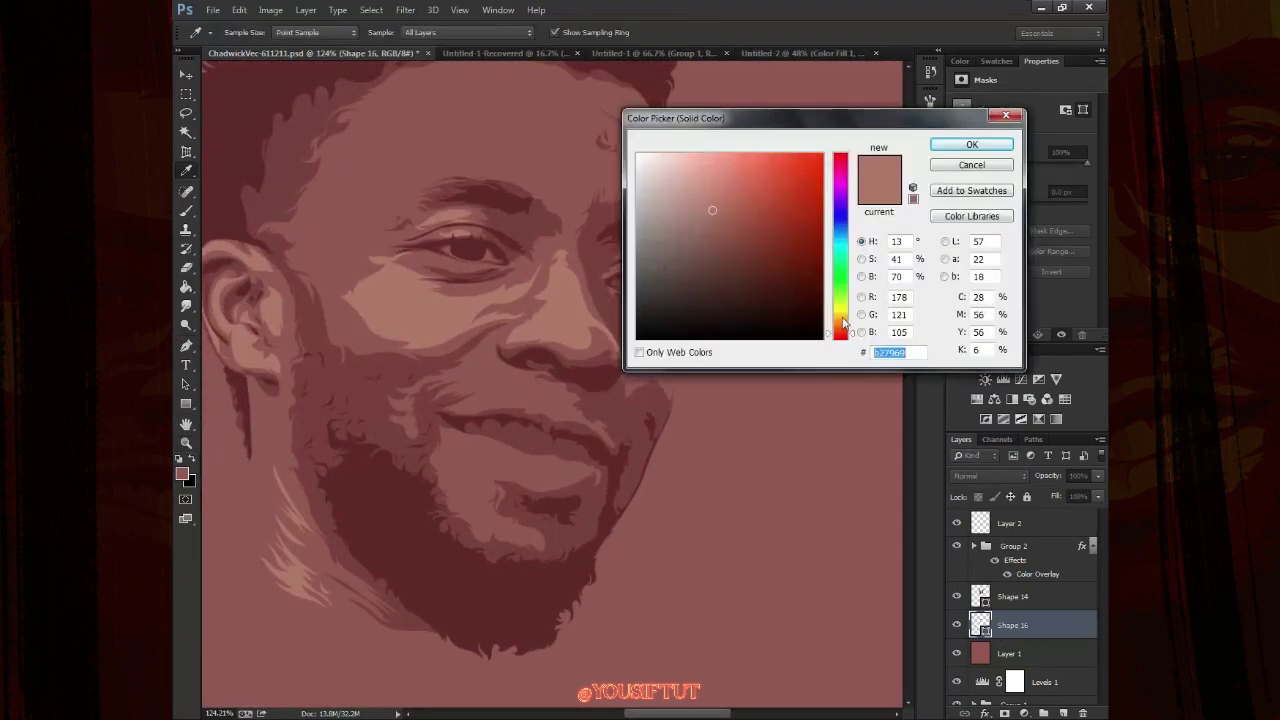
click(840, 305)
key(Return)
double_click(980, 596)
Fill Layer 1 with an orange foreground colour, starting from #d3a21e
key(Return)
click(957, 653)
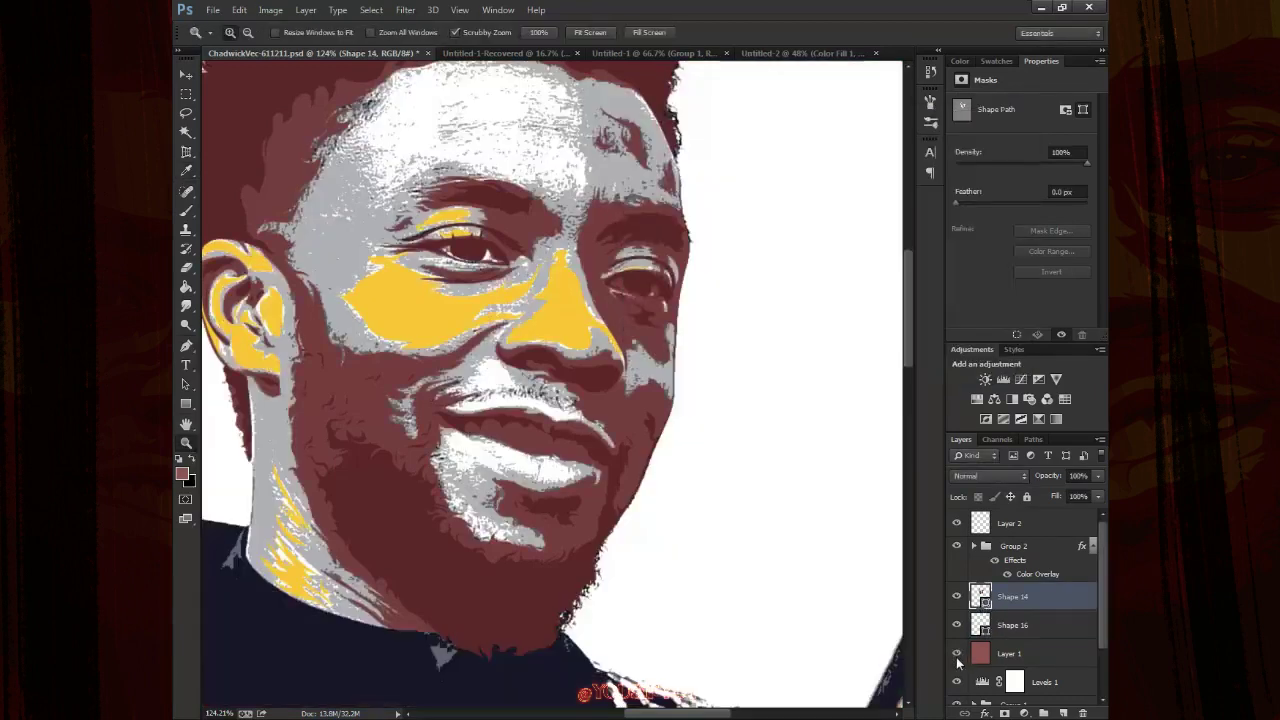
click(1010, 653)
click(181, 474)
text(d3a21e)
click(861, 259)
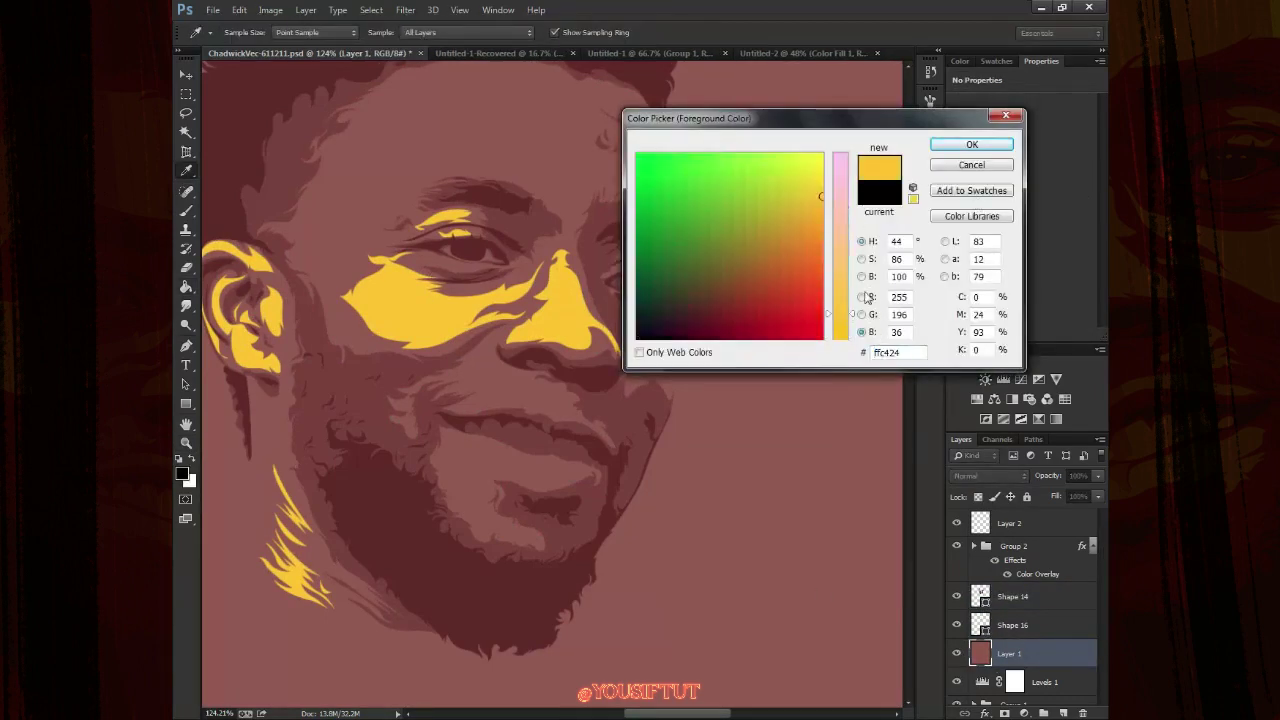
click(861, 241)
click(839, 322)
click(971, 144)
key(alt+BackSpace)
Recolour Shape 14 to a deeper burnt orange
double_click(980, 597)
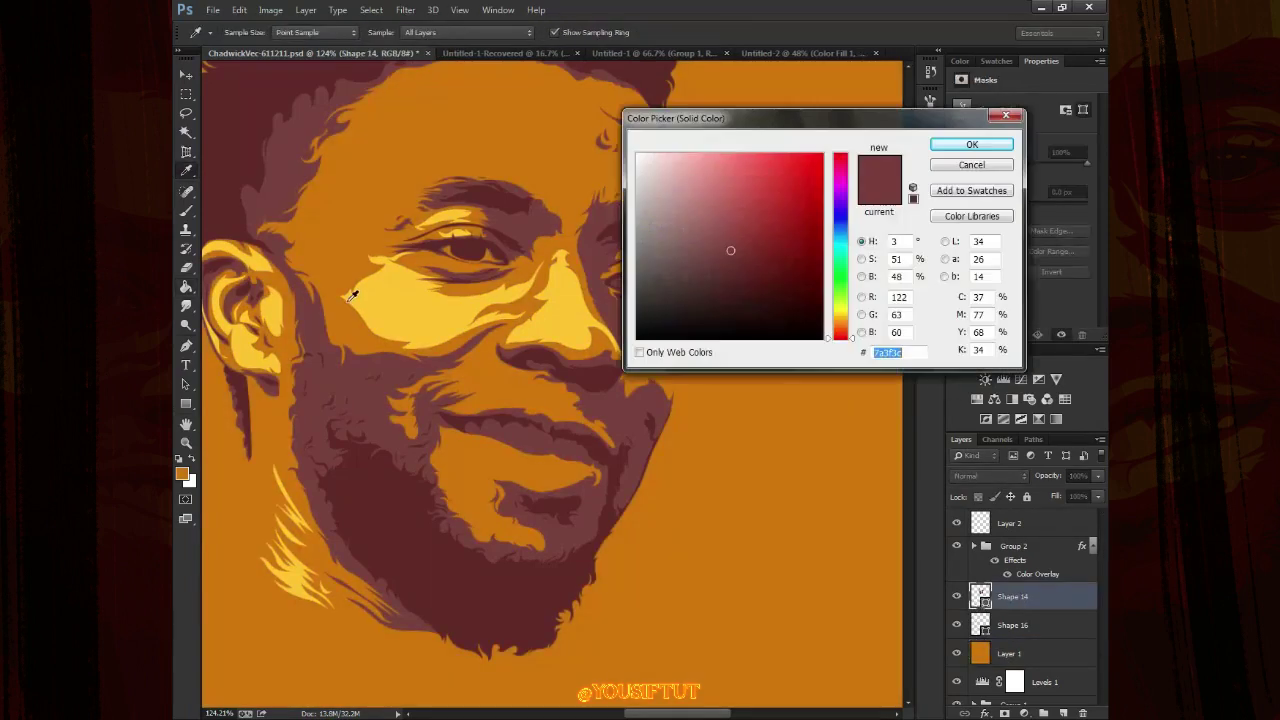
click(760, 450)
click(861, 259)
click(862, 241)
click(840, 326)
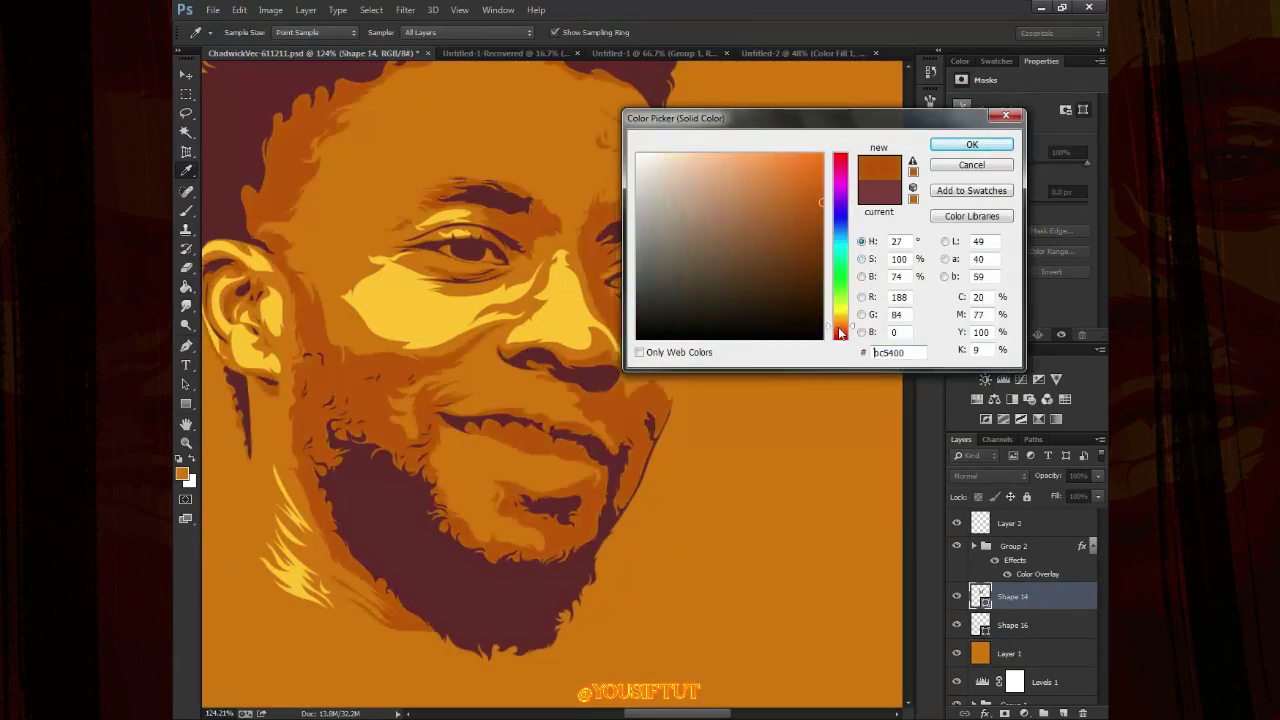
click(975, 150)
Shift Group 2's Color Overlay toward a darker red, then zoom in on the face
double_click(1037, 574)
click(985, 214)
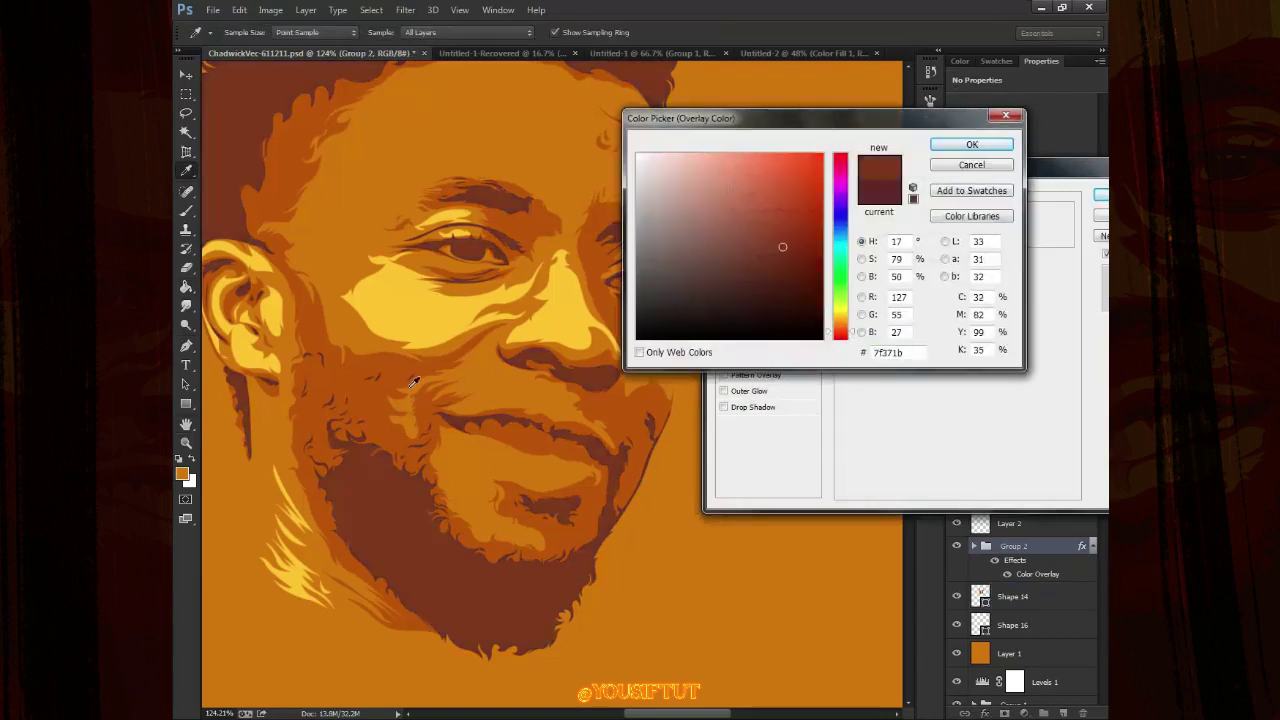
click(971, 144)
click(990, 216)
click(840, 332)
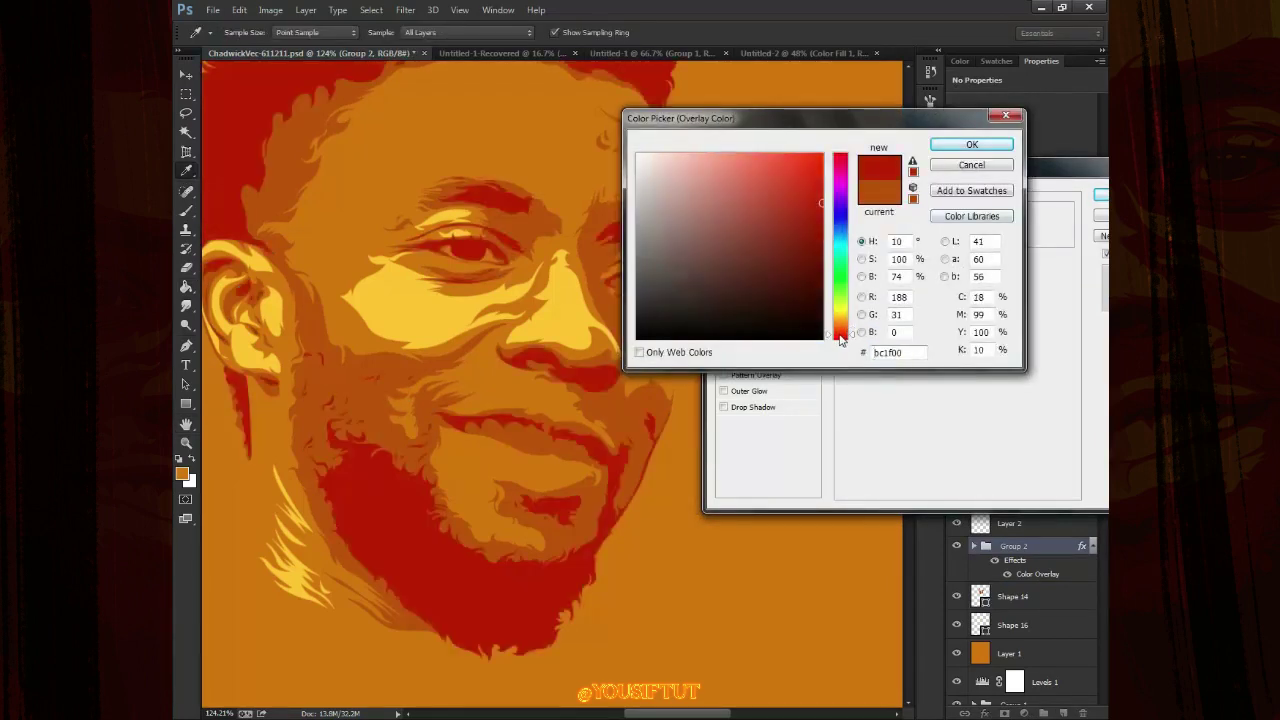
click(862, 276)
drag(840, 230, 840, 280)
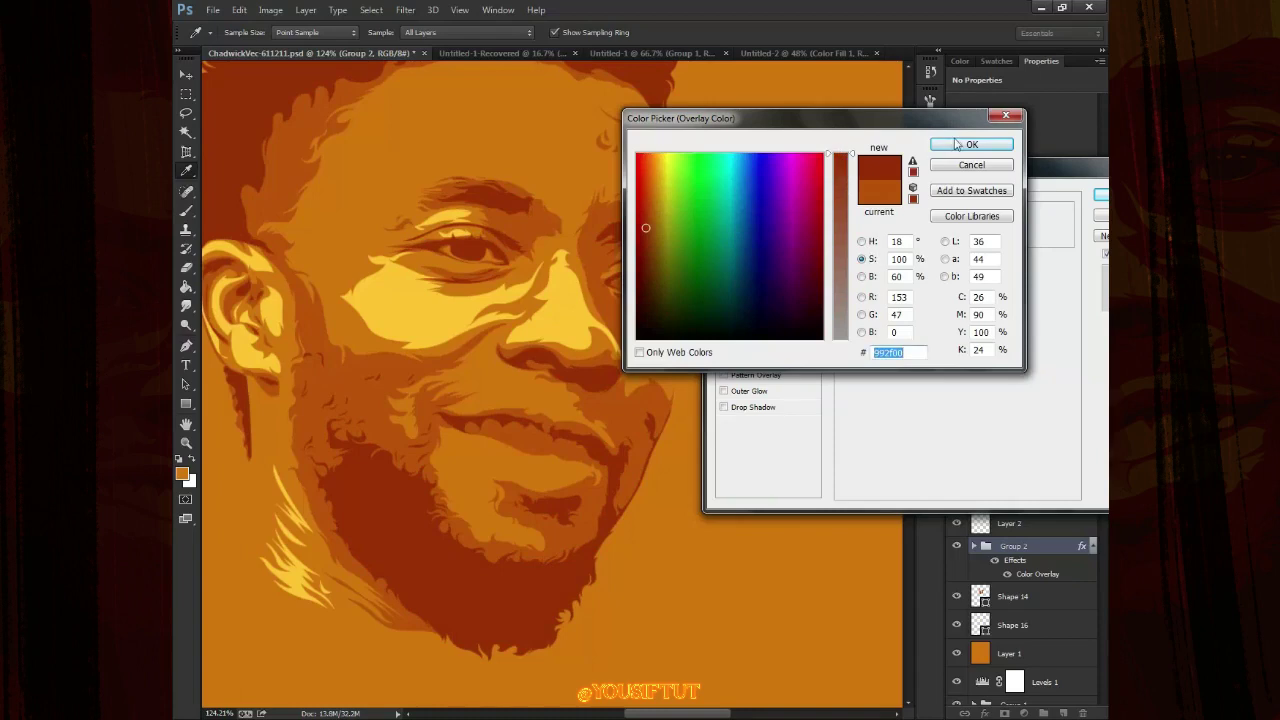
click(955, 140)
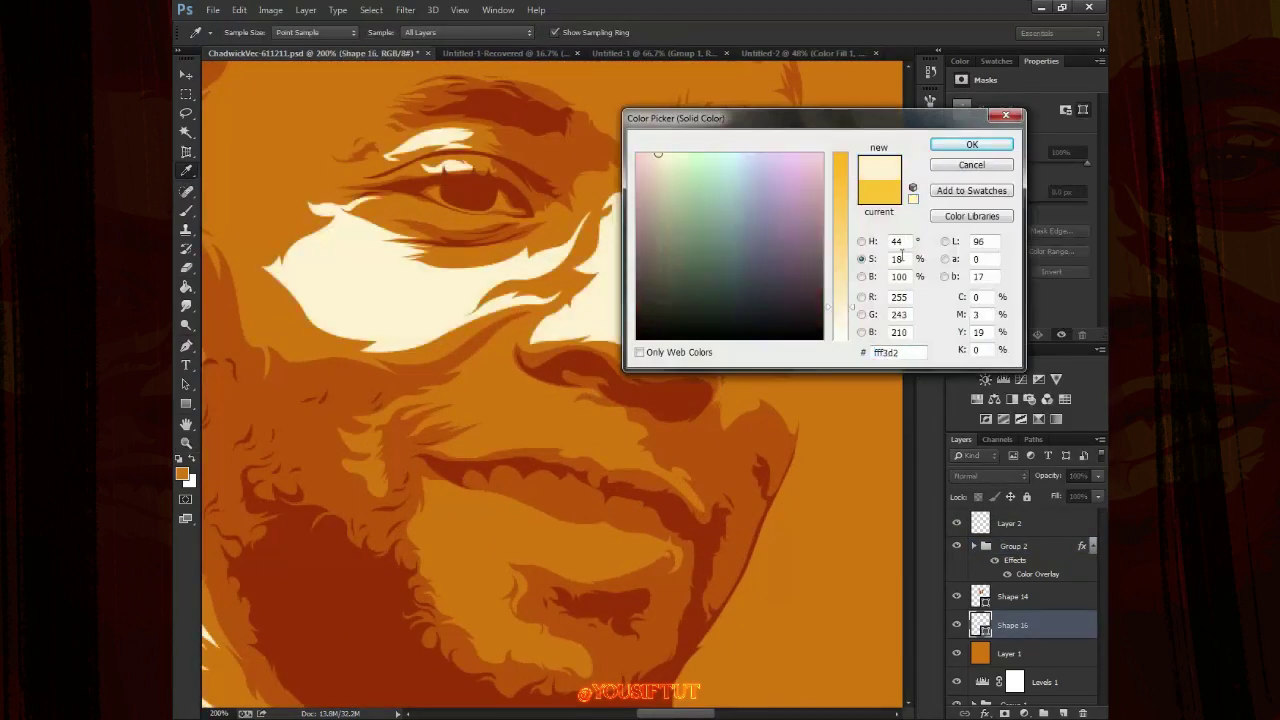
key(Return)
key(z)
mouse_move(700, 360)
mouse_down()
mouse_move(600, 360)
mouse_move(685, 345)
mouse_up()
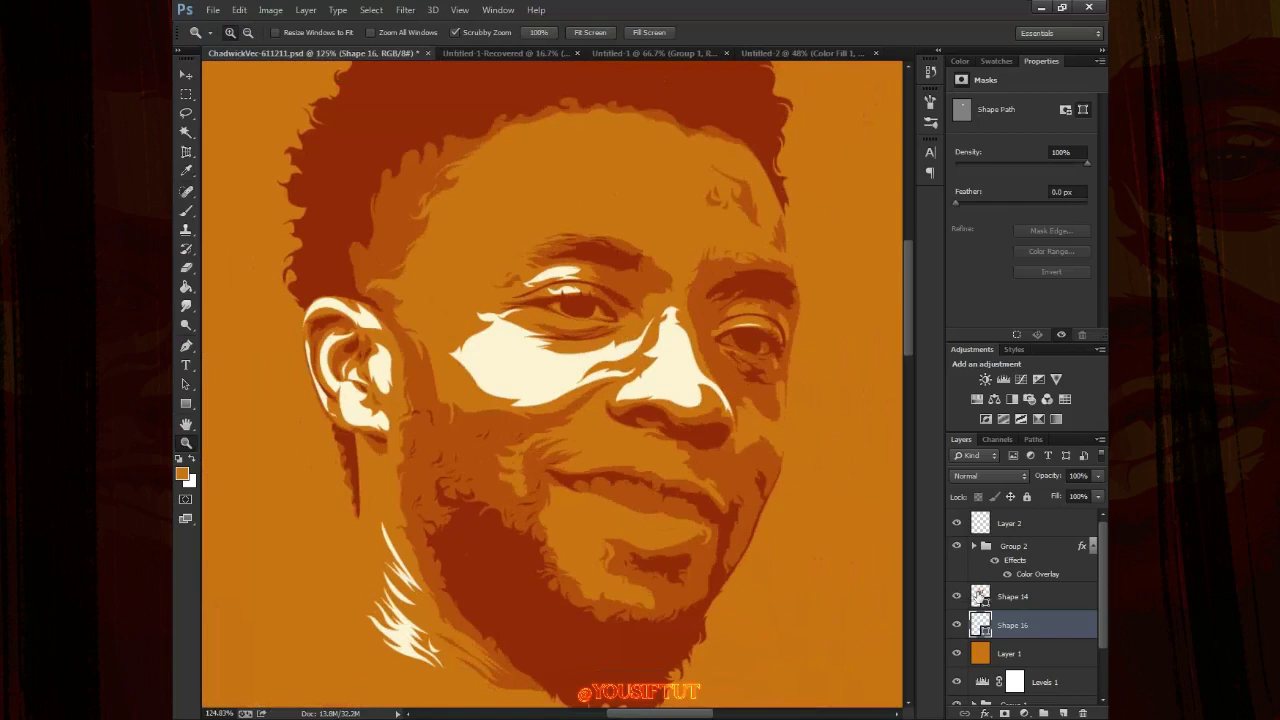
Fine-tune Shape 14's orange hue and set Shape 16 to pale yellow #ffd86e
double_click(980, 596)
mouse_move(840, 330)
mouse_down()
mouse_move(845, 293)
mouse_move(842, 333)
mouse_up()
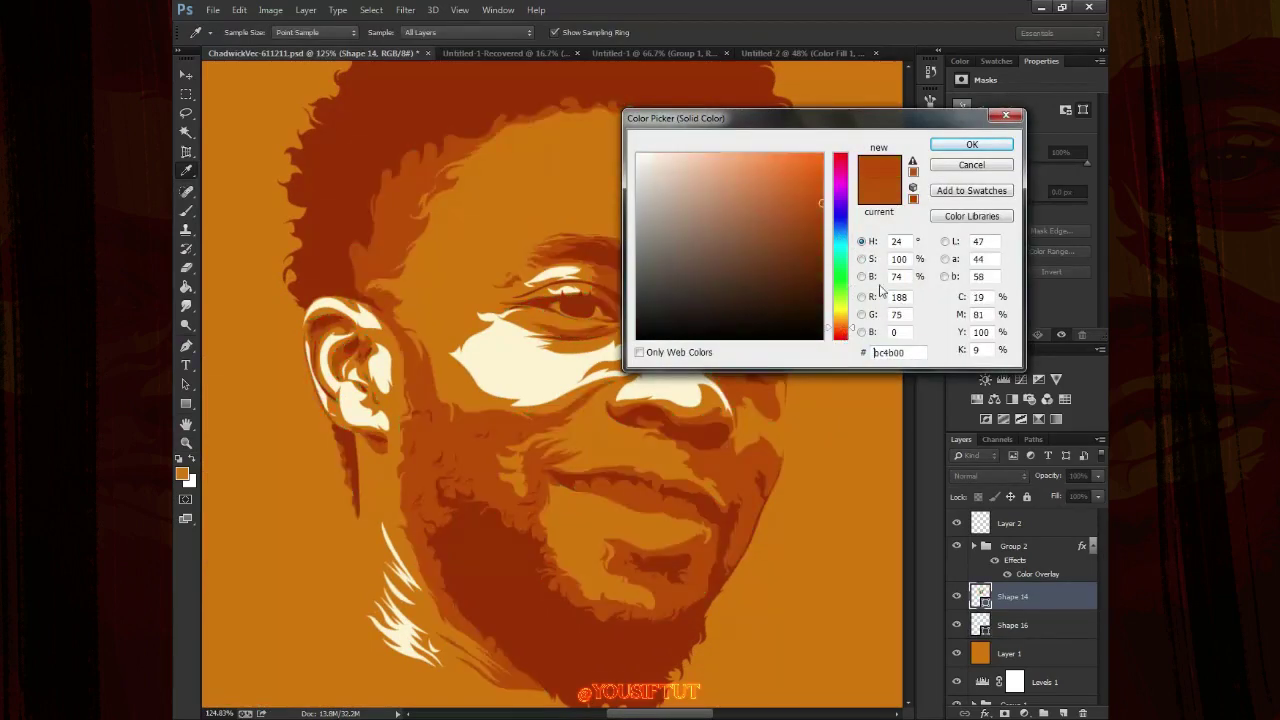
key(Return)
double_click(980, 625)
drag(700, 170, 742, 153)
click(780, 155)
key(Return)
Darken Group 2's Color Overlay to a deep red #722e25
double_click(1037, 574)
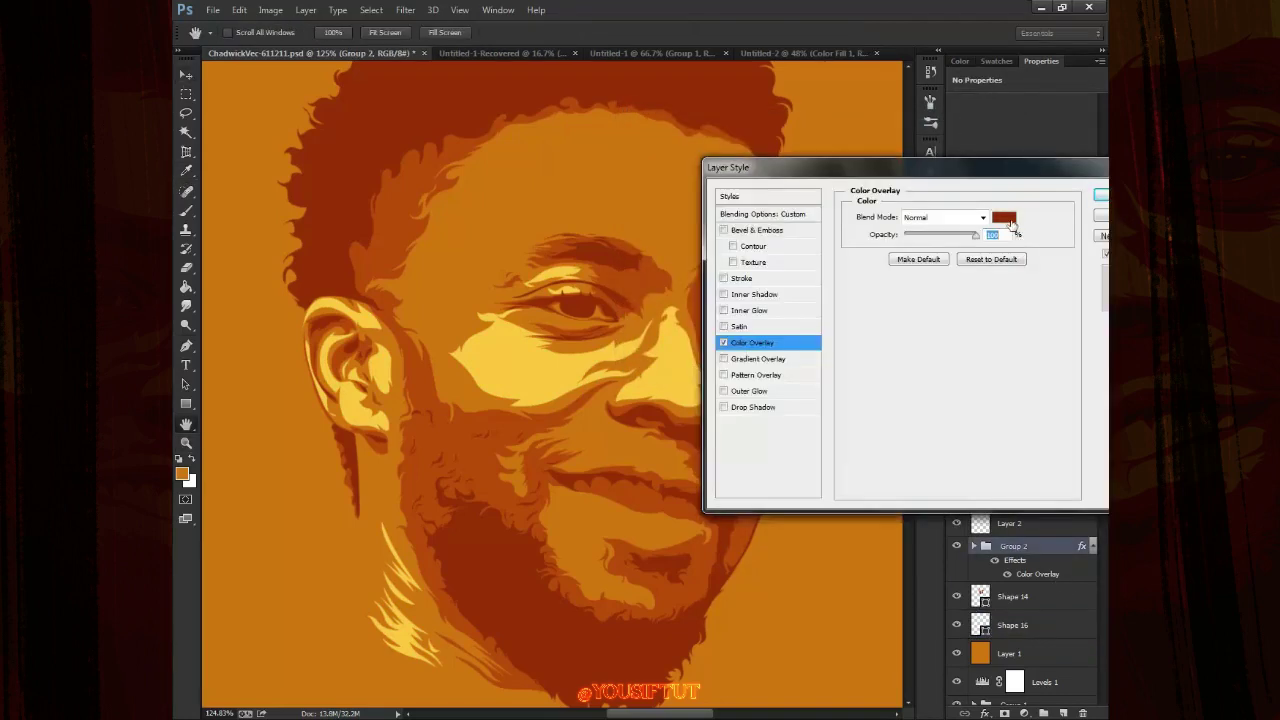
click(1004, 218)
drag(762, 258, 777, 263)
Zoom in on the mouth and trace a highlight outline above the upper lip at 20% opacity
key(Return)
key(Return)
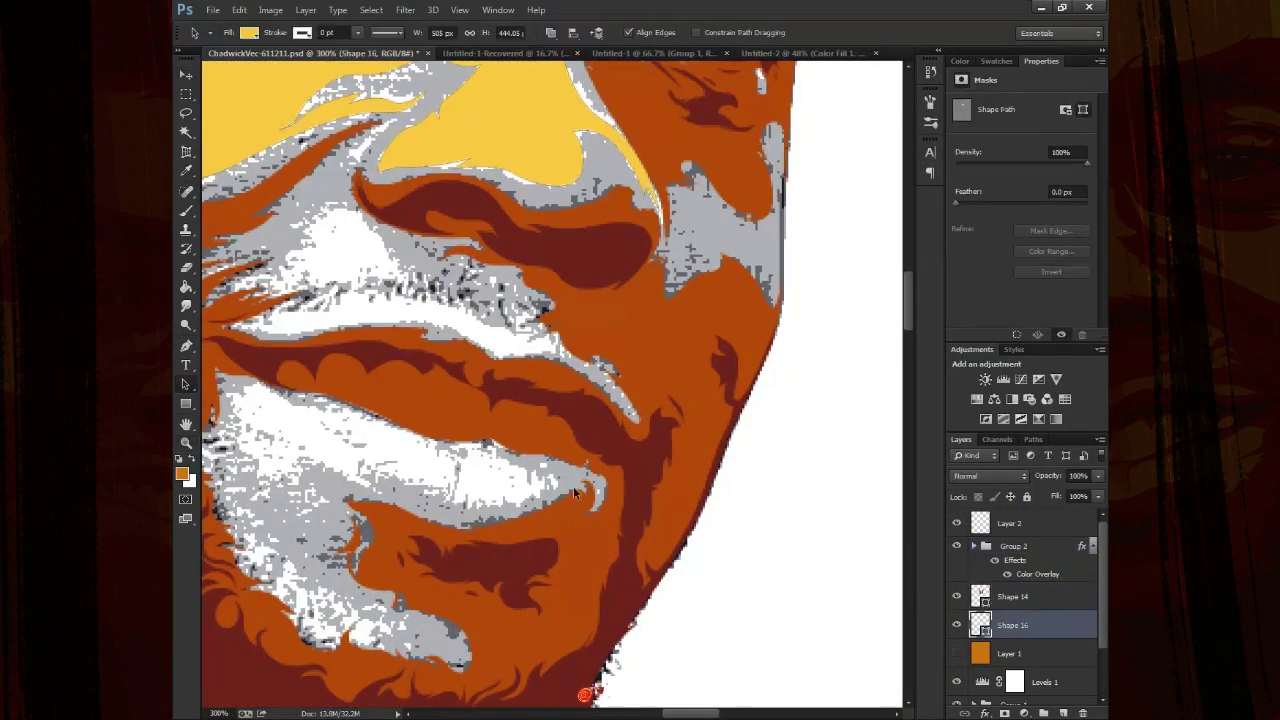
key(ctrl+plus)
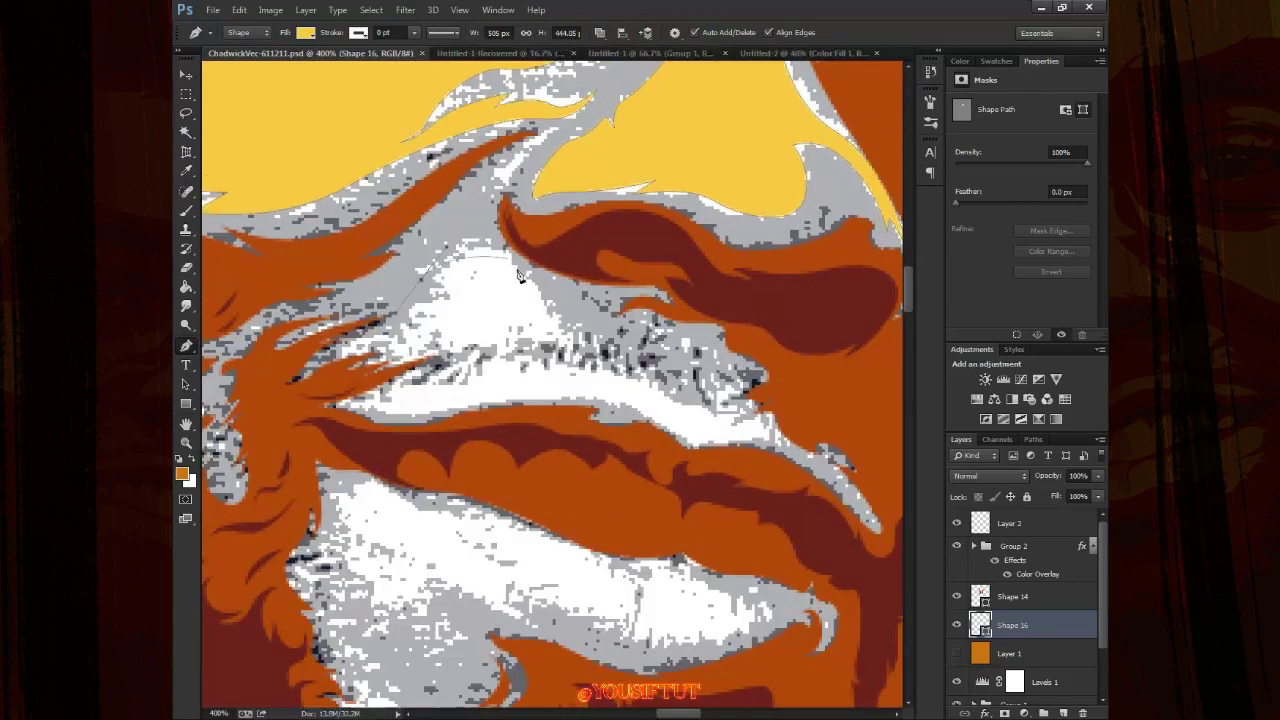
drag(512, 262, 530, 285)
click(558, 322)
click(581, 318)
click(532, 330)
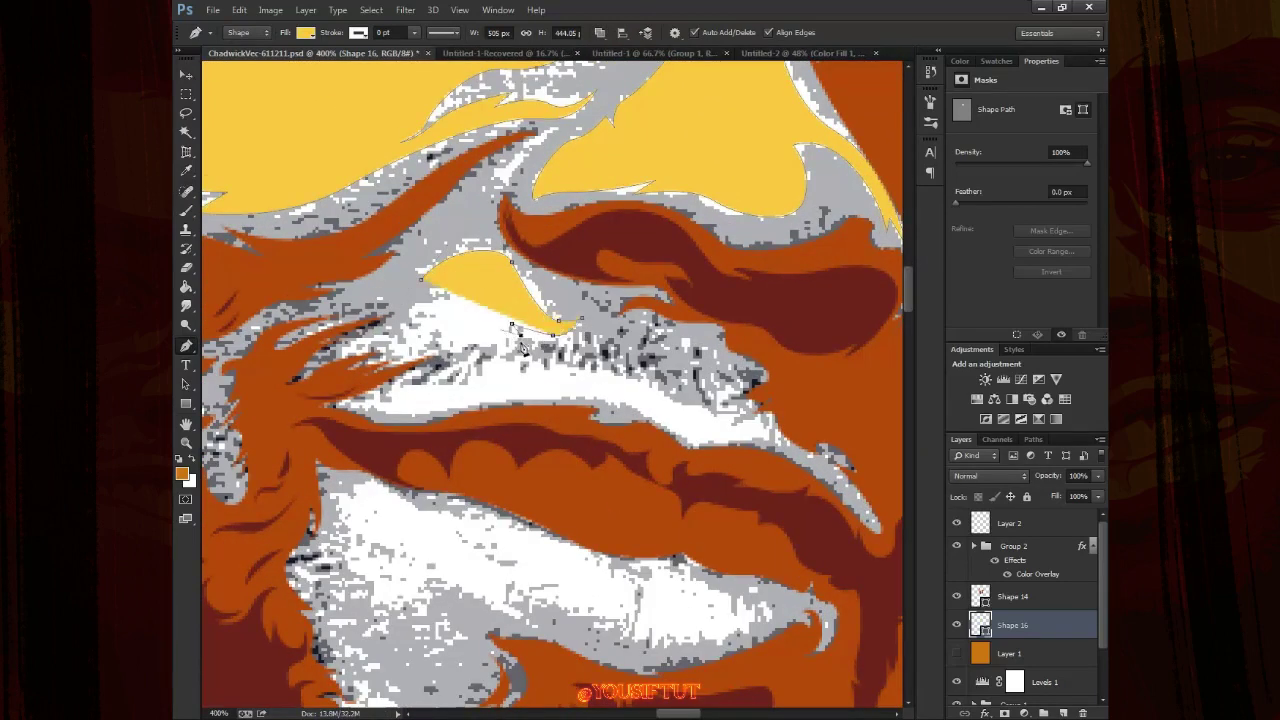
click(499, 328)
mouse_move(621, 390)
mouse_down()
mouse_move(768, 422)
mouse_move(769, 448)
mouse_move(717, 451)
mouse_up()
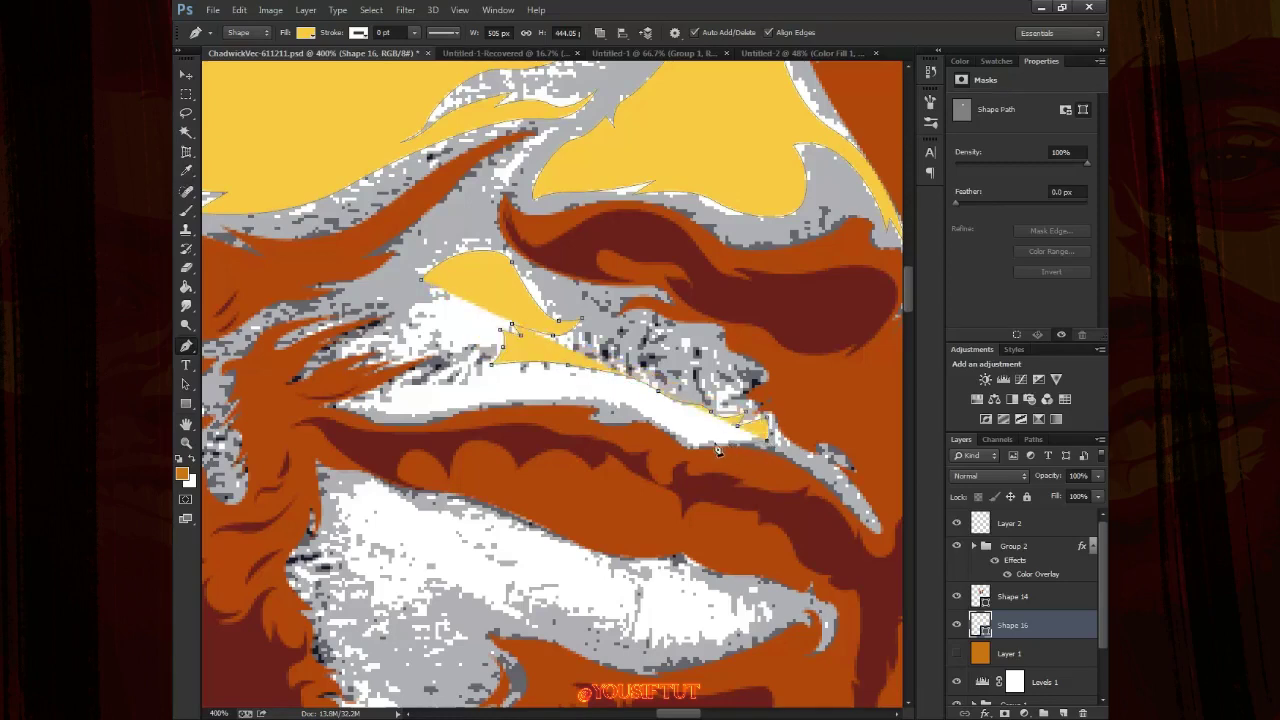
click(440, 410)
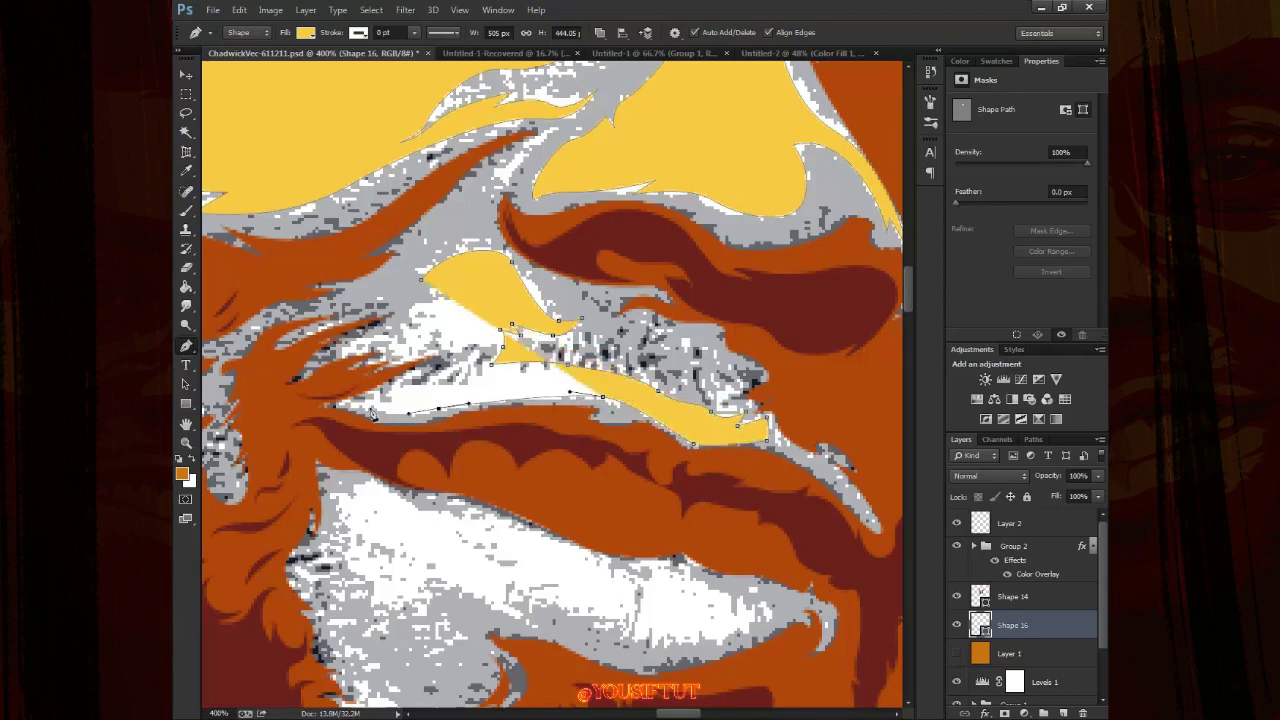
click(415, 387)
key(2)
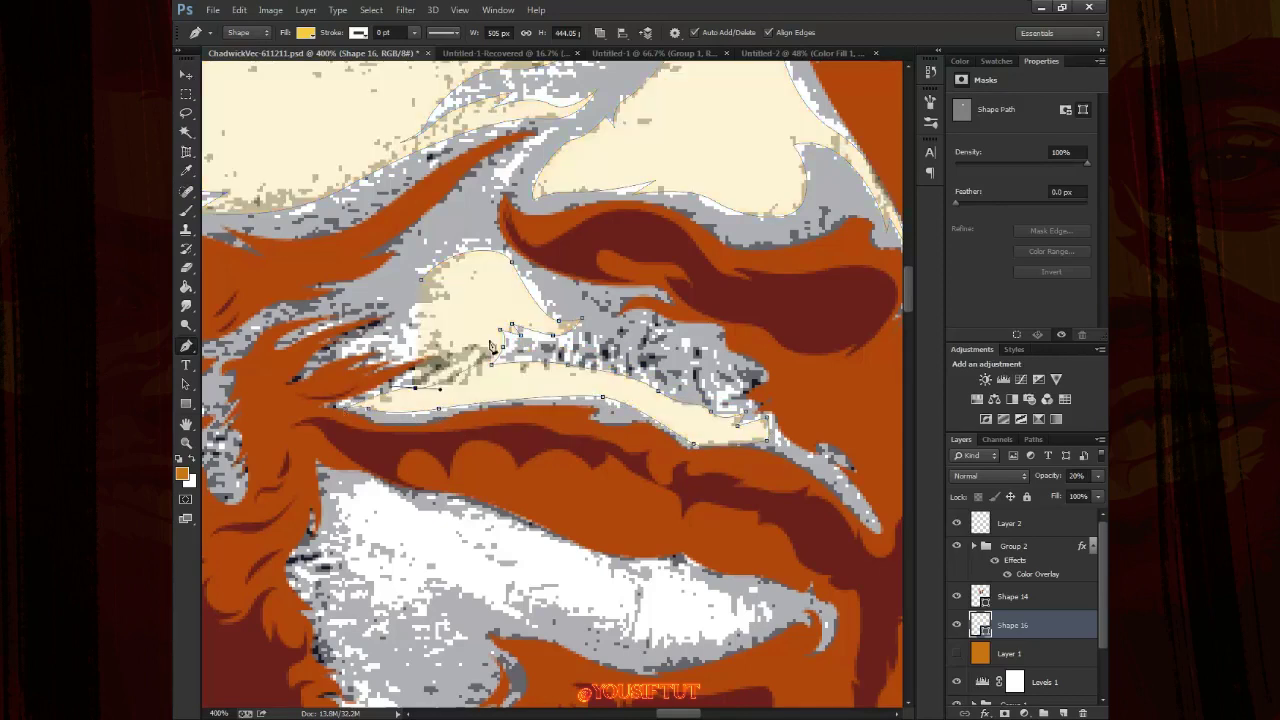
click(425, 335)
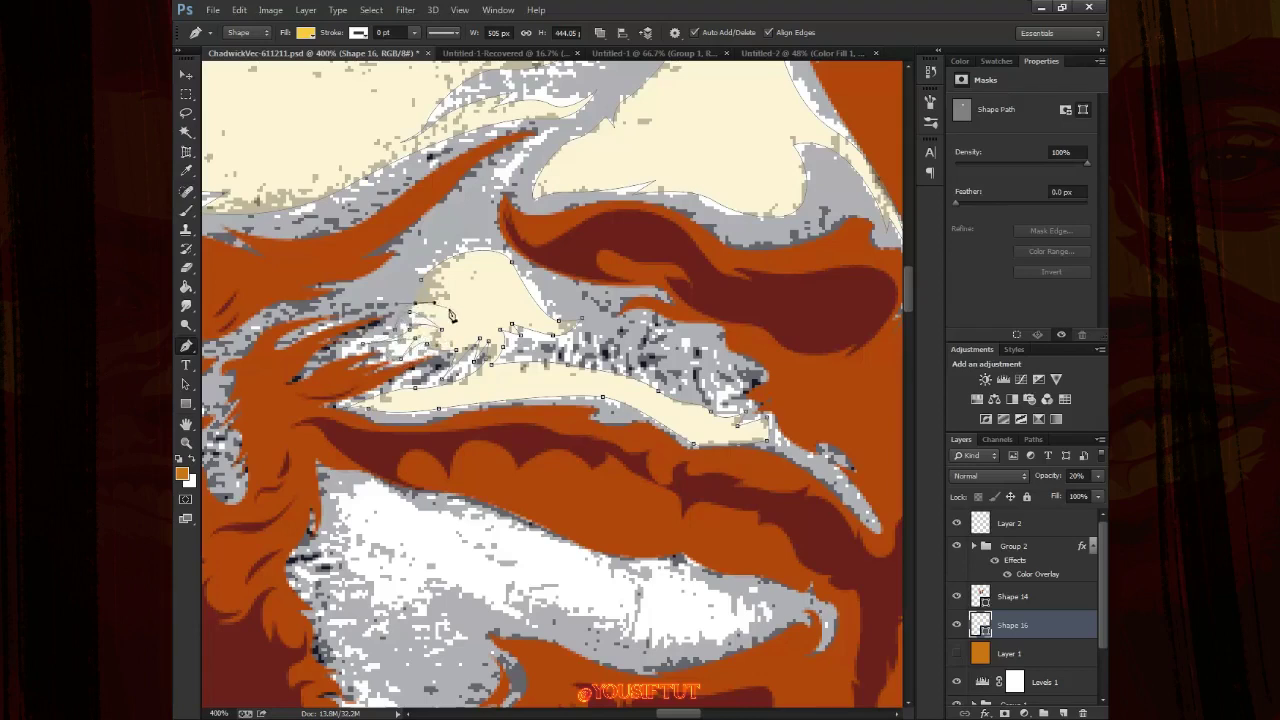
Trace curved anchors along the top and bottom edges of the lower white area
drag(453, 517, 493, 377)
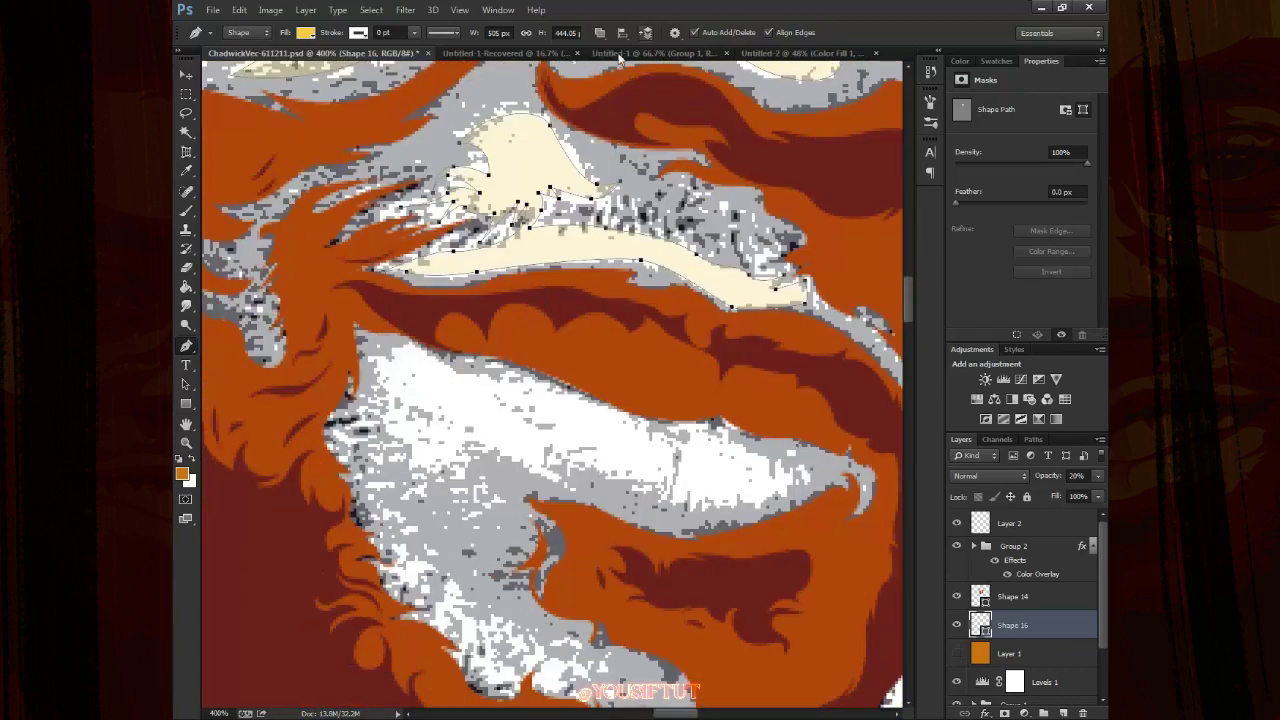
drag(400, 398, 444, 423)
click(432, 356)
click(517, 385)
drag(558, 395, 581, 410)
mouse_move(676, 445)
mouse_down()
mouse_move(778, 469)
mouse_move(732, 491)
mouse_up()
drag(629, 482, 550, 468)
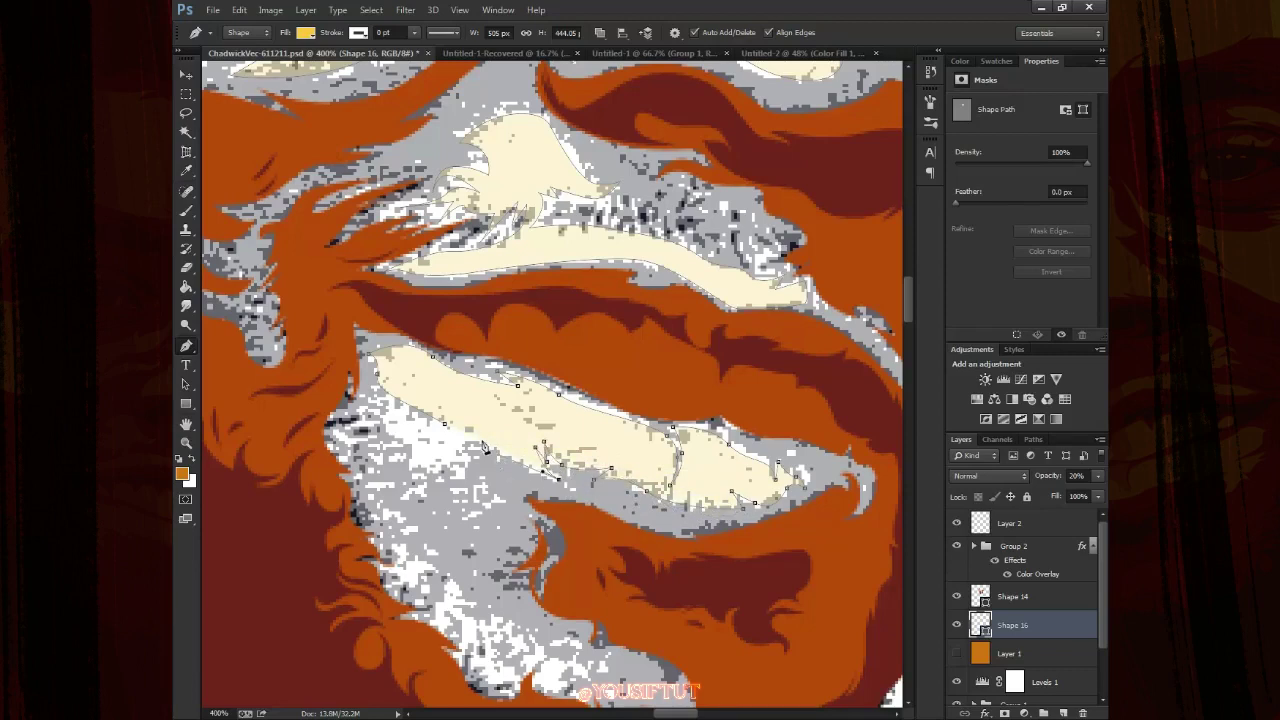
drag(447, 458, 488, 480)
drag(388, 422, 390, 425)
Hide Layer 1 to show the photo and zoom in on the forehead
scroll(447, 432, down, 2)
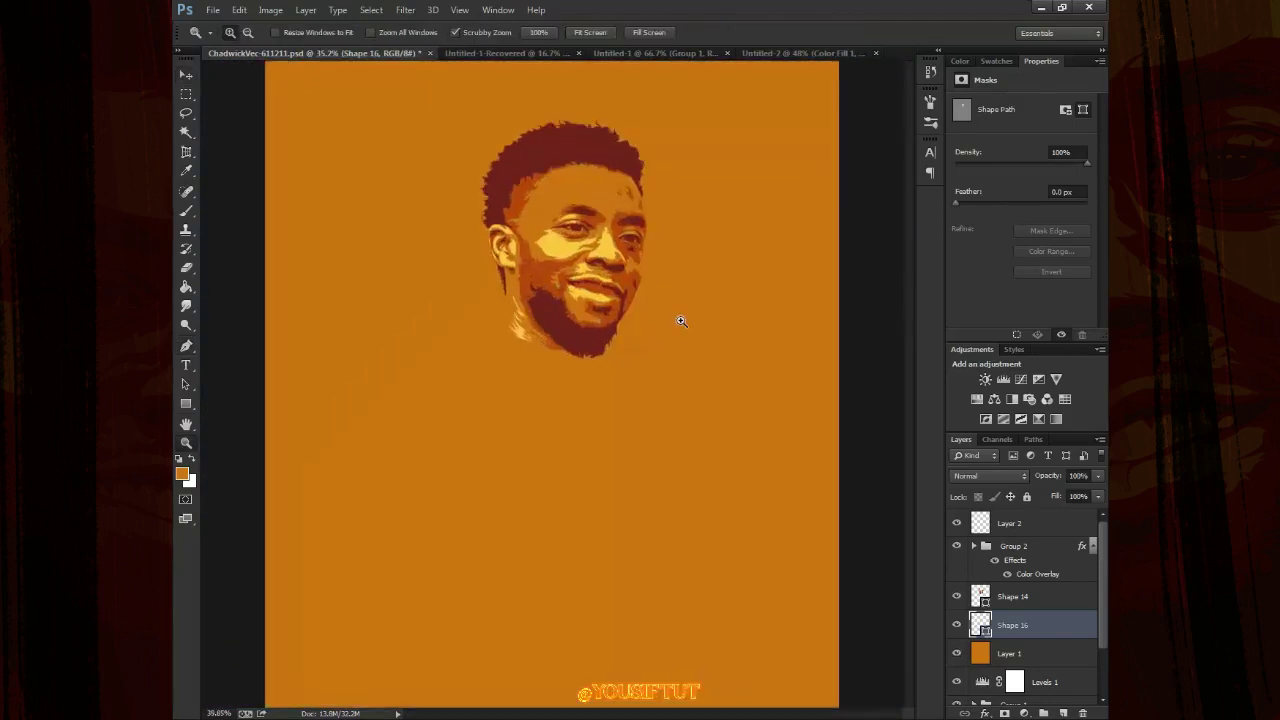
click(956, 653)
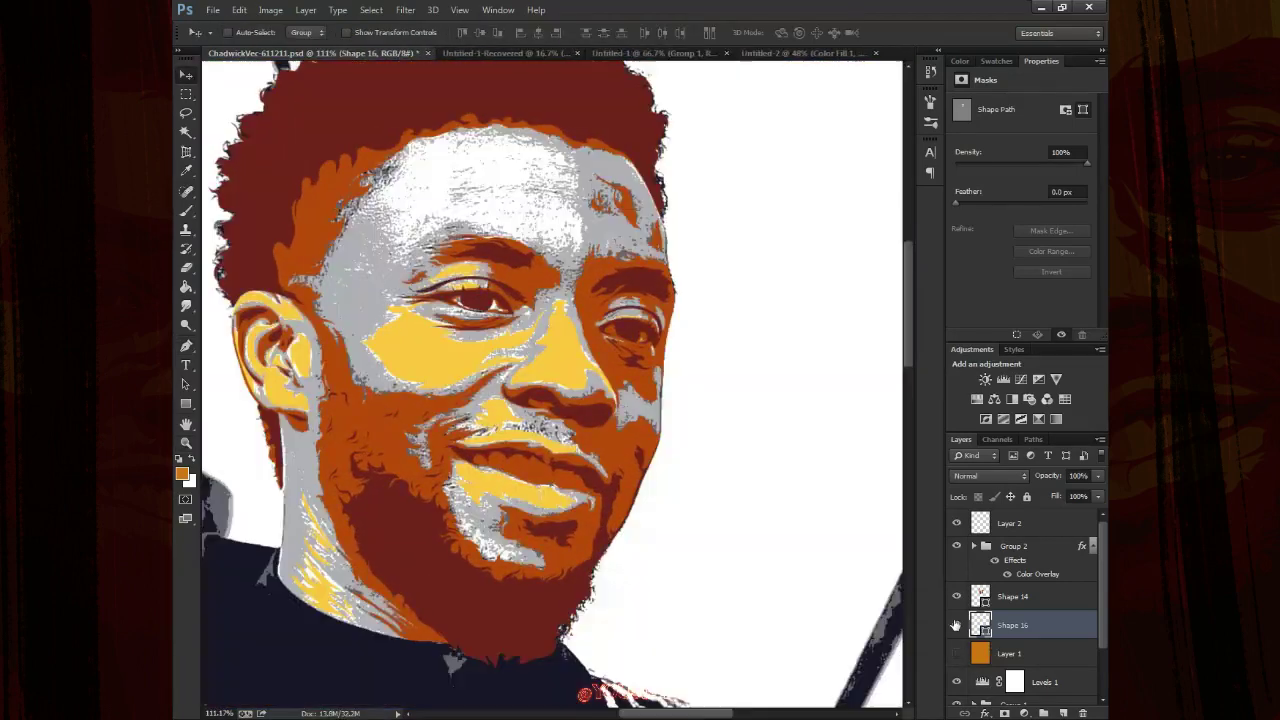
drag(473, 156, 545, 158)
Draw a yellow sliver along the eyebrow, then undo the stray shape
key(p)
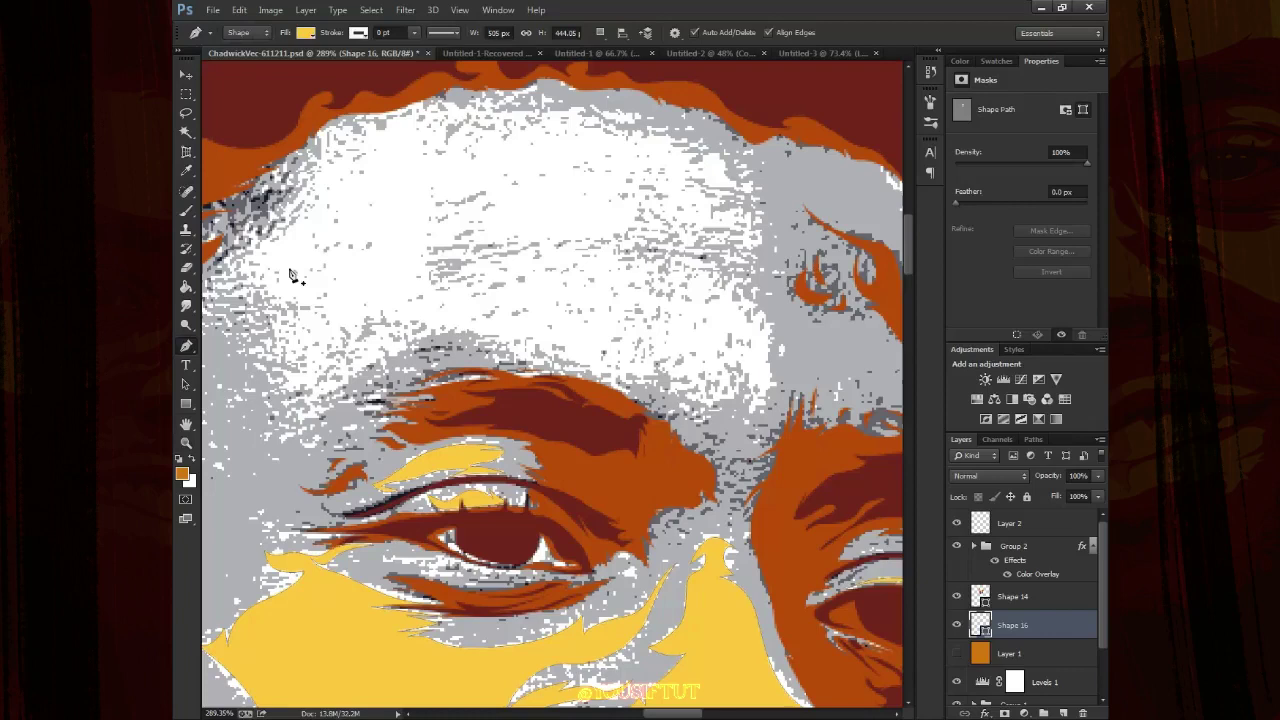
drag(293, 276, 399, 342)
click(300, 377)
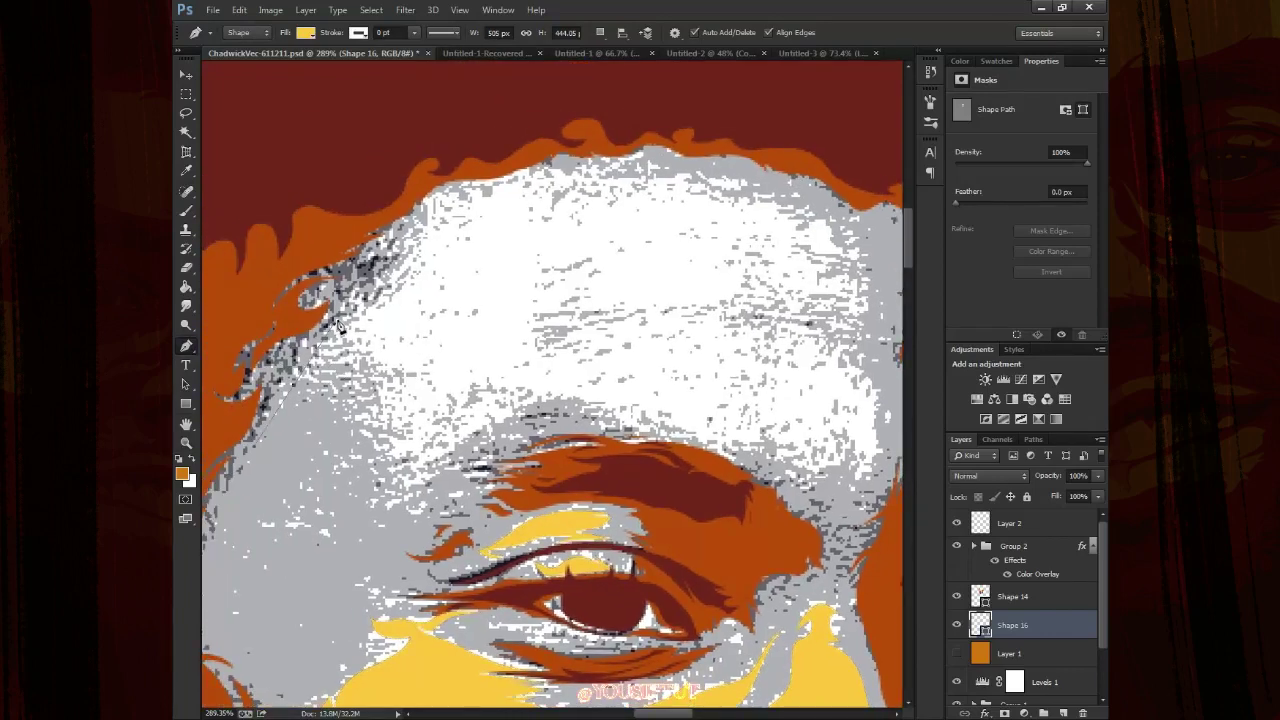
click(408, 282)
key(ctrl+alt+z)
key(ctrl+alt+z)
key(ctrl+alt+z)
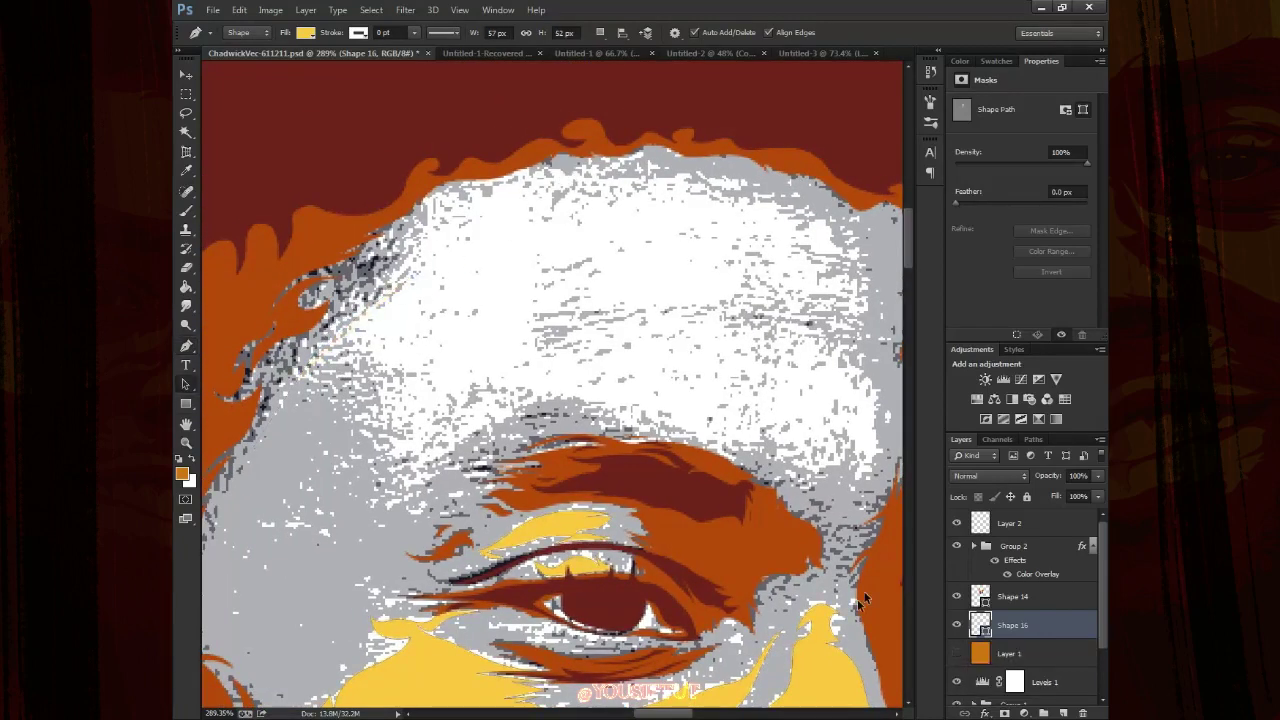
Start the Shape 16 forehead highlight along the hairline and forehead top
click(300, 396)
click(400, 283)
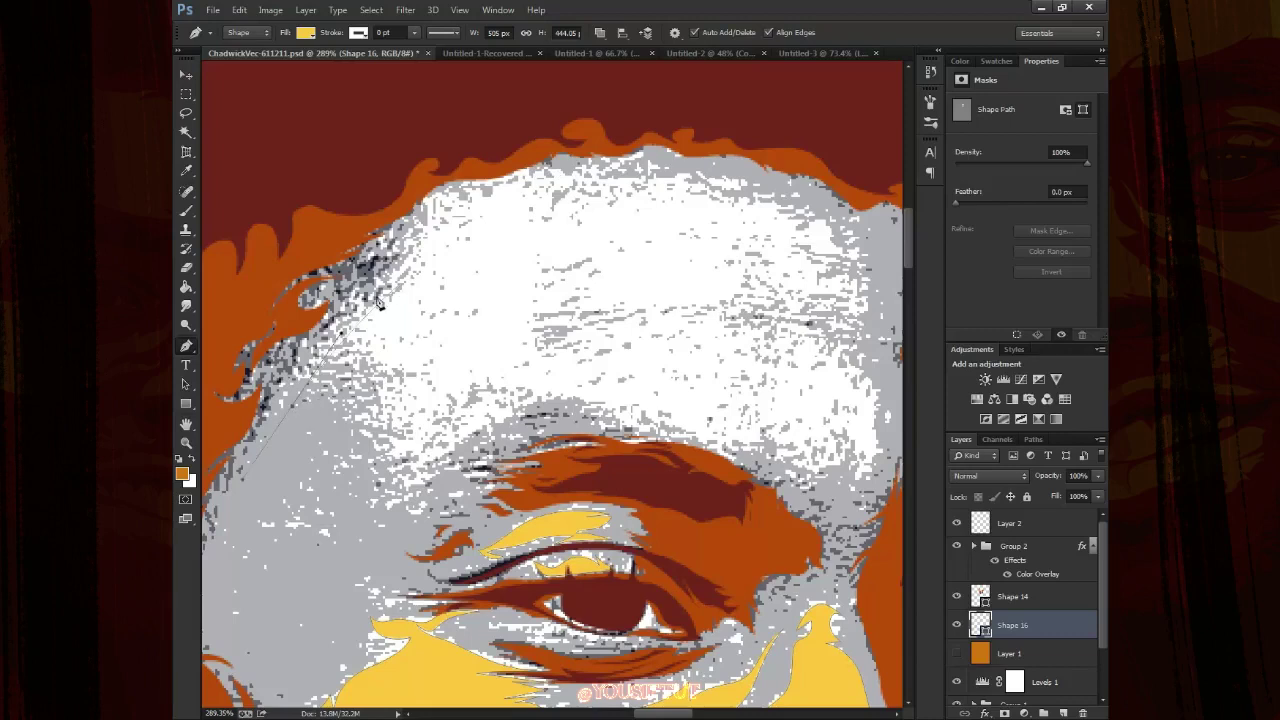
click(434, 202)
click(494, 184)
click(534, 182)
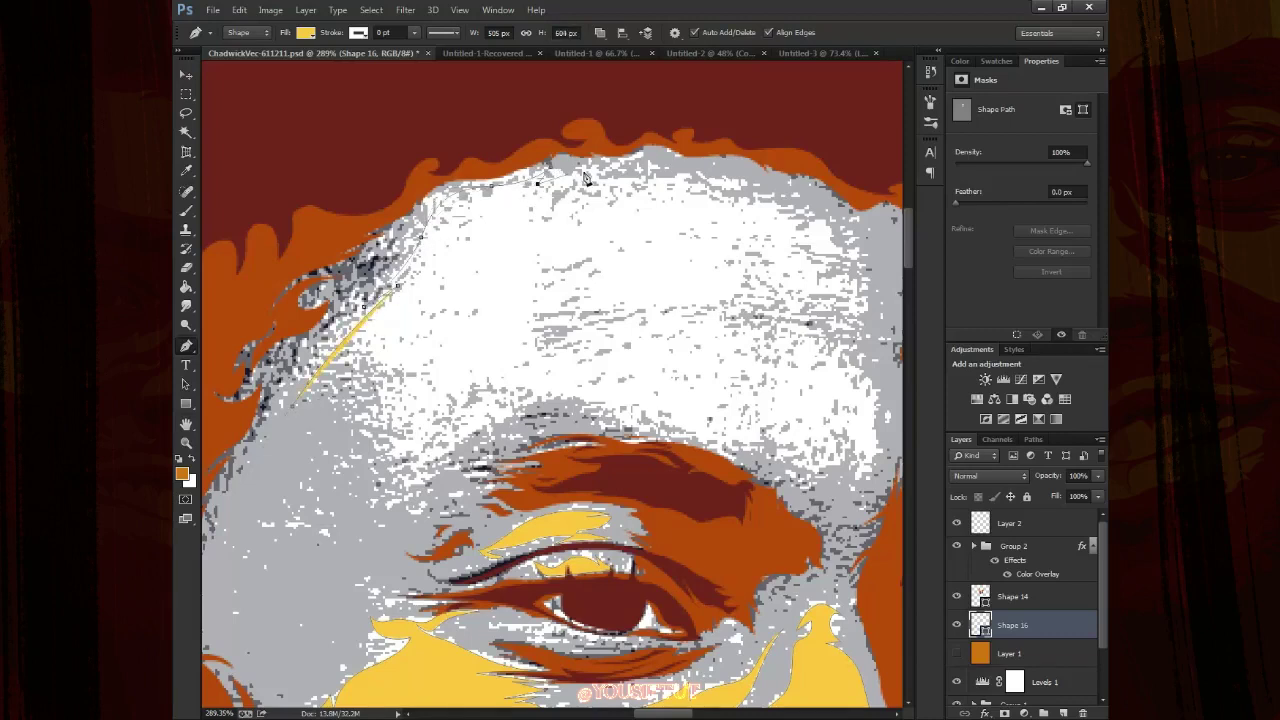
click(699, 175)
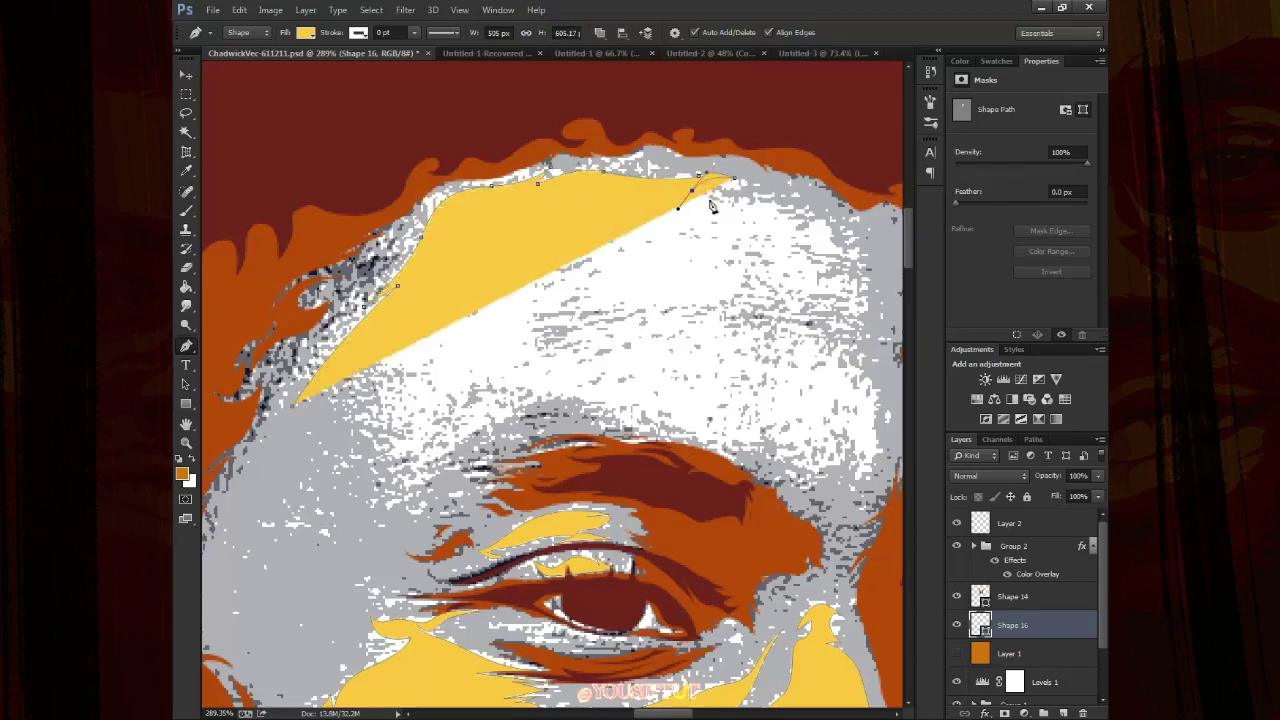
click(757, 196)
Set the highlight to 20% opacity and outline the right forehead edge
key(2)
click(800, 215)
click(848, 232)
click(862, 276)
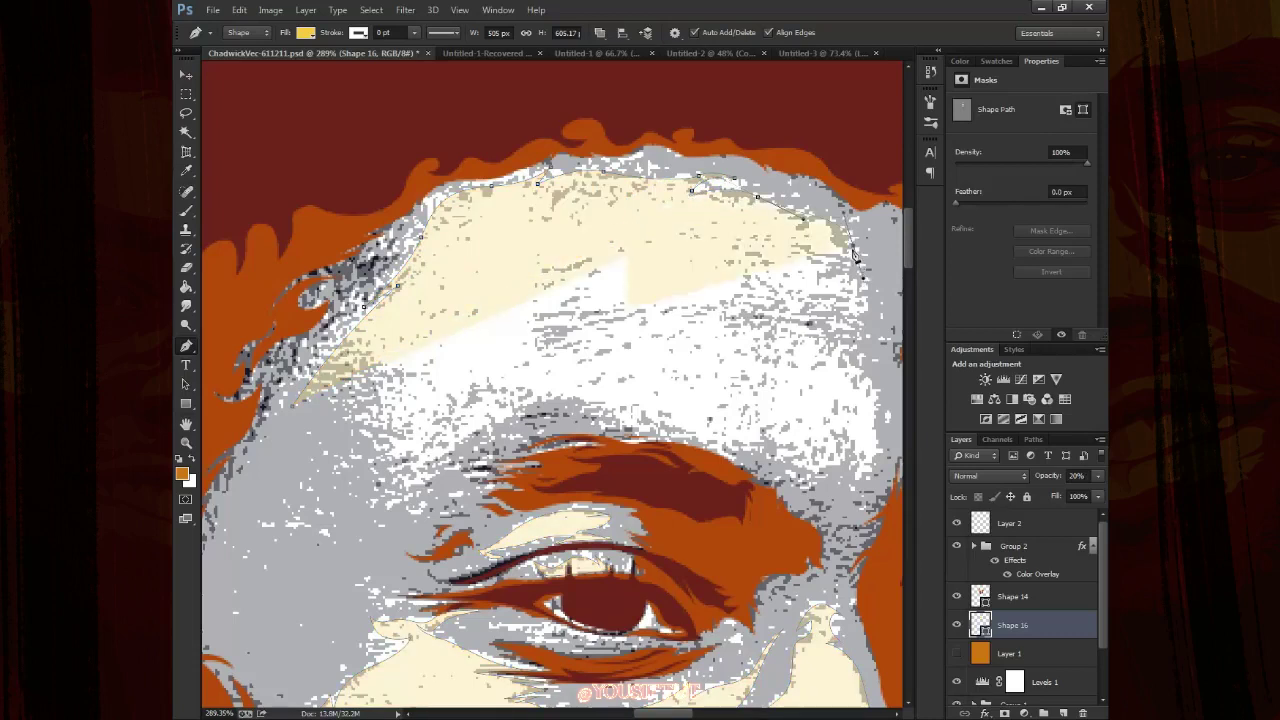
click(805, 253)
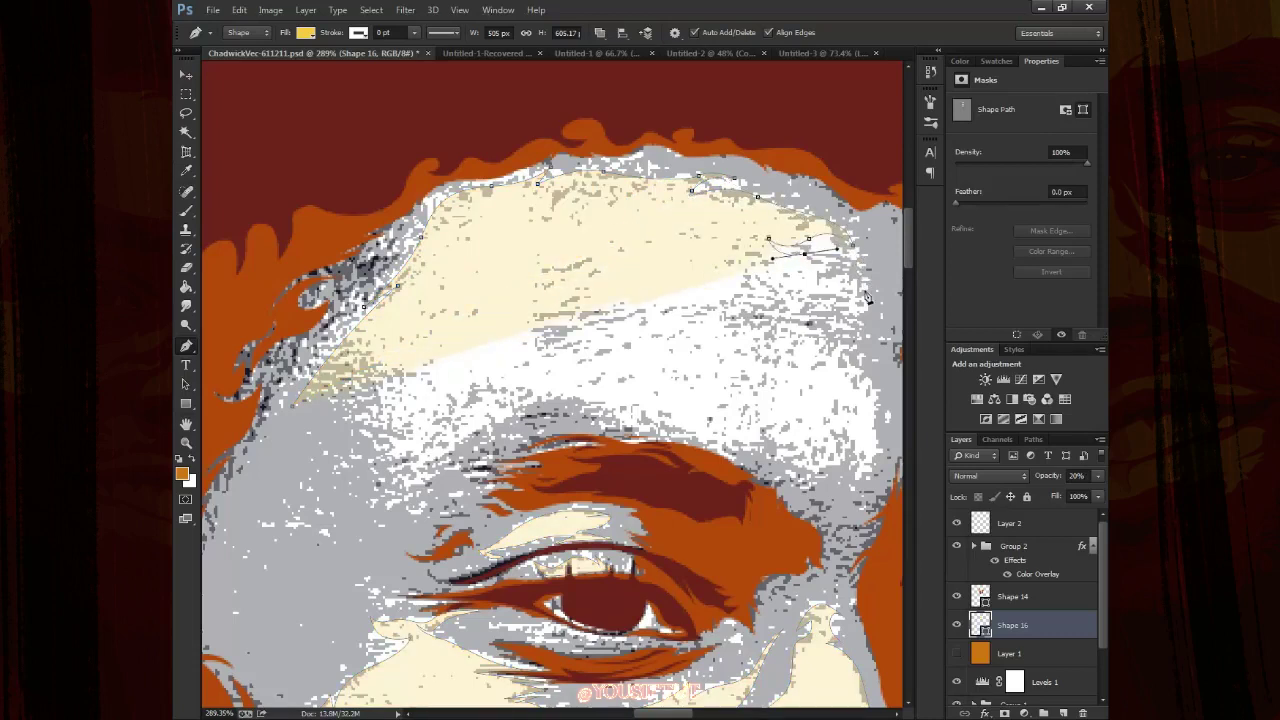
click(890, 312)
drag(808, 314, 787, 302)
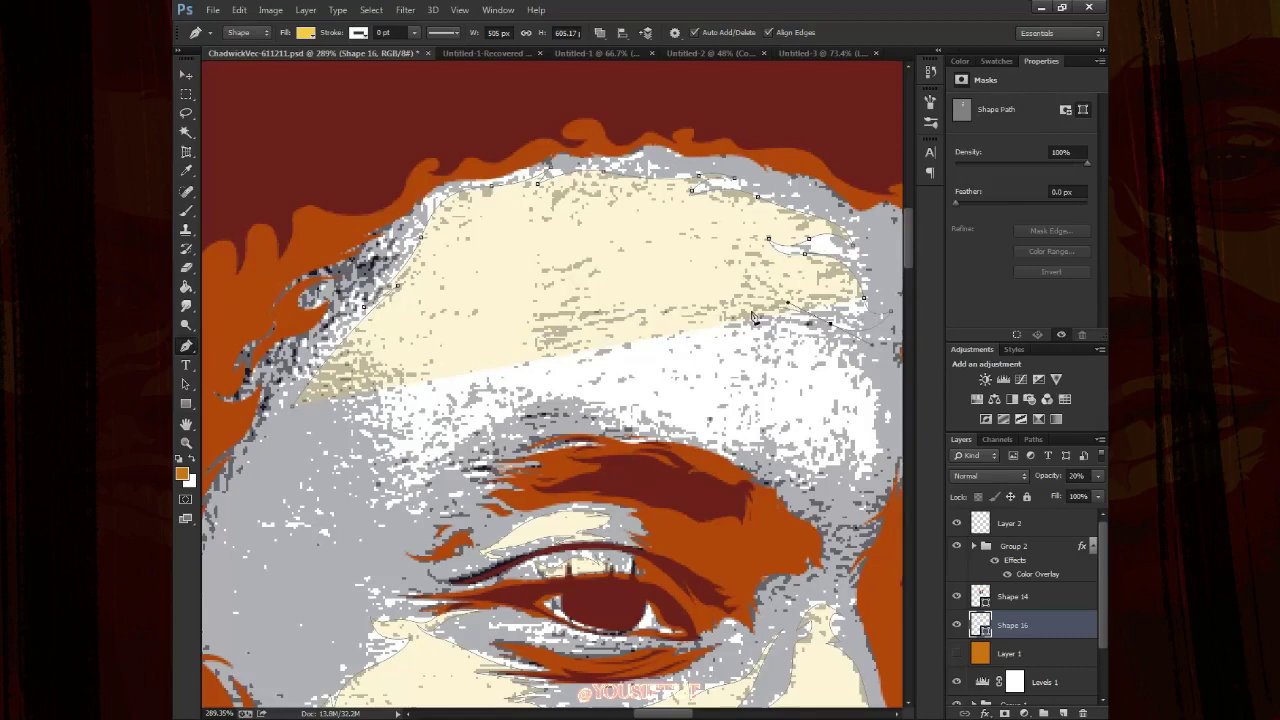
Curve the highlight's lower edge above the brow toward the left forehead
drag(833, 347, 690, 296)
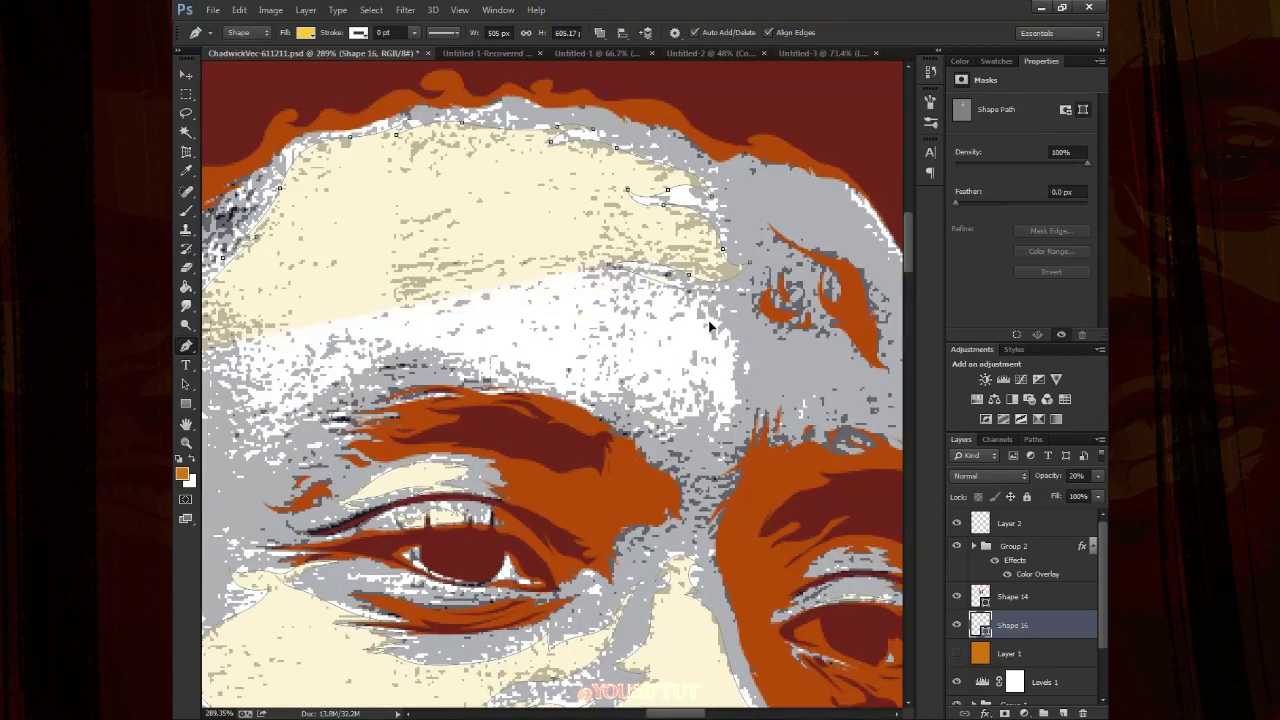
drag(727, 372, 719, 397)
click(721, 425)
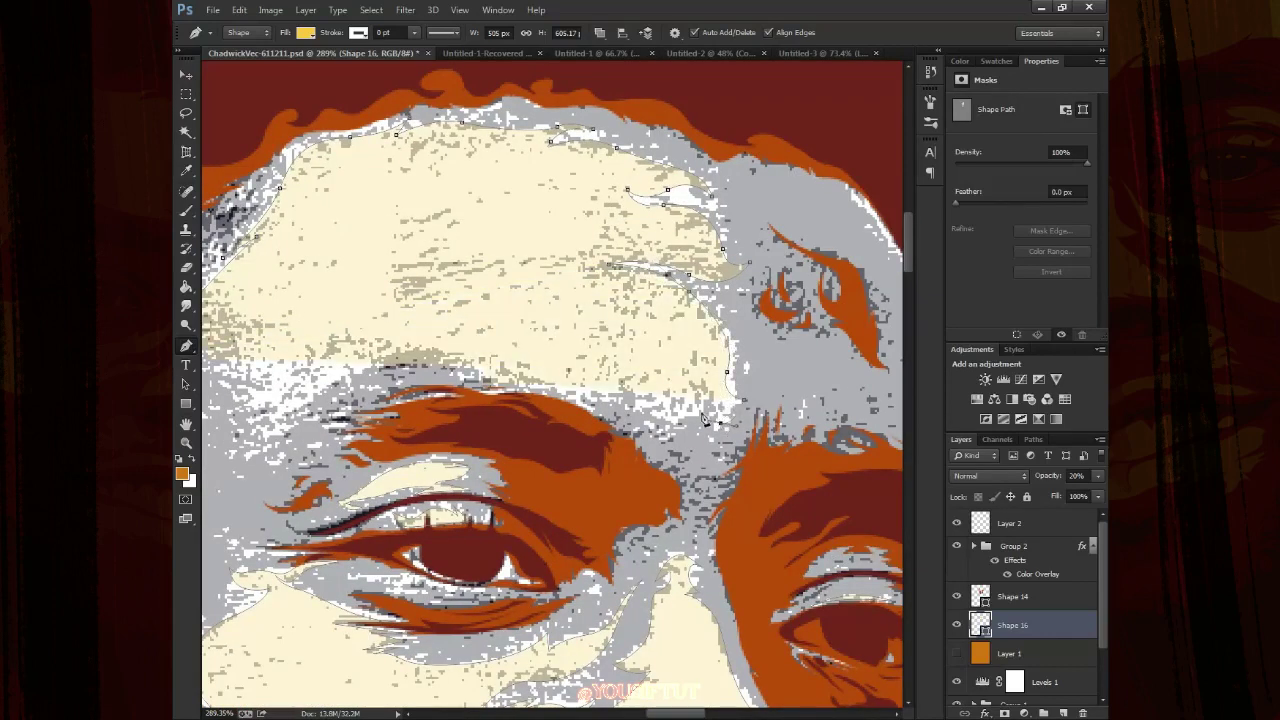
drag(642, 404, 617, 377)
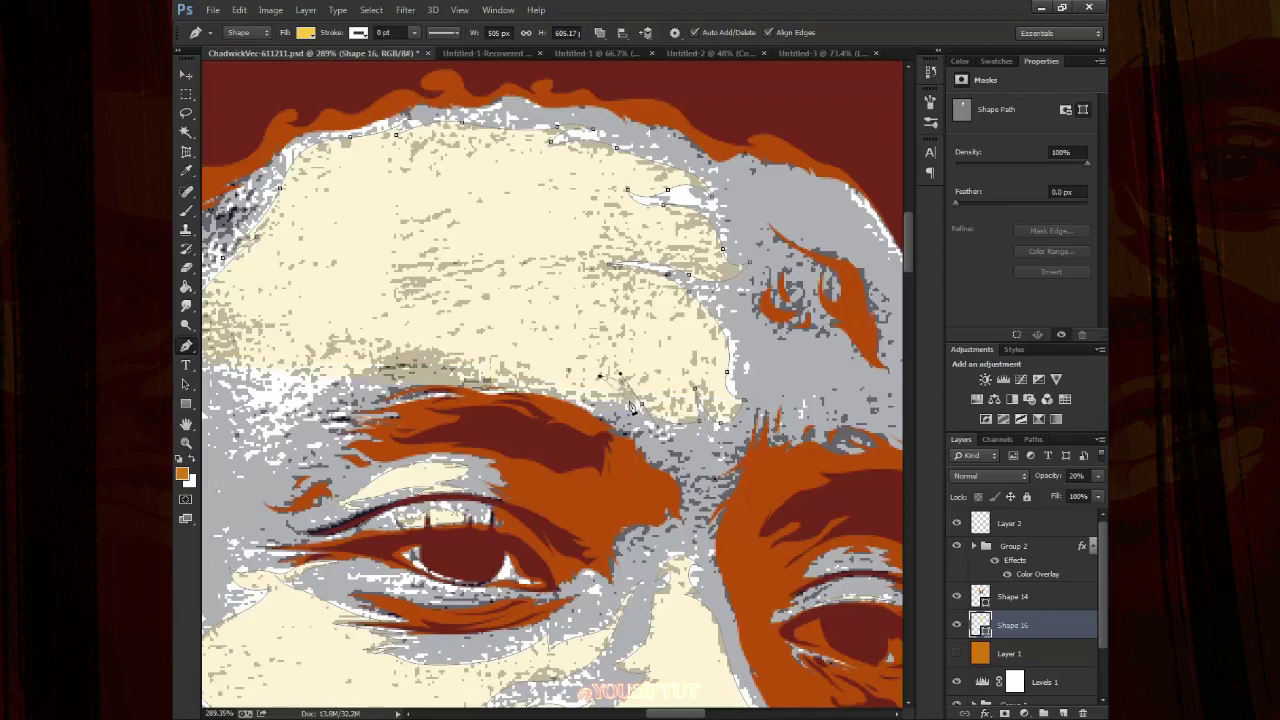
mouse_move(489, 374)
mouse_down()
mouse_move(436, 358)
mouse_move(424, 340)
mouse_up()
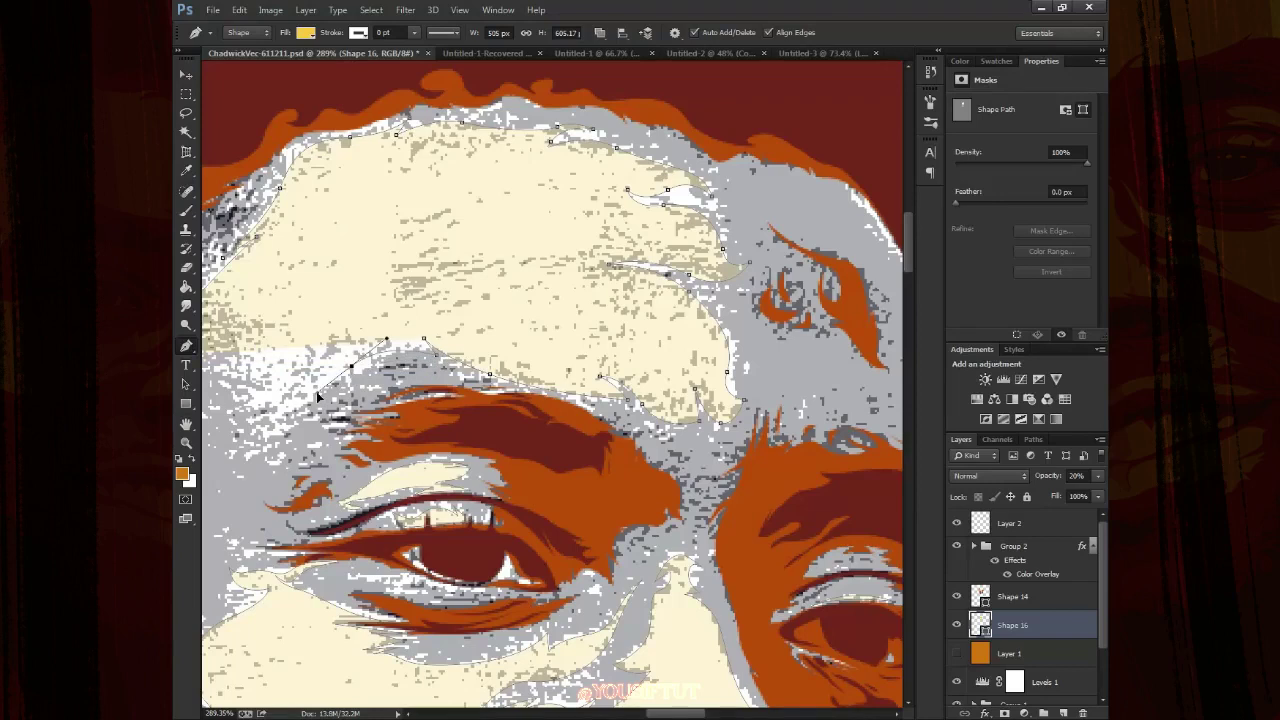
drag(270, 425, 375, 402)
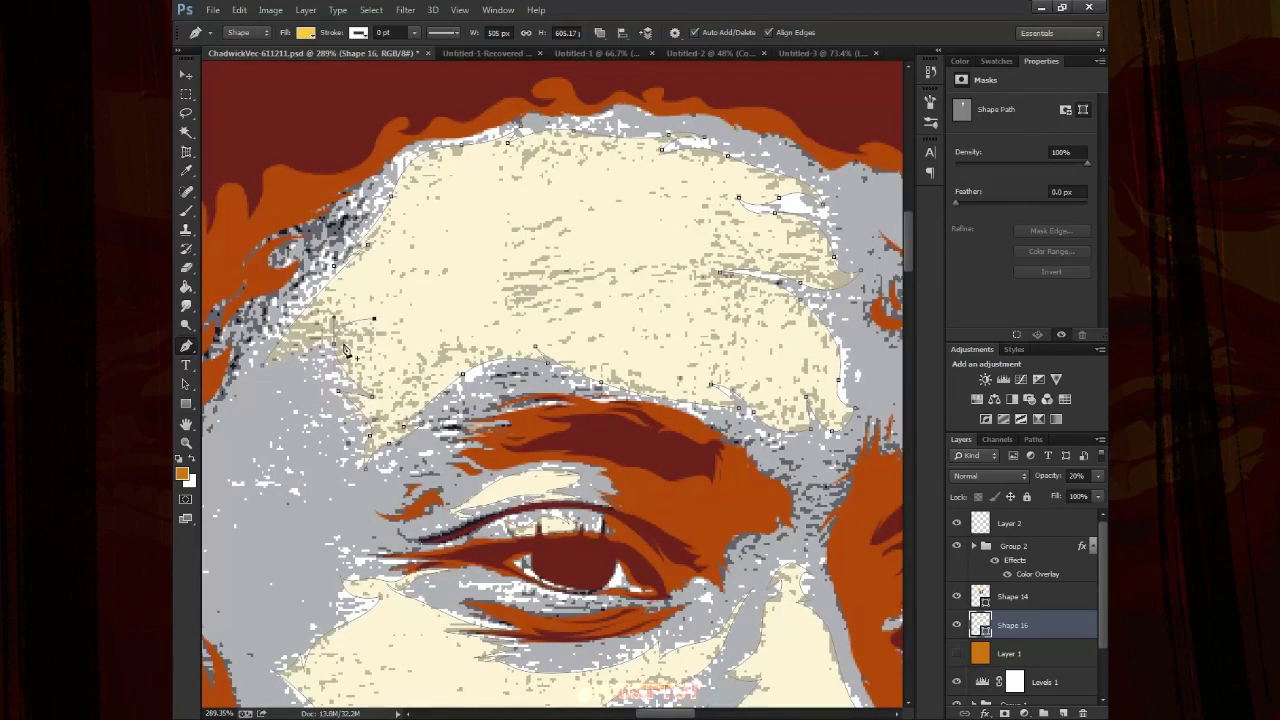
drag(333, 362, 352, 416)
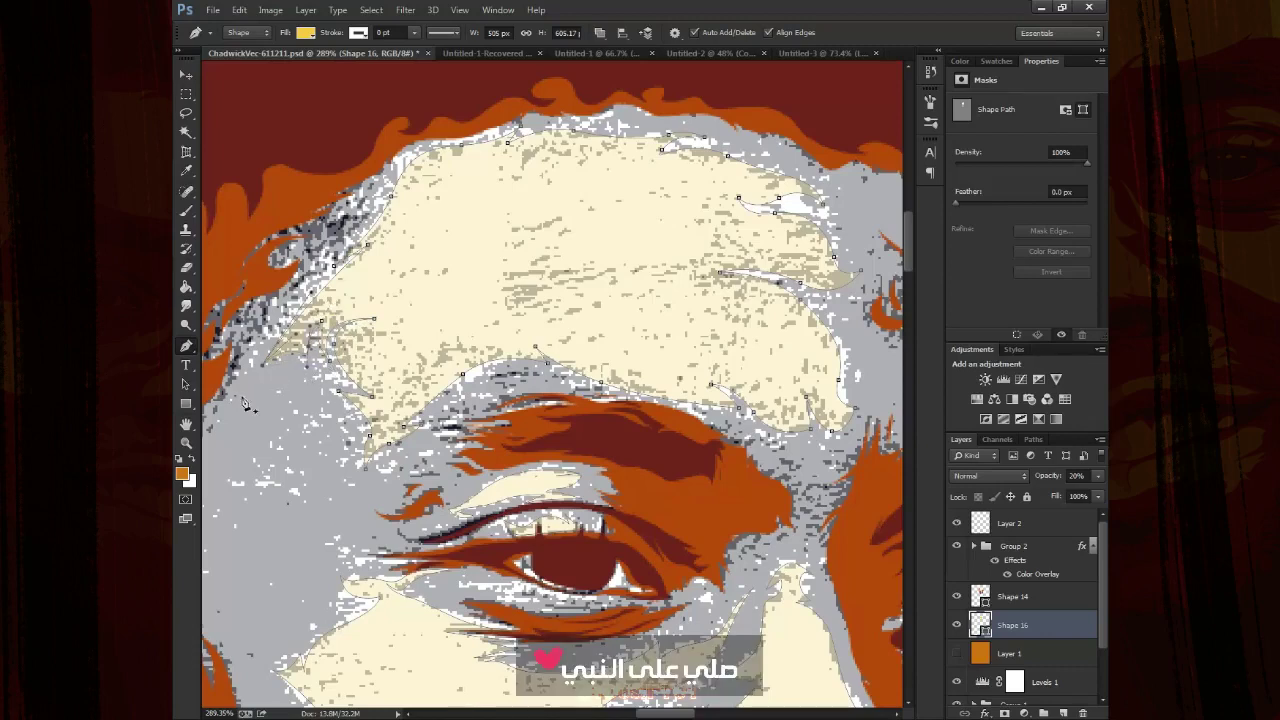
Add a final point and close the highlight outline along the left hair edge
drag(785, 340, 675, 280)
click(714, 344)
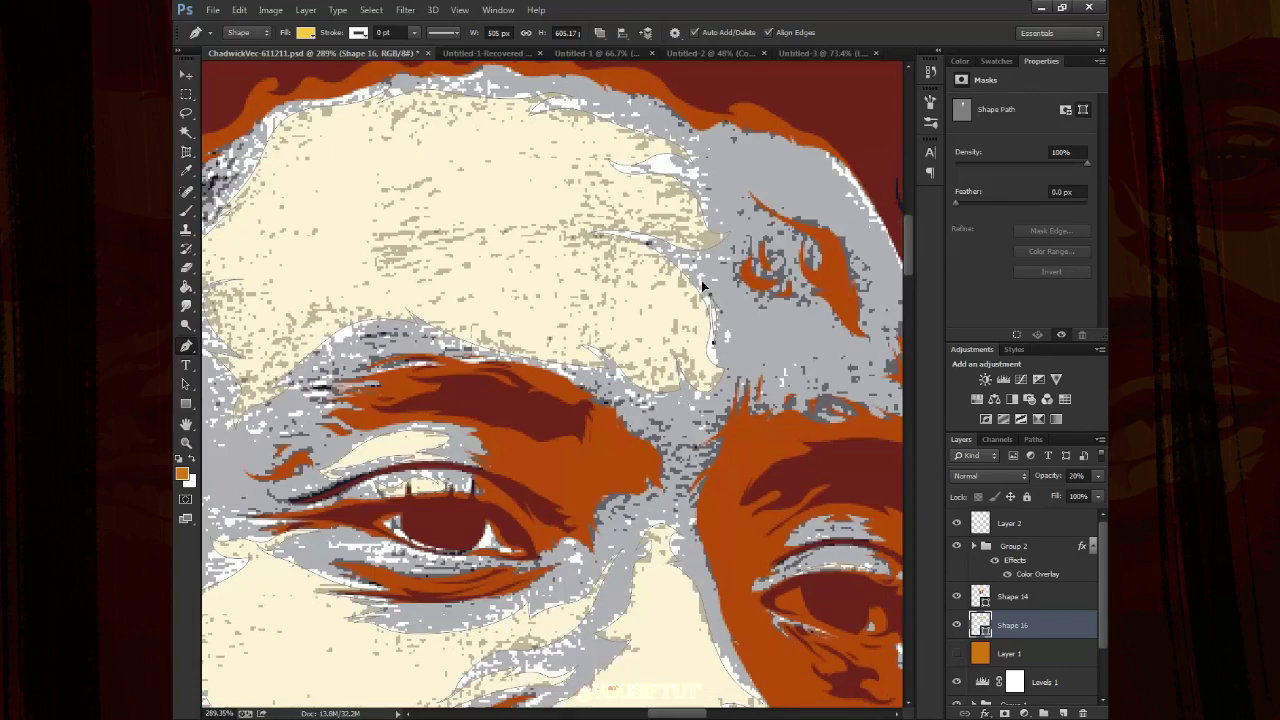
drag(493, 383, 723, 298)
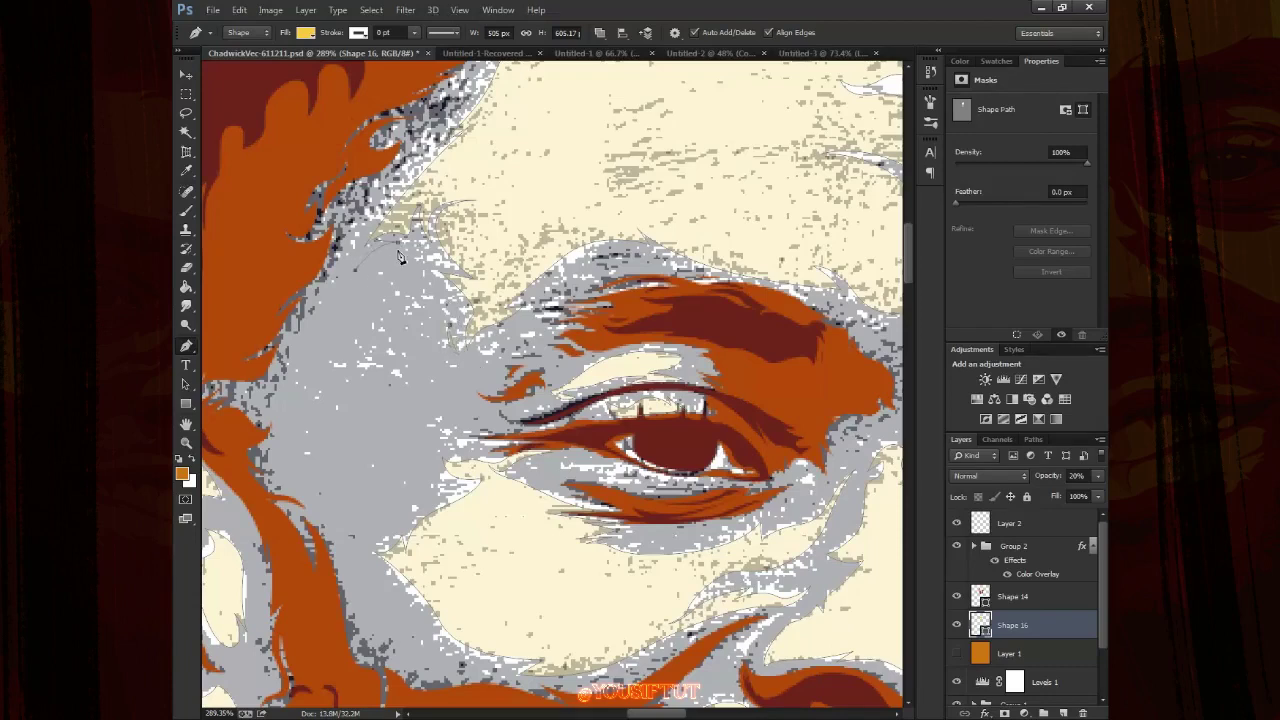
mouse_move(571, 292)
mouse_down()
mouse_move(465, 322)
mouse_move(658, 224)
mouse_move(614, 410)
mouse_up()
click(651, 207)
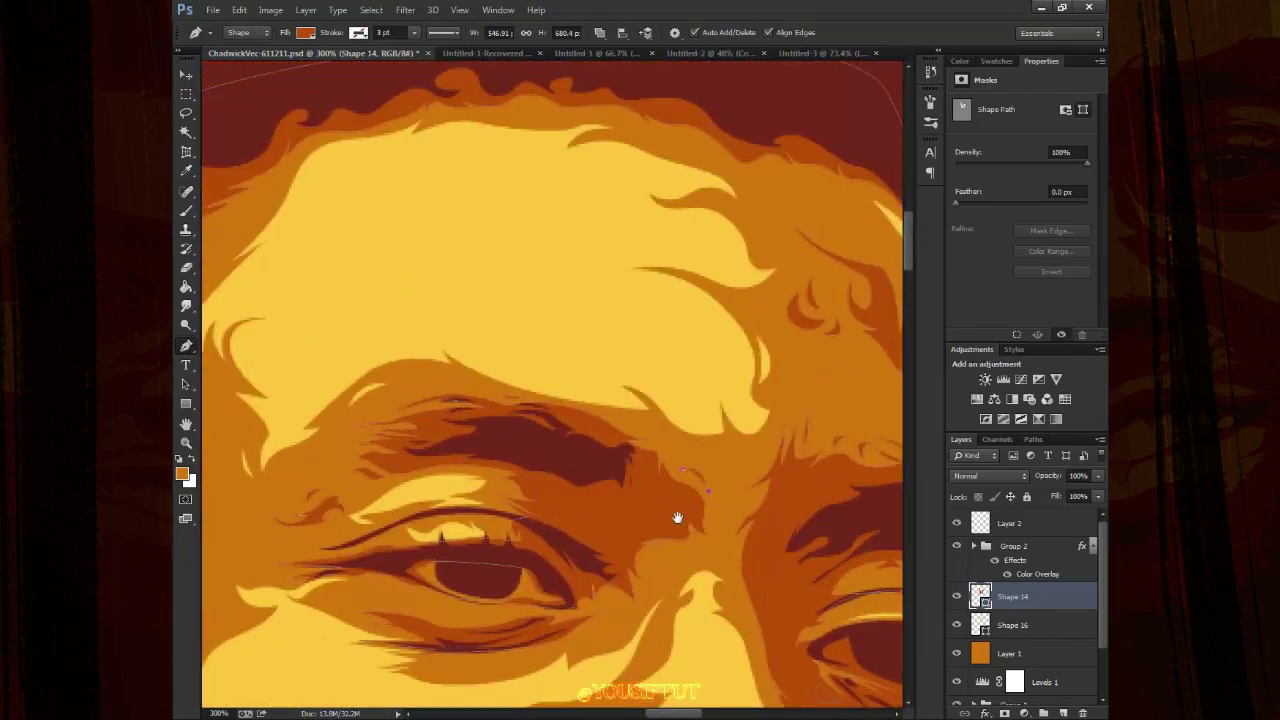
Hide the colour layers, zoom in on the mouth and select Shape 16
key(z)
key(v)
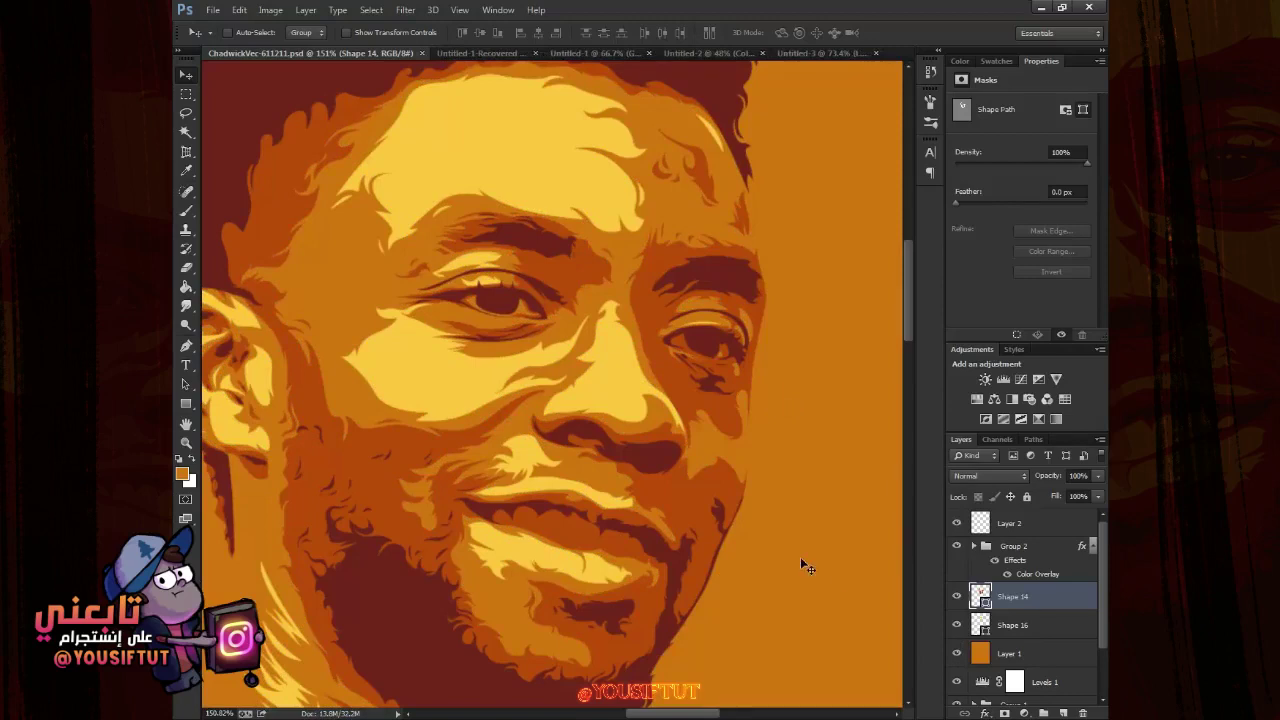
key(z)
click(800, 566)
click(956, 596)
click(956, 653)
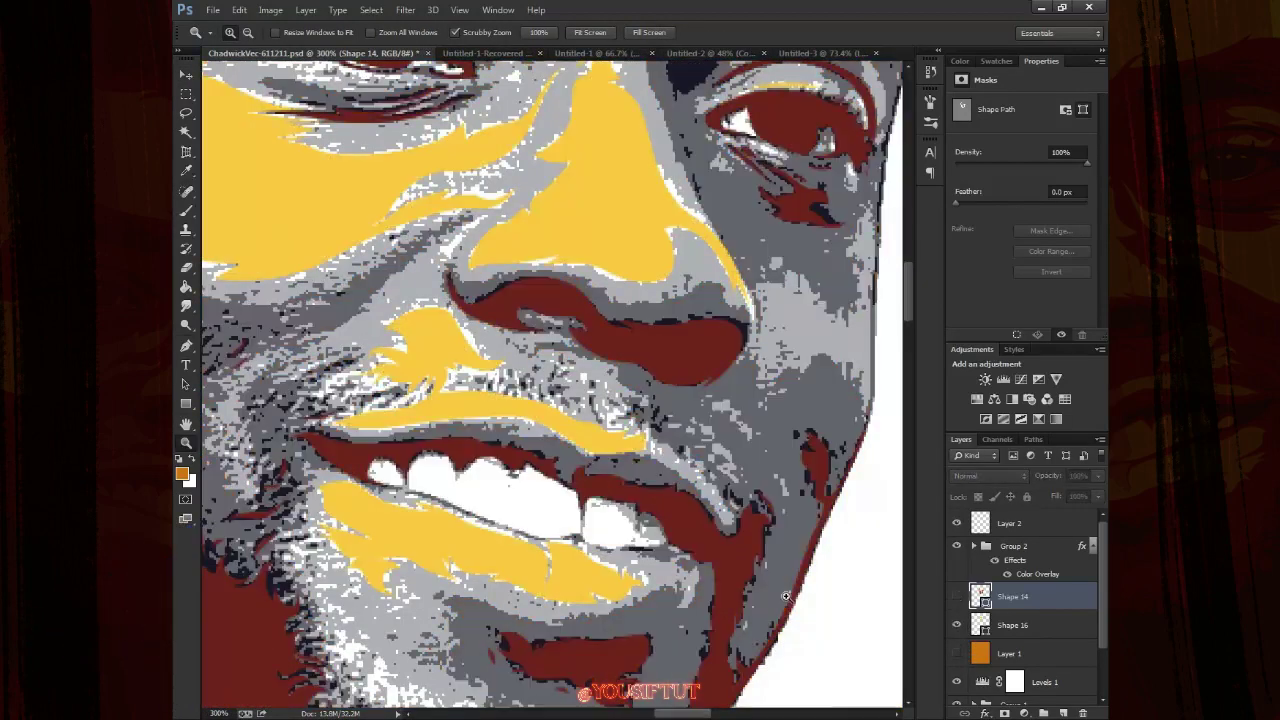
click(515, 545)
click(1012, 625)
Outline the teeth as a yellow highlight shape at 30% opacity
key(p)
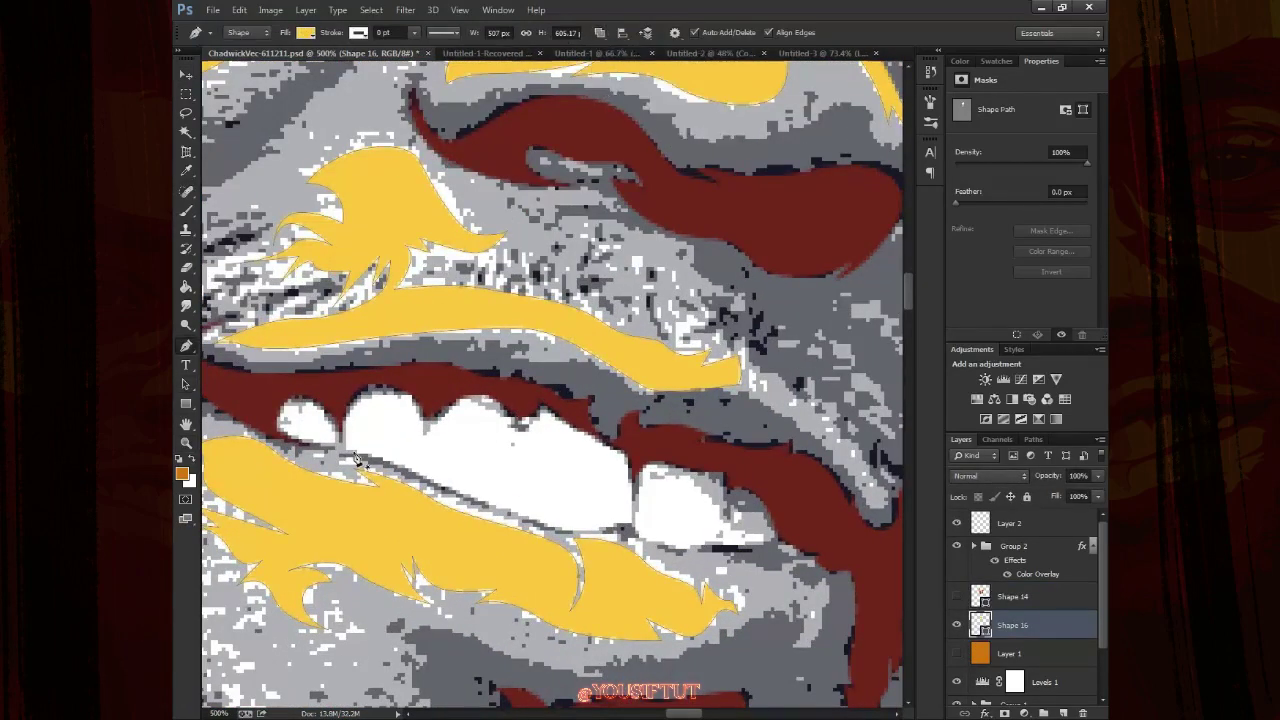
drag(288, 428, 296, 404)
click(331, 441)
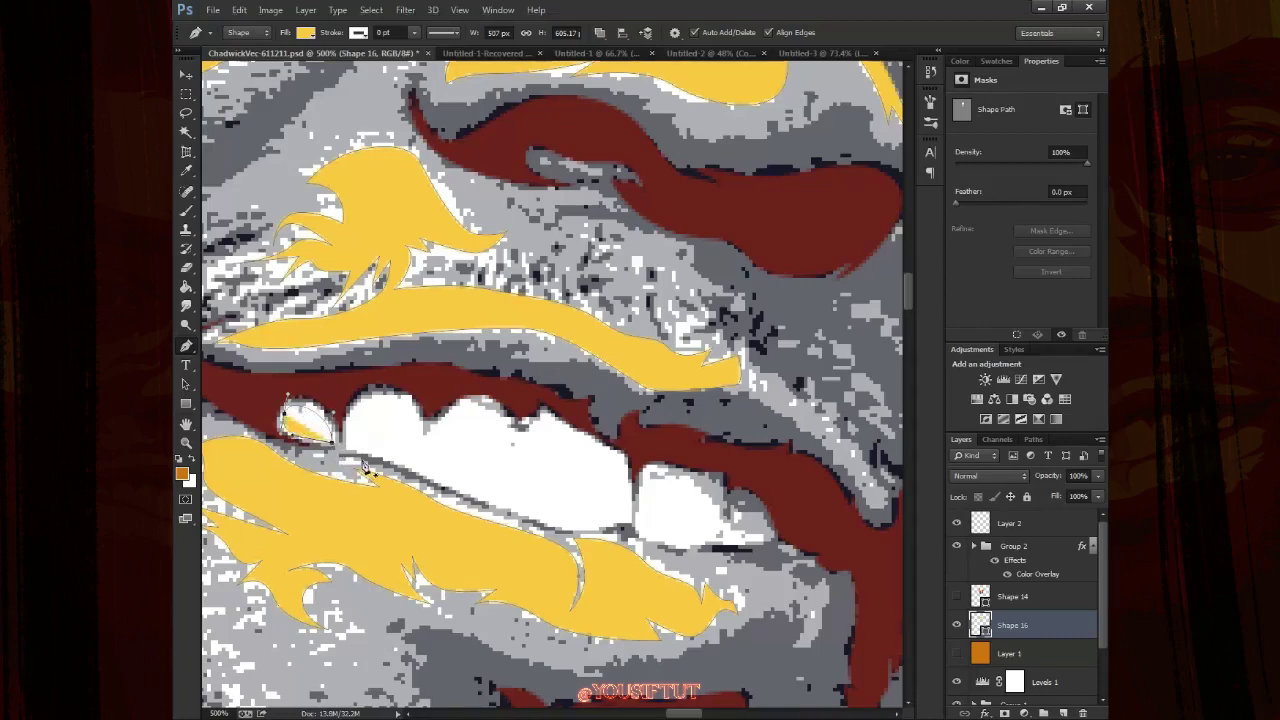
drag(423, 393, 438, 396)
click(424, 434)
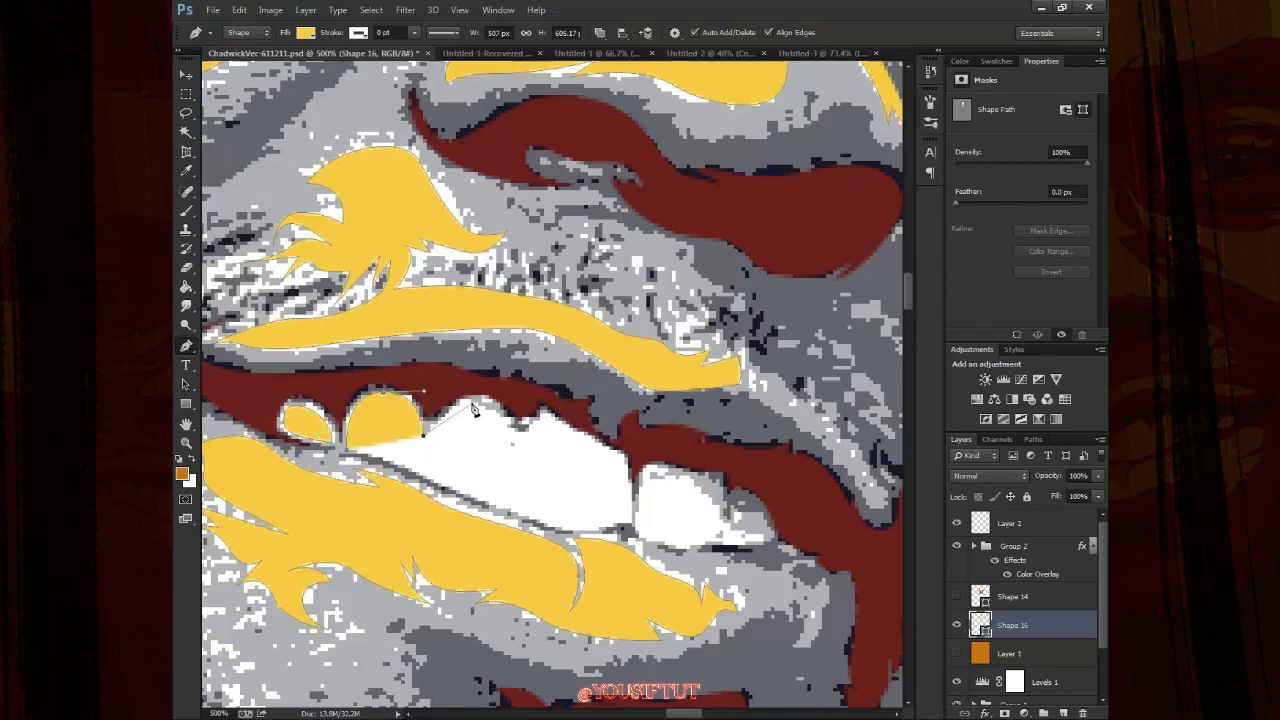
click(510, 446)
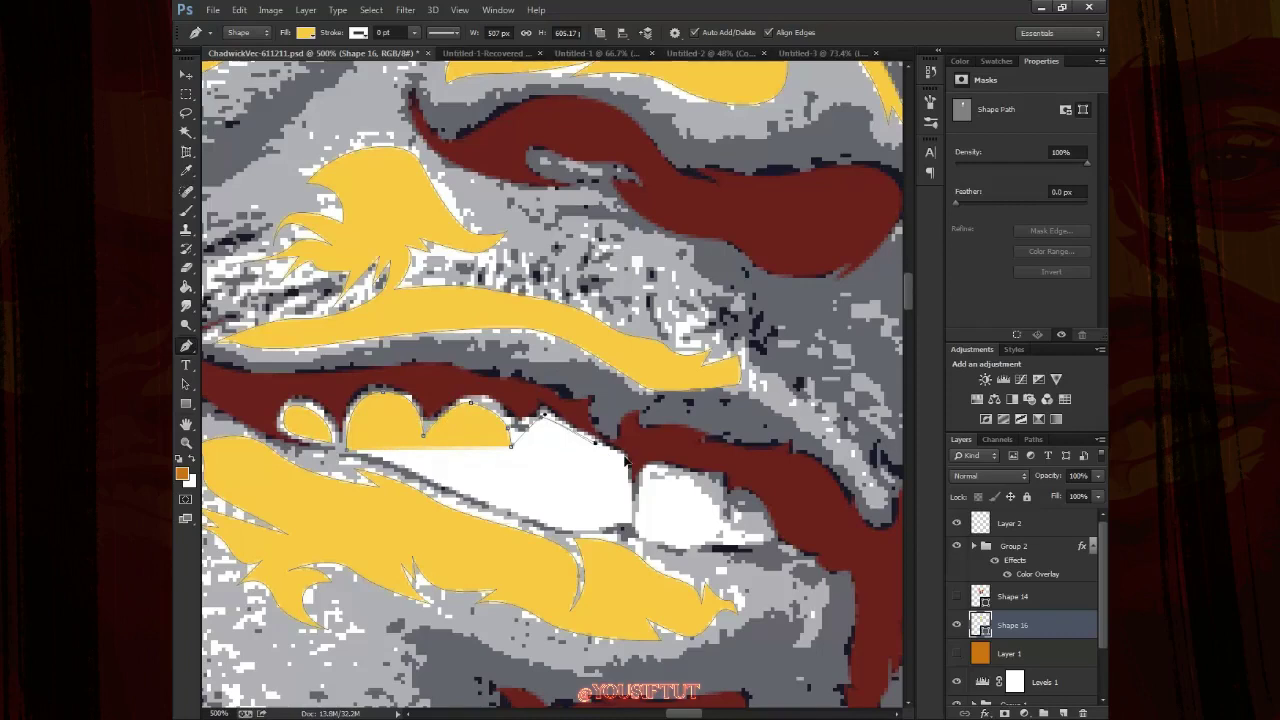
click(648, 470)
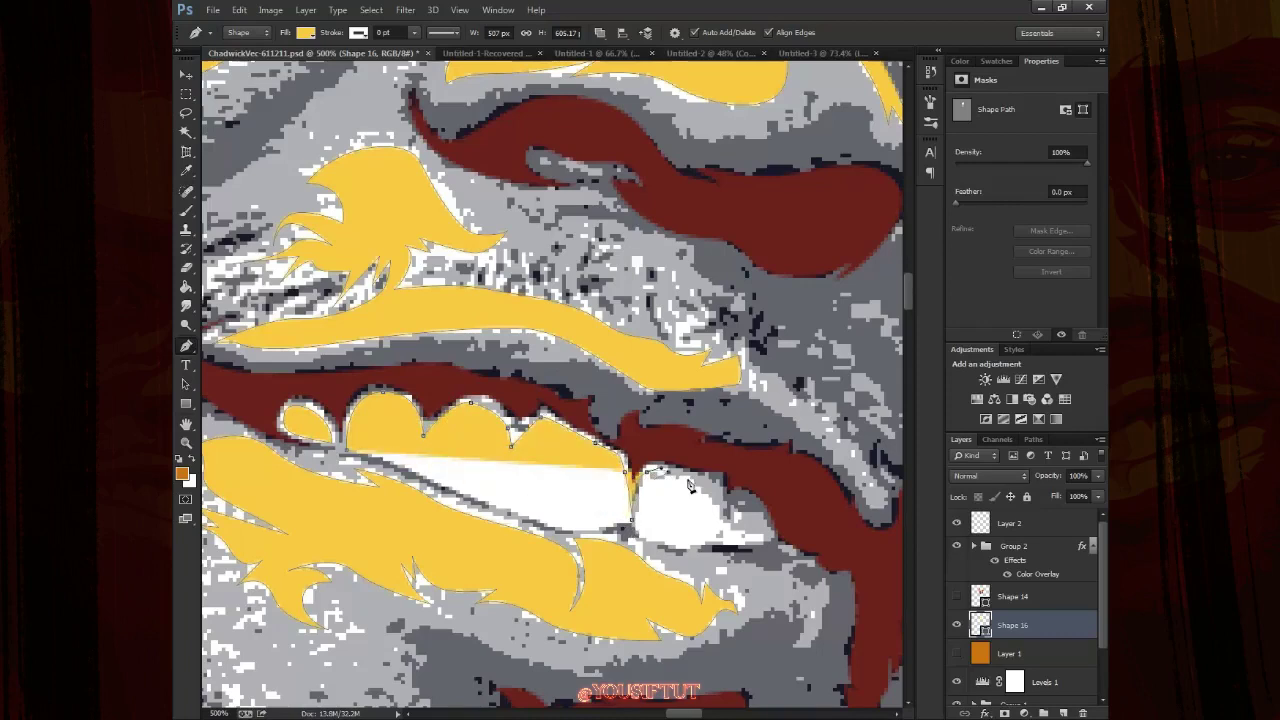
click(720, 531)
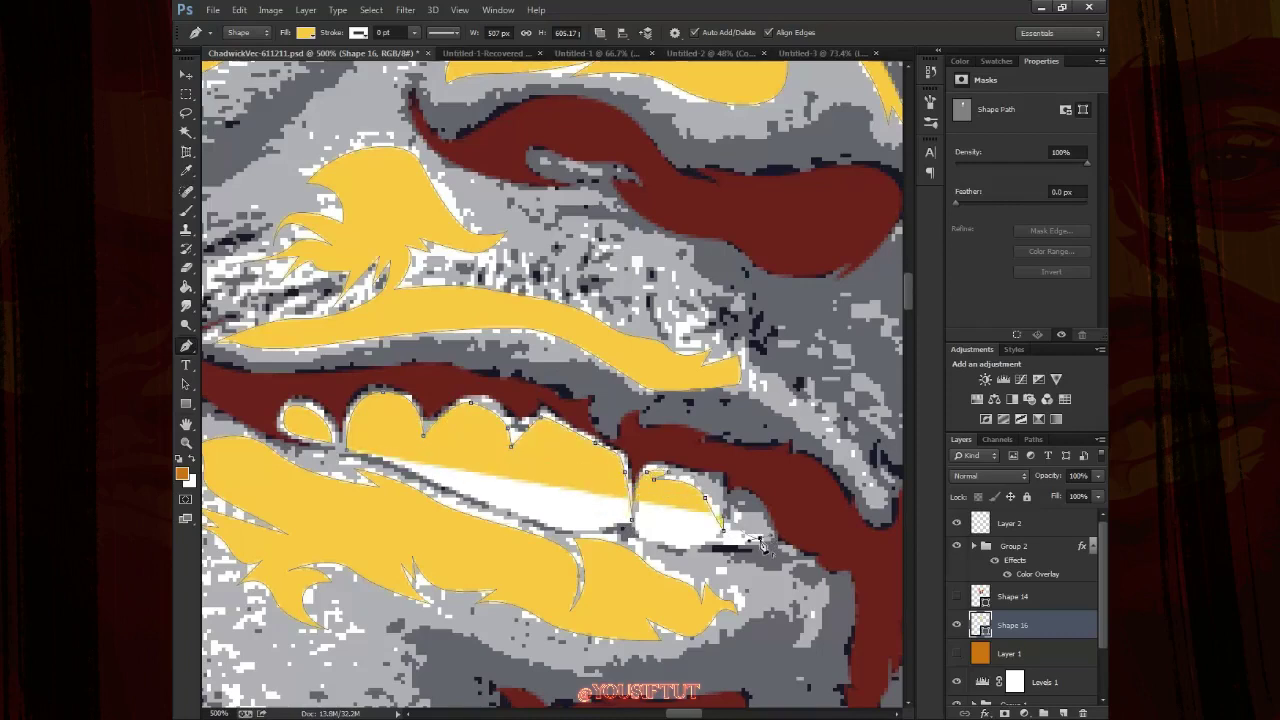
click(759, 539)
click(632, 532)
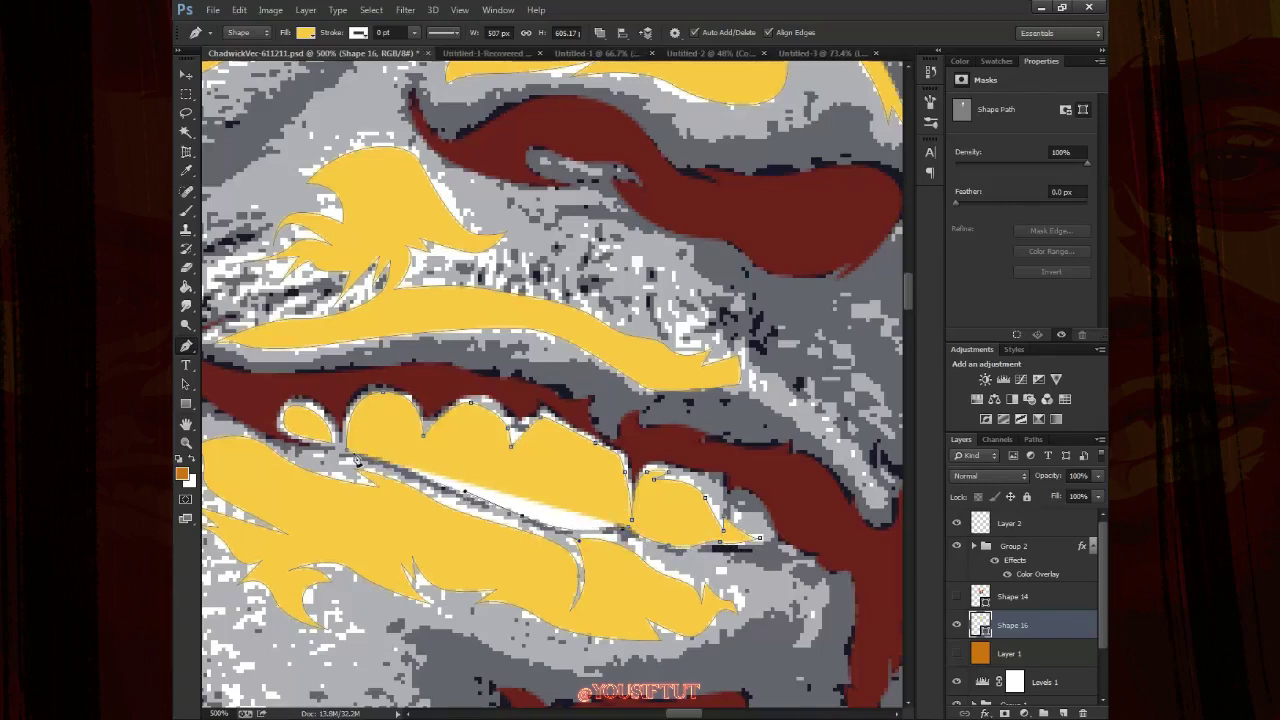
key(3)
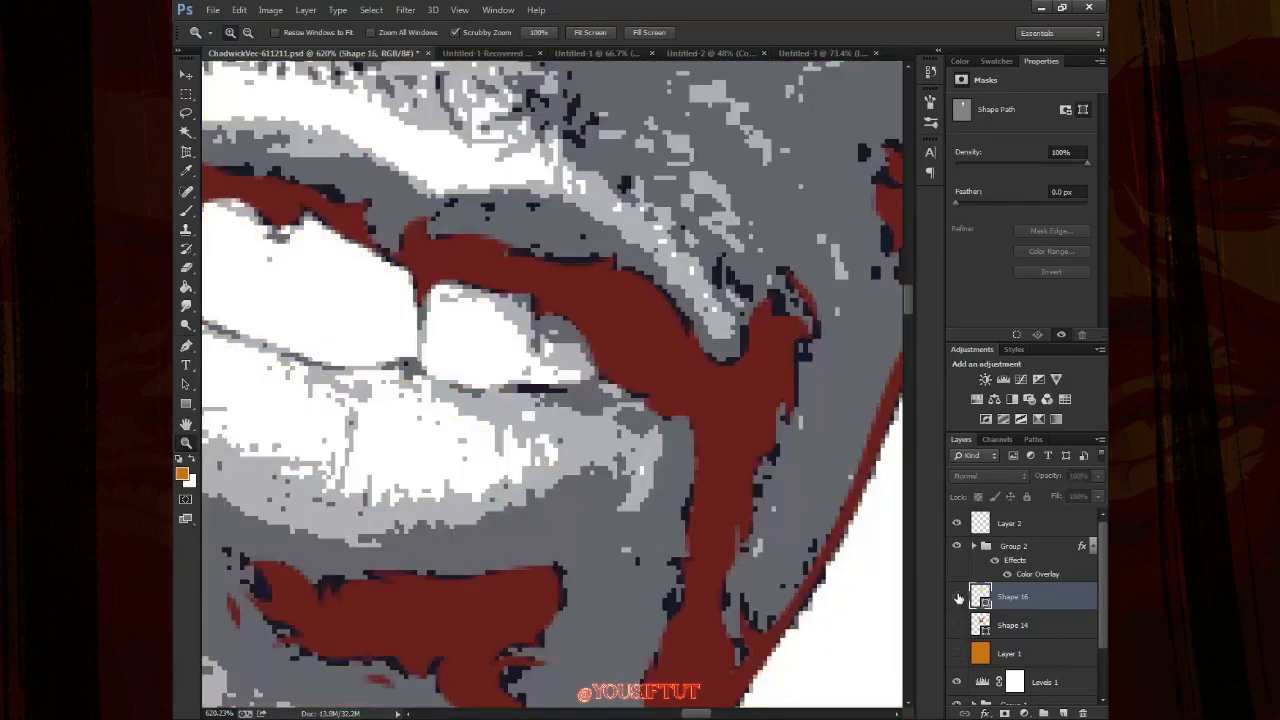
Set dark mouth Shape 14 to 20% opacity and the Pen to Subtract Front Shape
click(955, 625)
key(2)
key(p)
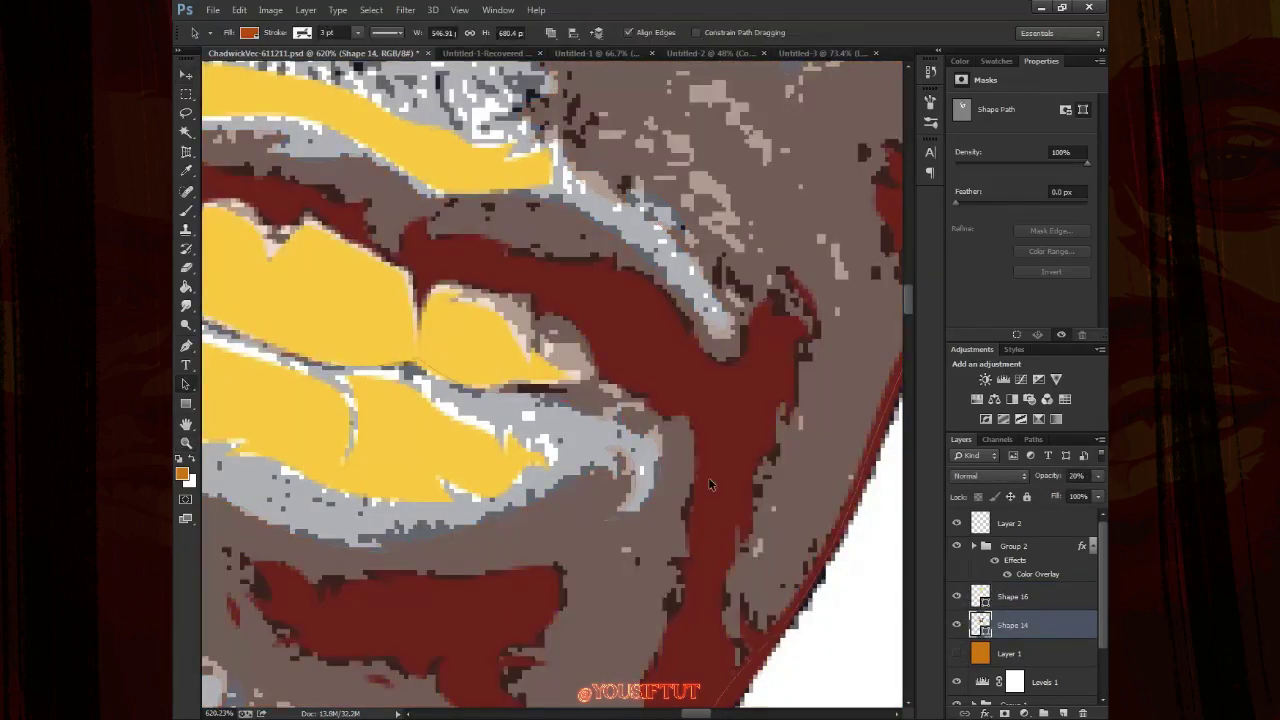
click(600, 32)
click(620, 78)
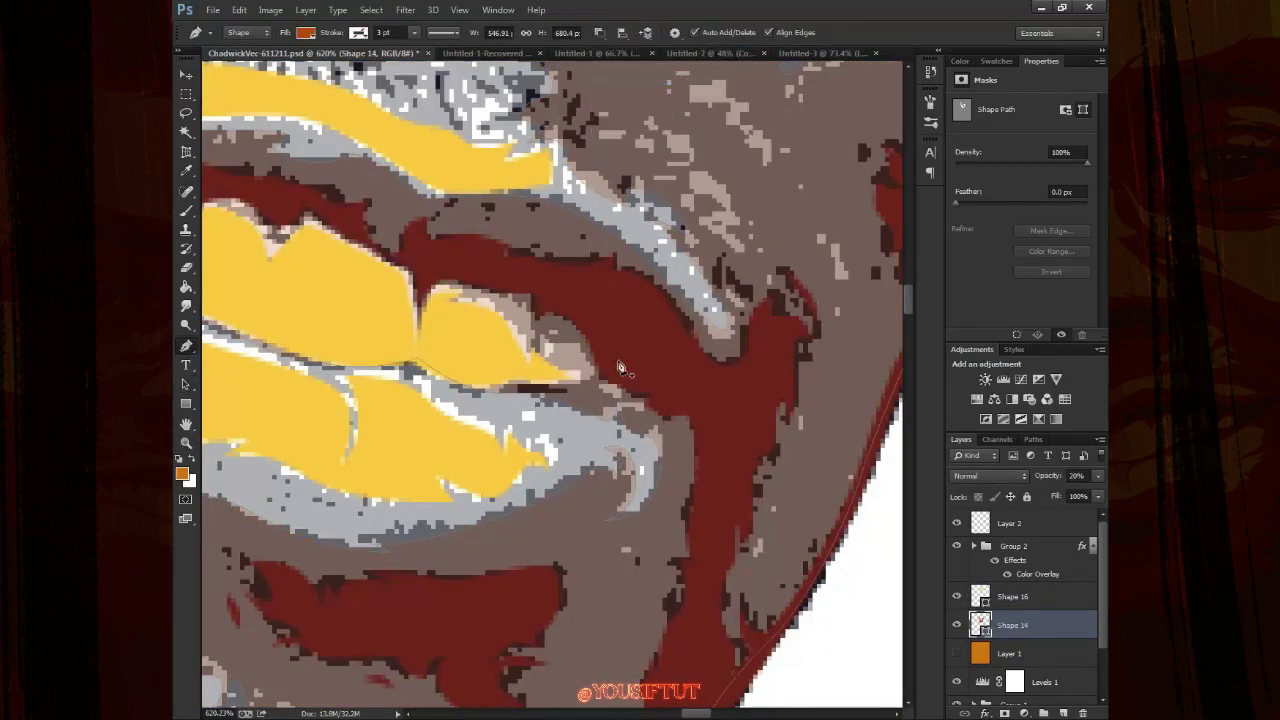
Trace the teeth cutout path through the dark mouth shape
click(544, 352)
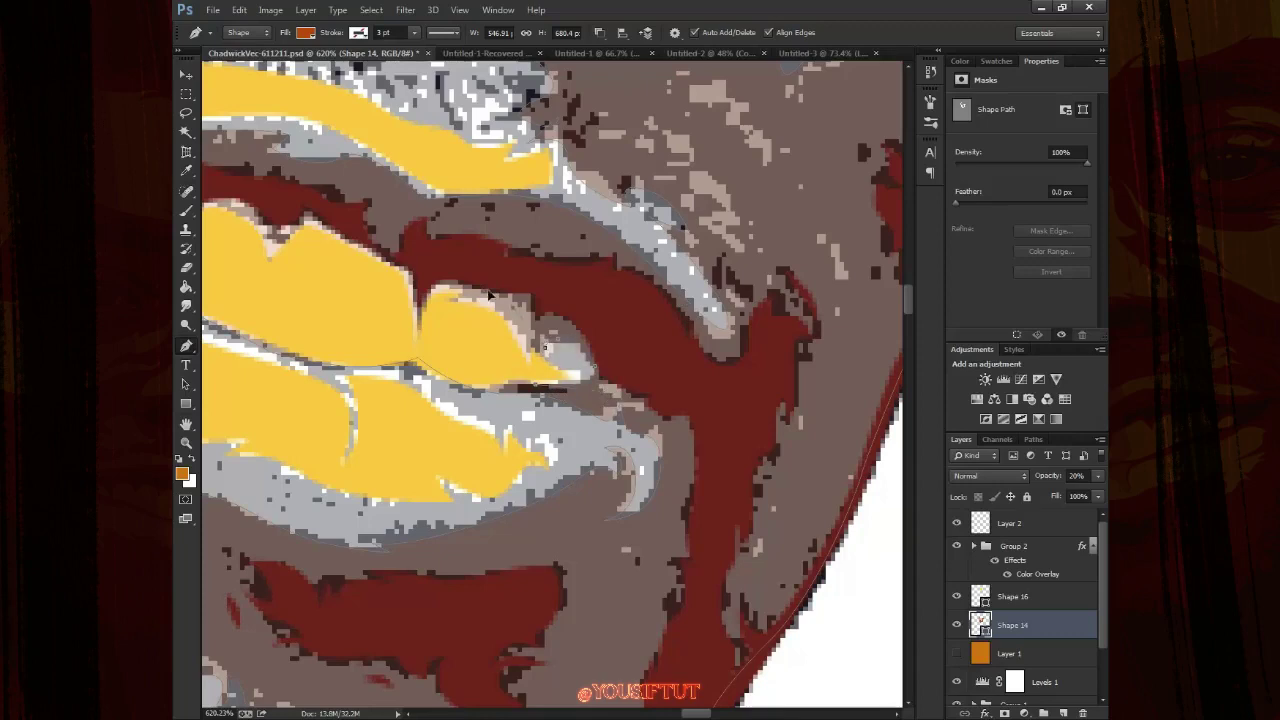
click(455, 276)
drag(585, 293, 642, 327)
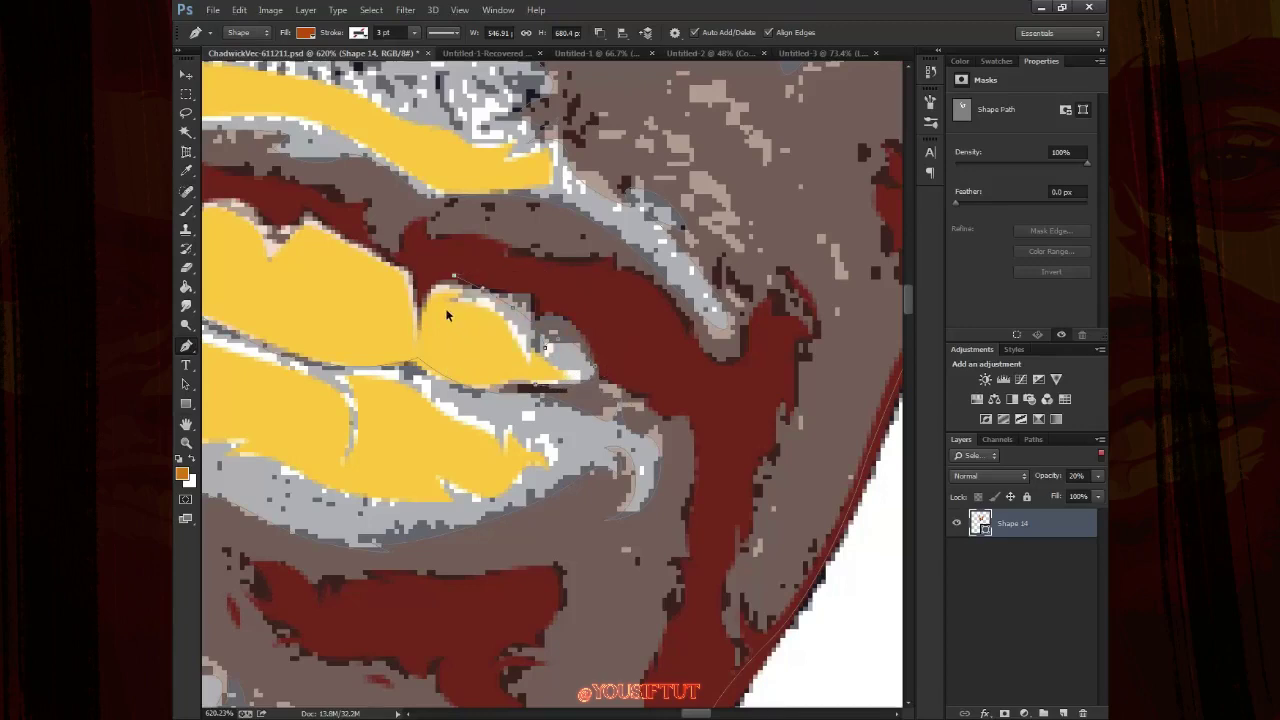
scroll(500, 340, up, 2)
click(458, 272)
click(377, 245)
click(318, 303)
drag(455, 386, 519, 391)
drag(623, 418, 633, 395)
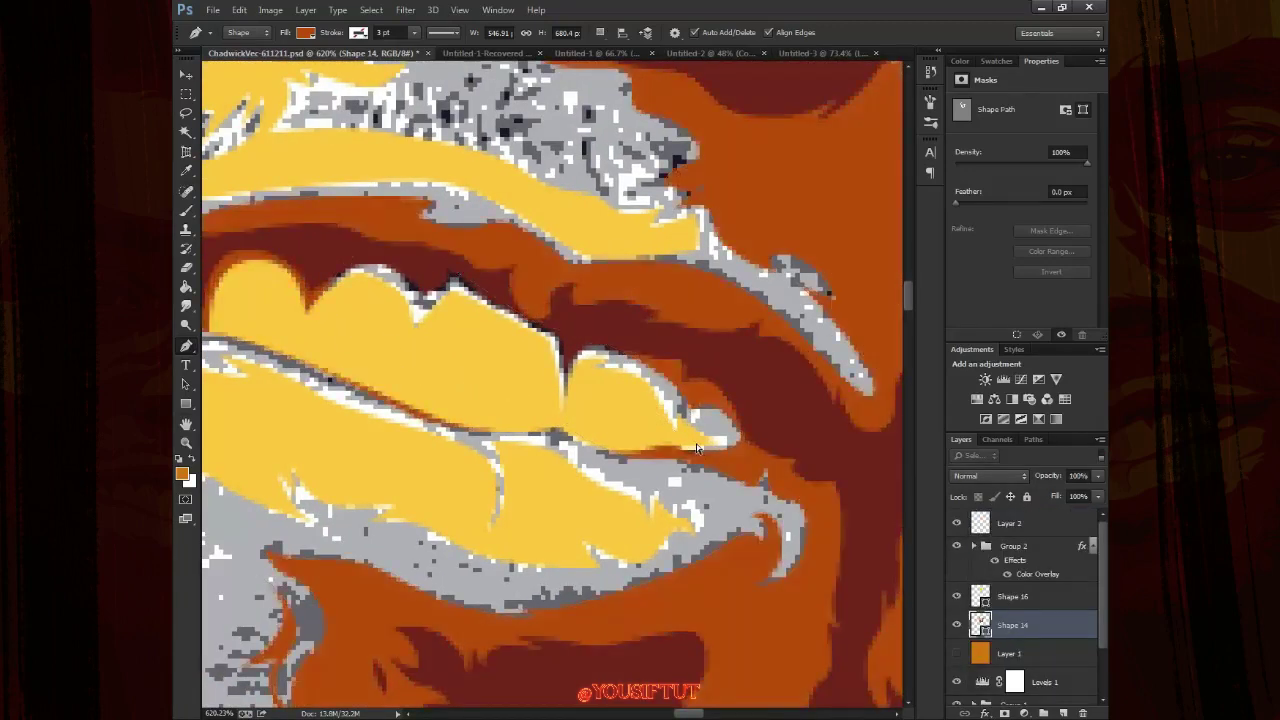
Restore Shape 14 to 100% opacity and zoom in to review the teeth
key(ctrl+0)
key(z)
drag(614, 286, 692, 319)
click(692, 319)
scroll(614, 409, up, 3)
Group Group 2, Shape 16 and Shape 14 together into Group 3
key(v)
click(1012, 546)
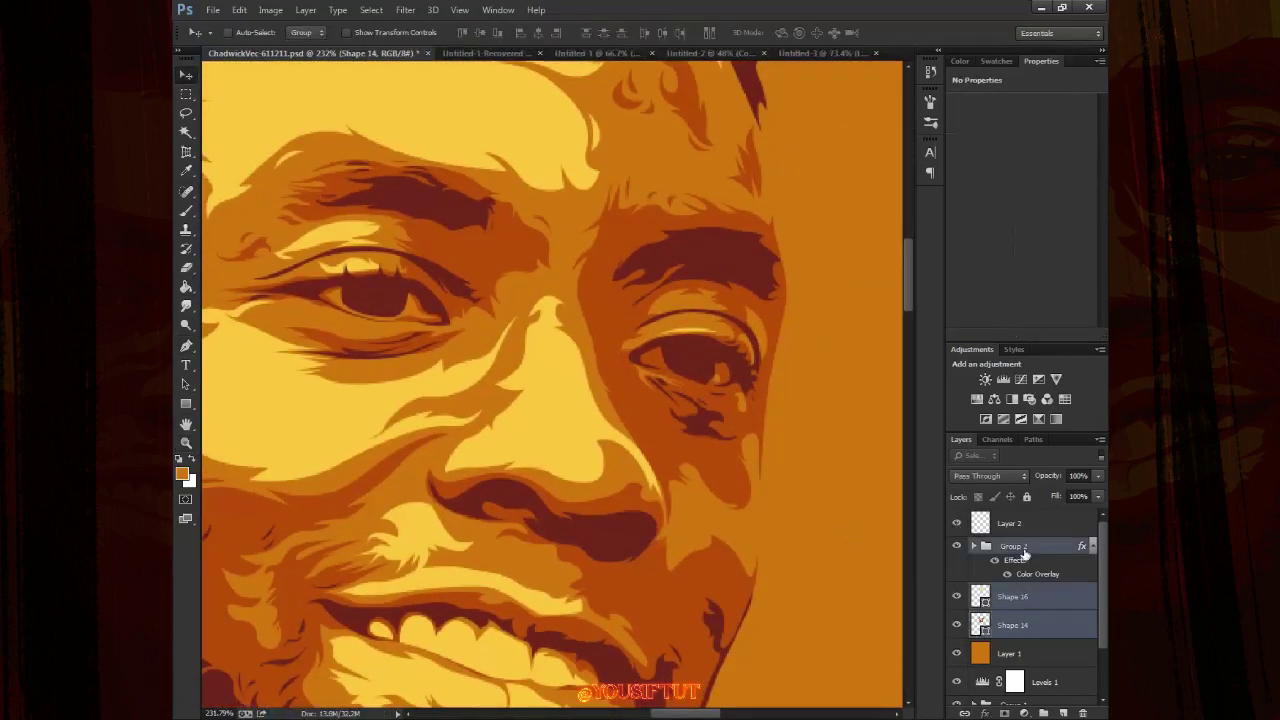
click(956, 546)
click(956, 568)
key(z)
click(731, 381)
Zoom in on the right eye and hide the artwork and orange background
mouse_move(731, 381)
mouse_down()
mouse_move(747, 458)
mouse_move(969, 546)
mouse_up()
click(956, 546)
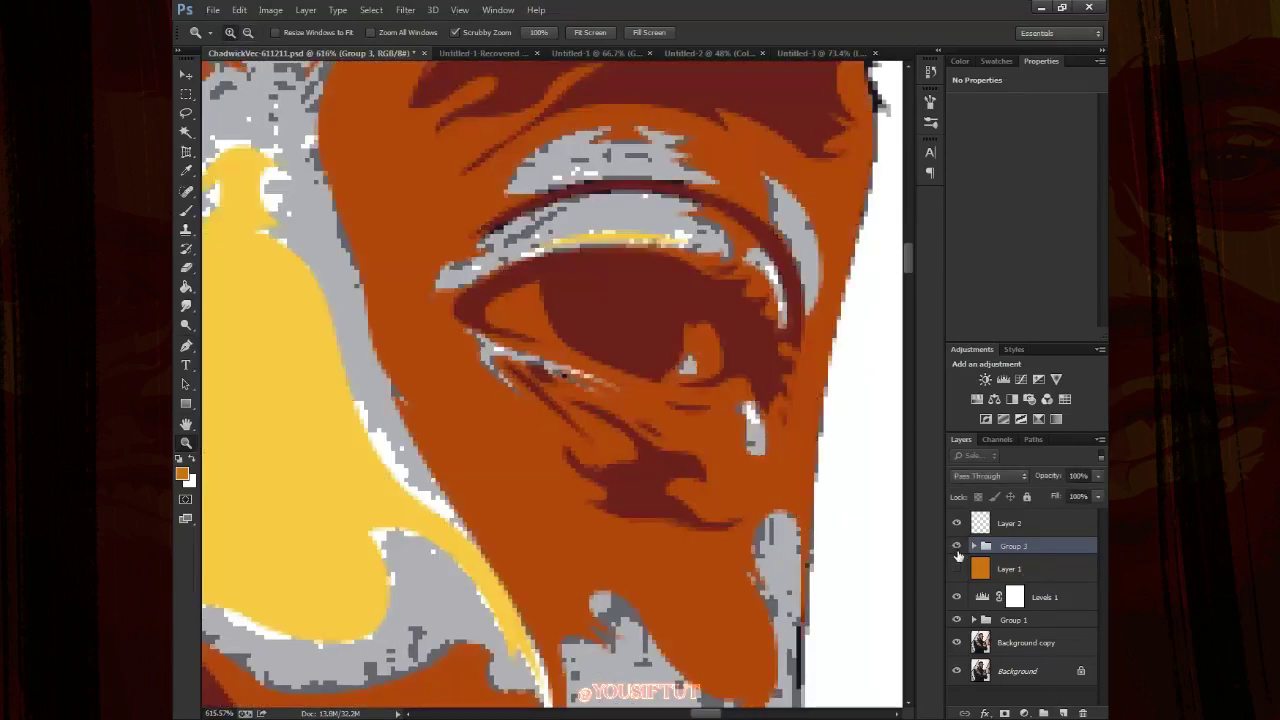
click(956, 569)
click(956, 546)
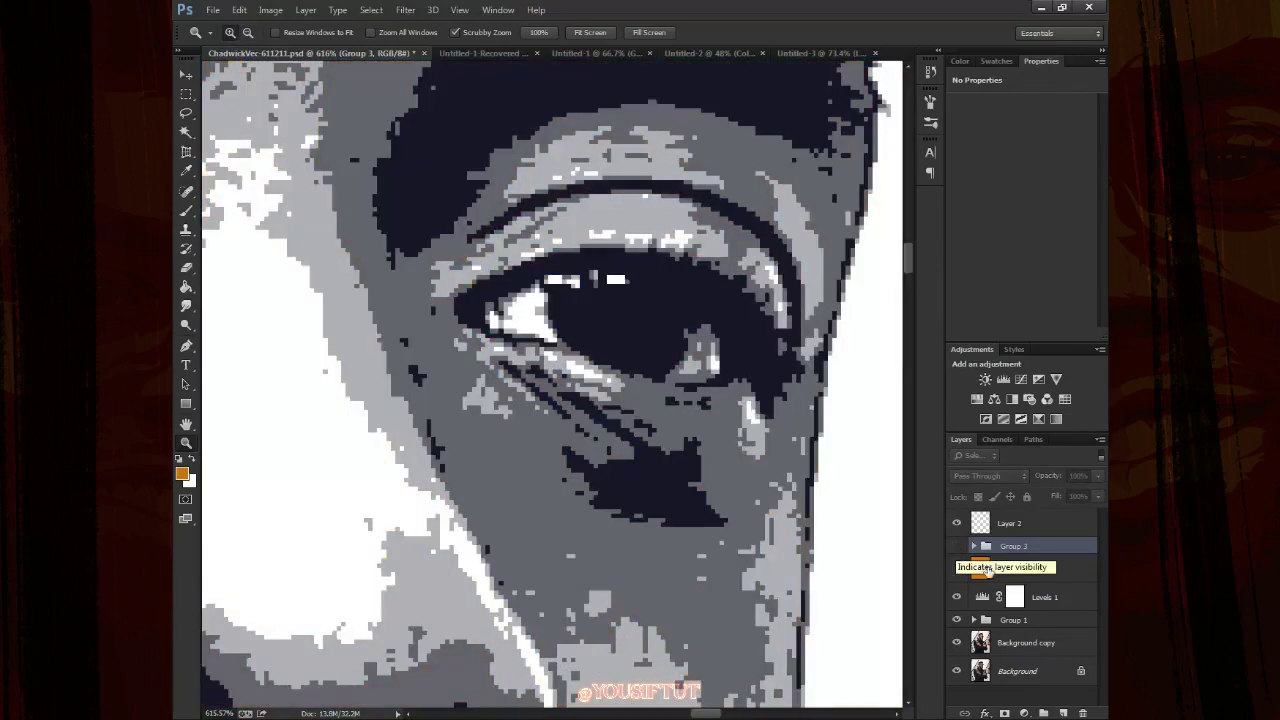
click(956, 569)
key(b)
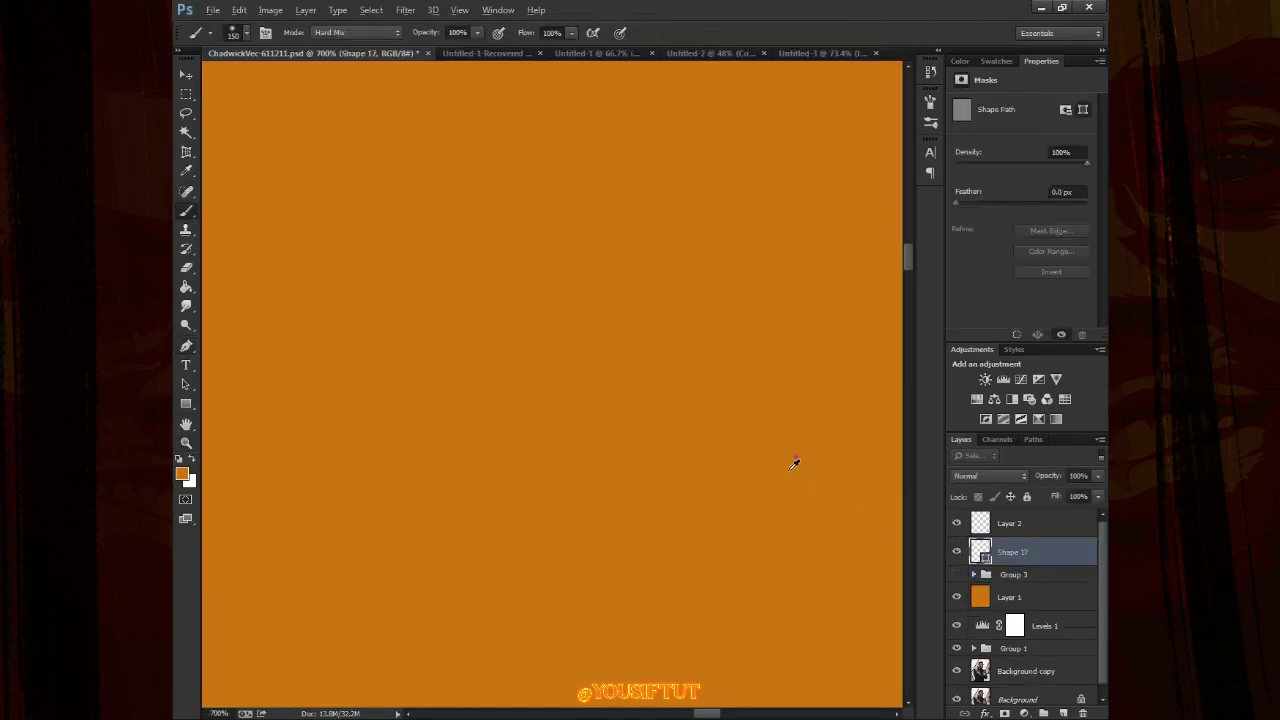
click(956, 569)
Draw Shape 17 over the right eye highlight, adding the upper-lid highlight with Combine Shapes
key(p)
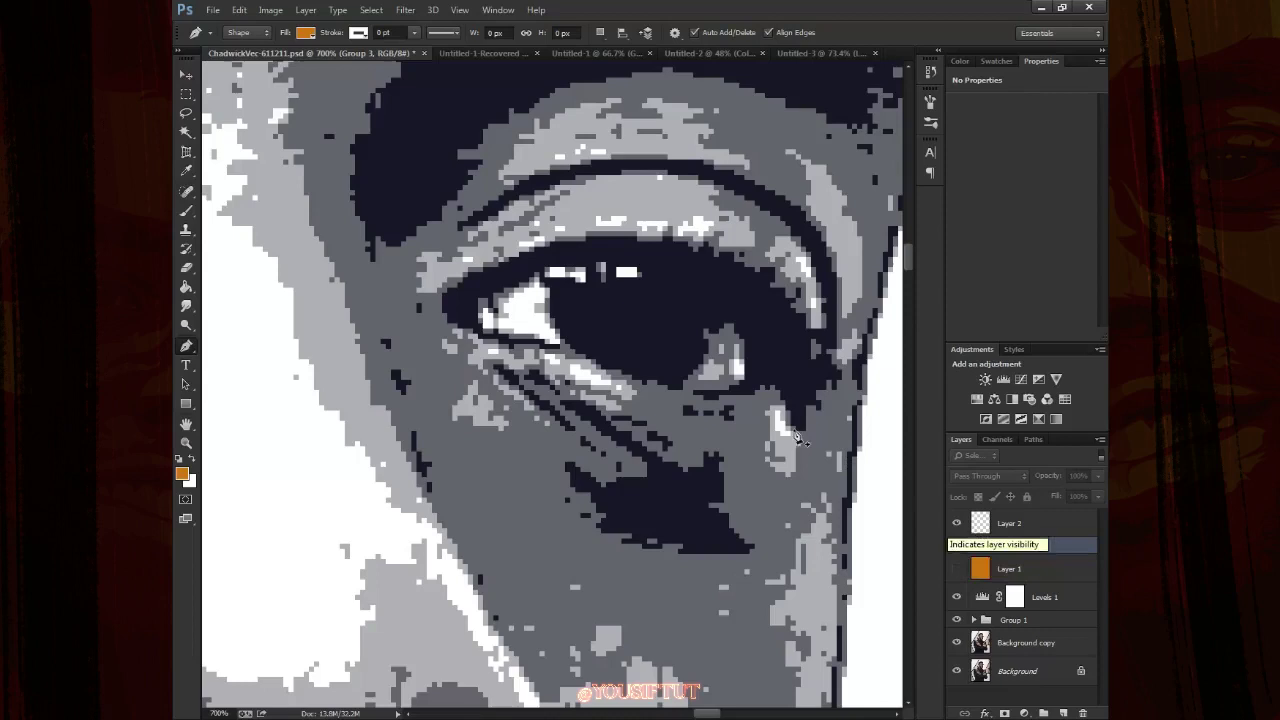
click(714, 364)
click(728, 393)
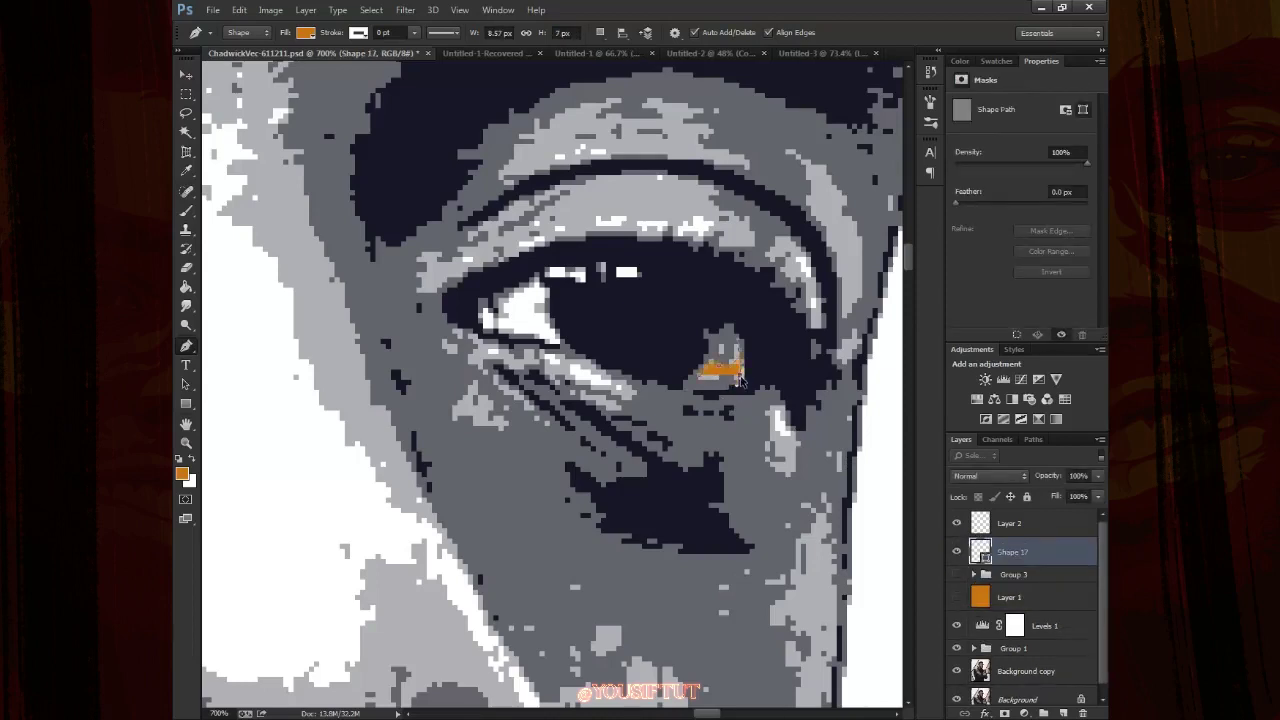
click(706, 378)
drag(563, 346, 628, 408)
click(621, 32)
click(625, 57)
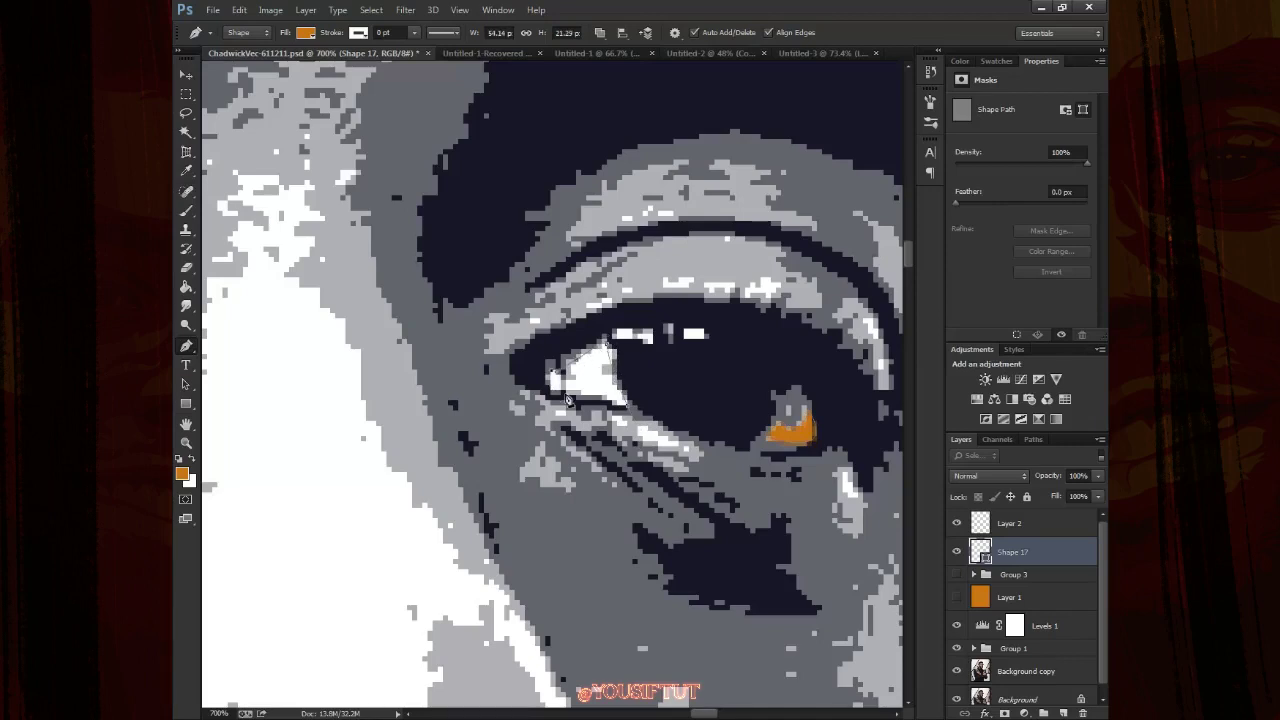
click(551, 382)
click(612, 334)
click(650, 322)
click(690, 322)
click(650, 345)
click(612, 334)
Preview the artwork over the photo, then zoom in closely on the other eye
drag(449, 360, 790, 498)
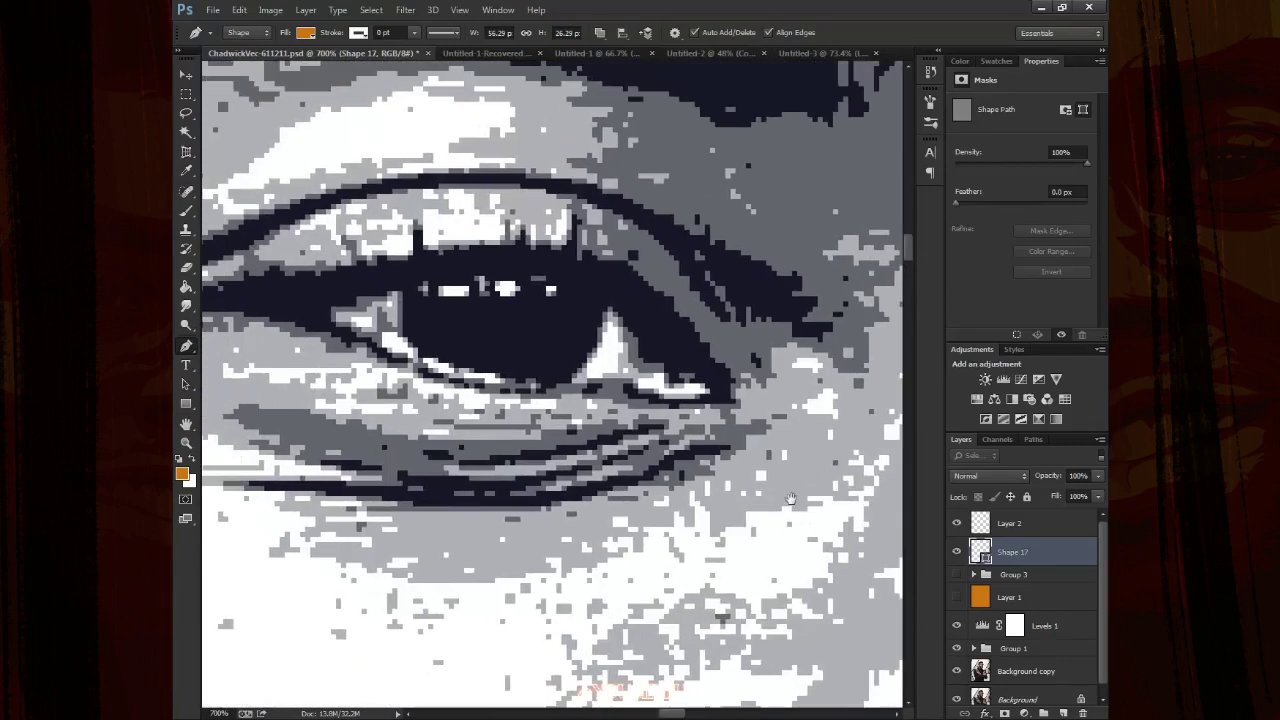
click(957, 577)
key(ctrl+0)
drag(957, 577, 957, 597)
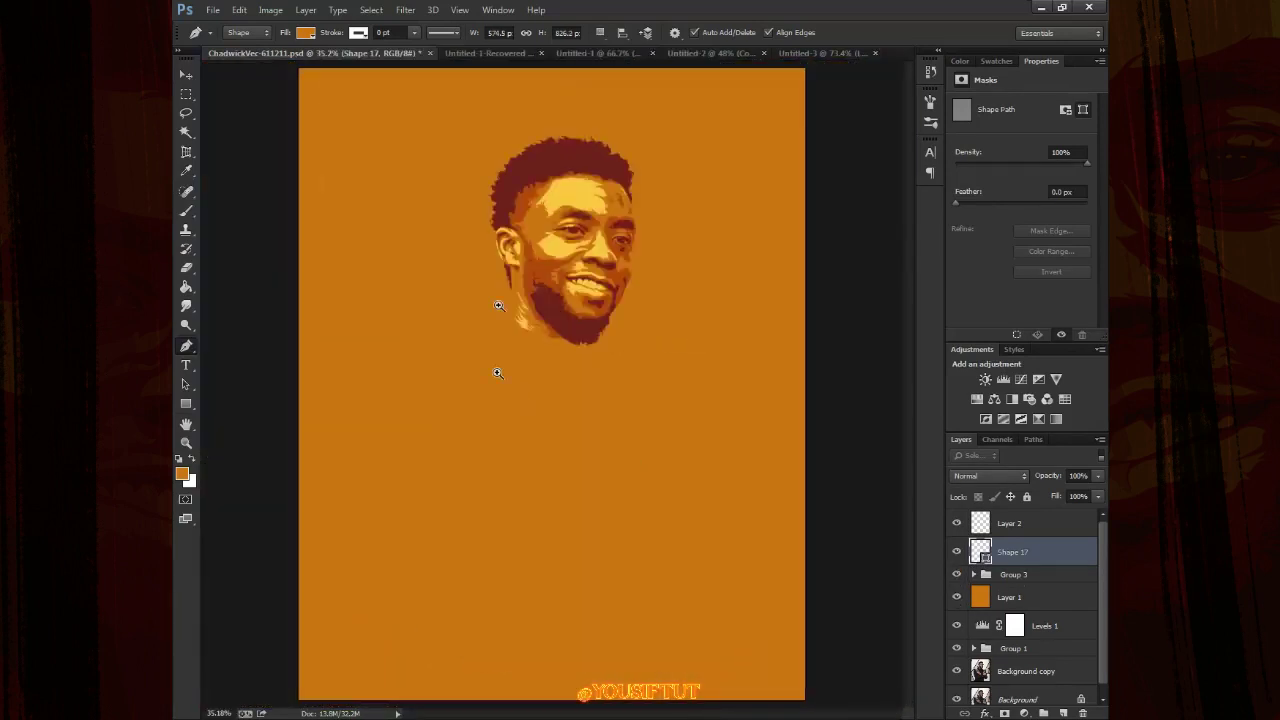
drag(600, 216, 731, 337)
key(z)
mouse_move(582, 356)
mouse_down()
mouse_move(957, 578)
mouse_move(957, 597)
mouse_up()
Start Shape 18 over the white eye highlight and add the pupil catchlight with Combine Shapes
key(p)
click(479, 361)
click(425, 405)
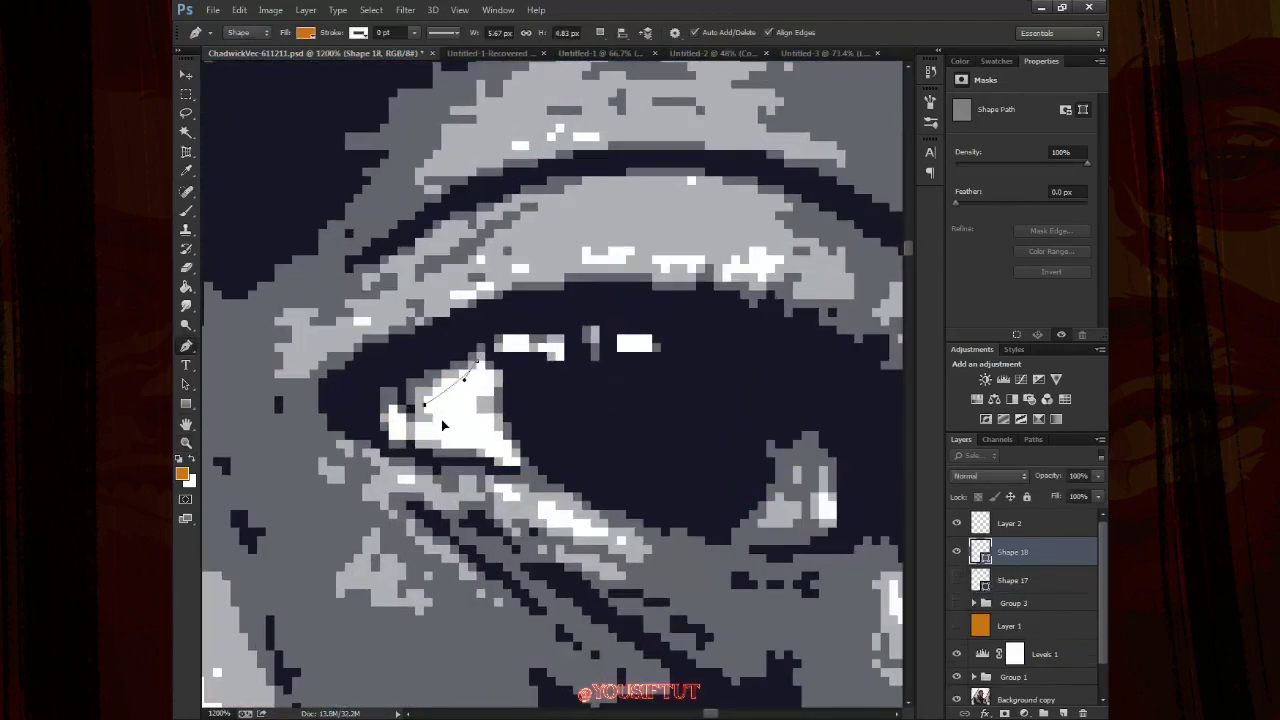
click(442, 421)
click(485, 449)
click(511, 465)
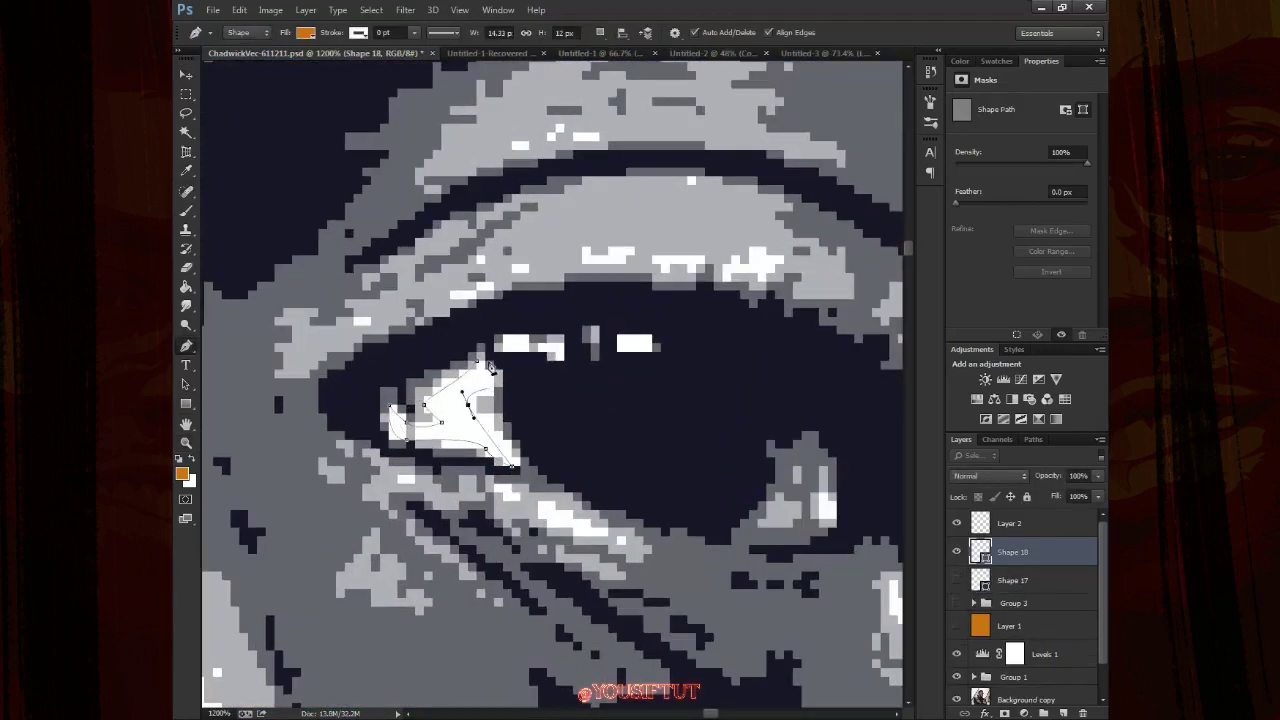
click(480, 362)
click(600, 32)
click(640, 57)
click(610, 349)
click(624, 321)
click(648, 331)
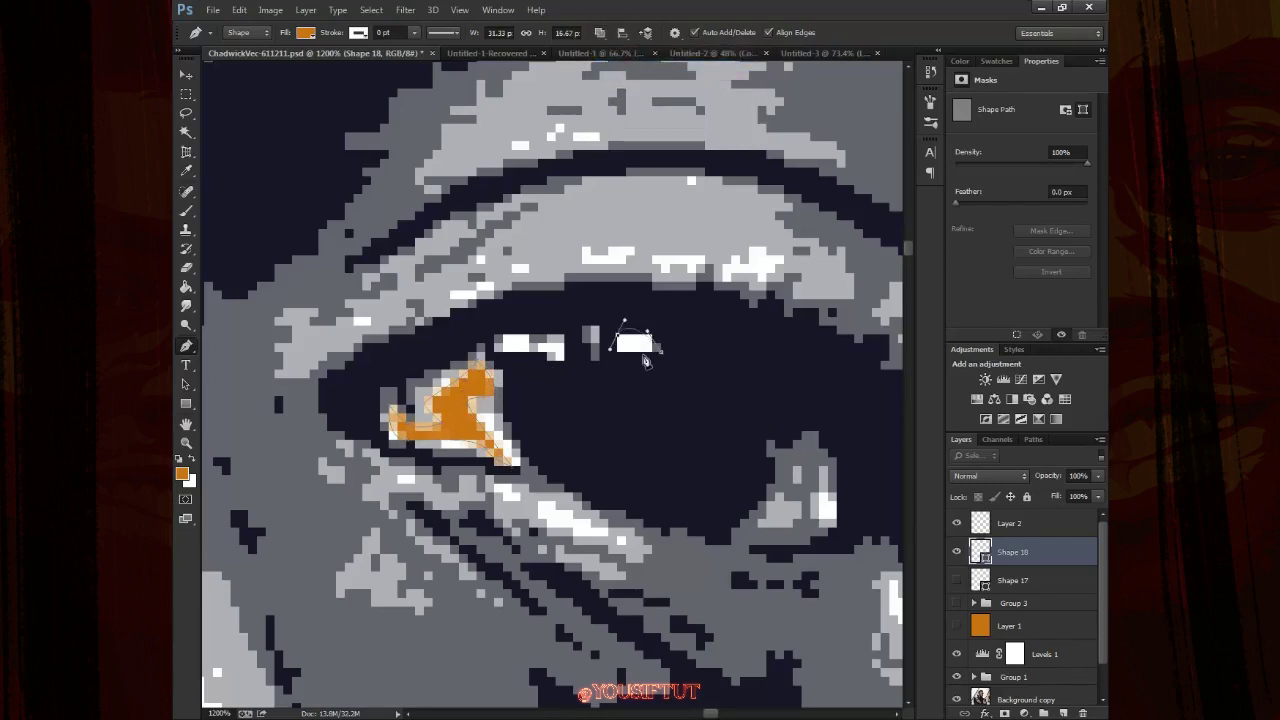
click(563, 361)
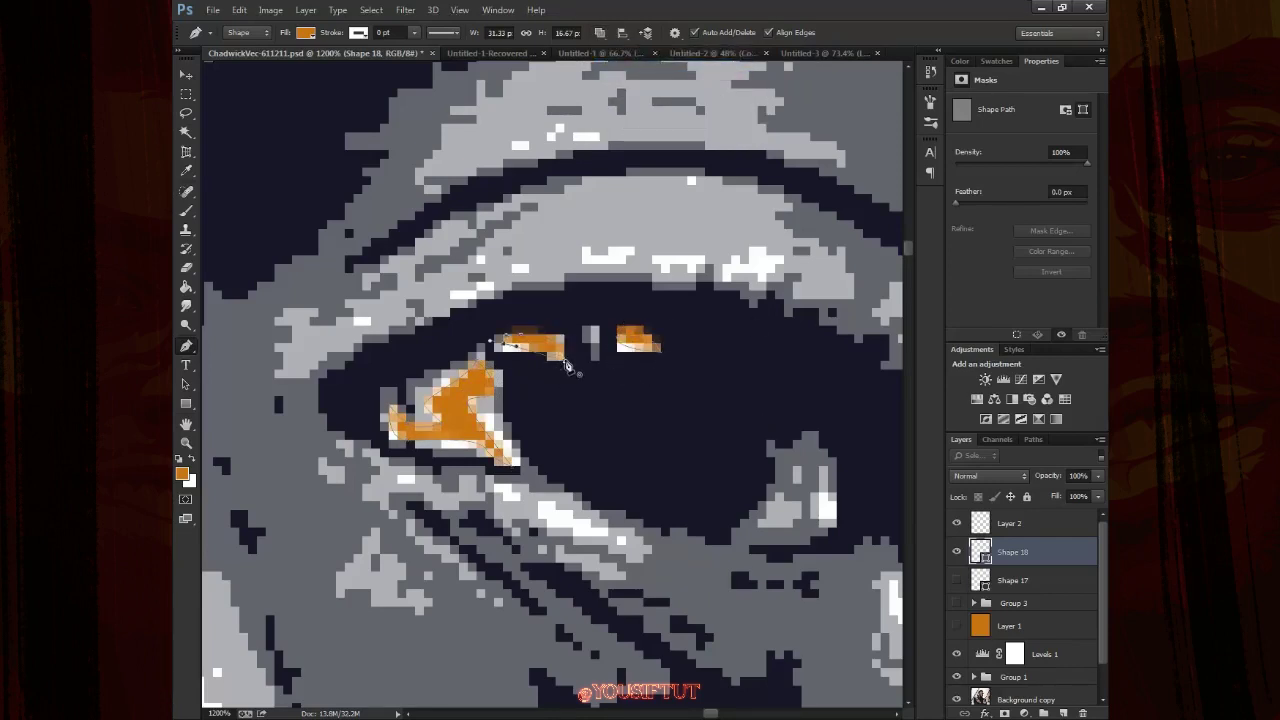
drag(845, 513, 687, 655)
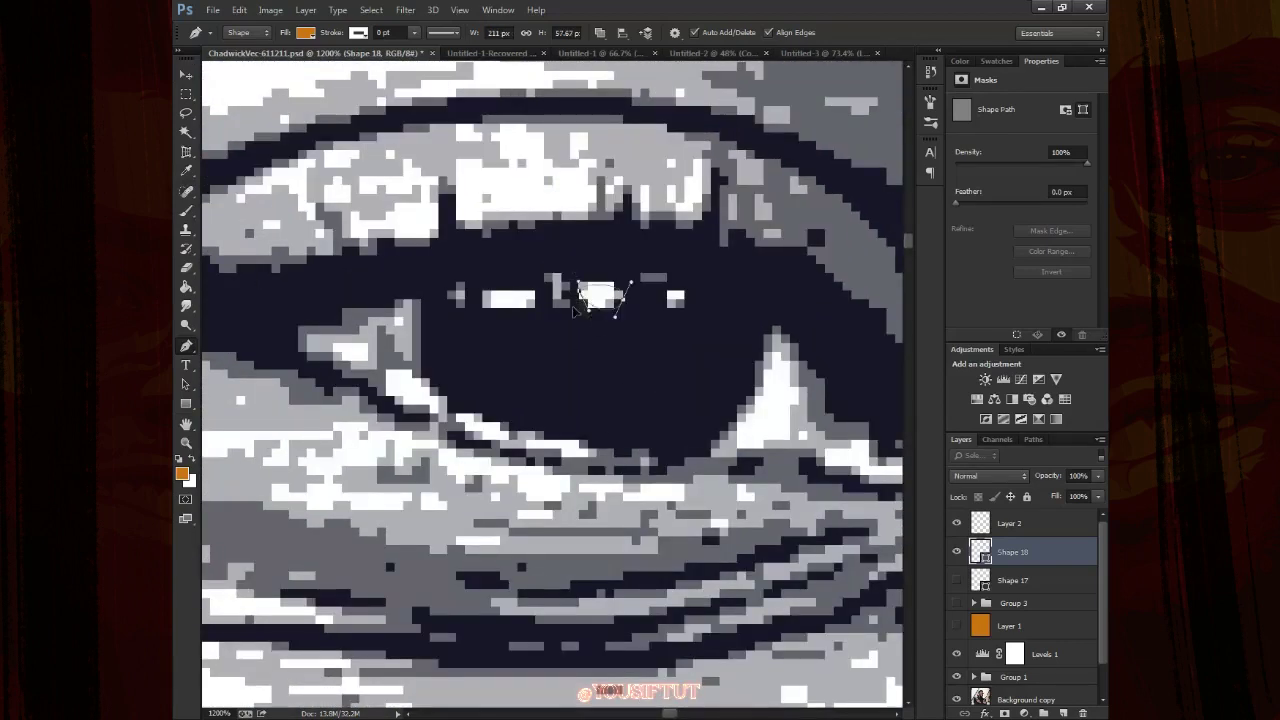
click(570, 272)
Add the next catchlight and the eye-corner white triangle to Shape 18
click(480, 312)
click(512, 278)
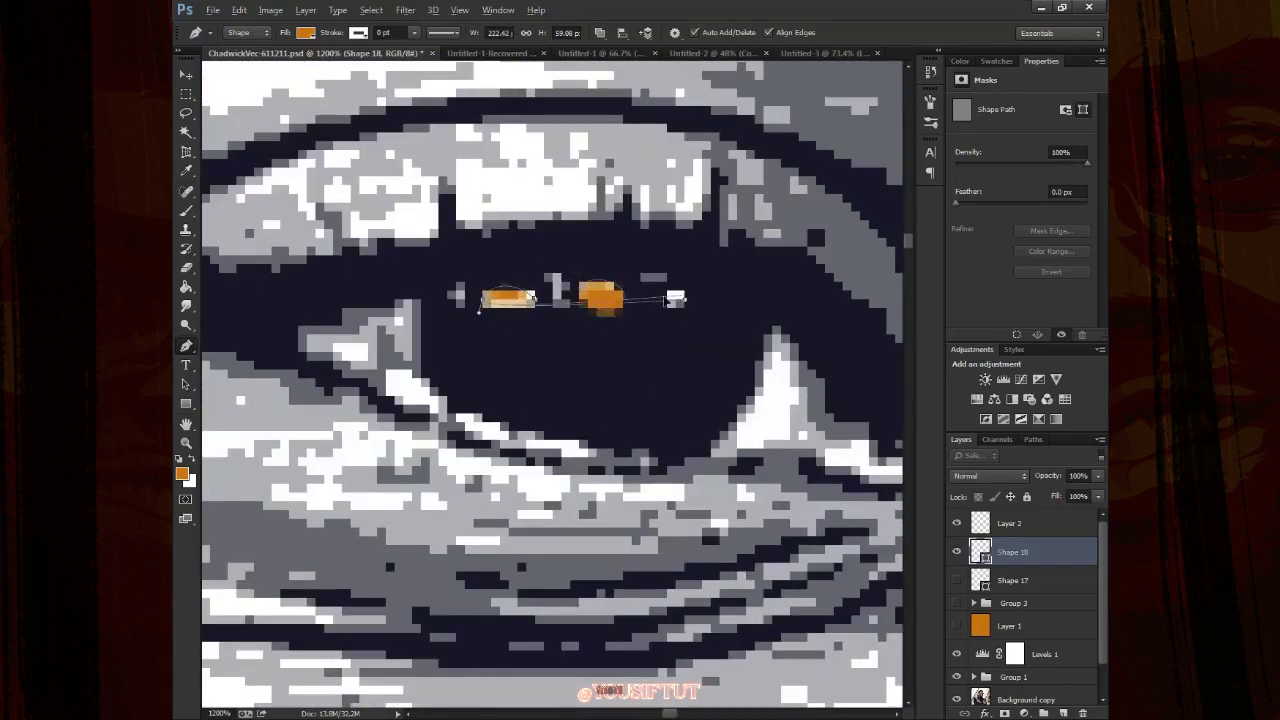
click(658, 300)
click(658, 300)
click(792, 305)
click(773, 360)
click(753, 416)
click(795, 430)
click(773, 360)
drag(788, 474, 634, 463)
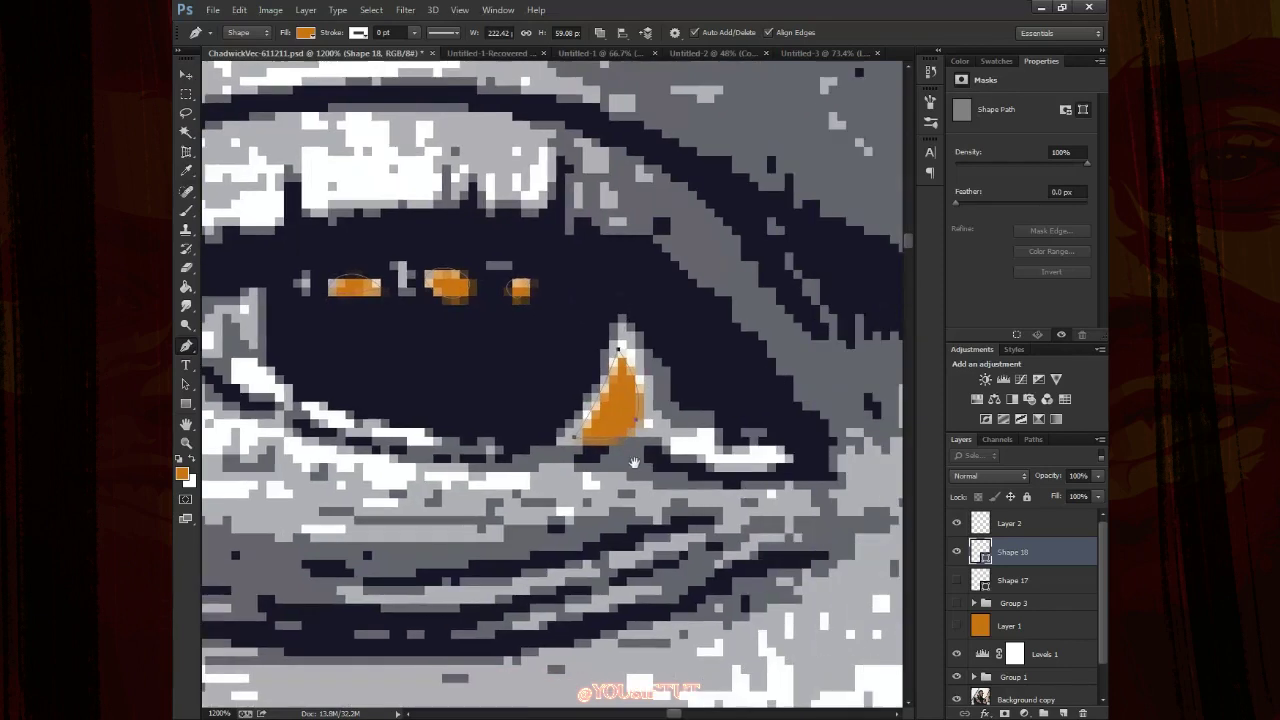
click(783, 463)
Trace the lower-lid streak into Shape 18, then zoom out to review both eyes
click(705, 445)
drag(710, 450, 895, 480)
click(628, 472)
click(525, 456)
click(497, 437)
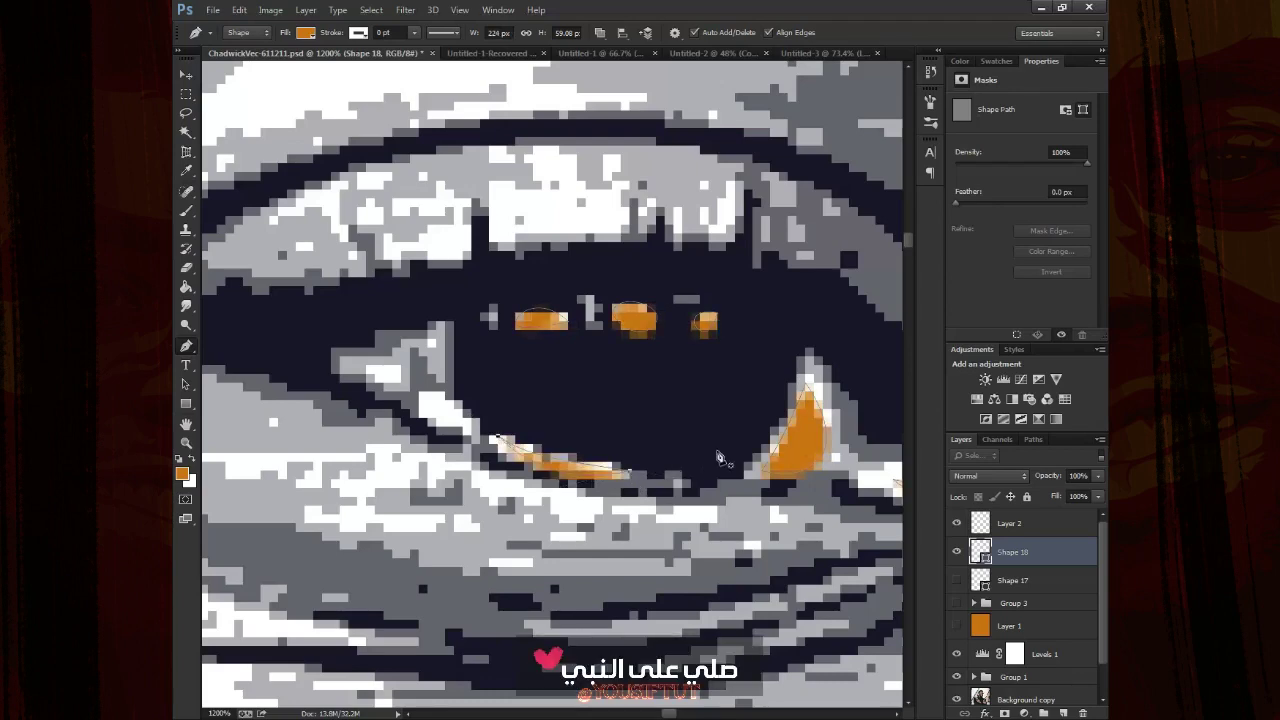
key(ctrl+0)
key(z)
drag(956, 580, 956, 626)
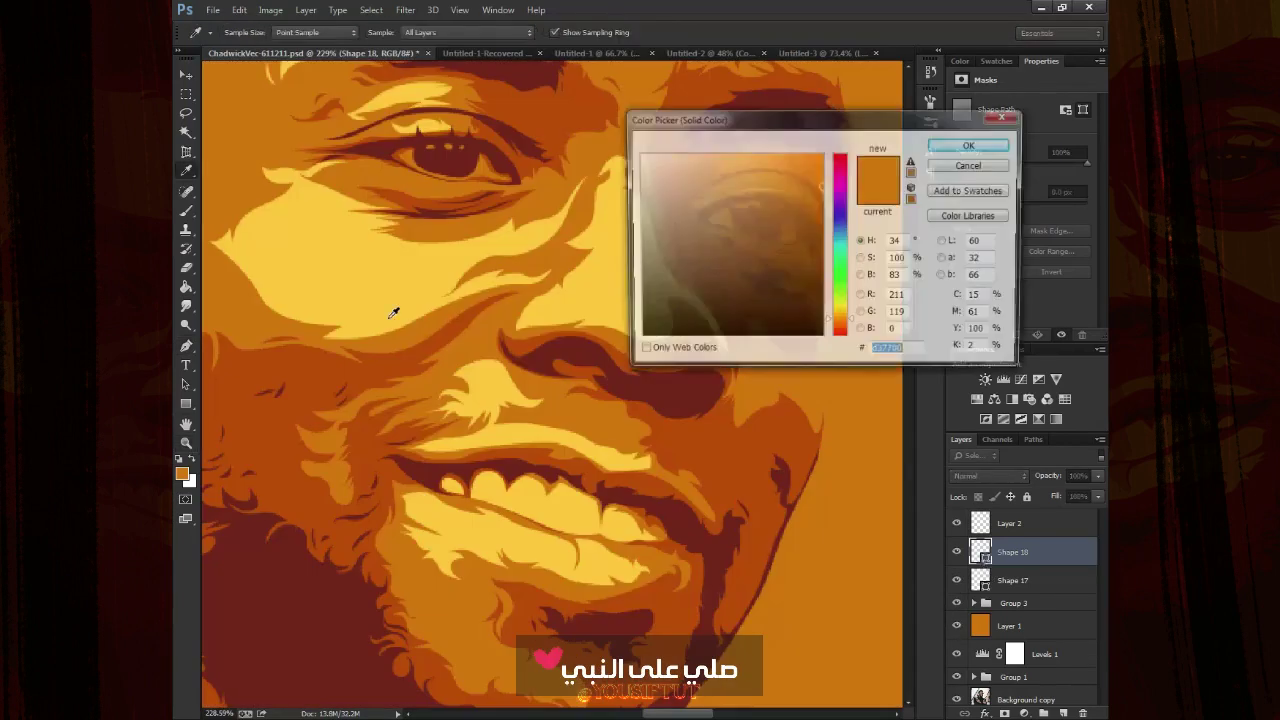
Check the portrait at full view and 100%, comparing the artwork against the photo underneath
key(ctrl+0)
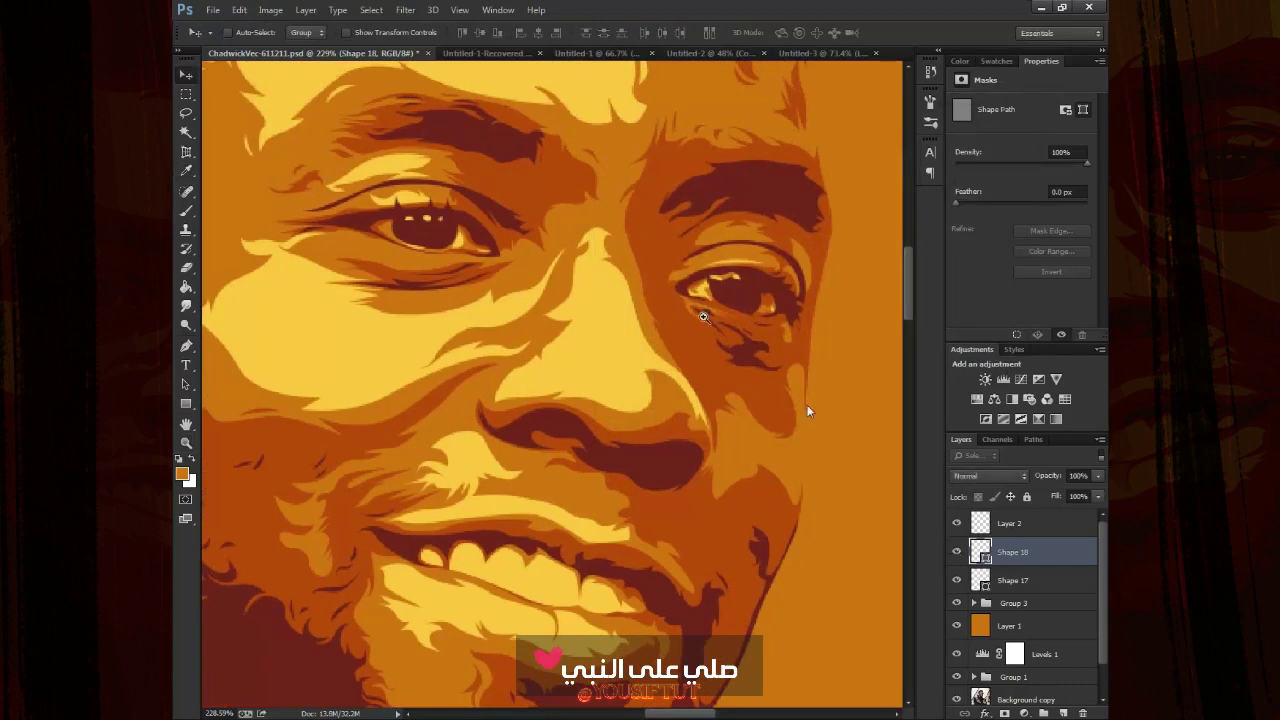
key(z)
click(684, 357)
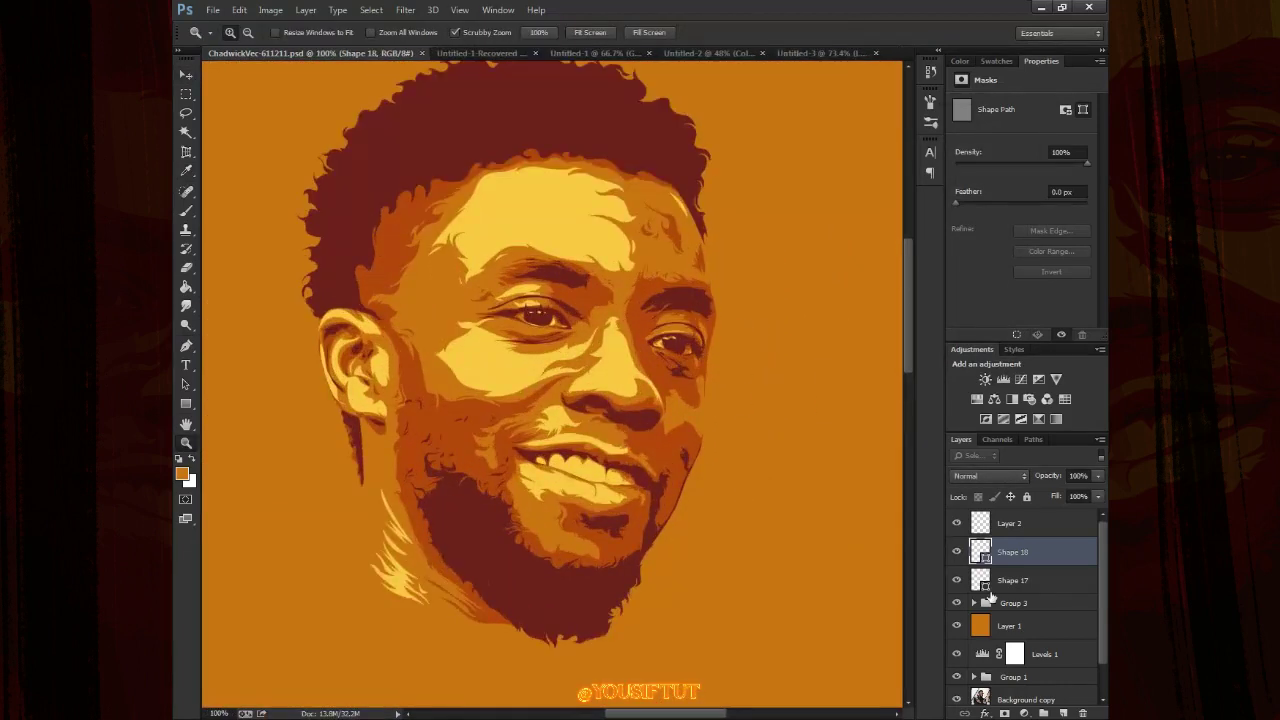
drag(956, 626, 956, 606)
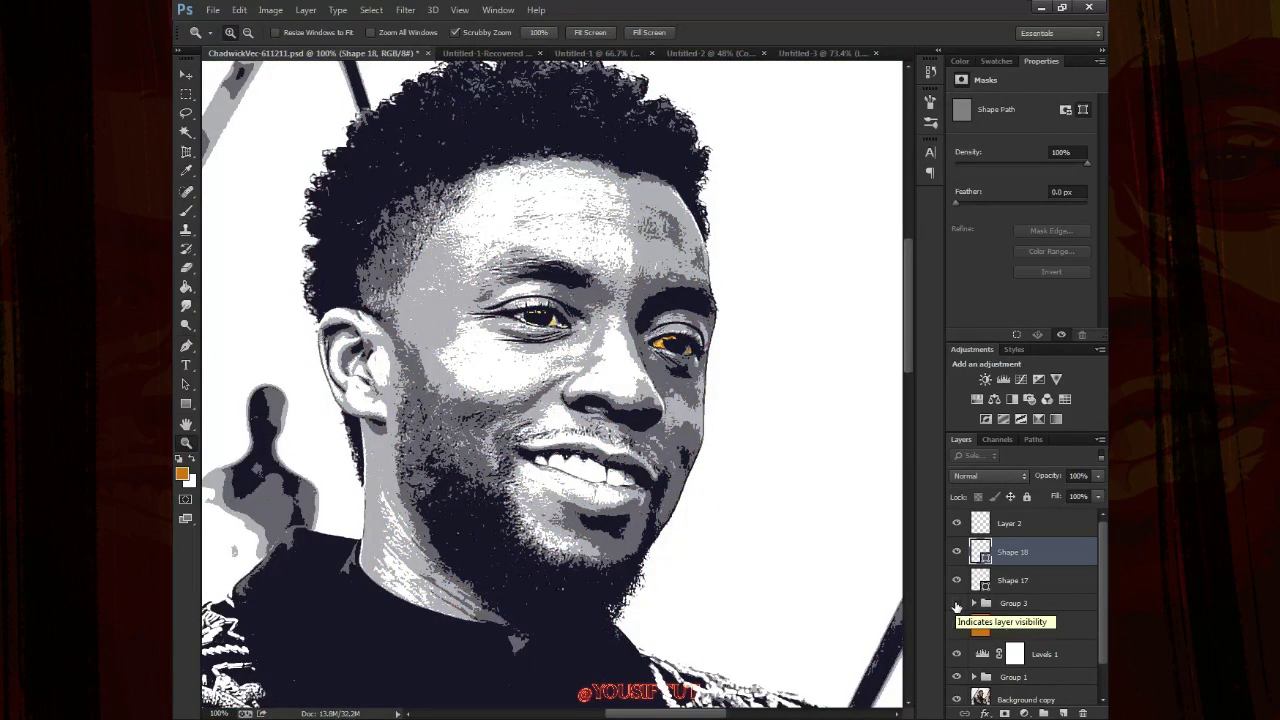
click(956, 604)
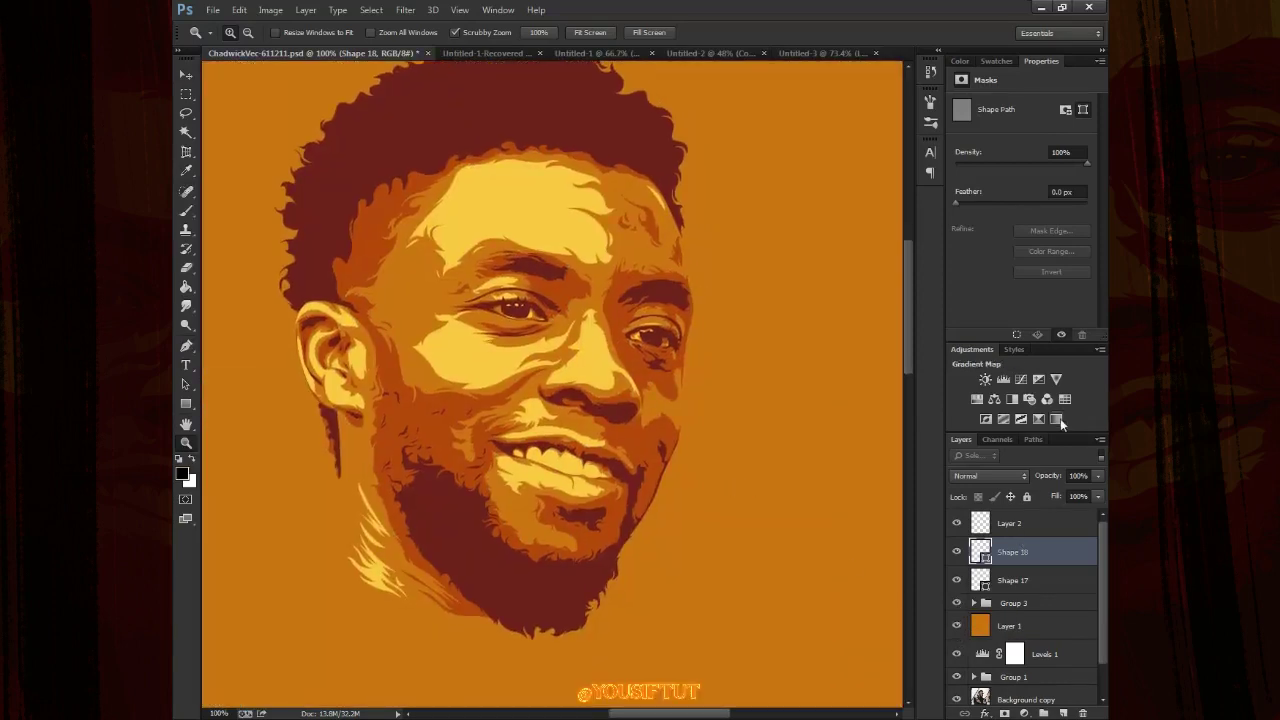
Try Gradient Map and colorized Hue/Saturation (saturation 62) adjustments, then discard them
click(1060, 418)
click(977, 399)
click(1023, 239)
drag(990, 187, 1030, 185)
mouse_move(956, 161)
mouse_down()
mouse_move(1073, 156)
mouse_move(871, 186)
mouse_up()
click(977, 399)
key(Delete)
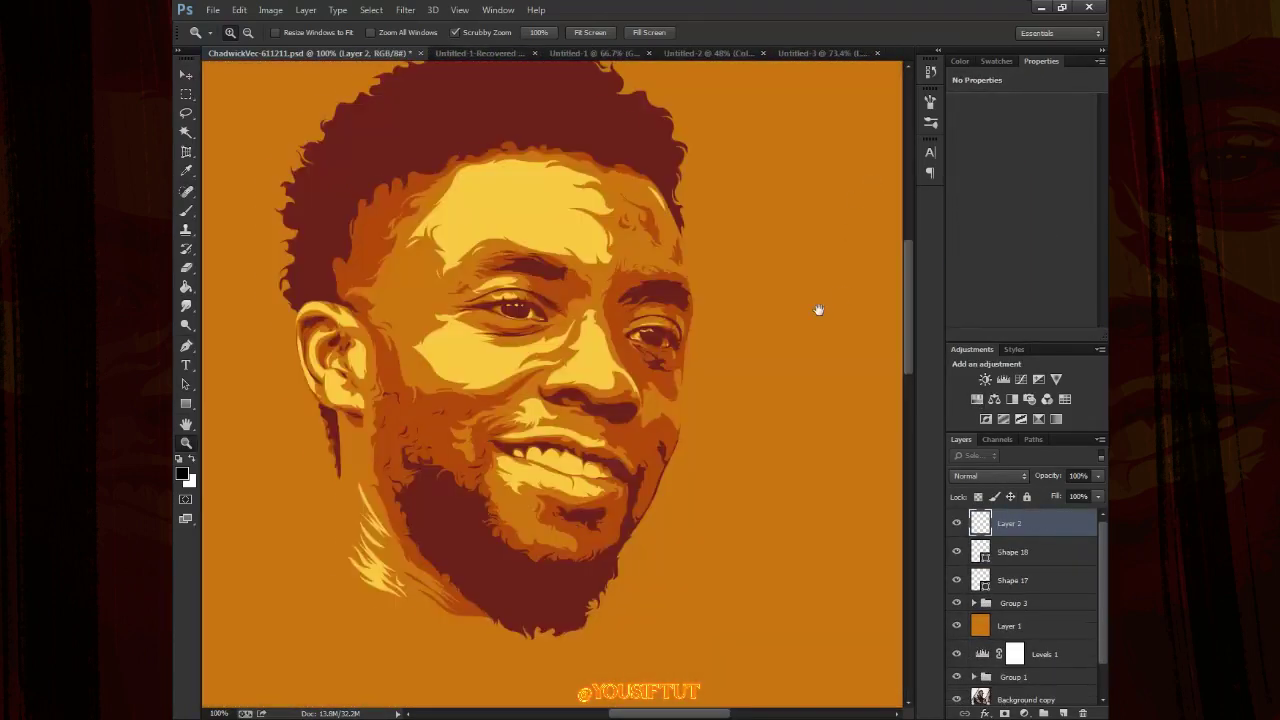
Test a Color Lookup adjustment with the 3Strip and other looks, then delete it
click(1065, 399)
click(1050, 105)
click(1007, 165)
key(Down)
key(Down)
key(Down)
key(Down)
key(Down)
key(Down)
key(Down)
key(Down)
key(Down)
key(Down)
key(Down)
key(Down)
key(Down)
key(Down)
key(Delete)
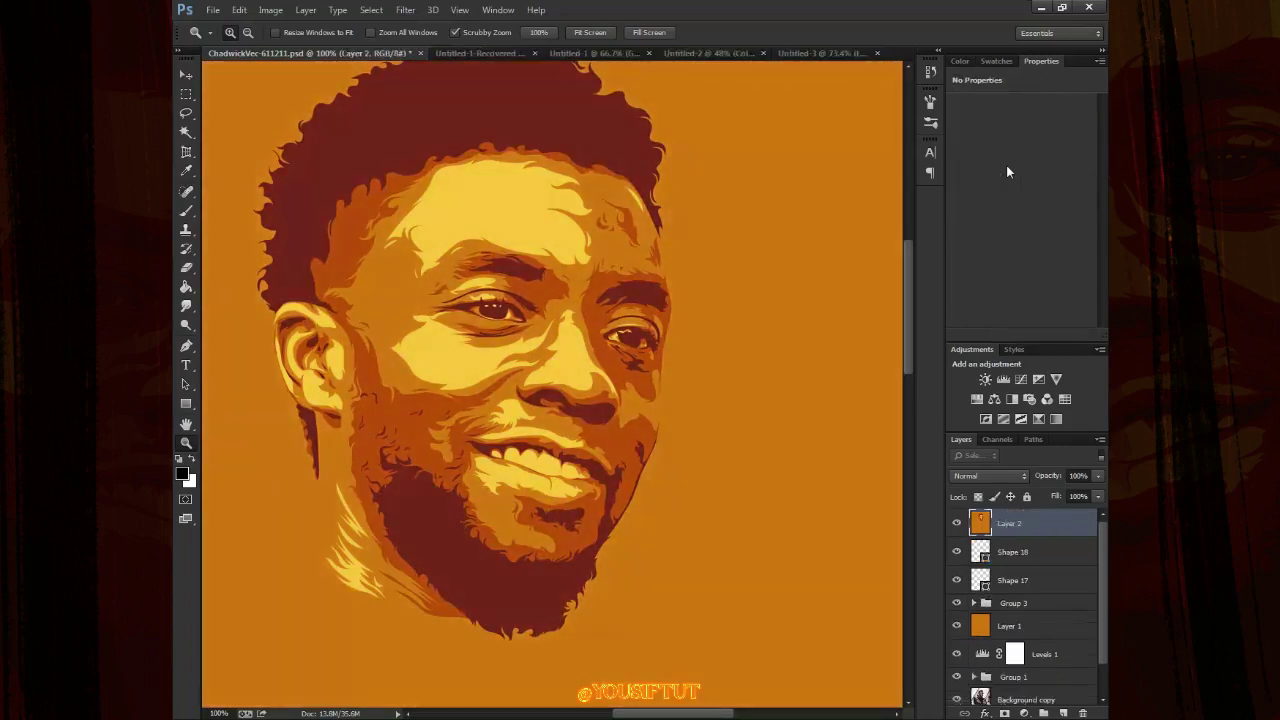
Compare the original photo with the artwork layers once more and save the portrait
scroll(1010, 620, down, 1)
alt+click(957, 690)
alt+click(957, 690)
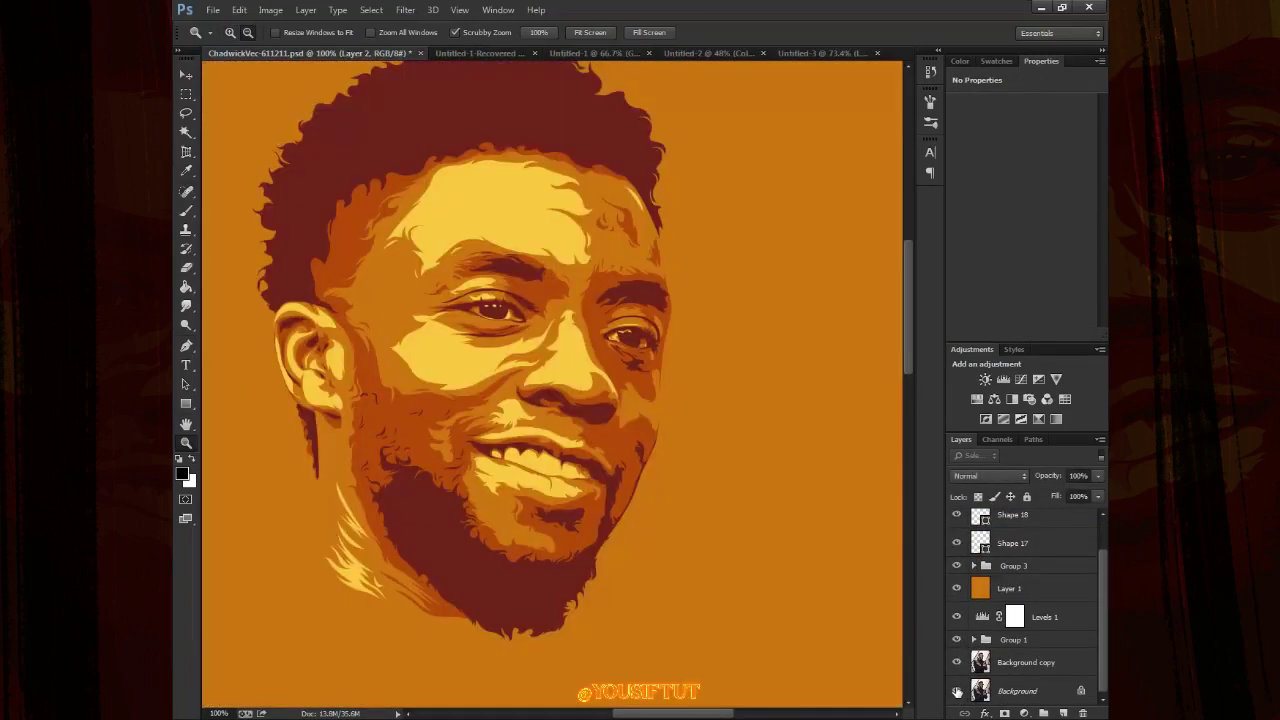
alt+click(957, 690)
key(ctrl+s)
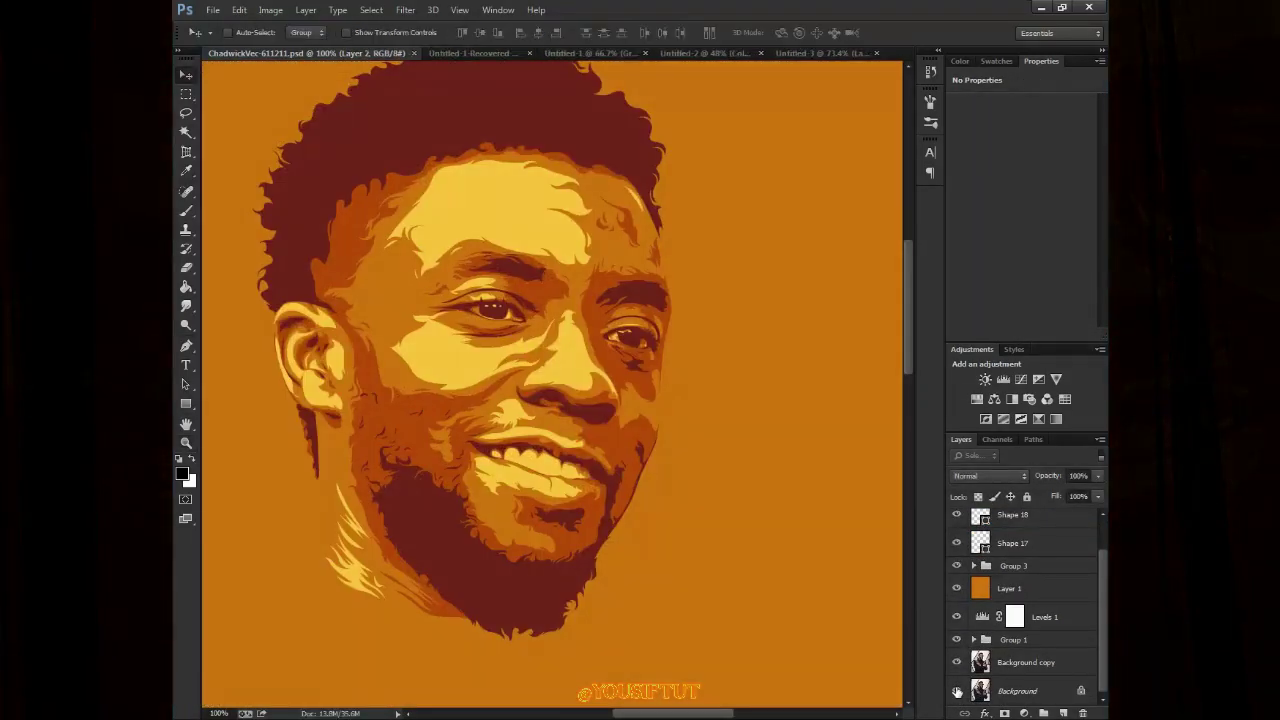